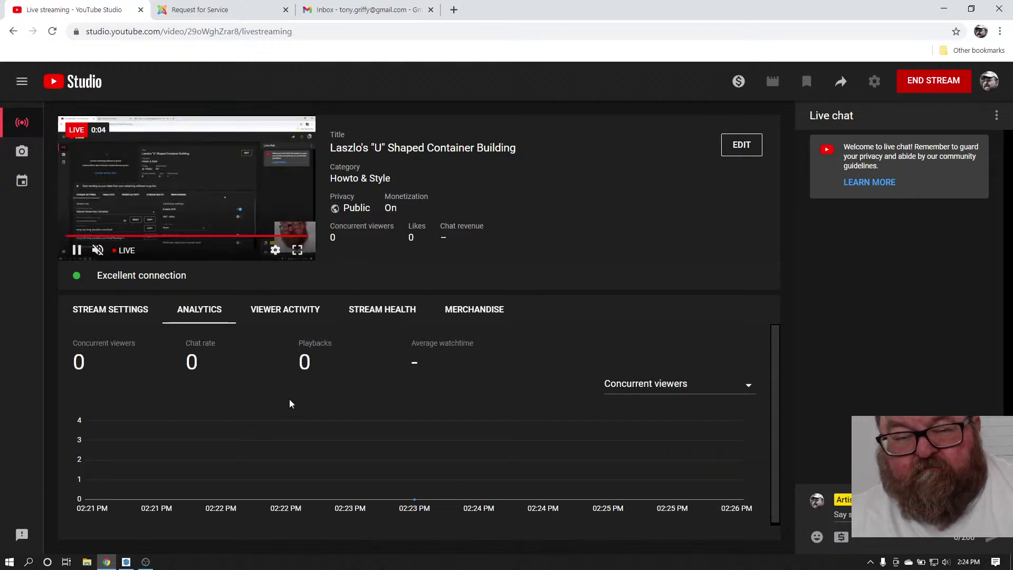
Return to the livestream page in Chrome and post the live chat message "I working here!"
mouse_move(126, 565)
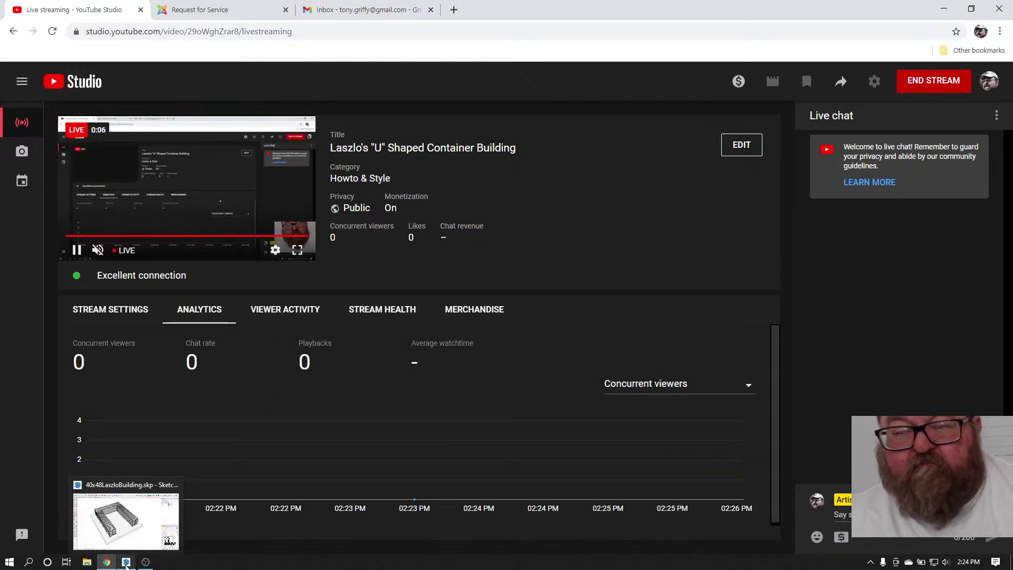
left_click(126, 564)
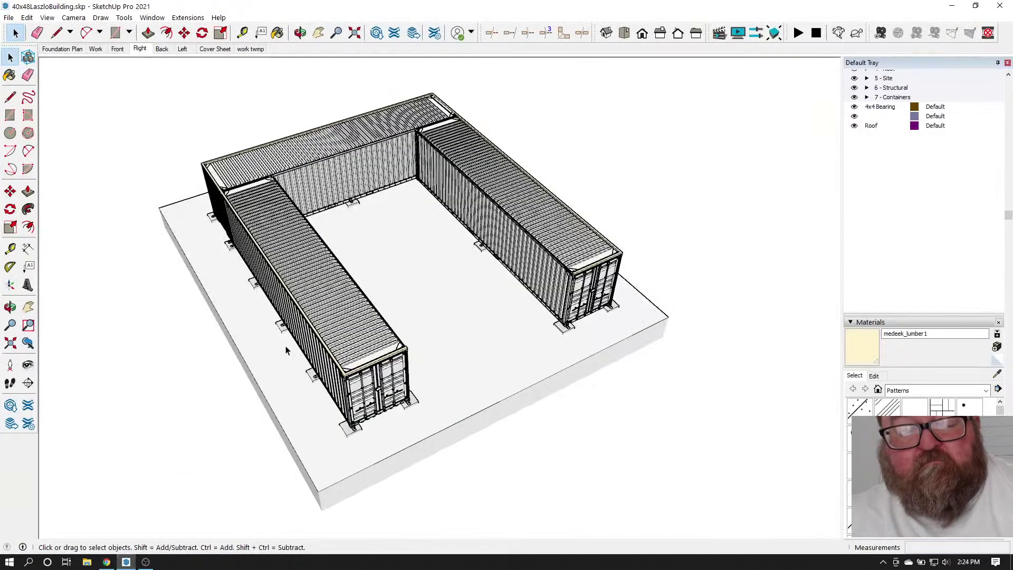
left_click(107, 563)
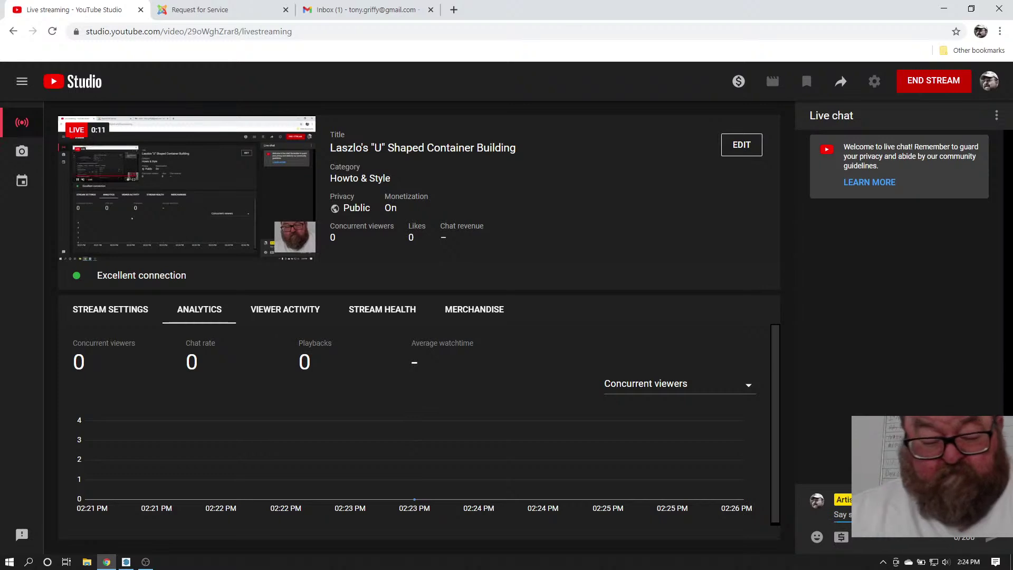
type("r")
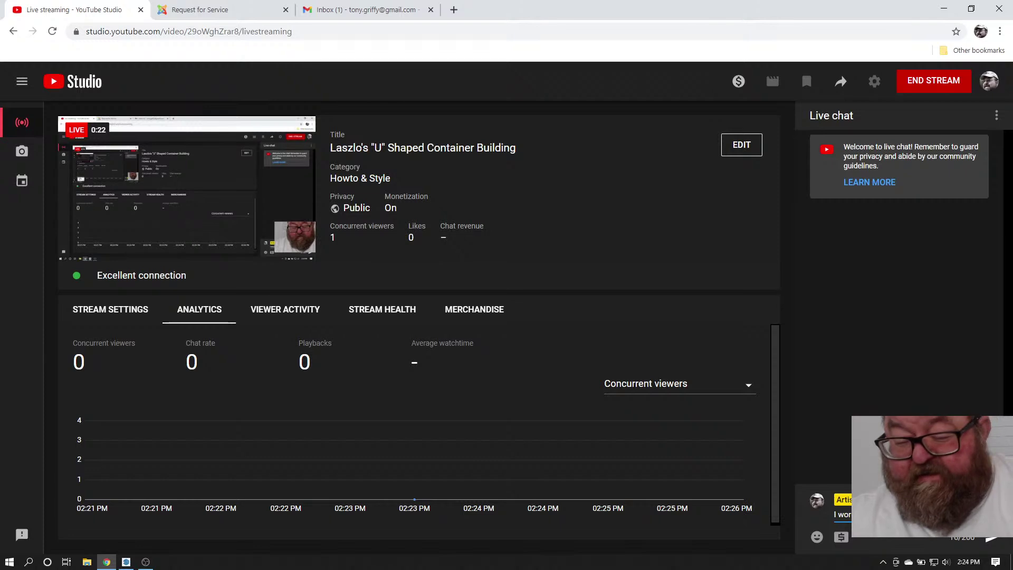
left_click(991, 541)
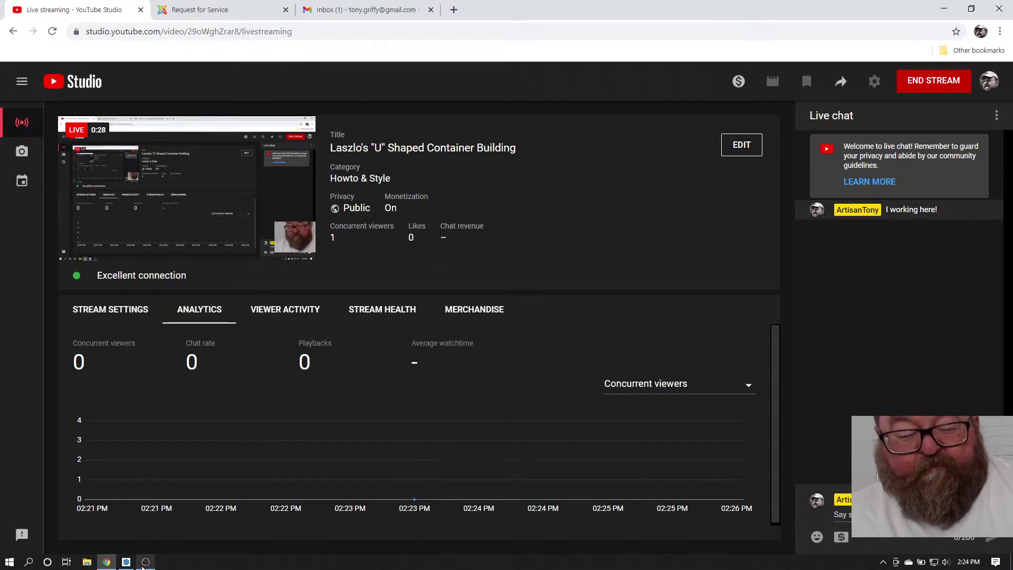
Switch to SketchUp and compare the bare U-shaped container layout with the roofed version of the building beside it
left_click(127, 563)
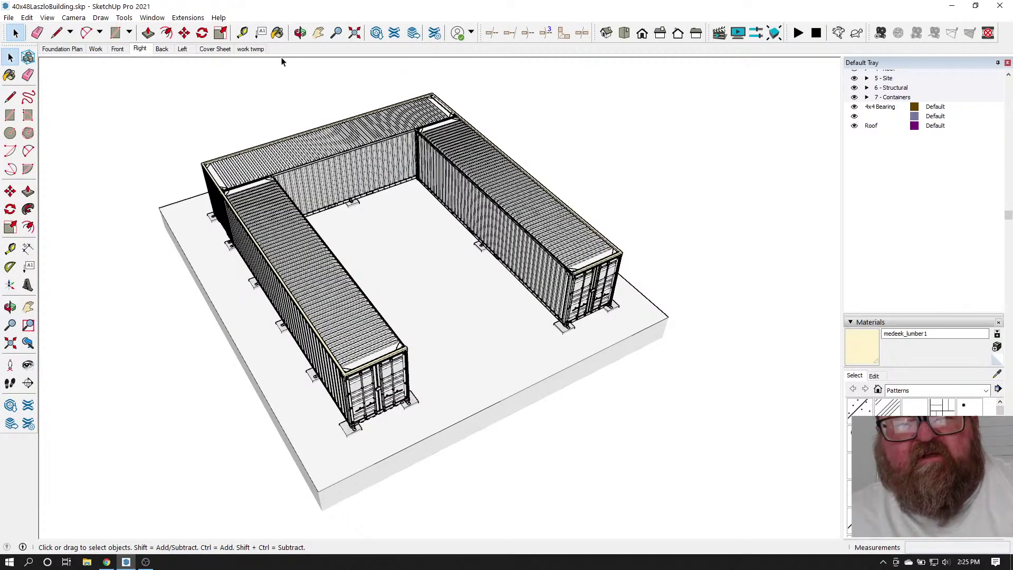
left_click(300, 33)
mouse_move(375, 294)
left_mouse_down()
mouse_move(413, 301)
mouse_move(308, 222)
mouse_move(276, 274)
mouse_move(373, 251)
mouse_move(386, 287)
left_mouse_up()
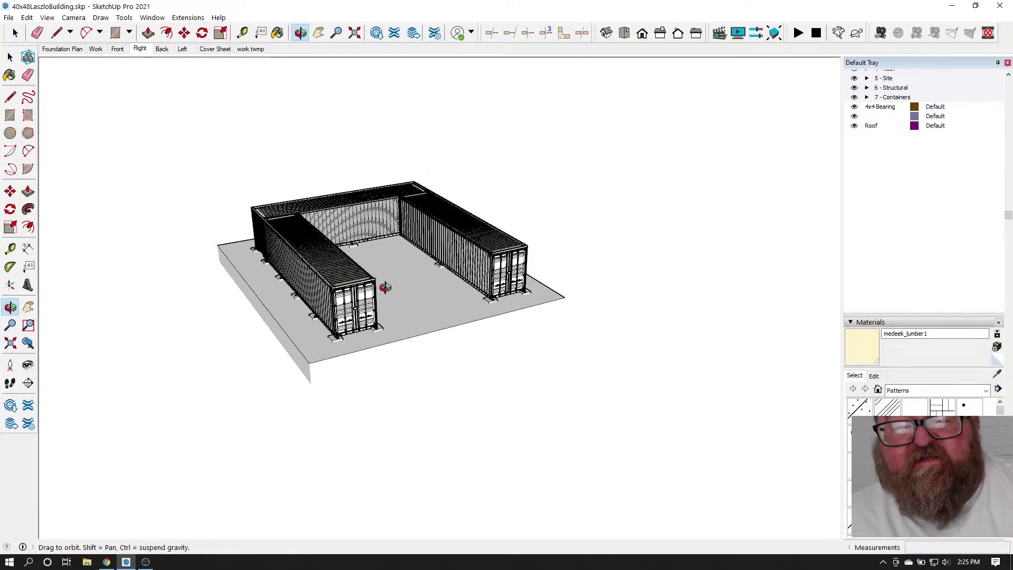
scroll(190, 287, "down", 5)
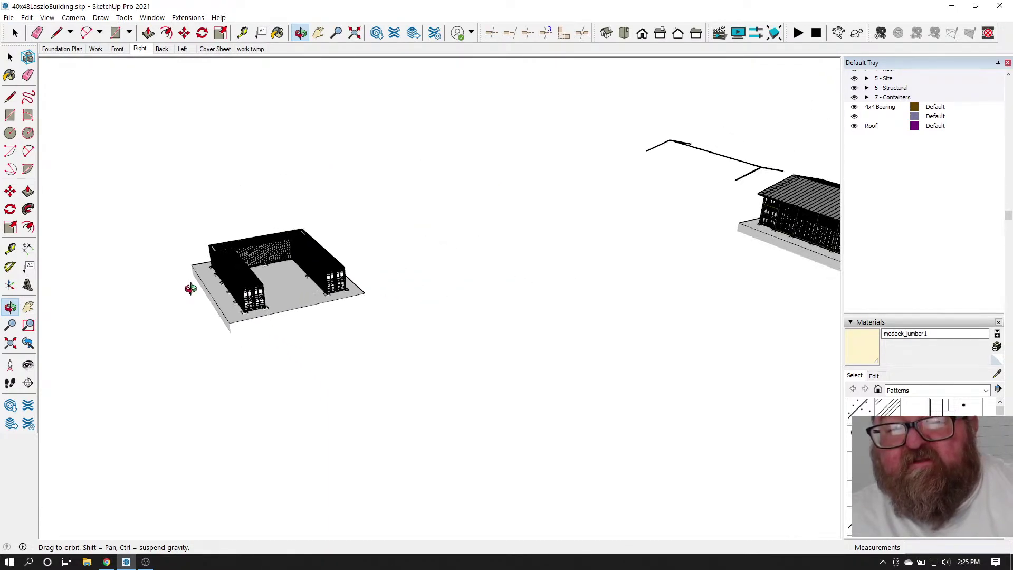
scroll(191, 289, "down", 4)
scroll(666, 238, "up", 4)
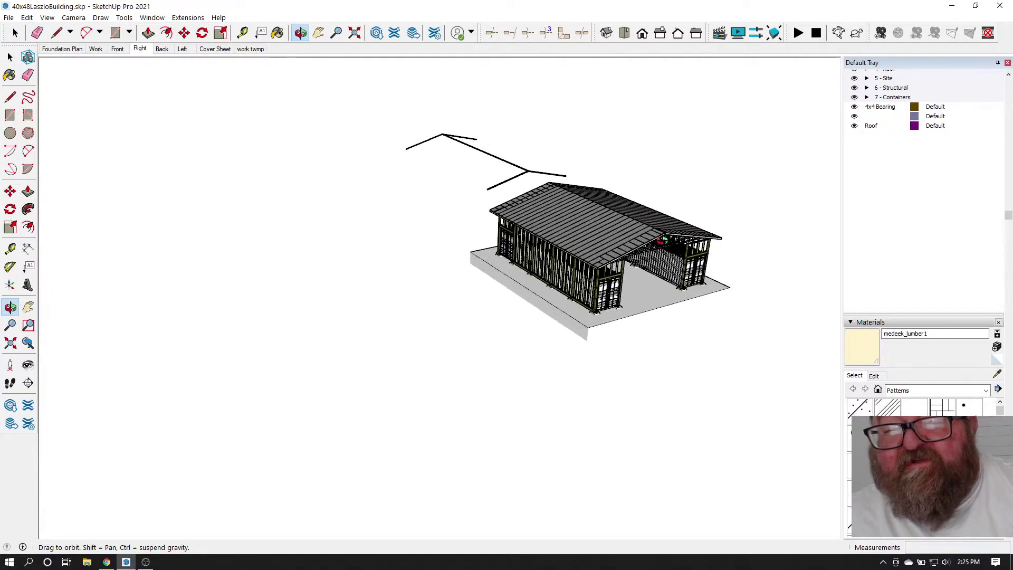
scroll(662, 241, "up", 5)
left_click_drag(662, 240, 474, 239)
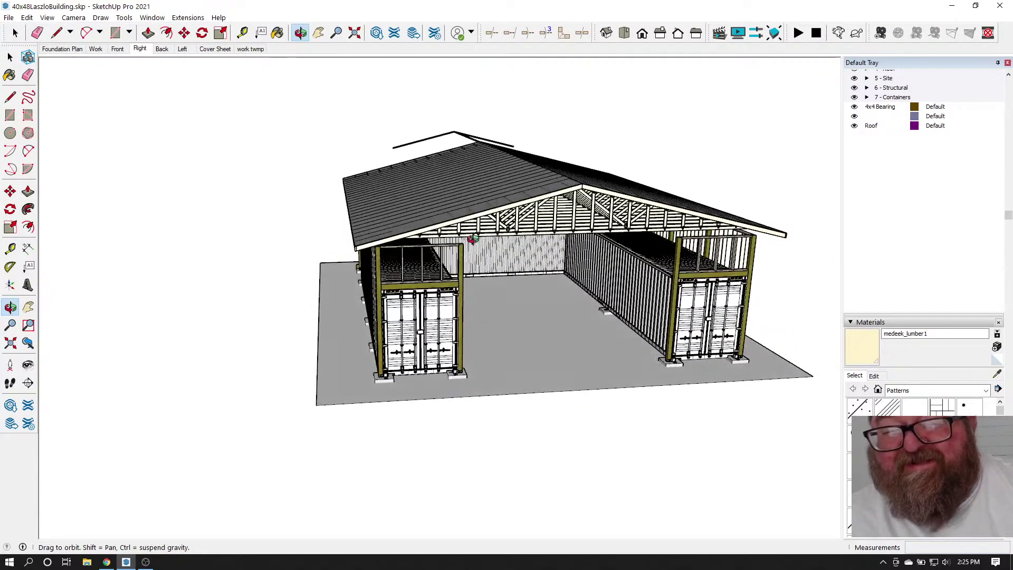
Examine the roofed building's posts, wall studs, base beams and roof trusses around the outside of the containers
scroll(473, 240, "up", 8)
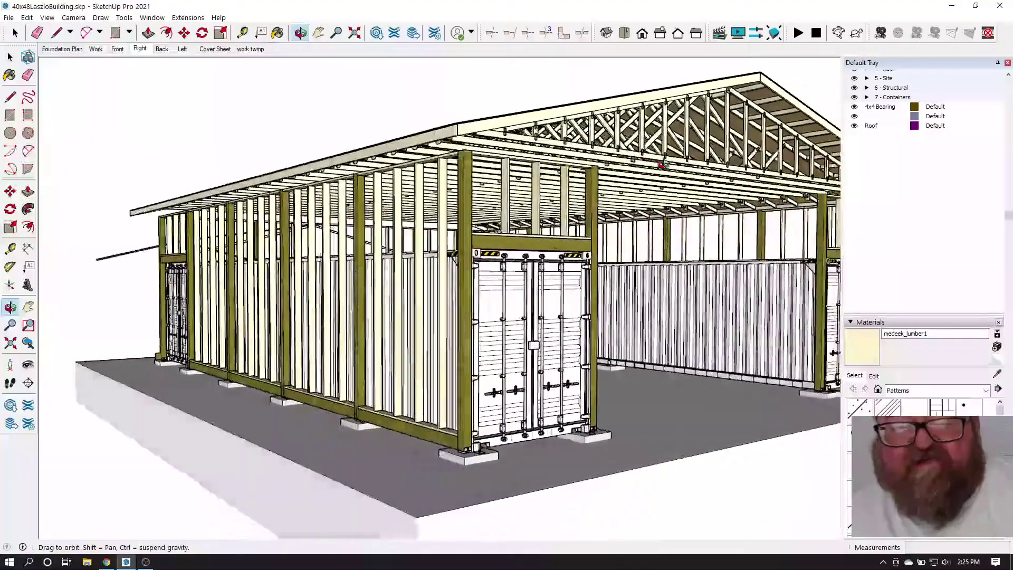
left_click_drag(661, 165, 538, 288)
scroll(422, 438, "up", 10)
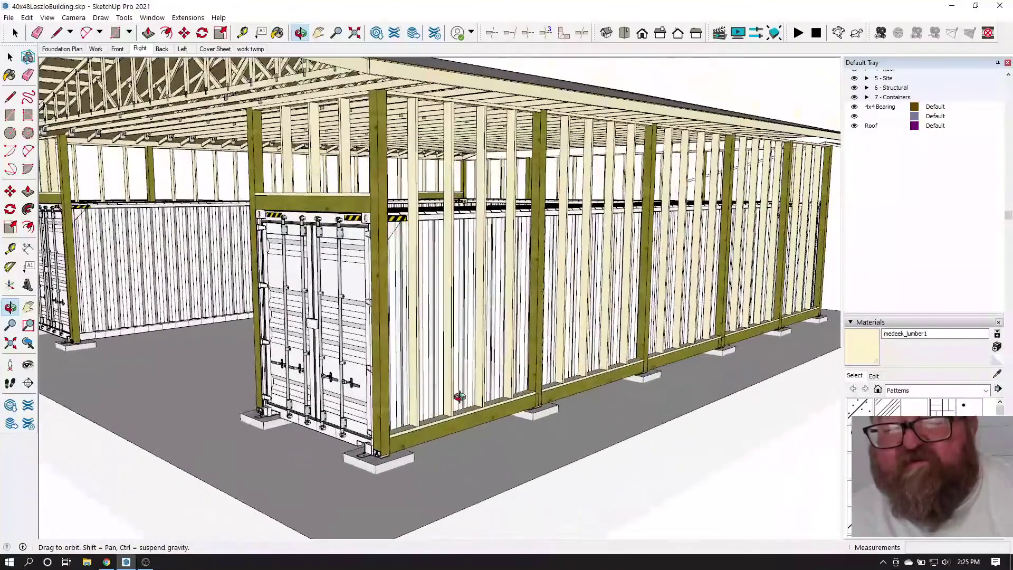
scroll(425, 393, "up", 4)
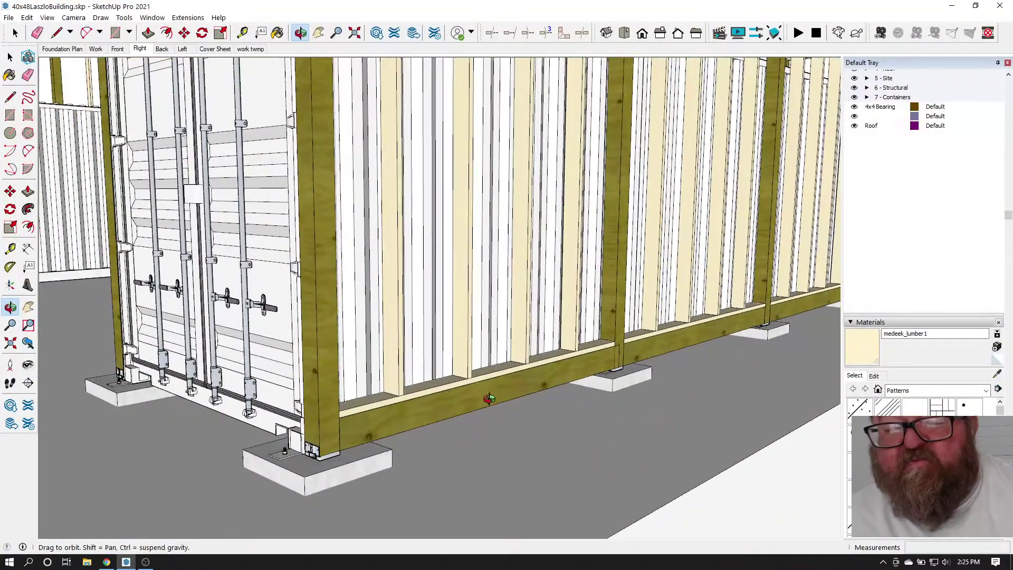
scroll(447, 361, "down", 10)
scroll(476, 177, "up", 2)
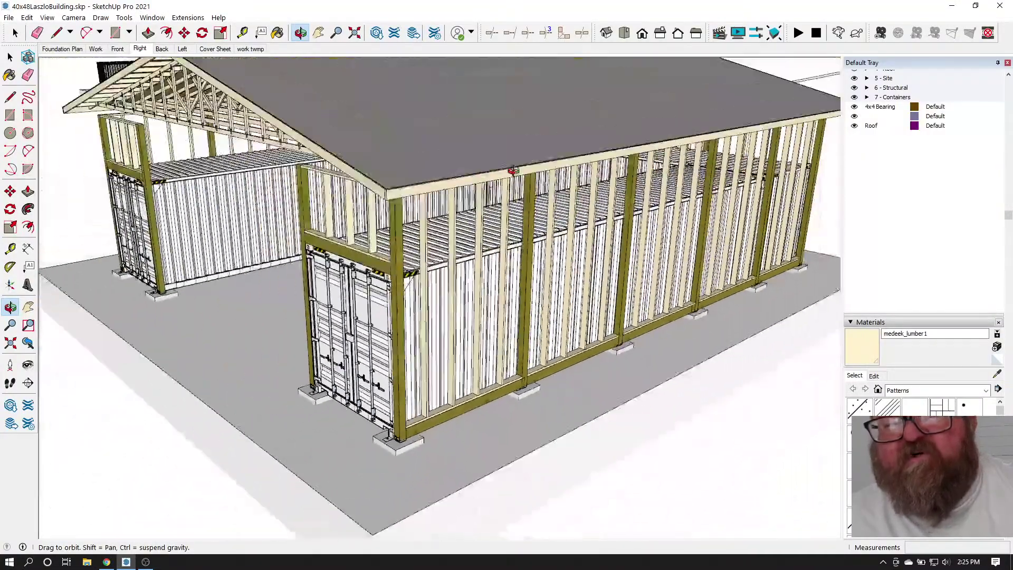
middle_click_drag(475, 277, 321, 260)
middle_click_drag(601, 261, 351, 266)
middle_click_drag(529, 247, 720, 241)
Inspect the wood bearing plates running around the outer top edges of the bare U-shaped containers
left_click_drag(590, 329, 209, 330)
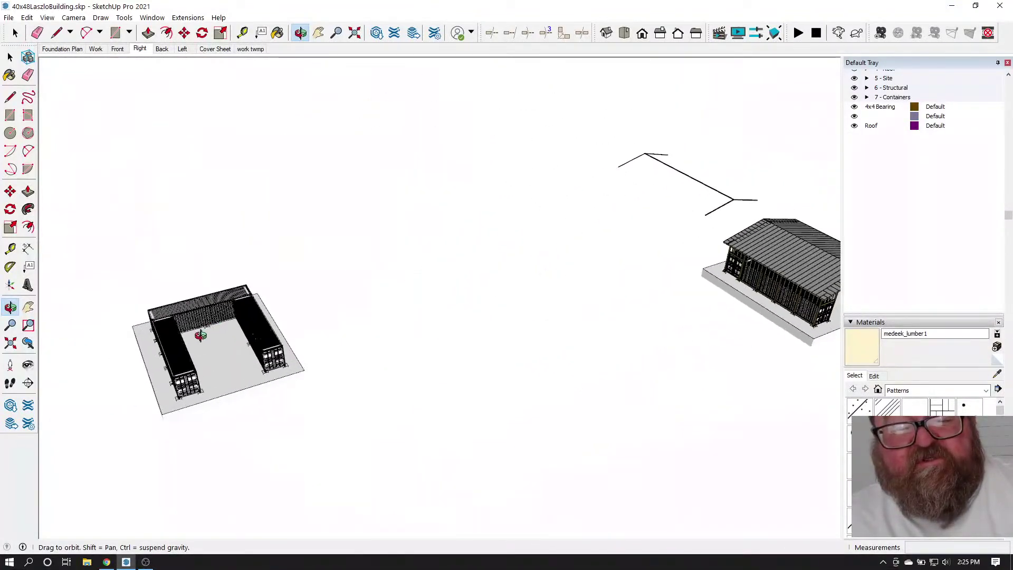
scroll(209, 330, "up", 10)
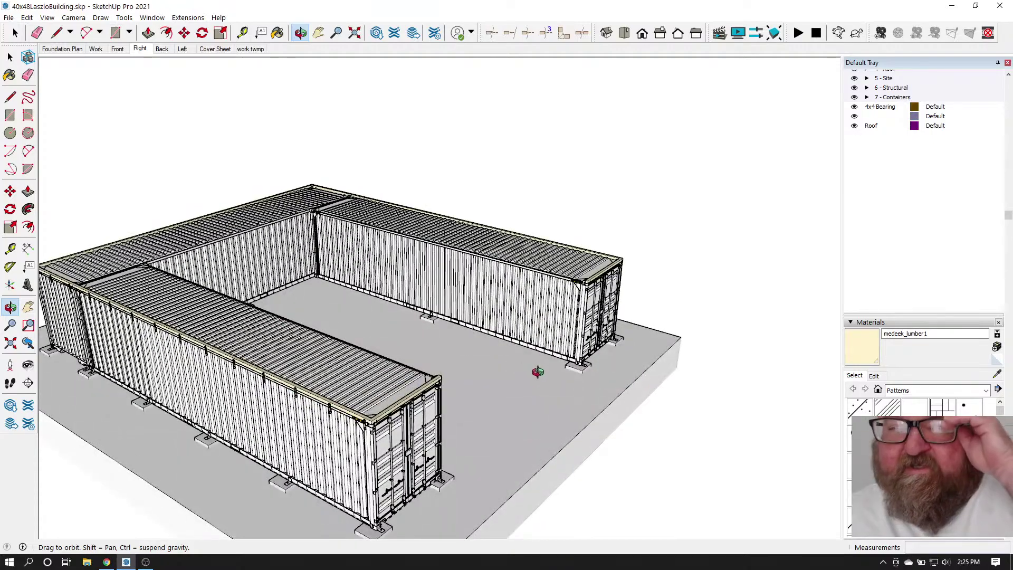
scroll(593, 401, "down", 3)
left_click_drag(592, 400, 242, 355)
scroll(242, 355, "up", 6)
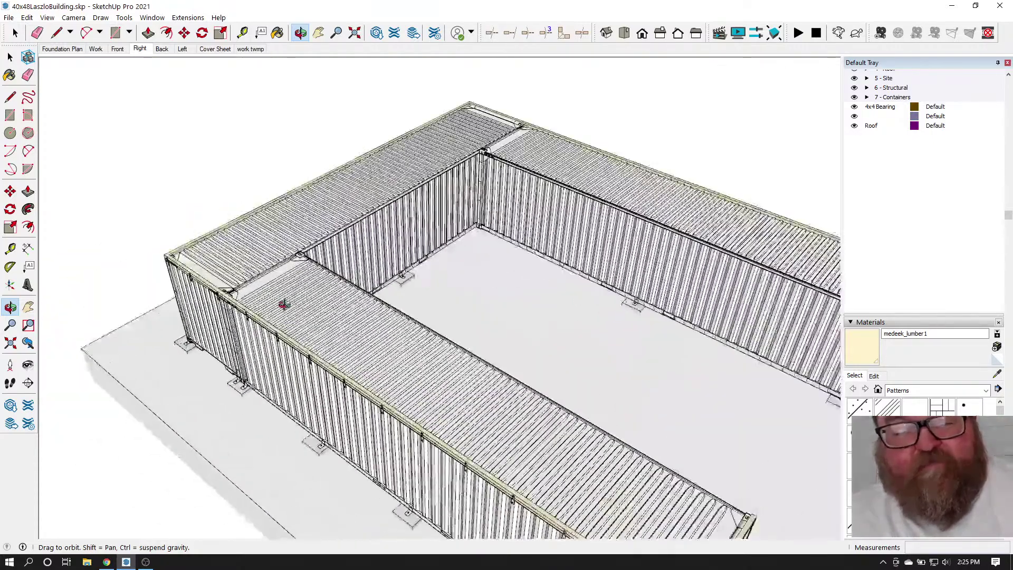
scroll(217, 279, "up", 10)
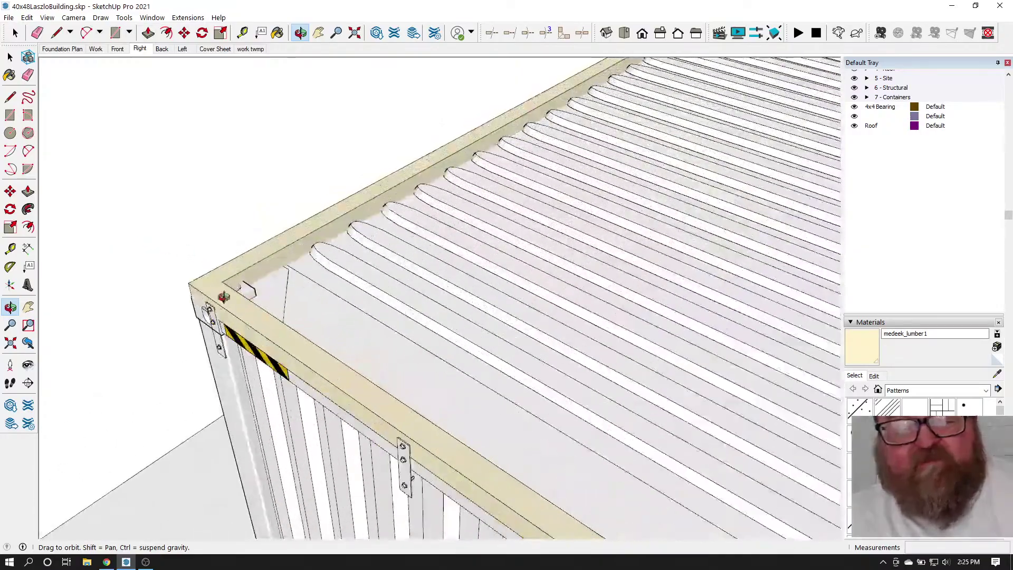
left_click_drag(293, 354, 492, 391)
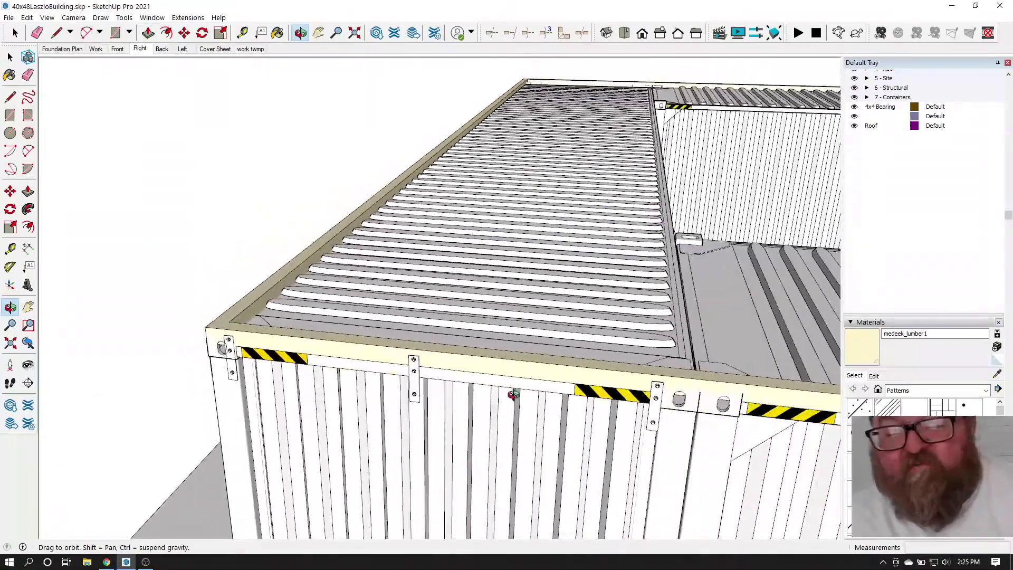
left_click_drag(653, 383, 393, 331)
scroll(619, 428, "down", 10)
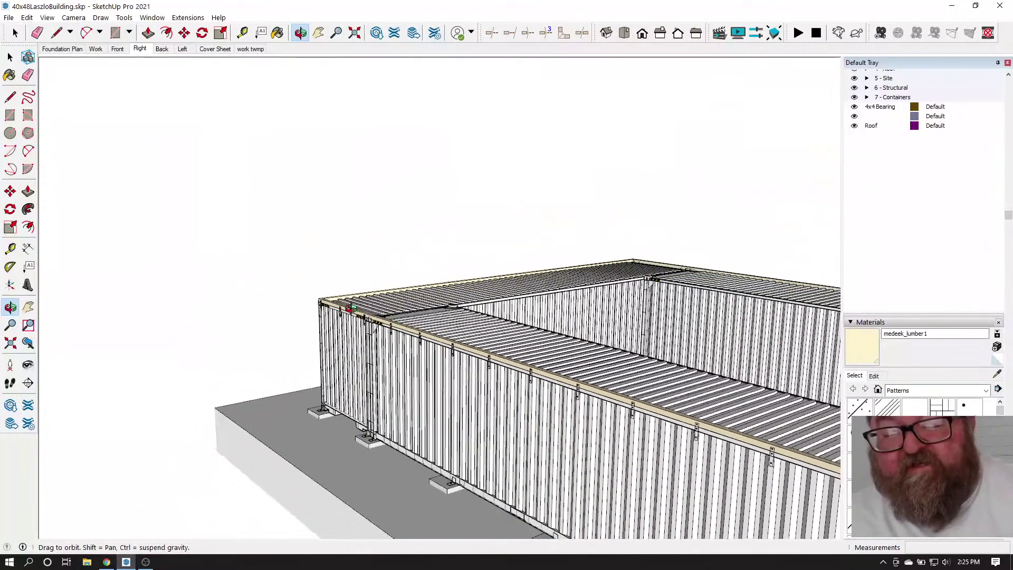
left_click_drag(393, 339, 433, 347)
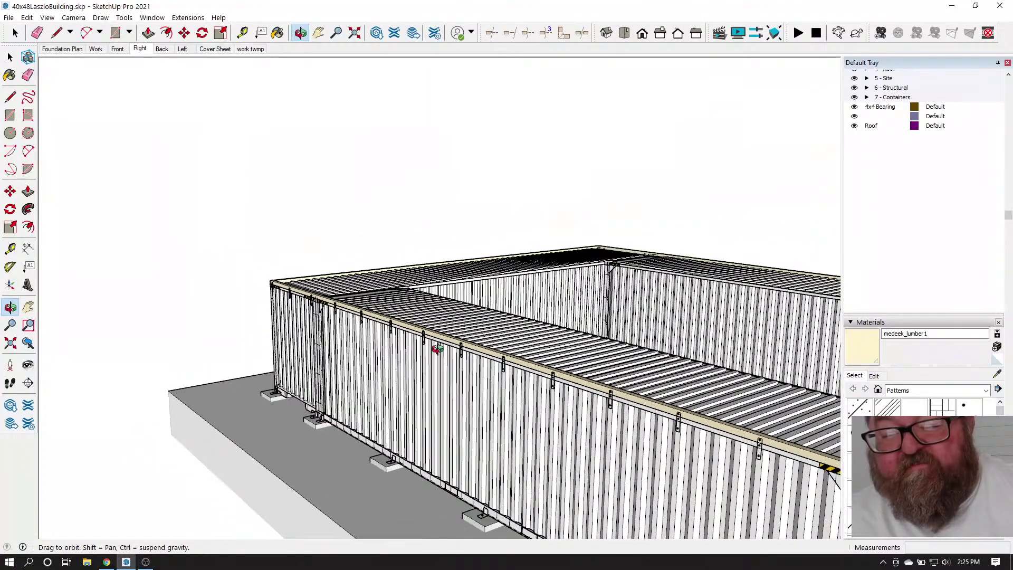
Examine the bearing plate at the door-end corner and how it sits against the corrugated container roof
middle_click_drag(644, 434, 367, 361)
scroll(367, 361, "up", 5)
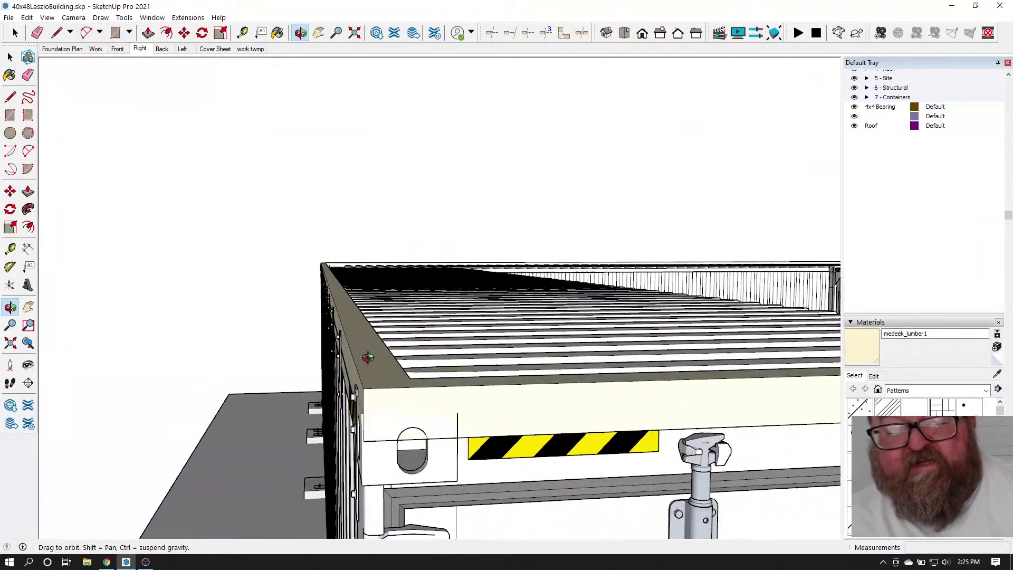
left_click_drag(417, 357, 332, 354)
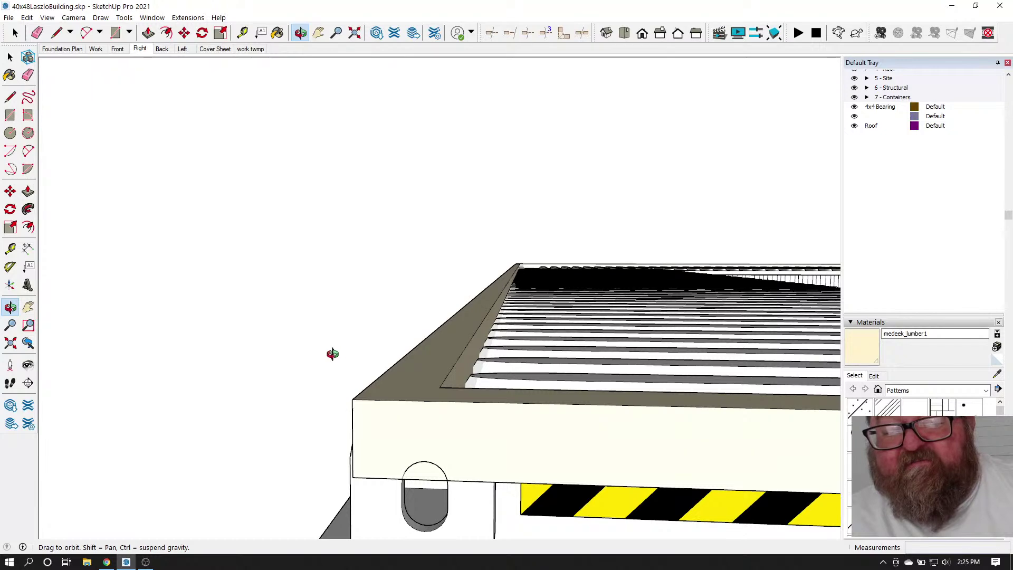
scroll(475, 354, "up", 6)
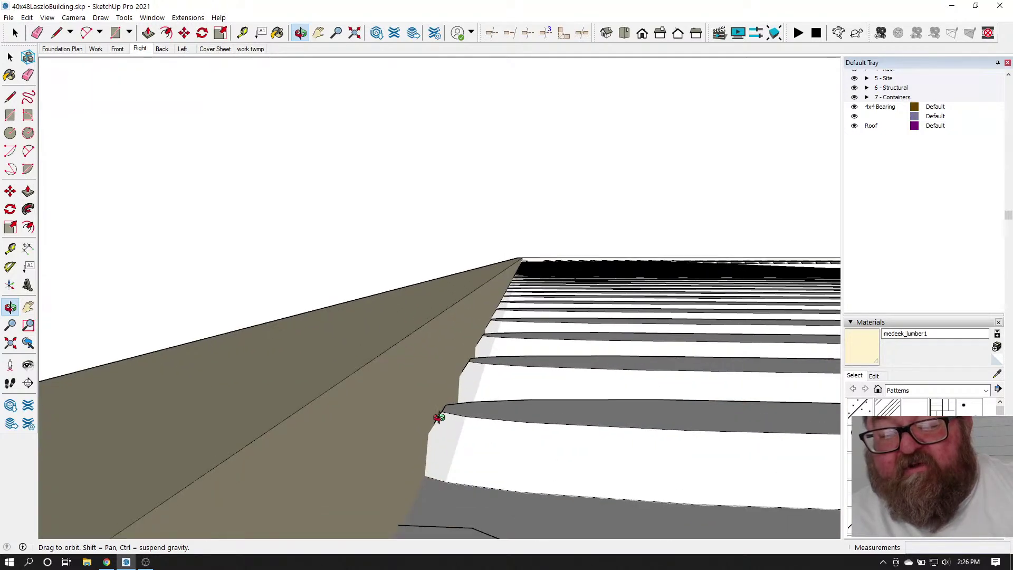
mouse_move(416, 354)
left_mouse_down()
mouse_move(499, 378)
mouse_move(347, 351)
mouse_move(429, 355)
left_mouse_up()
scroll(436, 350, "down", 5)
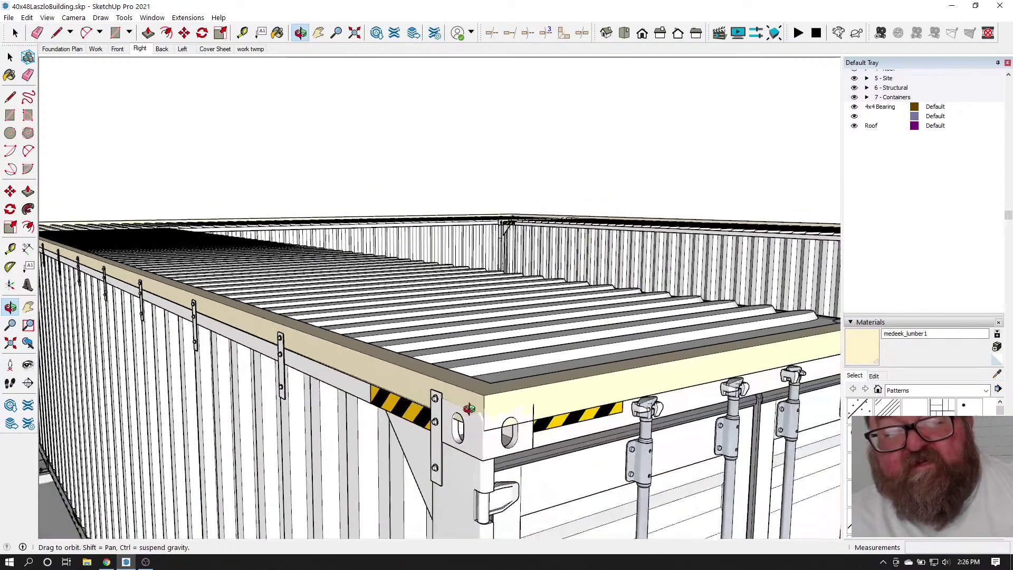
left_click_drag(469, 404, 457, 438)
scroll(559, 444, "down", 3)
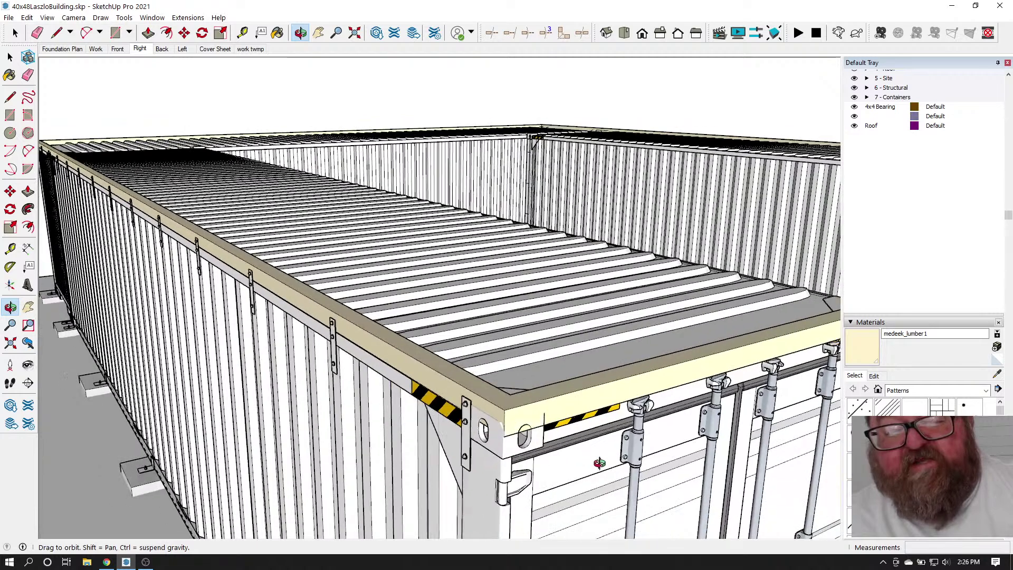
Inspect the bolted metal straps that fasten the bearing plate to the container's side wall
scroll(312, 325, "up", 5)
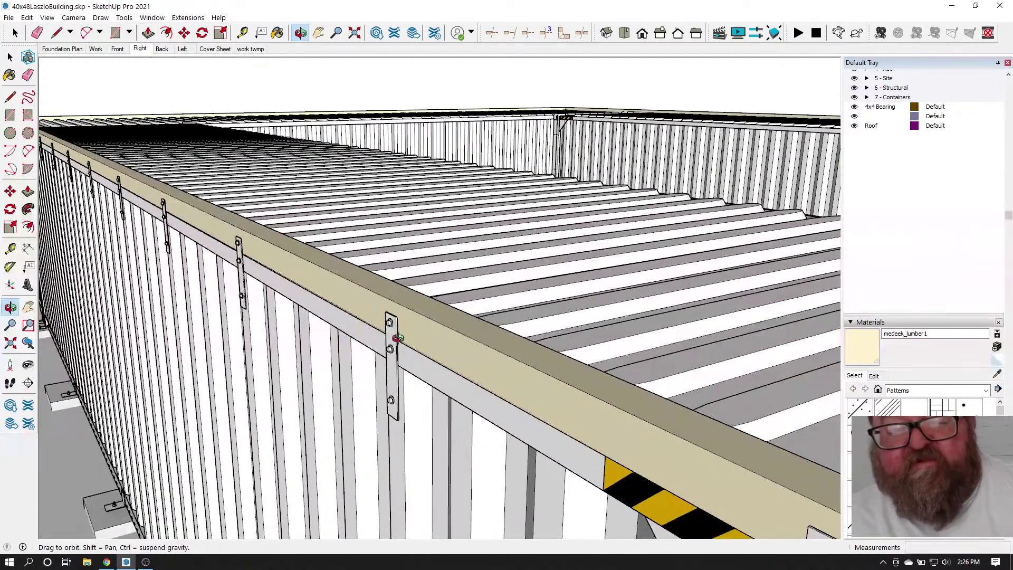
left_click_drag(390, 329, 487, 340)
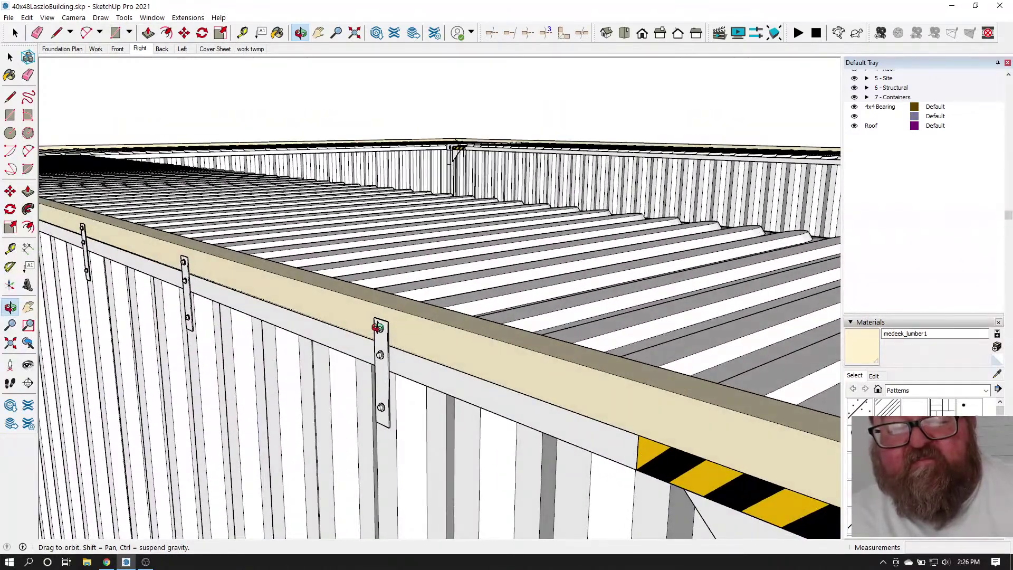
scroll(377, 368, "up", 2)
scroll(376, 368, "up", 2)
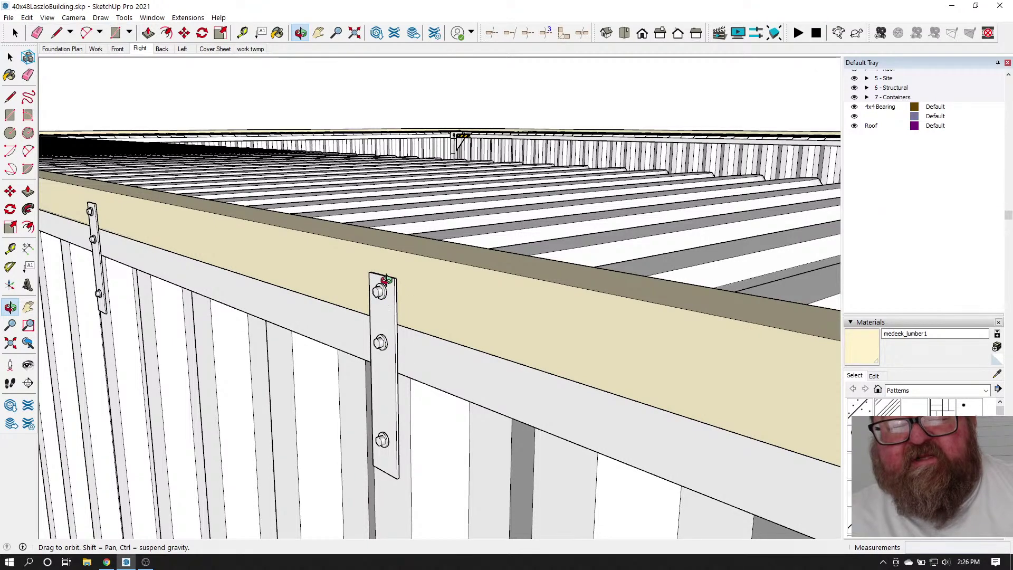
left_click_drag(452, 377, 626, 455)
scroll(625, 457, "down", 1)
left_click_drag(414, 324, 465, 372)
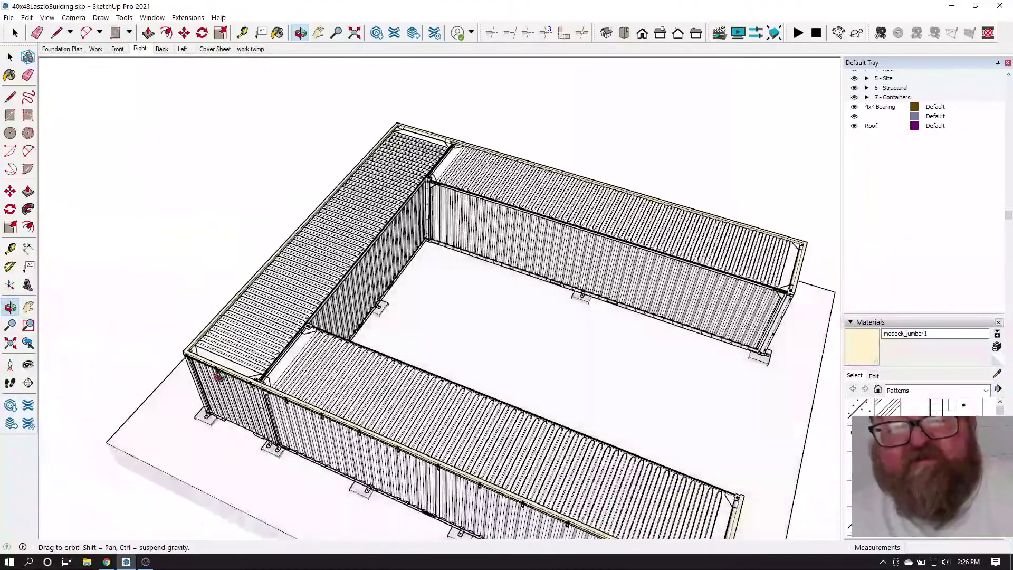
Draw a rectangle about 40' by 48' across the bearing plates, between diagonally opposite outer corners of the U-shaped containers
scroll(219, 359, "up", 5)
scroll(121, 328, "up", 8)
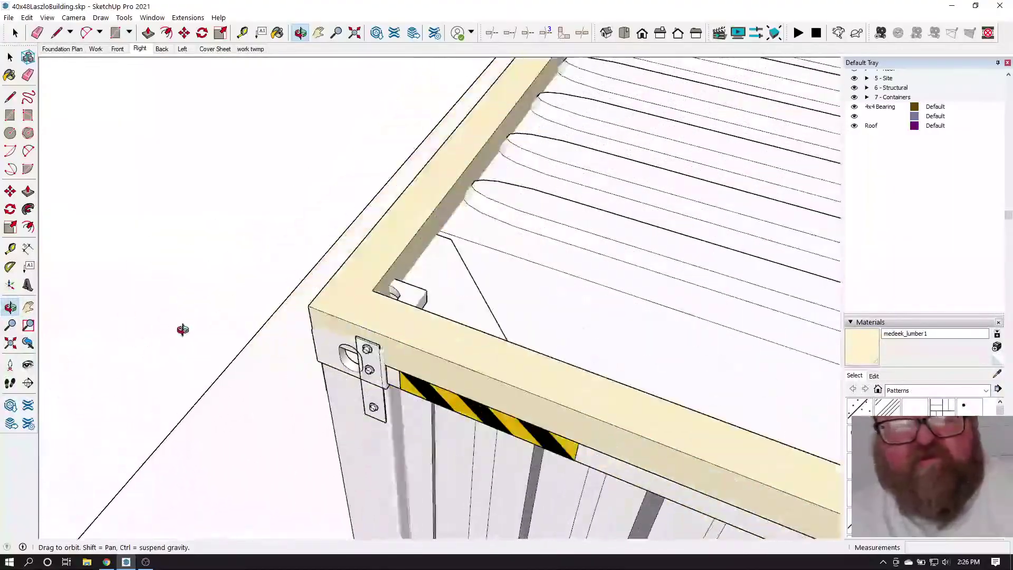
left_click(115, 33)
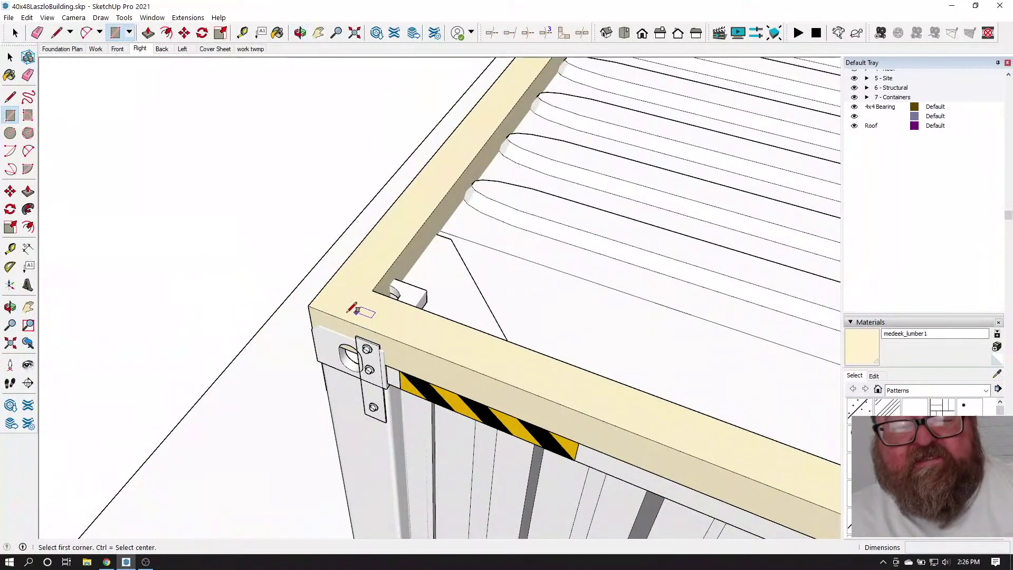
left_click(315, 305)
scroll(317, 305, "down", 10)
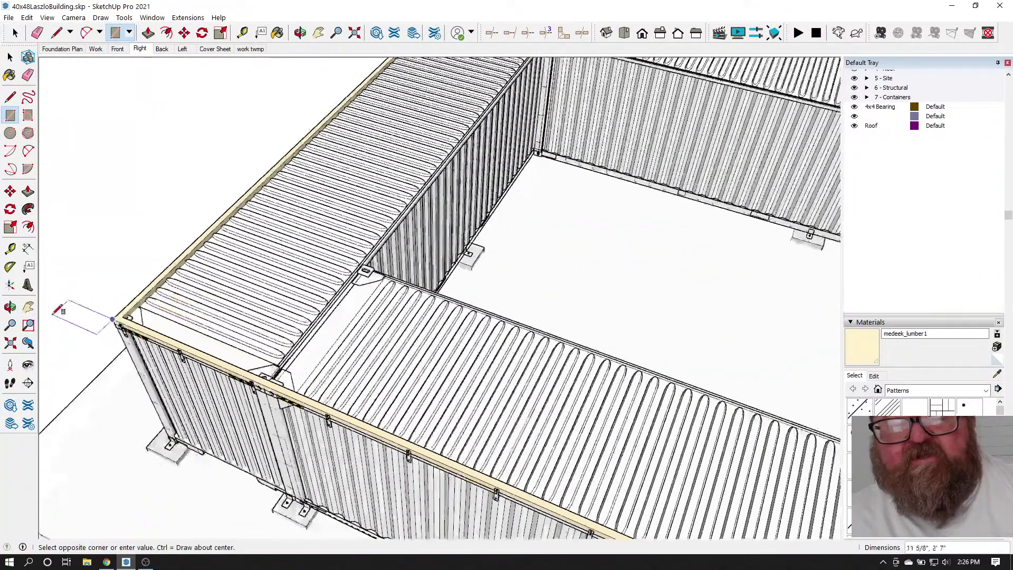
scroll(58, 310, "down", 2)
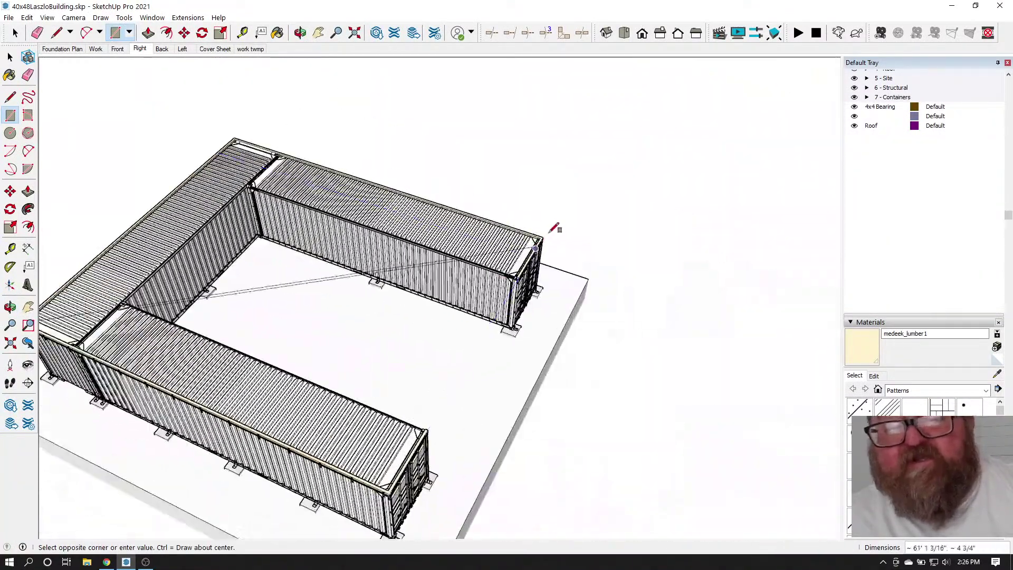
scroll(551, 226, "up", 5)
scroll(551, 226, "up", 8)
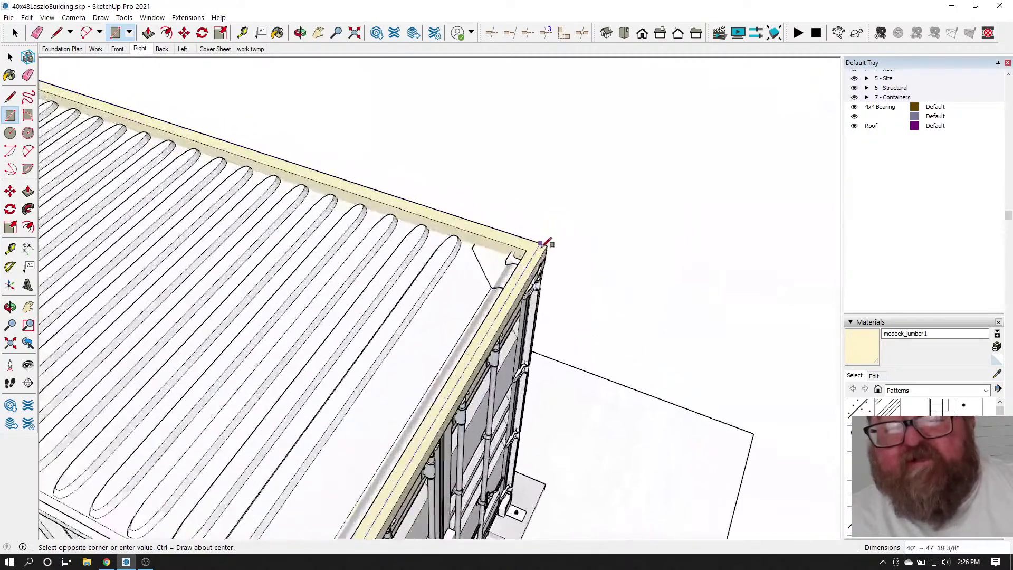
left_click(547, 246)
scroll(720, 267, "down", 6)
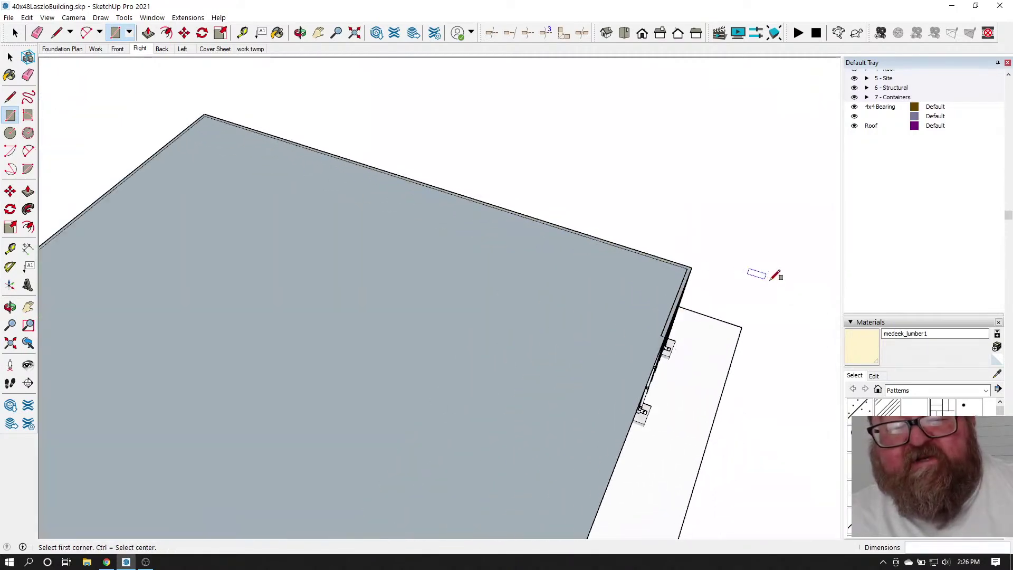
Offset the rectangle's outline slightly inward from the outer edges of the bearing plates
scroll(123, 272, "up", 8)
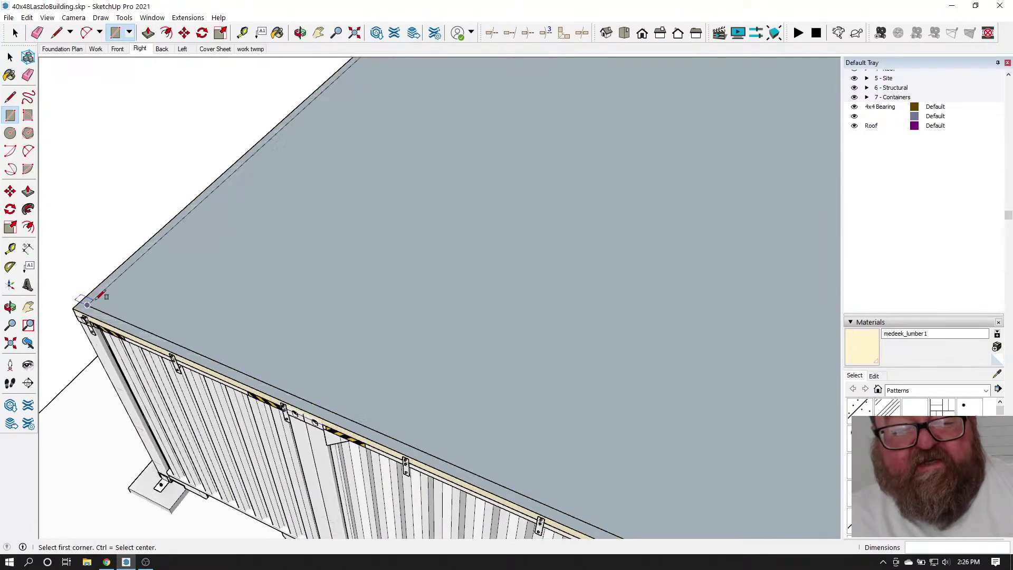
scroll(419, 377, "down", 2)
scroll(182, 309, "up", 6)
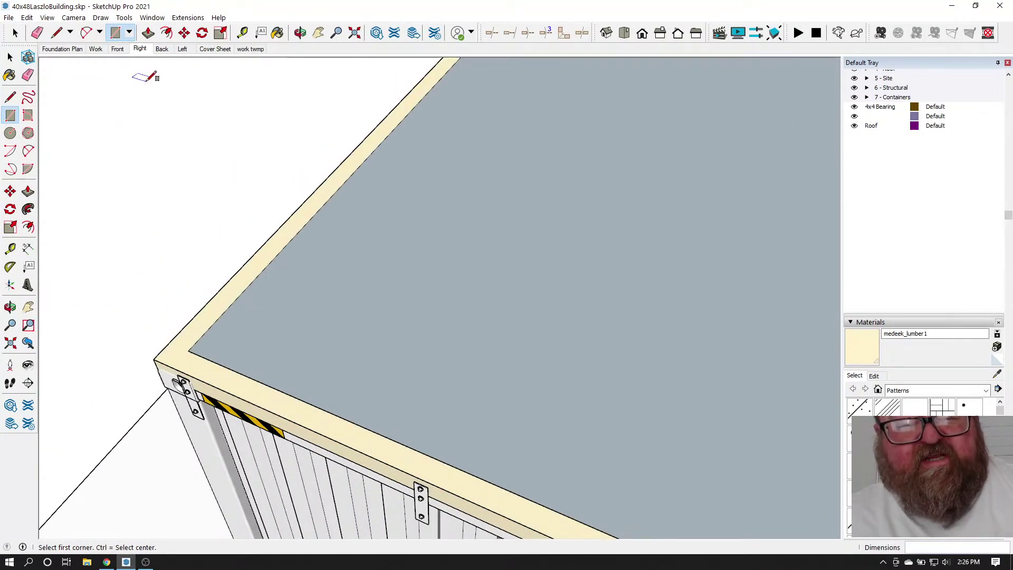
left_click(166, 33)
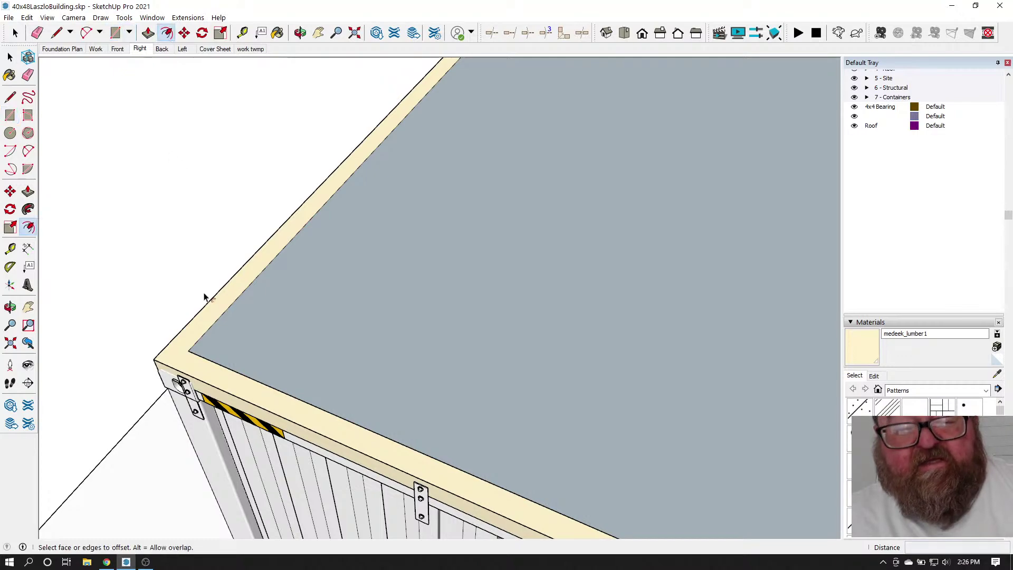
scroll(154, 346, "up", 5)
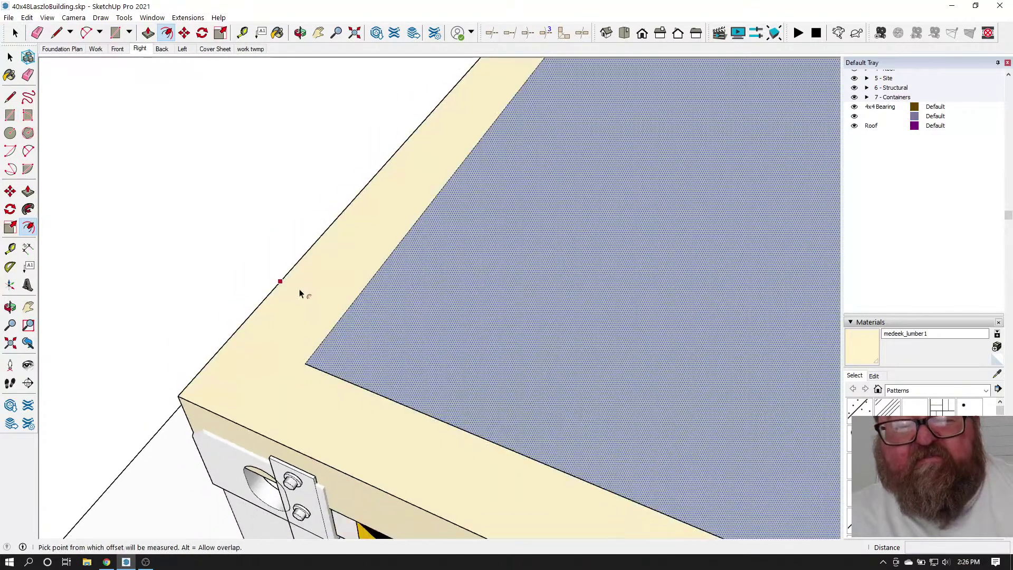
left_click(300, 294)
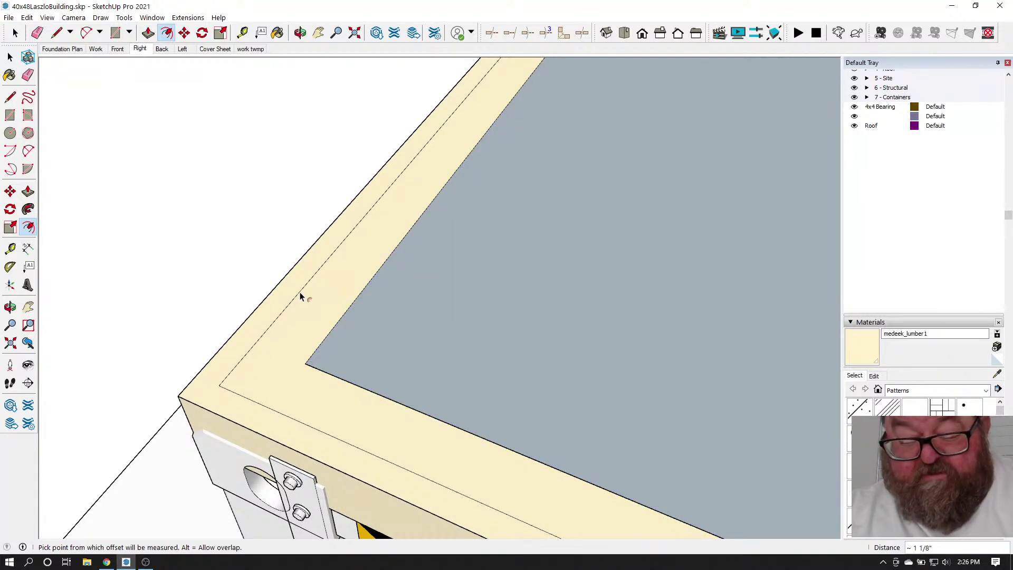
key("Return")
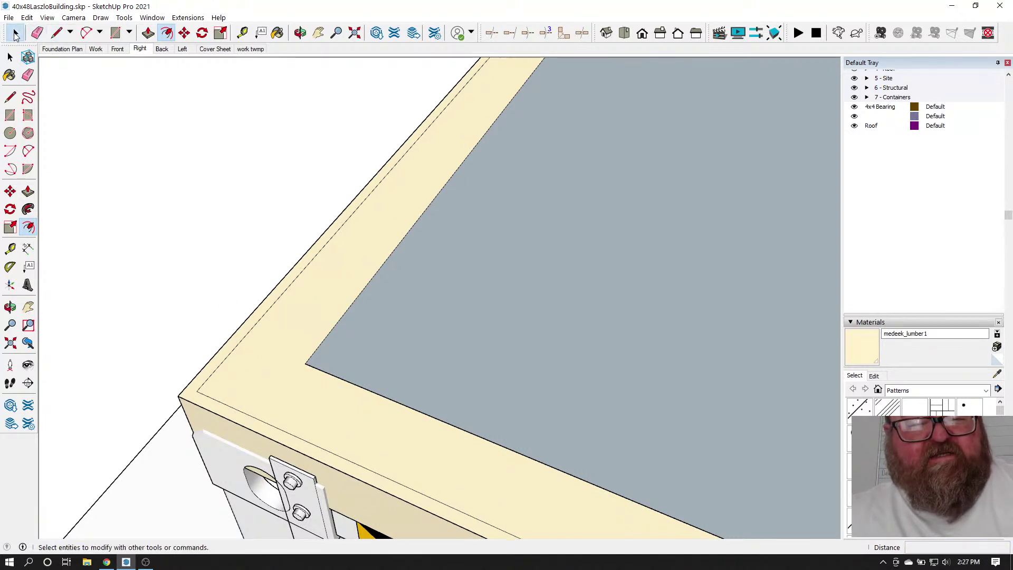
Delete the large face enclosed by the offset outline, keeping its edges
left_click(10, 57)
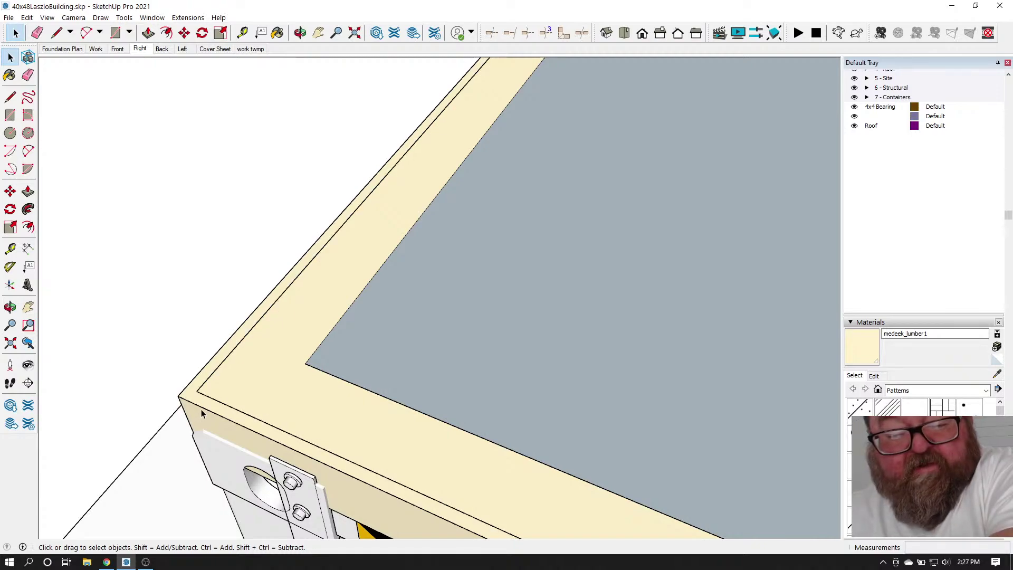
left_click(375, 353)
key("Delete")
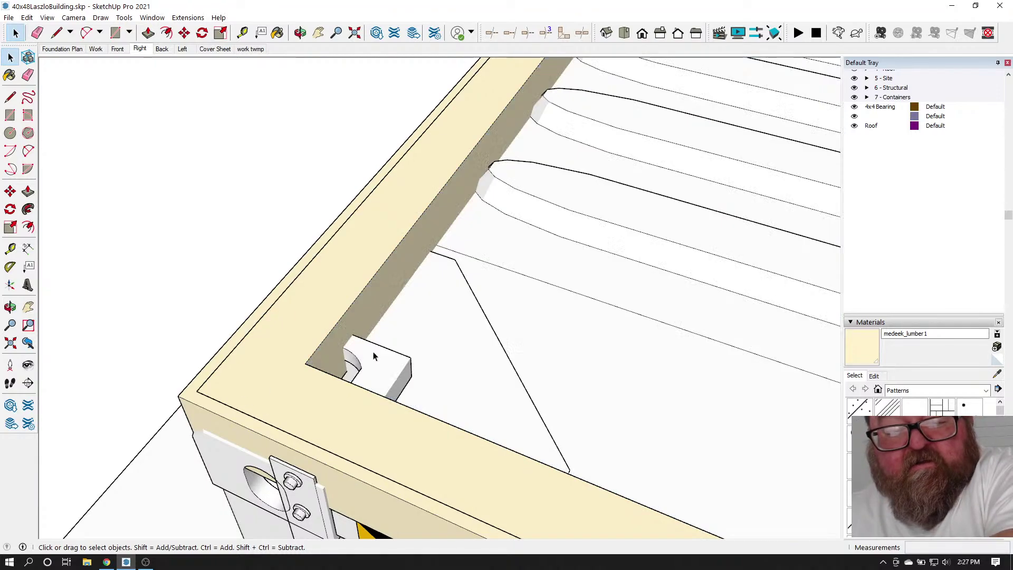
Select all edges of the inner offset outline along the bearing plates and make them a group
scroll(91, 367, "down", 5)
scroll(79, 371, "down", 8)
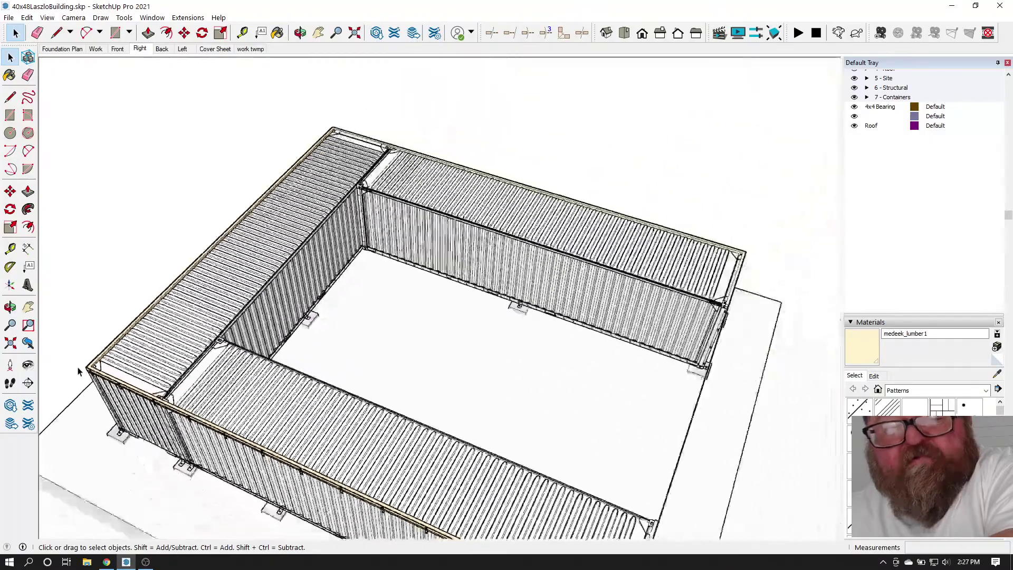
scroll(563, 315, "up", 3)
scroll(681, 229, "up", 8)
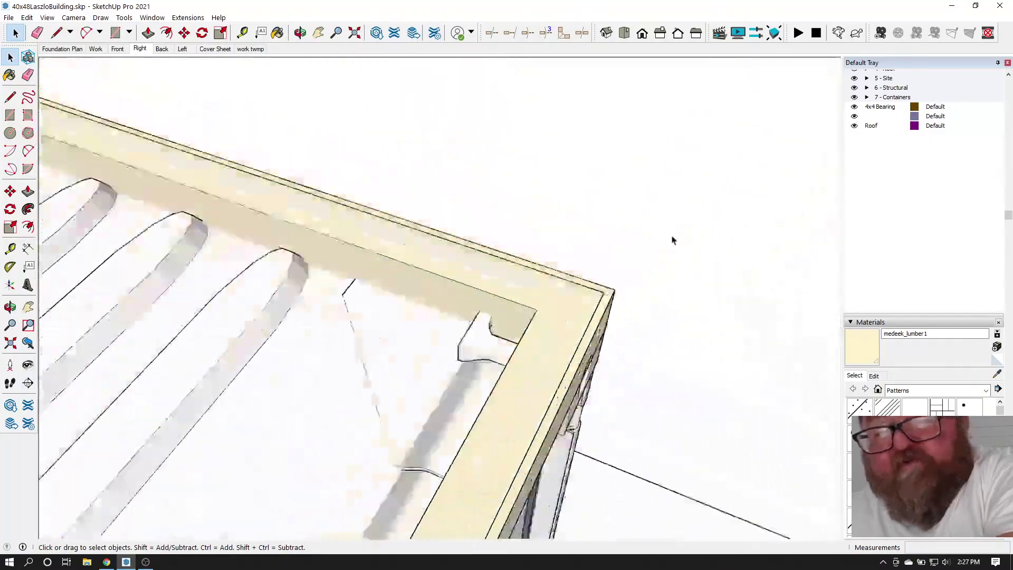
scroll(548, 358, "down", 2)
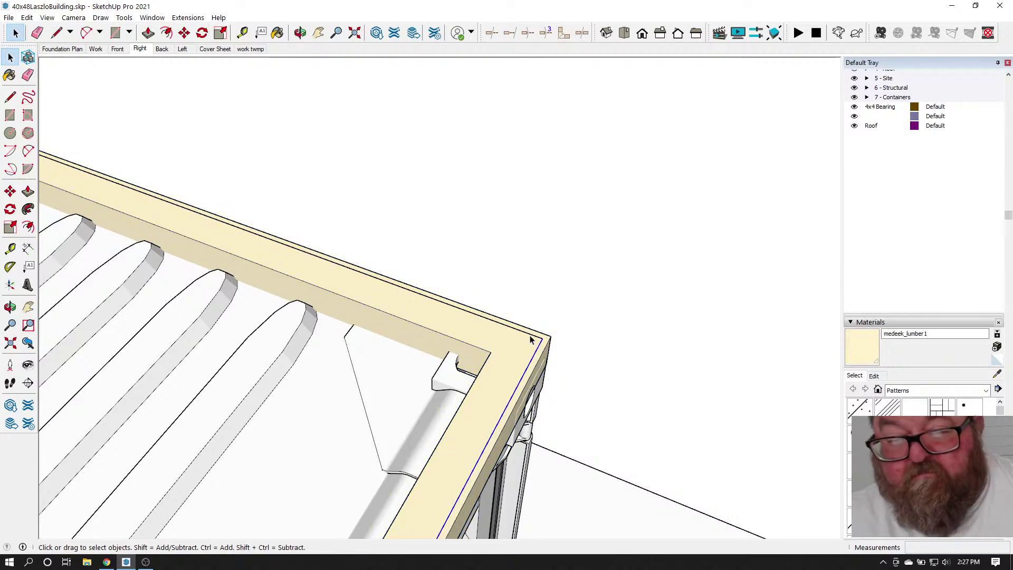
scroll(664, 418, "down", 10)
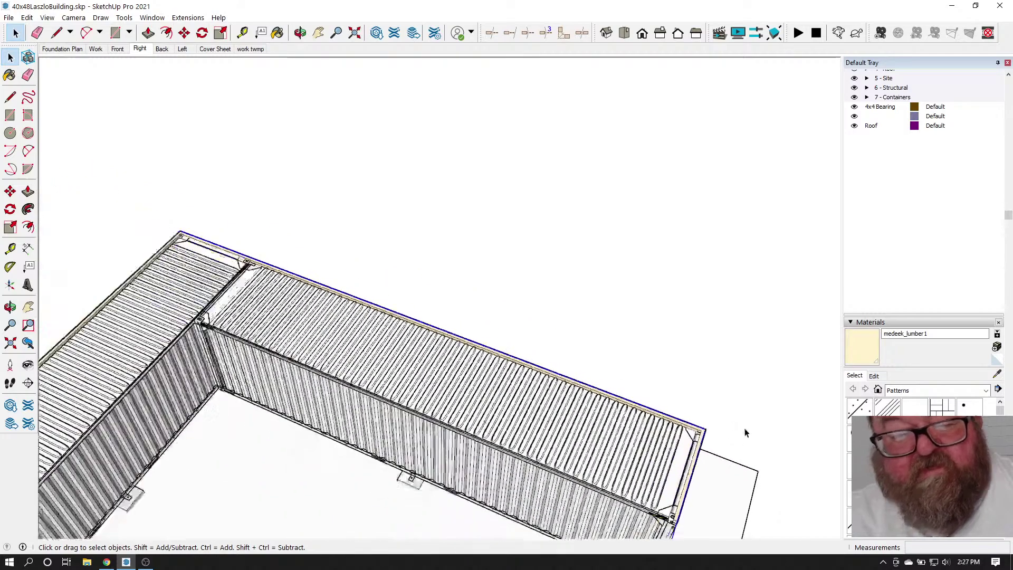
scroll(455, 363, "up", 10)
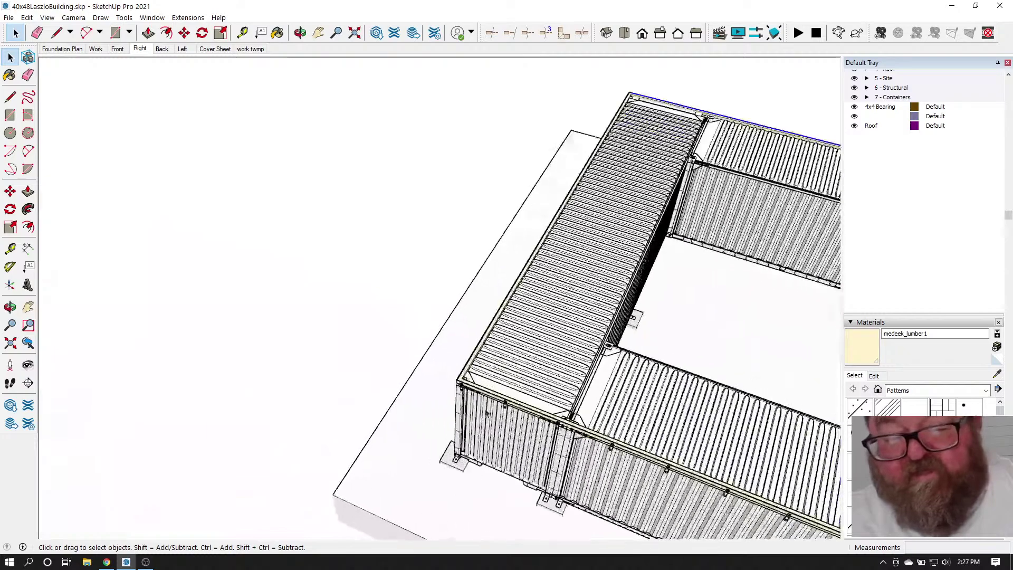
scroll(456, 364, "up", 4)
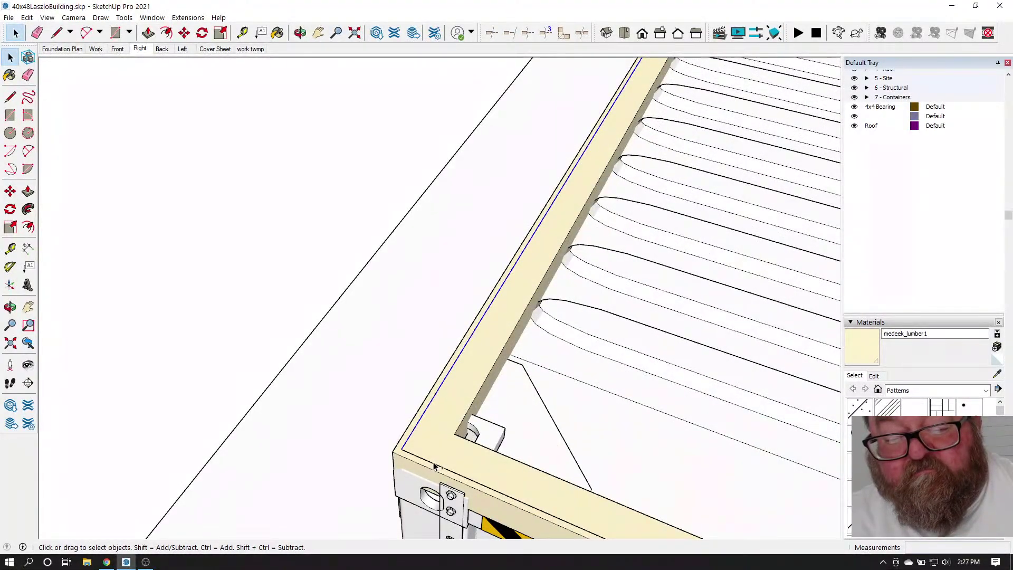
scroll(338, 414, "down", 4)
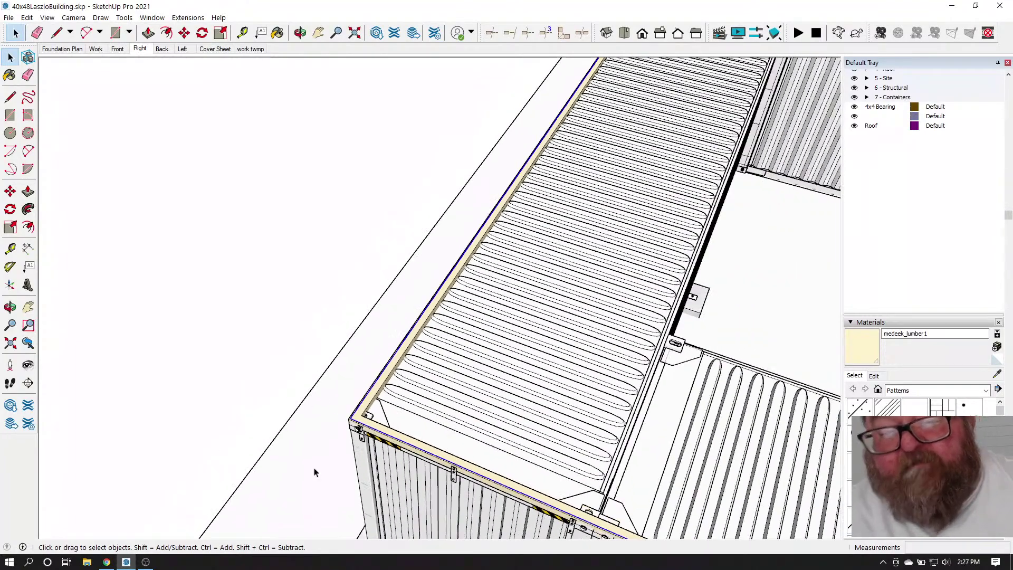
scroll(327, 457, "up", 6)
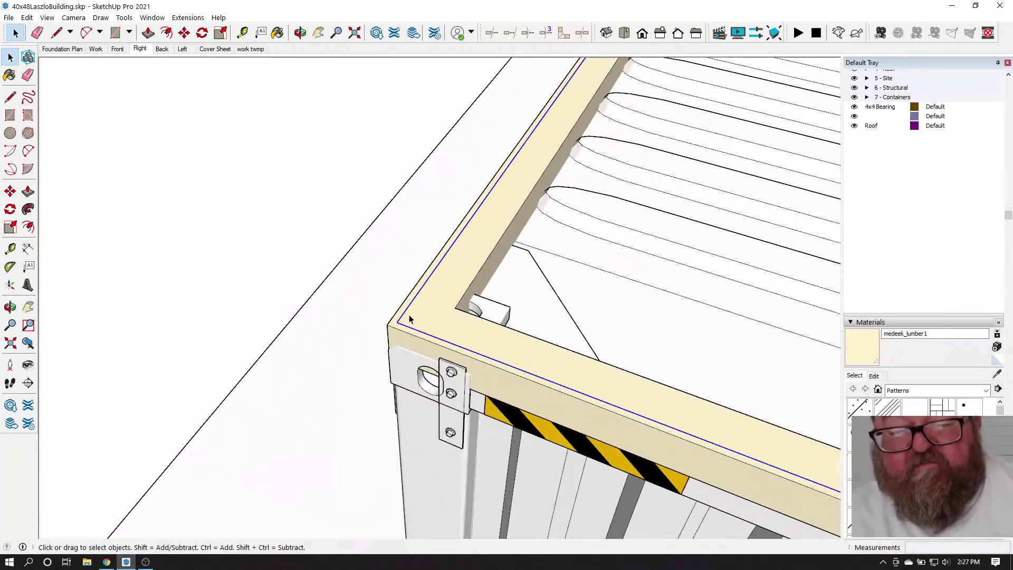
right_click(410, 311)
key("Escape")
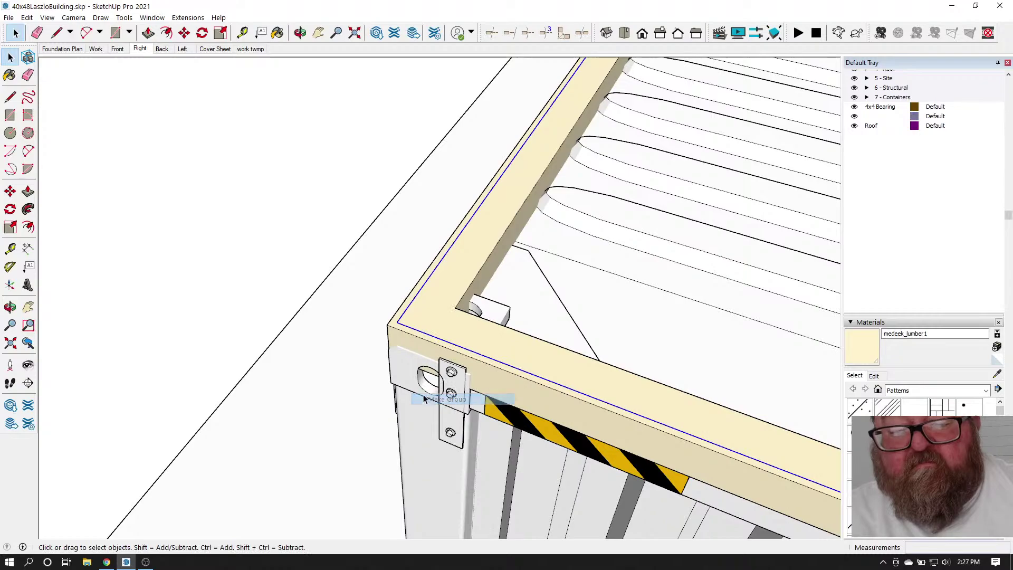
scroll(202, 331, "down", 5)
scroll(202, 331, "down", 5)
scroll(558, 407, "down", 3)
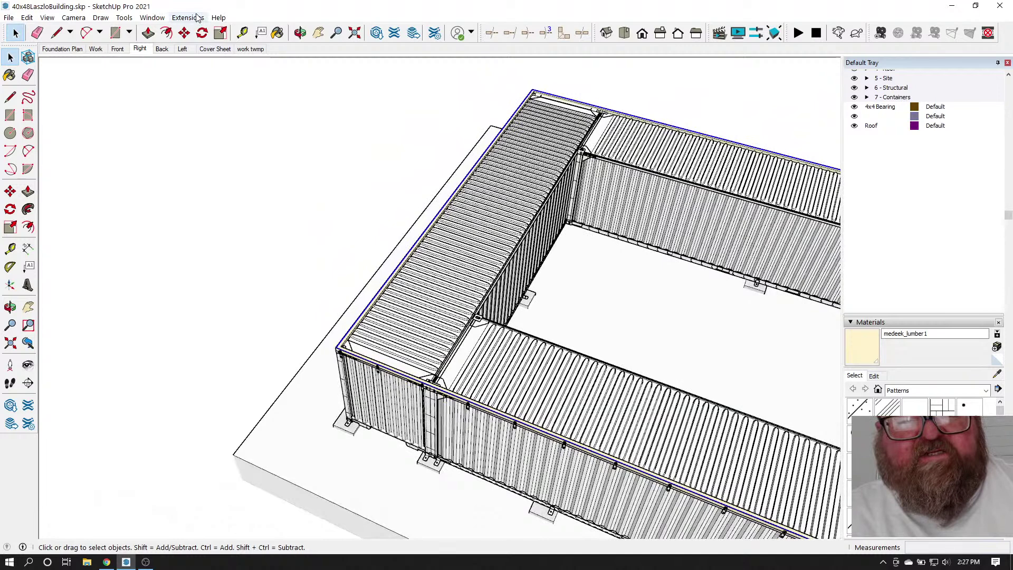
Check the livestream's status and live chat in YouTube Studio in the browser, and return to SketchUp
left_click(106, 562)
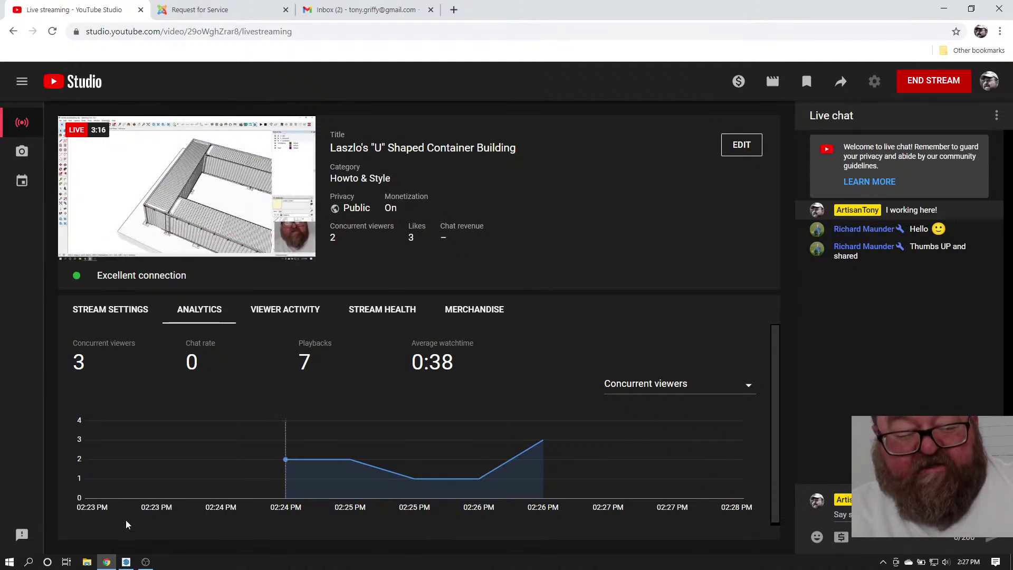
left_click(125, 564)
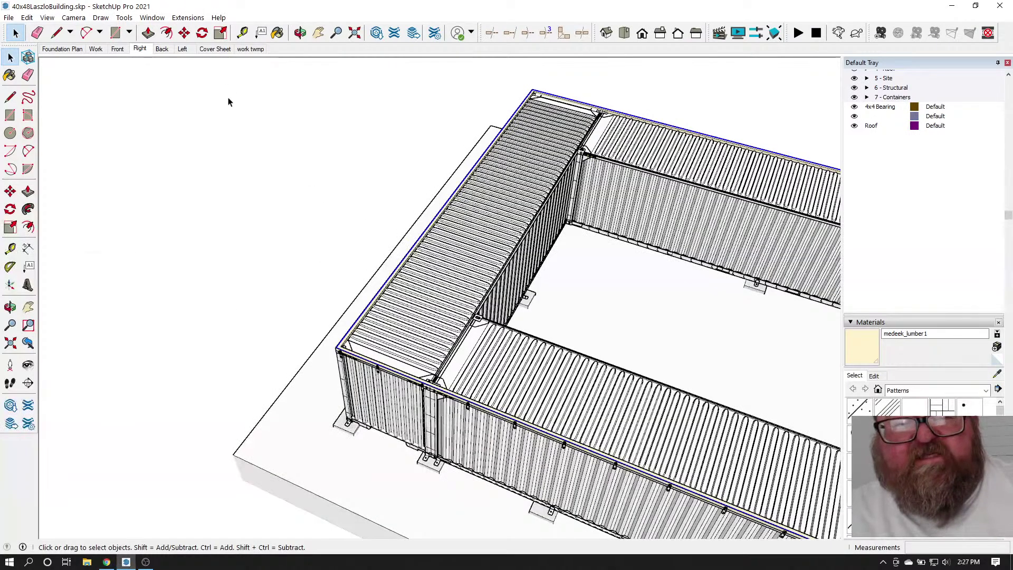
left_click(188, 18)
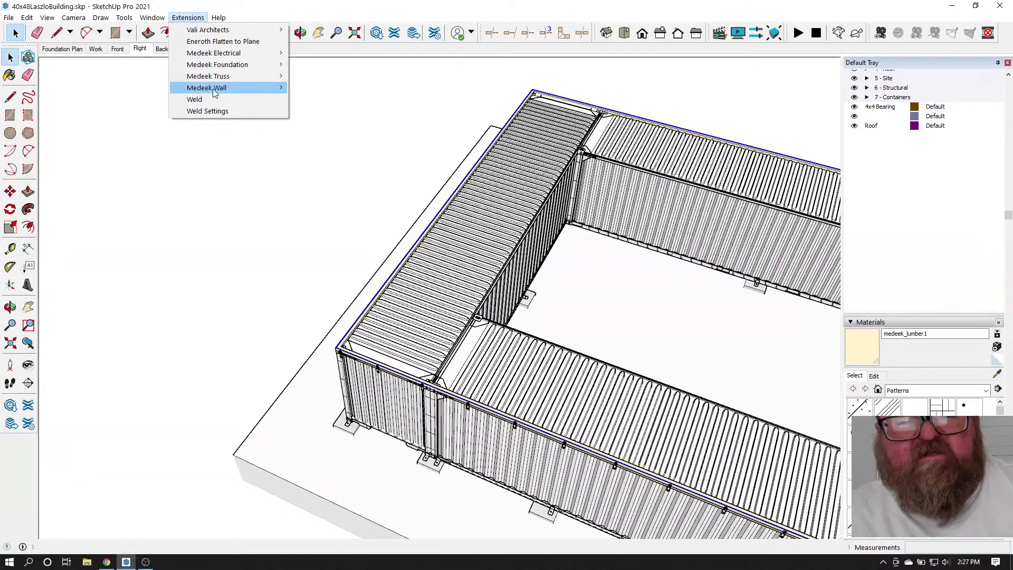
mouse_move(213, 88)
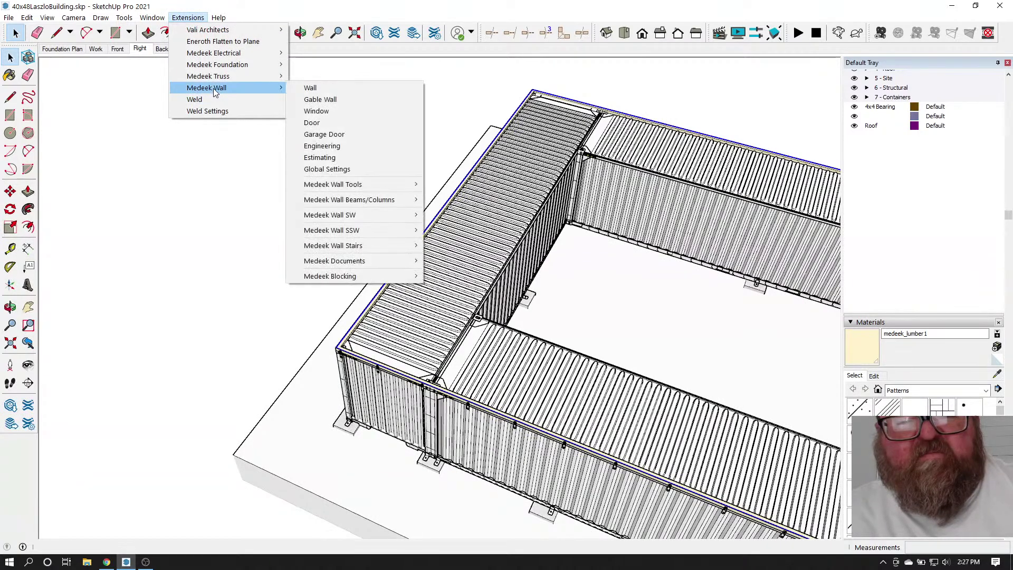
left_click(320, 88)
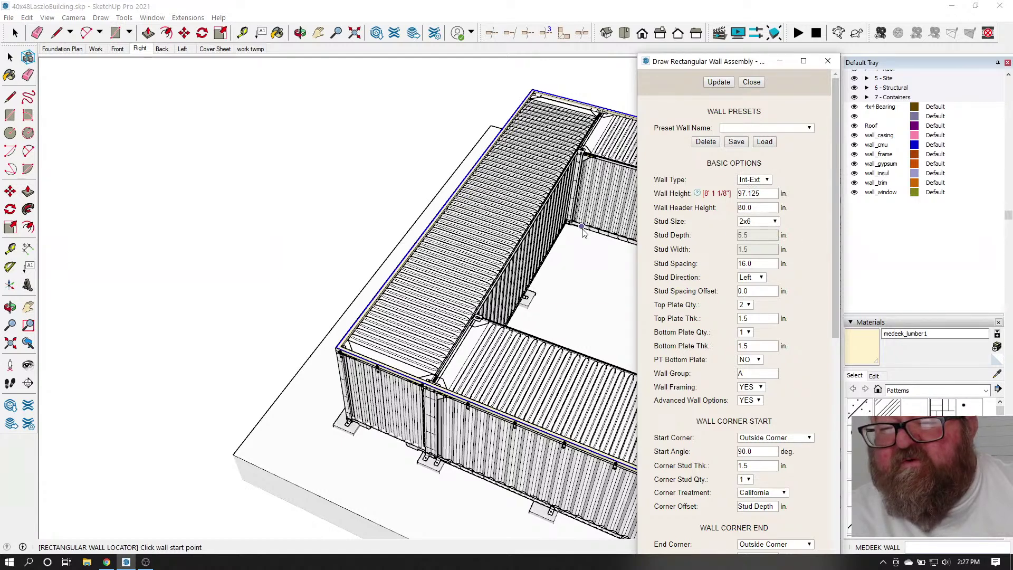
left_click(828, 61)
scroll(237, 250, "down", 1)
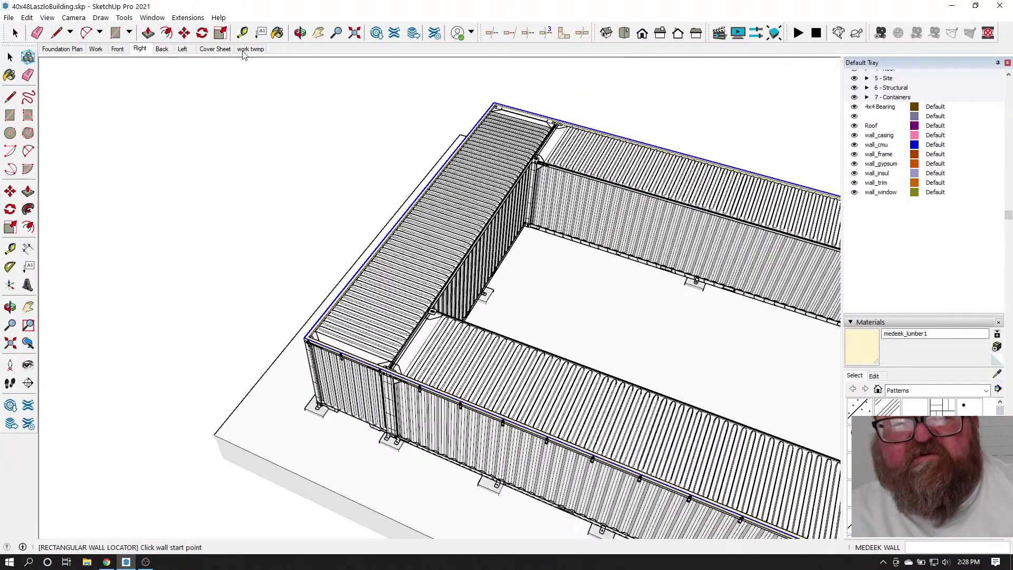
Select the post pair at the inner front corners of the containers on the roofed reference building
left_click(300, 33)
scroll(191, 196, "down", 5)
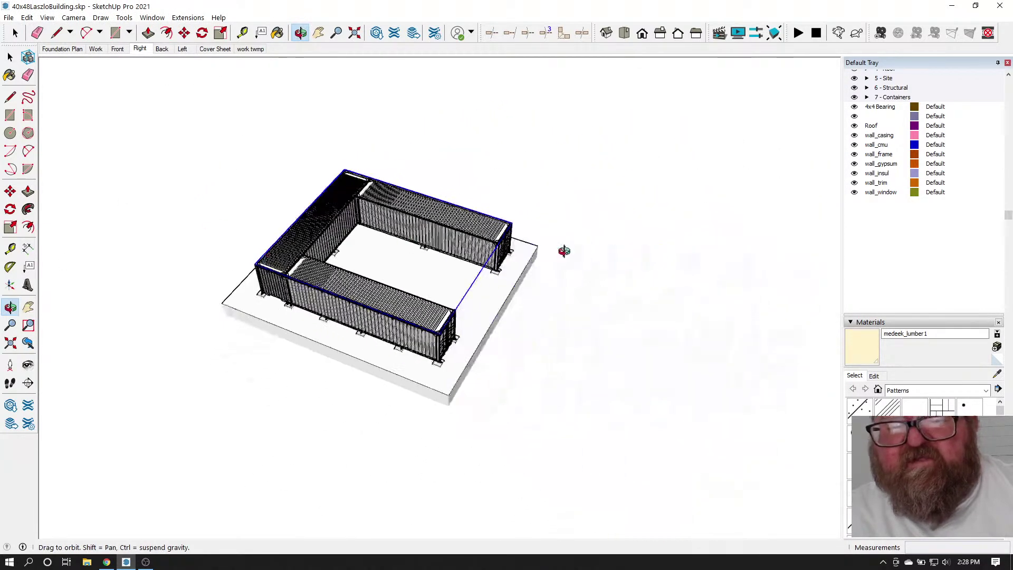
scroll(276, 232, "down", 7)
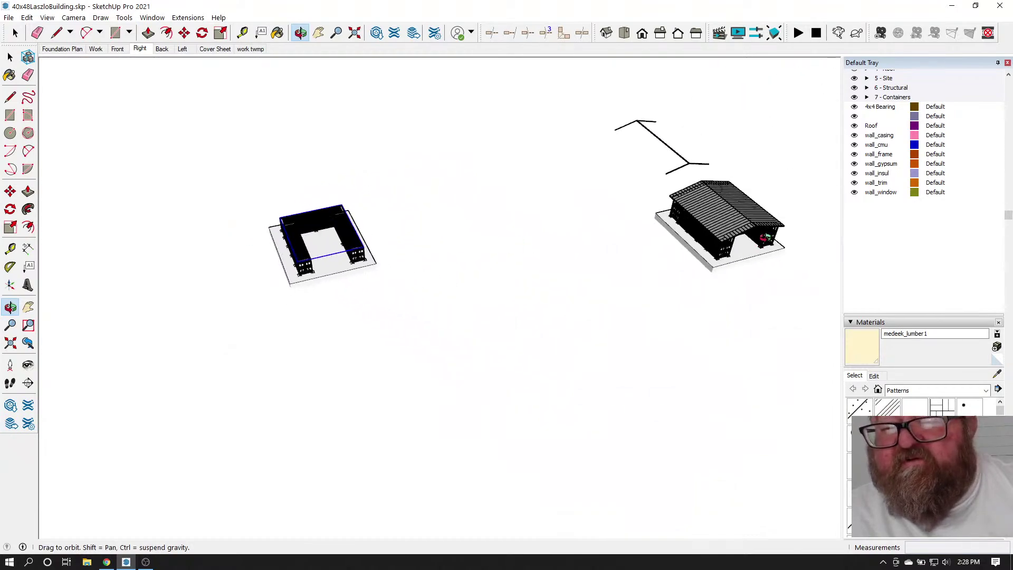
scroll(760, 244, "up", 8)
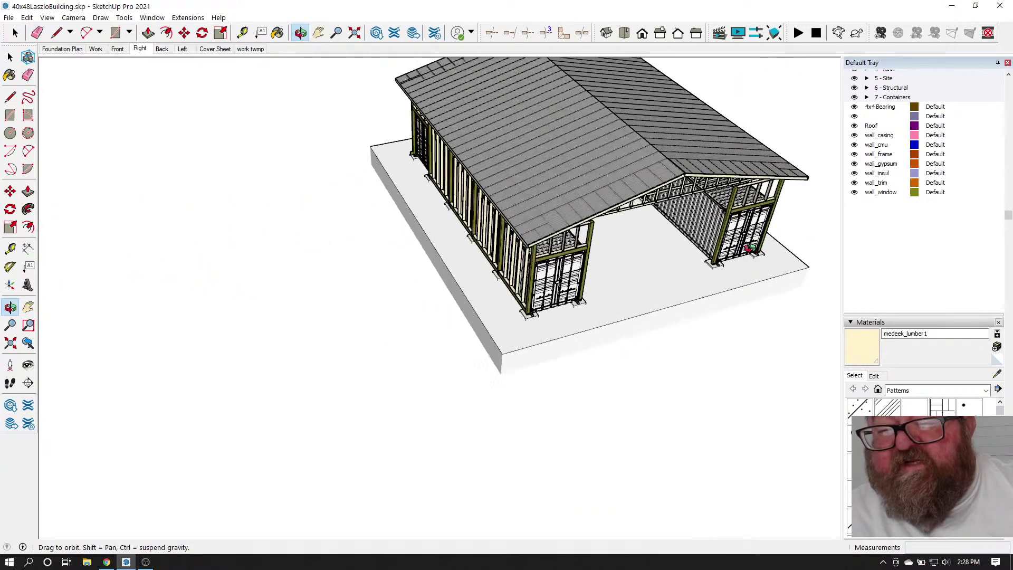
scroll(748, 247, "up", 5)
left_click(15, 33)
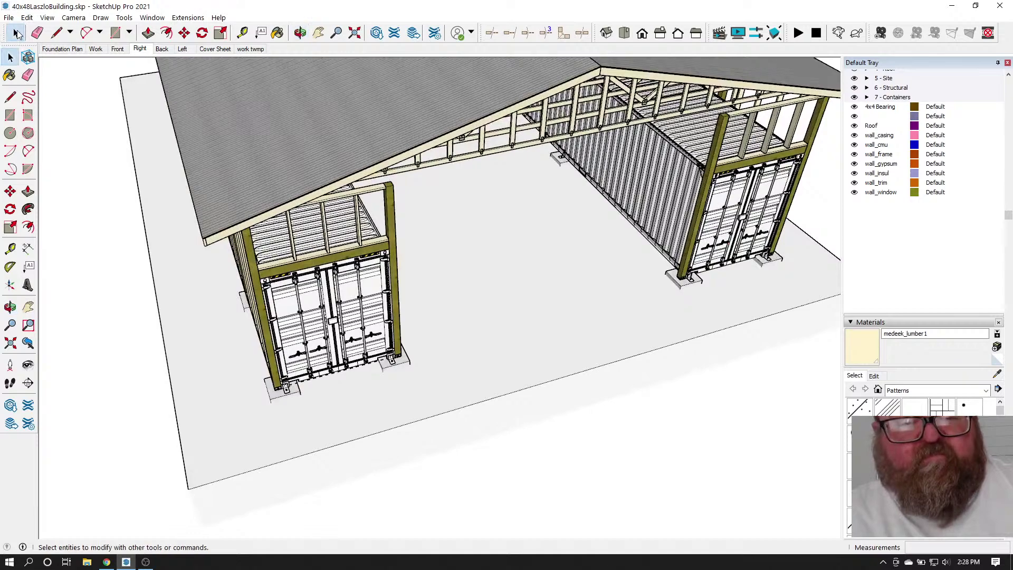
scroll(344, 246, "up", 2)
left_click(408, 218)
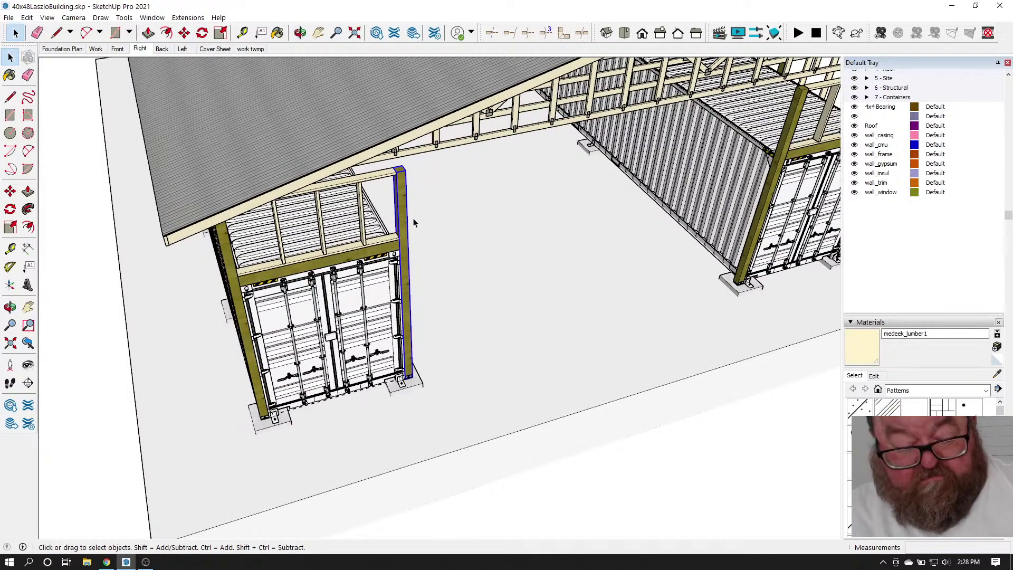
scroll(445, 362, "up", 4)
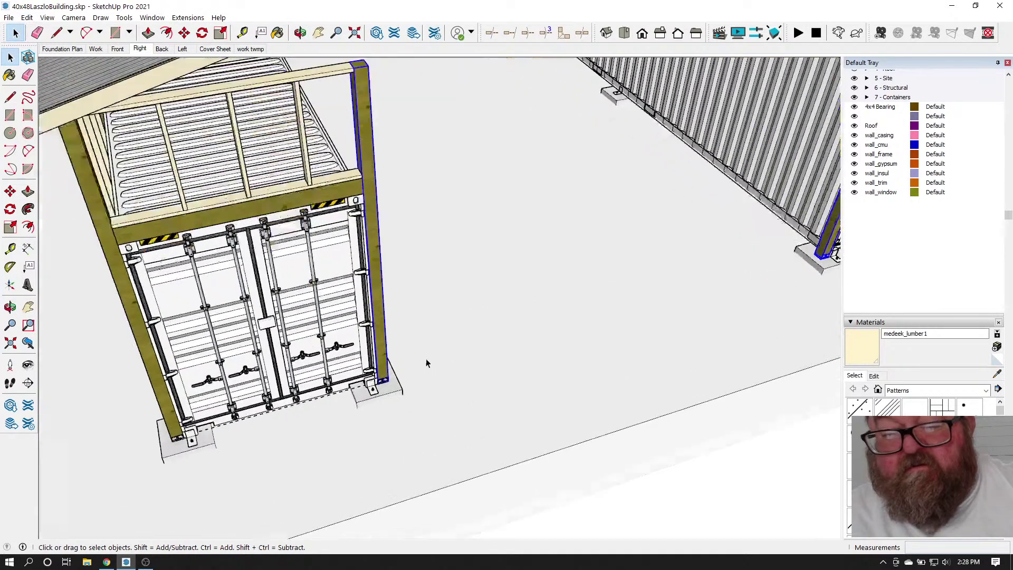
Copy the selected post pair onto the matching front bearing pads of the U-shaped container building, aligned to the pad corner
left_click(184, 33)
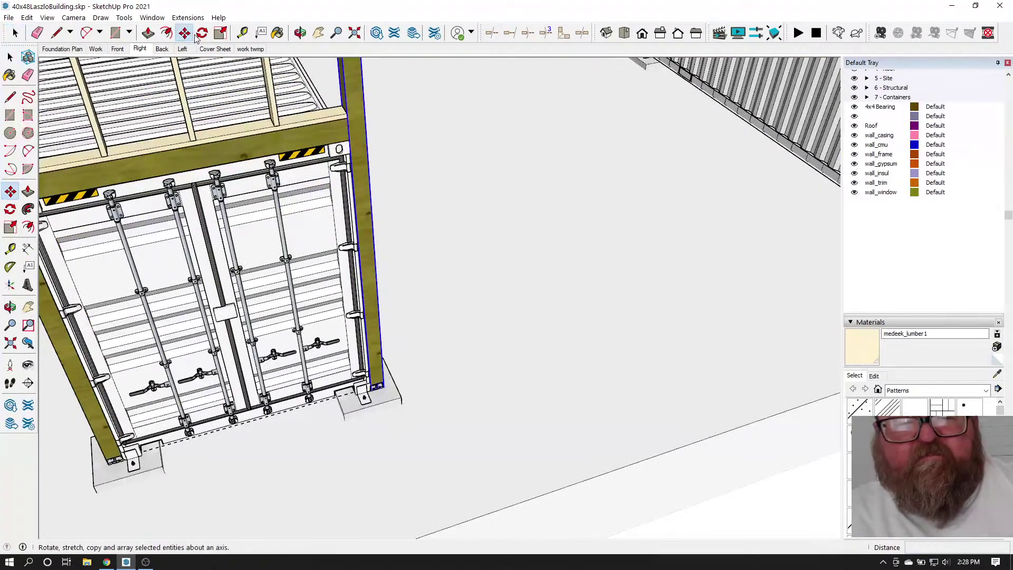
left_click(402, 400)
key("ctrl")
scroll(475, 396, "down", 8)
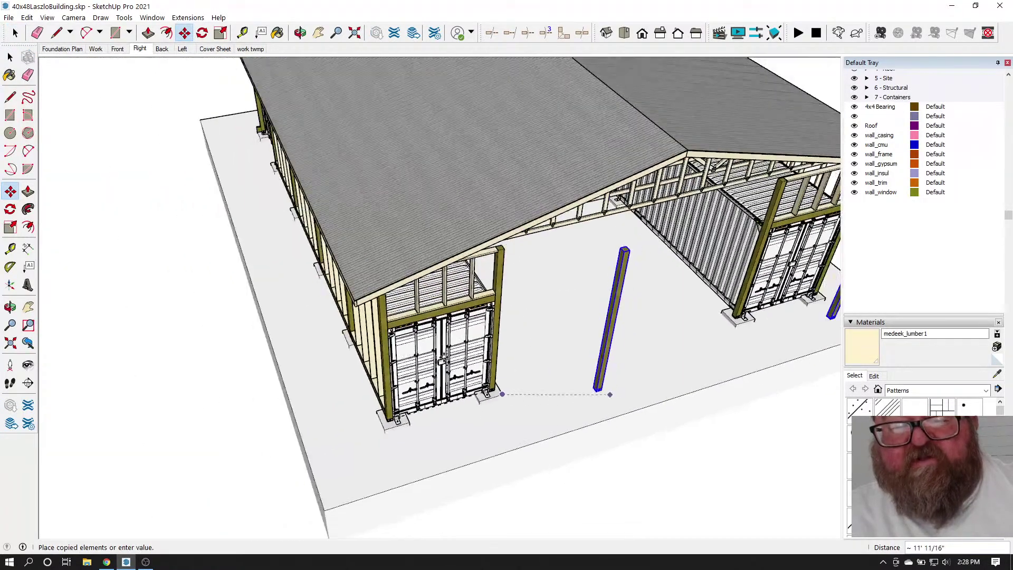
scroll(603, 393, "down", 8)
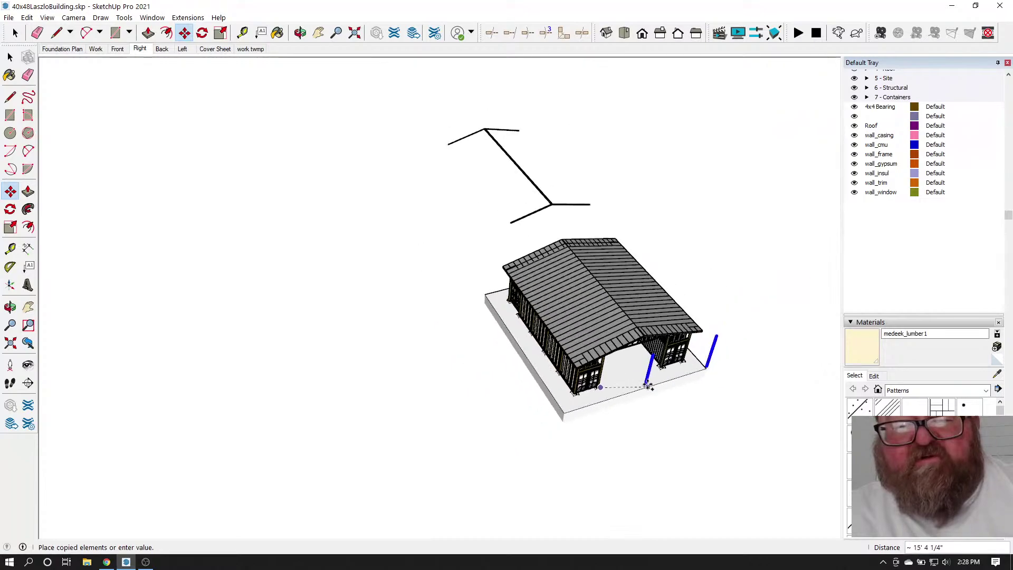
scroll(95, 409, "up", 5)
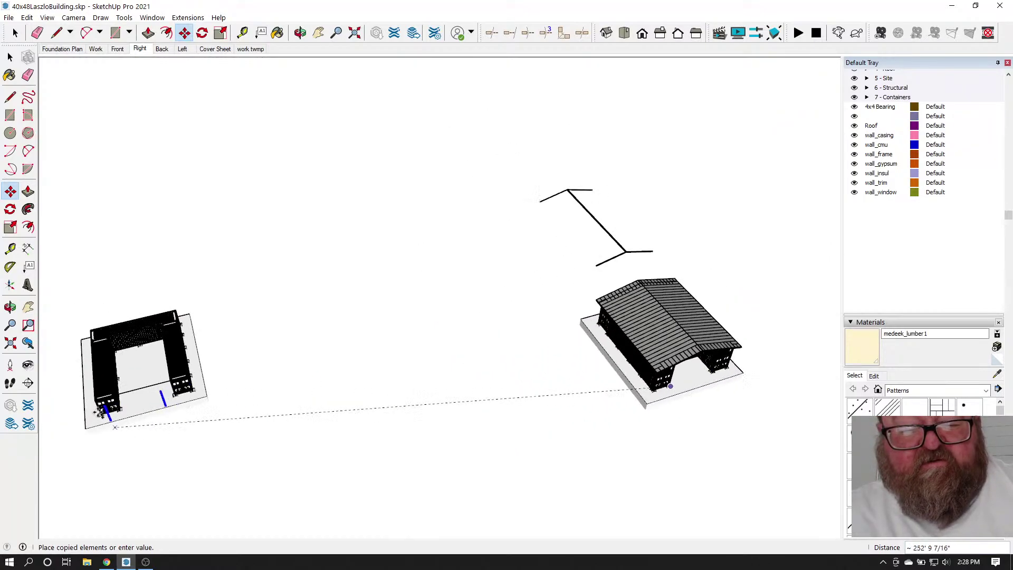
scroll(83, 404, "up", 8)
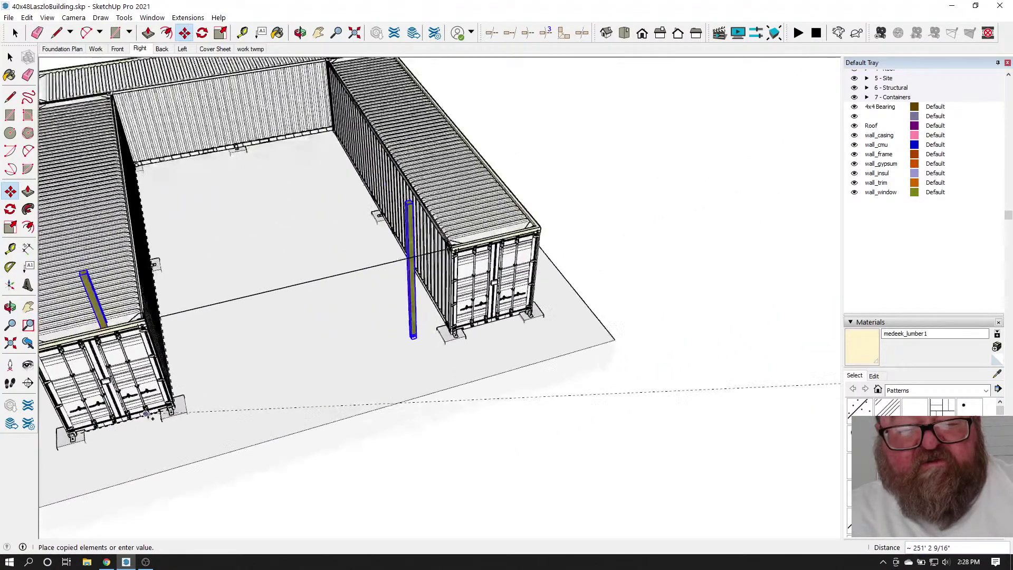
scroll(174, 414, "up", 8)
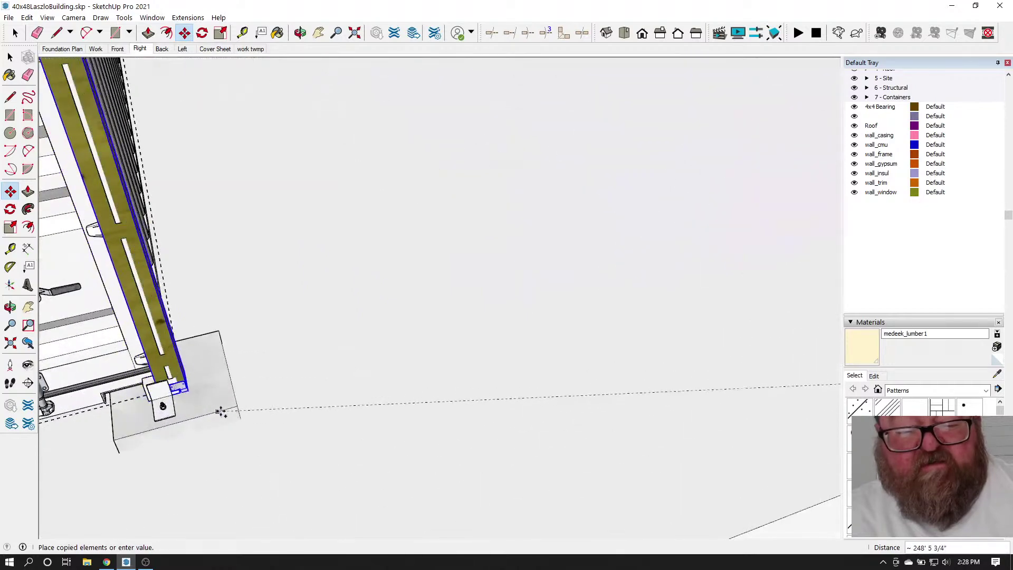
left_click(237, 408)
scroll(257, 378, "down", 2)
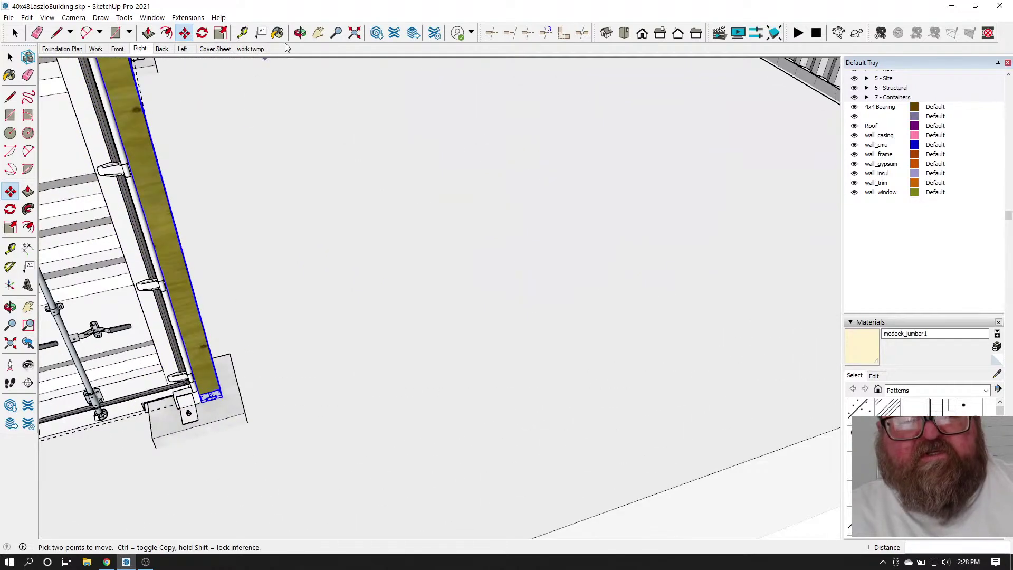
Examine how the copied post's metal base sits on the concrete pad beside the container's anchor plate
left_click(301, 33)
scroll(228, 408, "up", 6)
scroll(229, 409, "up", 1)
left_click_drag(369, 414, 367, 301)
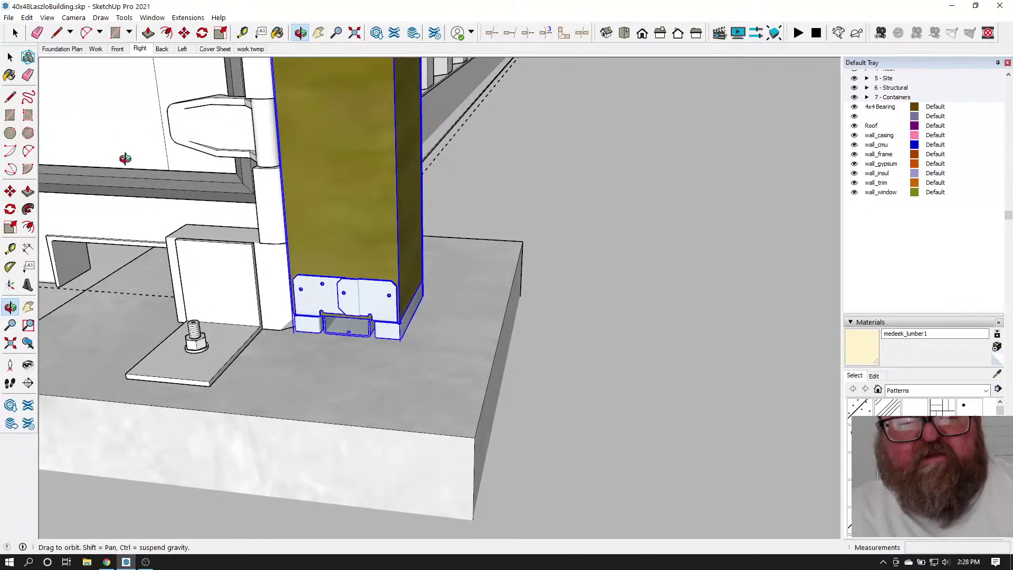
left_click(15, 34)
left_click(453, 133)
scroll(338, 345, "up", 4)
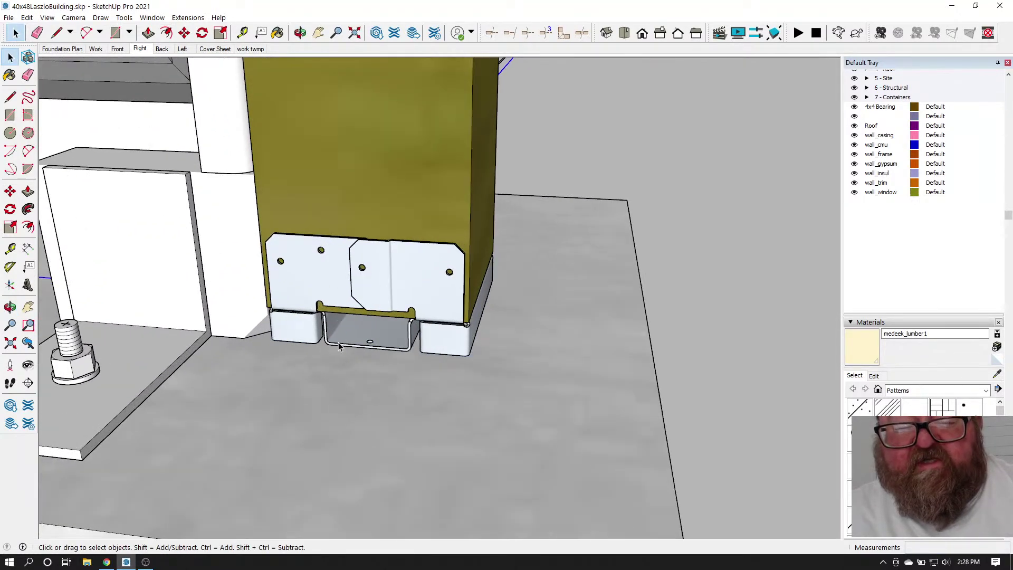
left_click(300, 32)
left_click_drag(362, 247, 432, 163)
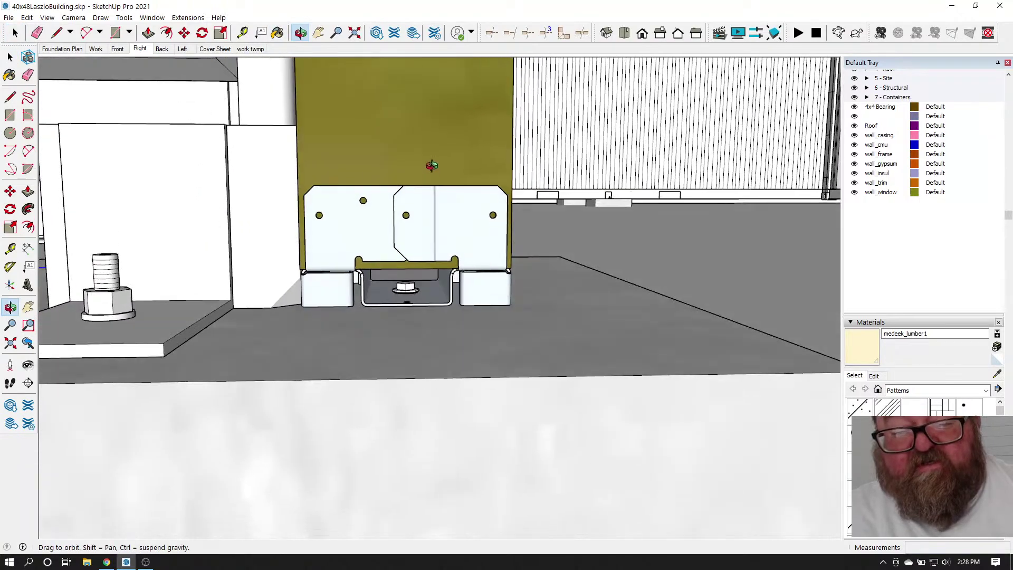
left_click_drag(444, 233, 298, 280)
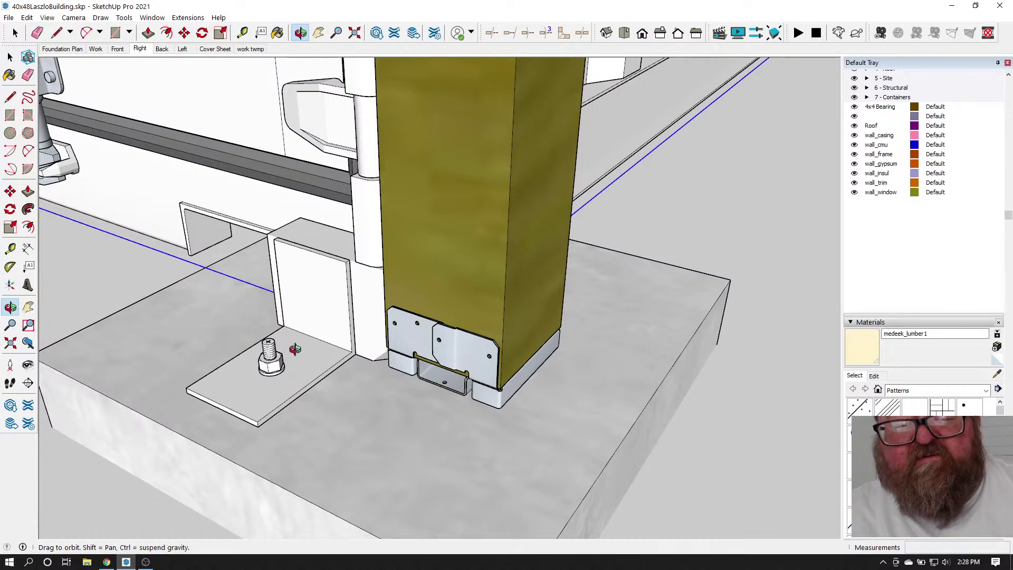
left_click_drag(295, 349, 369, 404)
left_click_drag(412, 436, 358, 315)
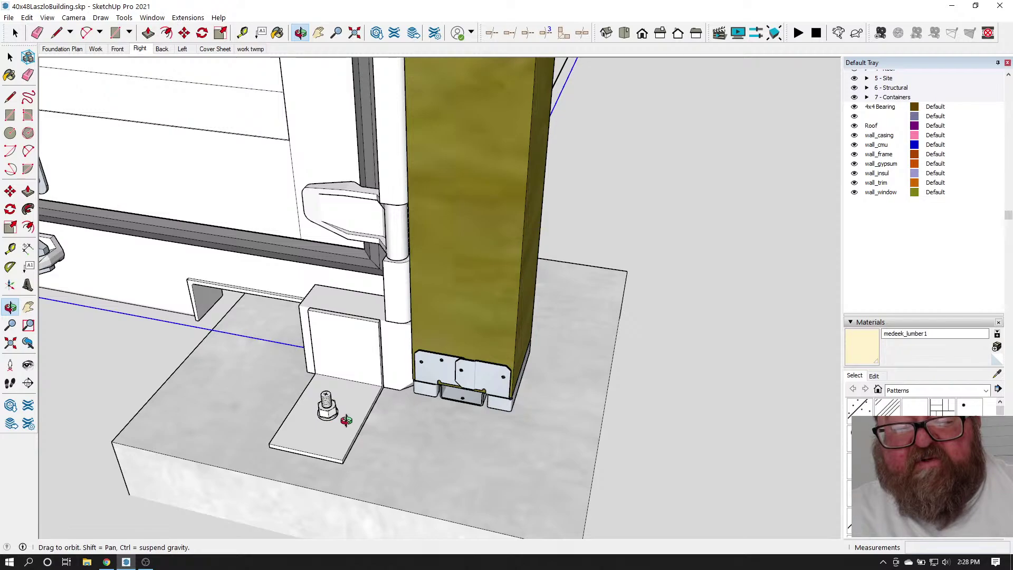
Measure the copied post's height above the lumber plate on top of the adjacent container
scroll(335, 421, "down", 10)
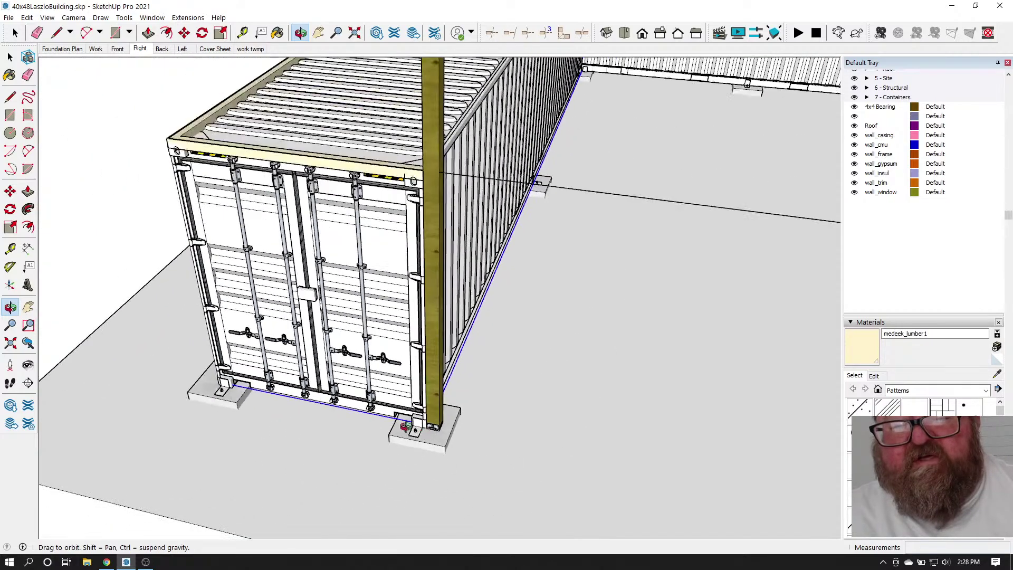
scroll(407, 424, "down", 4)
left_click_drag(328, 360, 492, 391)
scroll(564, 288, "up", 3)
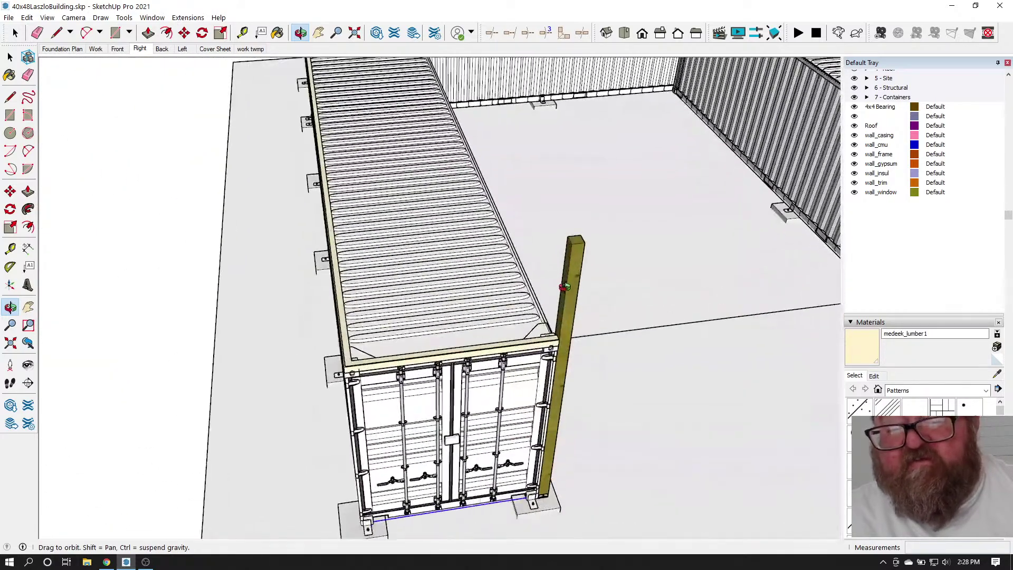
scroll(564, 288, "up", 5)
left_click_drag(329, 142, 422, 232)
key("t")
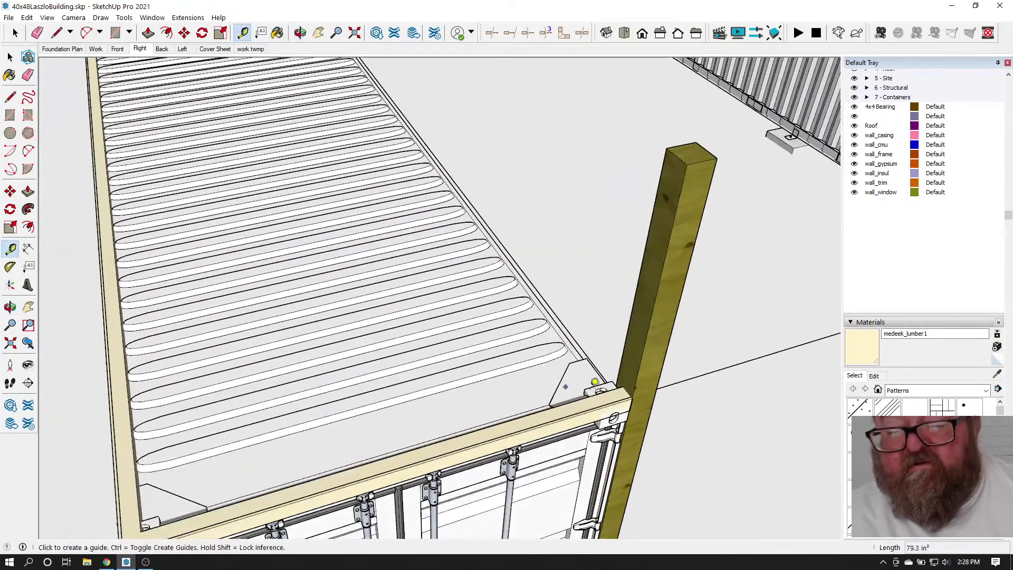
scroll(580, 381, "up", 3)
left_click(653, 384)
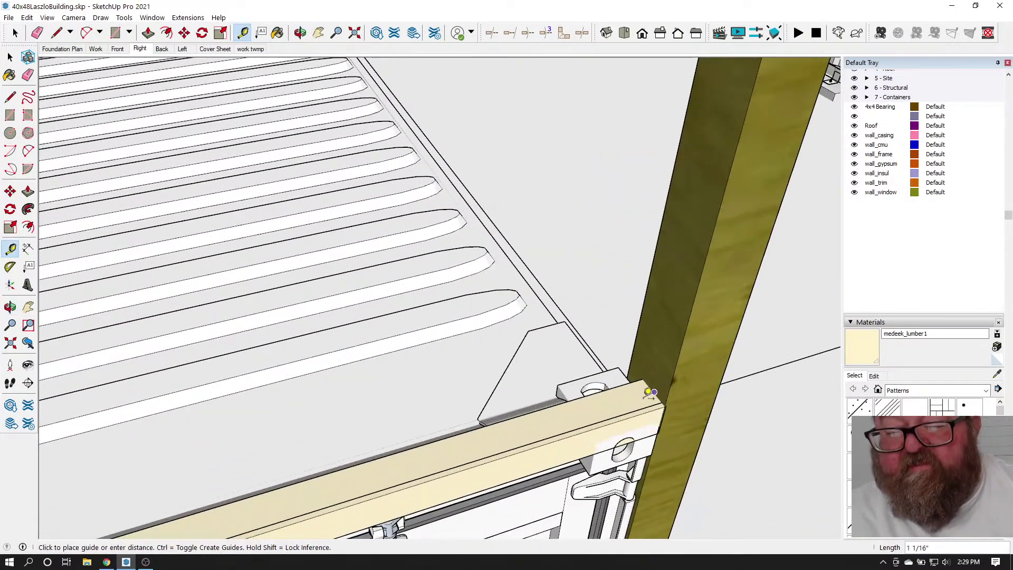
scroll(653, 384, "down", 5)
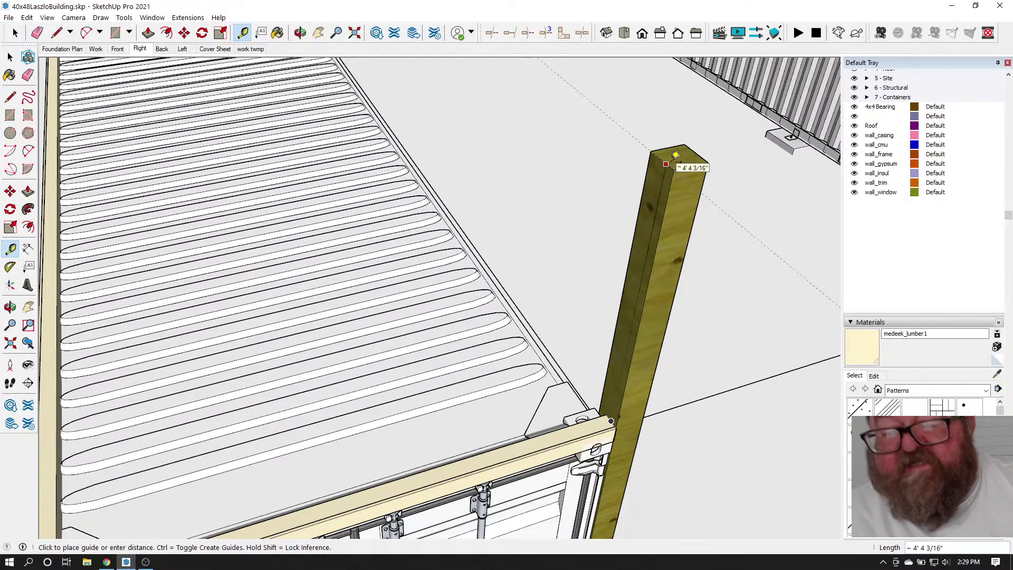
key("Escape")
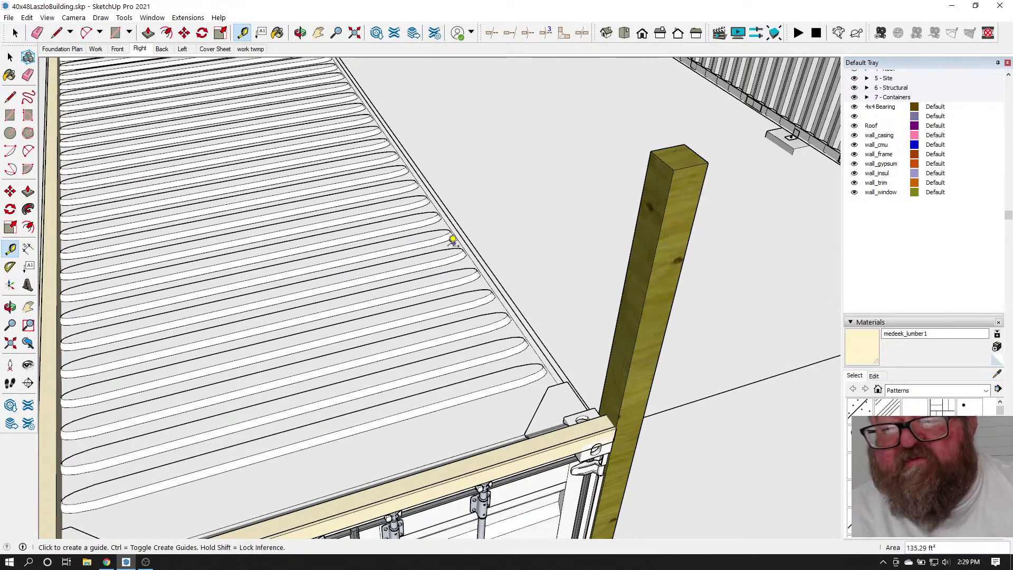
Open the copied post for editing and push its top face down by 3/16"
scroll(458, 238, "down", 3)
left_click(15, 33)
scroll(551, 189, "up", 5)
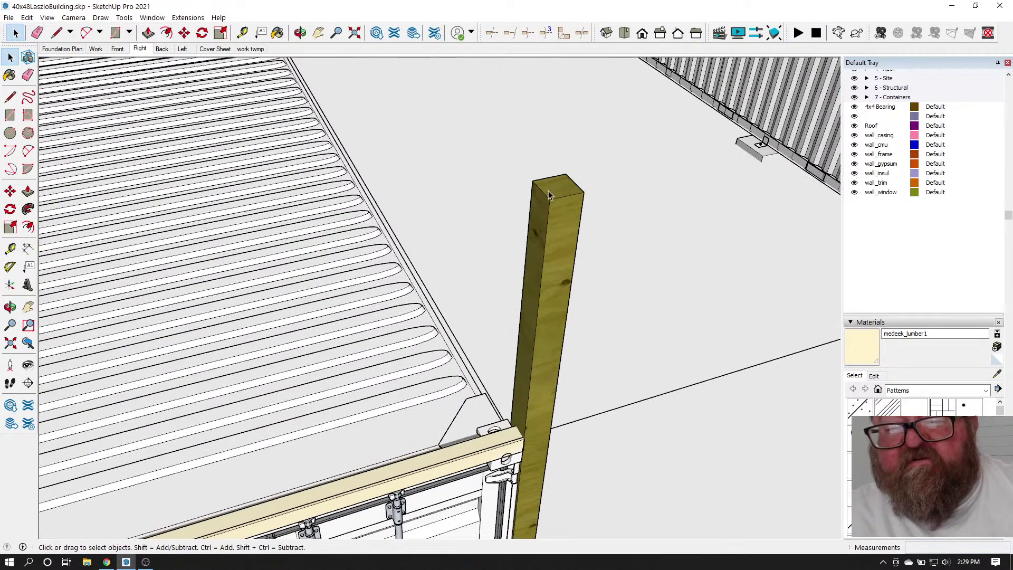
double_click(551, 185)
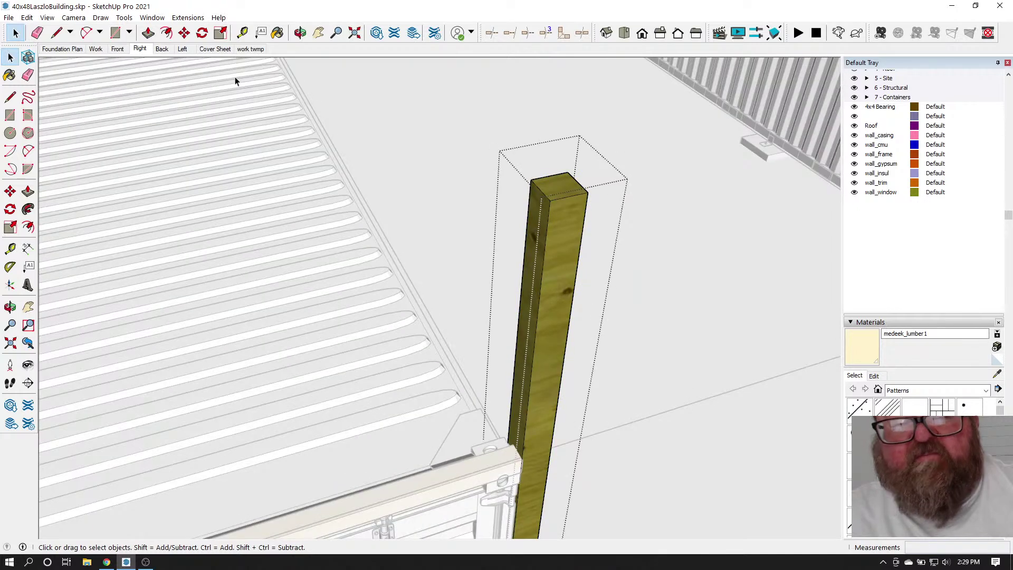
left_click(149, 33)
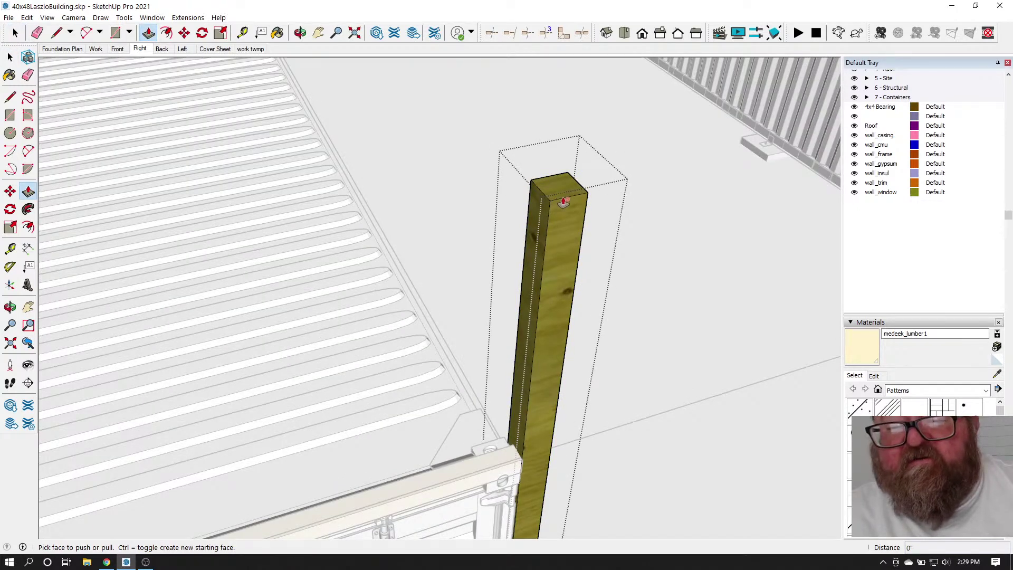
key("space")
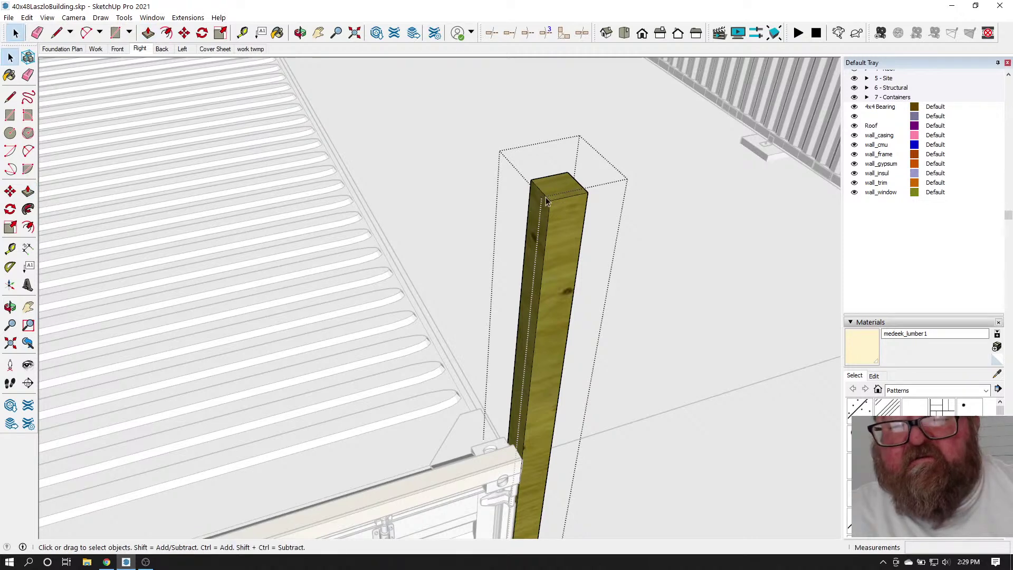
left_click(510, 190)
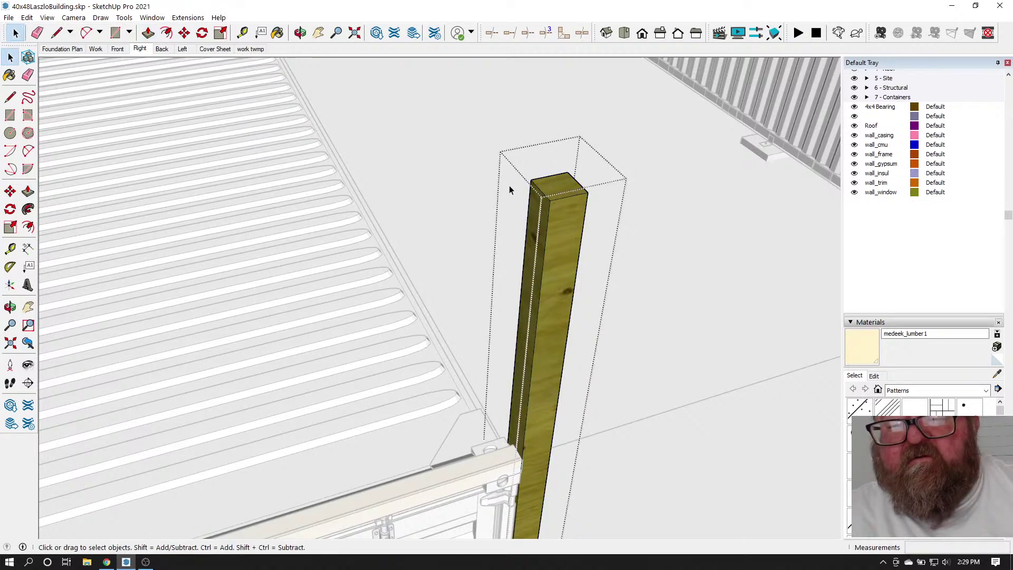
left_click(149, 33)
left_click_drag(568, 201, 563, 222)
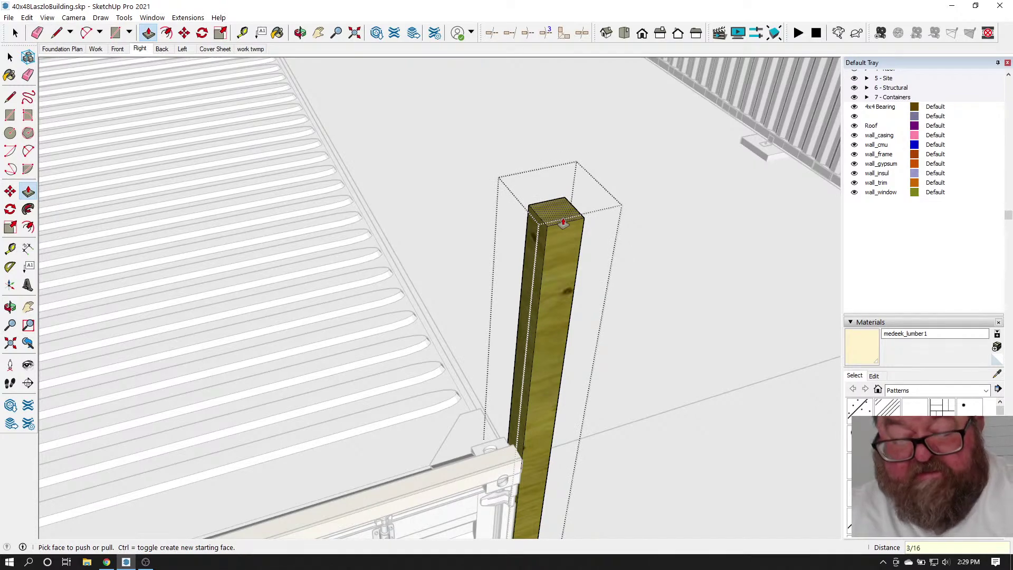
key("Return")
Measure the opposite post's height above the lumber plate on its adjacent container
scroll(295, 264, "down", 6)
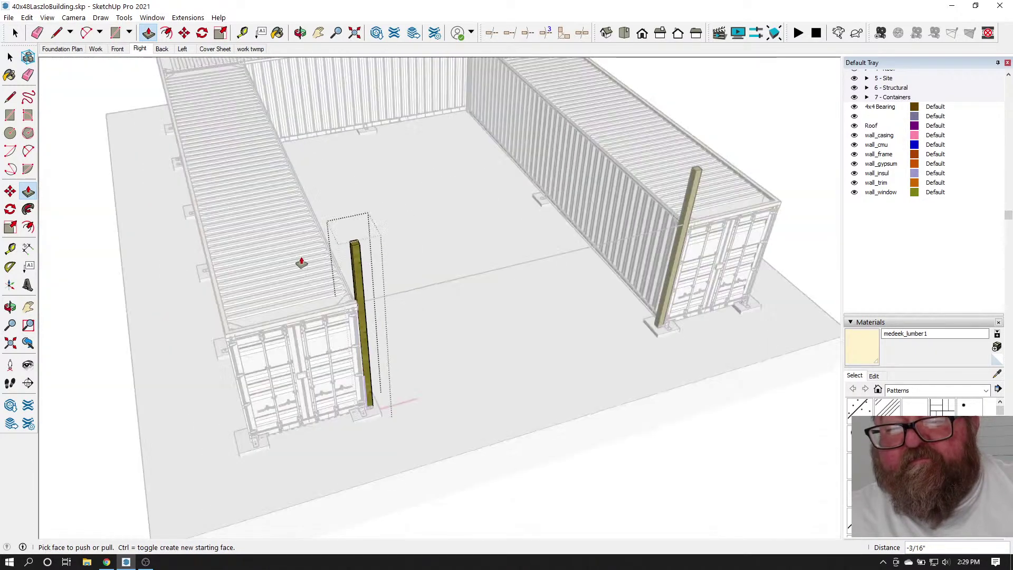
scroll(301, 262, "down", 2)
scroll(656, 186, "up", 10)
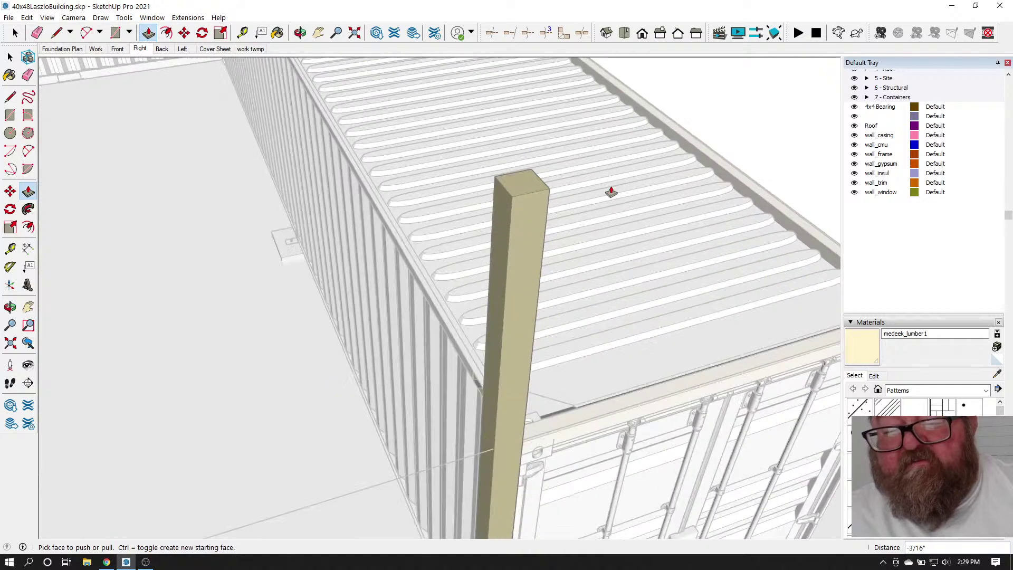
left_click(300, 32)
left_click_drag(584, 299, 440, 328)
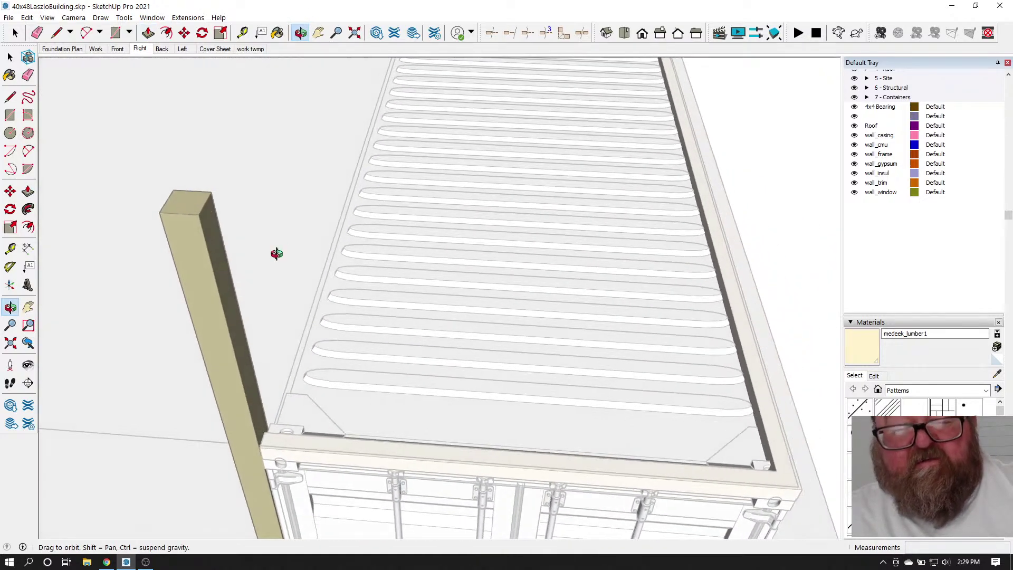
left_click(242, 32)
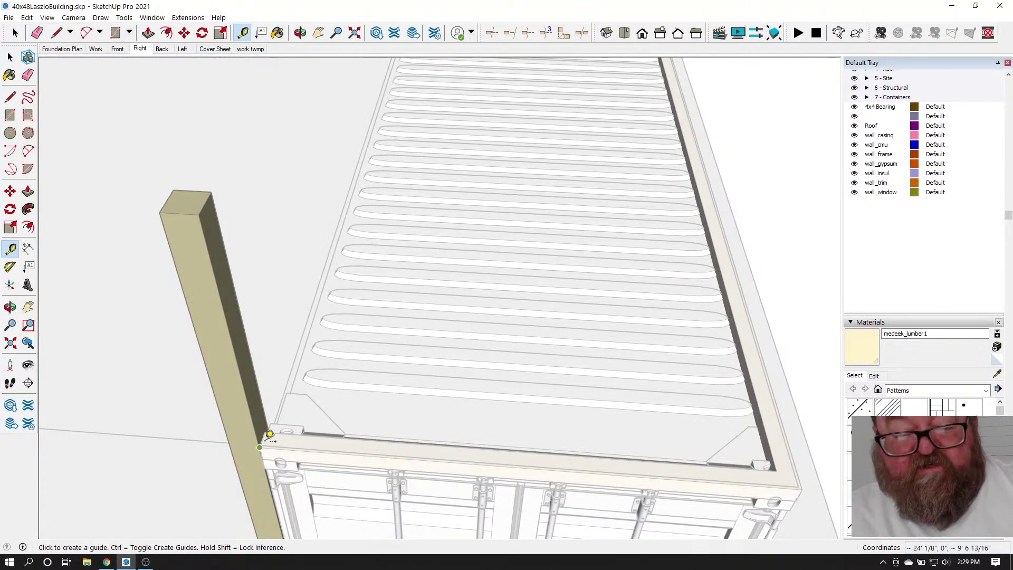
left_click(263, 438)
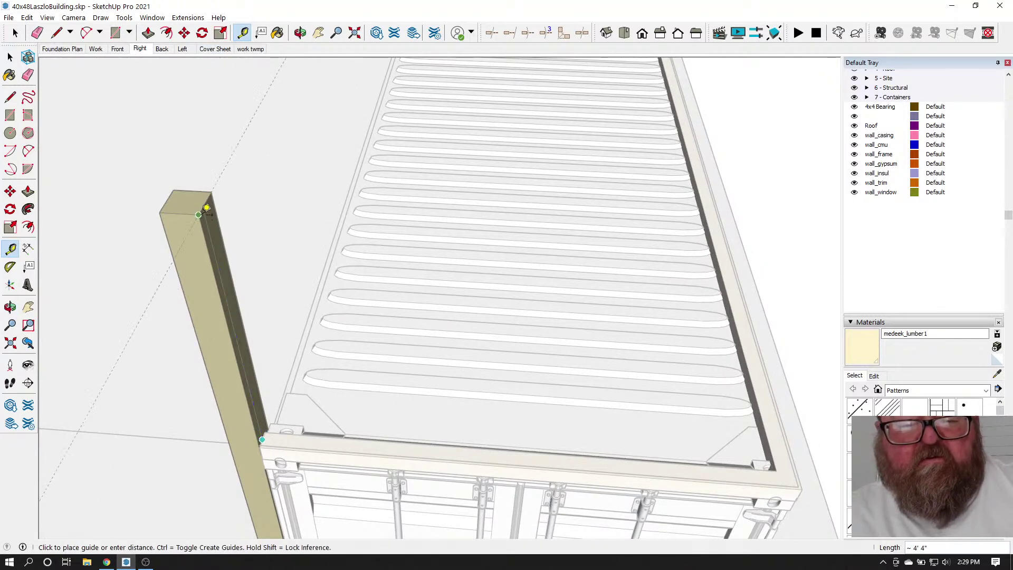
Cancel the pending measurement and close the post's editing context
key("Escape")
scroll(540, 321, "down", 4)
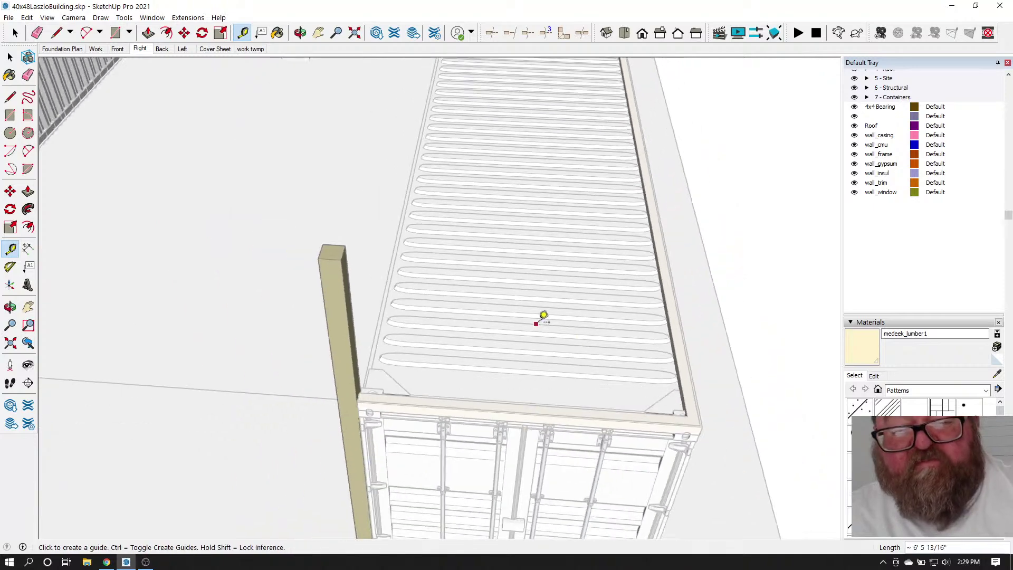
scroll(680, 349, "down", 4)
left_click(15, 33)
scroll(643, 411, "down", 1)
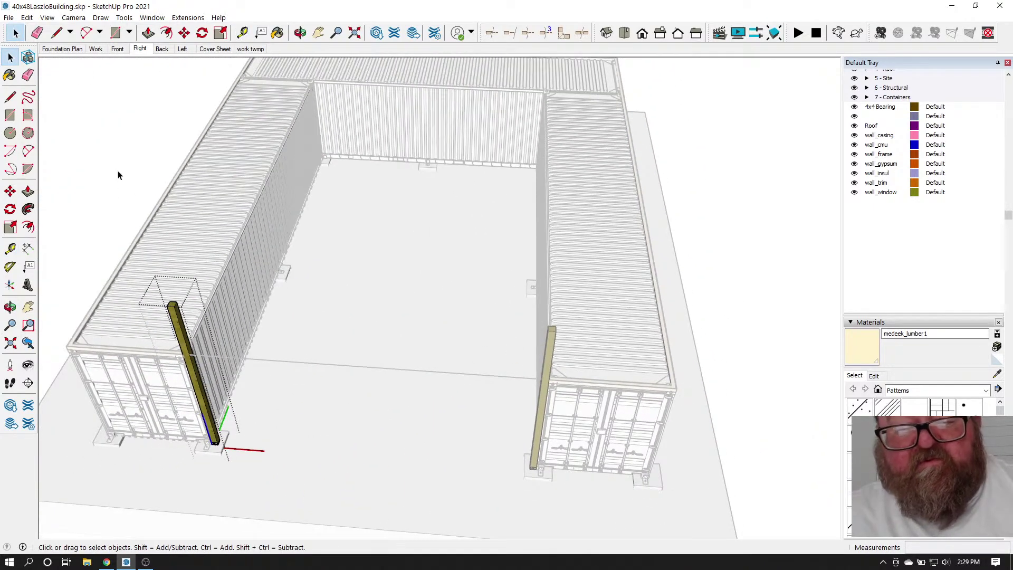
scroll(121, 153, "up", 2)
scroll(174, 332, "up", 2)
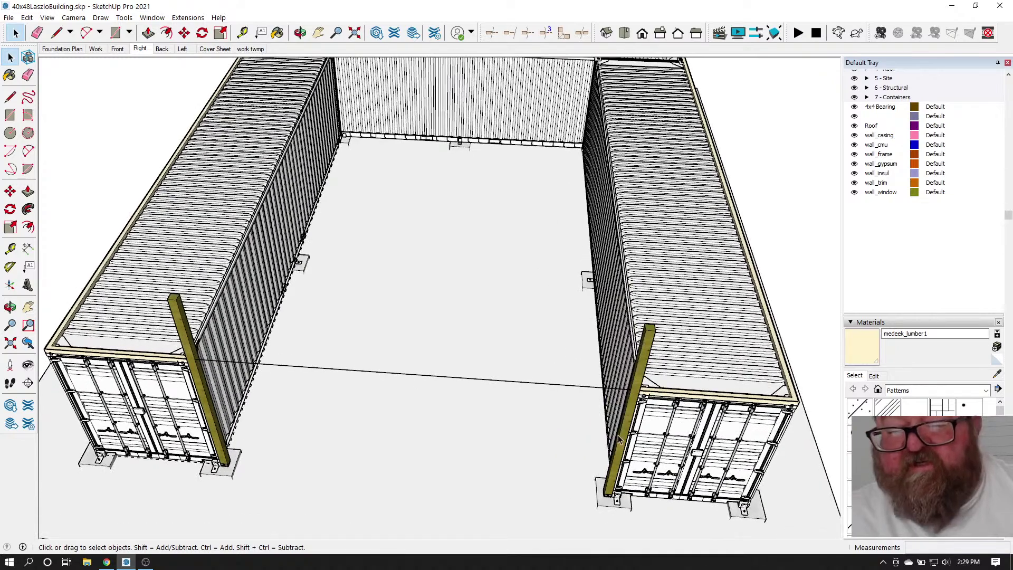
Examine the two copied posts at the inner container corners from several angles
left_click(300, 33)
left_click_drag(396, 176, 515, 311)
scroll(514, 311, "down", 3)
scroll(493, 392, "up", 5)
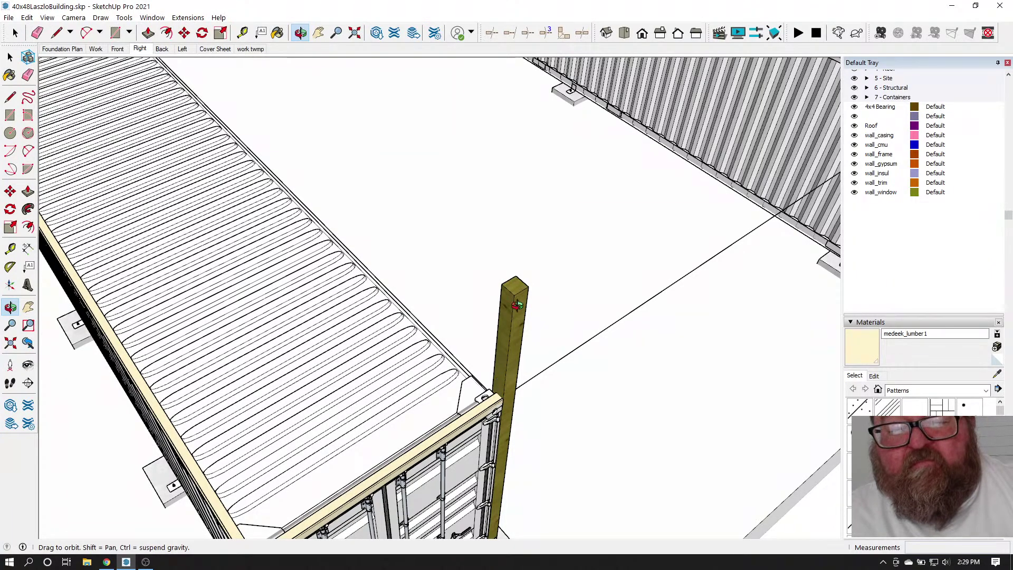
scroll(515, 309, "down", 3)
left_click_drag(515, 308, 348, 389)
scroll(888, 169, "up", 3)
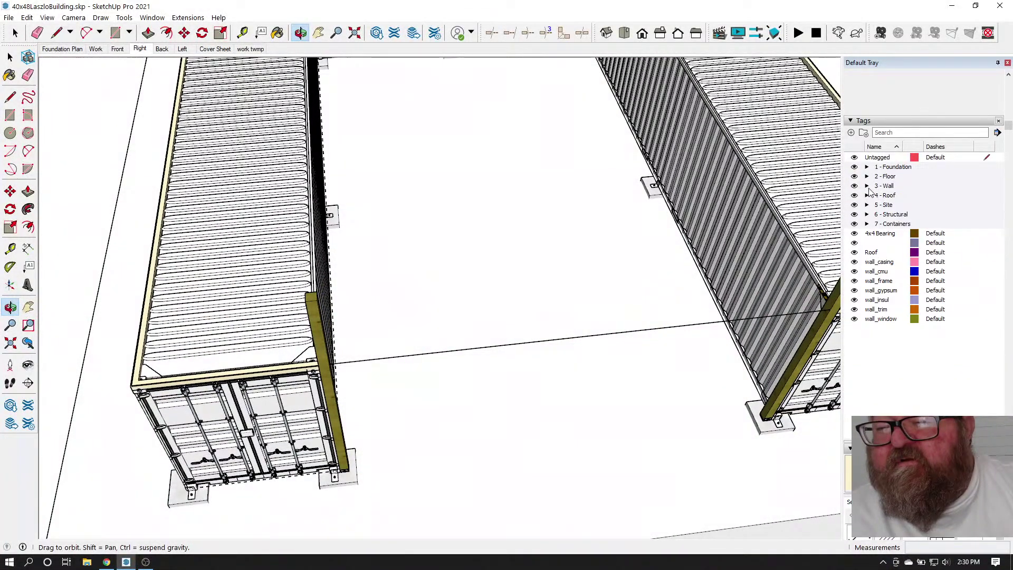
Expand the 3 - Wall and 4 - Roof tag folders and make the Beam LVL tag visible
left_click(867, 186)
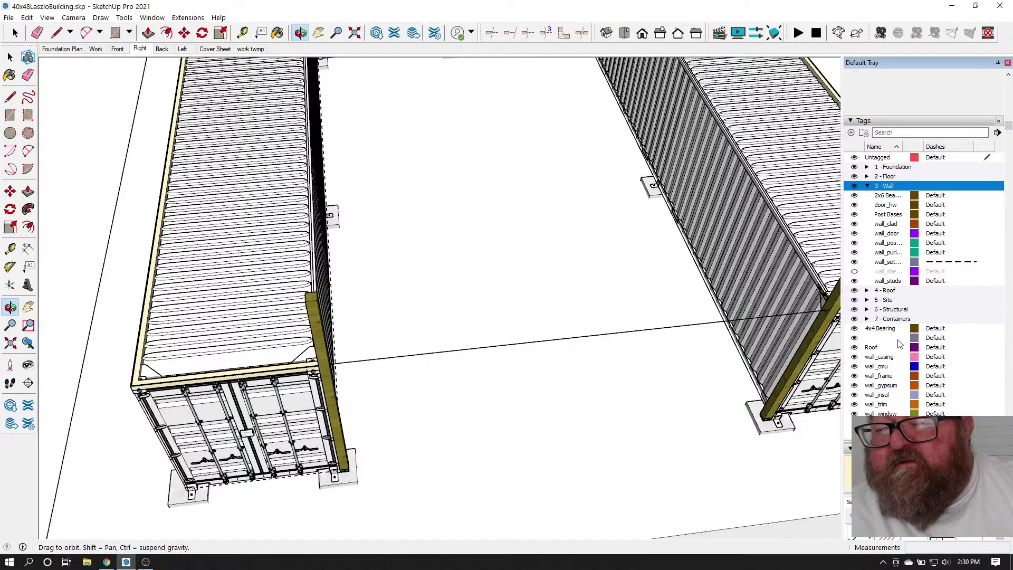
left_click(867, 290)
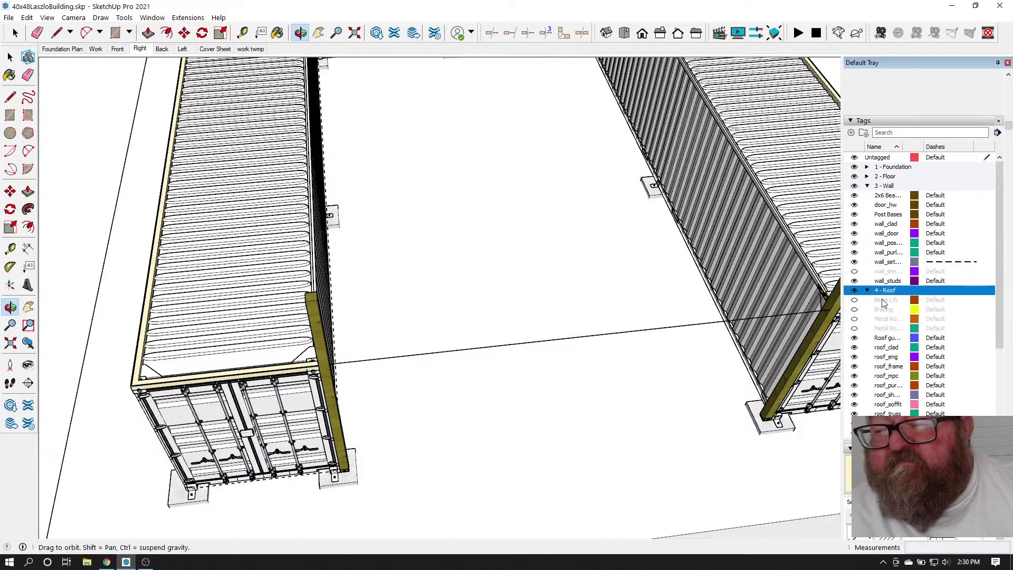
left_click(856, 300)
scroll(417, 321, "down", 3)
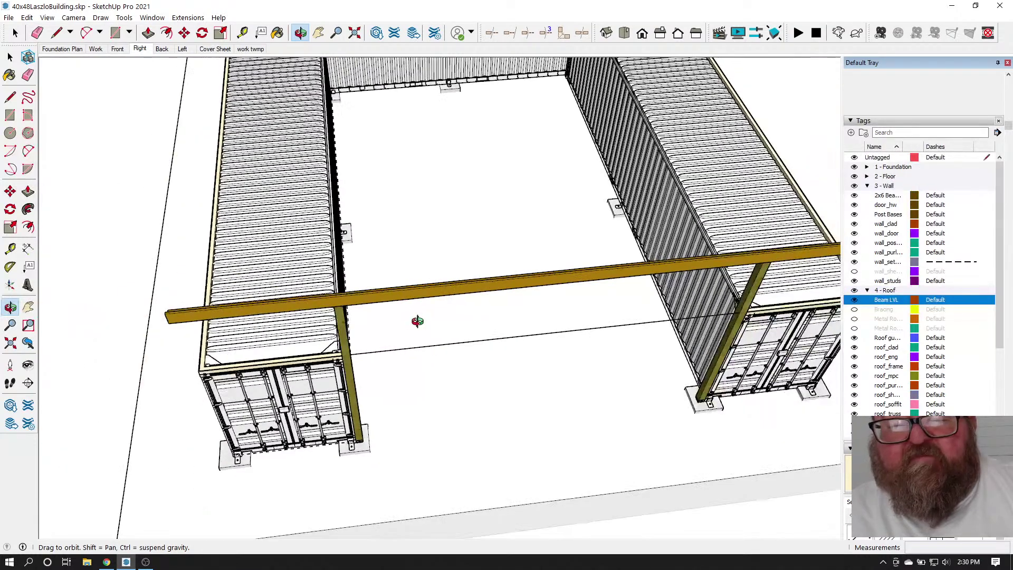
Examine how the LVL beam rests on the posts and spans above the container's bearing plate
left_click_drag(430, 242, 499, 206)
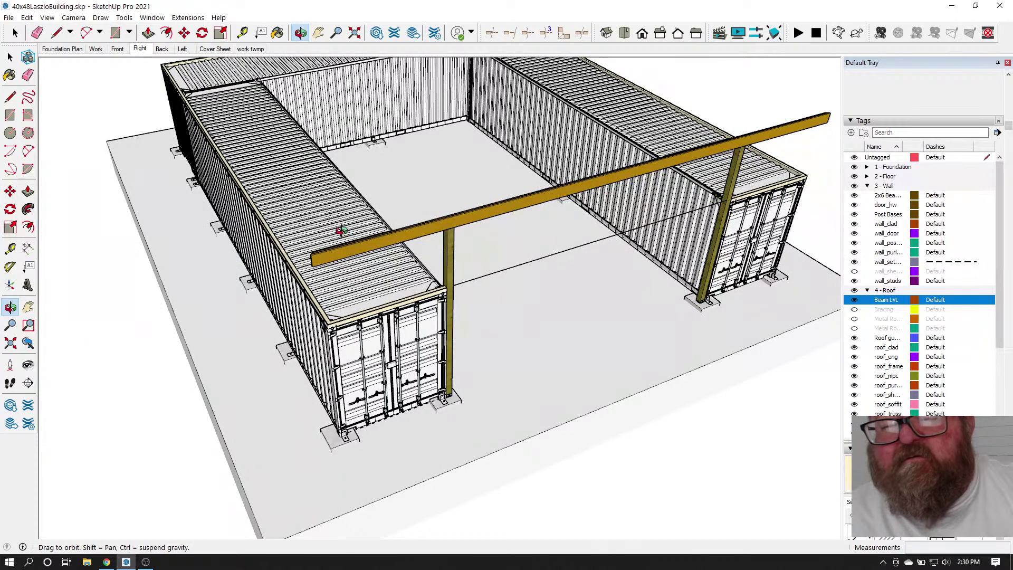
left_click_drag(348, 255, 445, 206)
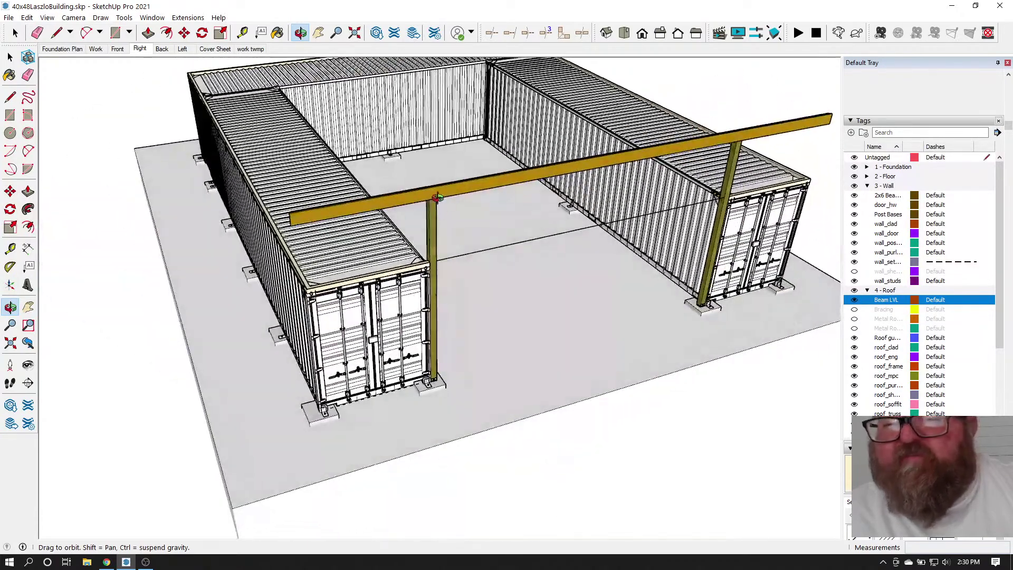
scroll(325, 222, "up", 10)
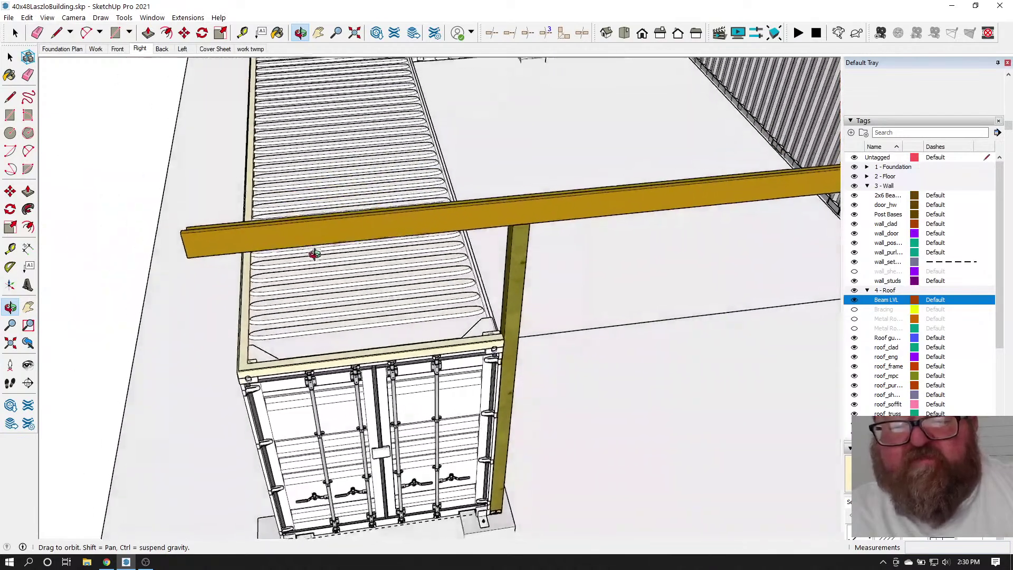
left_click_drag(314, 254, 460, 335)
scroll(285, 290, "down", 8)
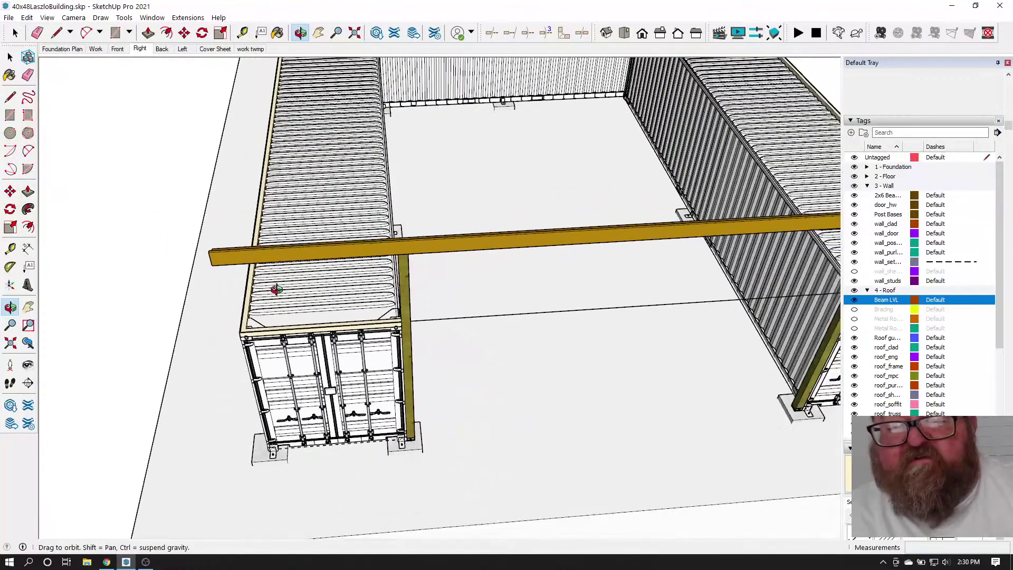
left_click_drag(387, 323, 543, 329)
left_click_drag(512, 363, 331, 365)
scroll(351, 283, "up", 6)
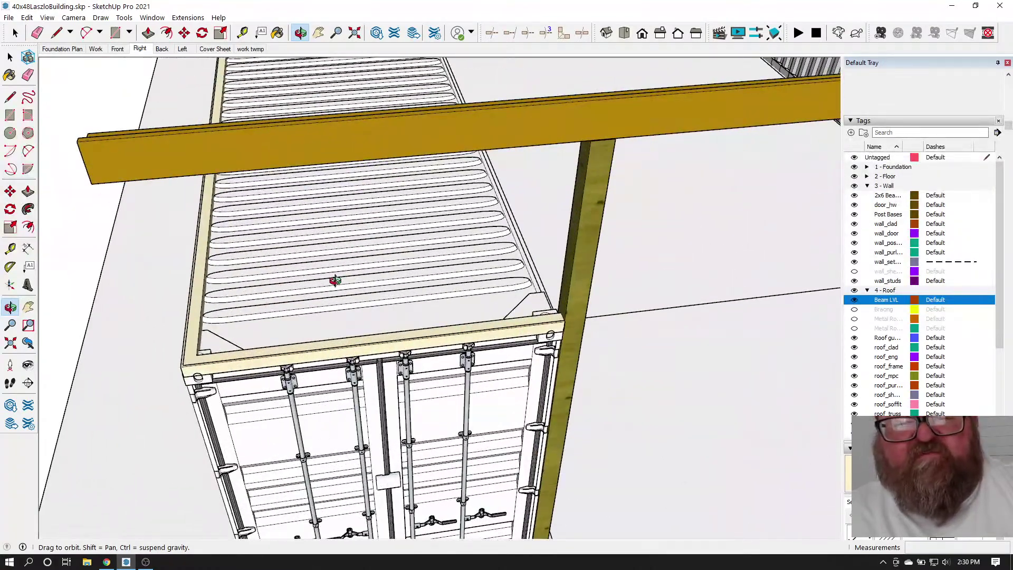
scroll(338, 285, "up", 4)
scroll(437, 301, "down", 2)
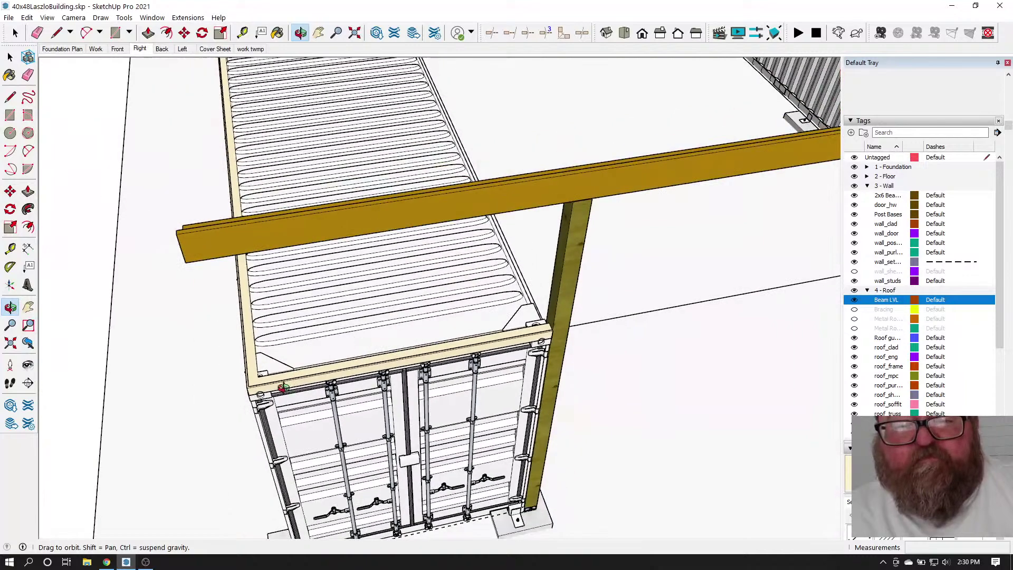
scroll(294, 382, "up", 3)
Start a Medeek rectangular wall assembly and set its wall height to 52 in
left_click(183, 20)
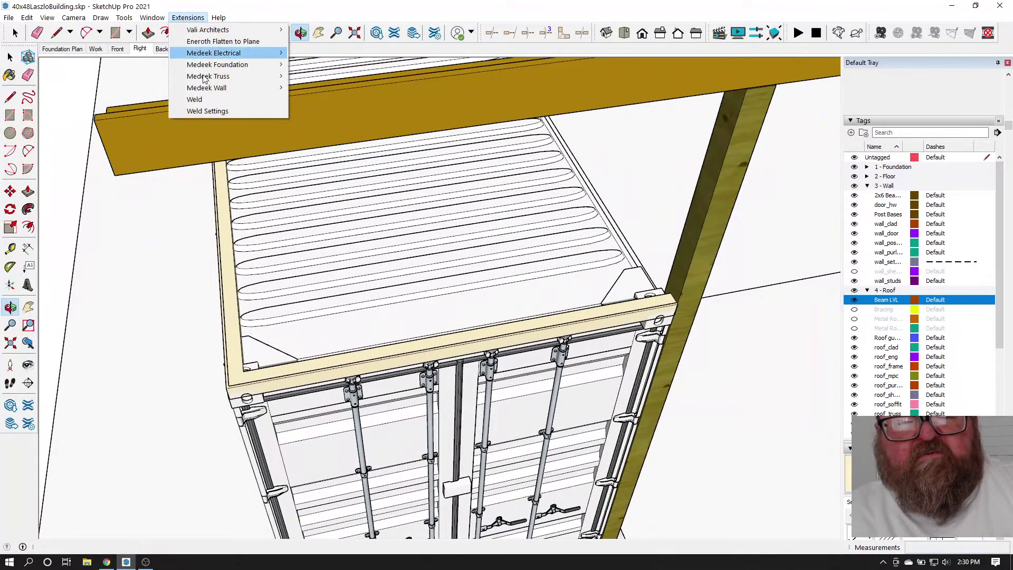
mouse_move(227, 88)
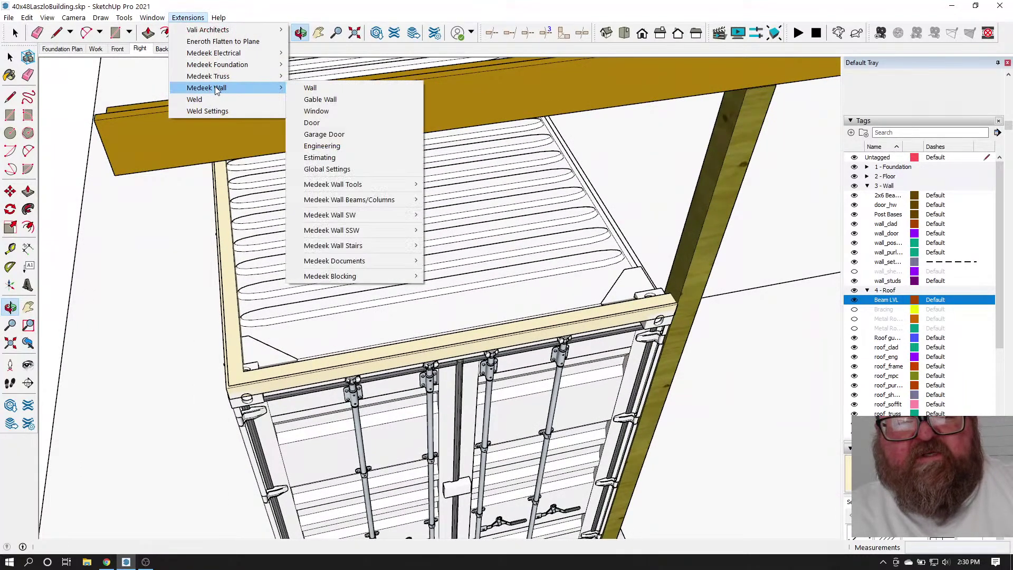
left_click(312, 88)
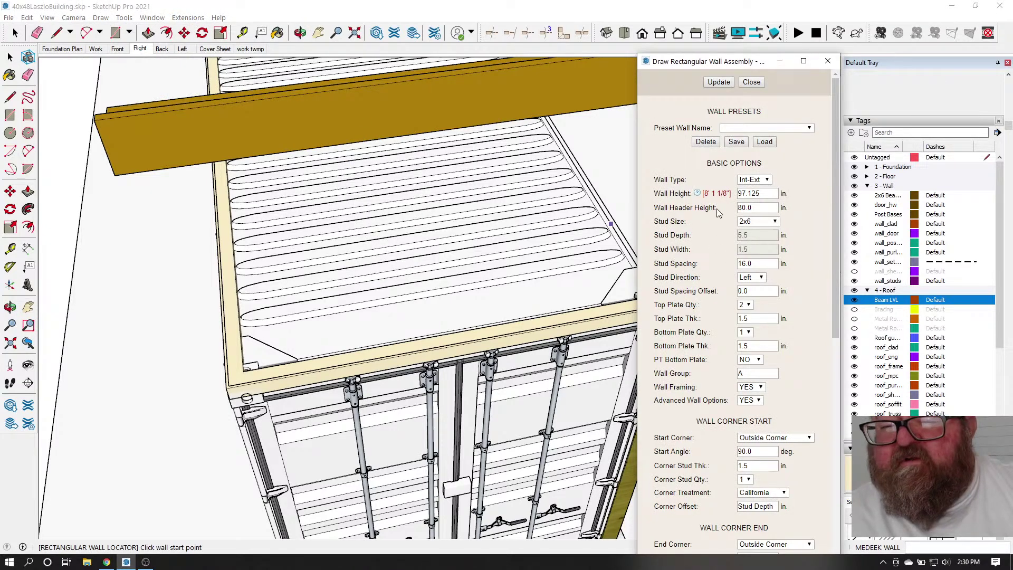
double_click(766, 194)
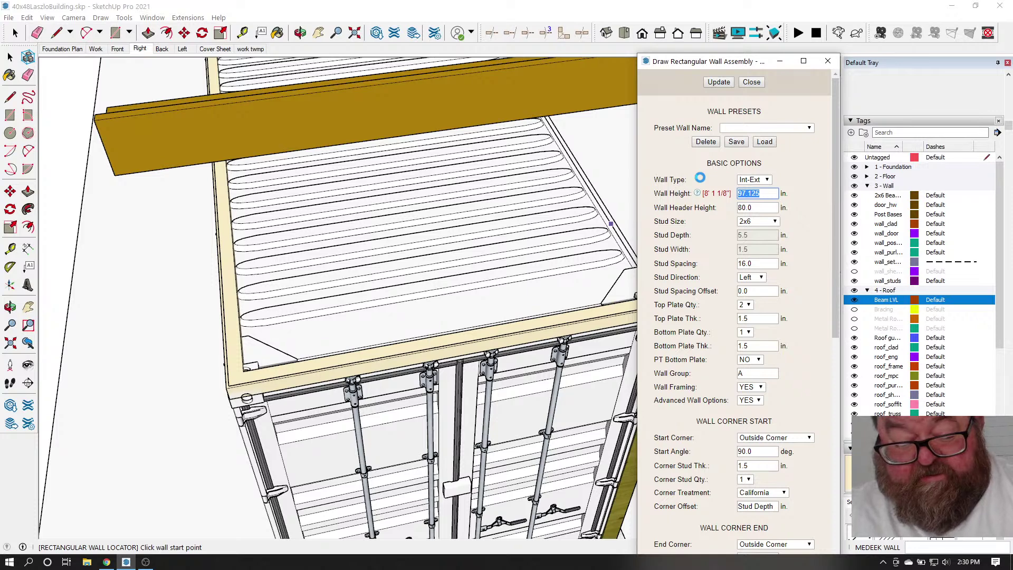
left_click(764, 209)
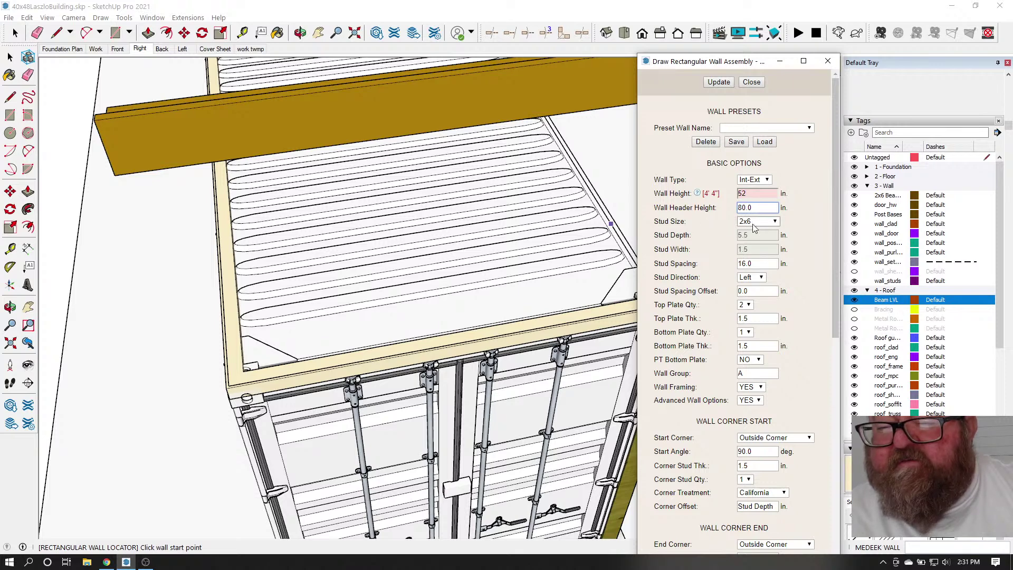
Set the wall's stud size to 2x4 and its stud spacing to 24 in
left_click(775, 222)
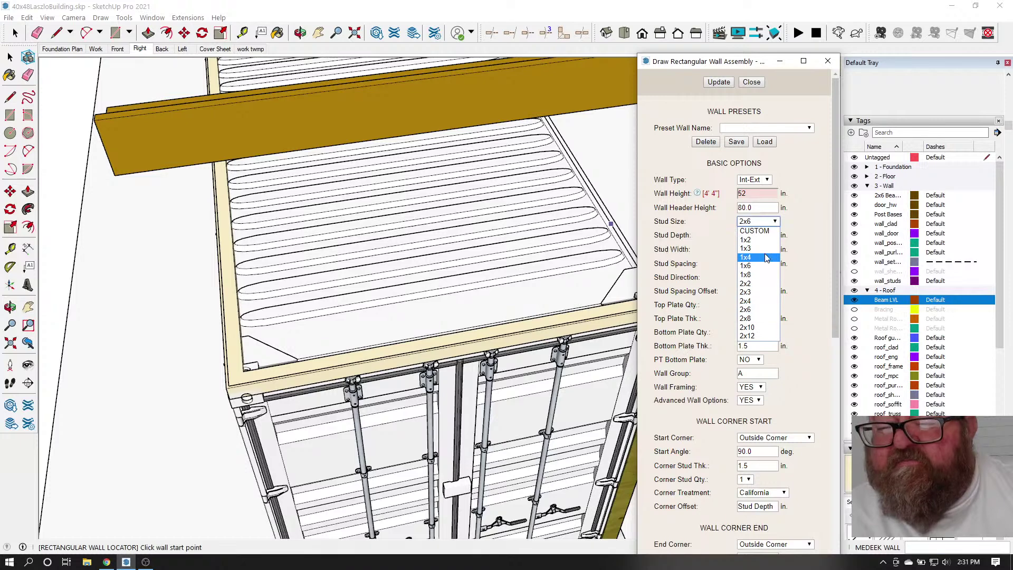
left_click(760, 301)
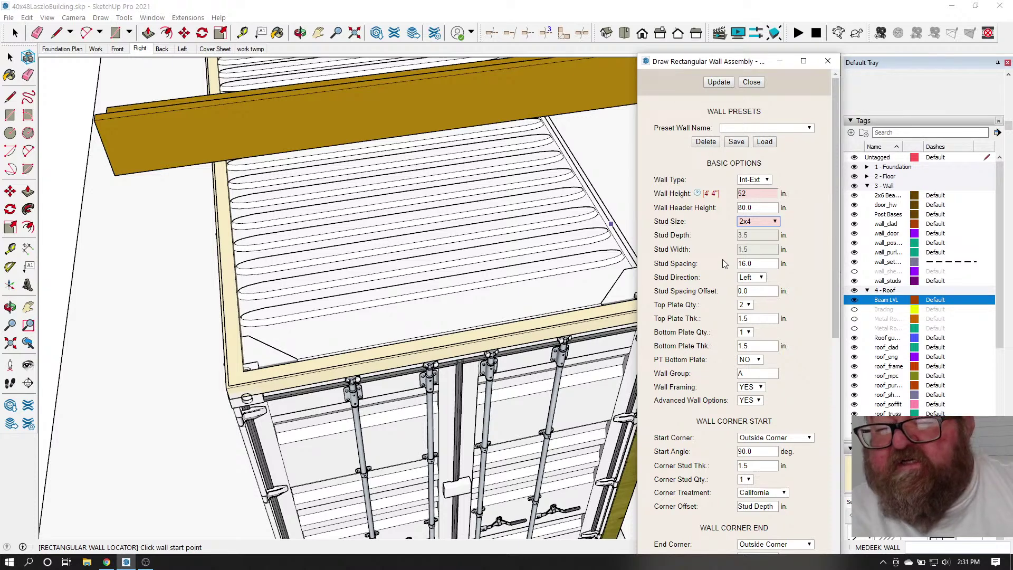
left_click(759, 264)
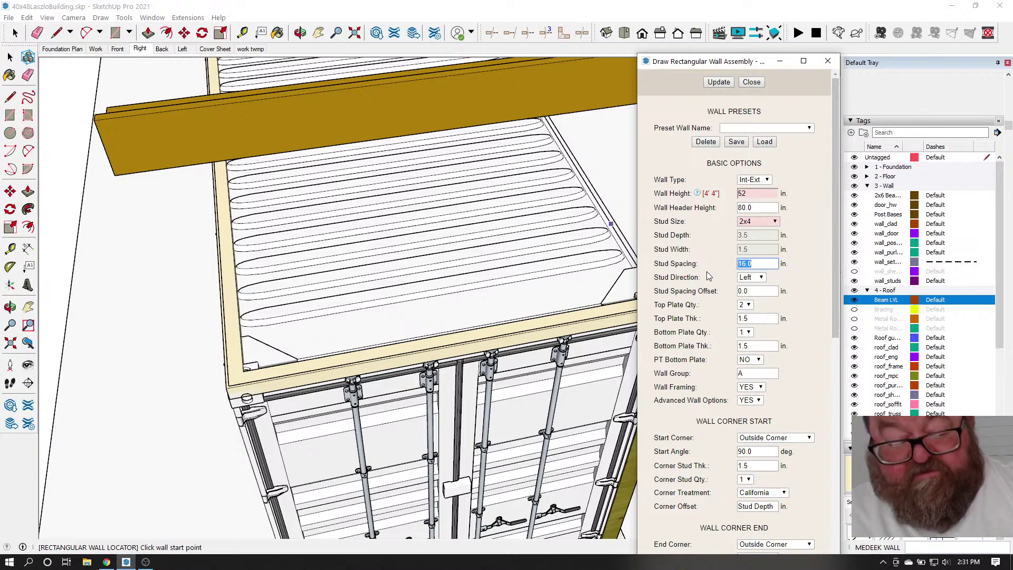
type("24")
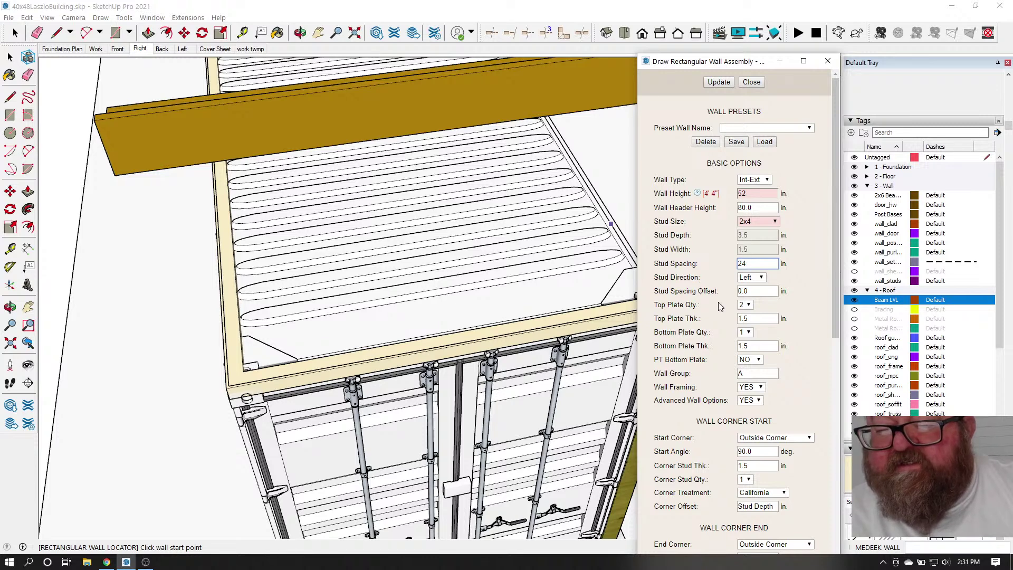
Set the corner treatment at the wall's start corner to 3 Stud Solid, keeping it an Outside Corner
scroll(717, 301, "down", 5)
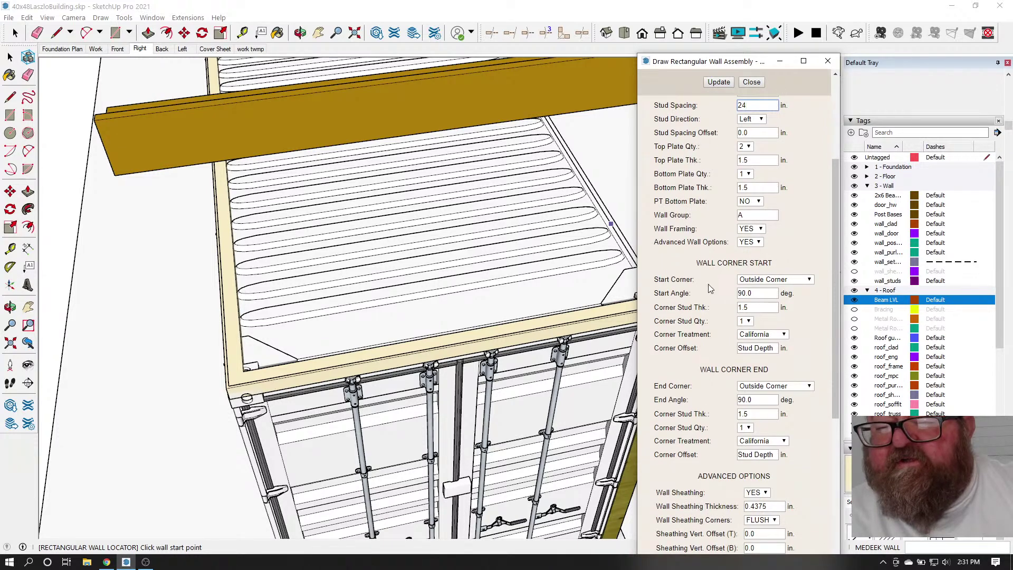
scroll(708, 283, "down", 6)
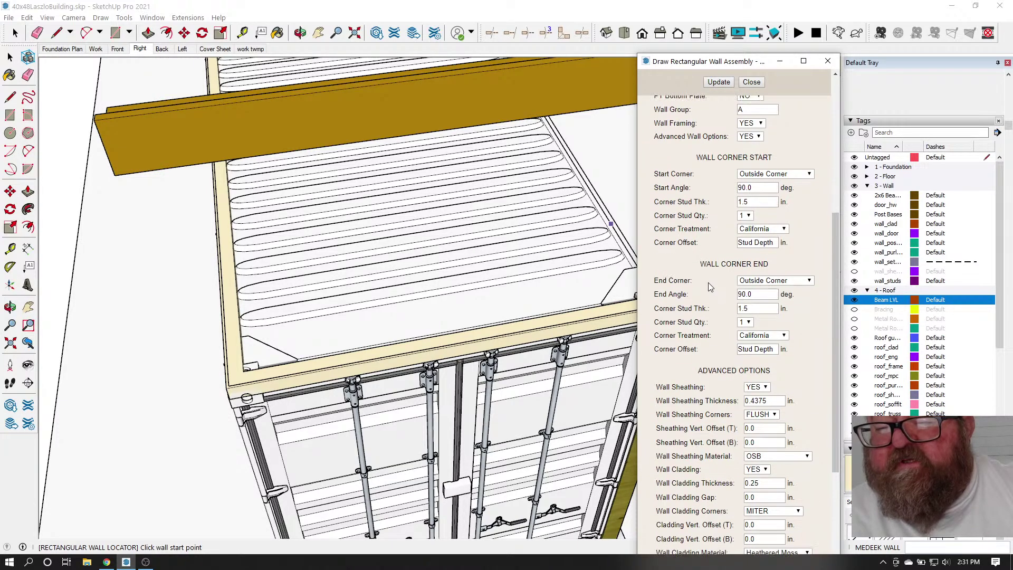
scroll(708, 283, "up", 3)
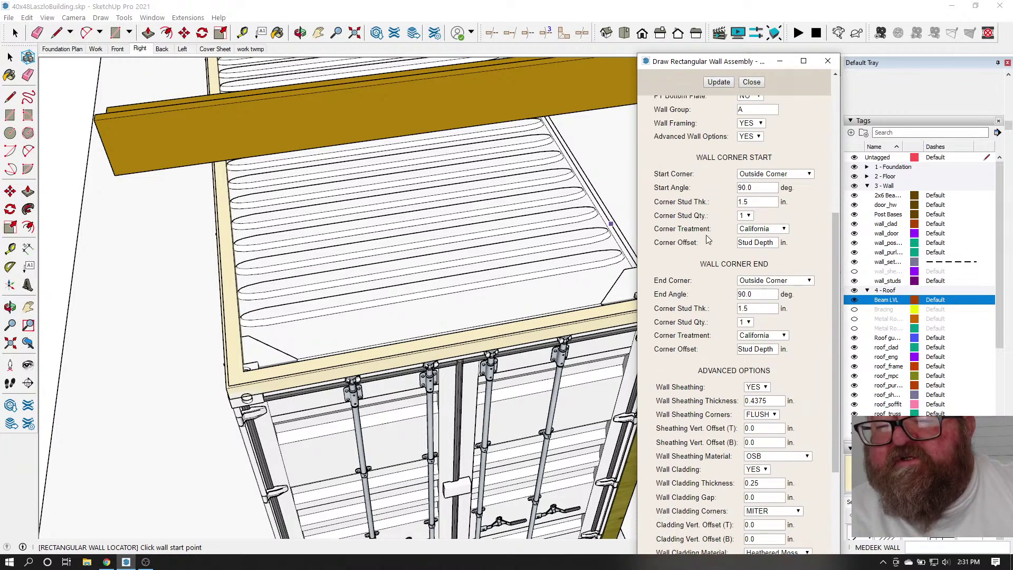
scroll(708, 240, "up", 1)
left_click(809, 226)
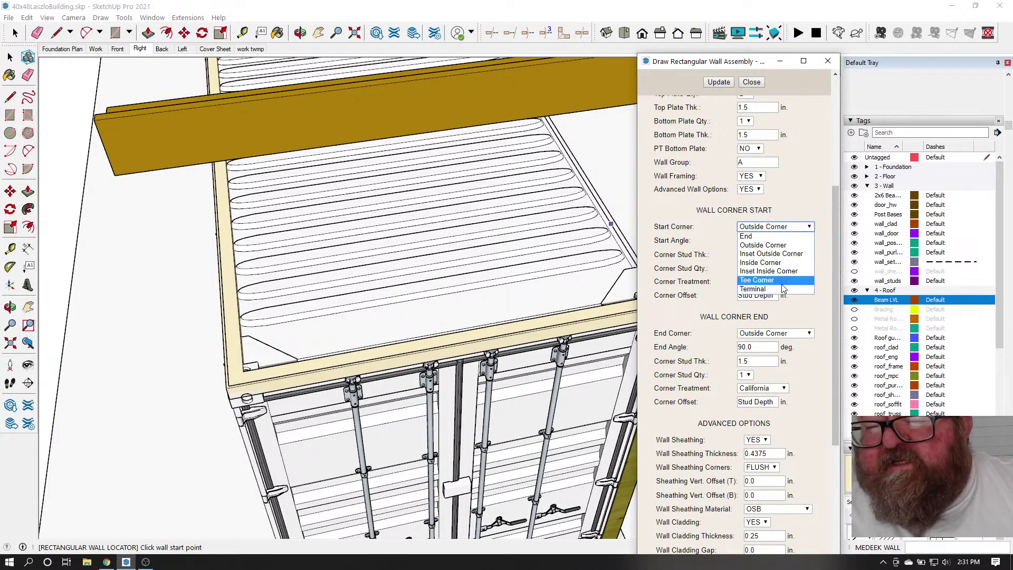
left_click(716, 223)
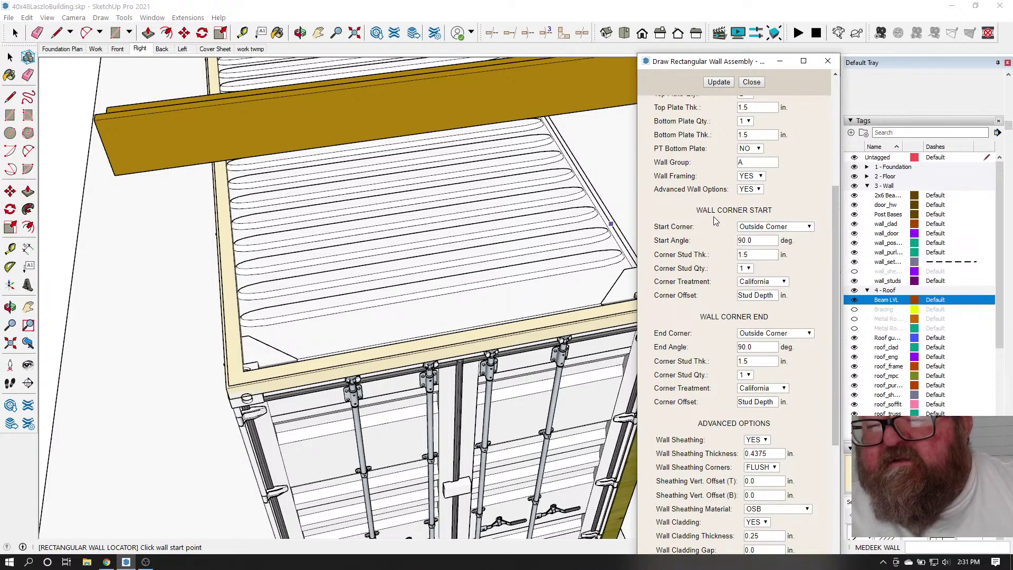
left_click(783, 283)
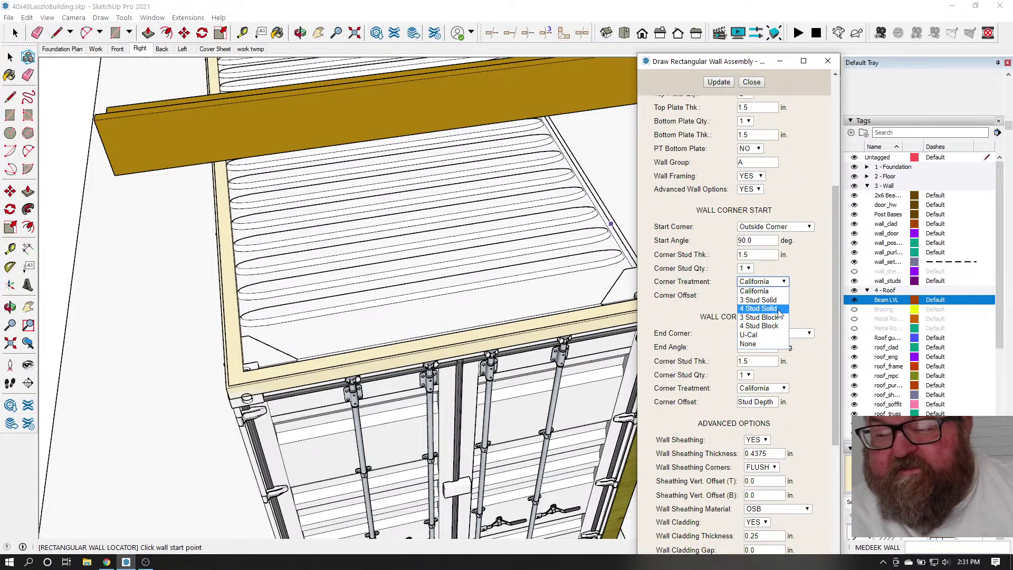
left_click(769, 299)
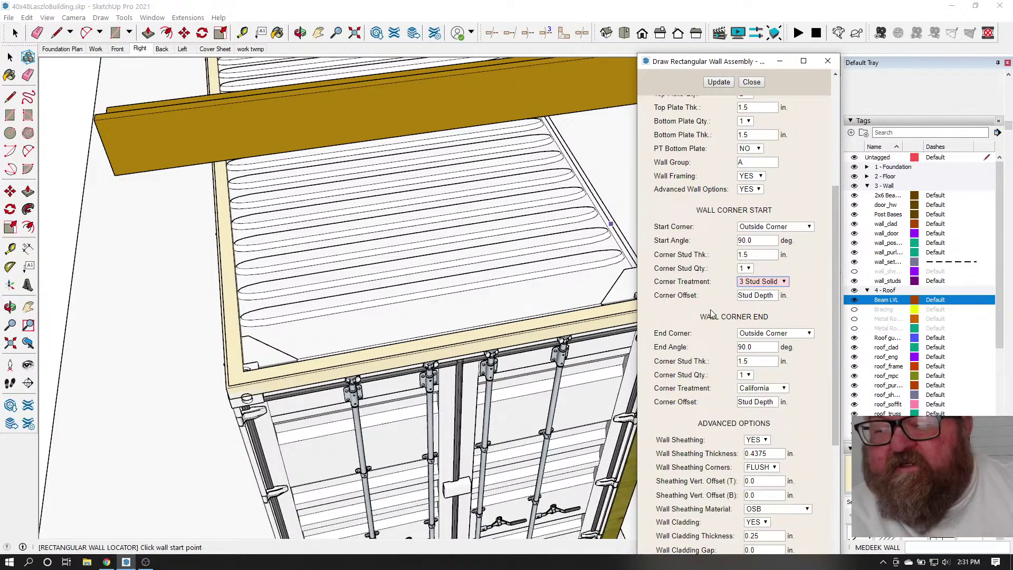
Set the corner treatment at the wall's end corner to 3 Stud Solid
left_click(784, 388)
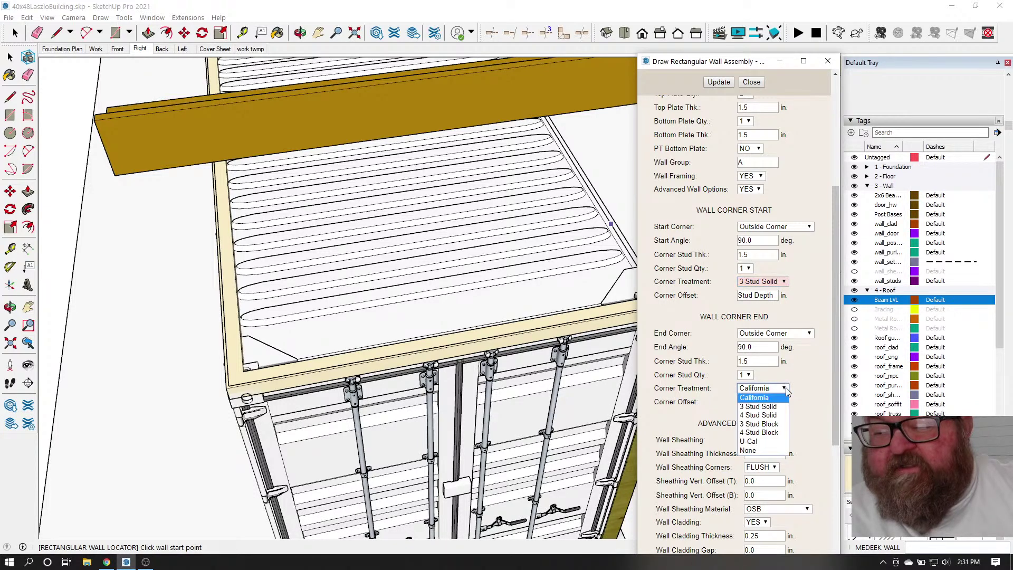
left_click(774, 425)
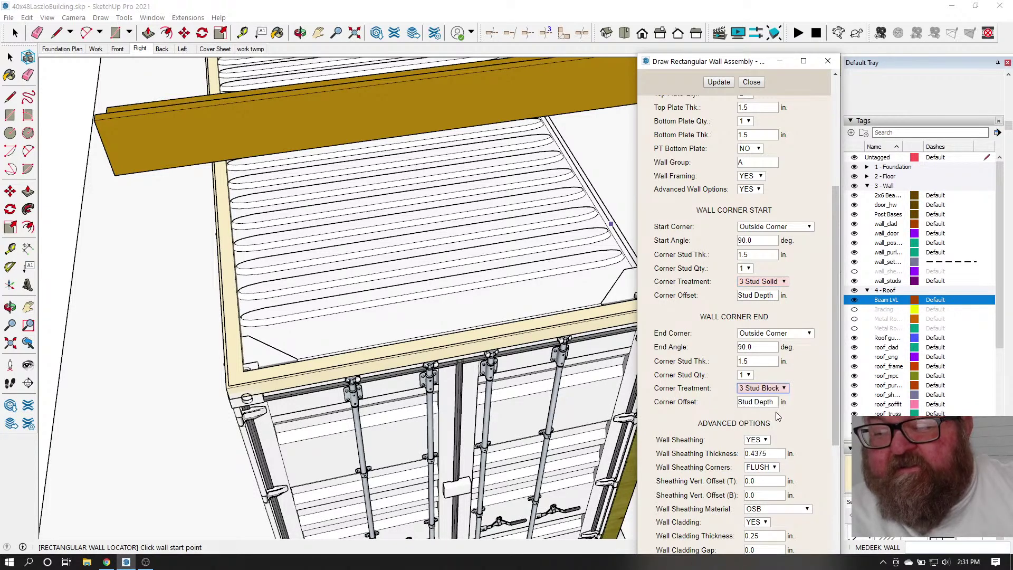
left_click(785, 389)
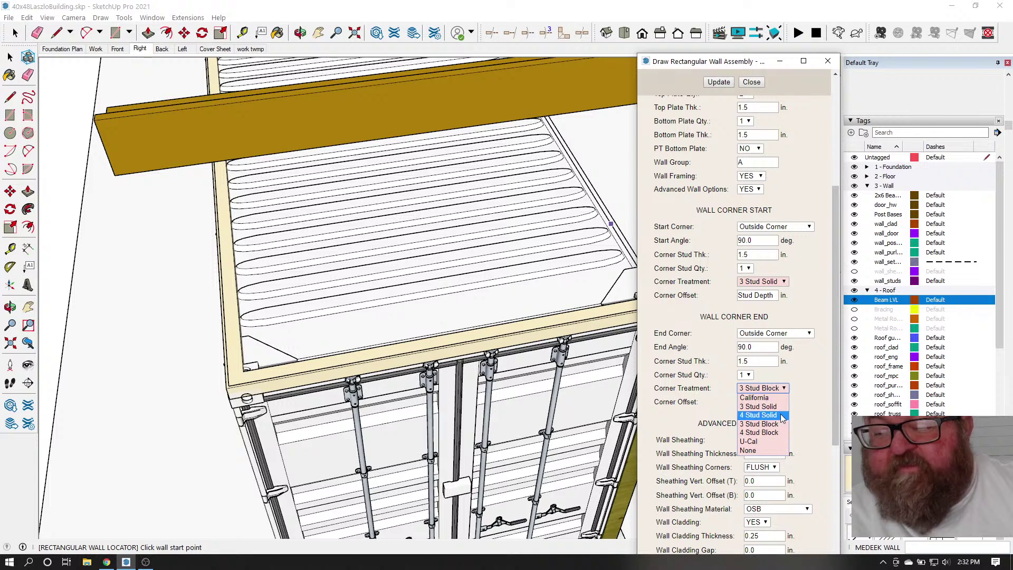
left_click(760, 407)
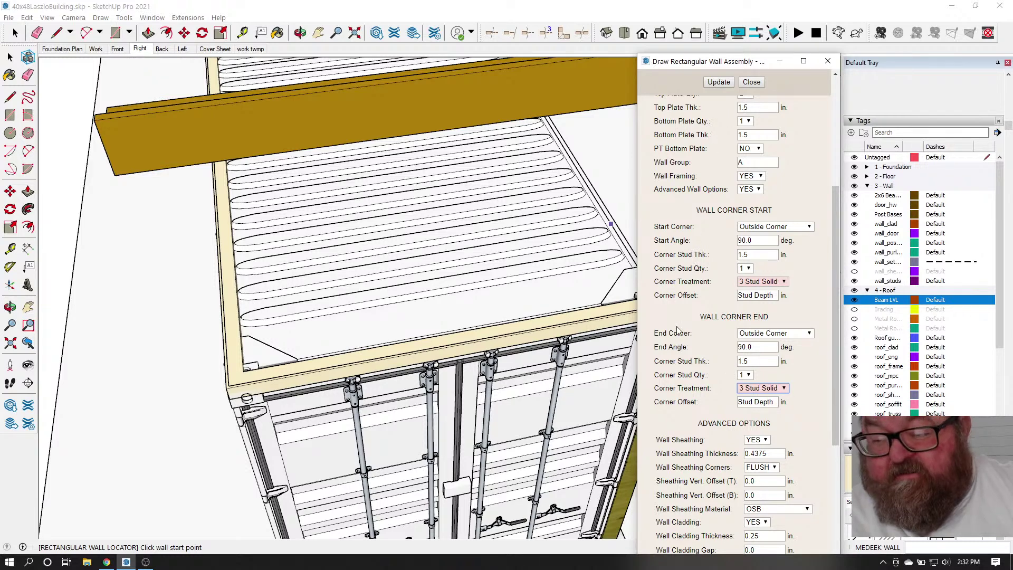
Draw the wall along the bearing plate at the container's door end, from one outer corner to the other
scroll(679, 359, "down", 1)
scroll(679, 359, "down", 6)
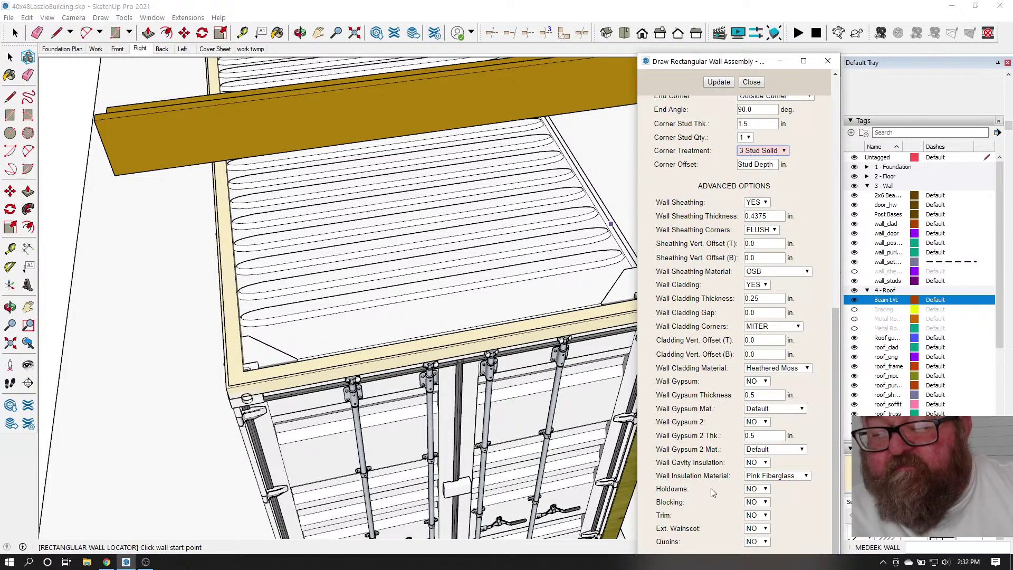
scroll(248, 356, "up", 6)
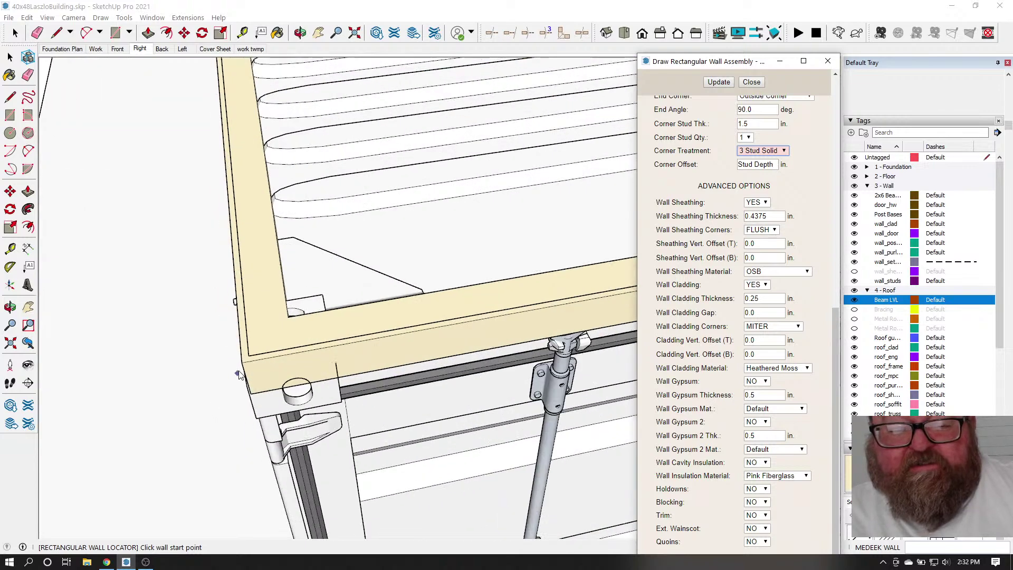
left_click(257, 348)
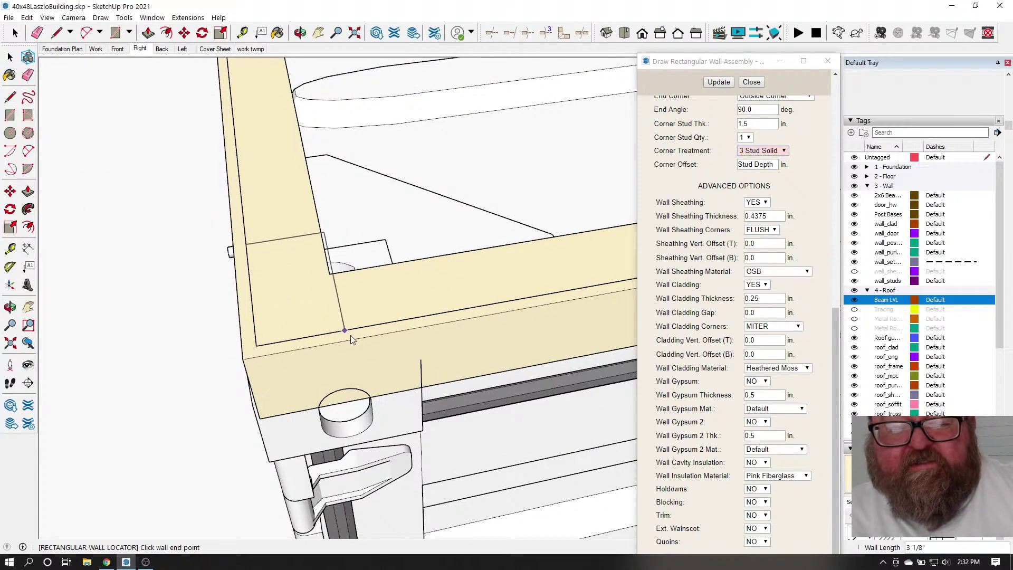
scroll(365, 370, "down", 6)
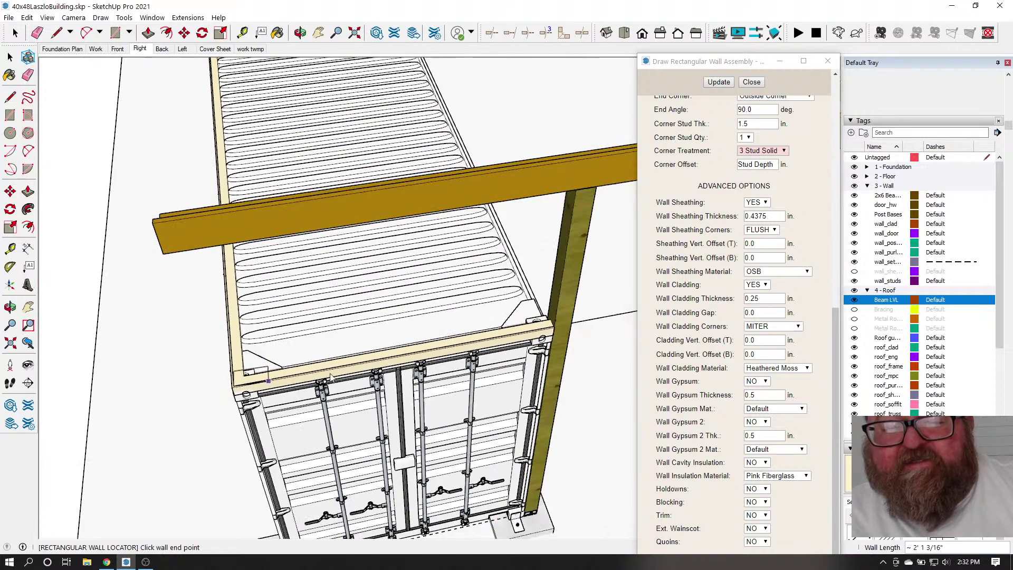
scroll(558, 321, "up", 6)
scroll(558, 321, "up", 5)
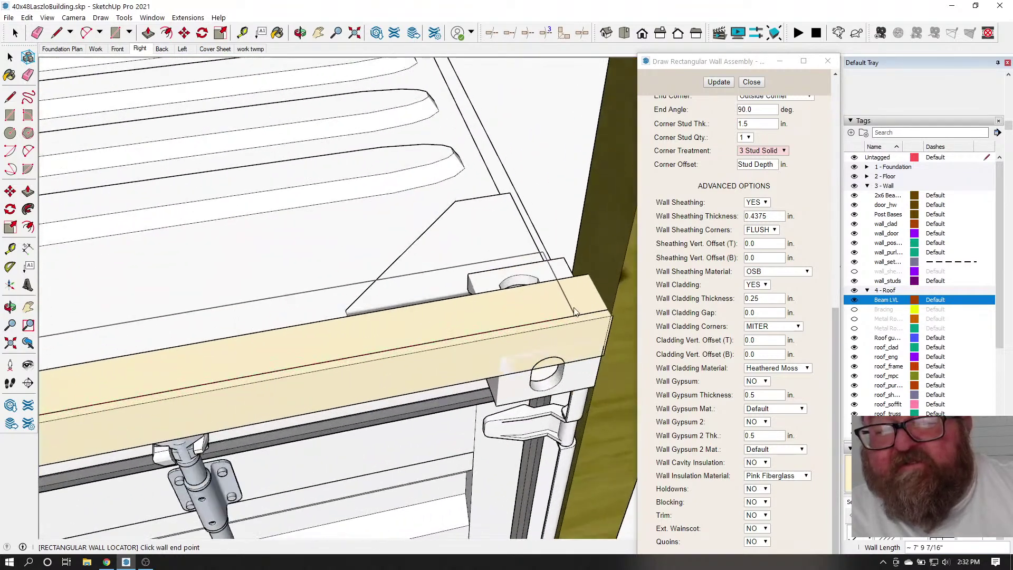
left_click(612, 311)
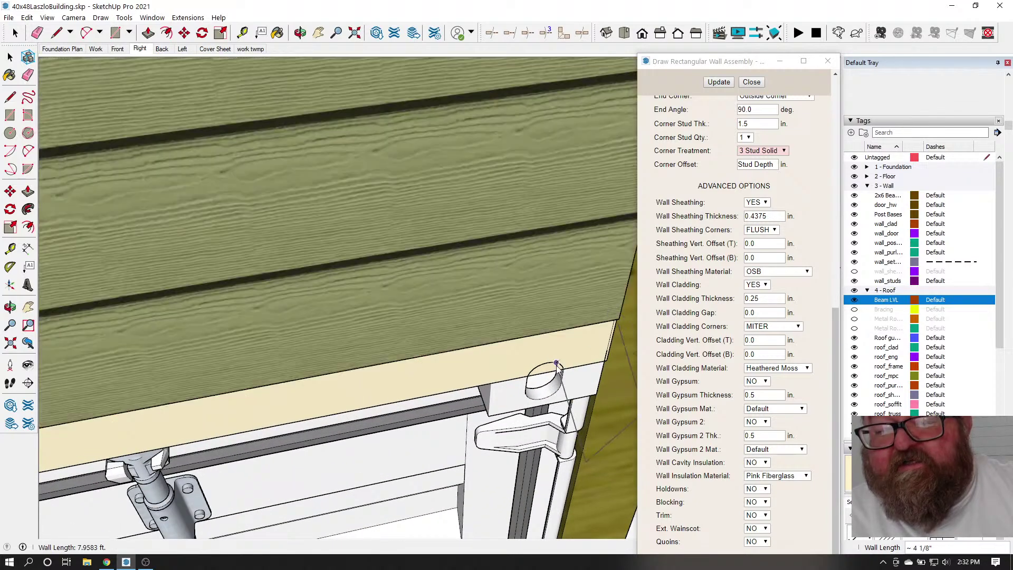
scroll(554, 369, "down", 4)
scroll(550, 375, "down", 3)
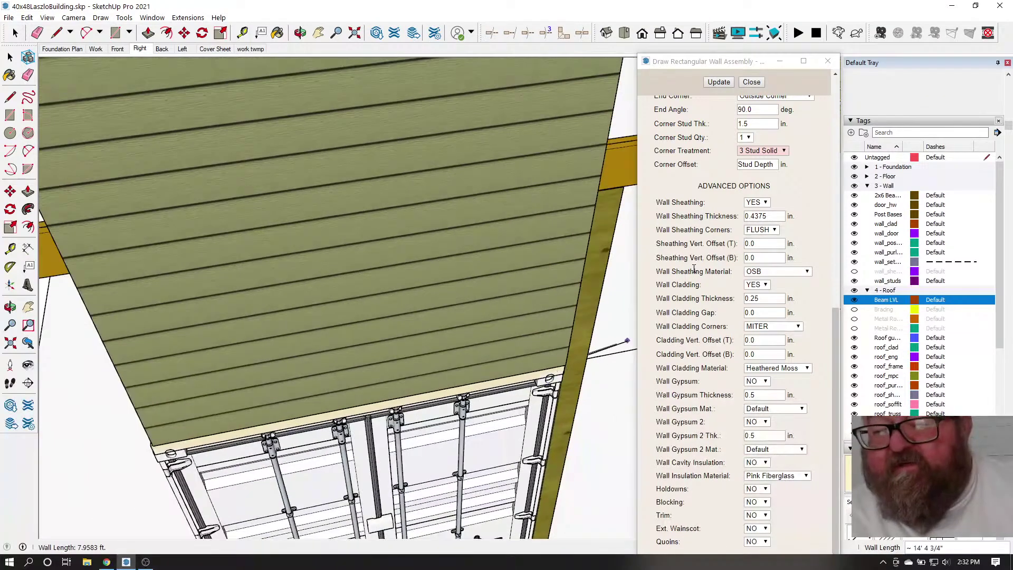
Open the newly drawn wall above the container doors for editing as a wall assembly
left_click(16, 33)
scroll(407, 273, "down", 4)
left_click(406, 222)
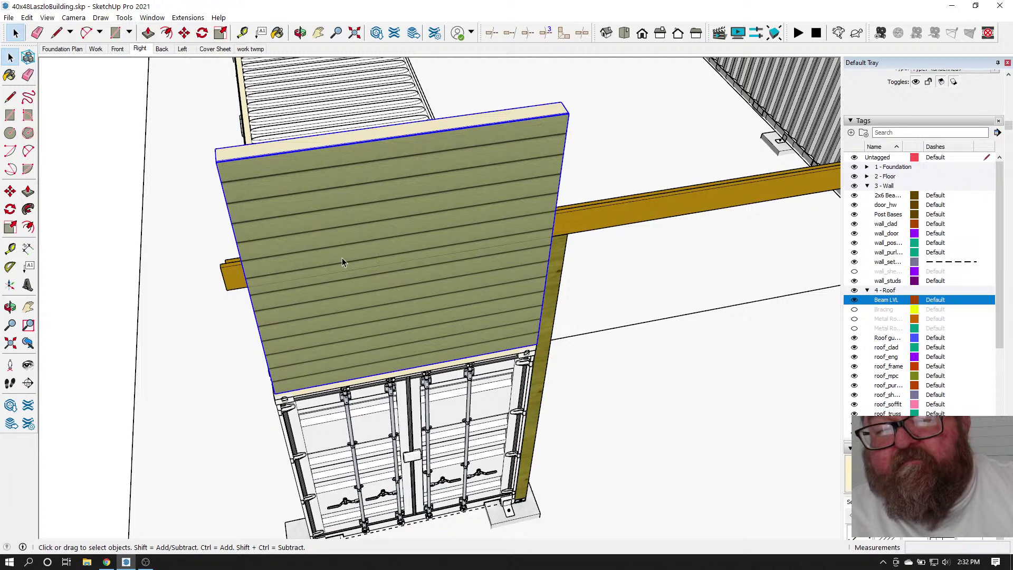
right_click(312, 244)
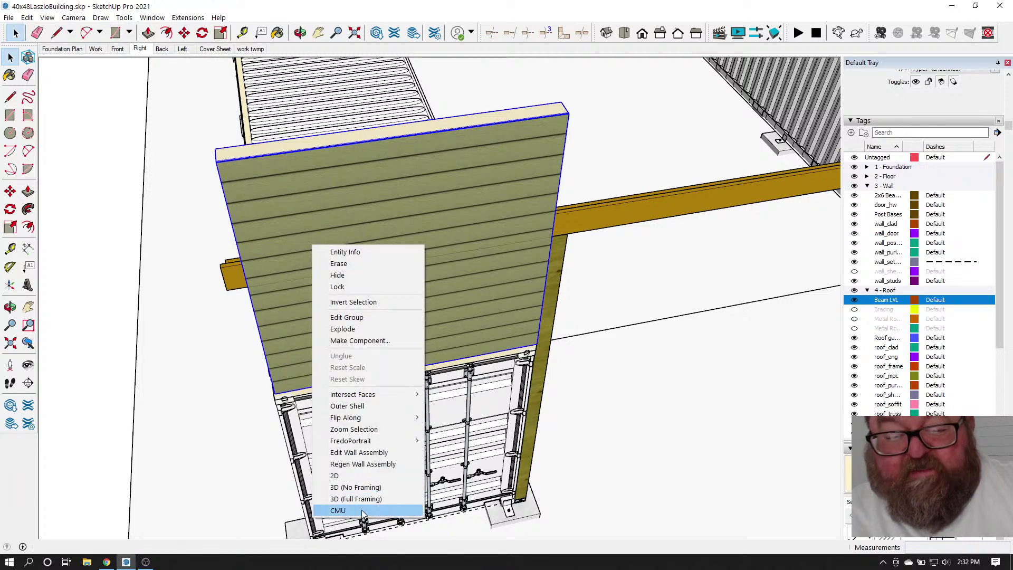
left_click(364, 452)
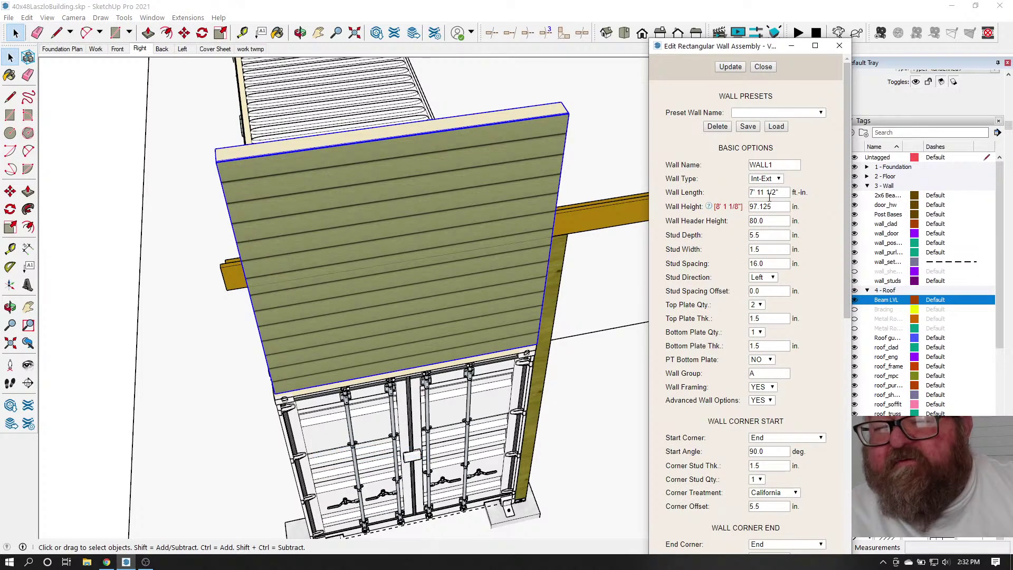
left_click_drag(782, 192, 735, 192)
type("5")
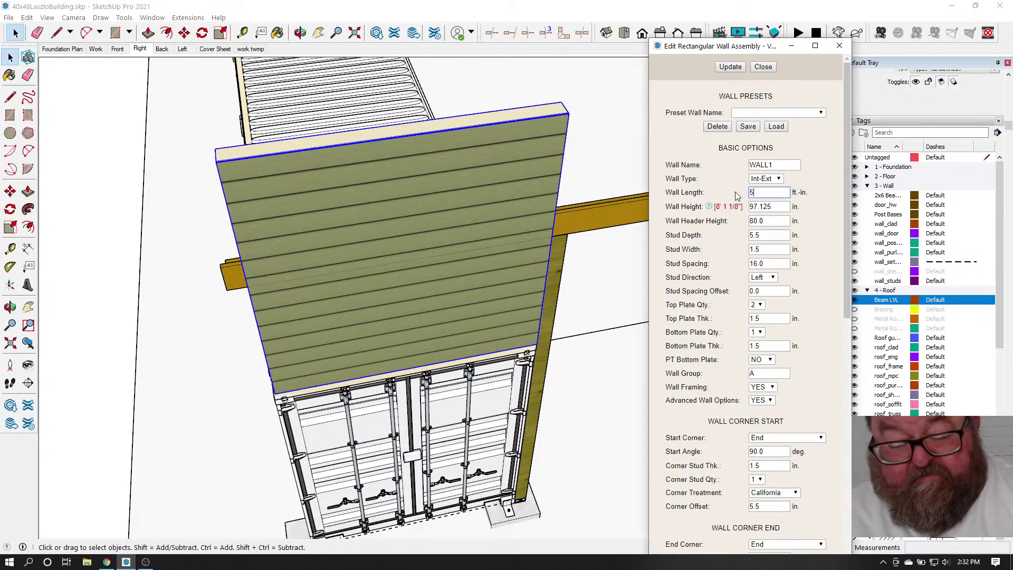
type("2")
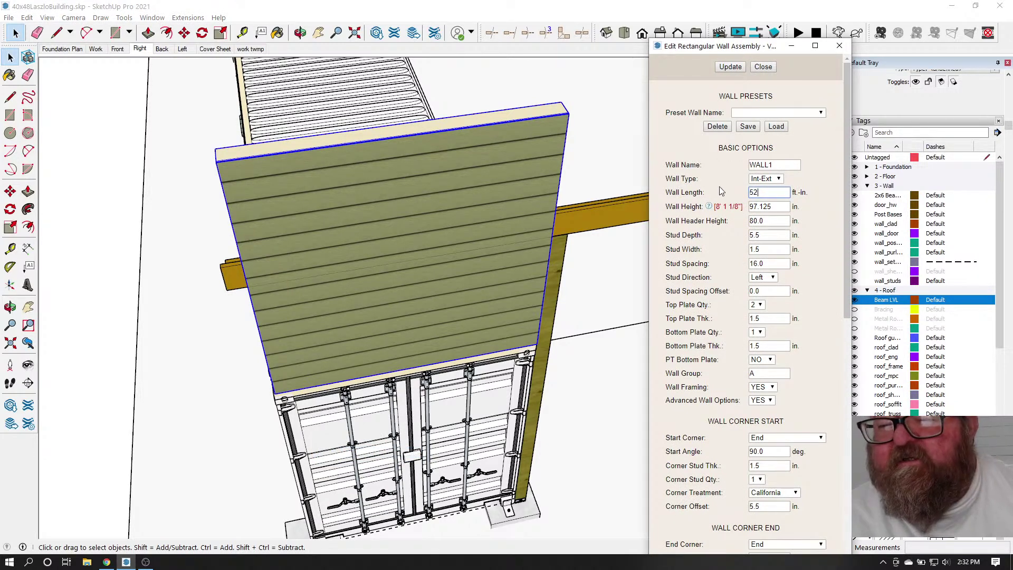
left_click(731, 66)
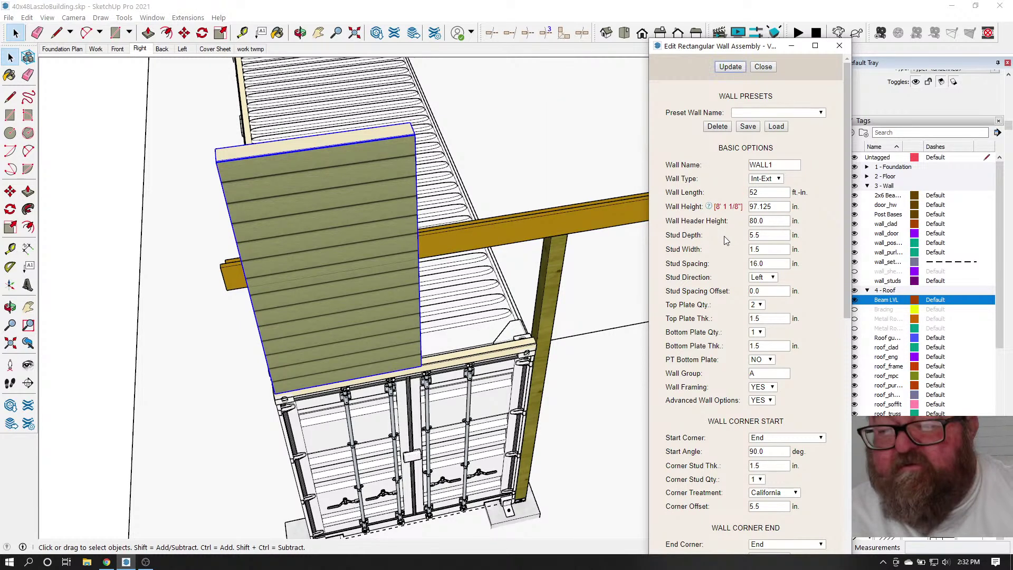
key("ctrl+z")
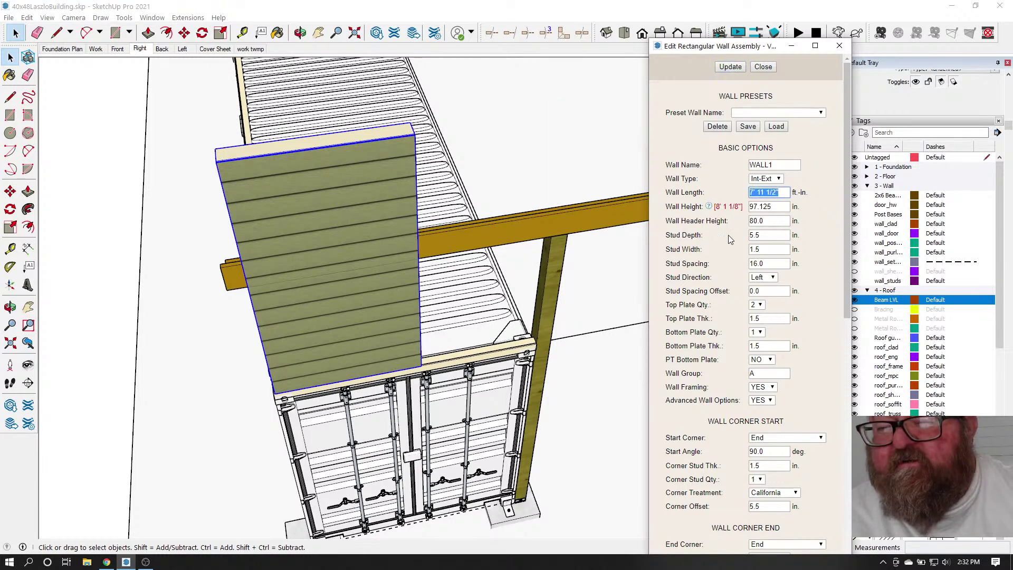
left_click(733, 68)
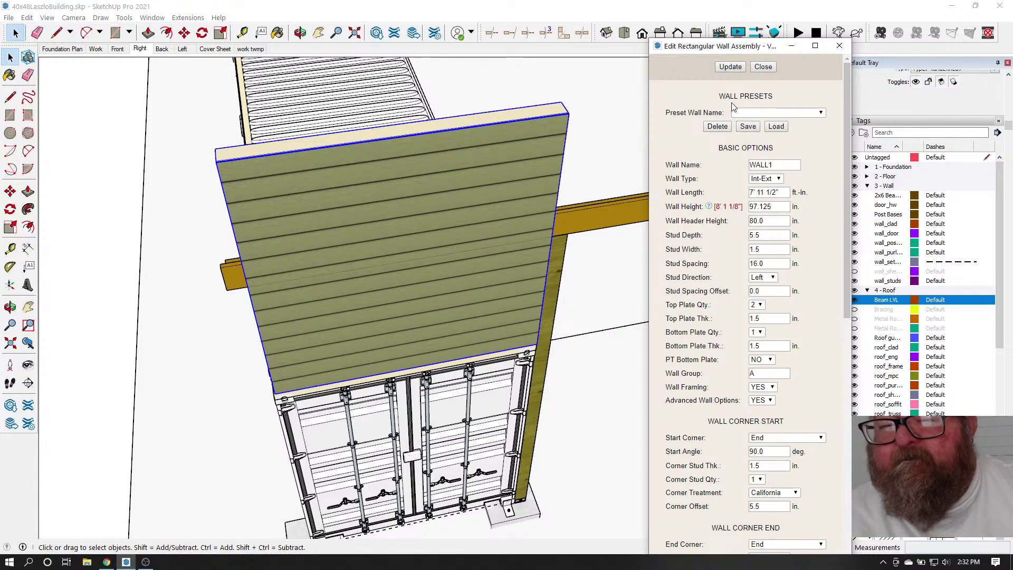
Set the wall's height to 52 in and update the assembly
double_click(768, 206)
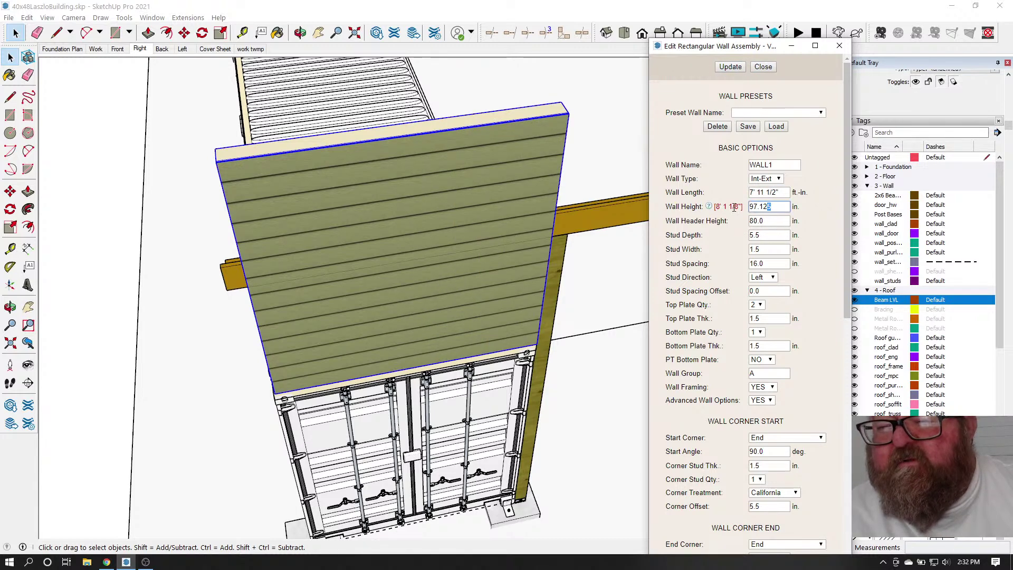
type("52")
left_click(722, 65)
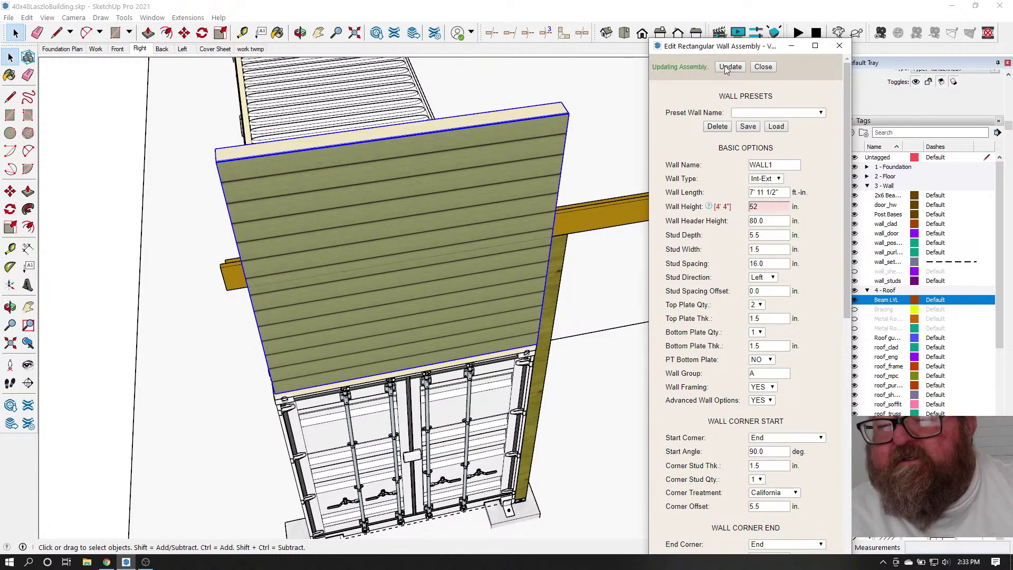
Turn off the wall's cladding, update the assembly and finish editing it
scroll(669, 331, "down", 9)
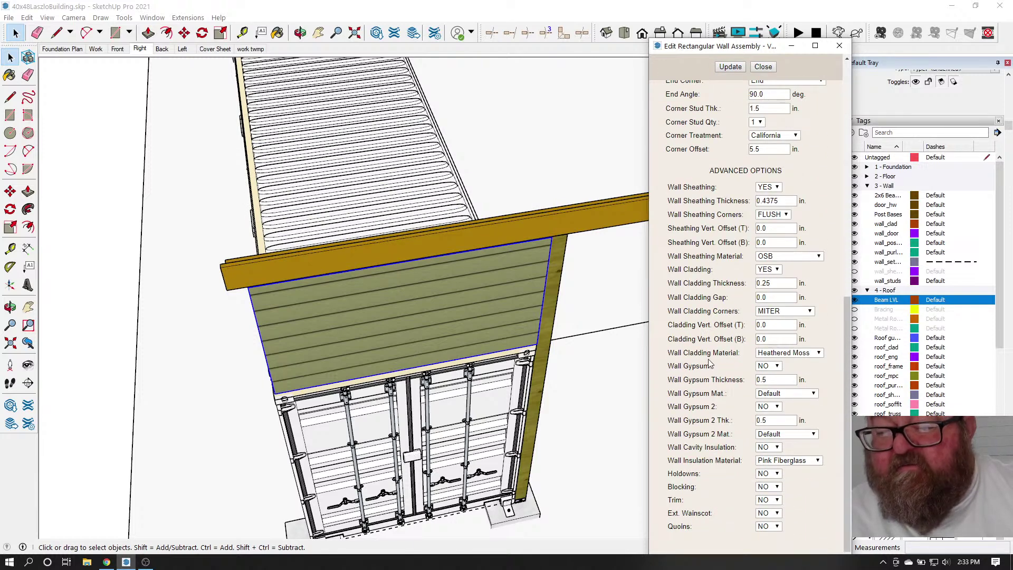
left_click(775, 270)
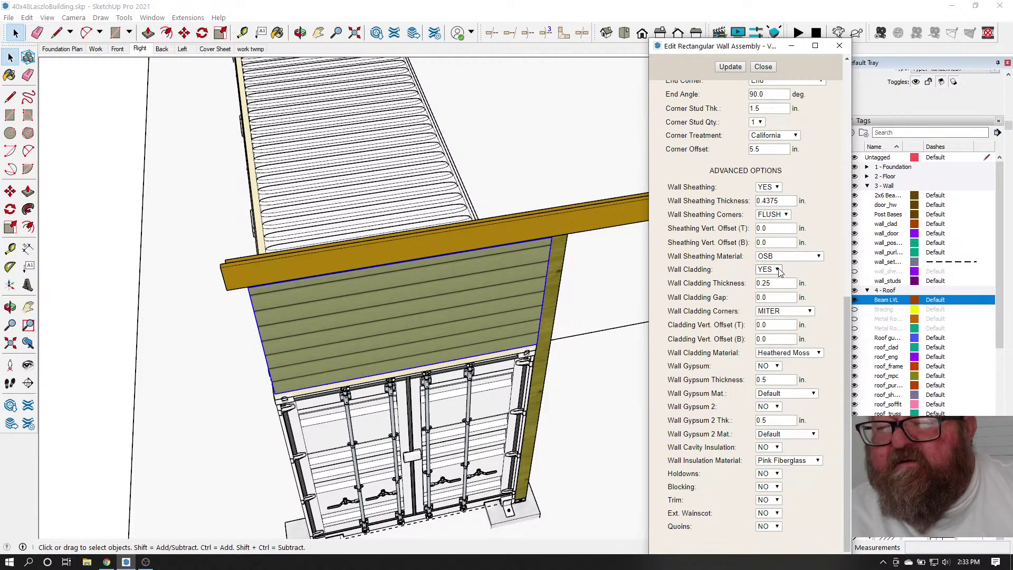
left_click(768, 289)
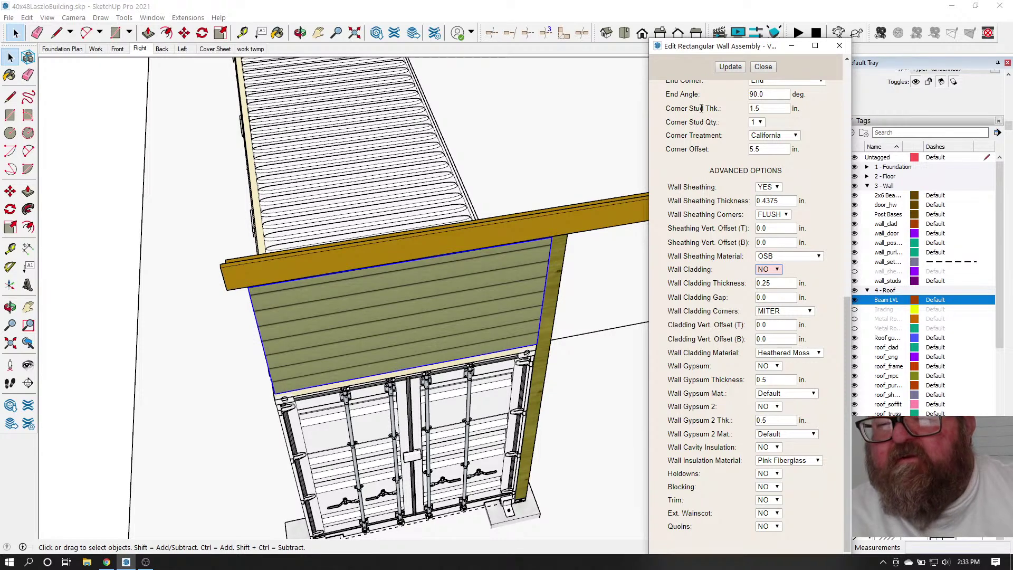
left_click(730, 67)
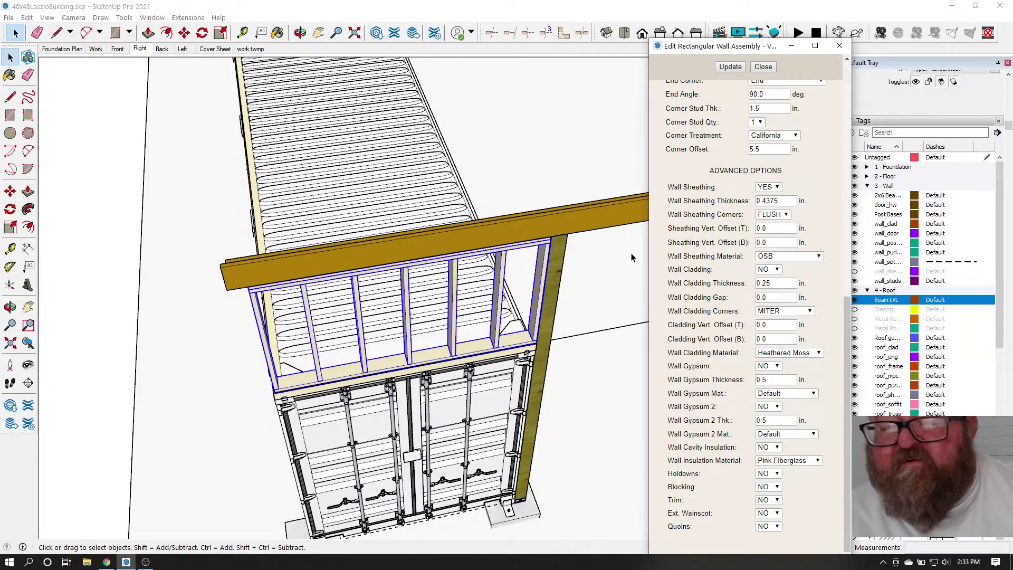
left_click(763, 67)
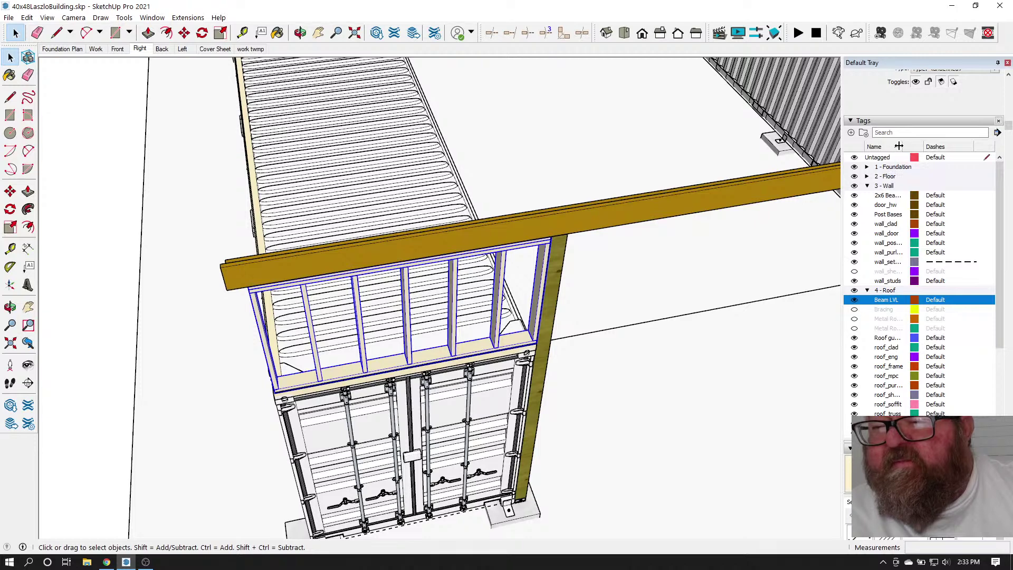
Make the wall_sheath tag visible and inspect the wall's sheathing and framing from outside and inside
left_click_drag(904, 147, 942, 147)
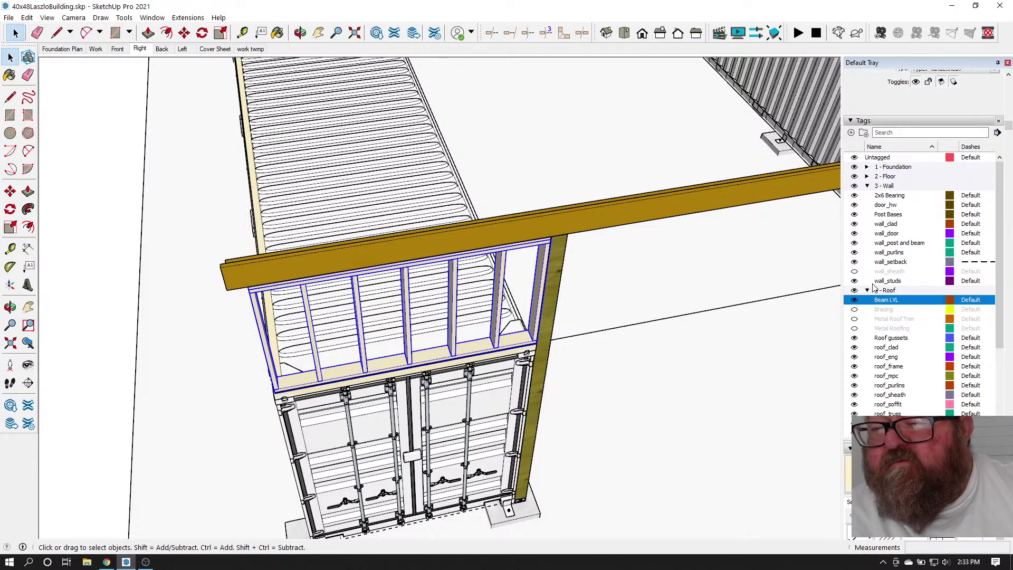
left_click(854, 271)
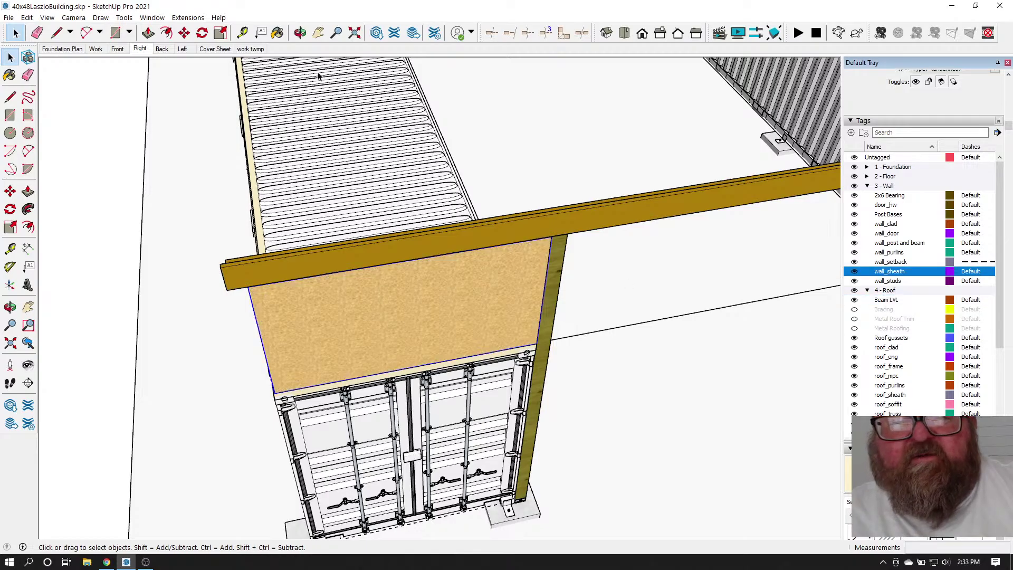
left_click(300, 33)
left_click_drag(433, 201, 481, 299)
scroll(431, 347, "up", 8)
scroll(430, 347, "up", 3)
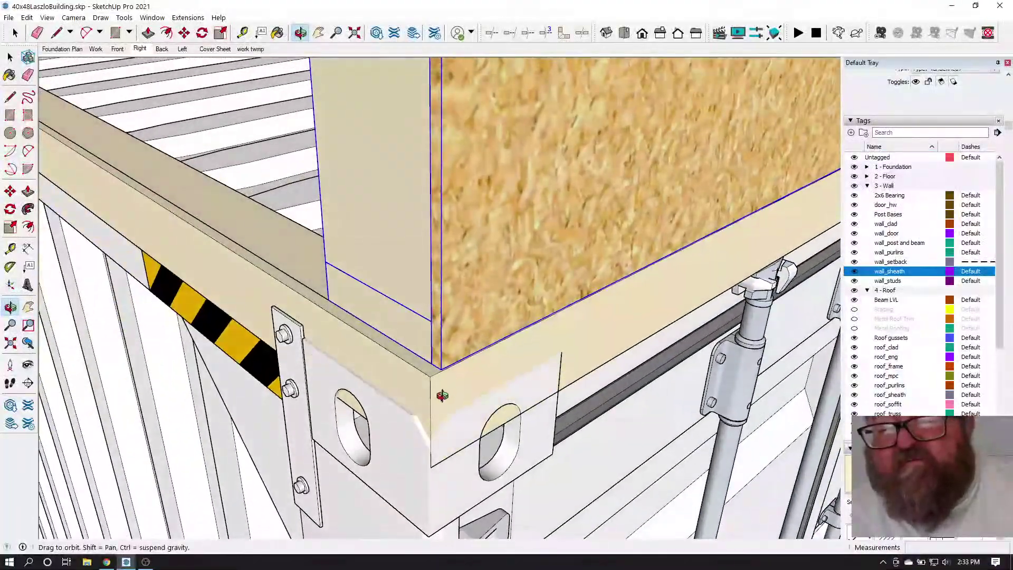
scroll(446, 432, "down", 6)
scroll(449, 434, "down", 10)
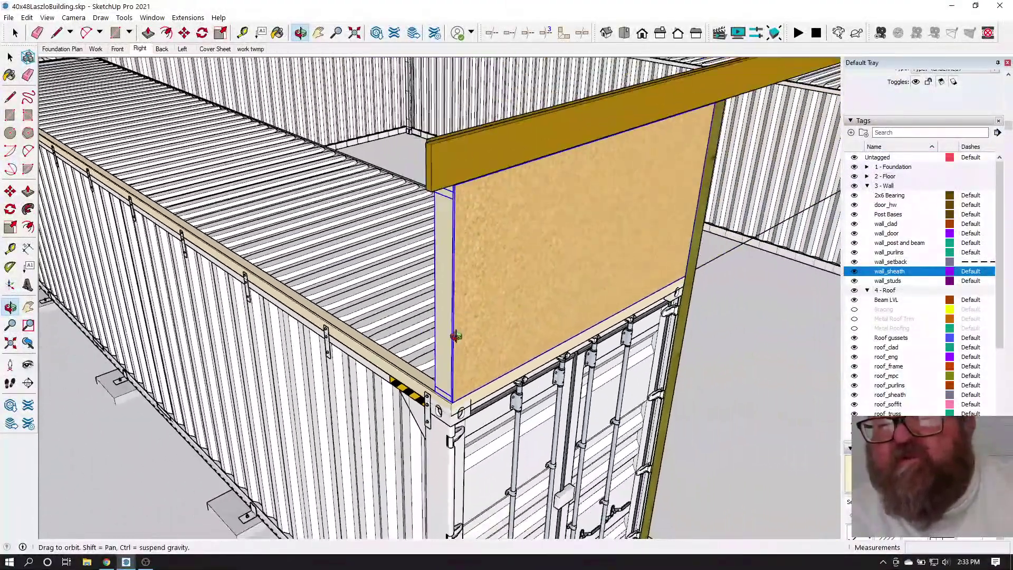
left_click_drag(515, 280, 628, 303)
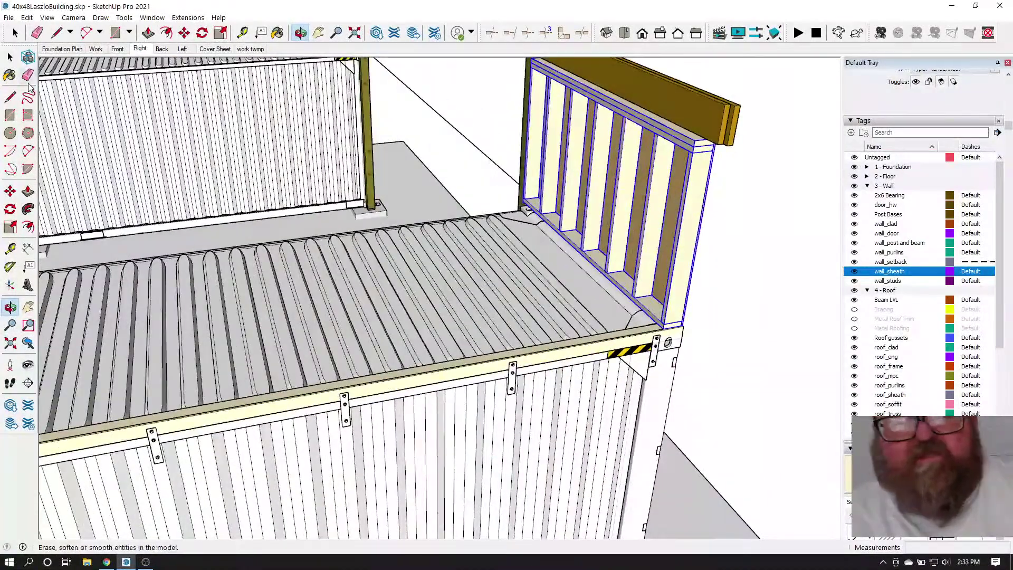
Reopen the wall assembly for editing and set its stud spacing to 24 in
left_click(16, 34)
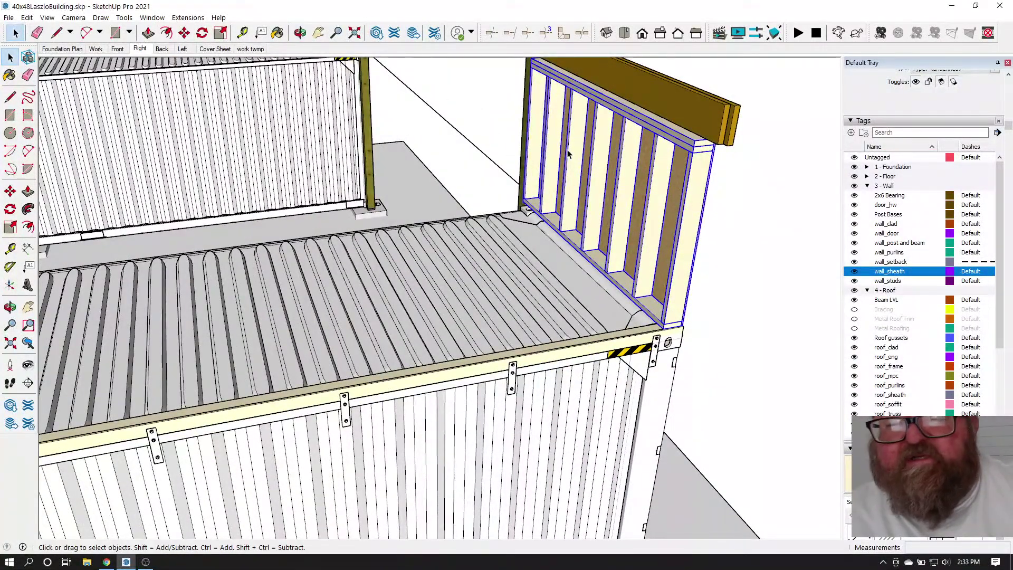
right_click(602, 160)
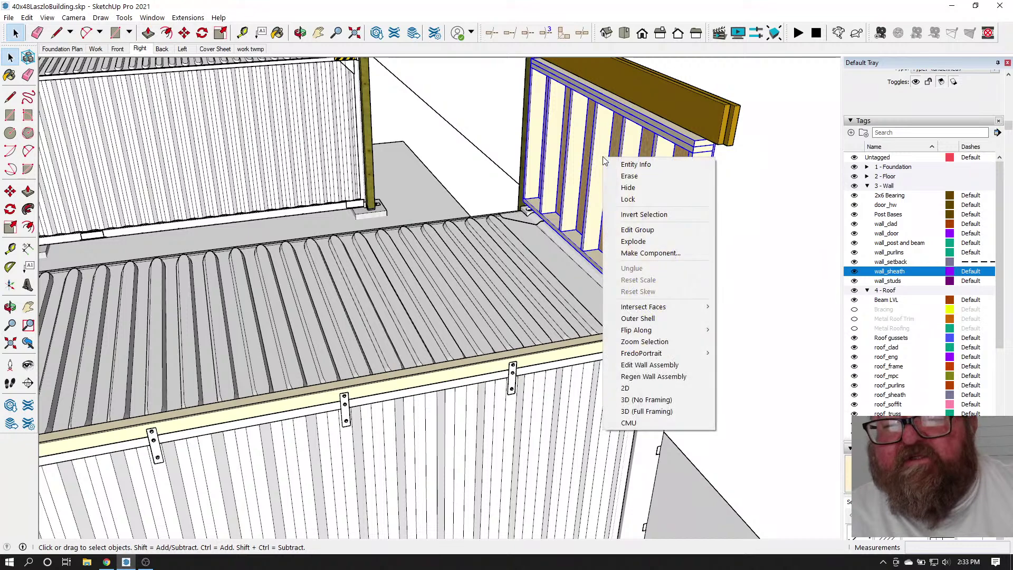
left_click(636, 365)
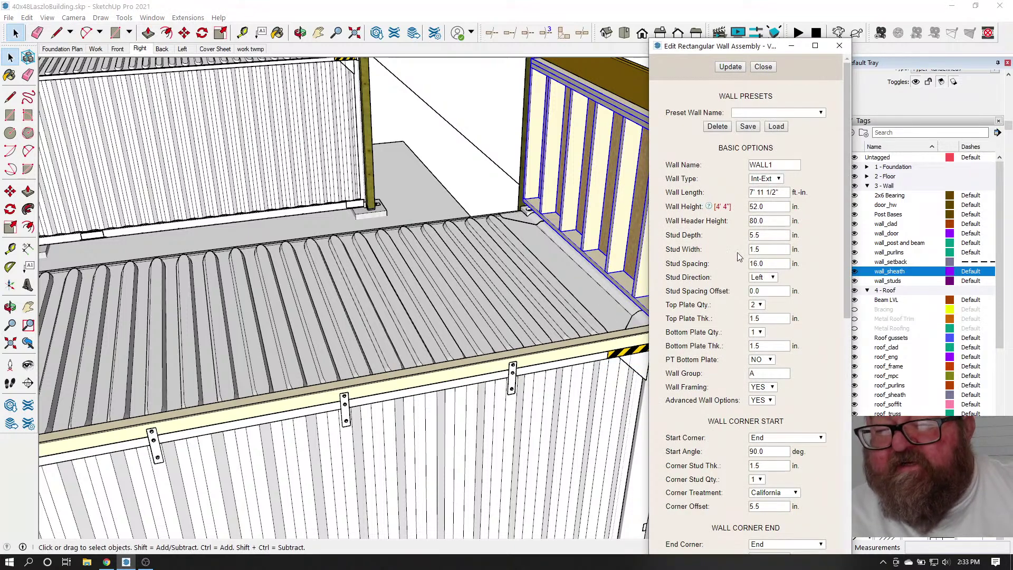
left_click(710, 266)
type("24")
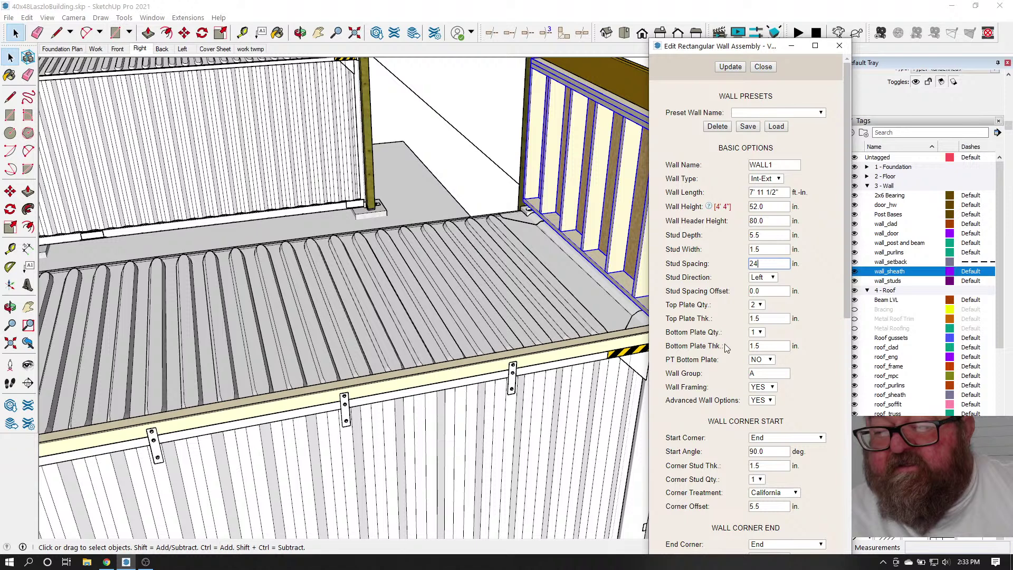
Set the wall's stud depth to 3.5 in, keep its stud width, and update the assembly
left_click(740, 237)
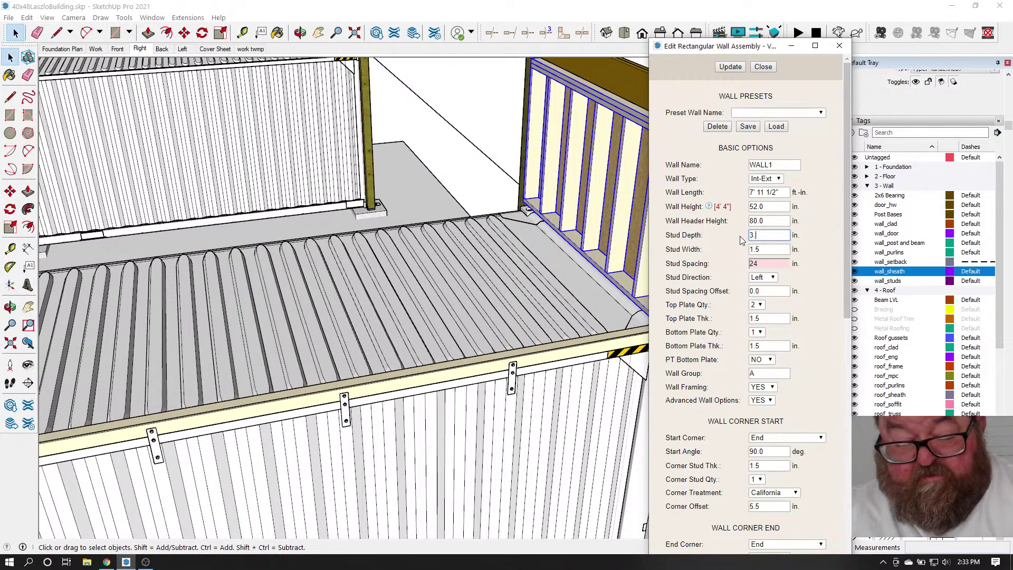
type("3.5")
left_click(762, 248)
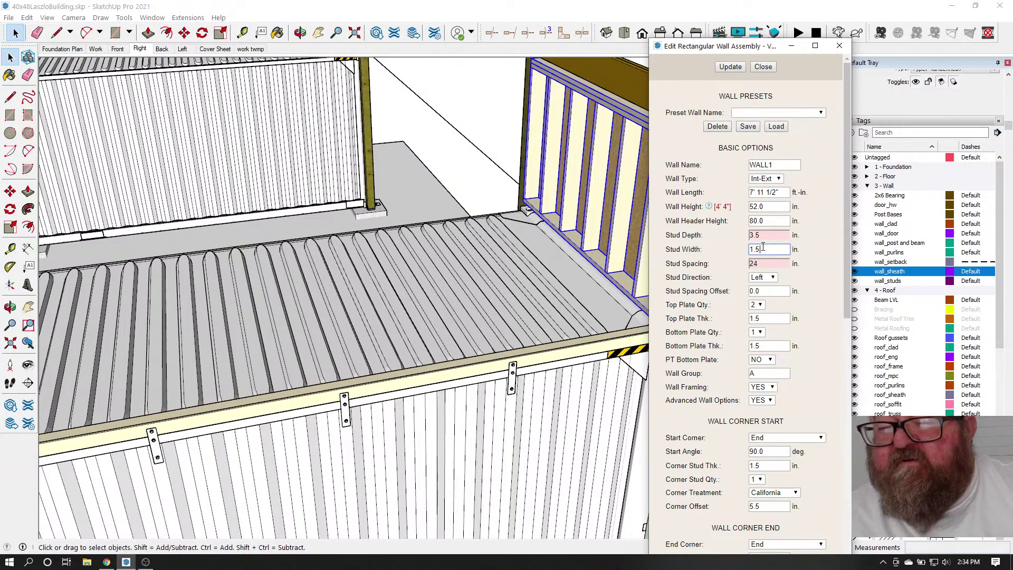
left_click(726, 69)
scroll(416, 300, "down", 2)
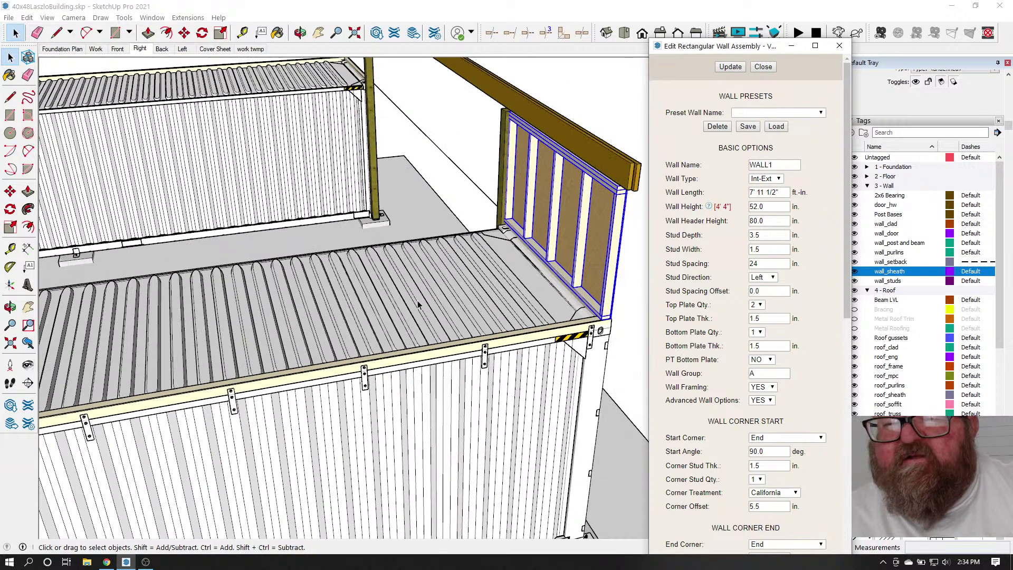
left_click(300, 33)
left_click_drag(266, 254, 542, 167)
scroll(602, 163, "up", 5)
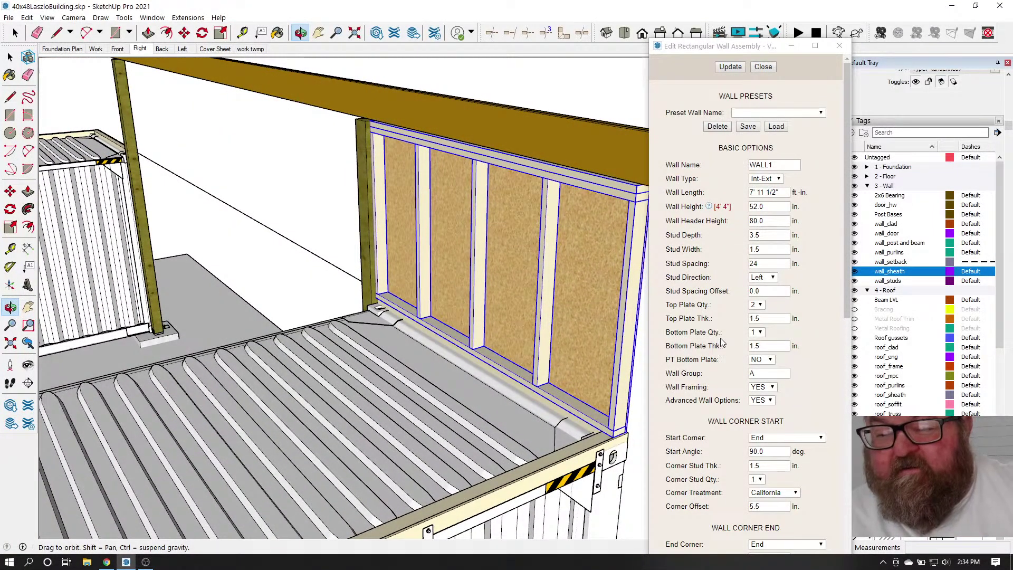
Set the wall's top plate quantity to 1 and update the assembly
left_click(758, 305)
left_click(759, 327)
left_click(731, 66)
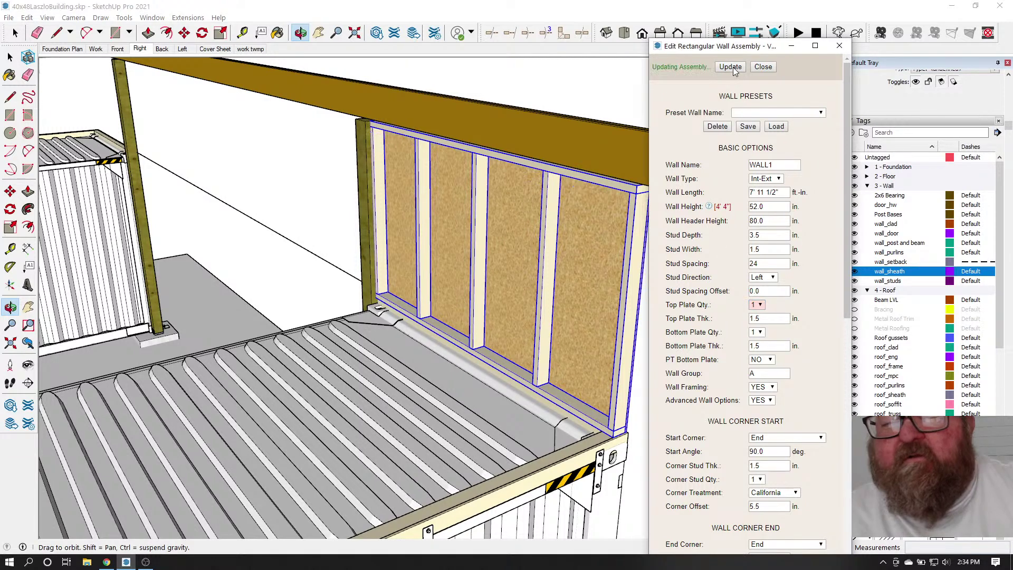
left_click_drag(492, 311, 505, 315)
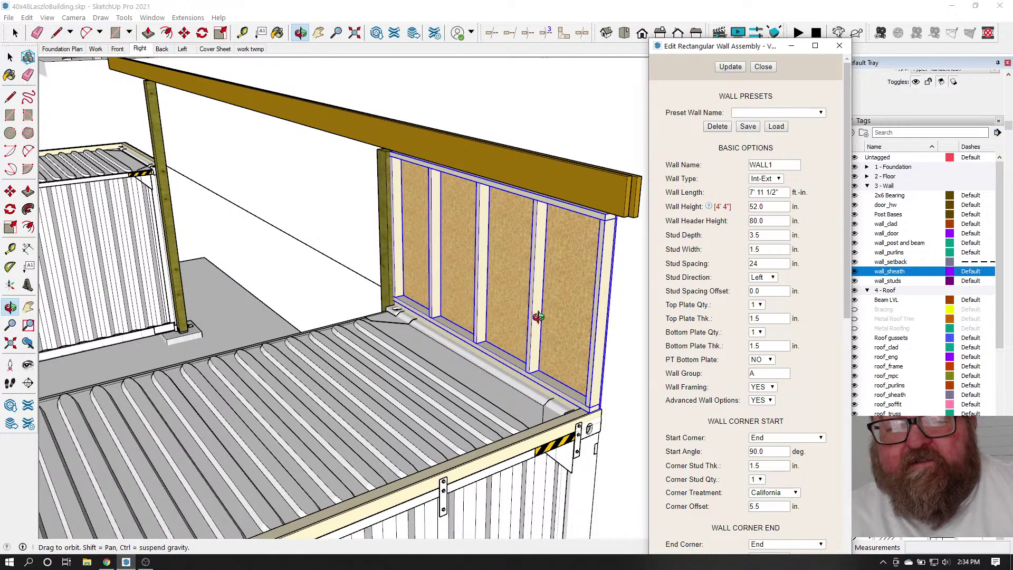
left_click(301, 33)
left_click_drag(405, 232, 448, 258)
Try Outside Corner as the wall's end corner type, return it to End and update the assembly
scroll(727, 350, "down", 7)
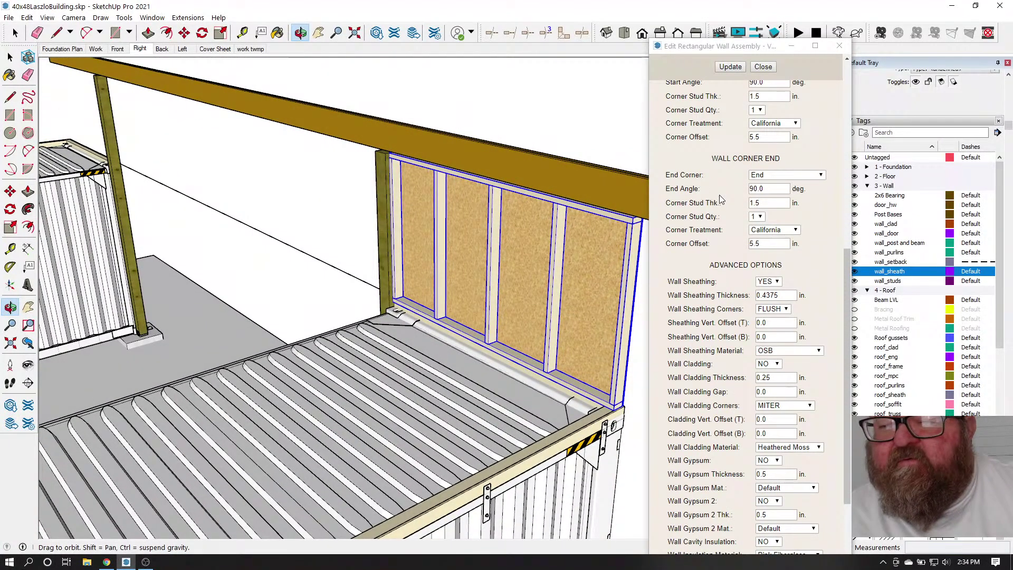
left_click(822, 175)
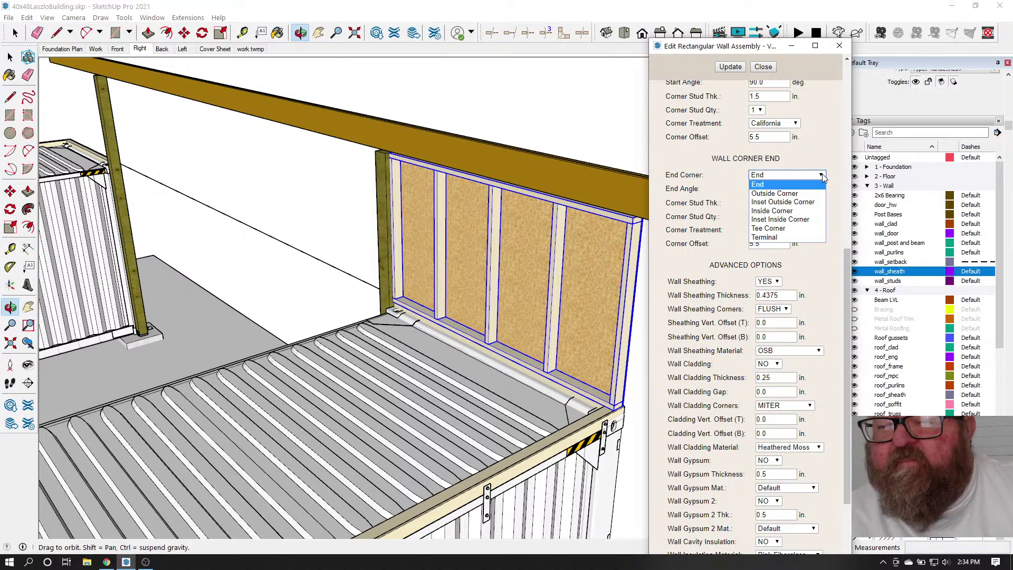
left_click(813, 193)
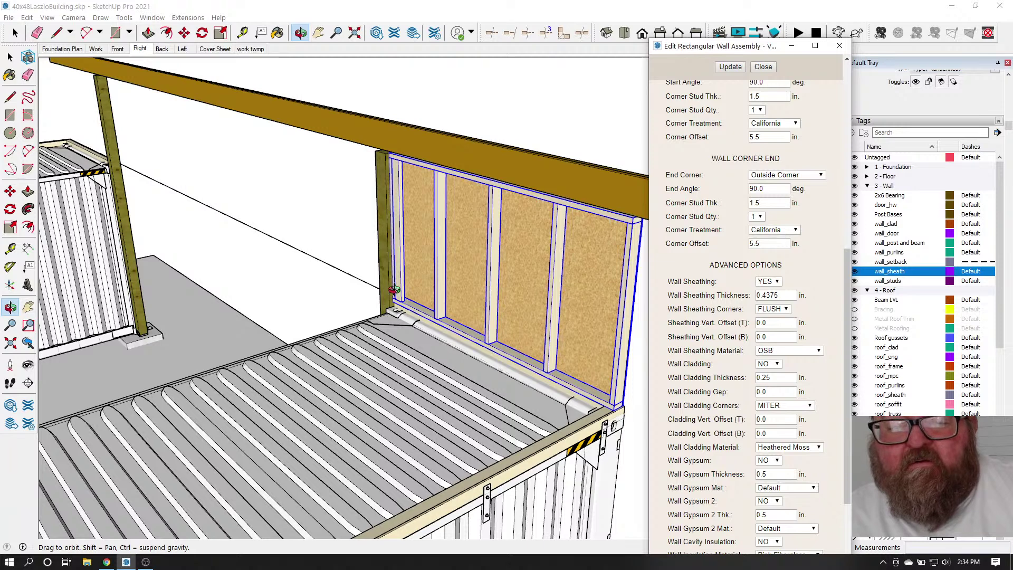
left_click(823, 176)
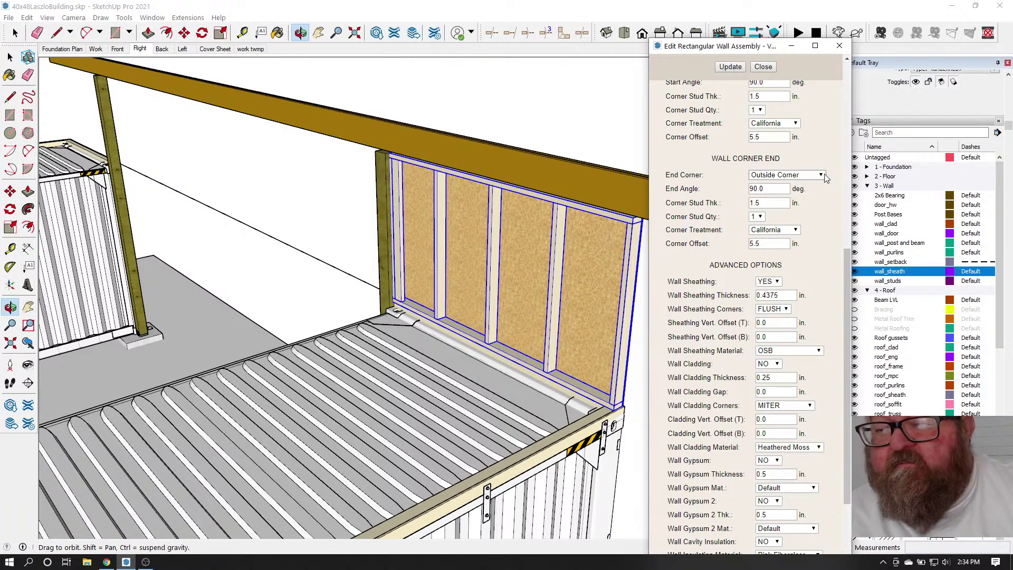
left_click(758, 185)
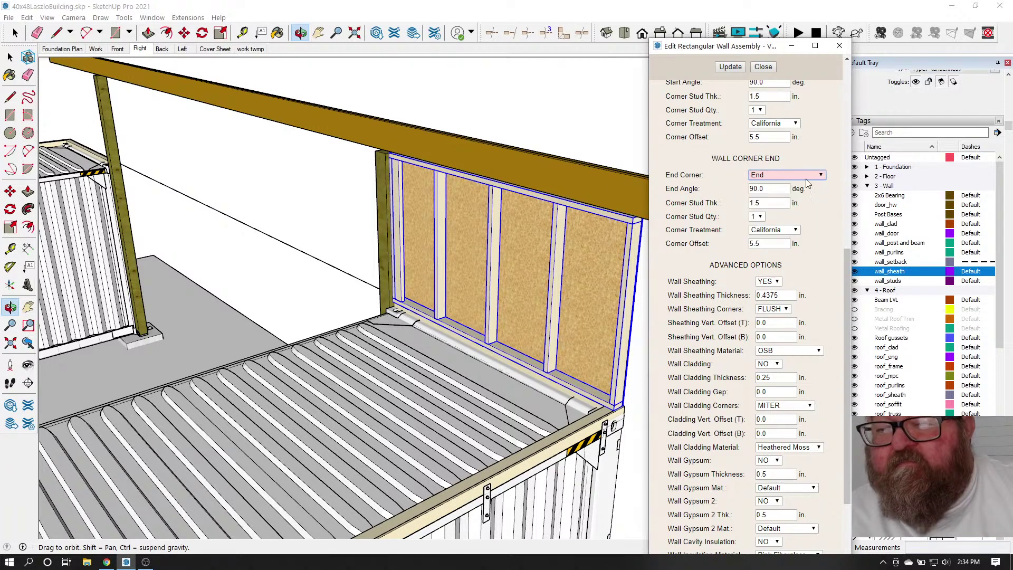
left_click(731, 67)
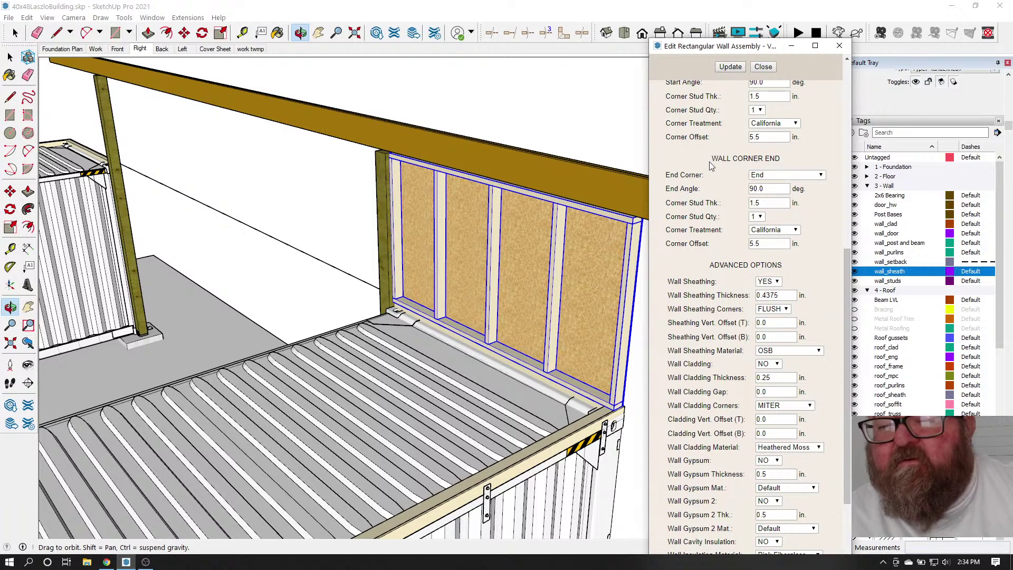
Set the end corner treatment to 3 Stud Solid, update the assembly and check the studs at the wall's end
left_click(795, 230)
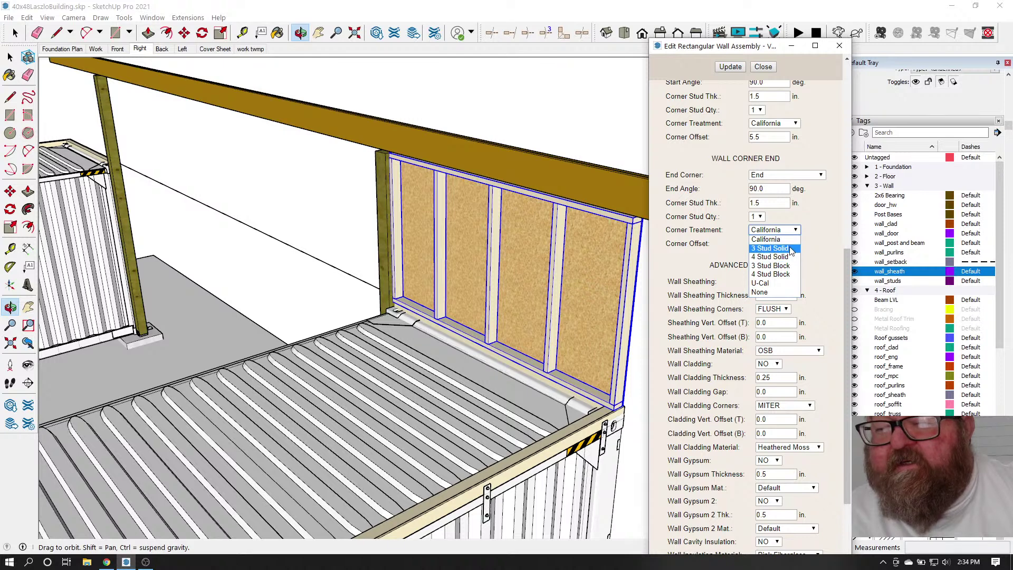
left_click(794, 248)
left_click(728, 67)
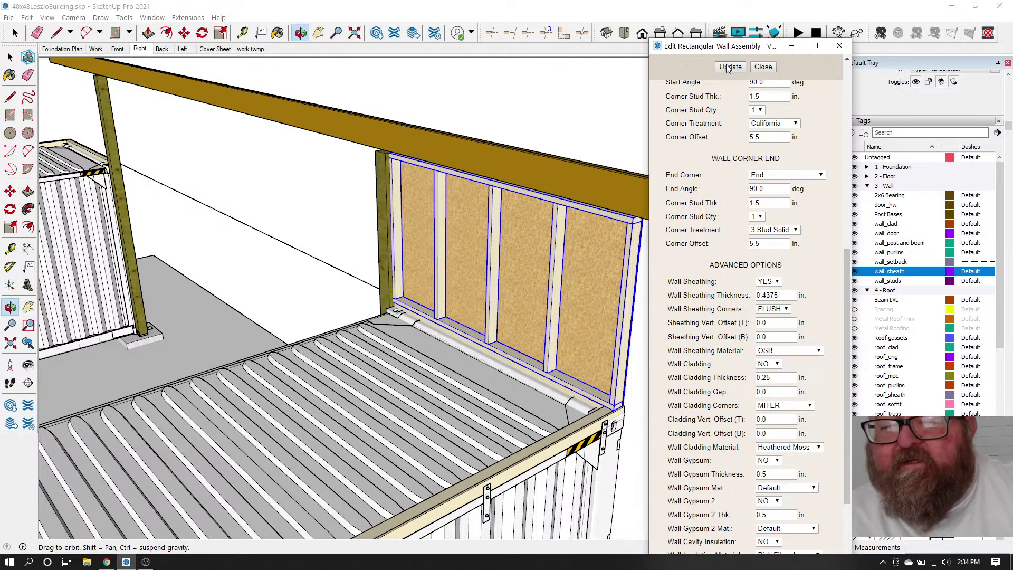
left_click_drag(473, 280, 588, 281)
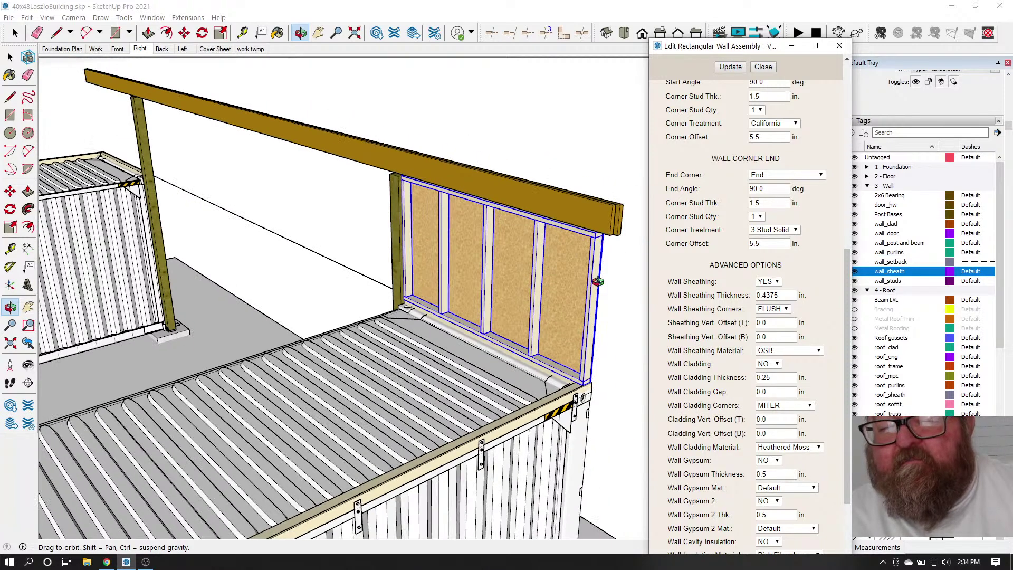
scroll(591, 281, "up", 5)
scroll(554, 280, "down", 2)
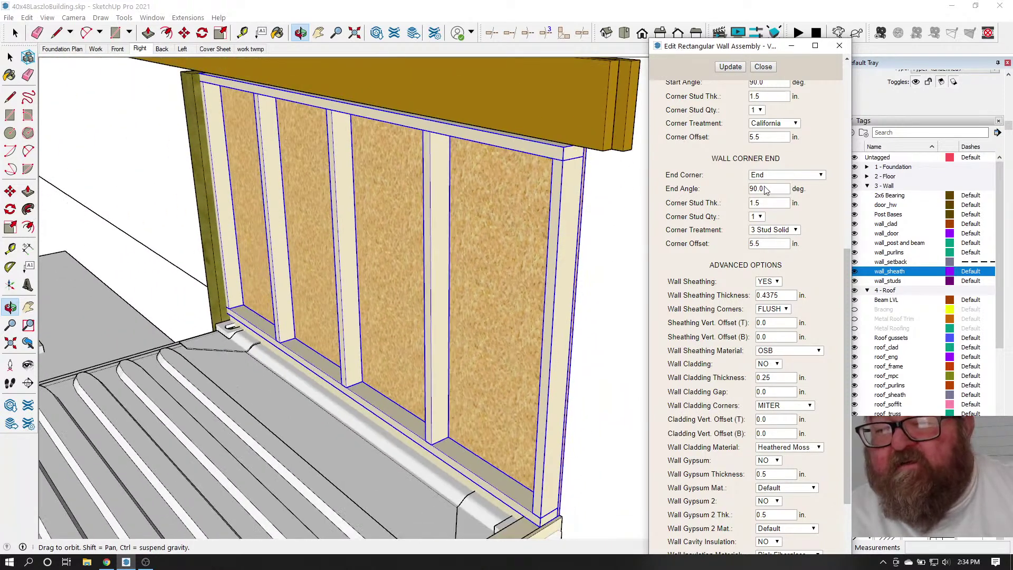
Try Terminal as the wall's end corner type with an update, and return the setting to End
left_click(821, 175)
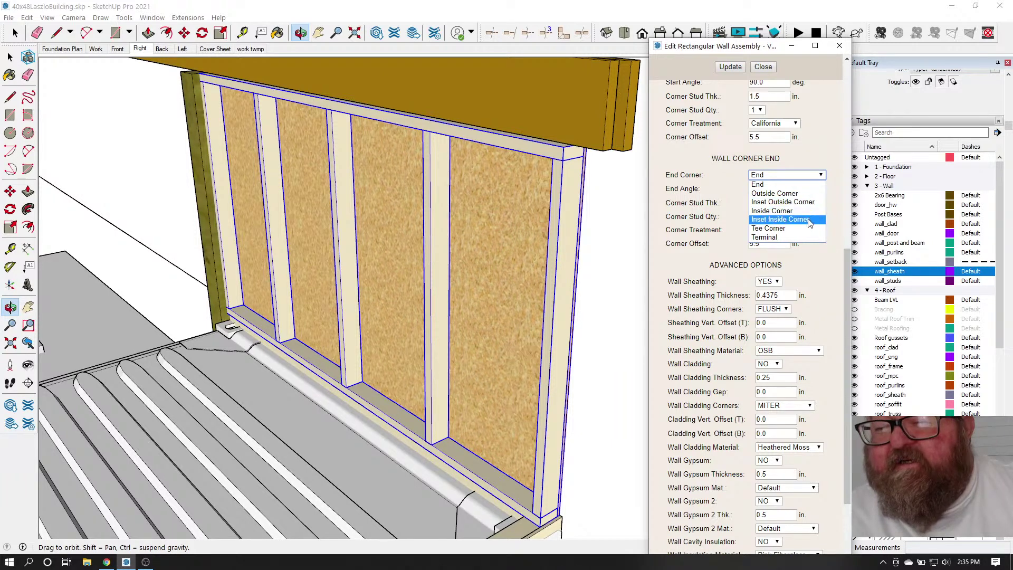
left_click(806, 236)
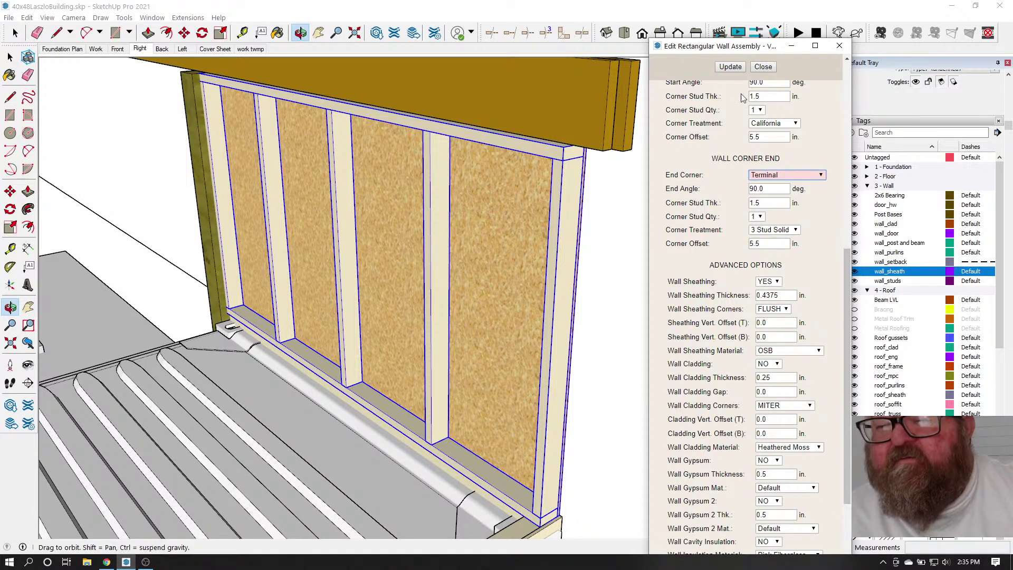
left_click(730, 67)
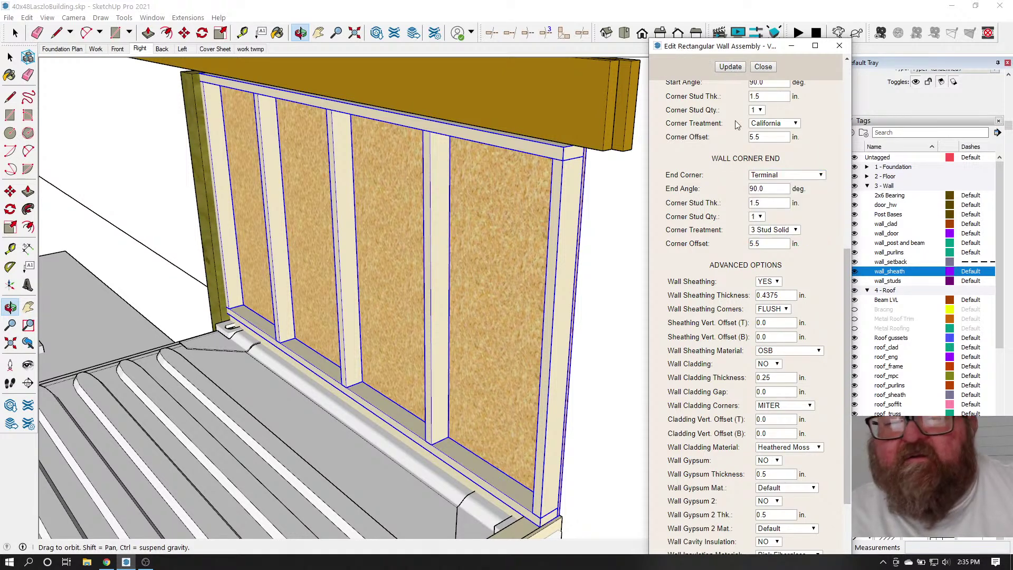
left_click(821, 175)
left_click(819, 187)
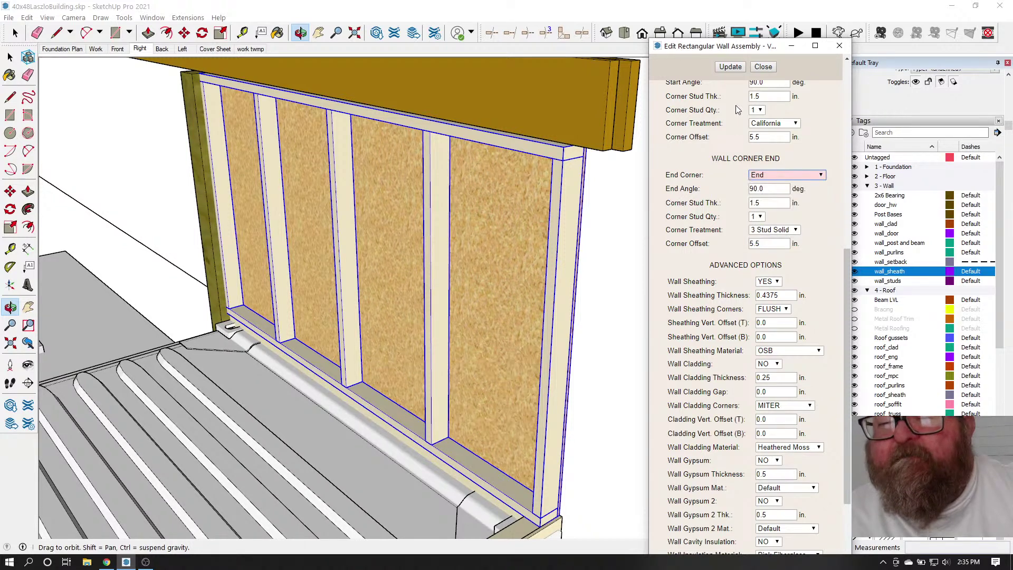
Finish editing the wall assembly and inspect its framing and sheathing beneath the LVL beam
left_click_drag(559, 284, 553, 317)
scroll(553, 317, "down", 4)
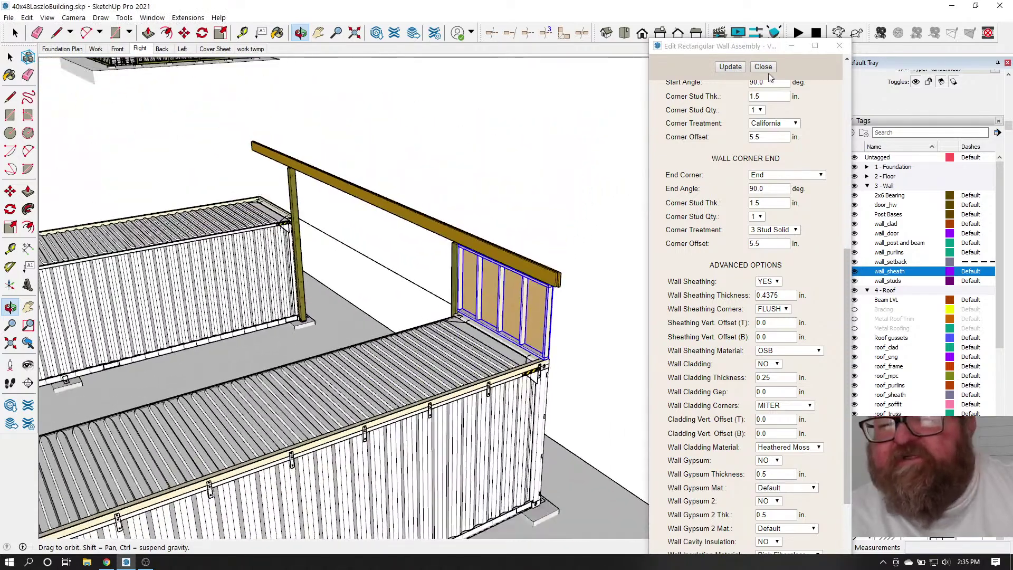
left_click(766, 66)
scroll(475, 306, "up", 8)
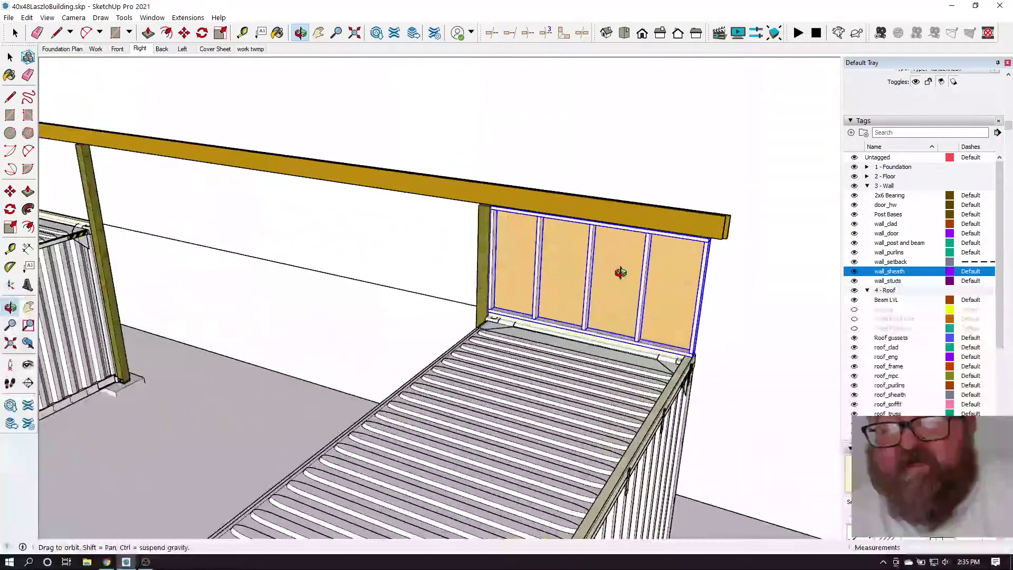
left_click_drag(667, 339, 260, 355)
left_click_drag(489, 369, 676, 375)
scroll(671, 389, "down", 5)
scroll(768, 385, "up", 8)
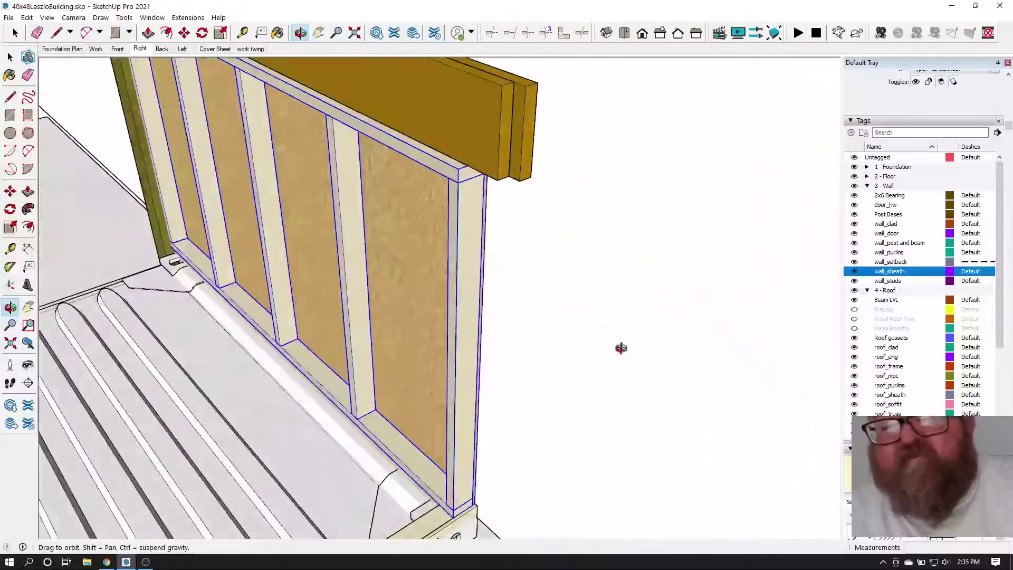
scroll(569, 208, "up", 3)
scroll(669, 226, "down", 5)
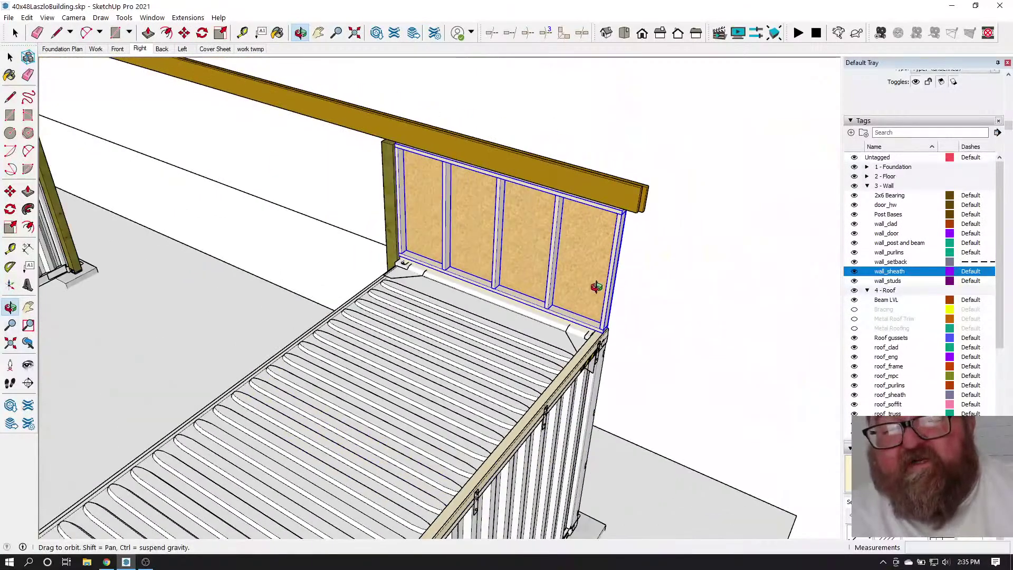
scroll(571, 306, "up", 2)
Measure the height from the base of the wall to the top edge of the LVL beam
left_click(242, 32)
scroll(525, 242, "up", 3)
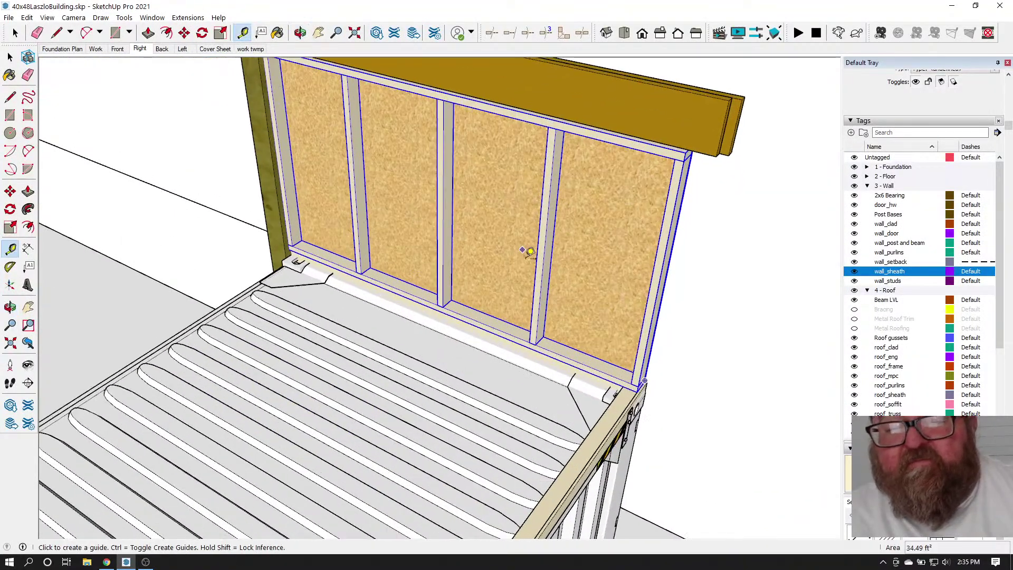
left_click(605, 395)
scroll(615, 369, "down", 3)
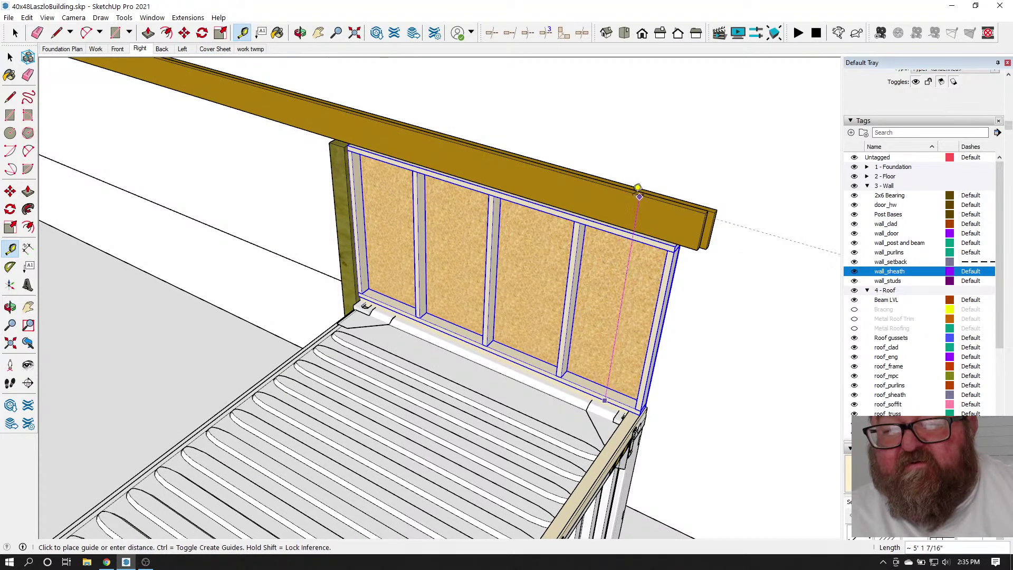
scroll(639, 197, "up", 3)
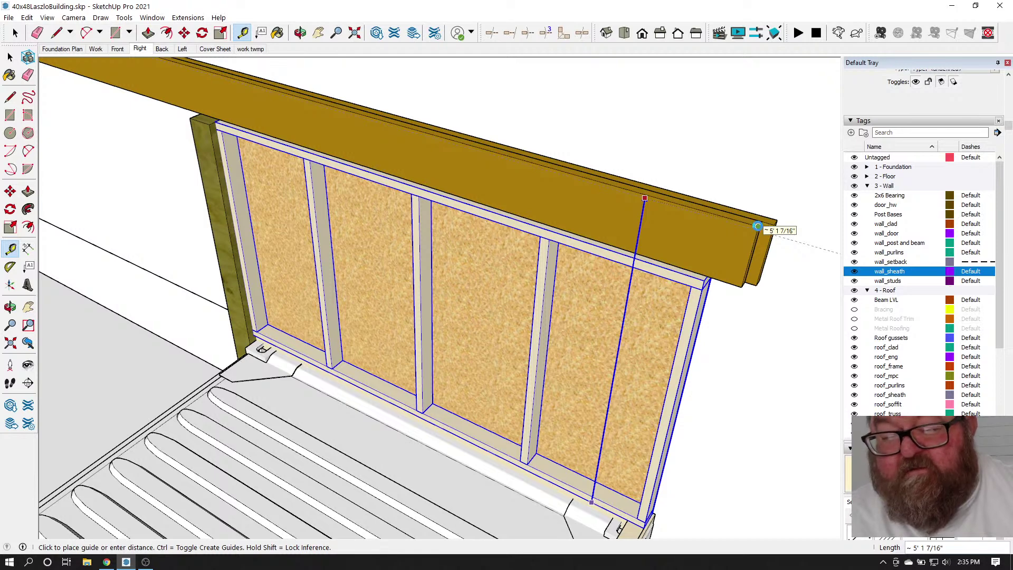
left_click(760, 222)
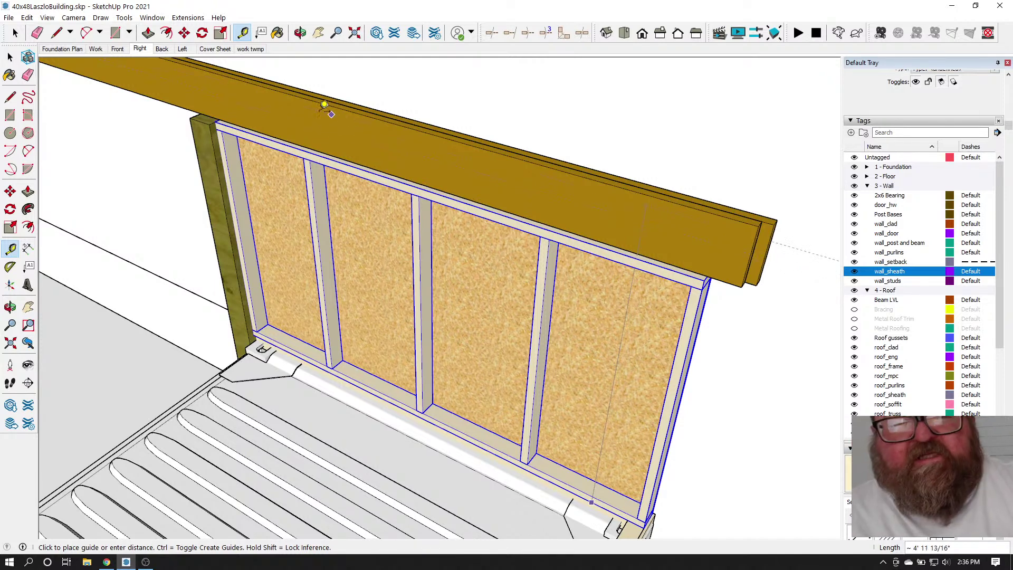
Examine the outer corner at the closed end of the U, check the livestream page in the browser and return to SketchUp
scroll(525, 129, "down", 10)
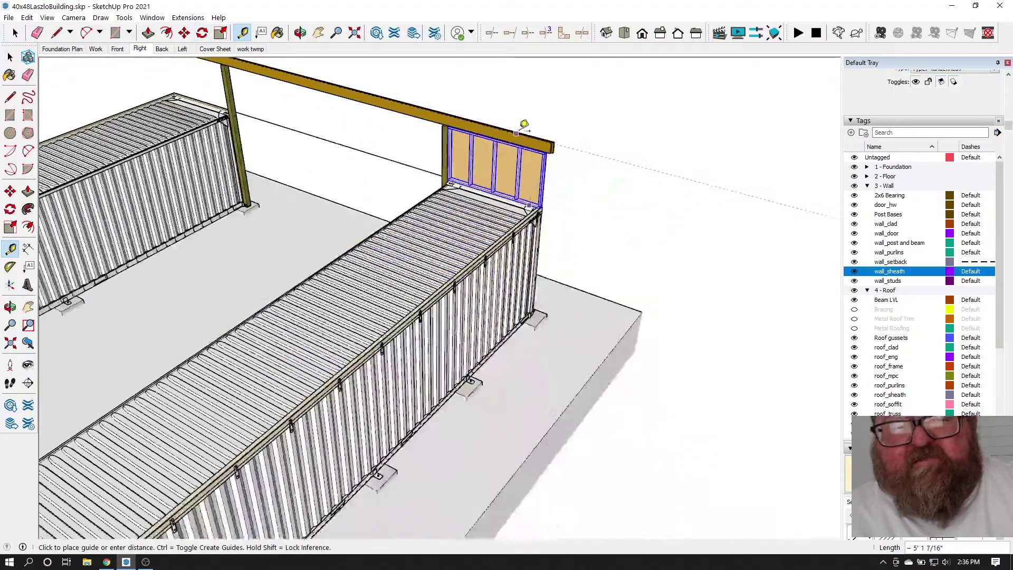
key("o")
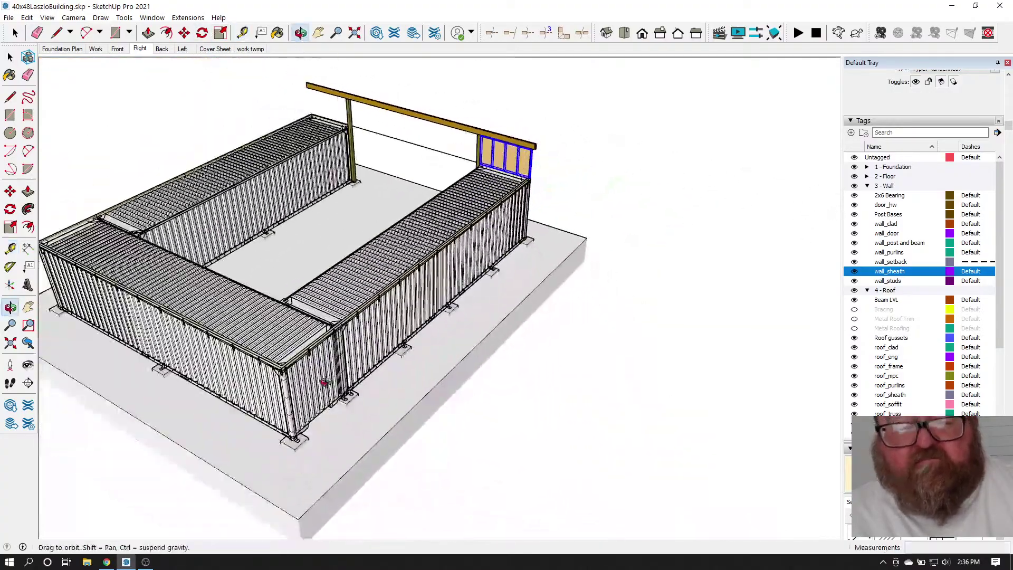
left_click_drag(288, 325, 193, 375)
scroll(192, 374, "up", 10)
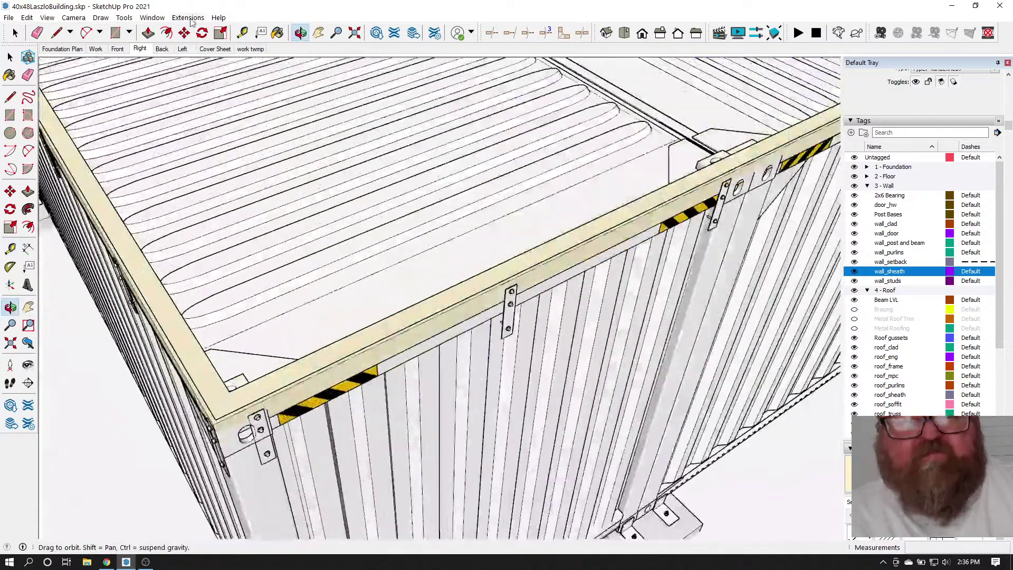
left_click(189, 18)
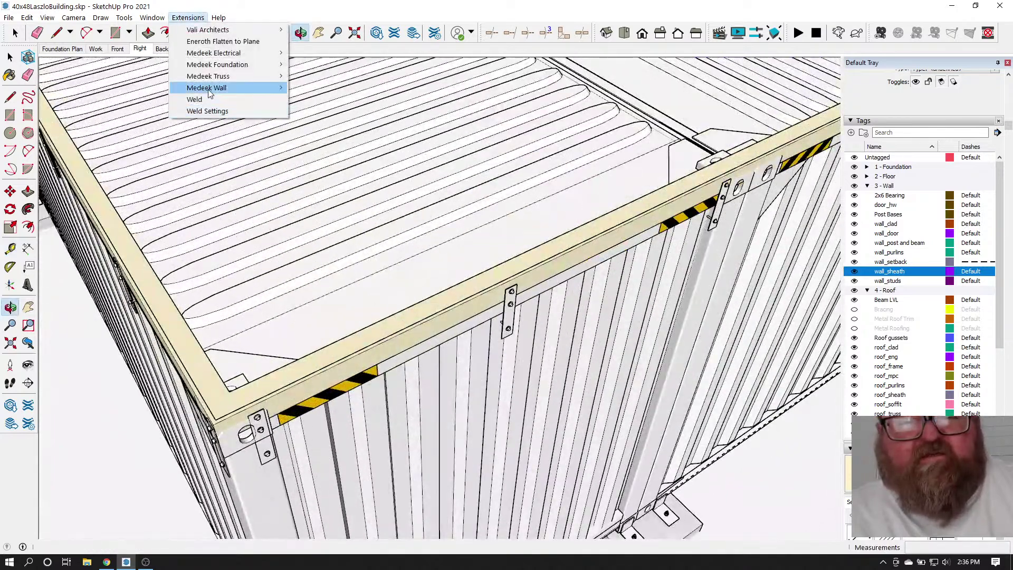
left_click(106, 562)
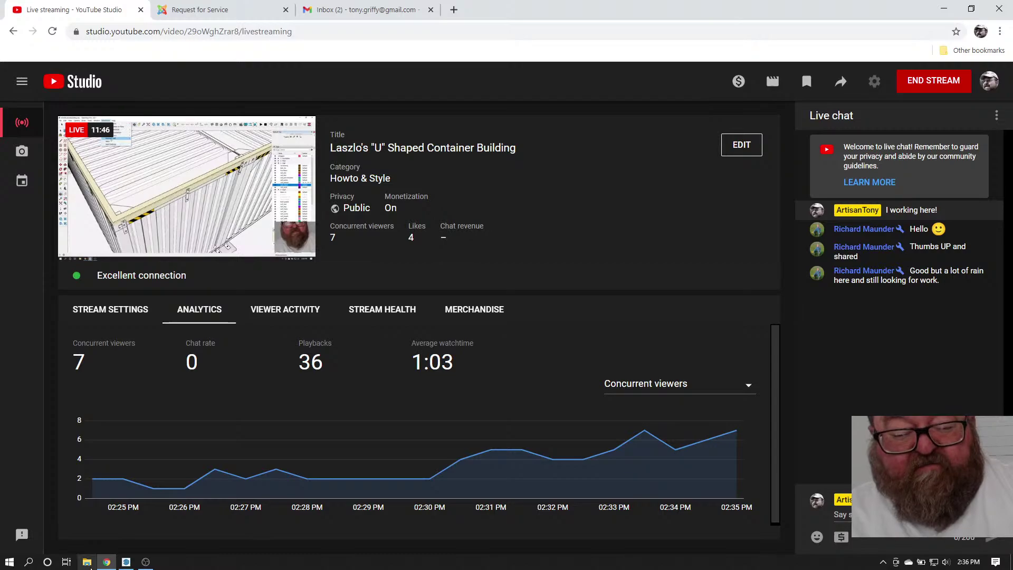
left_click(127, 562)
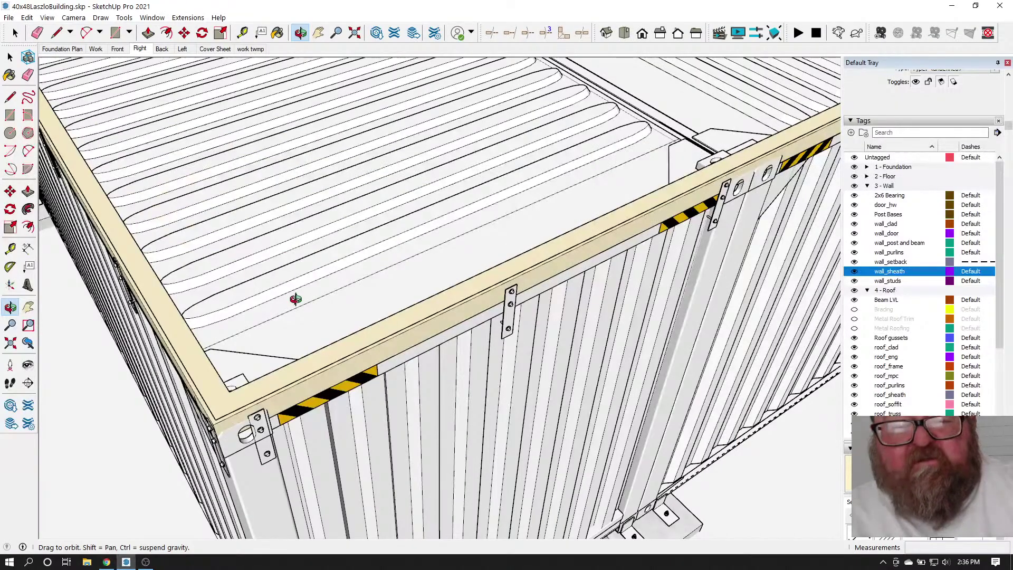
Start a new Medeek rectangular wall with a height of 61 in, 2x4 studs and a stud spacing of 24 in
left_click(189, 17)
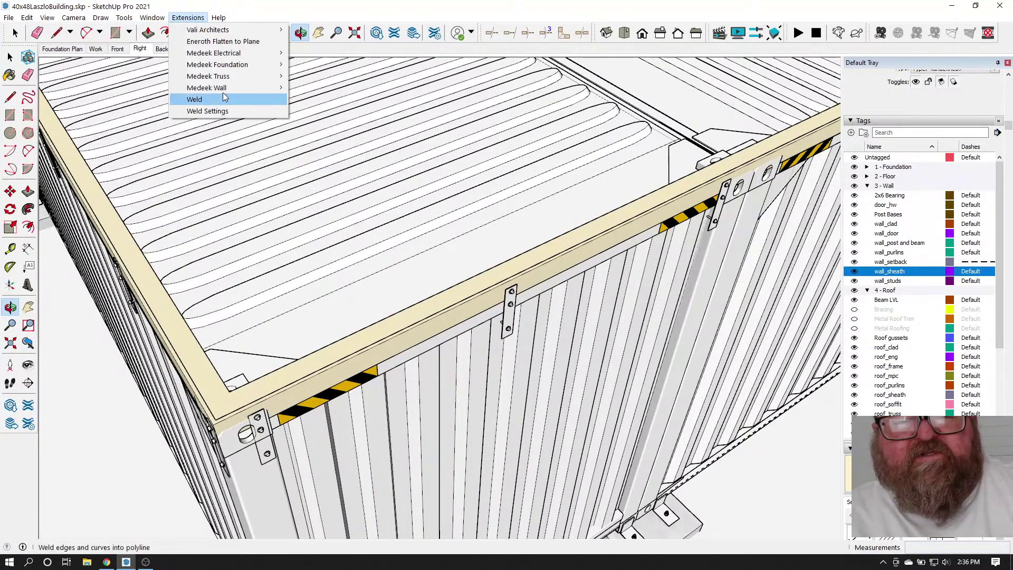
mouse_move(239, 77)
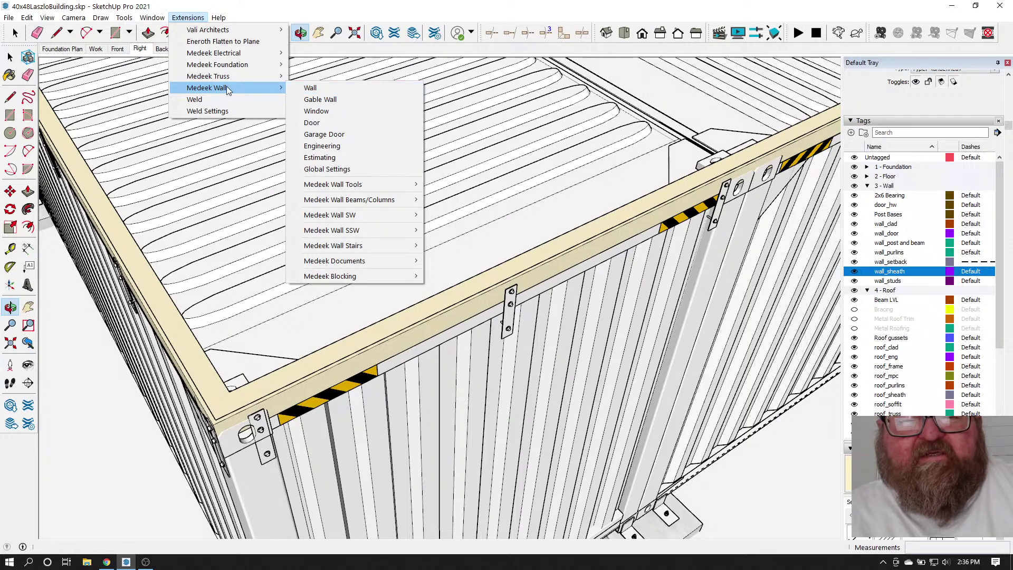
left_click(315, 88)
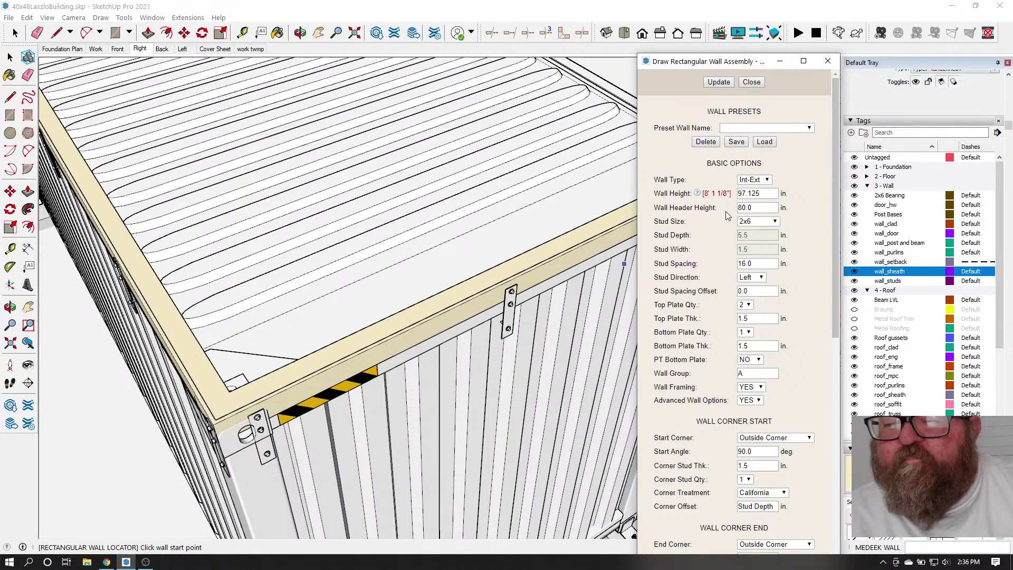
double_click(762, 206)
type("6")
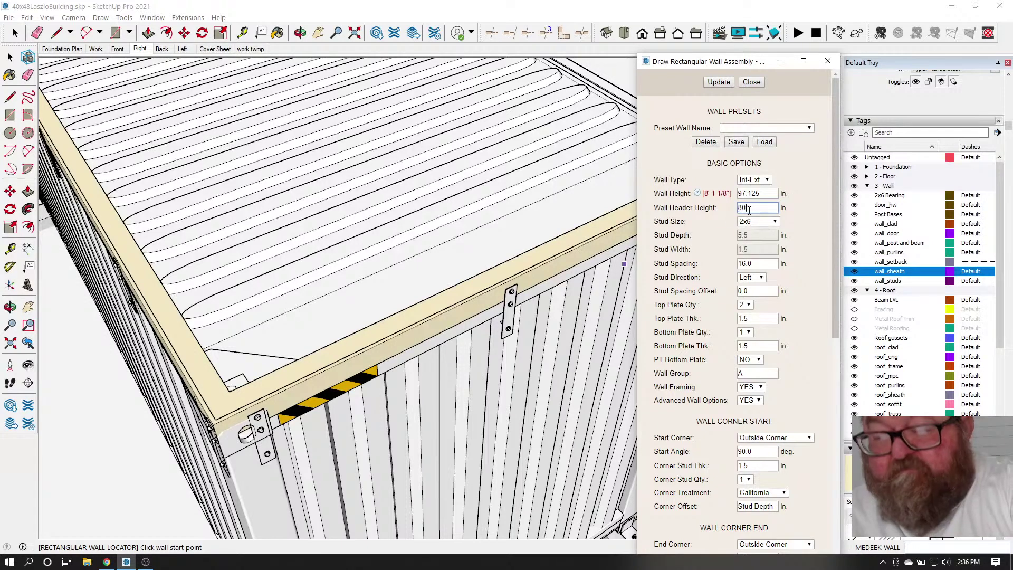
double_click(754, 193)
type("61")
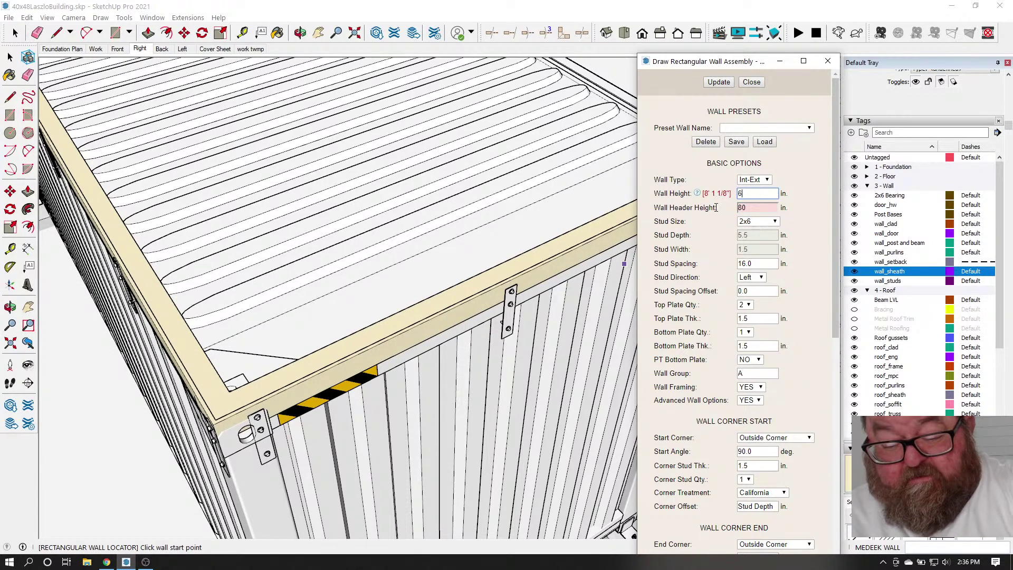
left_click(768, 222)
left_click(754, 300)
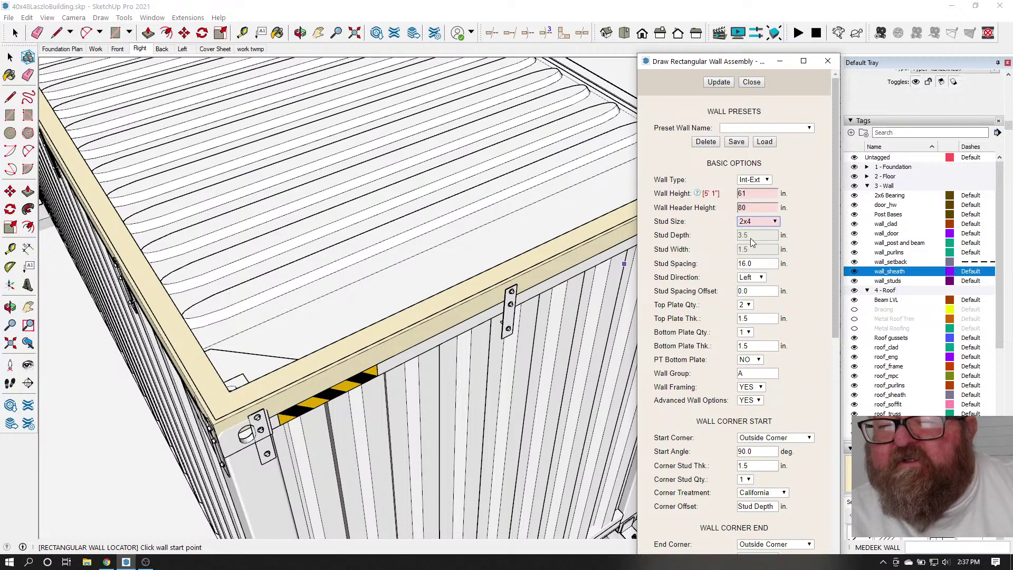
double_click(754, 264)
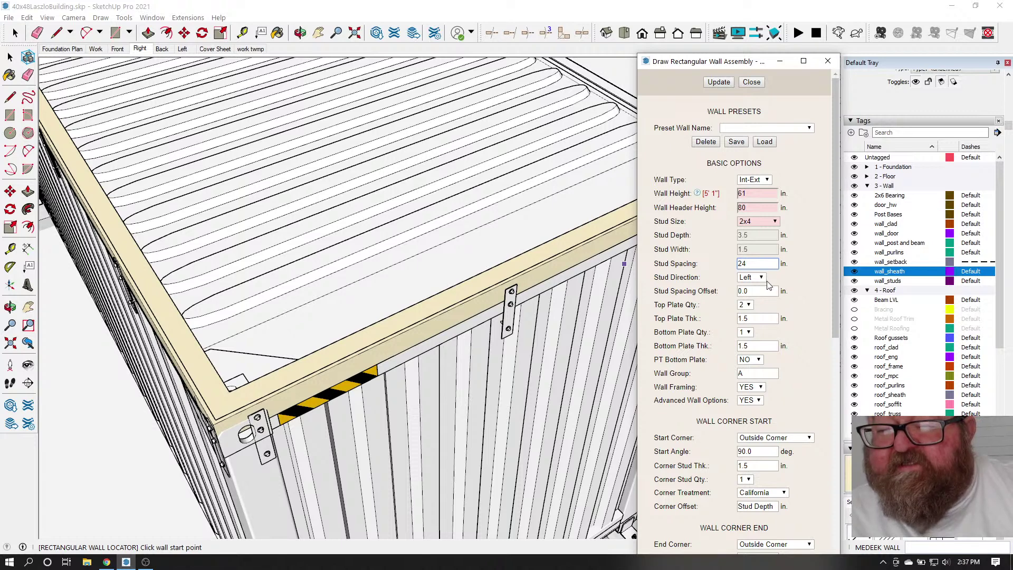
Turn off wall cladding for the new wall, keep its OSB sheathing on, and update the wall settings
scroll(709, 322, "down", 3)
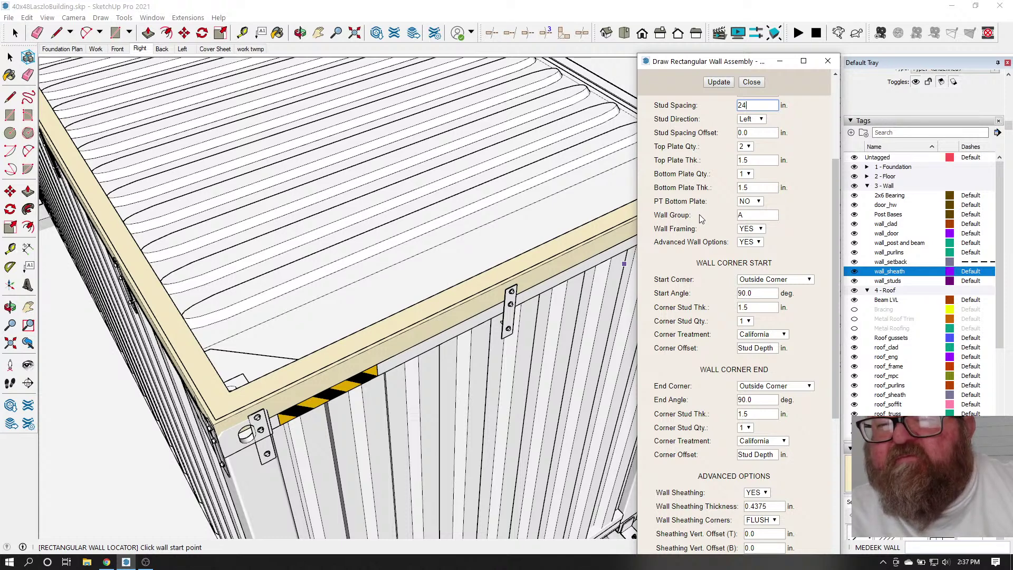
scroll(706, 262, "down", 2)
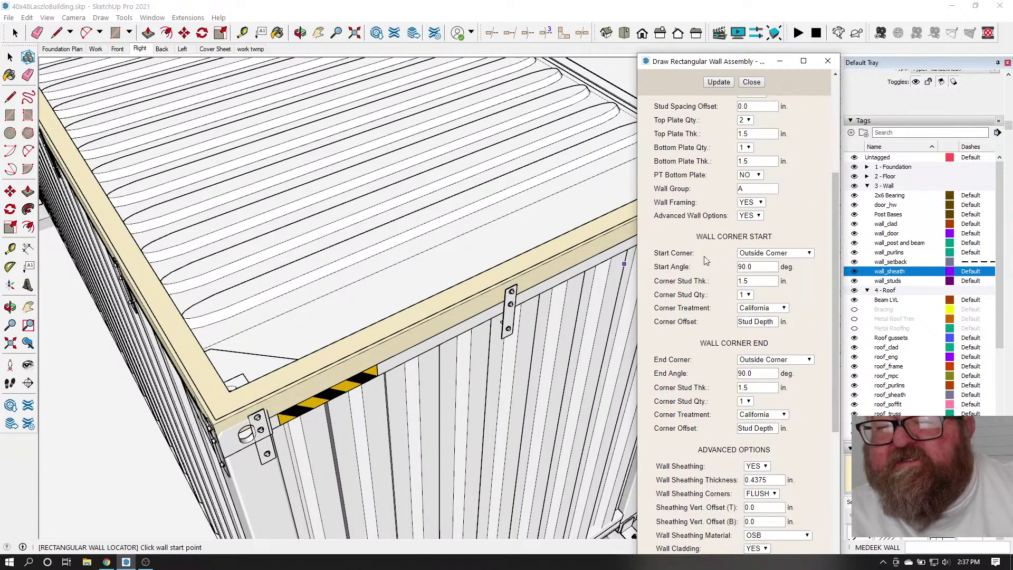
scroll(680, 262, "down", 5)
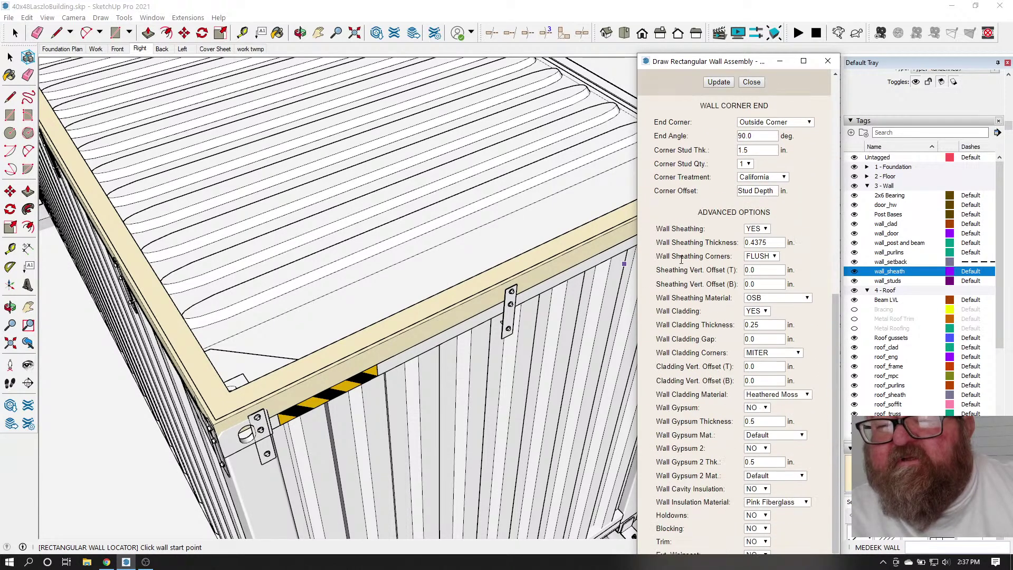
scroll(690, 255, "down", 1)
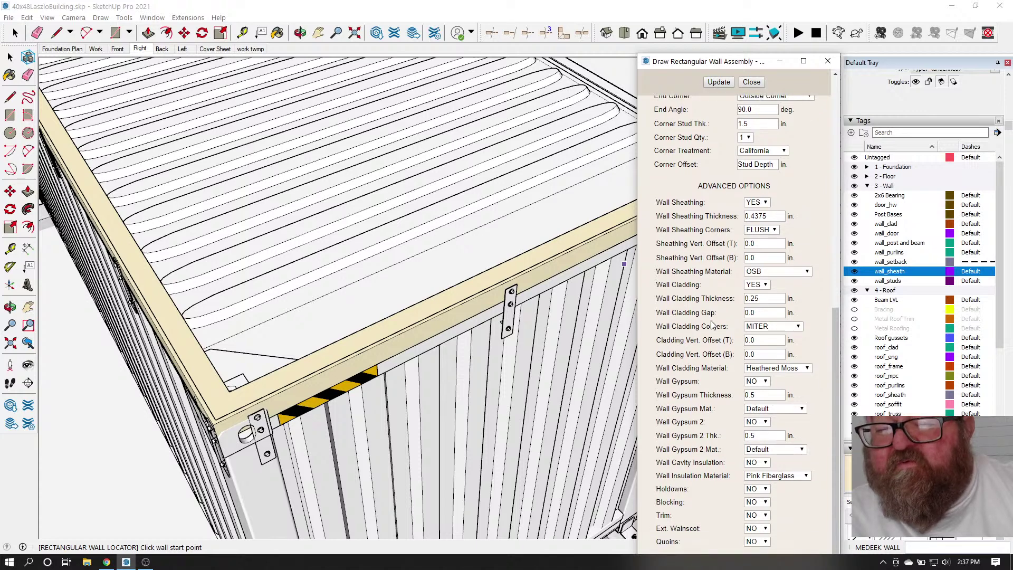
left_click(766, 285)
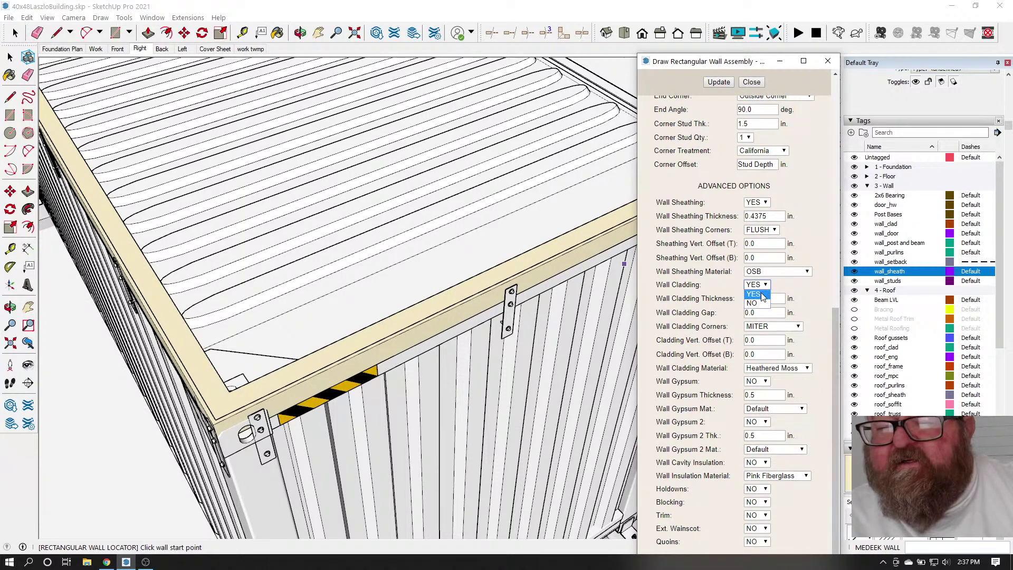
left_click(756, 304)
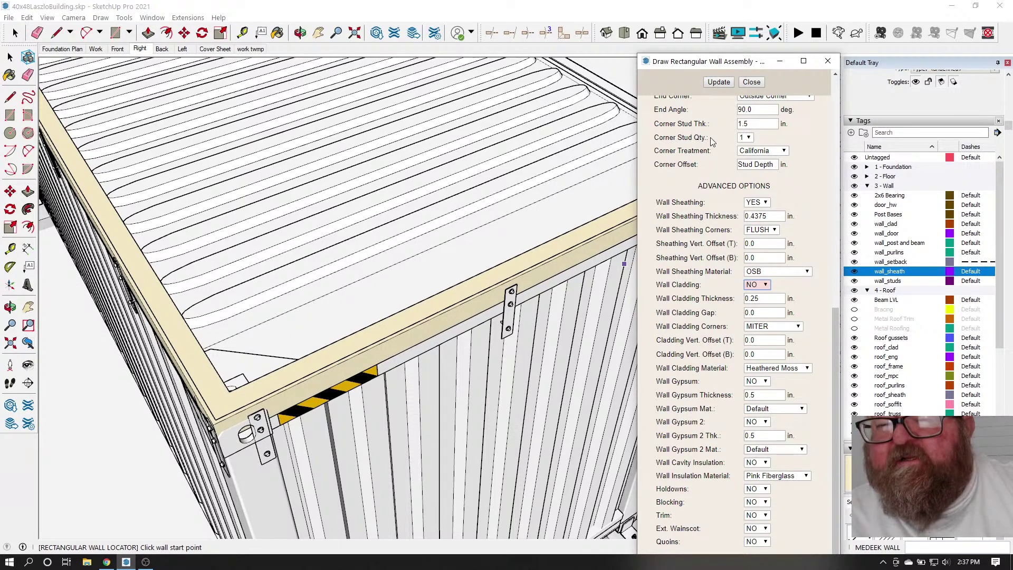
left_click(719, 83)
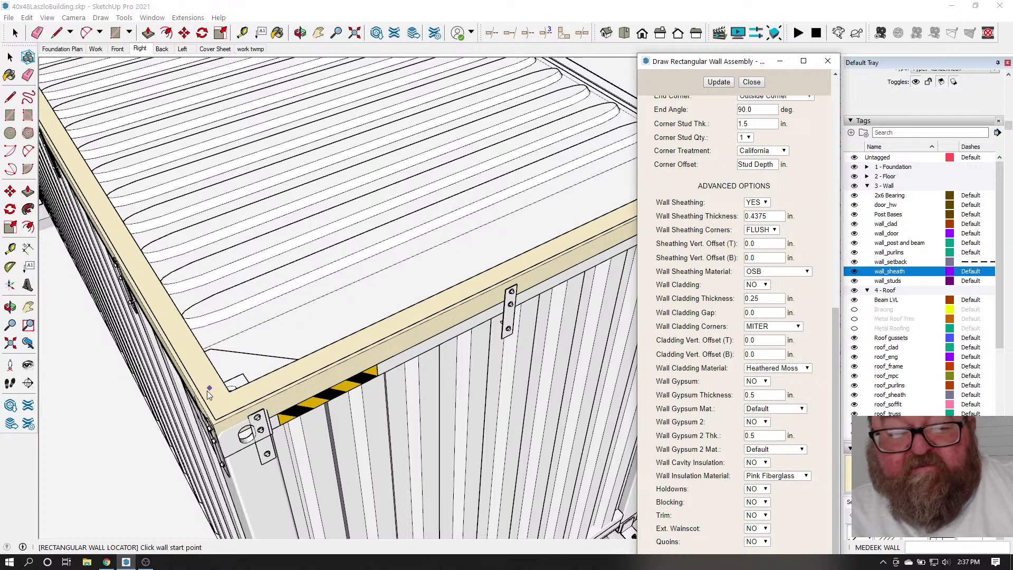
Draw the 47' 11" wall along the containers' long side, from the rear container's outer corner to the origin of the existing LVL-beam wall
scroll(210, 393, "up", 3)
left_click(221, 439)
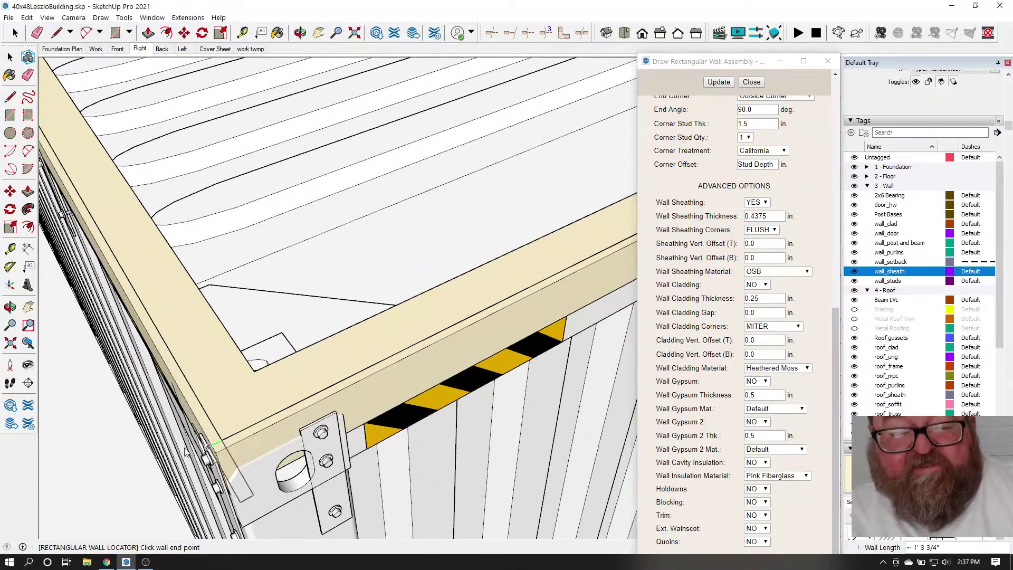
scroll(221, 440, "down", 10)
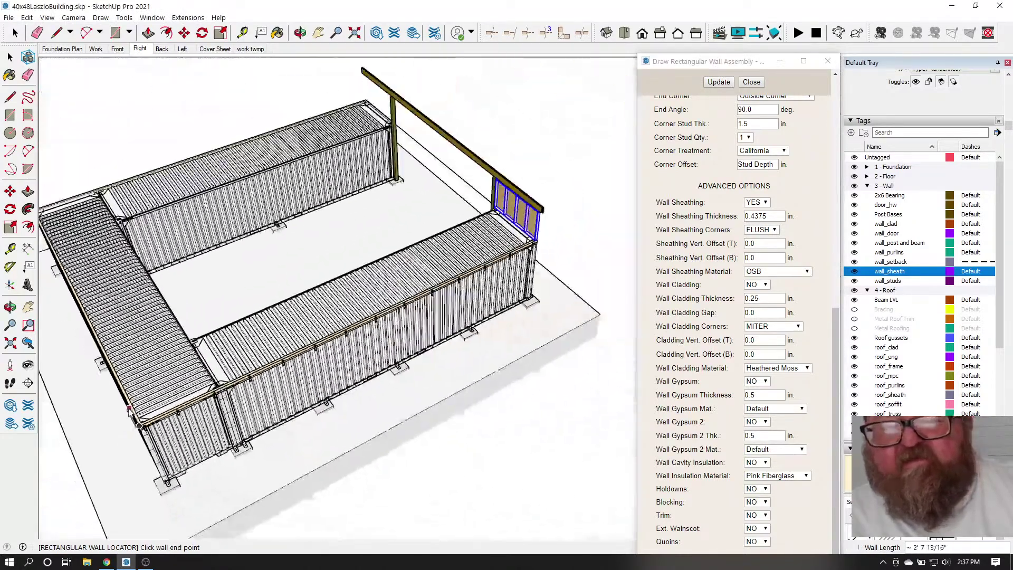
scroll(490, 299, "up", 6)
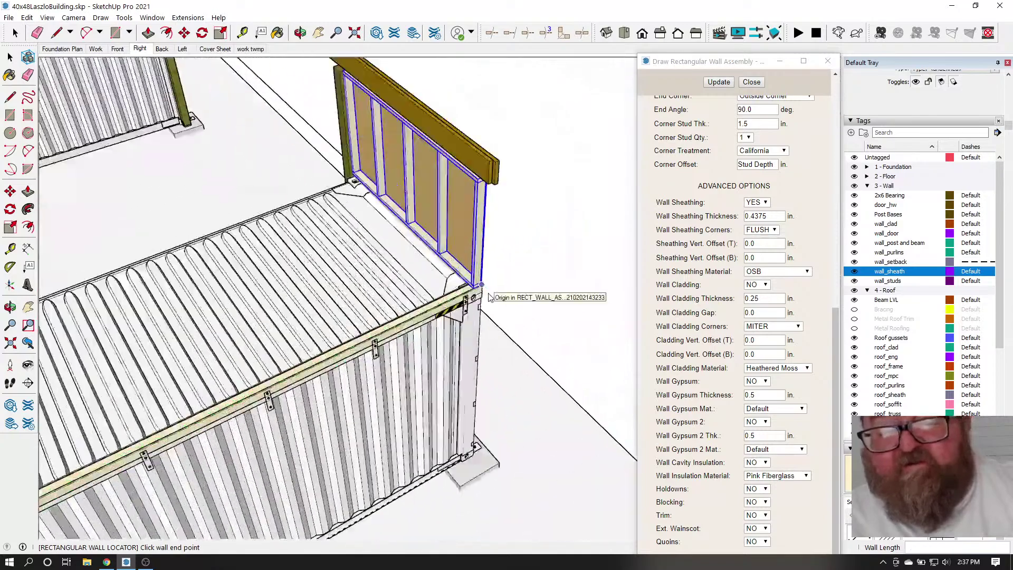
scroll(490, 298, "up", 6)
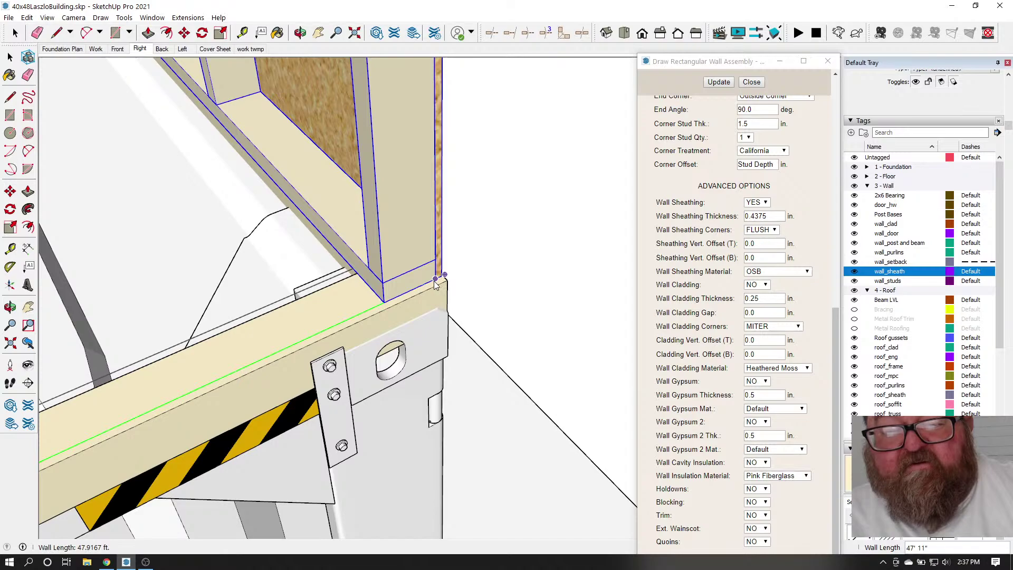
left_click(435, 284)
Inspect the corner where the two walls meet and try a 3 Stud Solid start corner treatment in the wall drawing settings
scroll(401, 264, "down", 3)
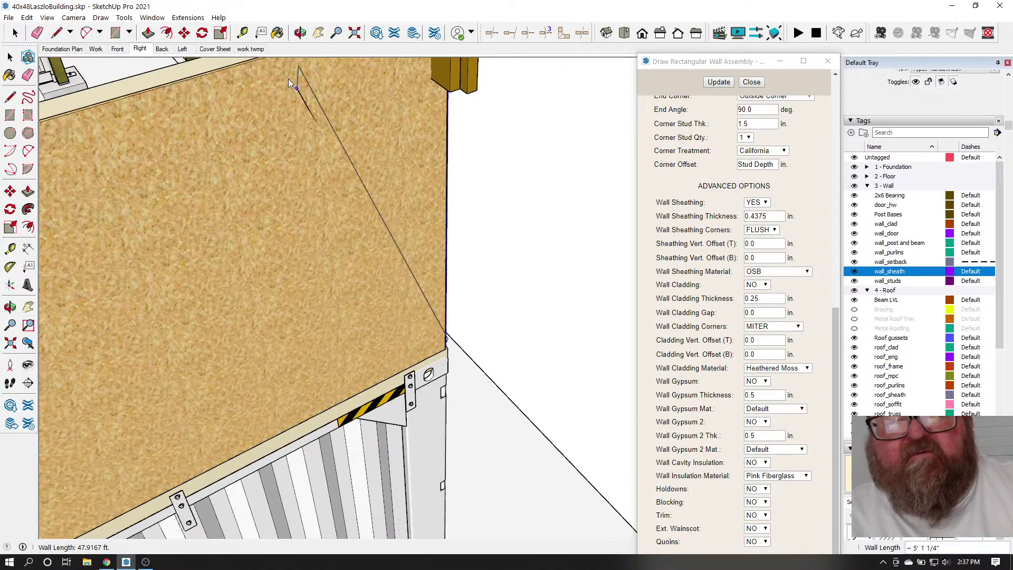
mouse_move(255, 154)
middle_mouse_down()
mouse_move(357, 228)
mouse_move(262, 254)
mouse_move(362, 251)
mouse_move(296, 267)
mouse_move(367, 267)
mouse_move(509, 228)
mouse_move(504, 145)
mouse_move(509, 232)
mouse_move(340, 243)
mouse_move(335, 255)
mouse_move(449, 228)
middle_mouse_up()
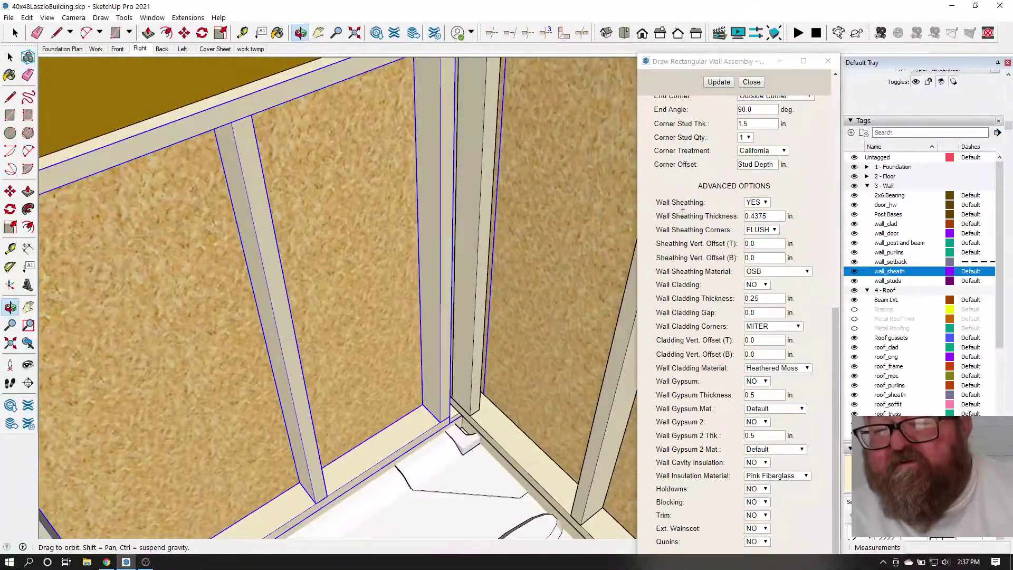
left_click_drag(316, 222, 362, 176)
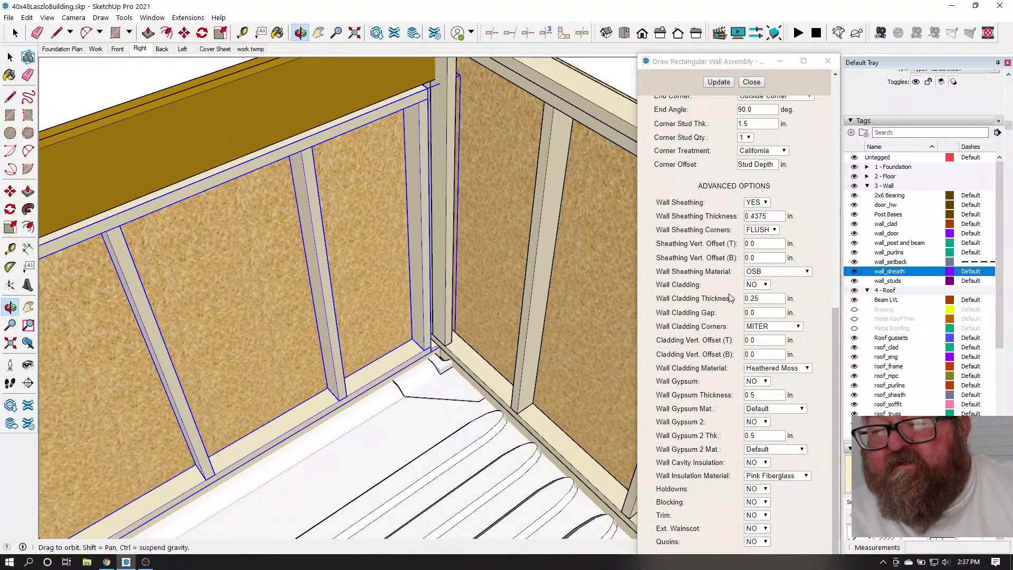
scroll(721, 226, "up", 3)
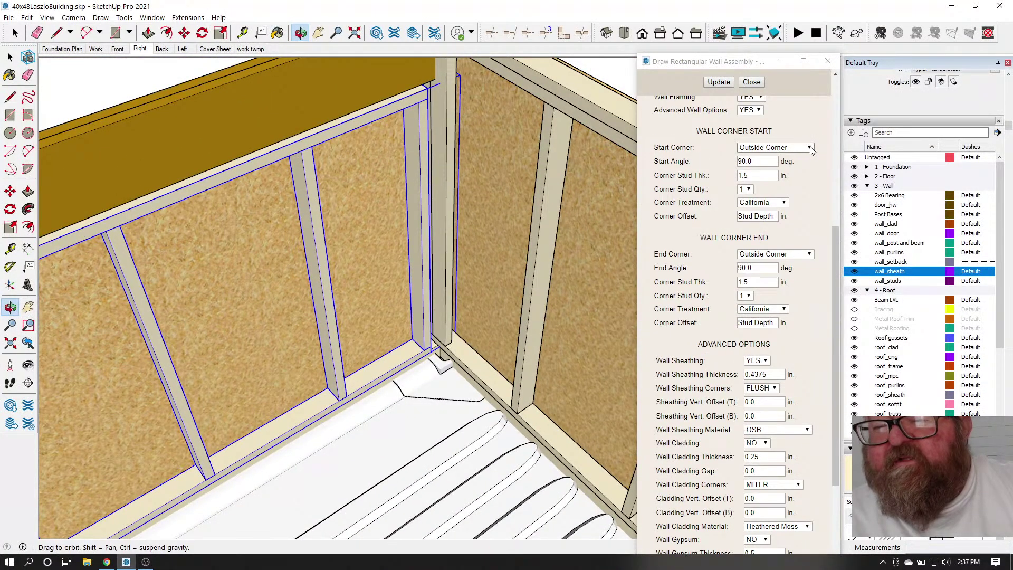
left_click(810, 149)
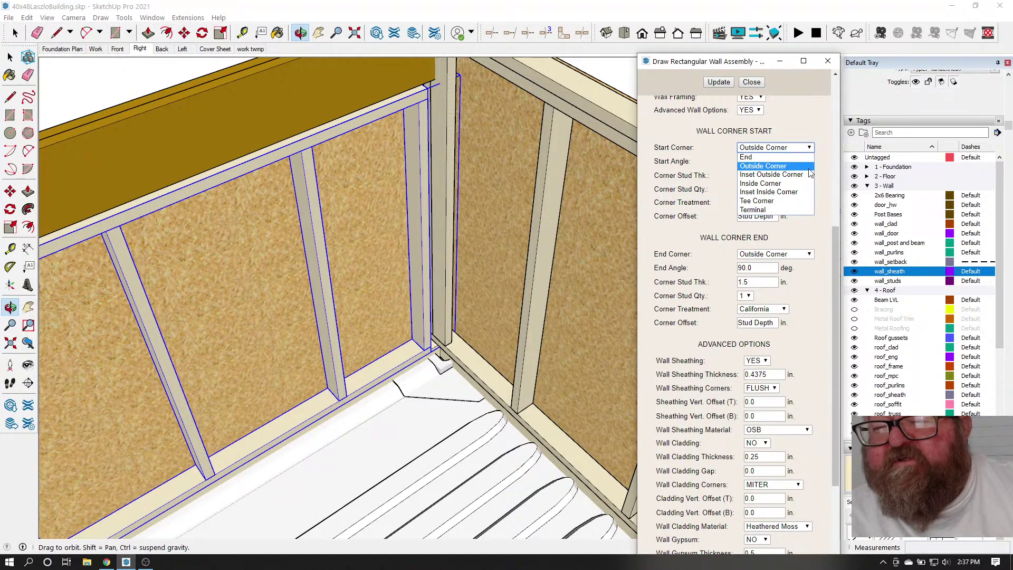
left_click(715, 154)
left_click(785, 204)
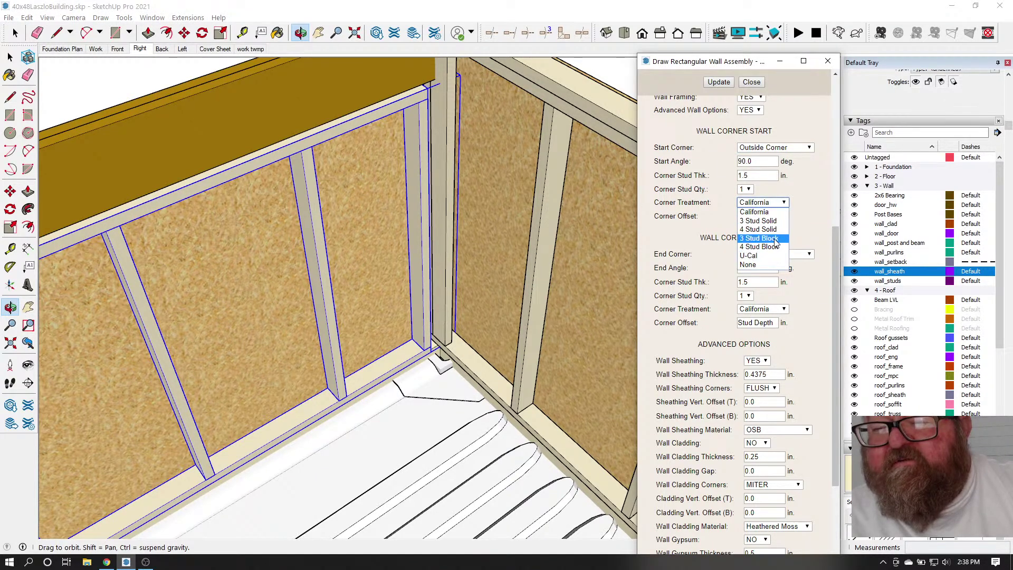
left_click(776, 221)
left_click(720, 83)
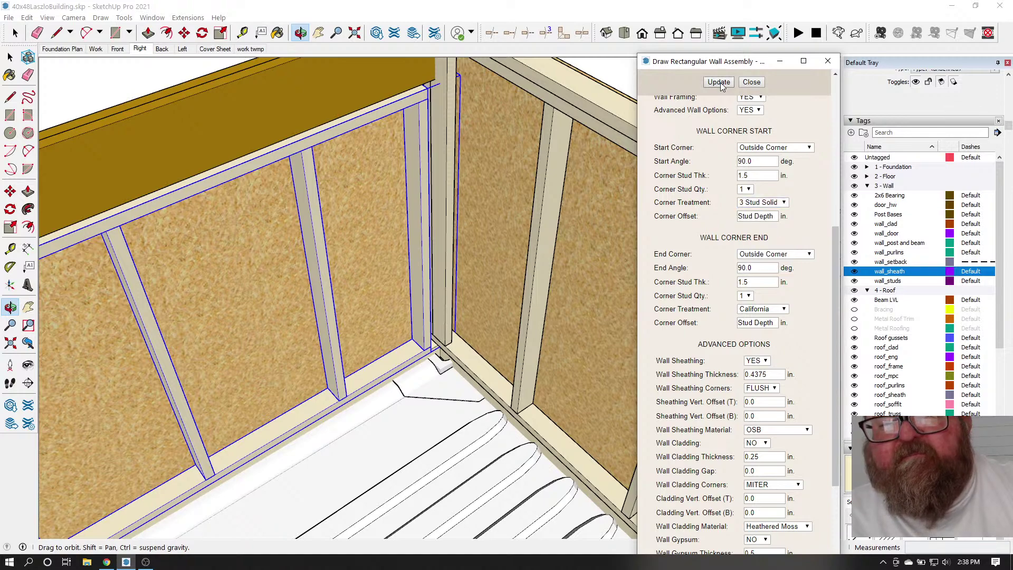
scroll(348, 250, "down", 3)
scroll(405, 163, "up", 4)
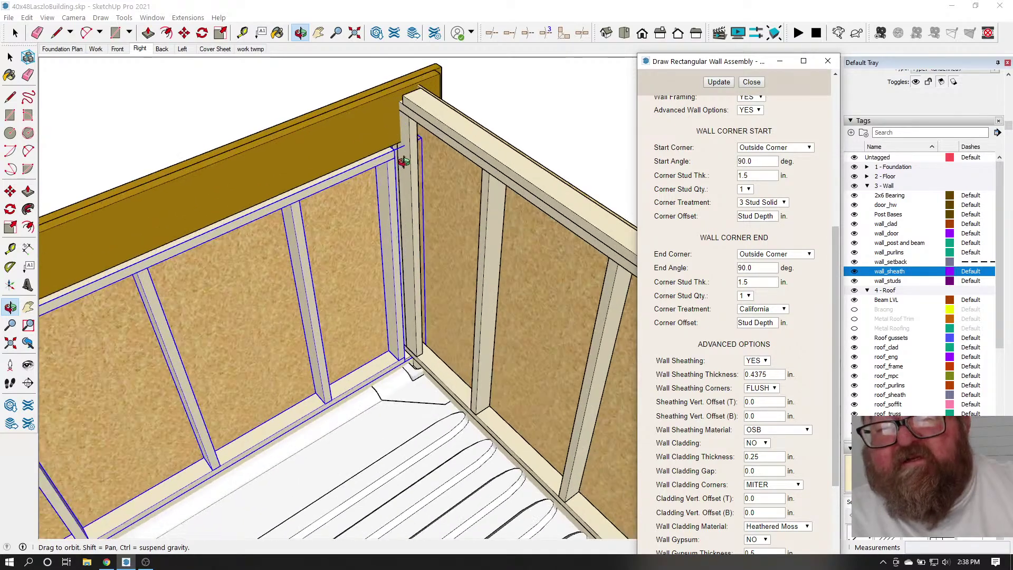
left_click_drag(412, 153, 442, 187)
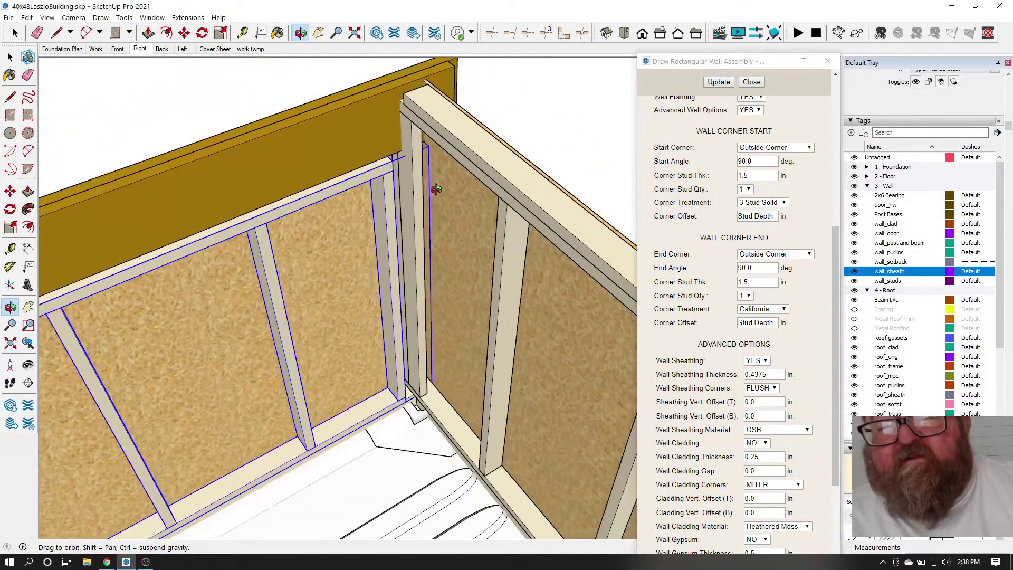
Edit the long side wall's assembly, set its start corner treatment to 3 Stud Solid and update the wall
left_click(14, 33)
left_click(467, 132)
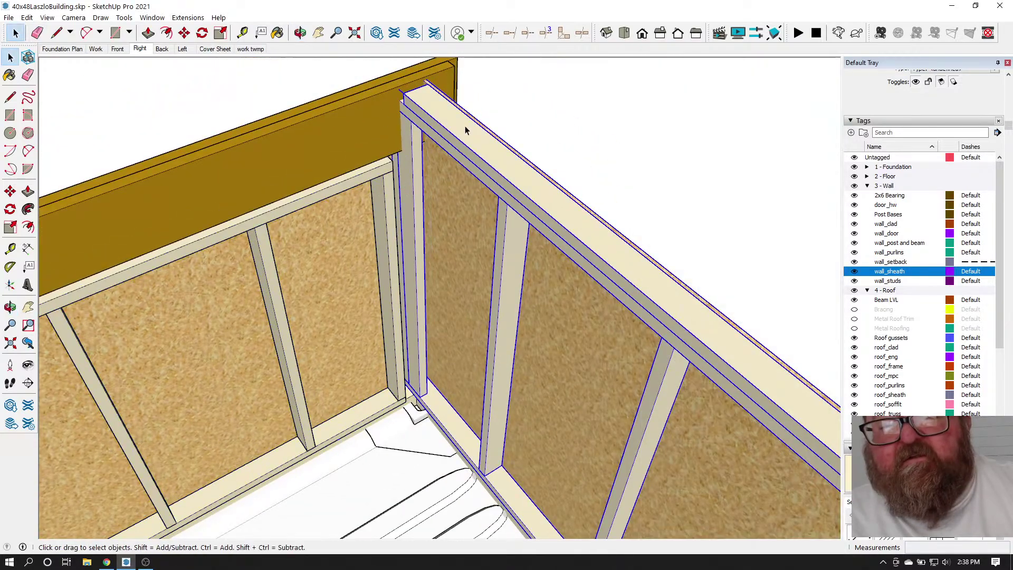
right_click(471, 143)
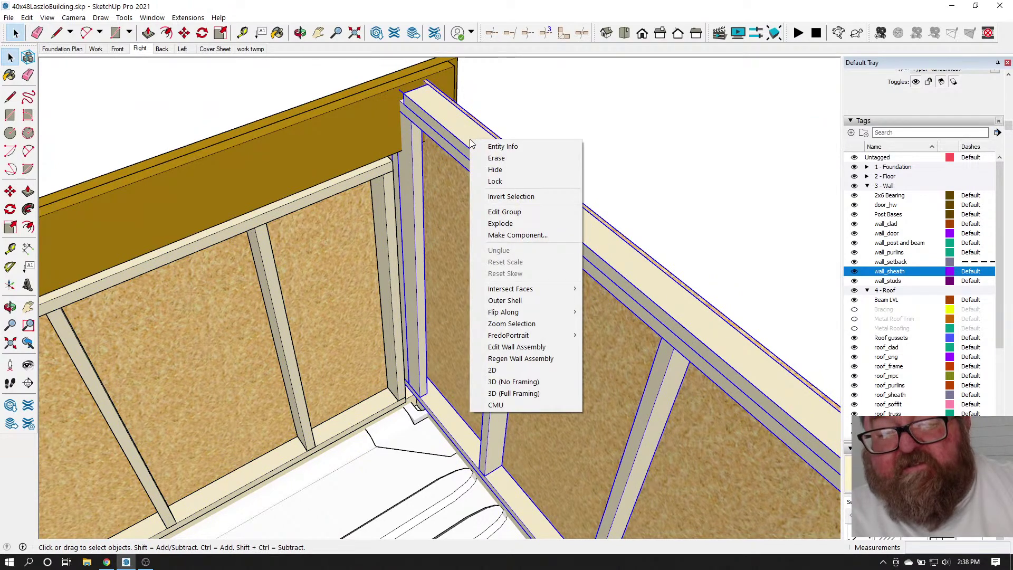
left_click(517, 346)
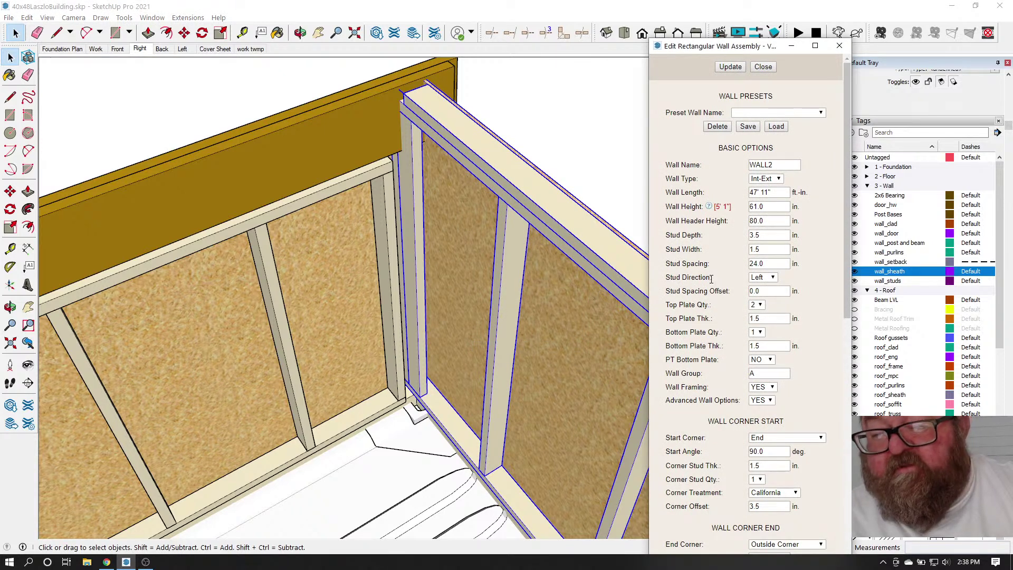
scroll(710, 280, "down", 5)
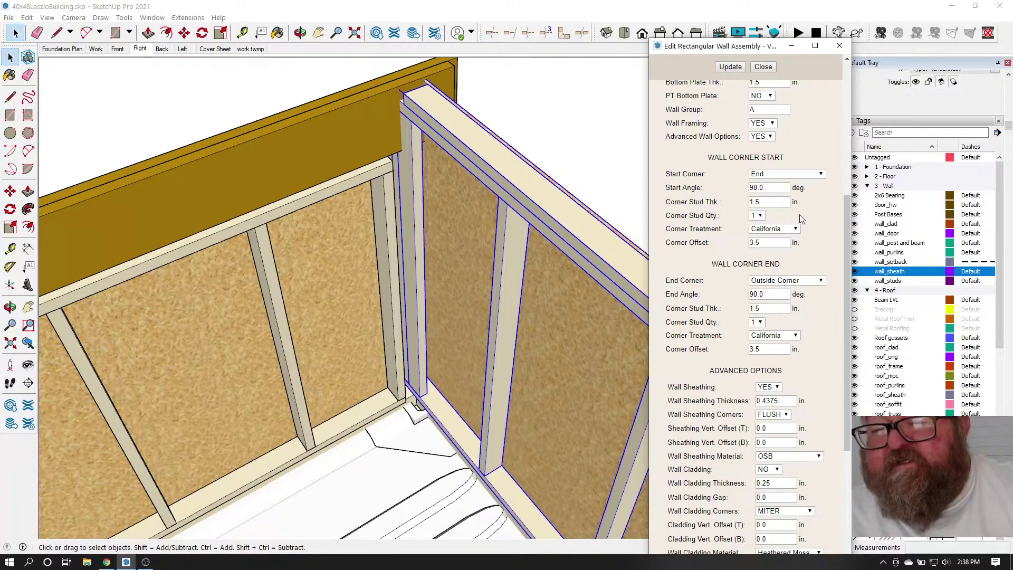
left_click(797, 230)
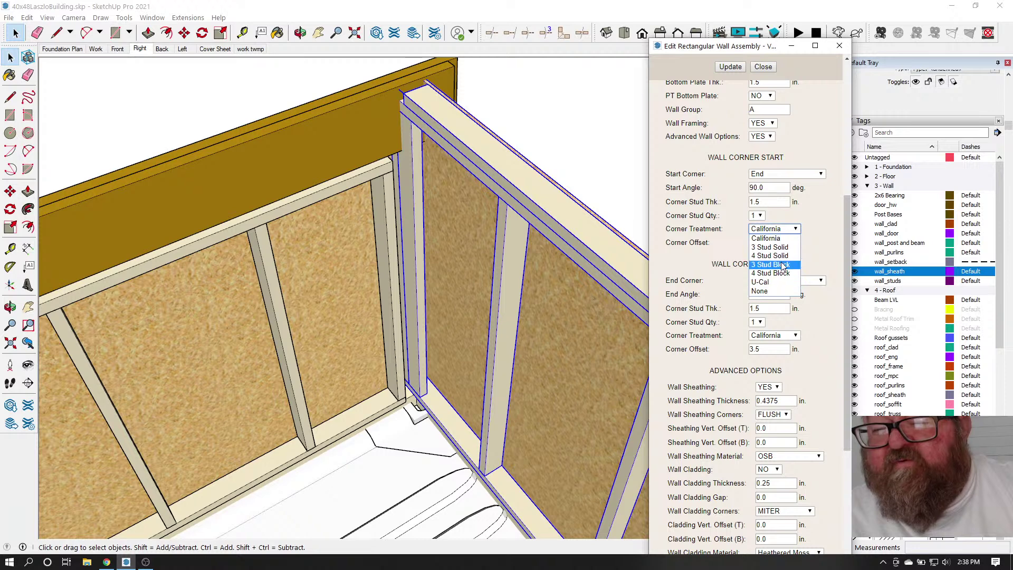
left_click(789, 247)
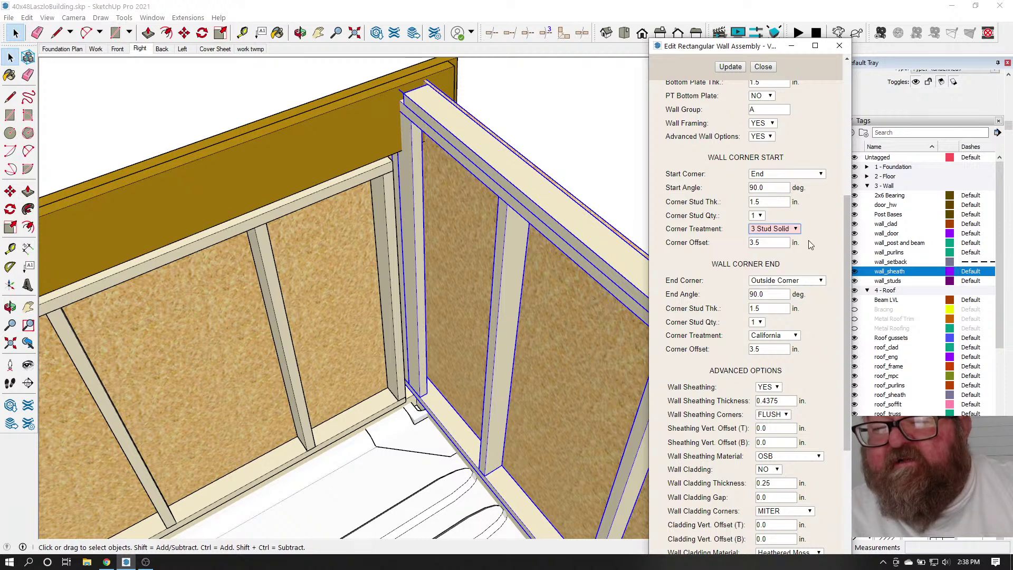
left_click(739, 68)
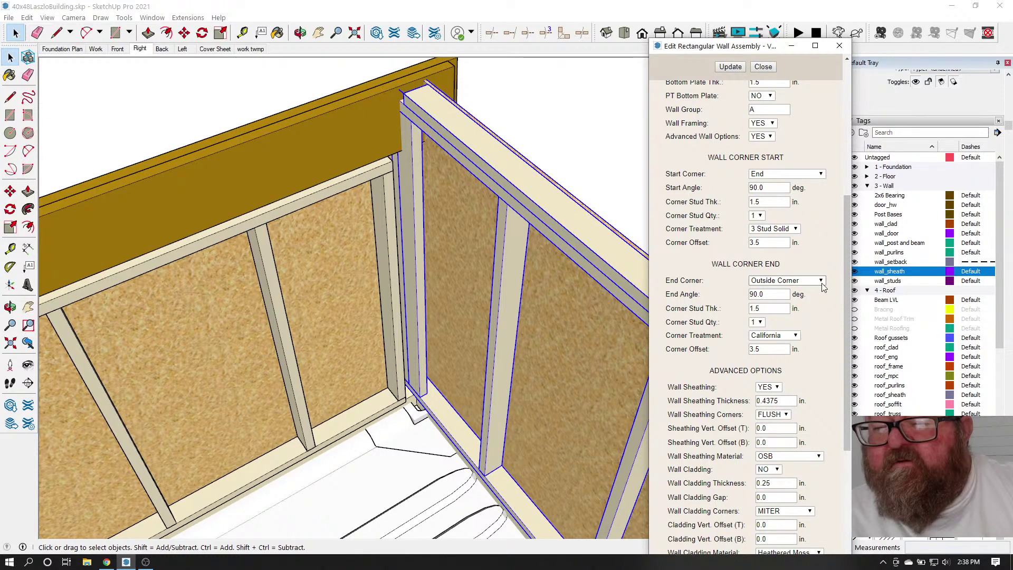
Set the long side wall's end corner treatment to 4 Stud Solid and update the wall
left_click(796, 336)
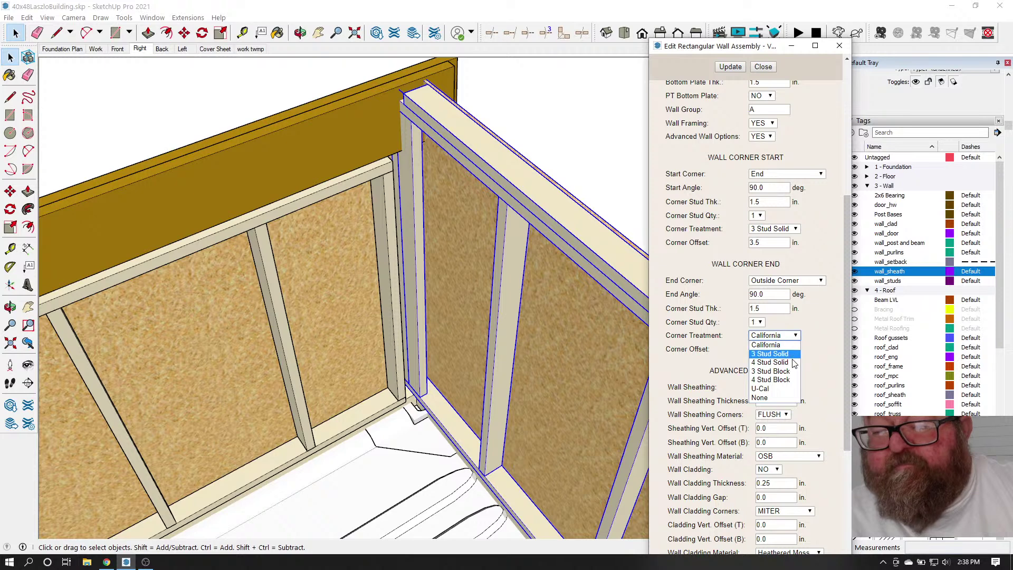
left_click(772, 362)
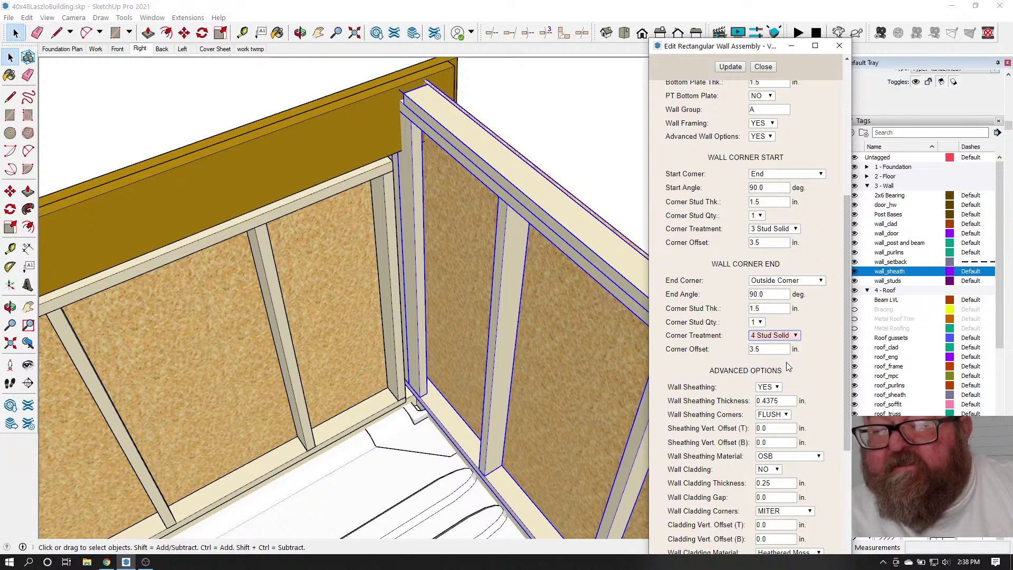
left_click(738, 64)
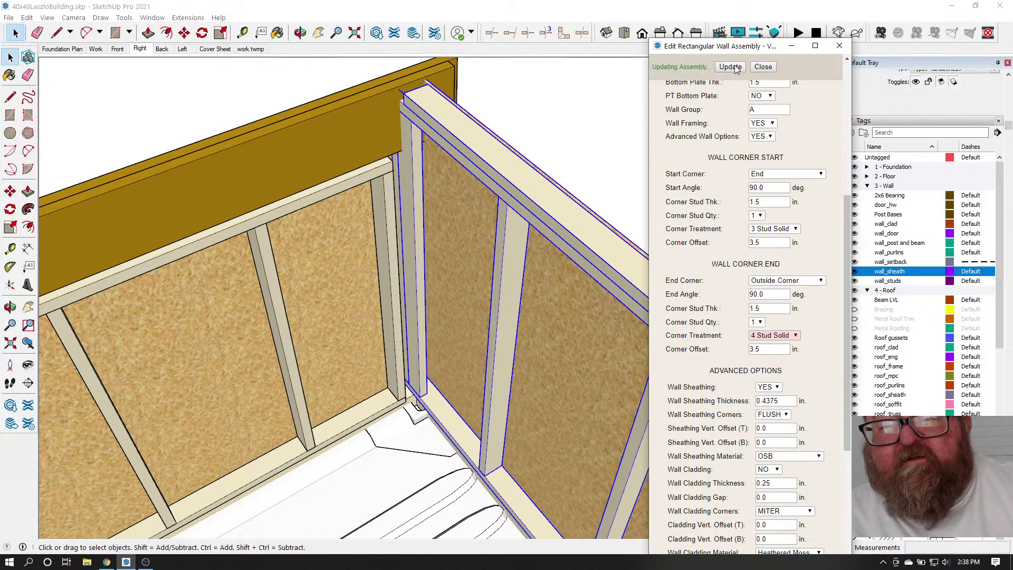
Examine the corner studs at the LVL beam and the framing at the opposite end of the long side wall
scroll(377, 183, "up", 3)
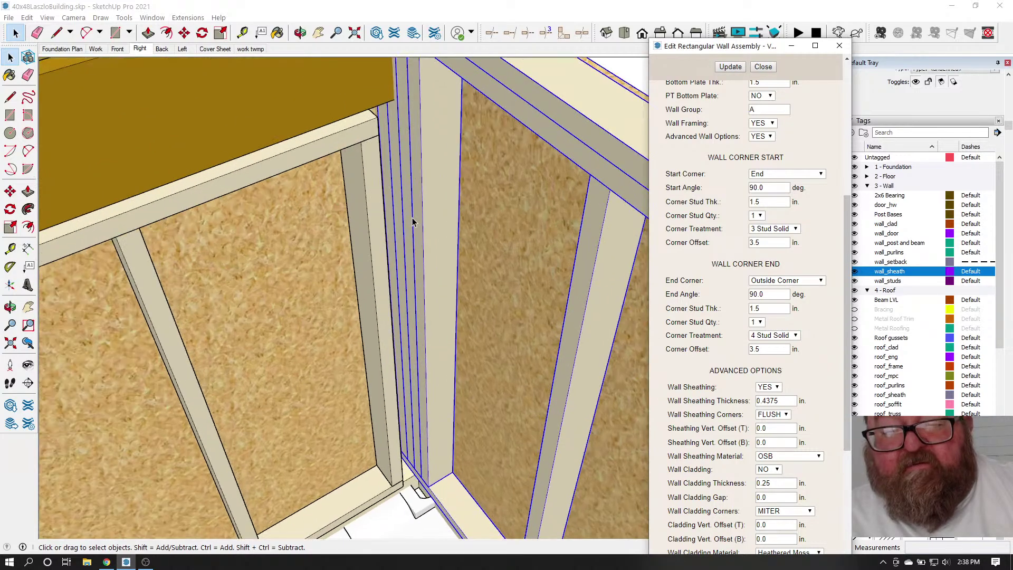
mouse_move(289, 62)
middle_mouse_down()
mouse_move(481, 192)
mouse_move(568, 210)
mouse_move(584, 245)
mouse_move(413, 188)
mouse_move(436, 244)
mouse_move(289, 233)
mouse_move(255, 241)
mouse_move(413, 349)
mouse_move(496, 303)
mouse_move(449, 266)
mouse_move(448, 288)
mouse_move(236, 302)
middle_mouse_up()
mouse_move(440, 391)
middle_mouse_down()
mouse_move(402, 403)
mouse_move(280, 391)
mouse_move(519, 353)
middle_mouse_up()
mouse_move(303, 278)
middle_mouse_down()
mouse_move(549, 232)
mouse_move(300, 214)
mouse_move(448, 181)
mouse_move(365, 235)
mouse_move(314, 227)
middle_mouse_up()
middle_click_drag(236, 232, 443, 272)
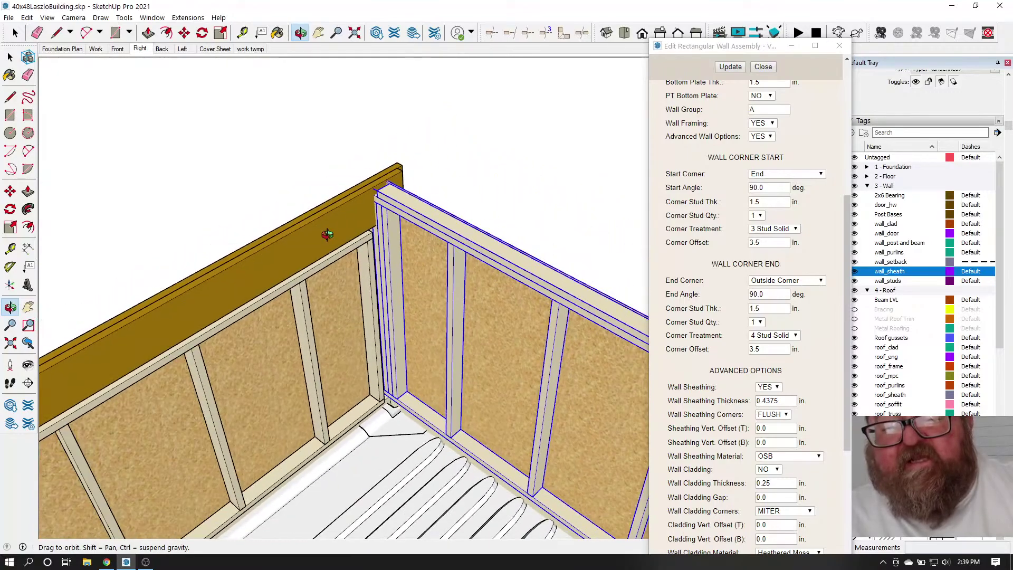
middle_click_drag(305, 226, 310, 228)
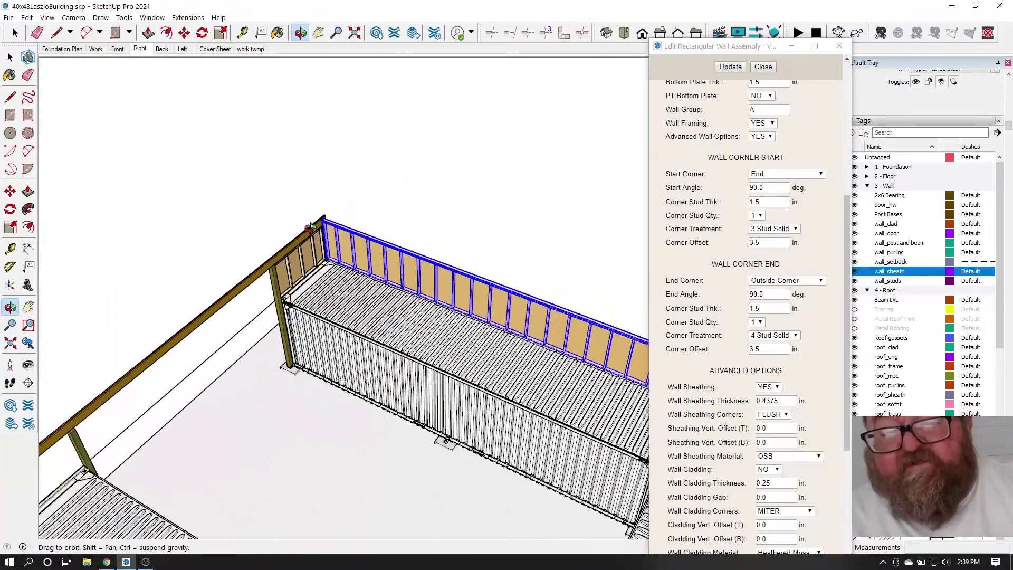
scroll(582, 409, "up", 10)
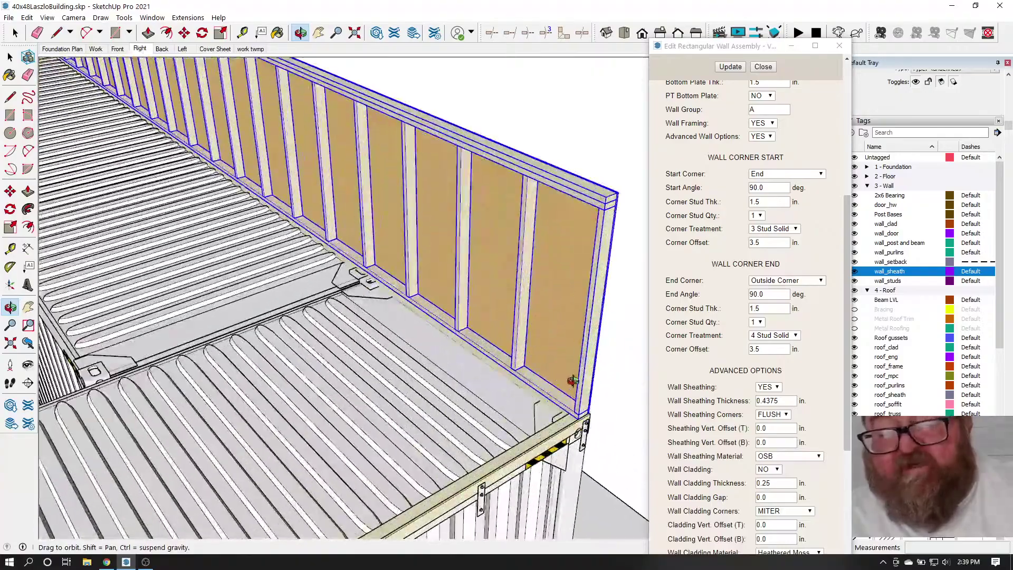
middle_click_drag(573, 381, 439, 434)
scroll(541, 466, "down", 6)
middle_click_drag(548, 464, 442, 278)
middle_click_drag(477, 248, 385, 317)
Measure the distance from the top outer corner of the wall's OSB sheathing to the LVL beam's upper edge
scroll(464, 269, "up", 7)
scroll(520, 325, "up", 5)
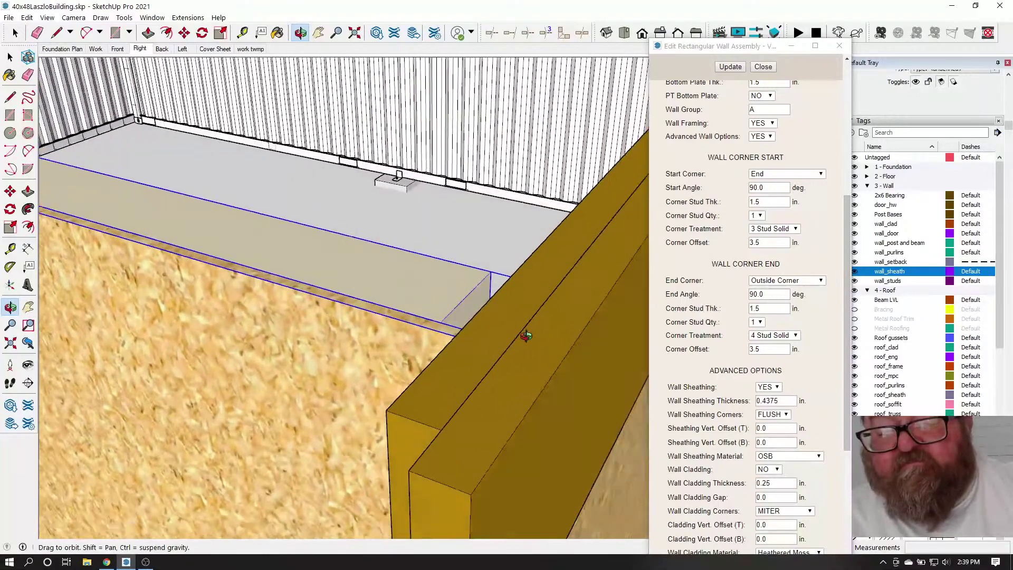
middle_click_drag(295, 343, 572, 293)
middle_click_drag(404, 329, 507, 300)
middle_click_drag(408, 364, 403, 348)
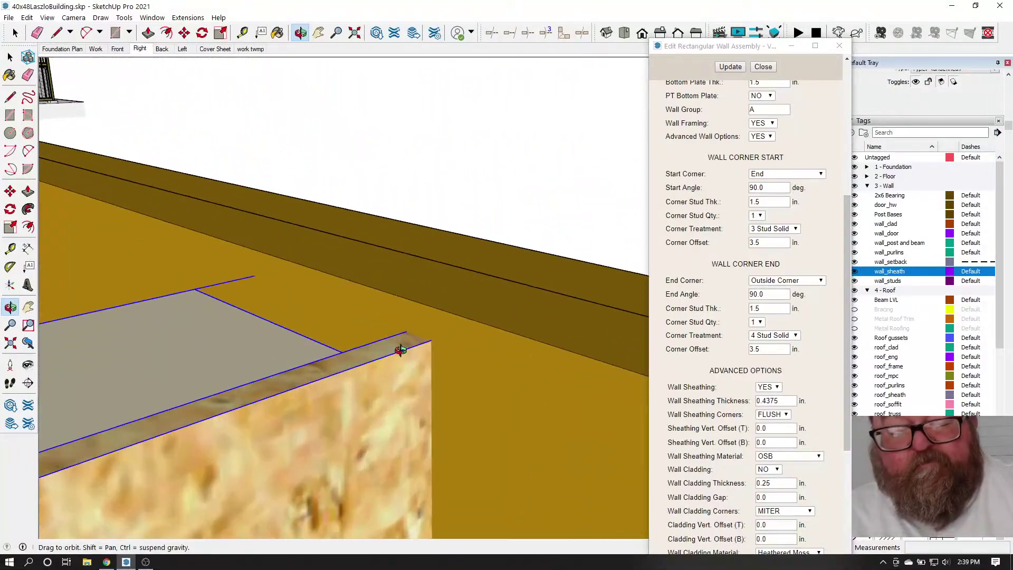
left_click(242, 32)
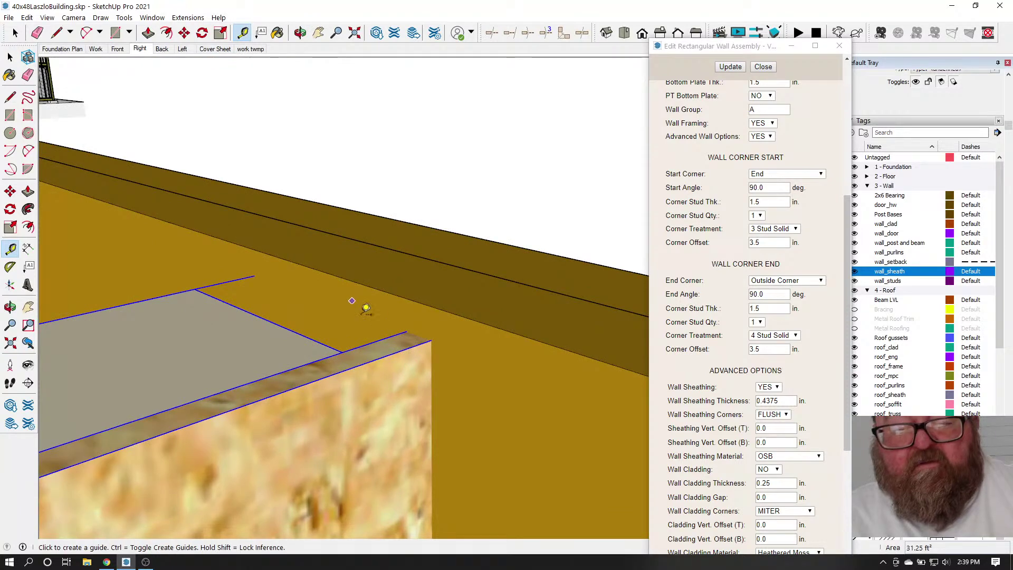
left_click(420, 343)
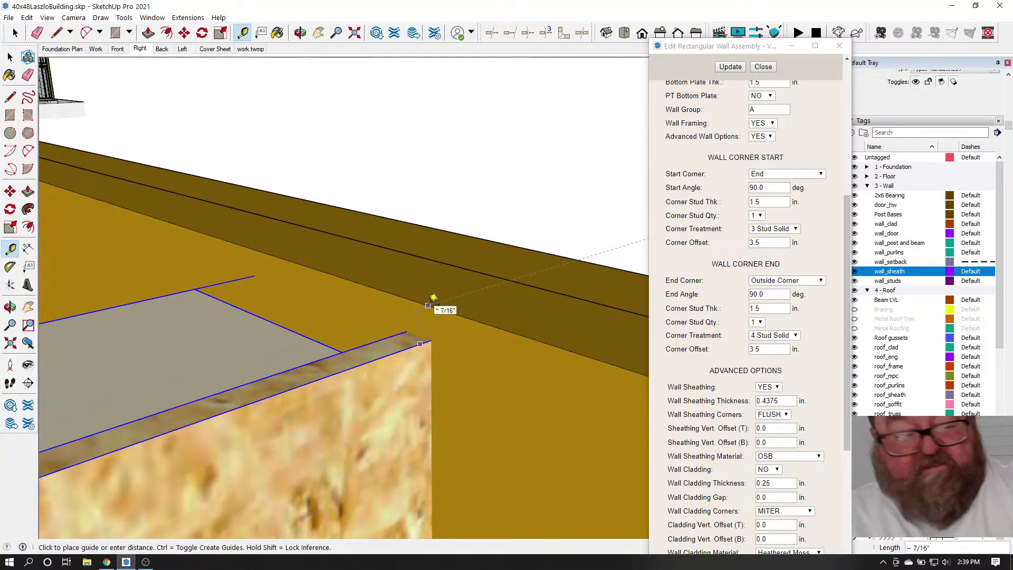
key("Escape")
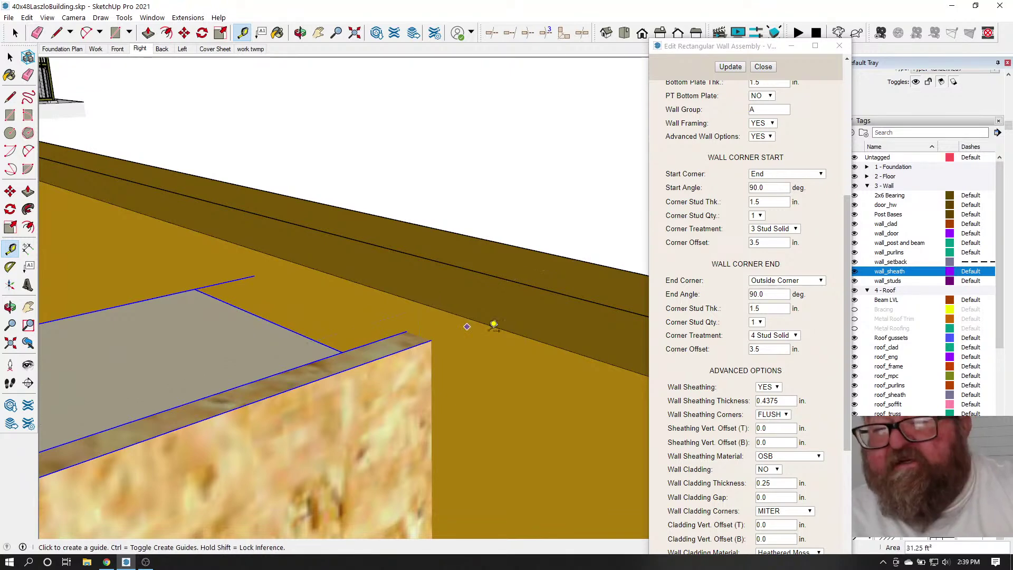
Set the long side wall's length to 47' 11 7/16" and update the wall
scroll(523, 334, "up", 1)
scroll(756, 331, "up", 4)
scroll(795, 279, "up", 1)
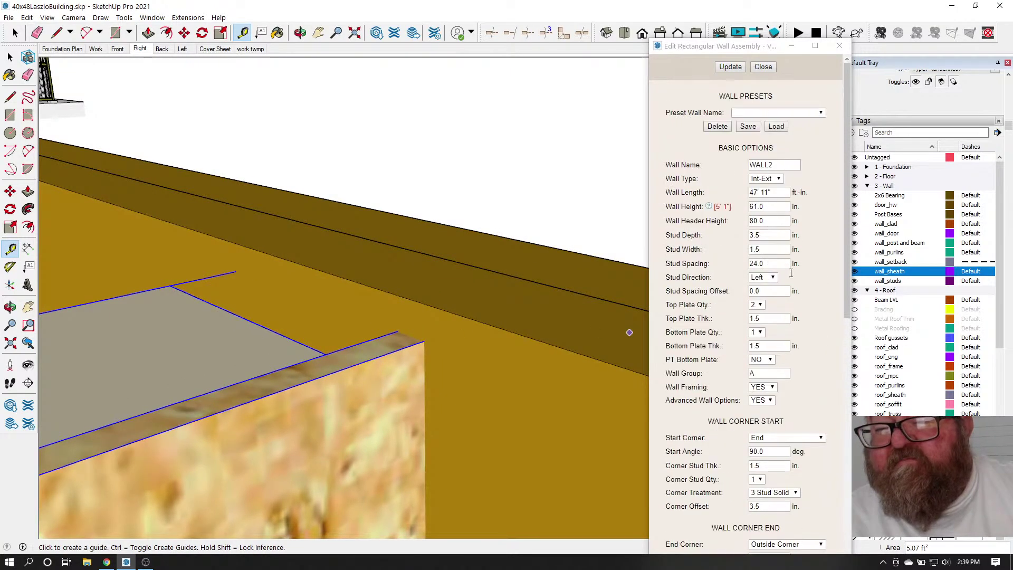
left_click(775, 194)
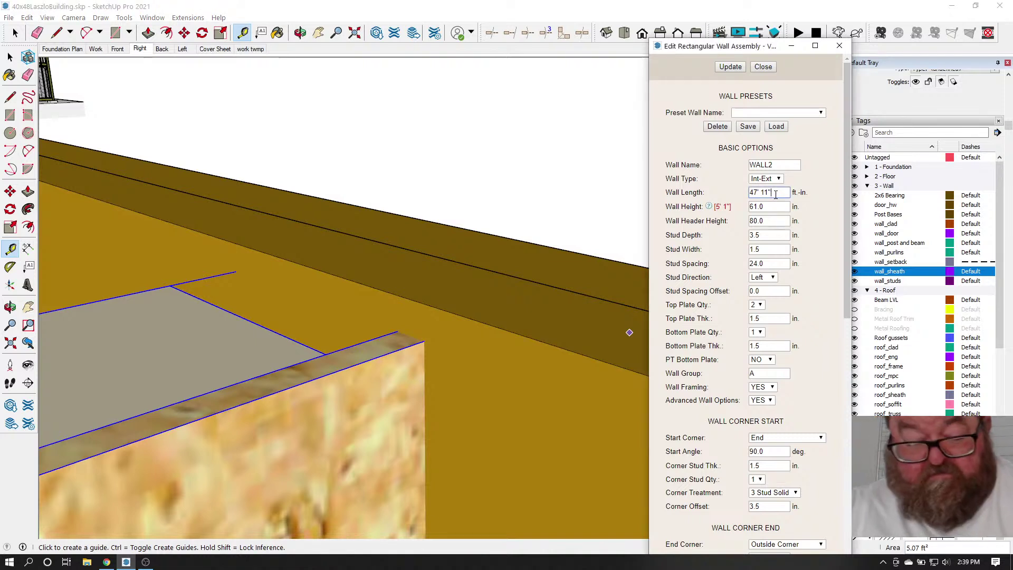
key("BackSpace")
key("BackSpace")
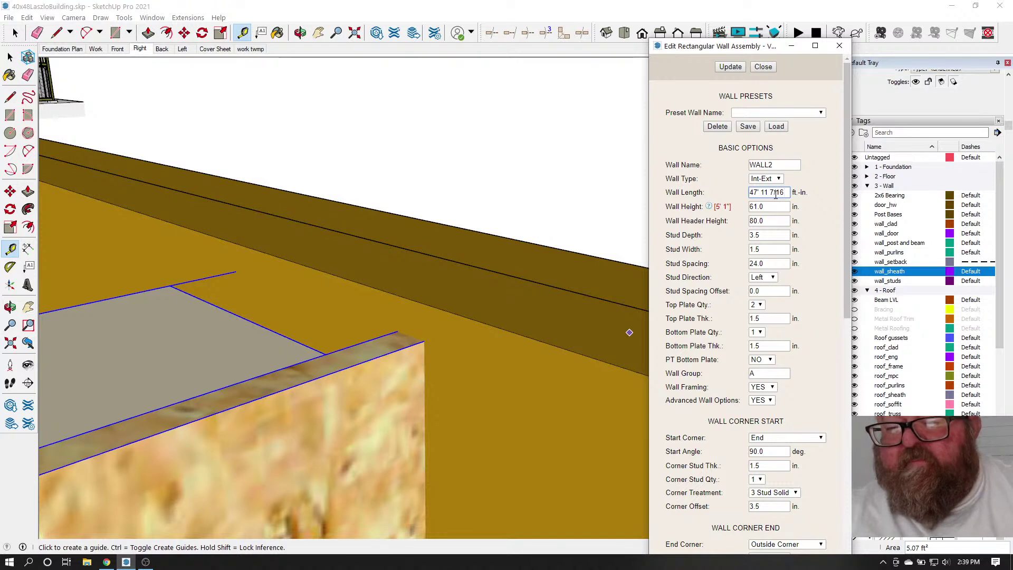
left_click(732, 67)
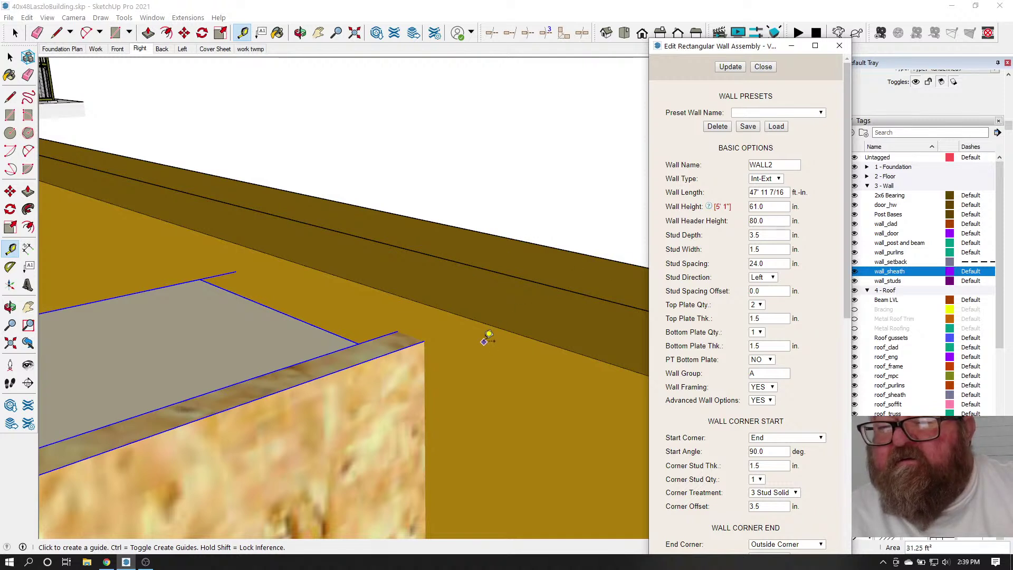
left_click(780, 193)
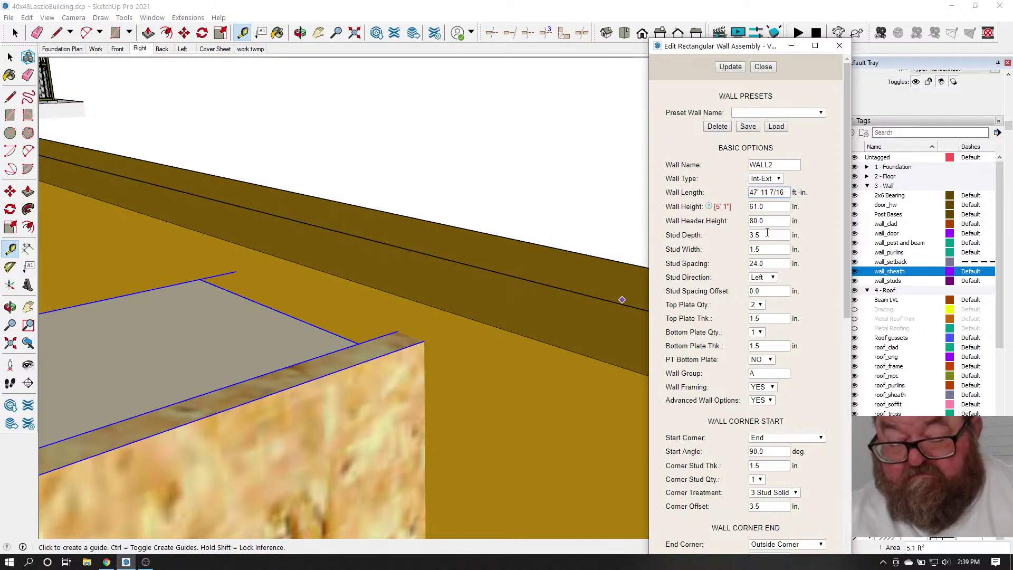
left_click(732, 67)
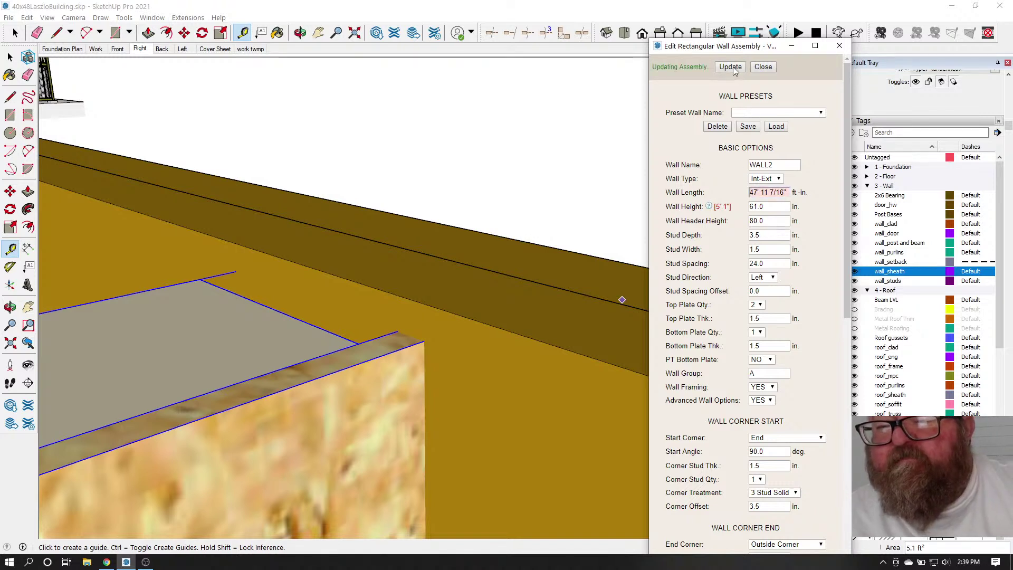
Measure again between the sheathing's top corner and the beam's upper edge, and check how the lengthened wall meets the beam
left_click(417, 343)
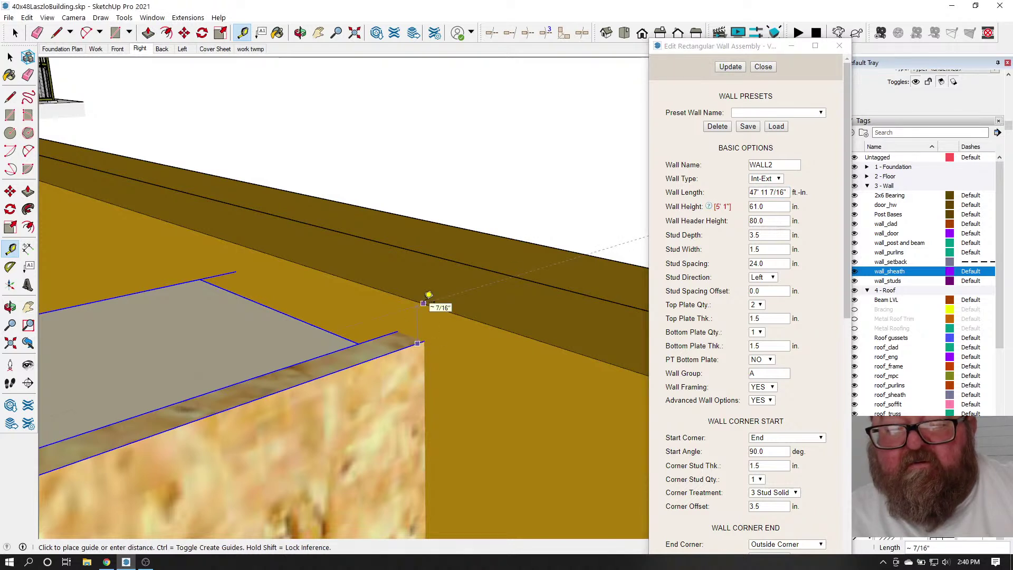
key("Escape")
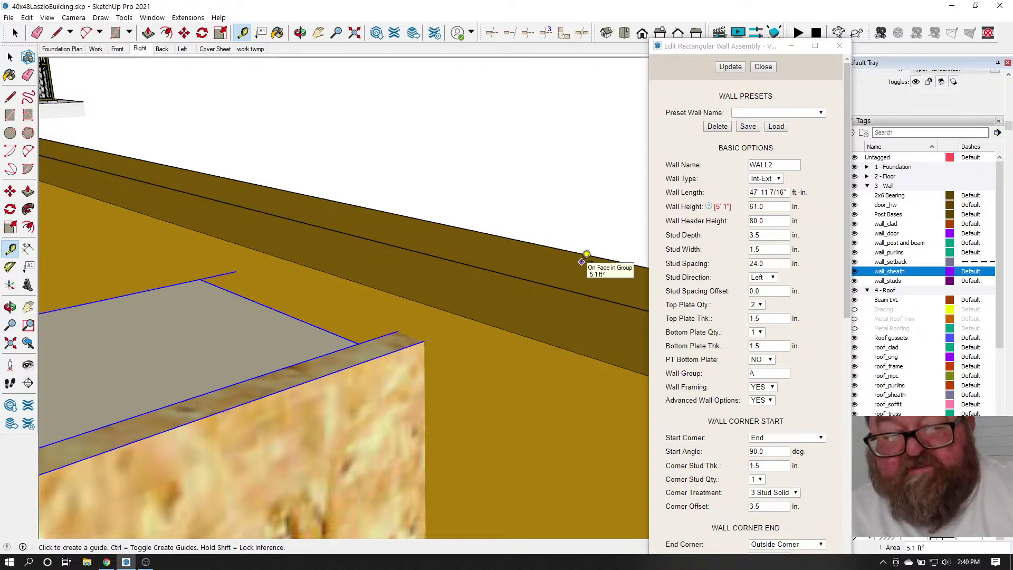
scroll(582, 261, "down", 8)
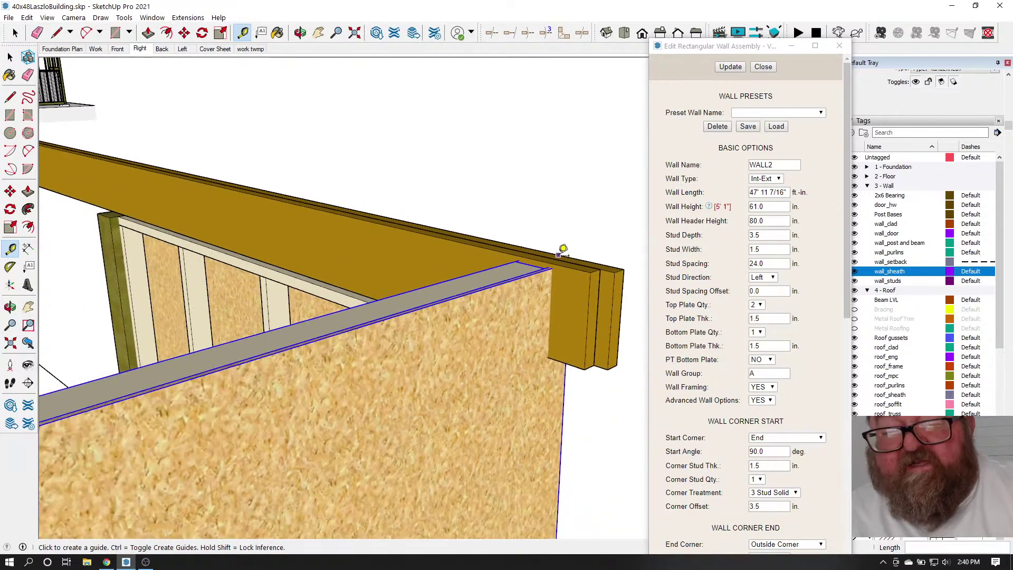
scroll(562, 249, "down", 10)
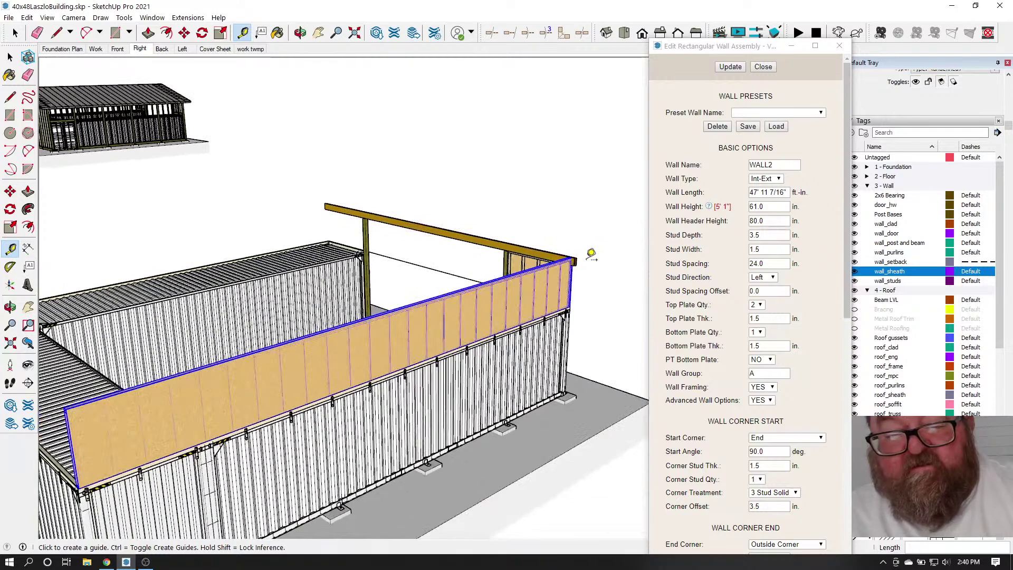
scroll(591, 252, "down", 2)
scroll(597, 252, "up", 10)
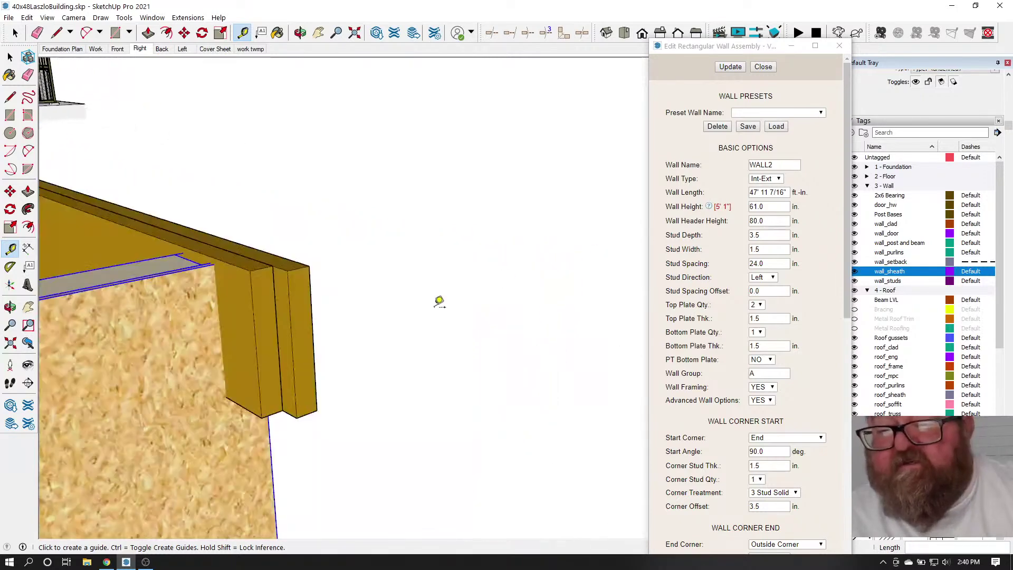
Return the long side wall's length to 47' 11" and update the wall
left_click(786, 193)
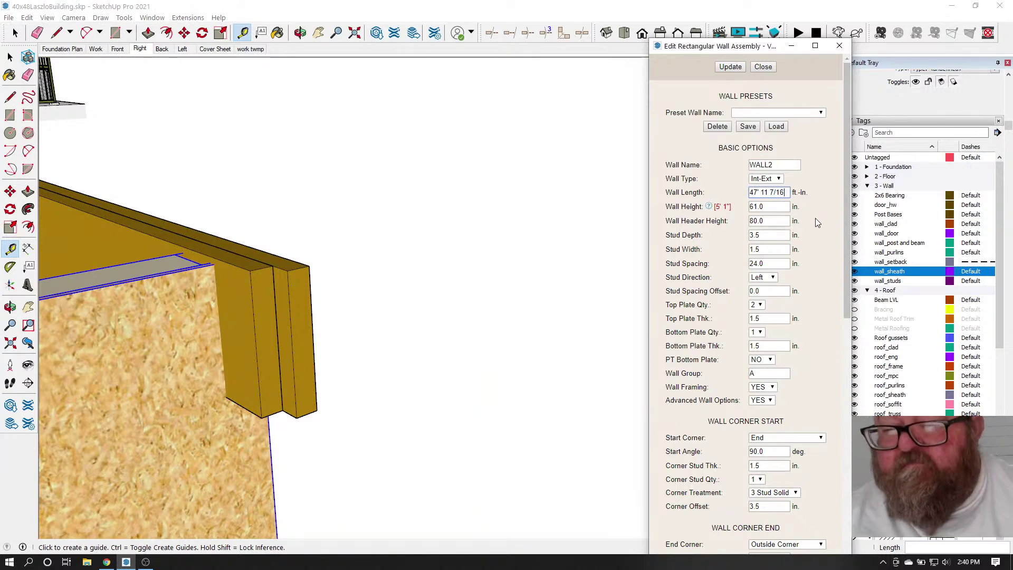
key("BackSpace")
key("BackSpace")
key("BackSpace")
key("BackSpace")
key("BackSpace")
key("BackSpace")
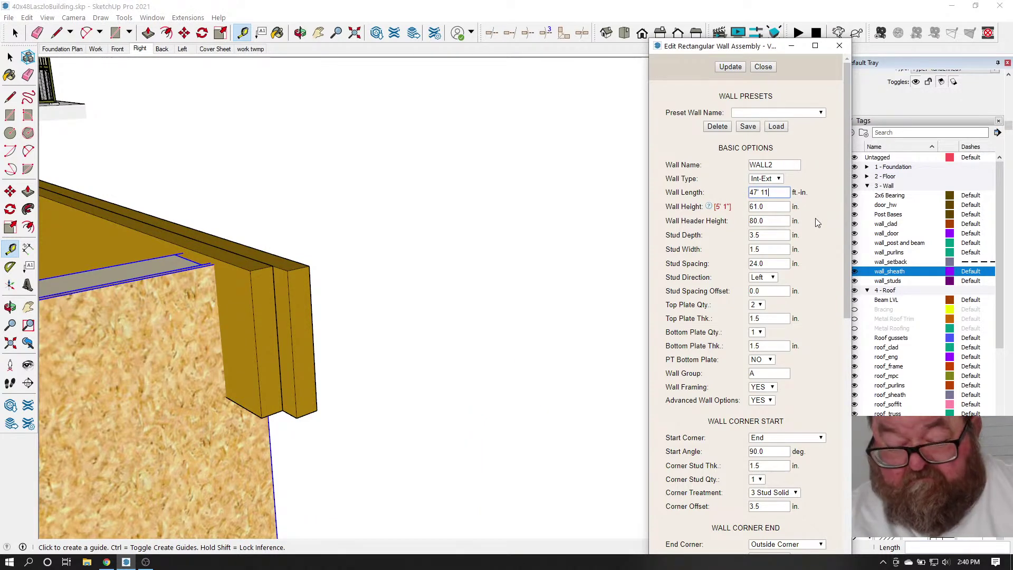
type("\"")
left_click(727, 67)
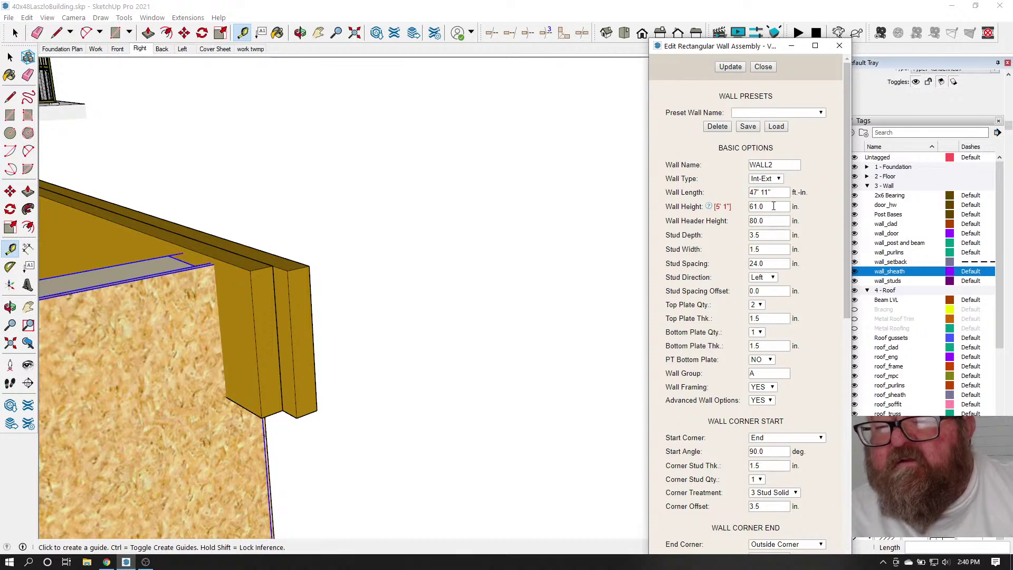
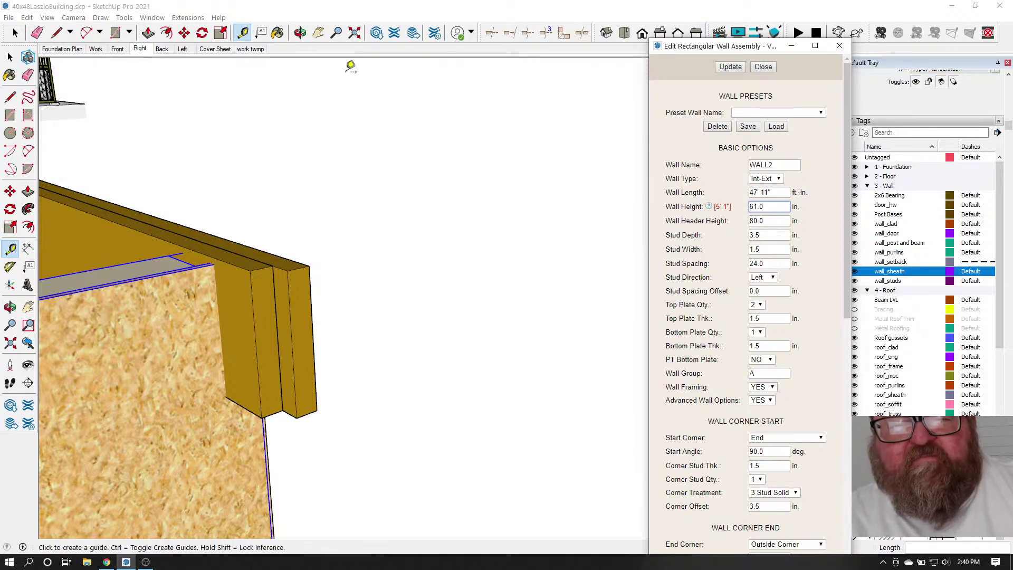
Measure the long side wall's height from its bottom plate up to its top plate at the inside corner near the LVL beam
left_click(300, 33)
left_click_drag(385, 148, 448, 344)
scroll(497, 345, "up", 6)
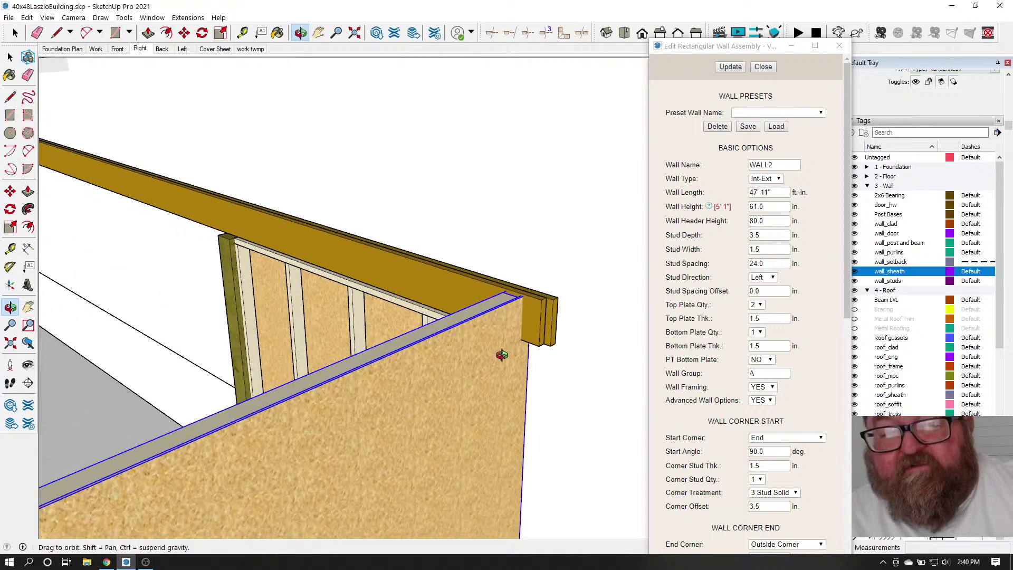
left_click_drag(491, 295, 370, 316)
left_click_drag(237, 301, 409, 260)
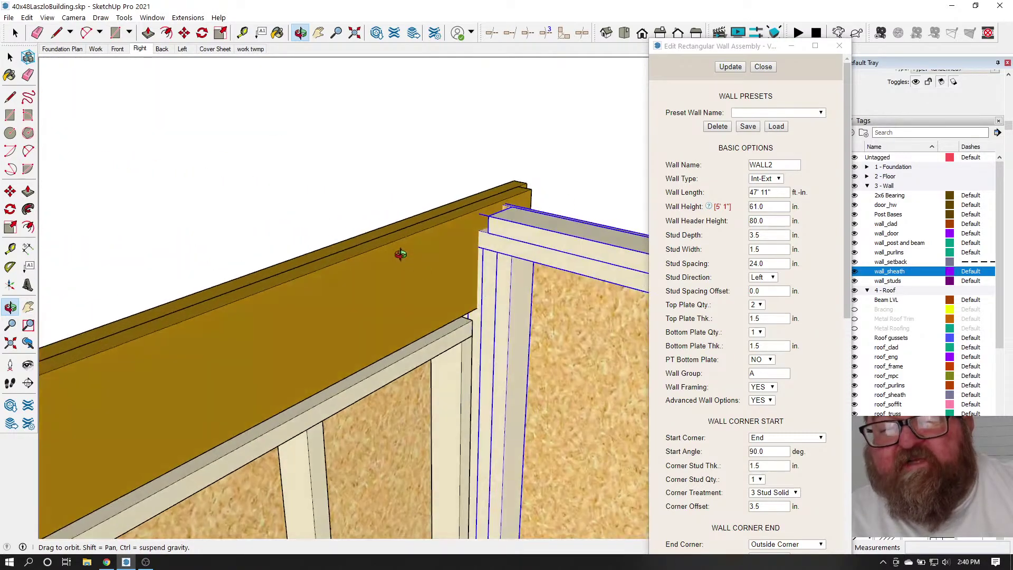
scroll(403, 254, "down", 5)
scroll(439, 346, "up", 6)
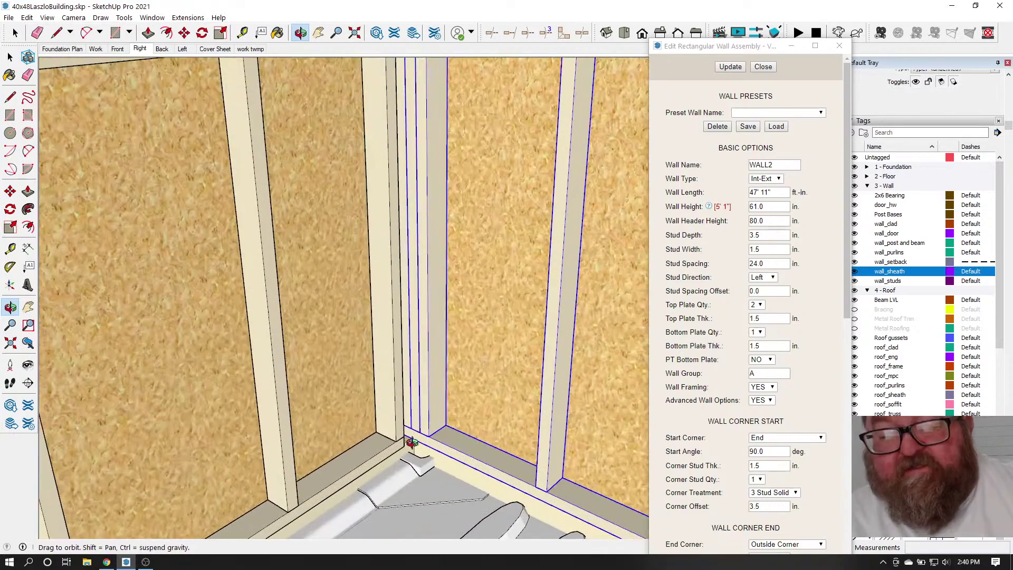
left_click(242, 32)
scroll(397, 372, "down", 3)
left_click(450, 434)
scroll(451, 434, "down", 2)
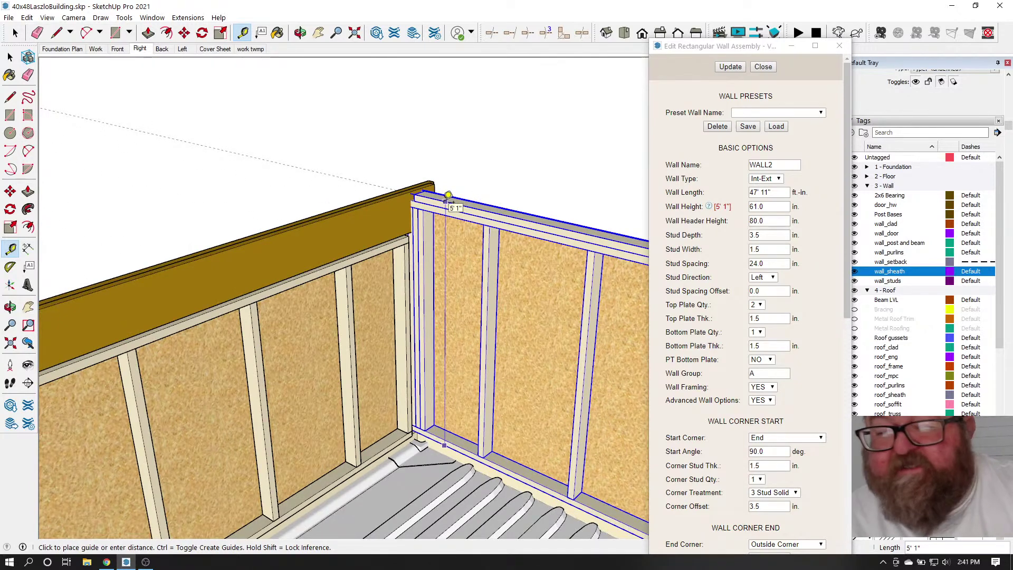
left_click(448, 195)
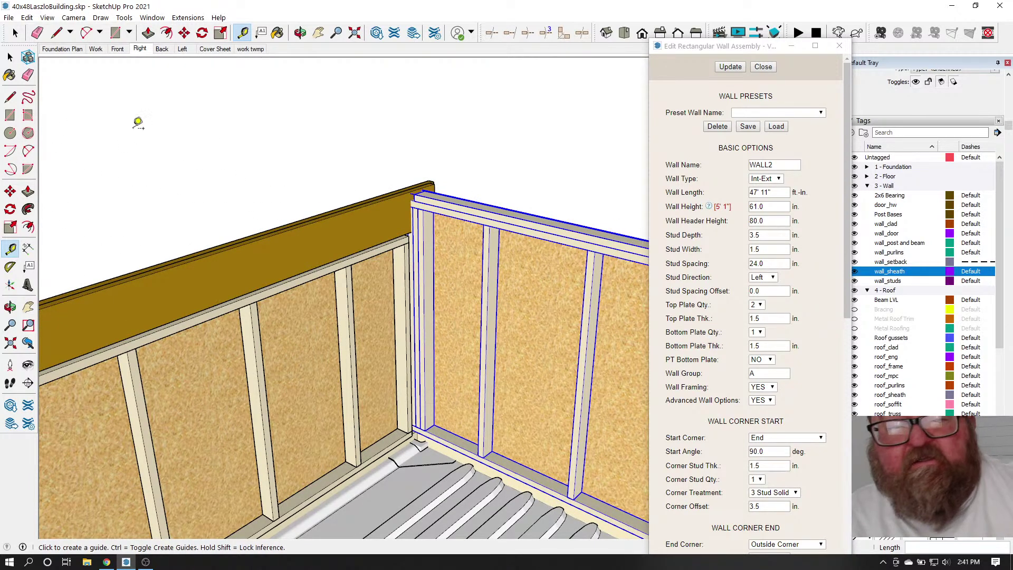
Set the long side wall's height to 62 inches, update the wall, and check its sheathing against the beam's top edge from outside
left_click_drag(769, 207, 754, 207)
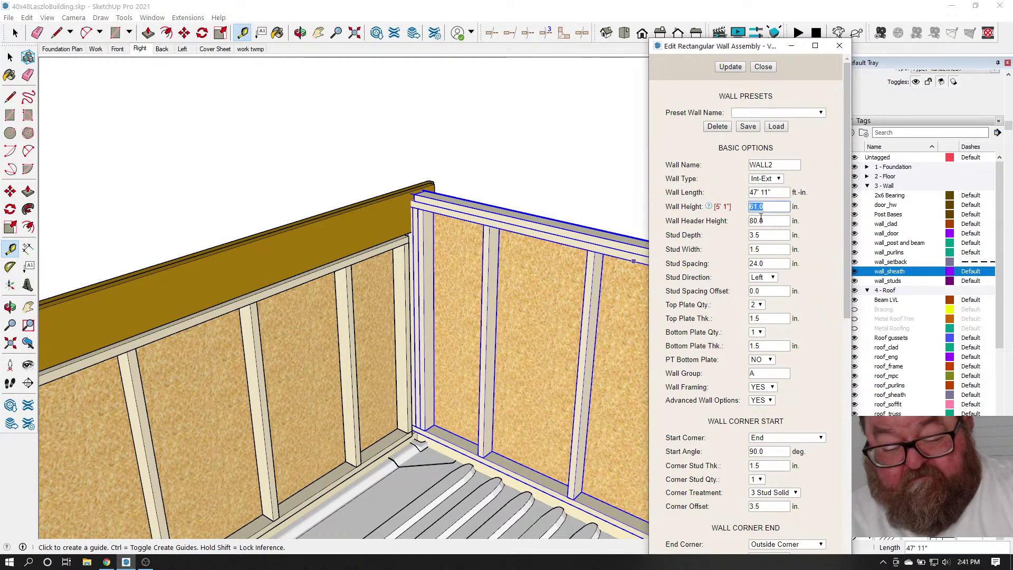
left_click(731, 67)
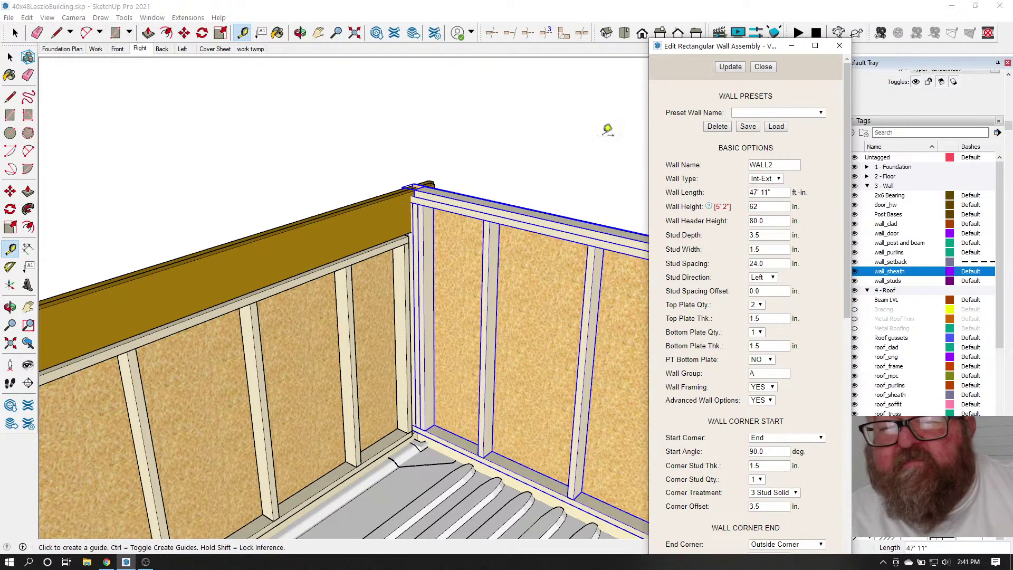
left_click(300, 33)
left_click_drag(526, 267, 60, 320)
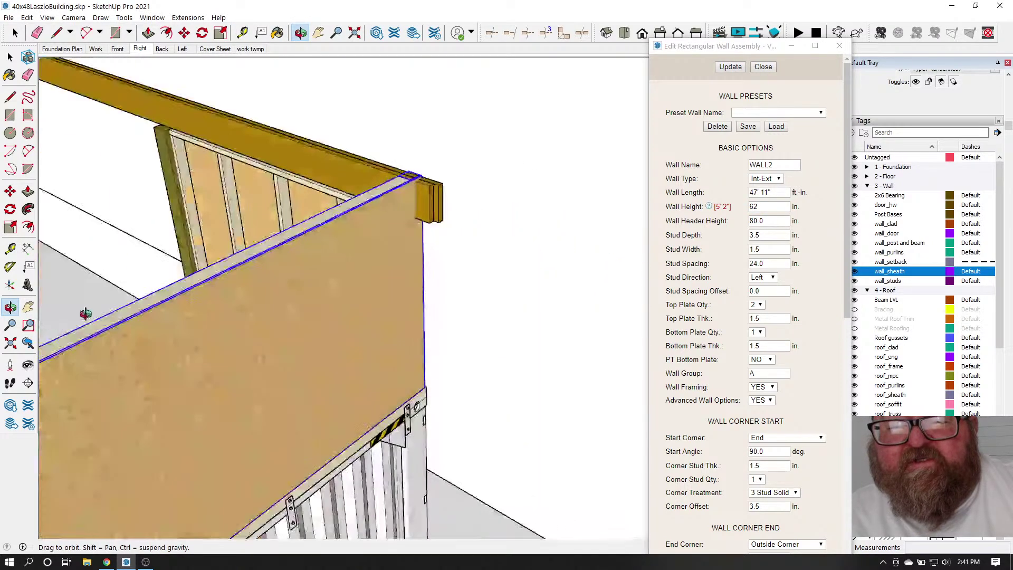
left_click_drag(399, 173, 558, 292)
Raise the LVL beam so its top edge is level with the top of the long side wall's OSB sheathing
left_click(10, 57)
left_click(473, 295)
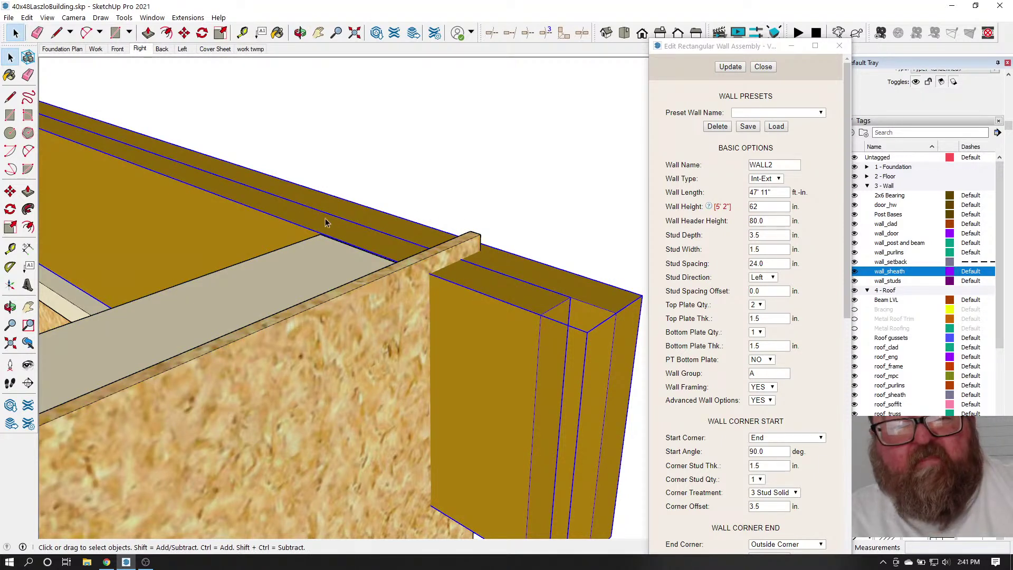
left_click(184, 32)
scroll(432, 285, "up", 2)
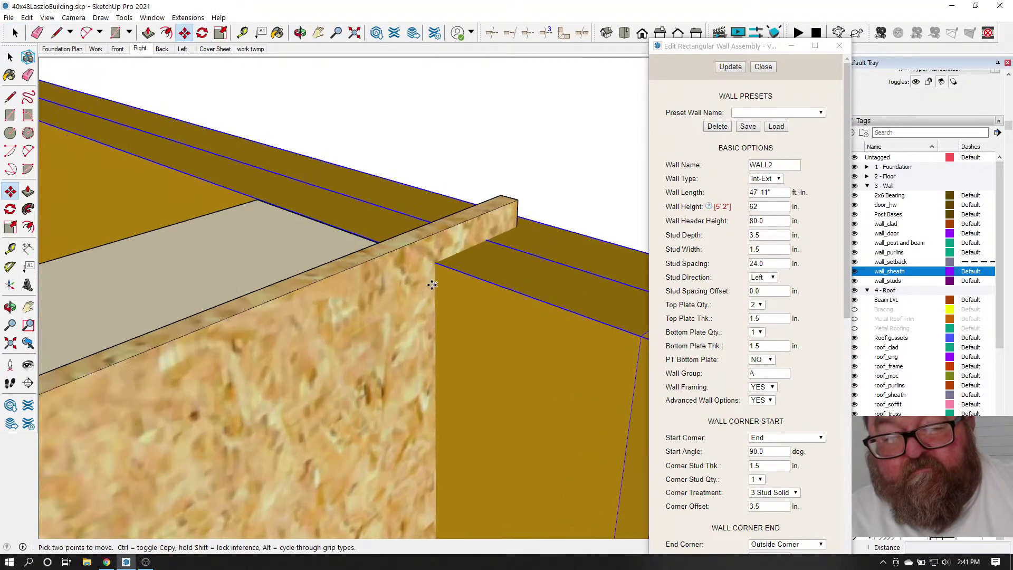
left_click(434, 264)
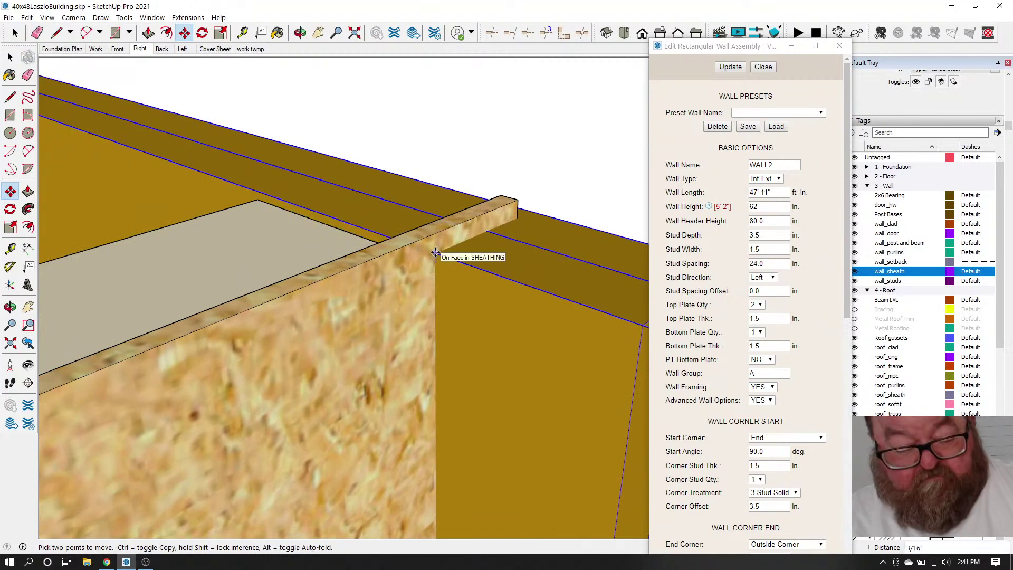
left_click(432, 238)
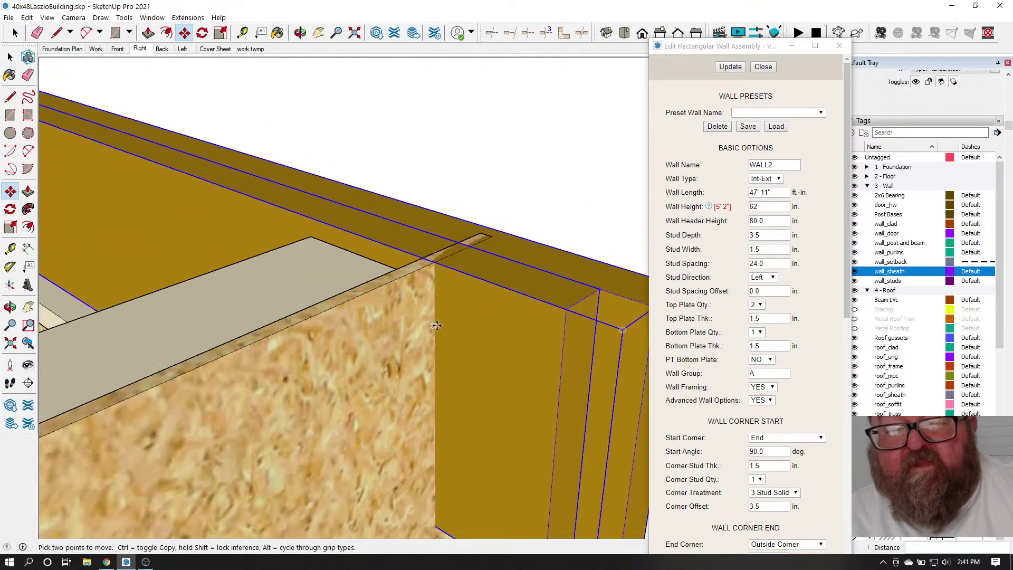
Push/Pull the wooden post's top face up about 3/4" to meet the underside of the raised LVL beam
left_click(300, 32)
left_click_drag(296, 172, 370, 319)
left_click_drag(480, 315, 187, 165)
key("space")
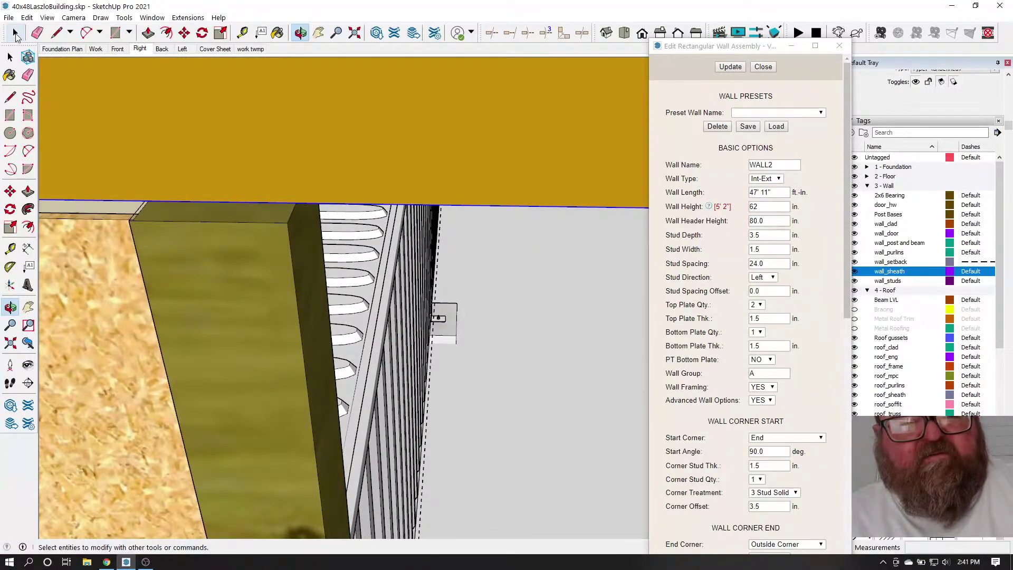
left_click(226, 212)
double_click(226, 211)
key("p")
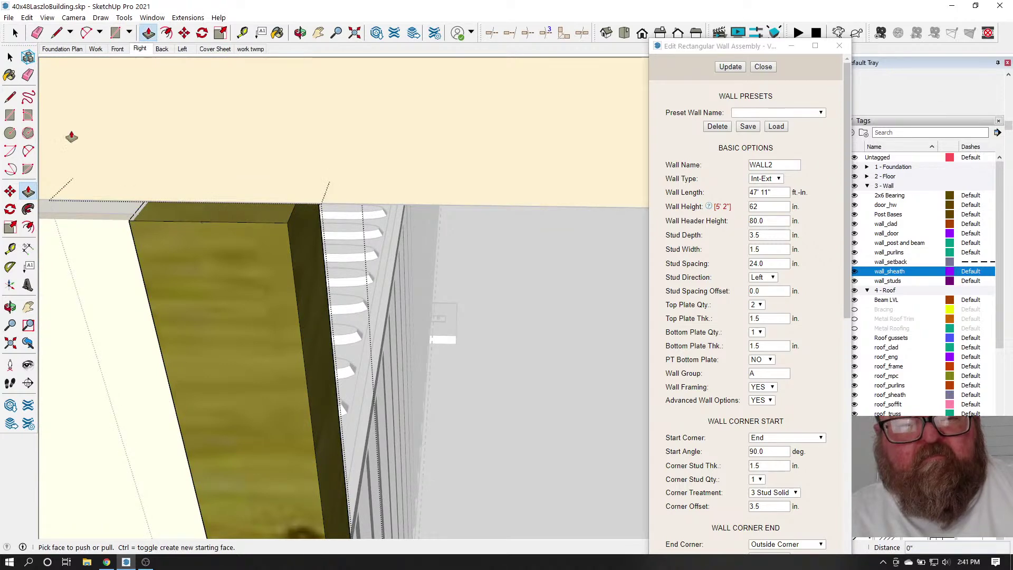
key("space")
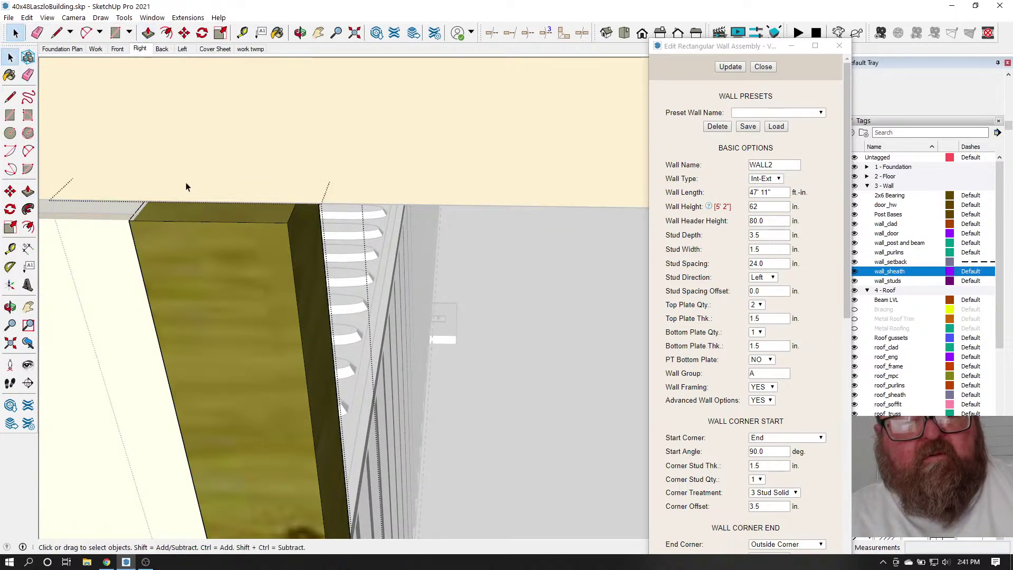
left_click(205, 215)
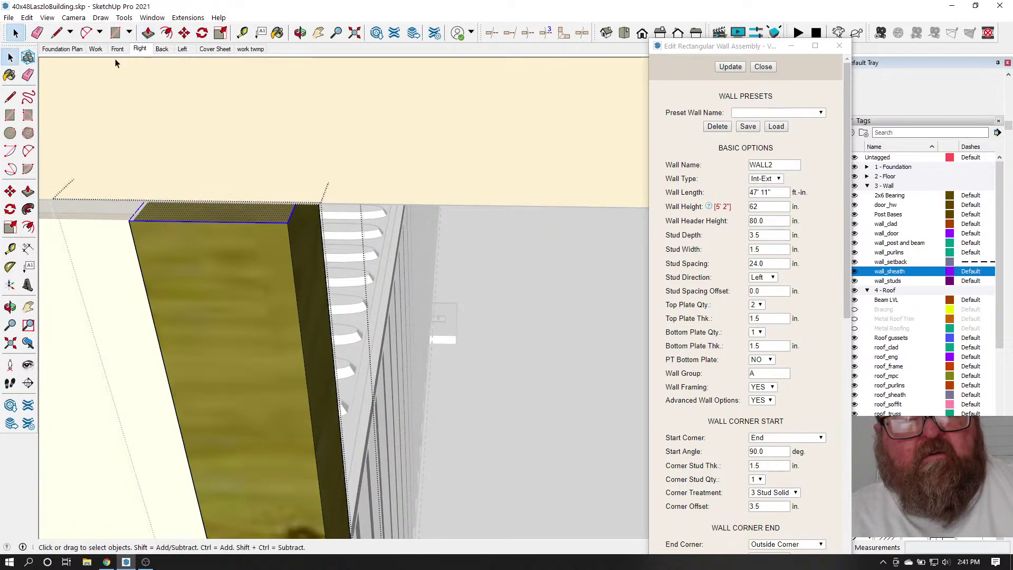
left_click(148, 33)
left_click(224, 216)
left_click(238, 203)
Close the wall assembly editor and leave the post's editing mode to return to the full model
scroll(230, 270, "down", 8)
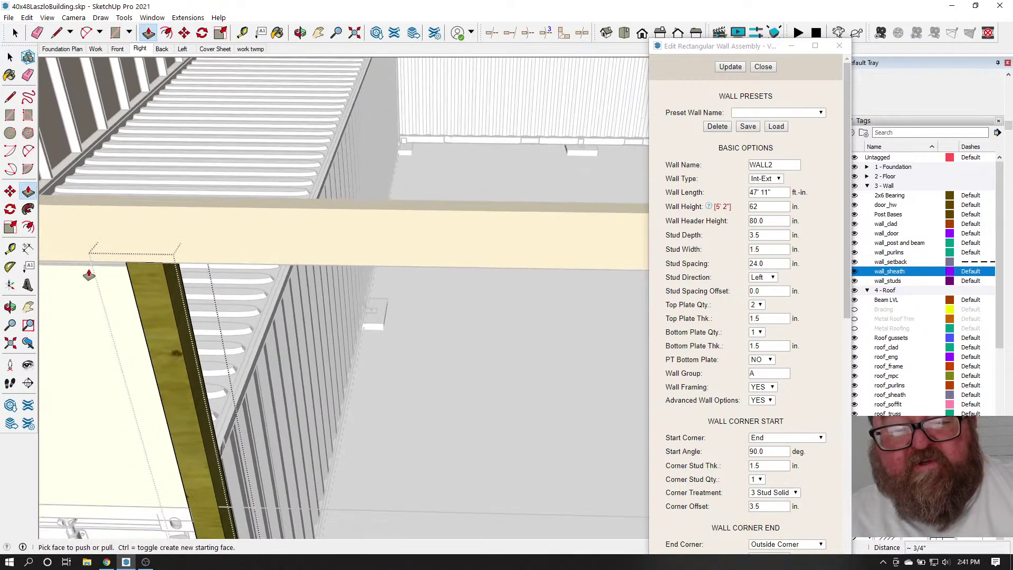
scroll(89, 275, "down", 10)
scroll(438, 274, "up", 5)
scroll(438, 275, "up", 8)
scroll(518, 375, "down", 10)
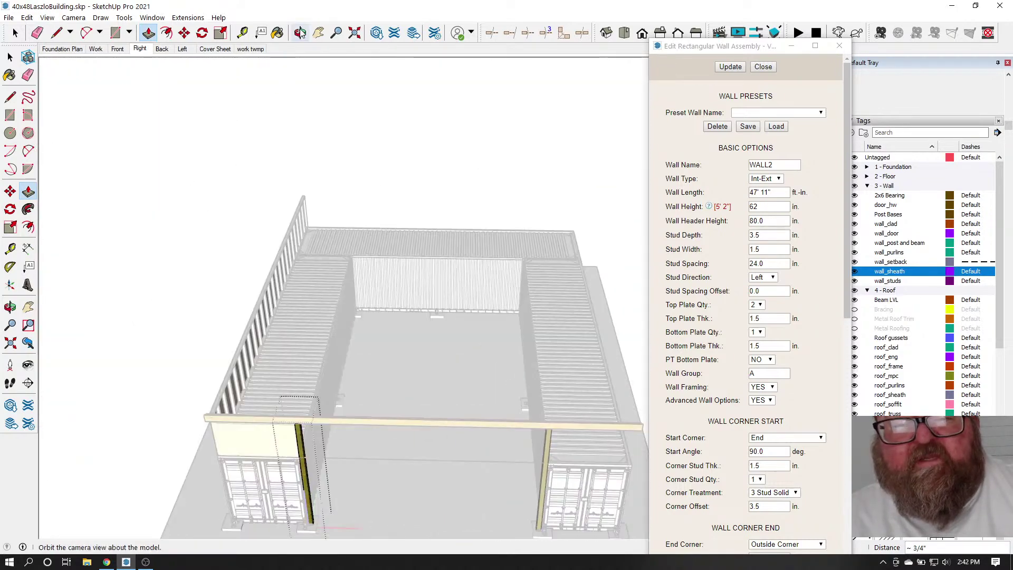
left_click(300, 33)
left_click_drag(256, 421, 375, 339)
left_click(9, 17)
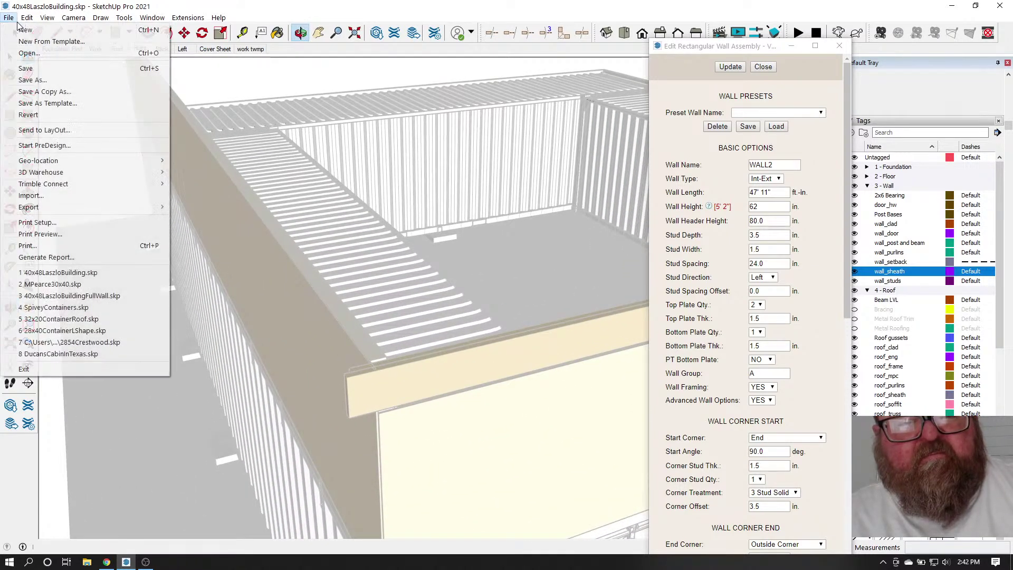
left_click(159, 6)
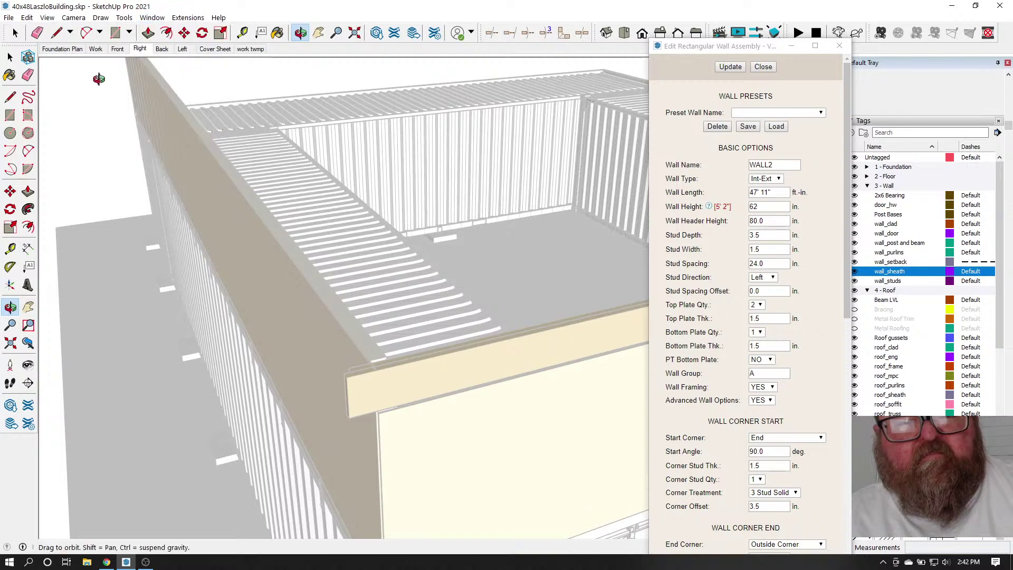
left_click(763, 67)
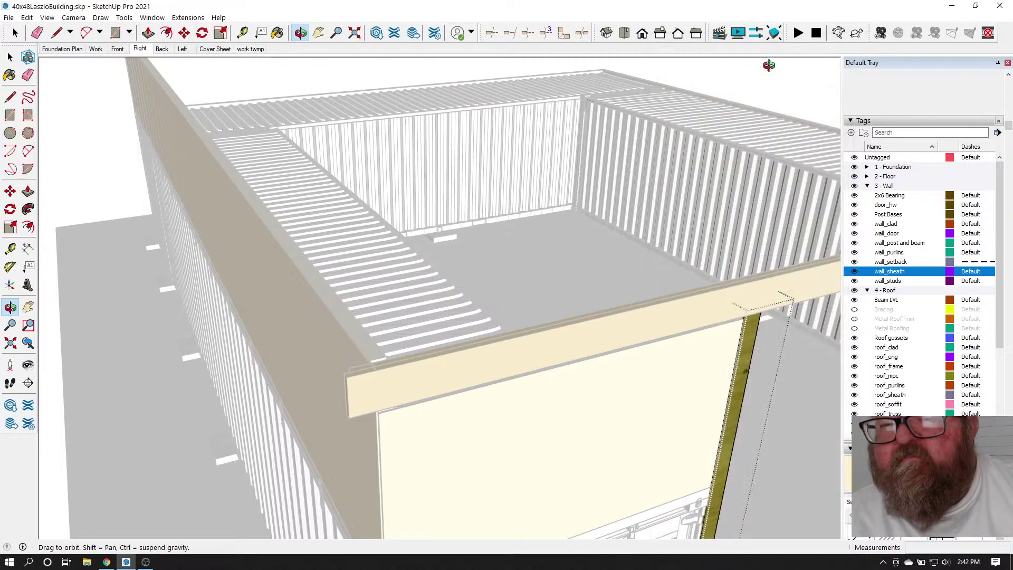
left_click_drag(280, 296, 206, 251)
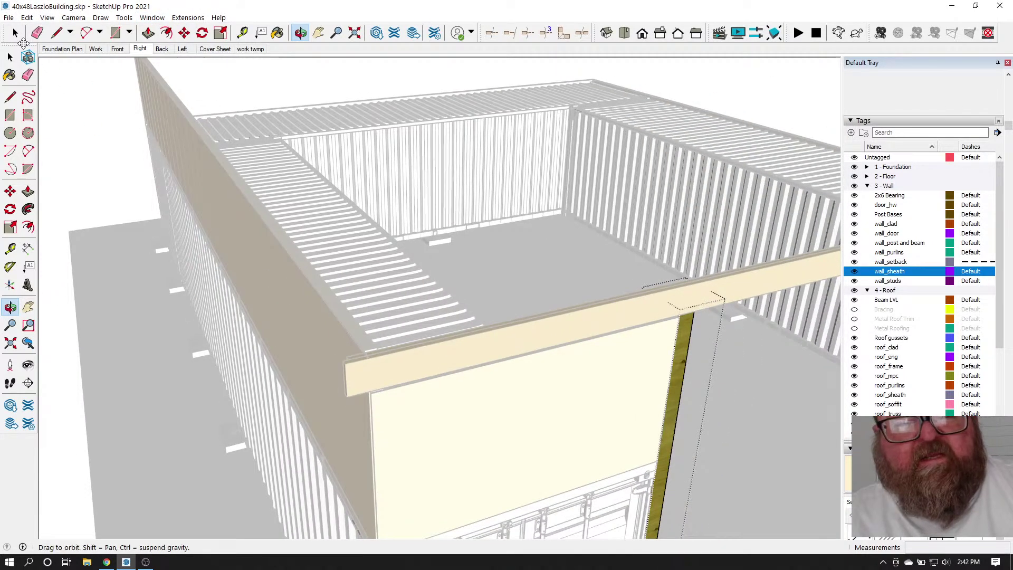
key("space")
scroll(397, 285, "down", 3)
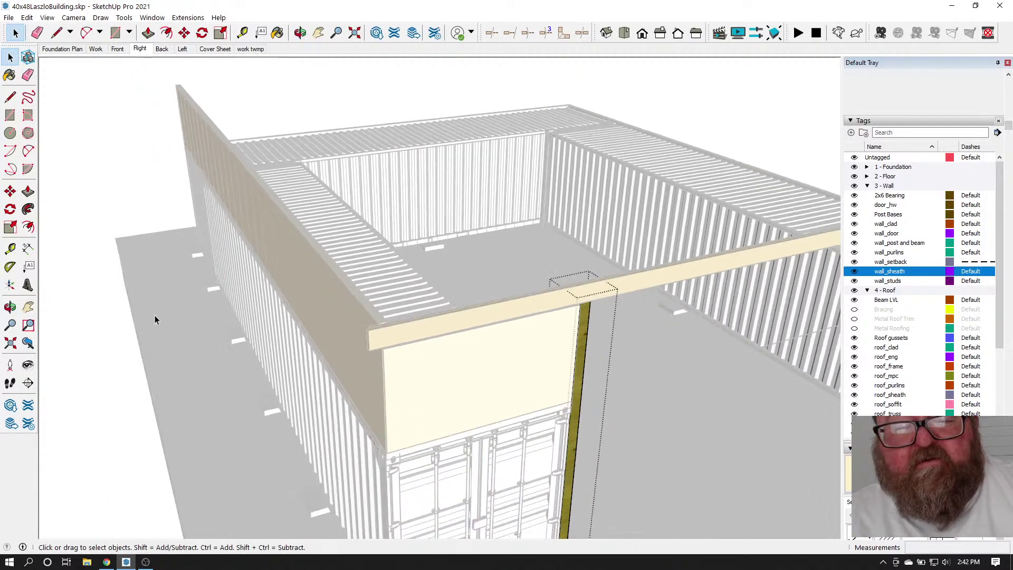
left_click(81, 297)
Push/Pull the outer LVL board's end back flush with the inner board's end at the side wall corner, and leave the beam's editing mode
scroll(353, 372, "up", 8)
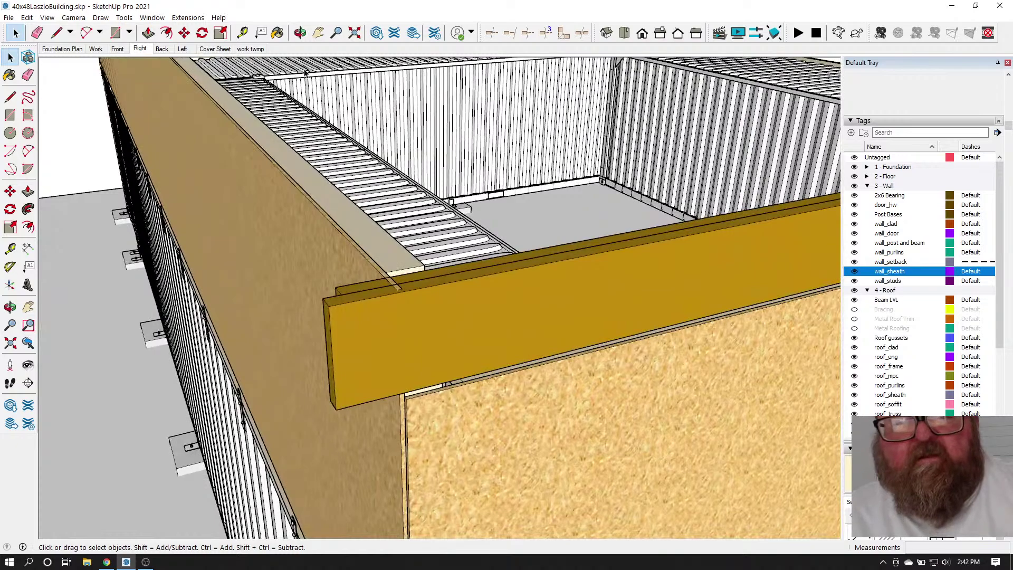
left_click(300, 33)
left_click_drag(528, 338, 319, 263)
key("space")
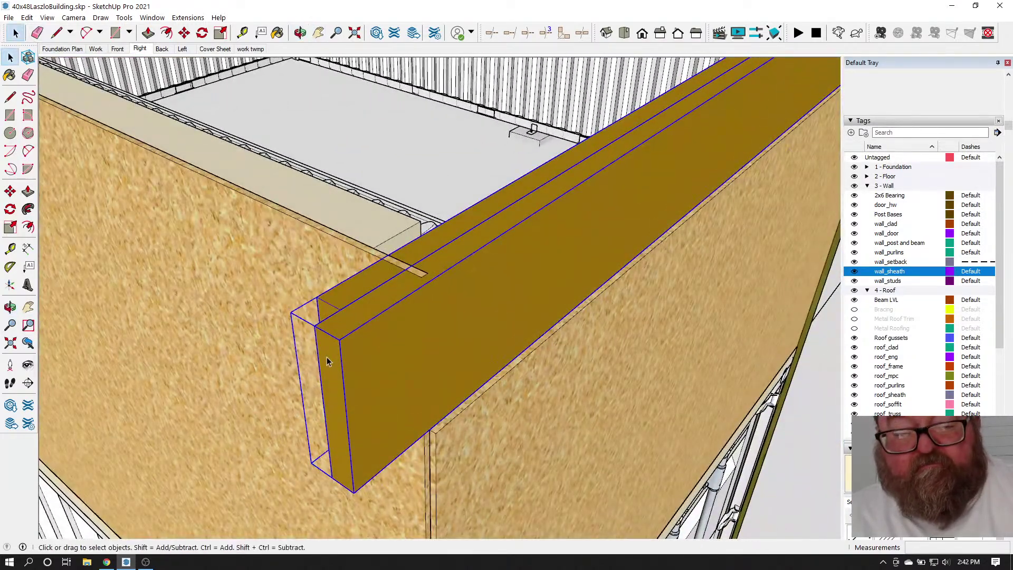
double_click(327, 357)
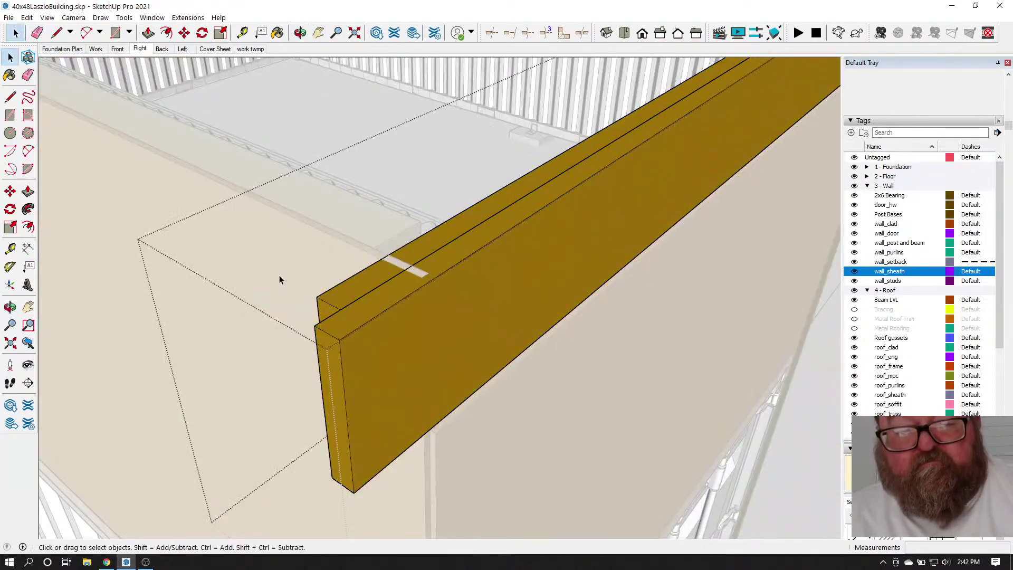
double_click(336, 350)
key("p")
left_click_drag(320, 344, 320, 315)
key("space")
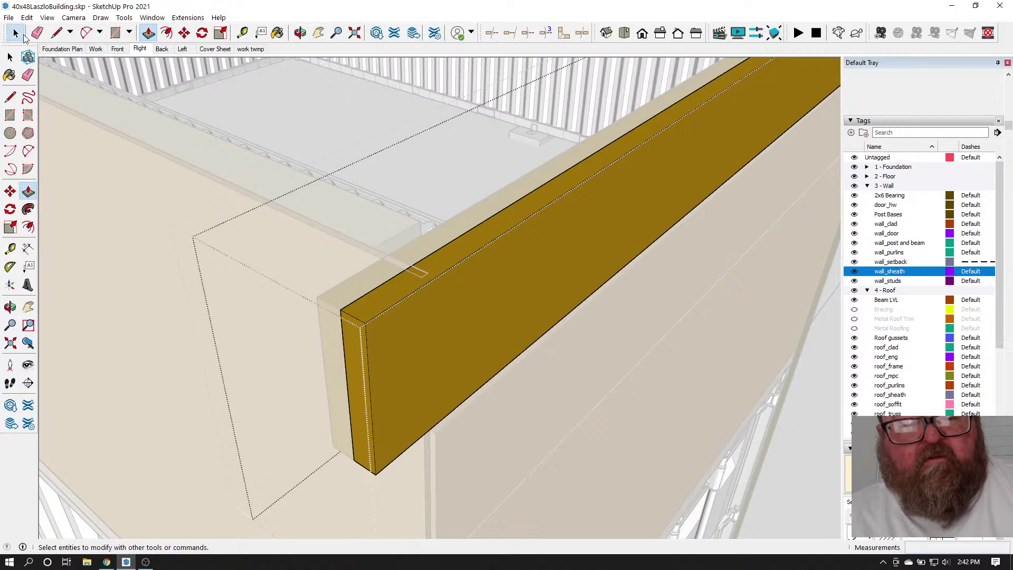
left_click(230, 262)
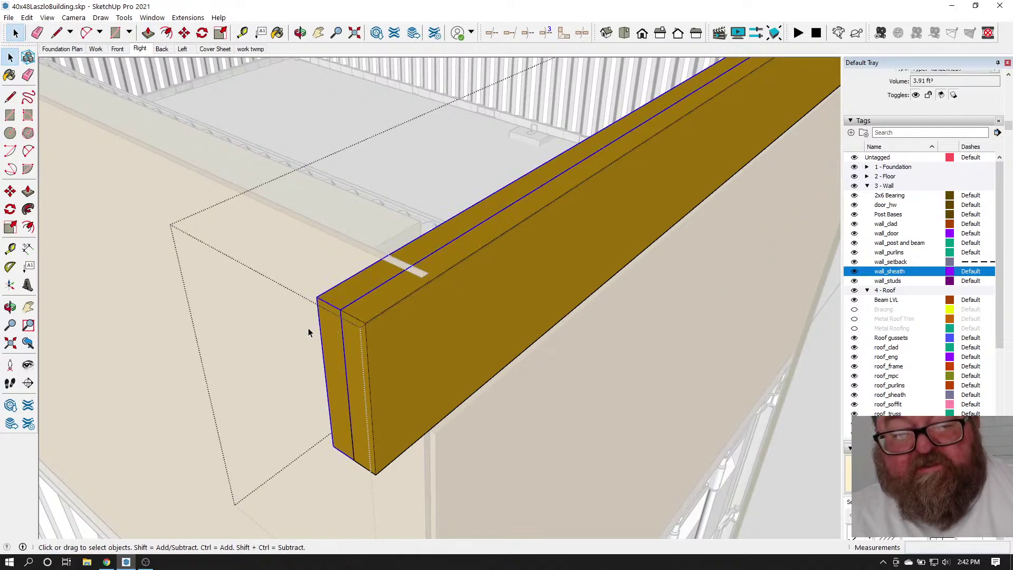
key("Escape")
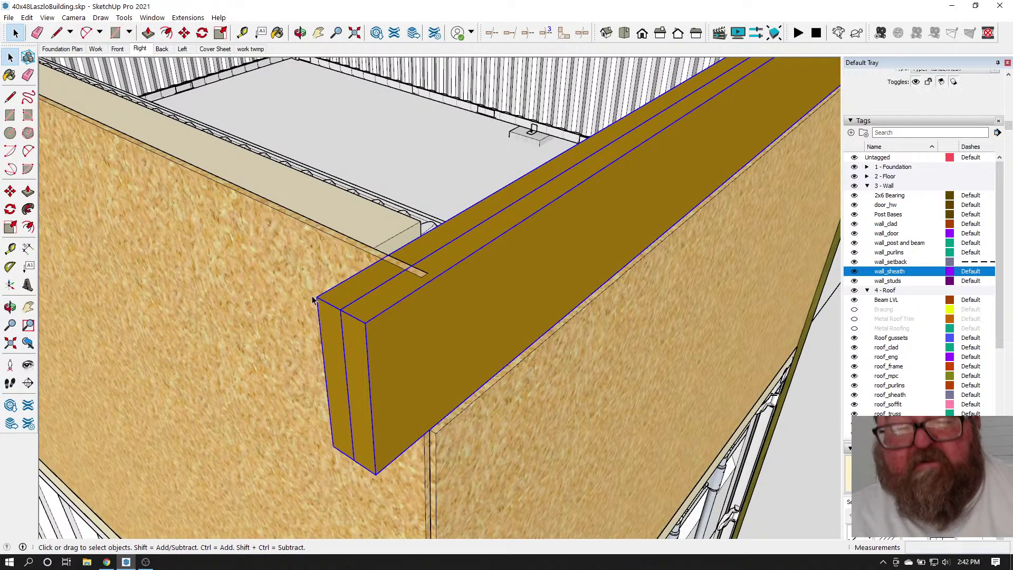
Move the LVL beam about 4 5/8" inward along its length so its end sits against the sheathing's inside face, and check the whole building
left_click(184, 33)
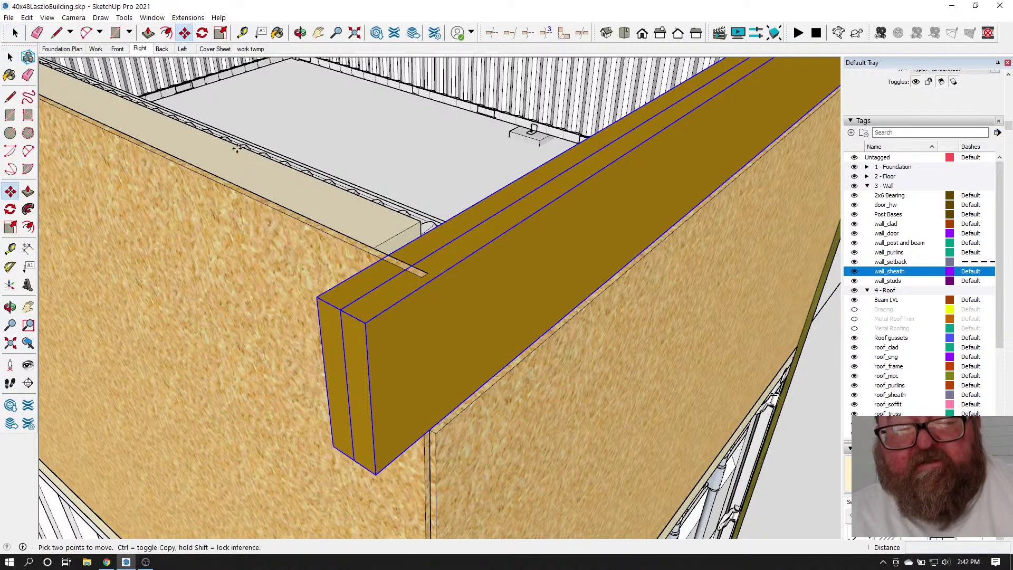
left_click(317, 298)
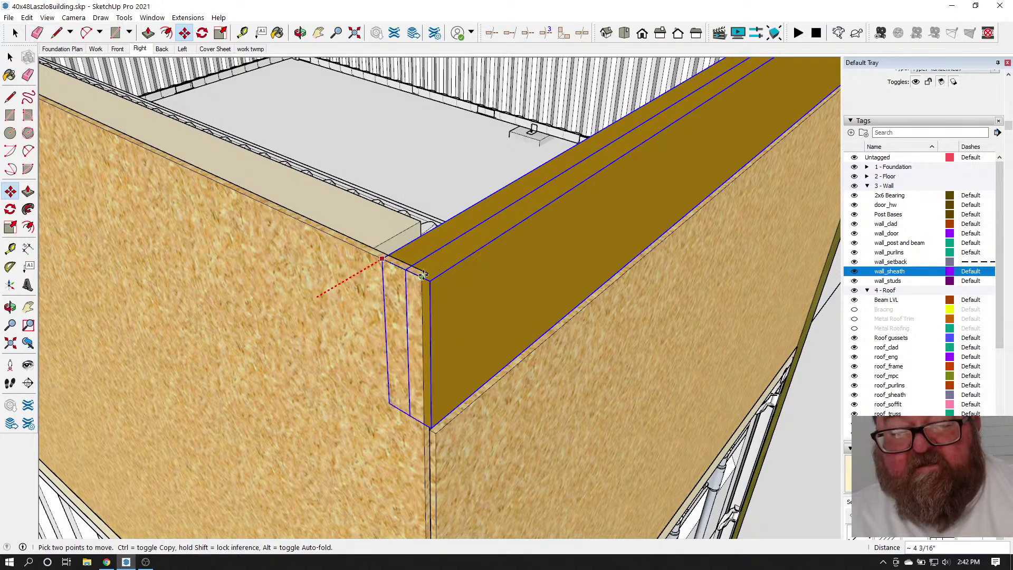
left_click(427, 280)
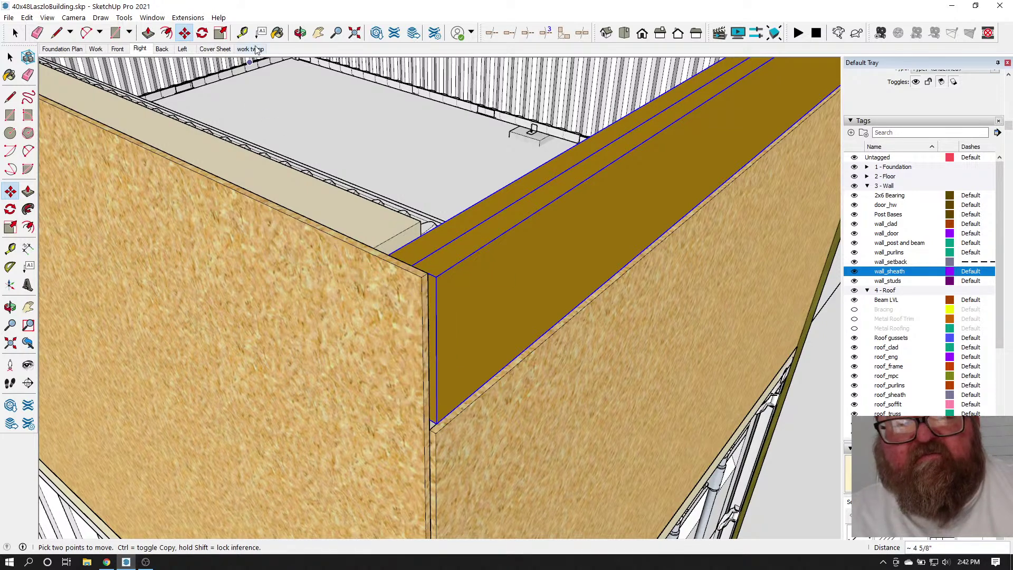
left_click(301, 33)
left_click_drag(443, 259, 244, 296)
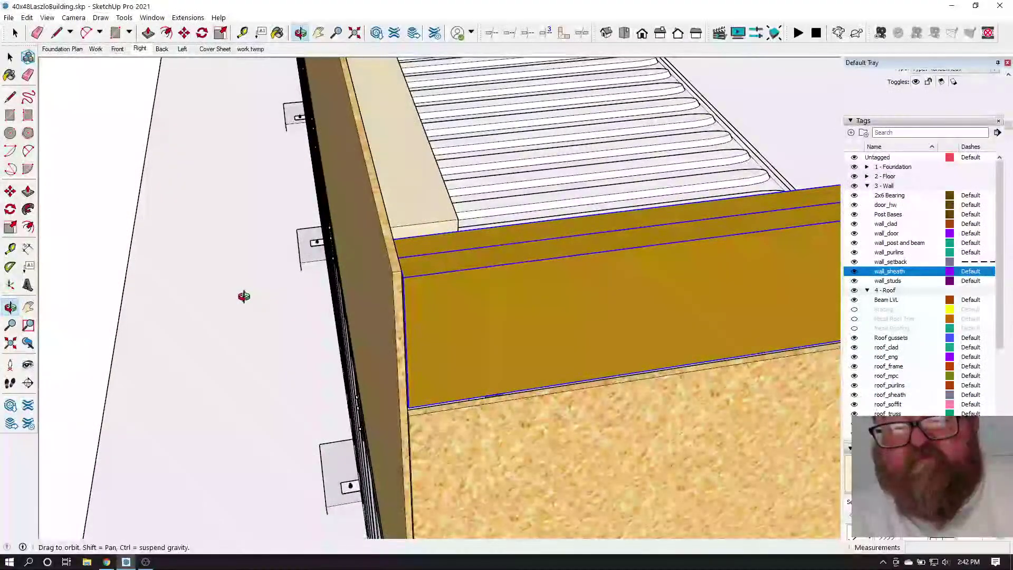
scroll(244, 297, "down", 3)
scroll(435, 332, "down", 2)
scroll(302, 301, "down", 6)
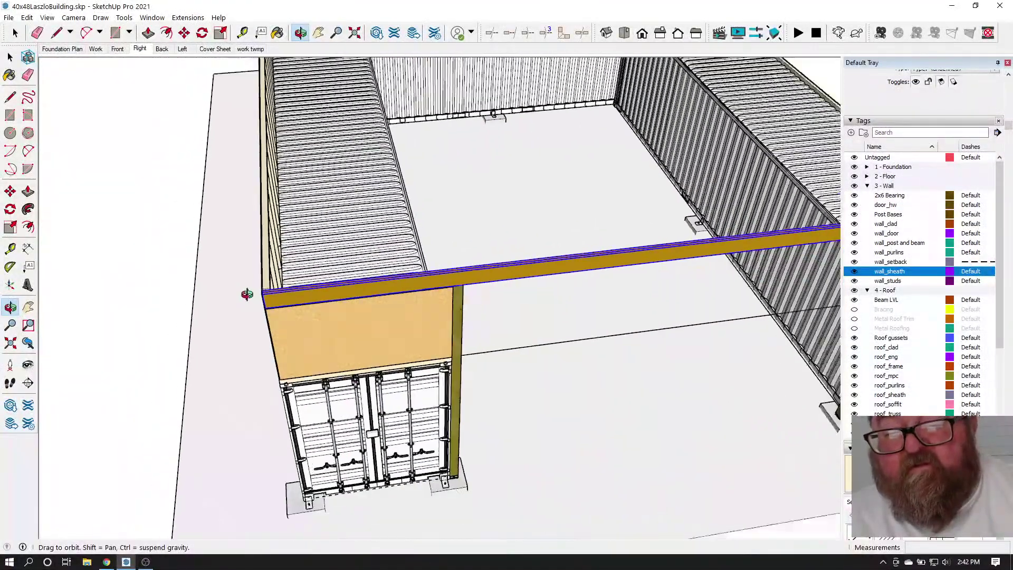
scroll(370, 305, "down", 2)
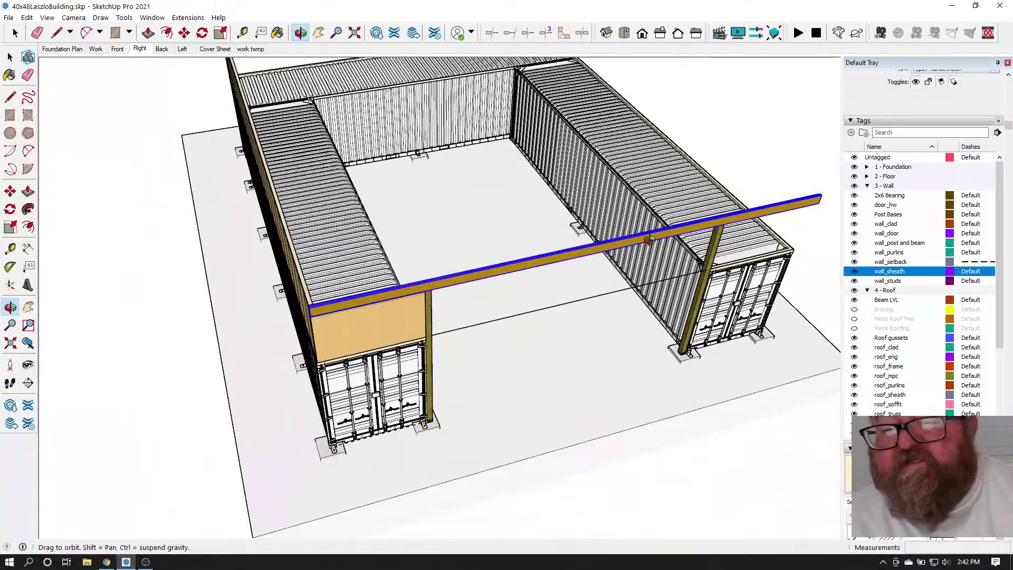
Clear the beam selection and measure the height of the existing sheathed side wall near its beam corner
left_click(15, 33)
left_click(125, 158)
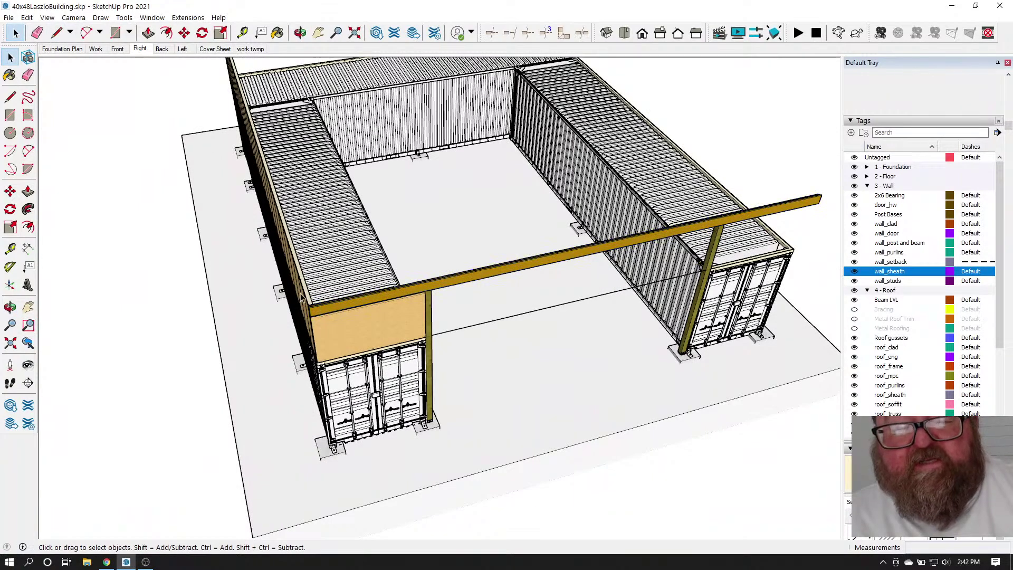
left_click(301, 33)
left_click_drag(301, 158, 273, 348)
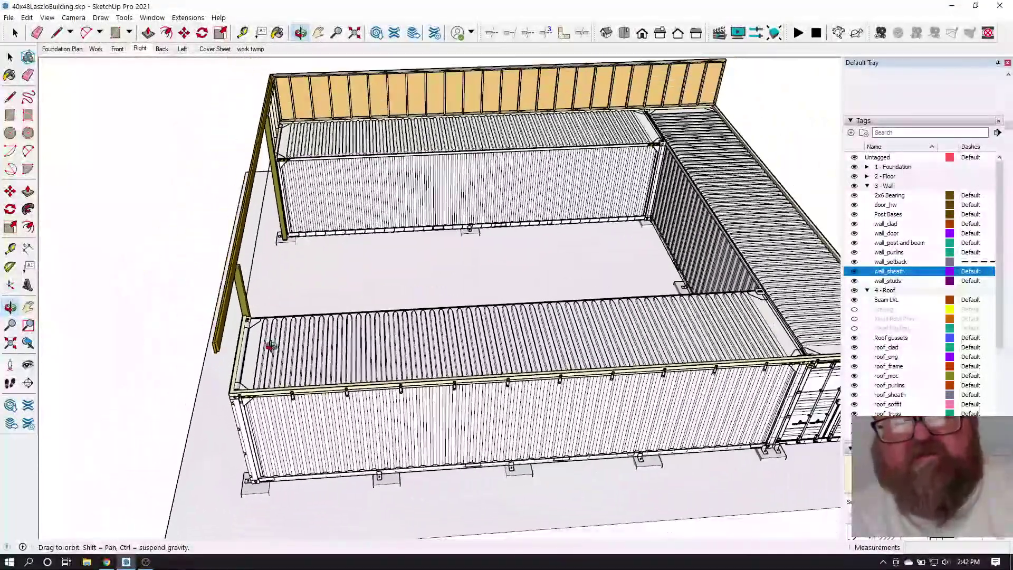
scroll(293, 95, "up", 10)
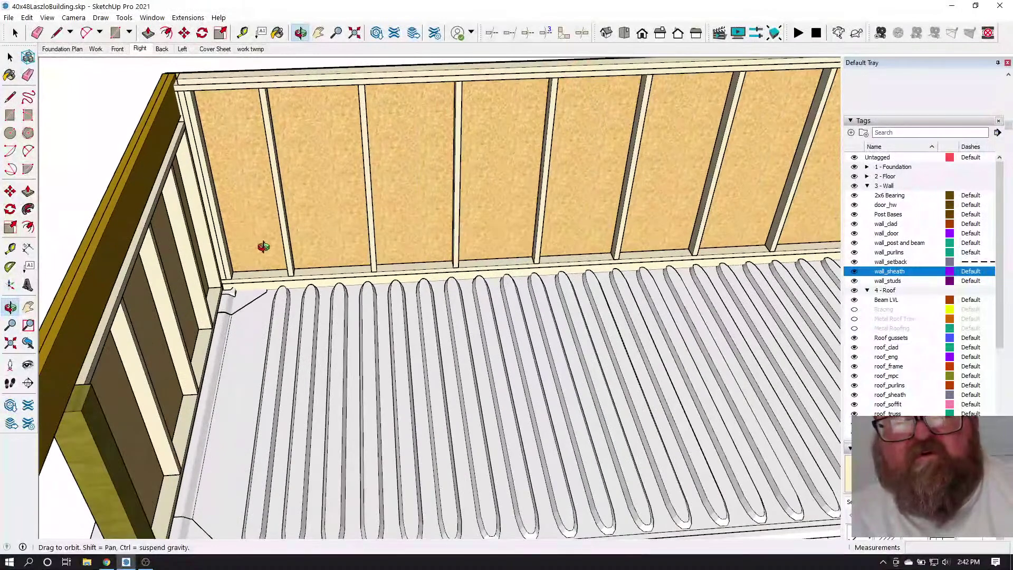
left_click_drag(263, 246, 255, 165)
key("t")
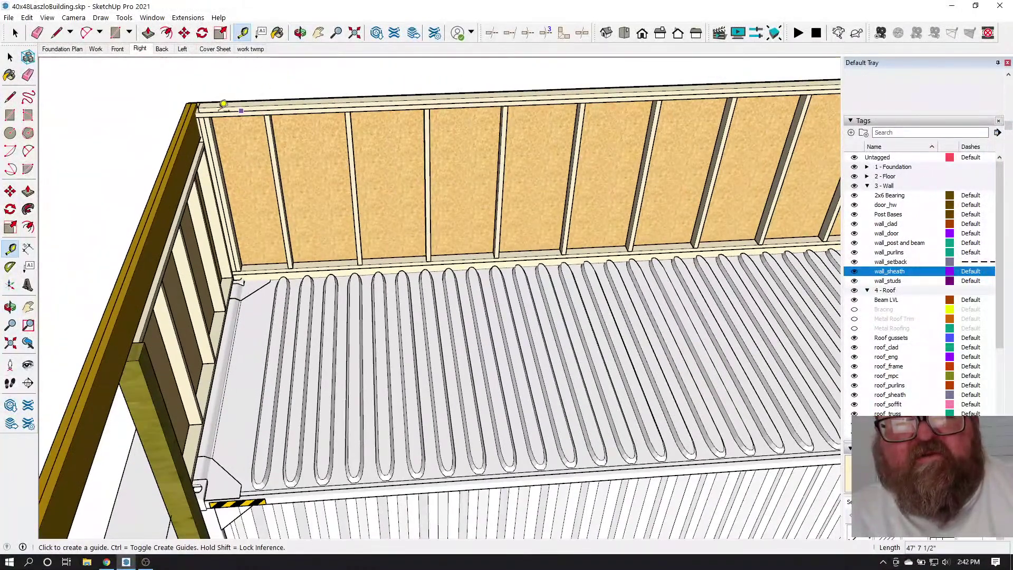
scroll(218, 115, "up", 3)
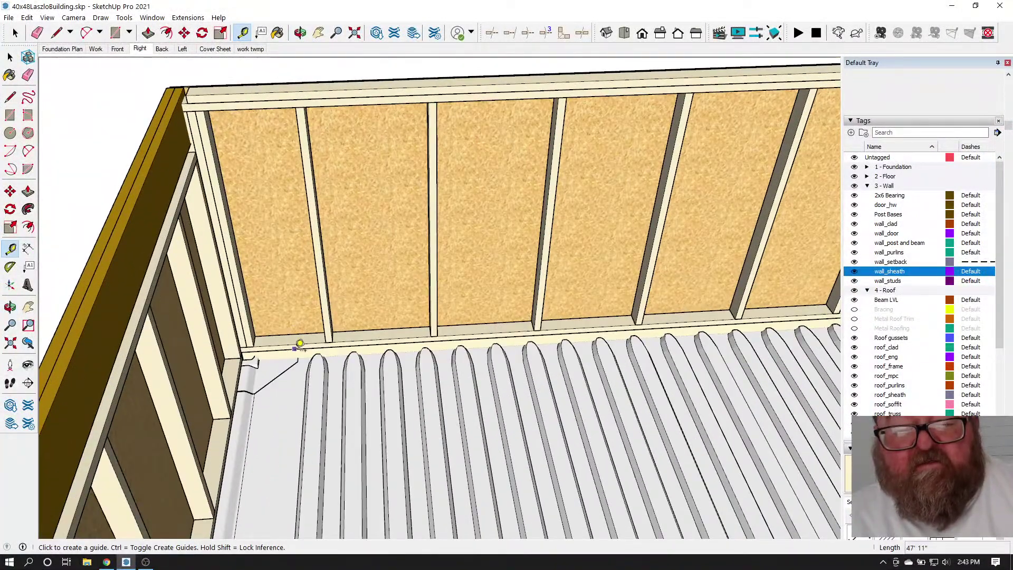
left_click(294, 349)
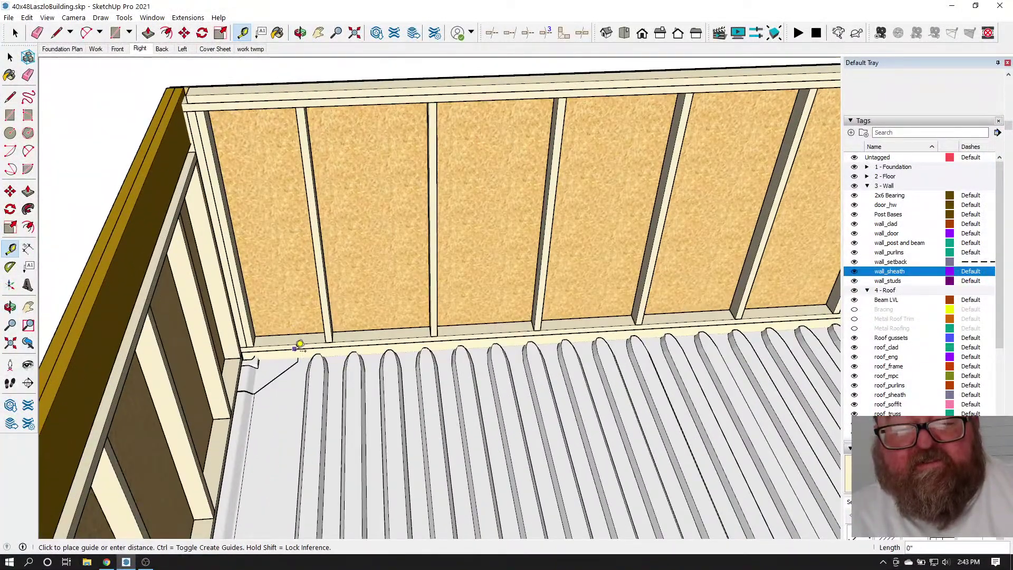
left_click(260, 84)
Start a new Medeek rectangular wall assembly for the opposite container's top and set its wall height to 52 in
scroll(285, 167, "down", 6)
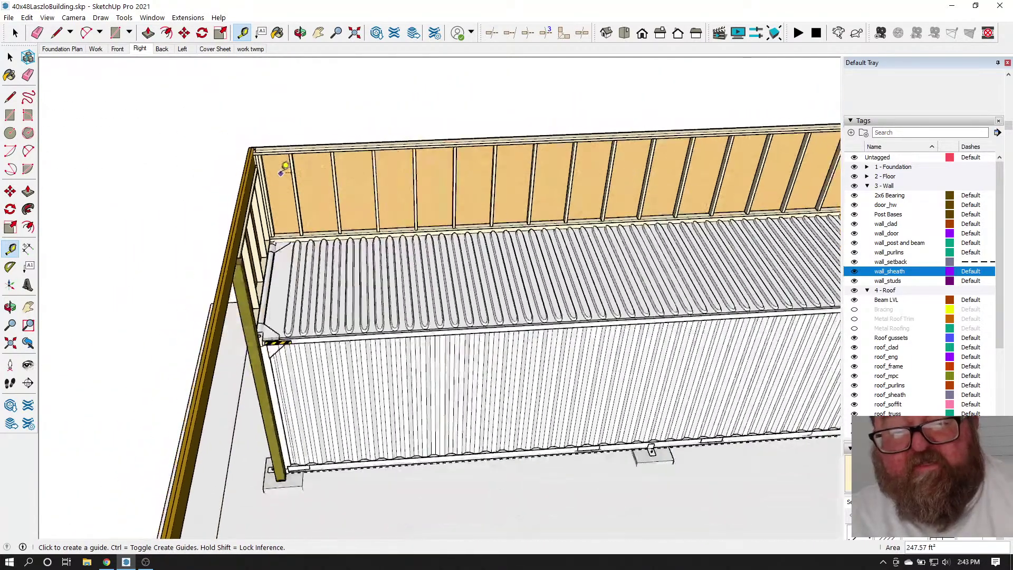
scroll(285, 166, "down", 5)
scroll(242, 452, "up", 6)
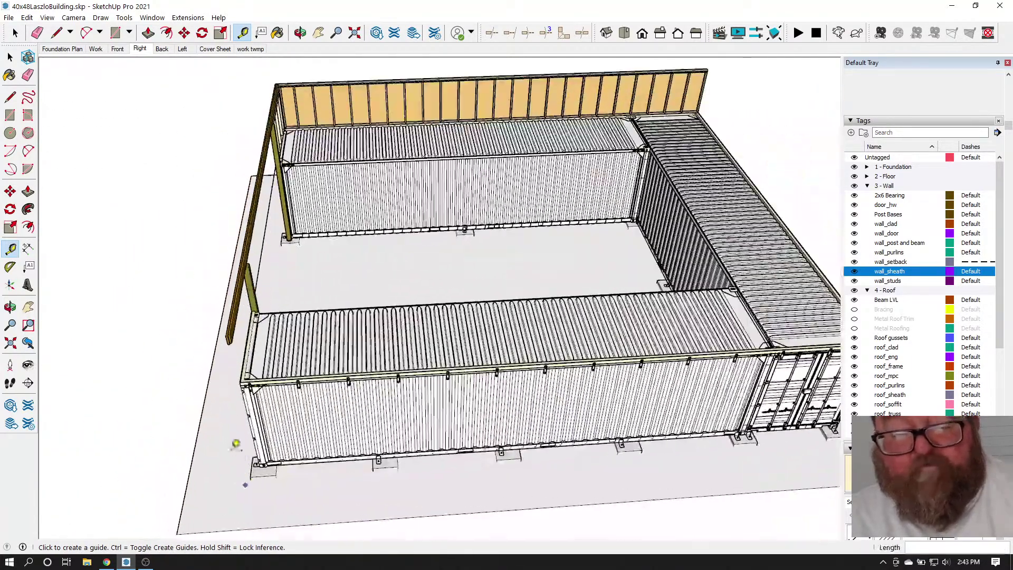
scroll(245, 358, "up", 8)
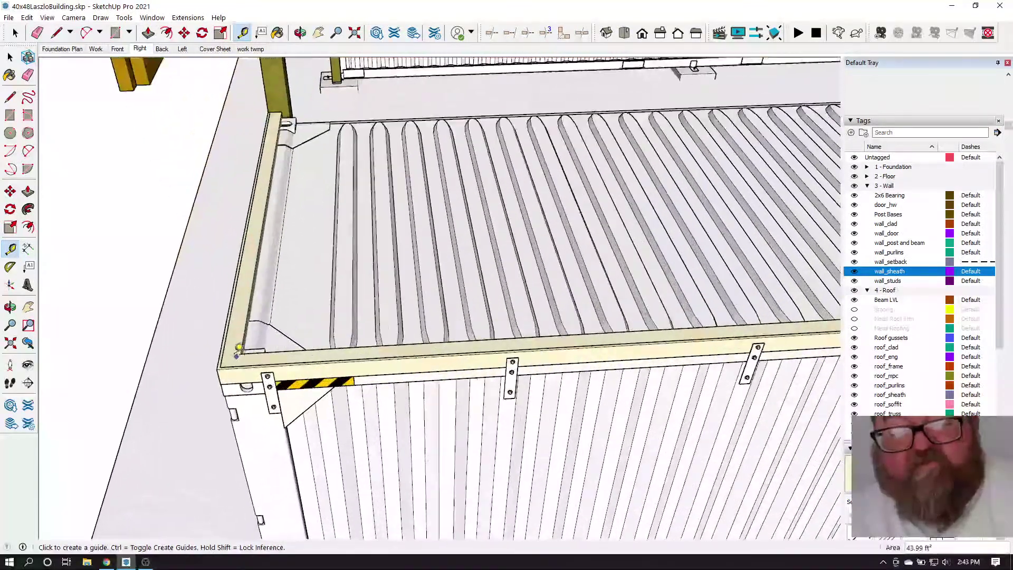
left_click(187, 17)
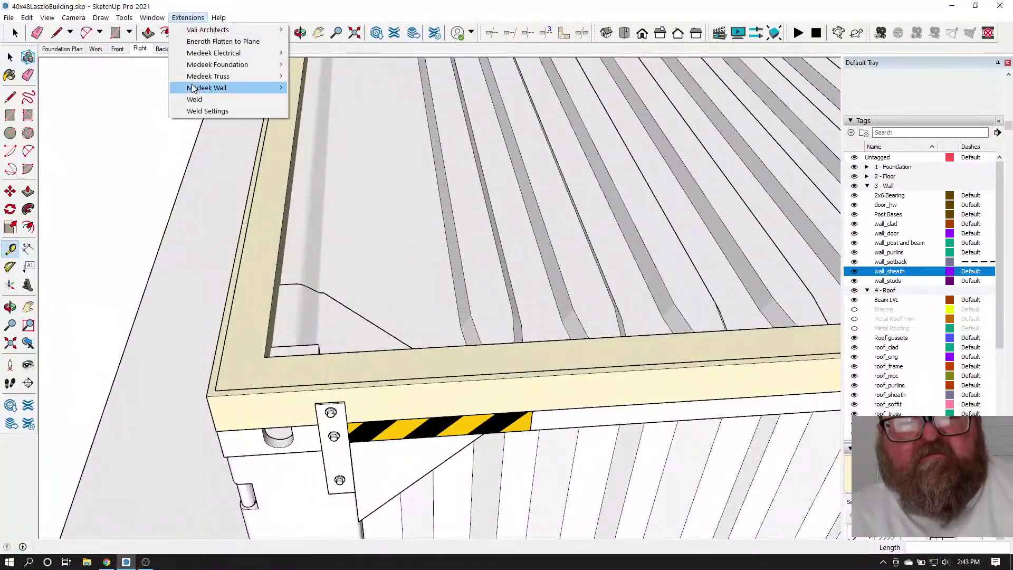
mouse_move(193, 88)
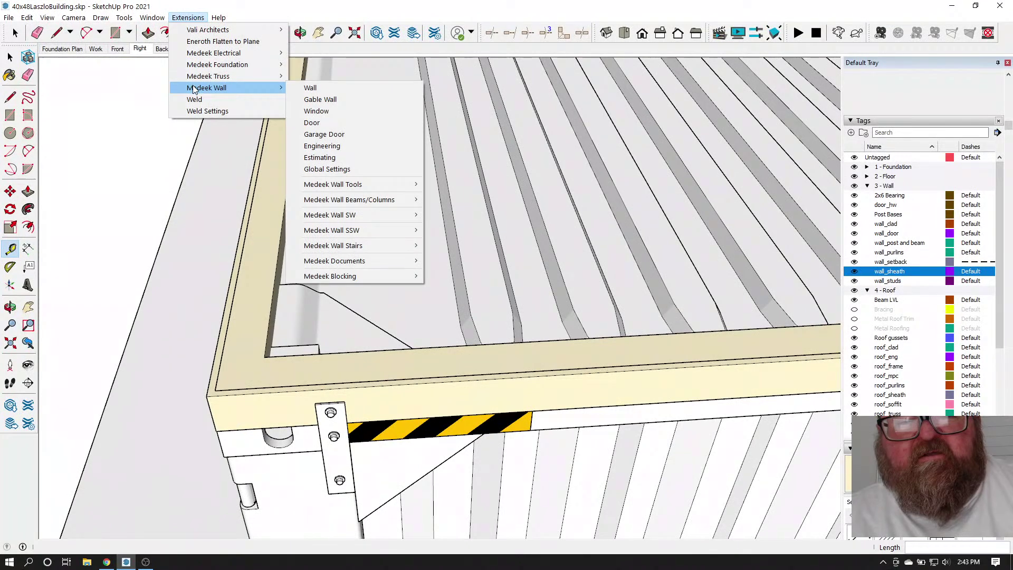
left_click(311, 88)
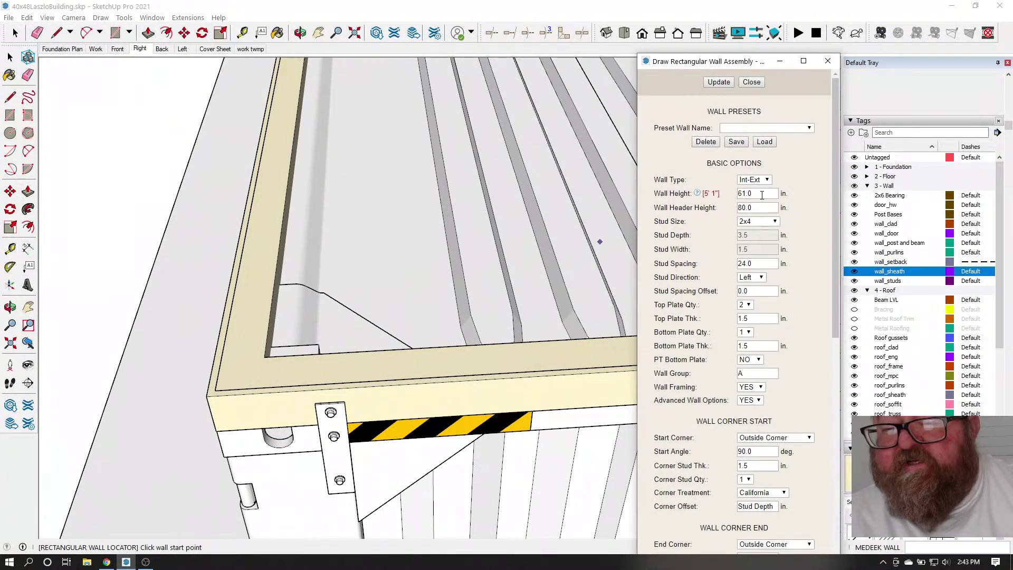
type("5")
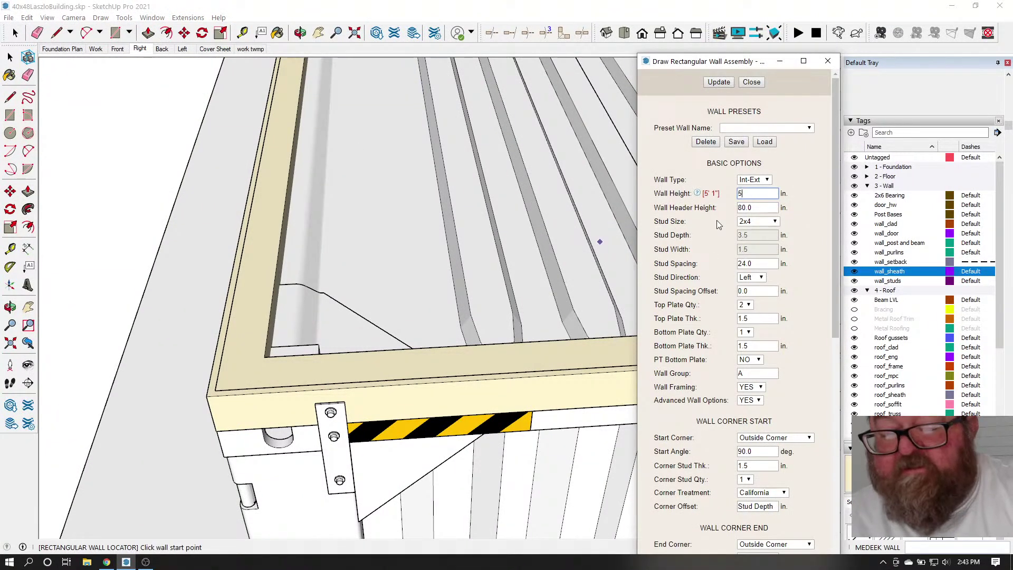
type("2")
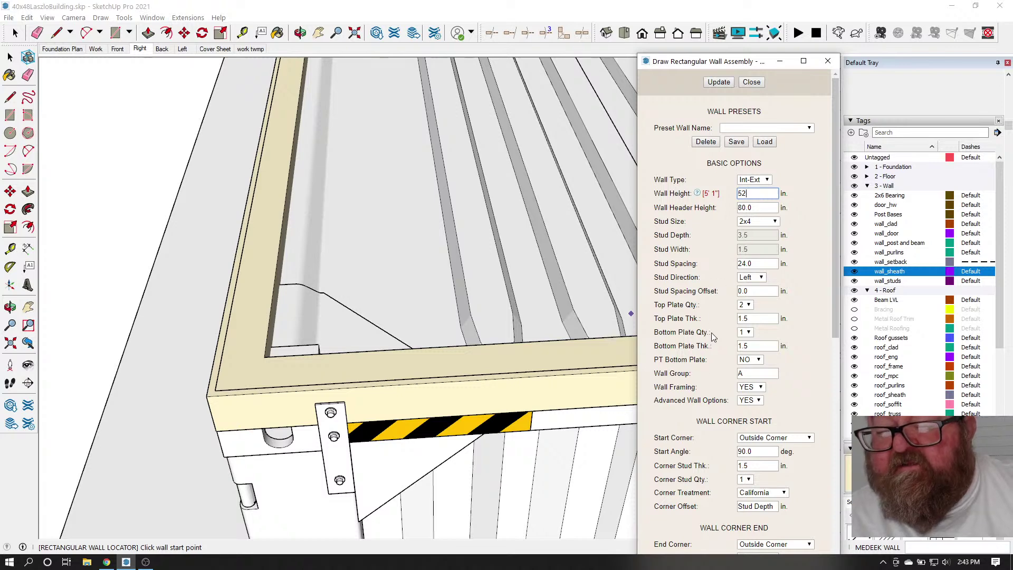
Set both the start and end corner treatments of the new wall to 3 Stud Solid
scroll(714, 317, "down", 4)
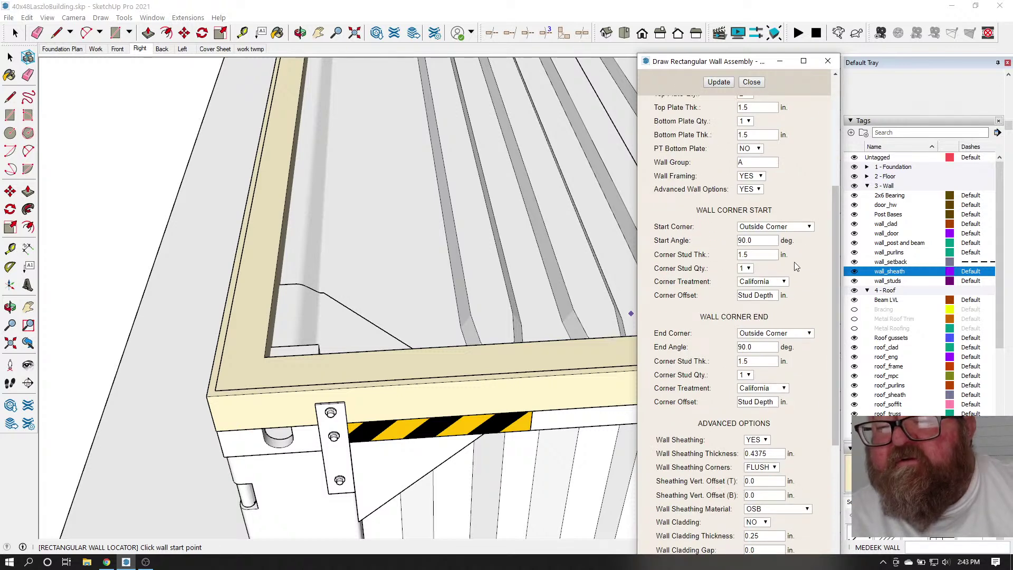
scroll(787, 287, "up", 1)
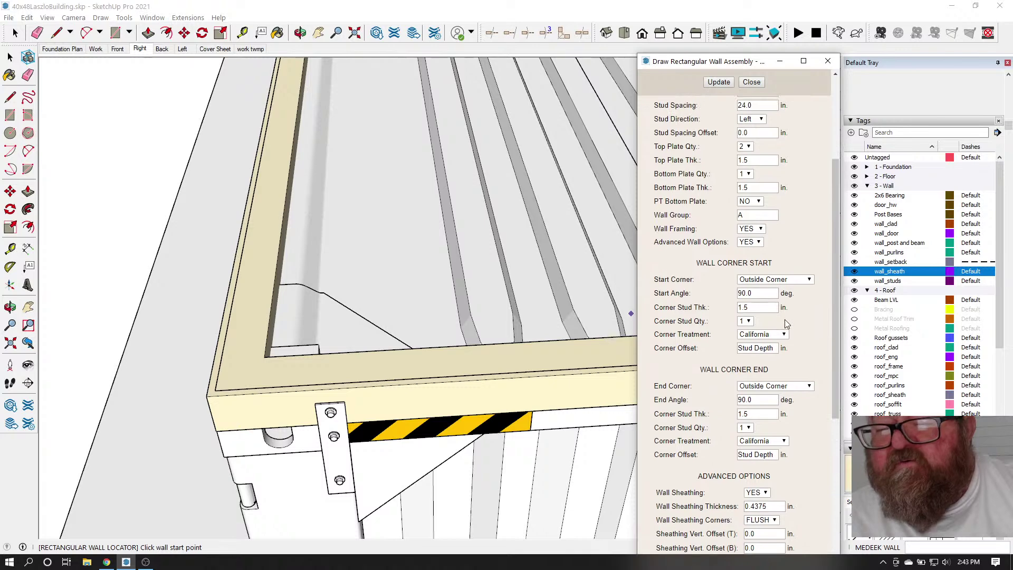
left_click(784, 335)
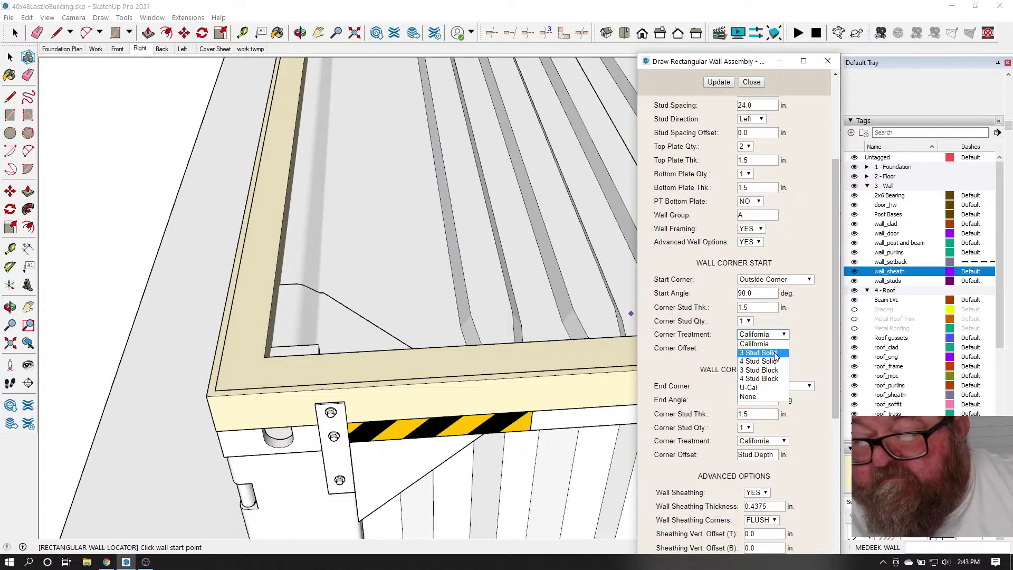
left_click(781, 352)
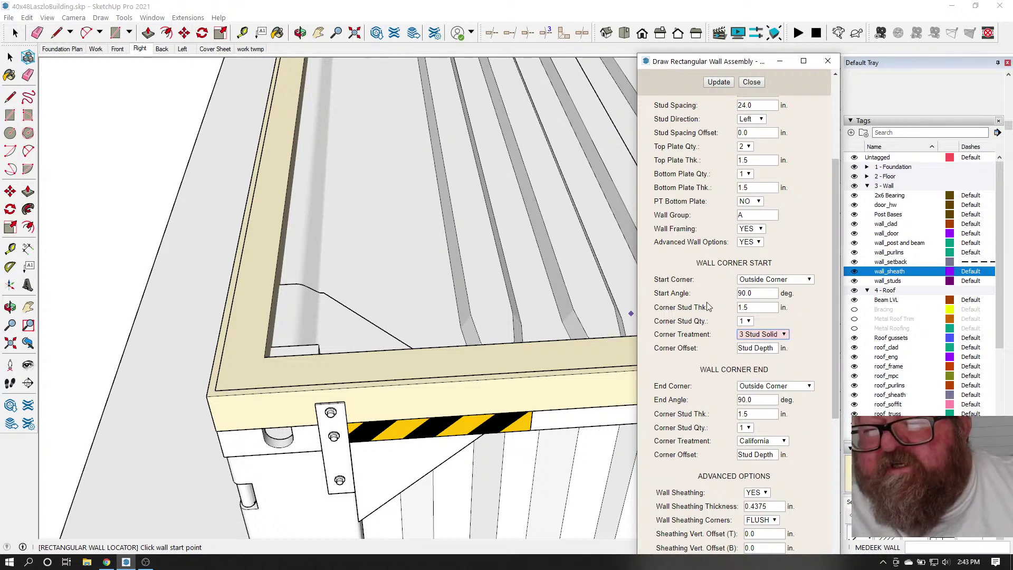
scroll(709, 307, "down", 3)
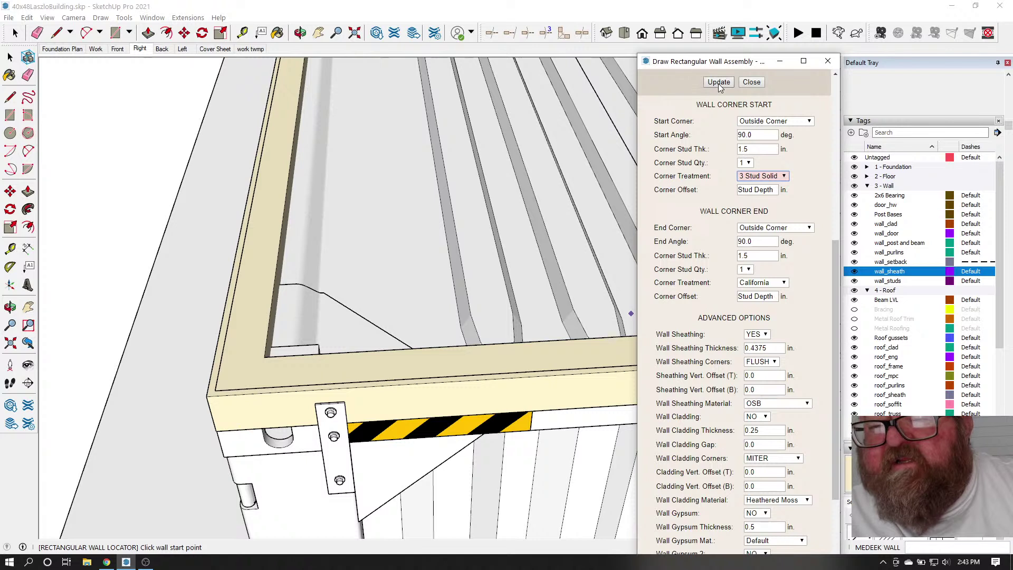
left_click(785, 283)
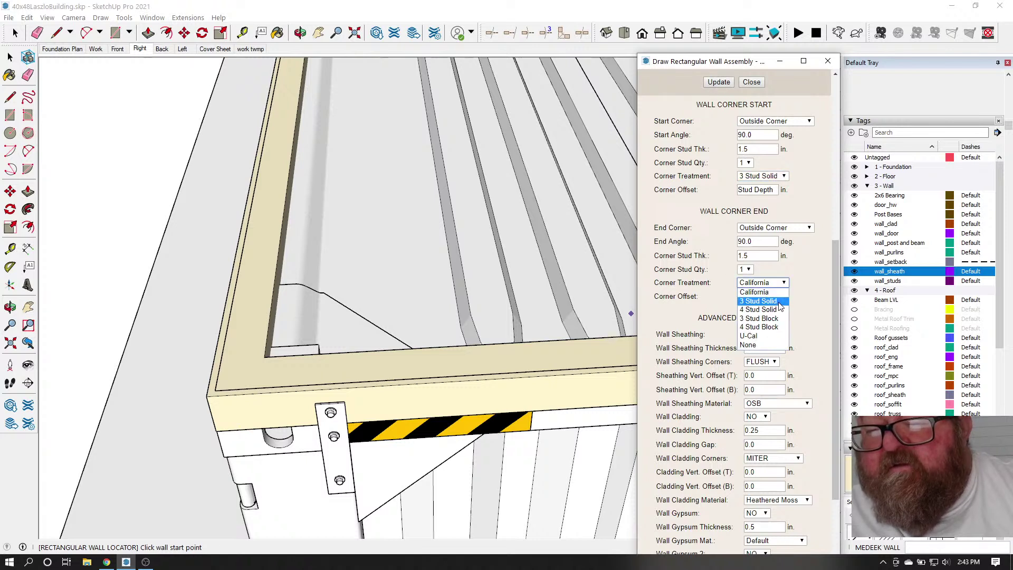
left_click(760, 300)
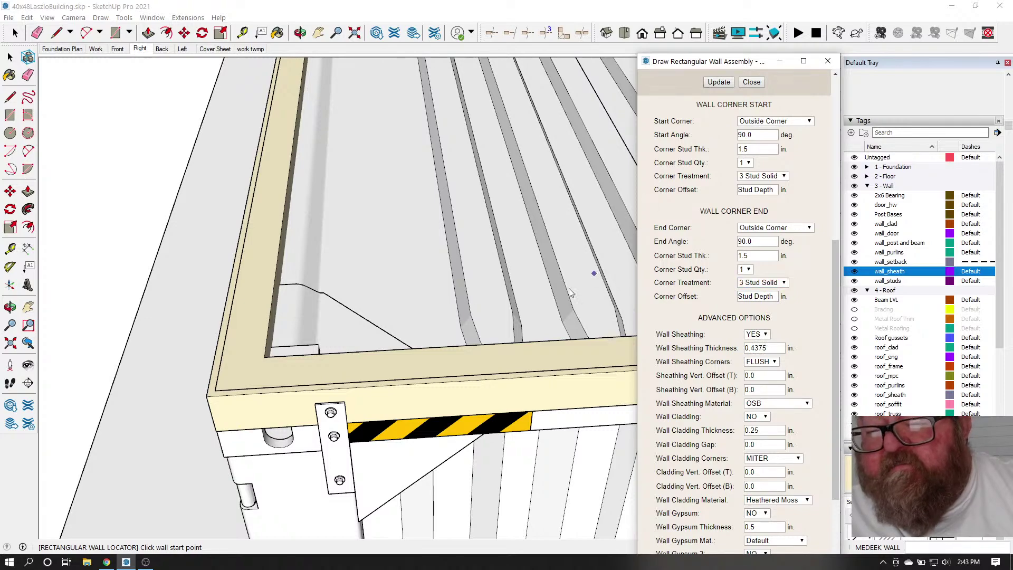
Draw the 47' 11" wall along the outer edge of the opposite container's top plate, from the front corner to the rear corner
scroll(250, 333, "up", 2)
left_click(206, 415)
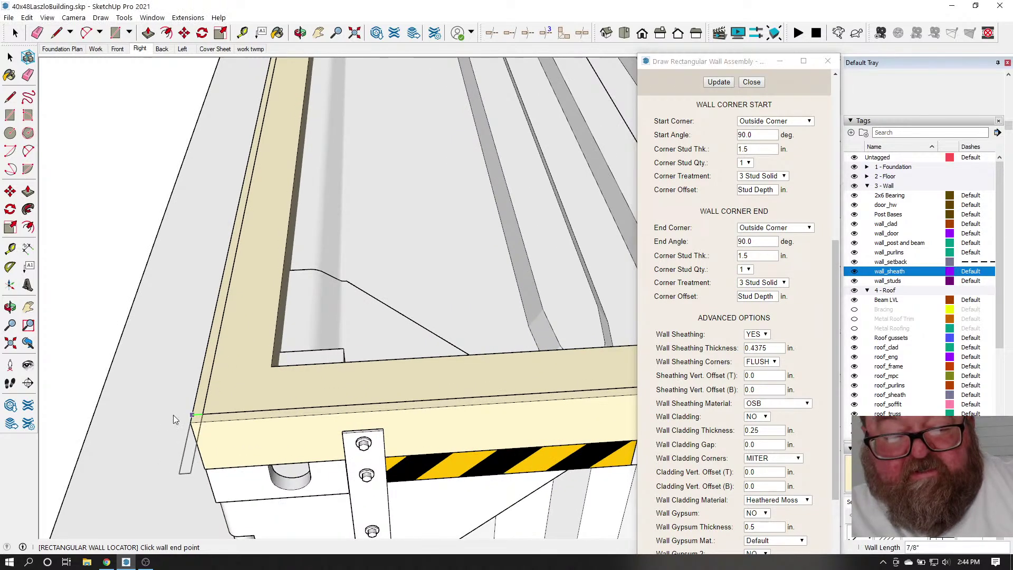
scroll(196, 414, "down", 4)
scroll(158, 403, "down", 6)
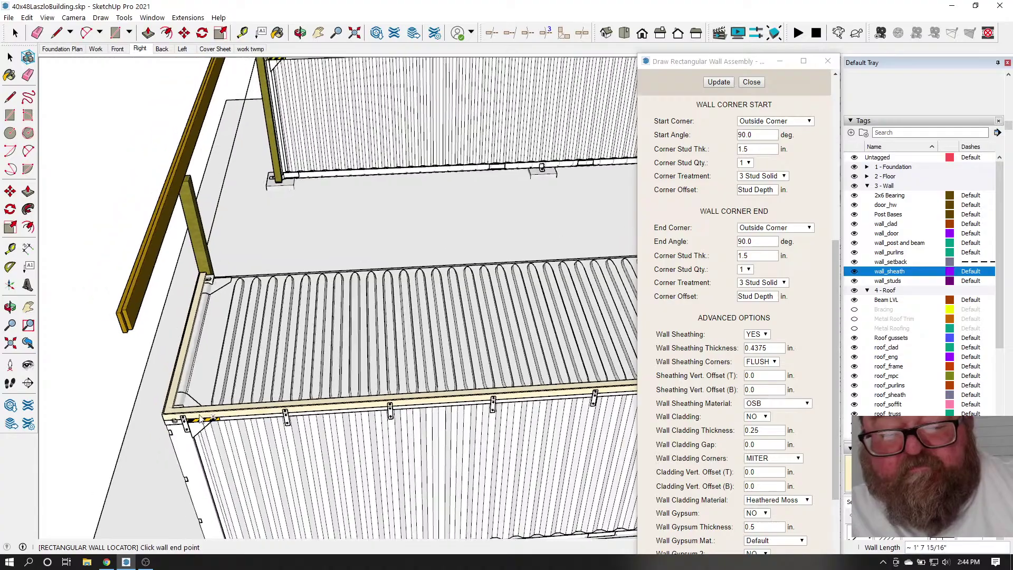
scroll(154, 401, "down", 3)
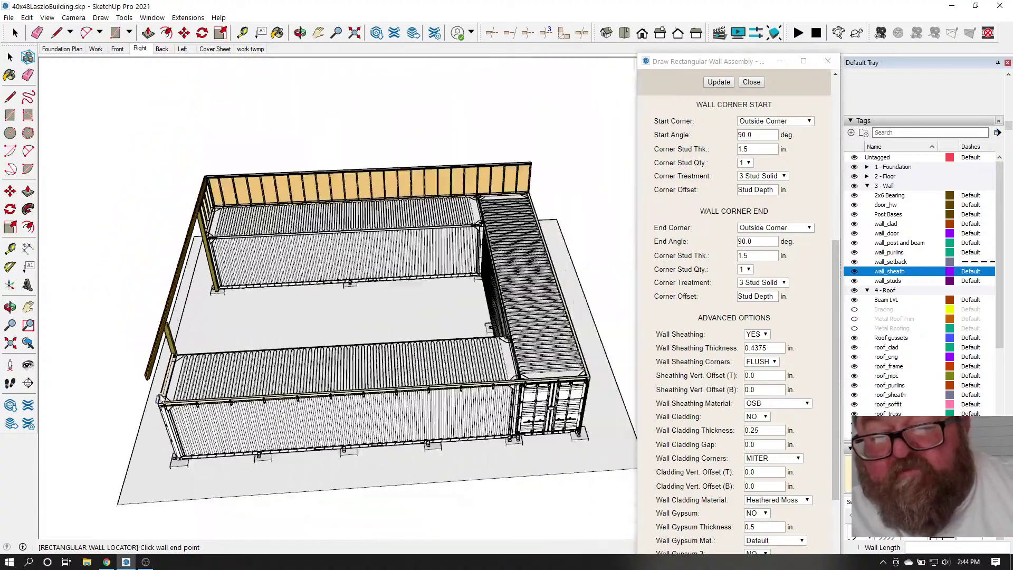
scroll(583, 378, "up", 6)
scroll(582, 378, "up", 8)
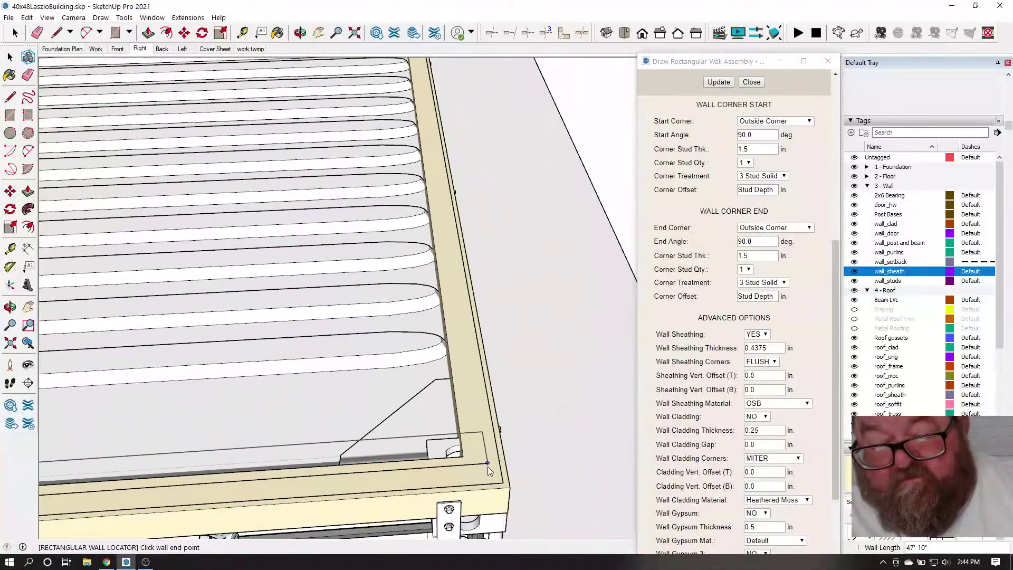
left_click(501, 483)
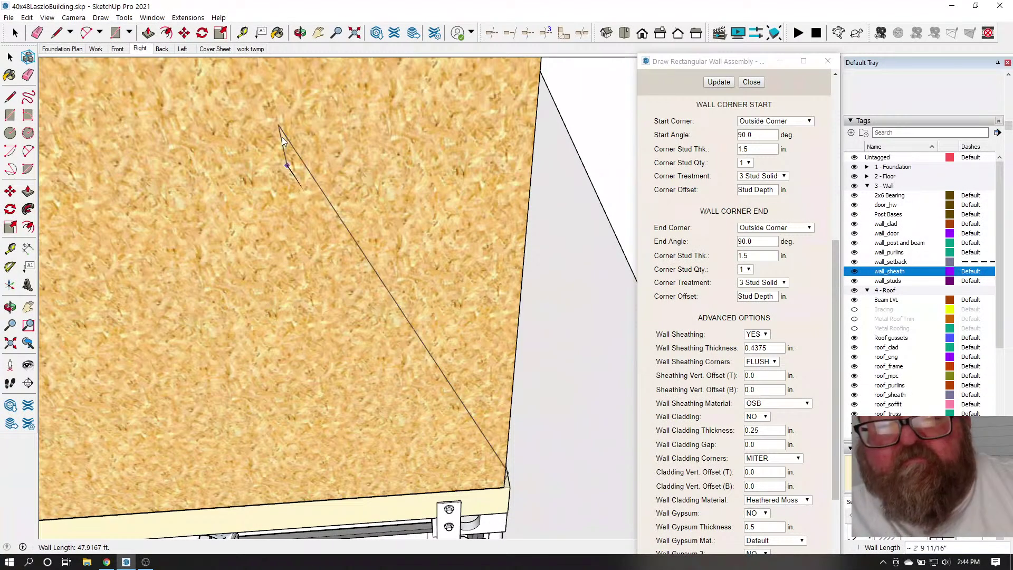
Continue with a 39' 11" rear wall ending at the corner of the existing side wall, and finish wall drawing
key("o")
left_click_drag(301, 129, 373, 214)
scroll(483, 191, "up", 10)
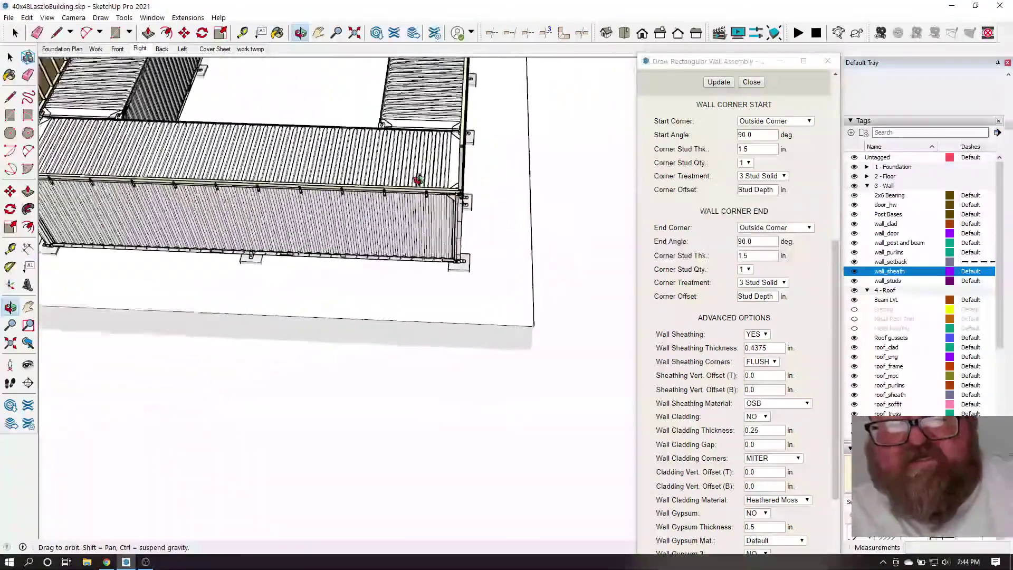
scroll(483, 191, "up", 5)
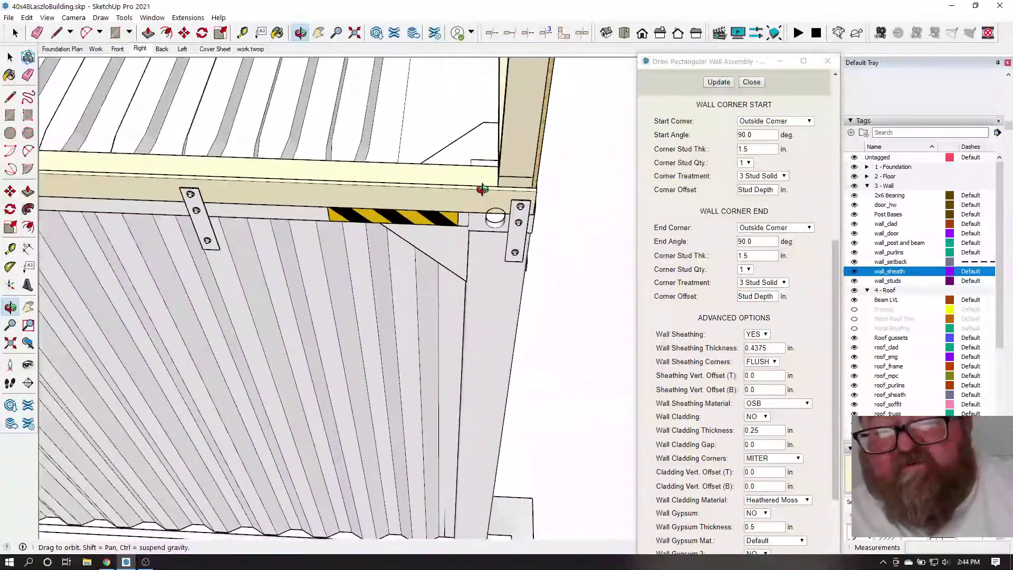
right_click(490, 193)
left_click(502, 199)
scroll(529, 189, "up", 3)
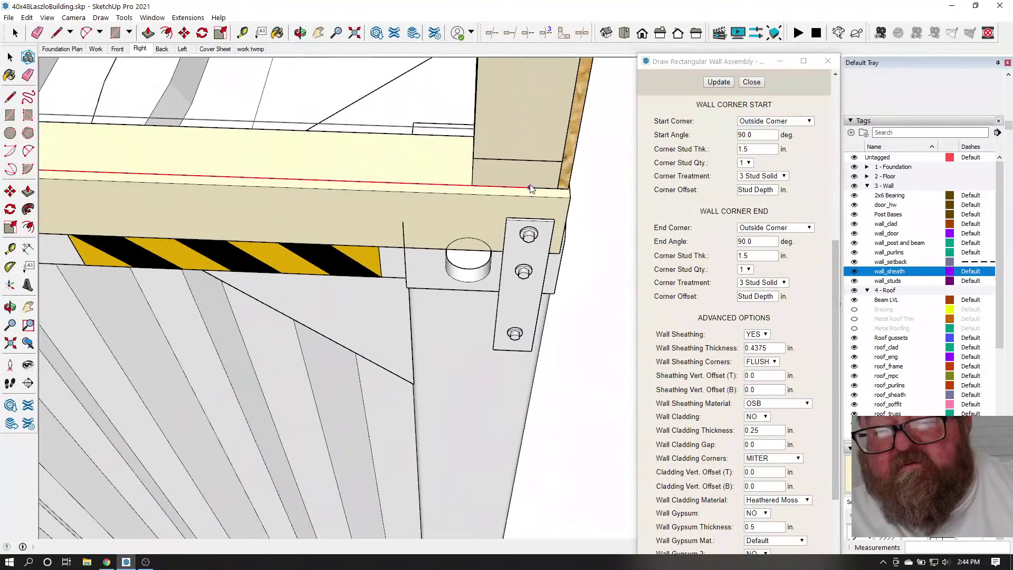
left_click(555, 190)
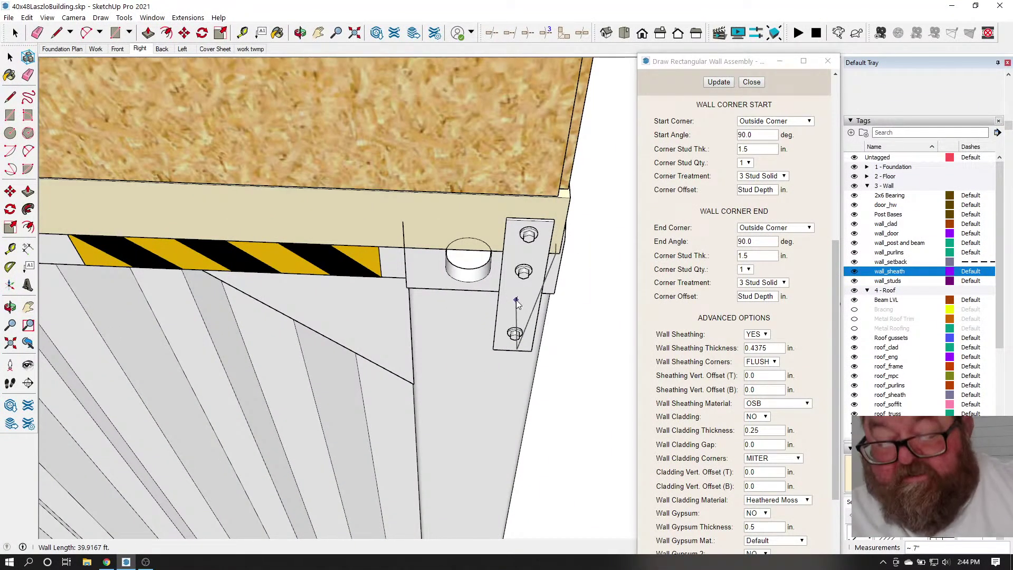
key("space")
Measure the height of the existing taller side wall beside the corner where it meets the new rear wall
scroll(665, 413, "down", 5)
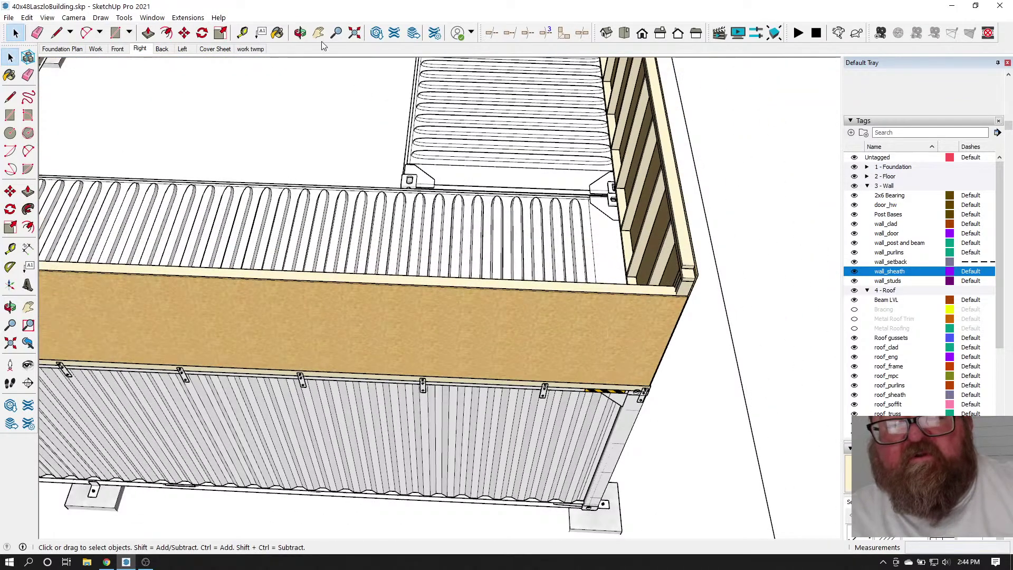
left_click(301, 33)
left_click_drag(364, 237, 569, 285)
scroll(352, 303, "down", 3)
left_click_drag(464, 310, 707, 364)
scroll(488, 99, "up", 10)
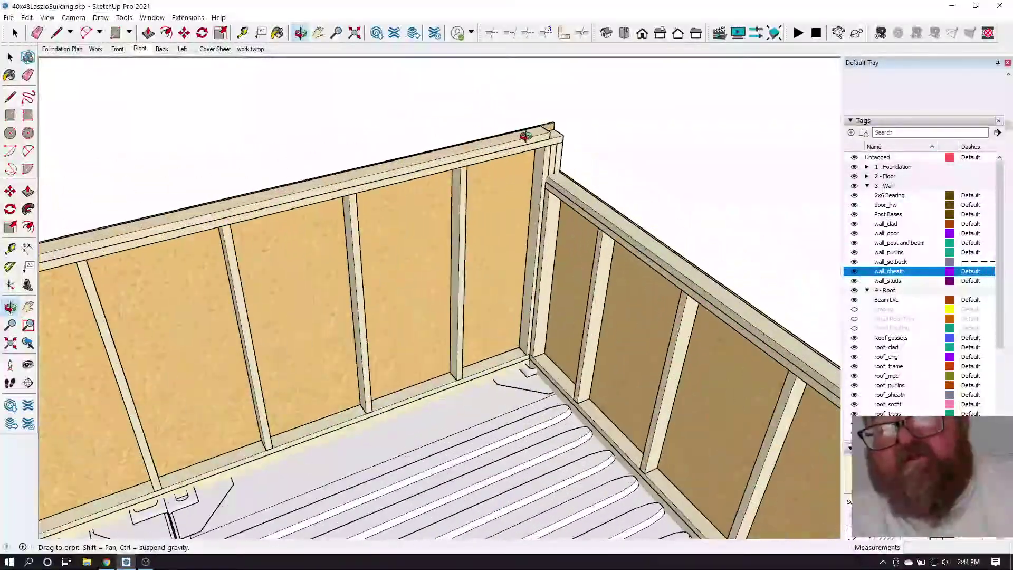
scroll(395, 98, "down", 10)
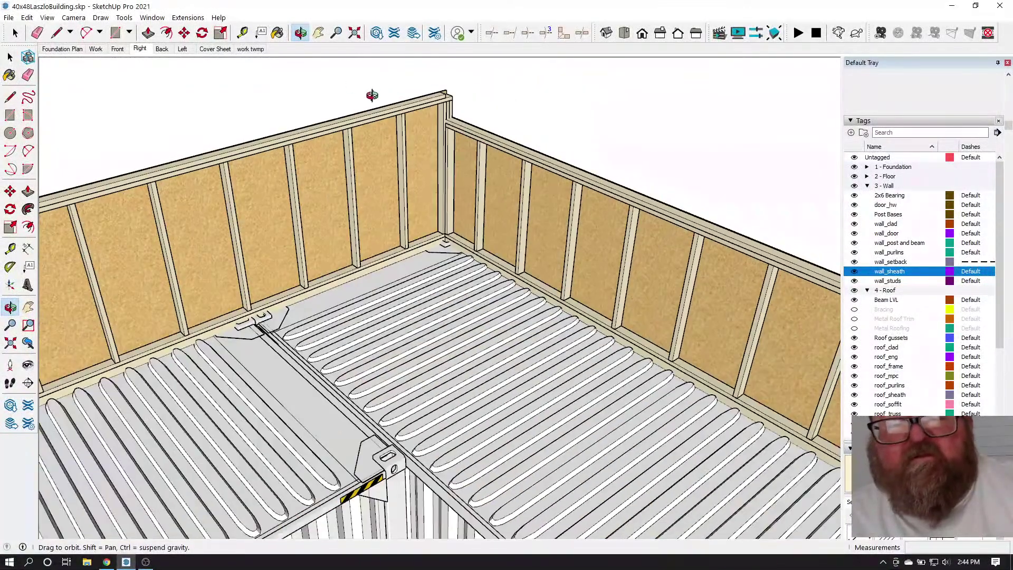
left_click(242, 33)
scroll(411, 302, "up", 4)
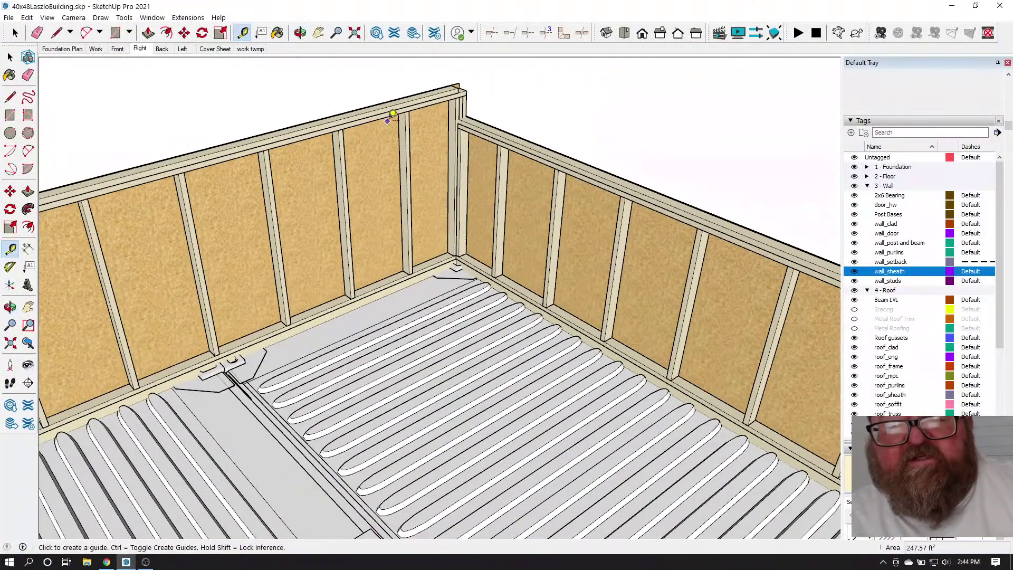
left_click(412, 304)
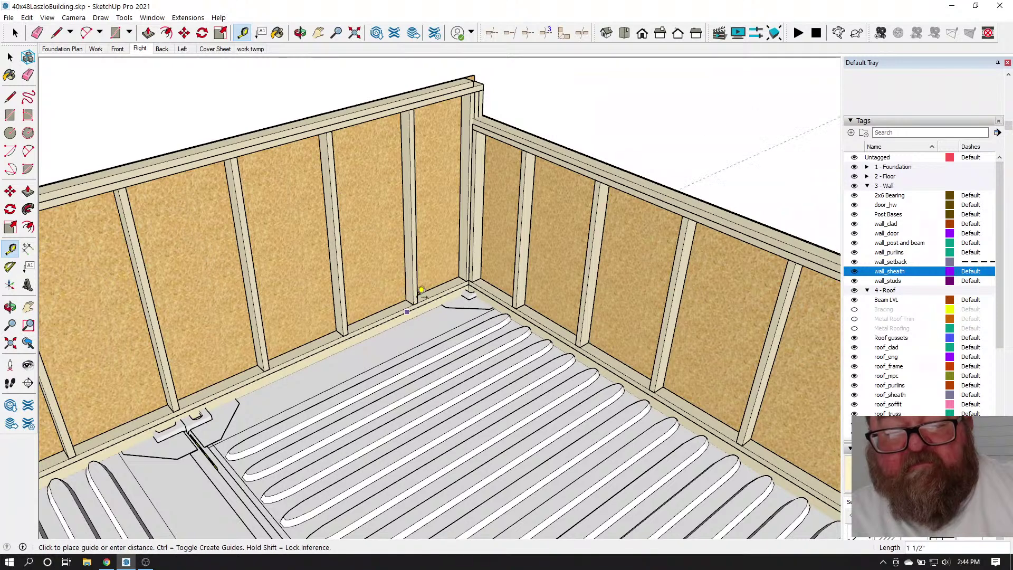
left_click(392, 99)
key("space")
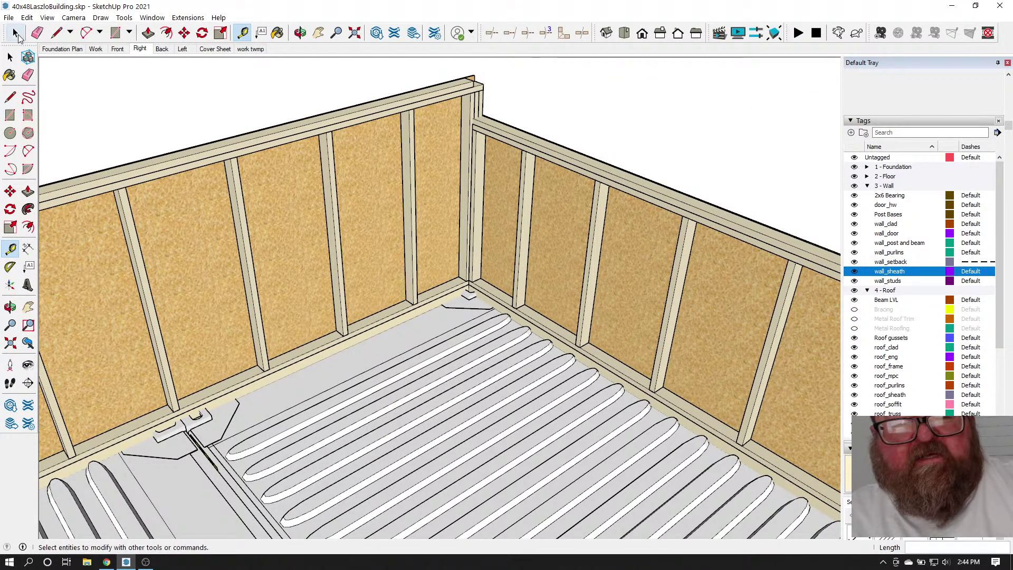
Edit the rear wall assembly, setting its wall height to 62 in, and update it
left_click(530, 150)
right_click(529, 149)
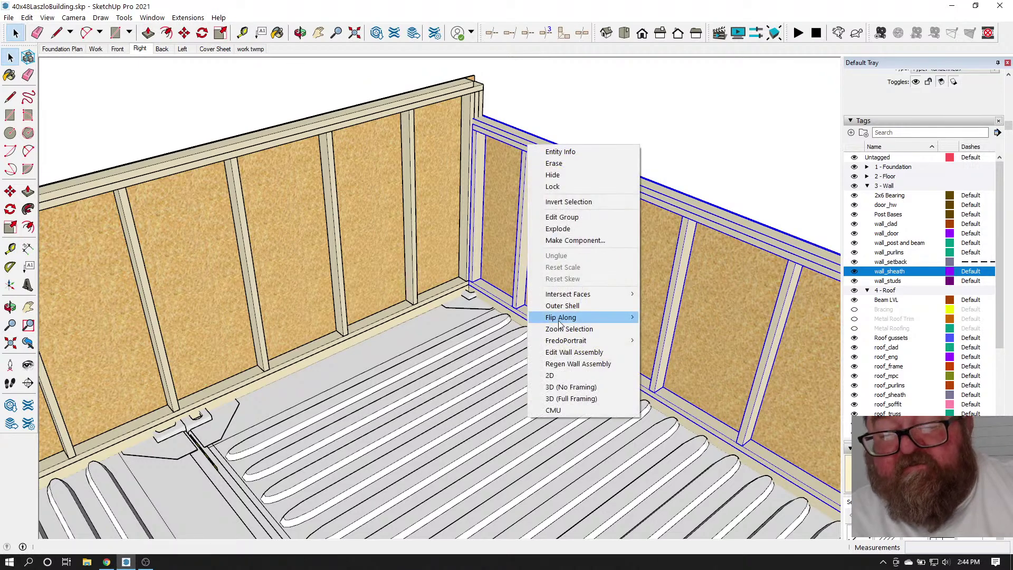
left_click(574, 352)
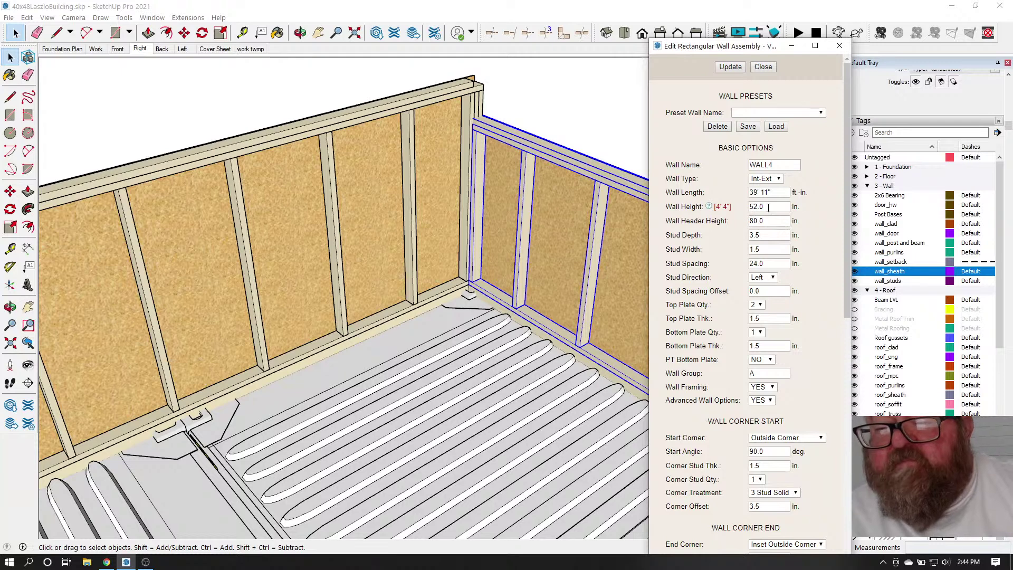
type("62")
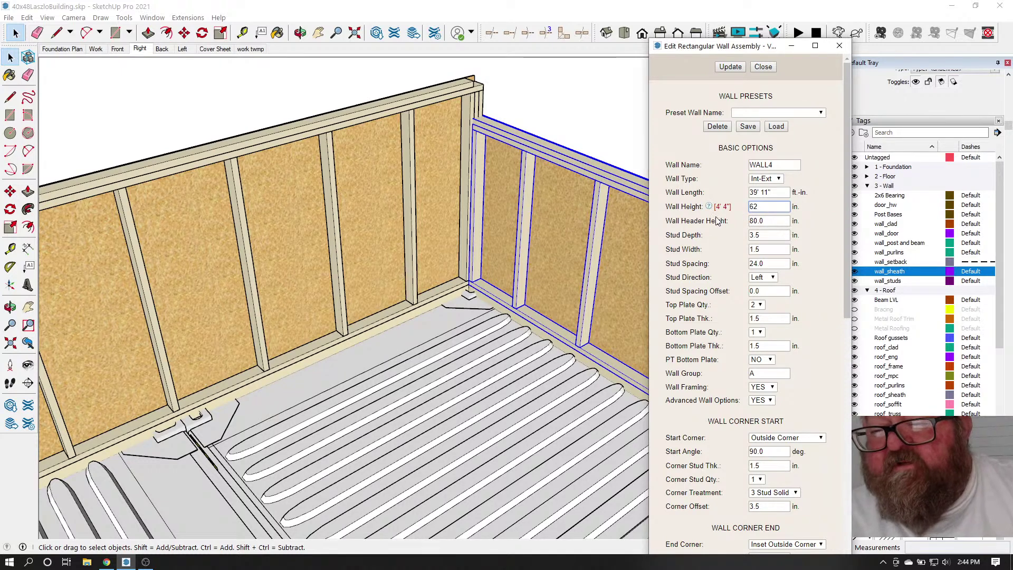
left_click(731, 67)
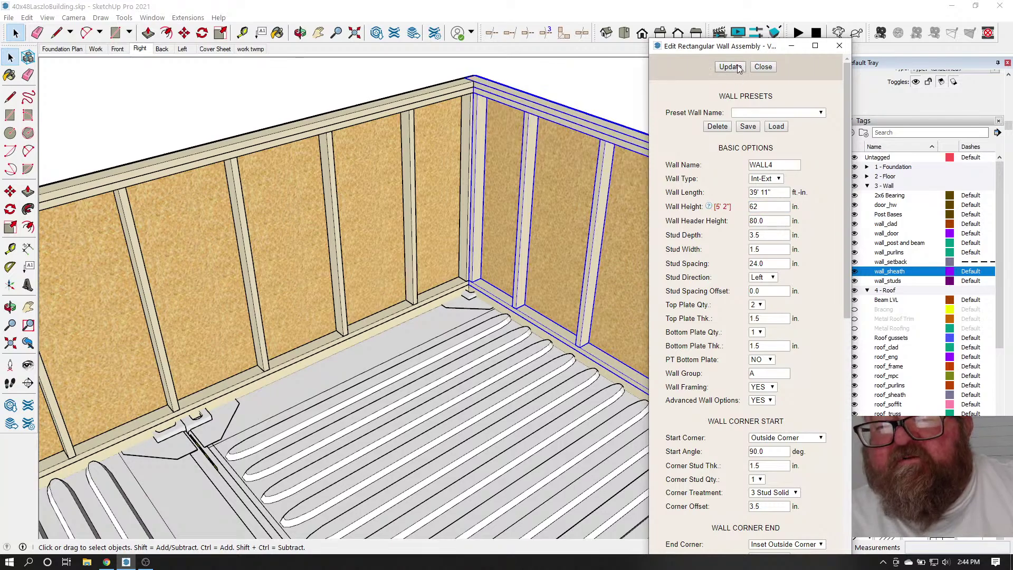
scroll(344, 192, "down", 8)
middle_click_drag(344, 191, 614, 322)
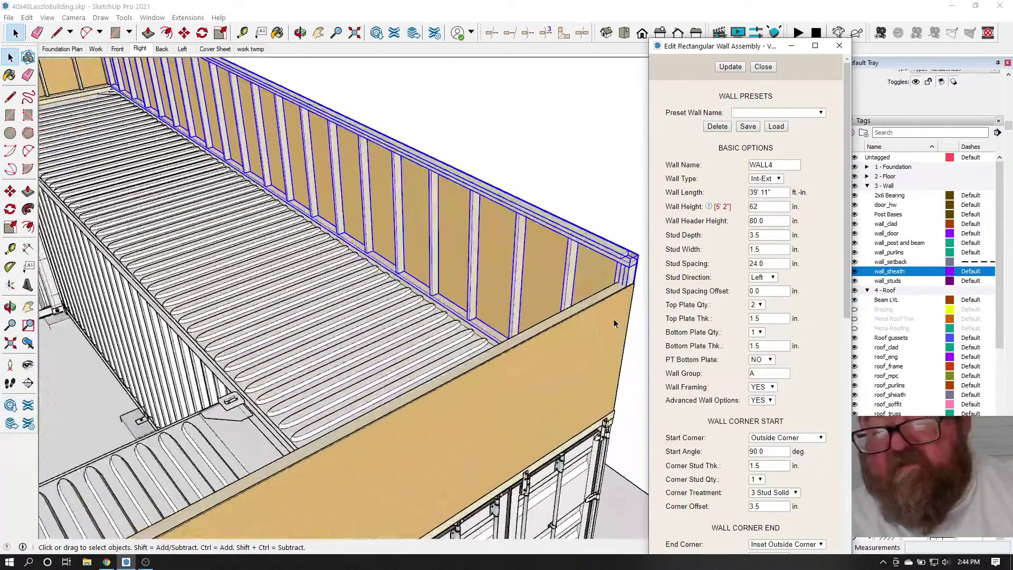
left_click(763, 67)
Set the wall height of the 47' 11" side wall on the opposite container to 62 in and update the assembly
left_click(592, 322)
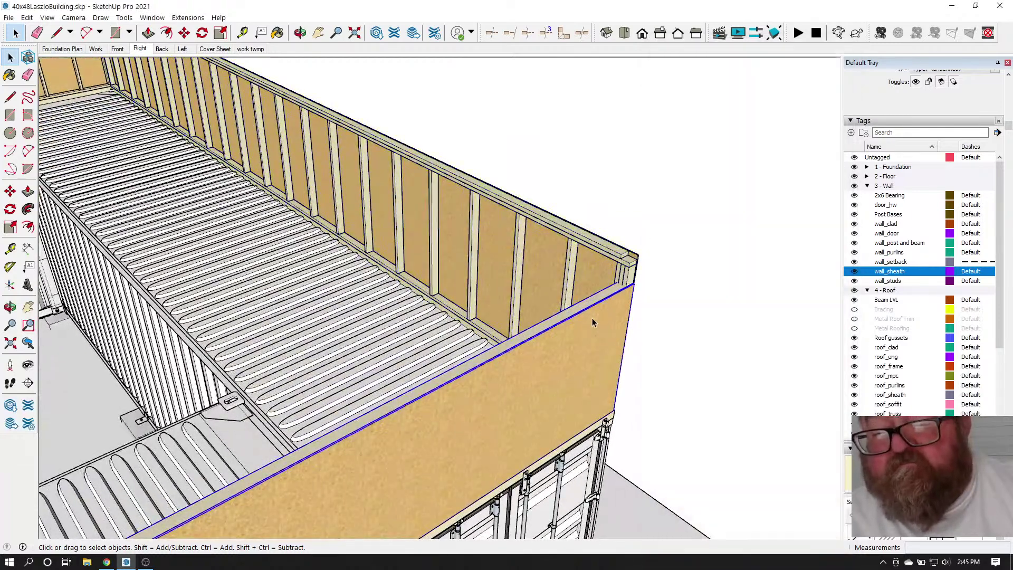
right_click(592, 322)
left_click(654, 250)
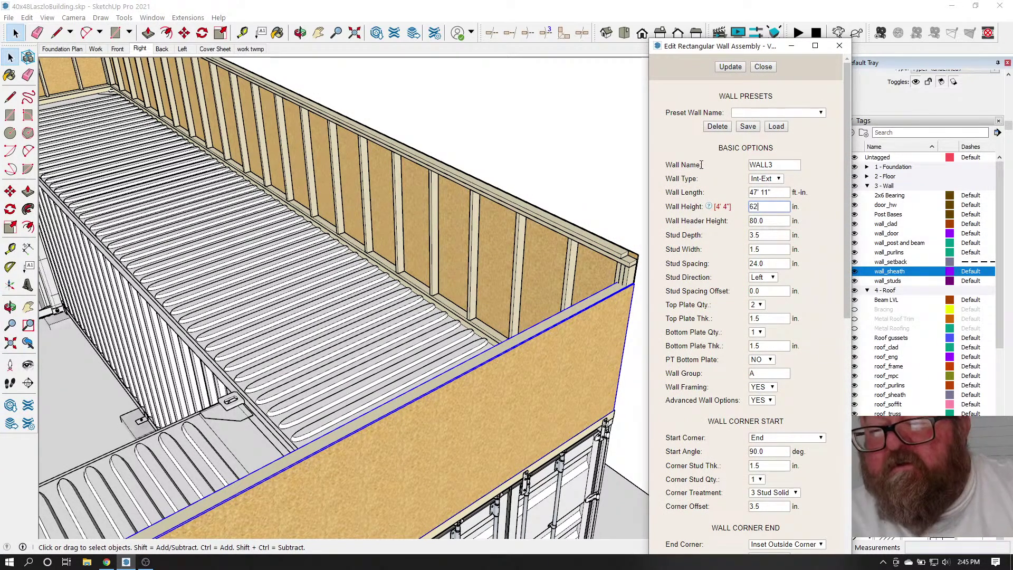
left_click(735, 69)
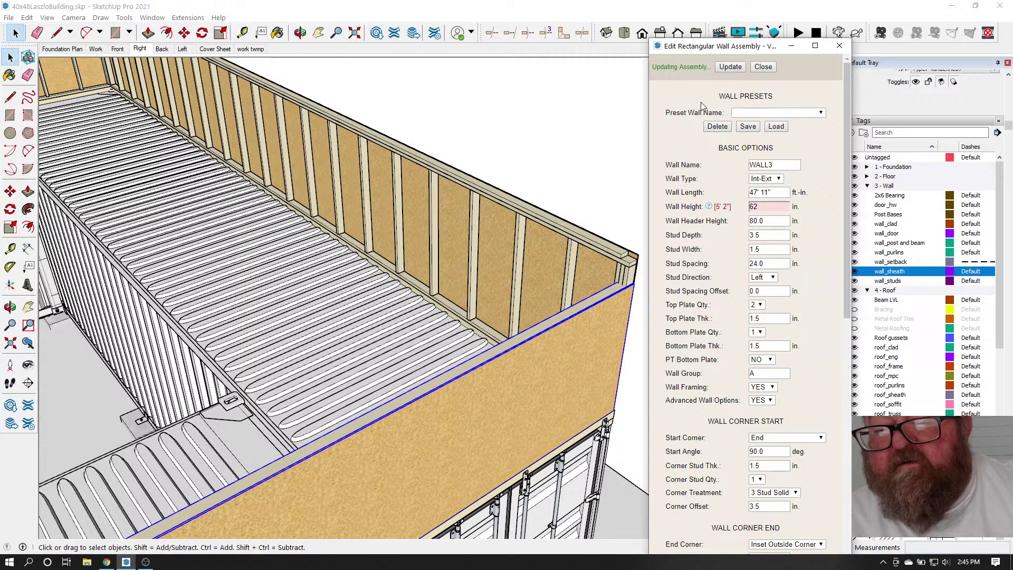
left_click(762, 67)
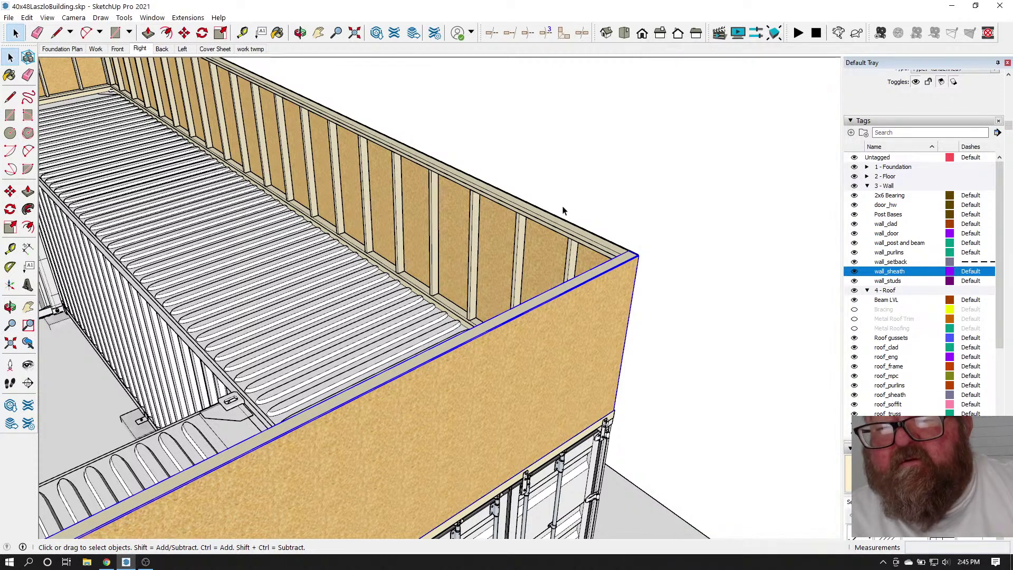
Examine the stud and top plate framing at both rear wall corners and at the front corner by the LVL beam
left_click(300, 33)
left_click_drag(596, 312, 174, 285)
left_click_drag(538, 338, 478, 347)
scroll(633, 193, "up", 10)
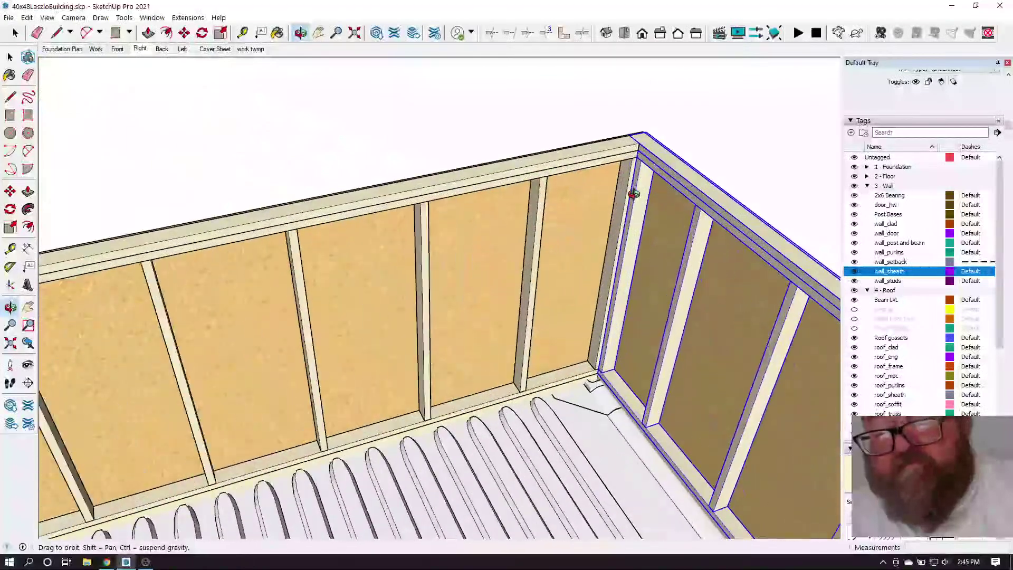
left_click_drag(633, 196, 640, 256)
scroll(628, 140, "up", 3)
scroll(640, 256, "down", 6)
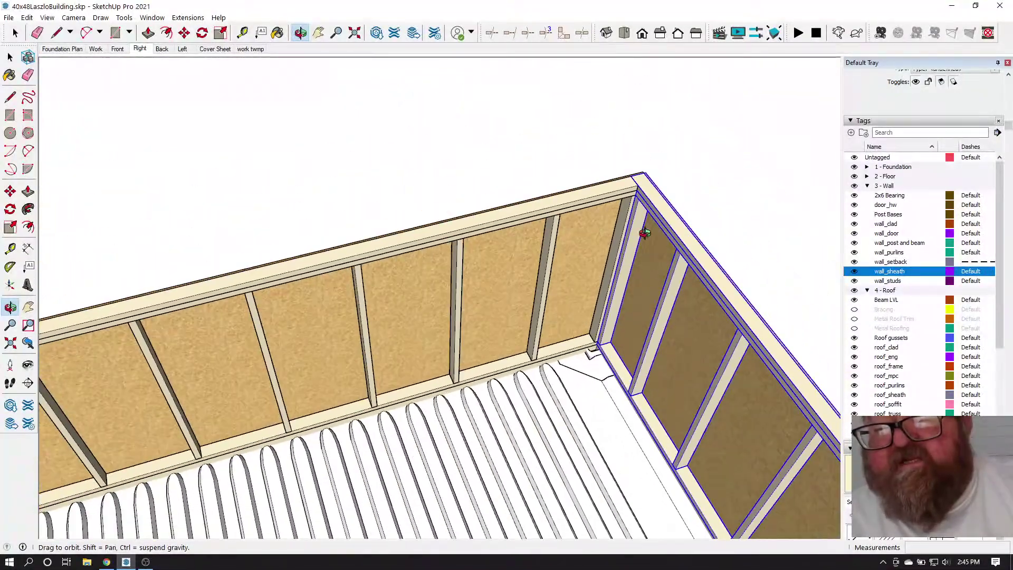
scroll(666, 232, "down", 5)
left_click_drag(586, 338, 176, 183)
scroll(177, 183, "up", 10)
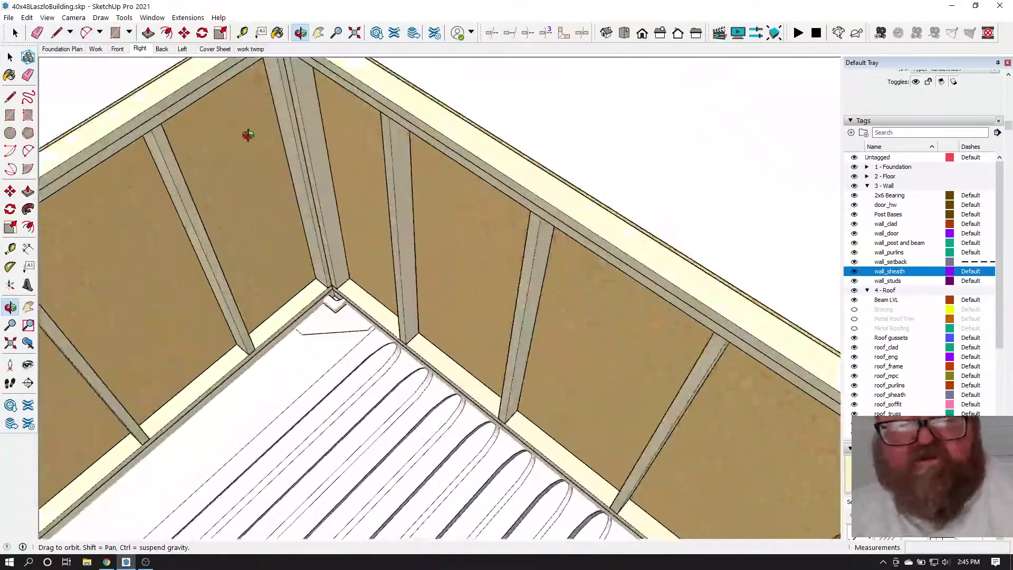
scroll(410, 231, "down", 10)
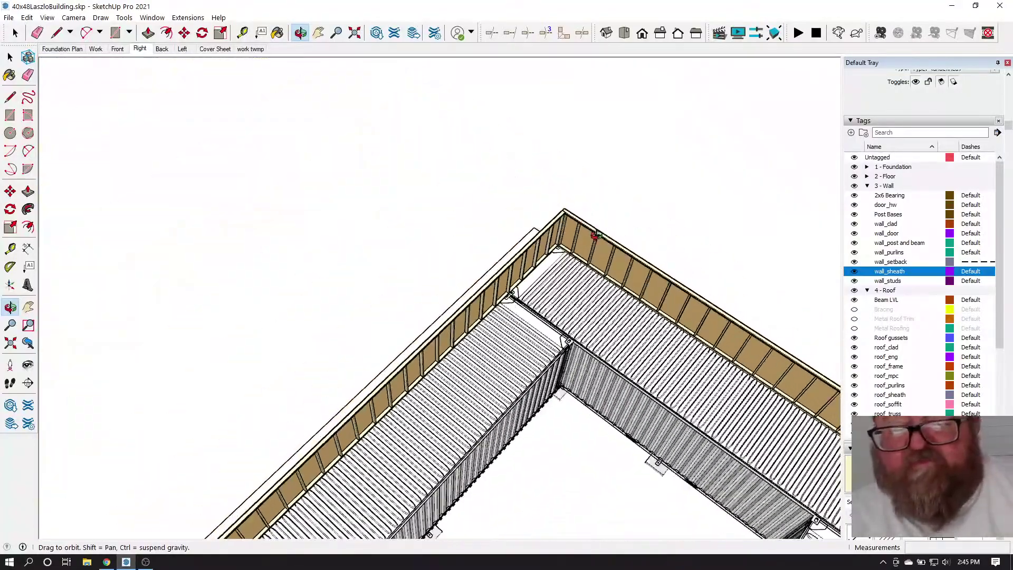
scroll(689, 232, "down", 6)
left_click_drag(690, 233, 285, 326)
scroll(356, 299, "up", 4)
scroll(356, 298, "up", 10)
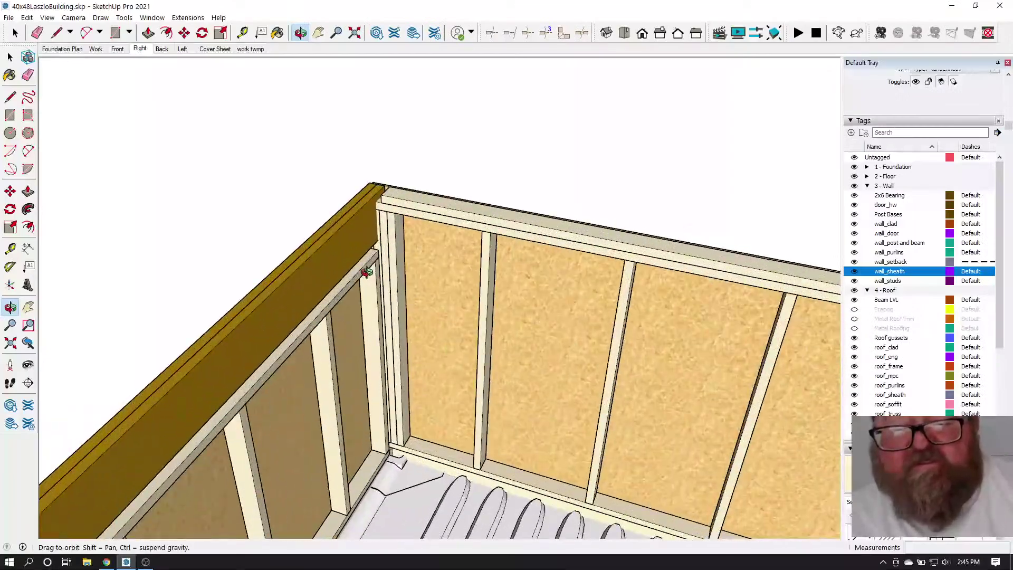
Change the end corner treatment of the first 47' 11" side wall, meeting the LVL beam, to 3 Stud Solid and update it
left_click_drag(386, 231, 386, 245)
left_click(10, 57)
left_click(500, 212)
right_click(500, 212)
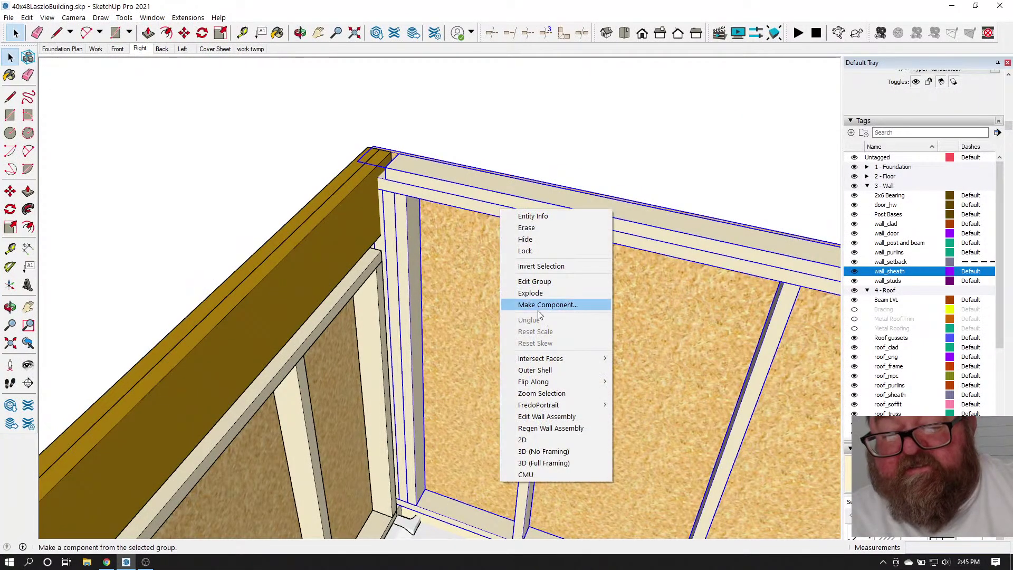
left_click(541, 417)
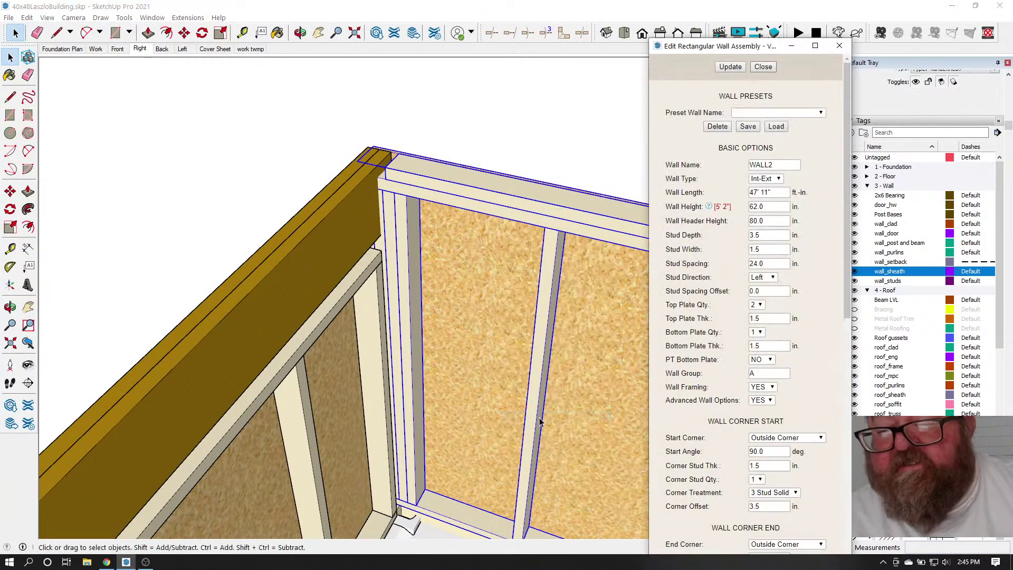
scroll(727, 278, "down", 4)
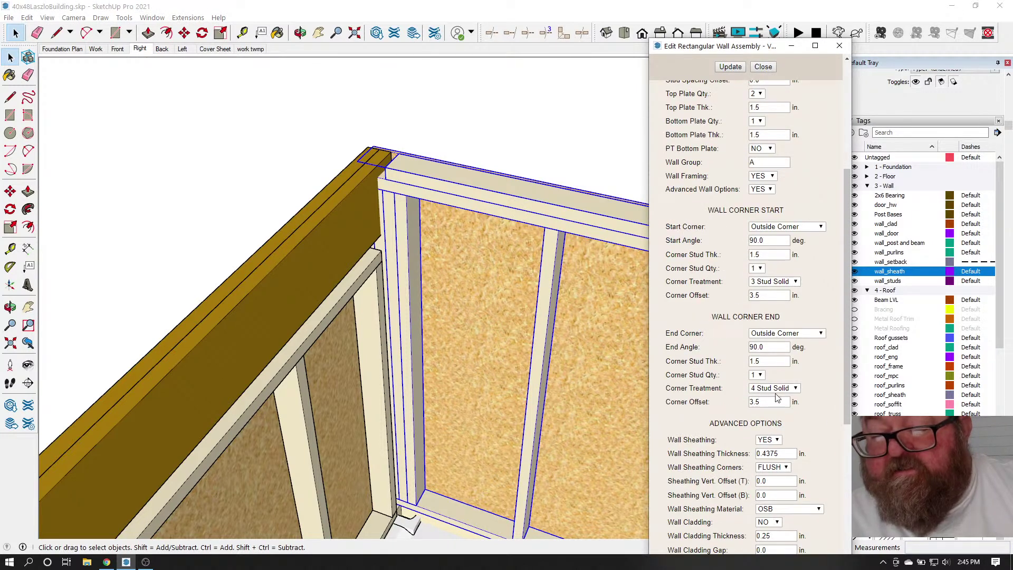
left_click(796, 389)
left_click(771, 413)
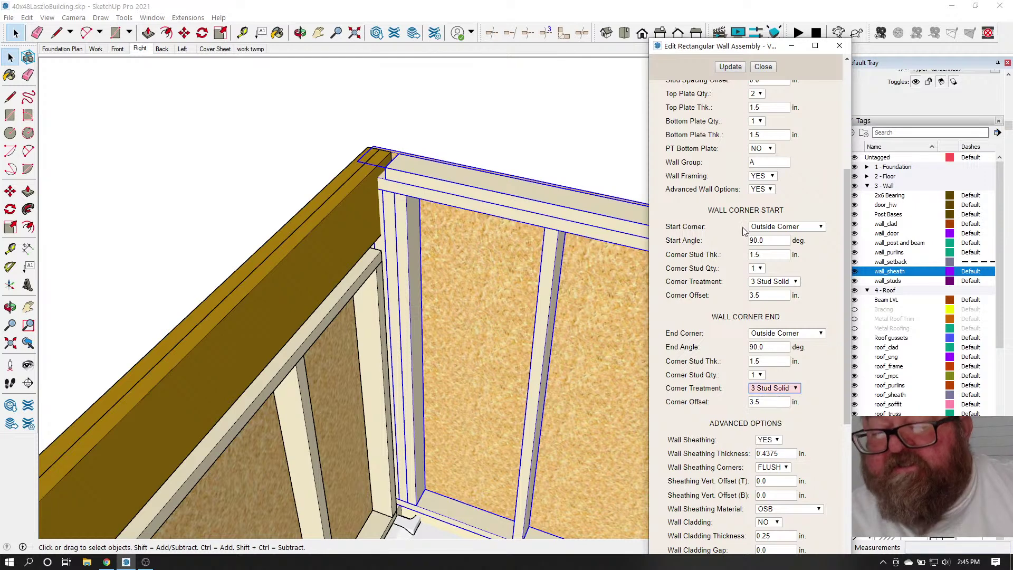
left_click(731, 67)
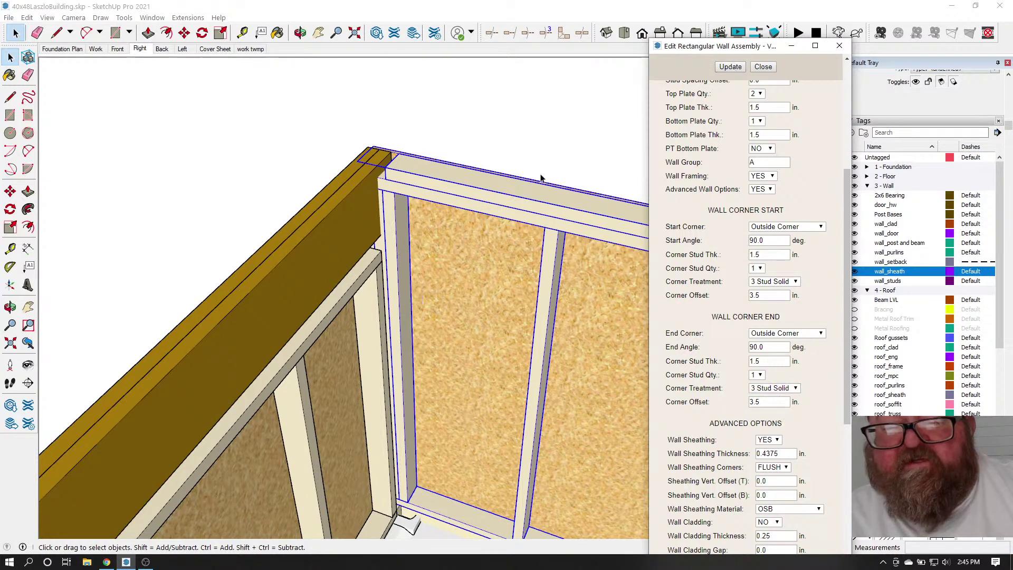
left_click(762, 67)
scroll(411, 197, "down", 2)
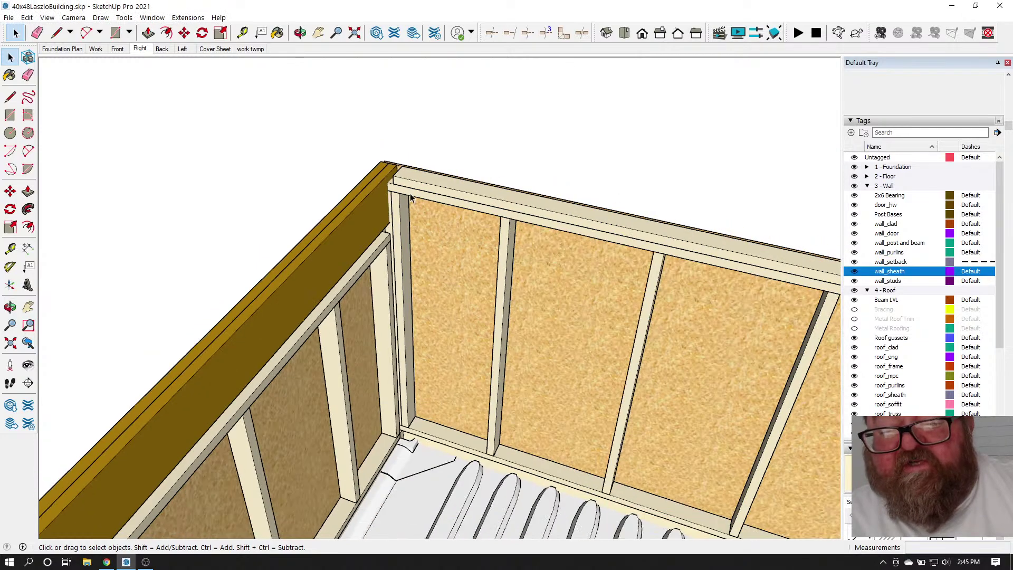
scroll(415, 194, "down", 2)
scroll(412, 160, "down", 5)
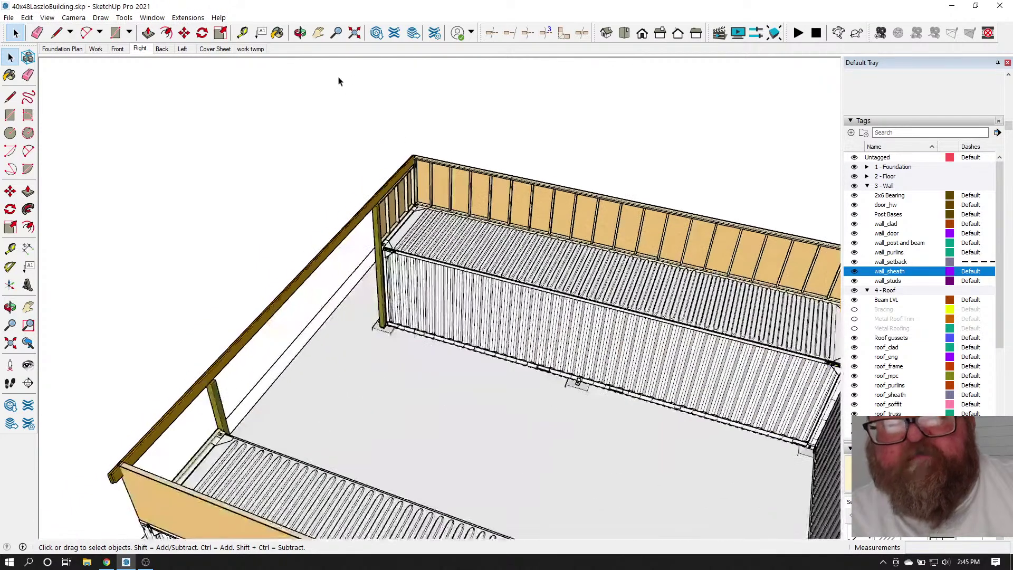
Examine the corner where the projecting end of the double beam overlaps the sheathed side wall
left_click(300, 33)
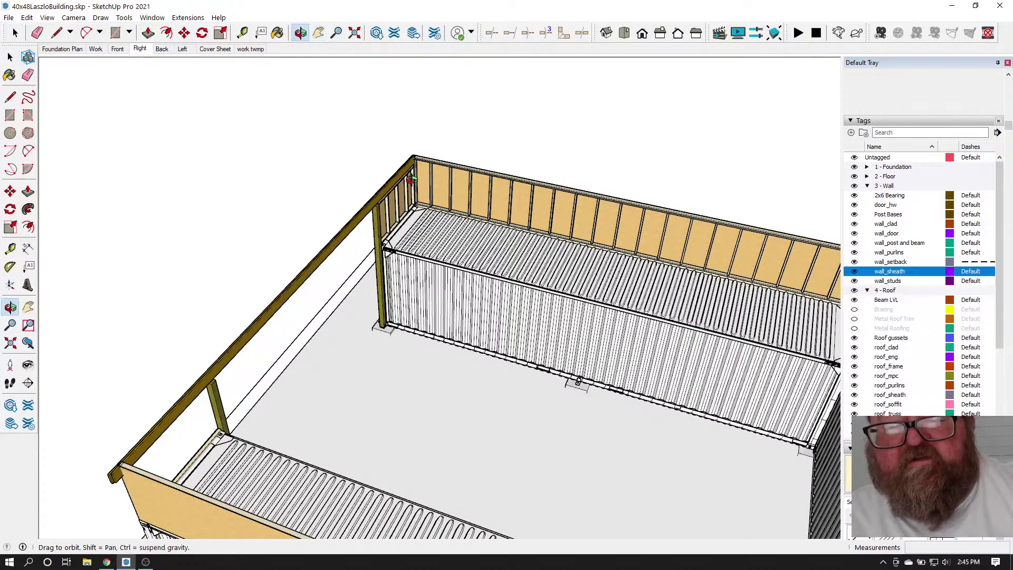
left_click_drag(495, 238, 213, 352)
scroll(213, 352, "up", 8)
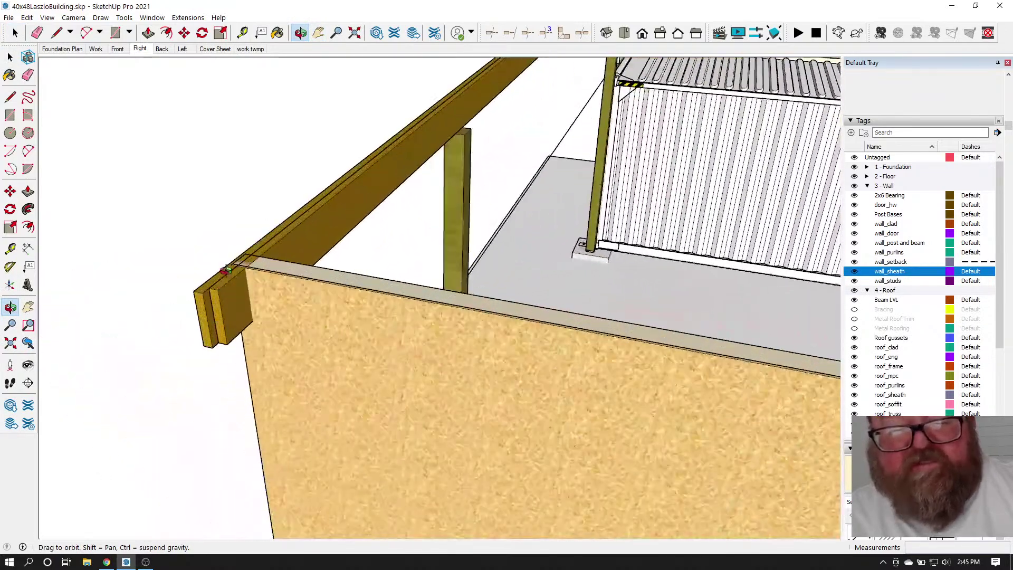
left_click_drag(253, 269, 274, 289)
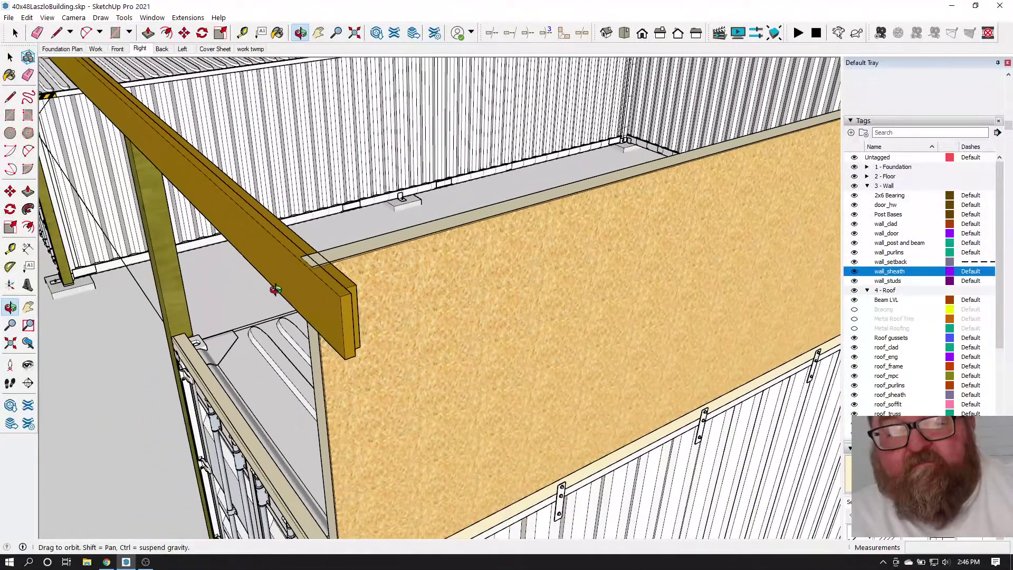
left_click_drag(348, 292, 310, 294)
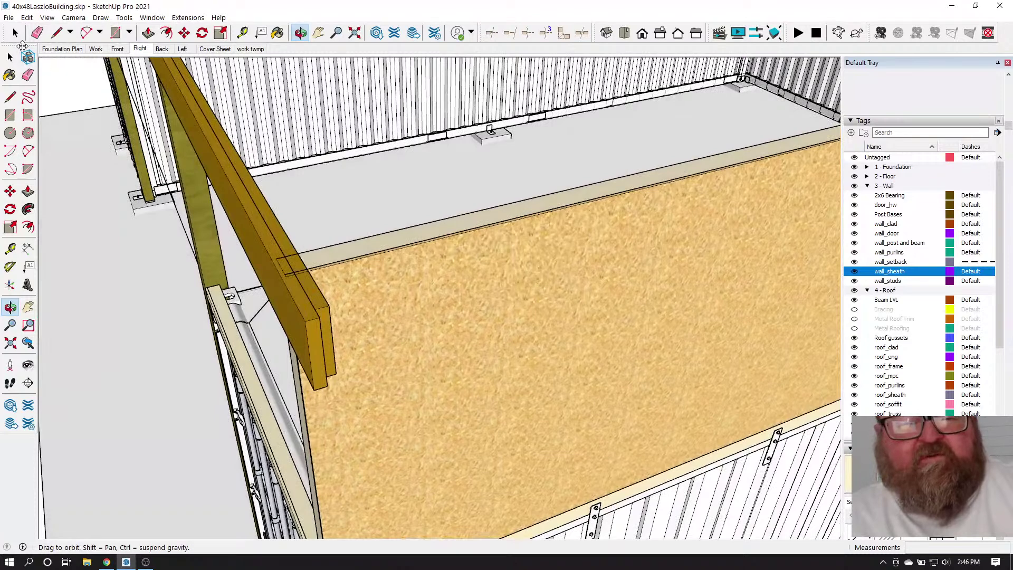
left_click(10, 57)
left_click(363, 285)
right_click(365, 285)
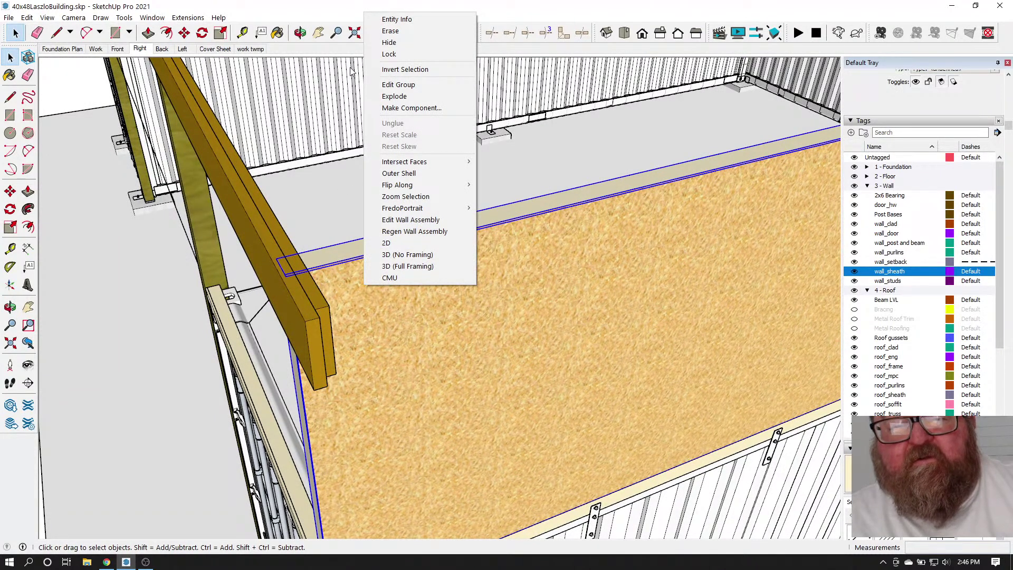
left_click(327, 13)
scroll(432, 334, "down", 2)
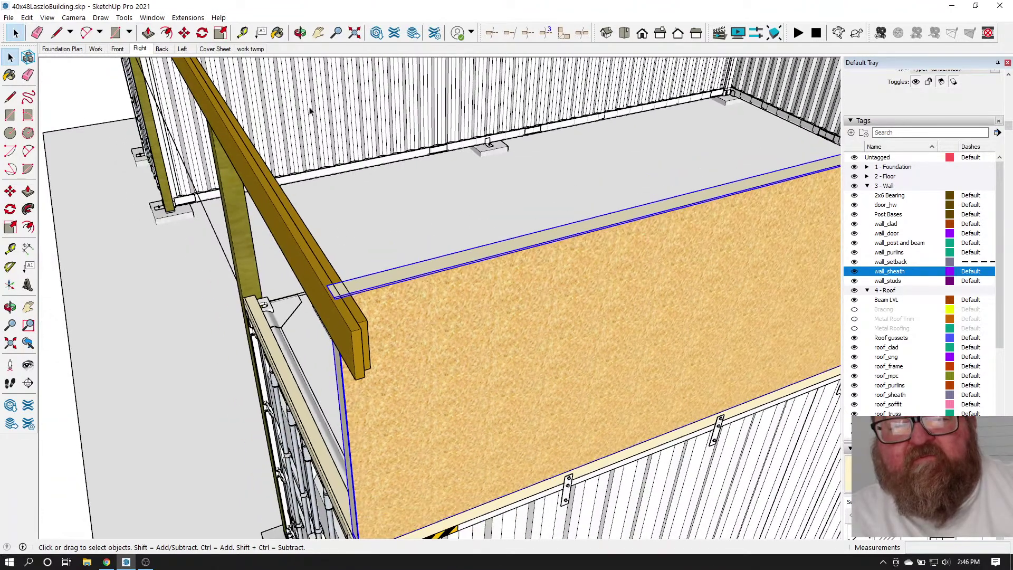
Measure the height of the framed end wall beneath the beam, from its bottom plate to its top plate
left_click(300, 32)
left_click_drag(433, 274, 500, 325)
scroll(322, 435, "down", 2)
scroll(544, 220, "up", 4)
left_click_drag(545, 221, 578, 254)
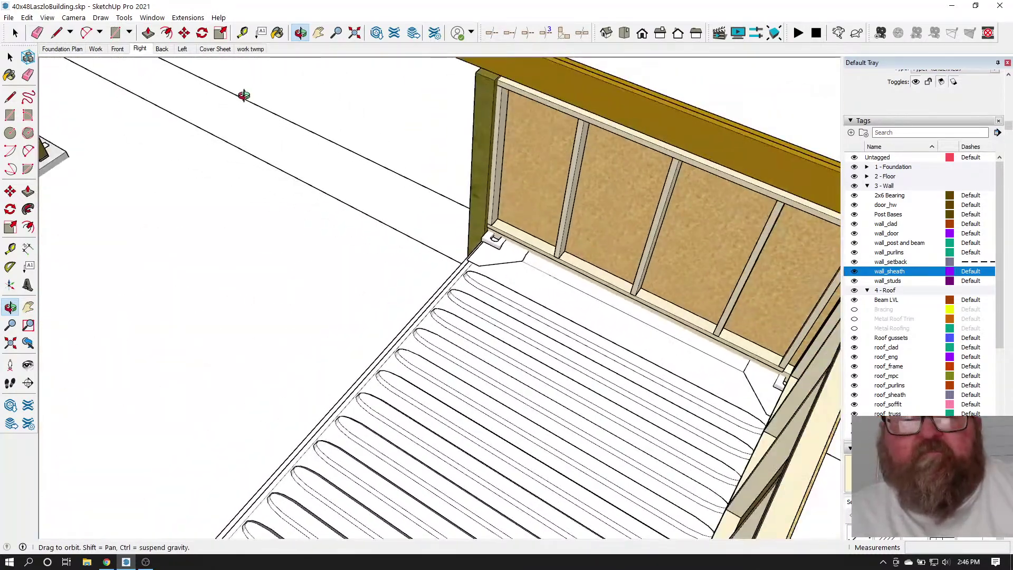
left_click(242, 33)
scroll(581, 264, "up", 4)
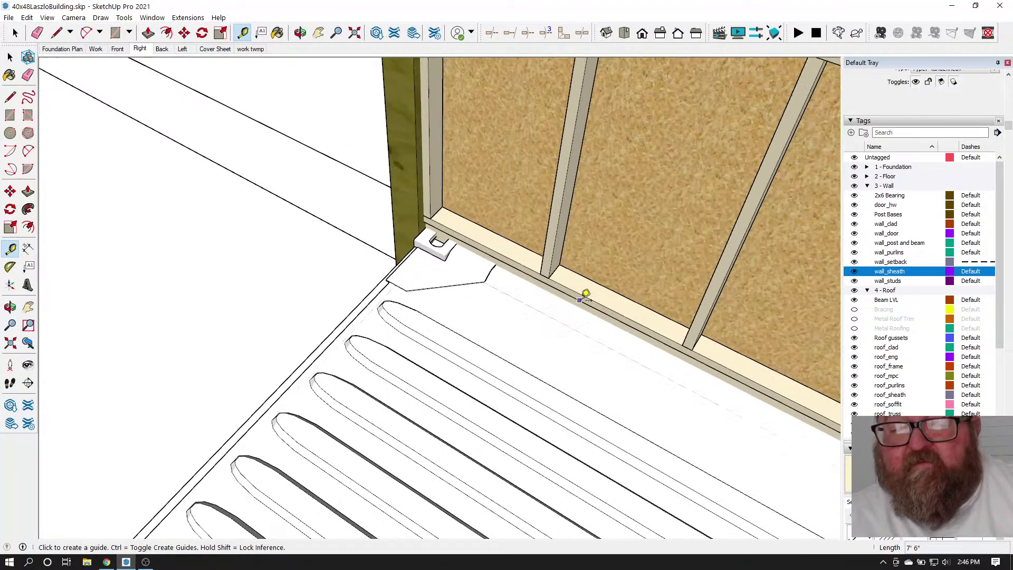
left_click(584, 292)
scroll(586, 298, "down", 3)
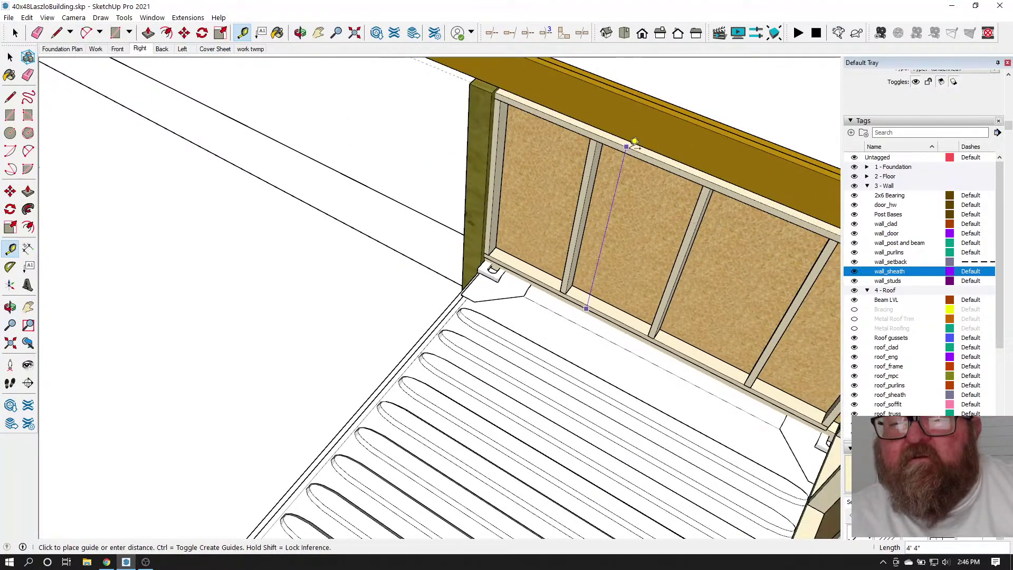
left_click(636, 141)
scroll(622, 317, "down", 6)
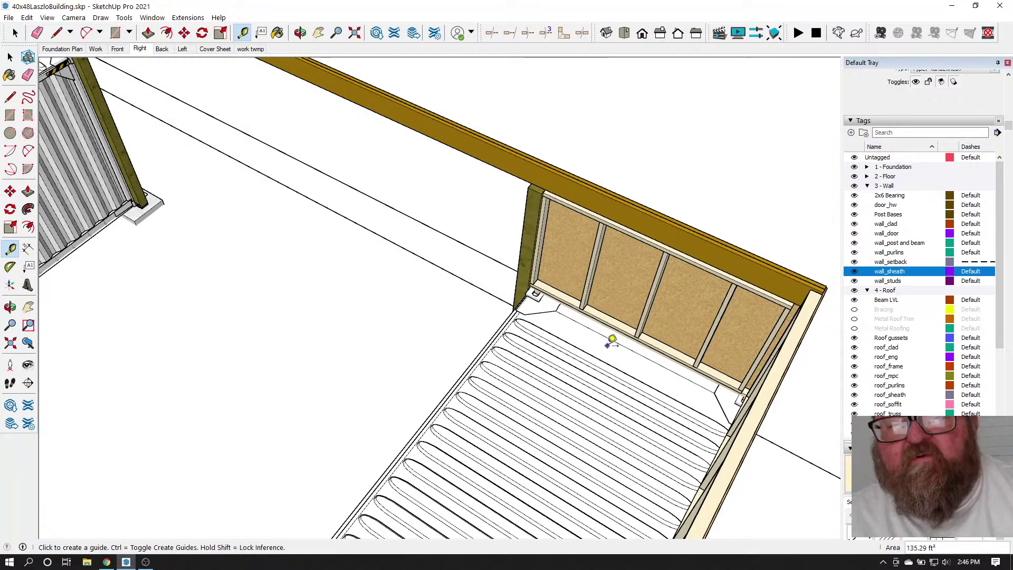
Start a Medeek Wall assembly for the container's door end and set its top plate quantity to 1
left_click(300, 32)
left_click_drag(502, 208, 577, 104)
scroll(569, 146, "up", 6)
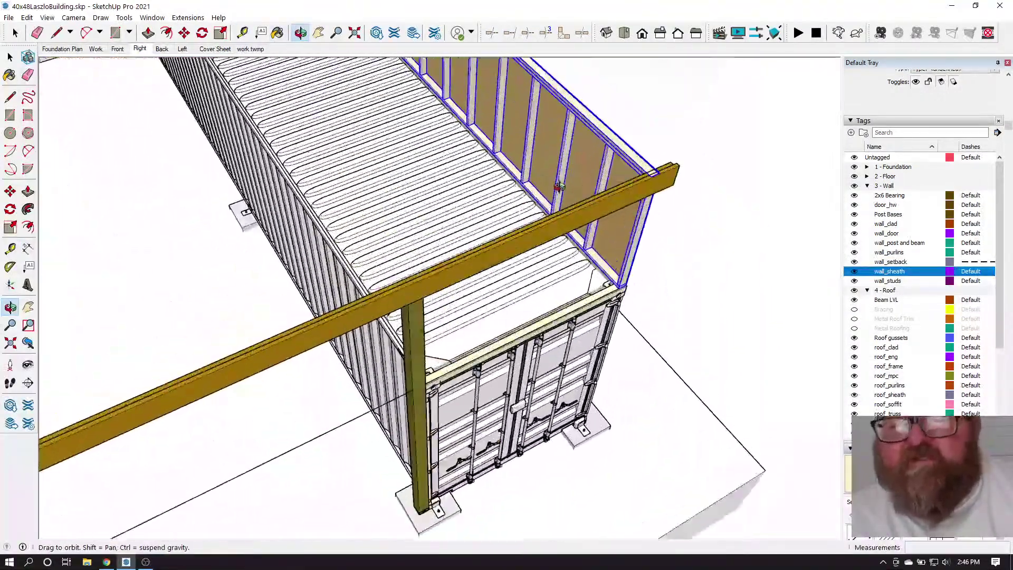
left_click_drag(495, 320, 368, 353)
scroll(334, 344, "up", 4)
scroll(334, 344, "up", 2)
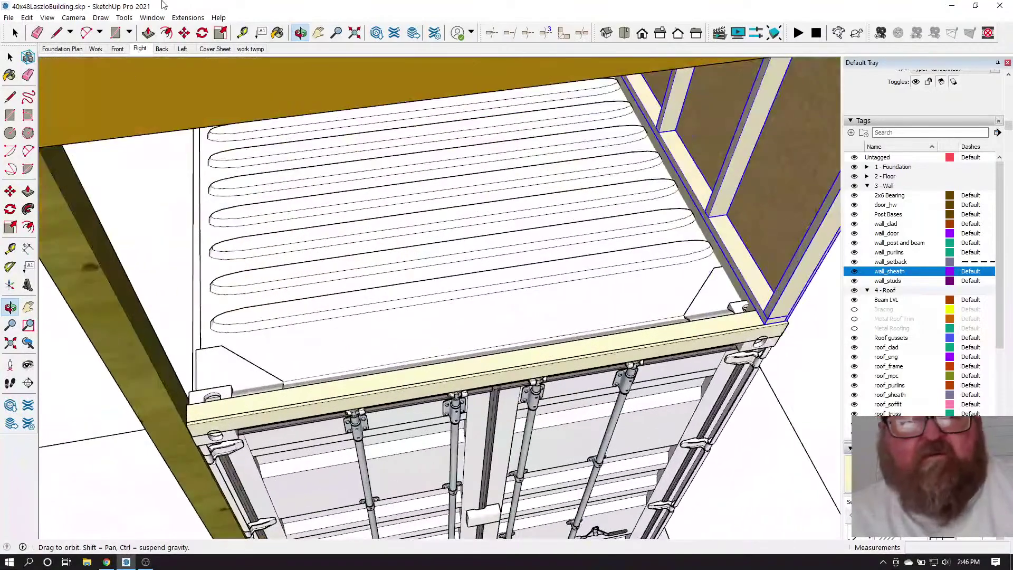
left_click(188, 18)
mouse_move(206, 86)
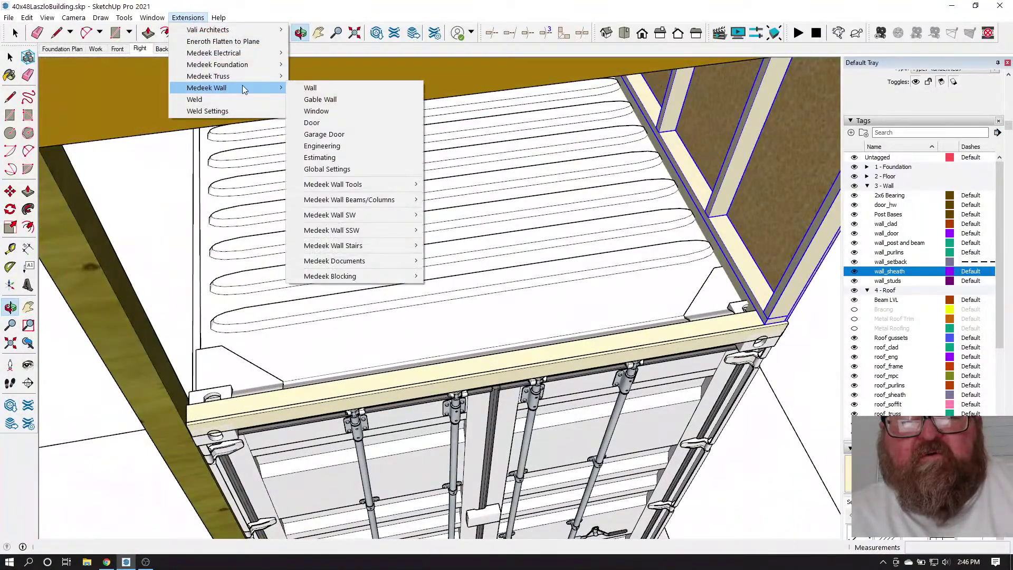
left_click(312, 86)
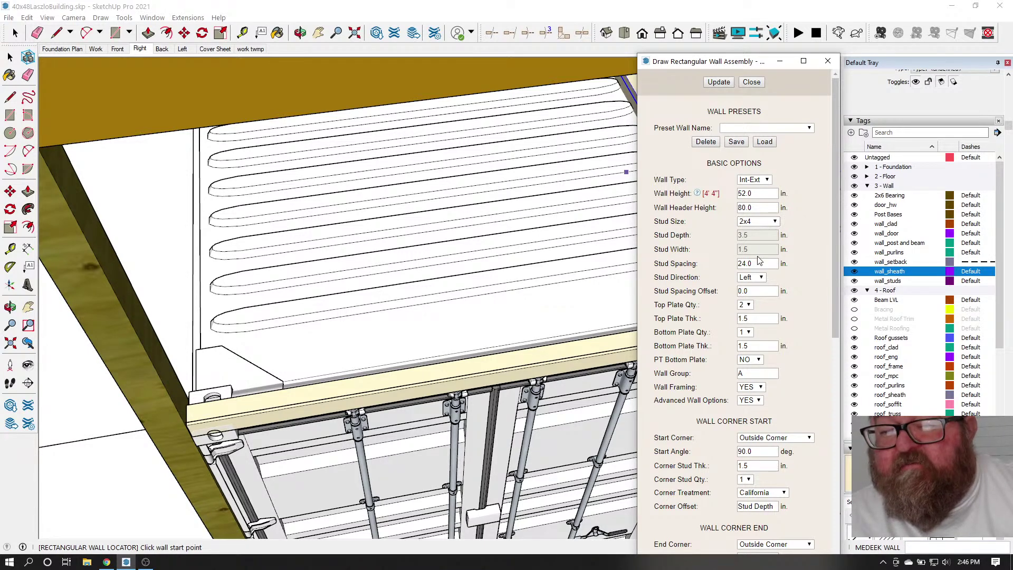
scroll(714, 287, "down", 3)
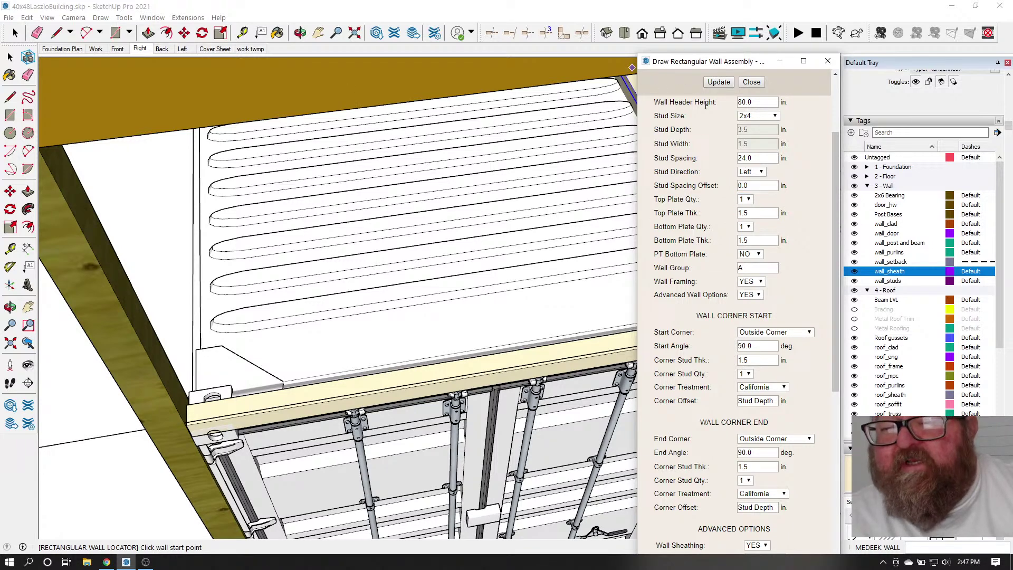
Set the corner treatment to 3 Stud Solid for both the wall start and wall end, and update the settings
scroll(685, 235, "down", 3)
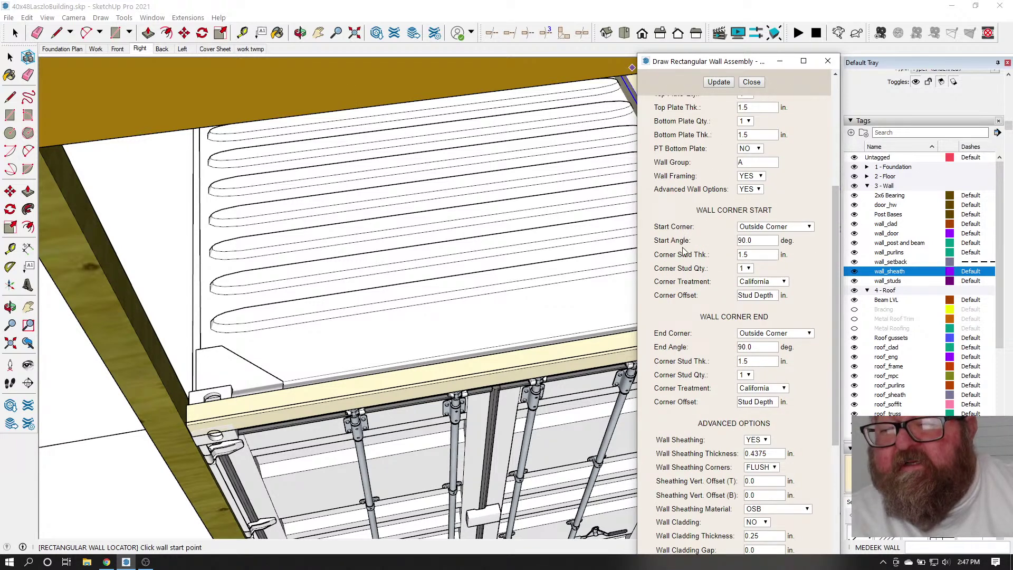
left_click(786, 283)
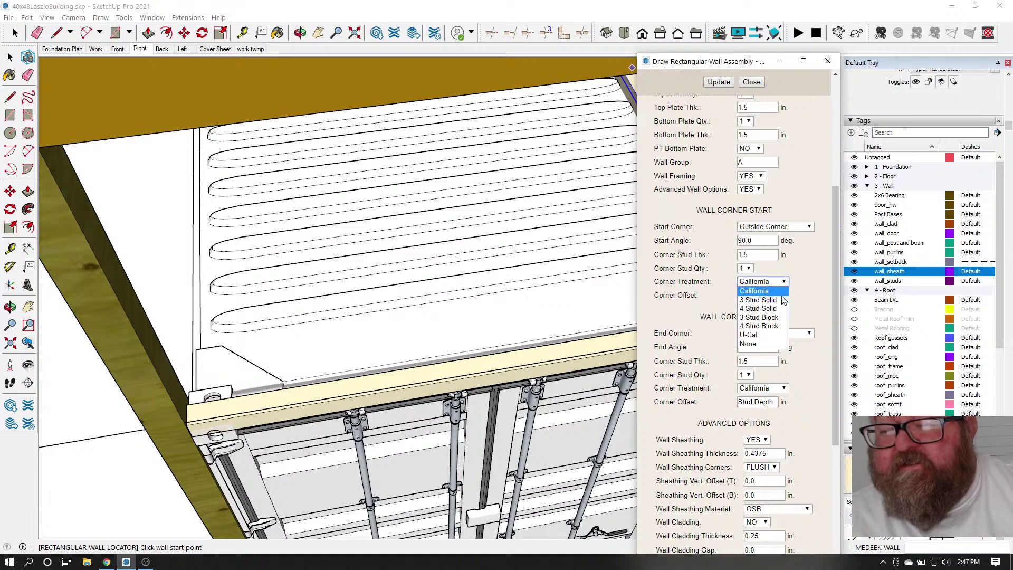
left_click(759, 300)
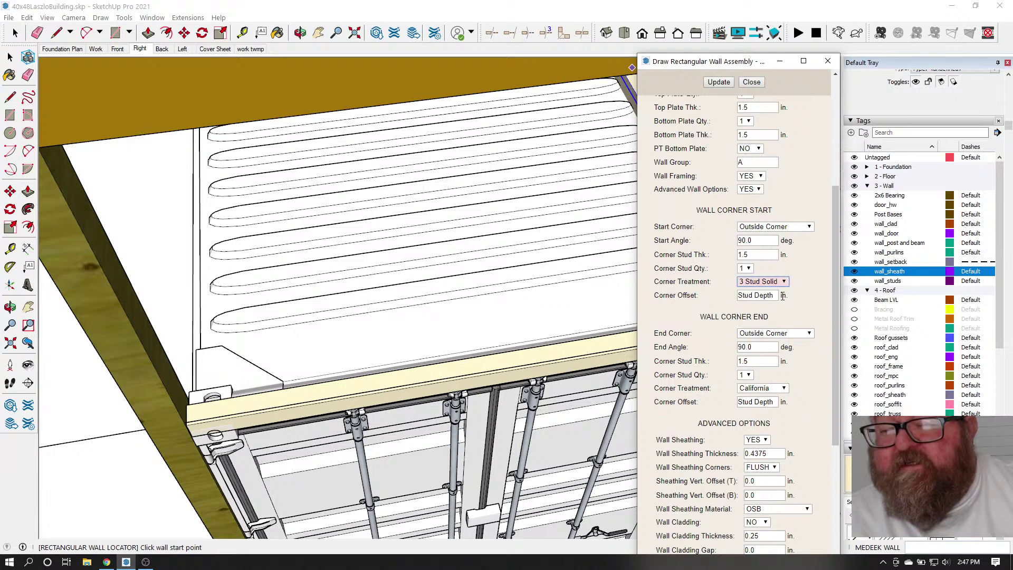
left_click(784, 388)
left_click(780, 405)
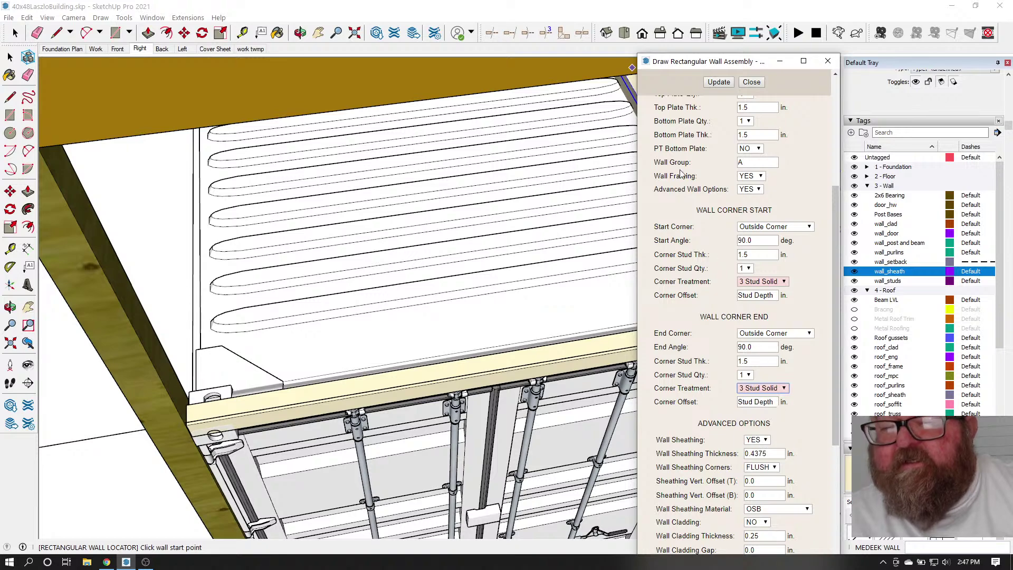
left_click(726, 86)
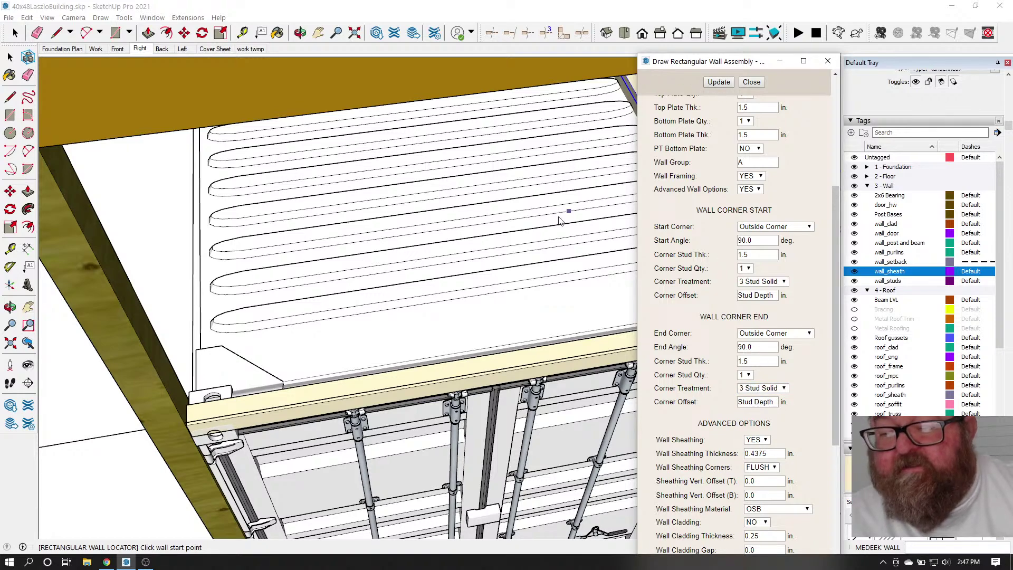
Draw the wall along the outer edge of the plate above the container doors, from the post to the side wall
scroll(577, 211, "down", 2)
scroll(324, 373, "up", 6)
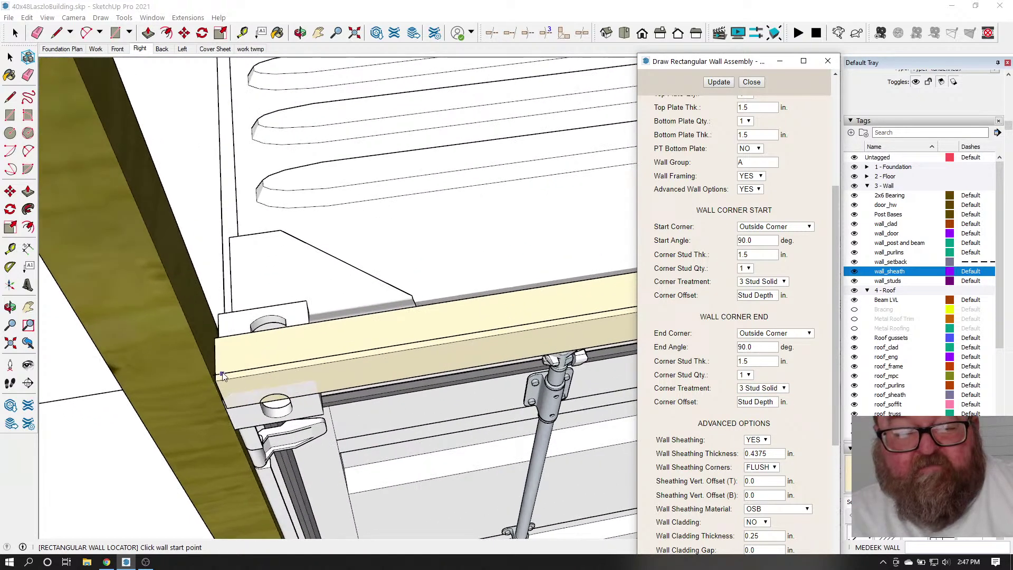
scroll(221, 376, "up", 3)
left_click(214, 378)
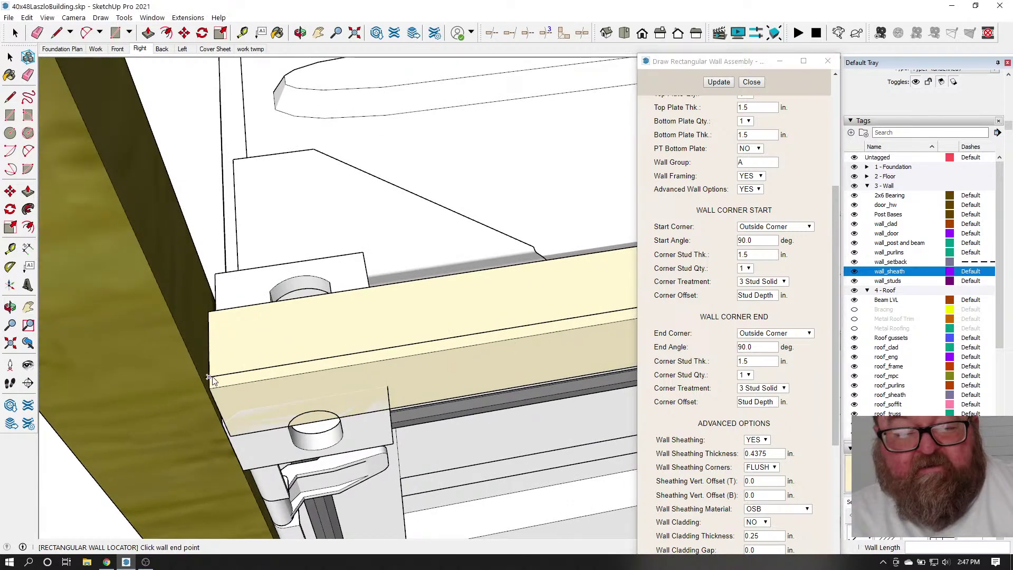
scroll(209, 384, "down", 5)
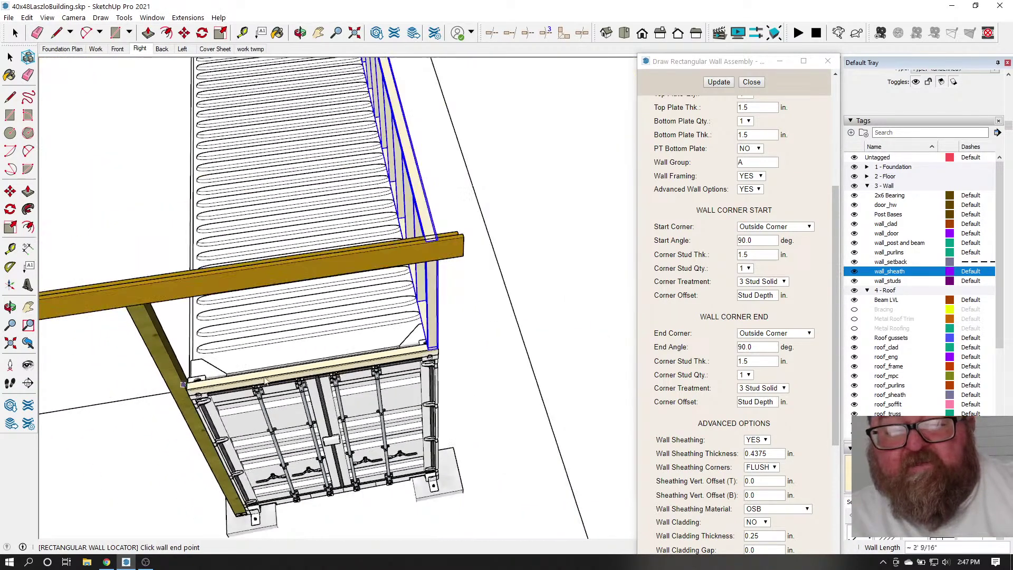
scroll(421, 363, "up", 8)
scroll(459, 352, "up", 2)
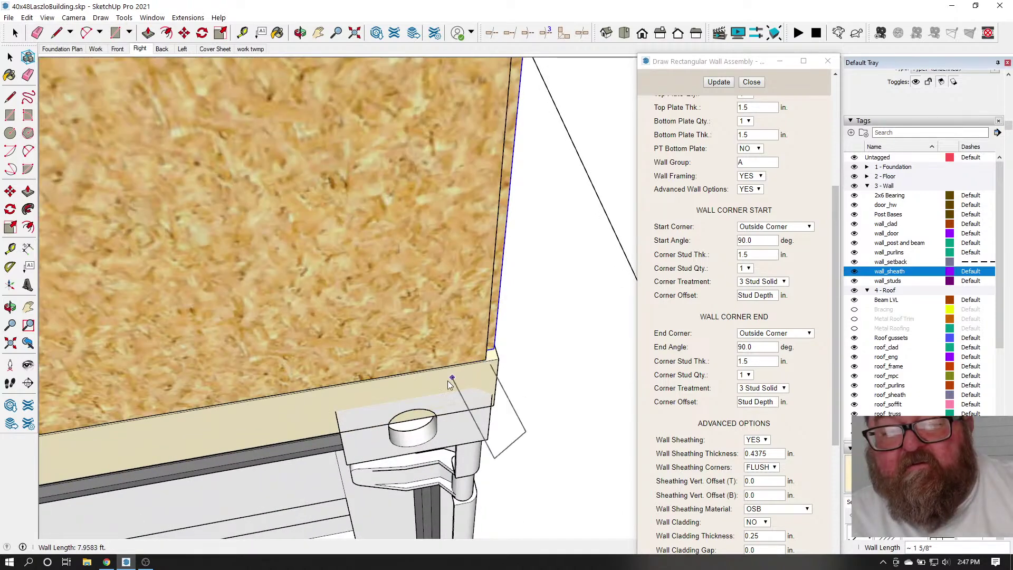
scroll(458, 374, "down", 3)
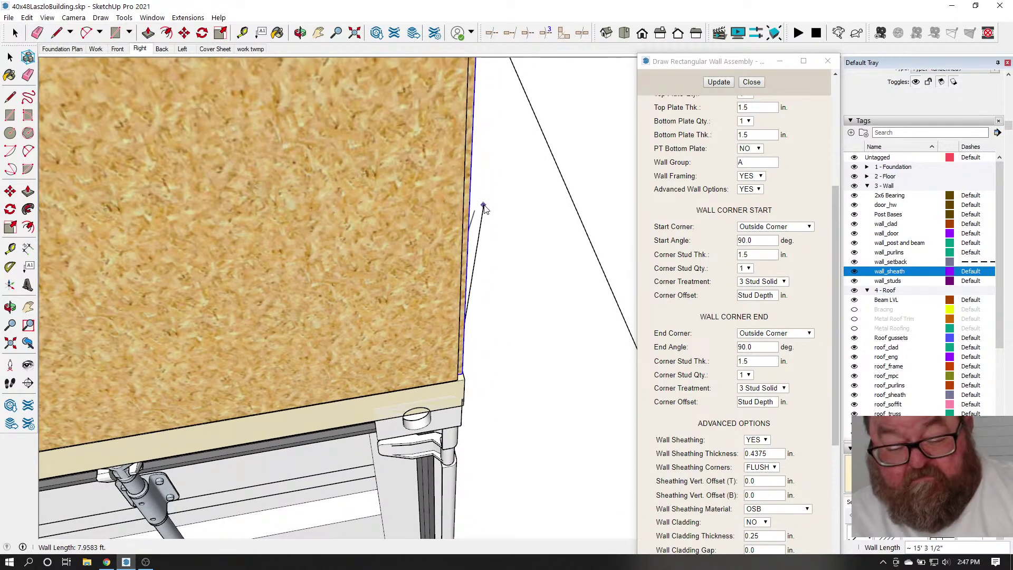
key("space")
Measure the thickness of the double beam across its top near the wall corner
left_click(300, 32)
left_click_drag(294, 106, 347, 209)
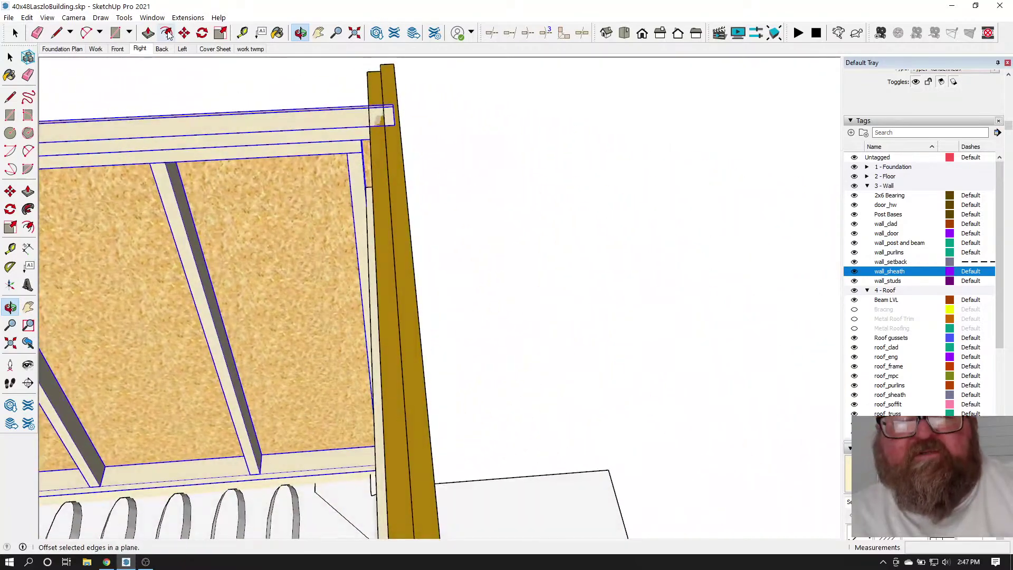
key("t")
left_click(403, 203)
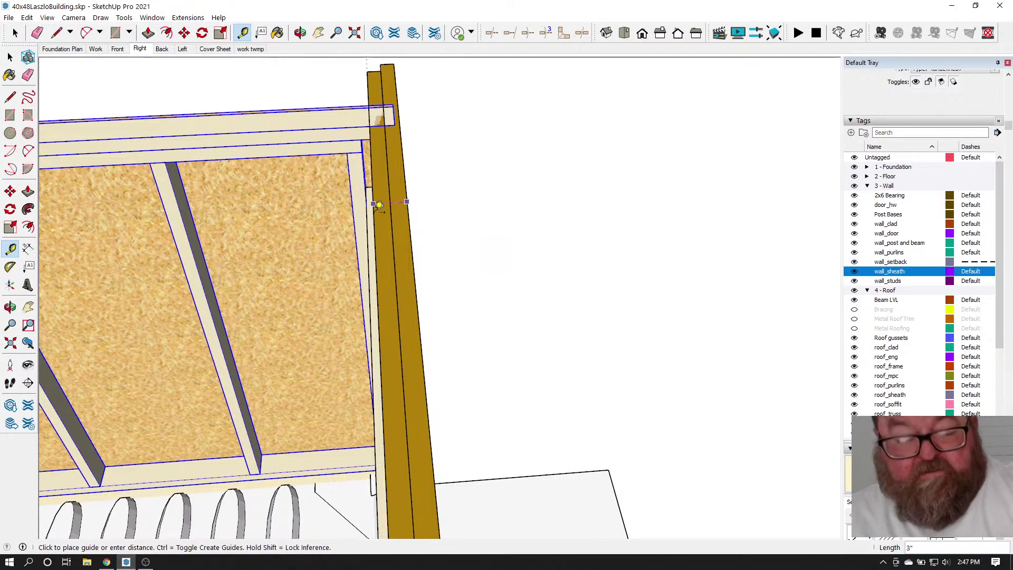
key("Escape")
Open the double beam group for editing at its projecting end, with the inner face in view
scroll(378, 251, "down", 1)
scroll(356, 77, "up", 10)
scroll(380, 140, "down", 10)
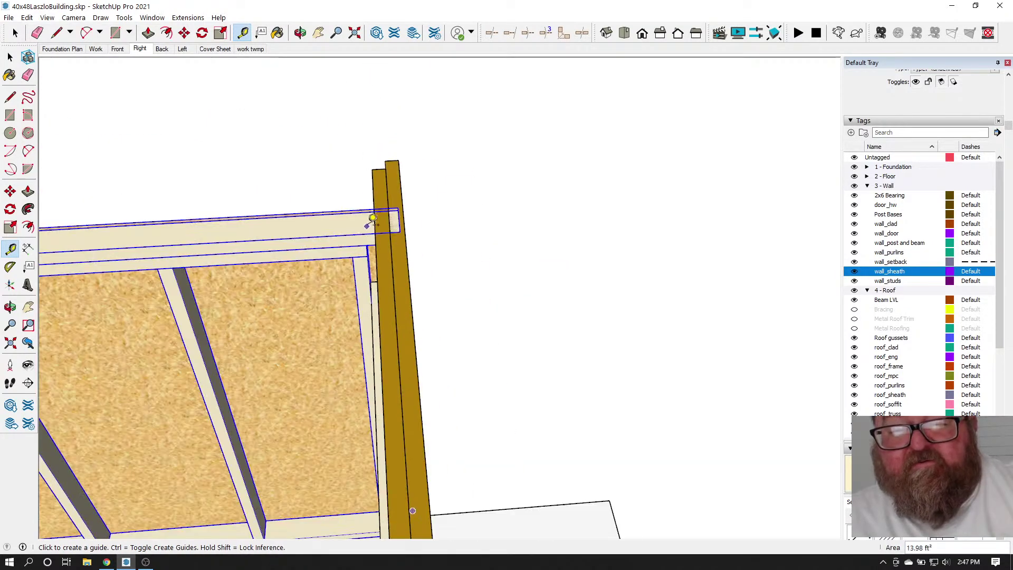
scroll(370, 219, "up", 3)
left_click(10, 57)
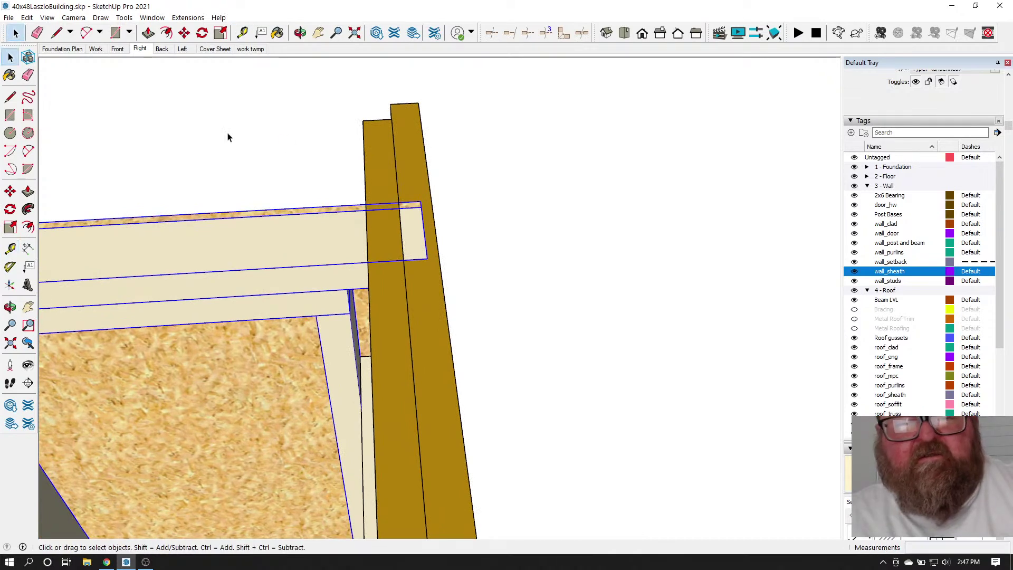
left_click(369, 162)
double_click(372, 167)
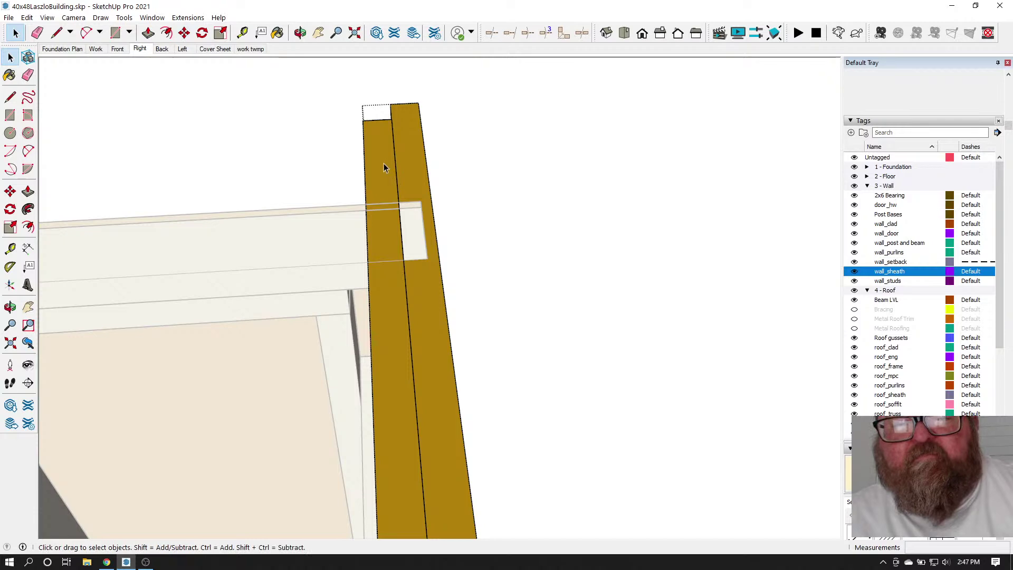
left_click_drag(348, 95, 549, 211)
key("t")
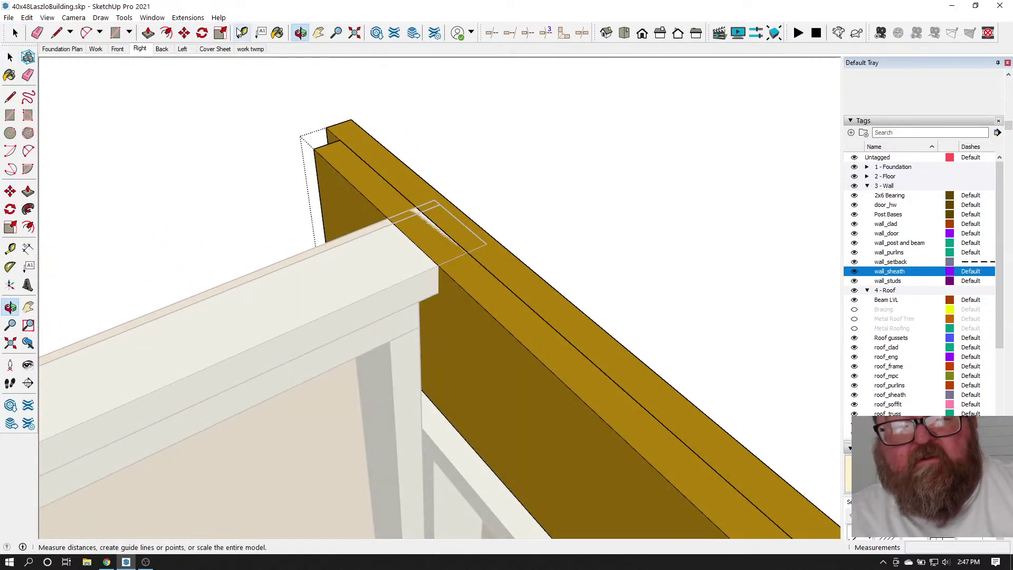
left_click(149, 34)
key("space")
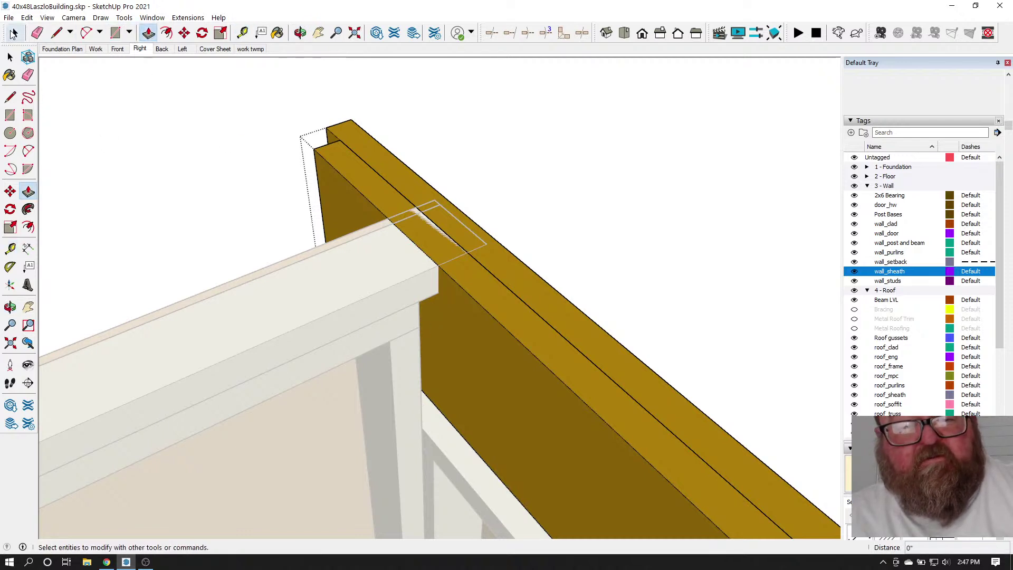
Open the ply nearest the stud wall and push/pull its wall-side face outward by 1/4"
left_click(442, 344)
left_click(443, 344)
left_click(148, 33)
left_click_drag(460, 336, 453, 340)
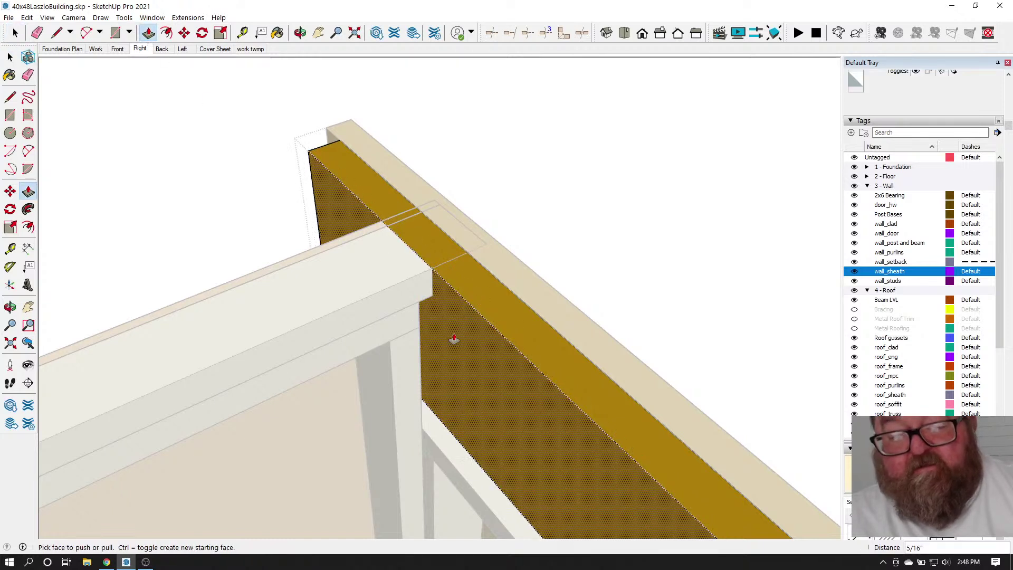
type("1/4")
key("Return")
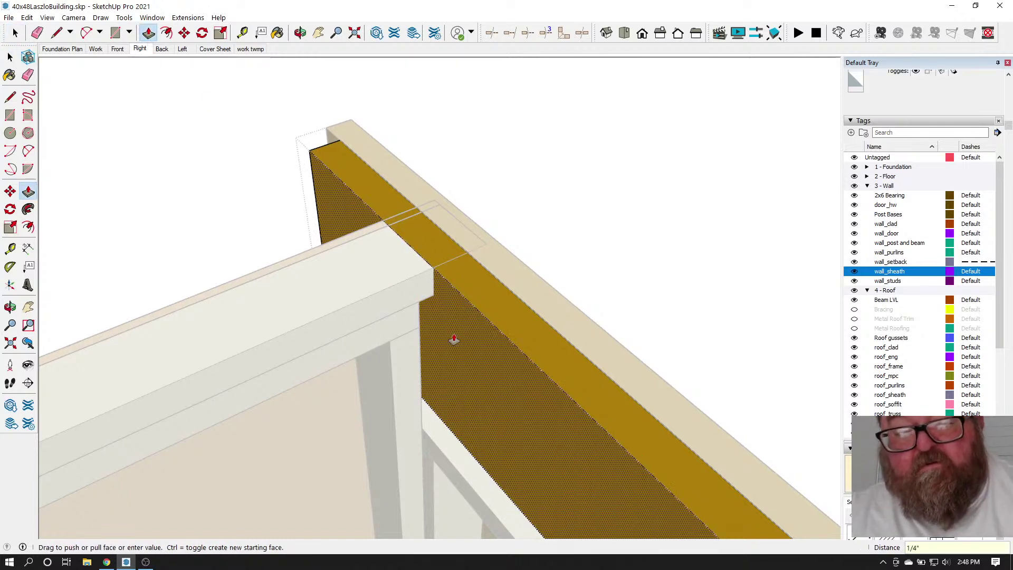
key("space")
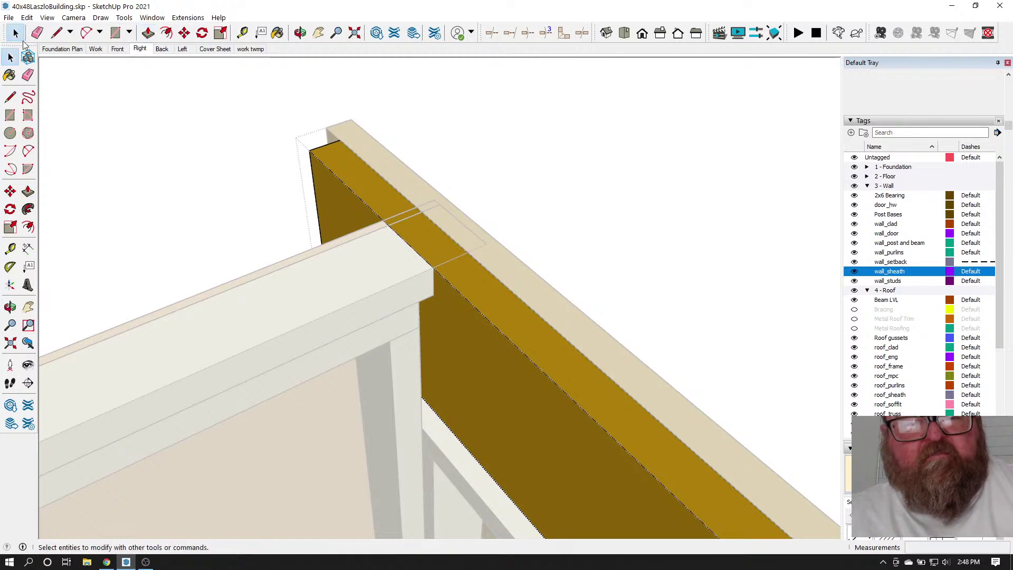
Move the thickened ply about 13/16" toward the inside, and lower it about 15/16" onto the stud wall's top plate
left_click(363, 181)
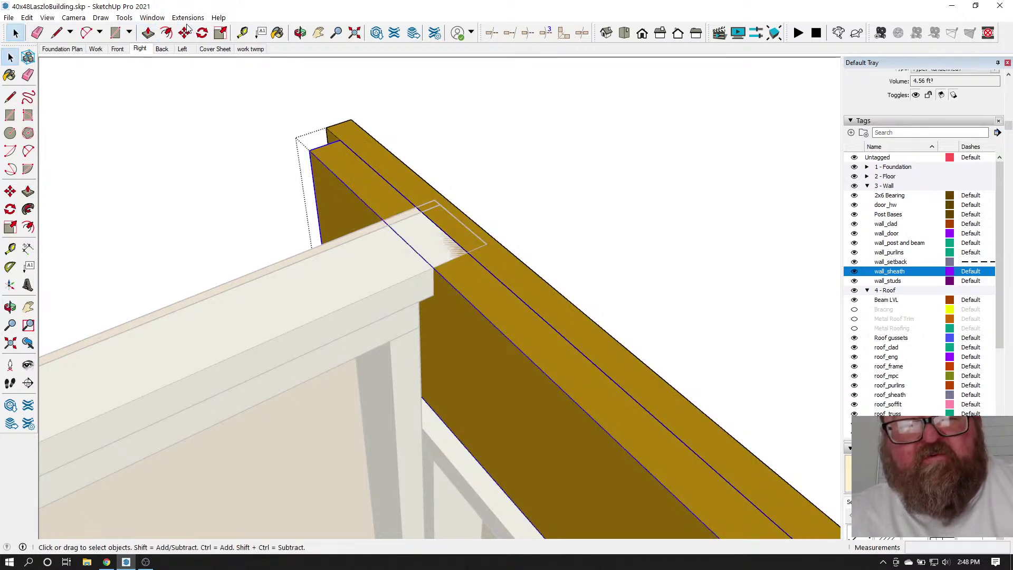
left_click(184, 32)
left_click(479, 309)
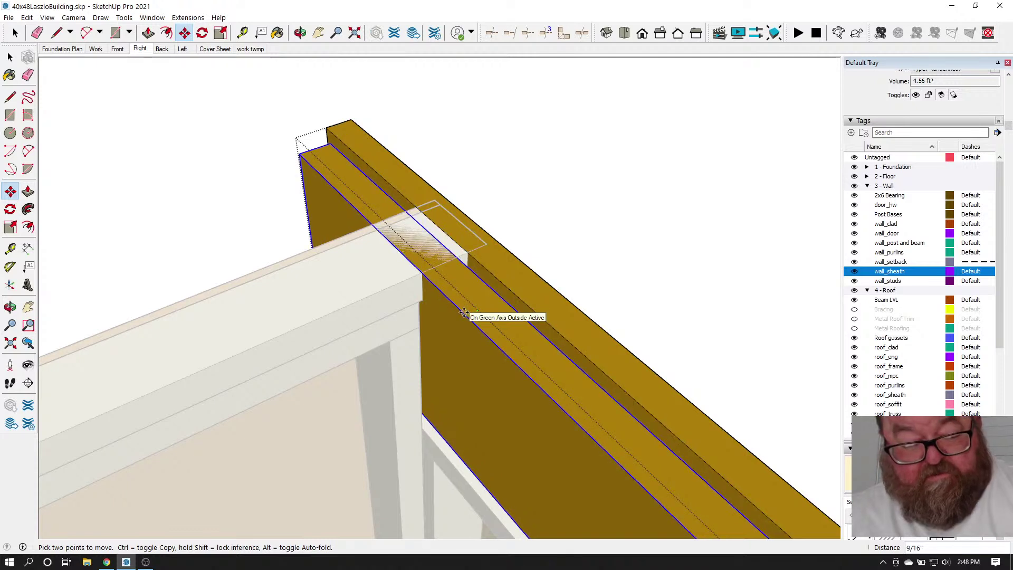
left_click(512, 368)
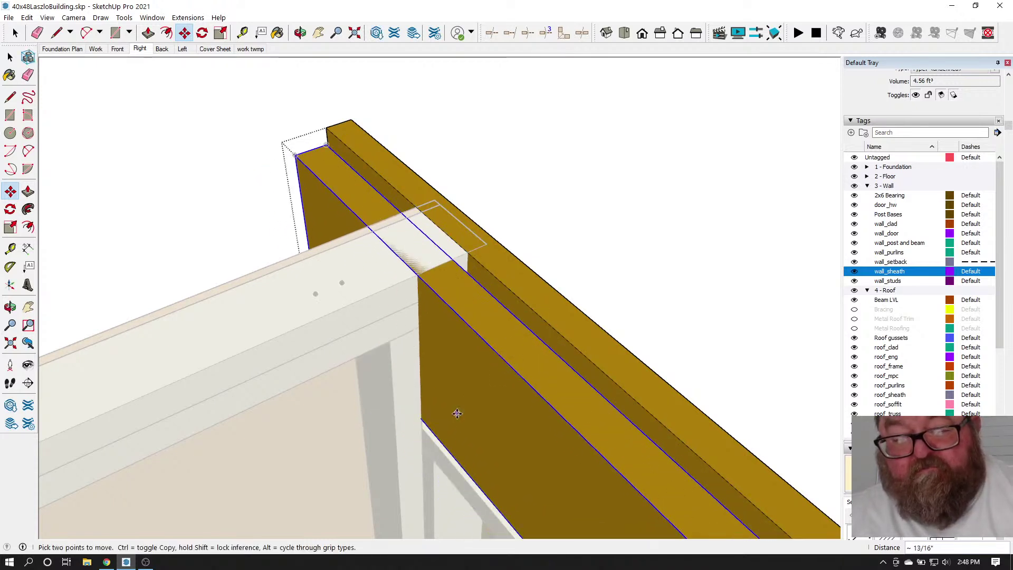
left_click(441, 452)
left_click(443, 452)
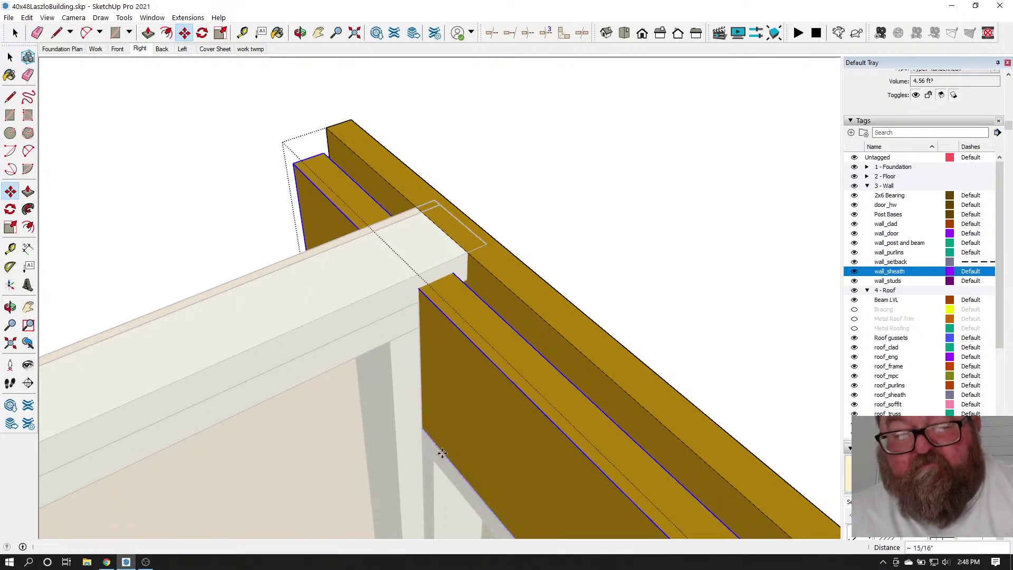
key("space")
Open the beam's outer ply and measure the thickness of the moved ply across its top
left_click(352, 146)
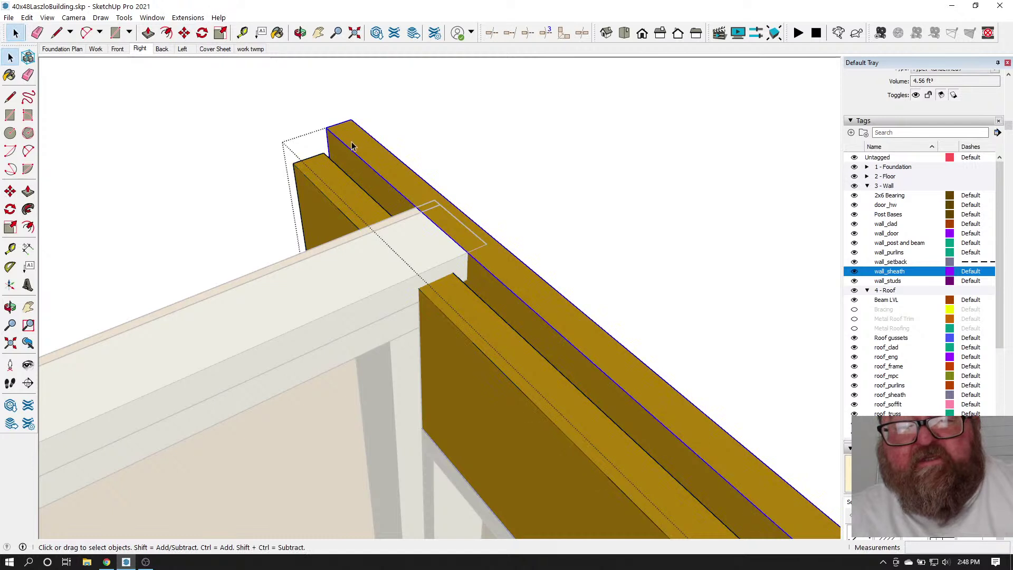
double_click(536, 302)
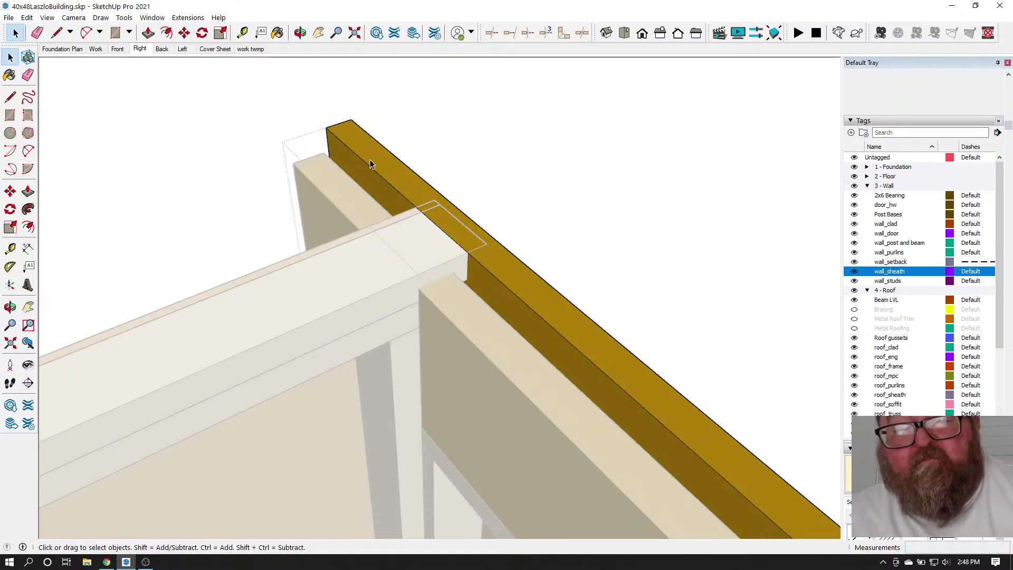
left_click(242, 32)
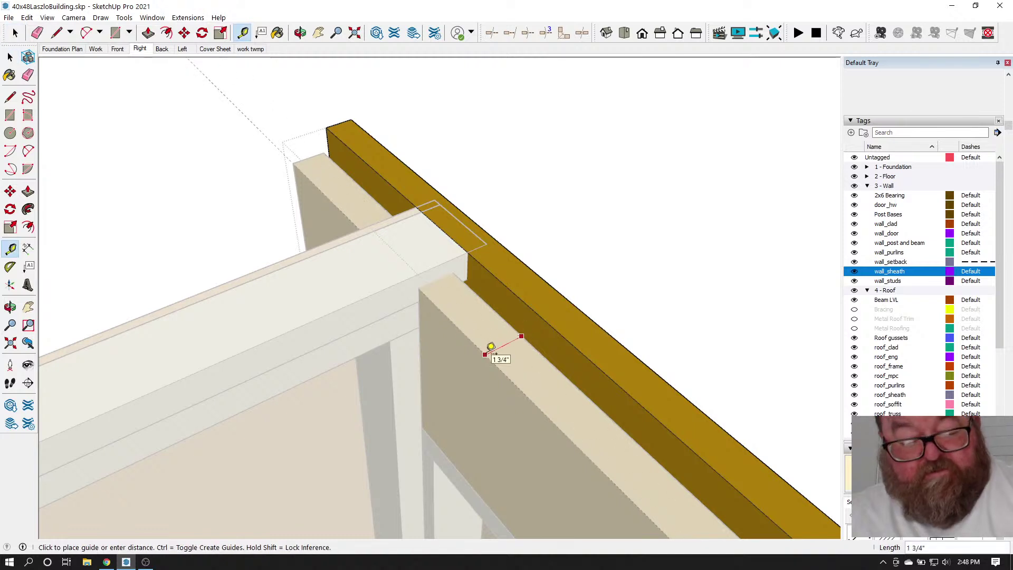
left_click(15, 32)
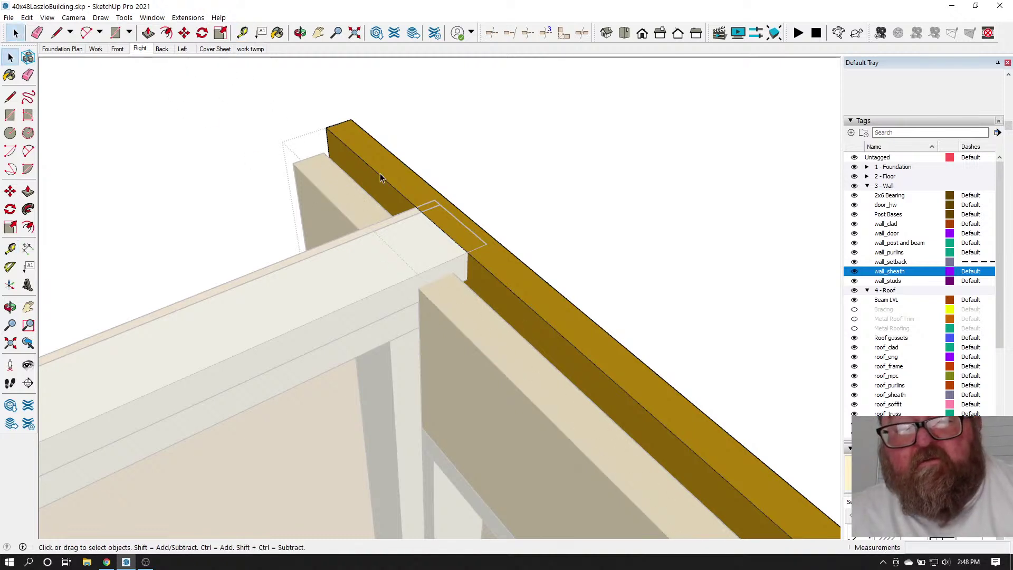
Delete the outer ply of the double beam
left_click(504, 166)
left_click(395, 163)
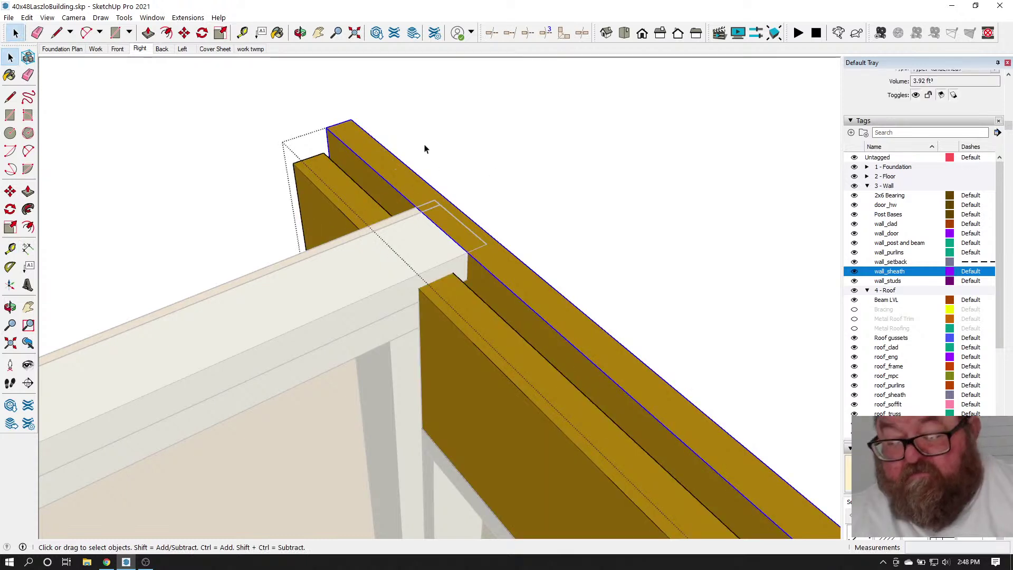
key("Delete")
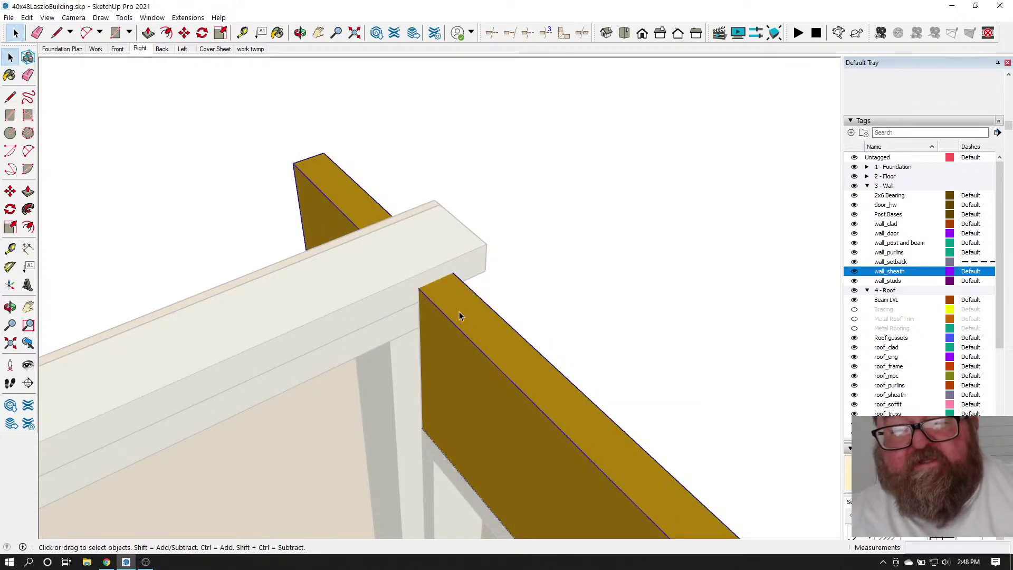
Copy the remaining ply 1 3/4" outward against its outer face, and delete that copy
left_click(184, 33)
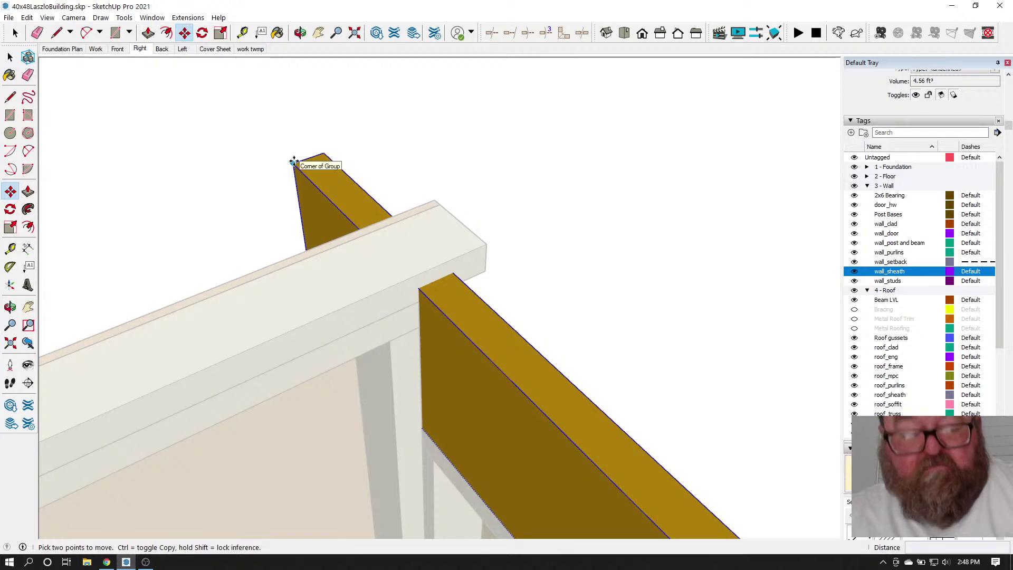
left_click(294, 161)
left_click(318, 153)
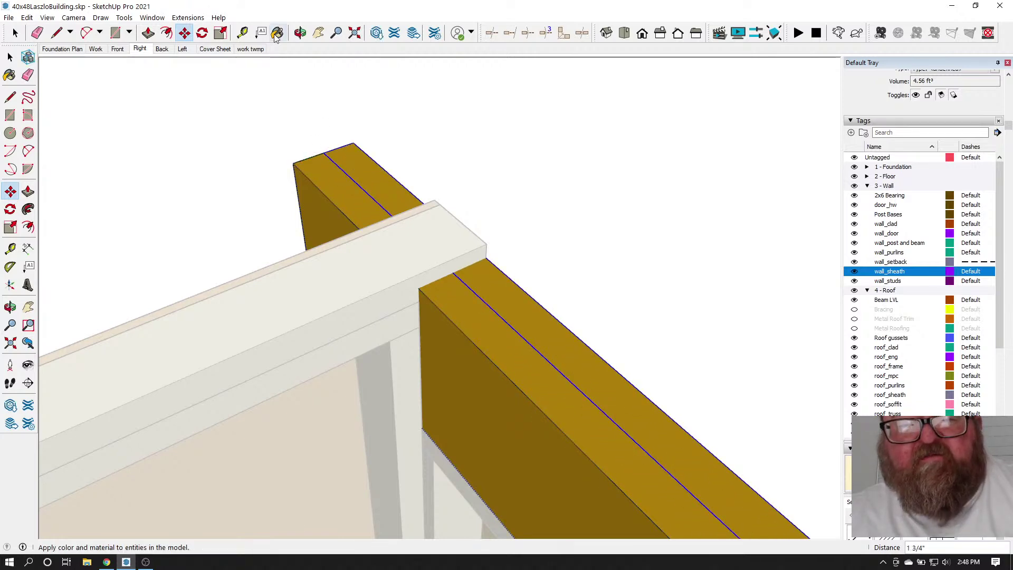
left_click(299, 32)
left_click_drag(459, 301, 286, 231)
key("space")
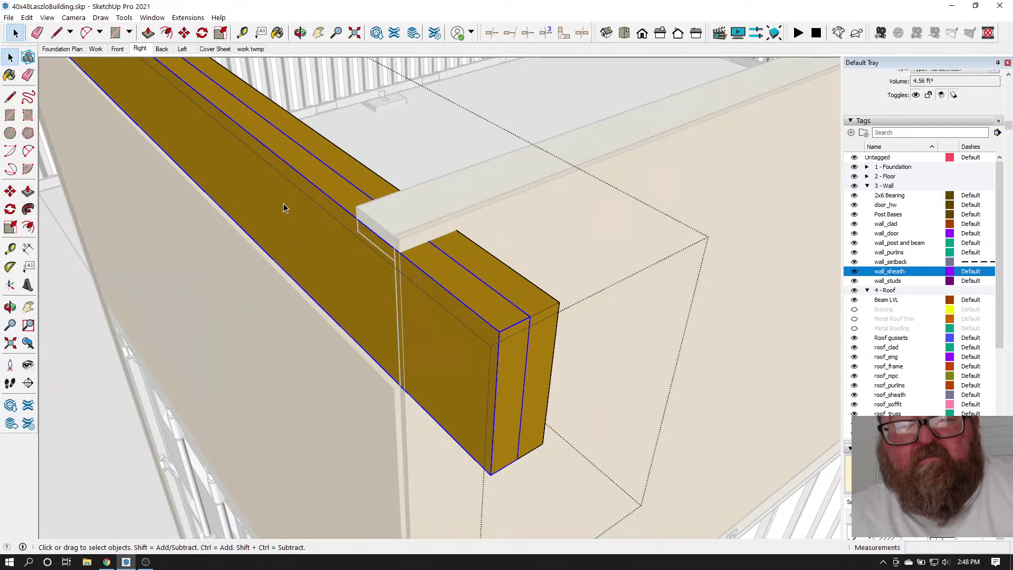
key("Delete")
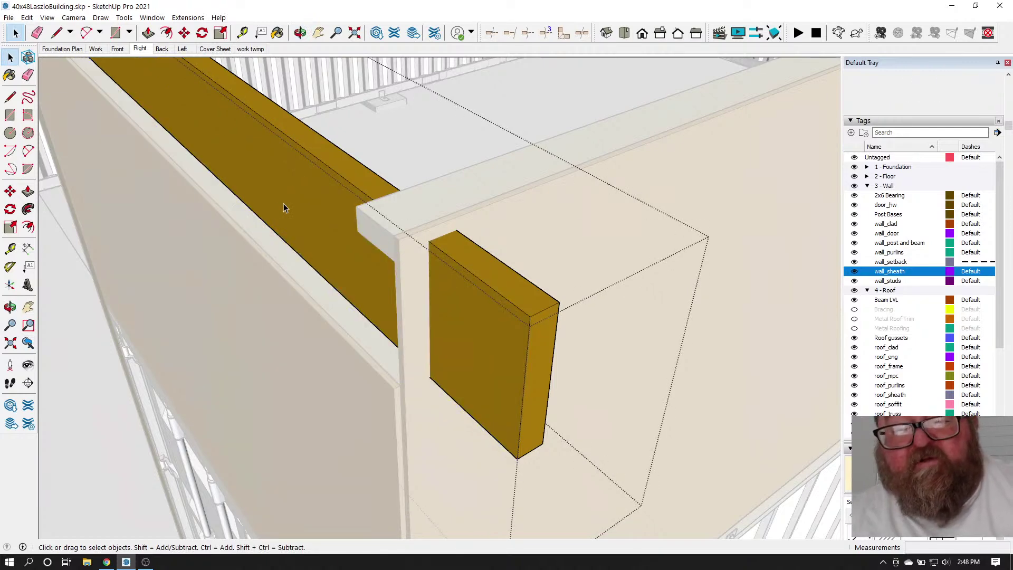
Make the remaining ply a component and push/pull its projecting end back about 8" to the end wall
right_click(328, 204)
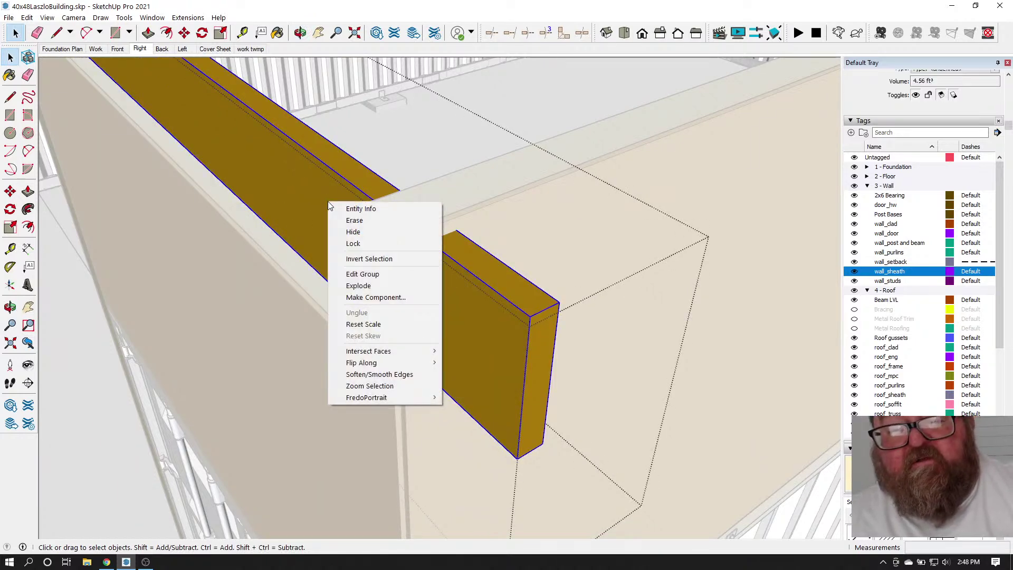
left_click(343, 298)
left_click(519, 391)
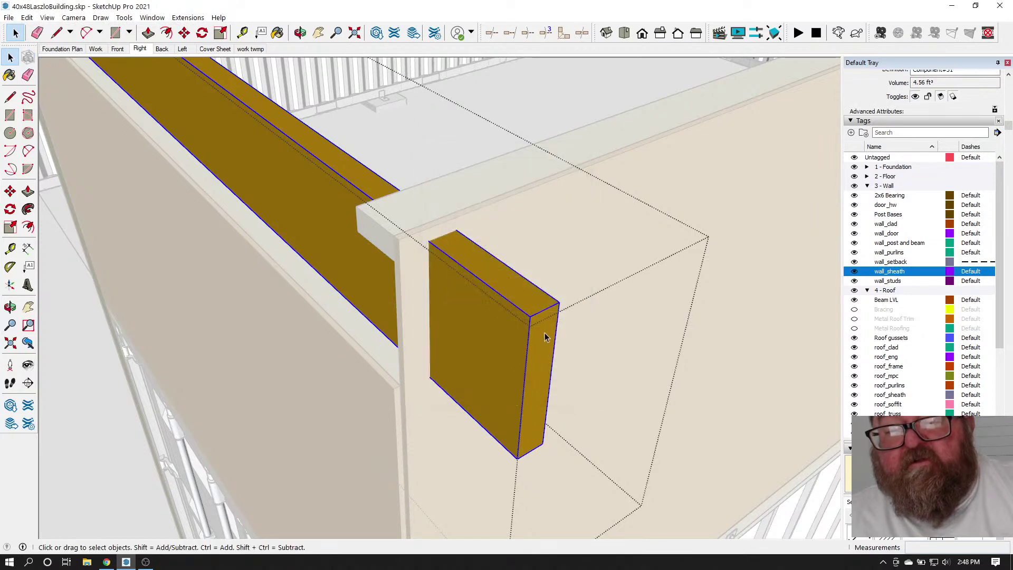
key("p")
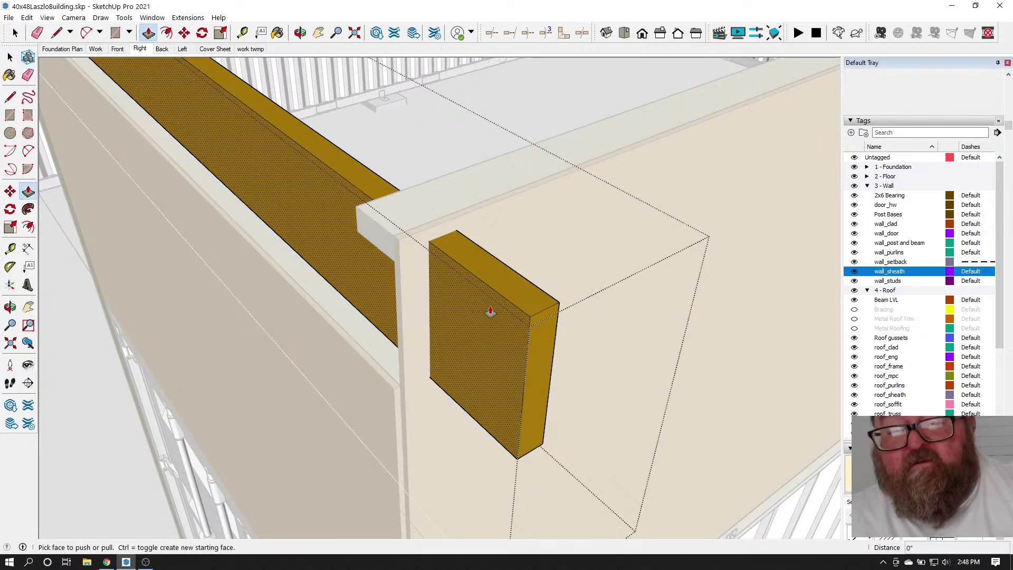
left_click(540, 333)
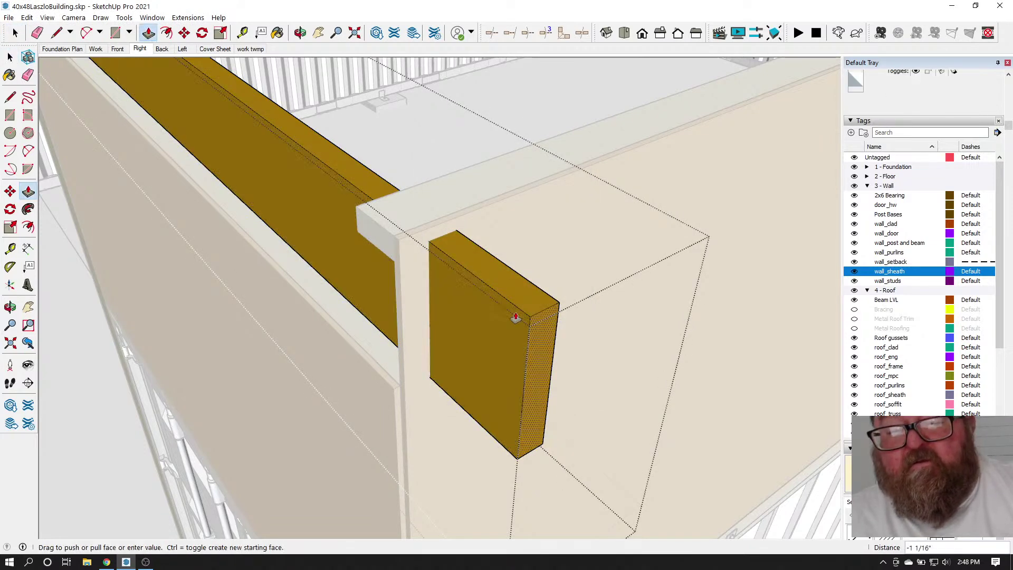
left_click(391, 239)
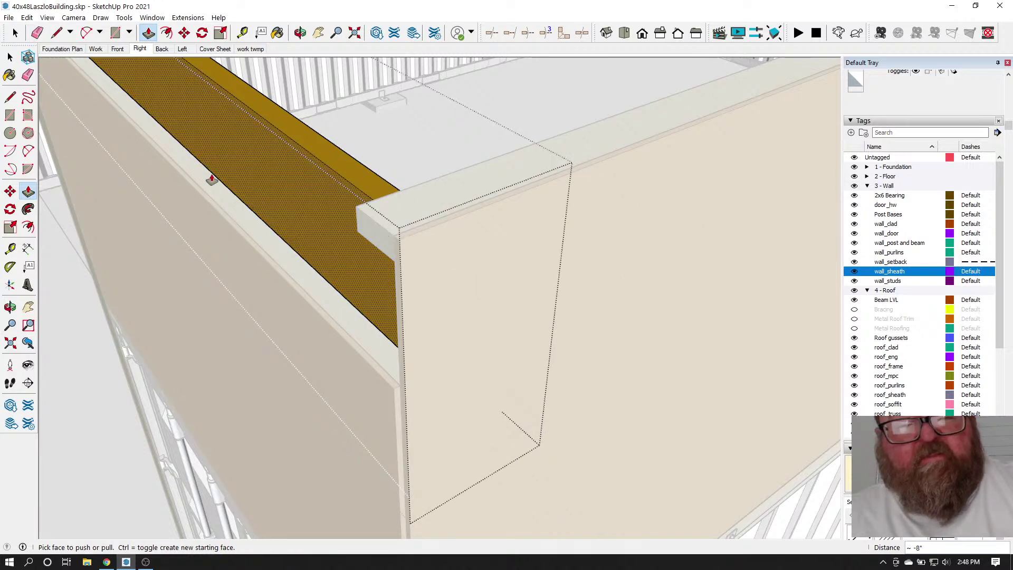
key("space")
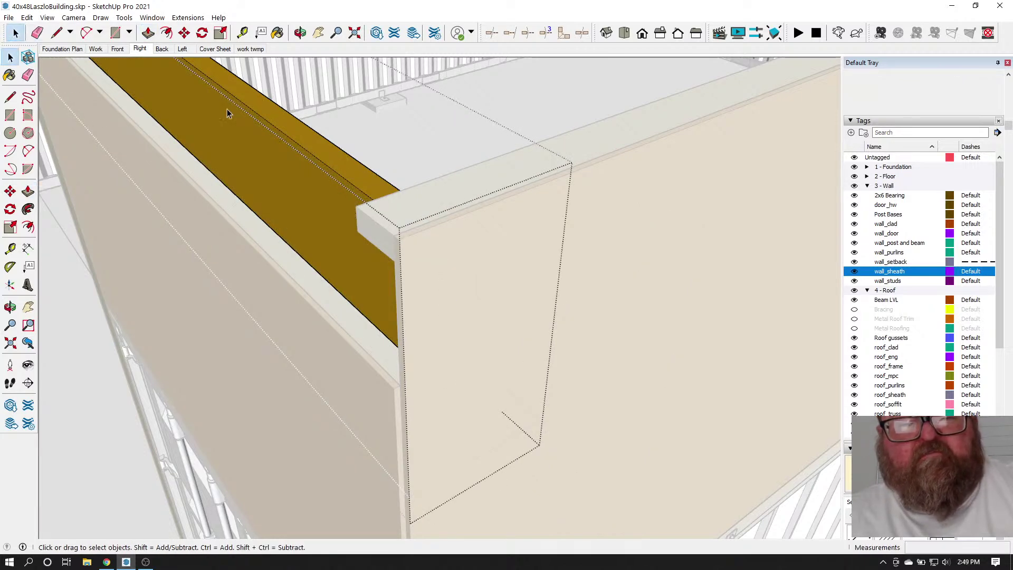
Copy the shortened ply component 1 3/4" outward so the two plies sit side by side
left_click(308, 298)
left_click(639, 323)
double_click(319, 172)
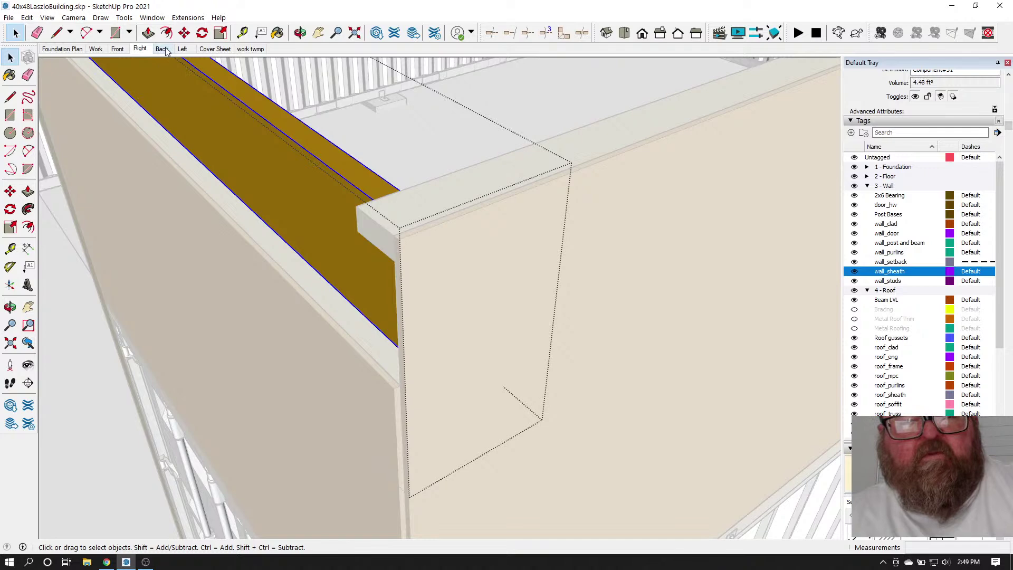
key("m")
scroll(362, 165, "up", 2)
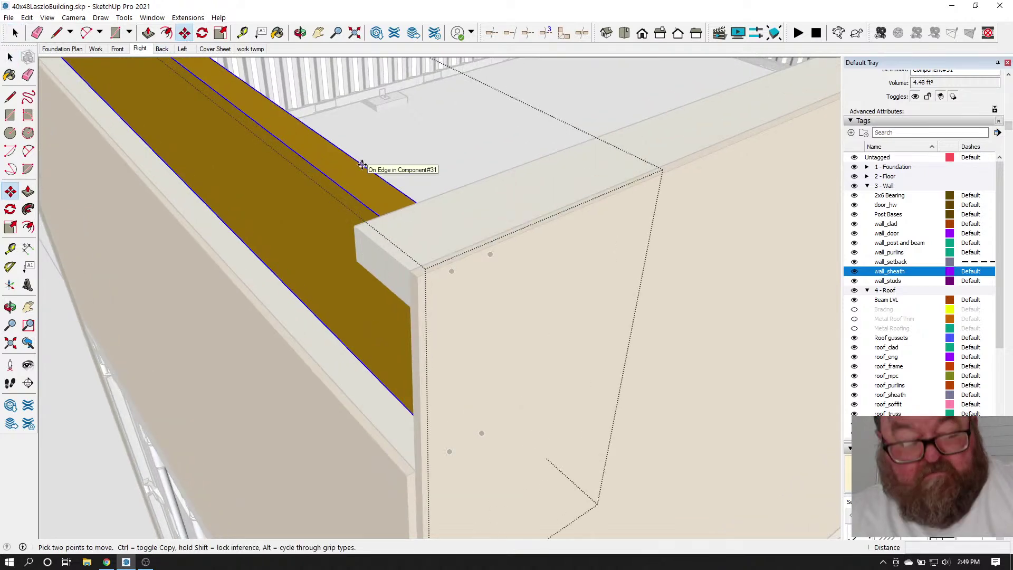
left_click(362, 165)
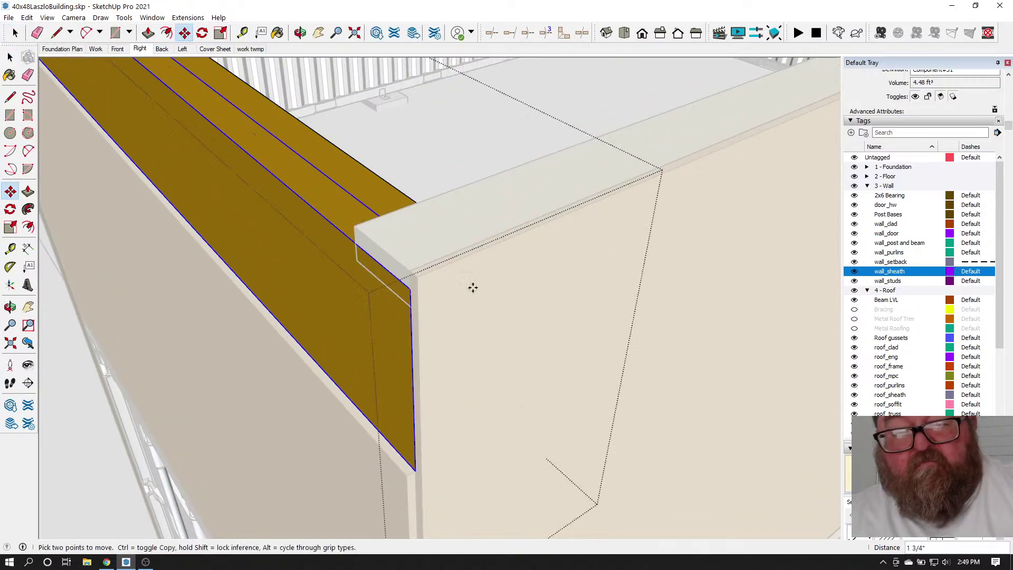
Exit the beam group and measure the end wall's height from its bottom plate to its top at the inside corner
scroll(514, 318, "down", 2)
left_click(300, 34)
left_click_drag(454, 291, 226, 286)
left_click_drag(545, 343, 265, 255)
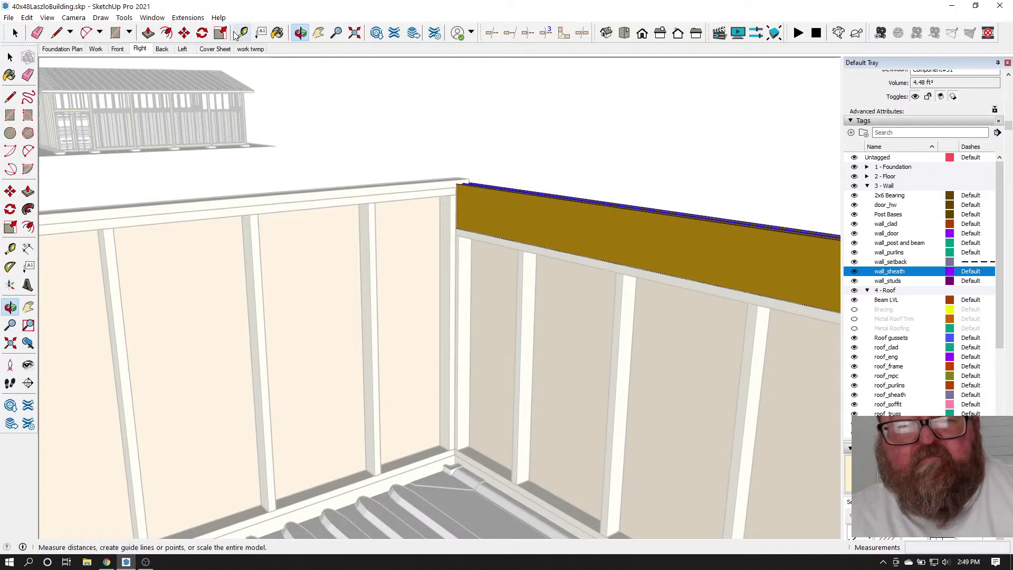
left_click_drag(362, 343, 283, 269)
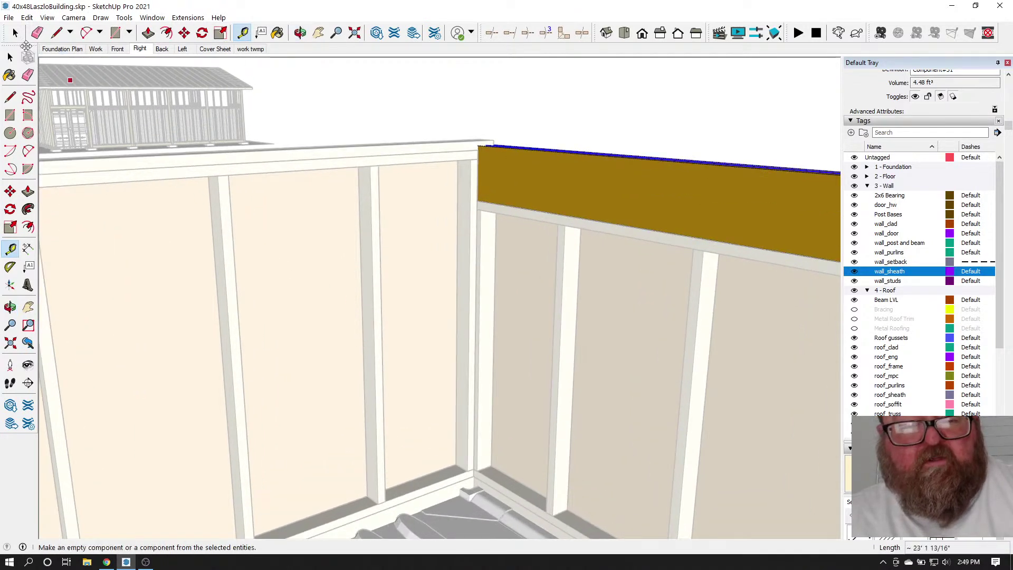
key("space")
scroll(339, 277, "down", 2)
left_click(432, 108)
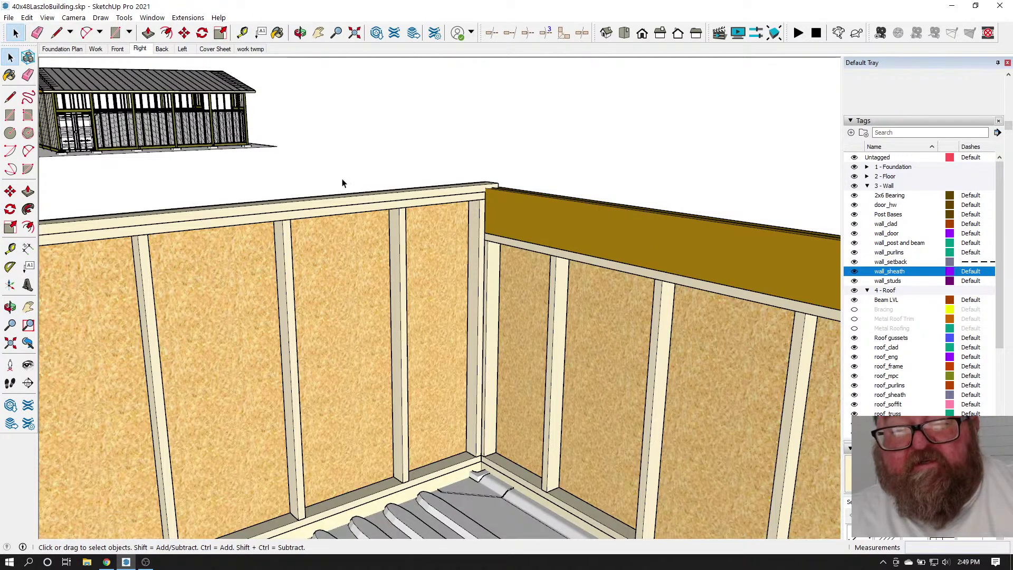
left_click(242, 32)
scroll(446, 454, "up", 3)
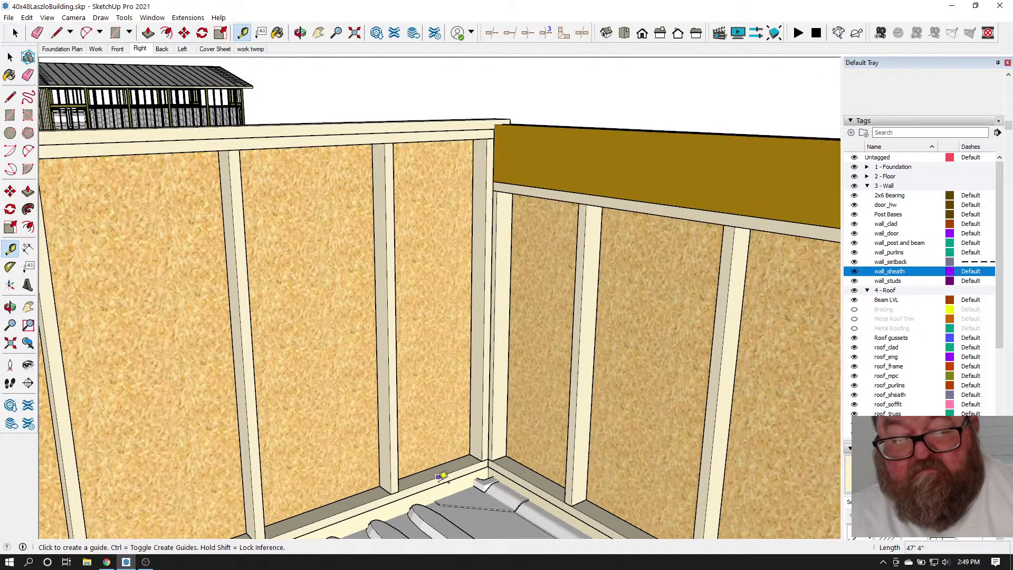
left_click(438, 484)
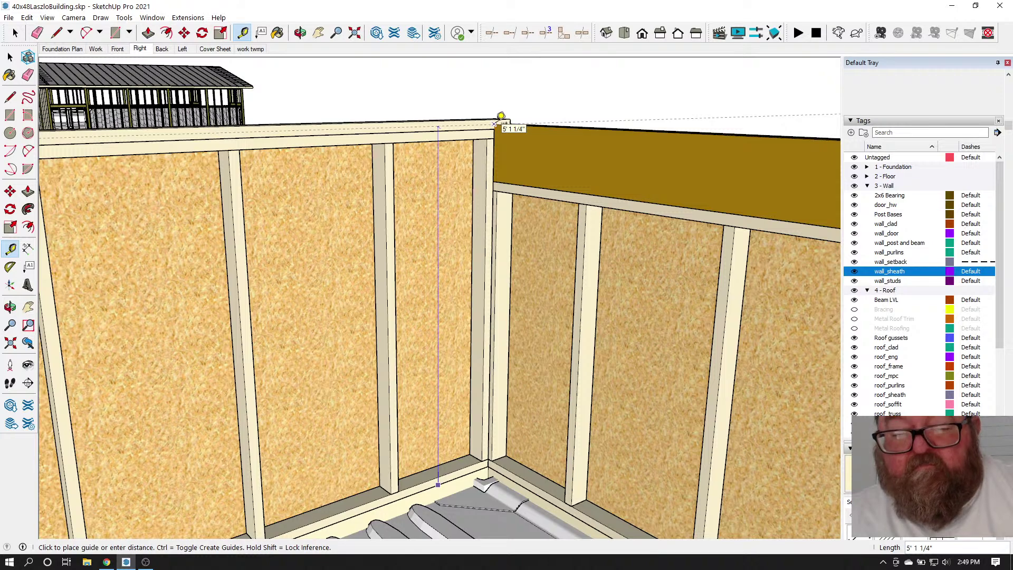
key("Escape")
Measure the beam's height on its inner face, from the stud wall's top plate to the beam's upper edge
key("o")
left_click_drag(490, 130, 504, 416)
scroll(504, 417, "up", 4)
left_click_drag(443, 362, 617, 385)
scroll(617, 385, "up", 2)
scroll(669, 226, "up", 5)
left_click_drag(636, 231, 534, 162)
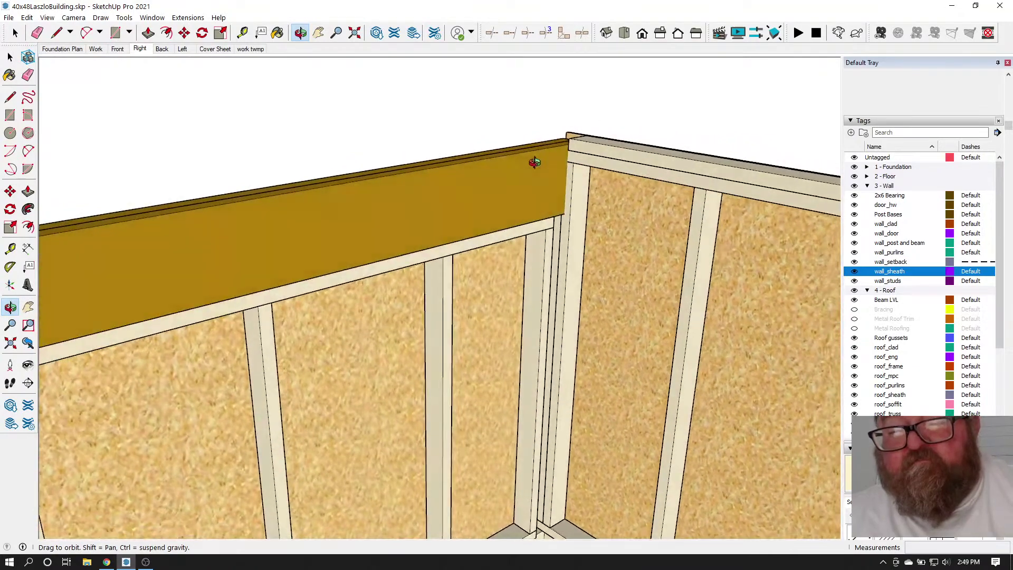
scroll(551, 210, "up", 6)
scroll(570, 218, "down", 6)
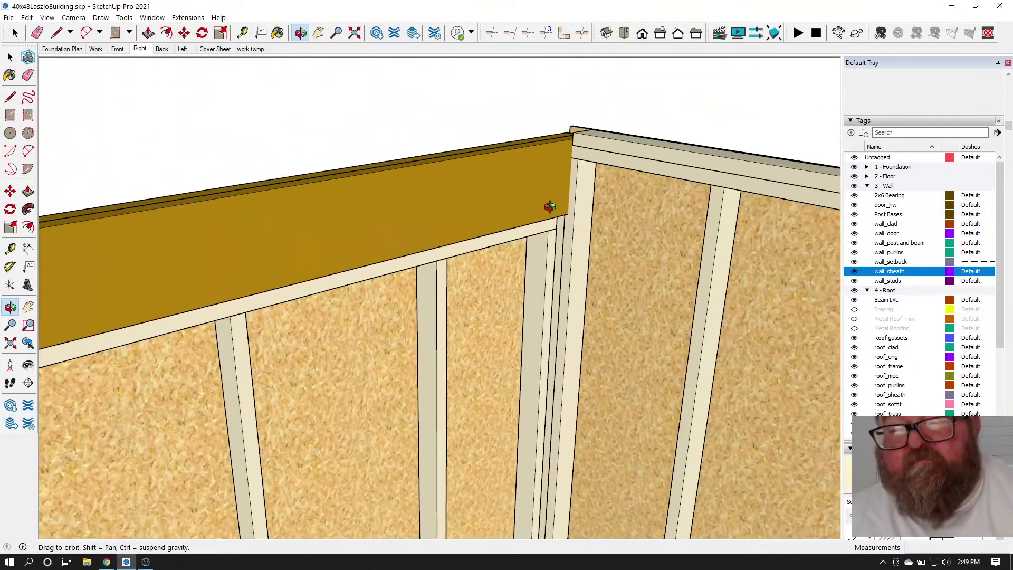
left_click_drag(527, 204, 591, 233)
left_click(242, 32)
scroll(562, 310, "up", 3)
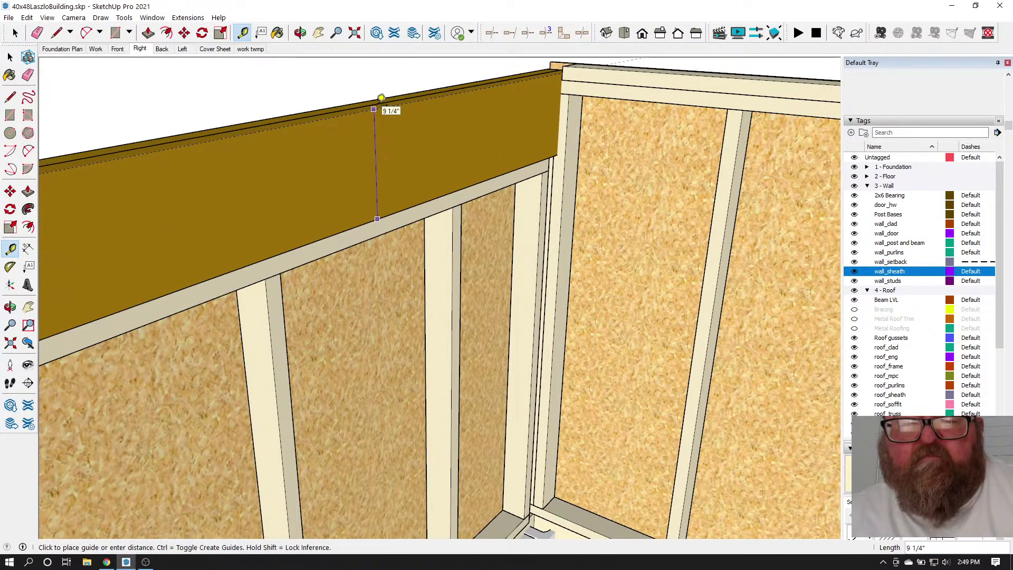
key("Escape")
Measure the beam's height again, closer to the wall corner
scroll(381, 416, "down", 3)
scroll(518, 151, "up", 3)
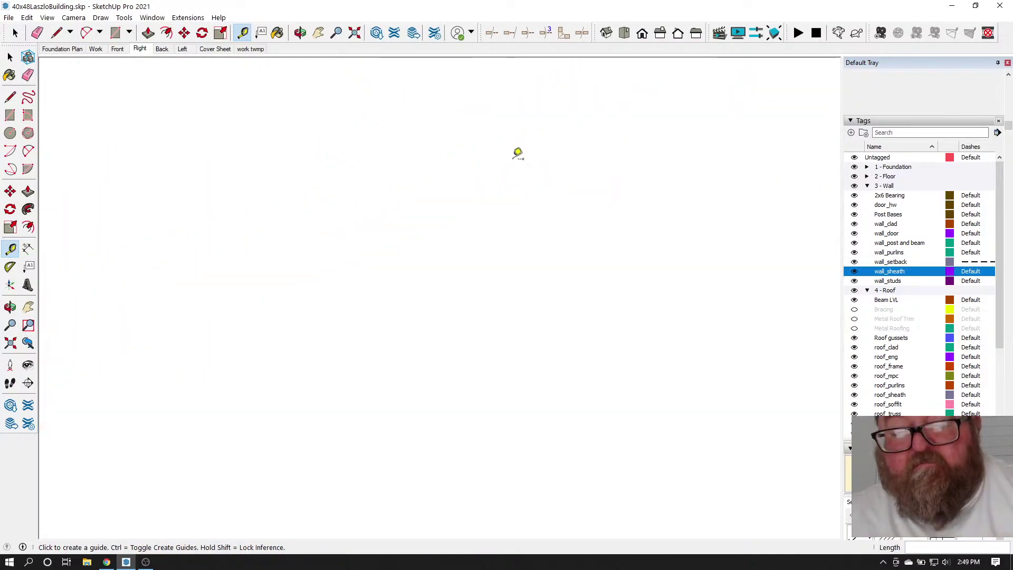
scroll(454, 258, "down", 3)
scroll(430, 278, "up", 5)
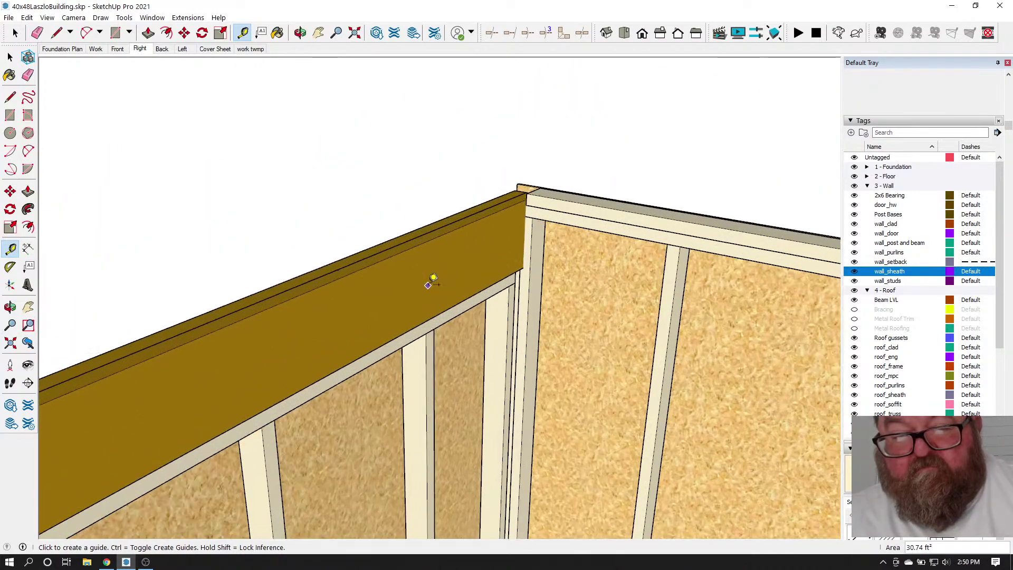
left_click(450, 329)
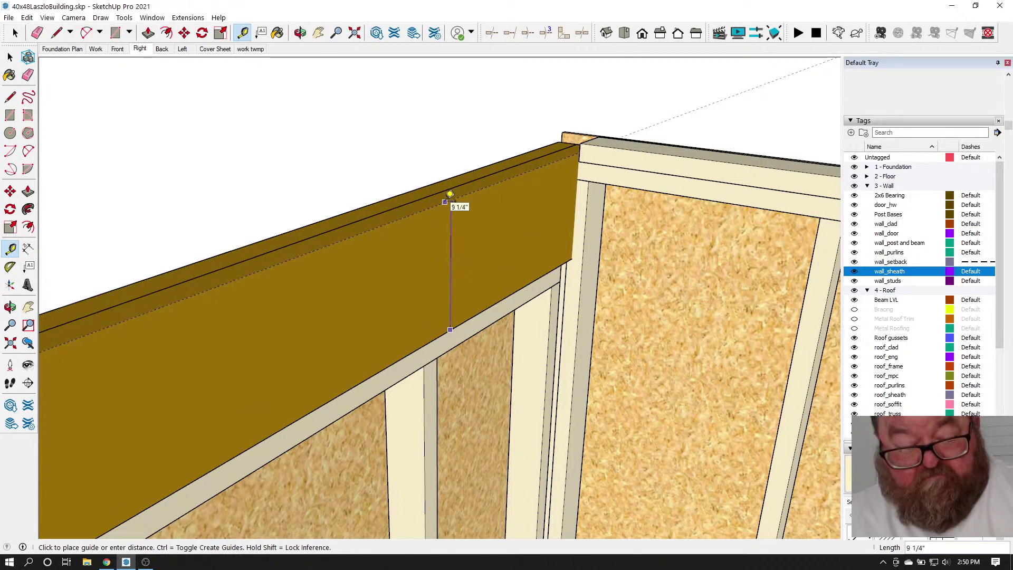
key("Escape")
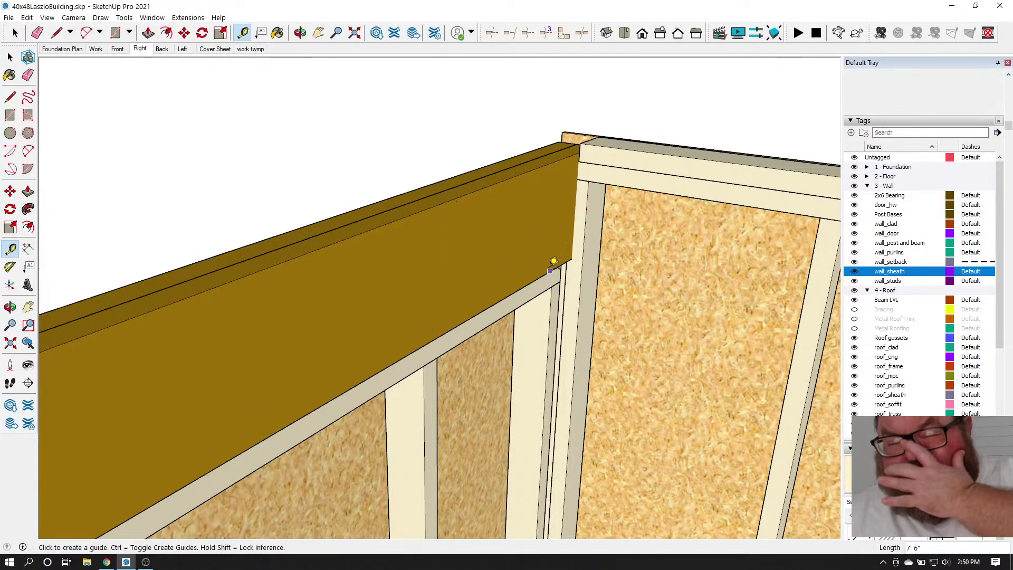
Measure up the inside corner from the end wall's bottom plate to the top of the wall beside the beam
middle_click_drag(553, 243, 538, 462)
scroll(538, 463, "up", 2)
left_click(543, 462)
scroll(542, 462, "down", 3)
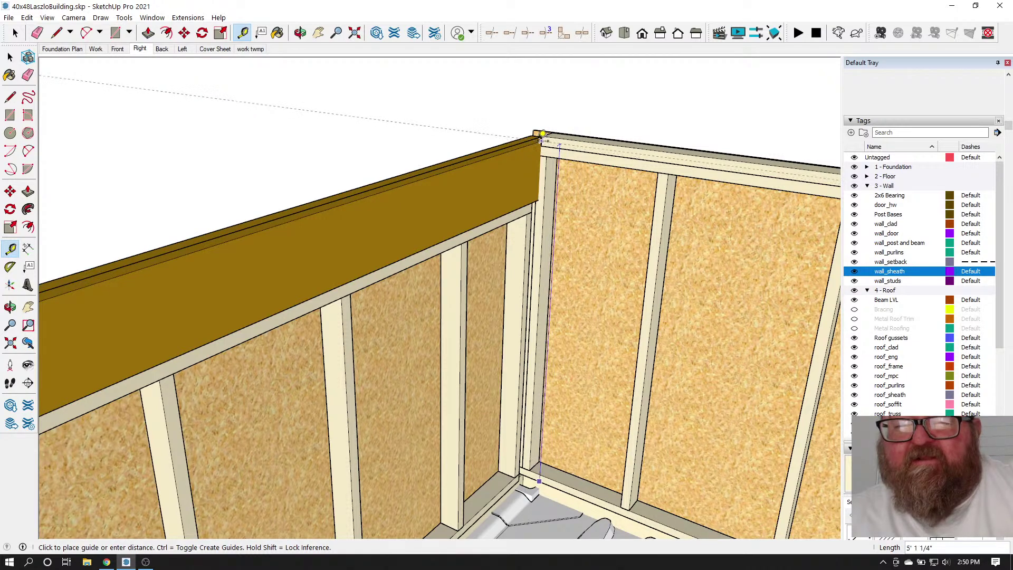
scroll(552, 132, "up", 3)
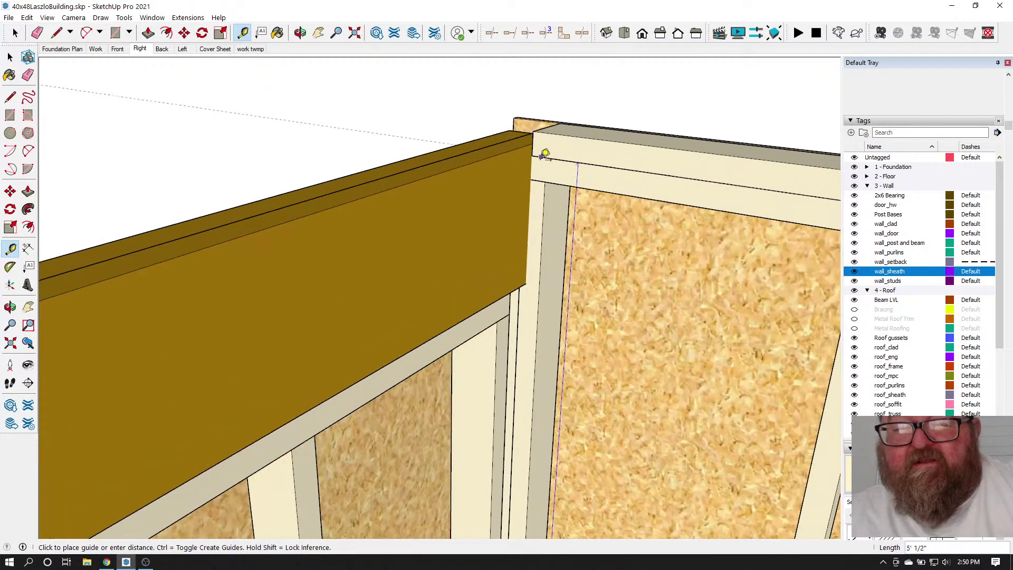
key("space")
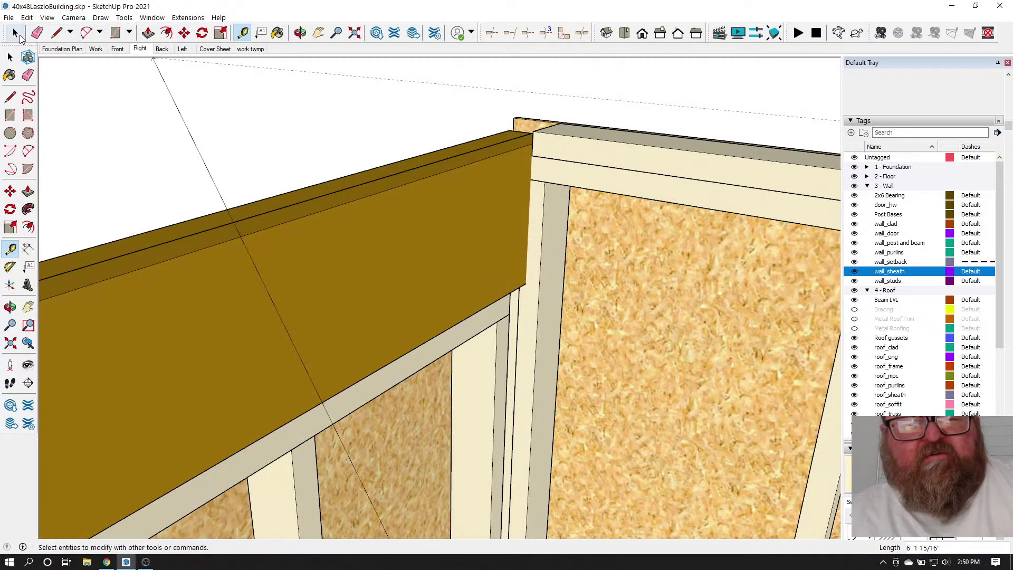
Move the LVL beam up 3/4" so its upper inner corner meets the top corner of the end wall's top plate
left_click(511, 130)
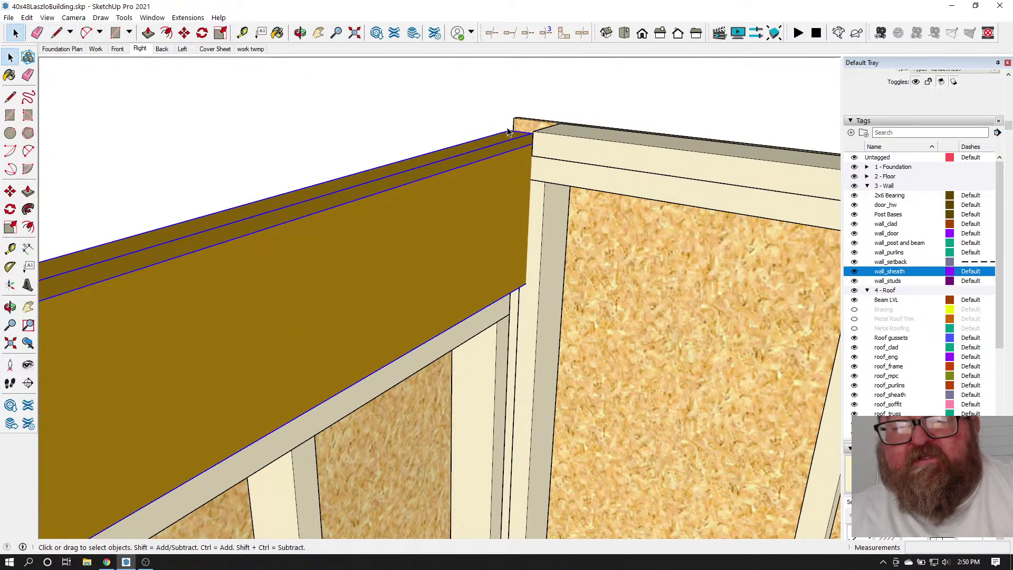
left_click(300, 32)
left_click_drag(429, 124, 486, 271)
left_click(15, 33)
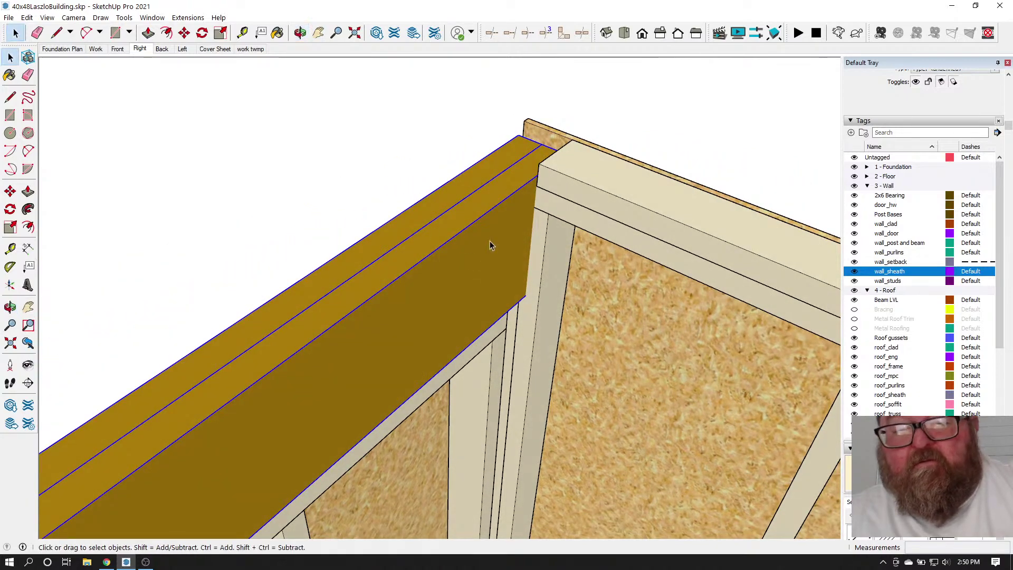
left_click(184, 33)
left_click(538, 176)
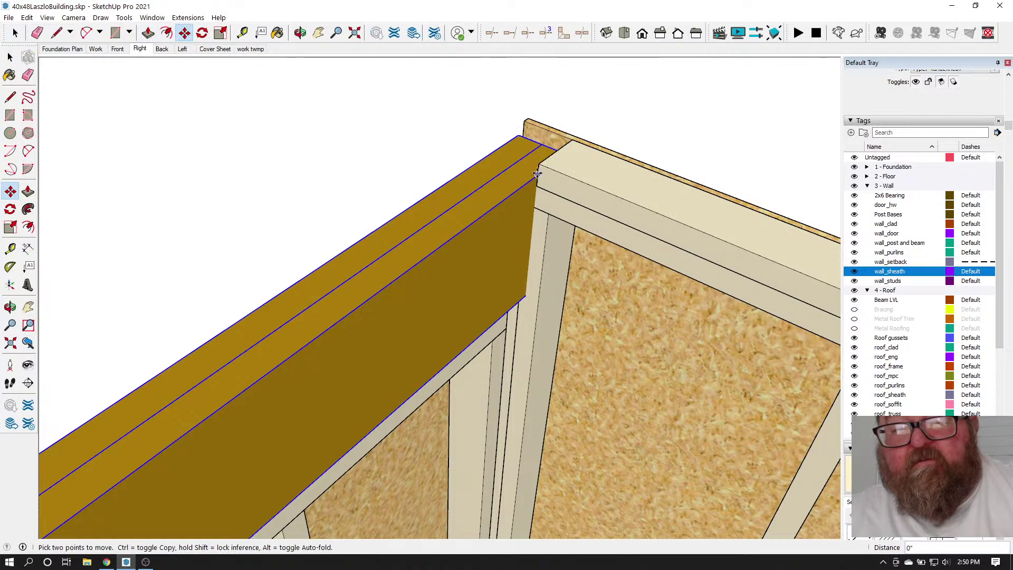
left_click(537, 165)
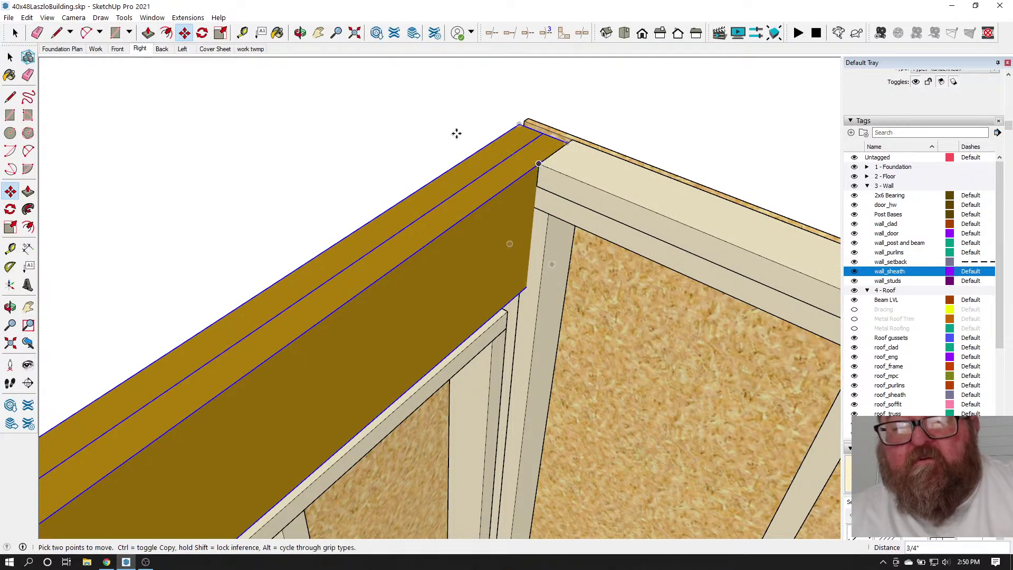
Examine the raised beam along its full length and its fit at the opposite wall corner
left_click(300, 32)
left_click_drag(534, 337, 575, 219)
mouse_move(522, 236)
left_mouse_down()
mouse_move(446, 362)
mouse_move(437, 231)
mouse_move(524, 252)
mouse_move(531, 270)
left_mouse_up()
mouse_move(409, 336)
left_mouse_down()
mouse_move(386, 359)
mouse_move(585, 420)
mouse_move(418, 355)
mouse_move(569, 436)
mouse_move(597, 391)
mouse_move(517, 456)
mouse_move(210, 423)
mouse_move(219, 254)
left_mouse_up()
scroll(231, 323, "up", 10)
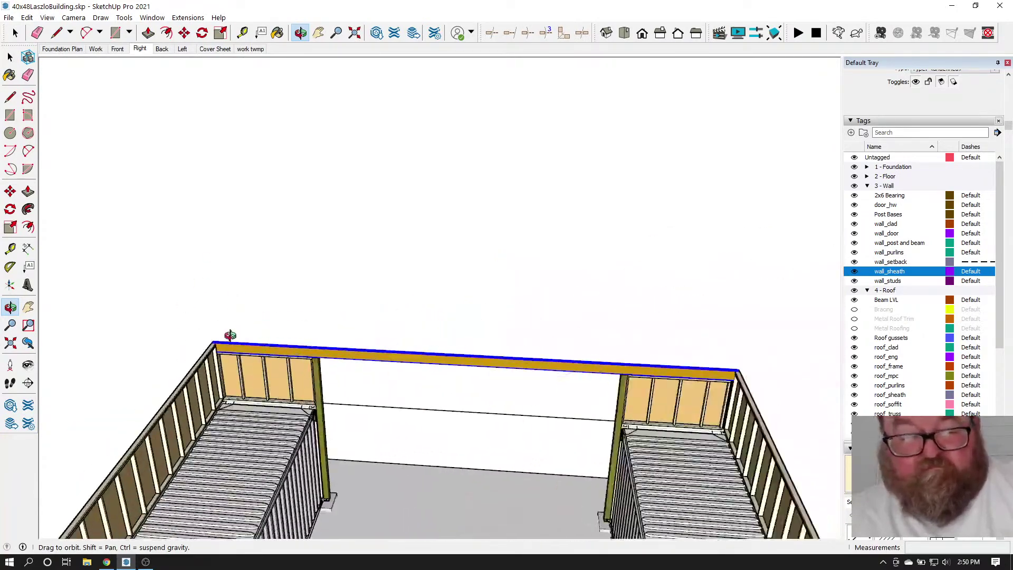
scroll(233, 328, "up", 4)
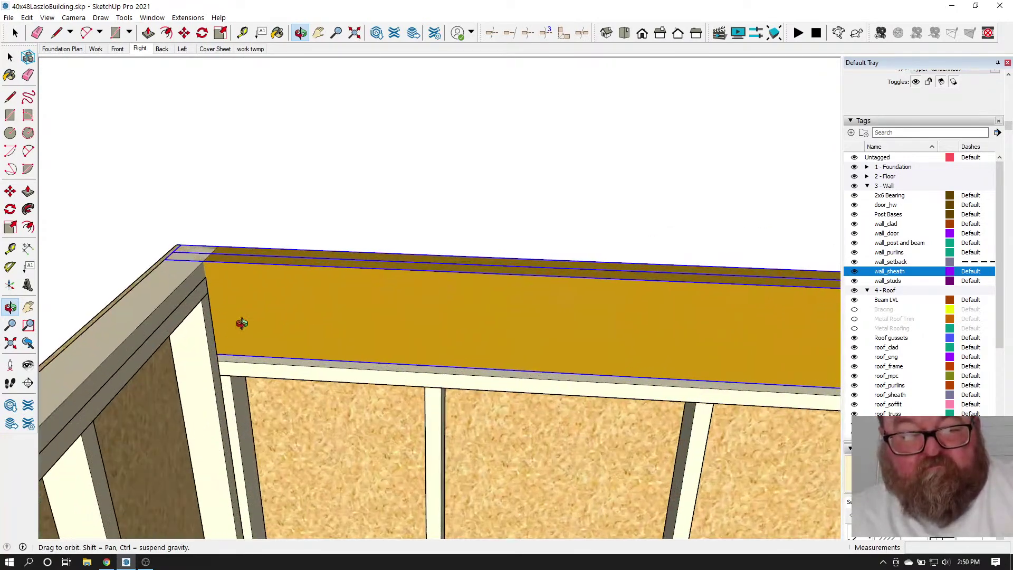
left_click_drag(244, 325, 147, 254)
scroll(244, 256, "down", 1)
scroll(244, 256, "down", 5)
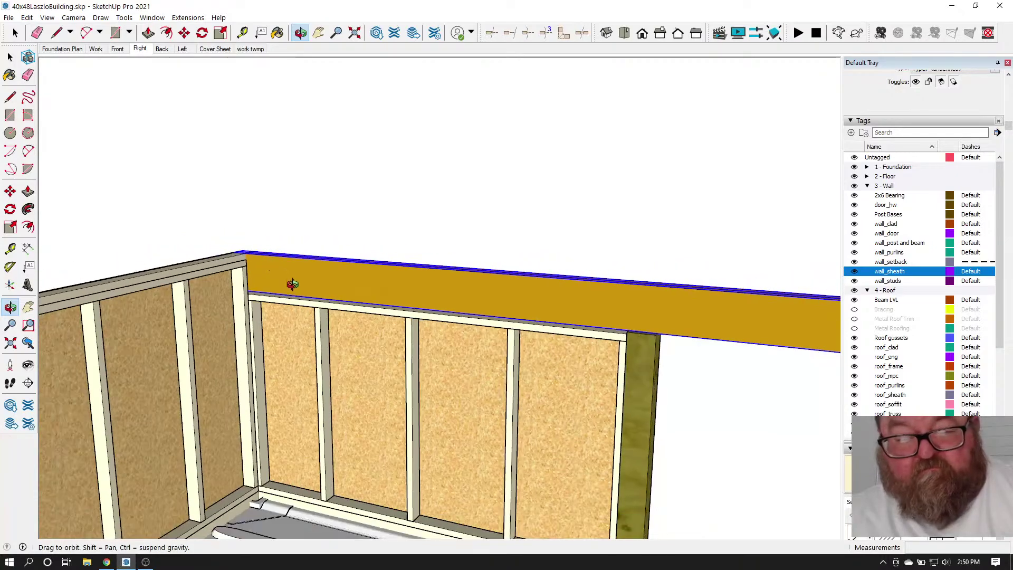
left_click_drag(343, 302, 402, 365)
scroll(390, 394, "down", 4)
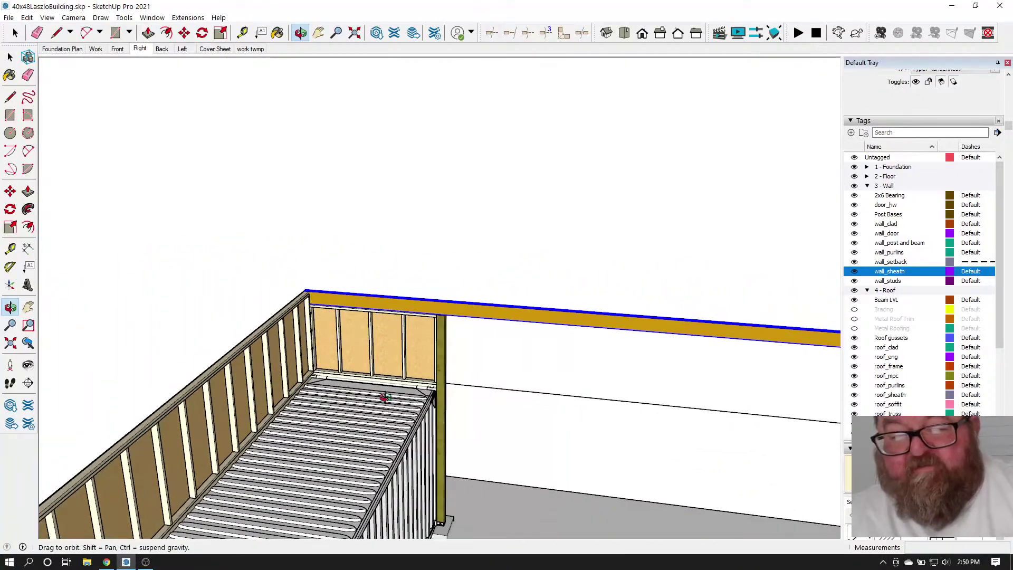
scroll(443, 499, "up", 4)
Measure the clear height from the beam's underside to the slab beside the post
left_click(239, 33)
left_click(425, 191)
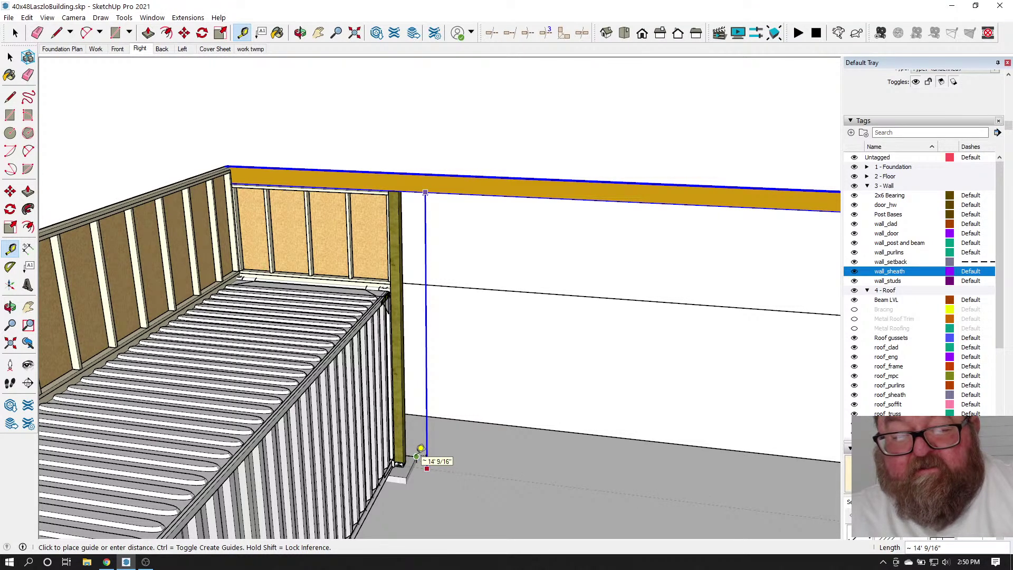
left_click(420, 451)
scroll(372, 266, "up", 3)
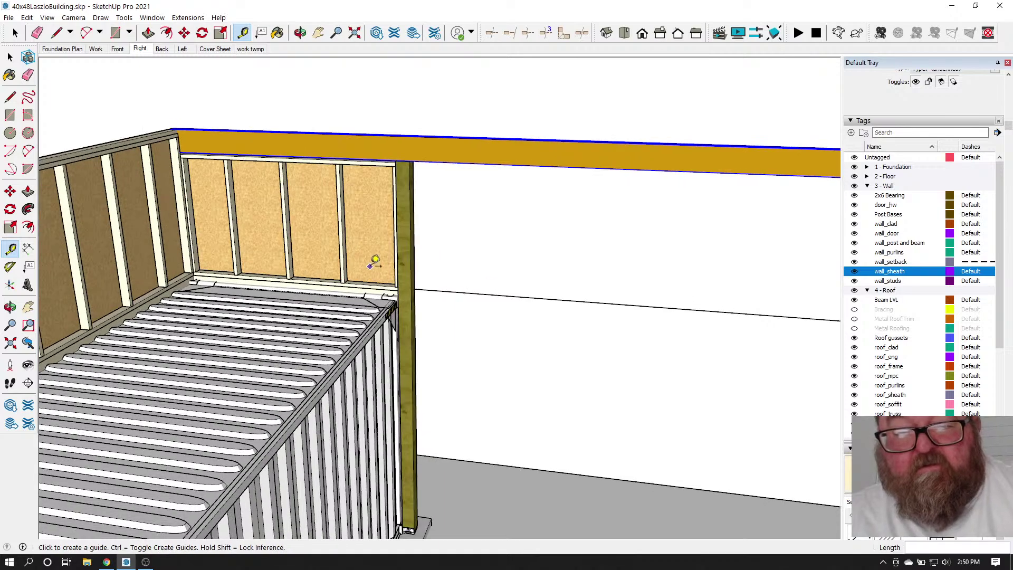
Inspect the post top from outside and measure the gap between the beam's underside and the stud wall's top plate
left_click(300, 33)
left_click_drag(378, 165, 211, 208)
scroll(212, 208, "up", 6)
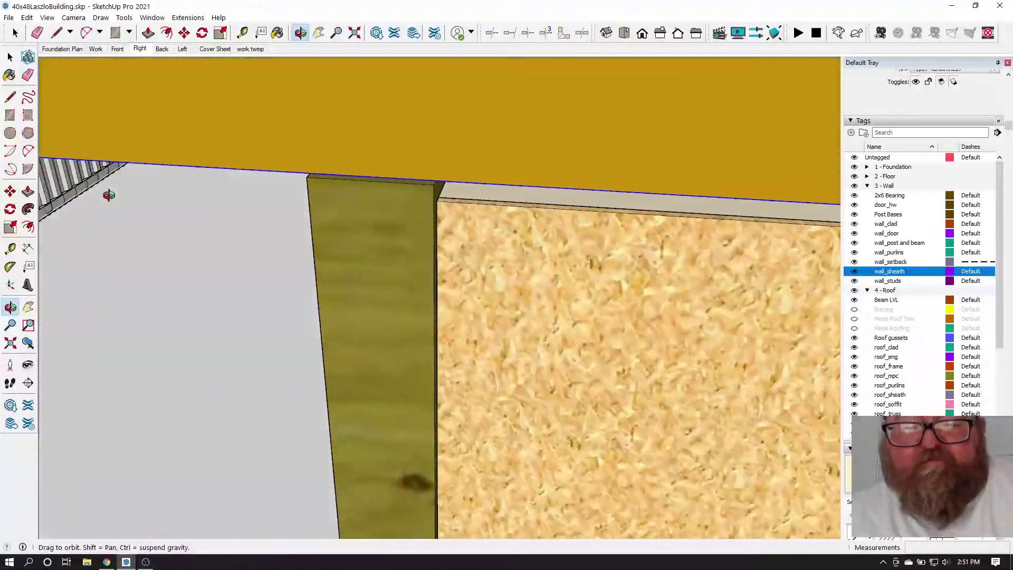
left_click_drag(108, 195, 478, 198)
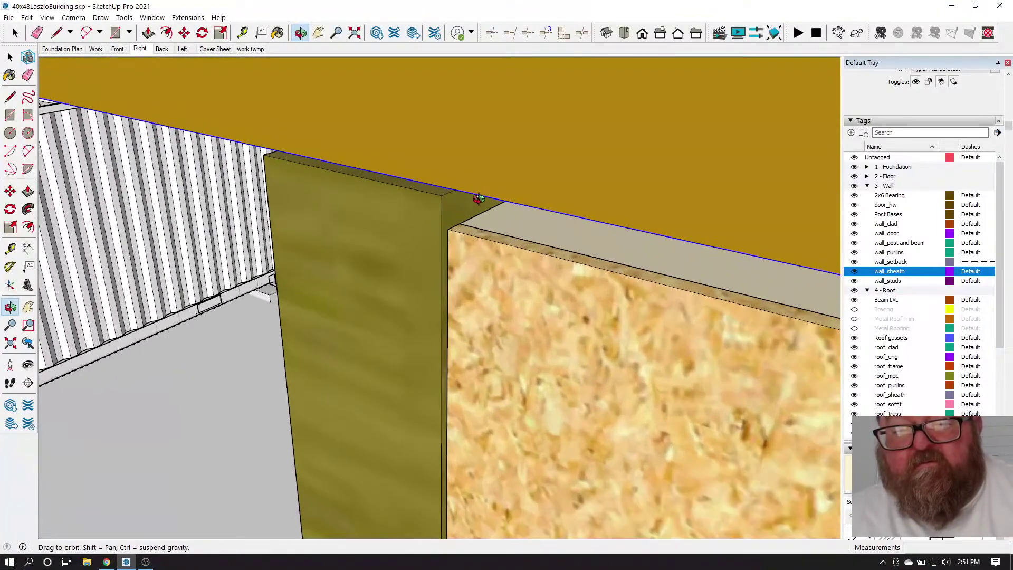
left_click(184, 33)
left_click(242, 33)
left_click(488, 195)
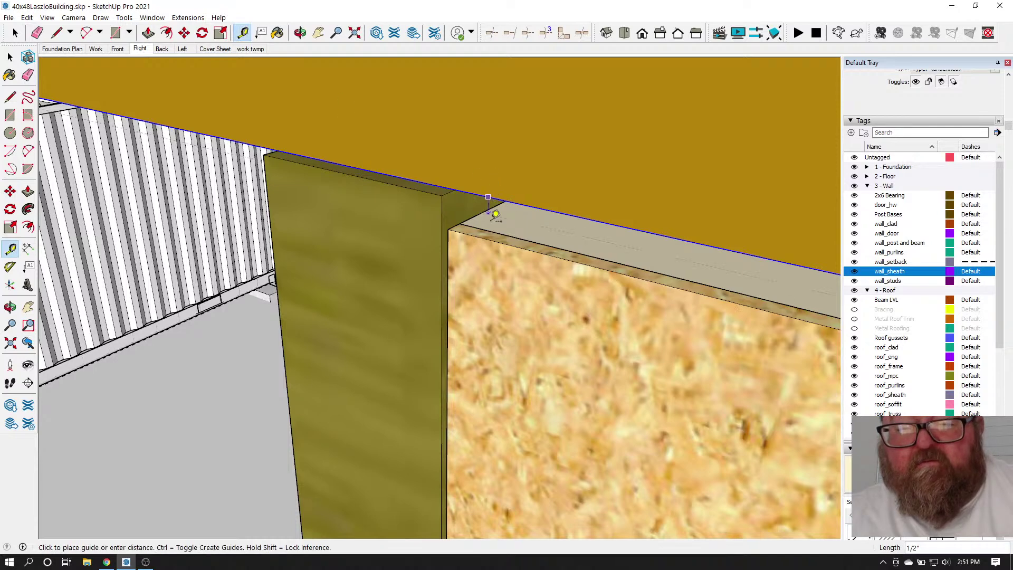
left_click(497, 228)
scroll(436, 233, "down", 5)
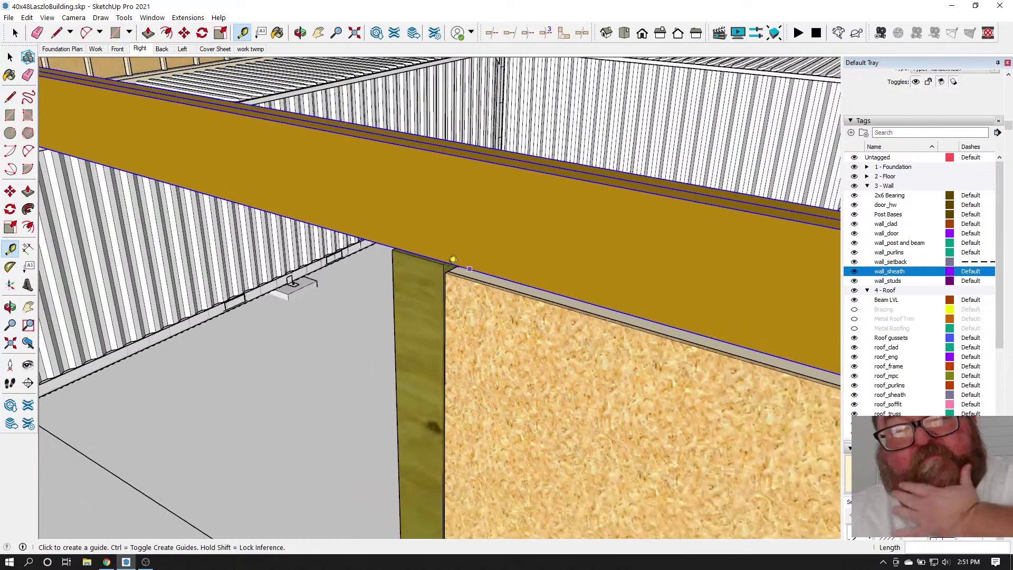
Switch to YouTube Studio in Chrome to read the live chat, and return to the SketchUp model
scroll(461, 259, "down", 8)
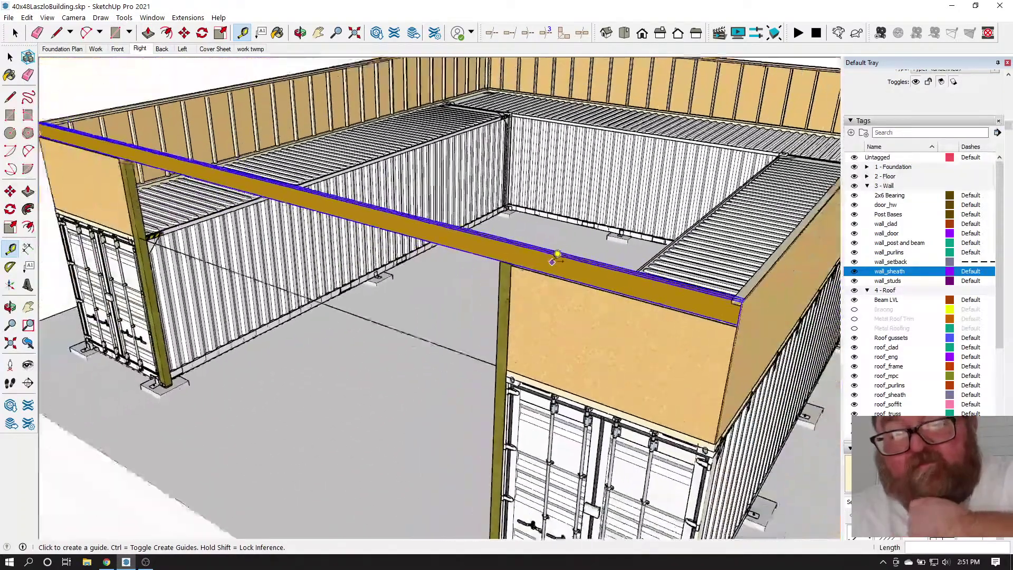
scroll(553, 260, "down", 3)
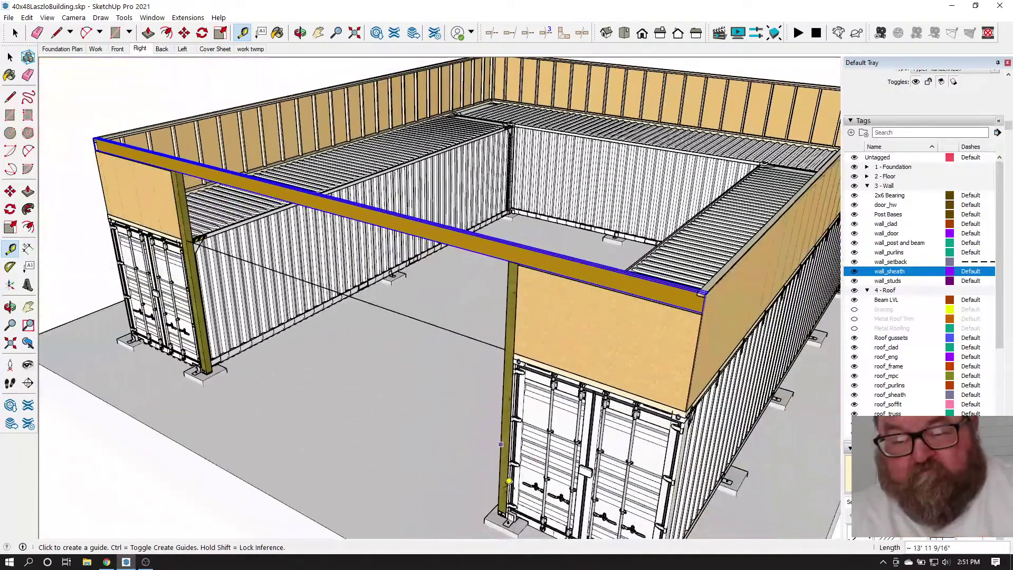
scroll(508, 474, "up", 6)
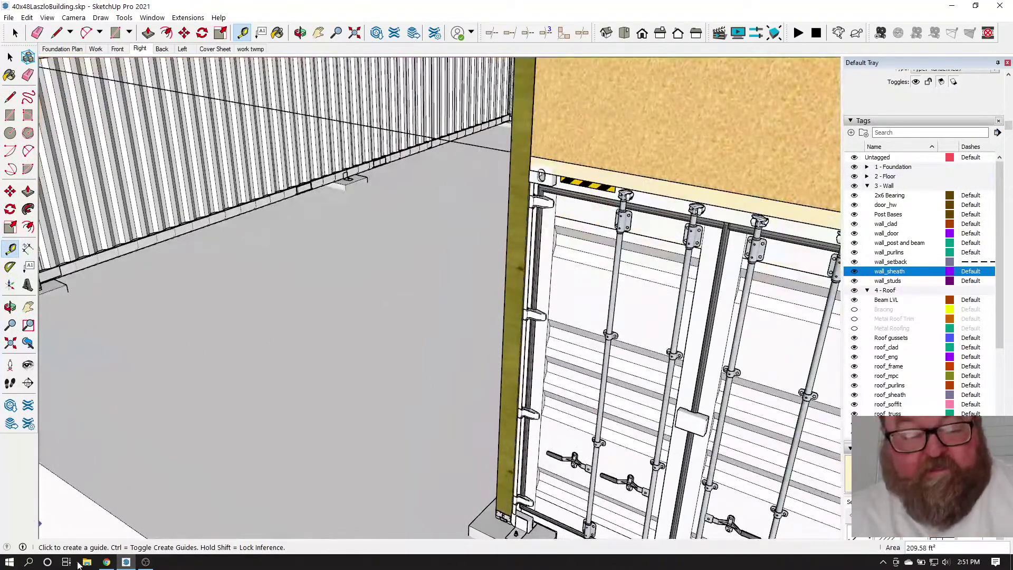
left_click(107, 563)
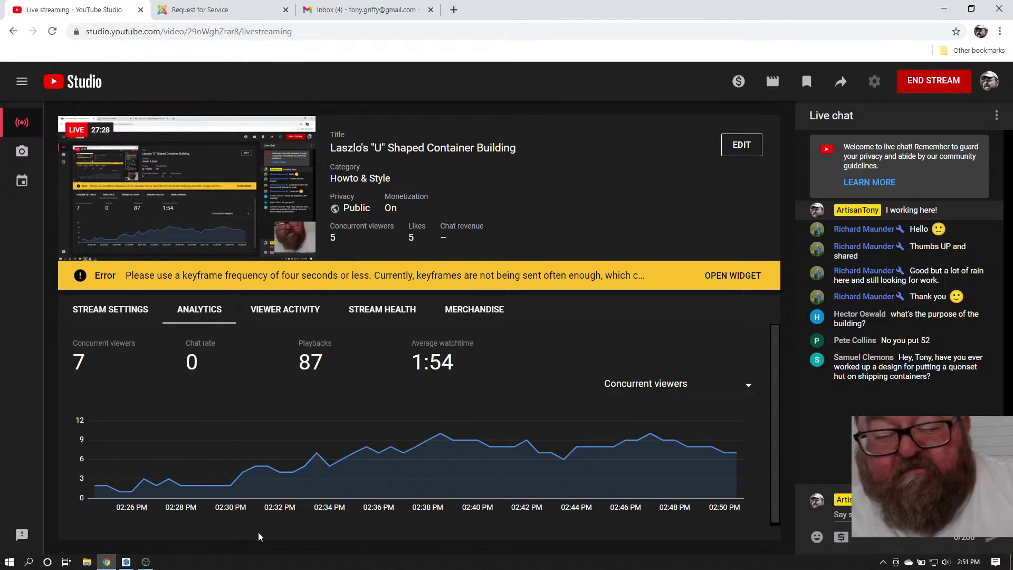
left_click(127, 562)
scroll(475, 285, "down", 5)
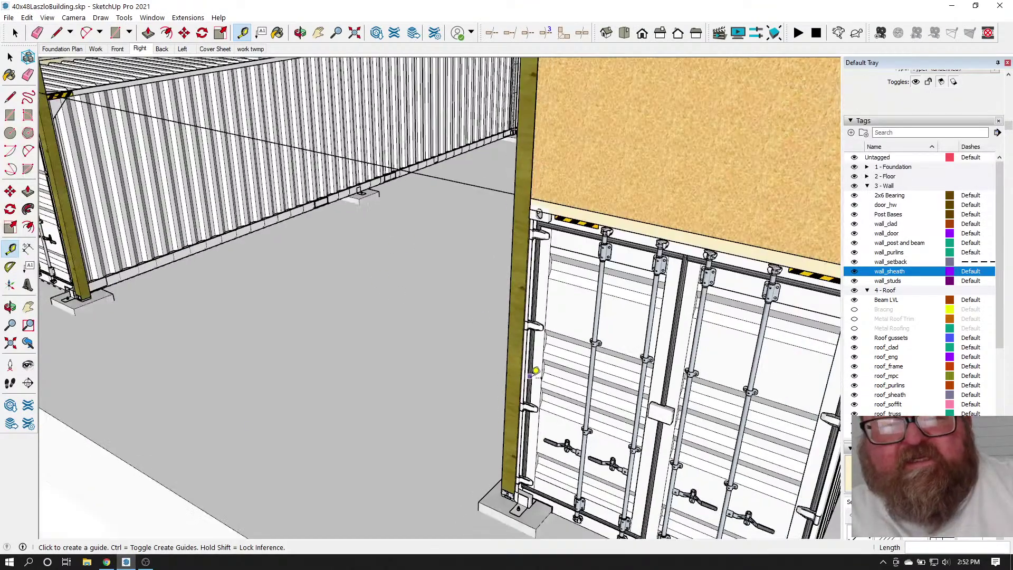
Open MetalProBldg_JustModel.skp from the MetalProBuildings folder inside 1 Desktop of Old GS75 on the Elements (E:) drive
left_click(9, 18)
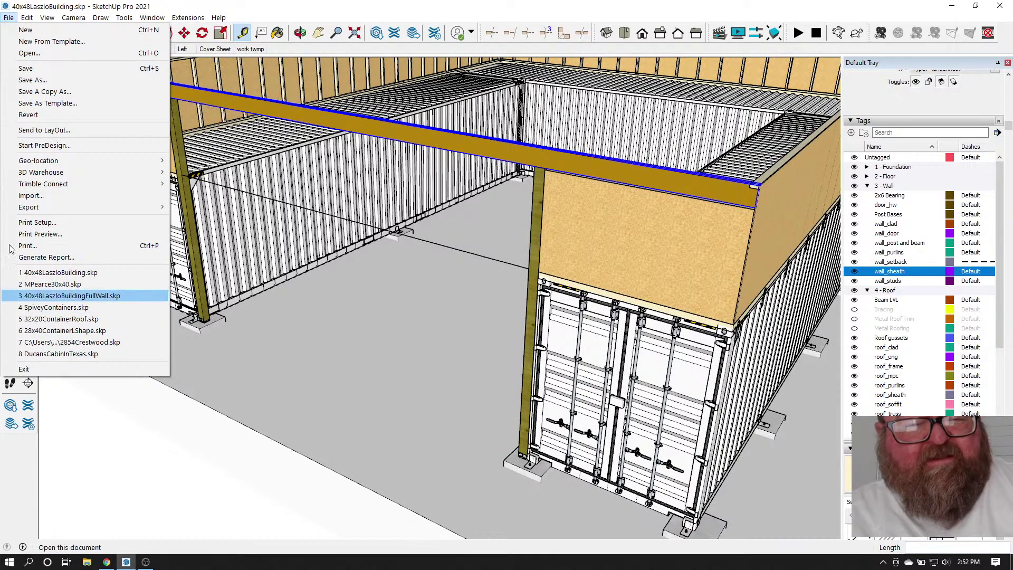
left_click(32, 52)
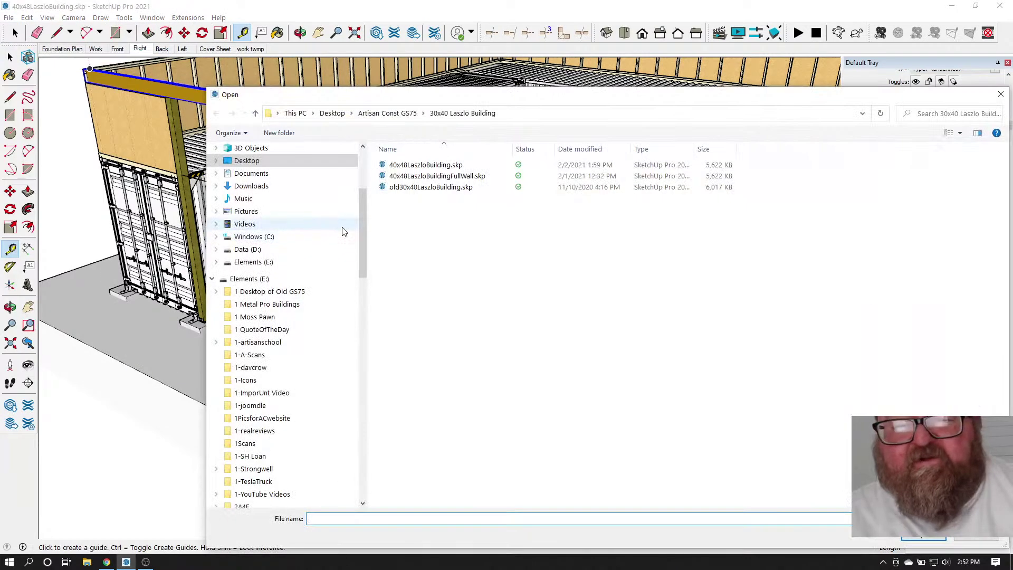
left_click(288, 308)
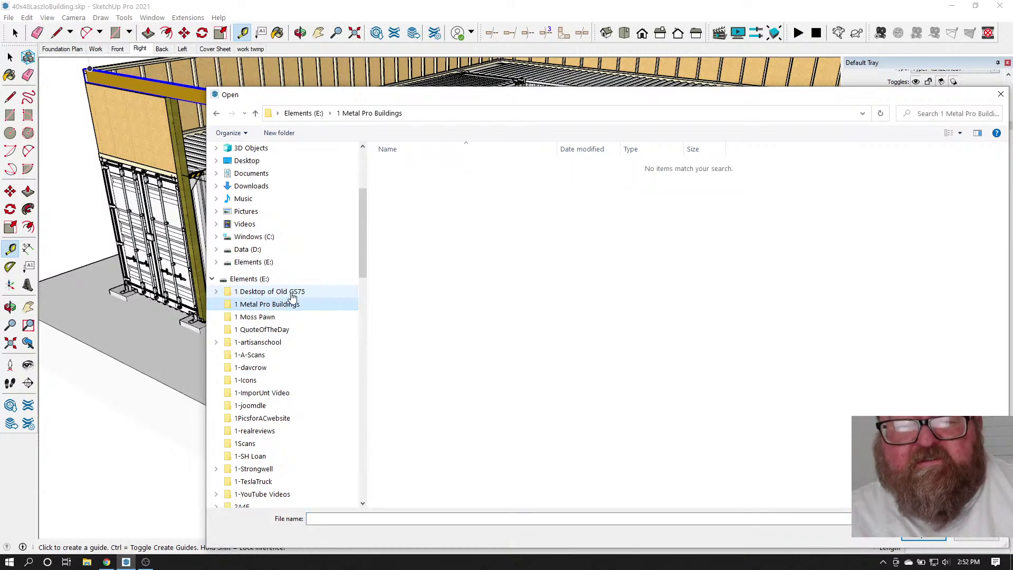
left_click(261, 291)
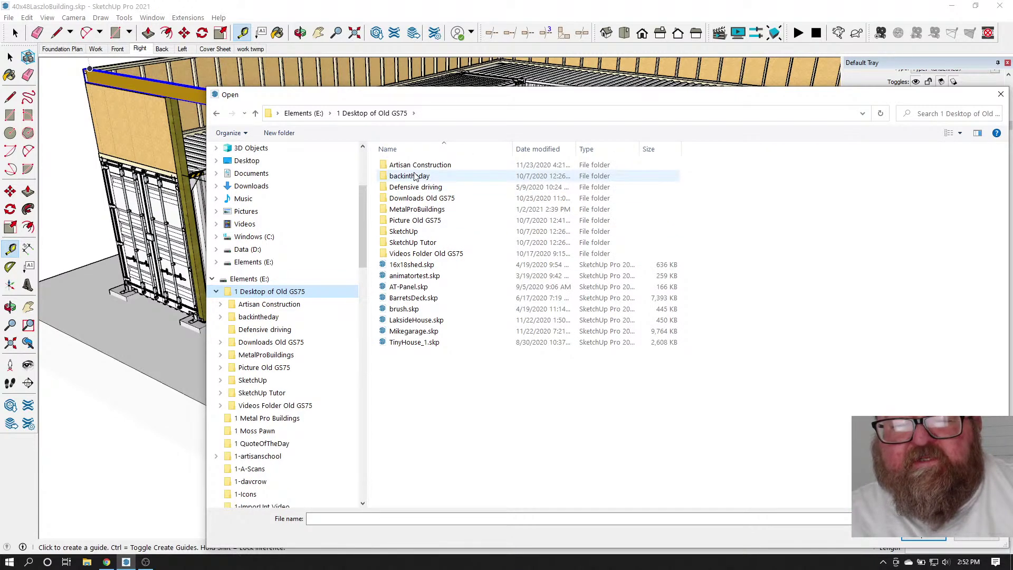
left_click(418, 210)
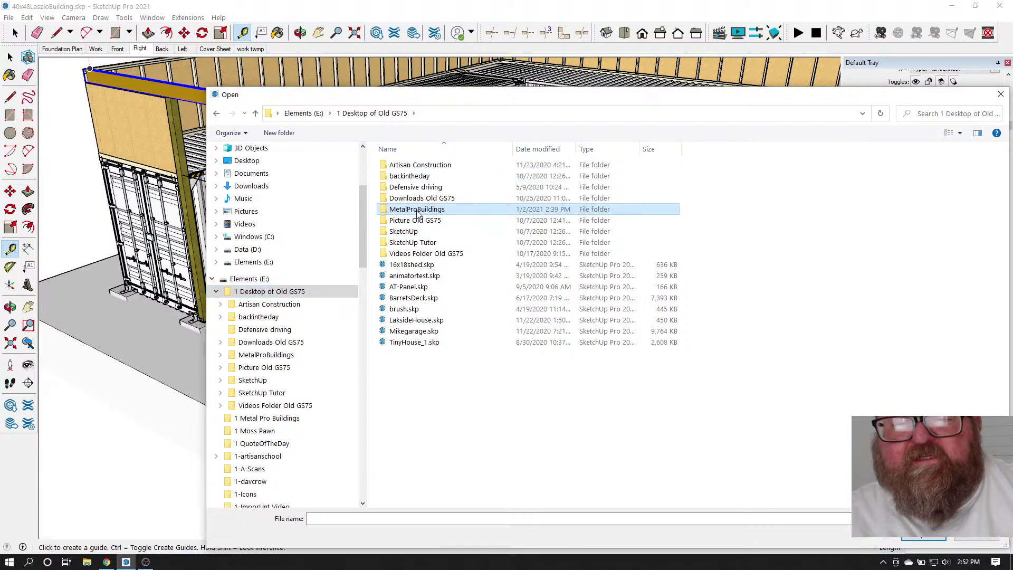
double_click(426, 214)
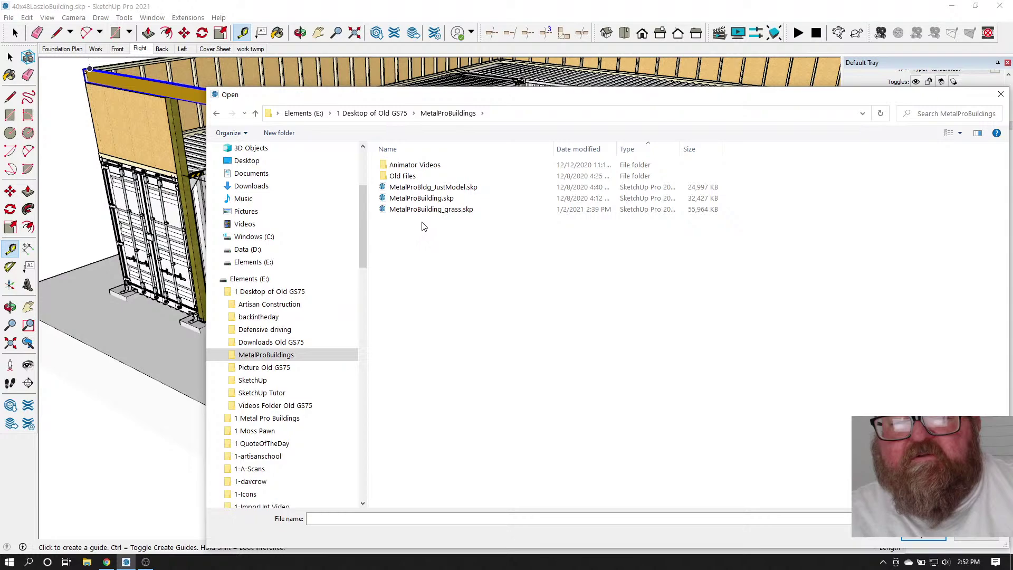
double_click(445, 188)
left_click(448, 308)
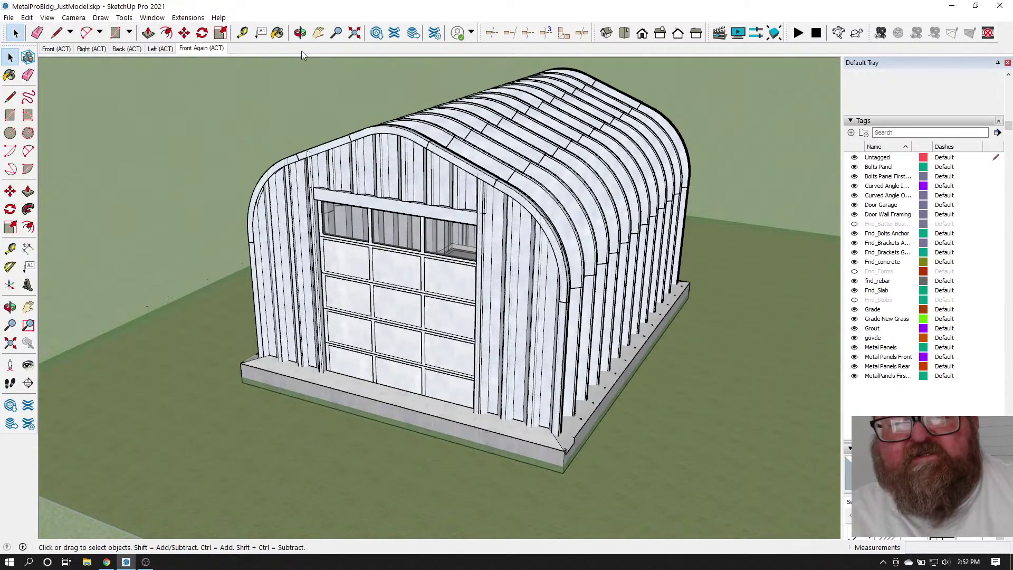
Examine the arched metal building from several angles, including its garage door front, side walls and foundation
left_click(300, 33)
left_click_drag(298, 313, 486, 366)
scroll(470, 375, "up", 5)
scroll(553, 359, "down", 5)
left_click_drag(580, 346, 627, 285)
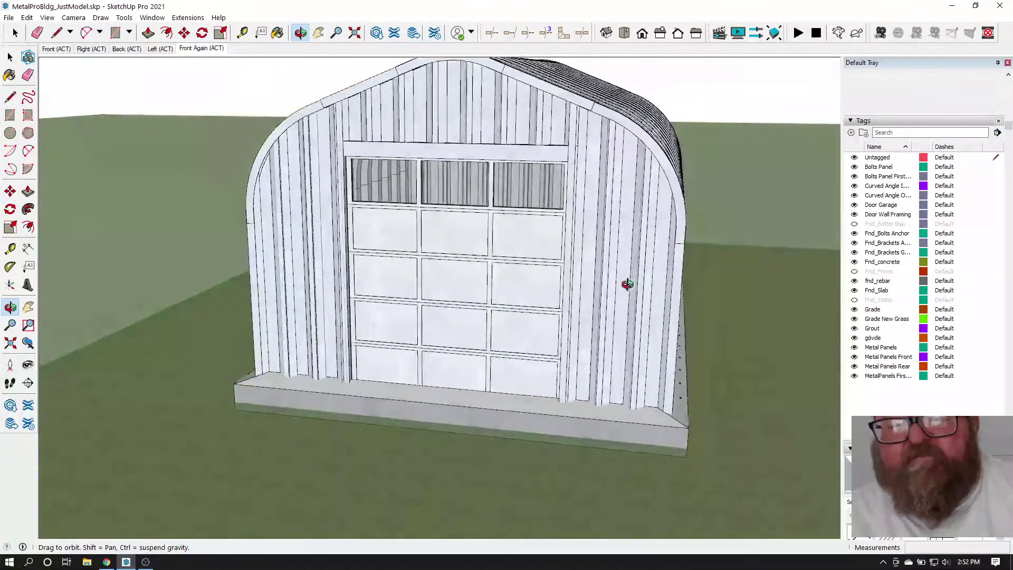
left_click_drag(260, 367, 294, 412)
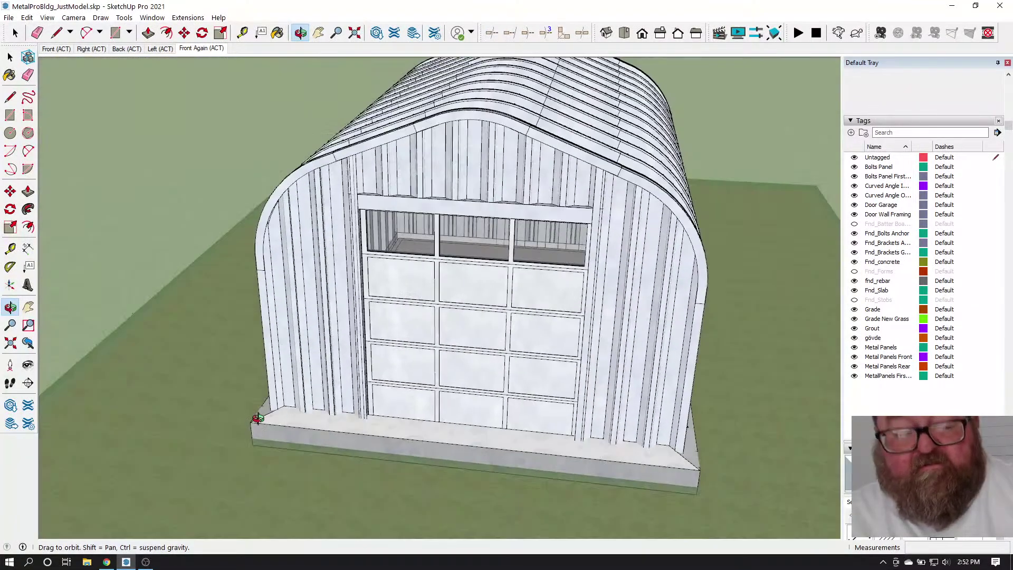
left_click_drag(97, 159, 272, 207)
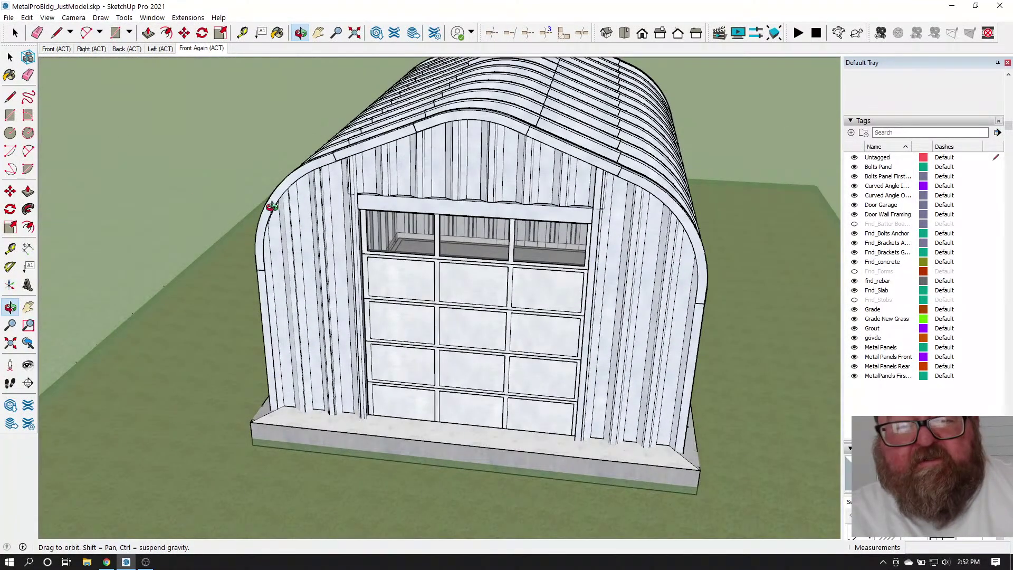
Reopen the recent file 40x48LaszloBuilding.skp
left_click(8, 17)
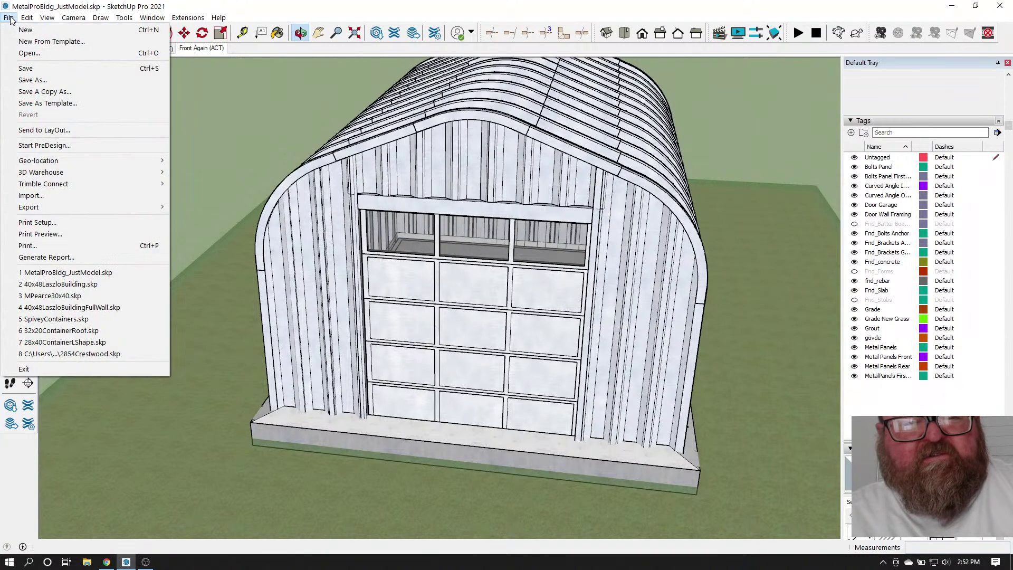
left_click(58, 285)
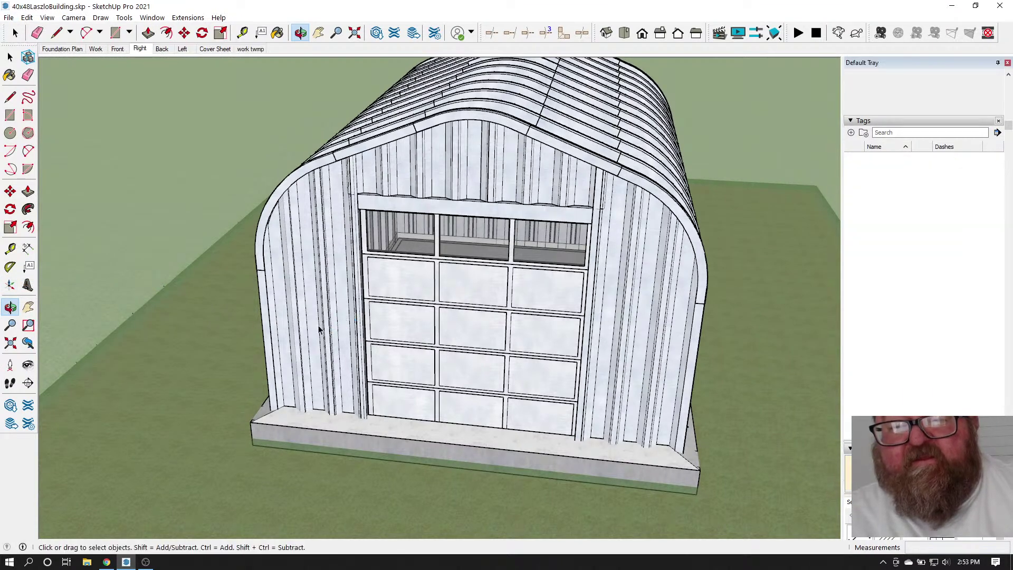
scroll(340, 417, "down", 1)
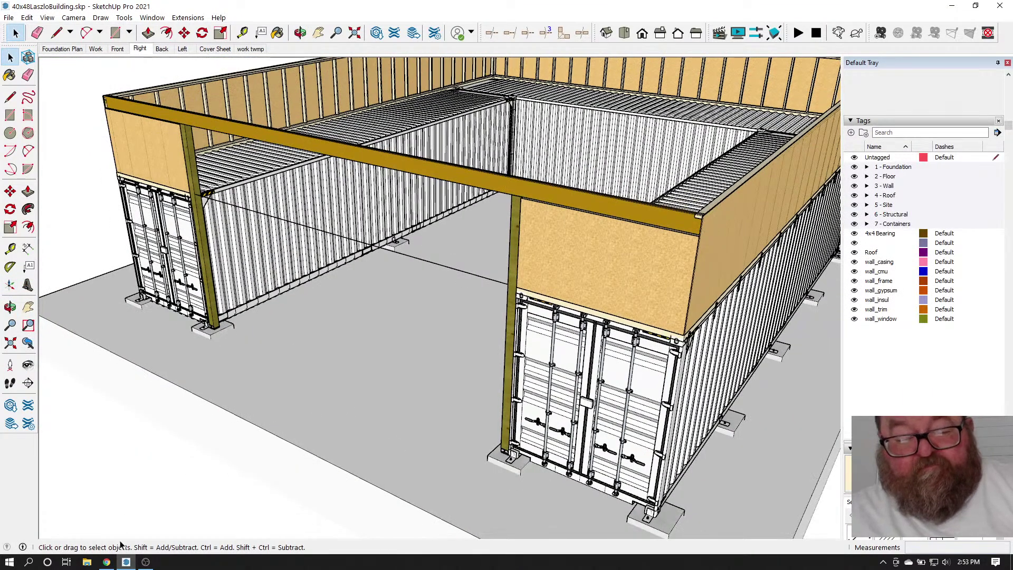
Switch to YouTube Studio in Chrome to check the live chat for new questions, and return to the SketchUp model
left_click(107, 562)
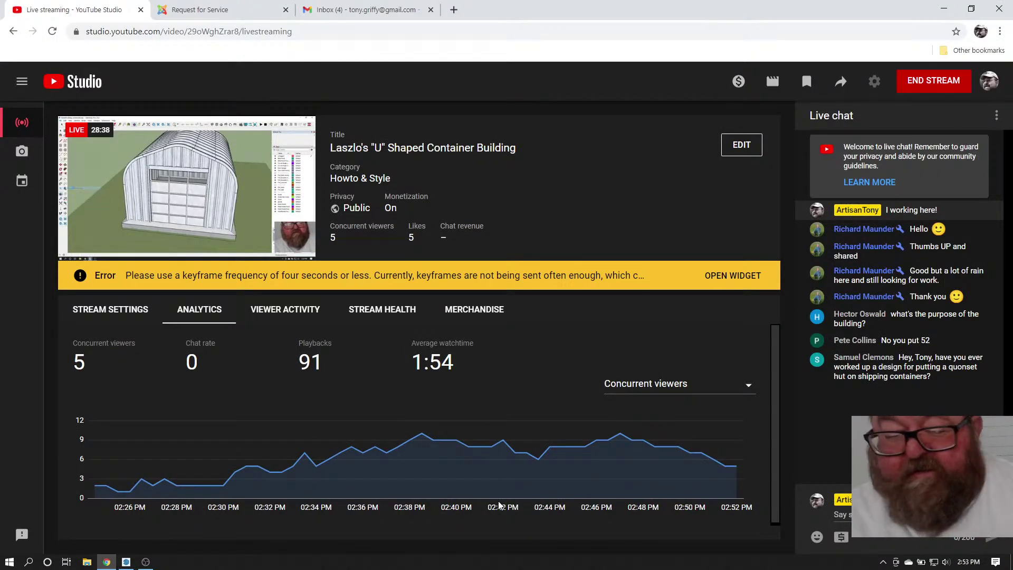
left_click(127, 562)
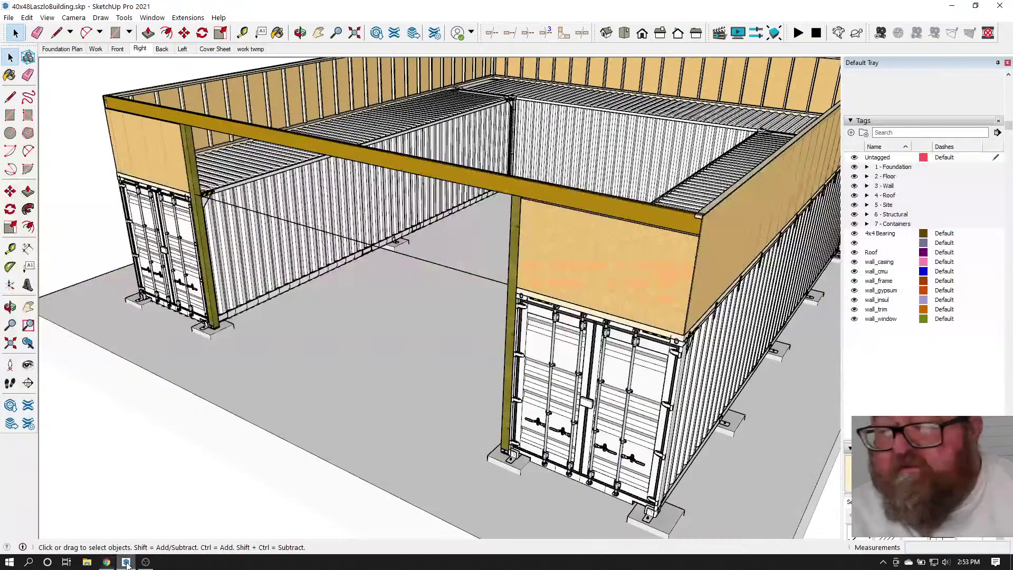
scroll(451, 393, "down", 2)
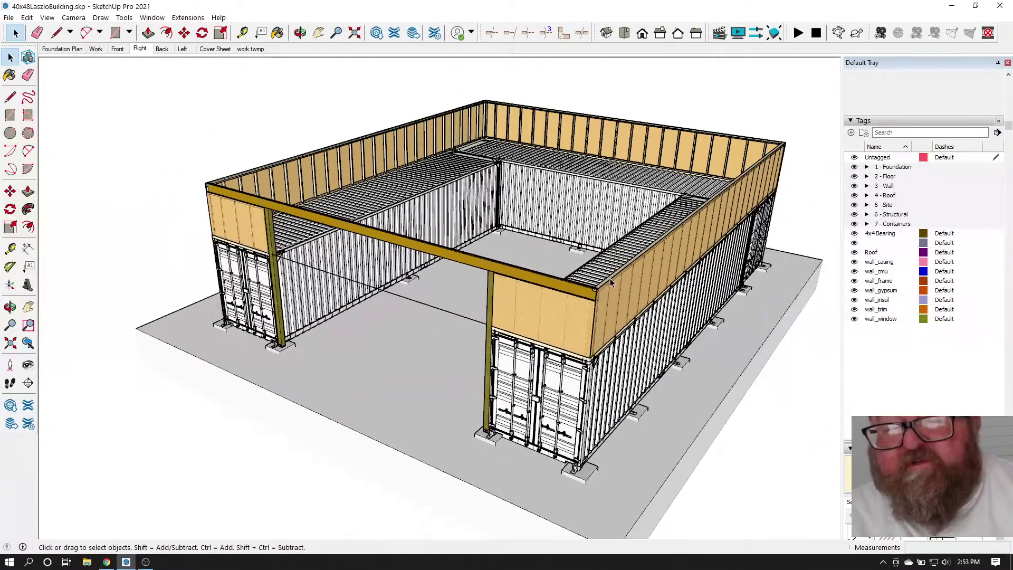
Measure the vertical clearance from the underside of the LVL beam to the ground beside the front opening's post
scroll(610, 280, "up", 3)
left_click(303, 36)
left_click_drag(422, 258, 514, 219)
scroll(571, 426, "up", 3)
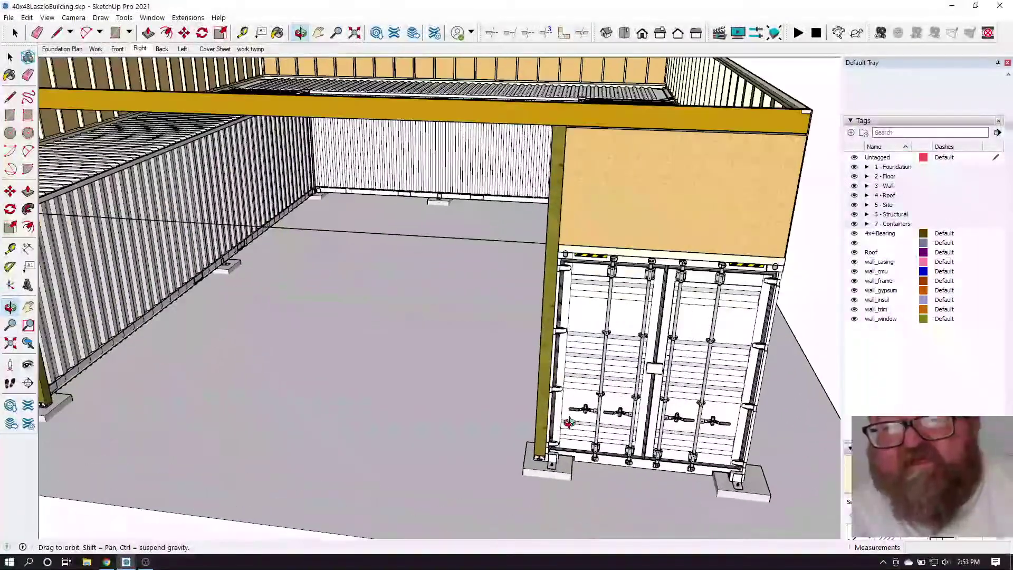
left_click(242, 32)
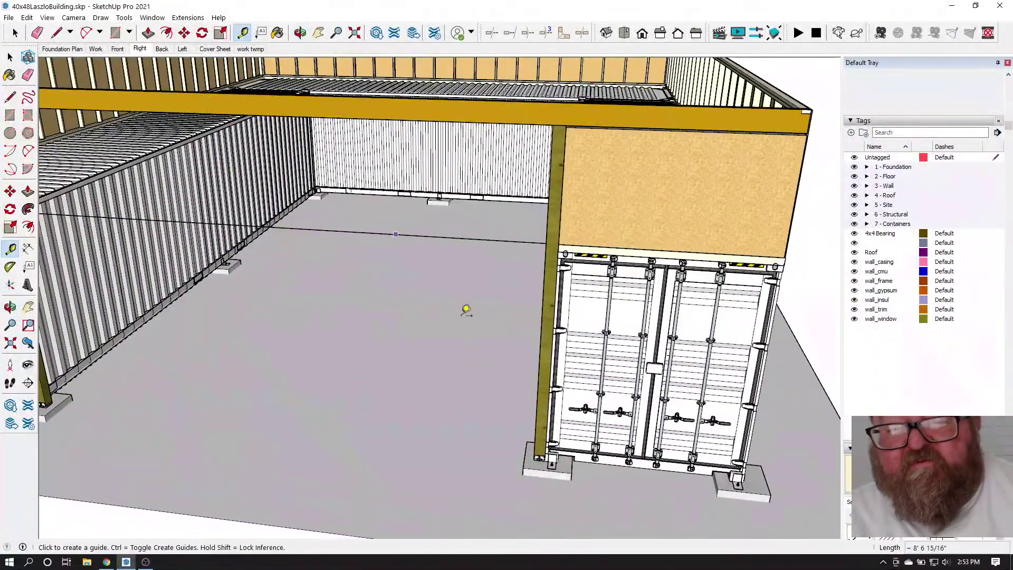
scroll(477, 409, "up", 3)
scroll(580, 322, "down", 4)
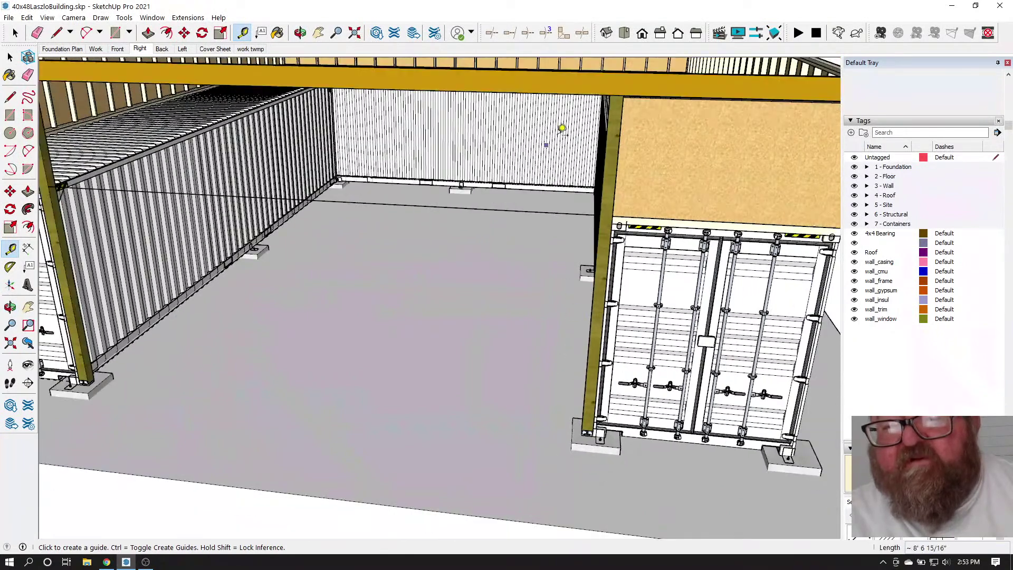
left_click(578, 91)
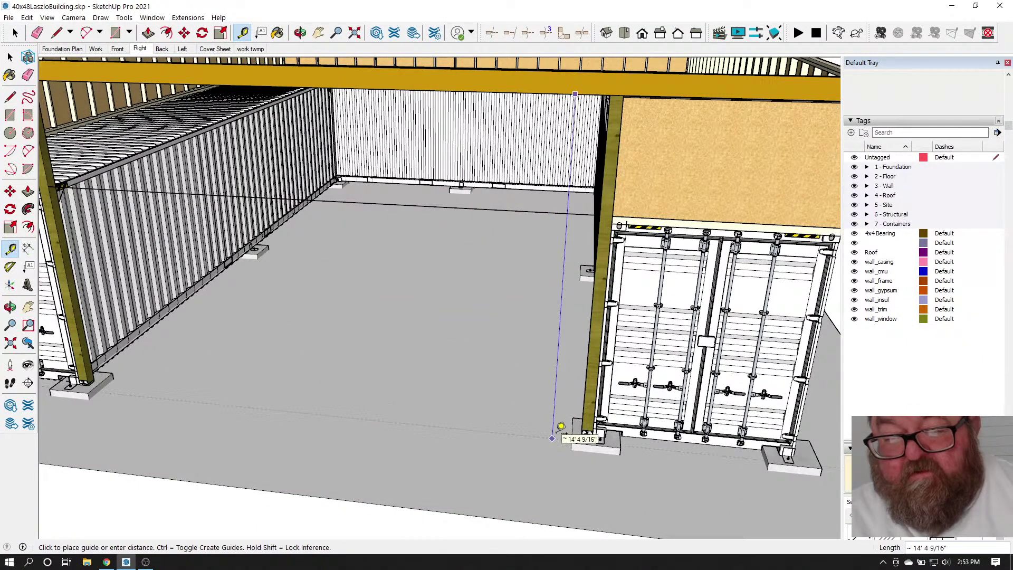
key("shift")
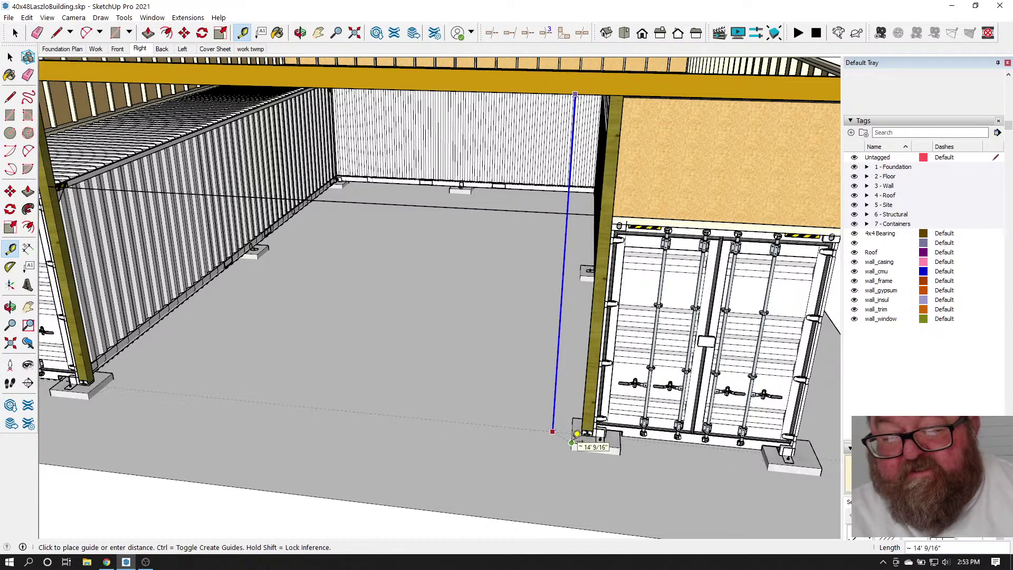
scroll(571, 442, "down", 2)
key("Escape")
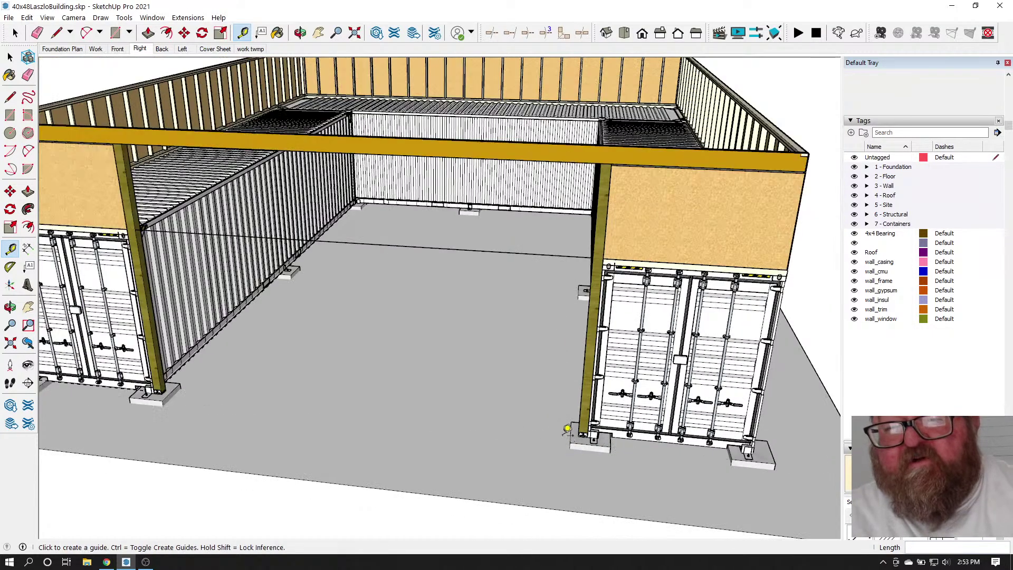
Move the double LVL beam down 9/16" along the blue axis
scroll(644, 182, "up", 5)
scroll(607, 132, "up", 3)
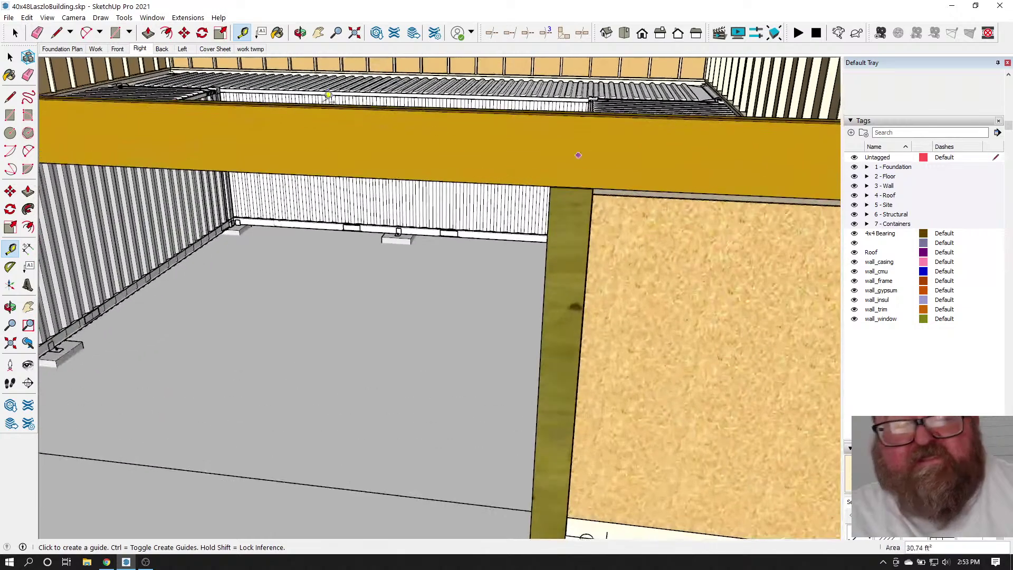
left_click(300, 33)
left_click_drag(527, 158, 349, 217)
left_click(15, 34)
scroll(401, 195, "up", 2)
left_click(401, 194)
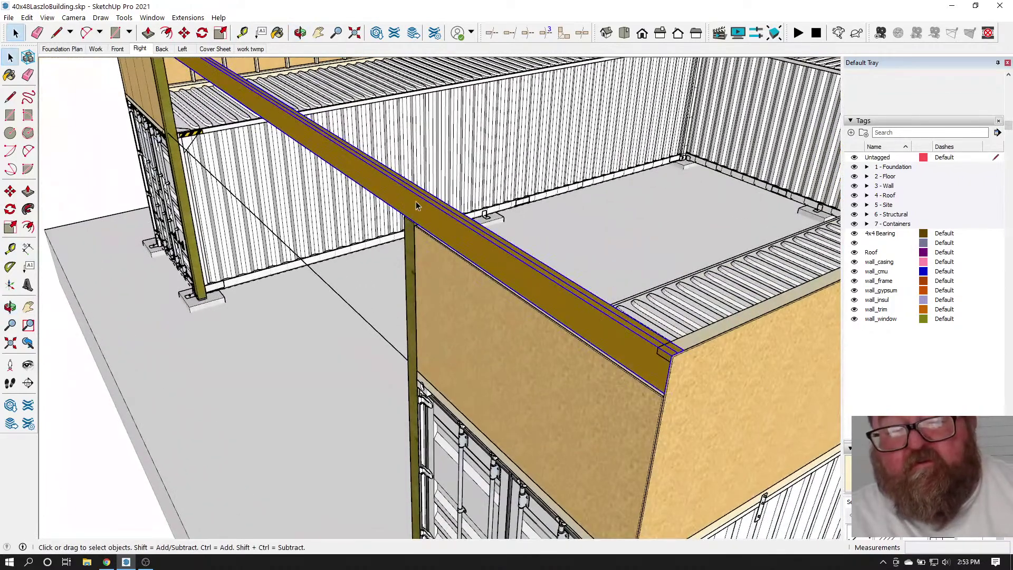
scroll(401, 194, "up", 3)
scroll(666, 388, "down", 3)
scroll(424, 215, "up", 4)
scroll(390, 225, "down", 2)
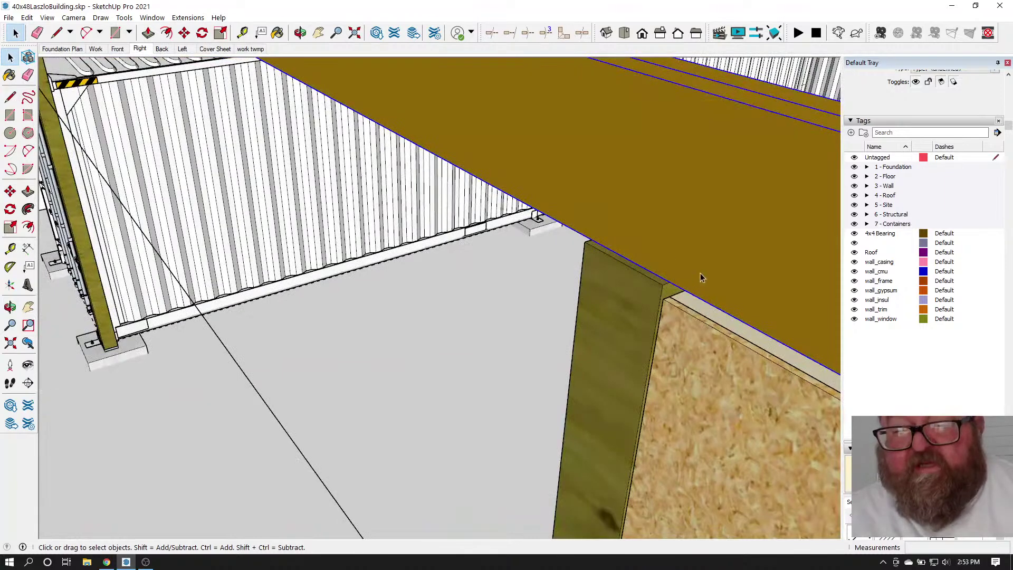
scroll(701, 274, "down", 1)
left_click(184, 34)
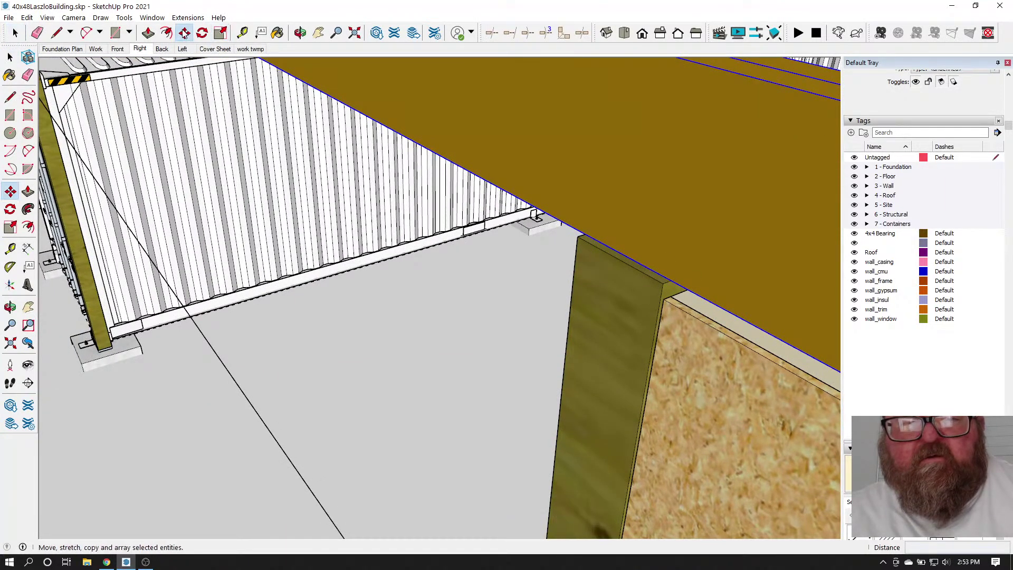
left_click(564, 226)
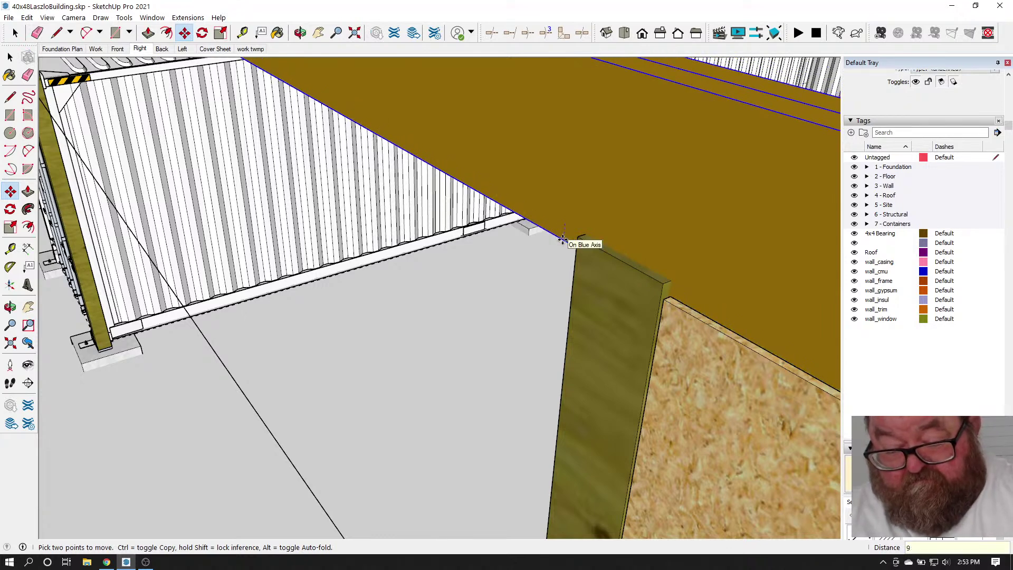
type("9/16")
key("Return")
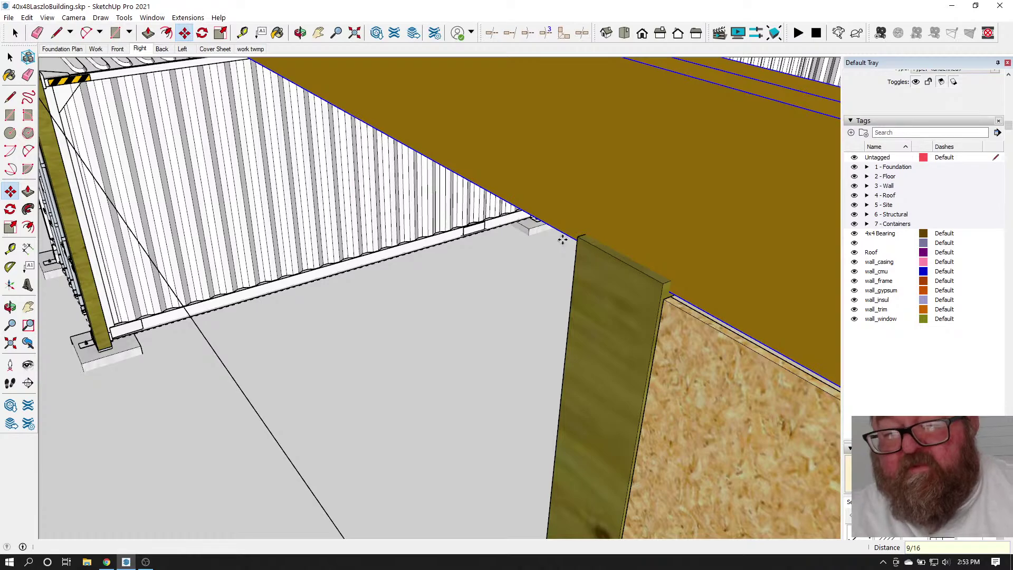
Examine how the lowered beam's underside meets the top of the post and the end wall's sheathing and top plate
scroll(564, 274, "down", 10)
scroll(635, 311, "up", 8)
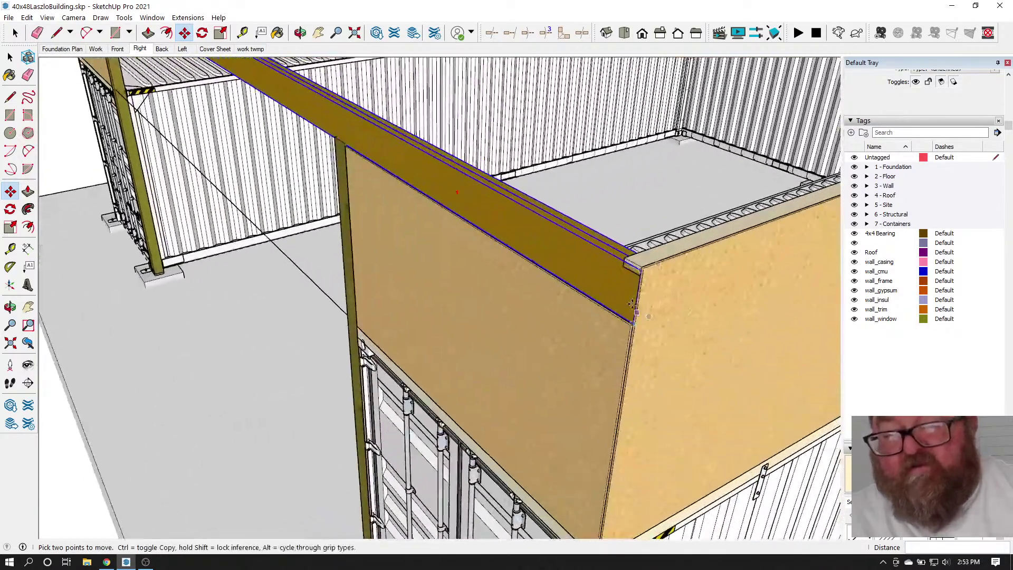
scroll(633, 309, "up", 2)
scroll(651, 363, "down", 3)
scroll(352, 108, "up", 3)
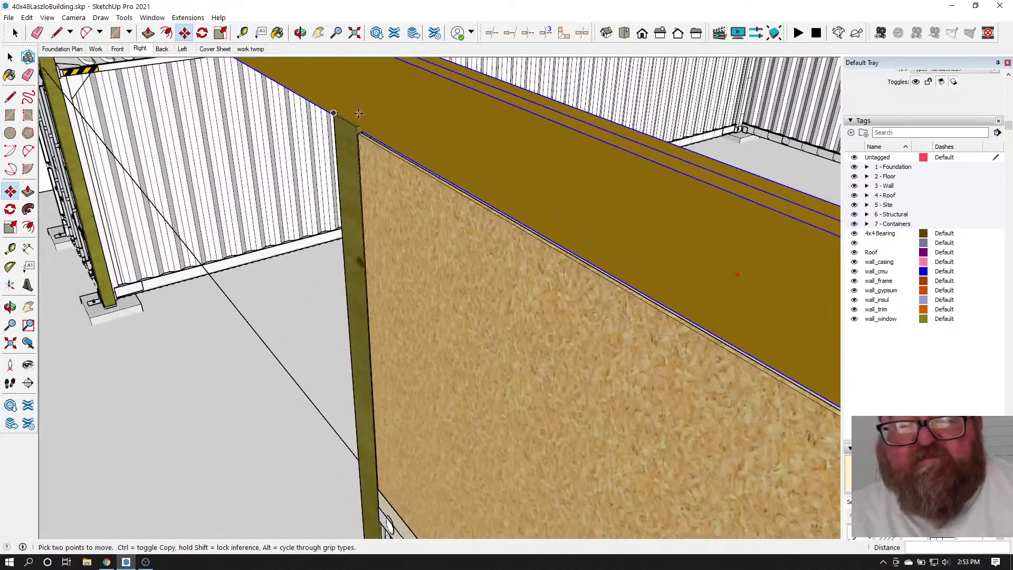
scroll(353, 115, "up", 2)
scroll(354, 115, "up", 5)
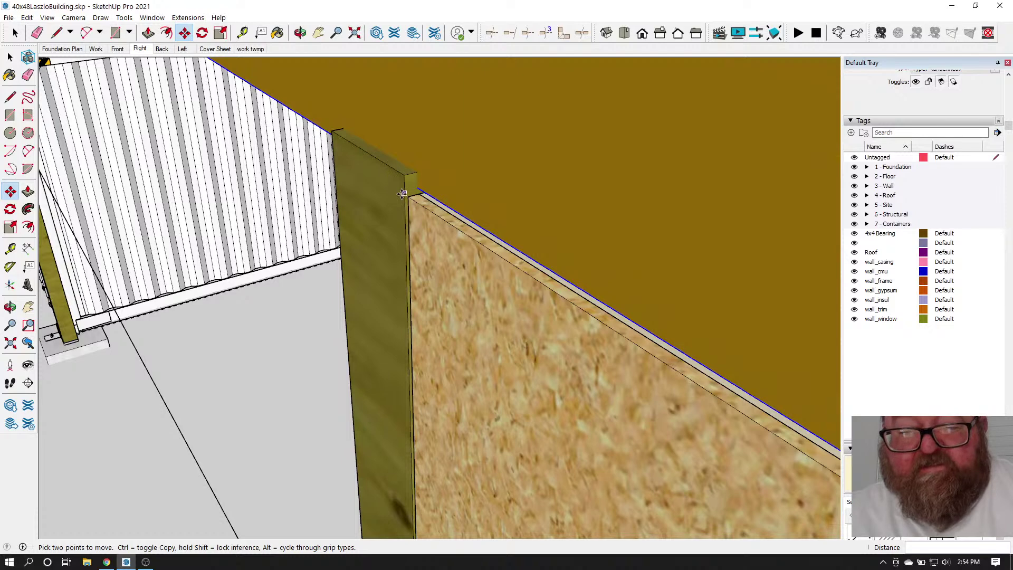
left_click(416, 188)
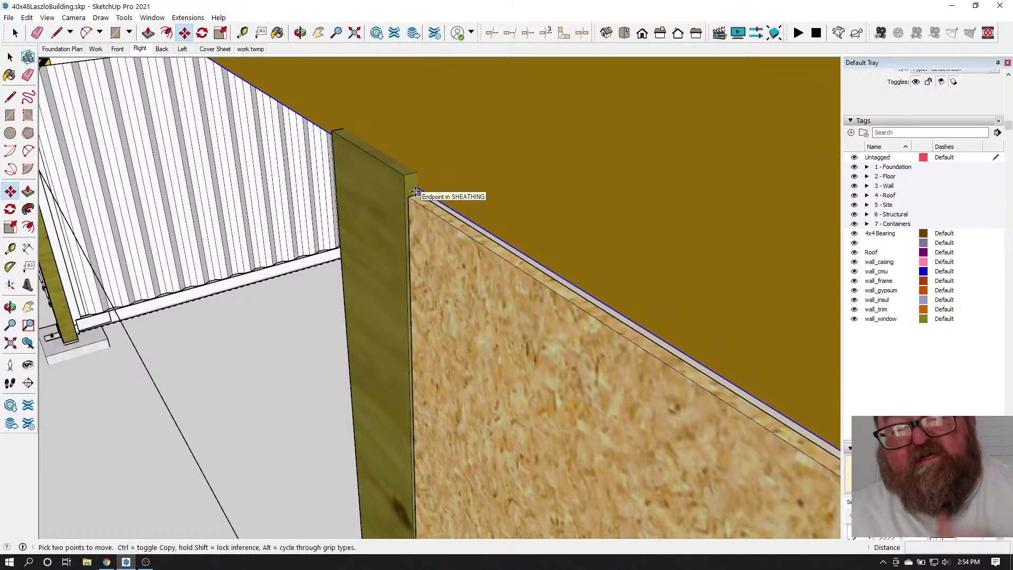
left_click(411, 191)
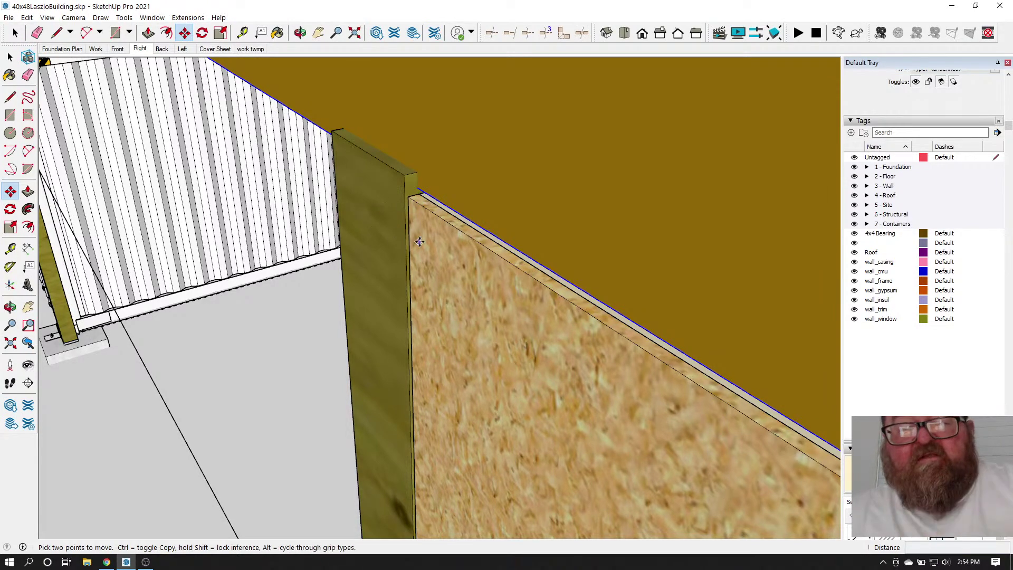
Push the top face of the post down 9/16" to the beam's underside, and finish editing the post
left_click(300, 33)
mouse_move(380, 245)
left_mouse_down()
mouse_move(480, 262)
mouse_move(369, 190)
left_mouse_up()
left_click(14, 33)
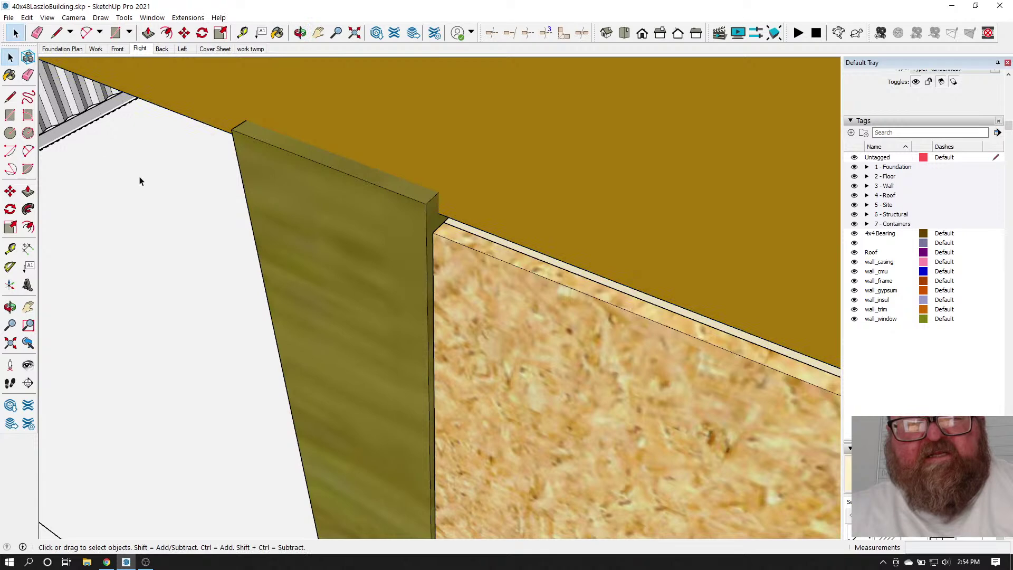
double_click(363, 232)
double_click(278, 166)
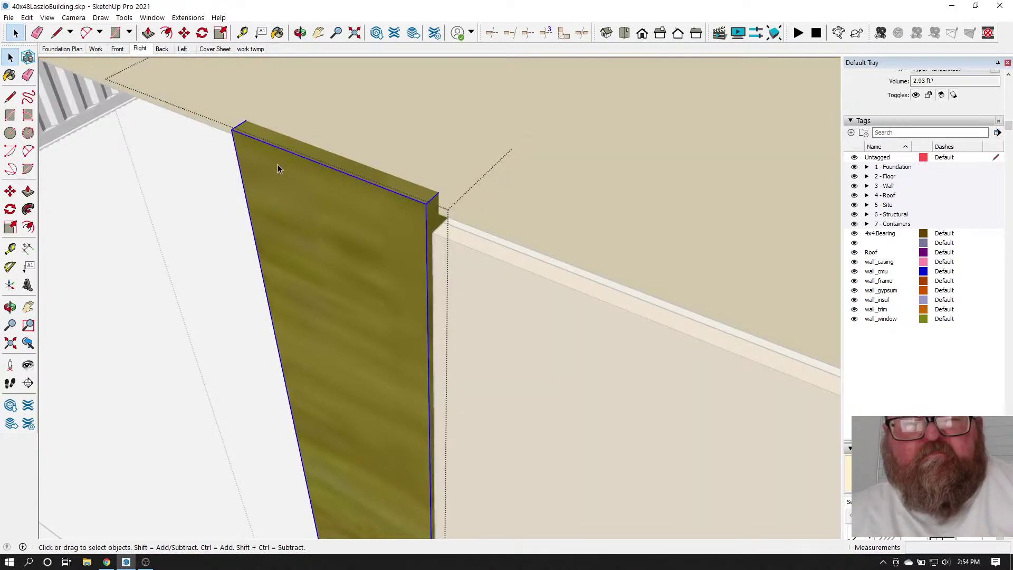
key("p")
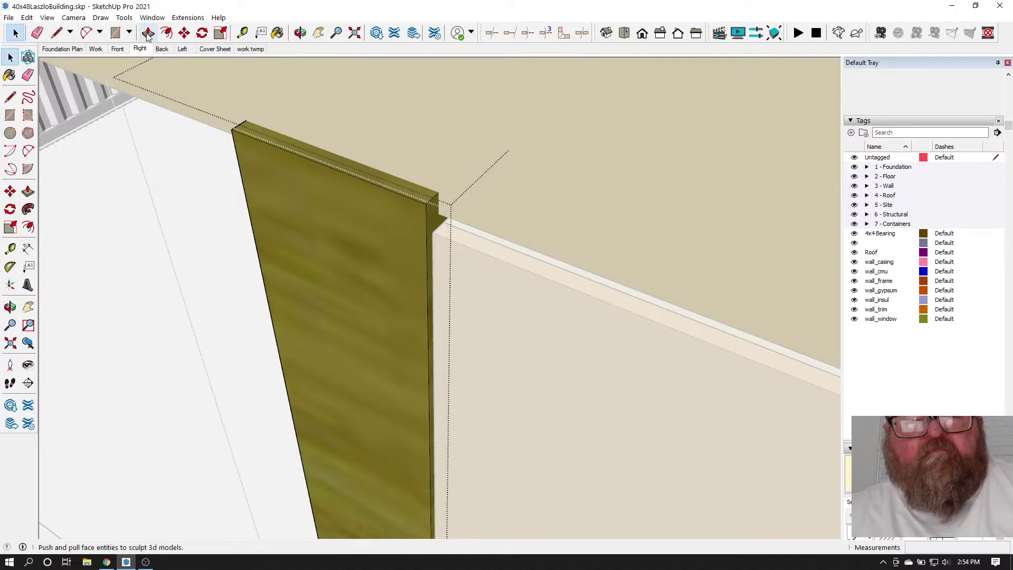
left_click(253, 138)
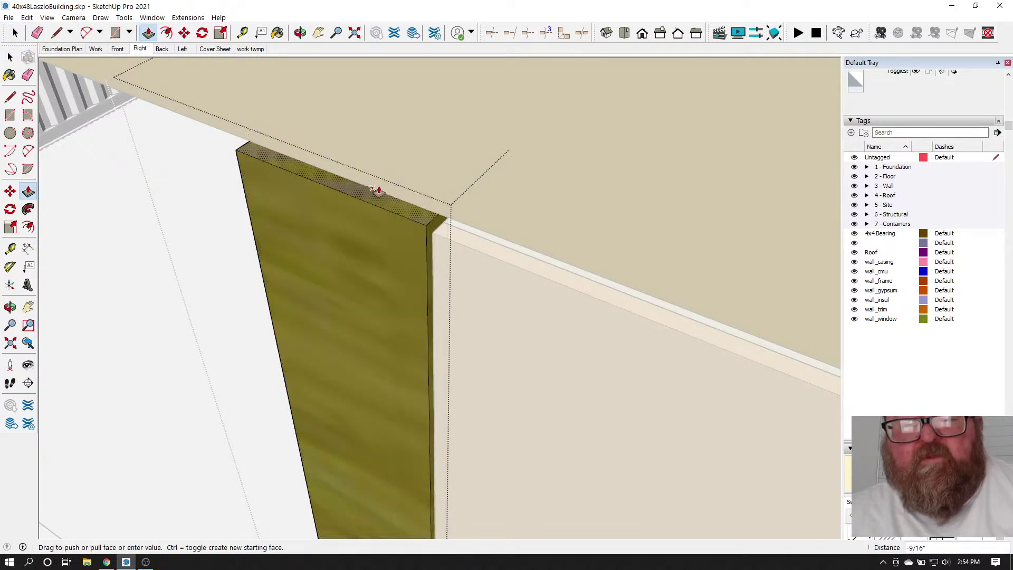
left_click(413, 210)
left_click(14, 33)
scroll(227, 223, "down", 6)
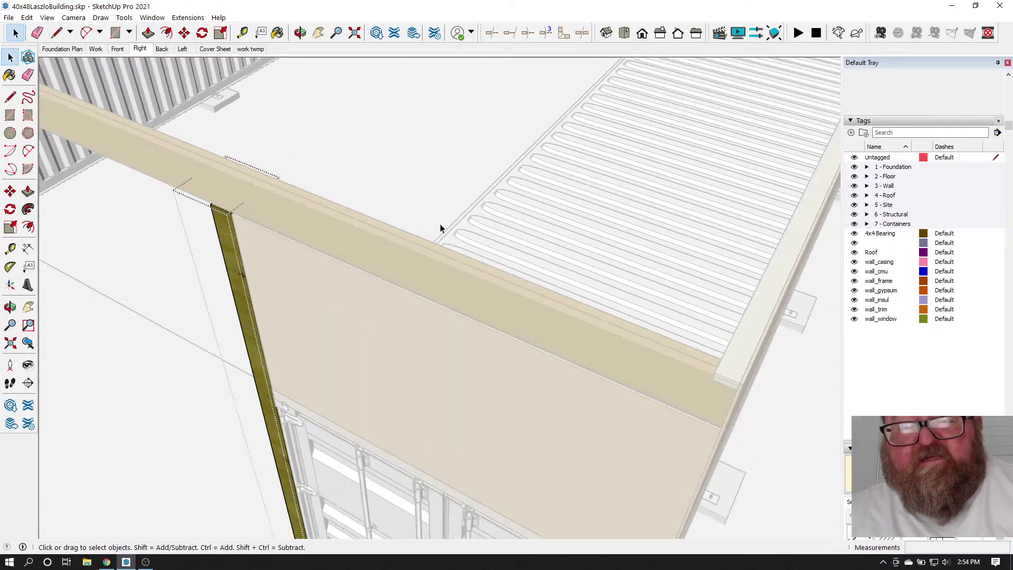
scroll(319, 249, "down", 4)
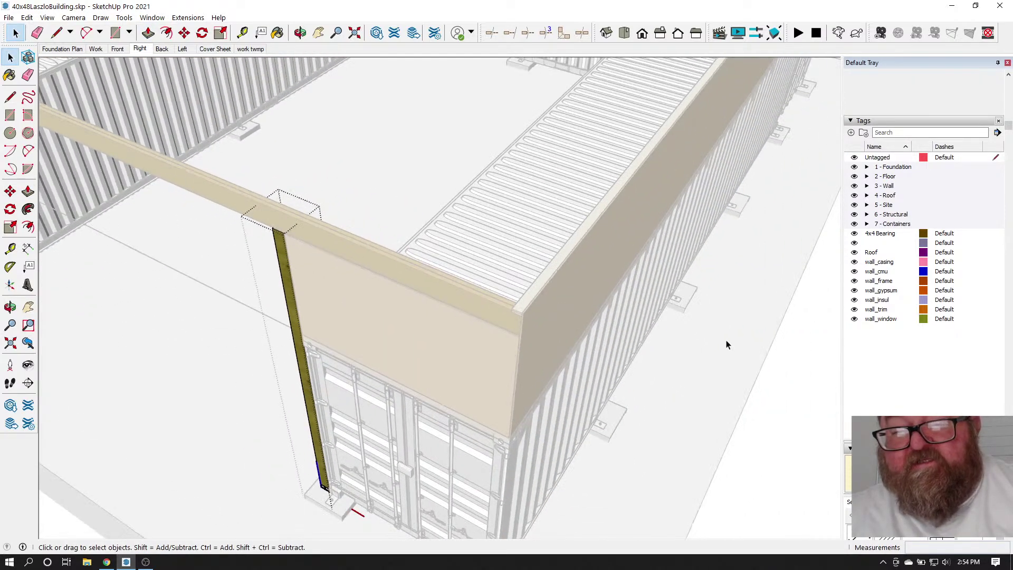
left_click(726, 341)
Measure the framed end wall's height from its bottom plate up to the underside of the beam, from inside
scroll(518, 306, "up", 4)
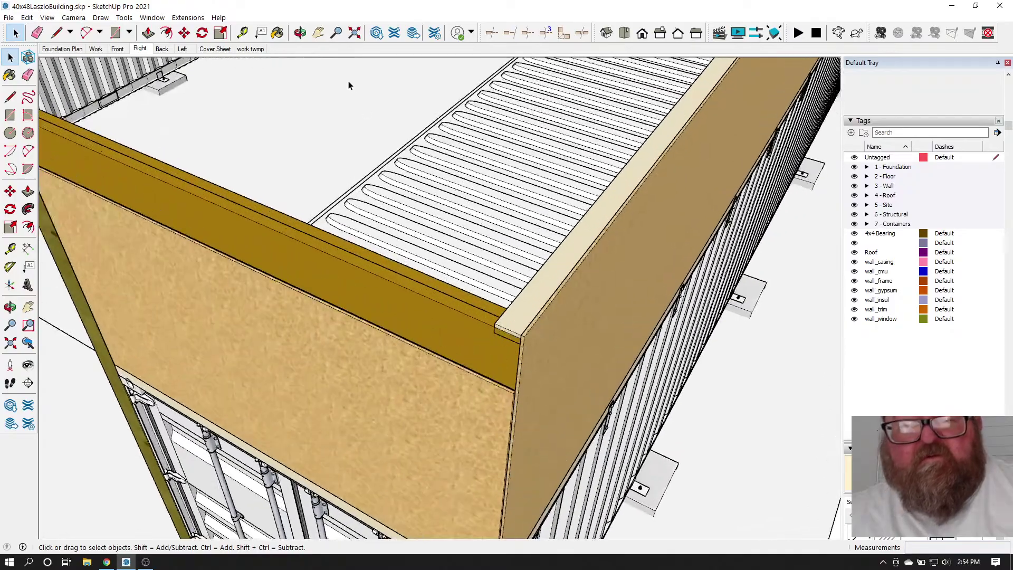
left_click(300, 34)
left_click_drag(412, 237, 598, 92)
left_click_drag(534, 130, 407, 169)
left_click(242, 33)
left_click(506, 474)
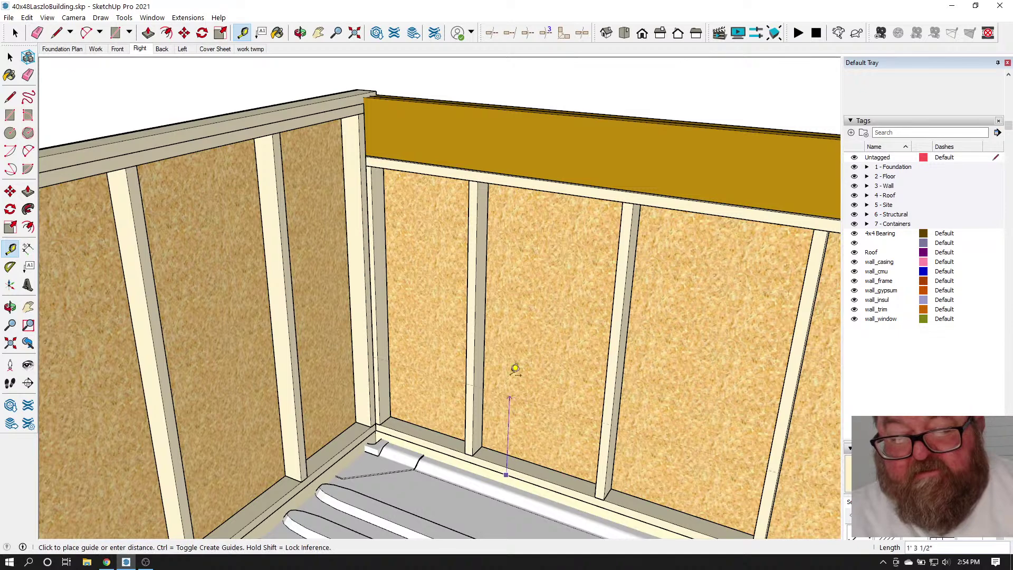
left_click(528, 169)
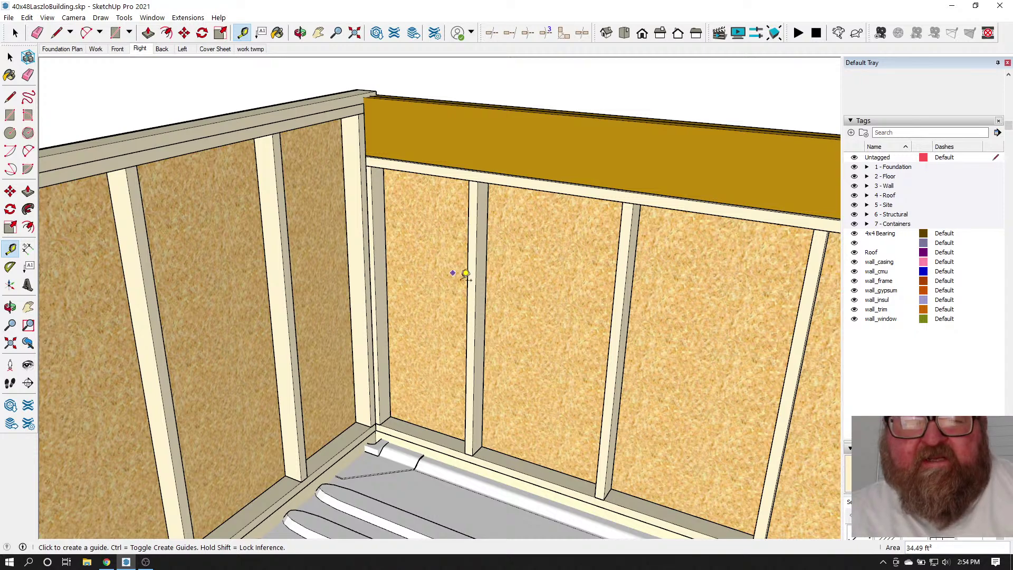
Examine the inside corner where the LVL beam meets the side wall's double top plate above the container
left_click(300, 35)
left_click_drag(364, 108, 332, 143)
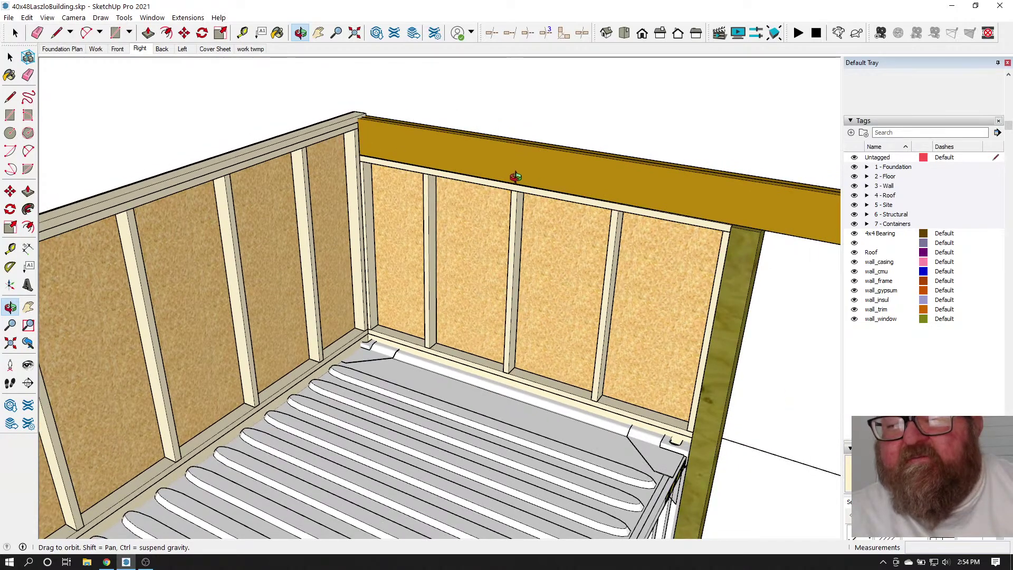
left_click_drag(516, 177, 491, 172)
left_click_drag(337, 111, 367, 140)
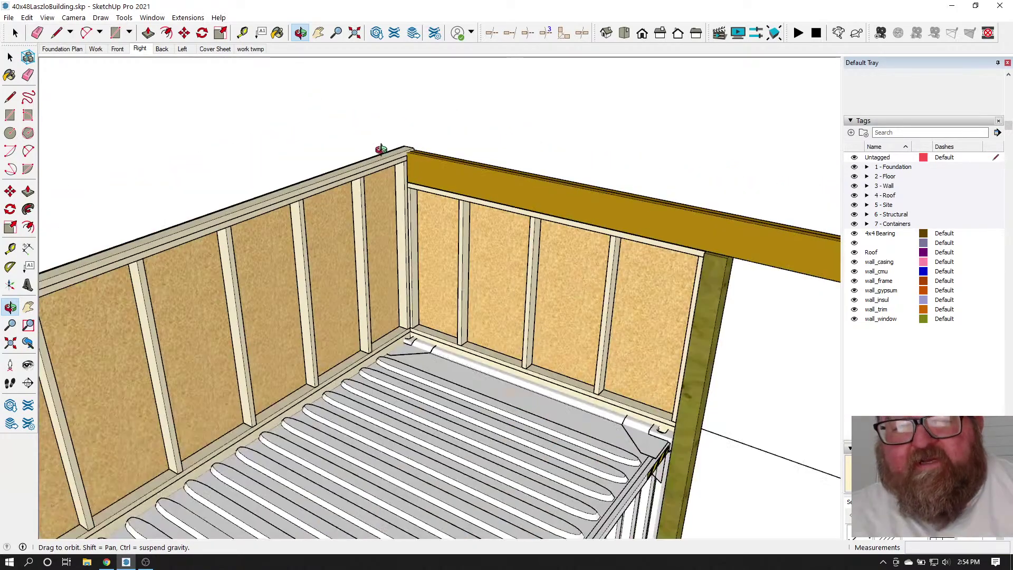
scroll(405, 148, "up", 5)
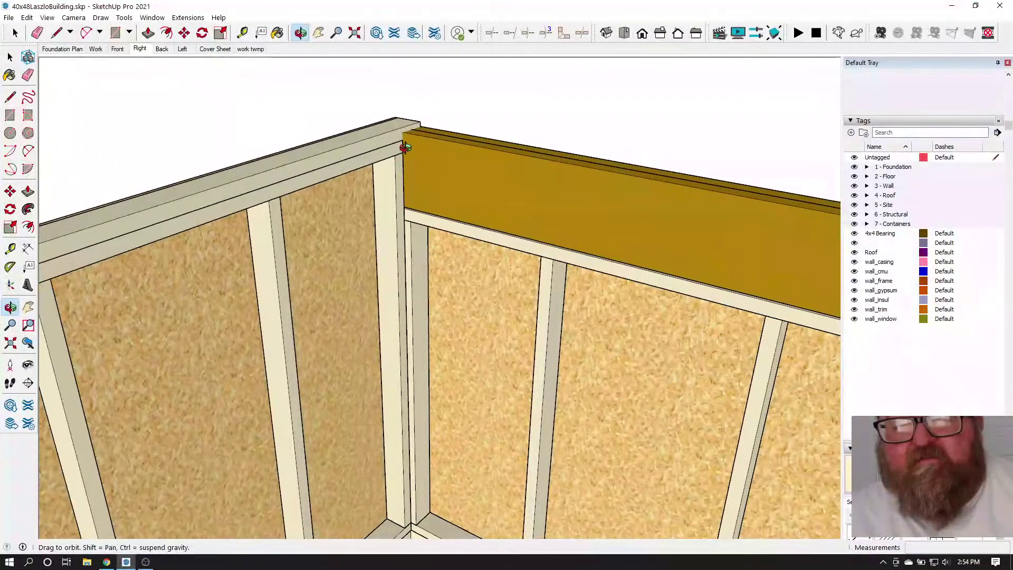
left_click_drag(408, 131, 571, 197)
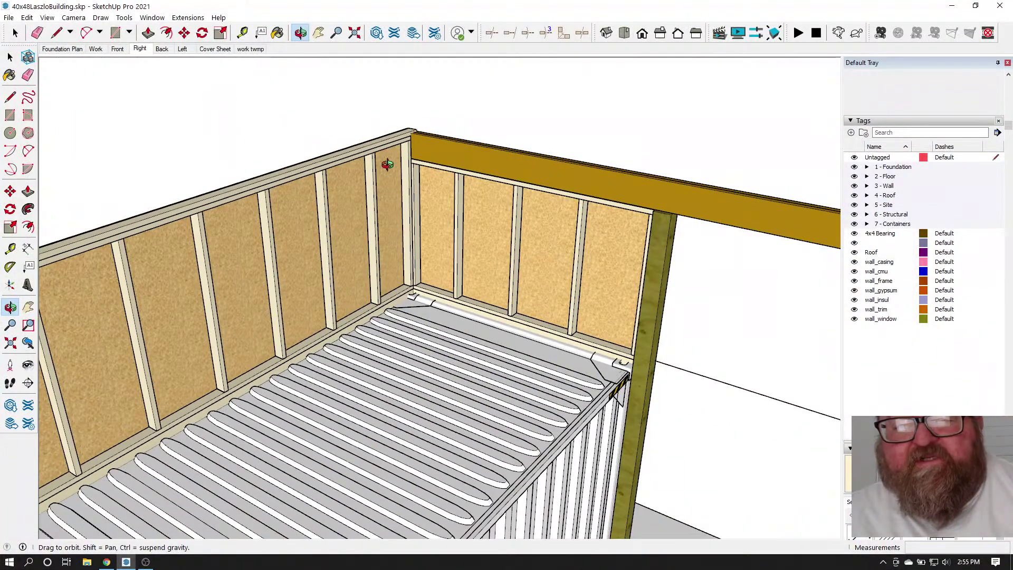
scroll(383, 168, "up", 8)
scroll(397, 139, "down", 8)
scroll(390, 153, "down", 5)
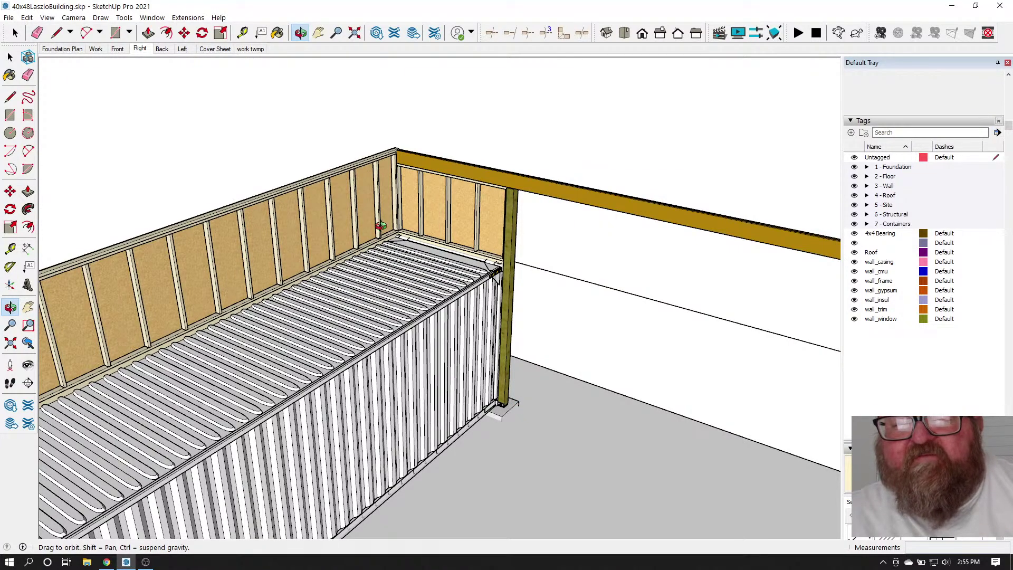
scroll(381, 159, "up", 6)
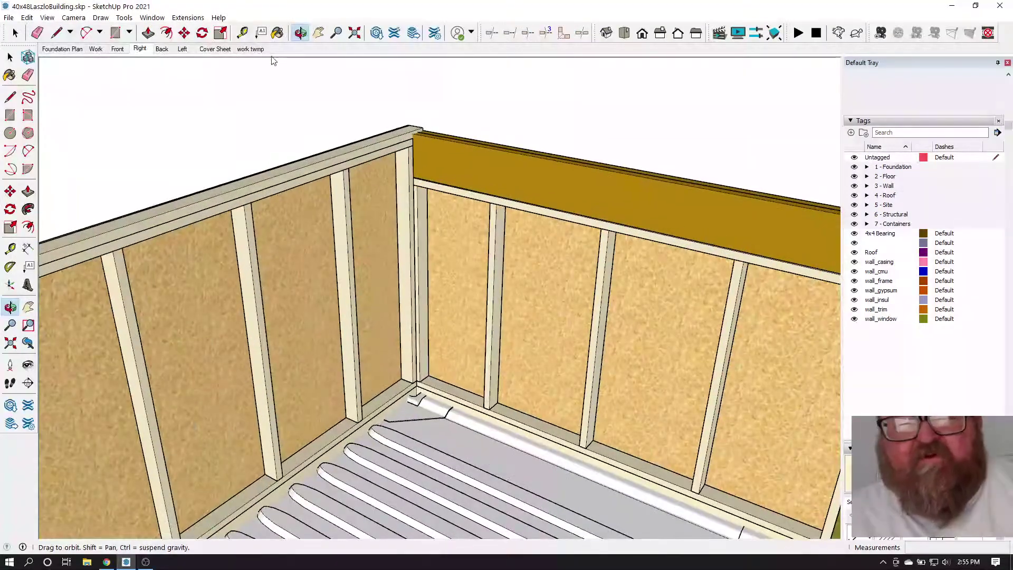
Measure the side wall's height near the inside corner, from its bottom plate up to the double top plate
left_click(242, 33)
scroll(398, 332, "up", 3)
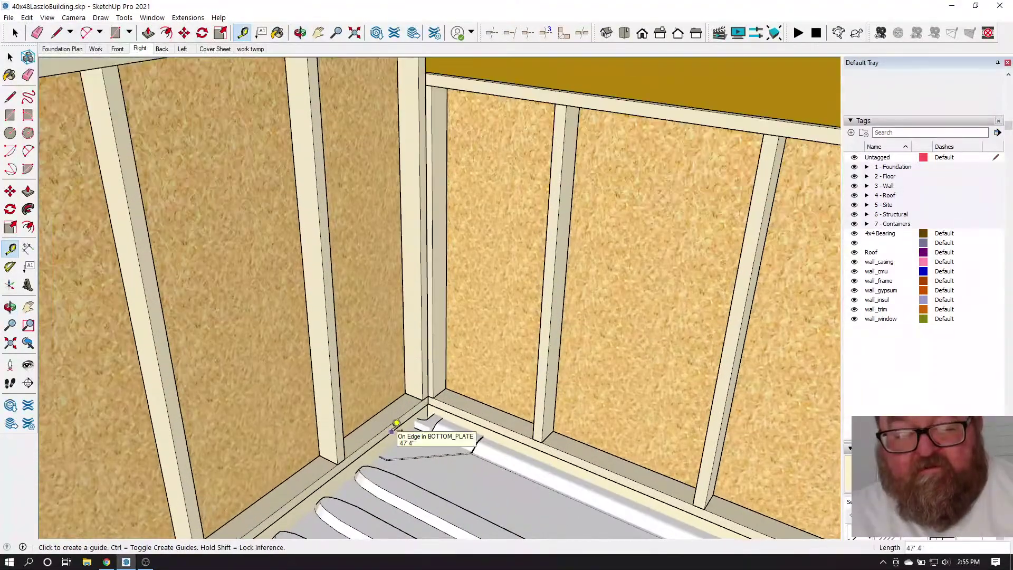
left_click(397, 423)
scroll(398, 343, "down", 3)
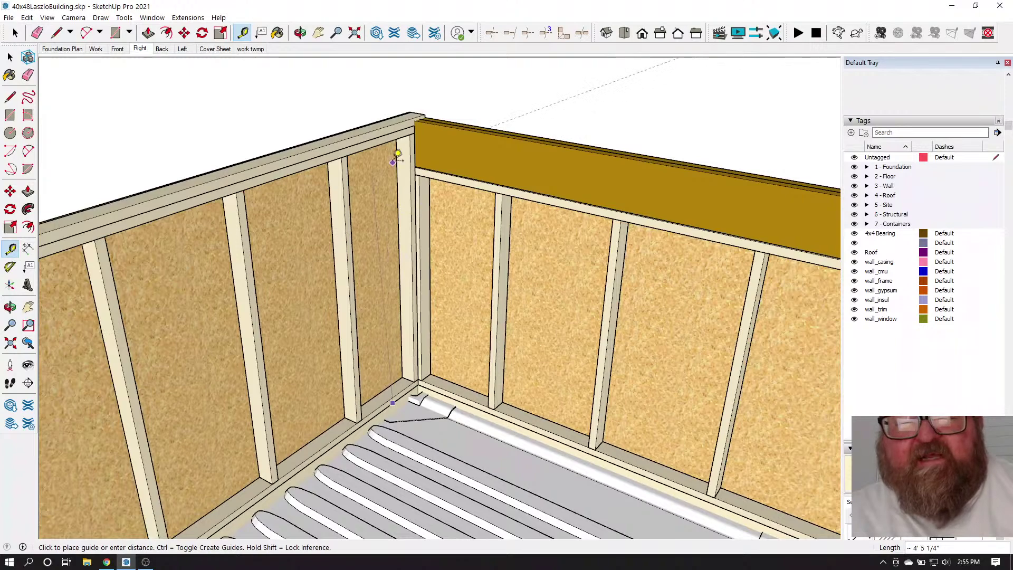
left_click(390, 117)
scroll(429, 117, "up", 5)
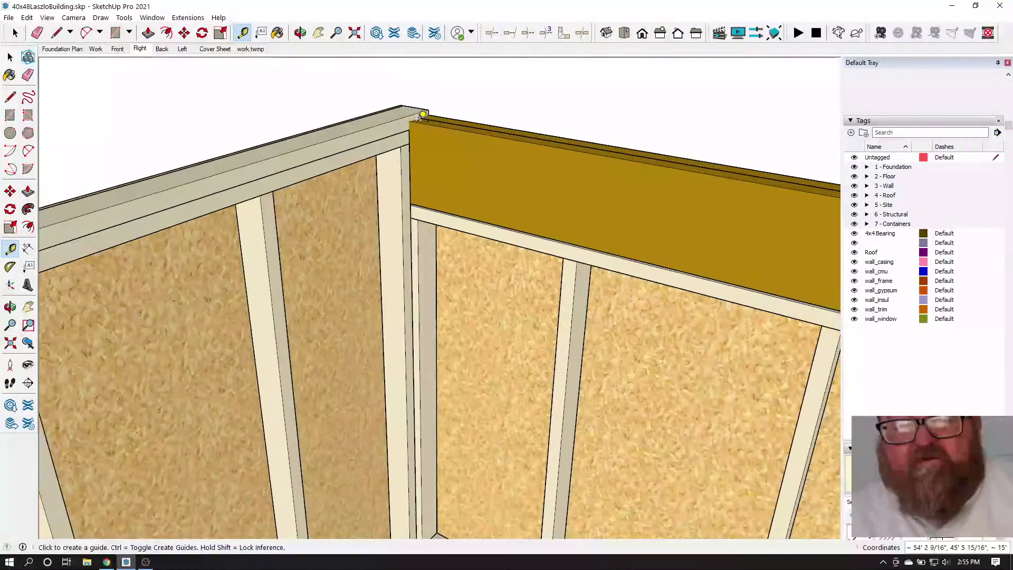
scroll(400, 121, "up", 1)
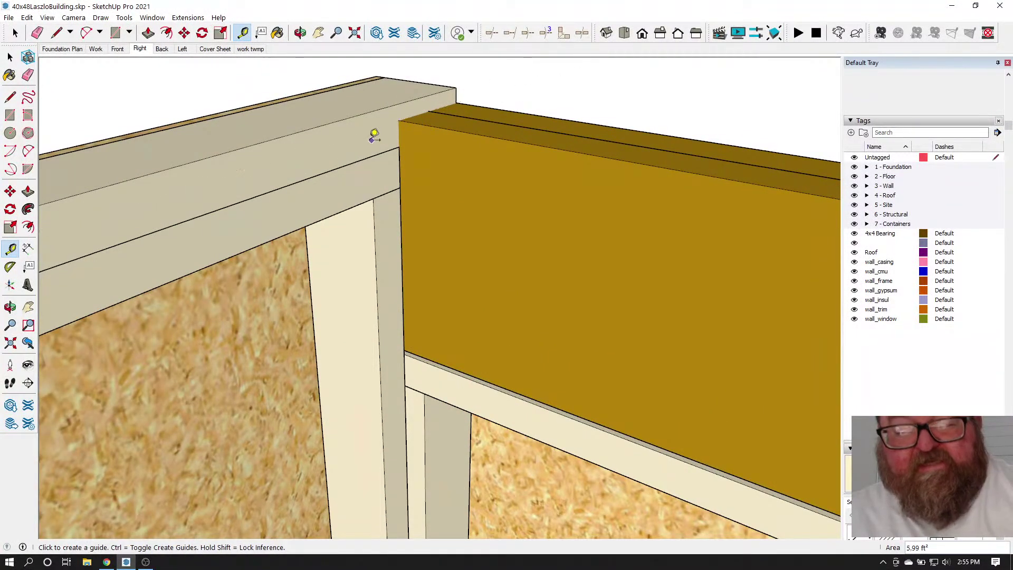
Switch to YouTube Studio to read the live chat, and return to the SketchUp model
scroll(377, 136, "down", 7)
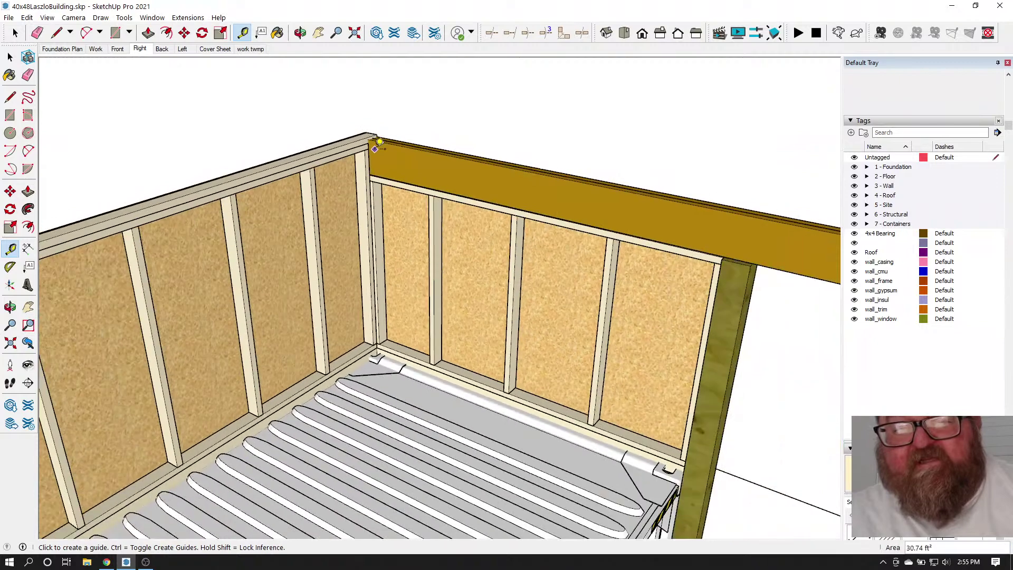
scroll(379, 141, "down", 2)
scroll(610, 241, "down", 2)
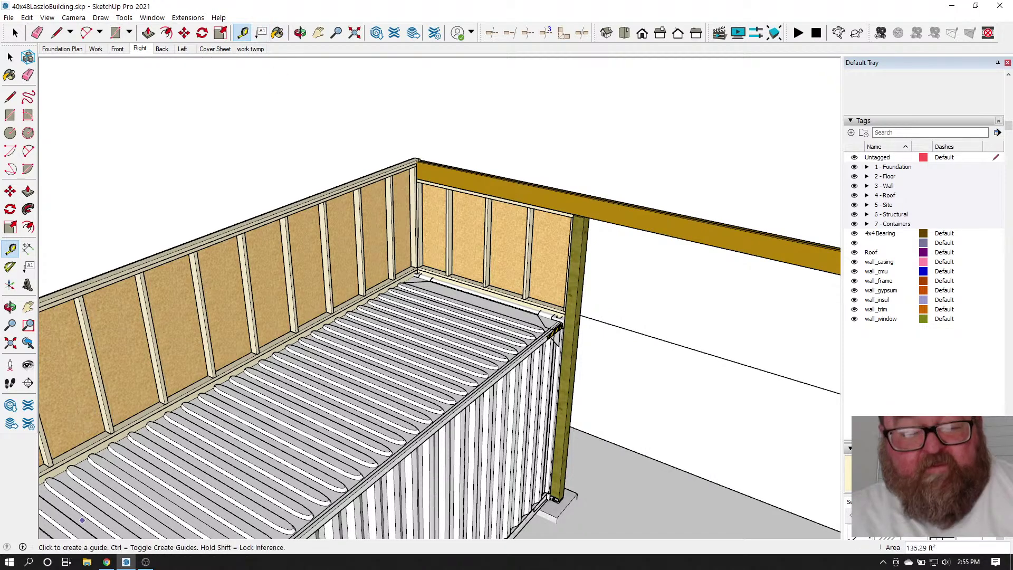
left_click(106, 563)
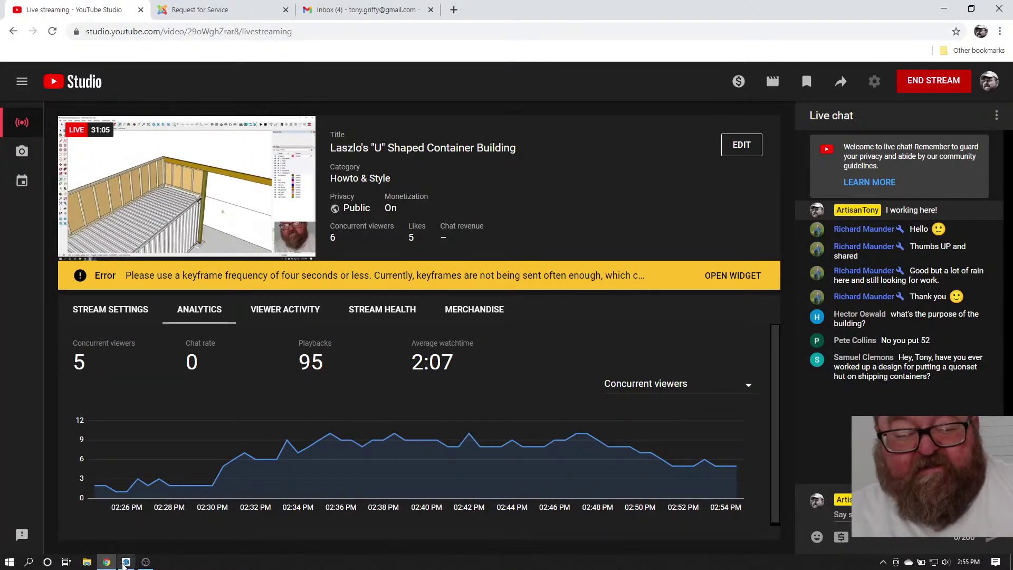
left_click(126, 562)
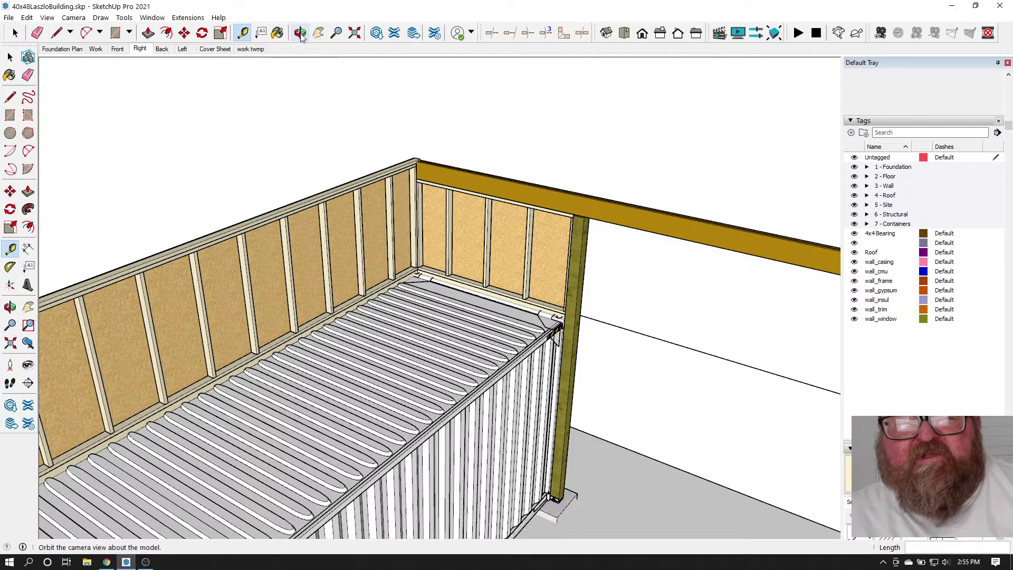
Recheck the side wall's height from the bottom plate's inner edge to the upper top plate beside the beam
left_click(300, 33)
left_click_drag(364, 190, 347, 208)
key("t")
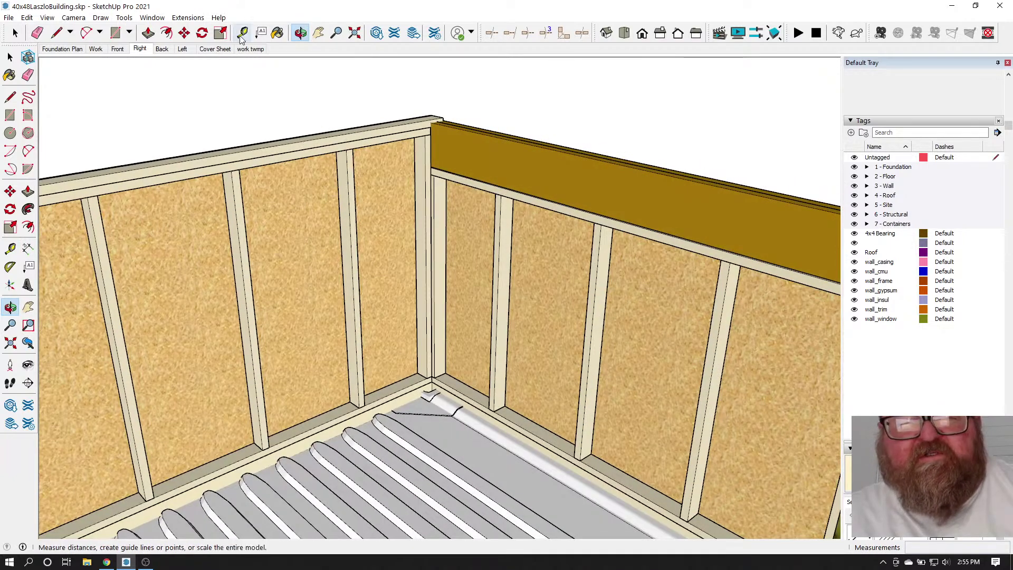
scroll(354, 379, "up", 3)
scroll(354, 379, "up", 1)
left_click(378, 443)
scroll(385, 446, "down", 3)
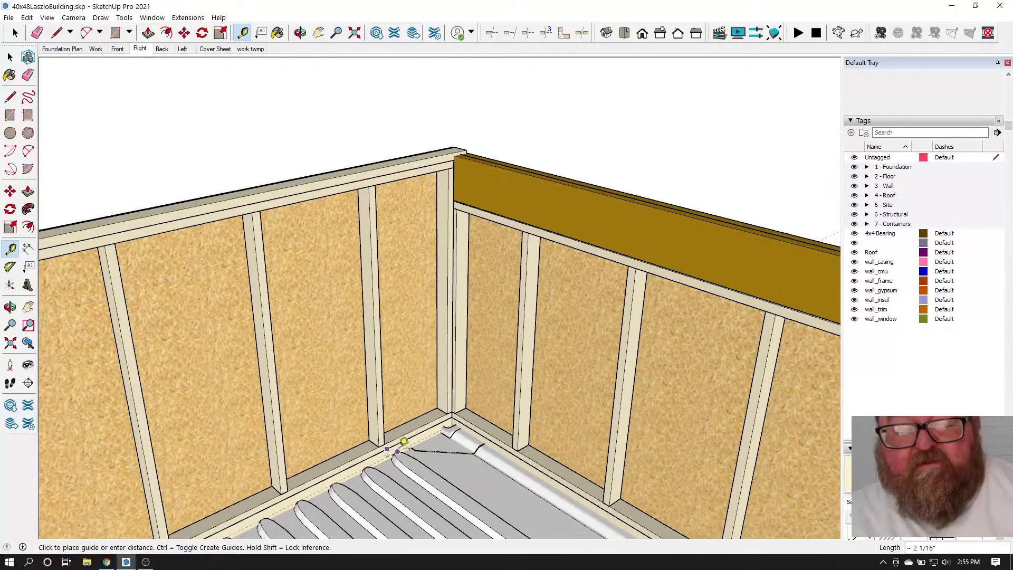
left_click(397, 157)
Measure the vertical offset between the top of the side wall's double top plate and the top of the LVL beam
scroll(459, 153, "up", 5)
scroll(459, 136, "up", 2)
left_click(445, 133)
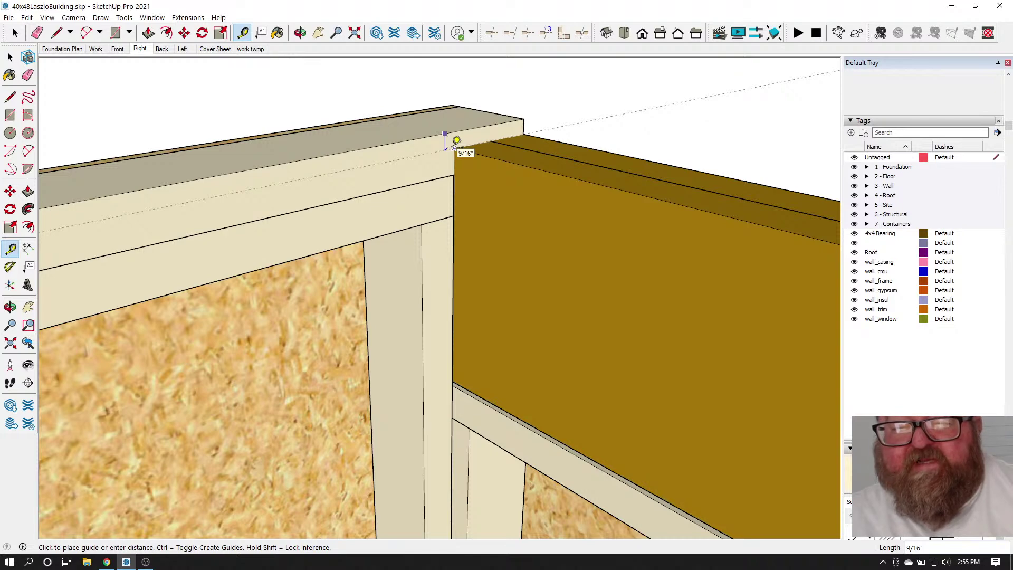
scroll(464, 141, "down", 4)
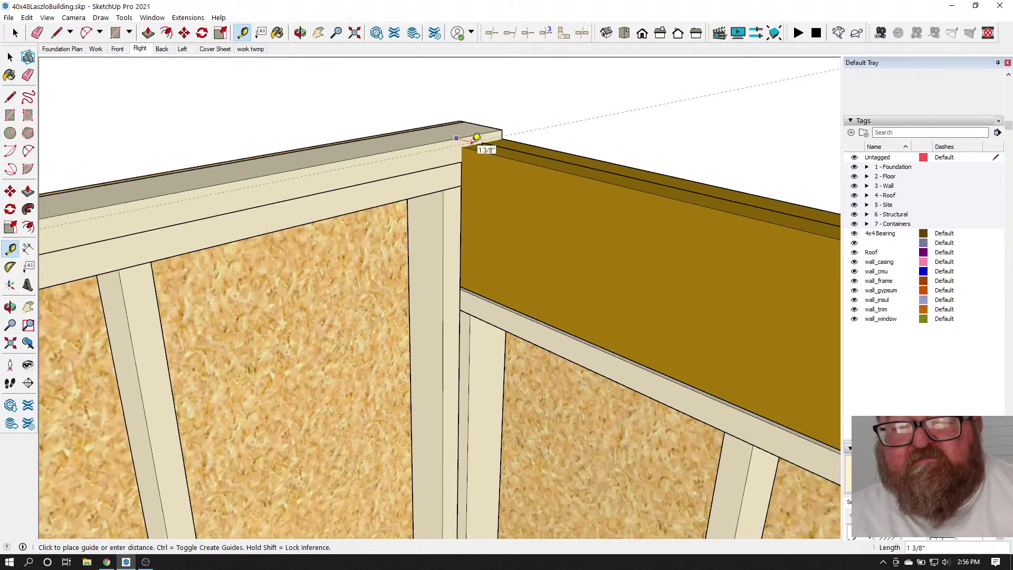
scroll(472, 140, "up", 4)
scroll(473, 140, "up", 1)
left_click(465, 167)
Read the new viewer comments in the YouTube Studio live chat, and return to SketchUp
scroll(418, 186, "down", 5)
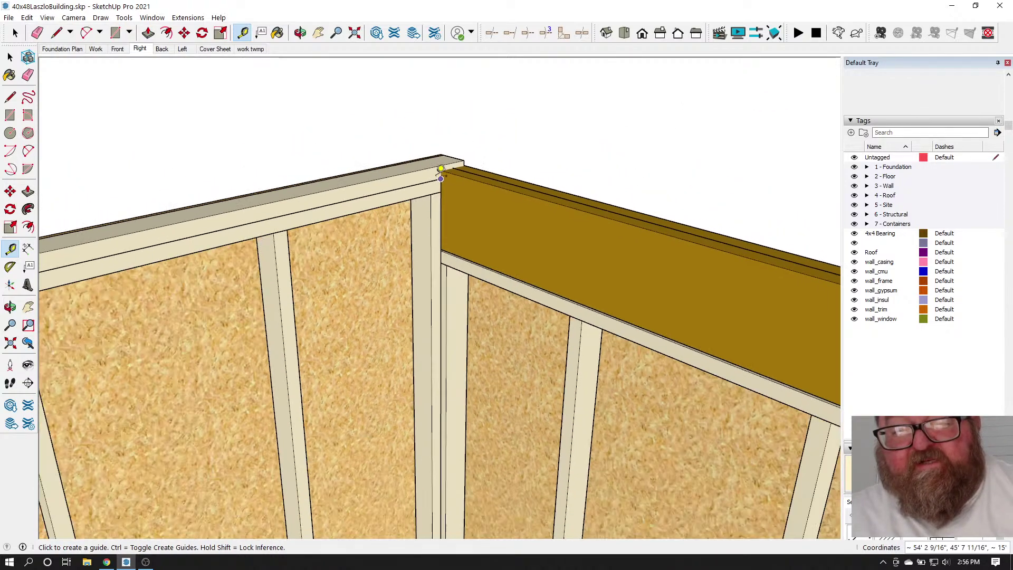
left_click(109, 563)
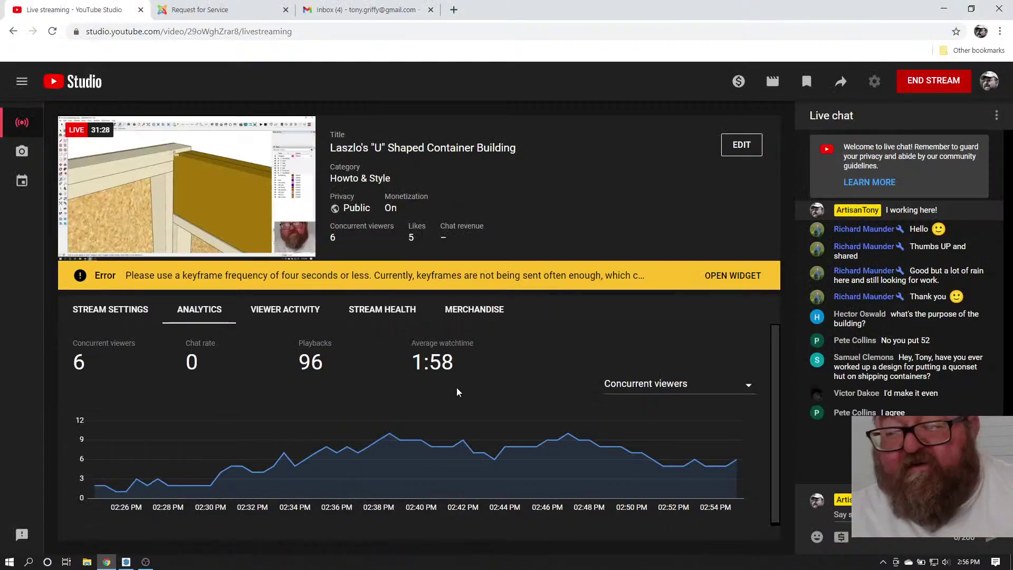
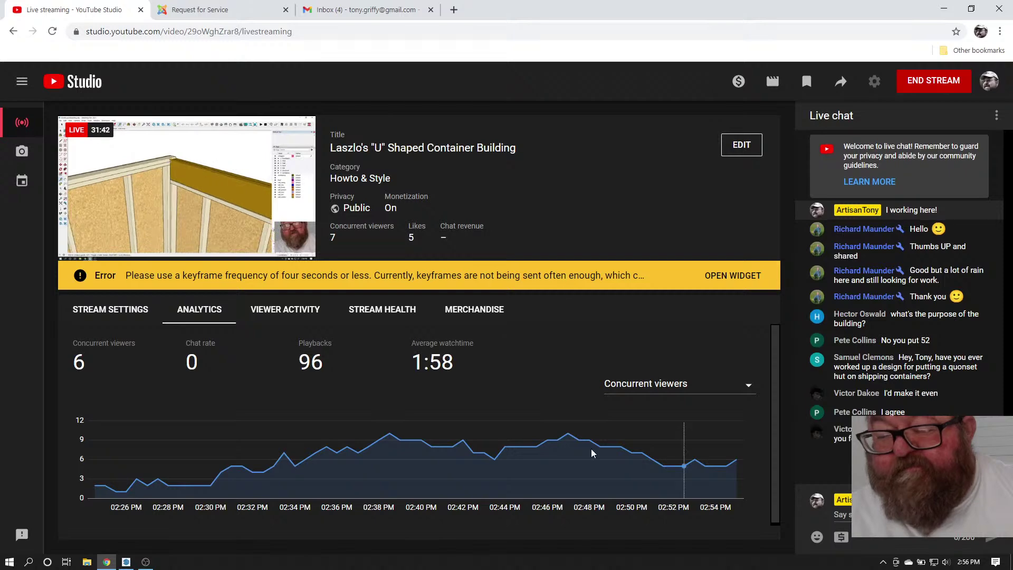
left_click(125, 562)
Measure the clearance from the beam's underside down to the slab, and examine the post's base on its concrete footing
scroll(380, 242, "down", 5)
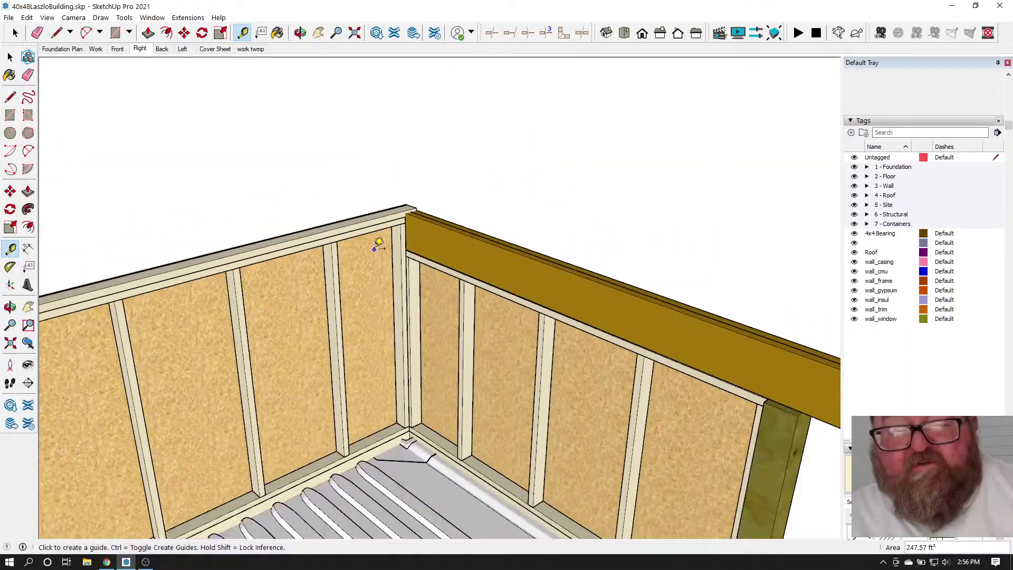
scroll(387, 235, "down", 4)
scroll(474, 463, "up", 5)
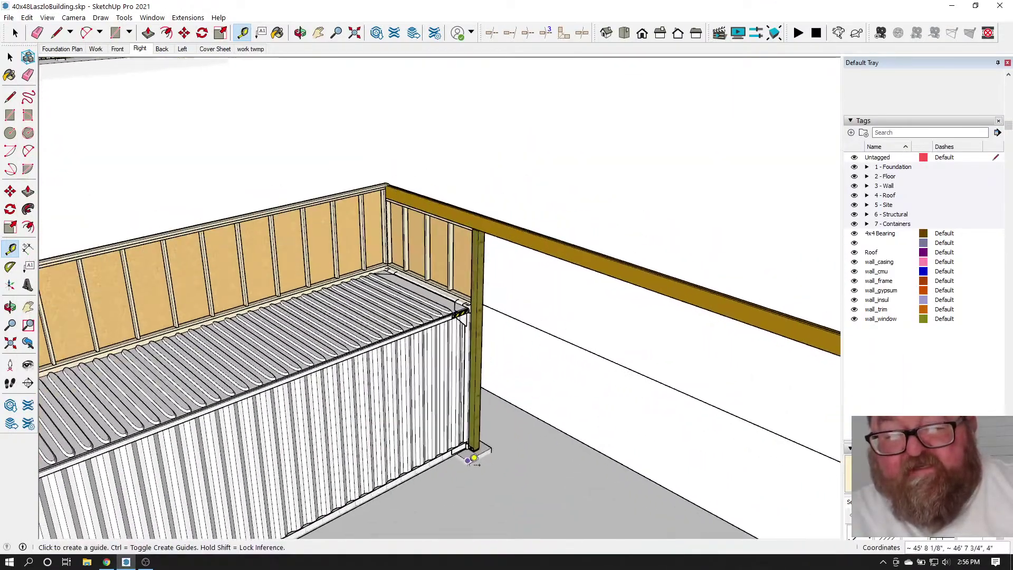
left_click(535, 140)
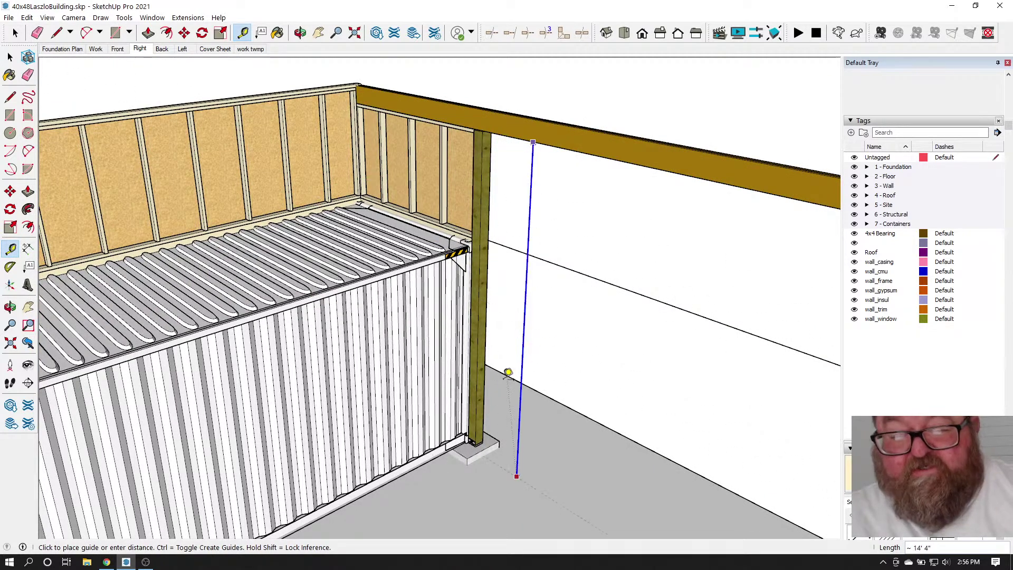
scroll(501, 438, "up", 5)
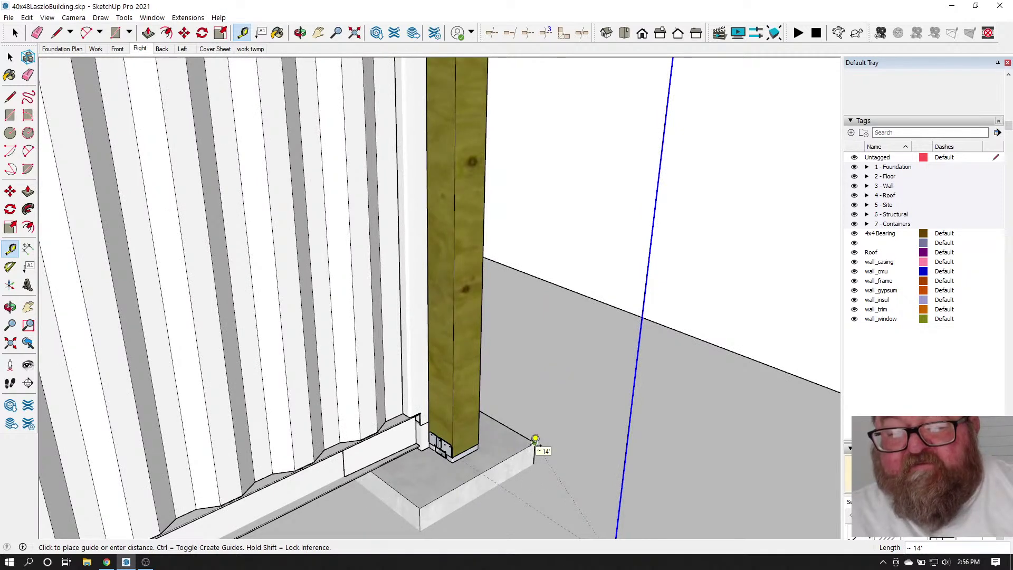
scroll(527, 443, "up", 3)
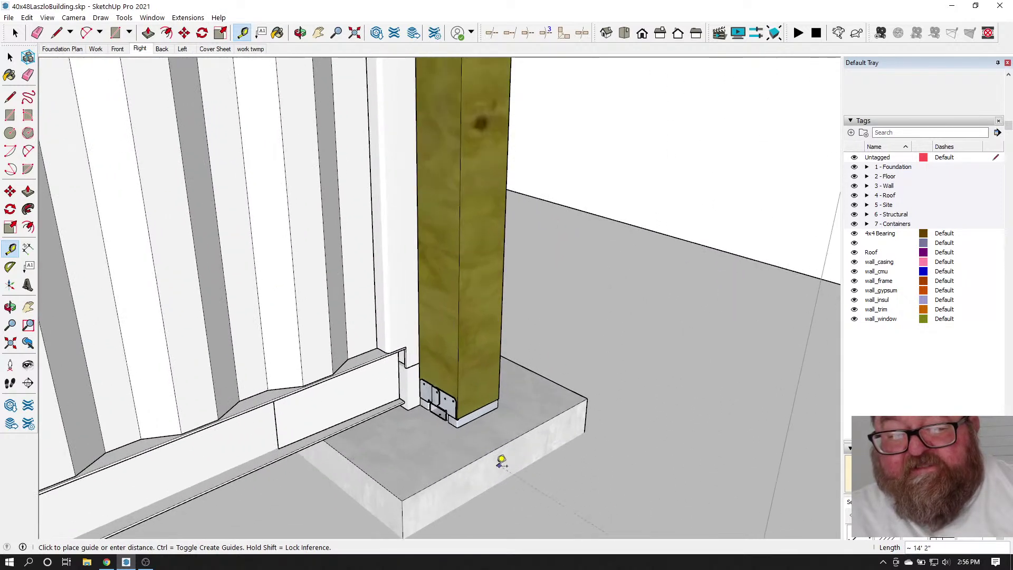
left_click(212, 60)
left_click(15, 33)
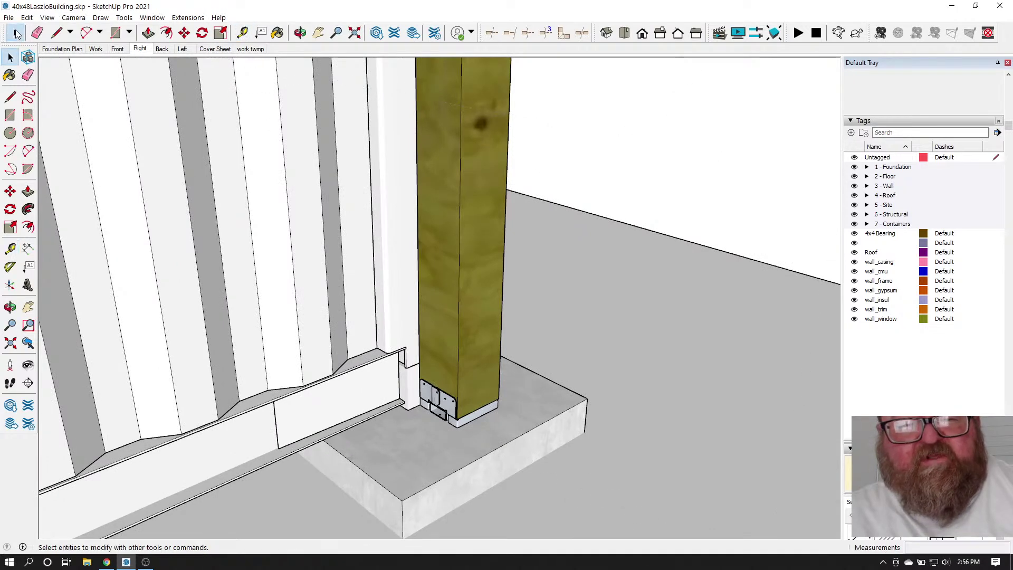
scroll(506, 451, "up", 4)
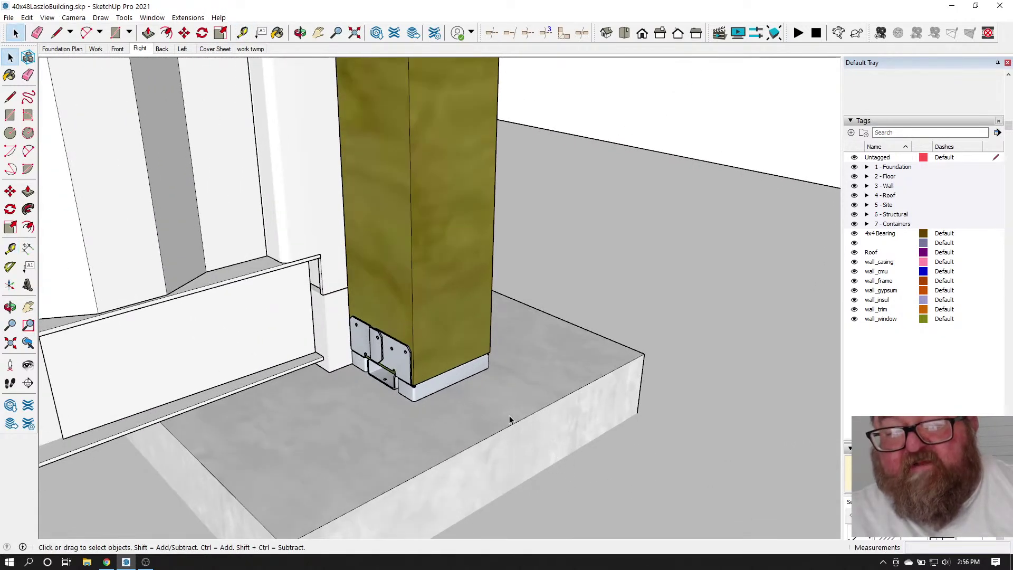
scroll(506, 438, "down", 8)
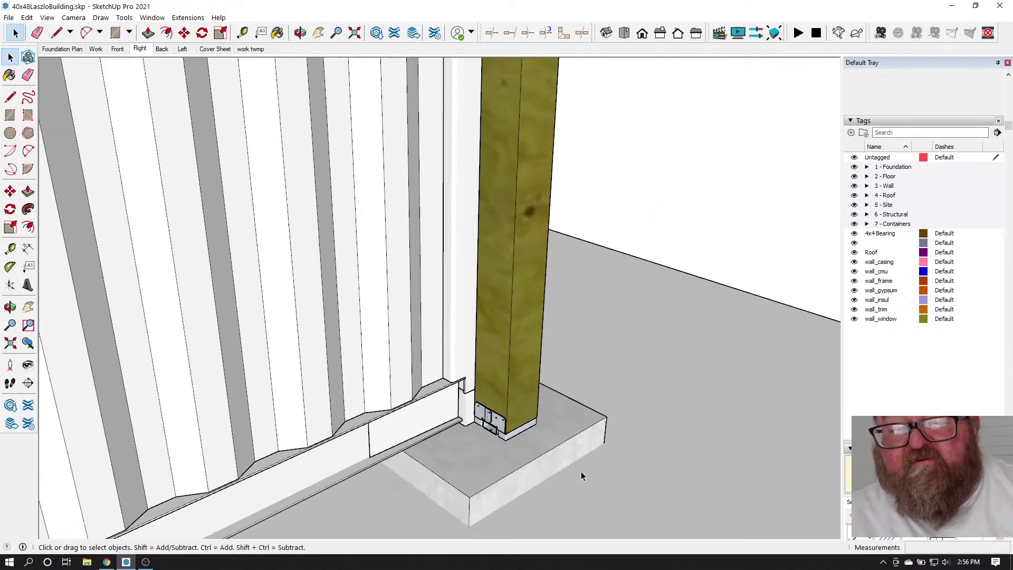
scroll(511, 454, "down", 5)
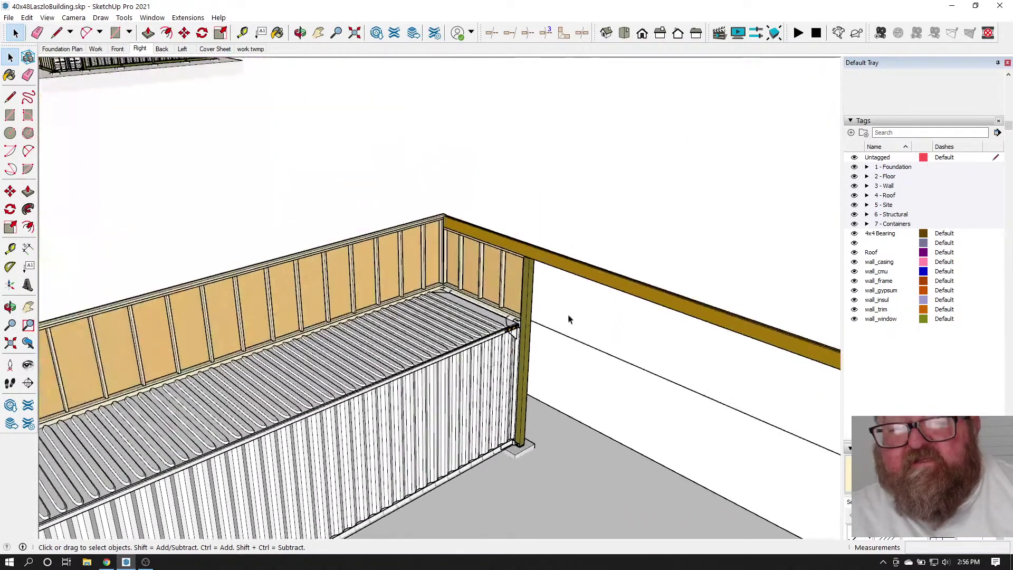
Measure from the side wall's bottom plate up to its top plate again, and compare it with the beam's top at the corner
scroll(535, 298, "up", 4)
scroll(558, 210, "down", 2)
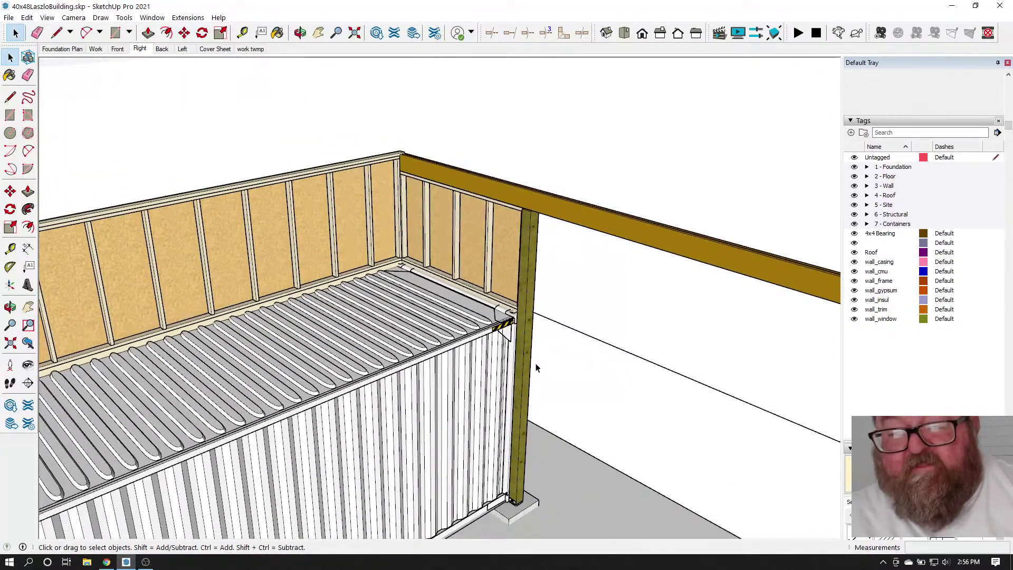
scroll(398, 211, "up", 3)
scroll(455, 214, "up", 4)
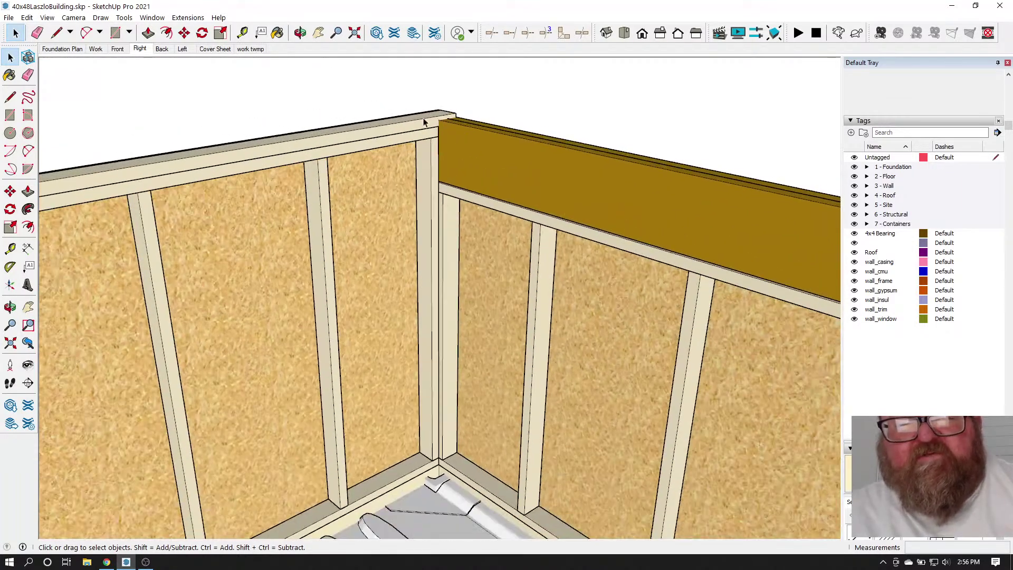
left_click(242, 33)
scroll(386, 310, "down", 1)
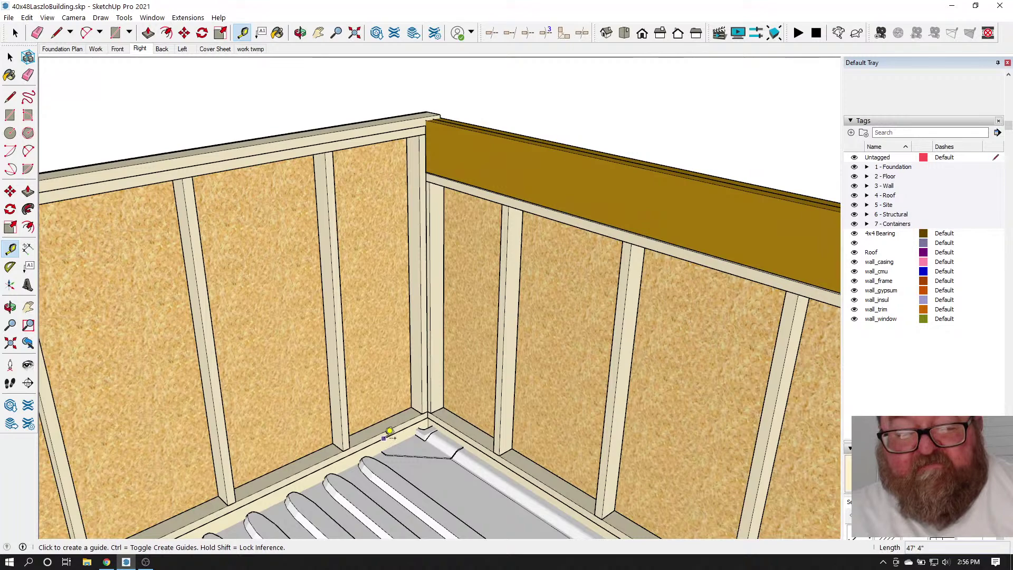
left_click(388, 431)
scroll(391, 119, "up", 2)
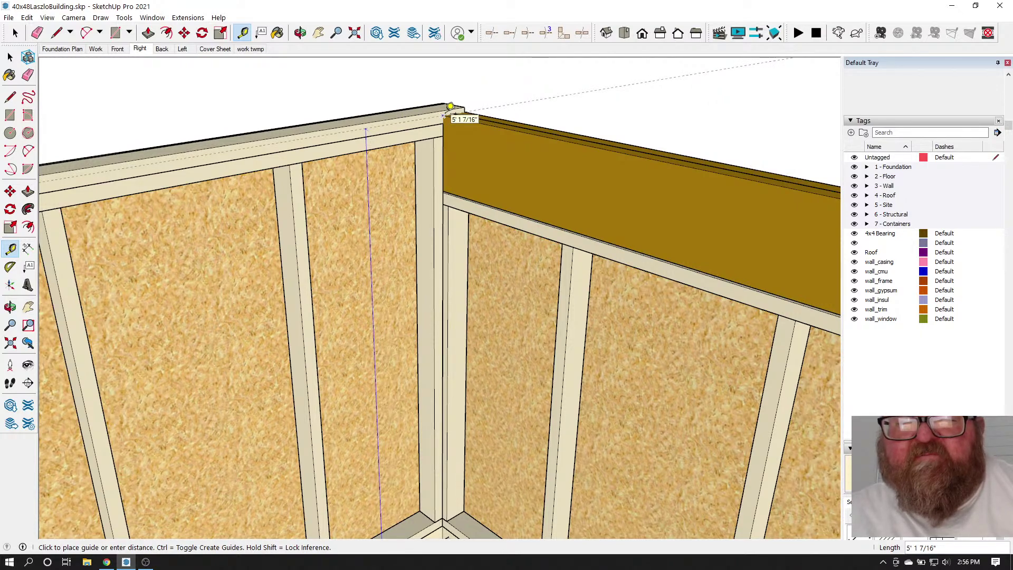
key("Escape")
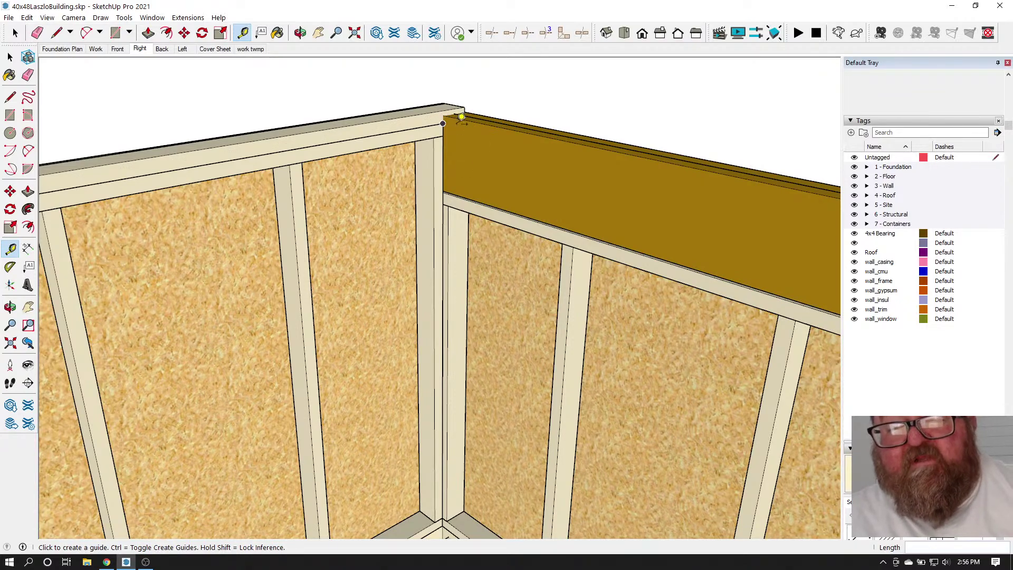
scroll(461, 118, "up", 3)
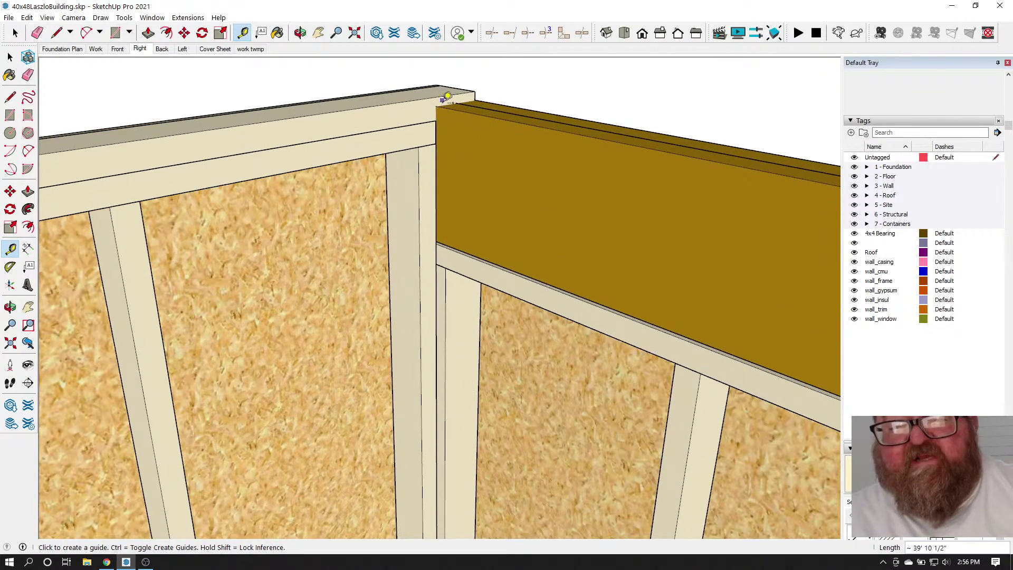
Check the YouTube Studio live chat for viewers' replies, and return to the SketchUp model
scroll(446, 94, "down", 8)
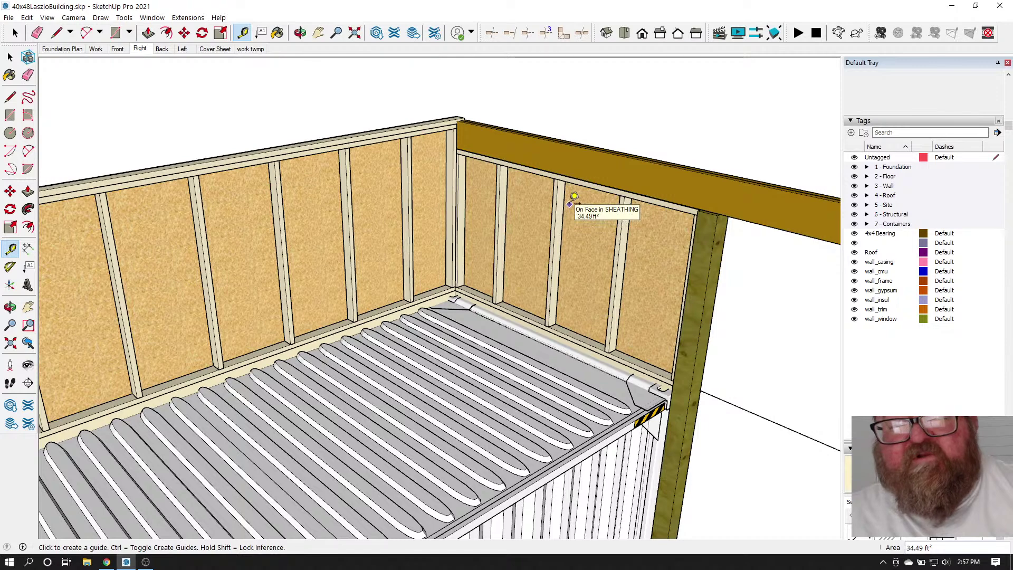
left_click(106, 562)
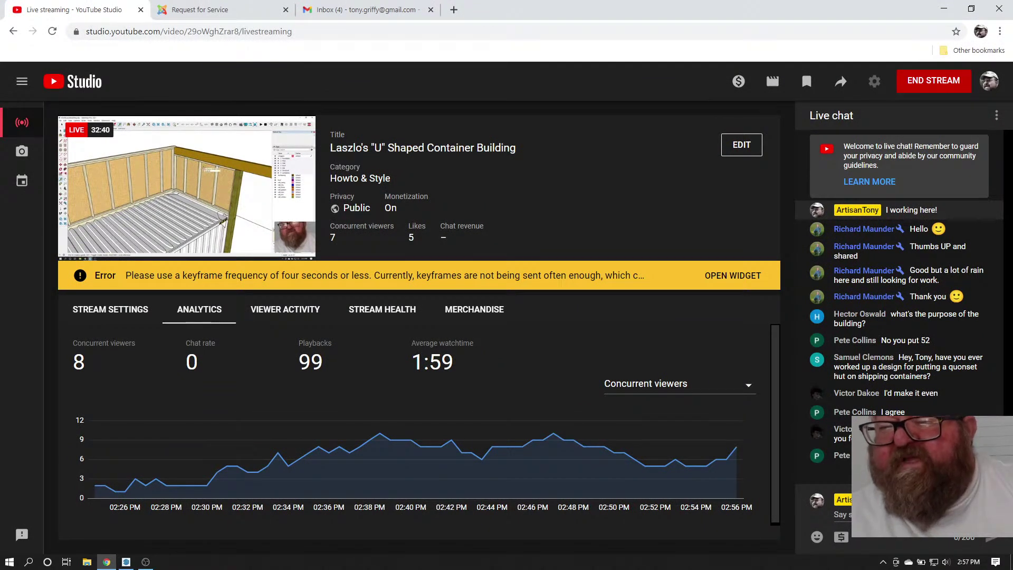
left_click(126, 562)
Move the double LVL beam vertically so its top is flush with the side wall's top plate at the corner
scroll(405, 76, "down", 5)
left_click(16, 33)
scroll(421, 208, "up", 6)
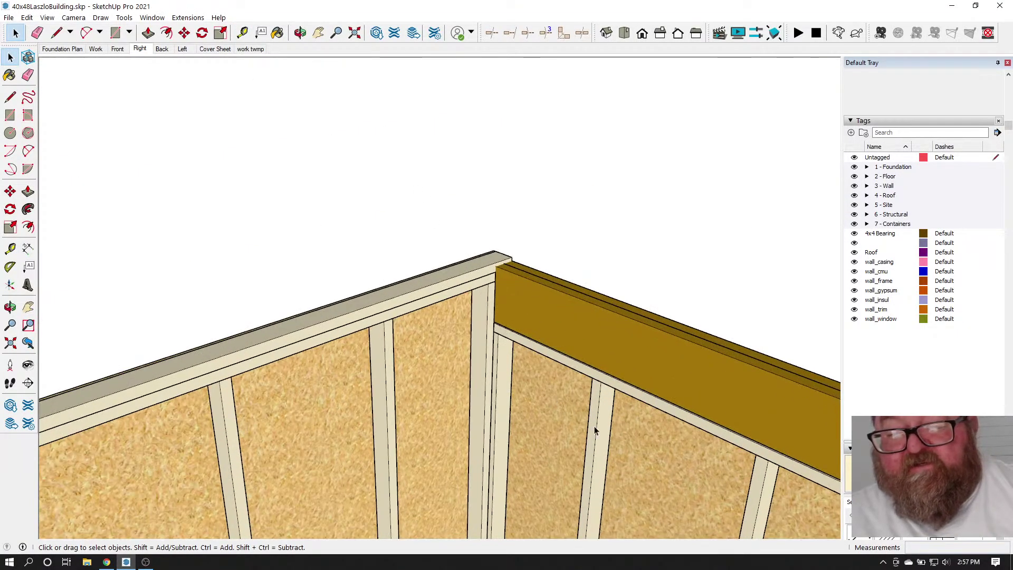
scroll(520, 267, "up", 5)
left_click(499, 268)
left_click(185, 33)
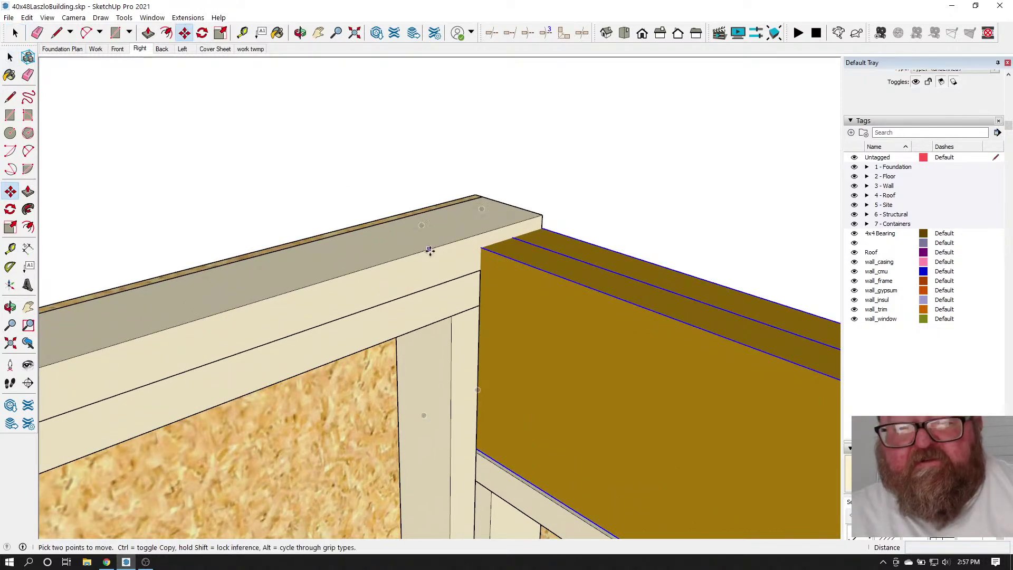
left_click(475, 246)
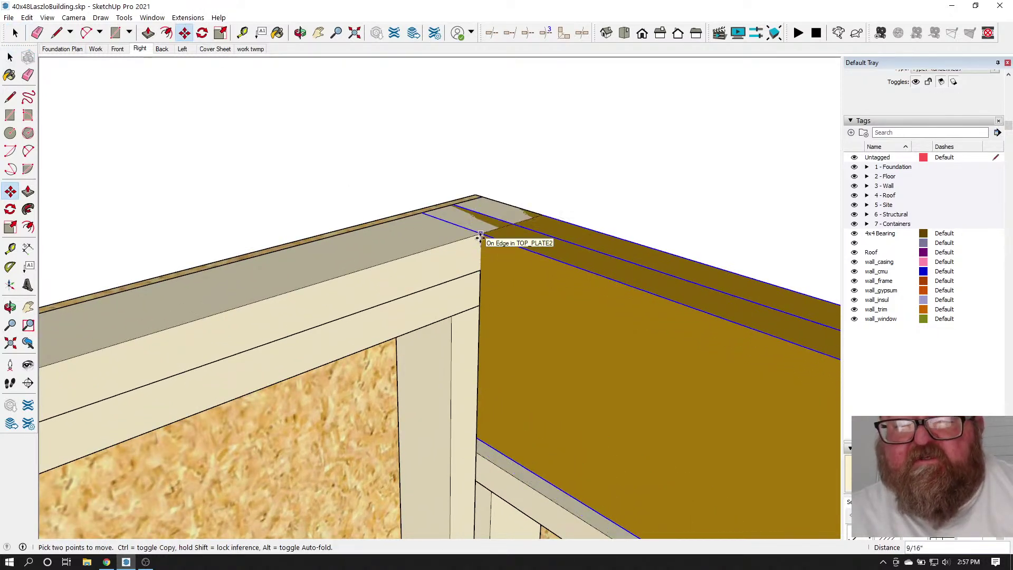
left_click(458, 241)
scroll(413, 232, "down", 6)
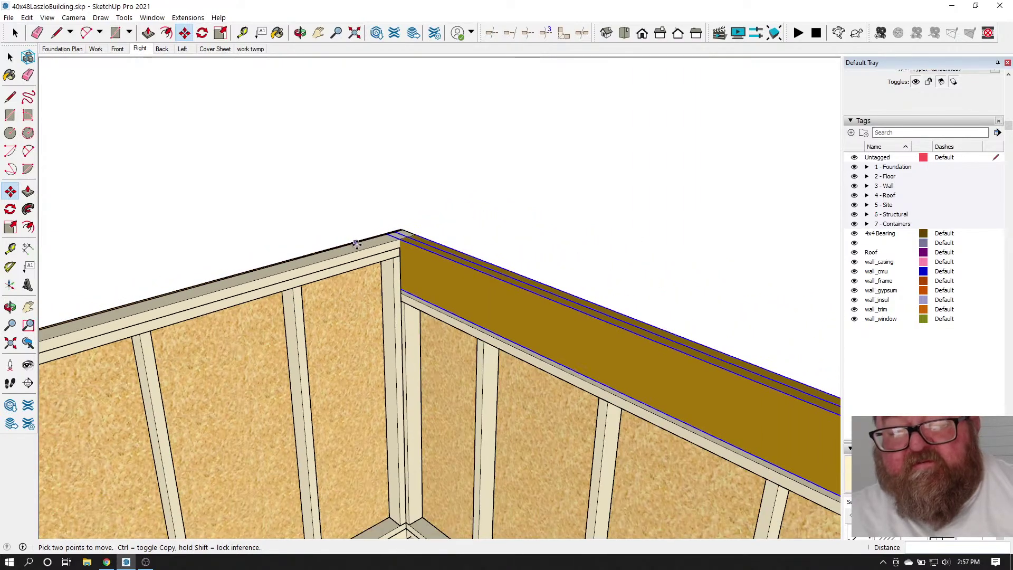
Select the short end wall that stands beneath the beam, beside the support post
left_click(300, 33)
left_click_drag(285, 158, 445, 242)
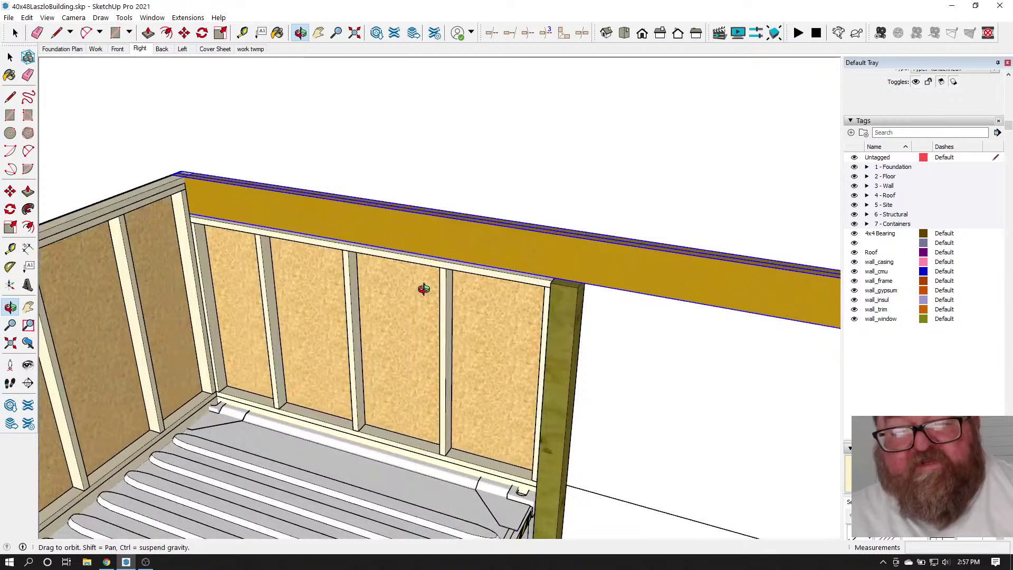
scroll(424, 289, "up", 3)
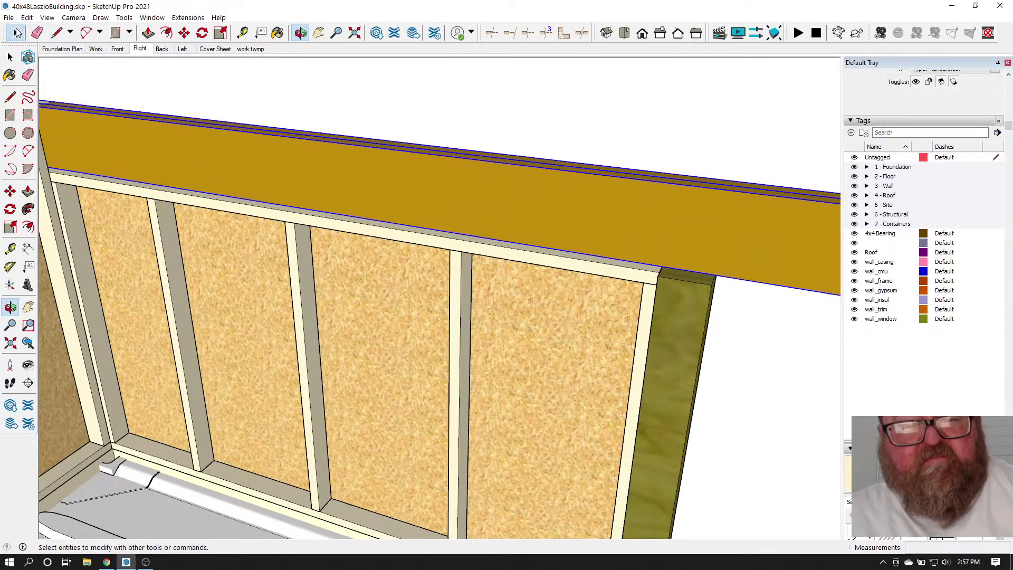
left_click(15, 33)
scroll(459, 256, "down", 1)
left_click(455, 257)
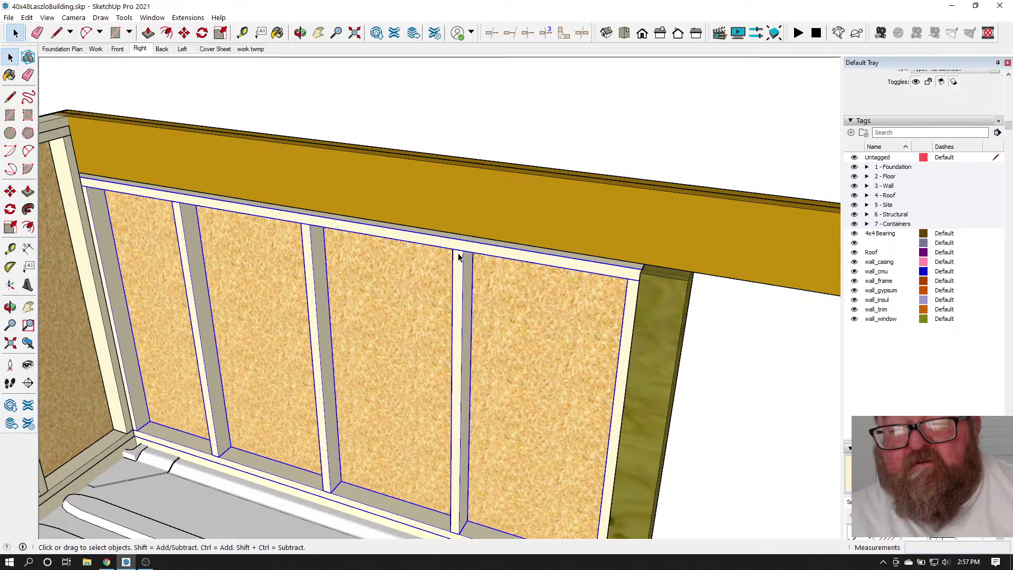
scroll(621, 271, "up", 5)
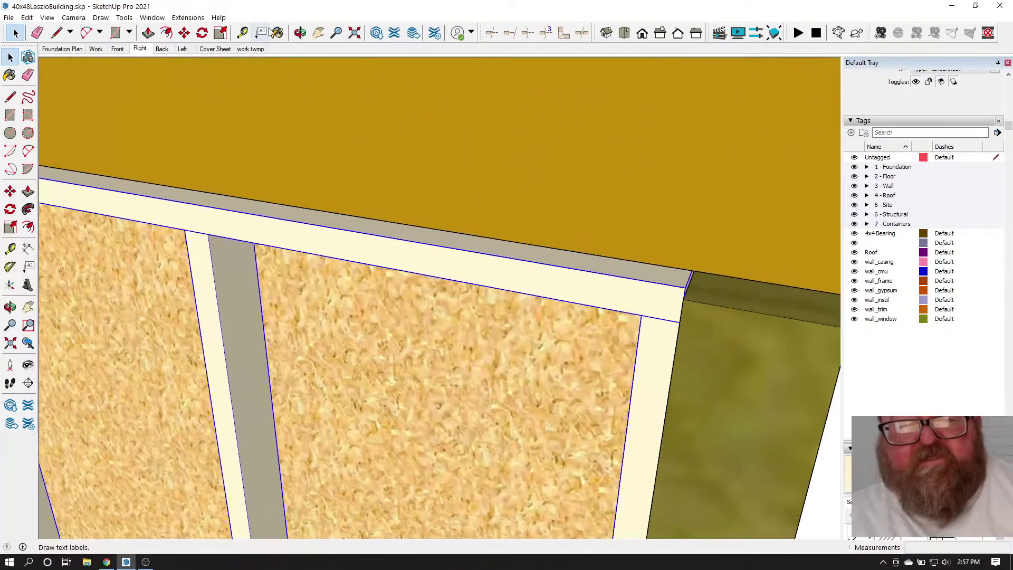
Measure the gap between the beam's underside and the short end wall's top plate
left_click(242, 32)
scroll(659, 254, "up", 5)
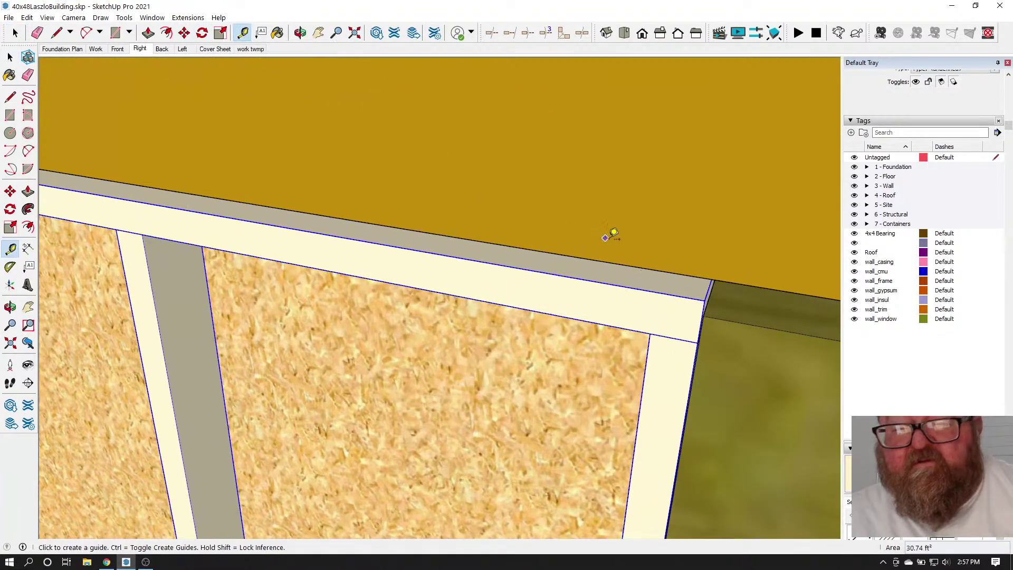
left_click(300, 33)
left_click_drag(475, 158, 458, 147)
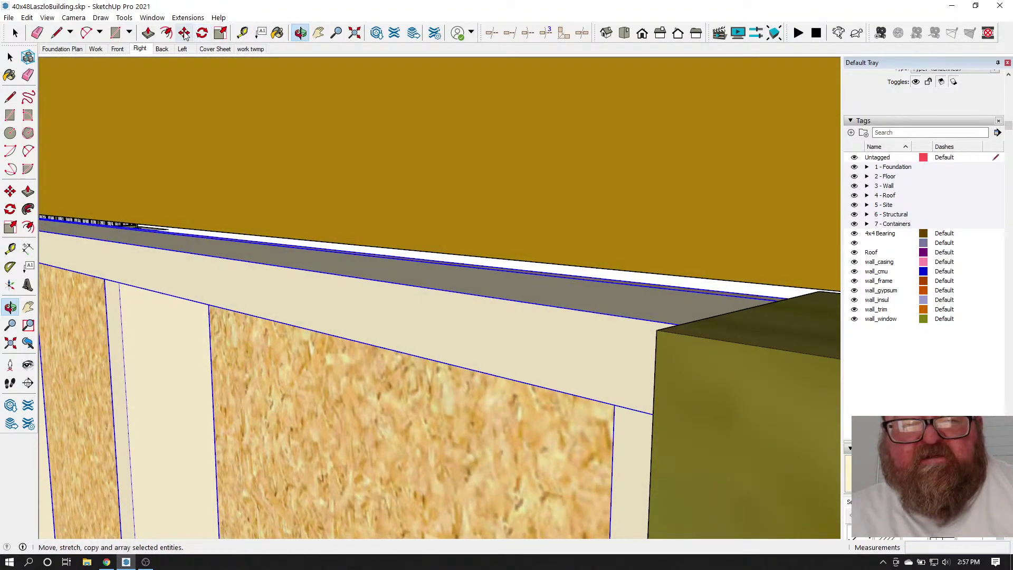
left_click(242, 32)
left_click(346, 243)
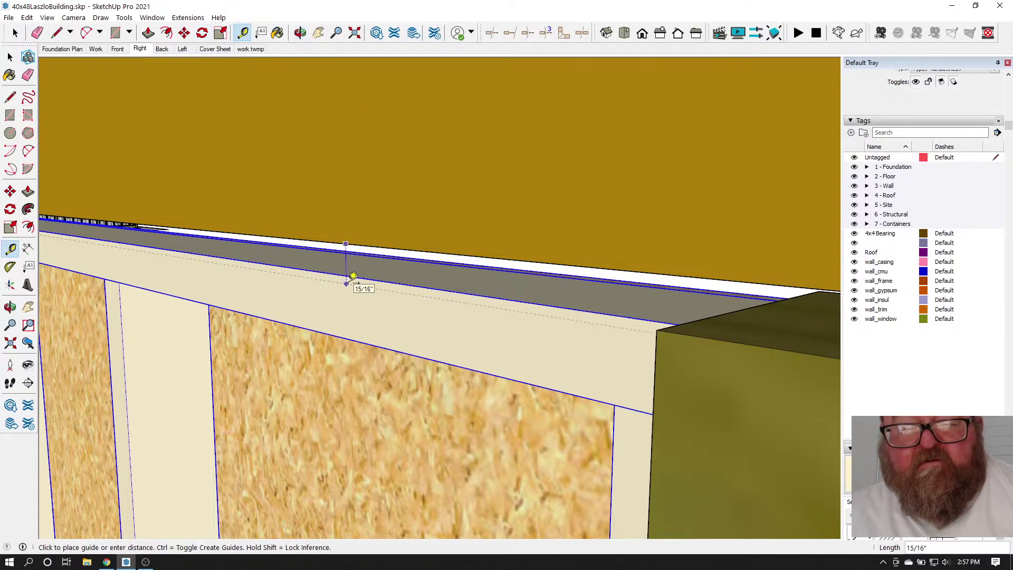
left_click(301, 33)
left_click_drag(364, 153, 391, 201)
right_click(363, 191)
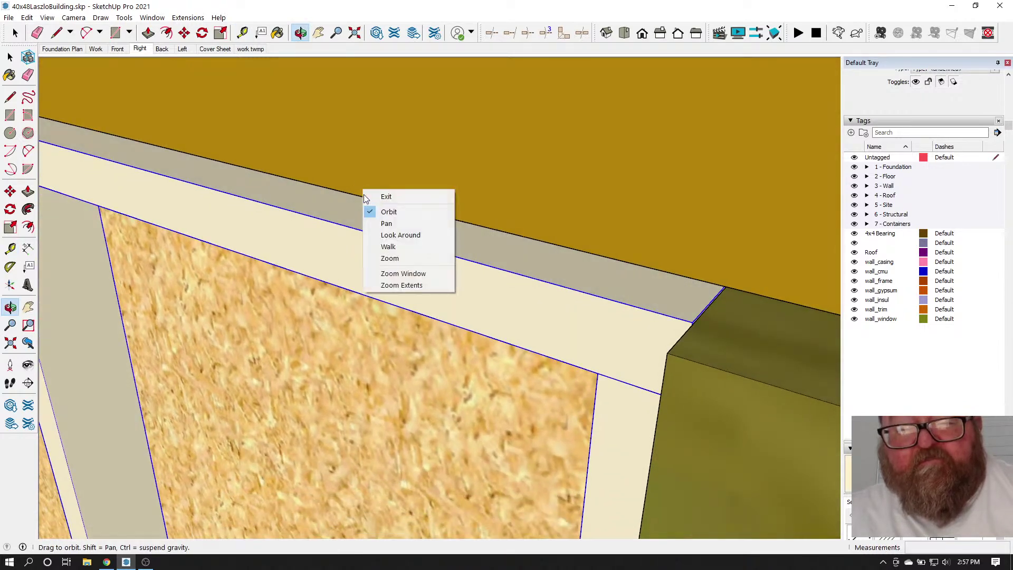
left_click(376, 196)
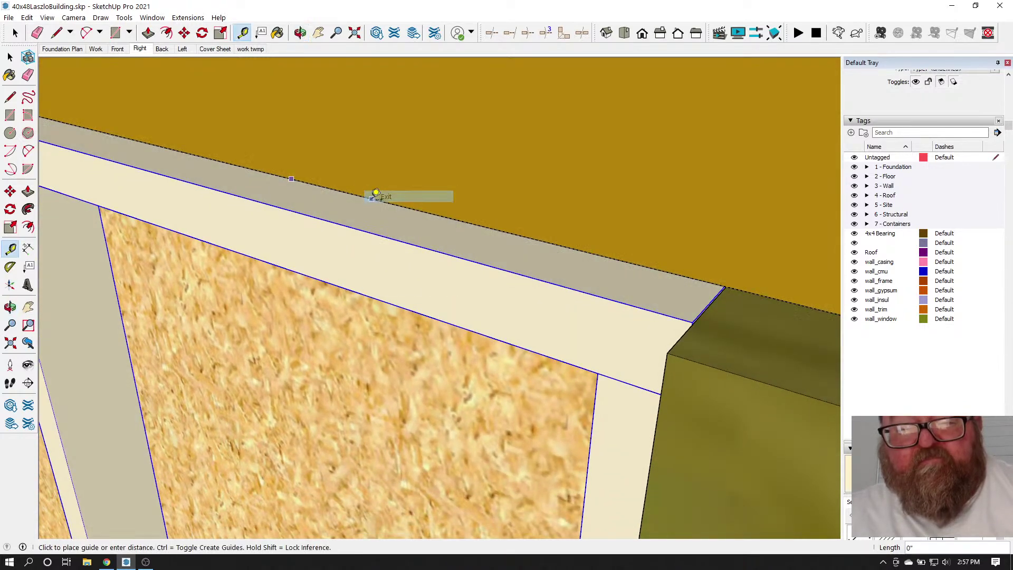
left_click(297, 209)
scroll(495, 240, "down", 2)
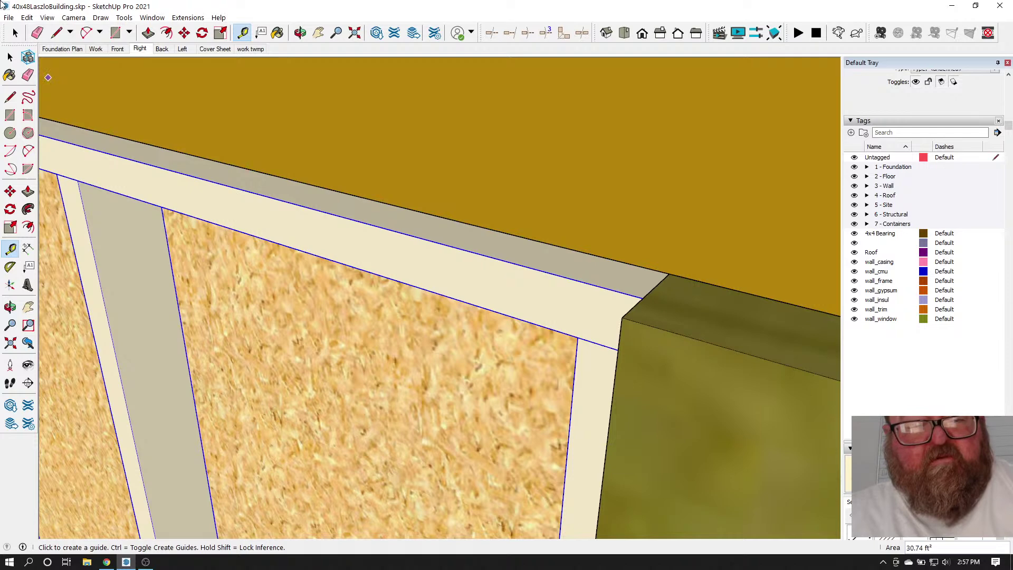
Edit the short end wall's assembly, setting its wall height to 52.75 in, and update the wall
left_click(15, 33)
scroll(568, 325, "down", 5)
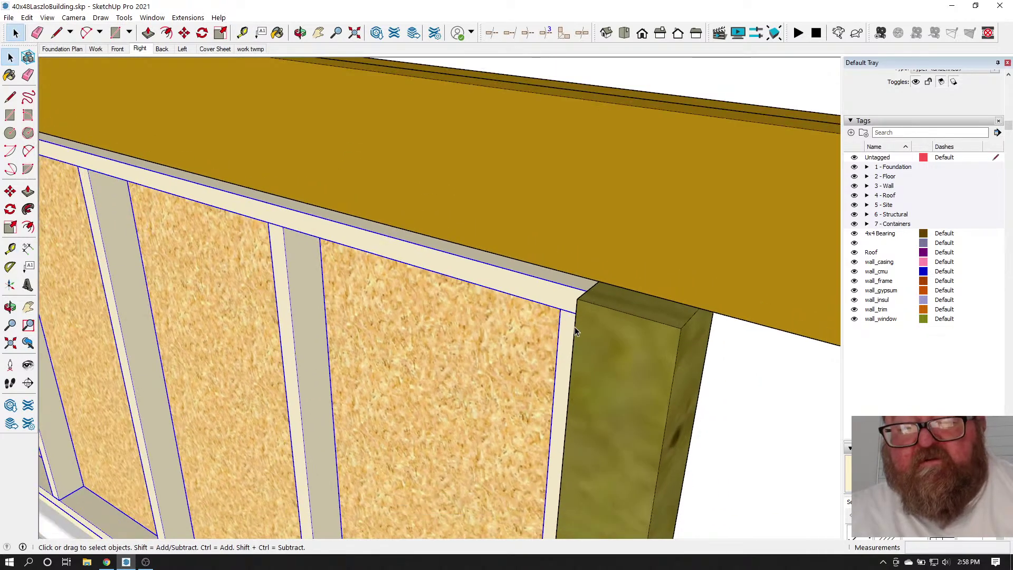
right_click(434, 270)
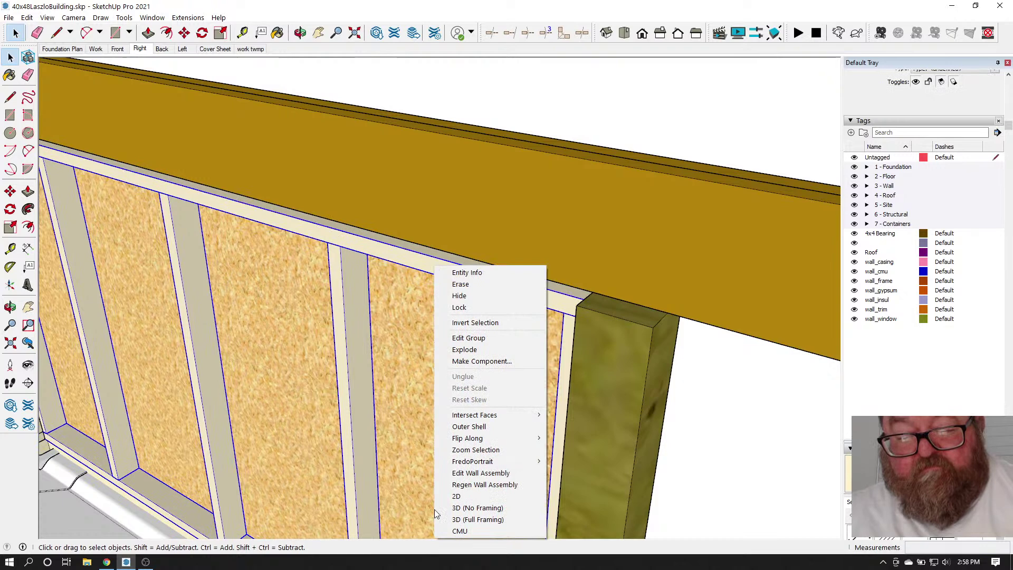
left_click(475, 473)
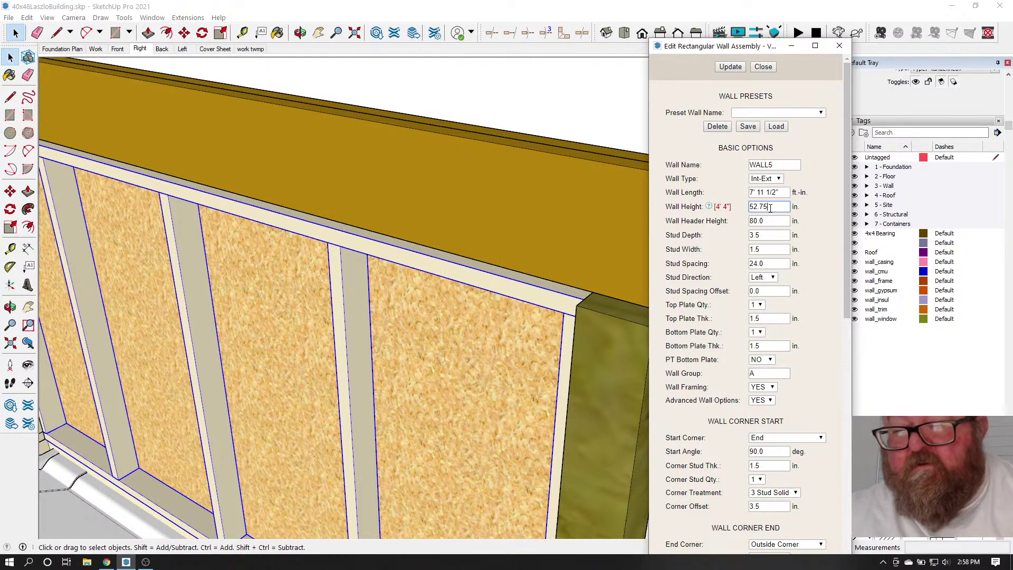
left_click(728, 67)
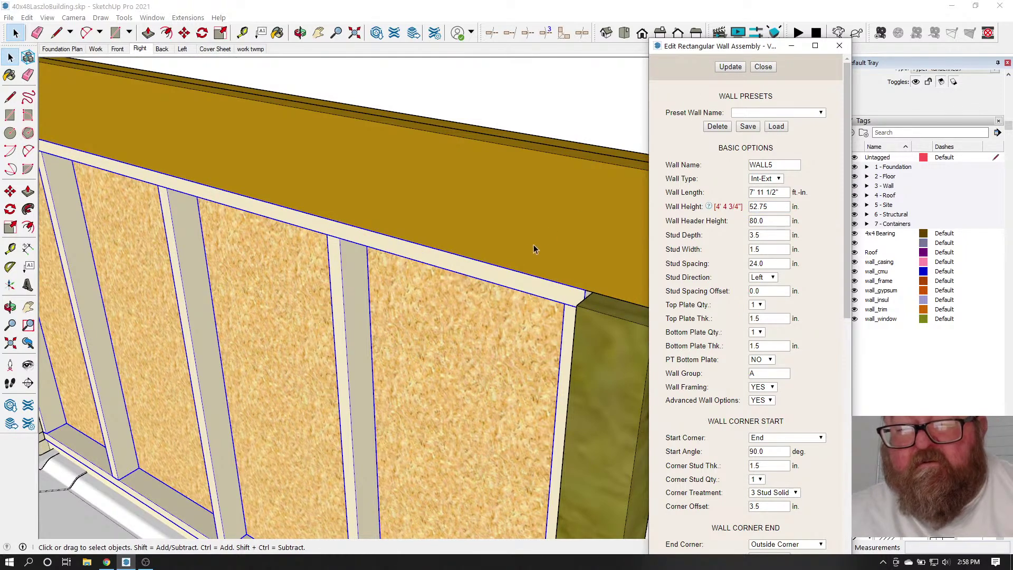
scroll(522, 263, "down", 3)
middle_click_drag(523, 262, 238, 200)
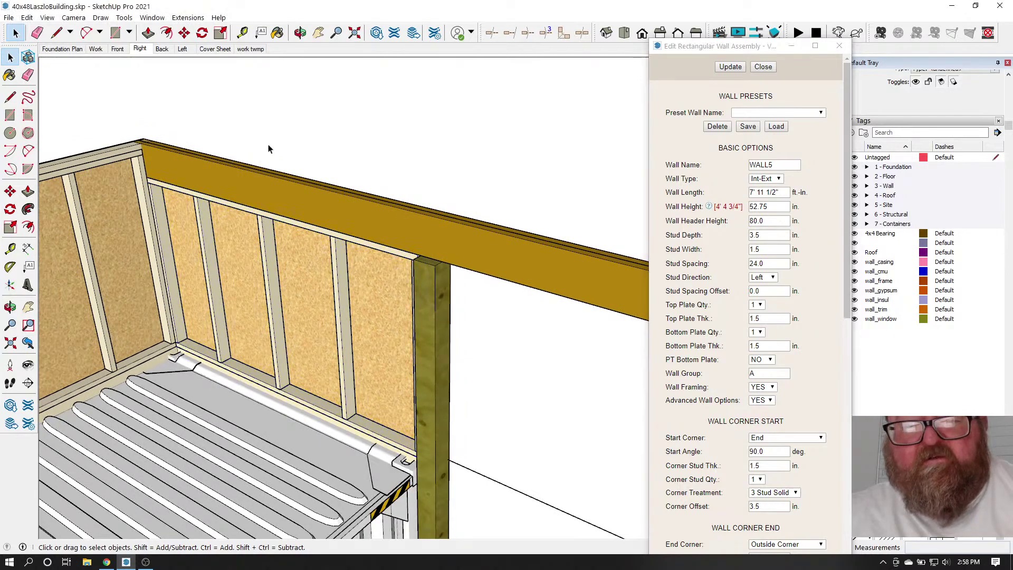
scroll(263, 153, "down", 5)
left_click(763, 67)
Edit the assembly of the end wall at the beam's other end and update its height to match the first end wall
scroll(599, 202, "up", 6)
left_click(599, 202)
right_click(599, 202)
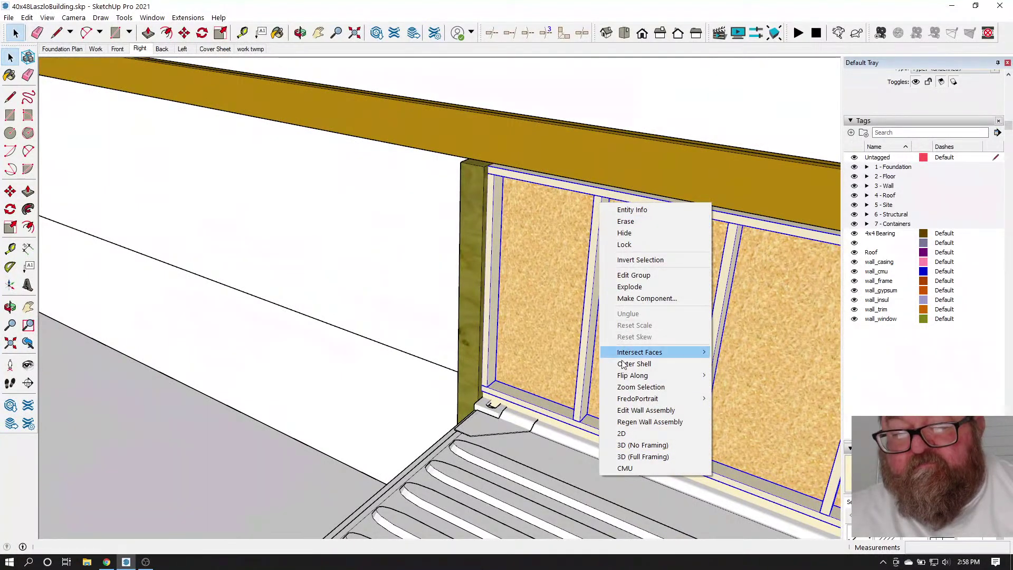
left_click(628, 410)
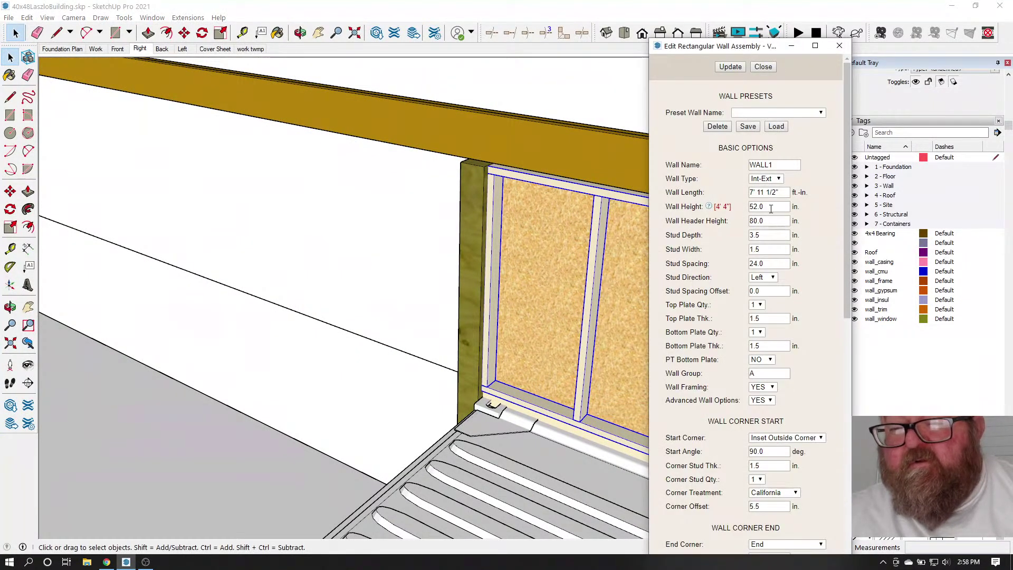
left_click(730, 67)
left_click(763, 67)
scroll(667, 238, "down", 6)
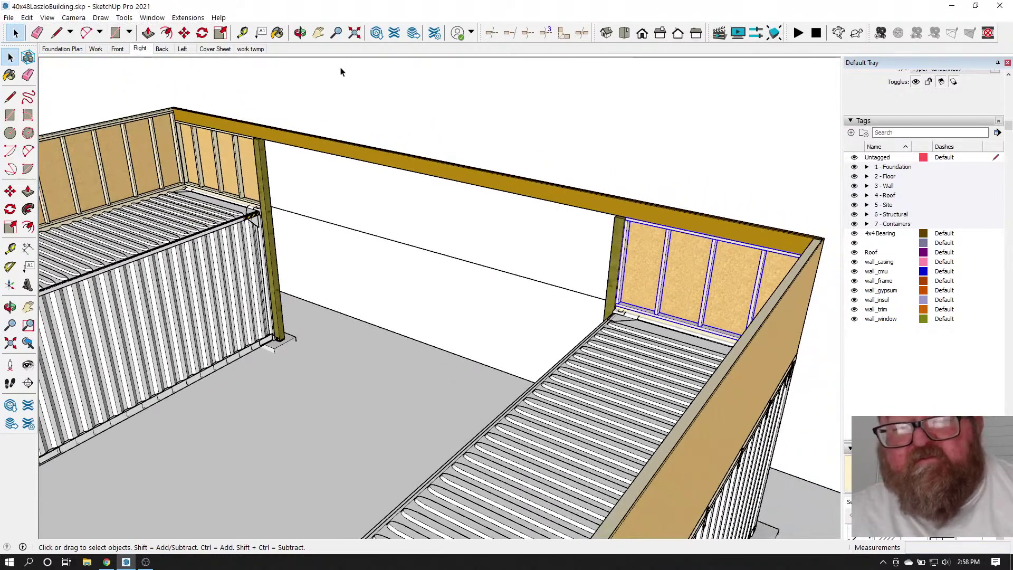
Delete the stray horizontal line running between the two support posts across the front opening
left_click(300, 33)
left_click_drag(597, 298, 364, 318)
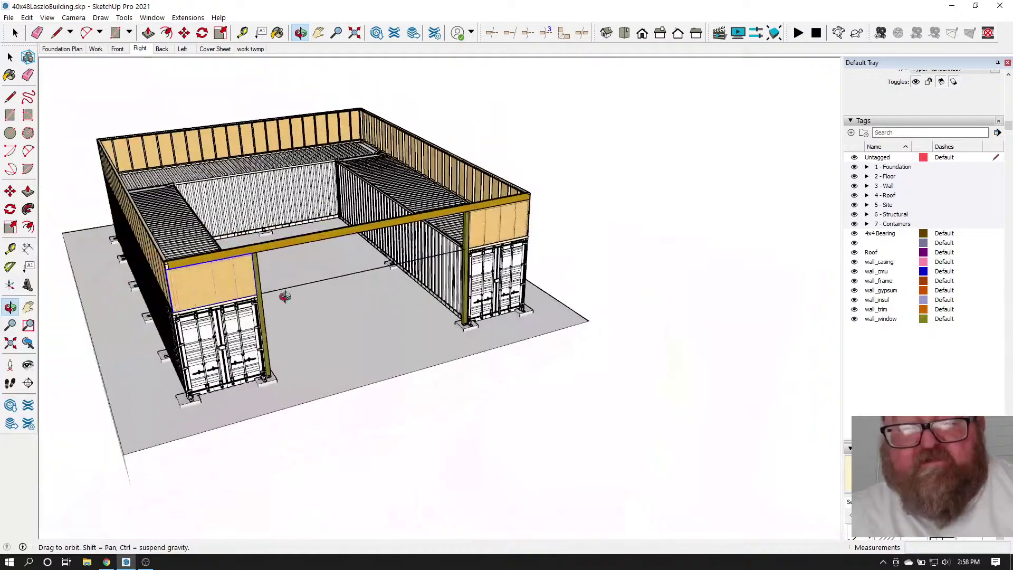
scroll(211, 266, "up", 3)
left_click(15, 33)
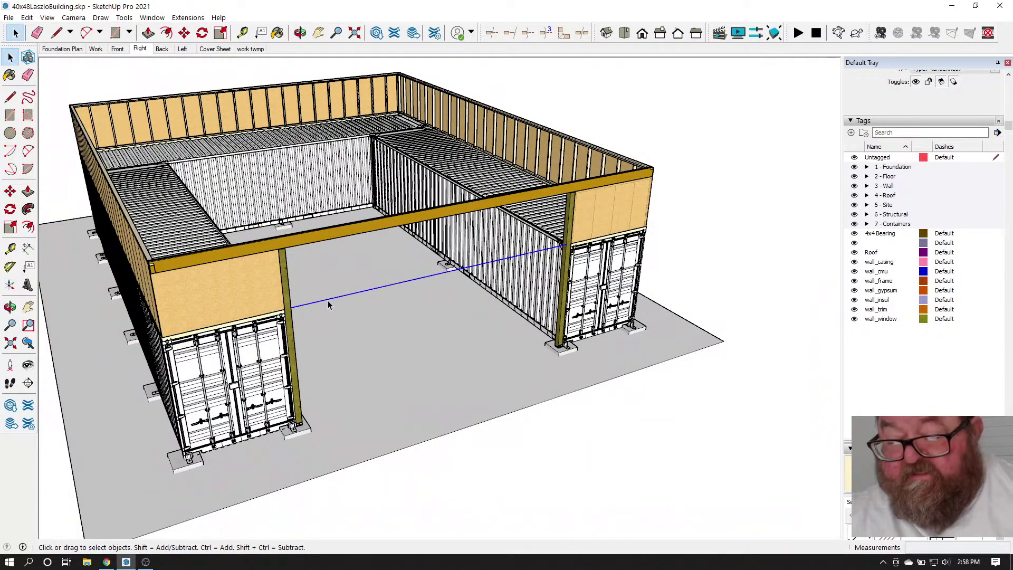
scroll(397, 336, "up", 4)
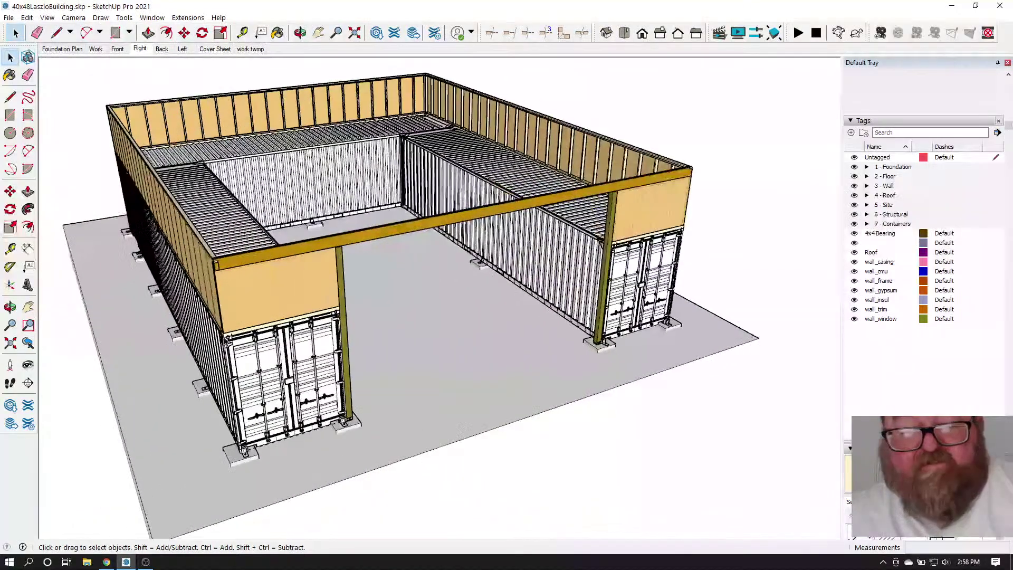
Examine the end wall sheathing where it meets the container corner, the post and the beam's underside
scroll(233, 332, "up", 5)
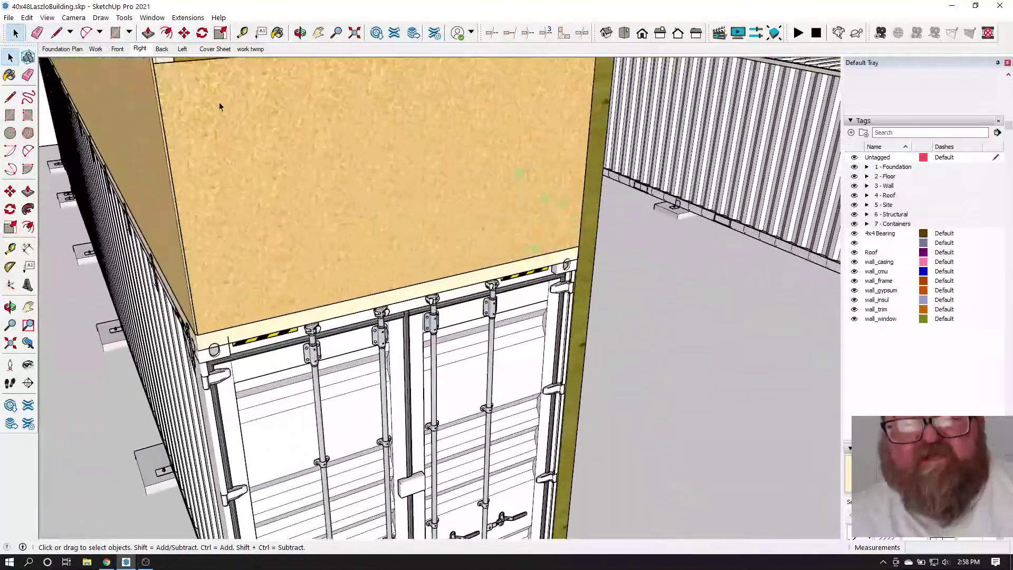
left_click(301, 33)
left_click_drag(369, 317, 449, 327)
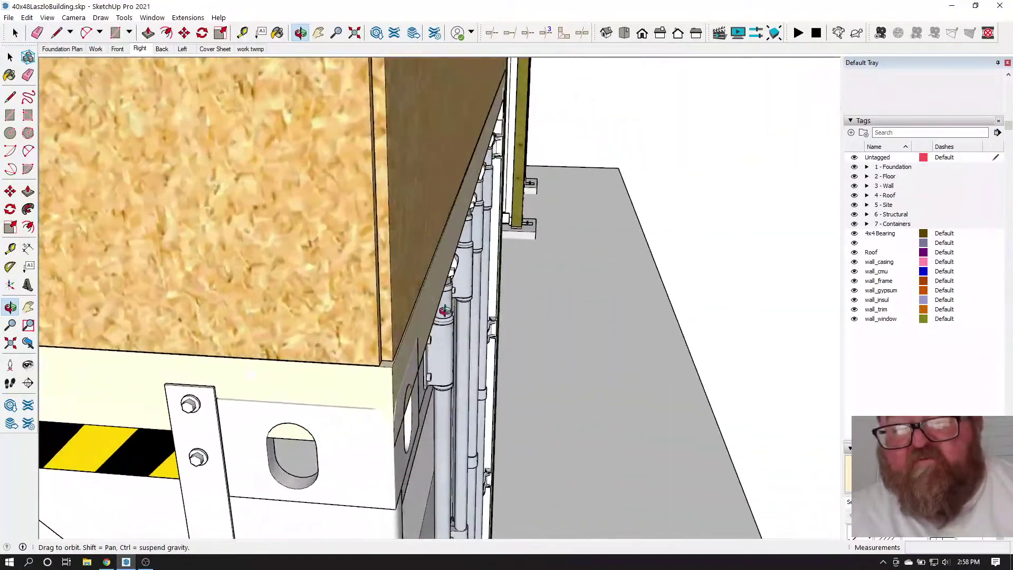
left_click_drag(445, 231, 358, 406)
left_click_drag(365, 342, 149, 219)
key("space")
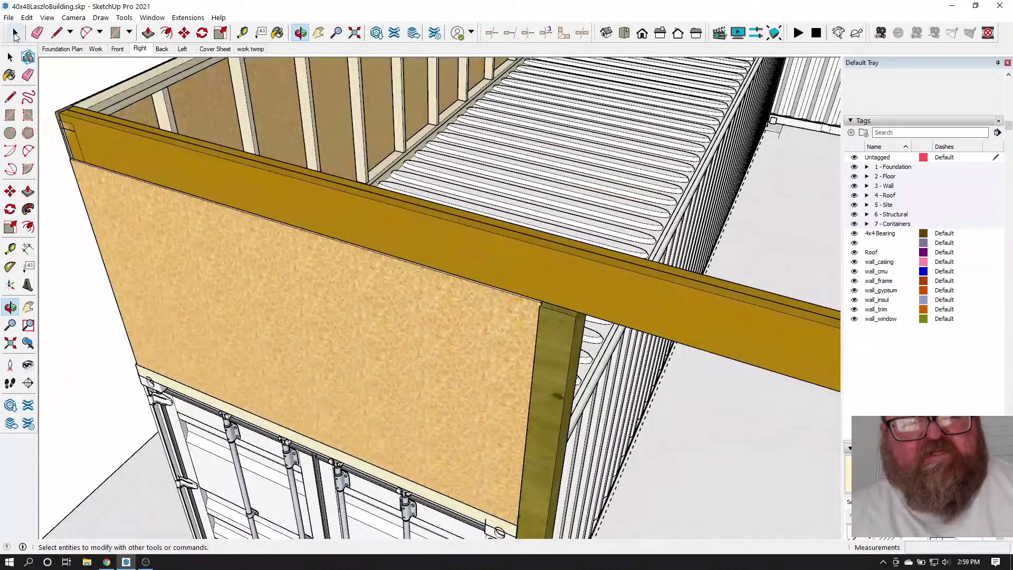
scroll(521, 295, "up", 5)
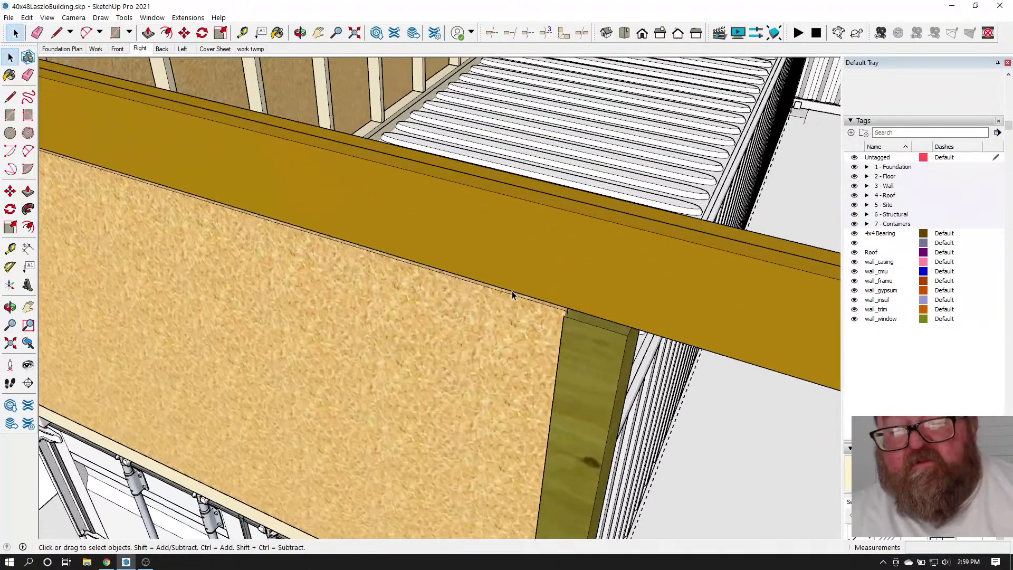
Open the end wall's sheathing group, push/pull its top edge up 9 1/4" to cover the beam's face, and leave the group
double_click(523, 327)
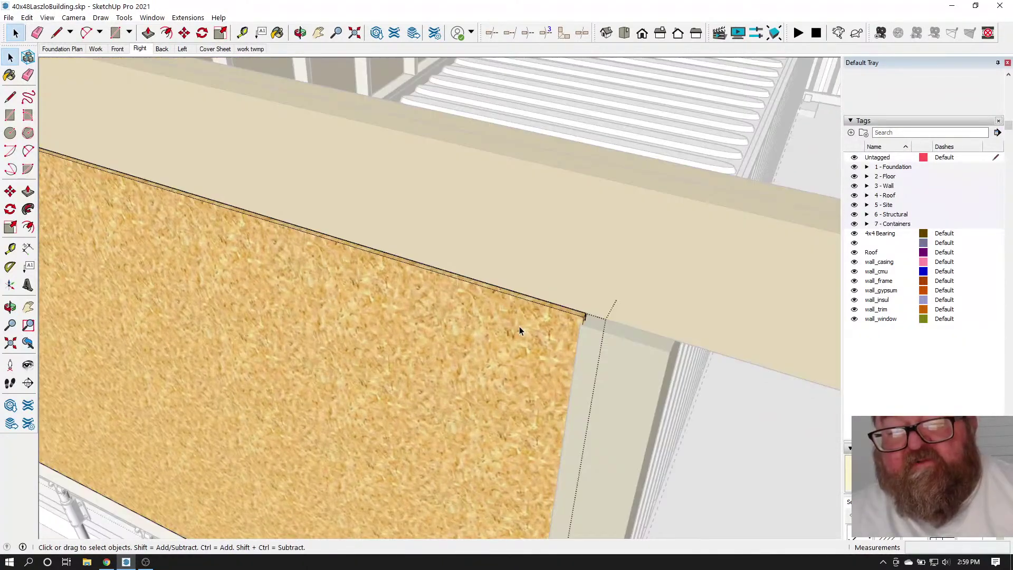
scroll(519, 326, "down", 2)
scroll(409, 288, "up", 1)
triple_click(410, 288)
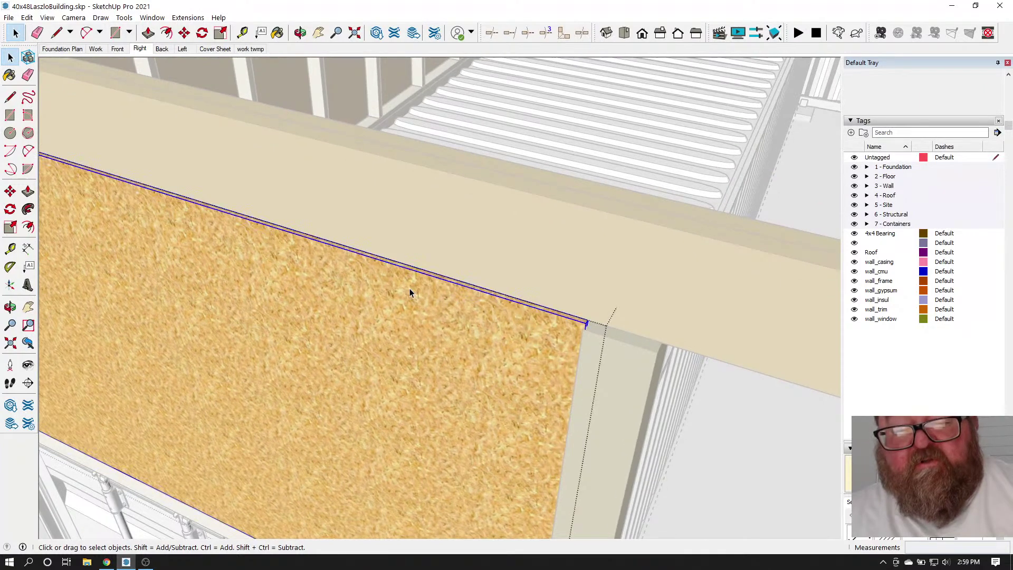
left_click(375, 227)
scroll(306, 194, "up", 2)
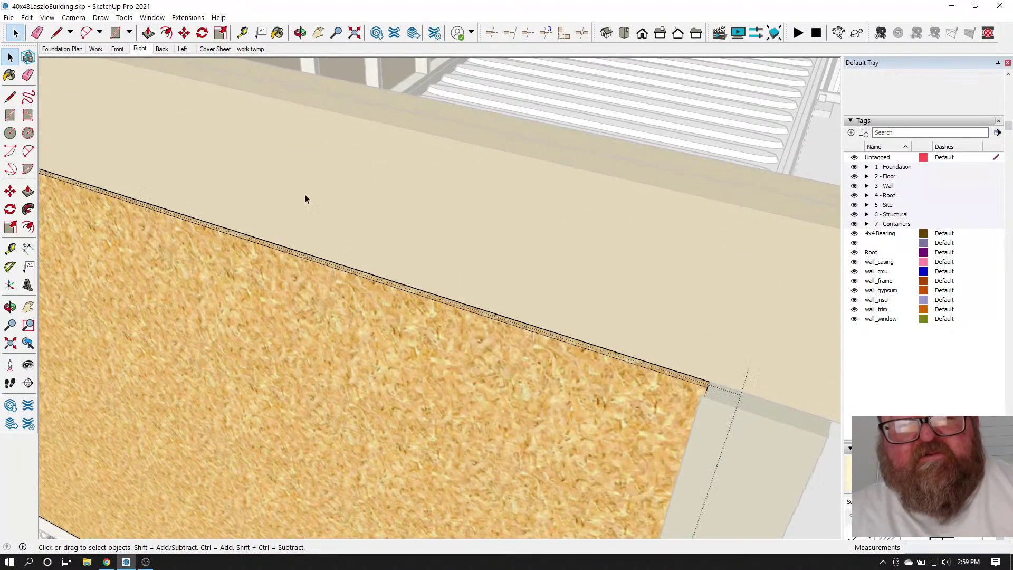
left_click(148, 33)
left_click_drag(201, 225, 369, 158)
scroll(369, 164, "down", 6)
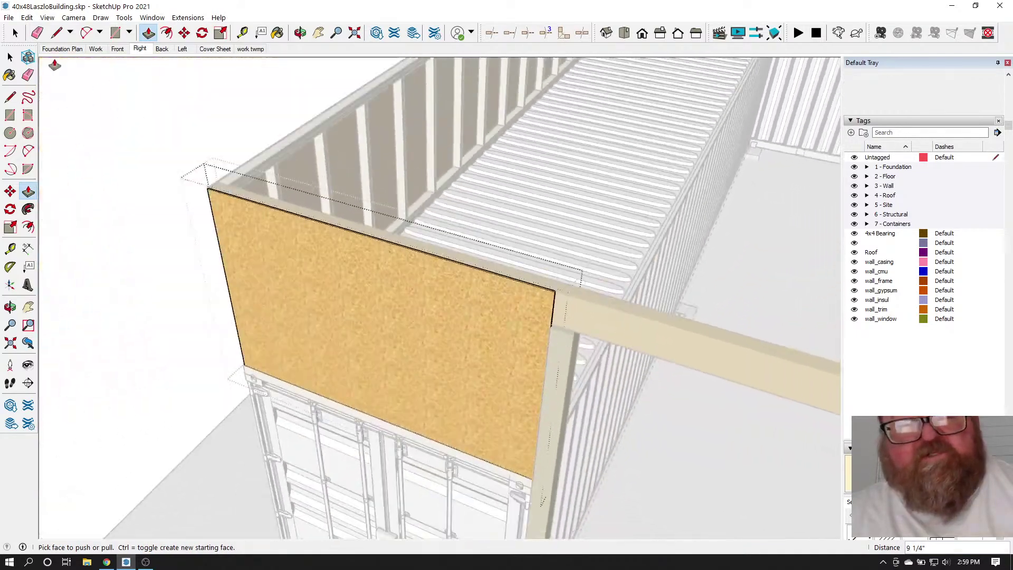
left_click(17, 33)
scroll(108, 151, "down", 1)
left_click(108, 151)
Open the sheathing group of the other end wall and push/pull its top edge up 9 1/4" to cover the beam's face
scroll(101, 168, "down", 5)
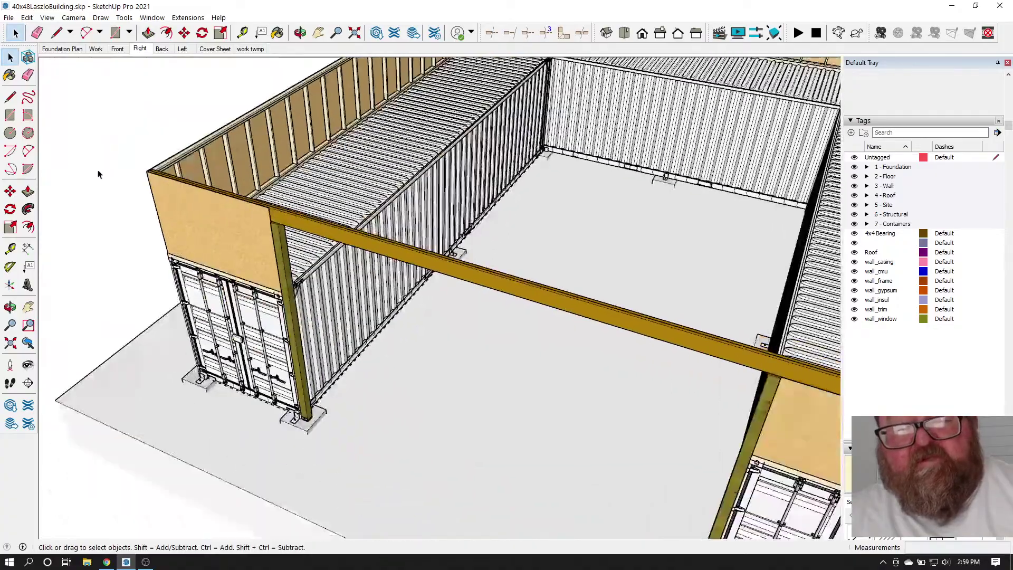
scroll(584, 322, "up", 5)
scroll(473, 272, "up", 4)
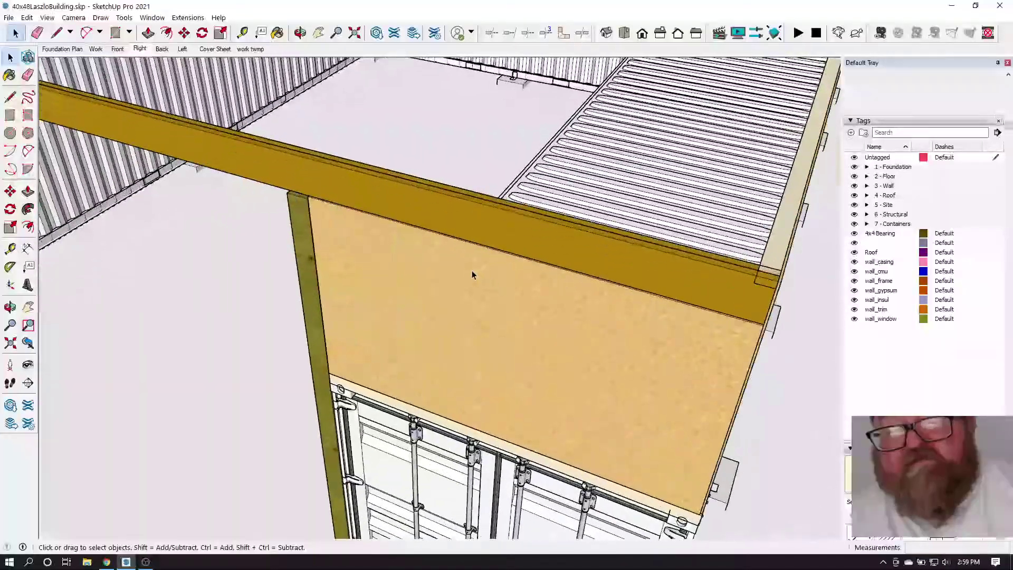
double_click(454, 242)
left_click(397, 218)
scroll(369, 215, "up", 3)
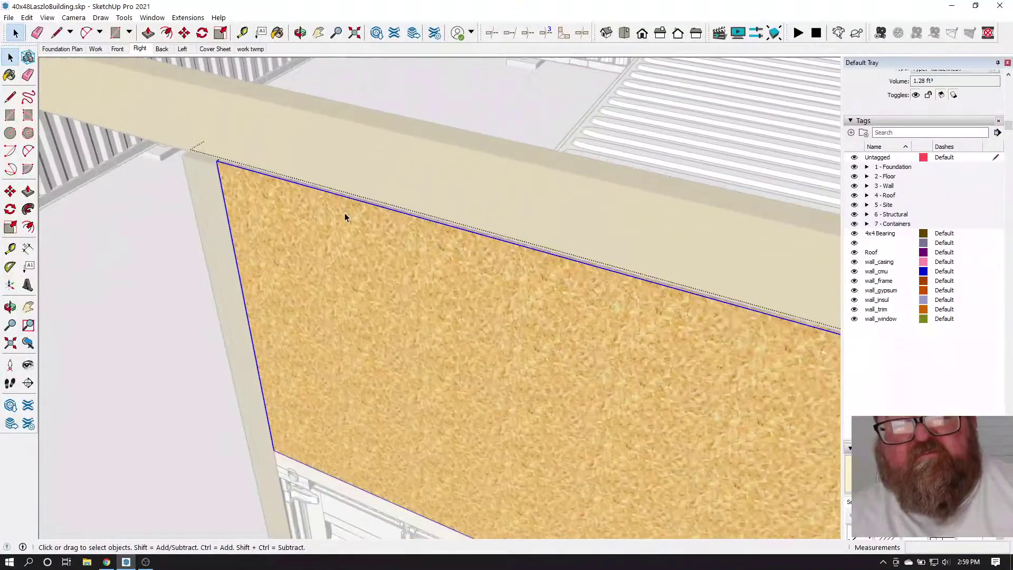
double_click(304, 208)
left_click(148, 32)
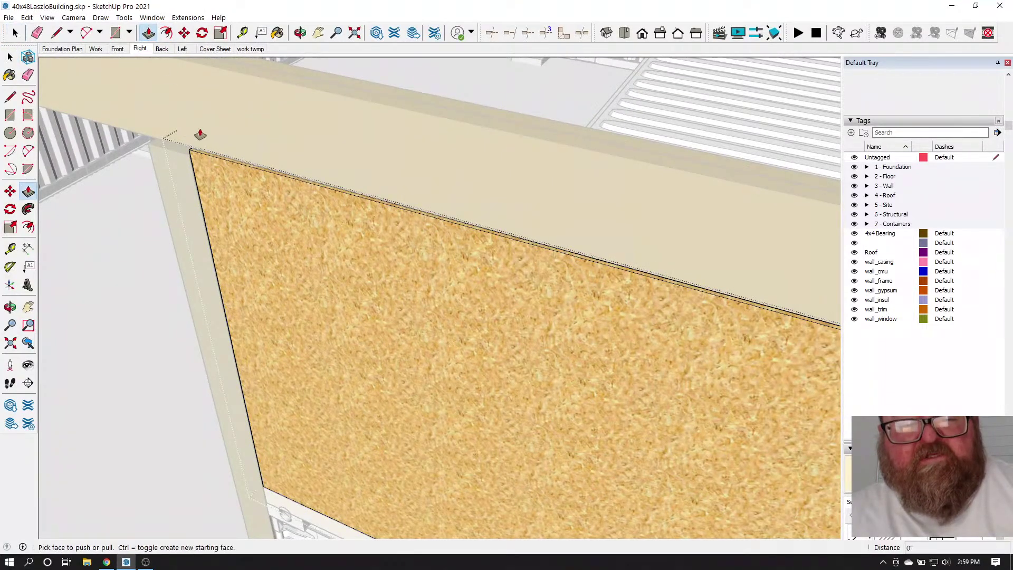
left_click_drag(208, 153, 312, 90)
scroll(572, 302, "down", 5)
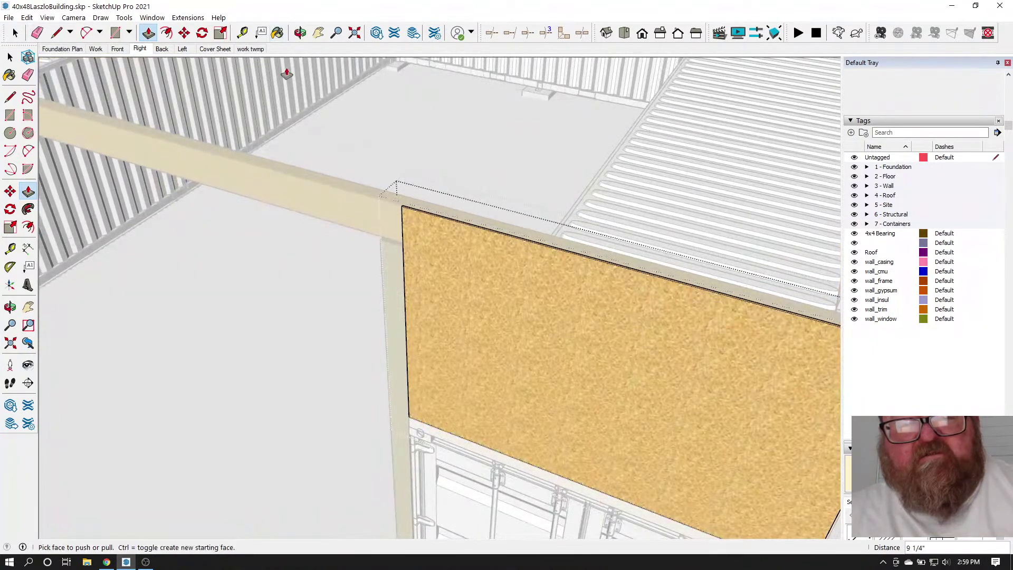
Draw a short line across the sheathing's side edge at the beam's underside and try to push/pull the part above it over the beam
left_click(300, 33)
left_click_drag(422, 264, 732, 218)
scroll(644, 132, "up", 5)
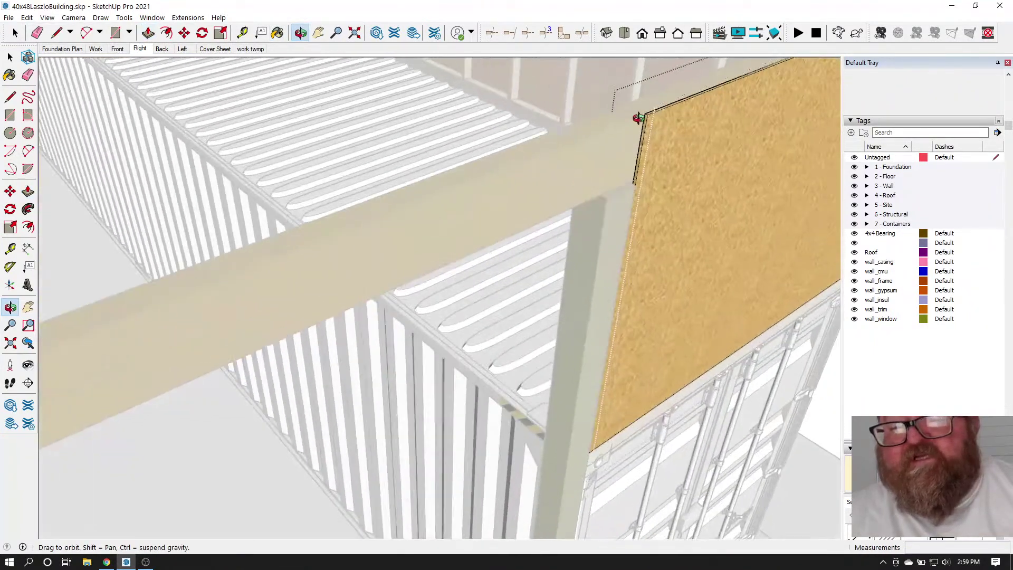
left_click(62, 32)
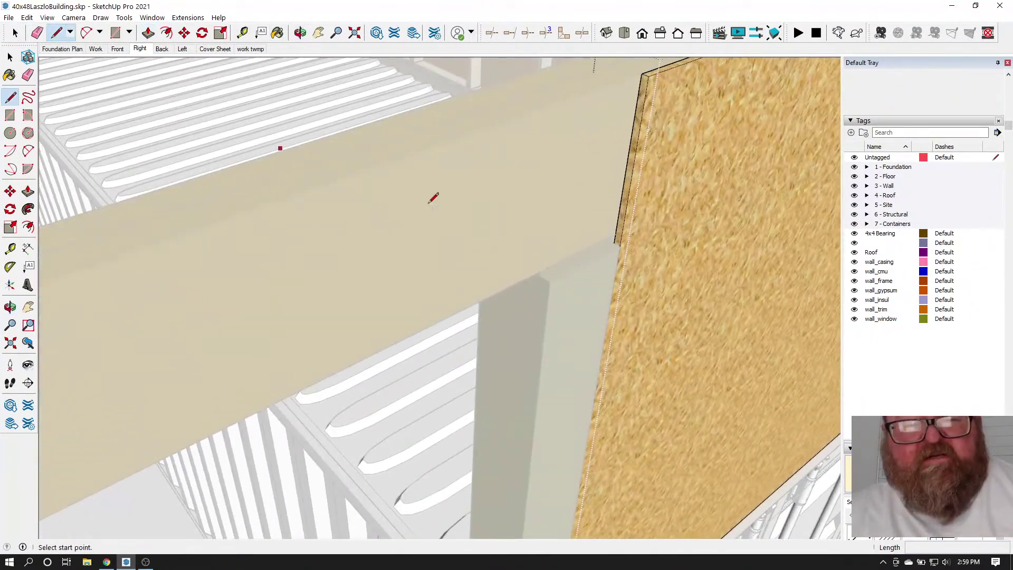
scroll(644, 294, "up", 4)
left_click(603, 208)
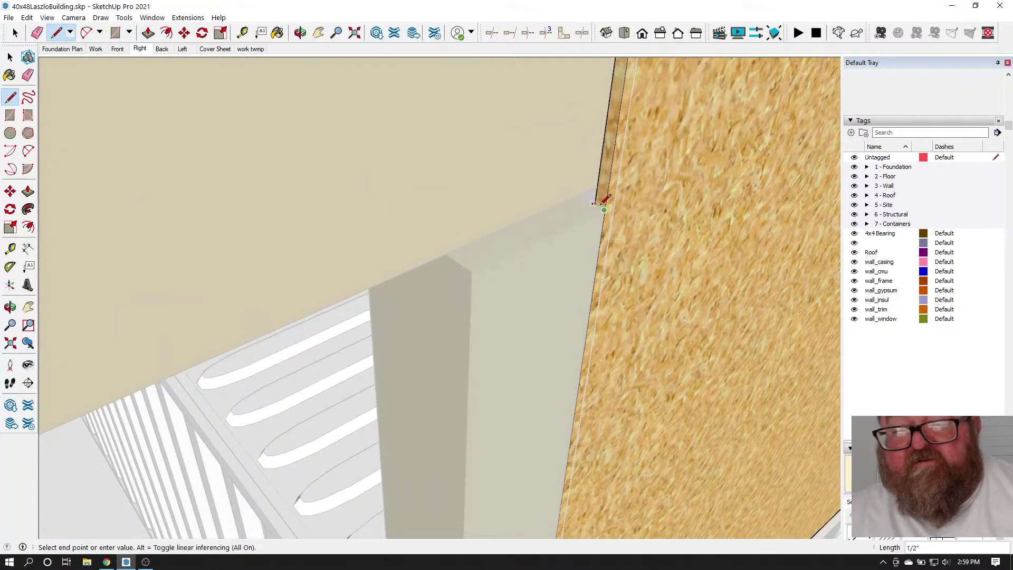
left_click(149, 33)
left_click(595, 156)
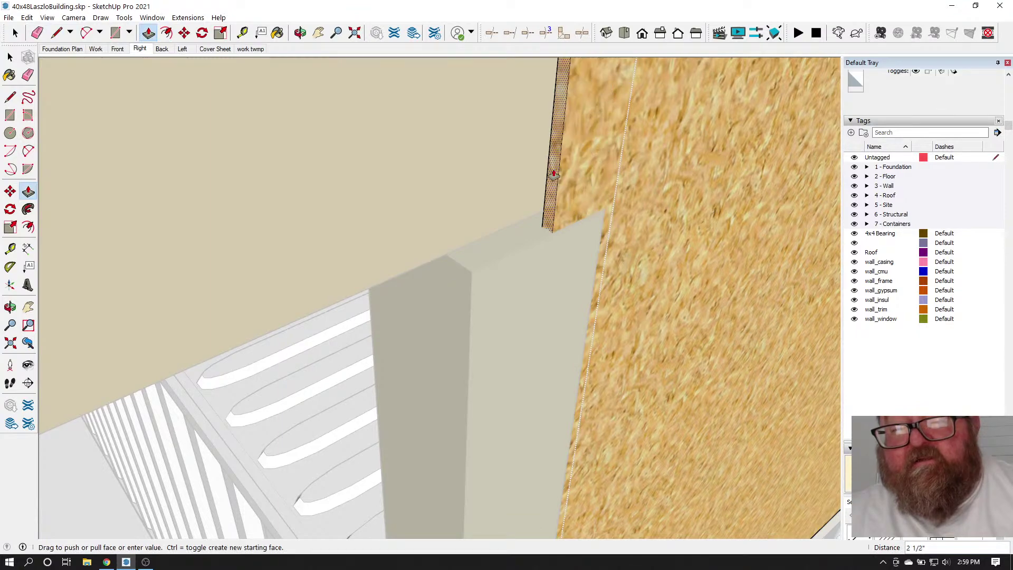
left_click(614, 150)
scroll(617, 157, "down", 5)
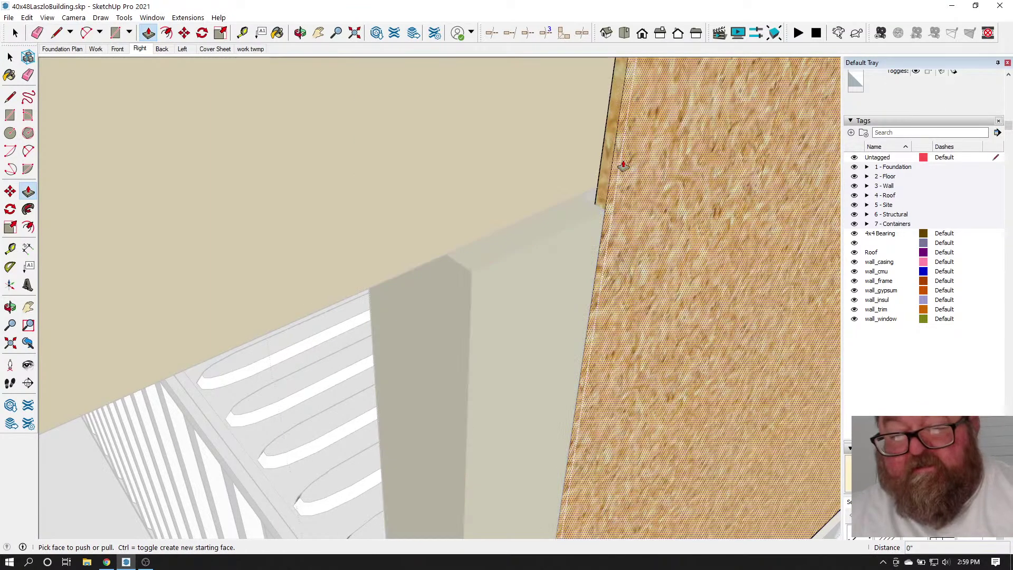
Delete the misplaced short line at the foot of the sheathing's exposed side edge
scroll(593, 211, "up", 4)
key("e")
scroll(599, 204, "up", 3)
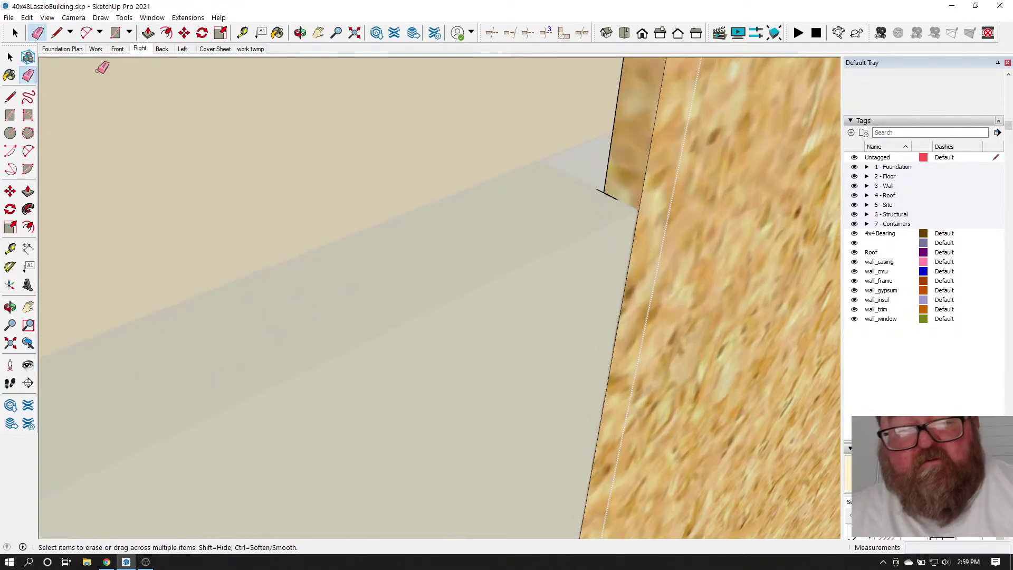
left_click(10, 57)
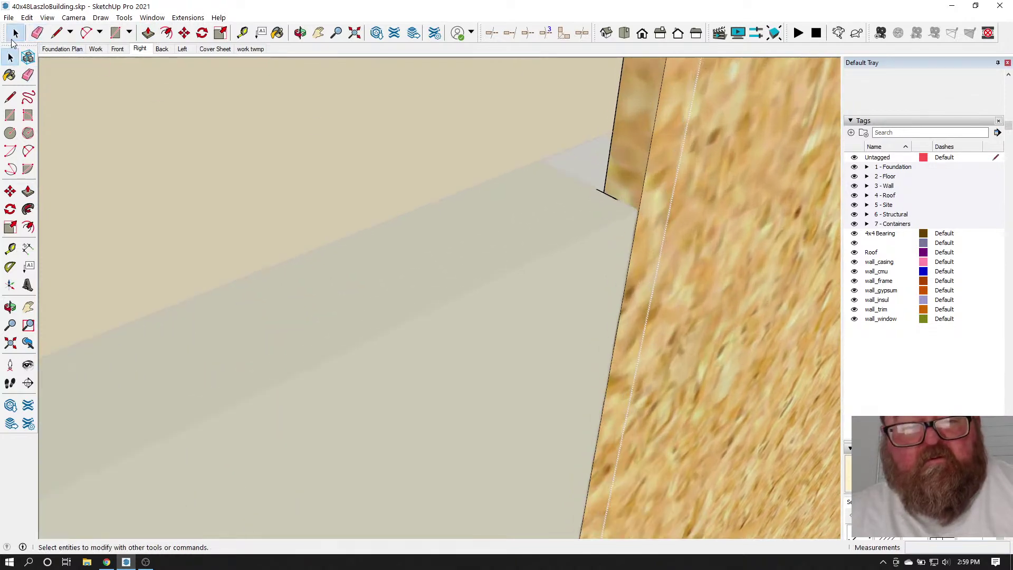
left_click(599, 196)
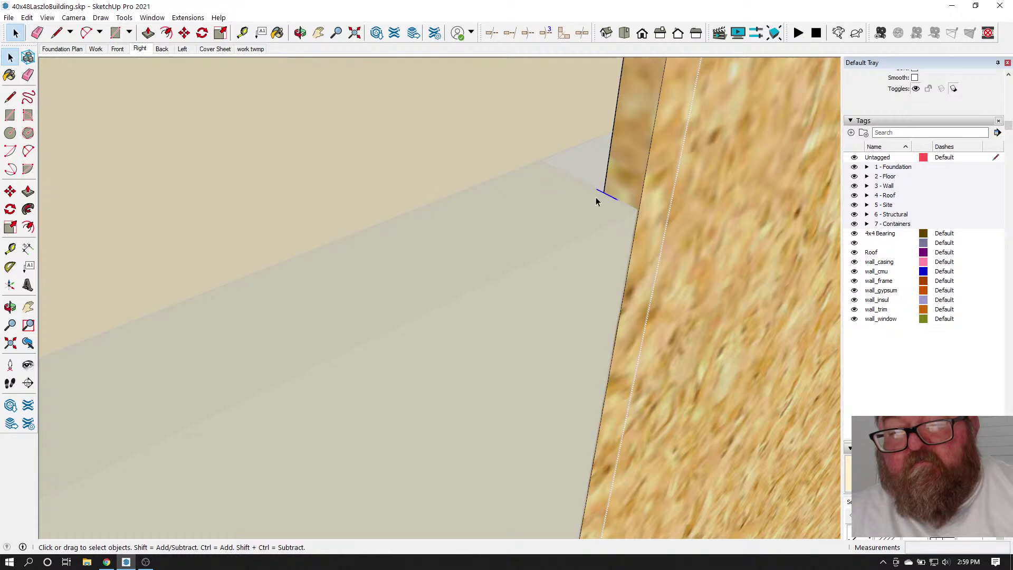
key("Delete")
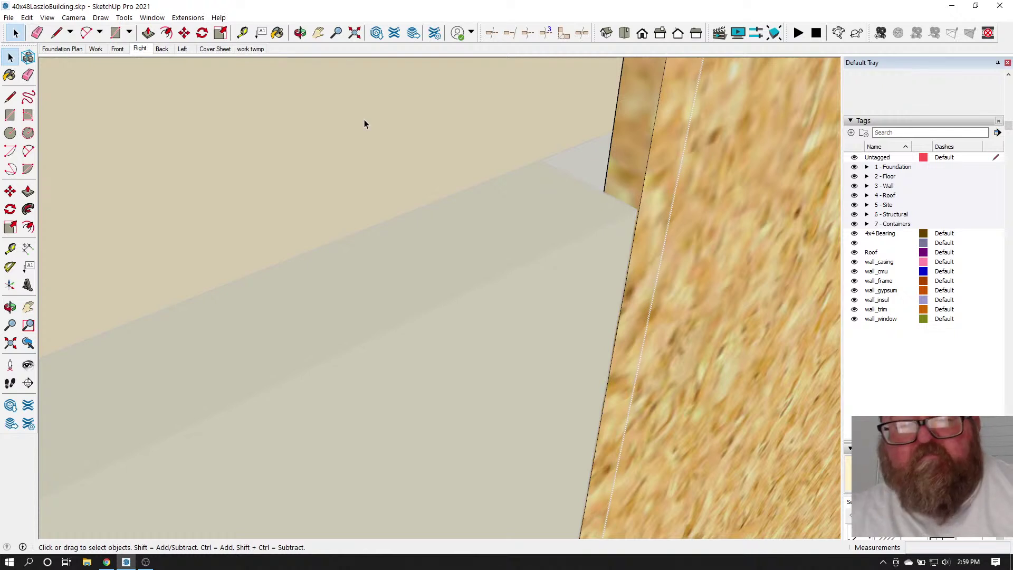
Draw a 7/16" line across the sheathing's side edge above the post and move it down to the beam's underside
key("l")
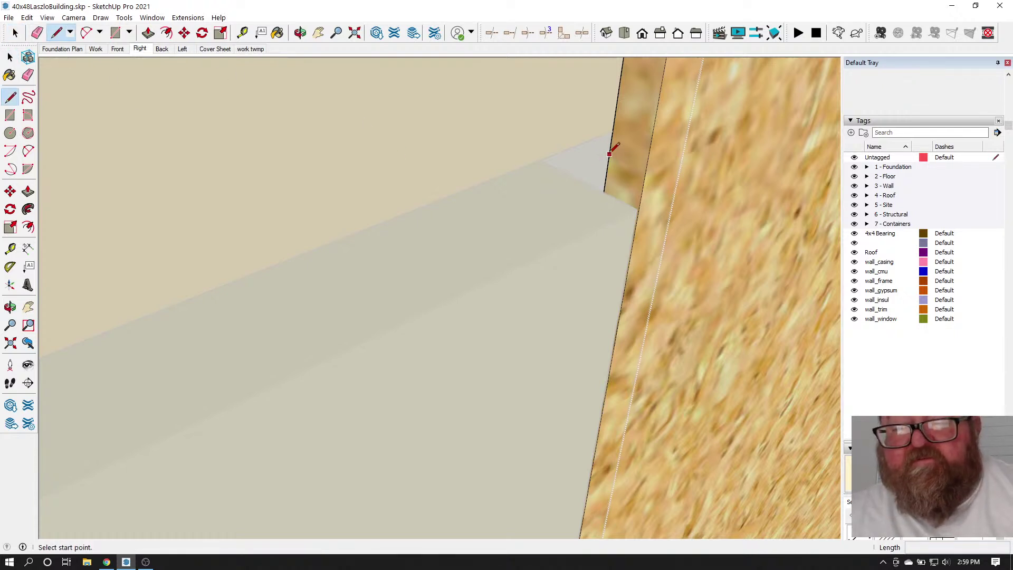
left_click(609, 155)
left_click(645, 170)
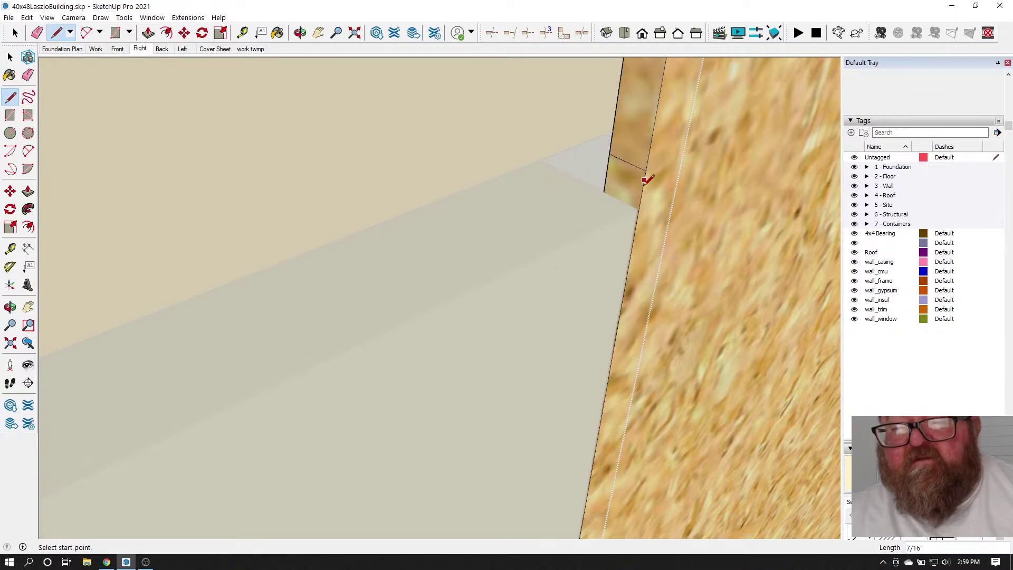
left_click(15, 32)
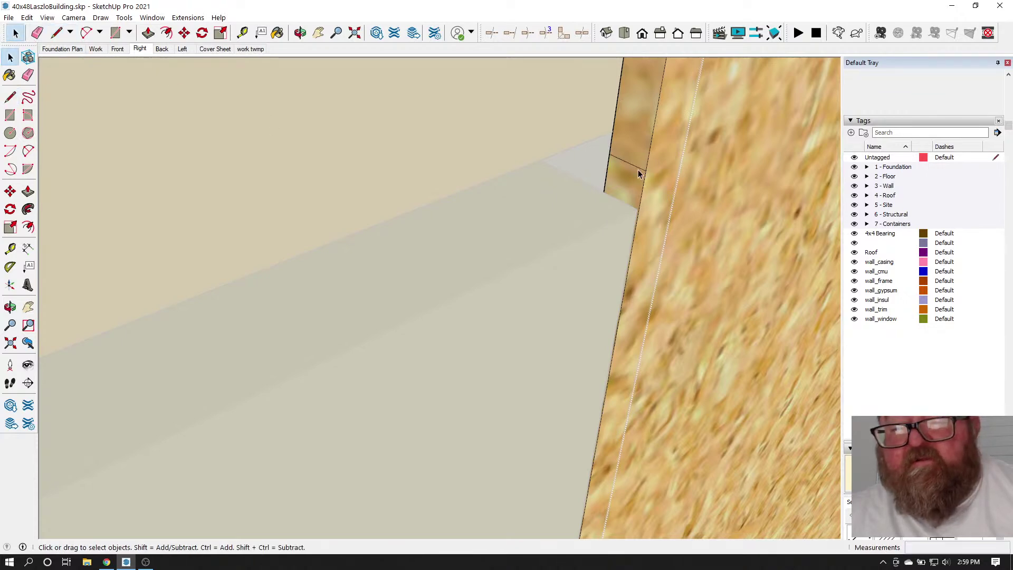
left_click(185, 33)
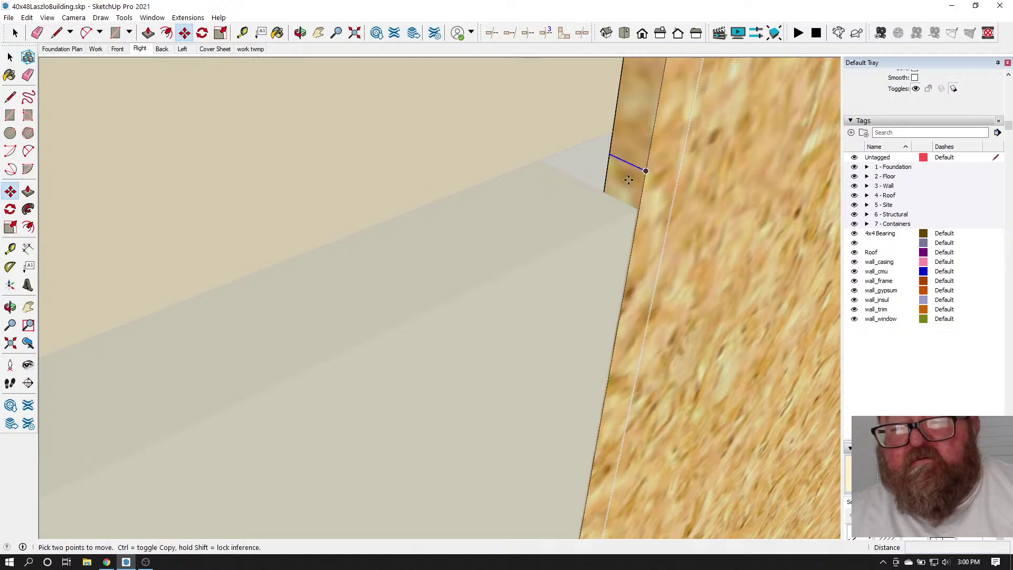
left_click(650, 173)
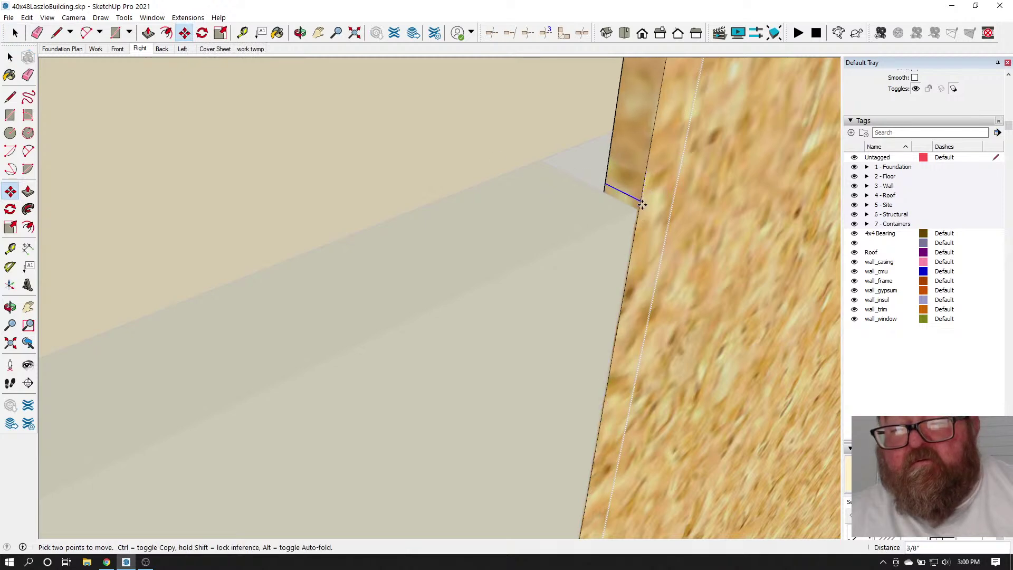
left_click(642, 206)
Push/pull the sheathing's side face above the post 30' along the beam across the front opening
left_click(149, 33)
left_click(606, 117)
left_click(459, 182)
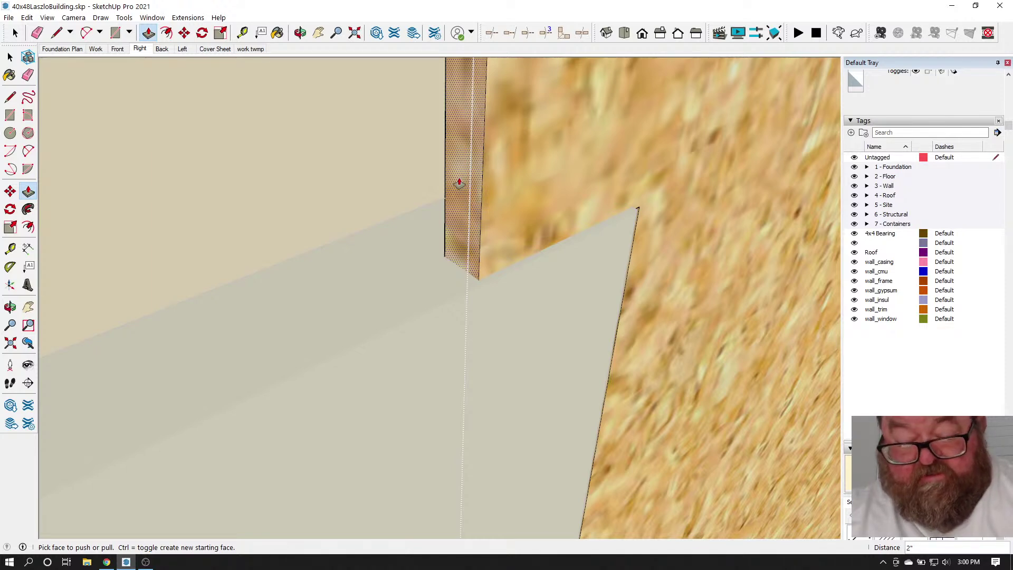
double_click(459, 184)
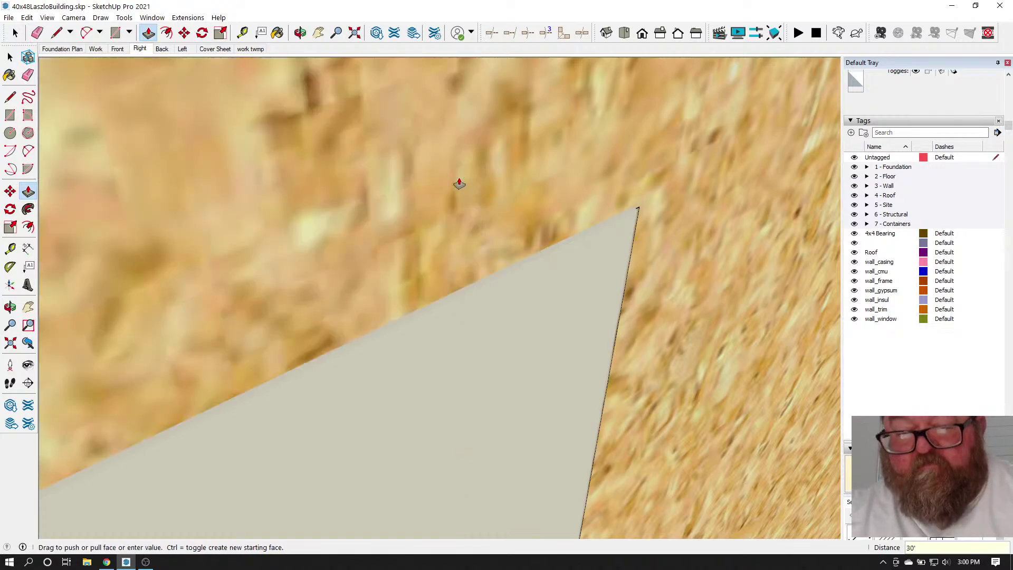
scroll(724, 141, "down", 10)
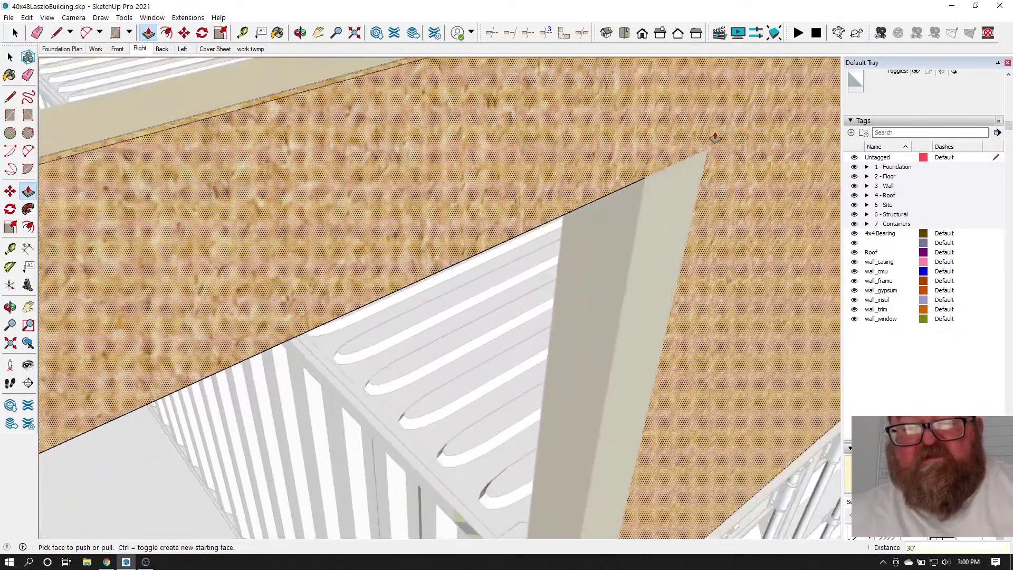
scroll(717, 138, "down", 10)
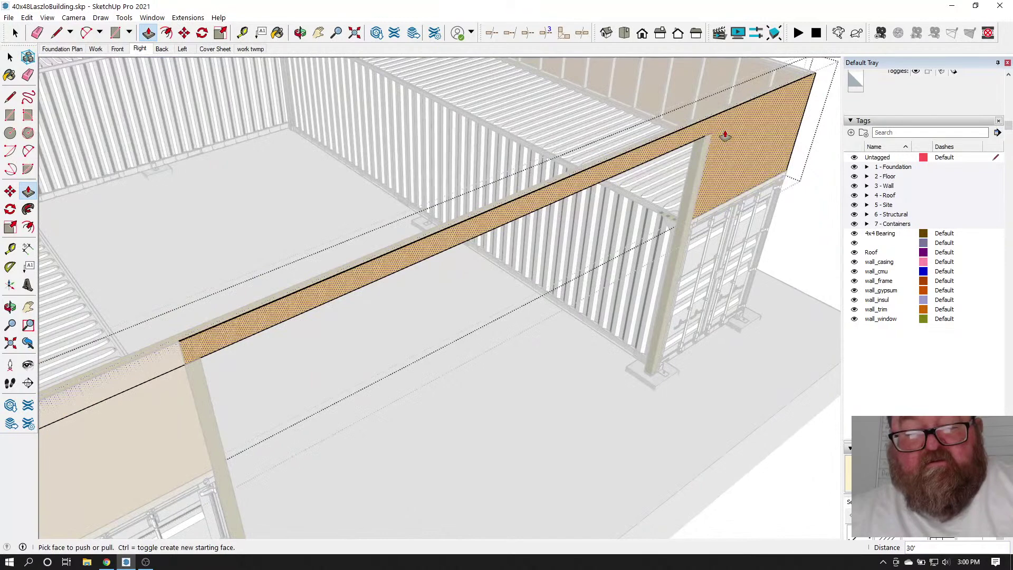
Push/pull the far end of the beam sheathing back to the first end wall's sheathing edge at the post, and leave the group
scroll(724, 137, "down", 5)
scroll(439, 265, "up", 6)
scroll(441, 266, "down", 4)
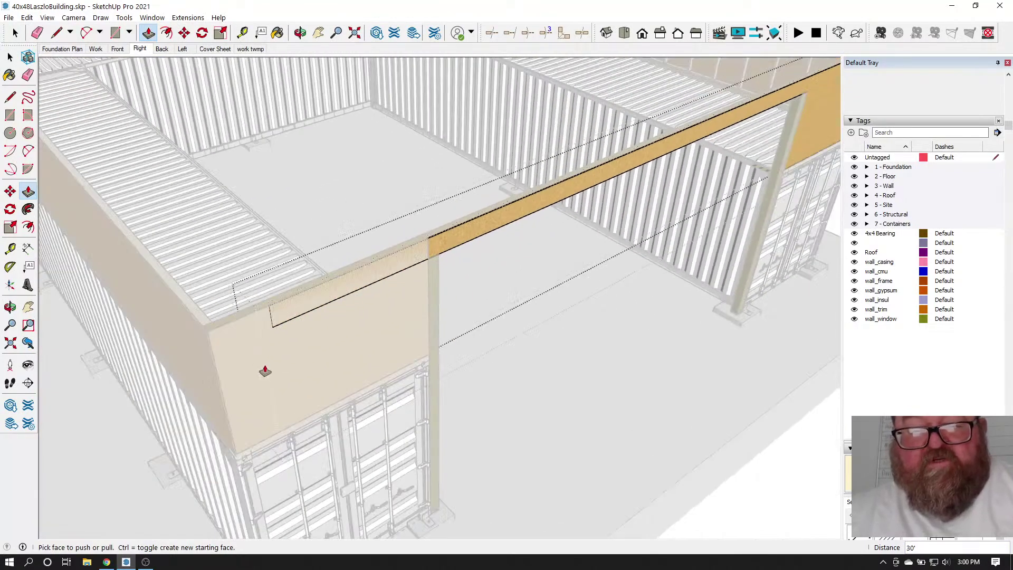
scroll(269, 370, "up", 10)
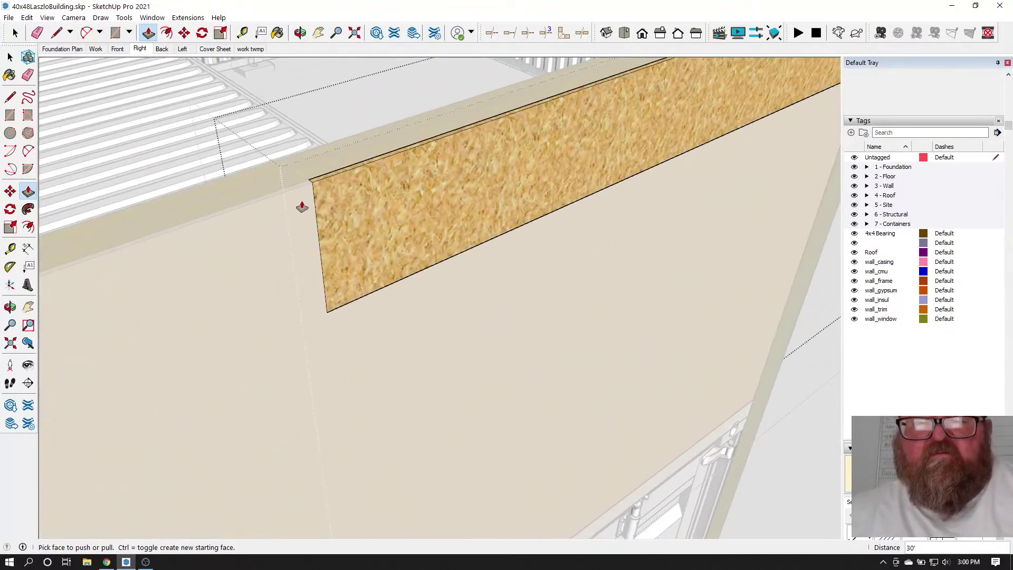
left_click(312, 199)
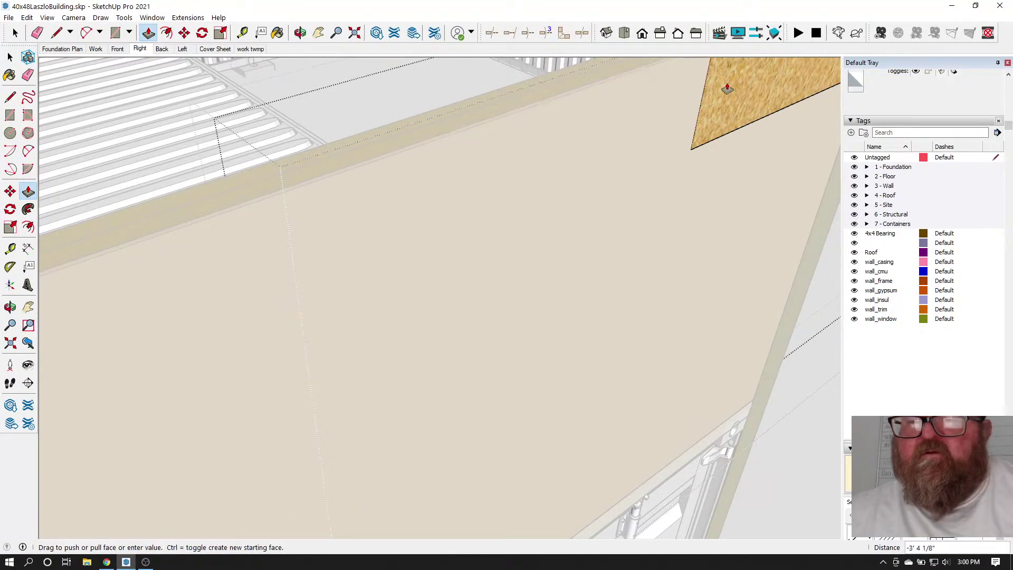
left_click(815, 84)
scroll(651, 196, "down", 5)
scroll(746, 113, "up", 8)
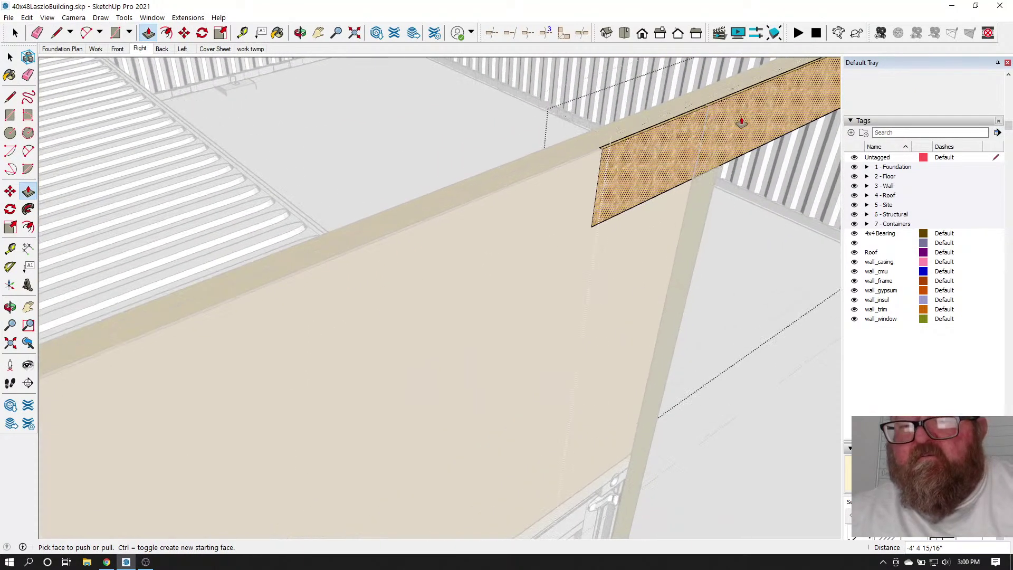
scroll(497, 205, "up", 2)
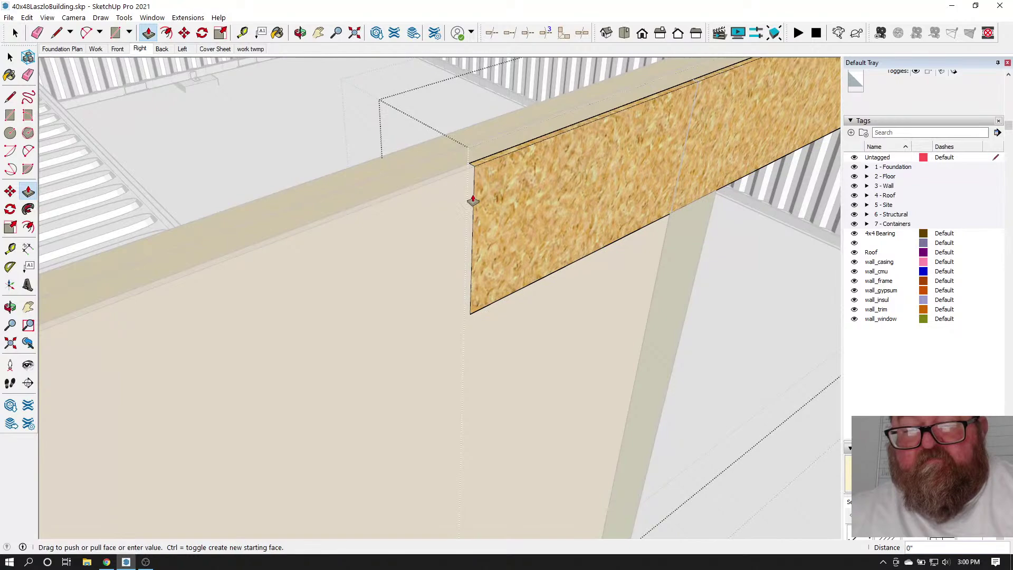
left_click(476, 201)
middle_click_drag(669, 223, 238, 102)
left_click(300, 33)
left_click_drag(372, 137, 482, 289)
left_click(15, 33)
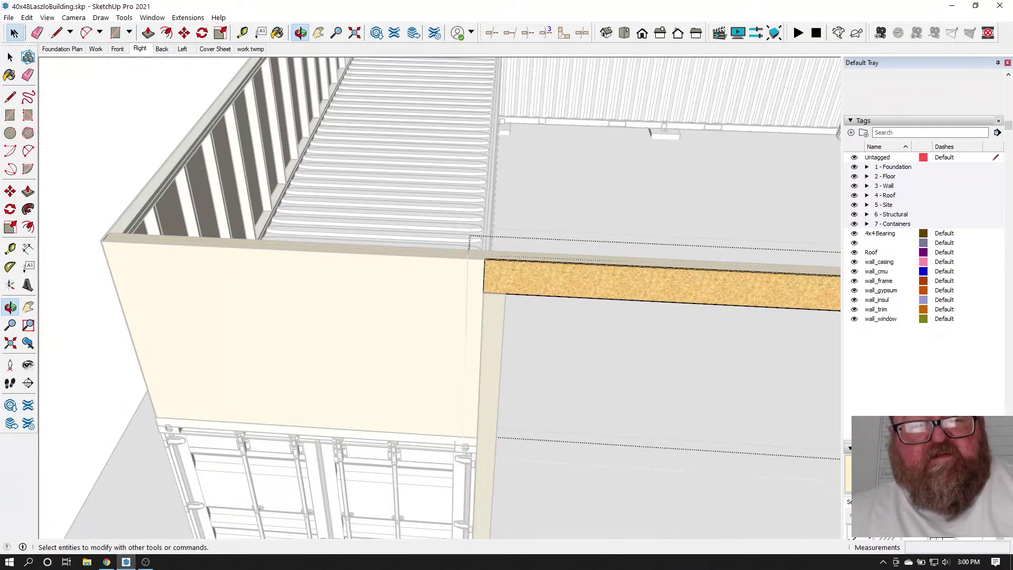
middle_click_drag(83, 90, 131, 140)
scroll(109, 123, "down", 5)
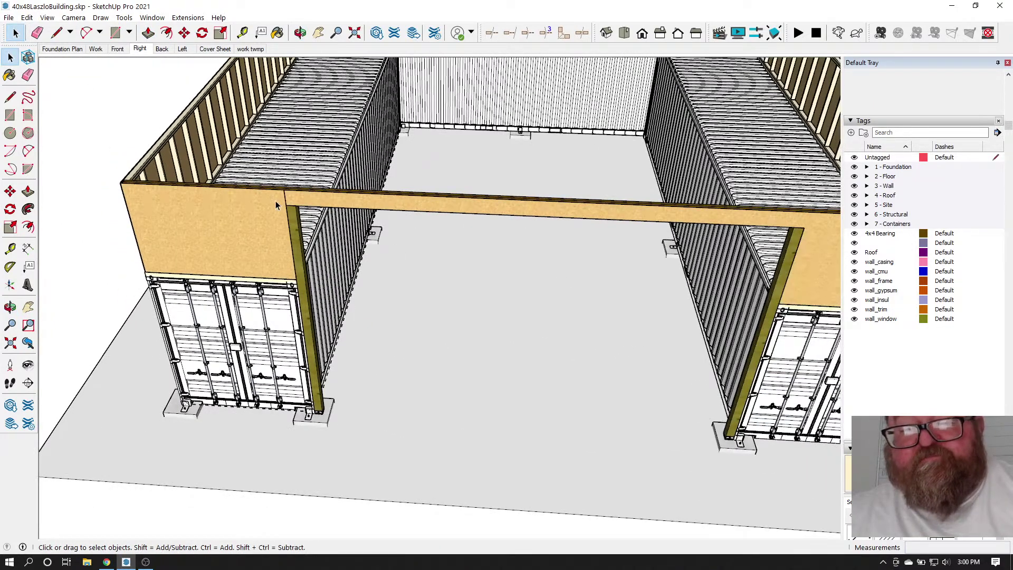
Draw a line on the sheathing from the post's top outer corner up to the sheathing's top edge, and undo it
scroll(266, 207, "up", 6)
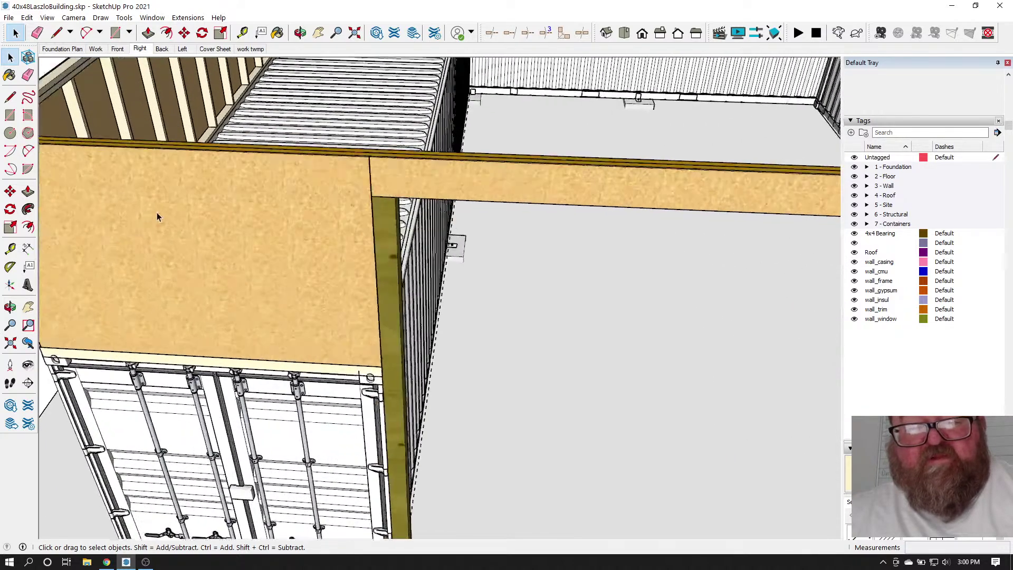
scroll(159, 211, "down", 8)
scroll(379, 201, "down", 2)
scroll(379, 201, "up", 8)
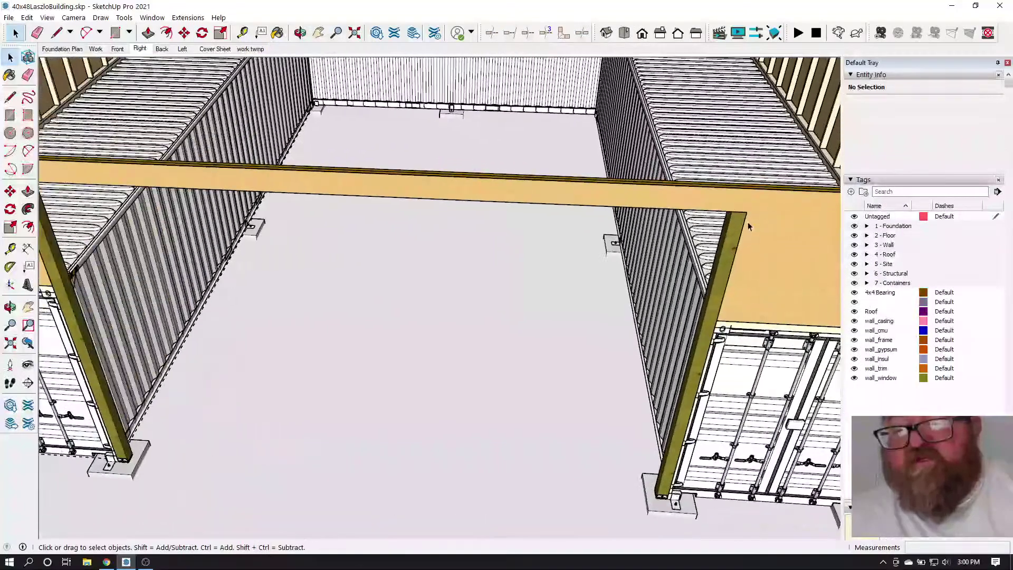
scroll(792, 199, "up", 7)
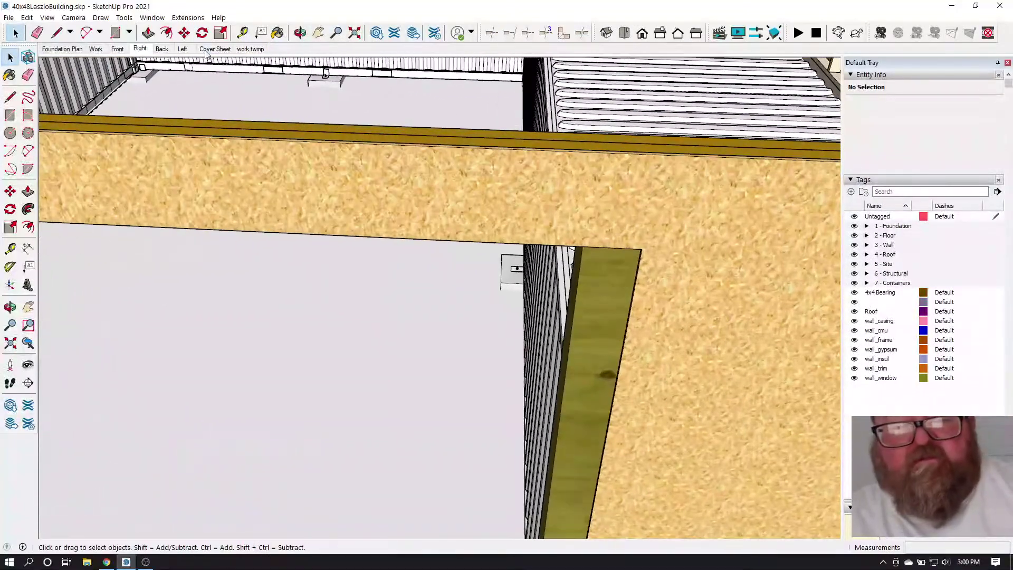
left_click(56, 32)
scroll(598, 245, "up", 2)
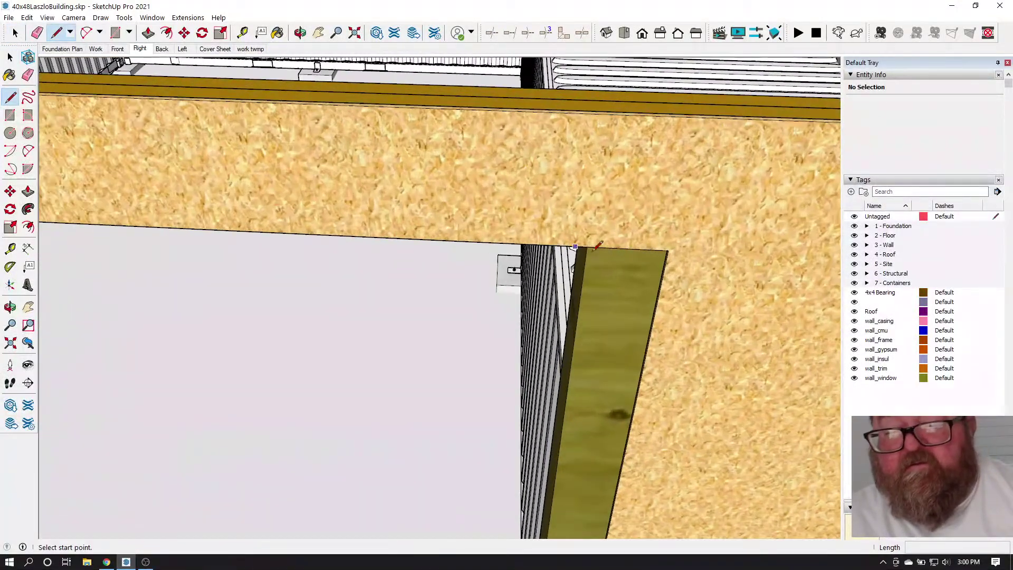
left_click(667, 250)
left_click(694, 116)
key("ctrl+z")
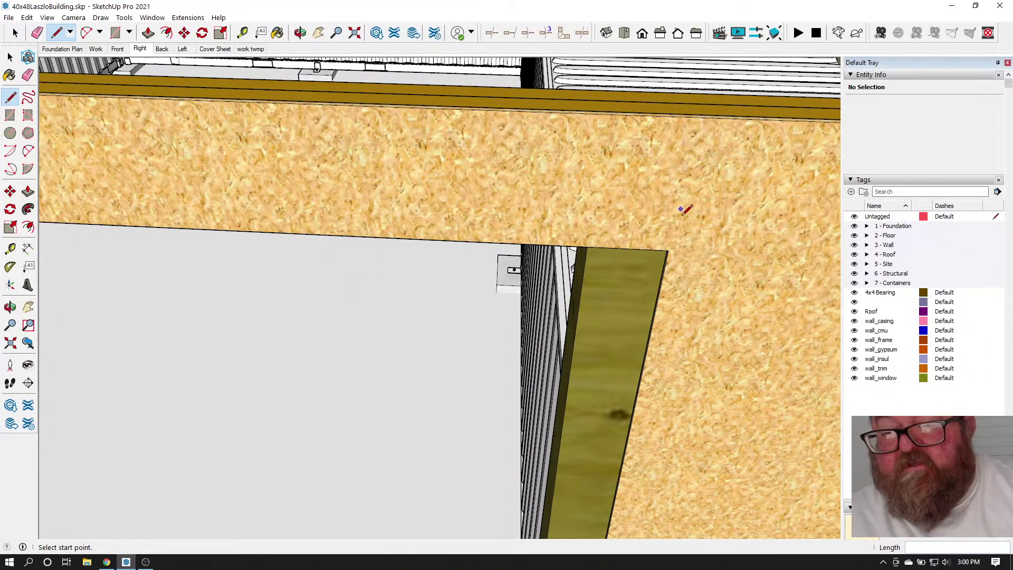
Draw a seam line on the sheathing from the post's top outer corner up to the sheathing's top edge
left_click(668, 251)
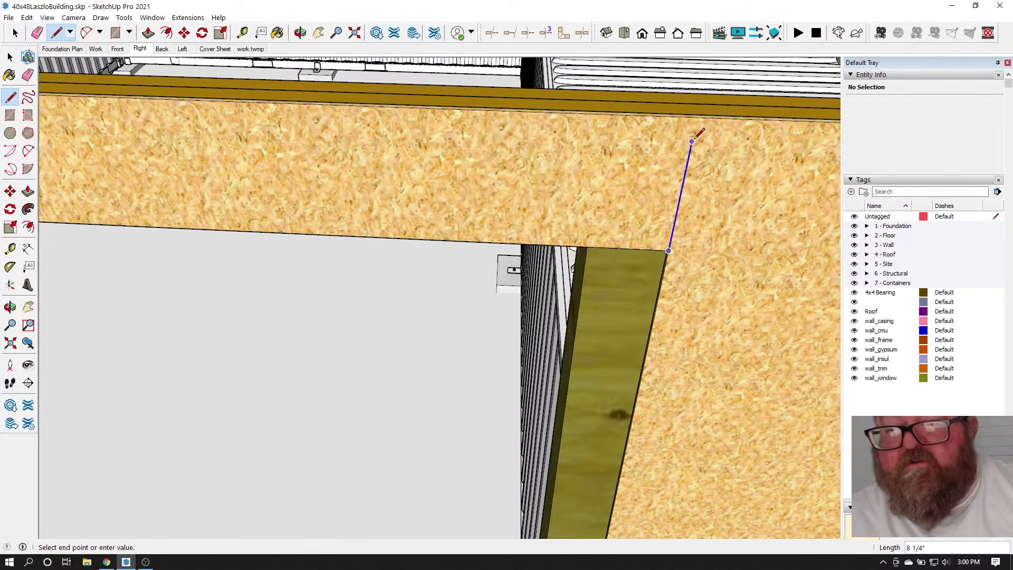
left_click(697, 118)
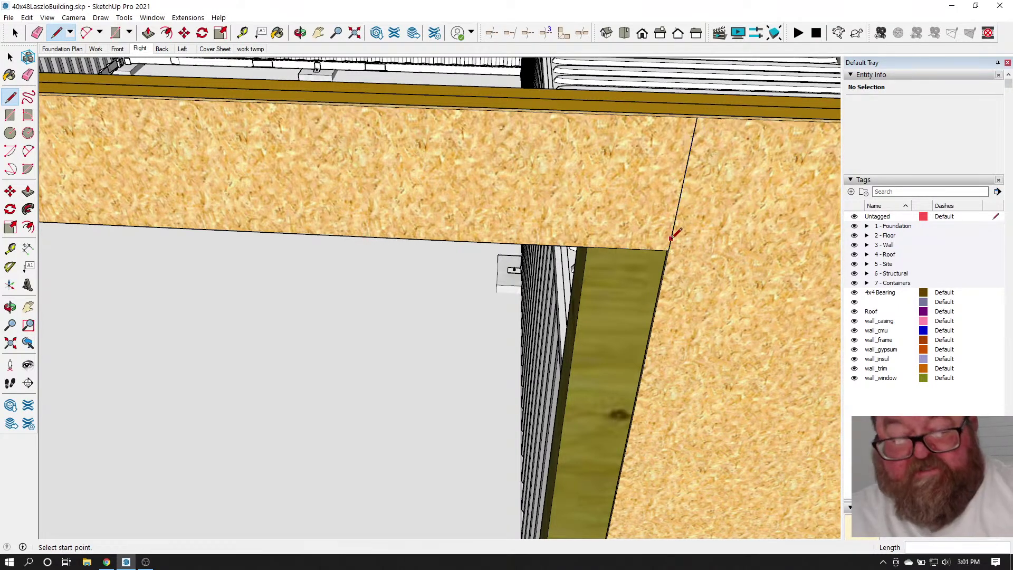
left_click(671, 236)
Examine the sheathed front of the building and, from inside, the beam's bearing on the post and end wall studs
scroll(671, 236, "down", 8)
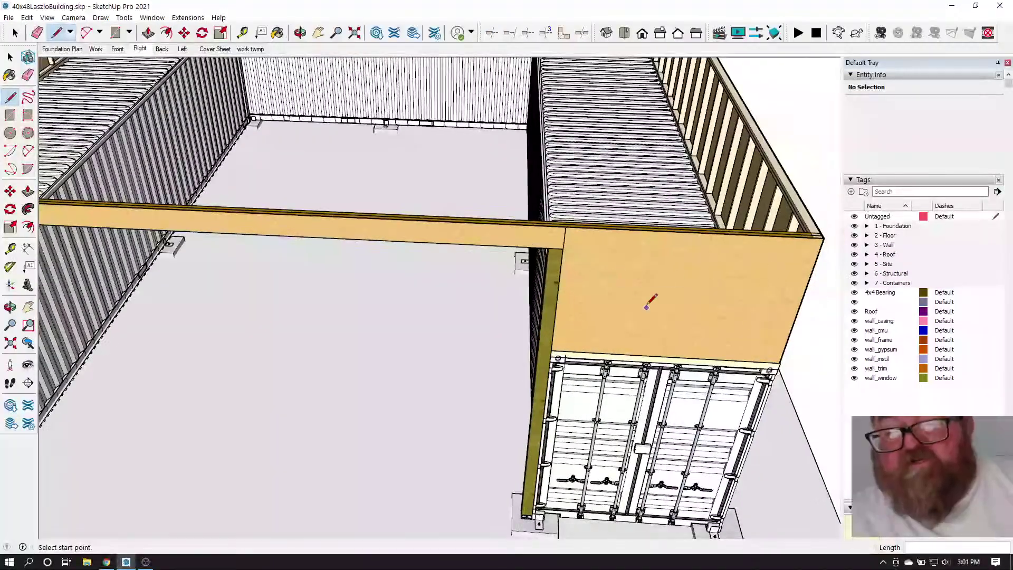
left_click(300, 33)
left_click_drag(667, 271, 266, 237)
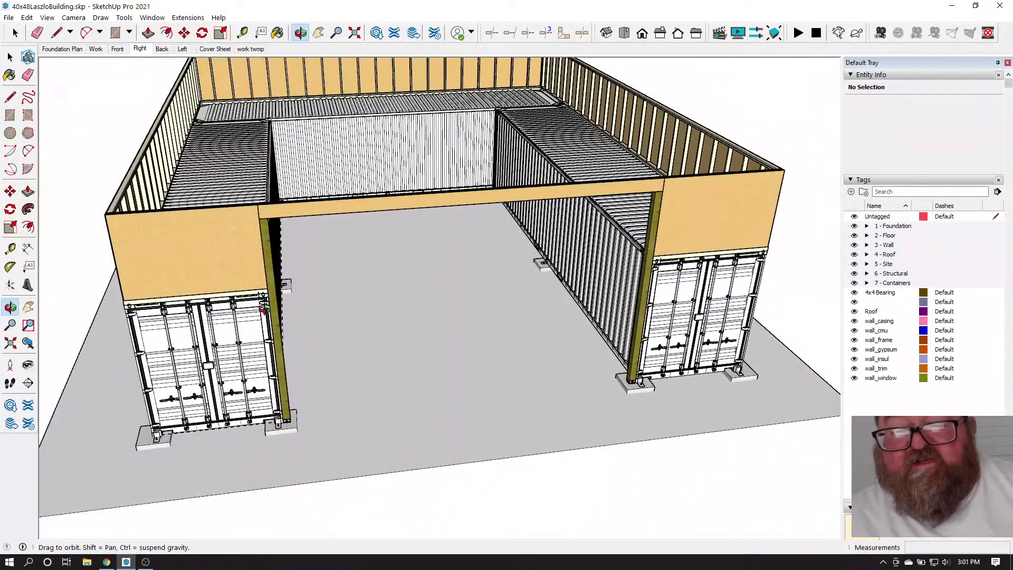
left_click_drag(675, 212, 704, 164)
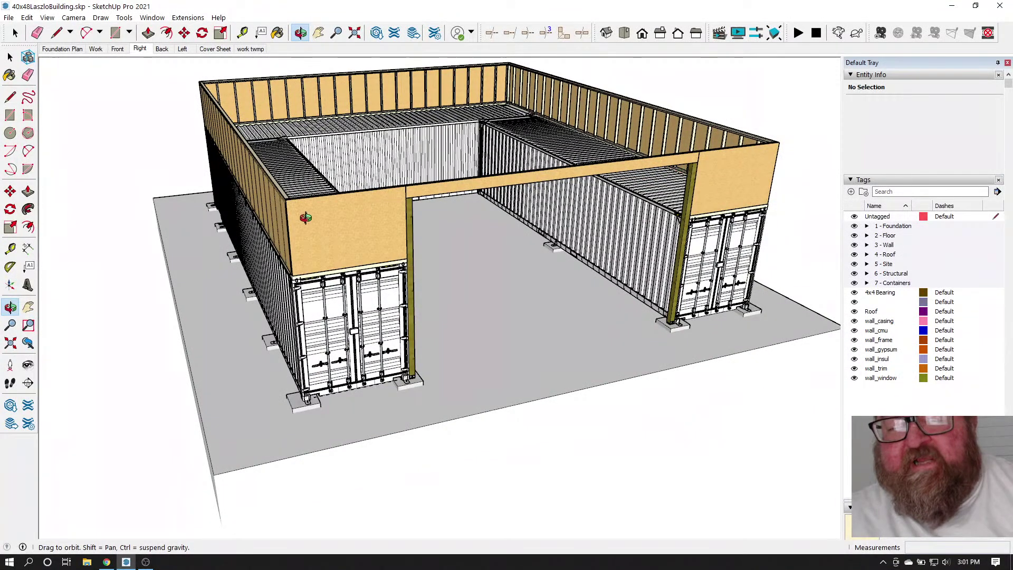
left_click_drag(345, 215, 612, 206)
scroll(611, 205, "up", 2)
scroll(612, 206, "up", 8)
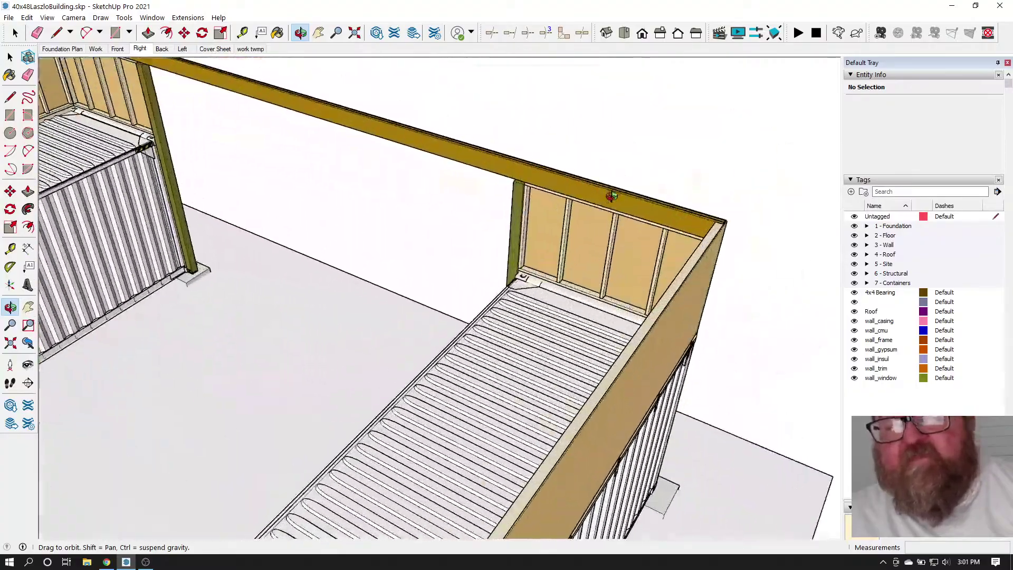
left_click_drag(550, 272, 666, 223)
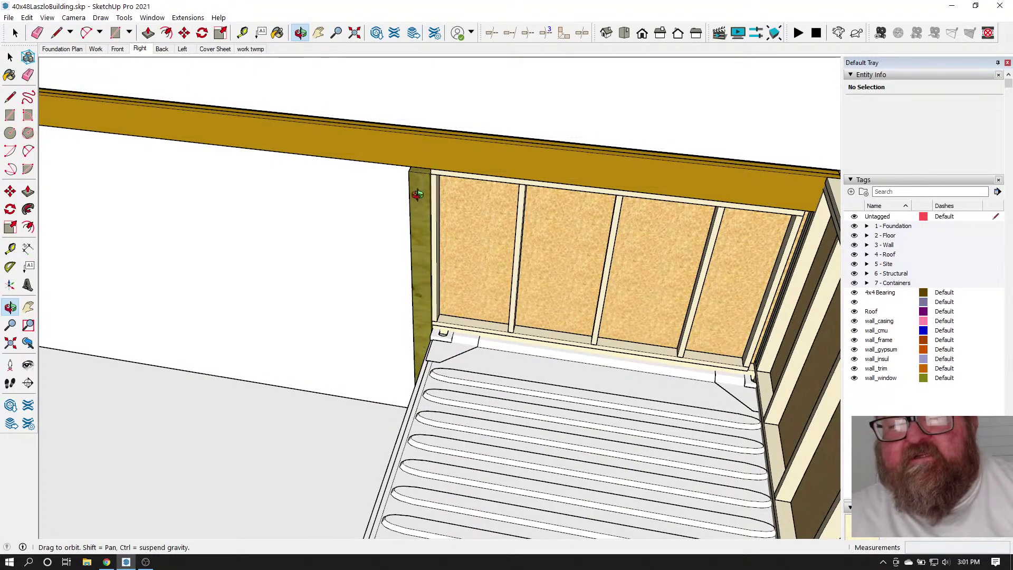
scroll(487, 209, "down", 2)
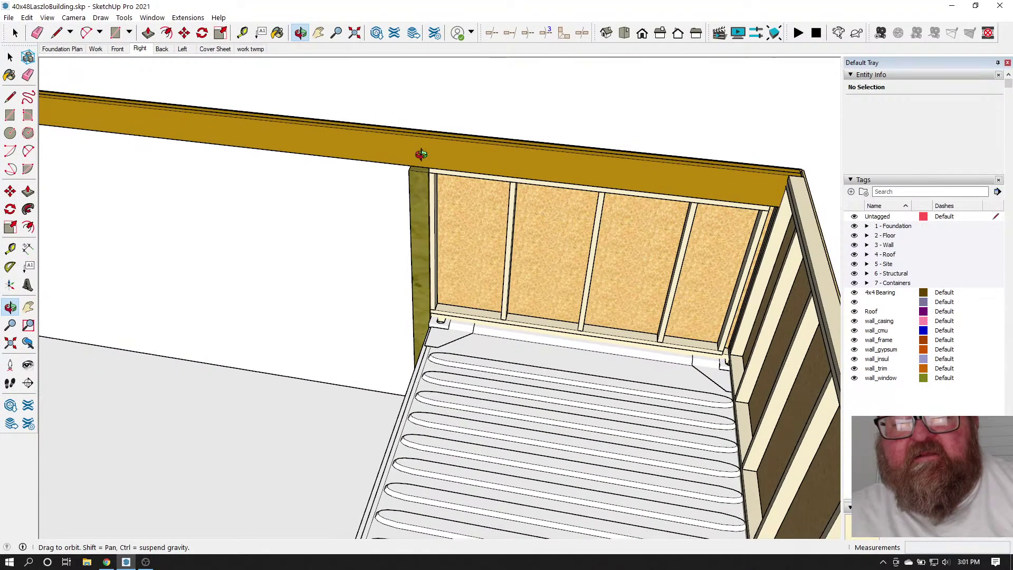
scroll(427, 155, "up", 5)
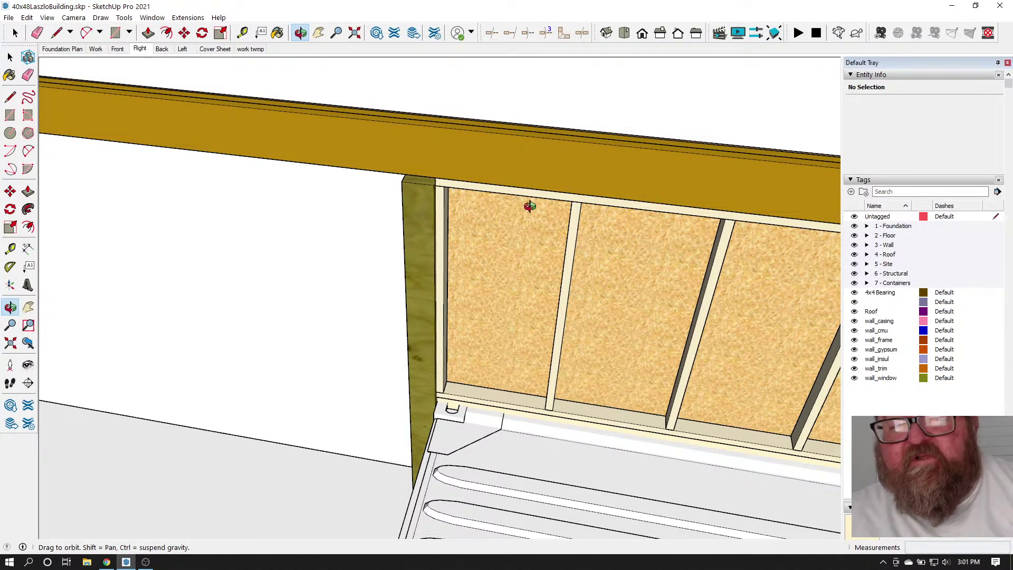
Inspect the sheathing seam above the other front post and the adjoining end wall from outside
scroll(433, 170, "down", 3)
left_click_drag(775, 208, 147, 222)
scroll(422, 315, "down", 1)
left_click_drag(422, 315, 215, 288)
scroll(309, 155, "up", 5)
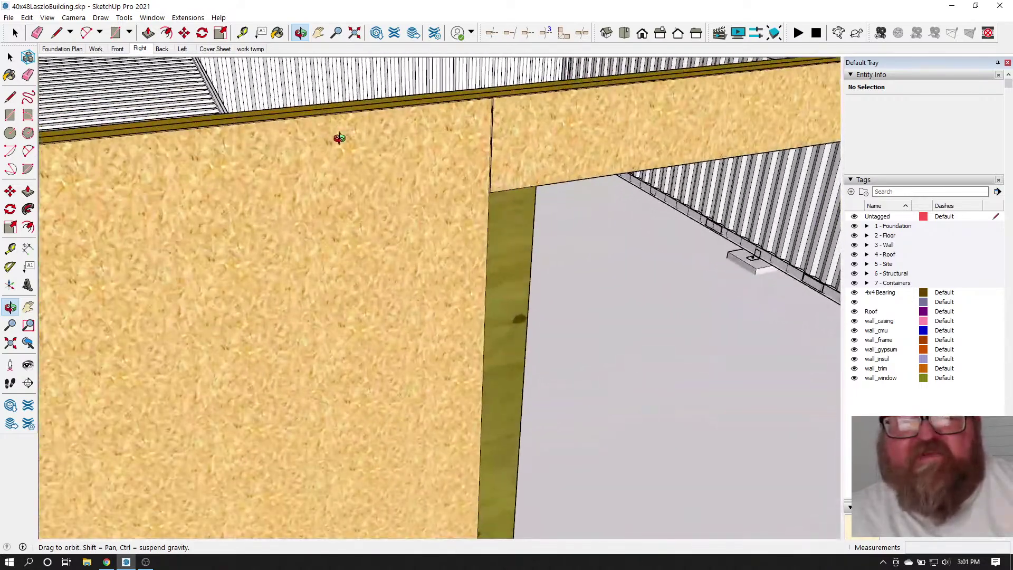
left_click_drag(428, 193, 320, 187)
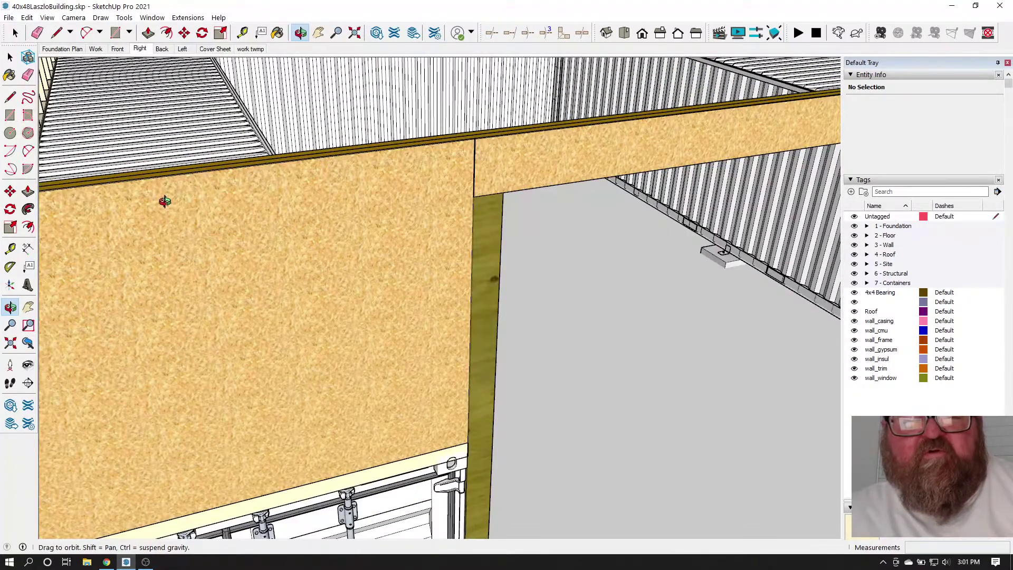
left_click_drag(209, 287, 315, 322)
scroll(315, 322, "down", 6)
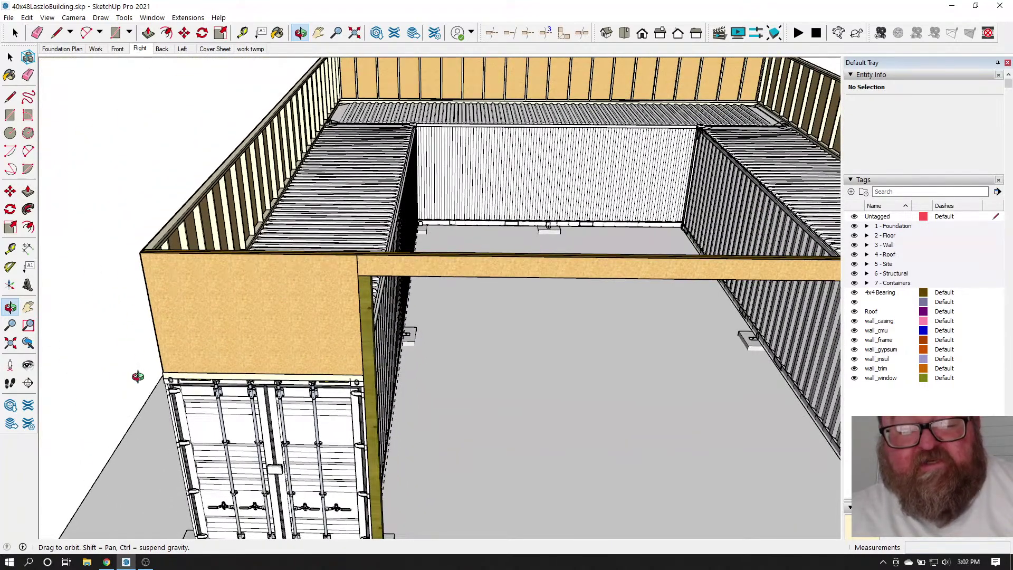
Switch to Chrome and search Google for "portal framing" in a new tab
left_click(106, 562)
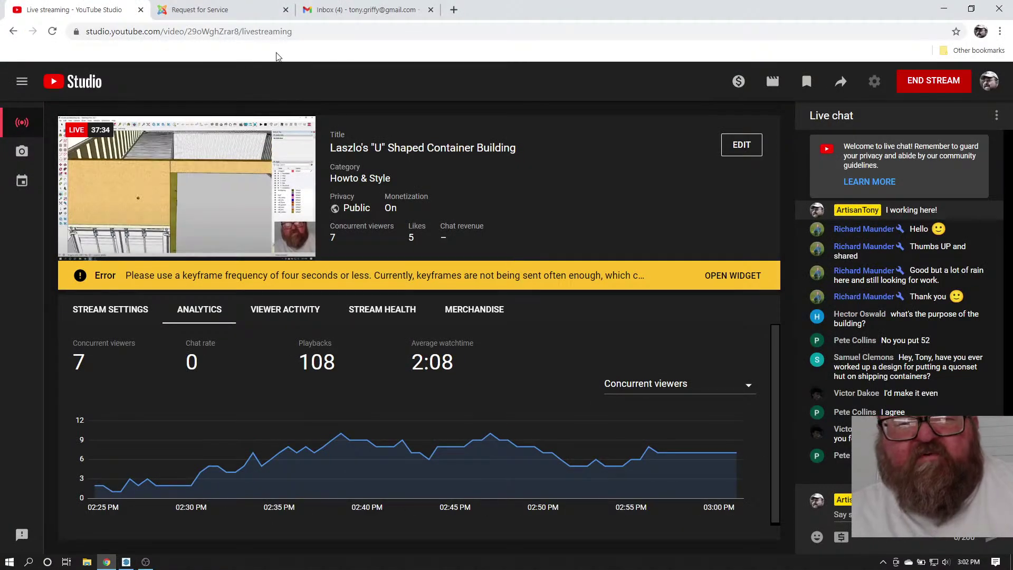
left_click(453, 9)
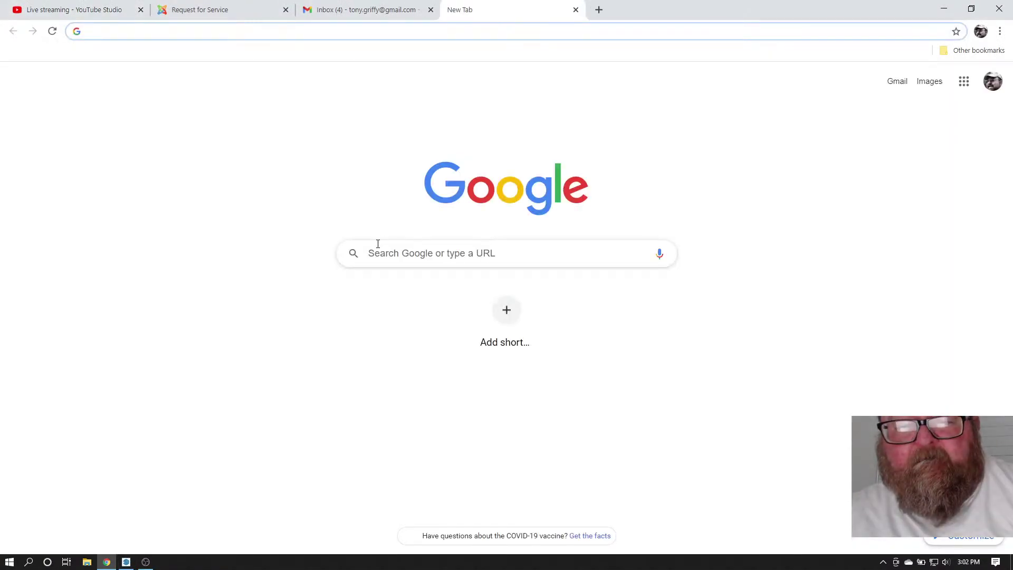
left_click(378, 244)
type("por")
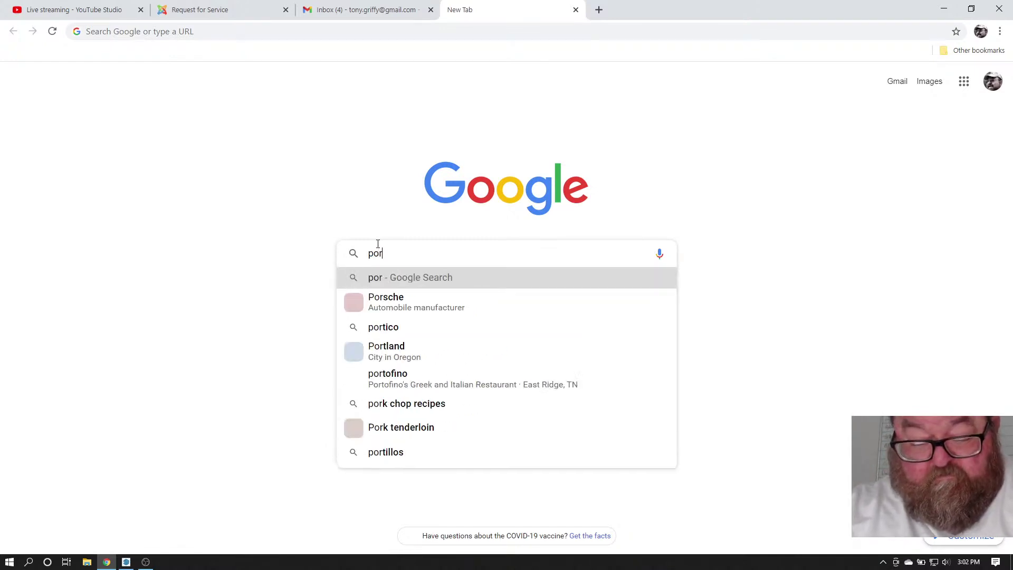
type("tal framing")
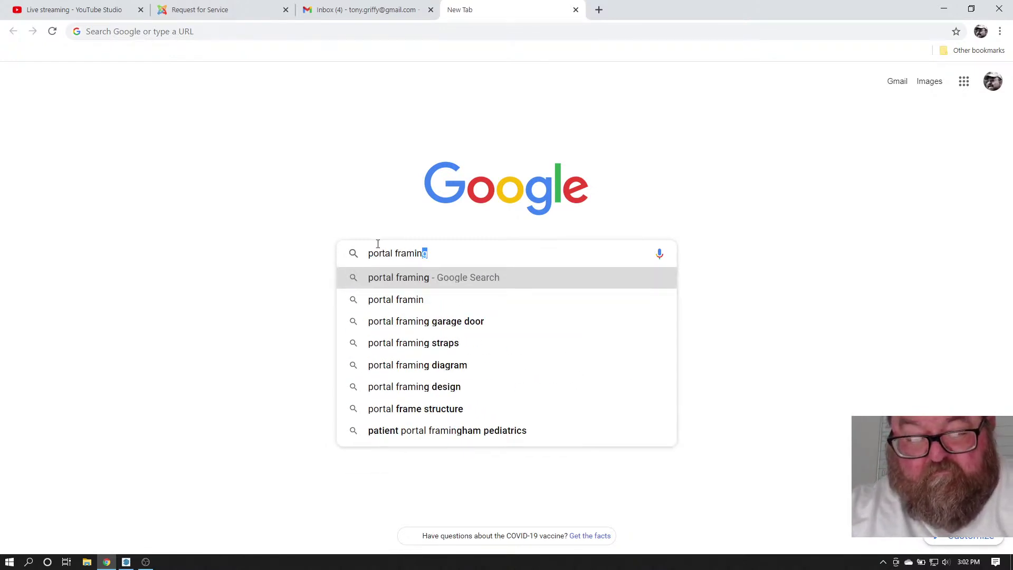
key("Return")
Open the Portal Frame Holdown Rules Revised image from the results and go to its JLC Online article
scroll(486, 276, "down", 3)
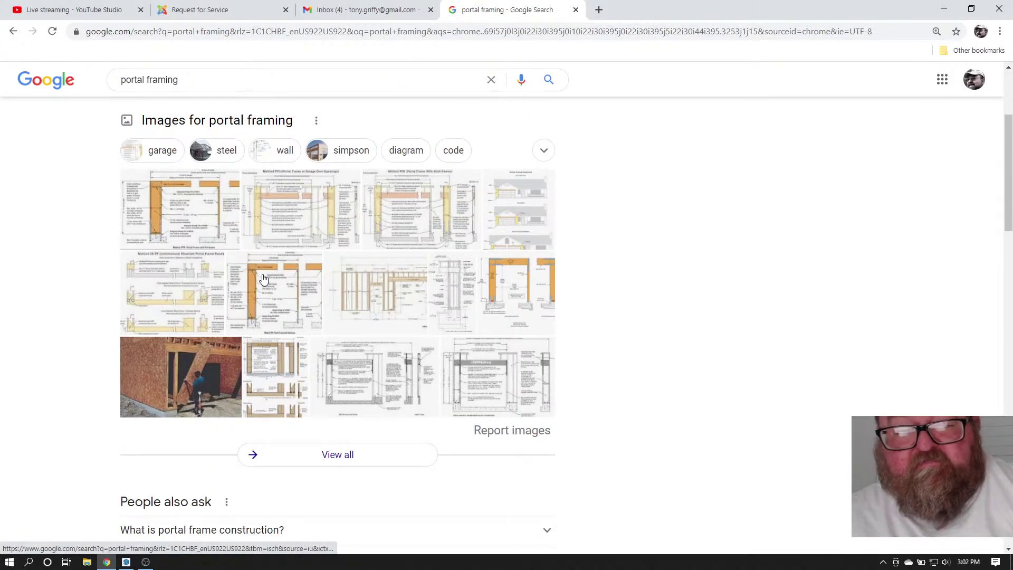
left_click(264, 279)
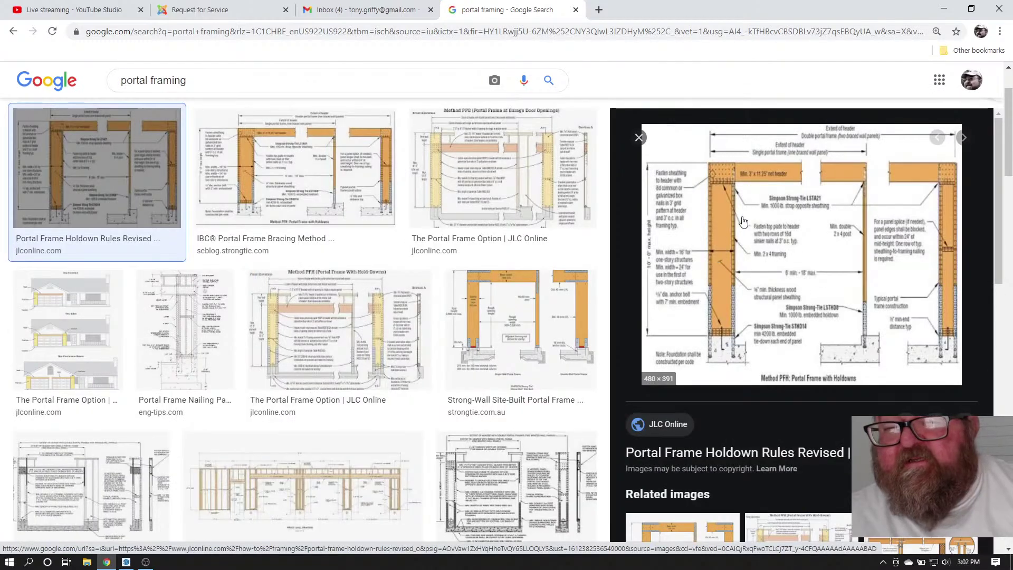
left_click(741, 190)
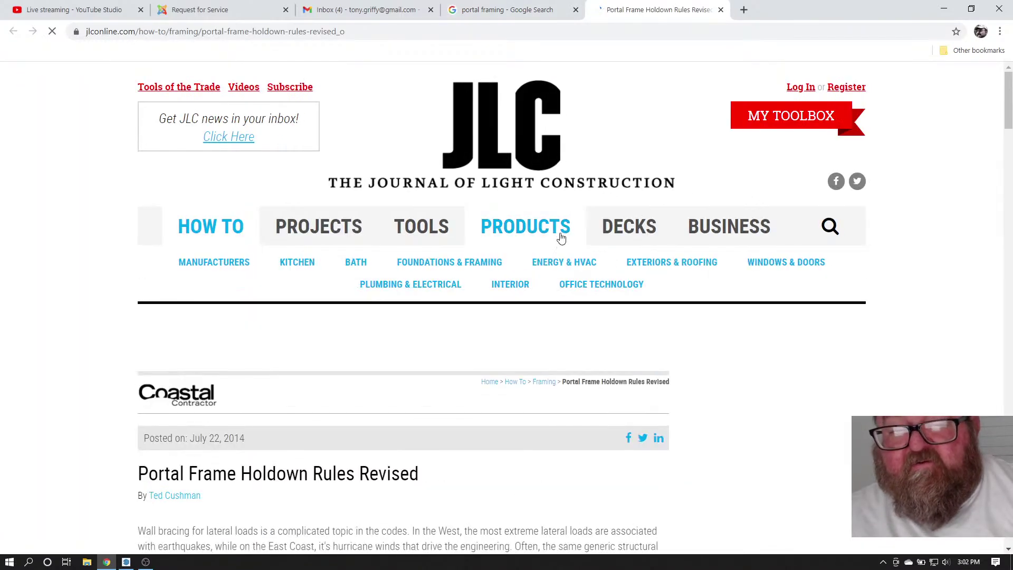
Enlarge the article page to 200% and examine the Method PFH portal frame diagram with its header, strap and sheathing notes
scroll(367, 303, "down", 4)
scroll(367, 303, "down", 5)
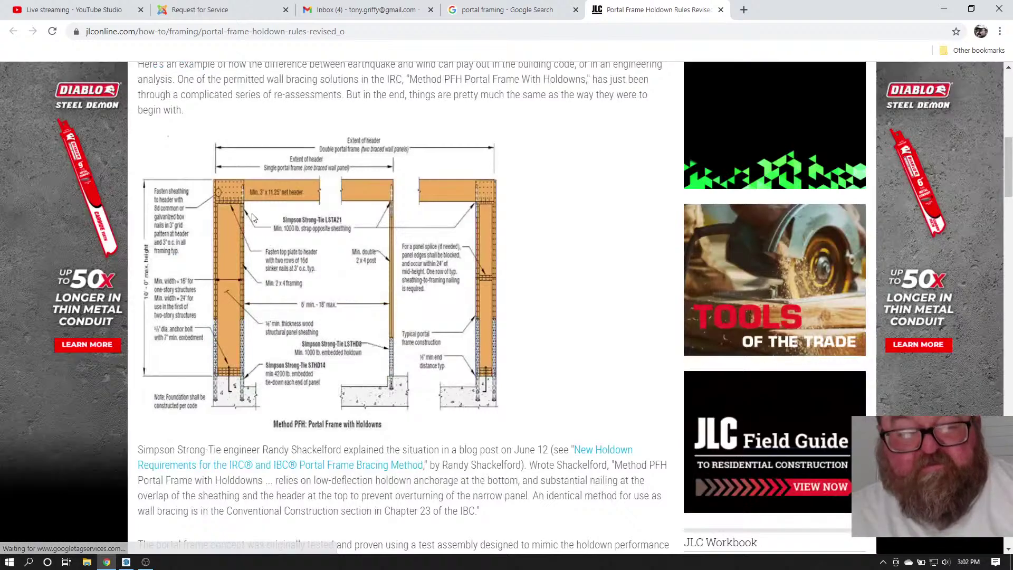
scroll(237, 192, "up", 2, "ctrl")
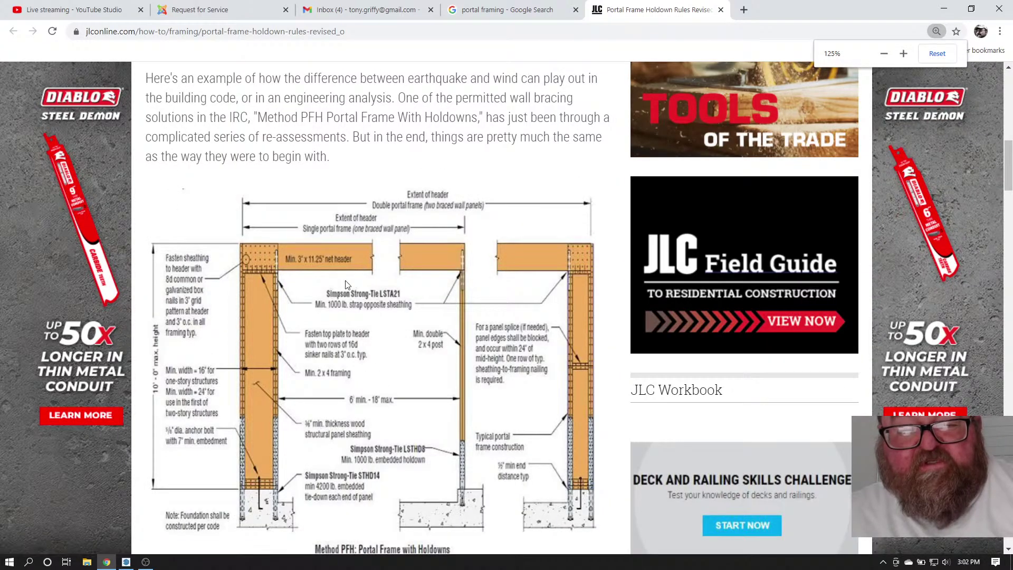
scroll(264, 266, "up", 3, "ctrl")
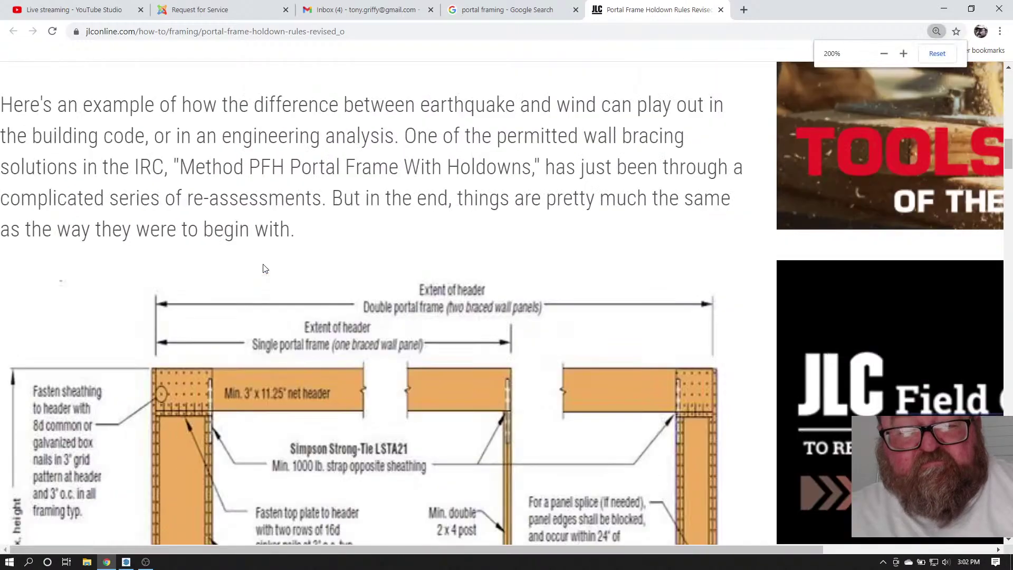
scroll(265, 266, "down", 3)
scroll(257, 265, "down", 1)
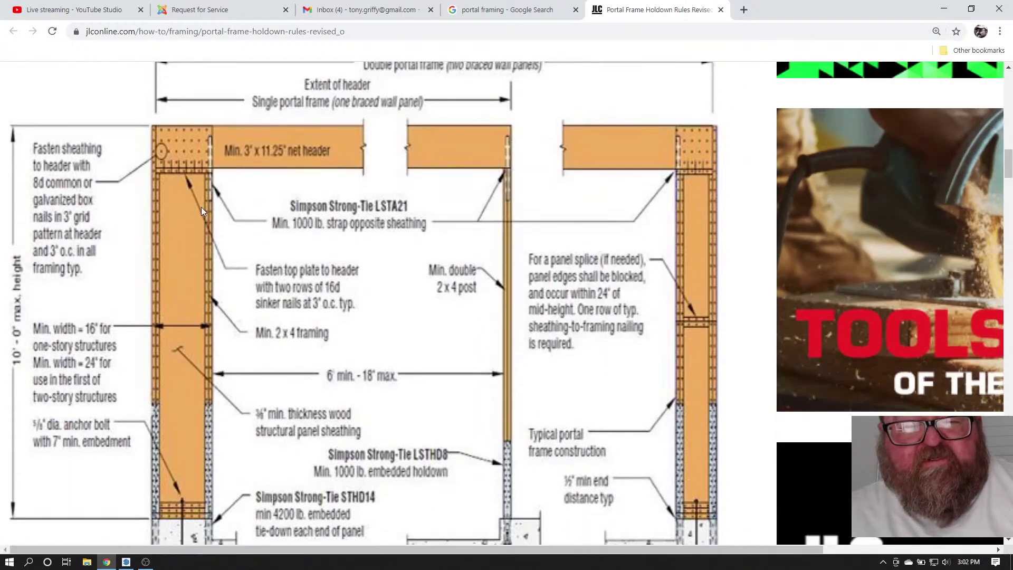
scroll(153, 134, "down", 1)
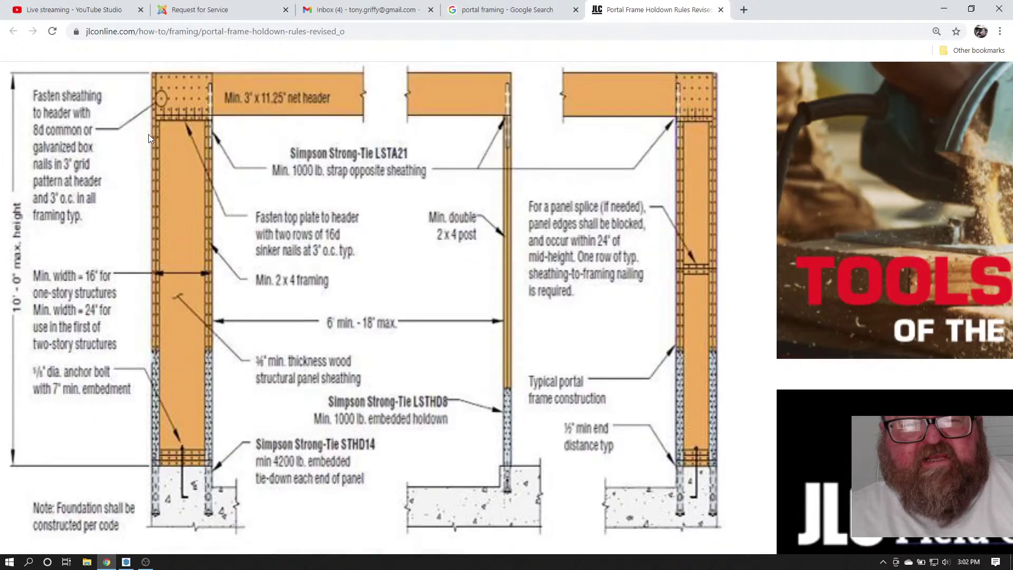
scroll(572, 267, "down", 2)
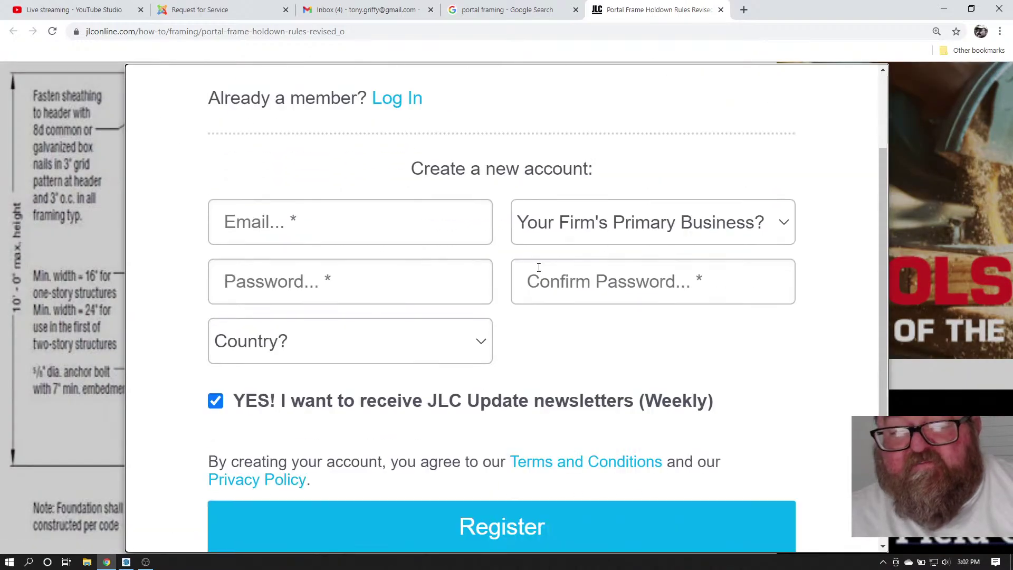
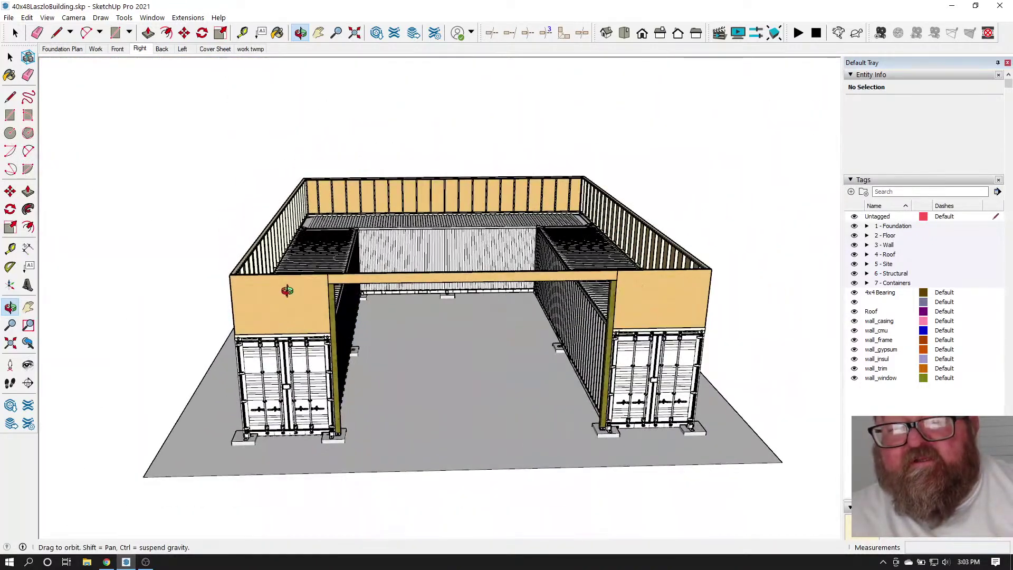
Review the front end walls, the beam over the opening and the framed walls above the containers from several angles
left_click_drag(293, 305, 461, 305)
left_click_drag(399, 299, 350, 372)
scroll(417, 345, "up", 5)
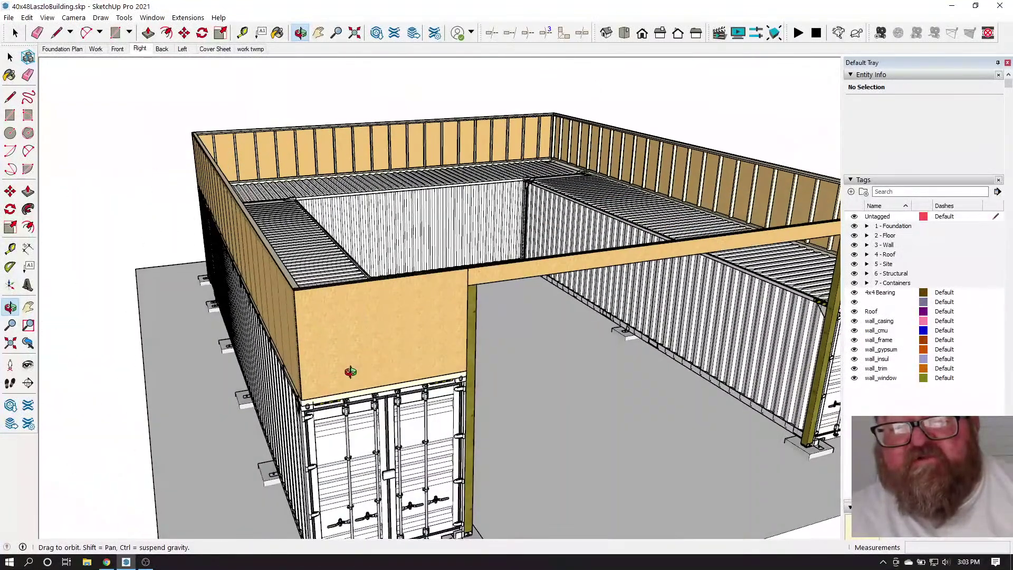
left_click_drag(345, 333, 163, 412)
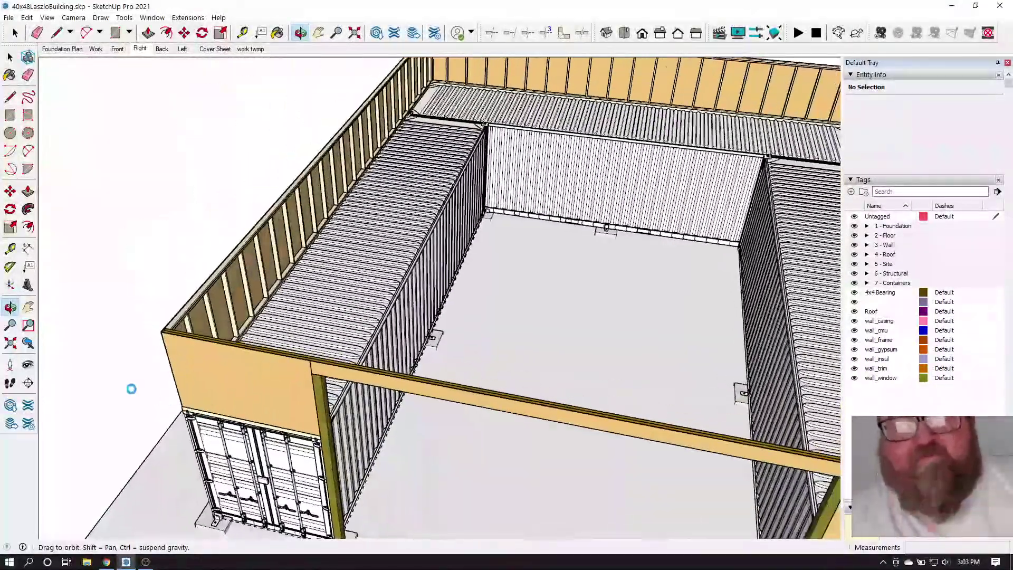
left_click_drag(68, 351, 228, 352)
left_click_drag(328, 258, 445, 351)
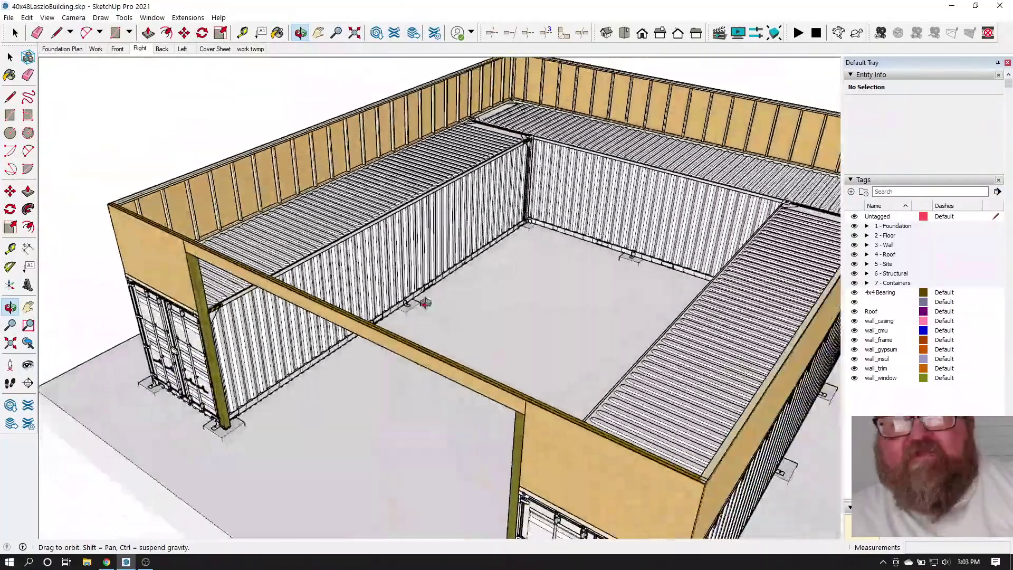
scroll(358, 126, "up", 3)
left_click_drag(358, 126, 222, 285)
scroll(591, 320, "down", 2)
left_click_drag(264, 174, 304, 262)
Examine the sheathing along the building's long outer wall and around its front corner
scroll(304, 264, "down", 2)
left_click_drag(296, 331, 649, 334)
scroll(649, 333, "down", 2)
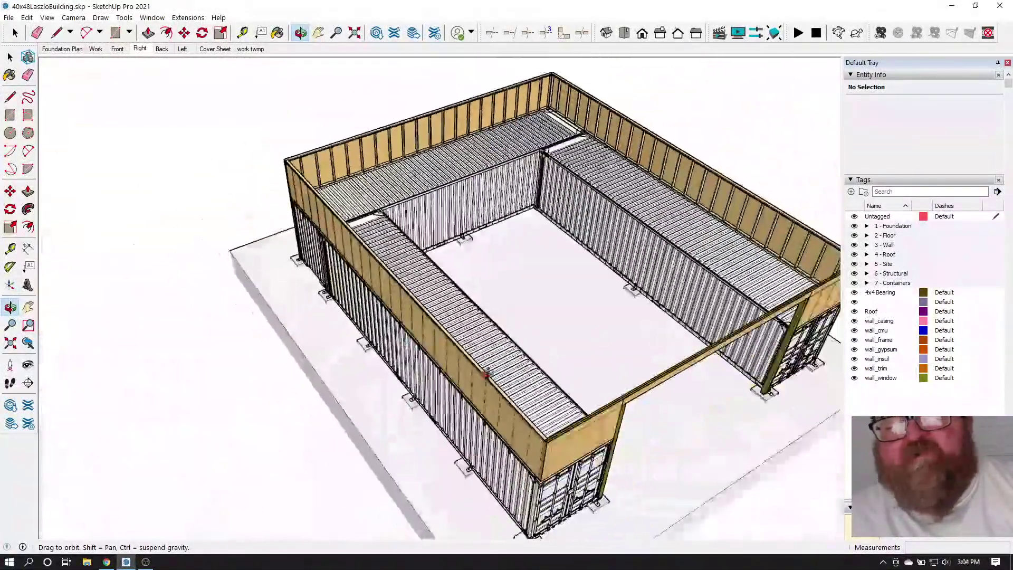
left_click_drag(468, 372, 728, 272)
scroll(373, 249, "up", 4)
scroll(276, 243, "down", 3)
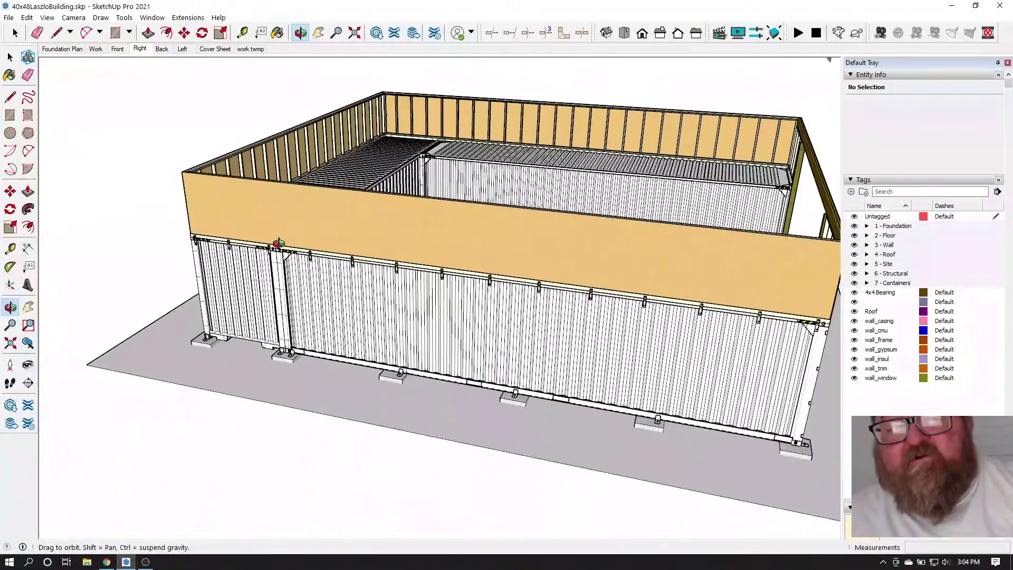
left_click_drag(572, 311, 339, 327)
scroll(321, 334, "up", 5)
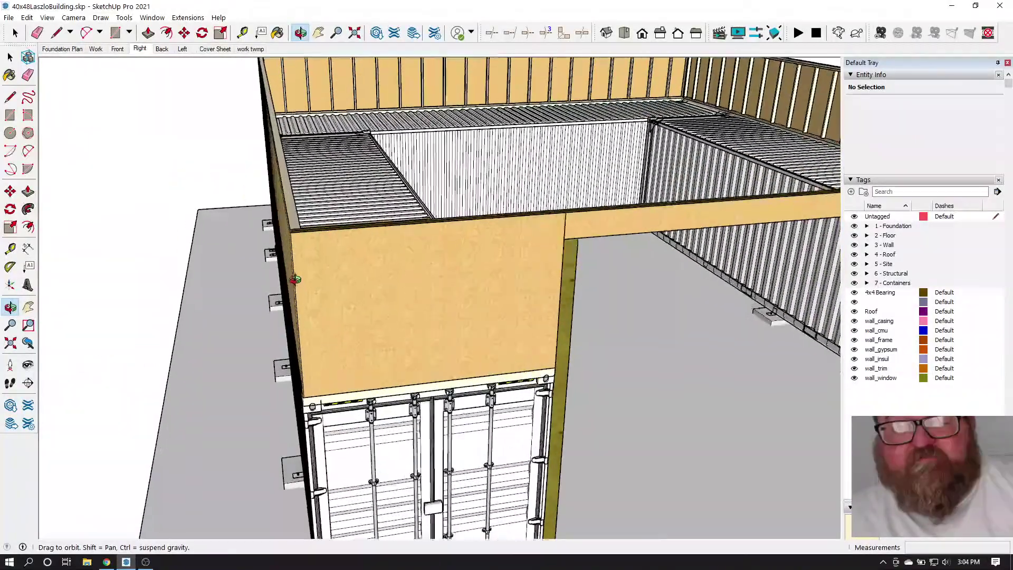
Examine the roofed building version's front corner, its roof overhang, gable beam, posts and stud framing along the long wall
scroll(293, 250, "down", 7)
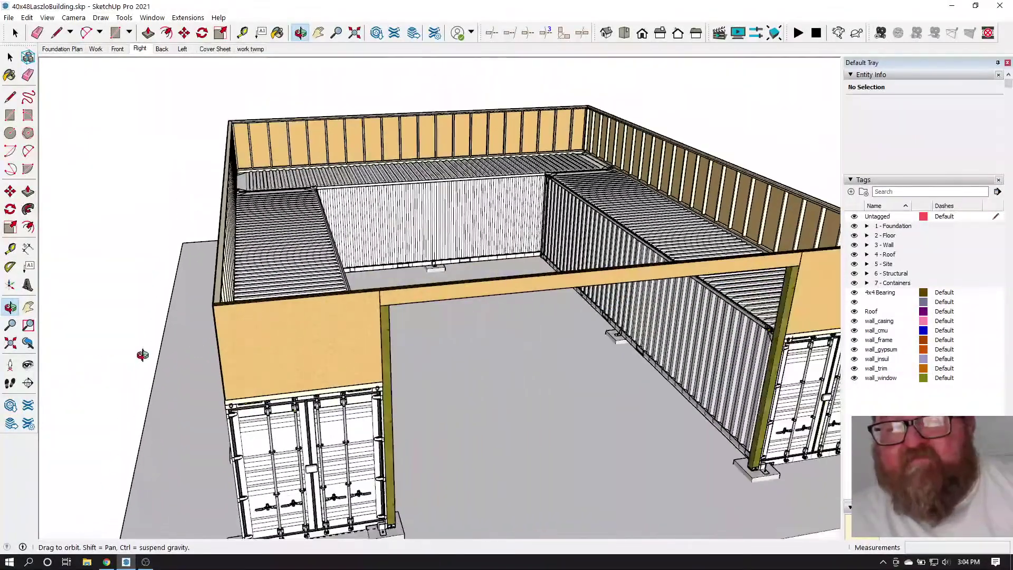
scroll(153, 350, "down", 6)
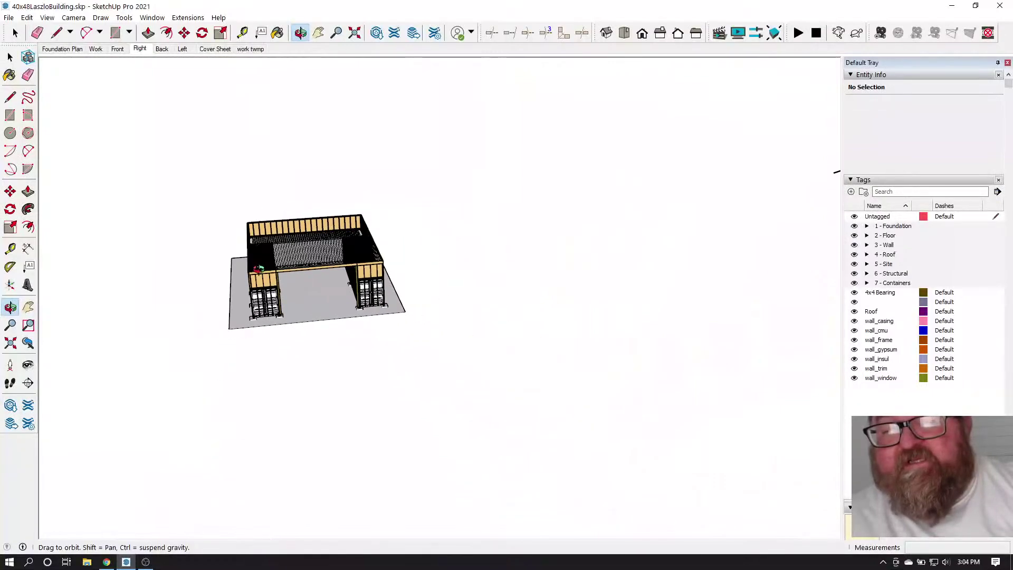
scroll(831, 338, "up", 8)
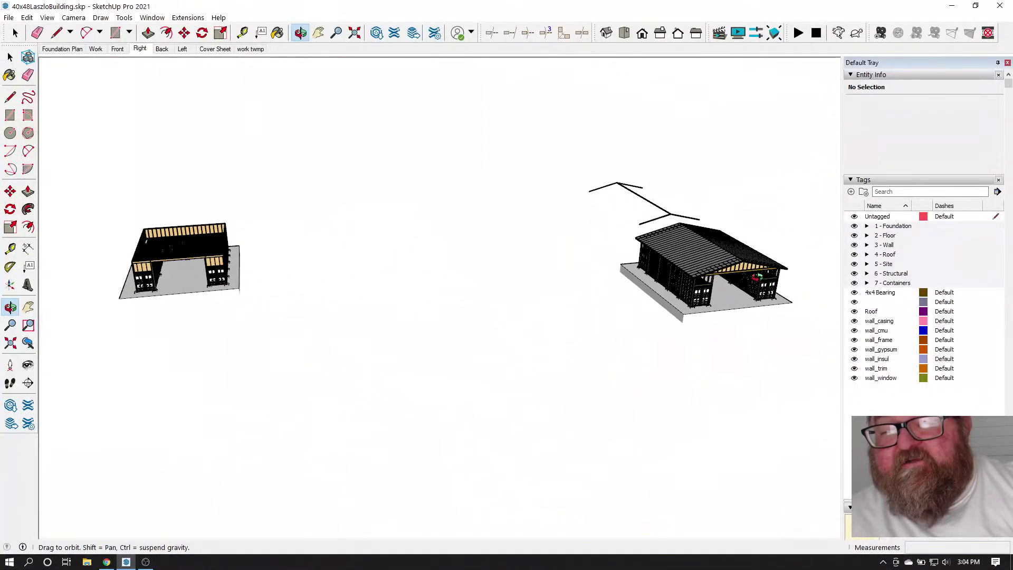
scroll(618, 281, "up", 5)
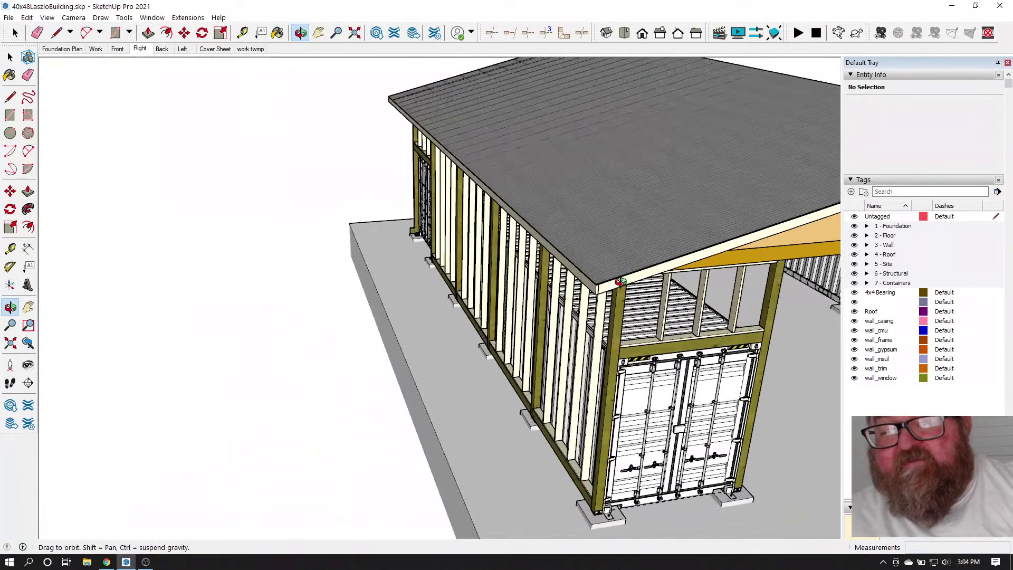
scroll(608, 206, "up", 6)
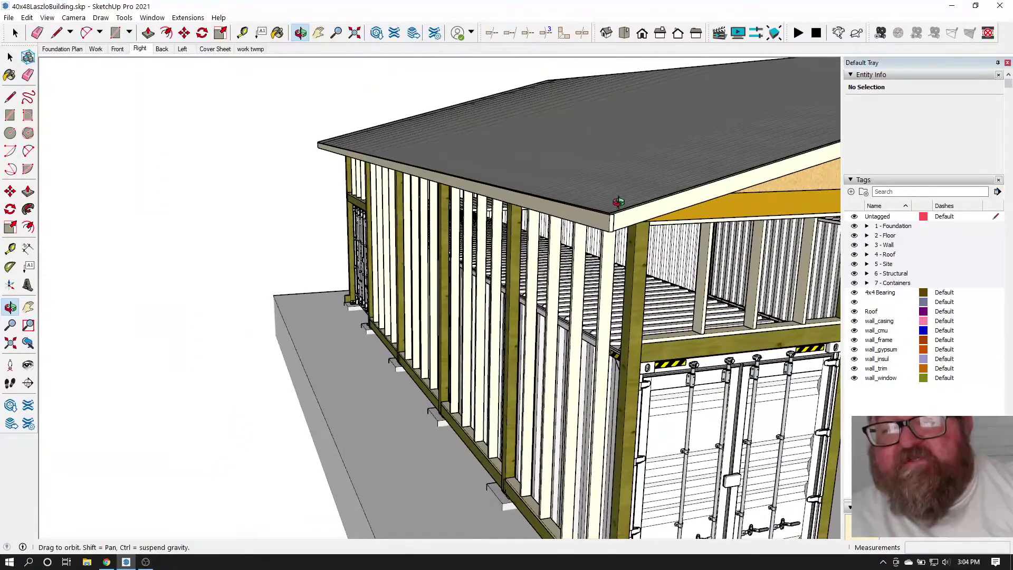
left_click_drag(488, 183, 126, 158)
left_click(59, 34)
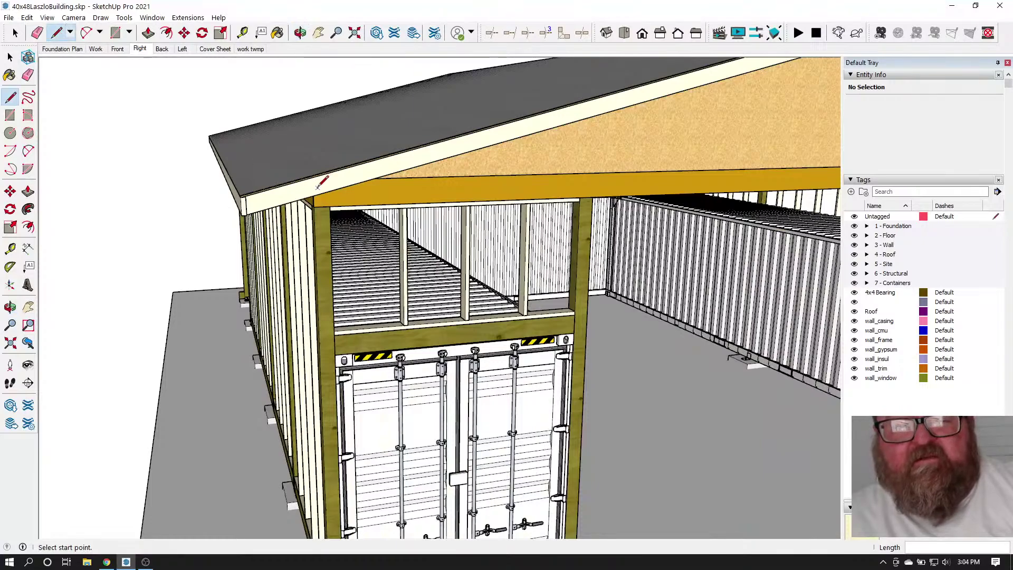
left_click(300, 33)
left_click_drag(138, 190, 304, 182)
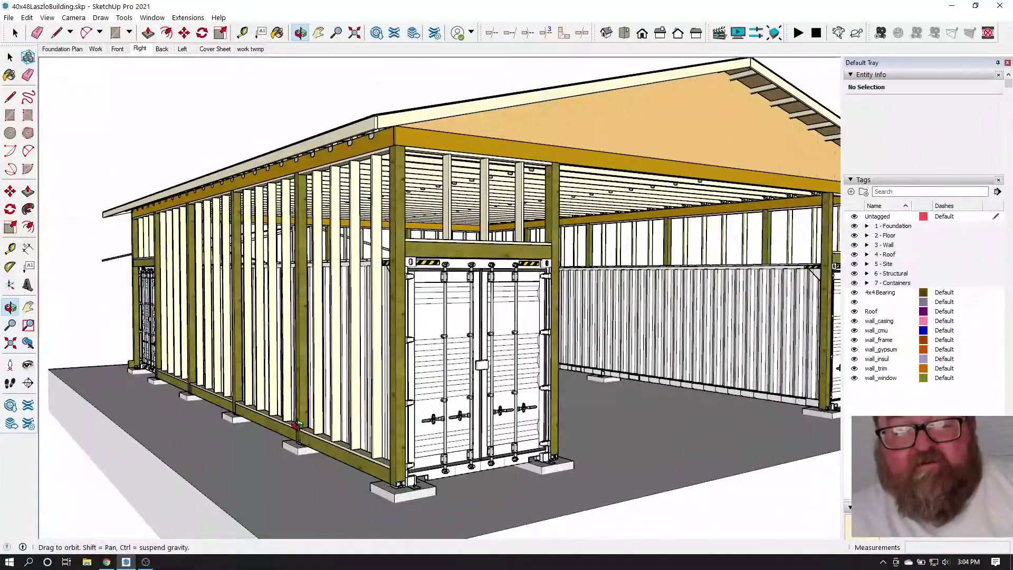
left_click_drag(391, 218, 361, 225)
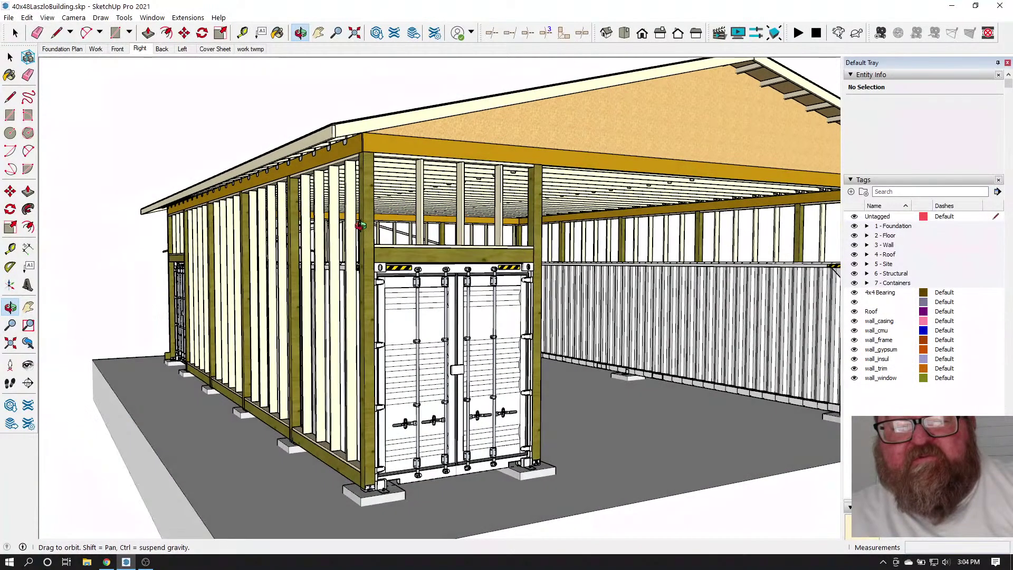
left_click_drag(291, 285, 373, 309)
scroll(387, 286, "up", 5)
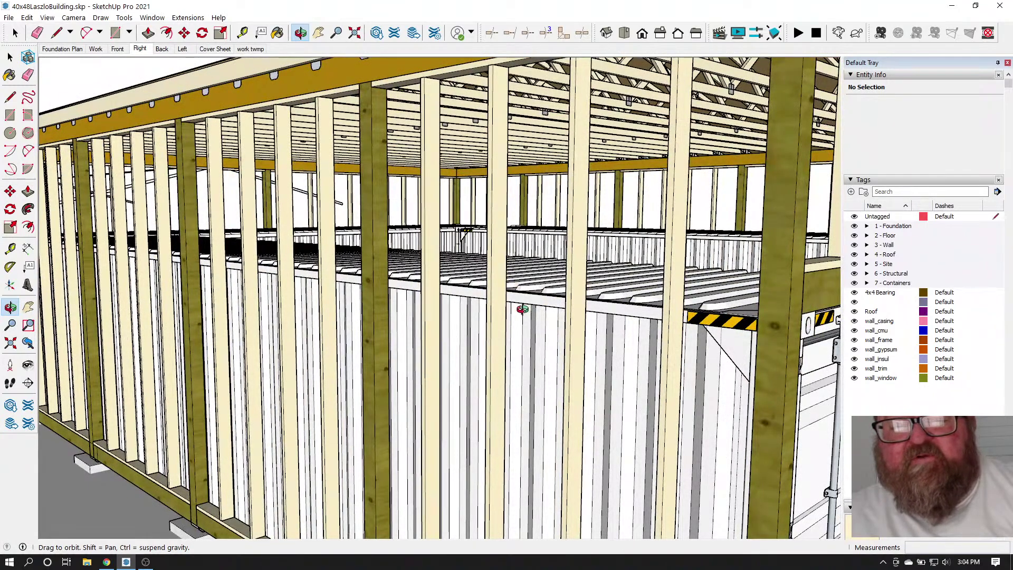
scroll(600, 320, "down", 4)
left_click_drag(468, 290, 358, 255)
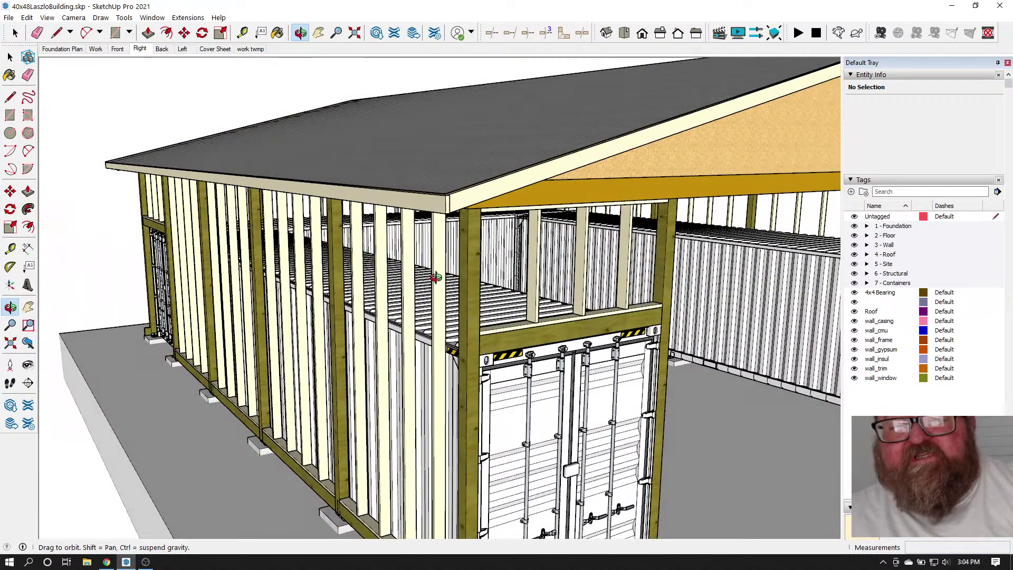
Draw a 12-inch horizontal line across the roofed building's gable beam from the rake board's lower edge and a vertical line up to that edge
scroll(458, 191, "up", 6)
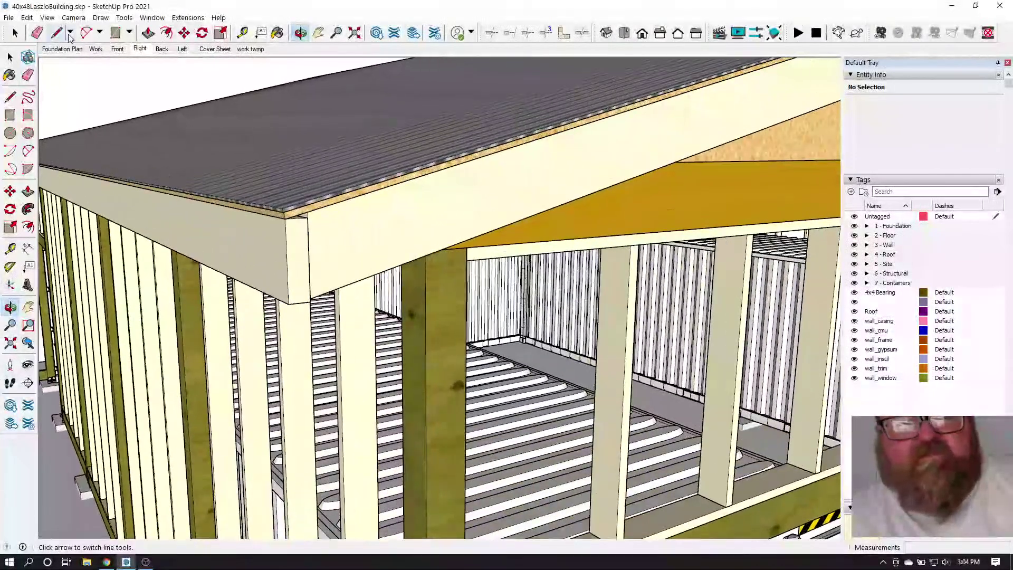
left_click(56, 33)
scroll(403, 214, "up", 1)
left_click(519, 224)
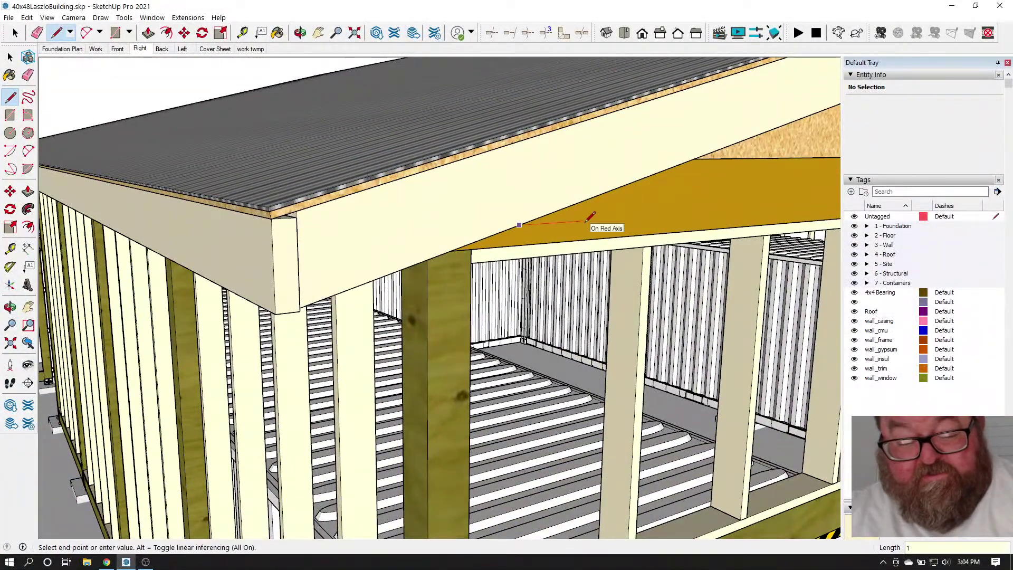
key("Return")
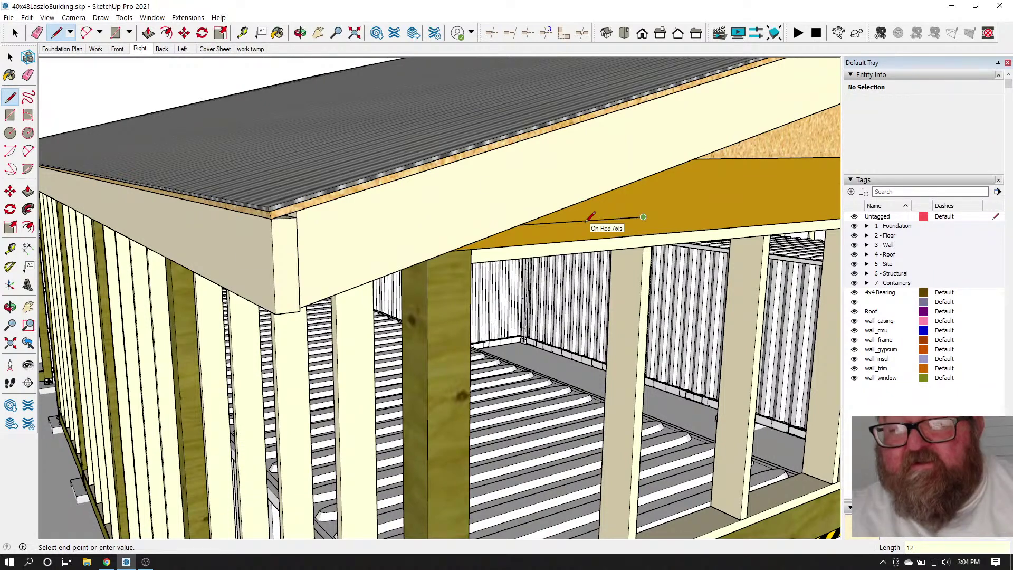
left_click(645, 177)
Review the roofed building's eave line, long wall and front end as a whole
scroll(815, 272, "down", 9)
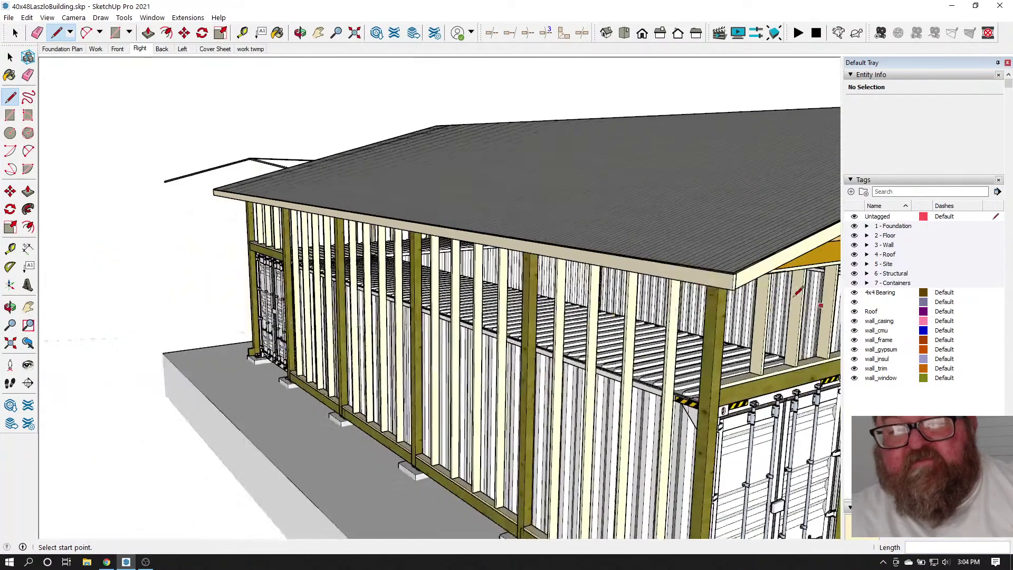
scroll(652, 275, "up", 5)
scroll(323, 232, "down", 5)
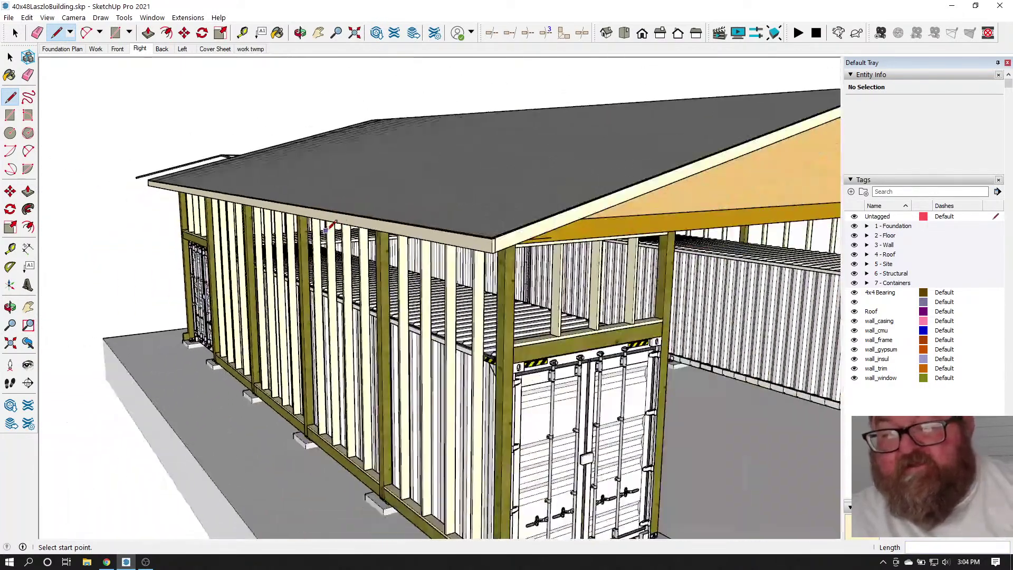
scroll(707, 344, "down", 5)
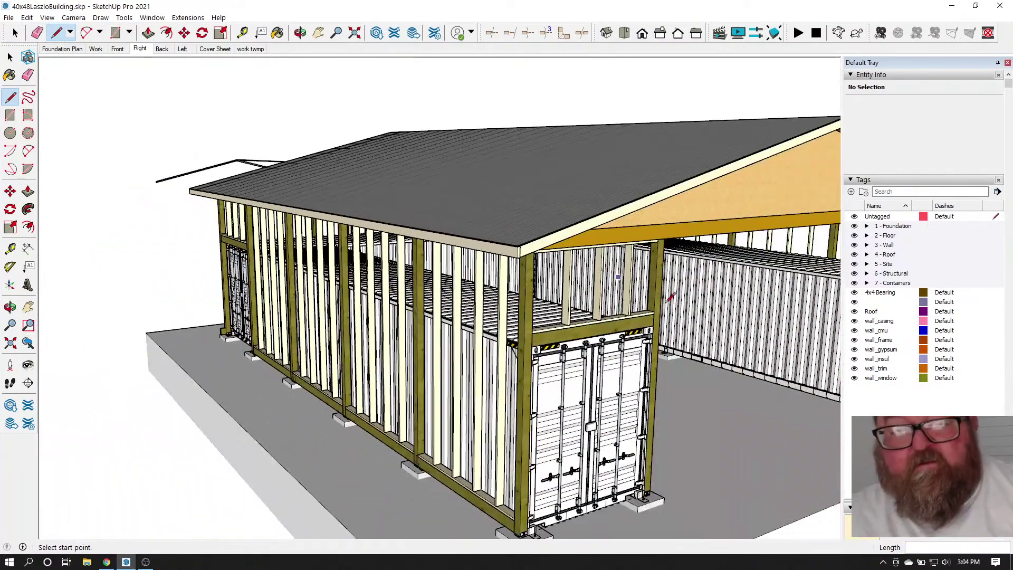
scroll(707, 344, "down", 7)
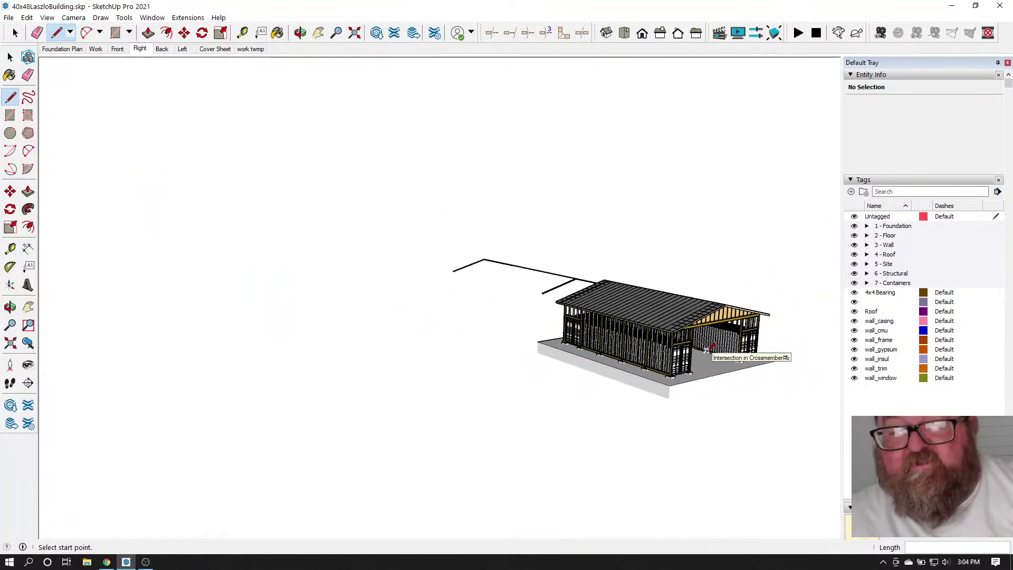
scroll(707, 350, "down", 4)
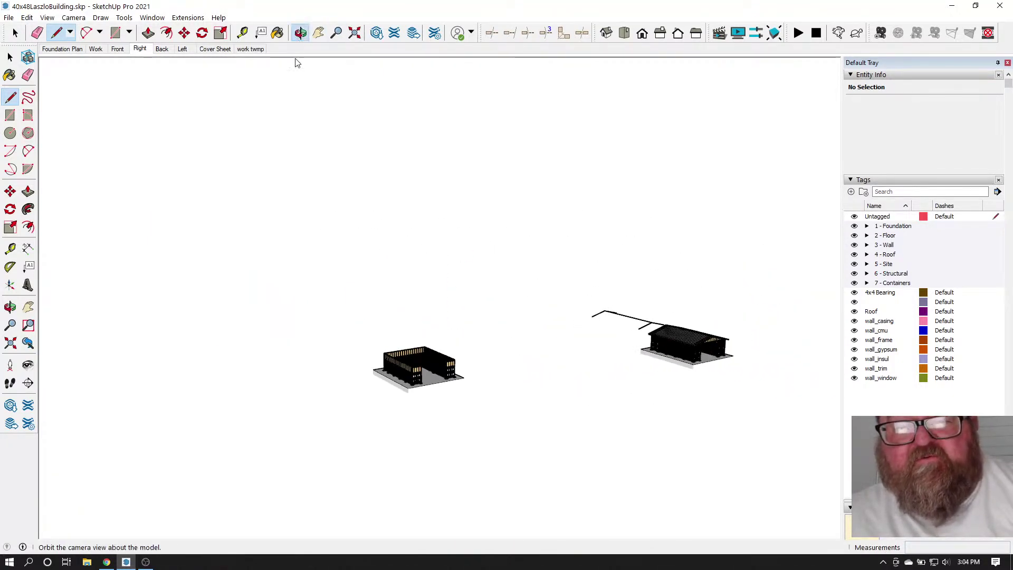
Examine the unroofed building's front left corner, where the front beam meets the long wall's top plates and the sheathing
left_click(300, 33)
scroll(382, 369, "up", 8)
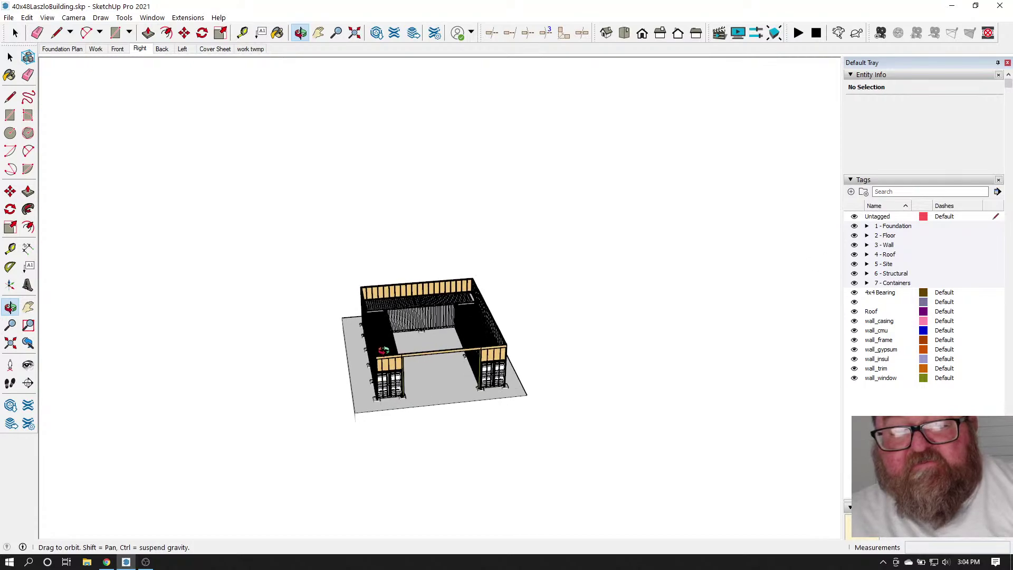
scroll(385, 349, "up", 4)
left_click_drag(384, 349, 343, 448)
scroll(318, 415, "up", 4)
scroll(317, 415, "up", 6)
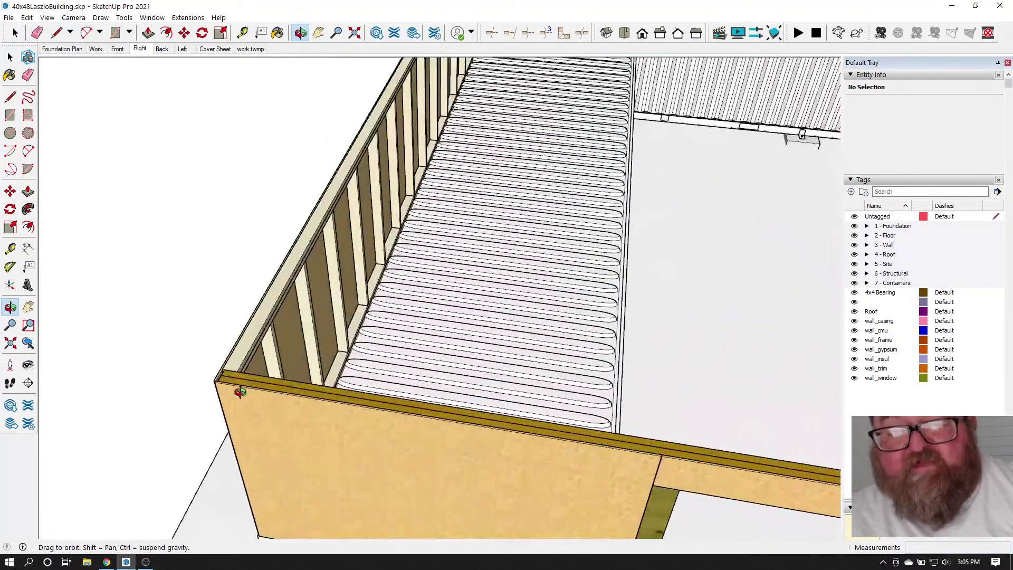
left_click_drag(244, 382, 184, 344)
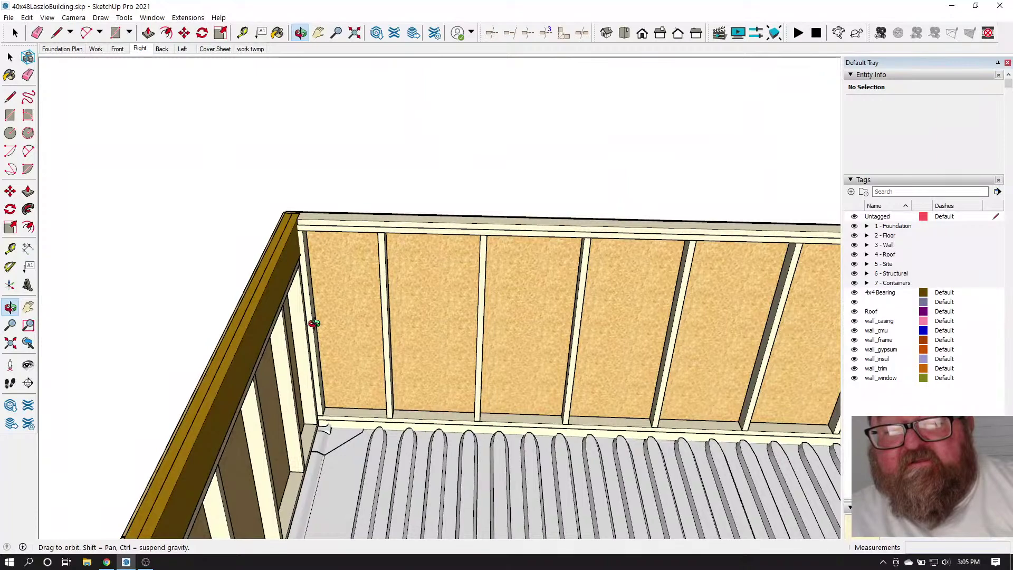
left_click_drag(535, 400, 320, 220)
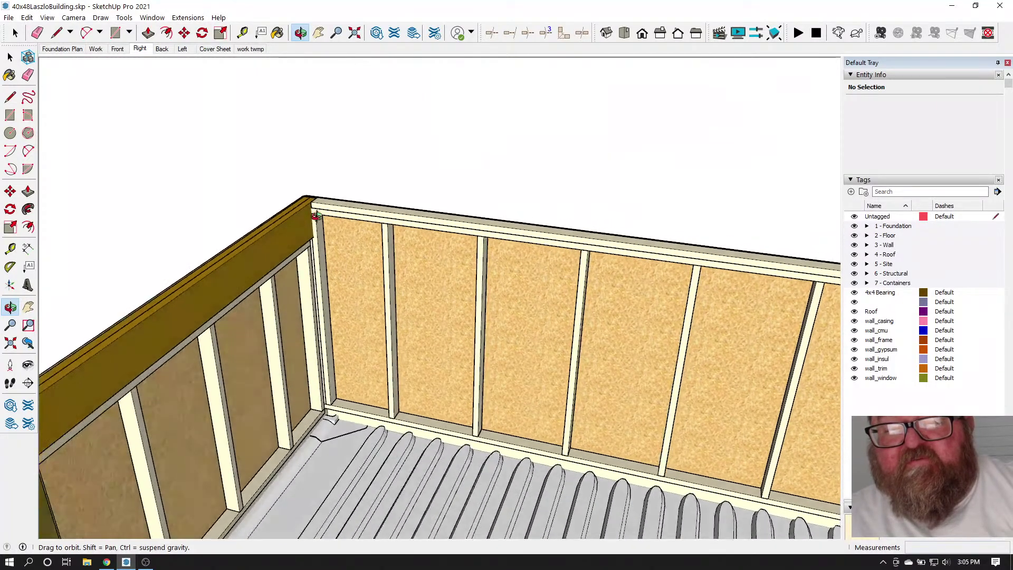
left_click_drag(233, 305, 424, 395)
scroll(425, 395, "up", 2)
scroll(348, 356, "up", 4)
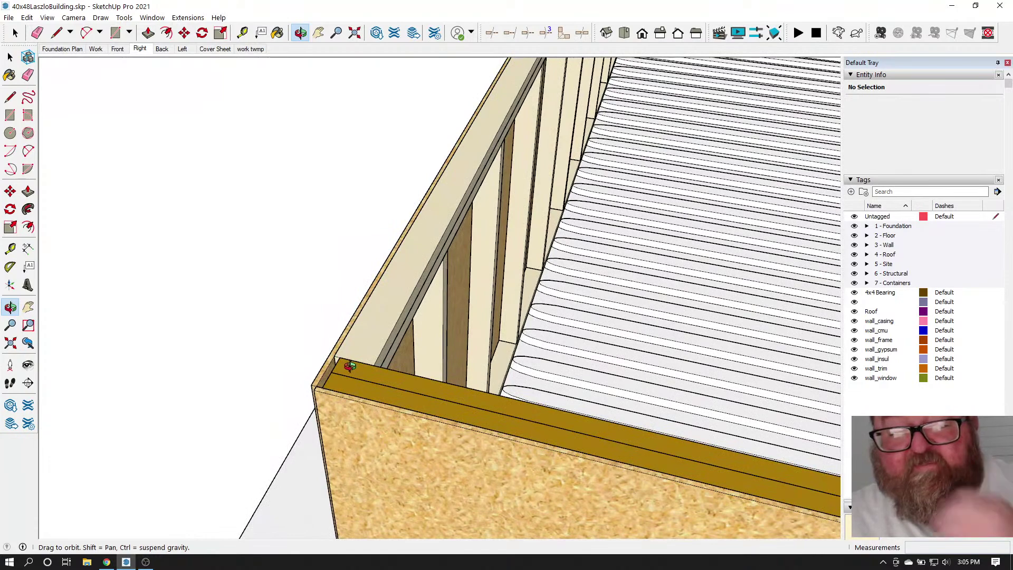
left_click_drag(320, 371, 348, 383)
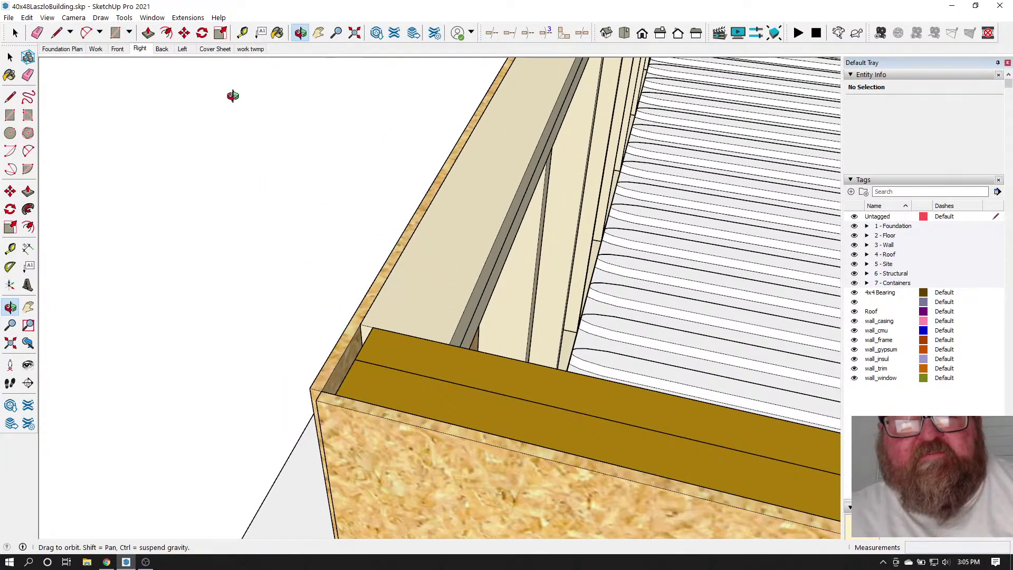
Start a Medeek roof truss of the Common family and place its front left point at the unroofed building's outer front corner
left_click(184, 20)
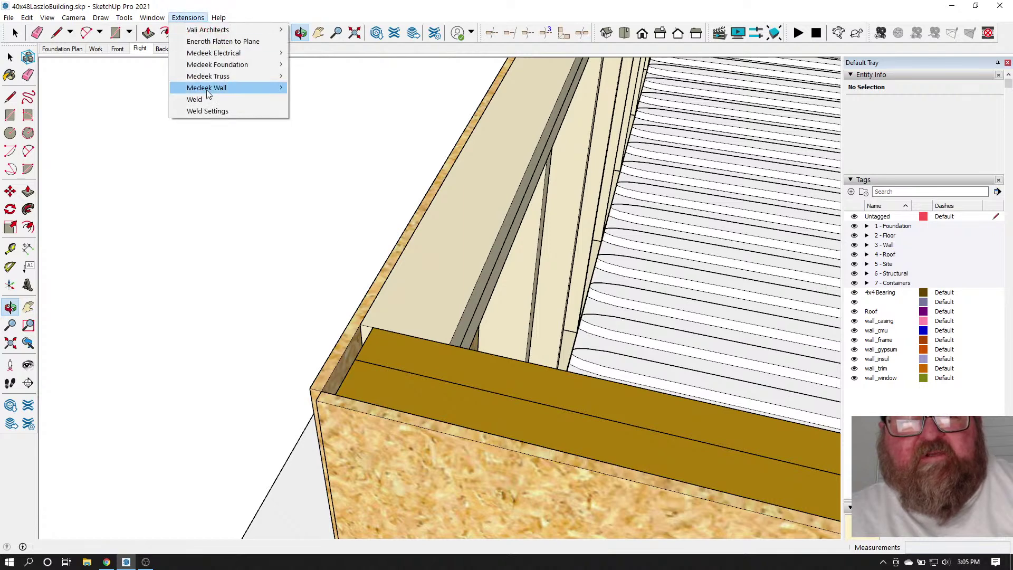
mouse_move(209, 92)
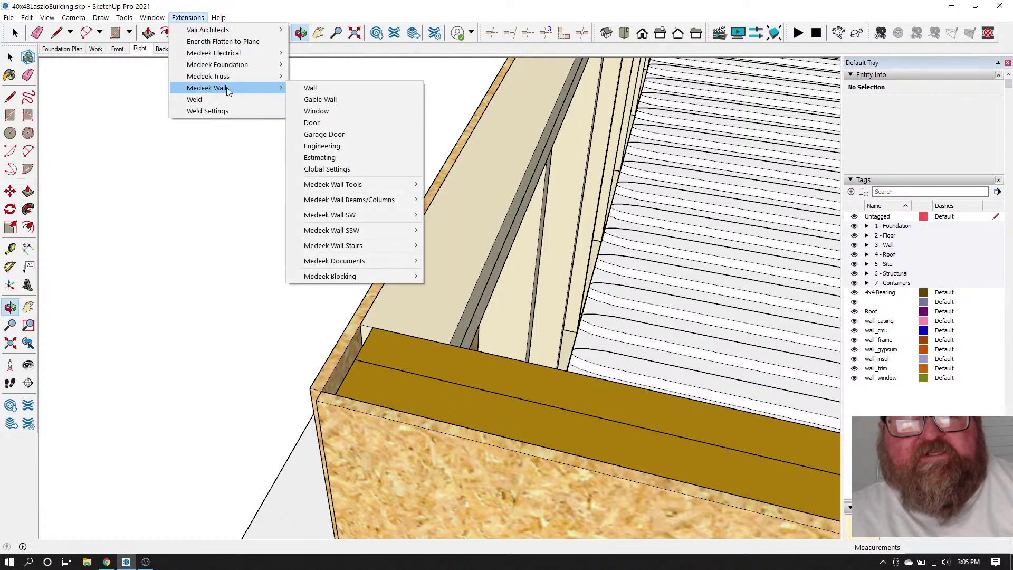
mouse_move(239, 77)
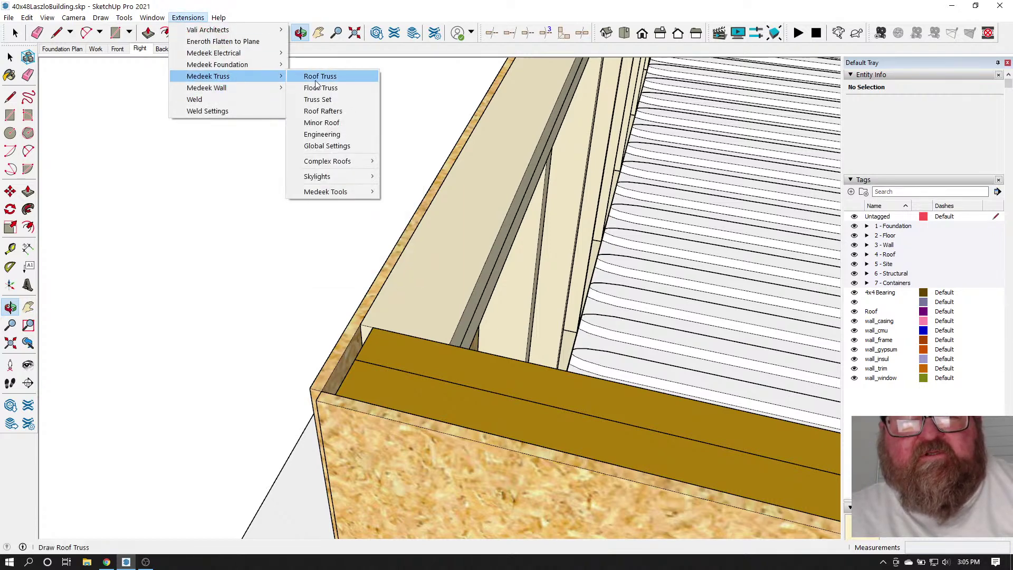
left_click(324, 79)
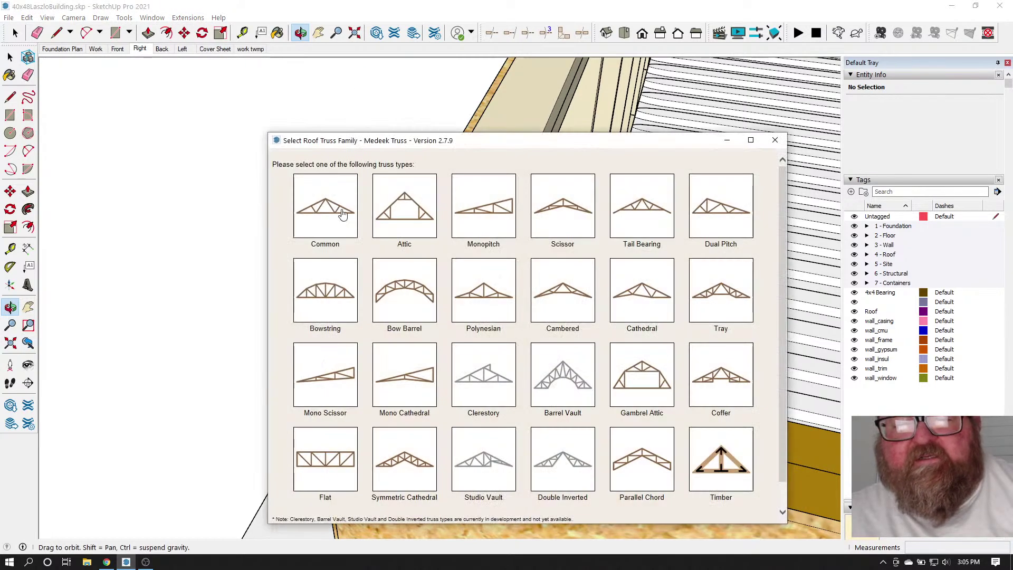
left_click(330, 219)
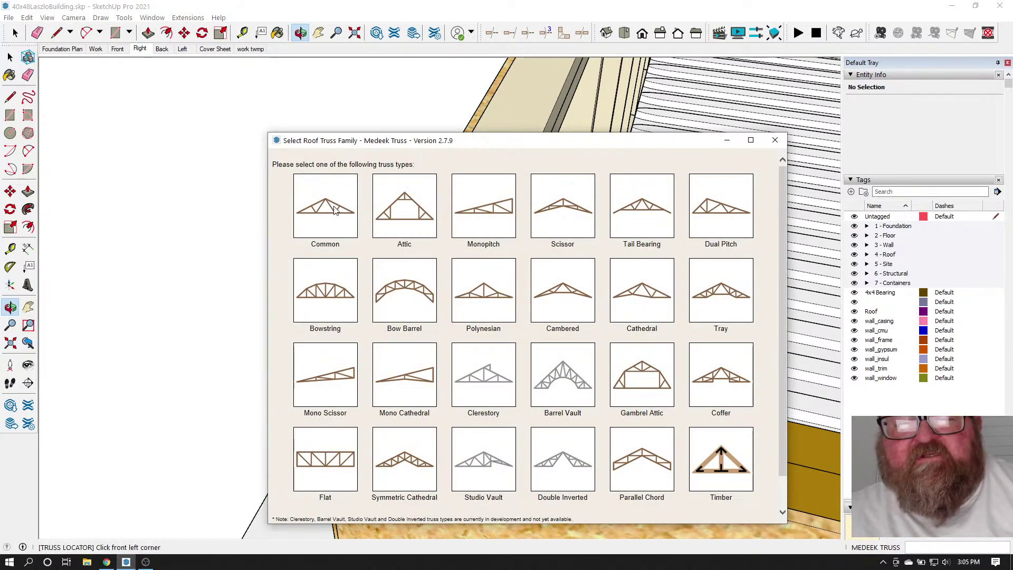
scroll(322, 382, "up", 1)
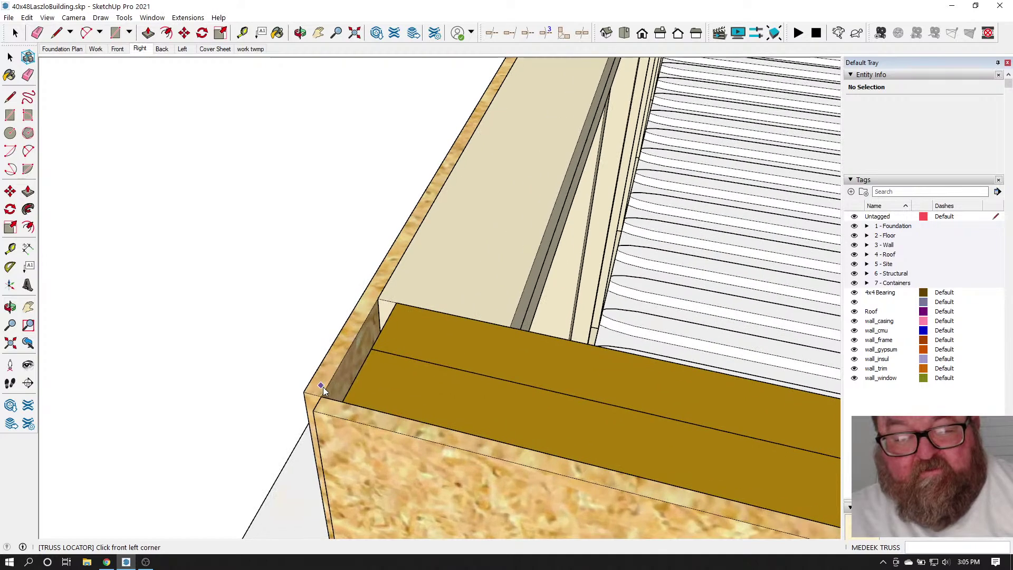
left_click(321, 396)
Place the truss roof's second front point at the opposite outer front corner and its rear point at the building's outer back corner
scroll(200, 353, "down", 6)
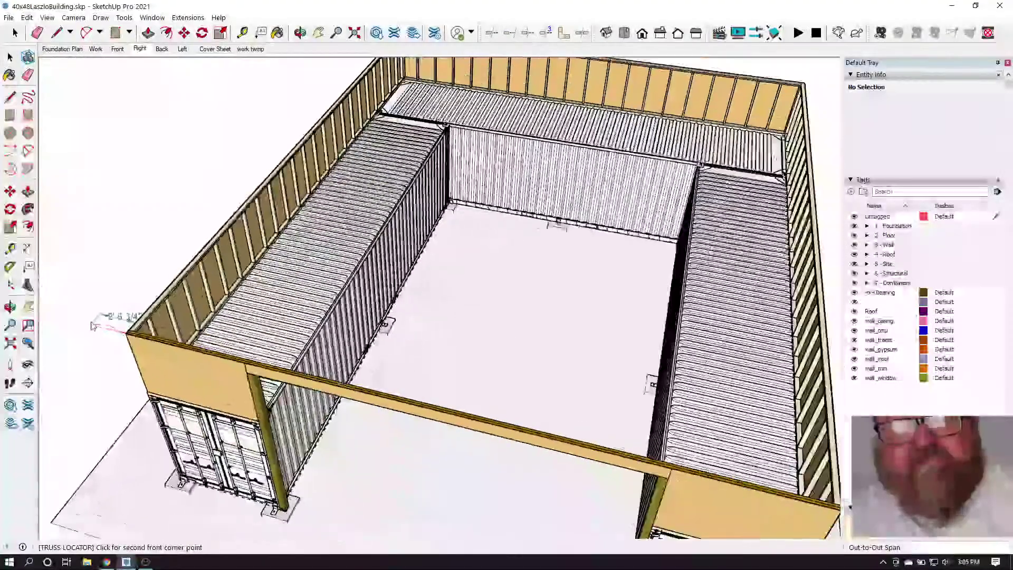
scroll(475, 420, "up", 6)
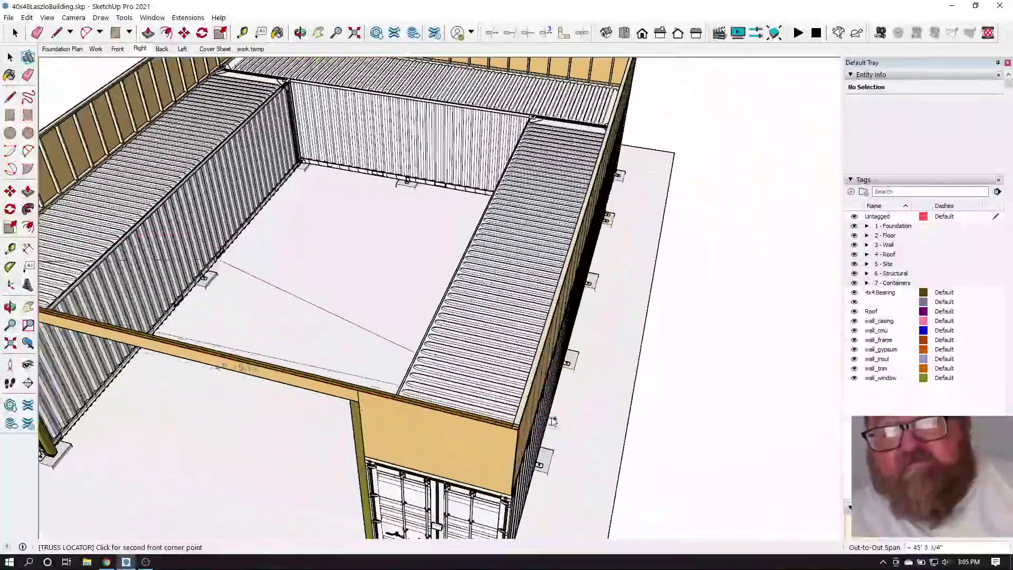
scroll(499, 423, "up", 6)
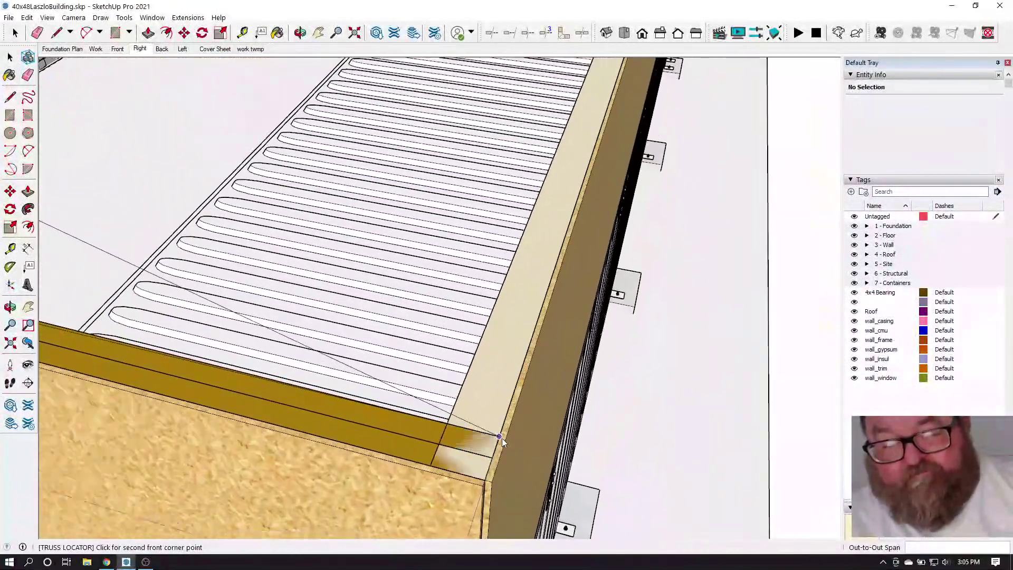
left_click(473, 509)
scroll(364, 496, "down", 8)
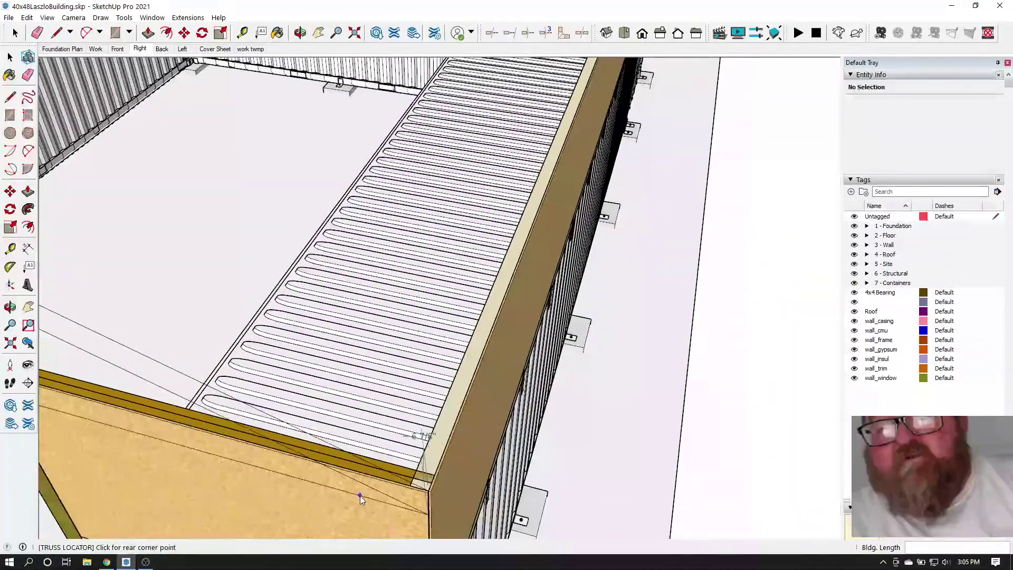
scroll(358, 499, "down", 10)
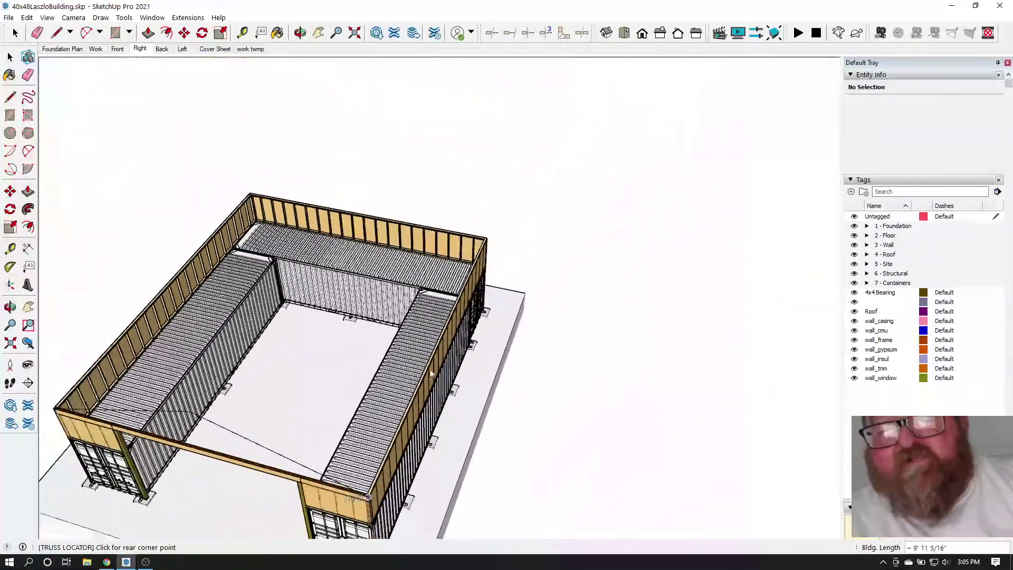
scroll(487, 231, "up", 10)
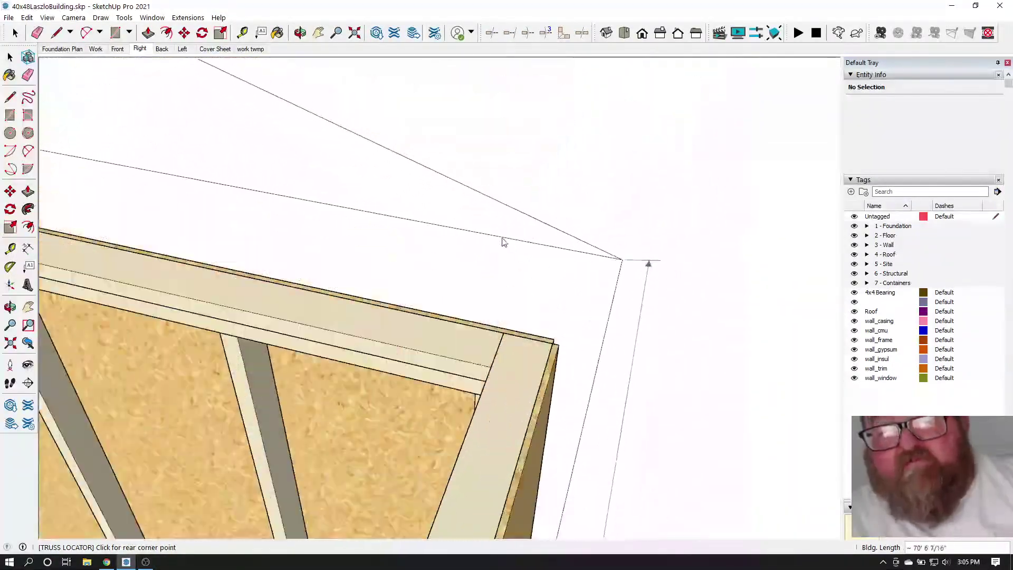
left_click(549, 346)
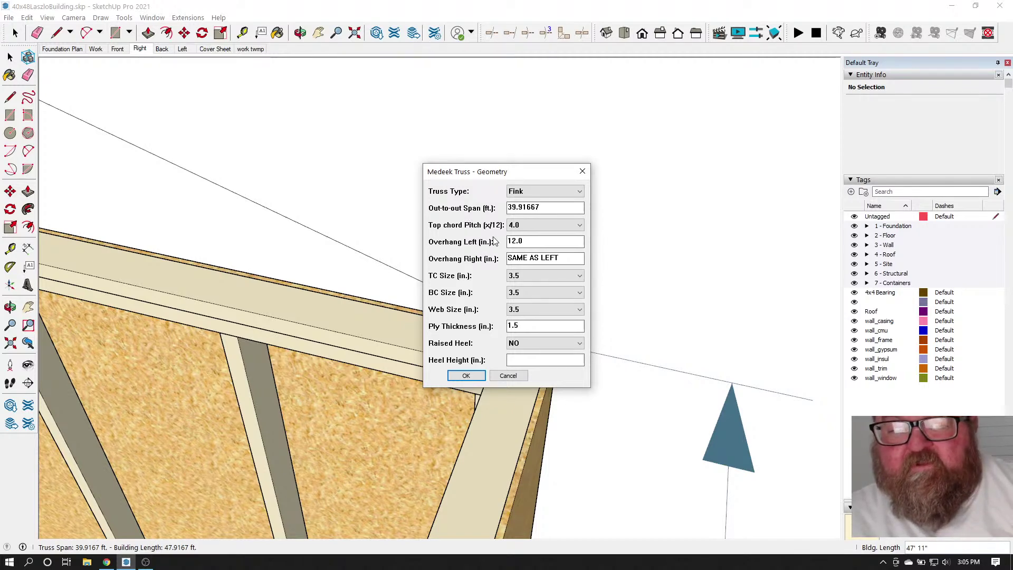
Set the Fink truss's top chord pitch to 3.0 and its left overhang to 24 inches, and accept the geometry
left_click(567, 226)
left_click(555, 243)
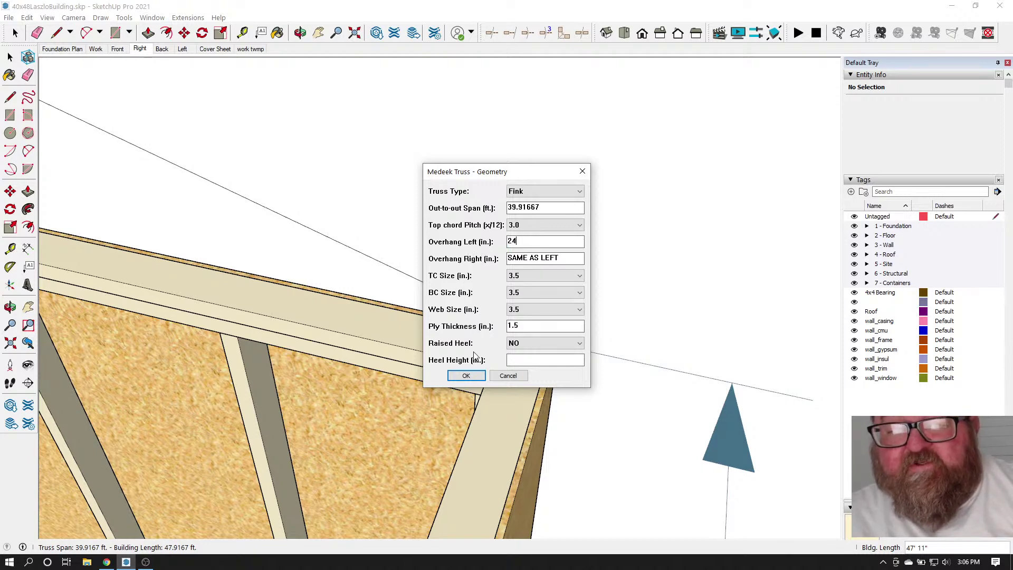
left_click(461, 376)
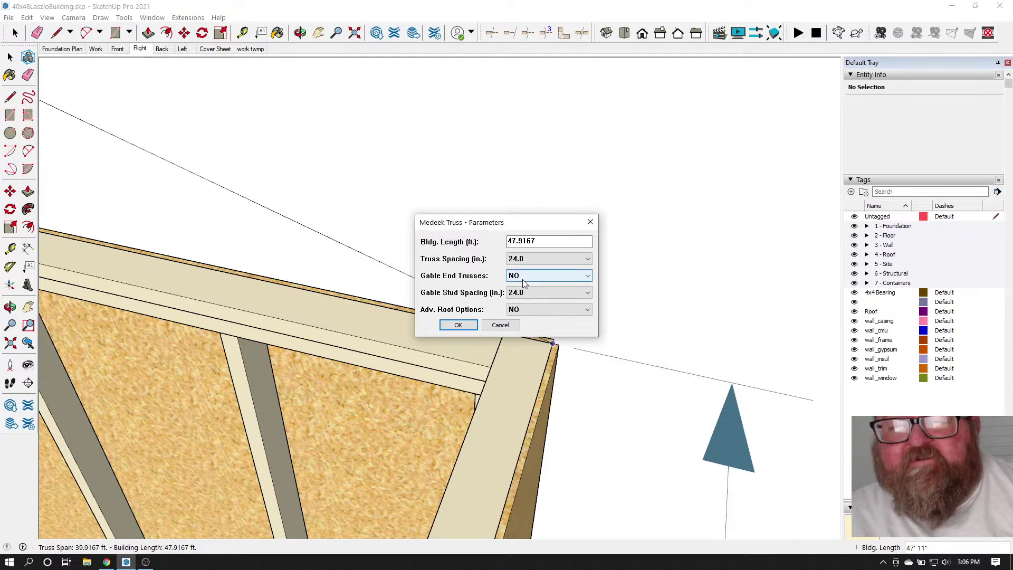
Enable gable end trusses and advanced roof options, and generate the roof with OSB sheathing, sub-fascia, rakeboards and 2x4 outlookers
left_click(582, 279)
left_click(560, 292)
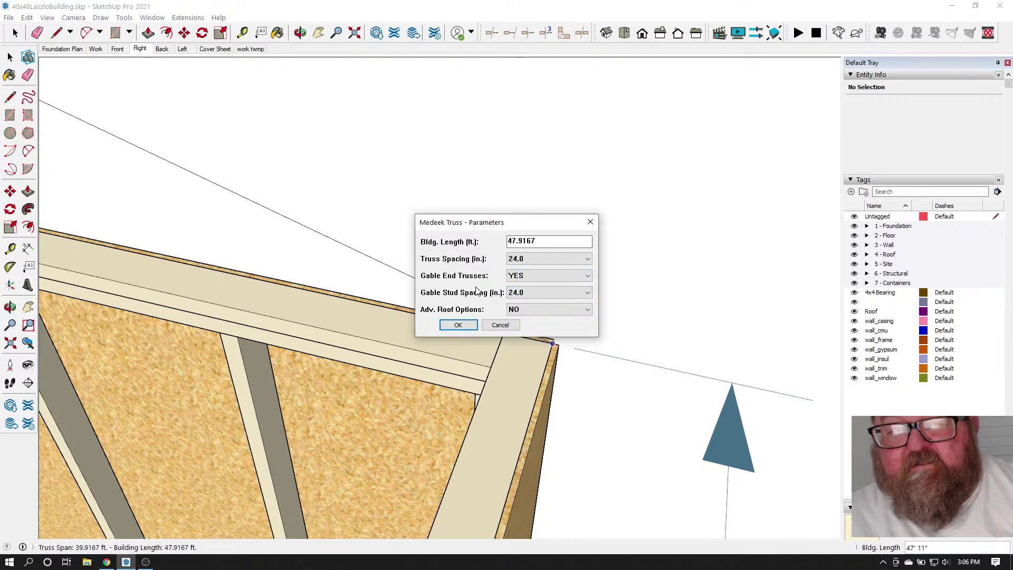
left_click(587, 312)
left_click(549, 325)
left_click(467, 324)
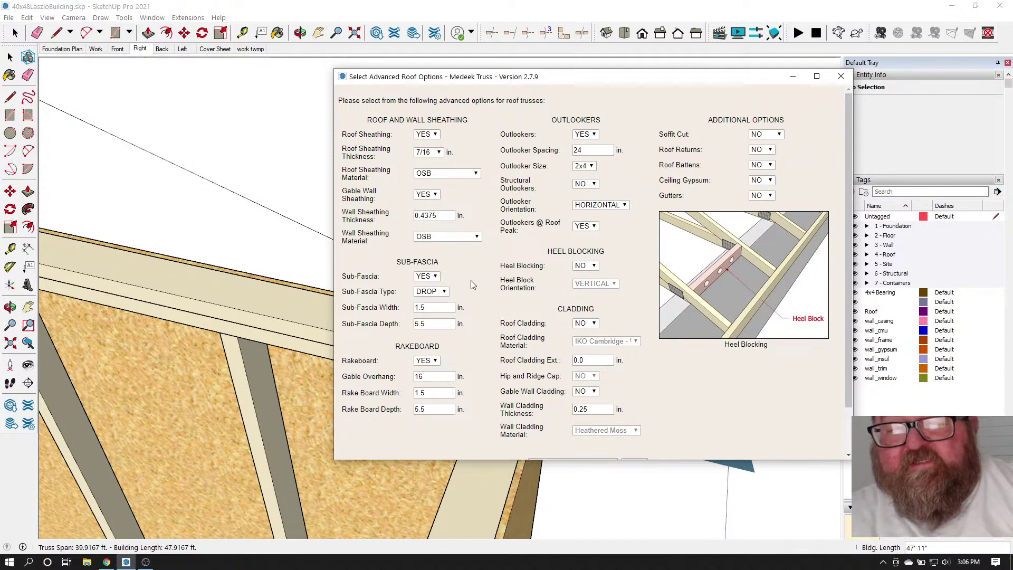
scroll(540, 401, "down", 2)
left_click(547, 412)
Hide the wall_sheath tag in the 3 - Wall folder to expose the framing of the front gable
scroll(560, 356, "up", 5)
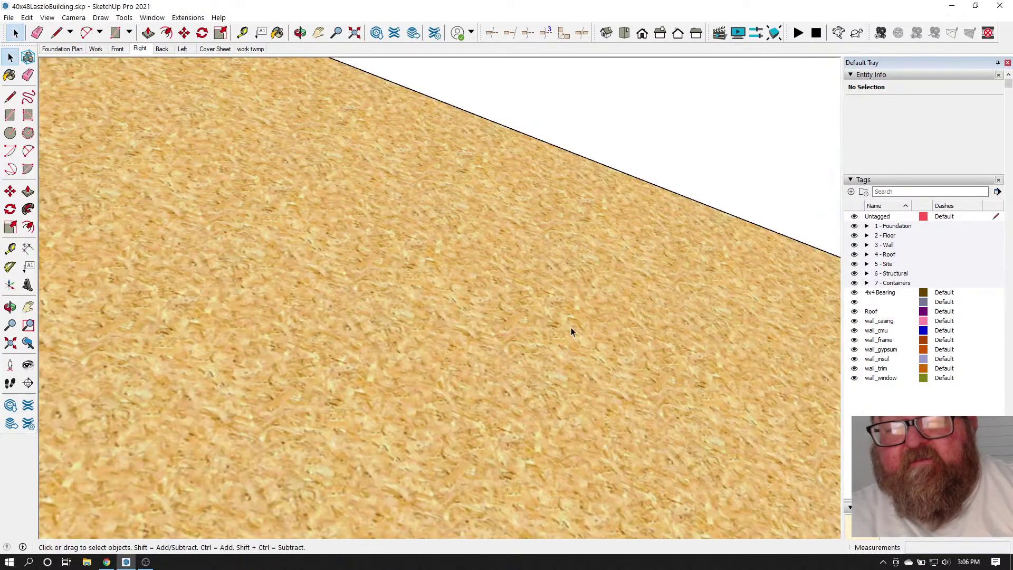
scroll(613, 206, "down", 6)
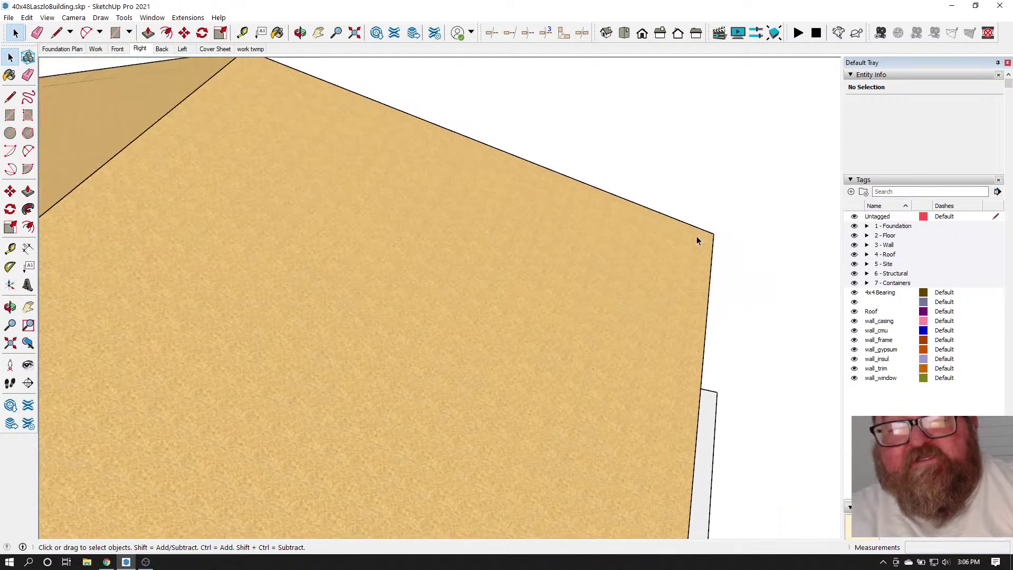
scroll(698, 238, "down", 5)
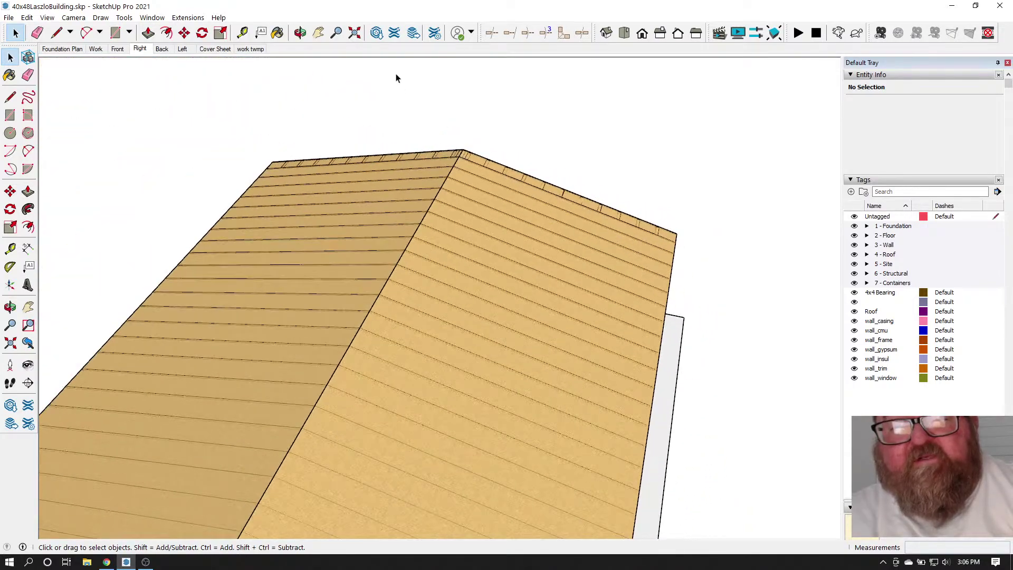
left_click(300, 32)
left_click_drag(432, 135, 463, 149)
scroll(355, 277, "up", 10)
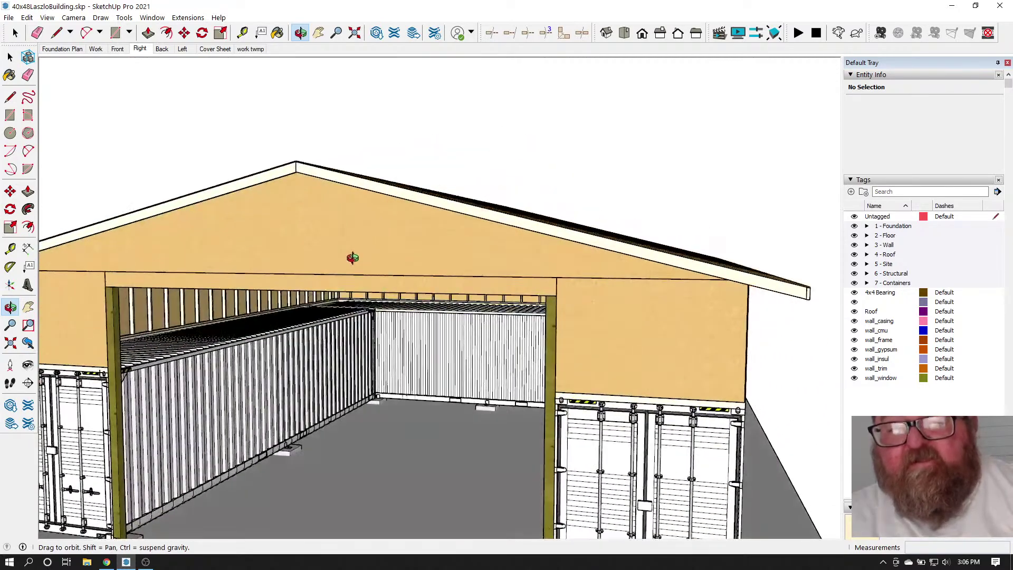
scroll(352, 257, "up", 2)
left_click_drag(350, 253, 468, 262)
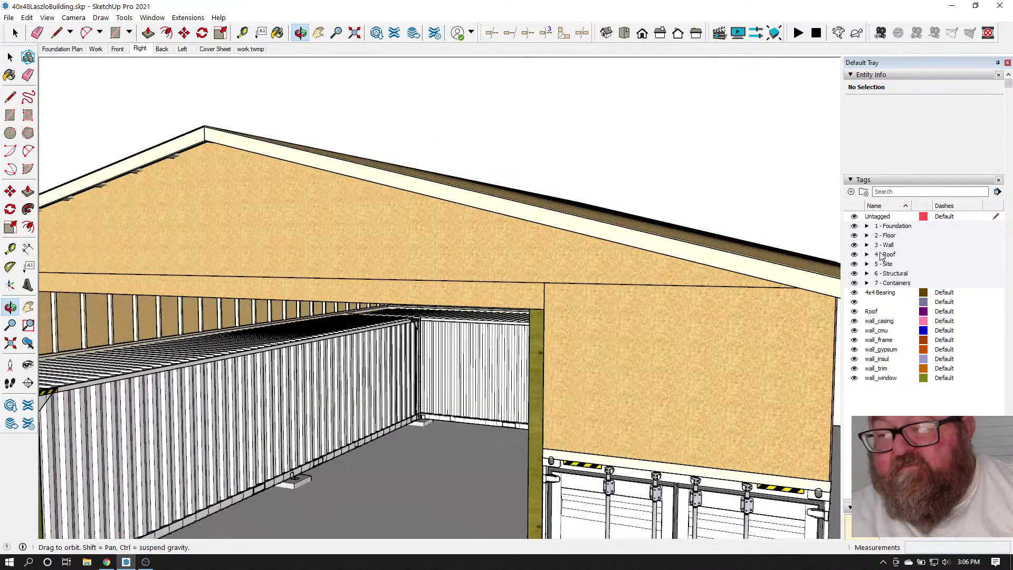
left_click(866, 246)
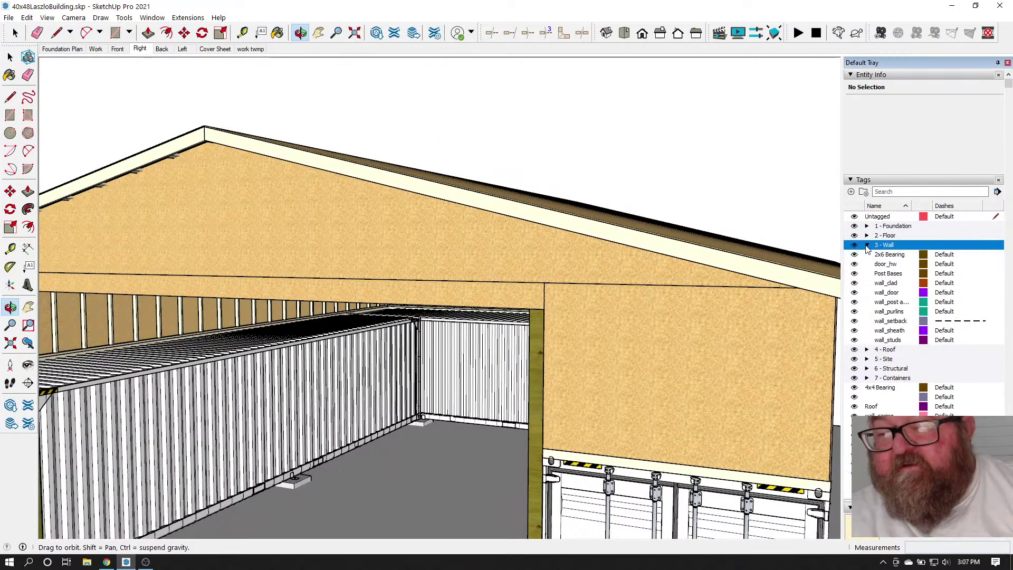
left_click(854, 331)
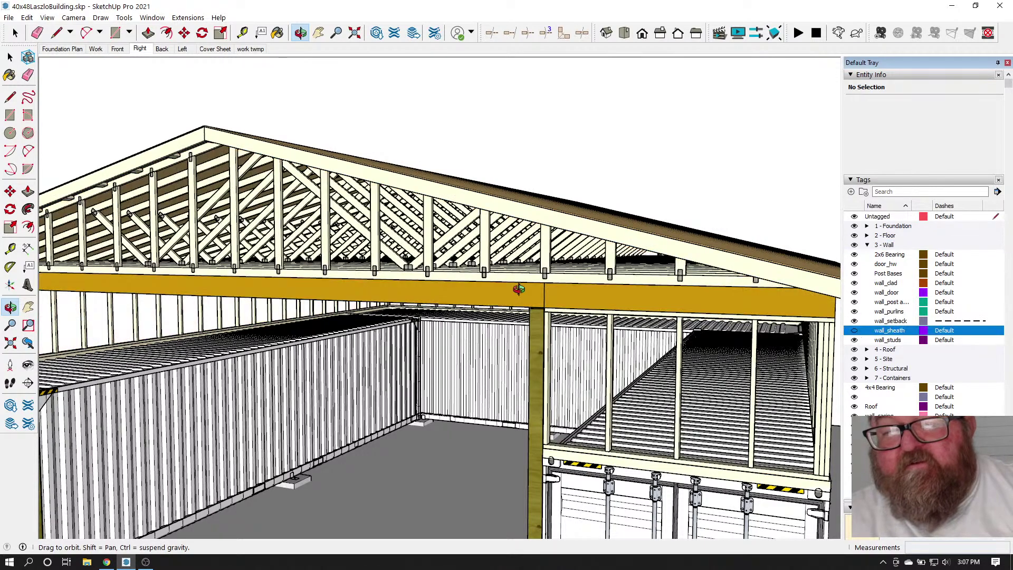
Examine the gable end truss and the row of Fink trusses behind it from the building's front
left_click_drag(466, 280, 332, 209)
scroll(332, 211, "up", 3)
scroll(332, 211, "up", 6)
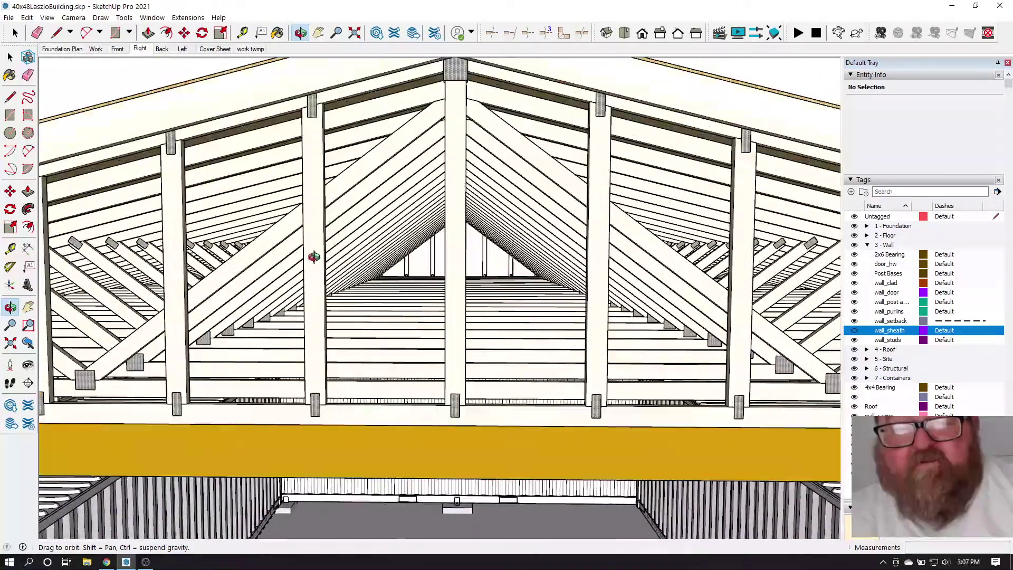
left_click_drag(323, 253, 196, 283)
scroll(443, 253, "down", 10)
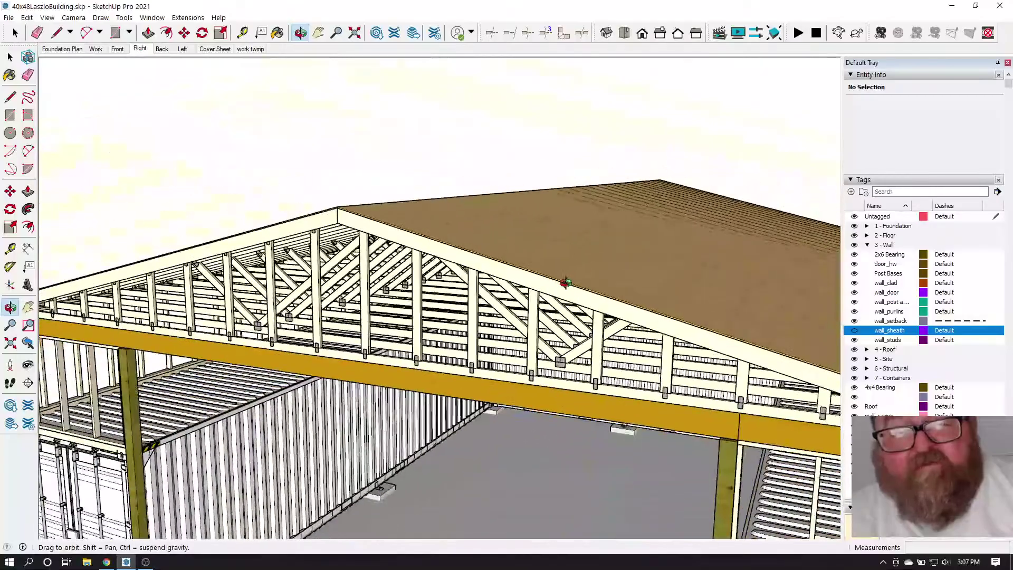
scroll(562, 293, "down", 3)
left_click_drag(494, 347, 419, 310)
Examine the front beam, gable outlookers and truss bearings on the long wall from below and from the front
scroll(363, 299, "up", 8)
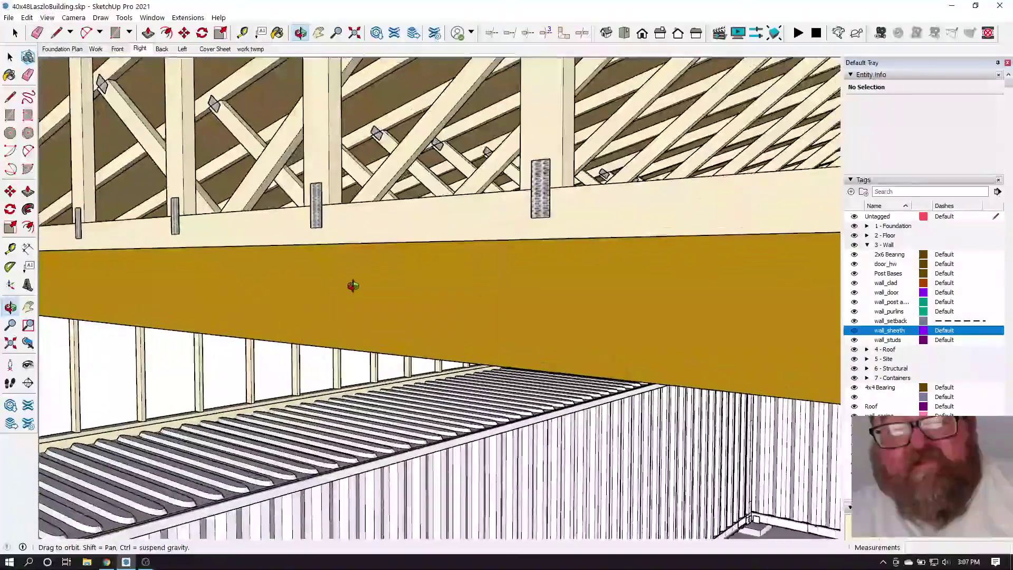
left_click_drag(352, 285, 543, 317)
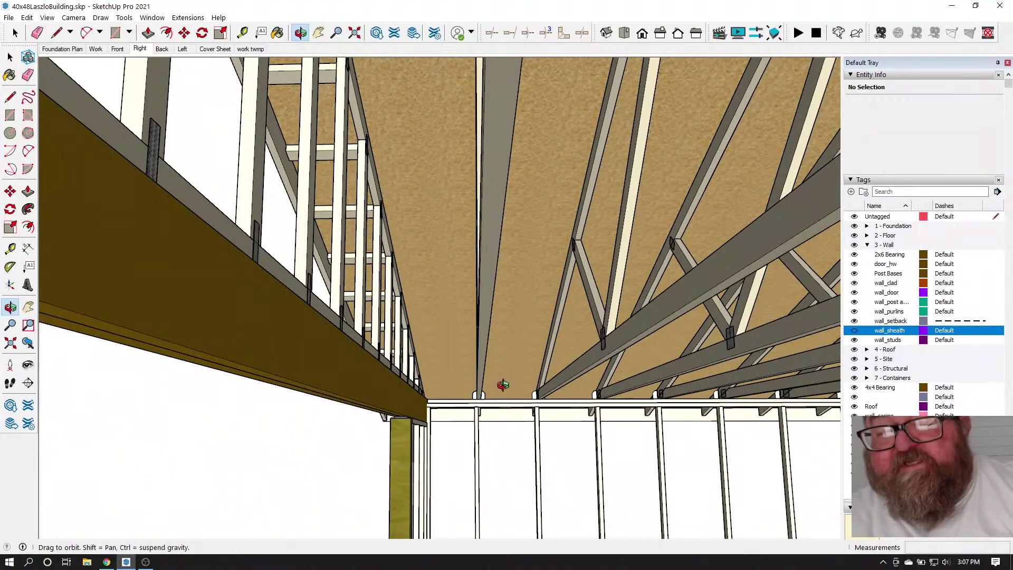
mouse_move(500, 384)
left_mouse_down()
mouse_move(515, 382)
mouse_move(496, 387)
left_mouse_up()
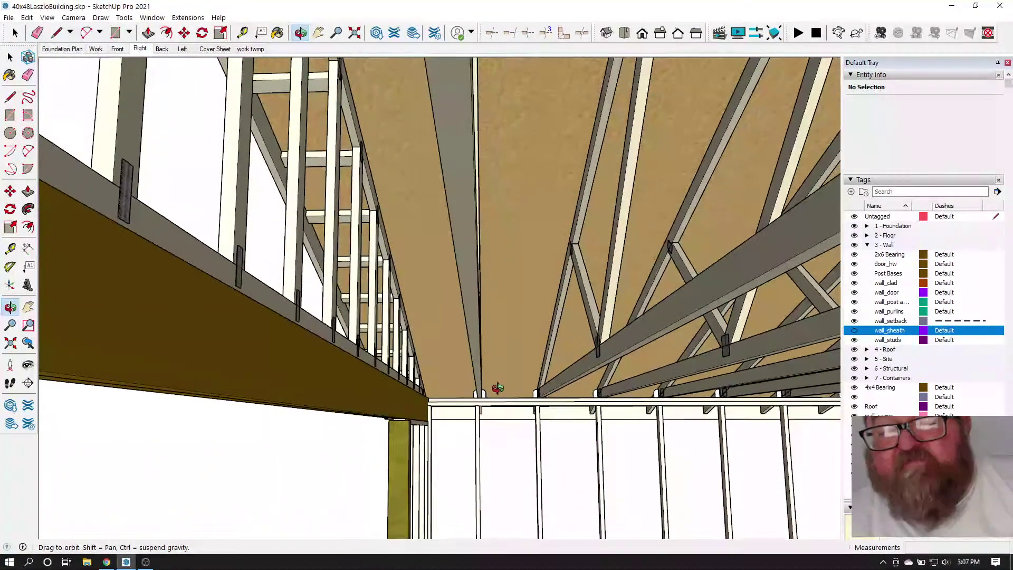
left_click_drag(408, 393, 523, 370)
left_click_drag(394, 351, 421, 336)
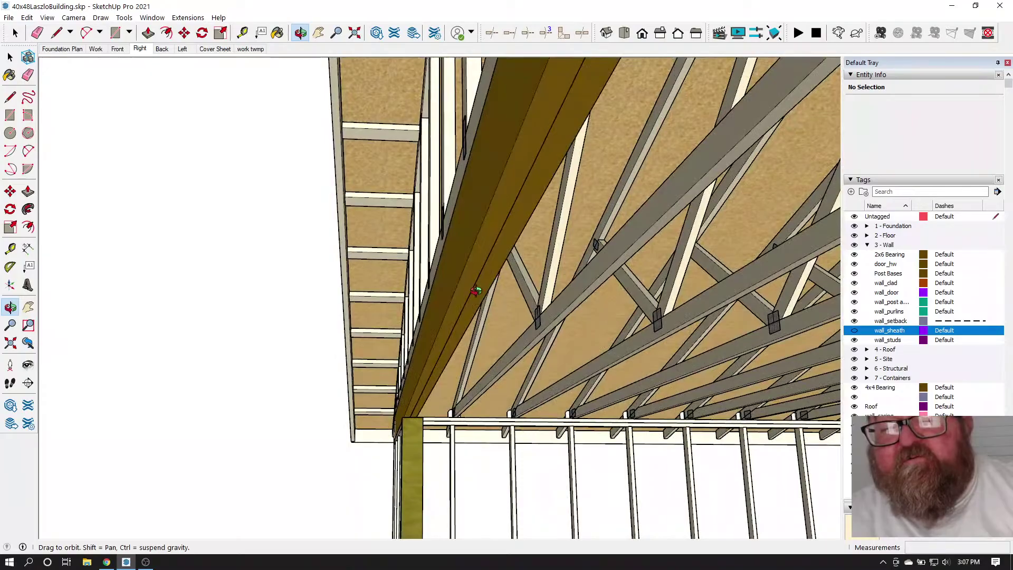
left_click_drag(448, 286, 486, 335)
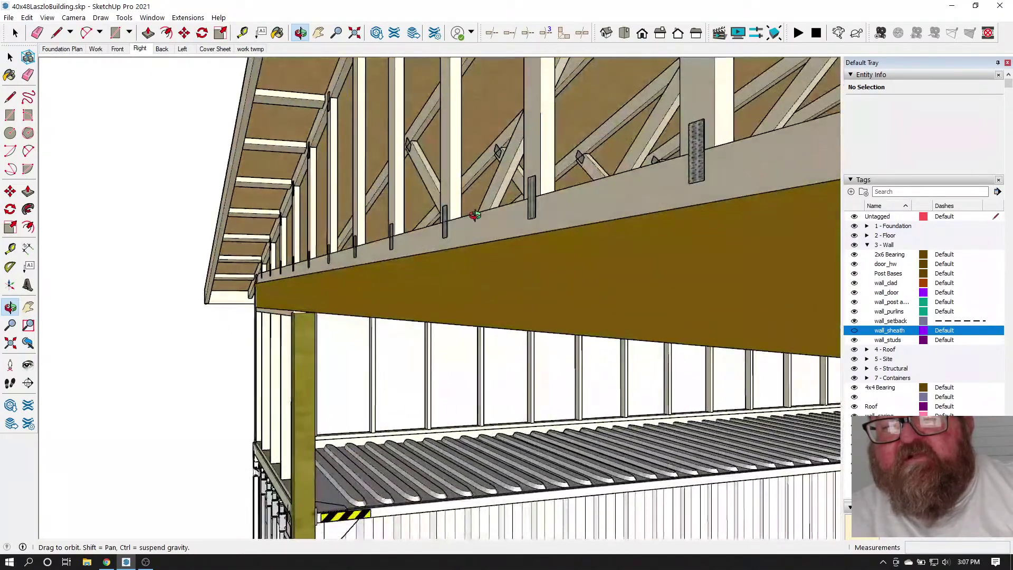
left_click_drag(450, 195, 414, 262)
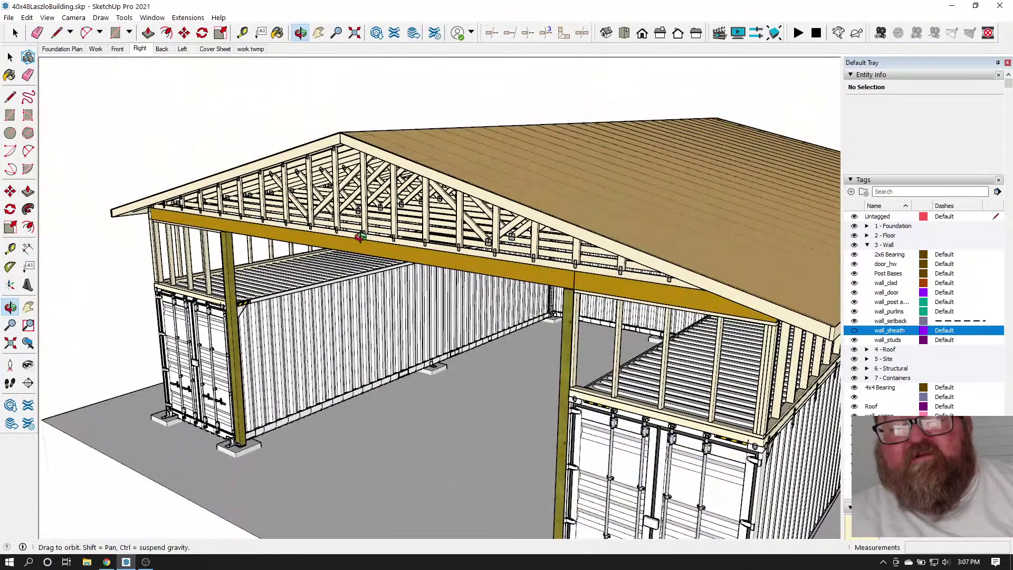
left_click_drag(248, 232, 576, 219)
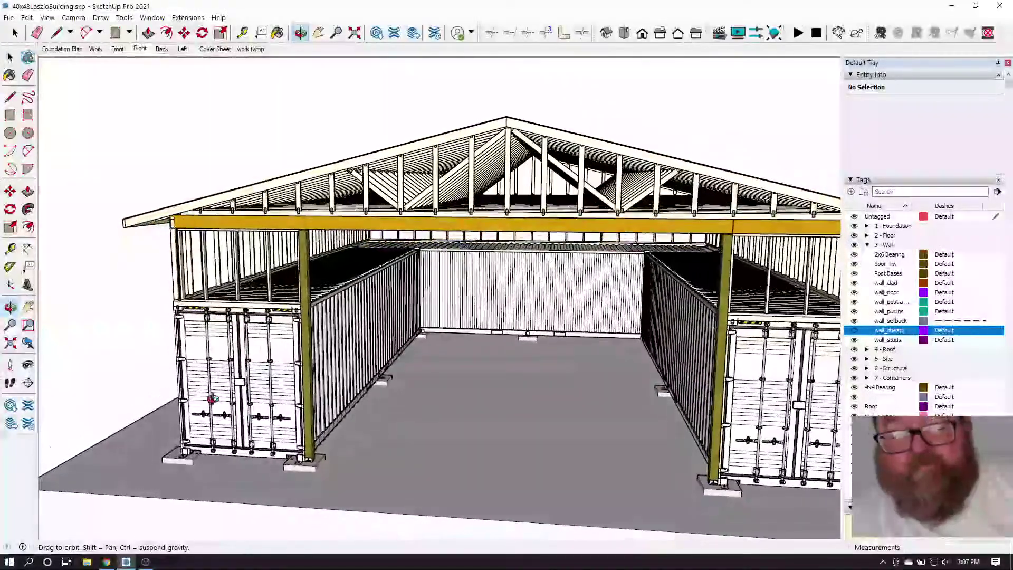
Switch to the YouTube Studio live stream page in Chrome to check the live chat, and return to SketchUp
left_click(106, 562)
left_click(110, 13)
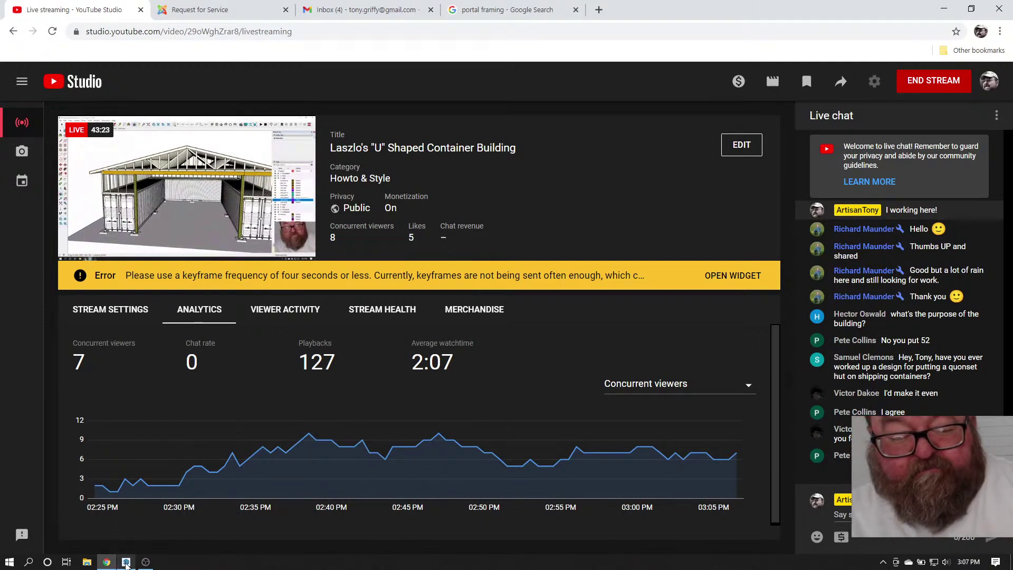
left_click(126, 562)
Move the seven loose tags from wall_casing through wall_window into the 3 - Wall folder, and collapse that folder
mouse_move(323, 327)
left_mouse_down()
mouse_move(359, 333)
mouse_move(226, 358)
left_mouse_up()
left_click_drag(387, 229, 703, 343)
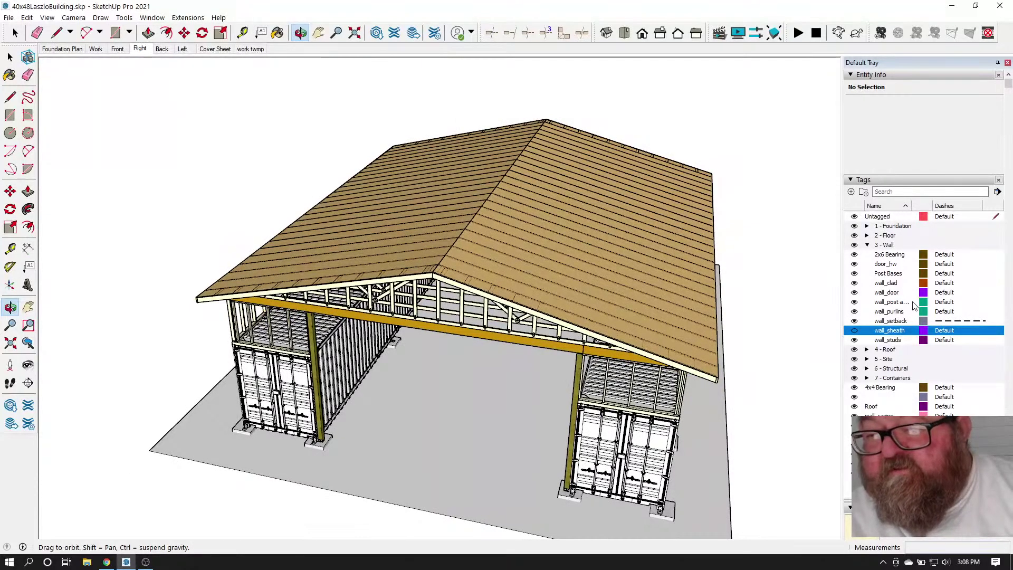
left_click(868, 245)
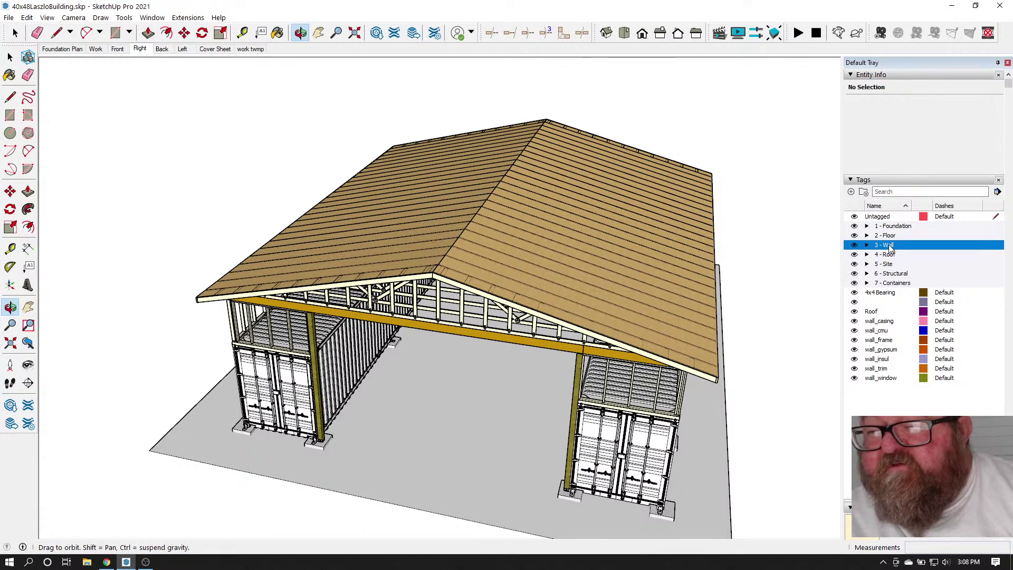
left_click(880, 322)
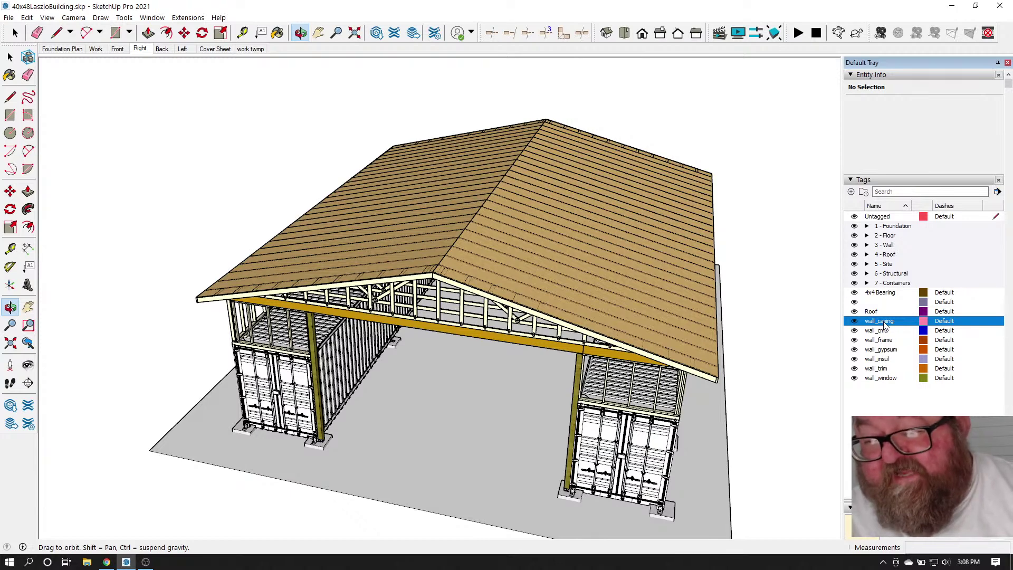
left_click(875, 378, "shift")
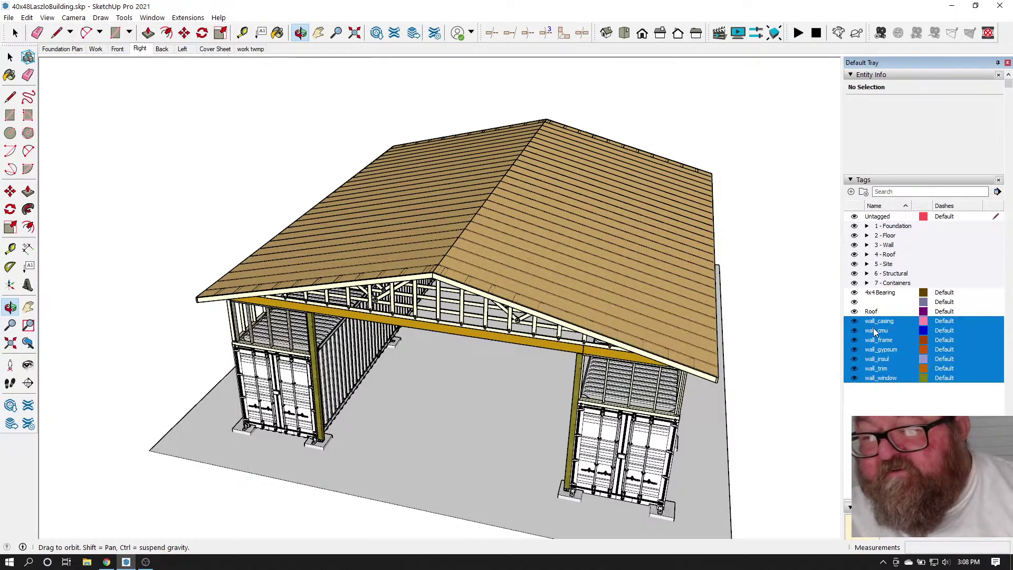
left_click_drag(885, 325, 886, 246)
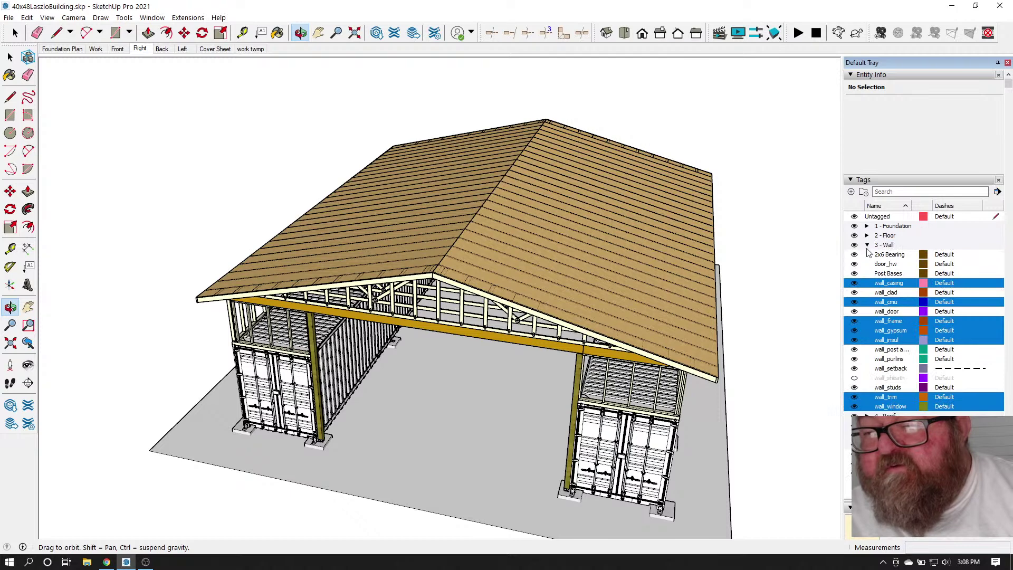
left_click(867, 245)
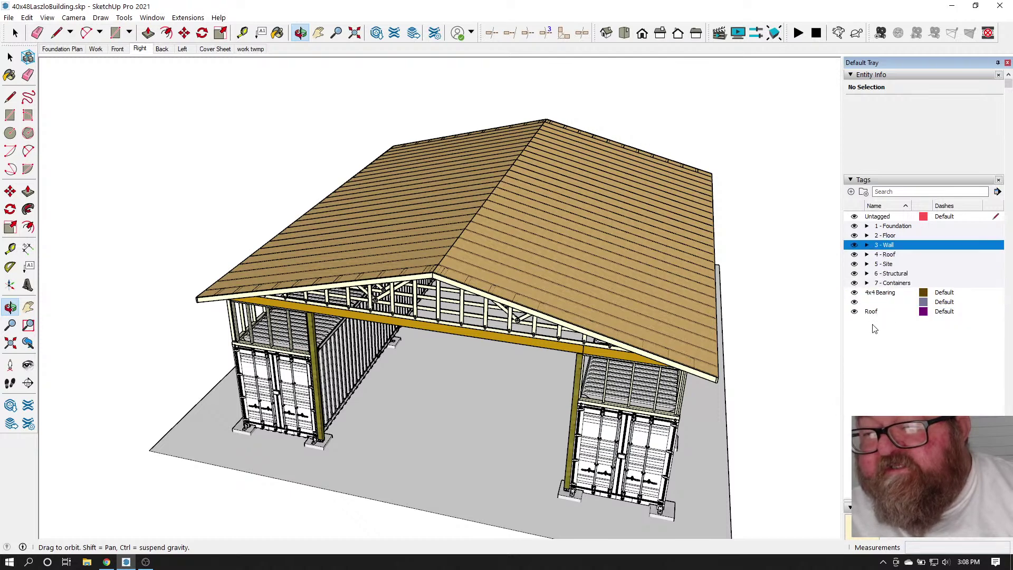
Delete the unnamed tag listed between 4x4 Bearing and Roof
left_click(881, 304)
right_click(883, 304)
left_click(896, 319)
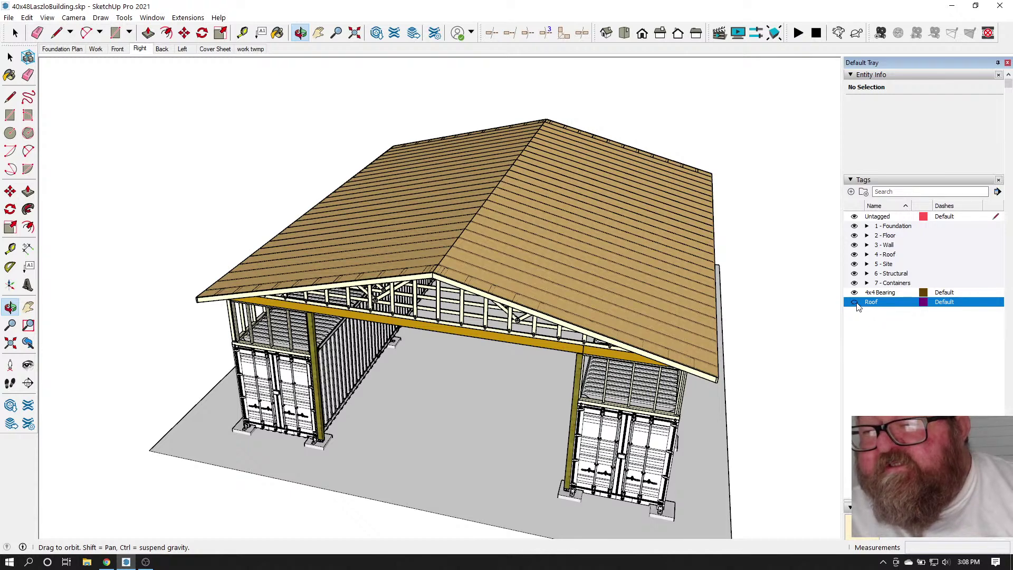
Delete the loose Roof tag and move the 4x4 Bearing tag into the 3 - Wall folder
right_click(889, 307)
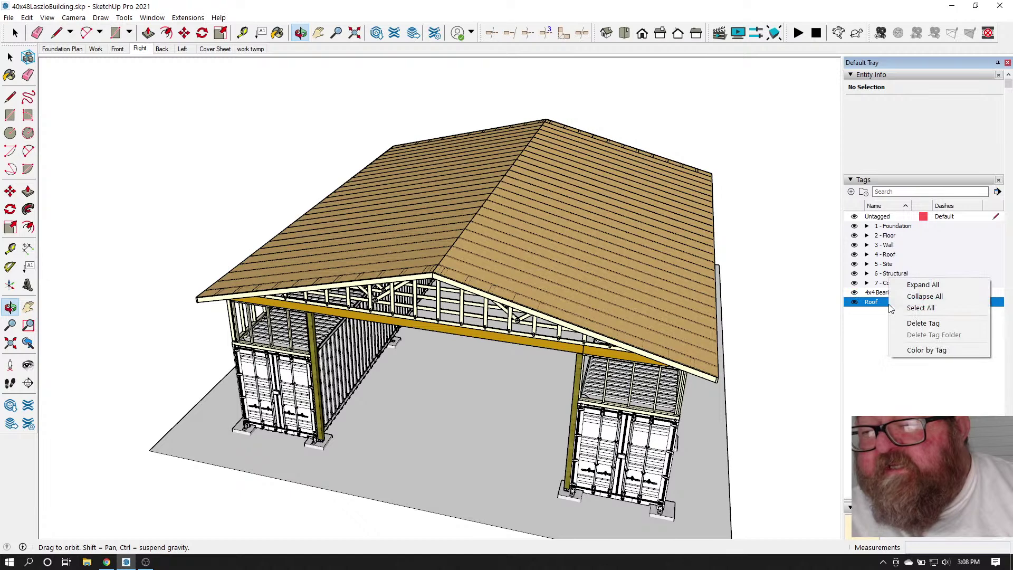
left_click(899, 322)
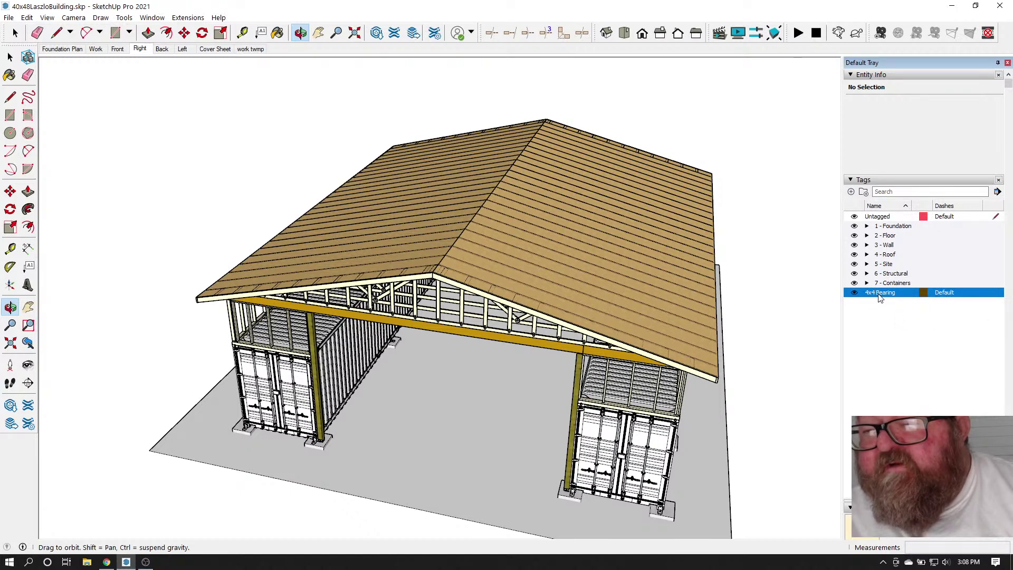
left_click_drag(878, 258, 881, 246)
left_click(867, 245)
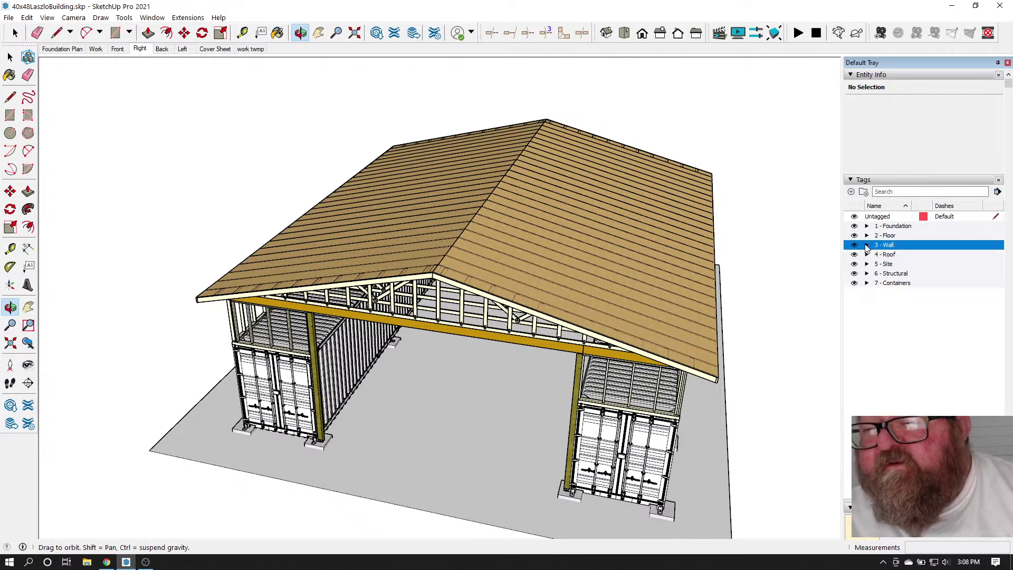
left_click(871, 313)
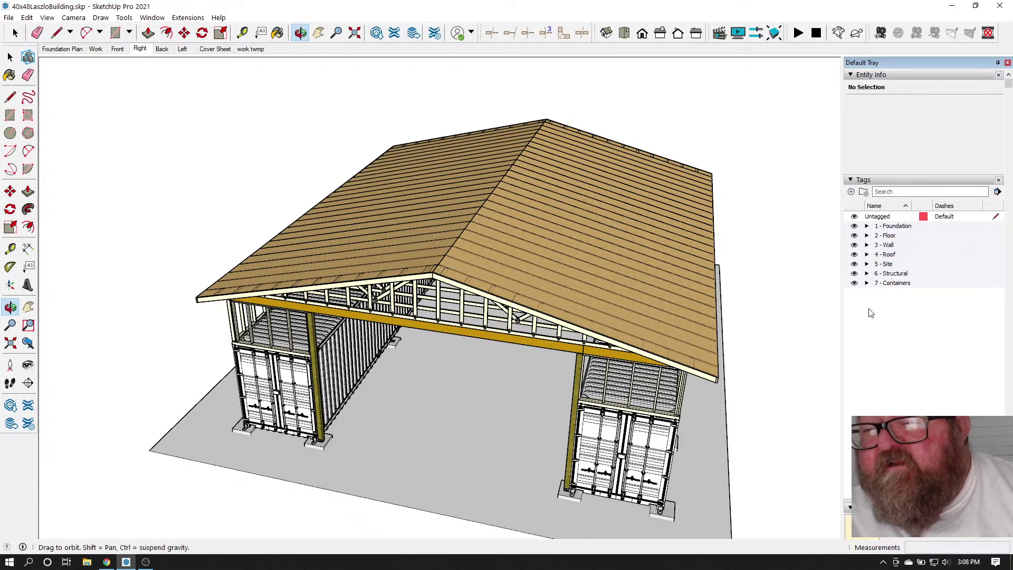
Hide the 4 - Roof folder to inspect the upper stud walls, and show it again with its tags expanded
left_click(855, 256)
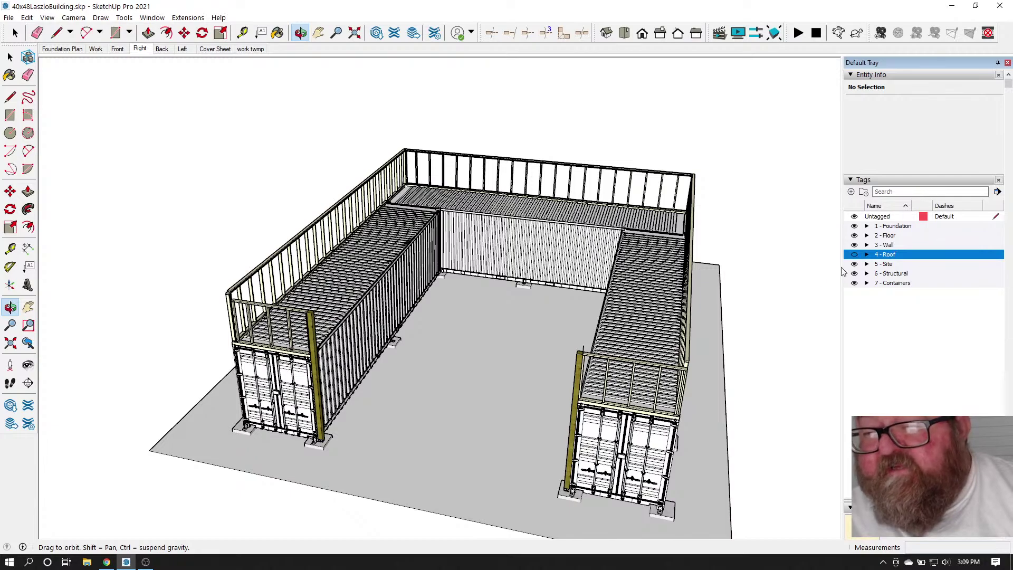
left_click_drag(656, 302, 508, 330)
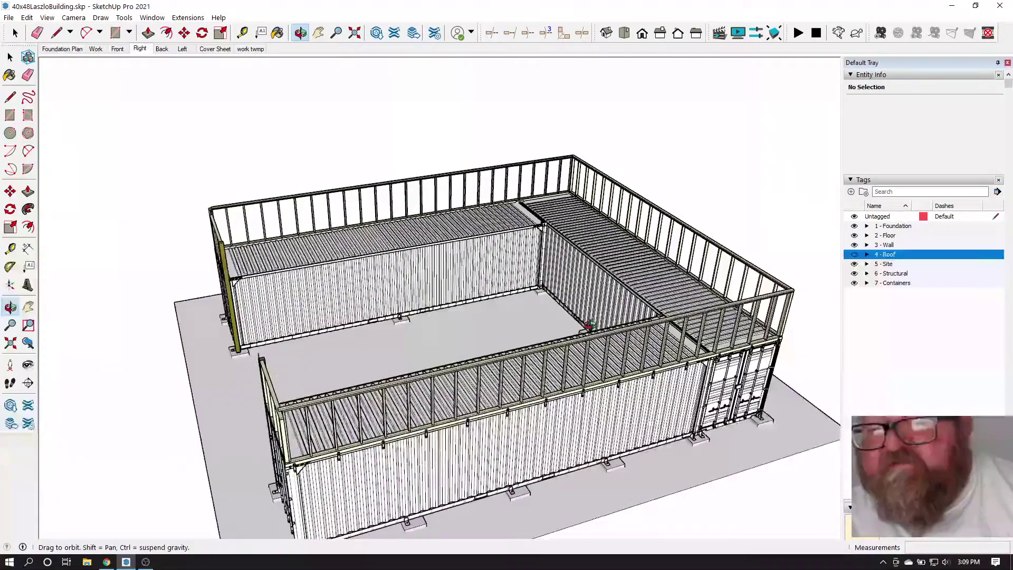
left_click(867, 254)
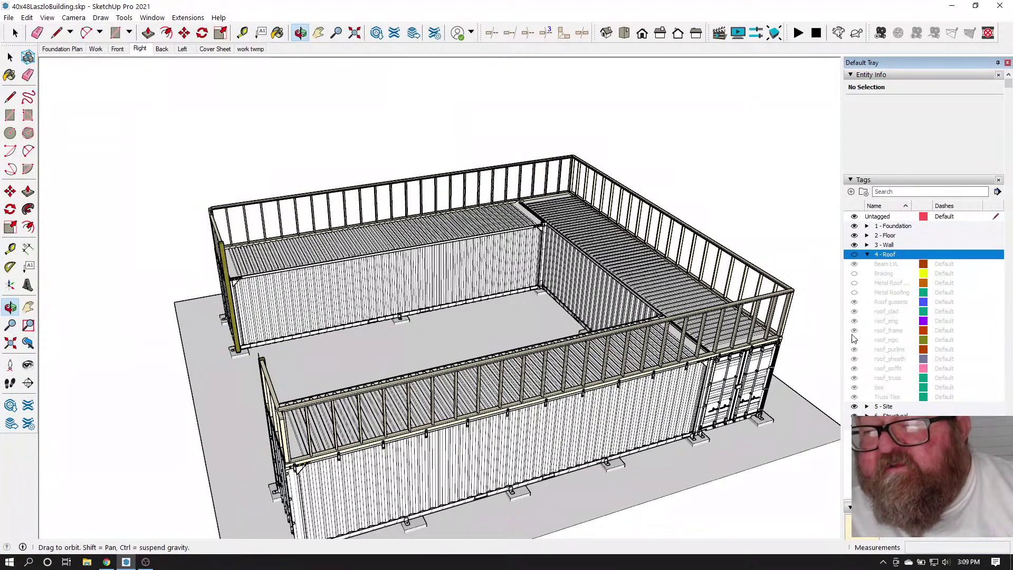
left_click(854, 255)
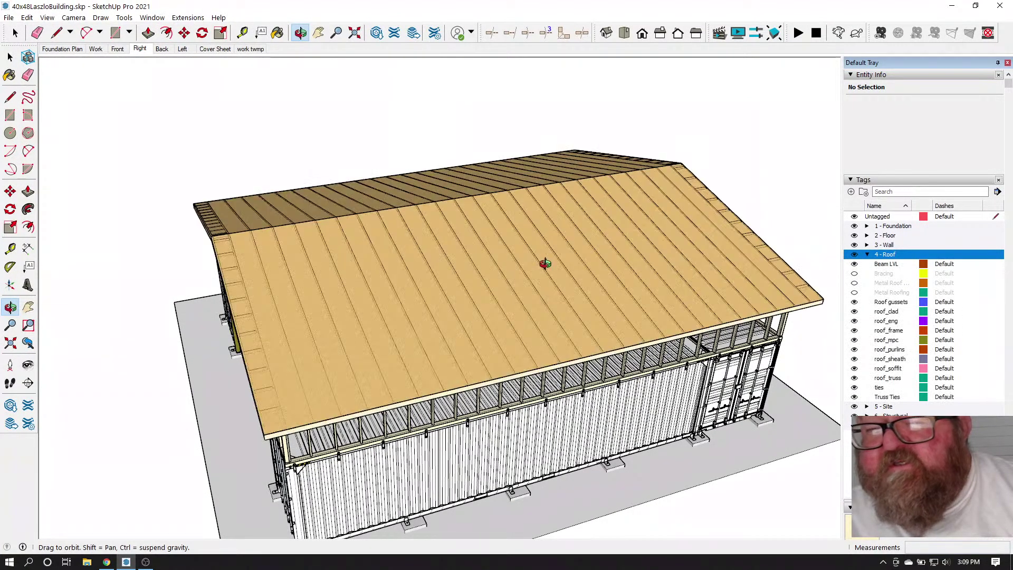
left_click_drag(433, 252, 633, 263)
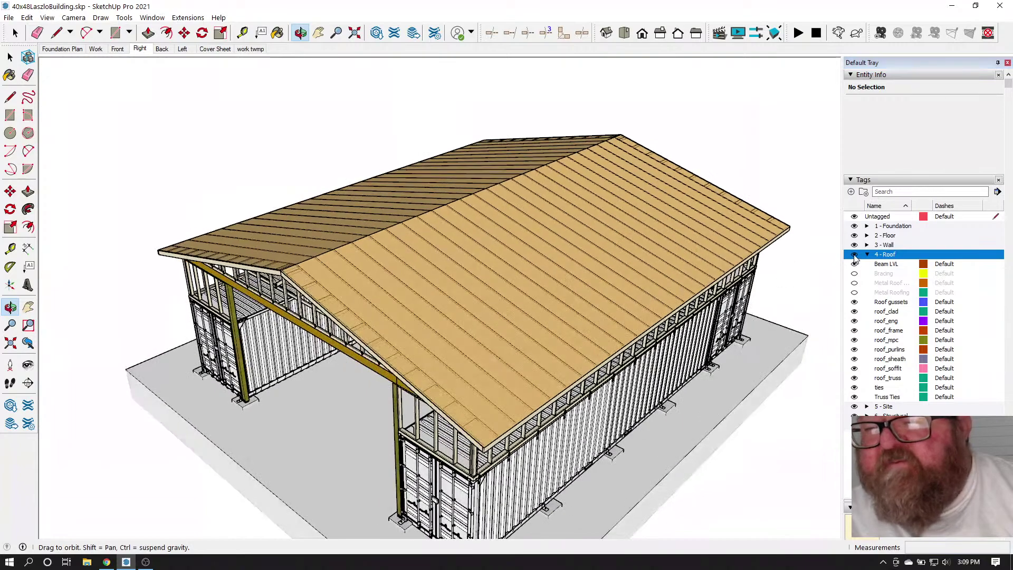
Hide the 4 - Roof folder to examine the stud wall corner above the front container doors
left_click(854, 255)
mouse_move(566, 320)
left_mouse_down()
mouse_move(563, 275)
mouse_move(567, 328)
left_mouse_up()
scroll(478, 398, "up", 5)
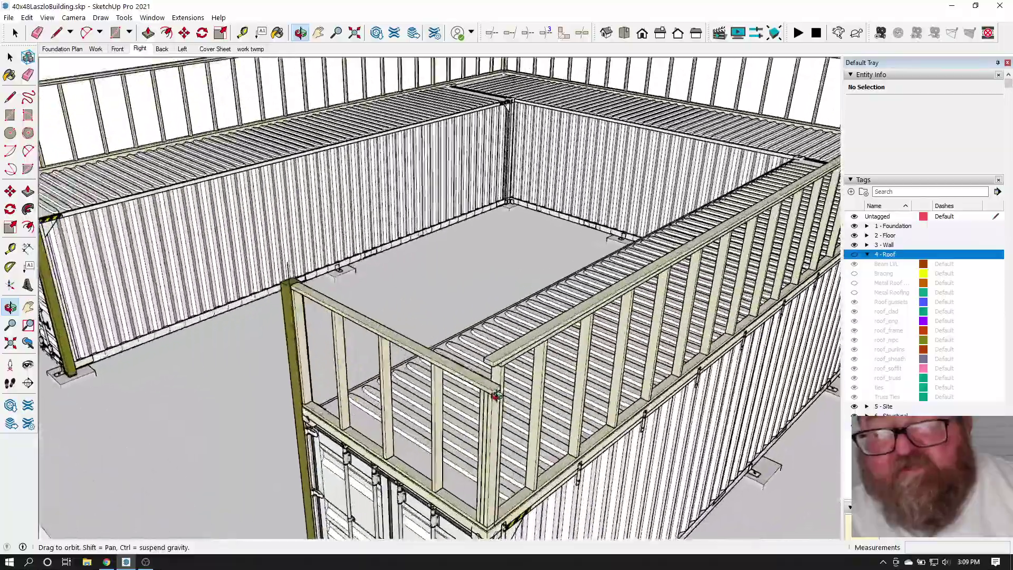
Explode the long side wall assembly at the front corner where its top plate overhangs the corner stud
left_click_drag(494, 395, 441, 373)
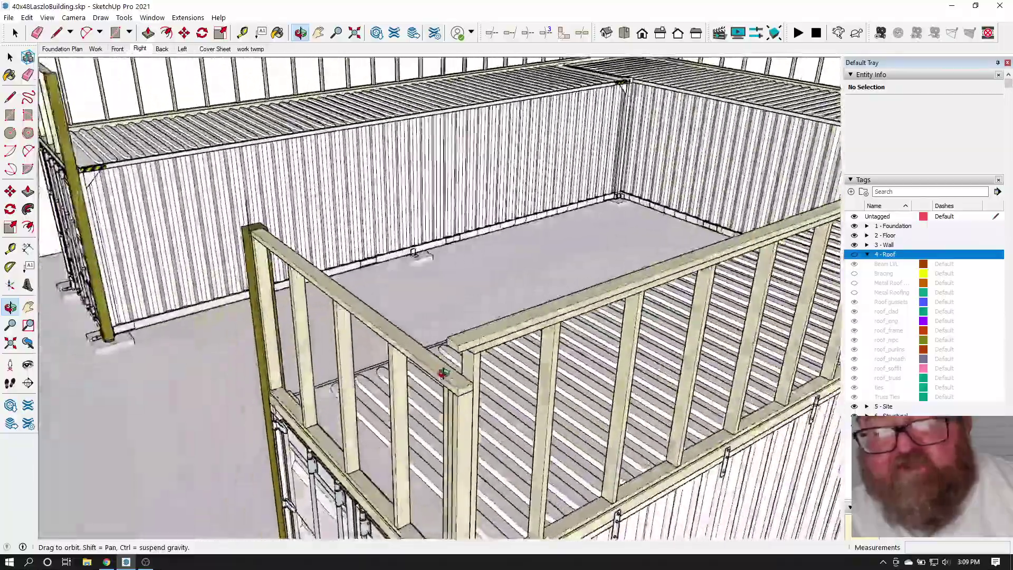
scroll(456, 378, "up", 4)
key("space")
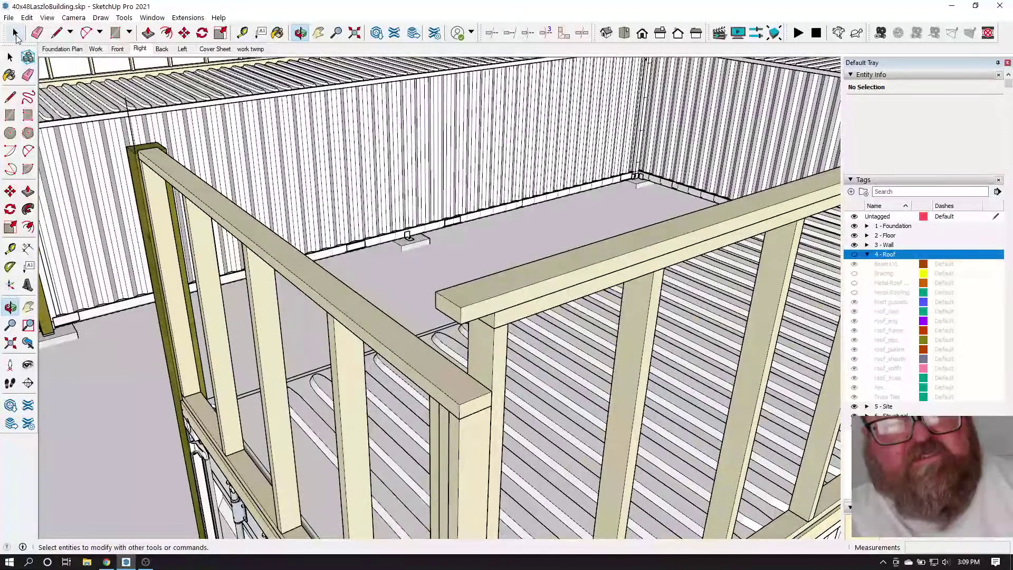
left_click(509, 307)
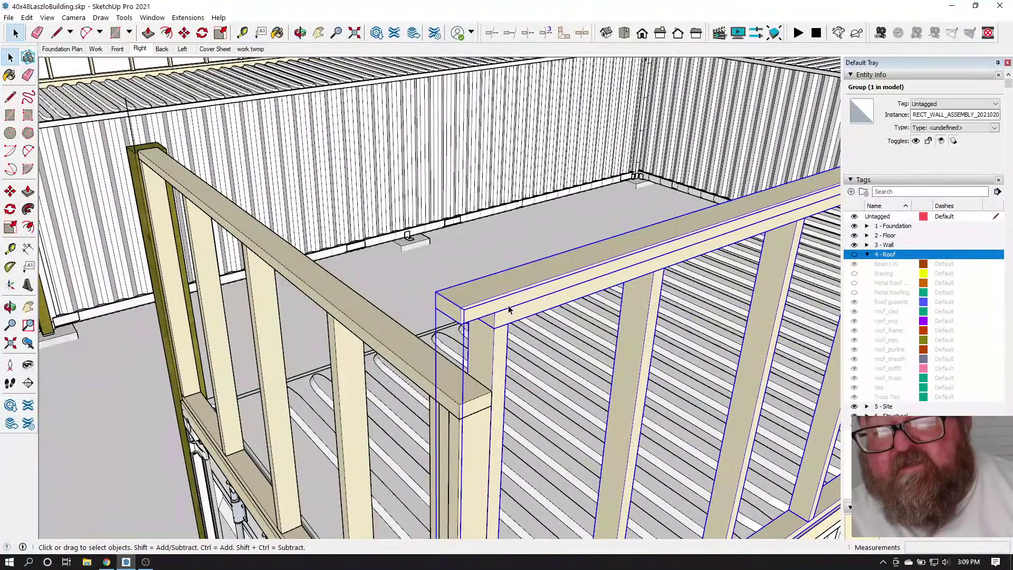
scroll(518, 301, "down", 2)
right_click(528, 296)
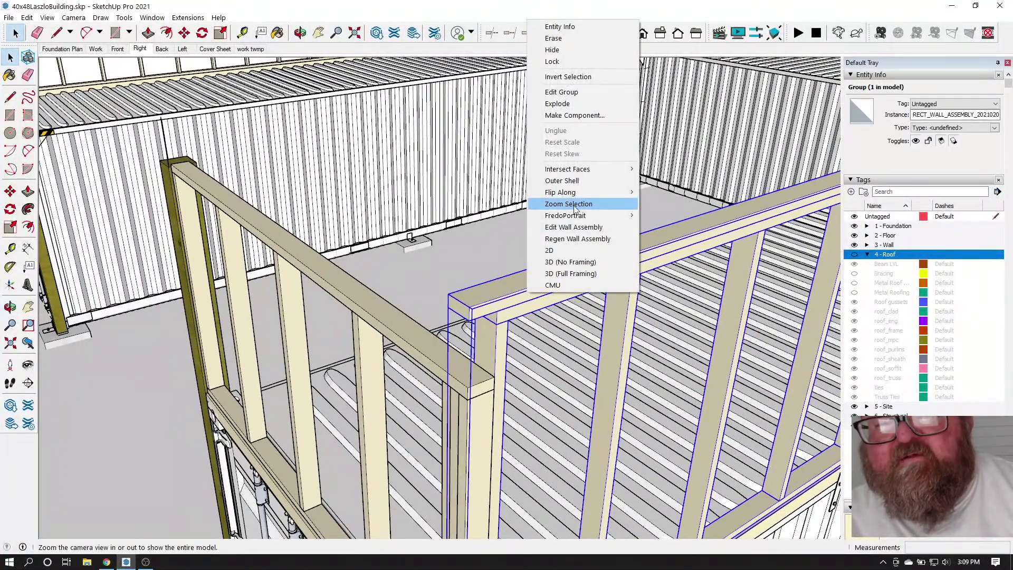
left_click(565, 104)
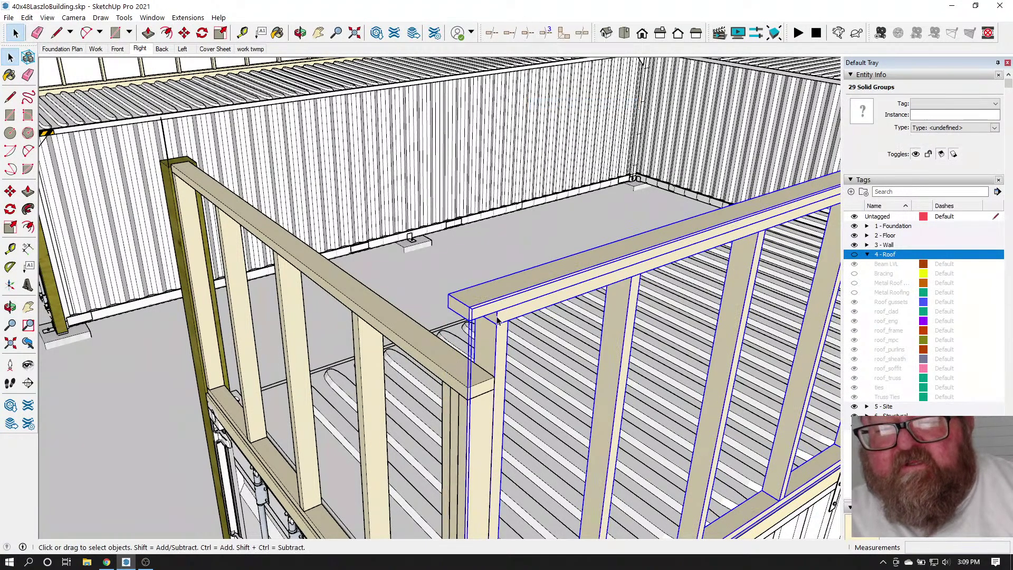
Shorten the exploded wall's overhanging top plate by pushing its end face back 3 1/2"
double_click(470, 312)
left_click(469, 314)
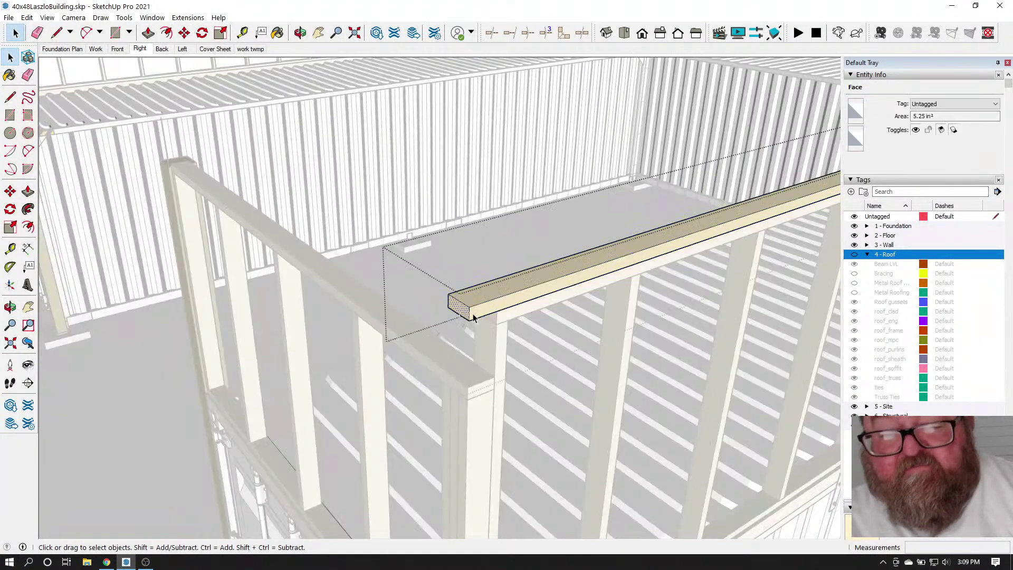
scroll(457, 302, "up", 2)
key("p")
left_click_drag(455, 297, 517, 320)
scroll(537, 417, "down", 5)
scroll(633, 470, "down", 8)
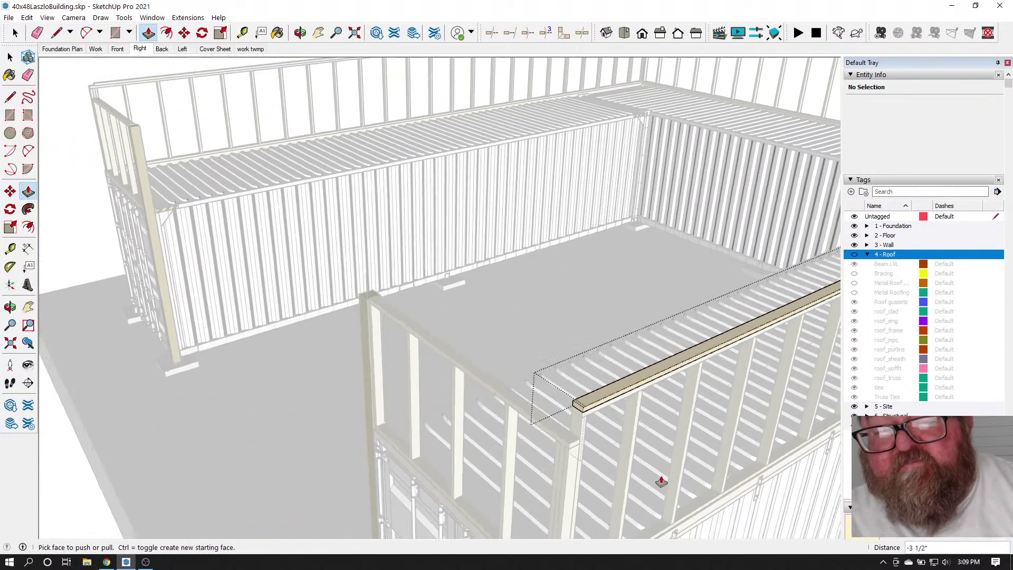
Explode the long side wall assembly on the opposite container, at the front corner above the container doors
left_click(299, 33)
left_click_drag(348, 248, 632, 313)
scroll(265, 256, "up", 6)
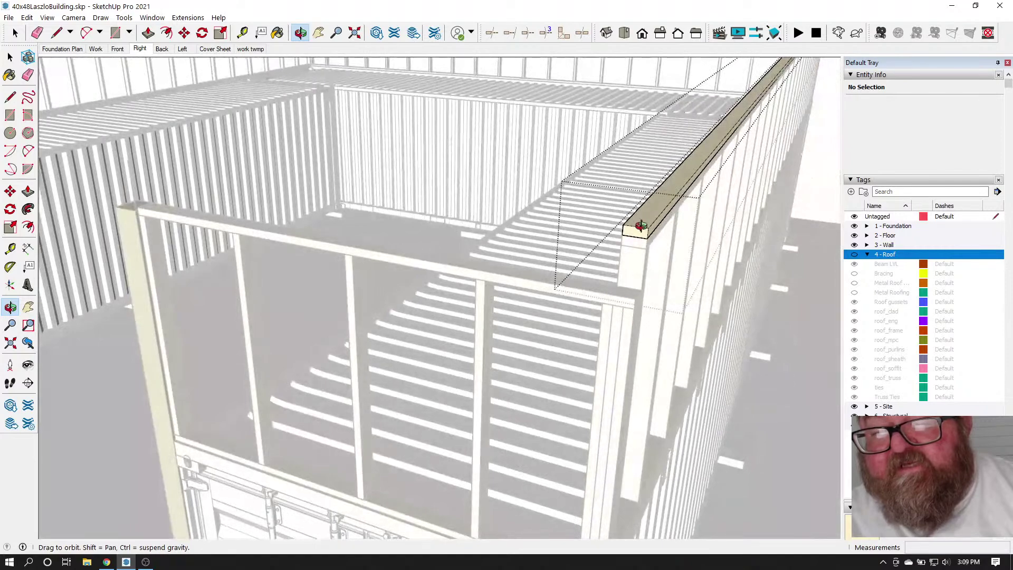
scroll(708, 355, "down", 10)
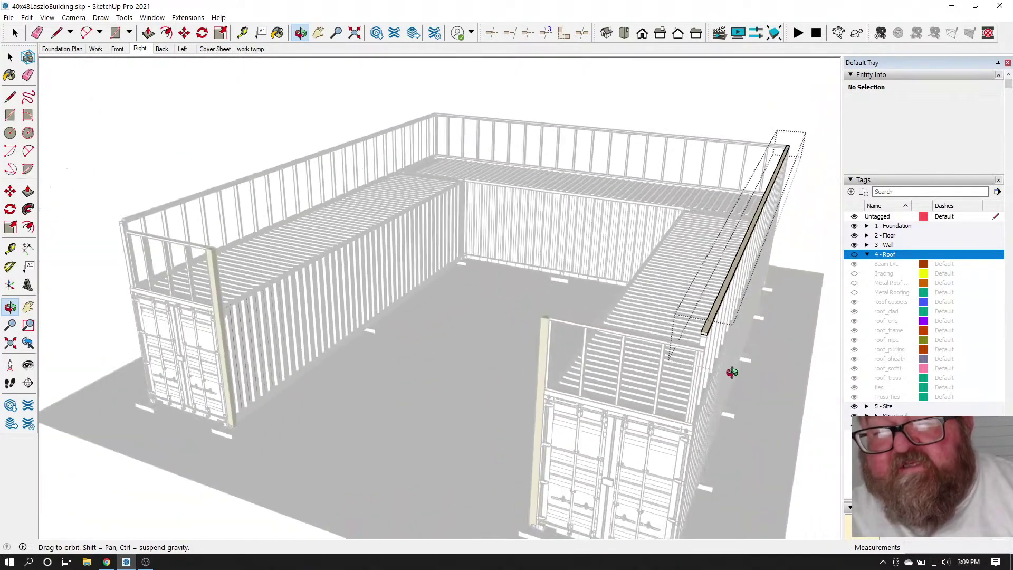
scroll(212, 285, "up", 10)
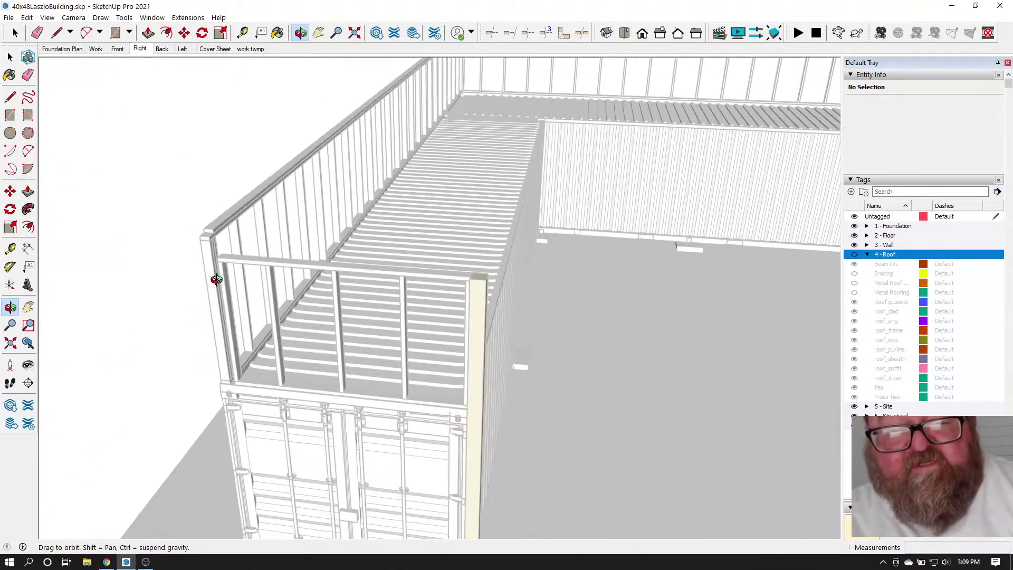
left_click_drag(241, 290, 549, 332)
scroll(510, 367, "up", 6)
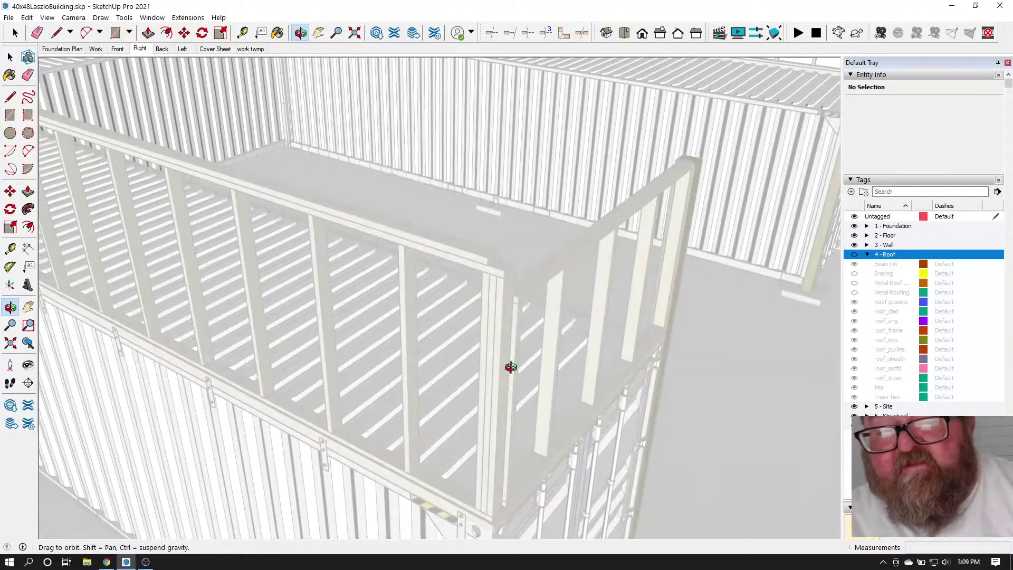
left_click_drag(511, 367, 328, 229)
left_click(15, 33)
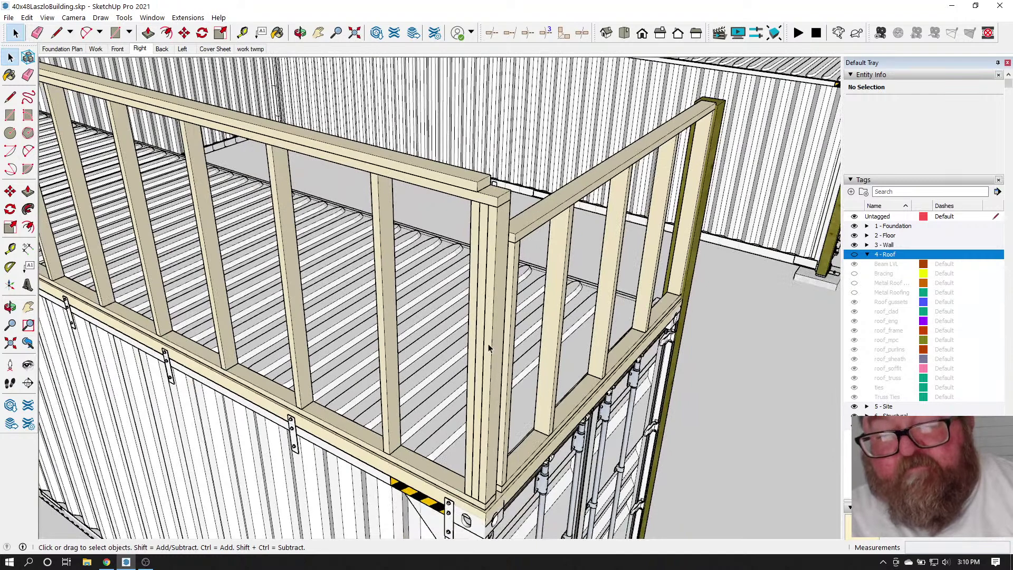
left_click(488, 348)
right_click(489, 344)
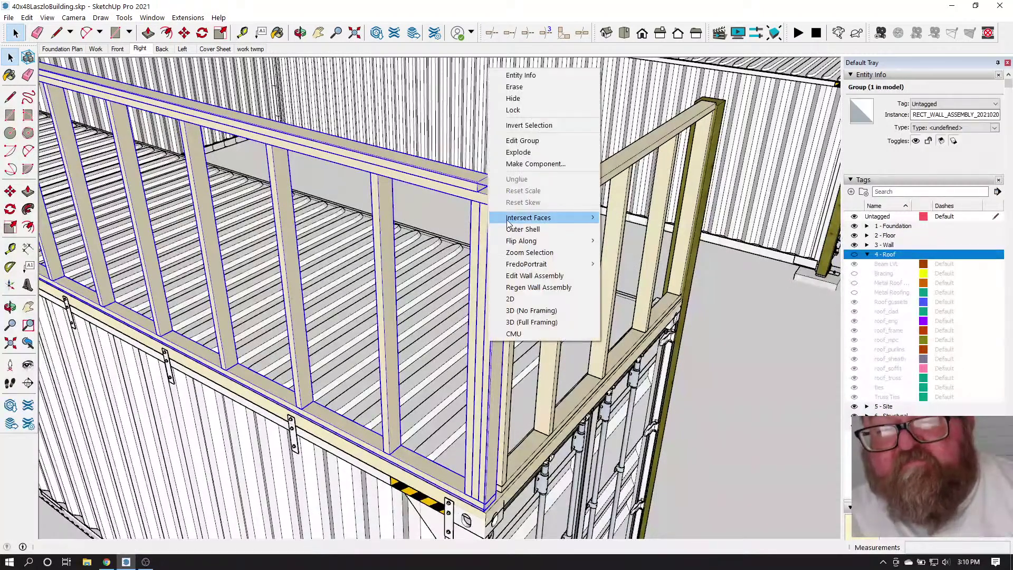
left_click(518, 152)
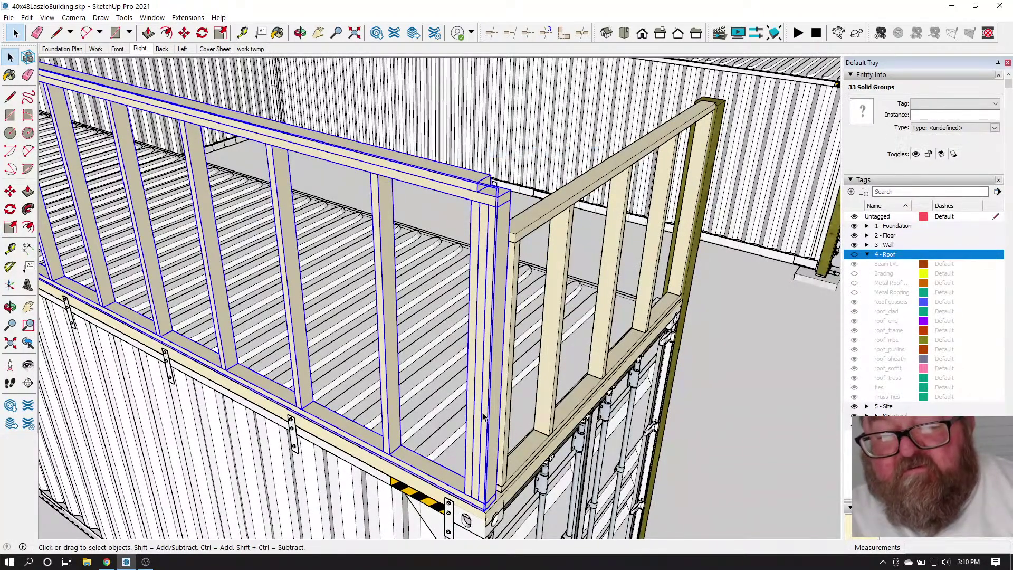
Delete the two extra studs beside the outermost corner stud of the exploded long wall
double_click(483, 413)
left_click(482, 418)
left_click(675, 430)
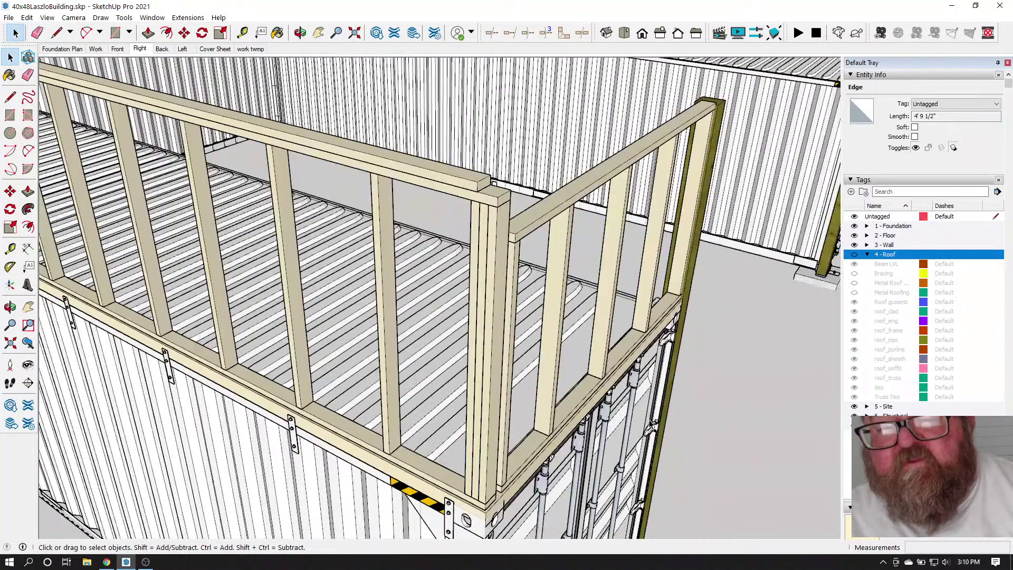
left_click(493, 316)
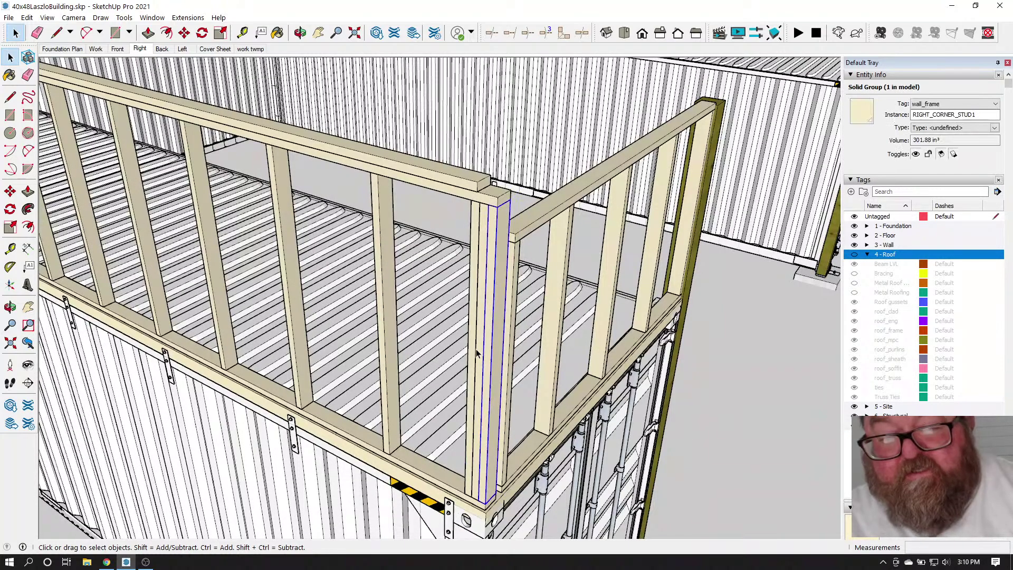
scroll(482, 450, "up", 2)
scroll(496, 464, "up", 2)
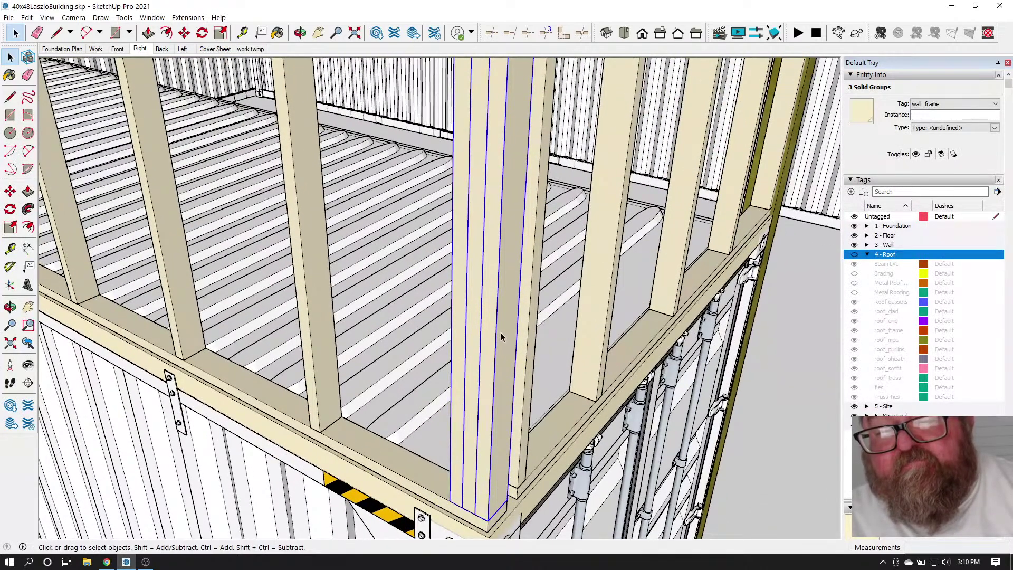
scroll(501, 338, "down", 1)
left_click(482, 292)
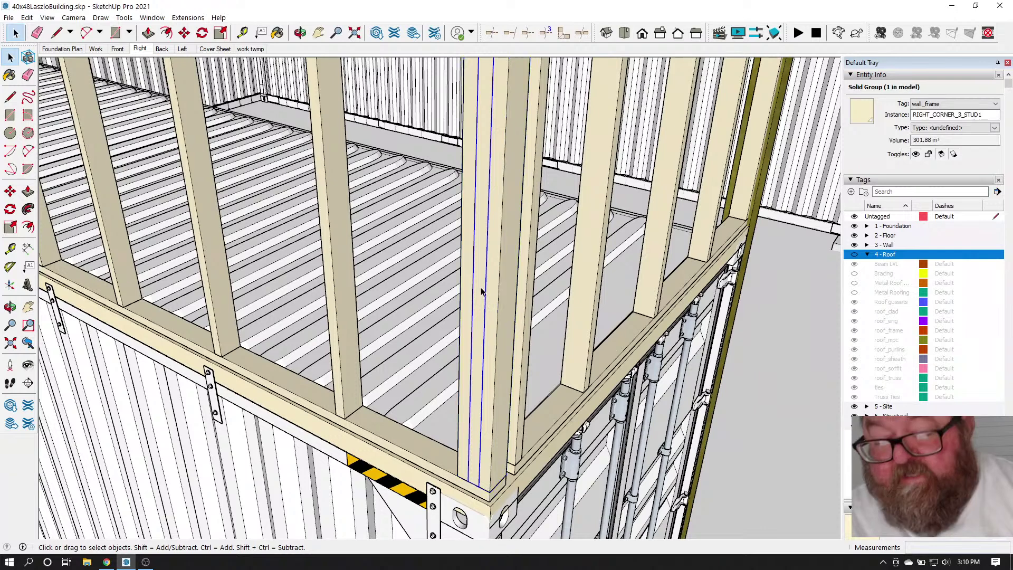
key("ctrl+t")
left_click(481, 292)
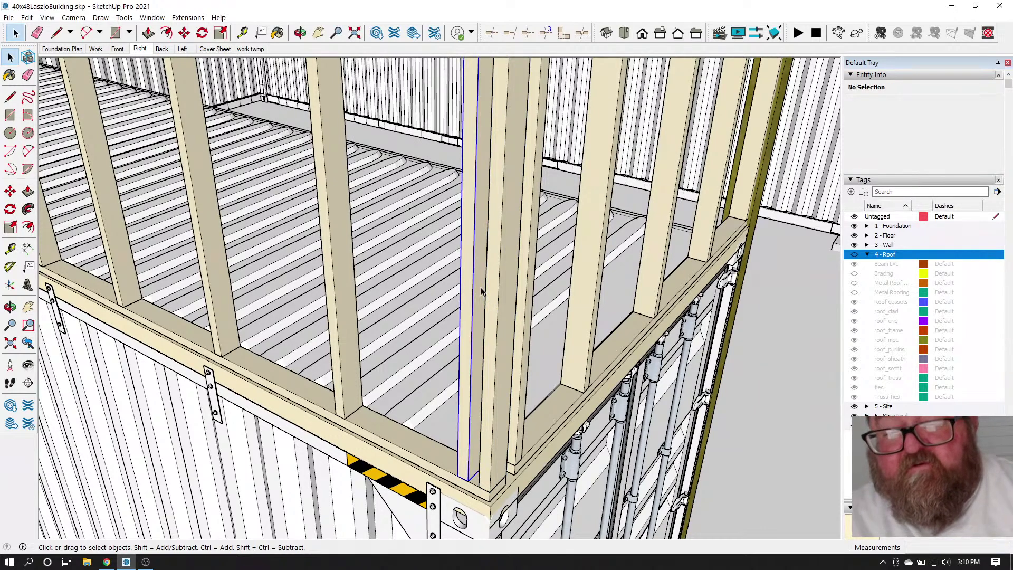
key("Delete")
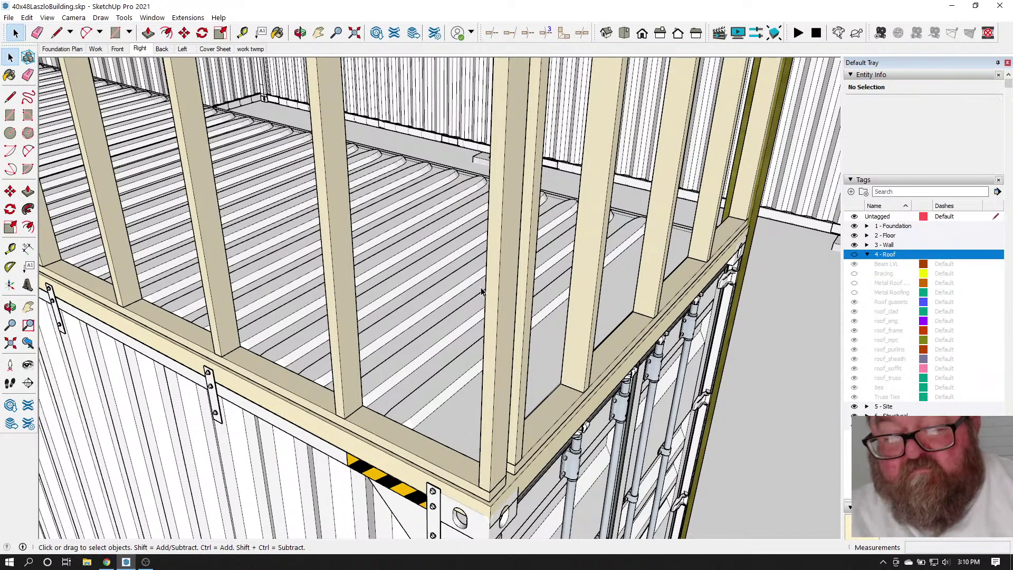
Move the remaining corner stud 3.5" inward along the bottom plate, away from the container's front corner
left_click(496, 452)
scroll(453, 430, "up", 2)
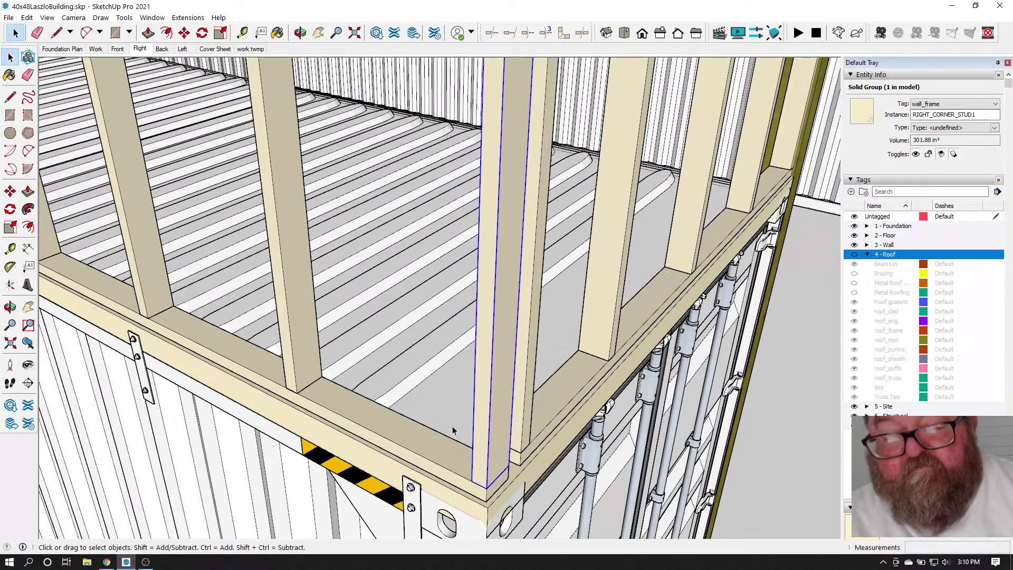
left_click(184, 32)
left_click(485, 488)
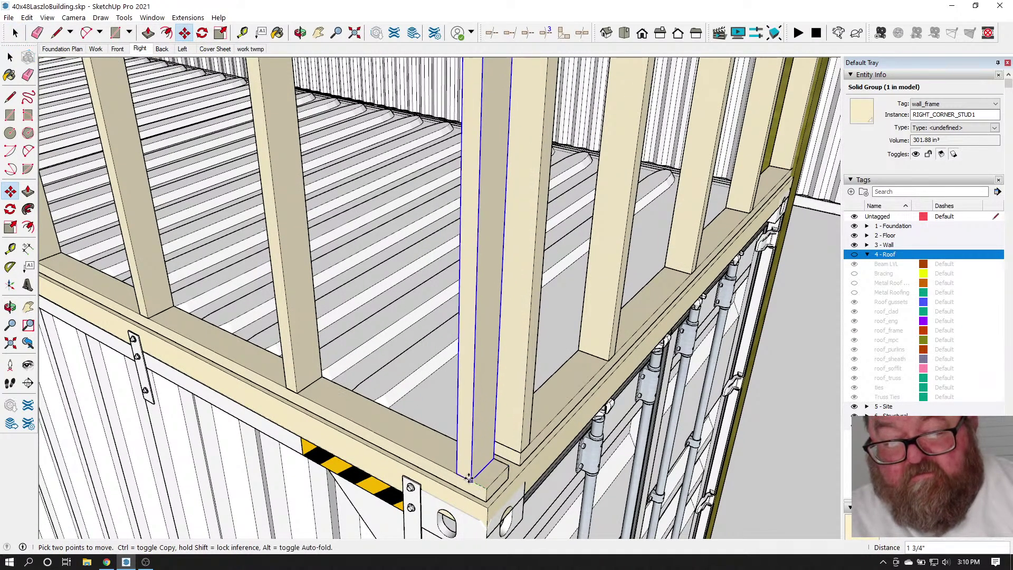
type("3.")
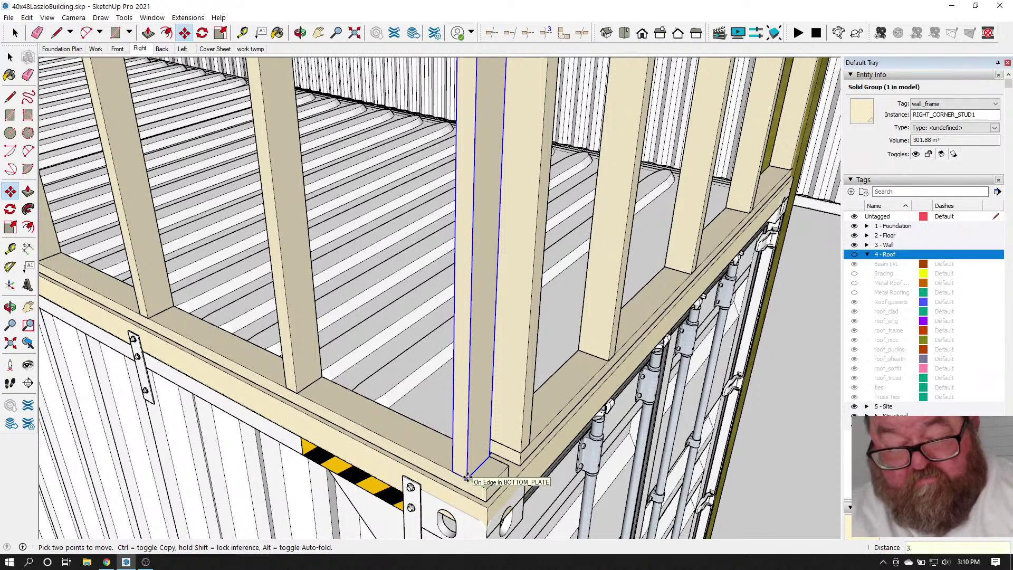
type("5")
key("Return")
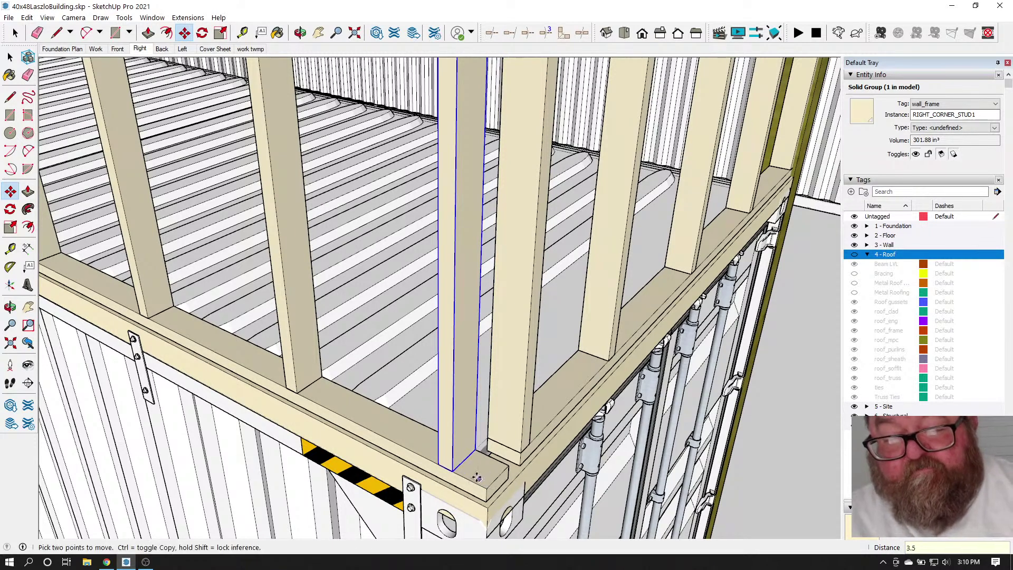
left_click(10, 57)
scroll(67, 189, "down", 2)
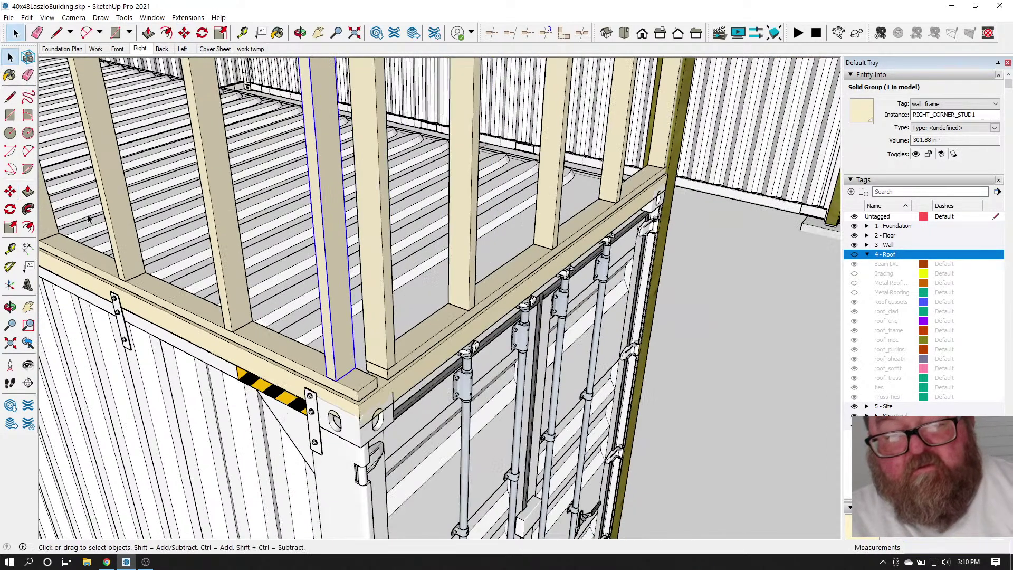
Shorten the long wall's bottom plate by pushing its front end face back 3 1/2", flush with the moved stud
scroll(357, 360, "up", 1)
triple_click(364, 387)
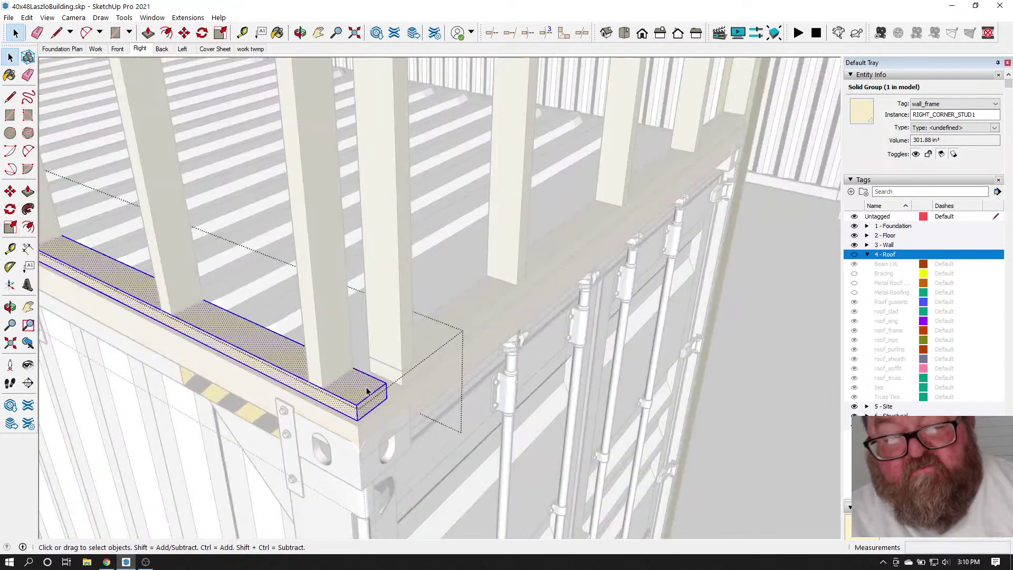
double_click(334, 372)
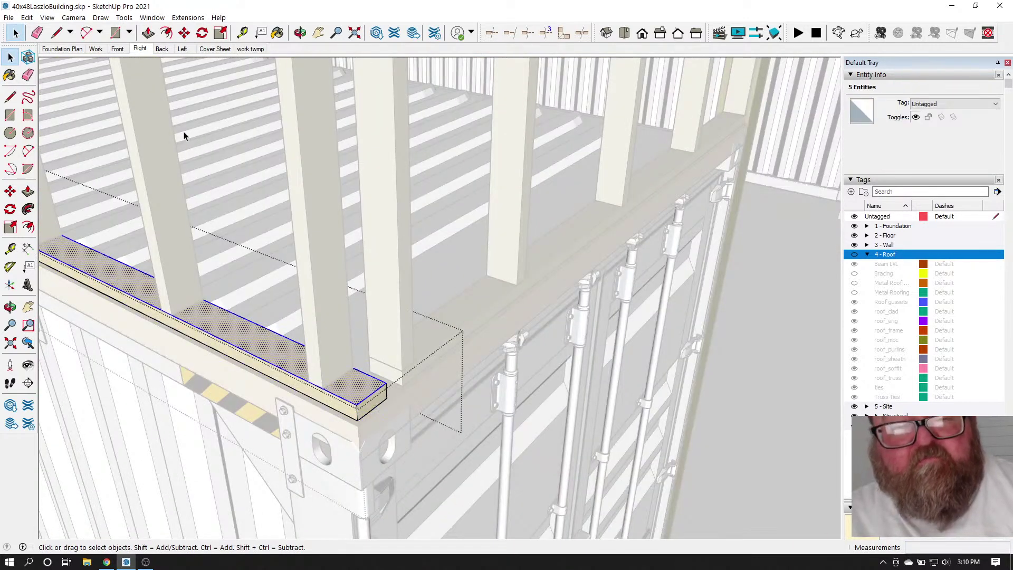
key("p")
left_click(332, 370)
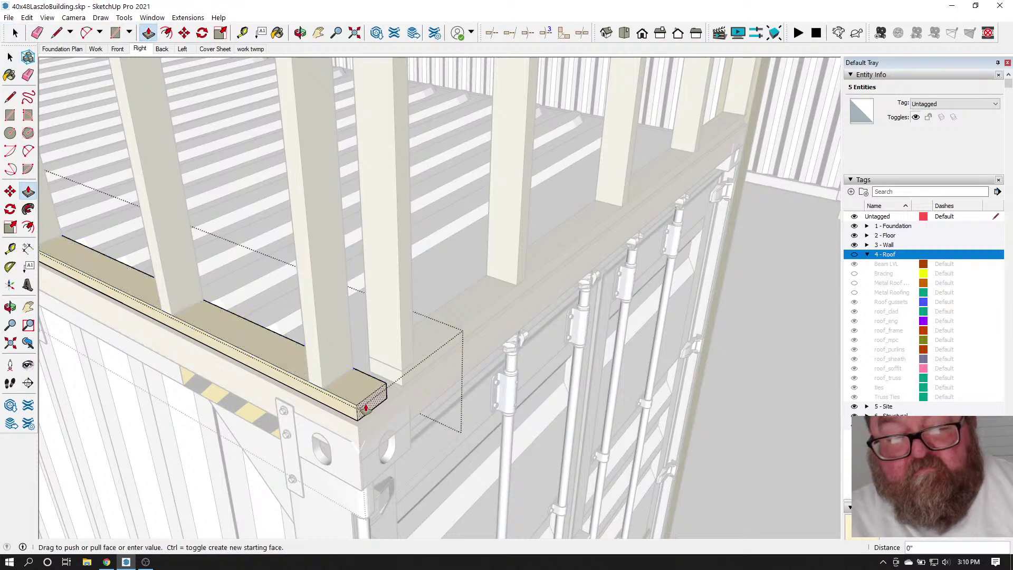
left_click(338, 380)
middle_click_drag(338, 380, 338, 410)
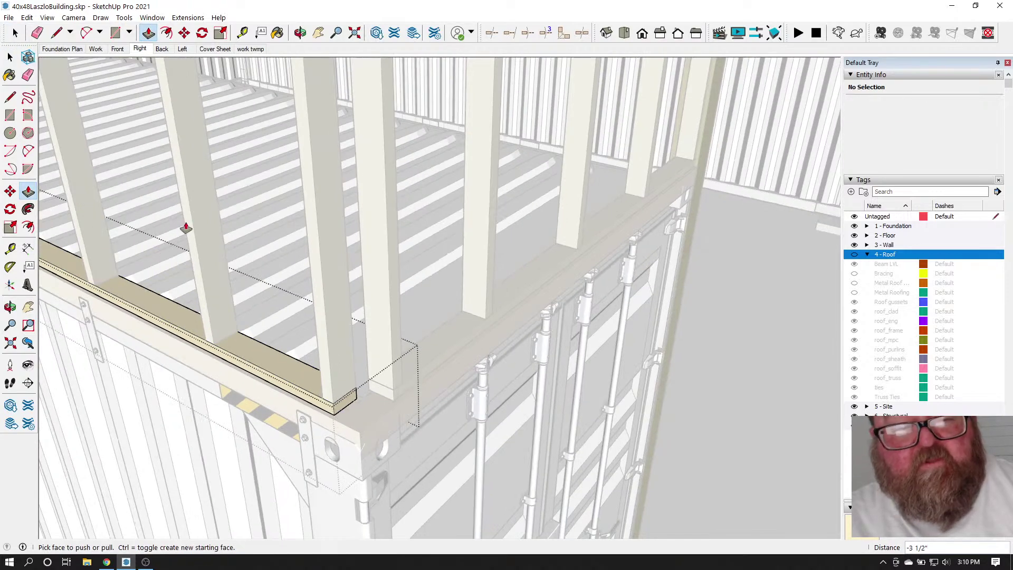
key("space")
key("Escape")
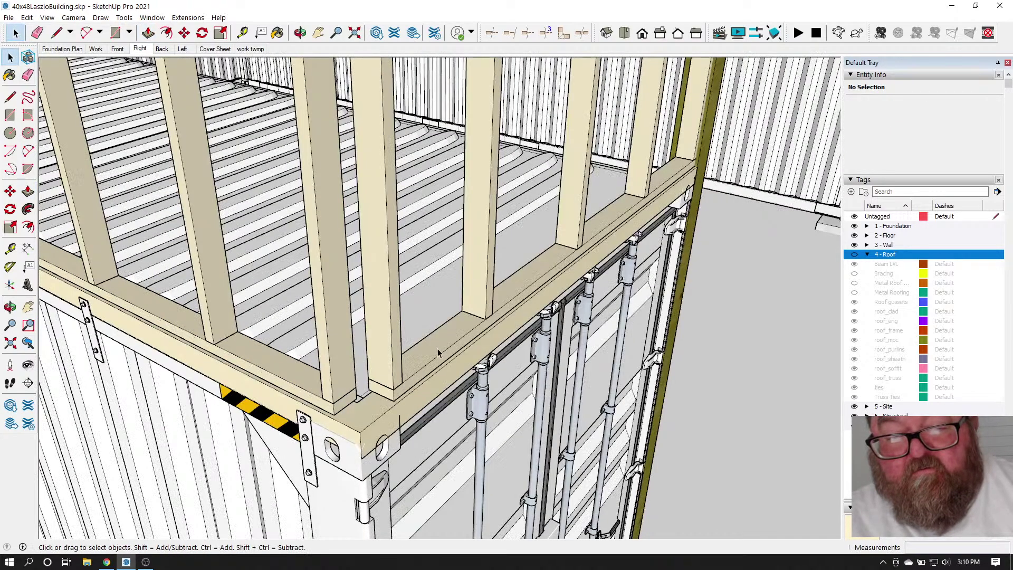
Extend the bottom plate of the short wall above the container doors to the outer front corner, past the long wall's end
double_click(435, 350)
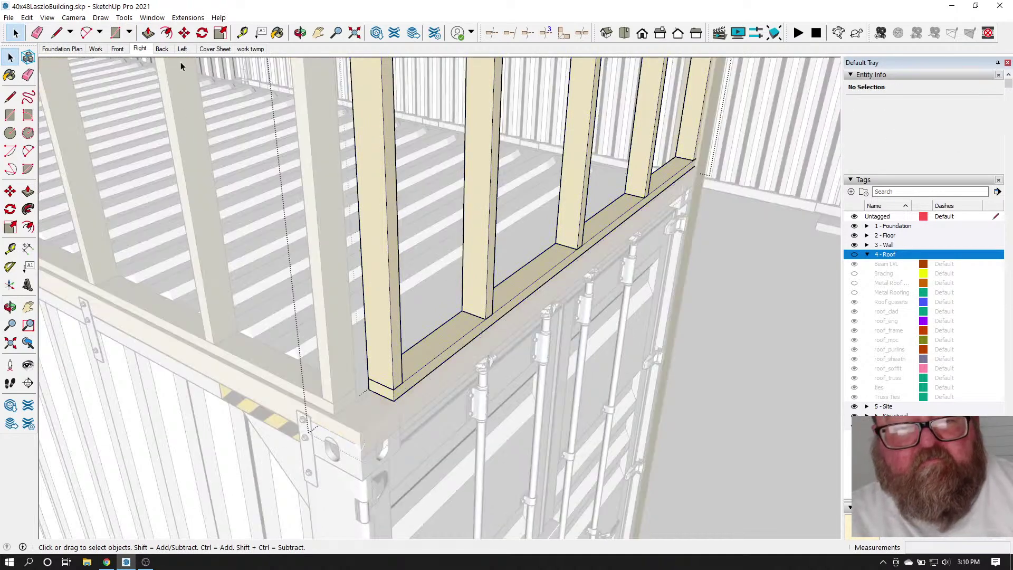
left_click(148, 33)
key("space")
double_click(424, 357)
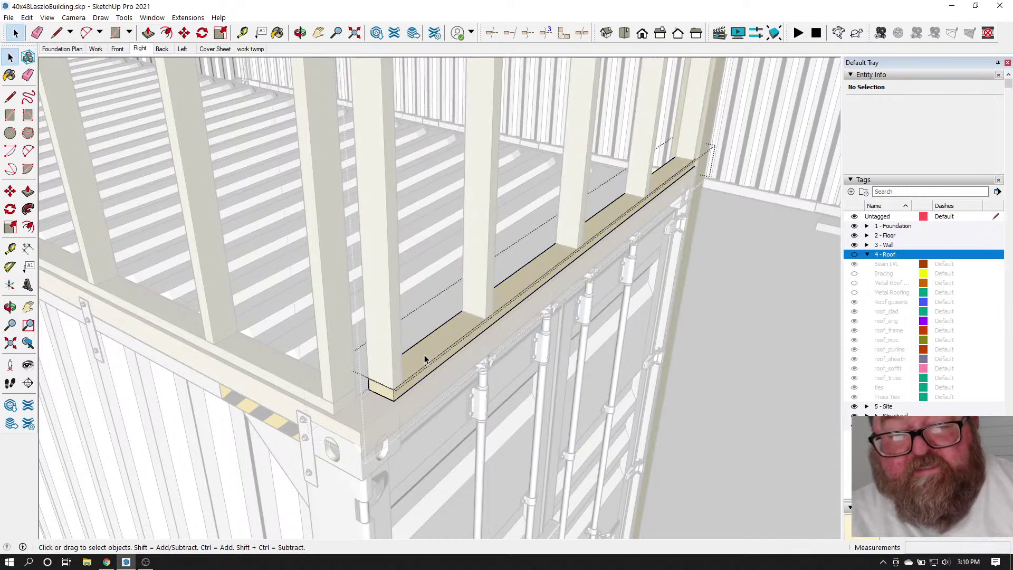
left_click(148, 33)
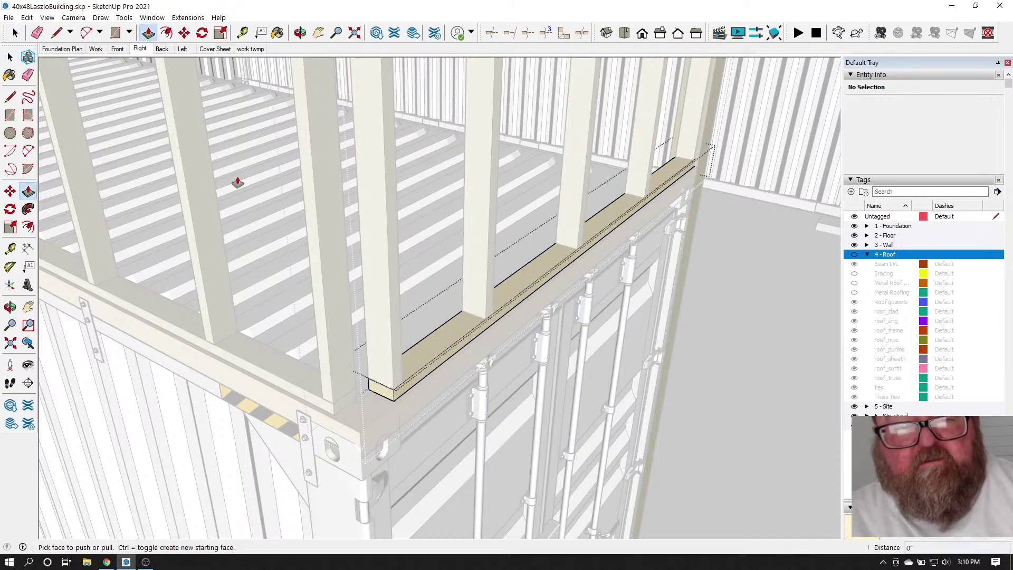
left_click(364, 387)
left_click(331, 394)
key("space")
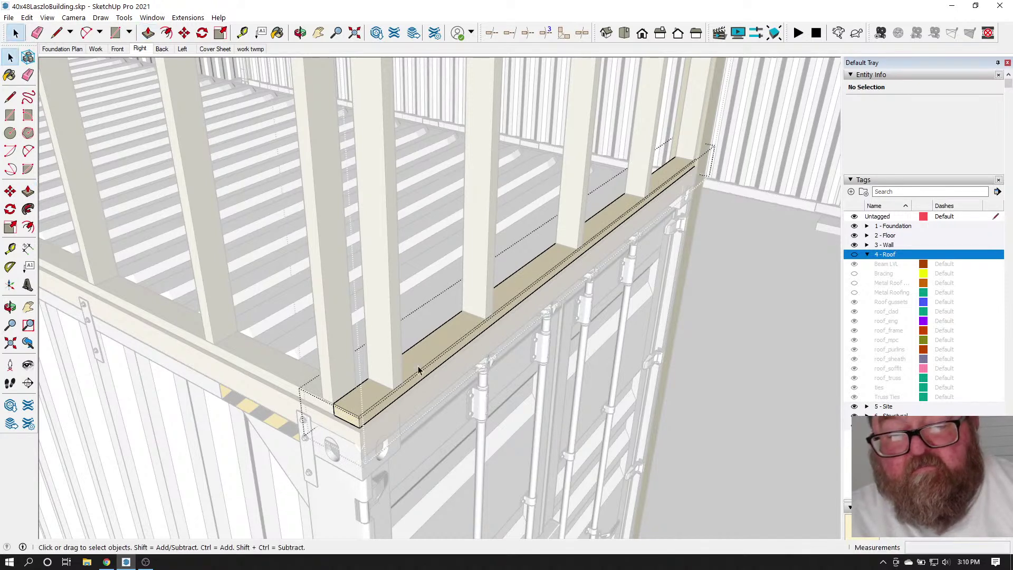
Copy the short wall's corner stud 5 1/2" outward to the outer end of the extended bottom plate
left_click(364, 359)
left_click(376, 359)
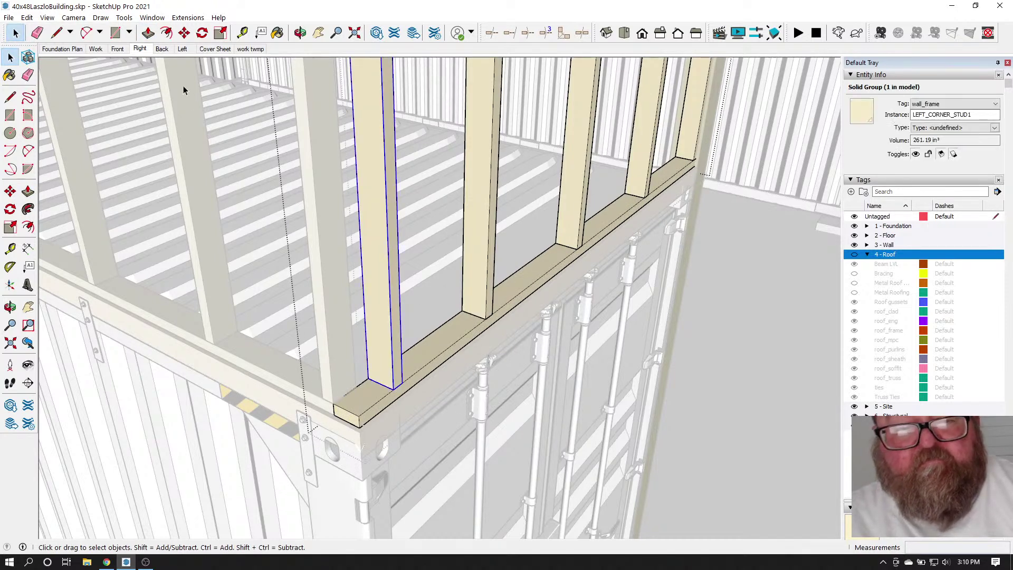
left_click(184, 32)
scroll(383, 359, "up", 1)
scroll(383, 359, "up", 1)
key("ctrl")
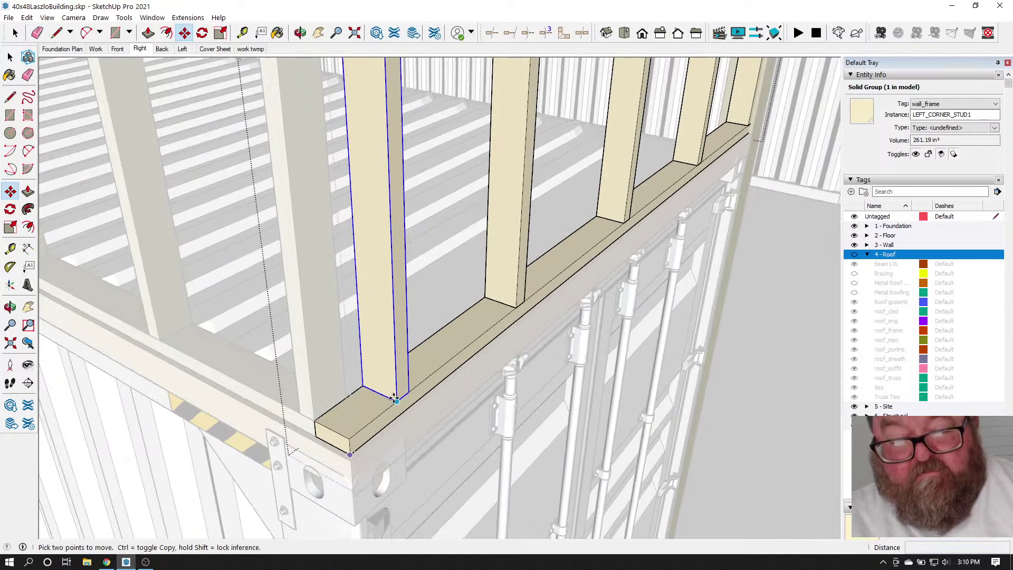
left_click(393, 401)
left_click(369, 437)
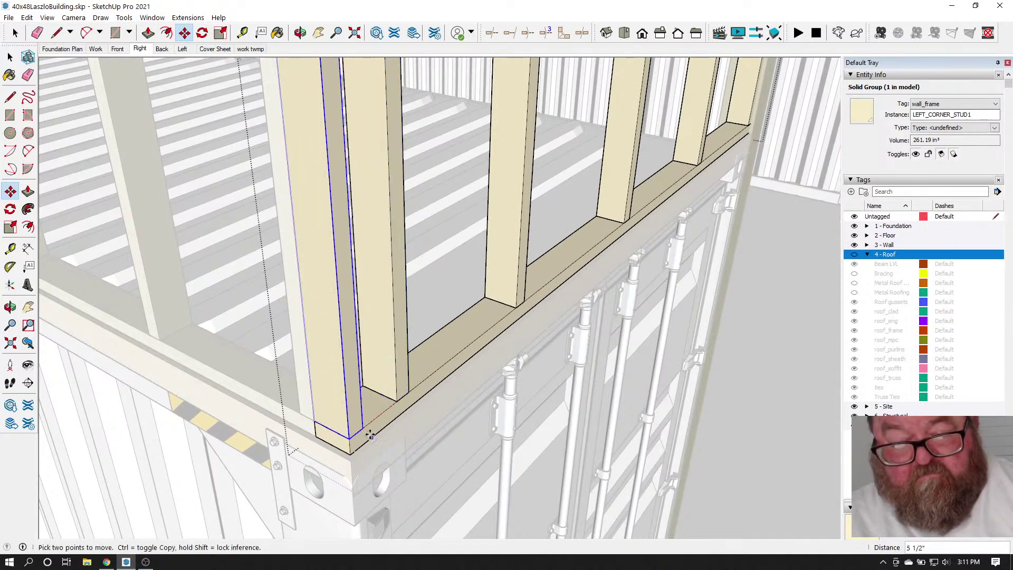
Place two more stud copies on the short wall's bottom plate, packed side by side against the inner face of the new corner stud
left_click(364, 428)
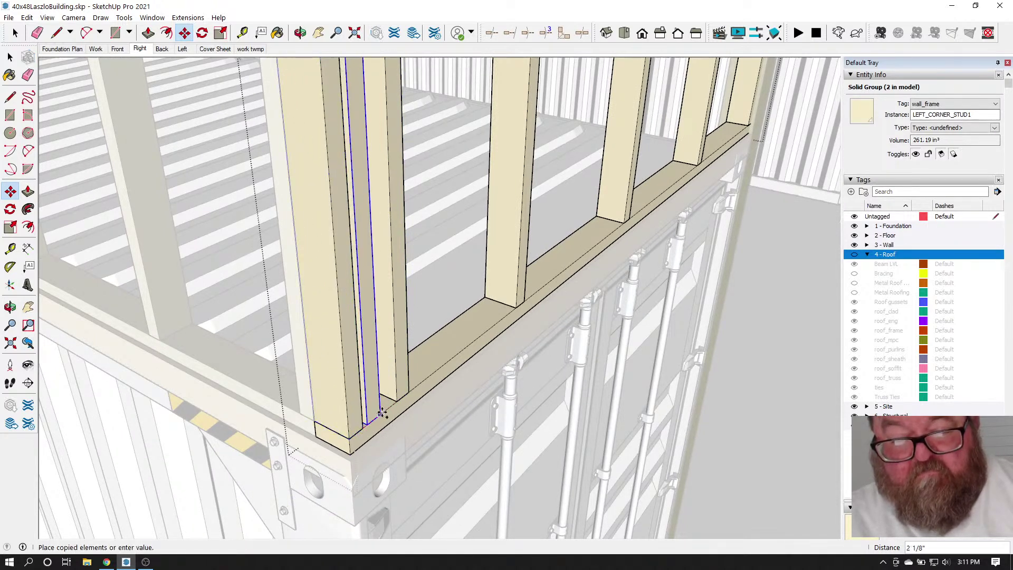
left_click(372, 418)
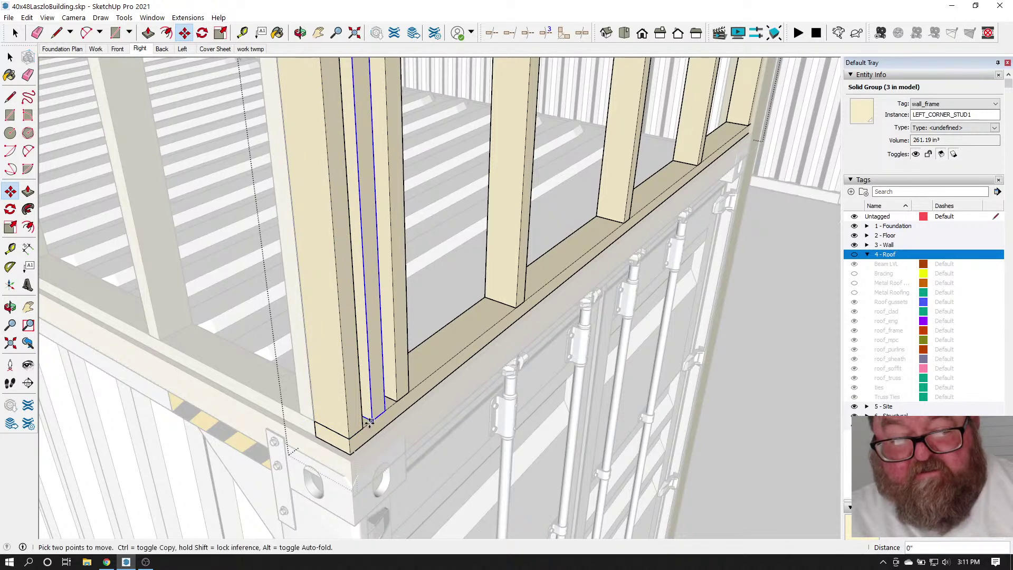
left_click(369, 422)
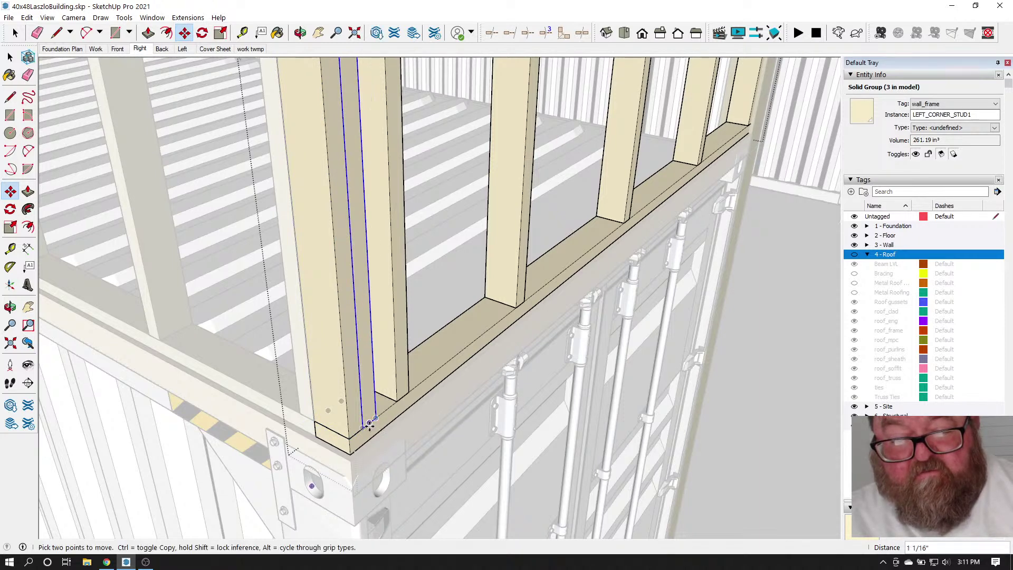
left_click(366, 427)
middle_click_drag(366, 426, 373, 461)
scroll(374, 461, "down", 2)
scroll(333, 173, "up", 4)
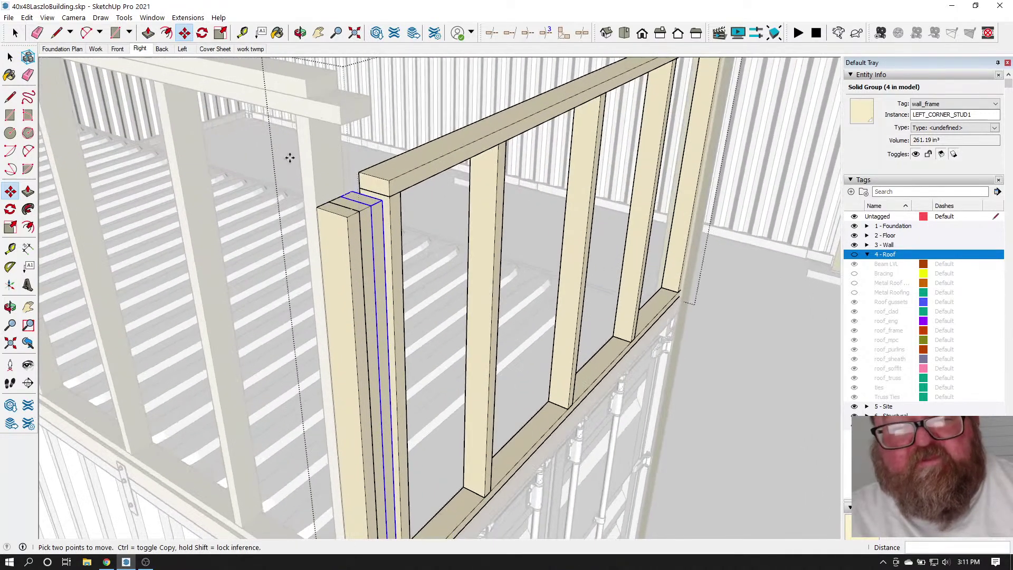
key("space")
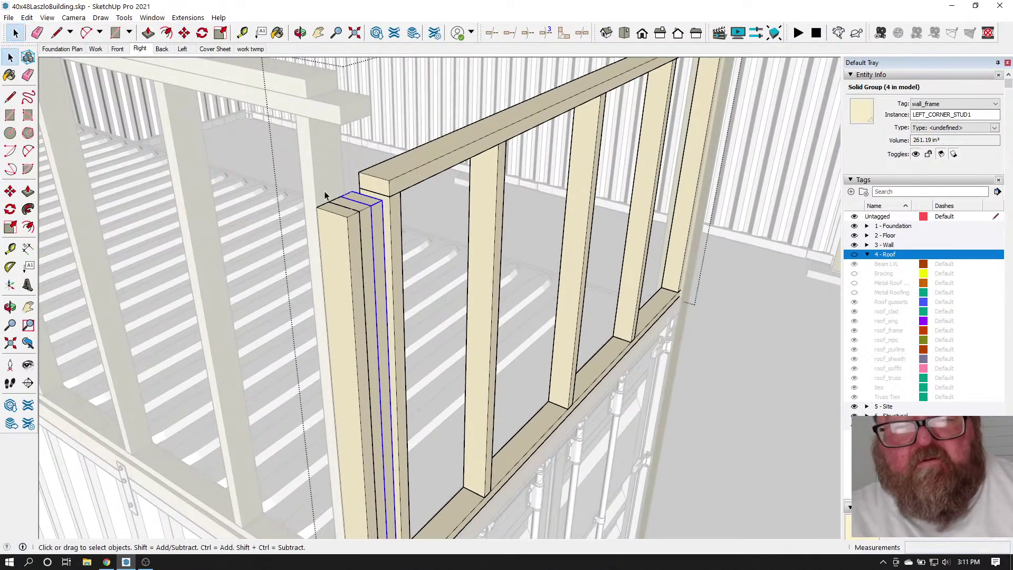
Extend the short wall's top plate 5 1/2" over the new corner studs, flush with the outermost one
double_click(373, 194)
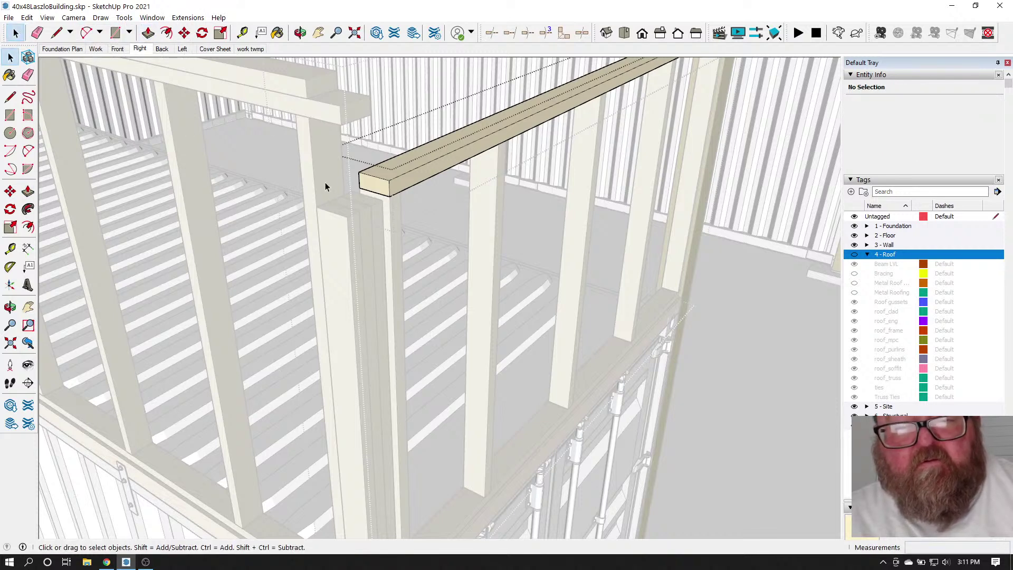
double_click(377, 184)
key("p")
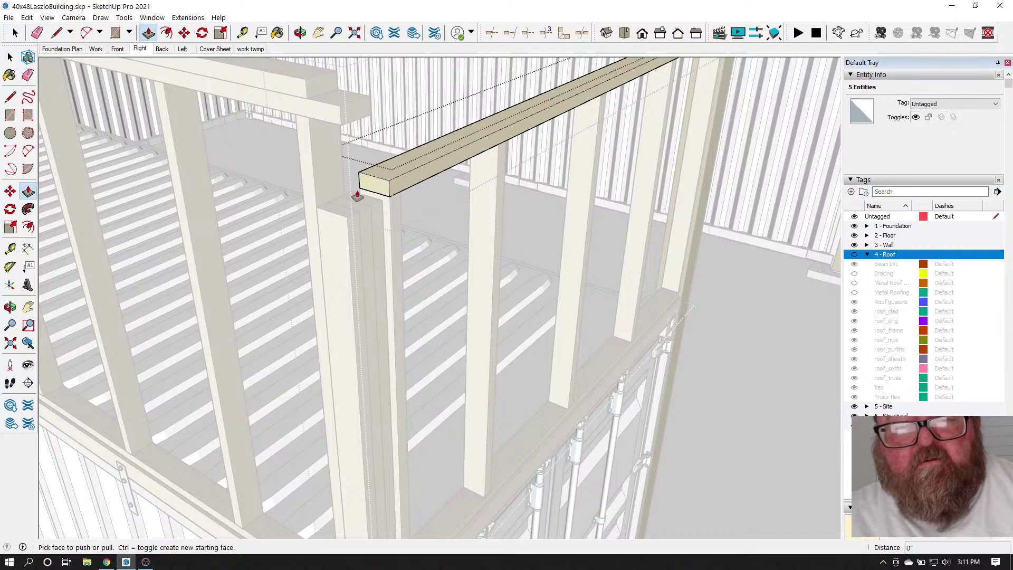
left_click_drag(370, 191, 344, 226)
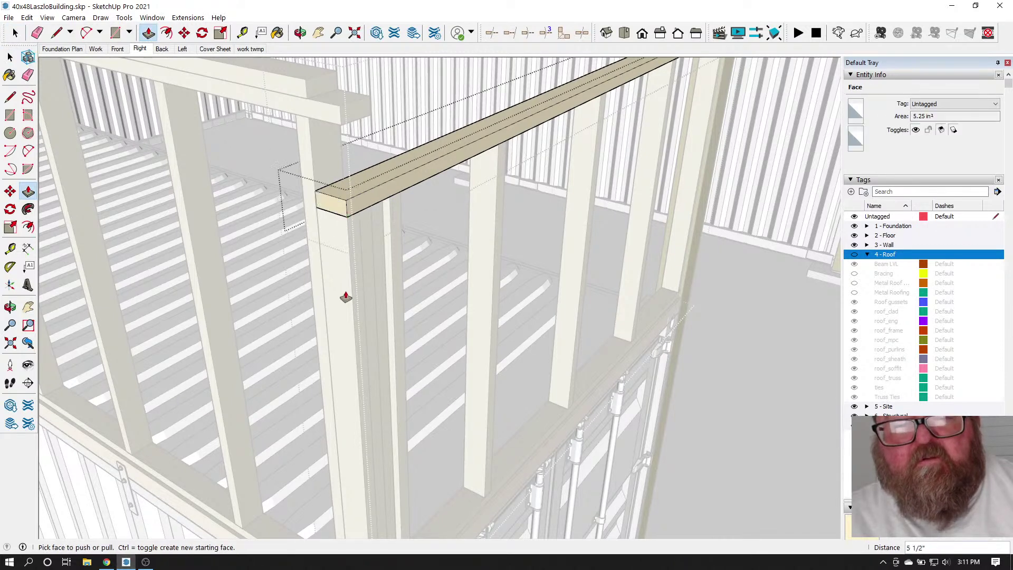
scroll(346, 300, "down", 1)
left_click(16, 33)
scroll(280, 242, "down", 2)
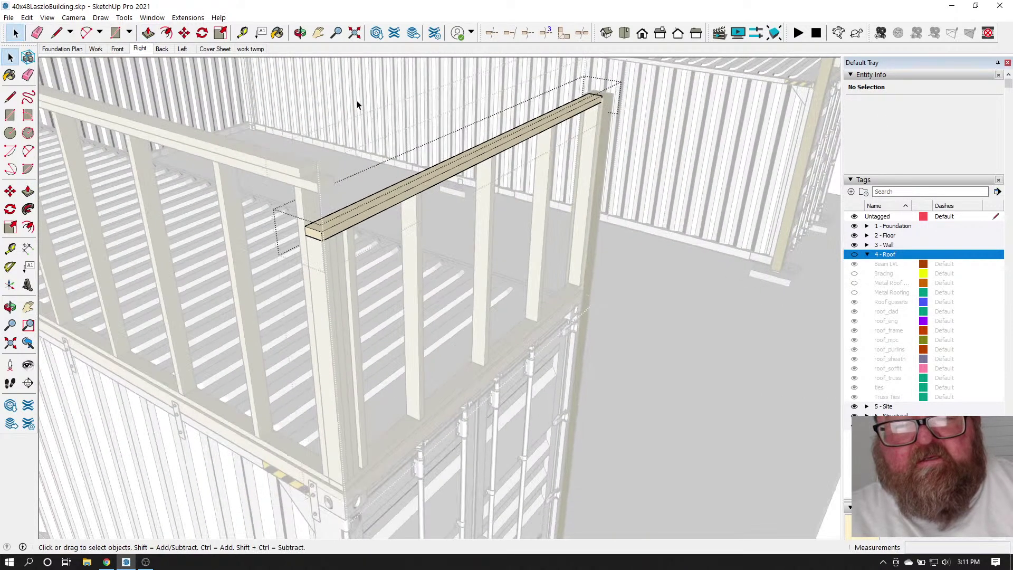
left_click(357, 101)
Push the front end of the long wall's lower top plate back 3 1/2", flush with its end stud
scroll(311, 185, "up", 3)
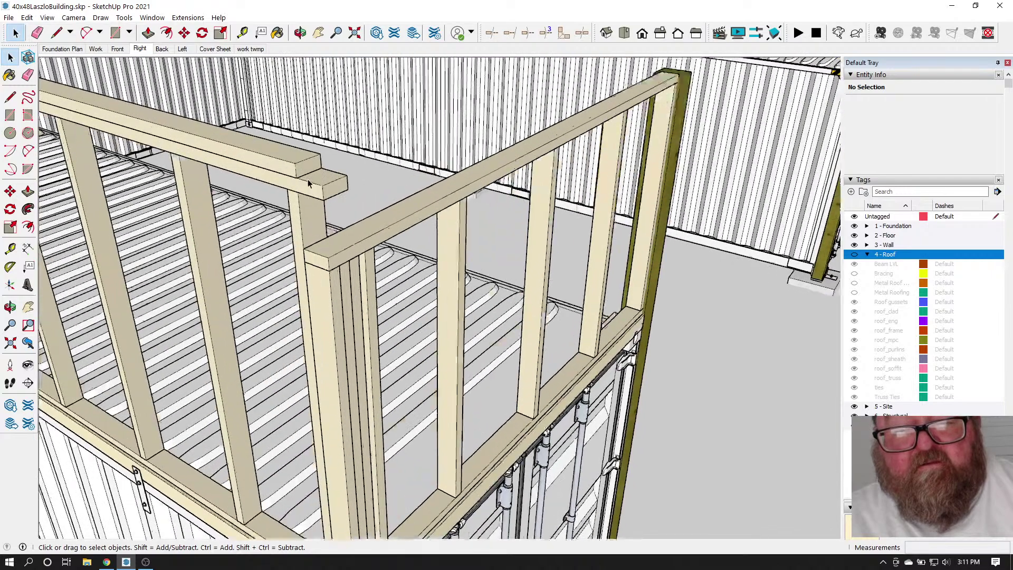
left_click(310, 194)
double_click(310, 193)
left_click(310, 190)
left_click(148, 33)
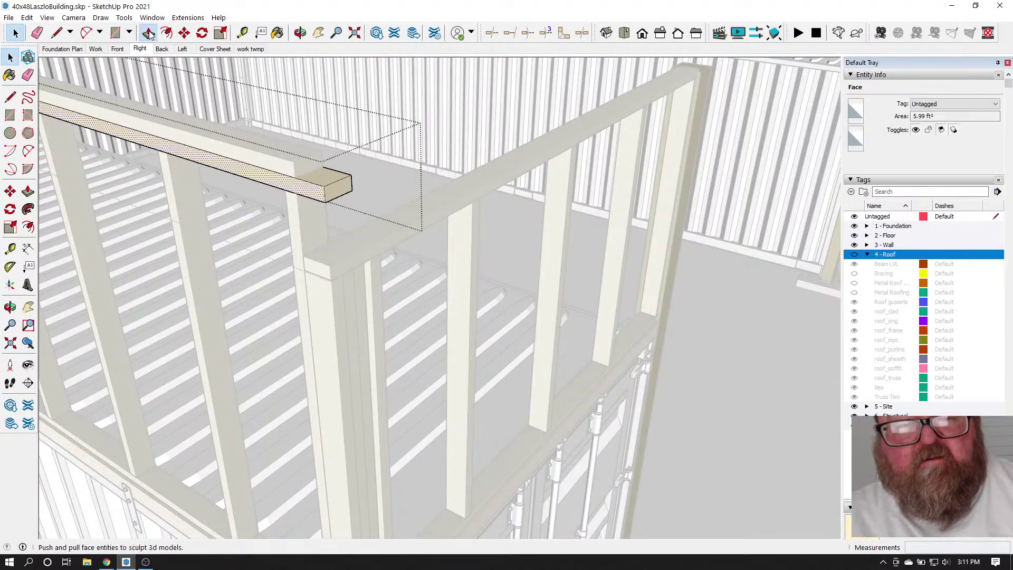
left_click(330, 185)
left_click(301, 206)
key("space")
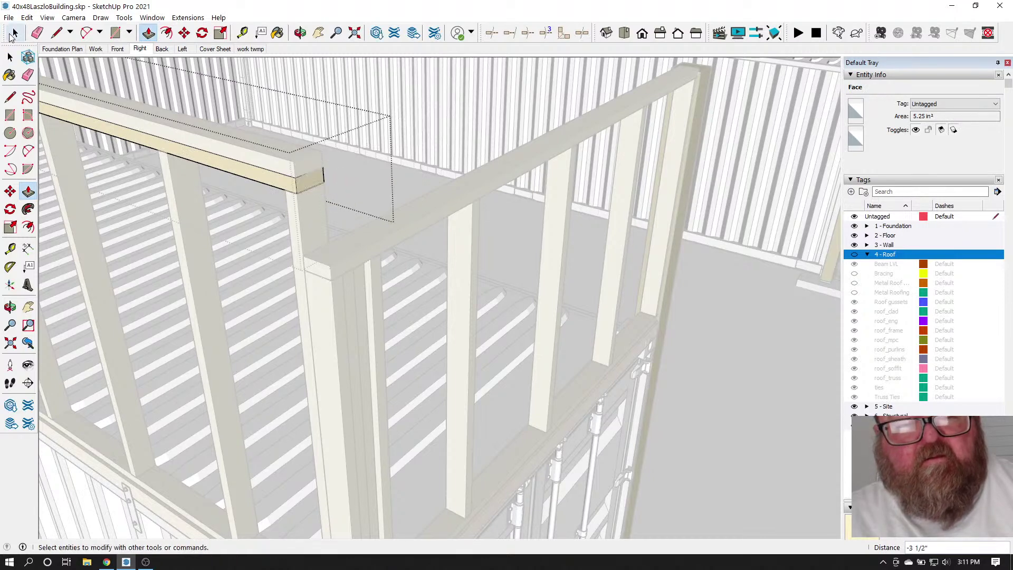
key("Escape")
key("Escape")
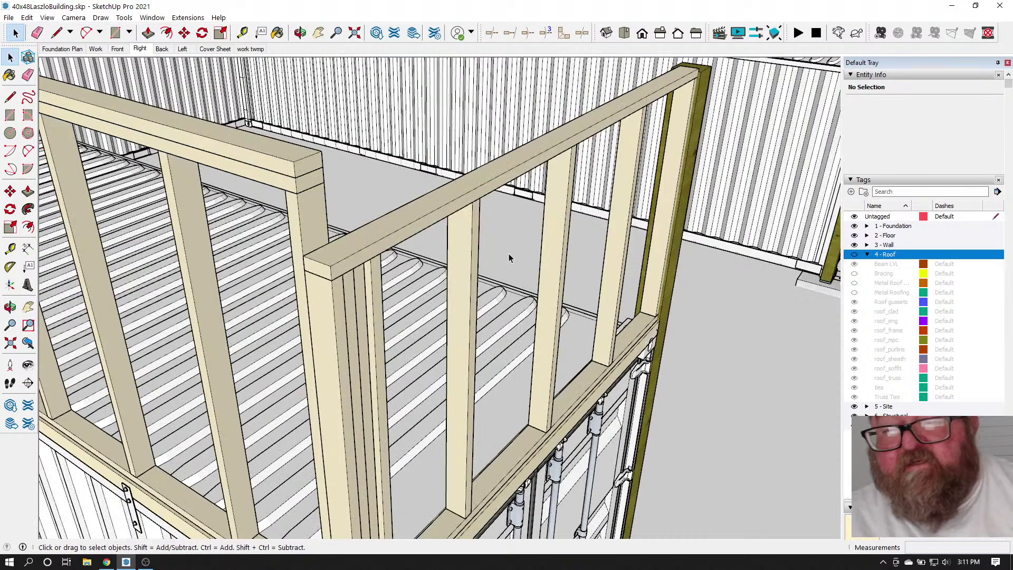
Make the 4 - Roof tag folder visible so the roof framing and sheathing show above the walls
left_click(867, 245)
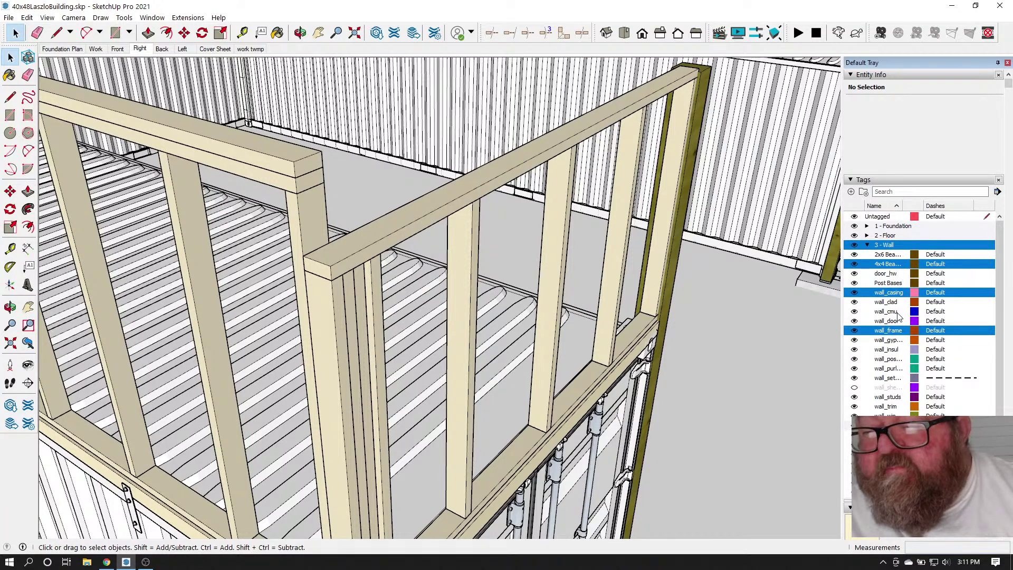
scroll(897, 320, "down", 1)
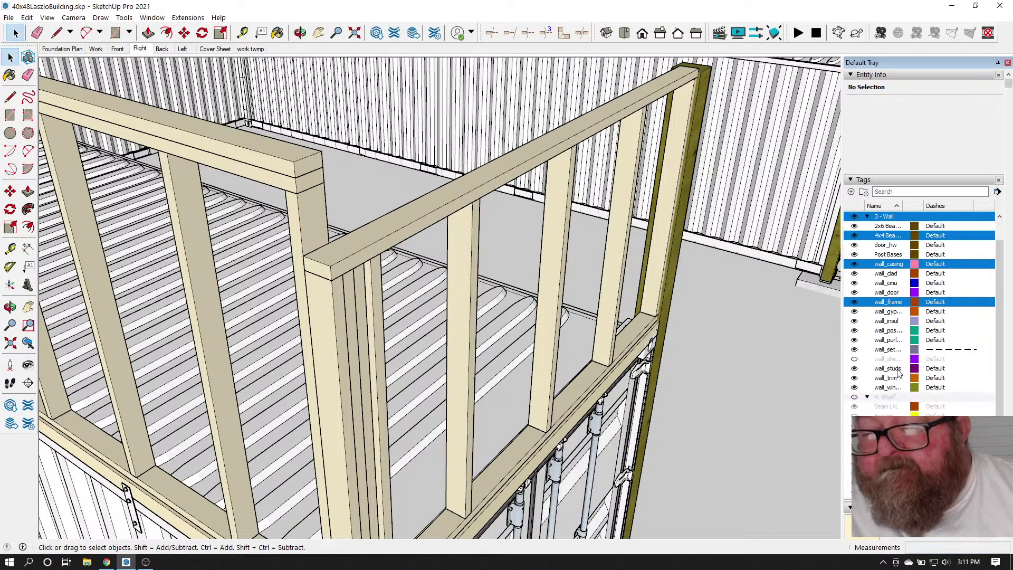
scroll(886, 364, "down", 1)
left_click(889, 397)
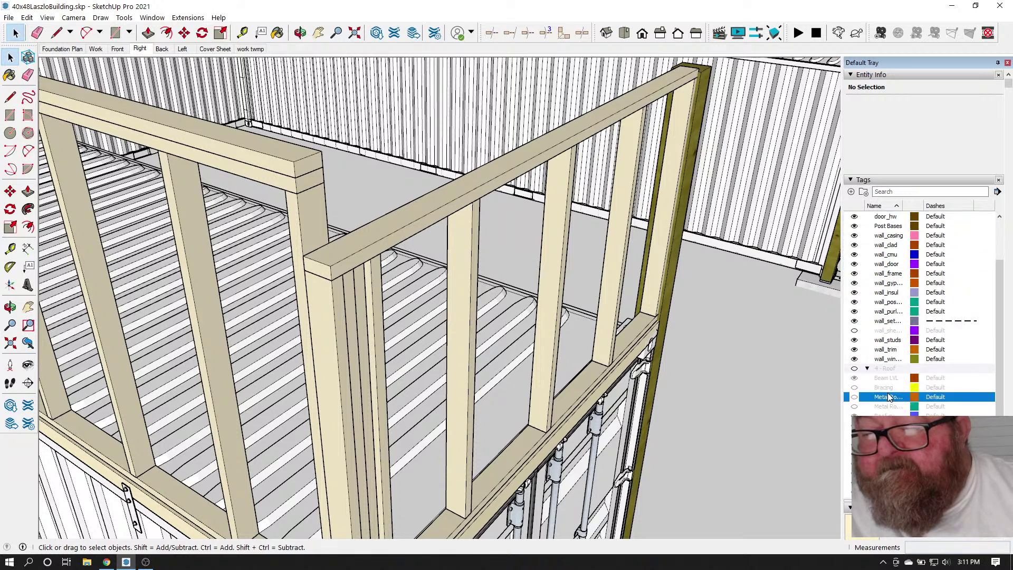
scroll(884, 333, "down", 3)
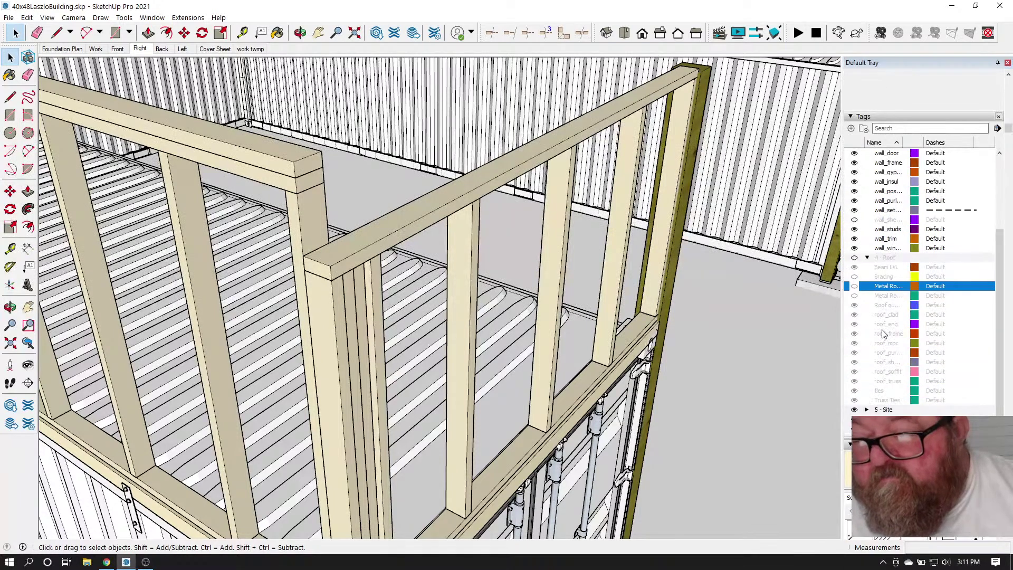
left_click(857, 268)
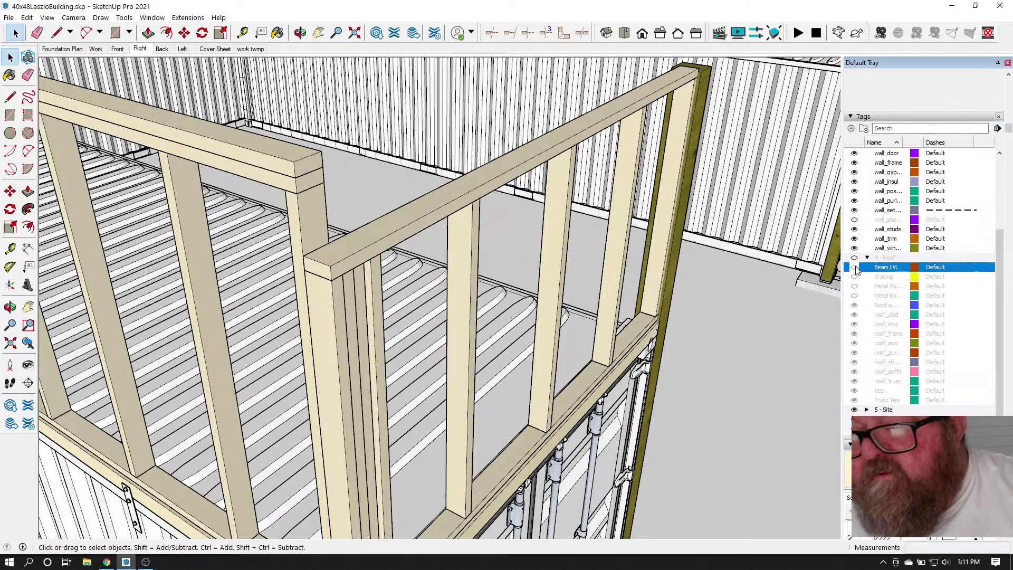
left_click(855, 257)
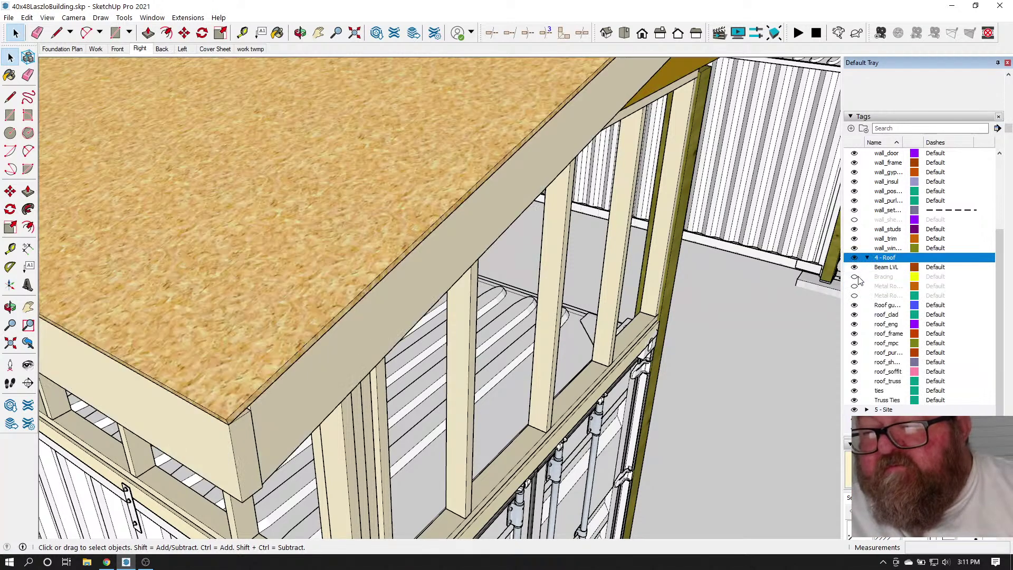
Move the Beam LVL tag out of the 4 - Roof folder to the top level of the tag list
left_click(891, 268)
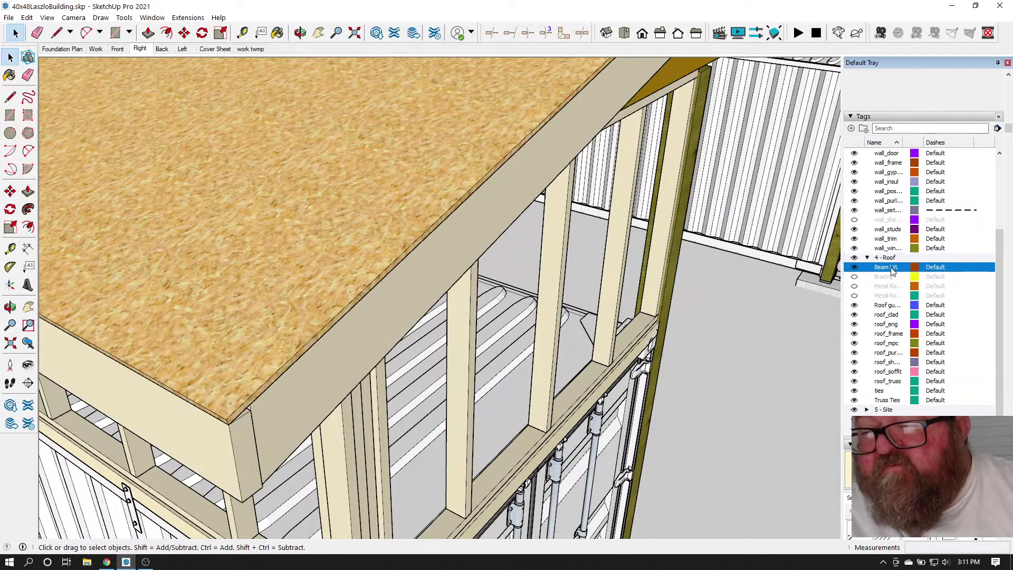
mouse_move(891, 270)
left_mouse_down()
mouse_move(891, 138)
mouse_move(888, 259)
left_mouse_up()
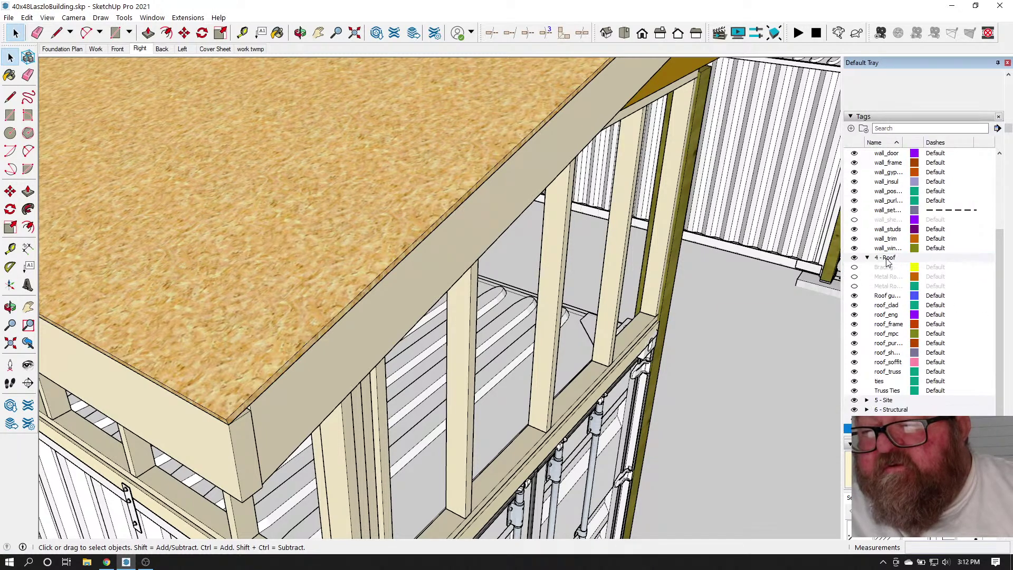
scroll(888, 261, "up", 1)
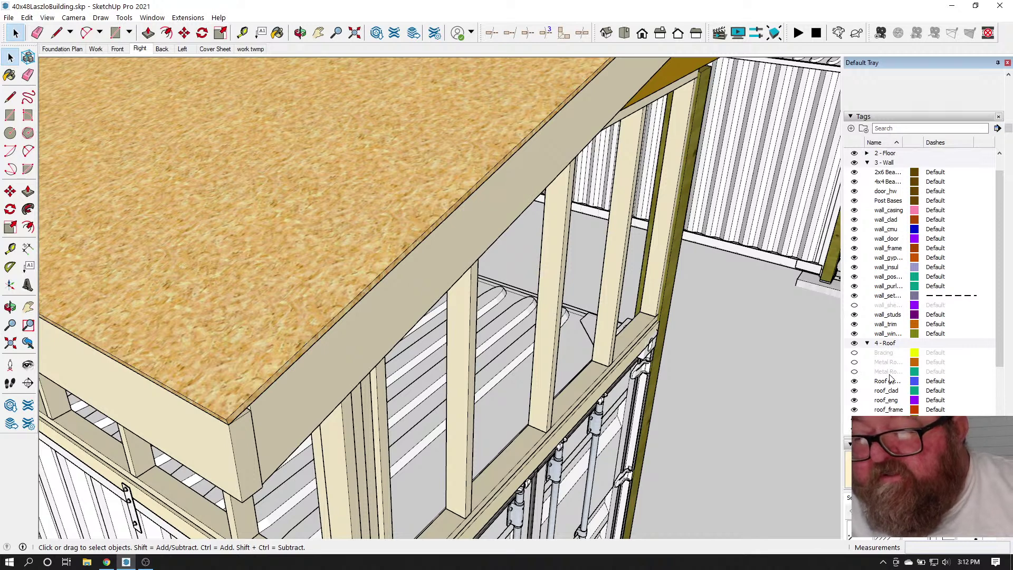
scroll(877, 305, "up", 1)
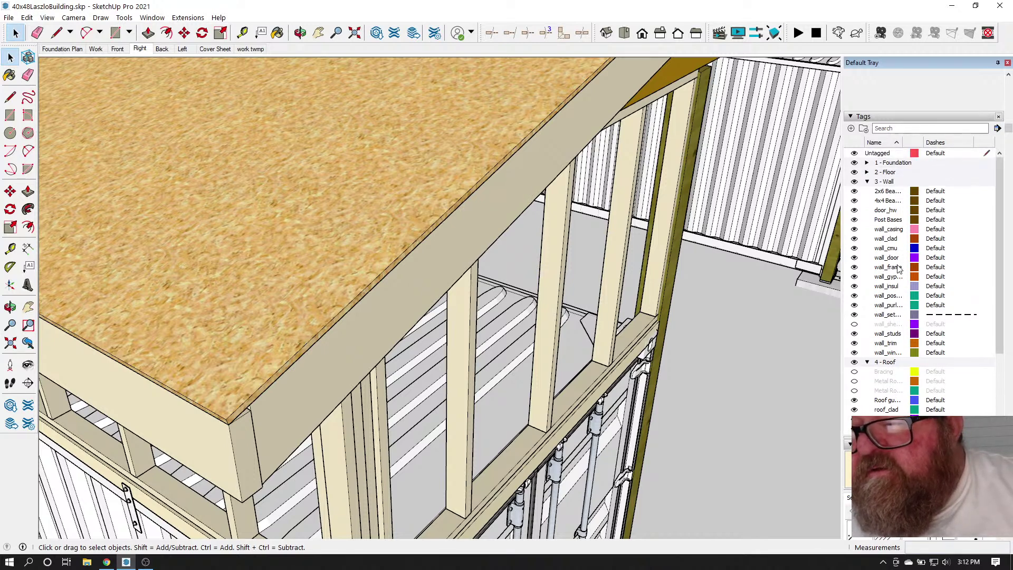
scroll(895, 300, "down", 2)
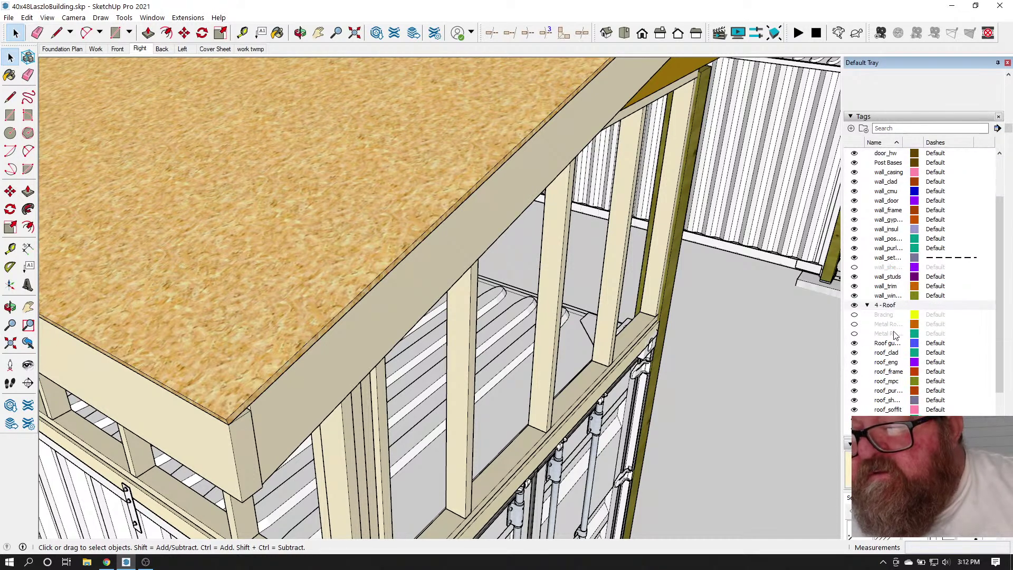
scroll(893, 376, "down", 2)
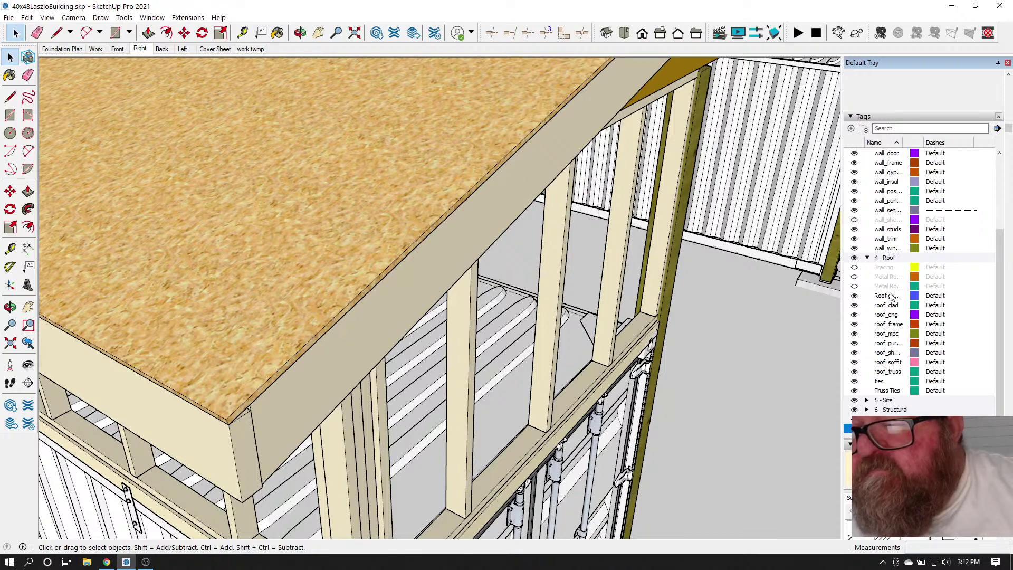
scroll(868, 323, "down", 3)
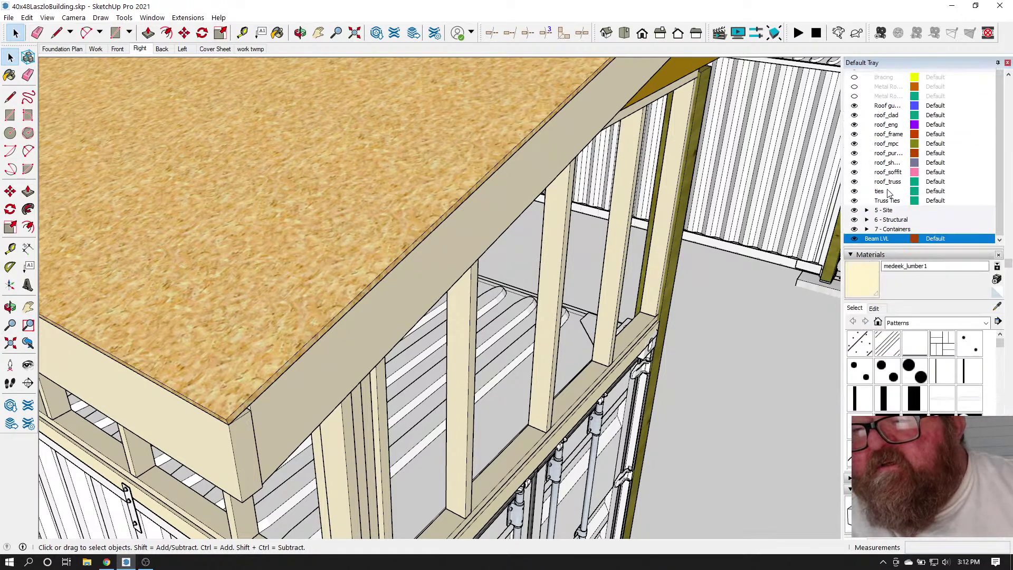
scroll(887, 198, "up", 6)
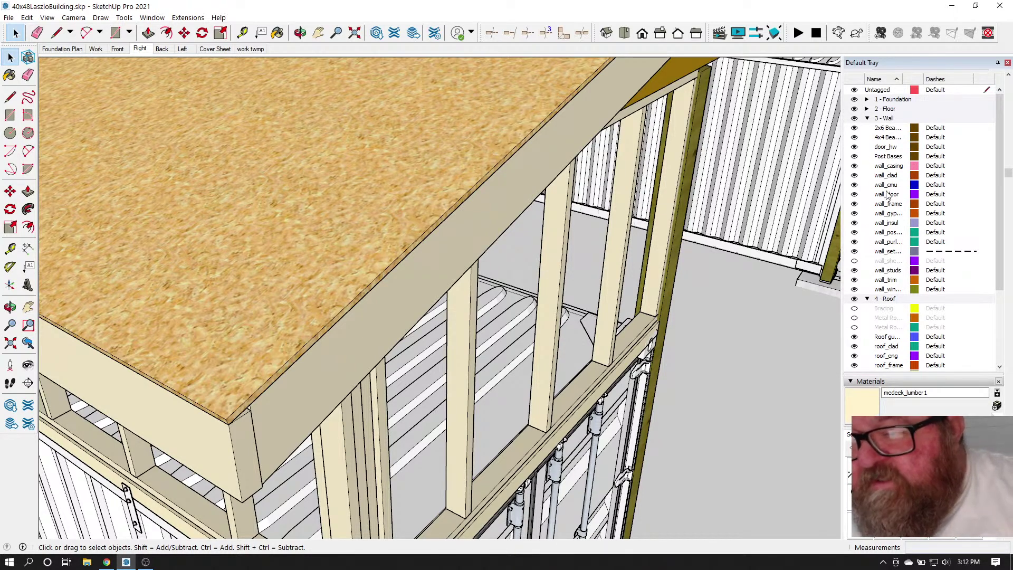
scroll(892, 323, "down", 1)
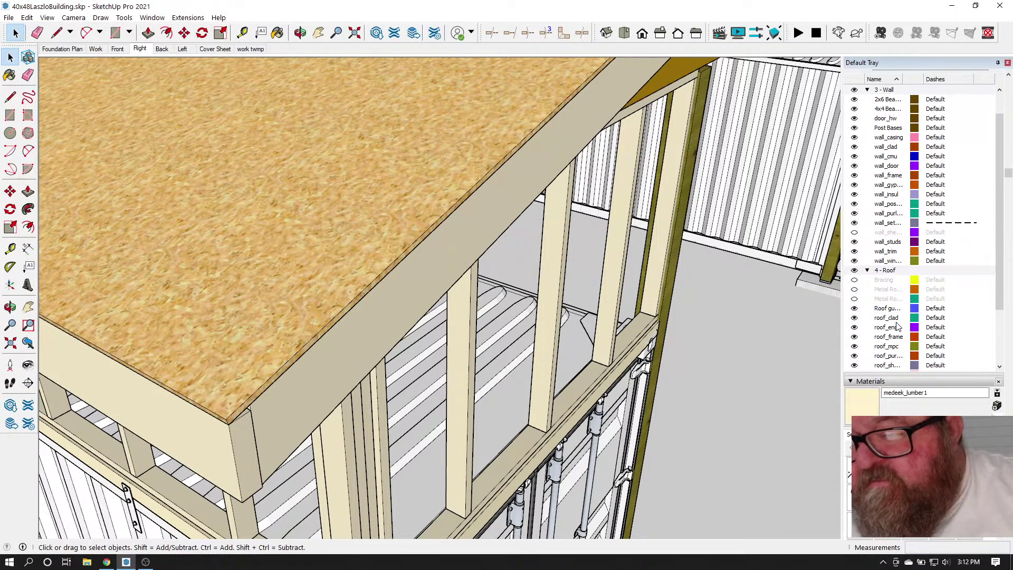
Widen the tag list's name column to read the full tag names, and collapse the 3 - Wall folder
left_click_drag(903, 78, 947, 78)
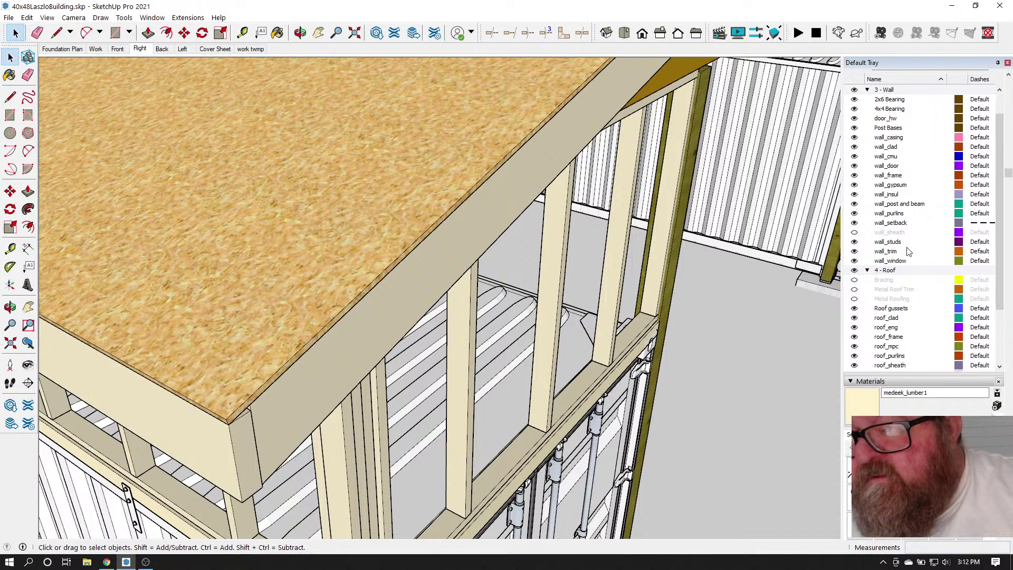
scroll(908, 252, "down", 2)
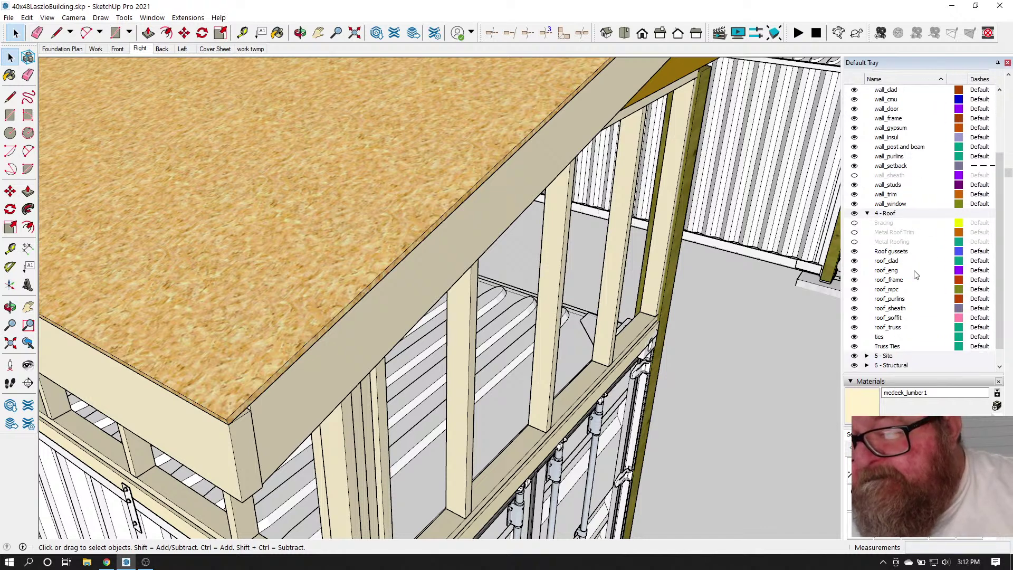
left_click_drag(903, 374, 903, 309)
scroll(896, 244, "up", 1)
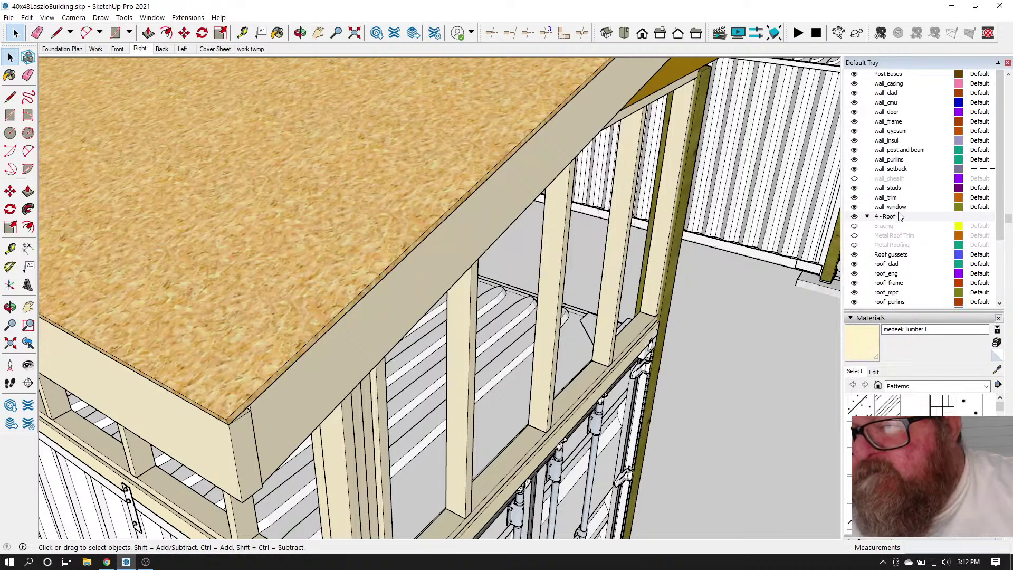
scroll(899, 217, "up", 3)
left_click(868, 181)
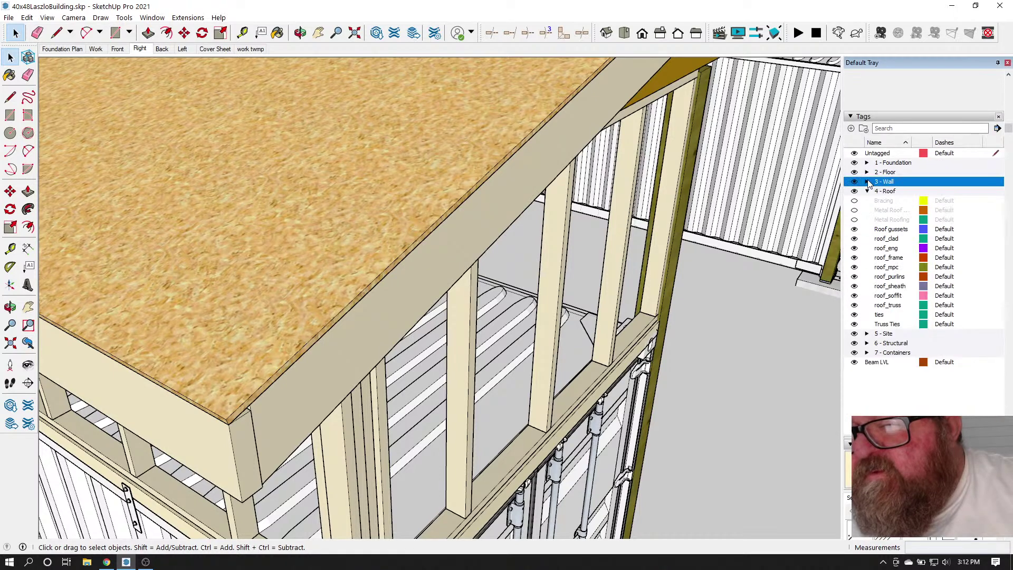
Collapse the 4 - Roof tag folder, then expand 3 - Wall and 4 - Roof together to review the tags in both
left_click(868, 192)
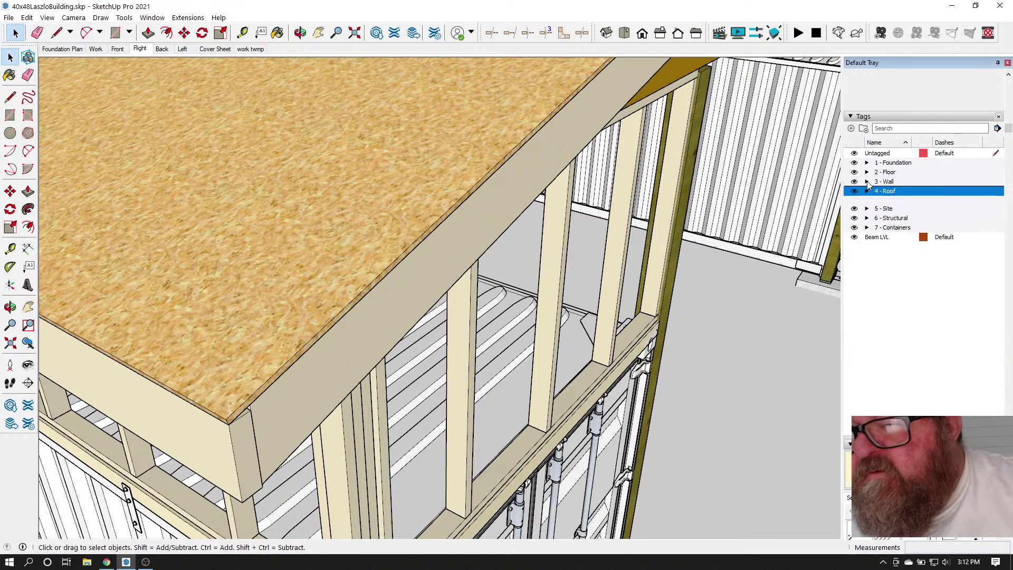
left_click(868, 182)
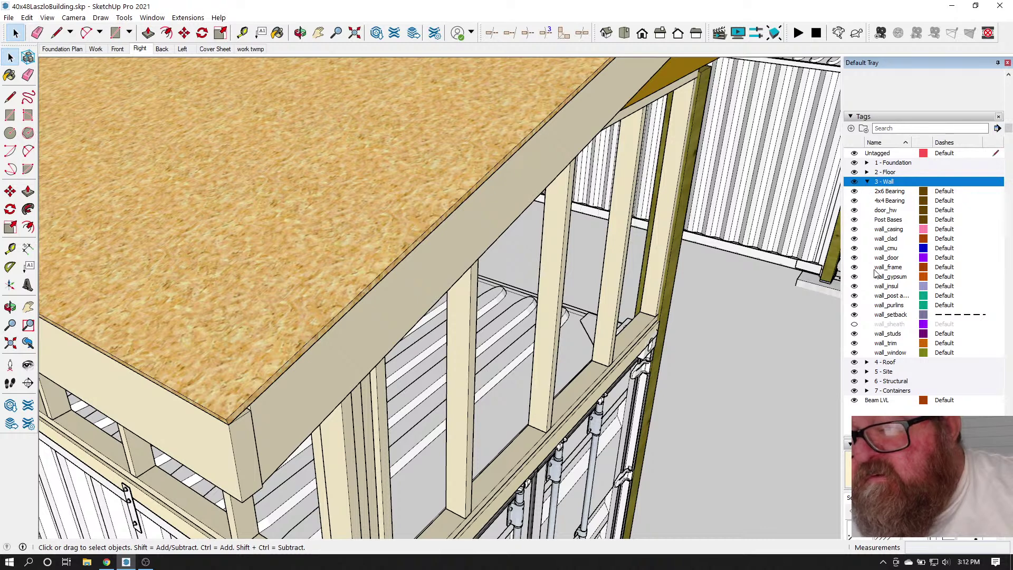
left_click(867, 363)
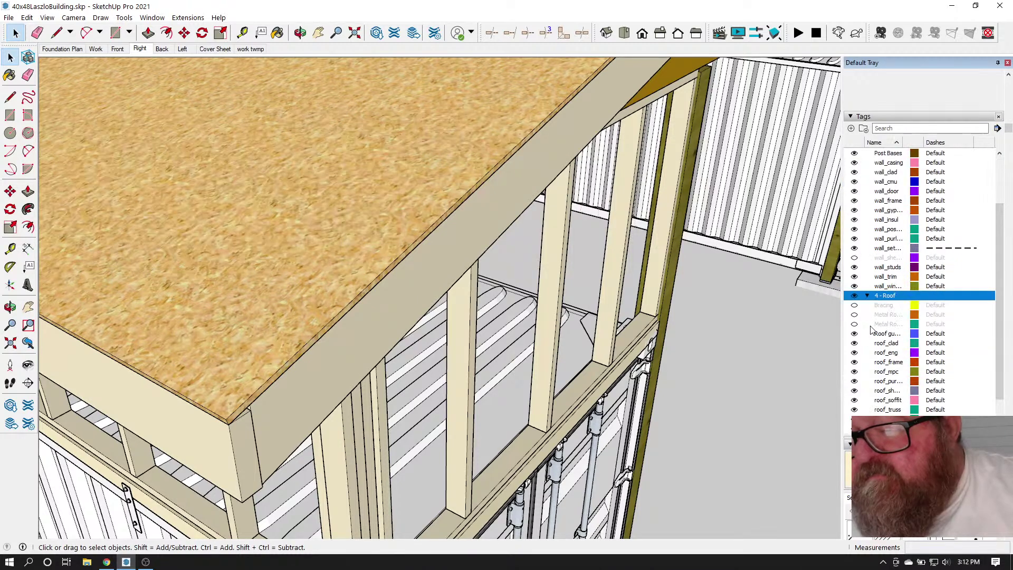
scroll(871, 330, "down", 3)
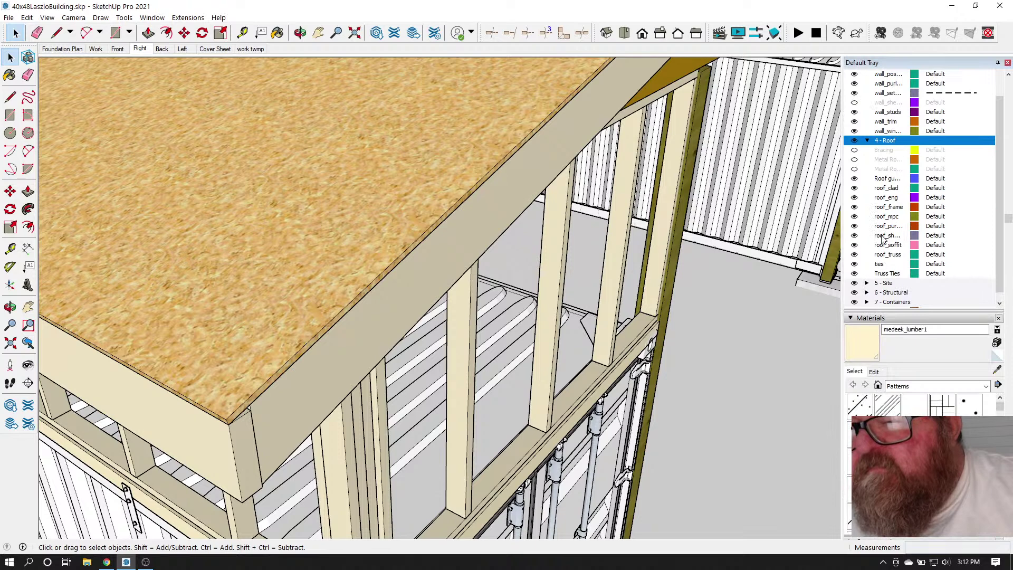
scroll(900, 219, "up", 5)
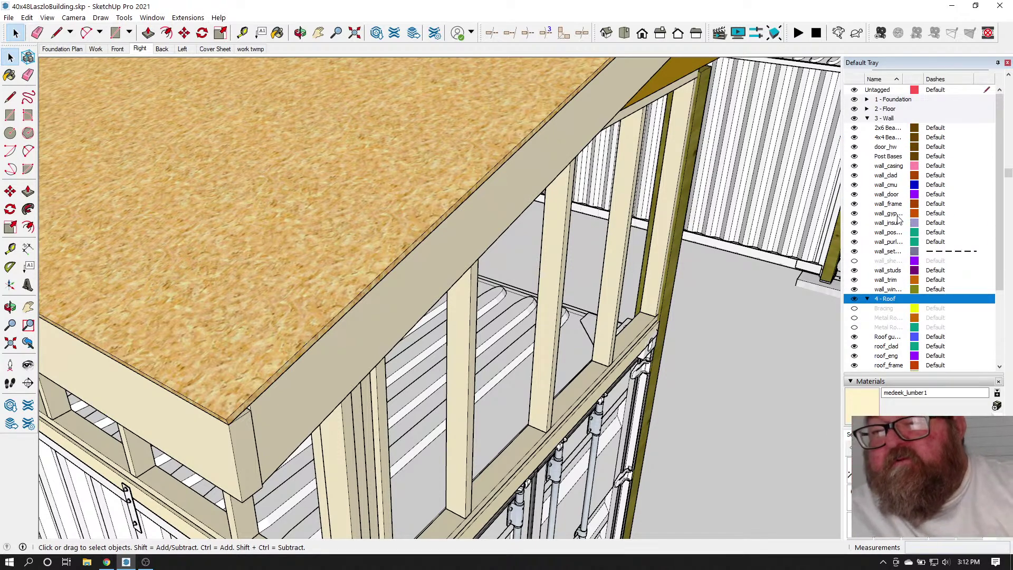
Select the front beam spanning the container opening and check which tag it is assigned to
left_click(681, 84)
middle_click_drag(713, 294, 769, 138)
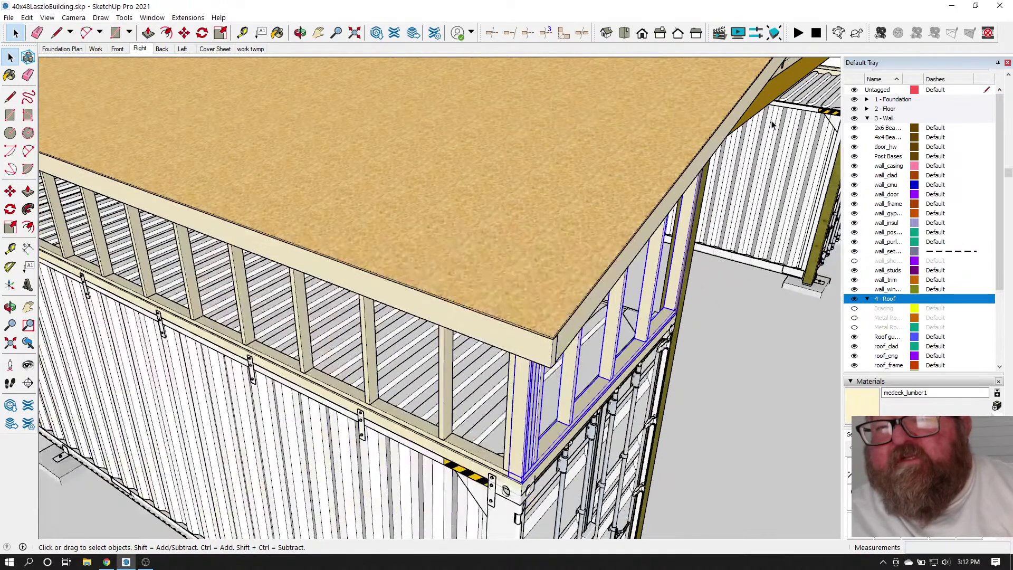
left_click(779, 87)
scroll(591, 195, "down", 2)
scroll(903, 142, "up", 4)
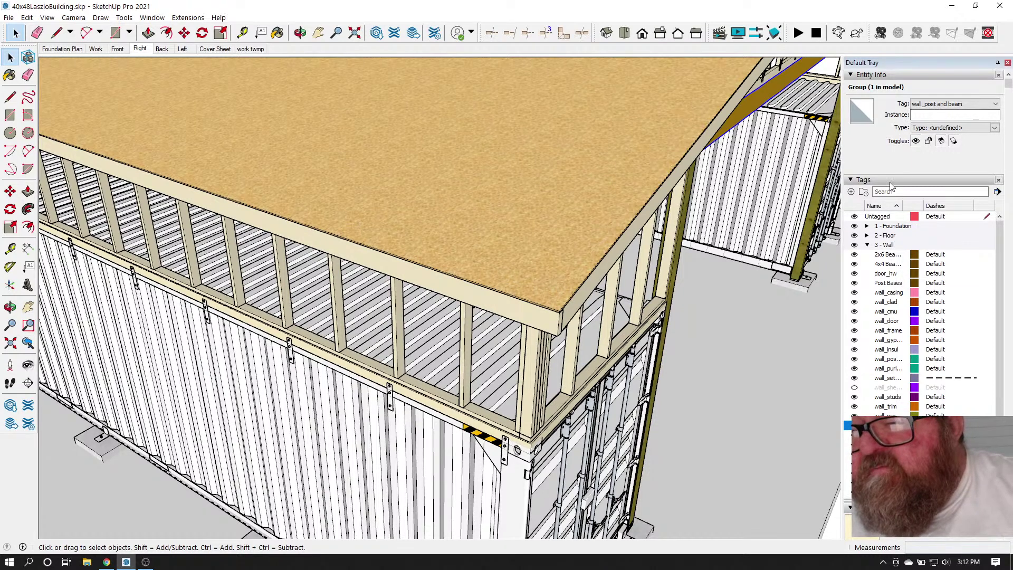
scroll(873, 345, "down", 4)
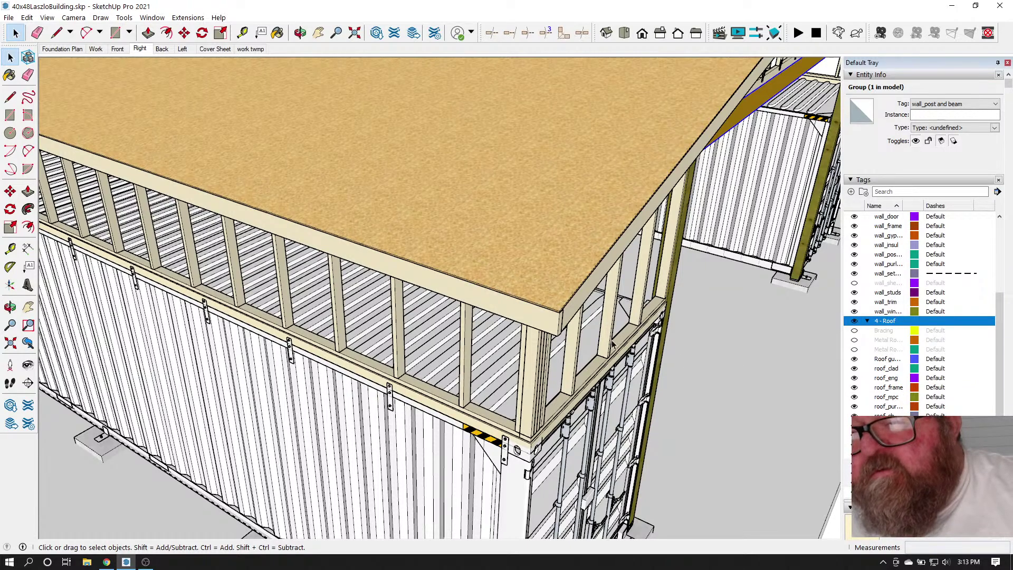
middle_click_drag(644, 353, 583, 342)
left_click(724, 339)
scroll(723, 335, "down", 2)
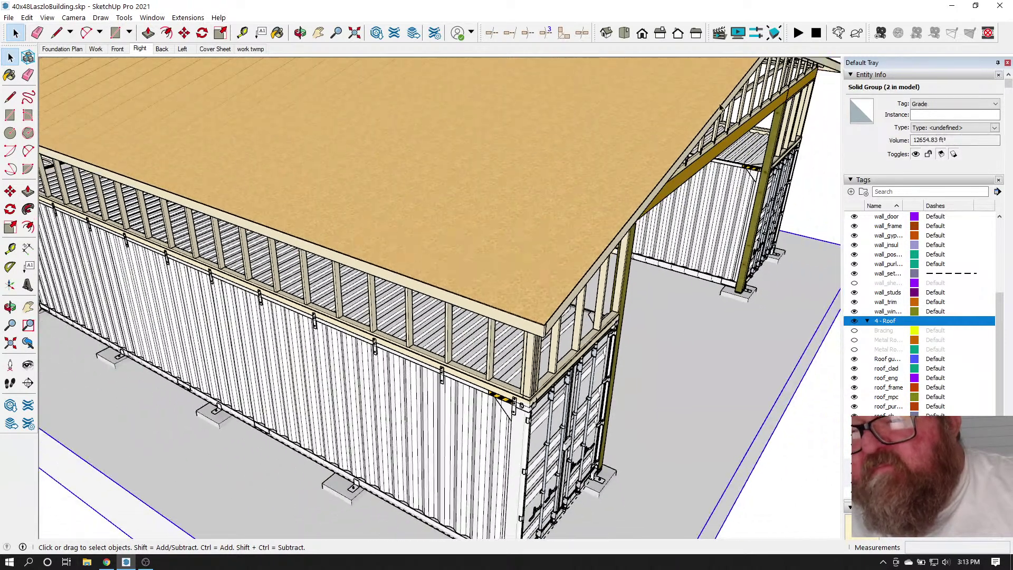
scroll(759, 142, "up", 5)
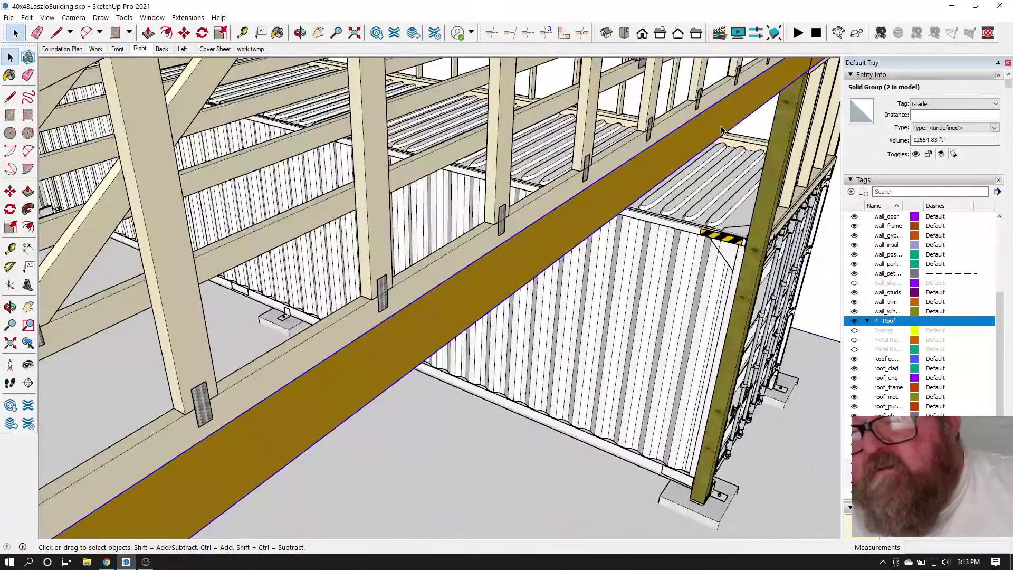
left_click(696, 136)
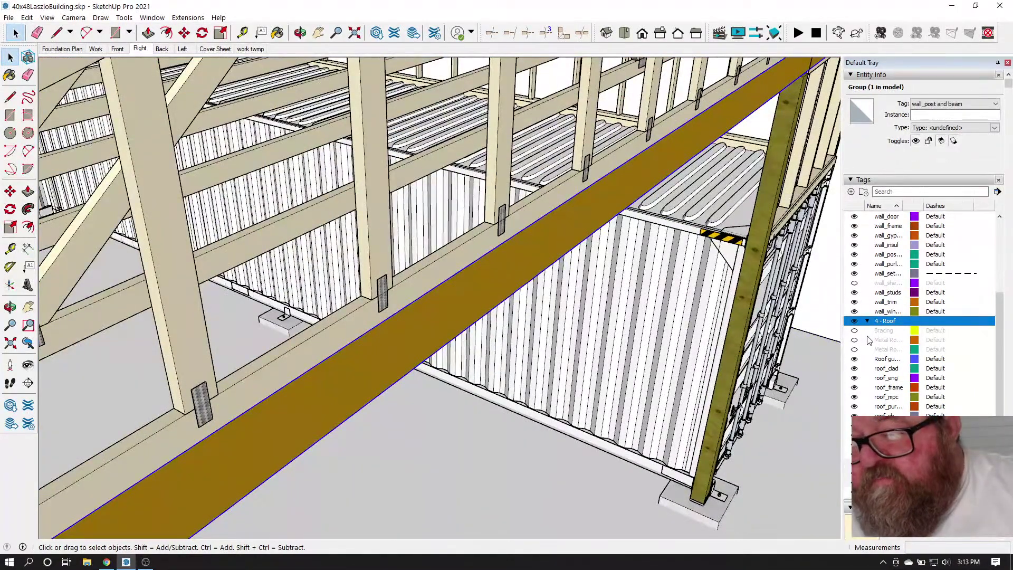
Widen the tag list's name column and locate the wall_post and beam tag in the 3 - Wall folder
scroll(870, 340, "up", 2)
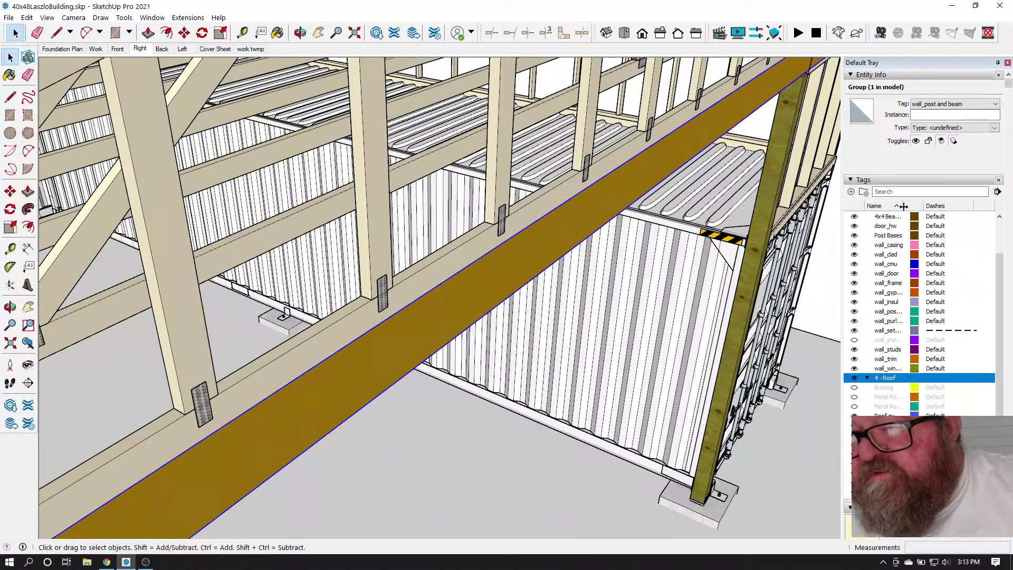
left_click_drag(902, 206, 947, 207)
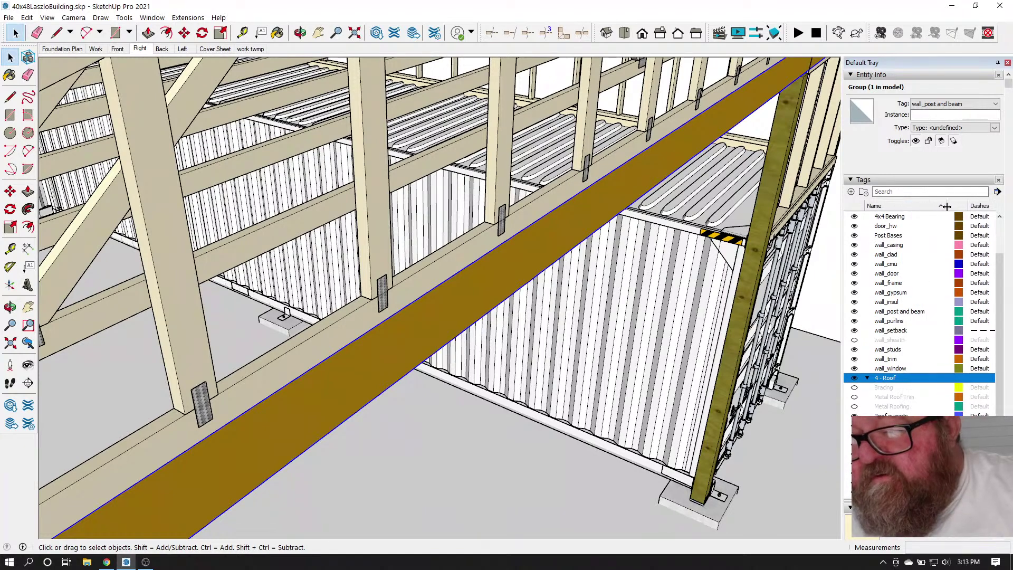
left_click(906, 314)
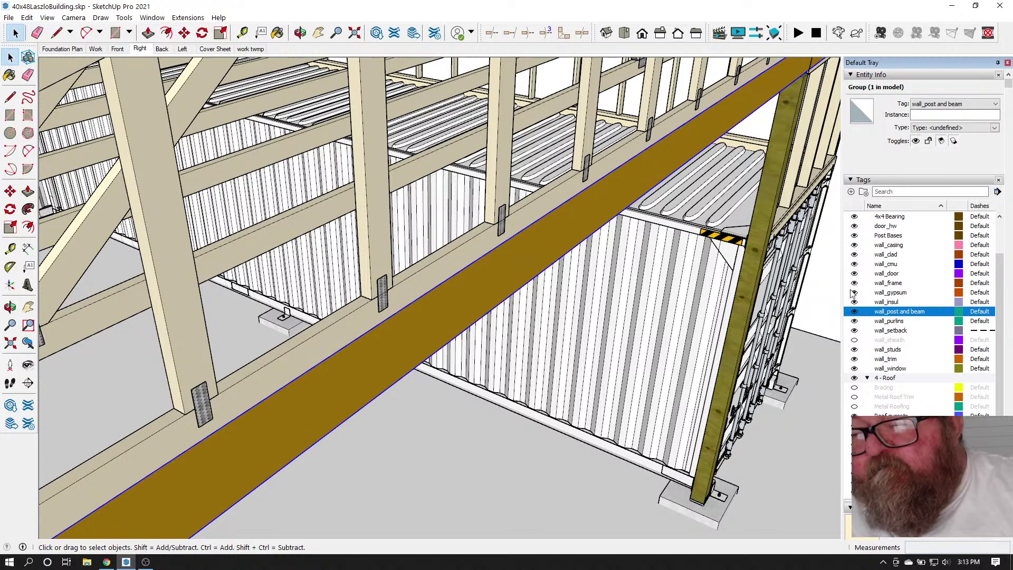
Collapse the 4 - Roof tag folder and hide it so the wall framing and front beam are exposed
scroll(839, 280, "down", 2)
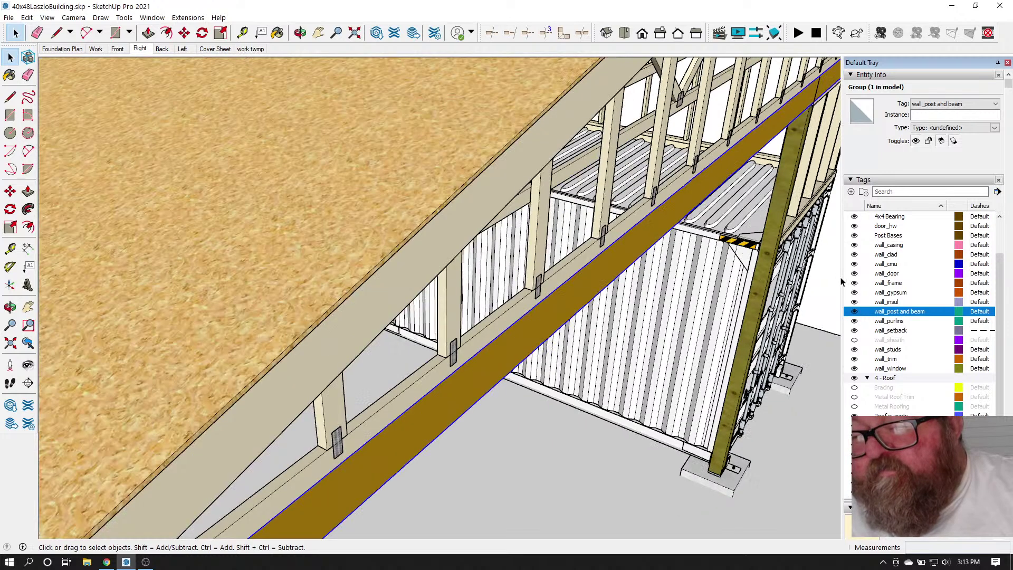
left_click(866, 378)
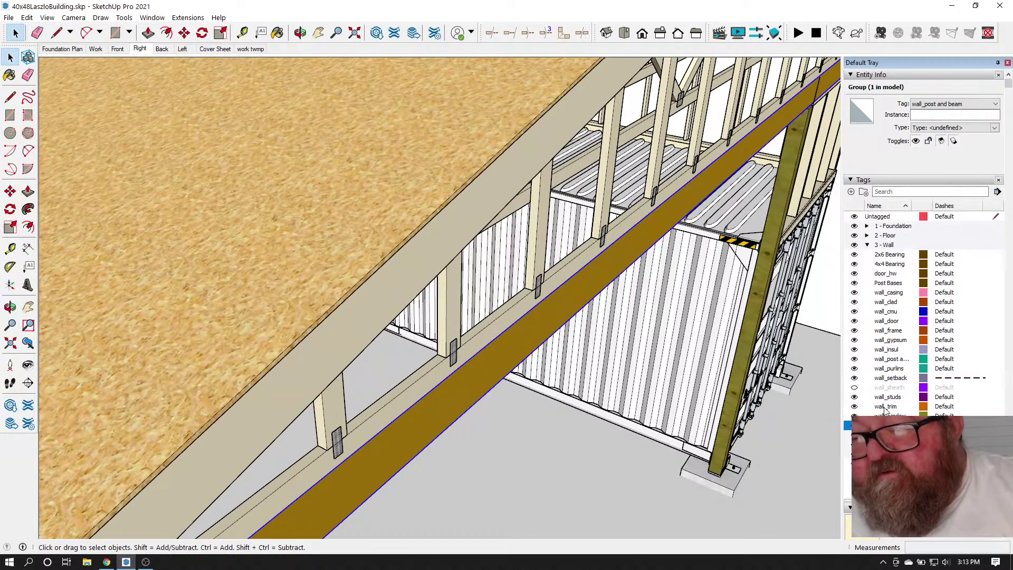
left_click(854, 426)
scroll(729, 269, "down", 5)
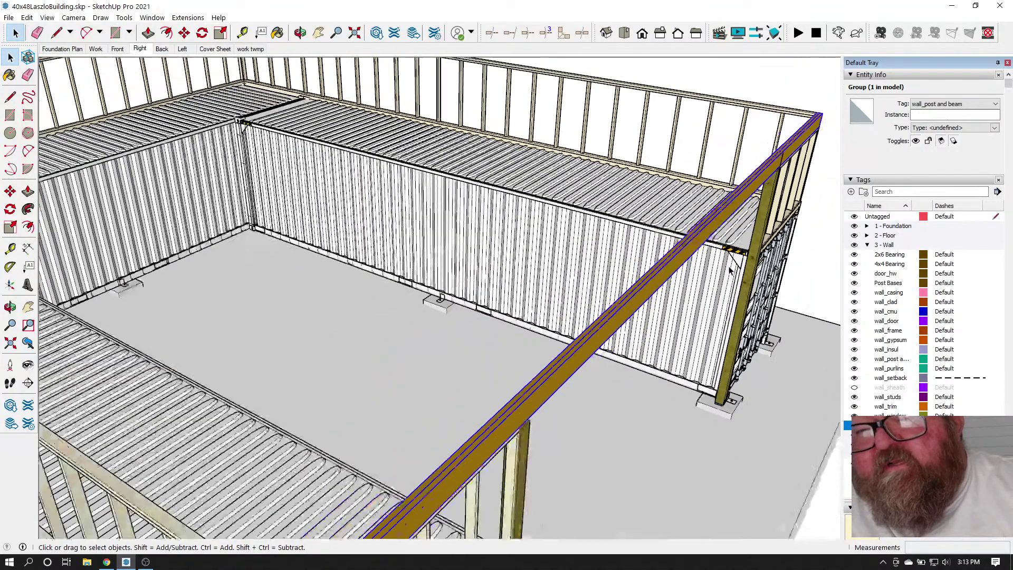
scroll(540, 442, "up", 2)
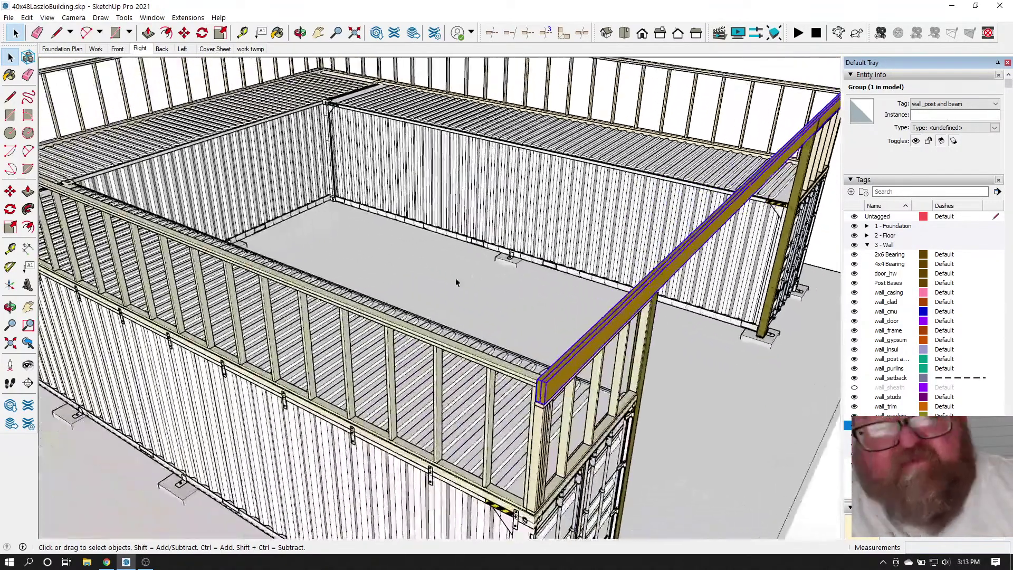
Examine how the front beam's end meets the long wall's top plates at the front corner
left_click(346, 179)
scroll(589, 394, "up", 2)
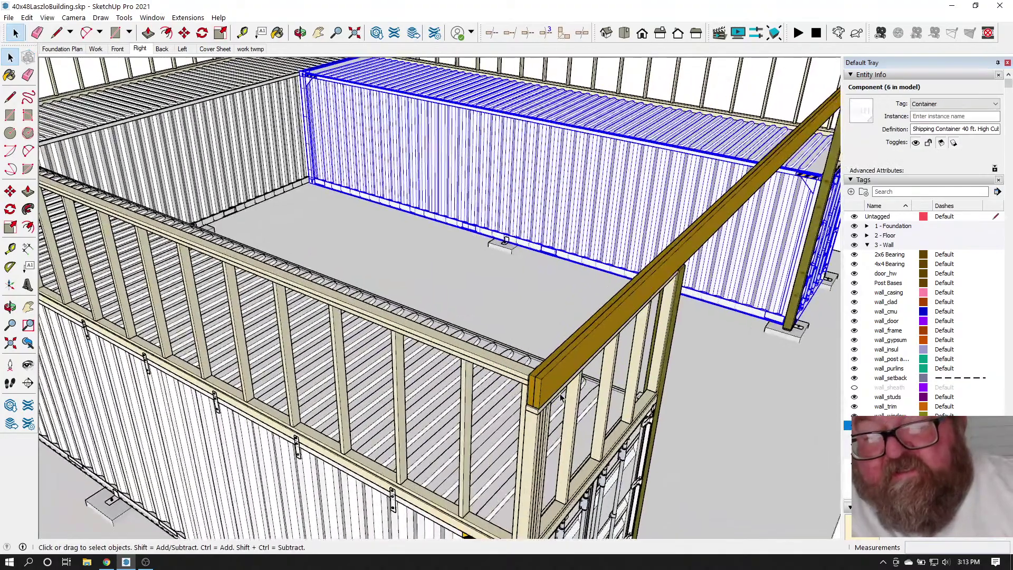
left_click(705, 386)
scroll(554, 391, "up", 1)
scroll(503, 406, "up", 2)
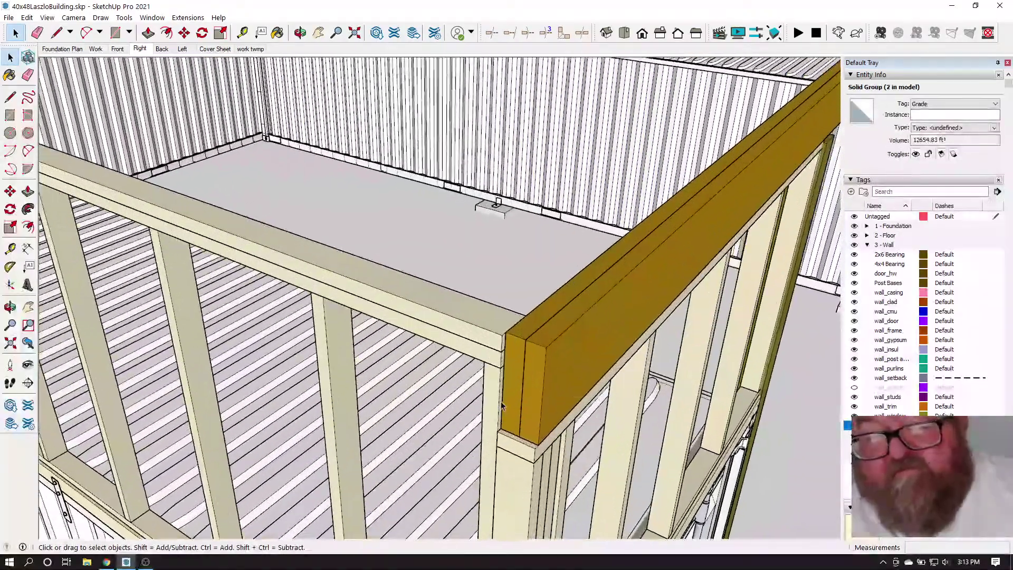
left_click(300, 33)
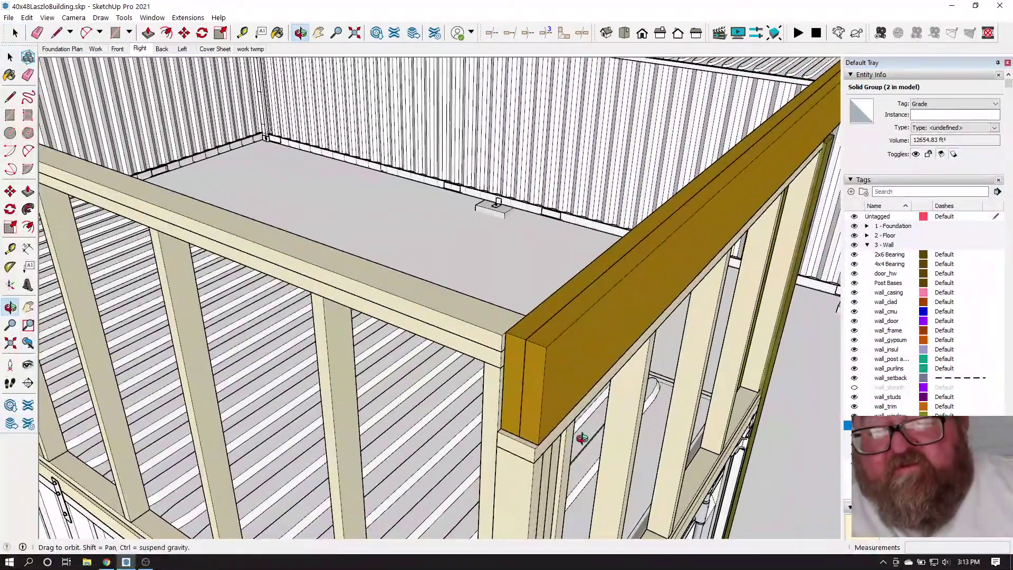
left_click_drag(465, 369, 508, 413)
scroll(423, 390, "up", 5)
left_click_drag(423, 390, 430, 299)
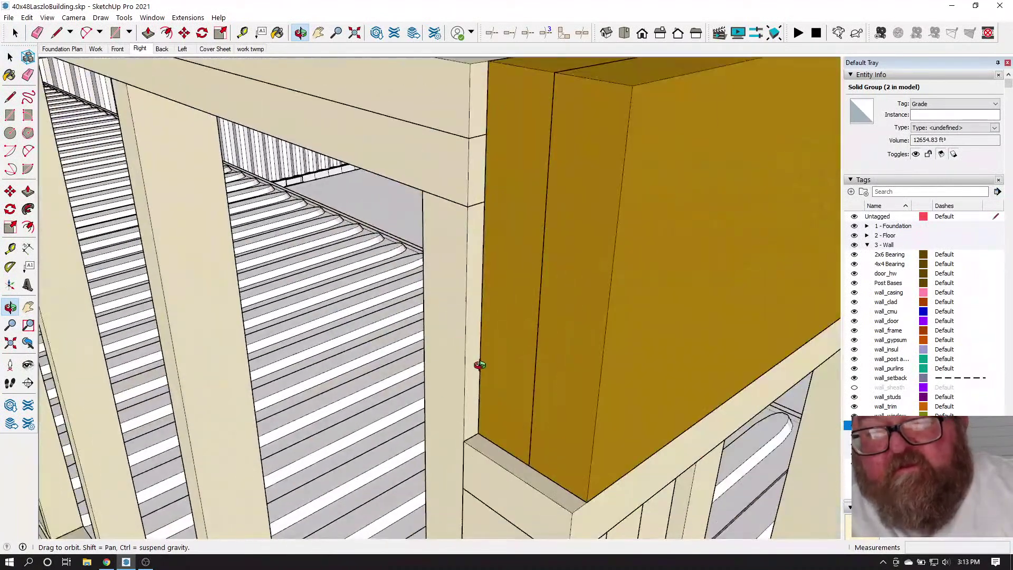
left_click_drag(480, 364, 456, 352)
key("space")
left_click(493, 162)
left_click(184, 33)
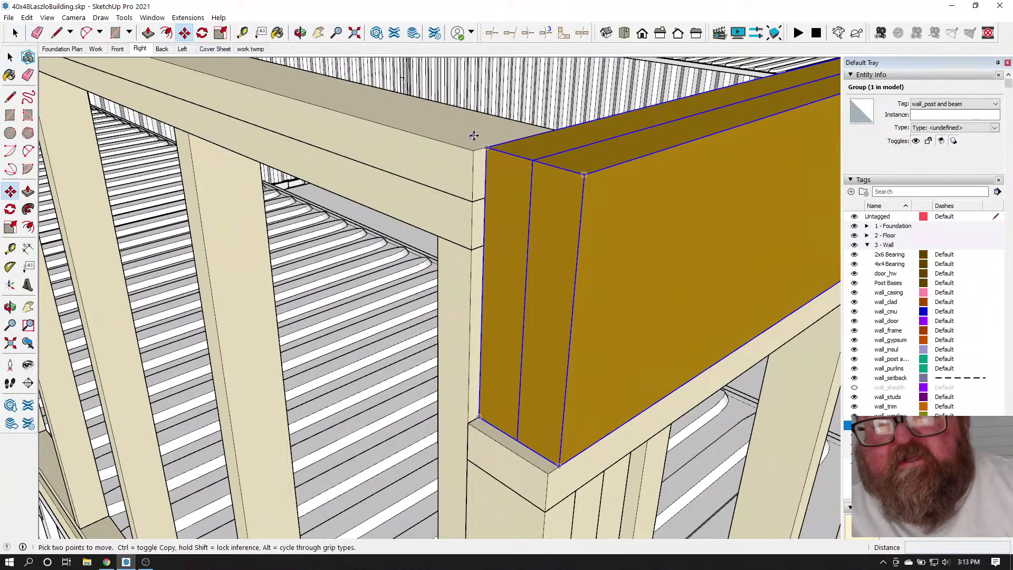
scroll(362, 361, "down", 5)
scroll(361, 361, "down", 3)
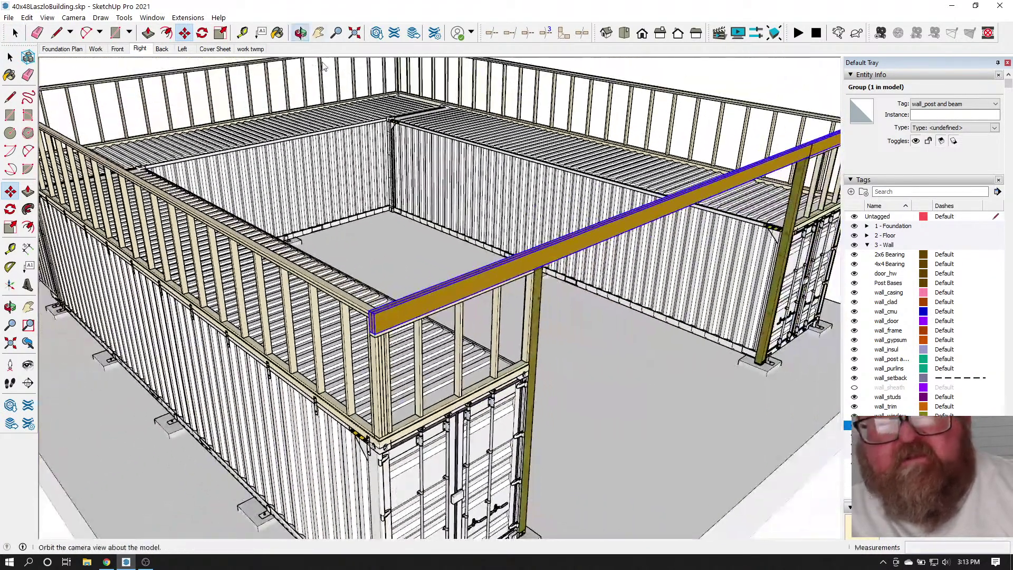
Delete the vertical seam edge on the front beam's face above the post
left_click(300, 33)
scroll(495, 217, "up", 3)
left_click_drag(494, 216, 341, 237)
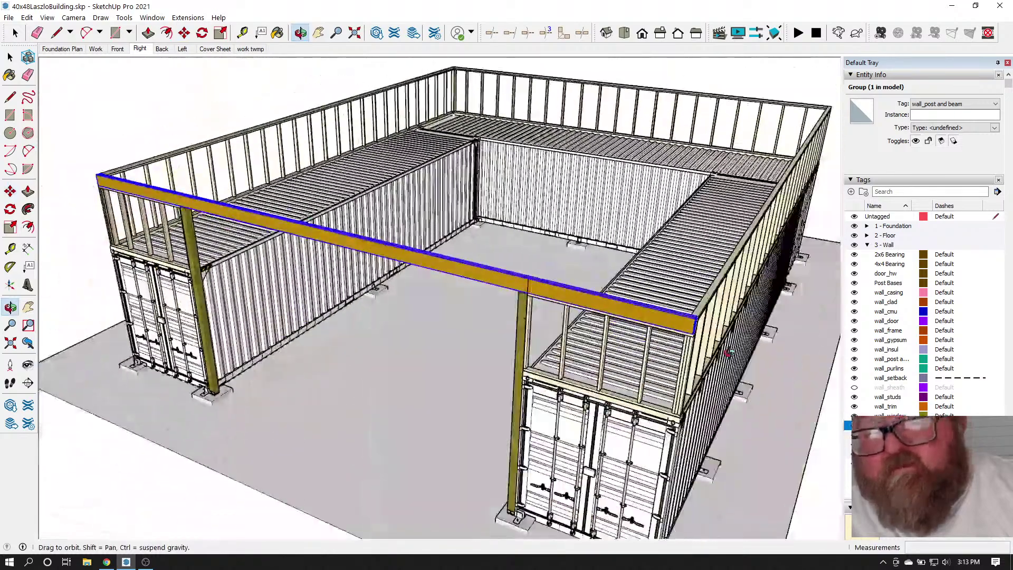
scroll(686, 342, "up", 3)
scroll(370, 268, "down", 3)
key("space")
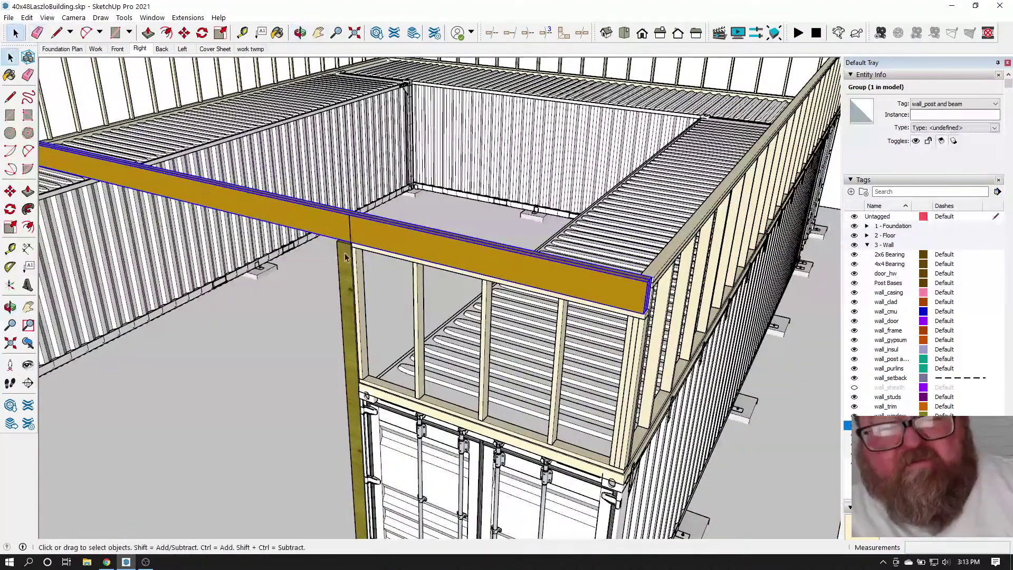
scroll(351, 230, "up", 4)
left_click(351, 230)
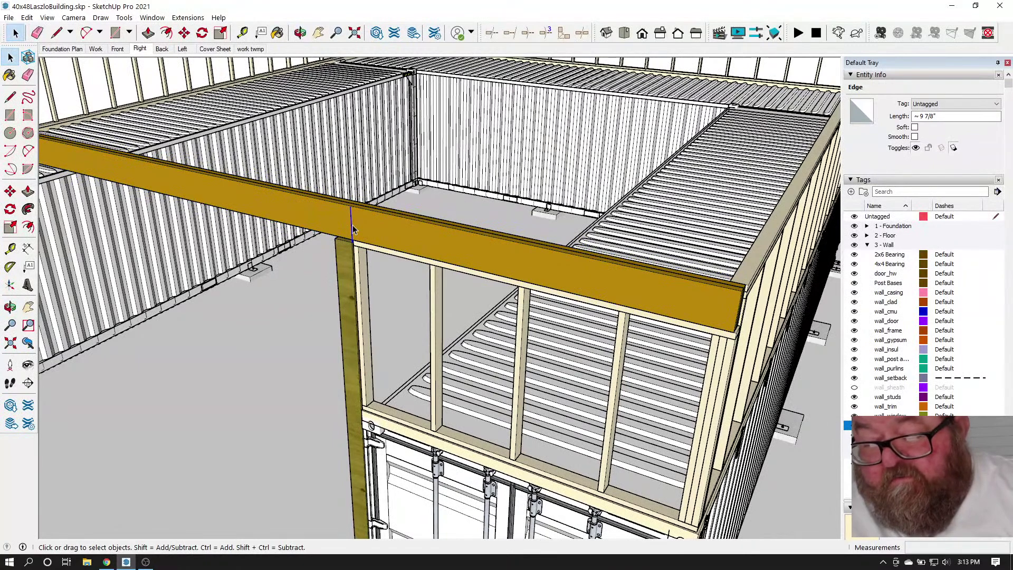
key("Escape")
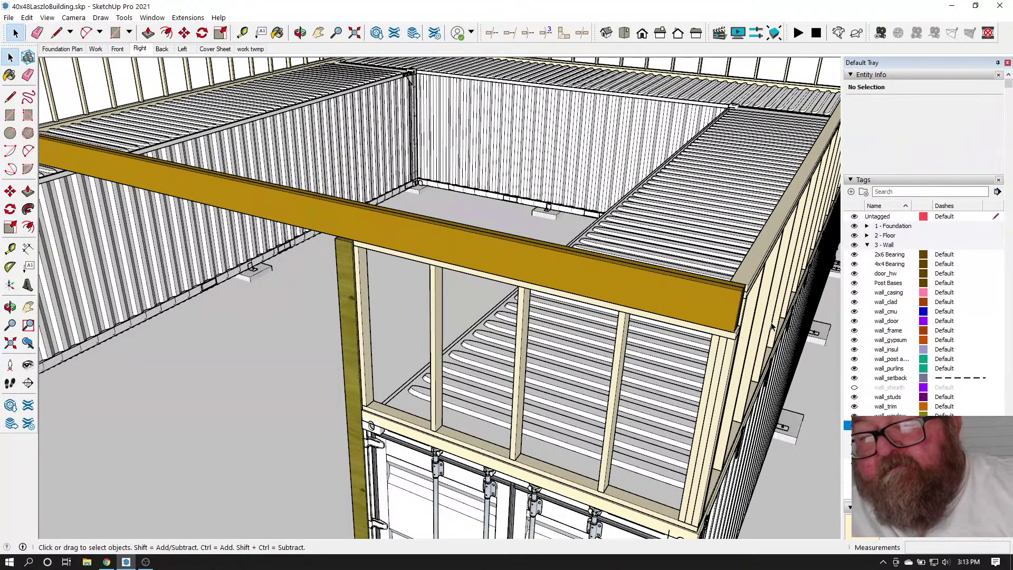
Inside the front beam group, Push/Pull the inner board's corner end outward, flush with the end of the plate beneath, and close the board
scroll(773, 327, "up", 5)
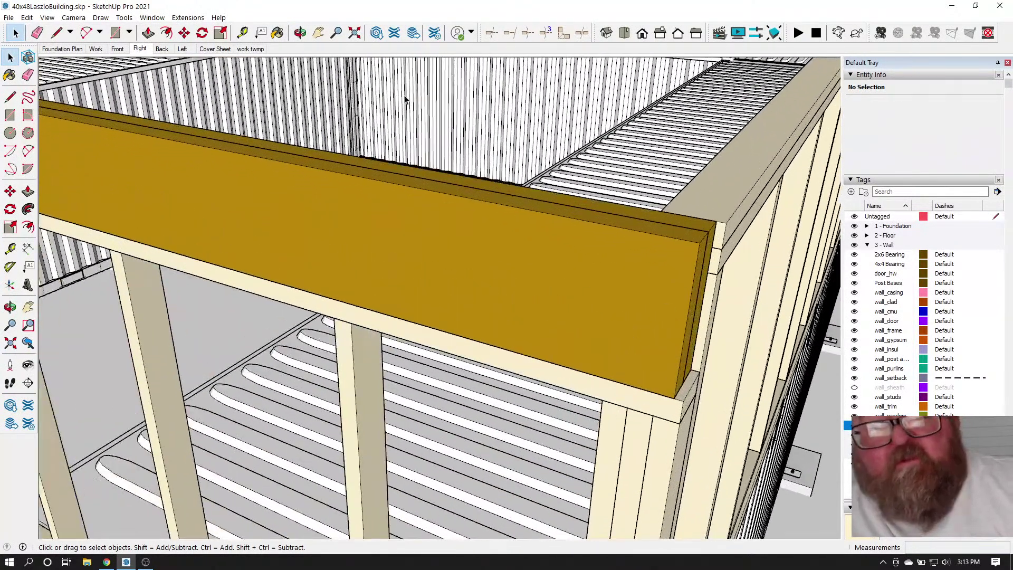
key("o")
left_click_drag(536, 235, 438, 263)
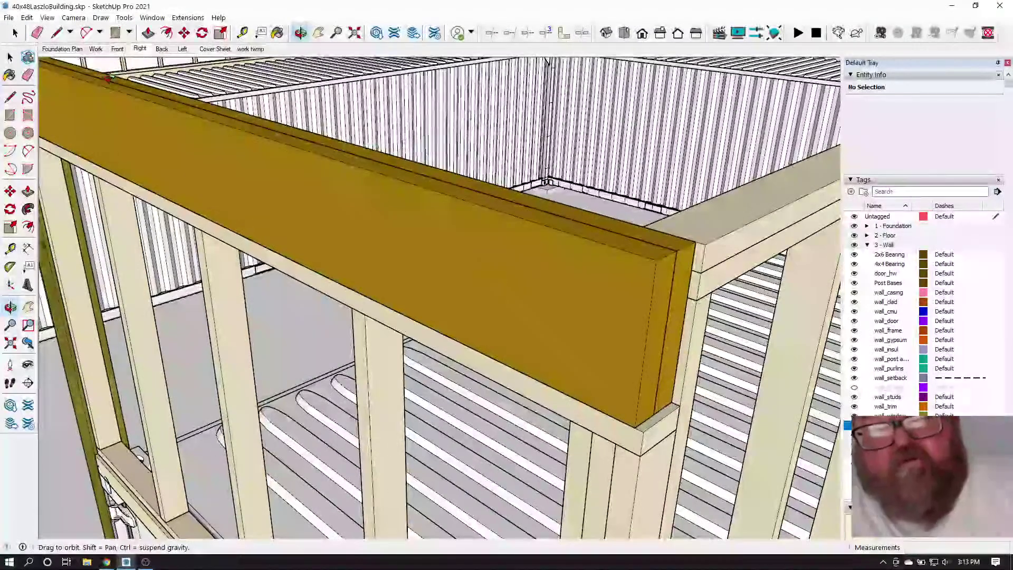
key("space")
scroll(452, 246, "down", 1)
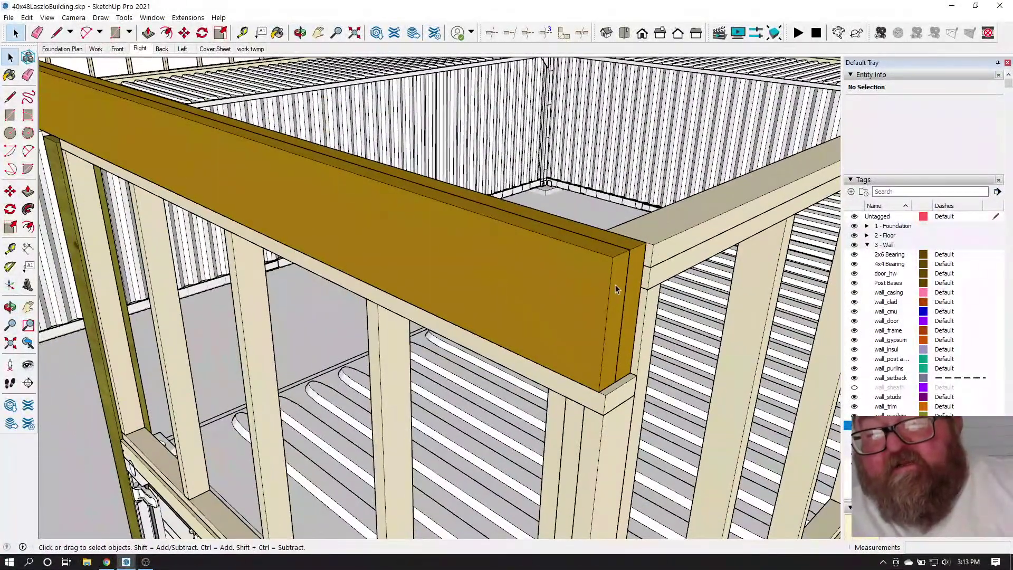
double_click(615, 286)
double_click(632, 272)
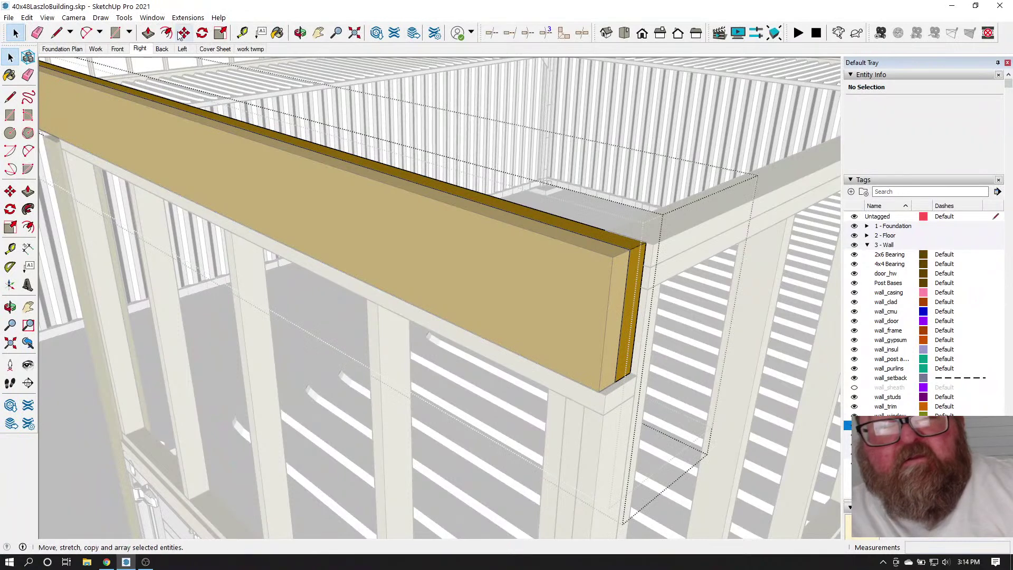
left_click(148, 32)
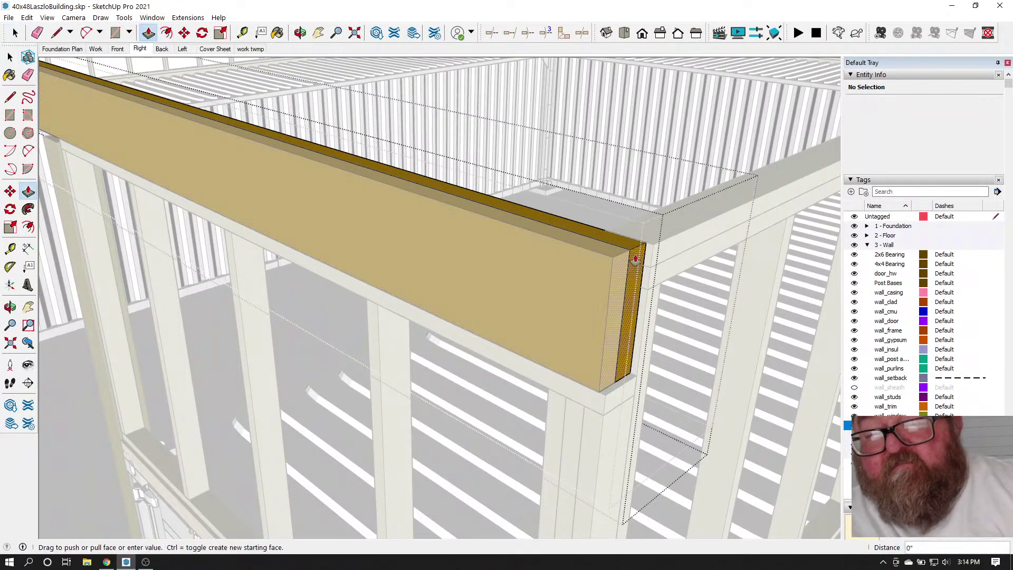
left_click(634, 260)
left_click(654, 248)
left_click(14, 32)
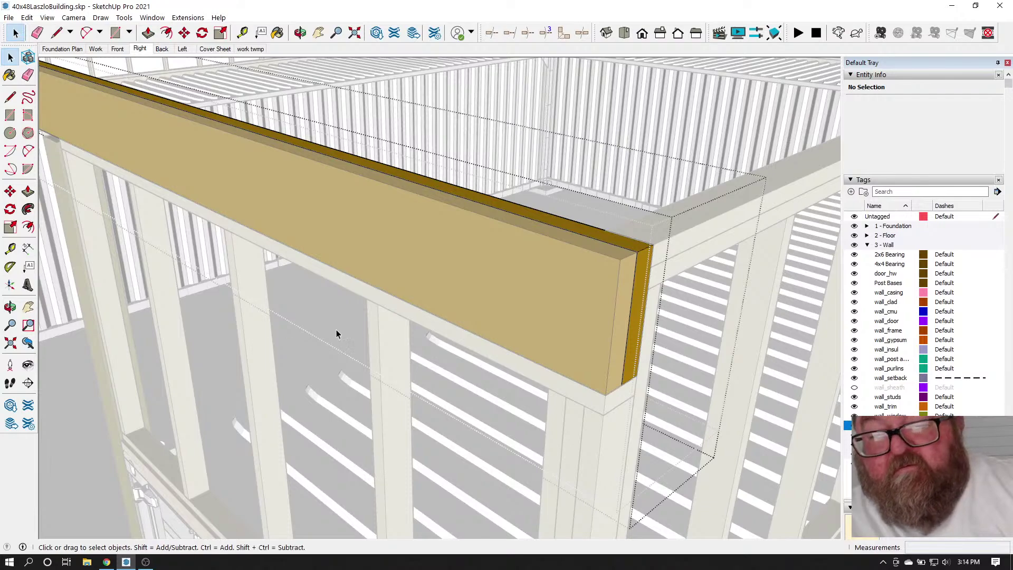
scroll(475, 332, "down", 4)
left_click(543, 197)
scroll(571, 320, "down", 1)
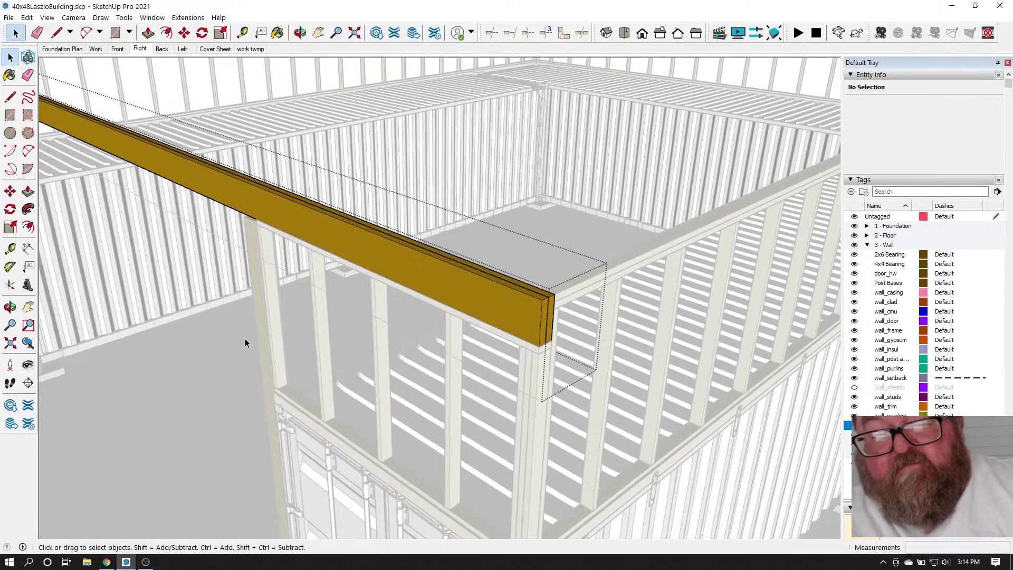
Examine how the top plates and corner studs meet at the rear corner above the container doors
scroll(245, 338, "down", 8)
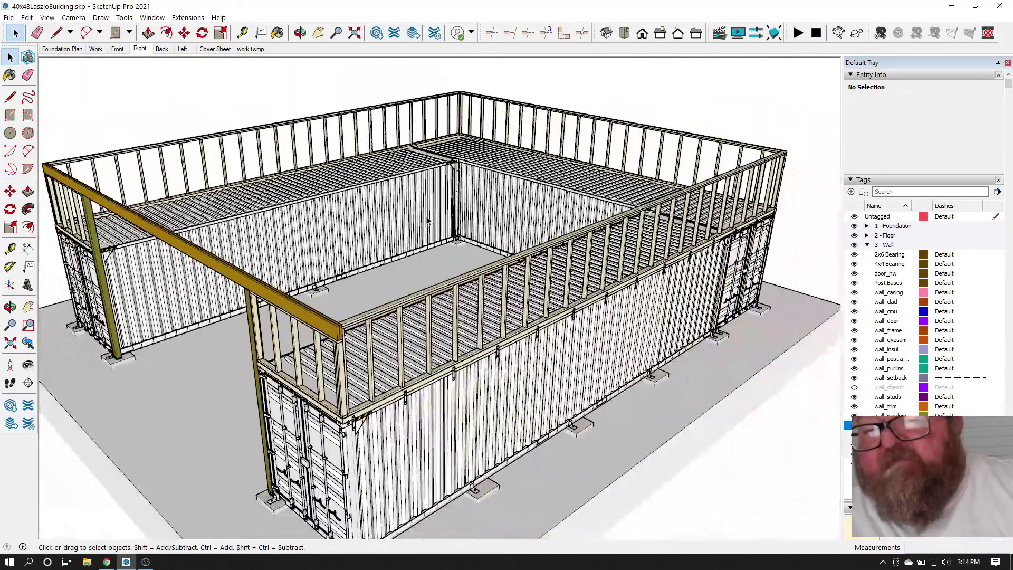
left_click(301, 33)
left_click_drag(337, 221, 235, 227)
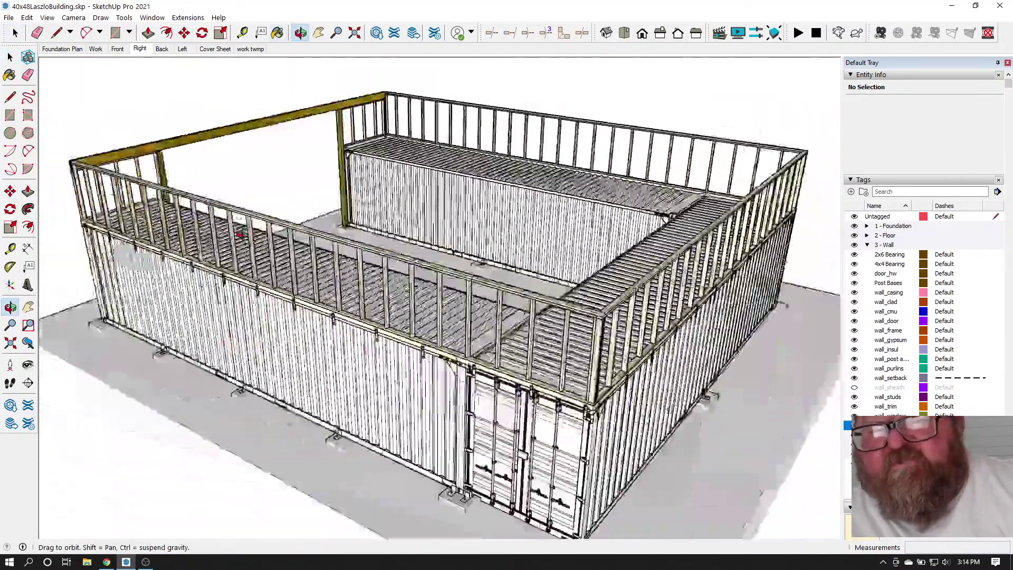
scroll(604, 295, "up", 8)
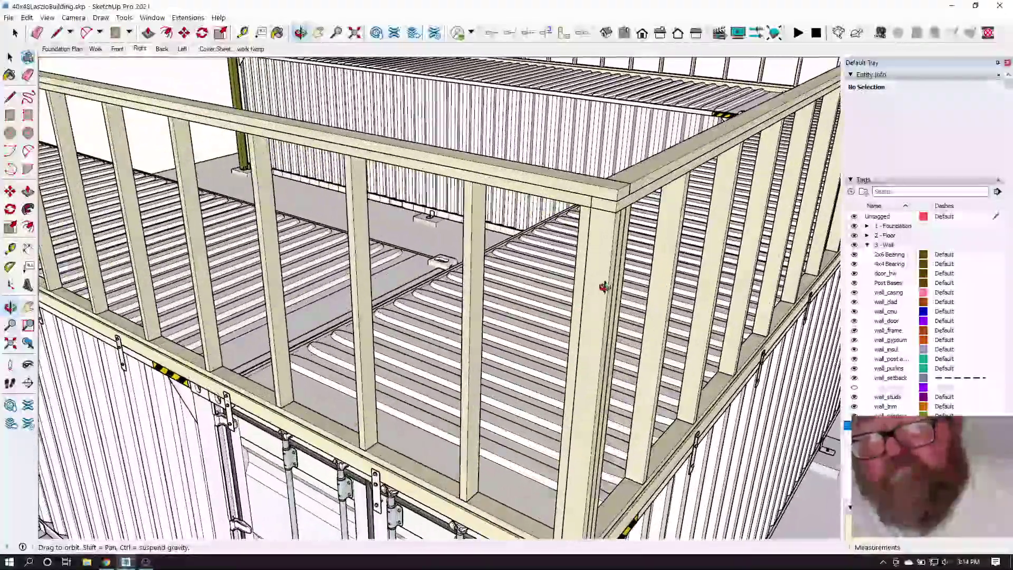
middle_click_drag(604, 287, 483, 333)
left_click_drag(483, 333, 483, 414)
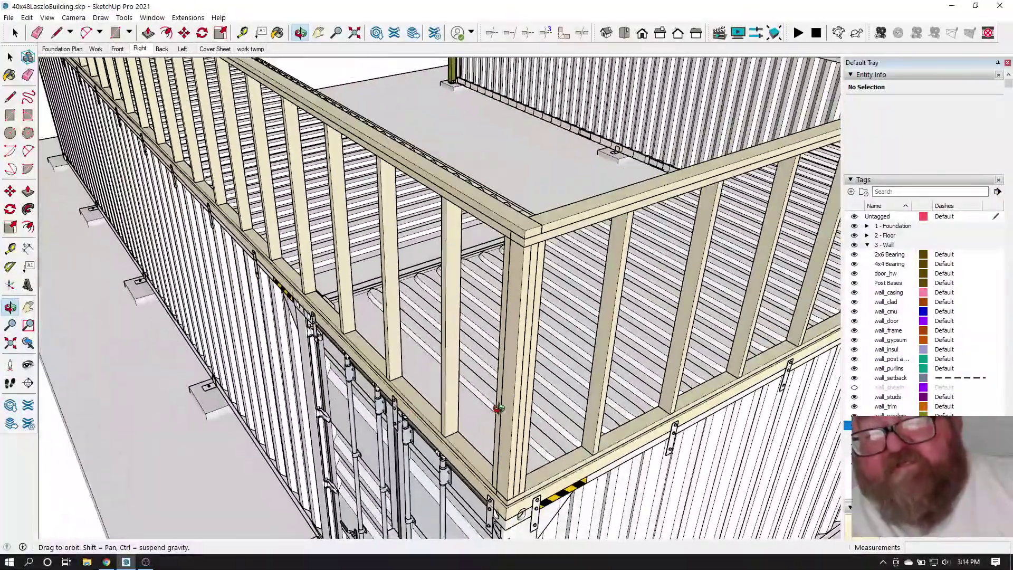
left_click_drag(424, 378, 460, 346)
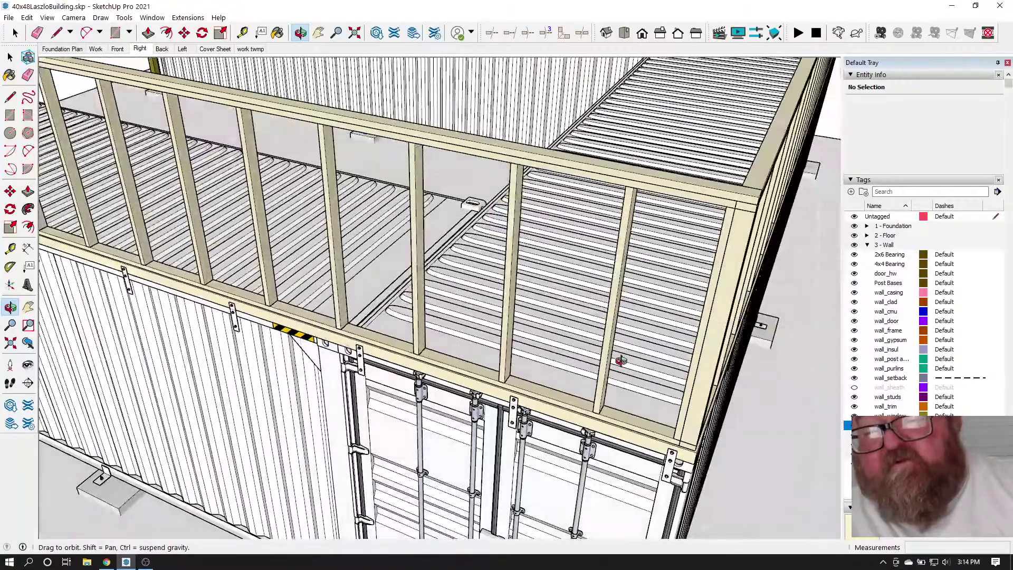
left_click_drag(739, 252, 431, 316)
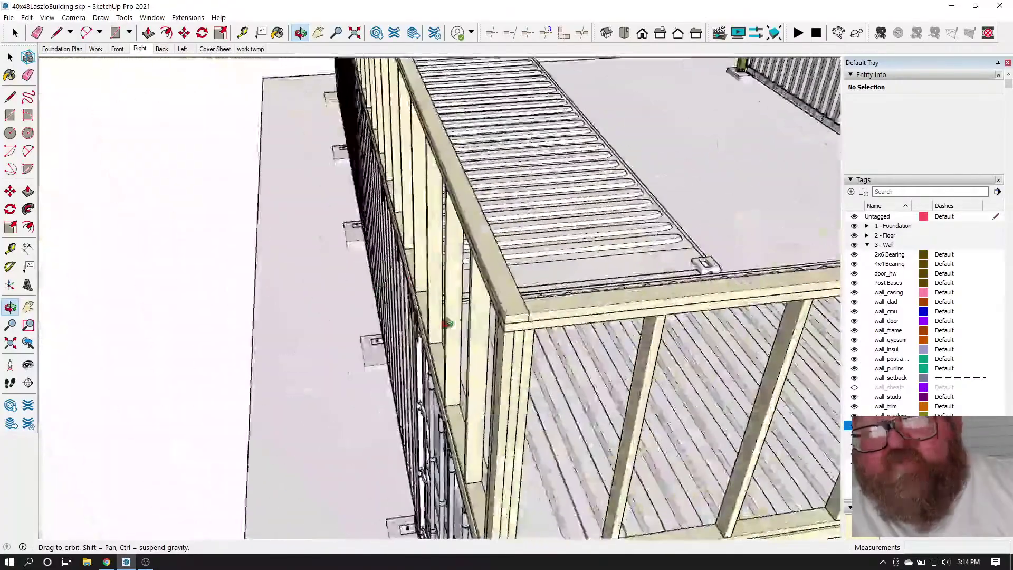
left_click_drag(543, 336, 504, 236)
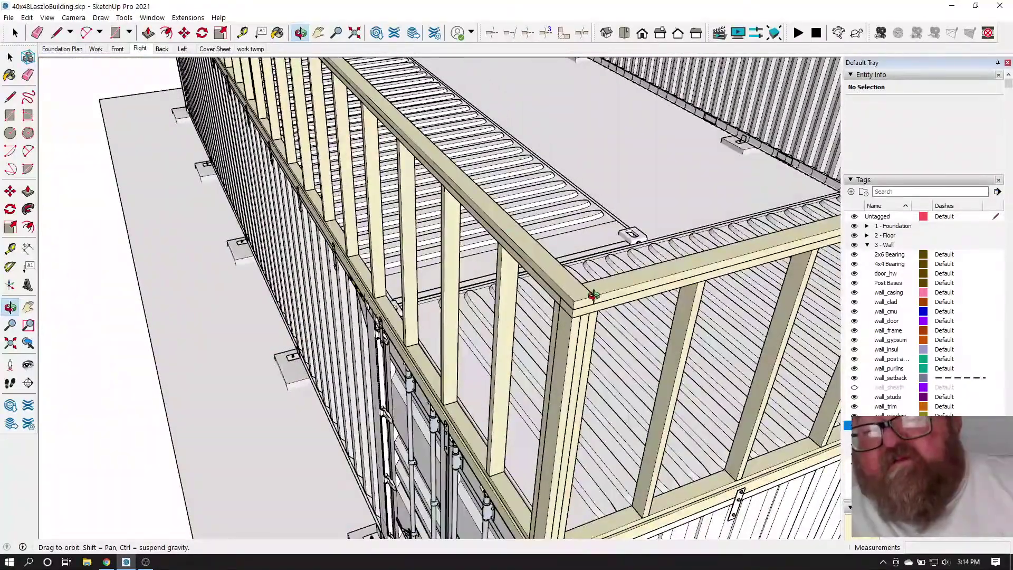
Examine how the plates and corner studs of the side and rear walls meet at the other rear corner
scroll(505, 273, "down", 10)
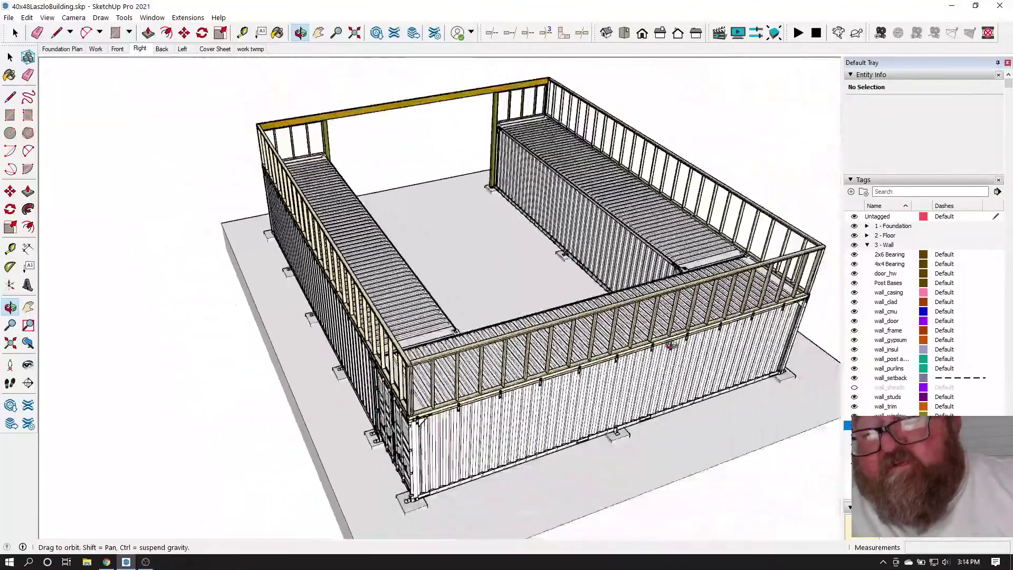
scroll(436, 329, "up", 8)
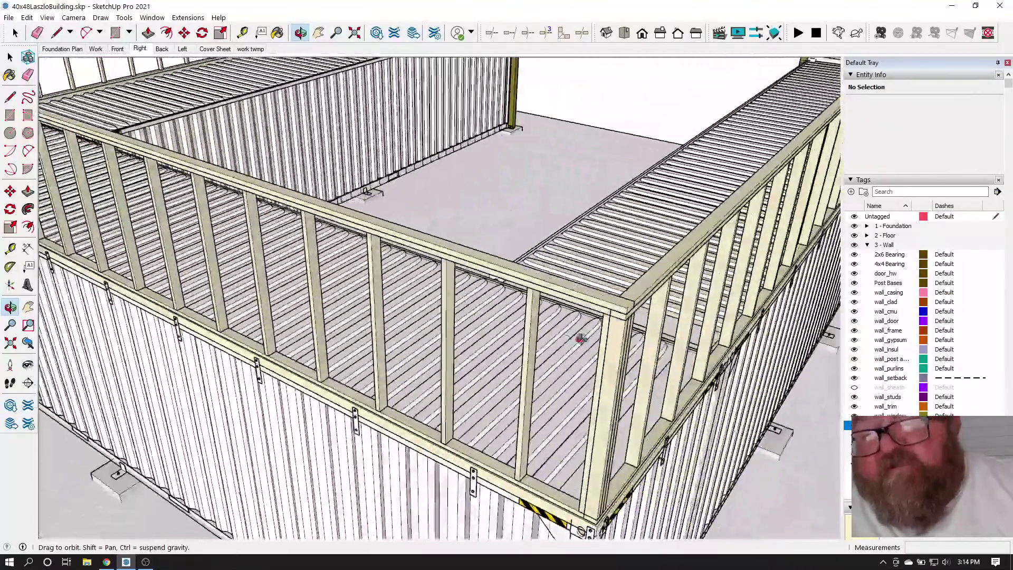
left_click_drag(581, 339, 393, 286)
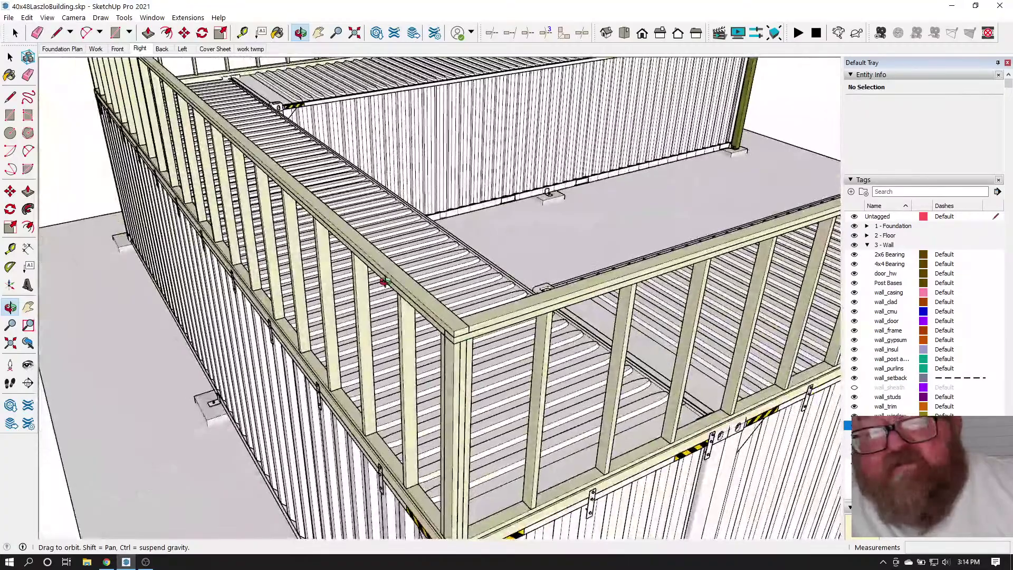
scroll(521, 370, "up", 2)
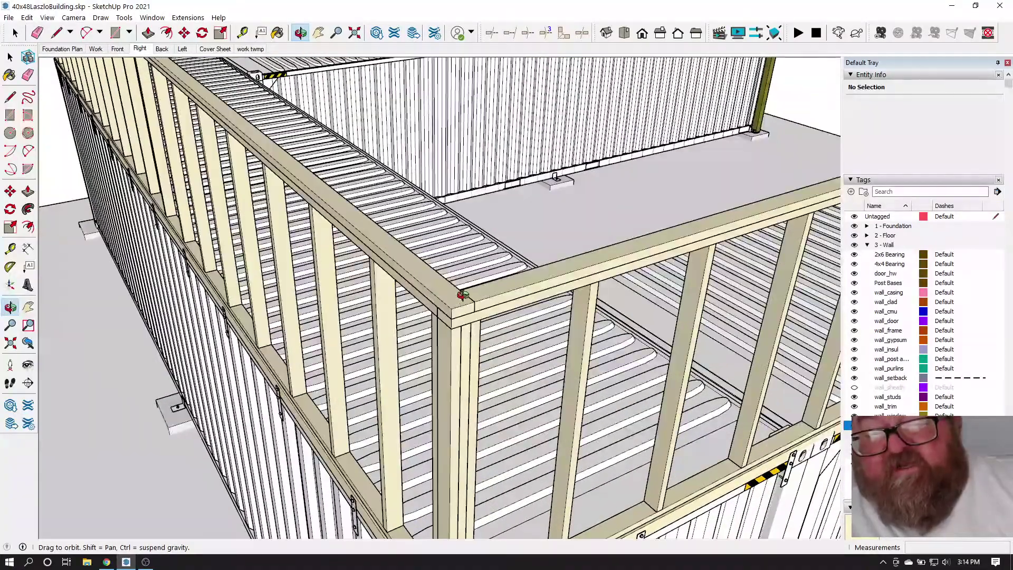
scroll(467, 298, "down", 5)
scroll(401, 344, "down", 6)
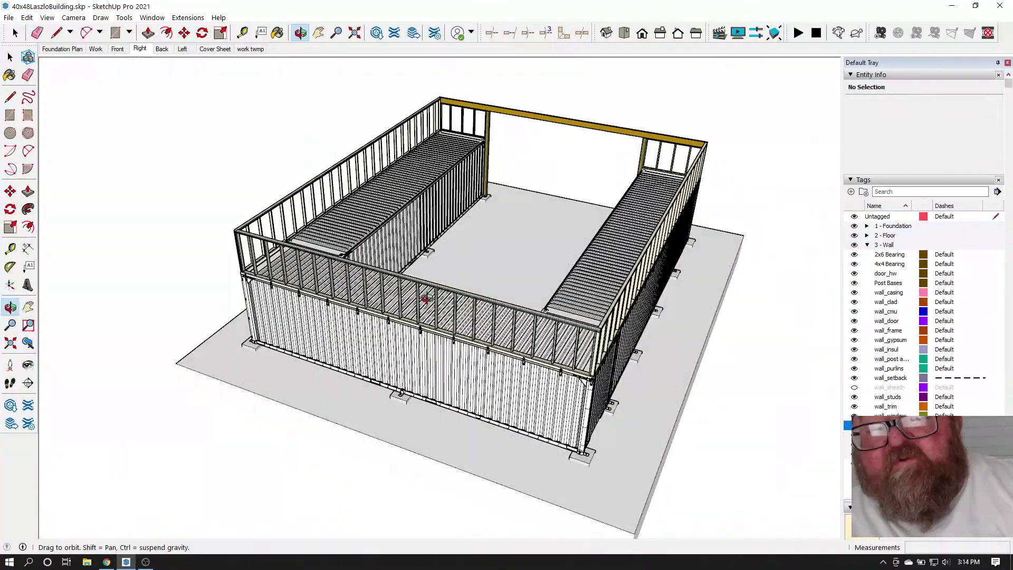
scroll(602, 348, "up", 8)
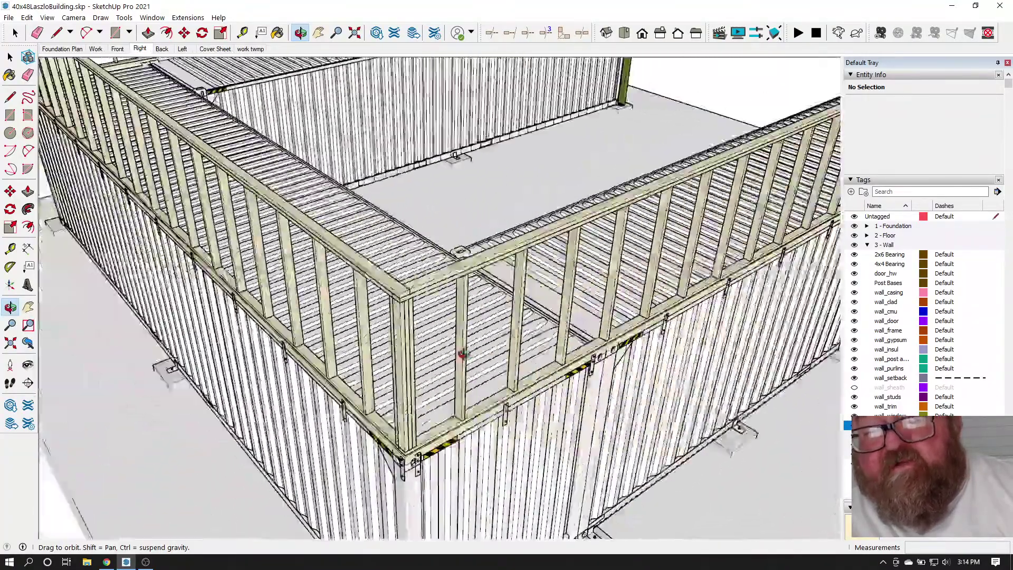
middle_click_drag(462, 354, 362, 351)
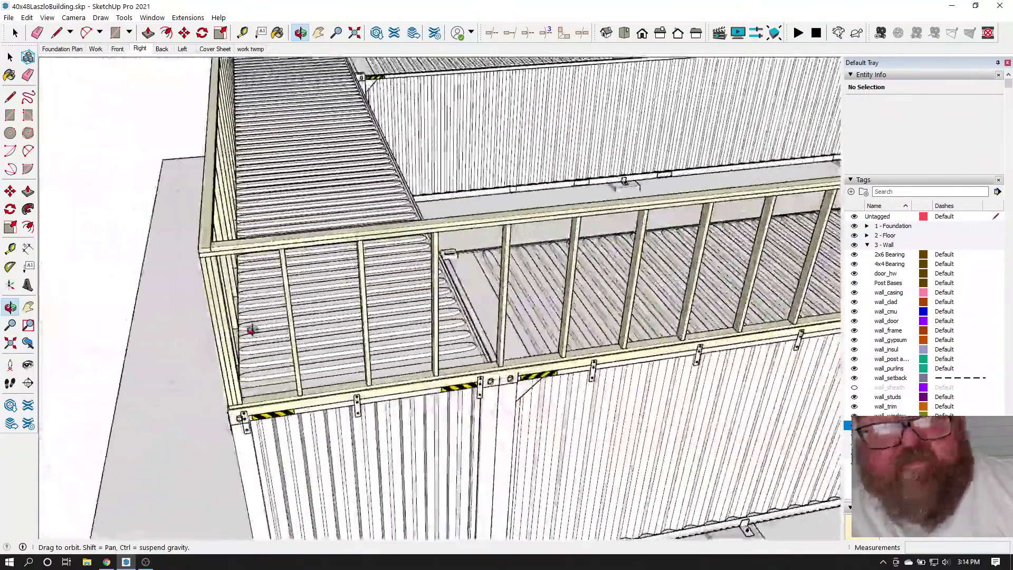
scroll(248, 331, "up", 3)
scroll(325, 409, "down", 2)
middle_click_drag(271, 403, 668, 432)
scroll(670, 433, "down", 3)
scroll(670, 432, "down", 2)
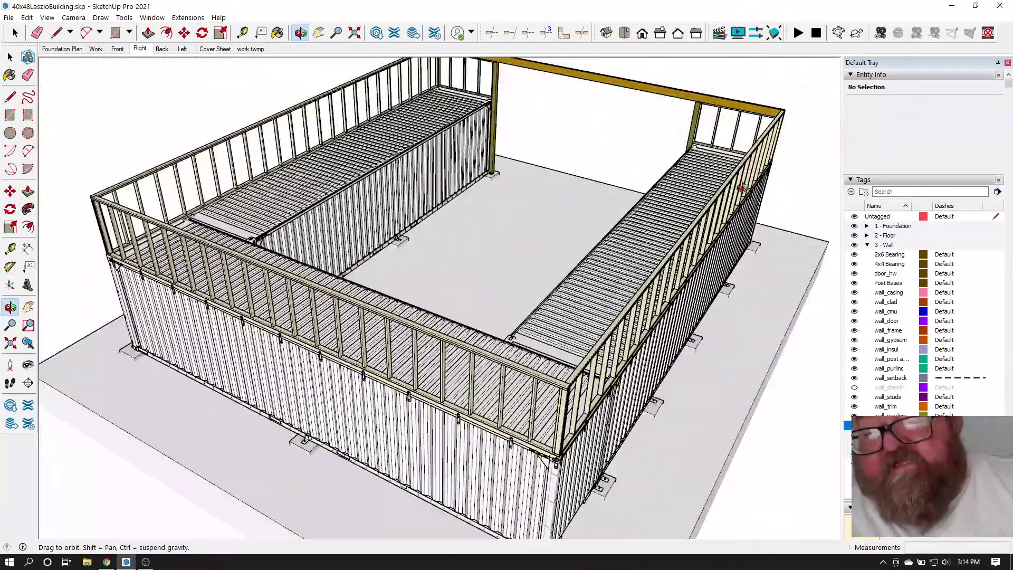
Explode the rear wall's assembly group at the container-door corner into its separate framing members
middle_click_drag(747, 238, 659, 285)
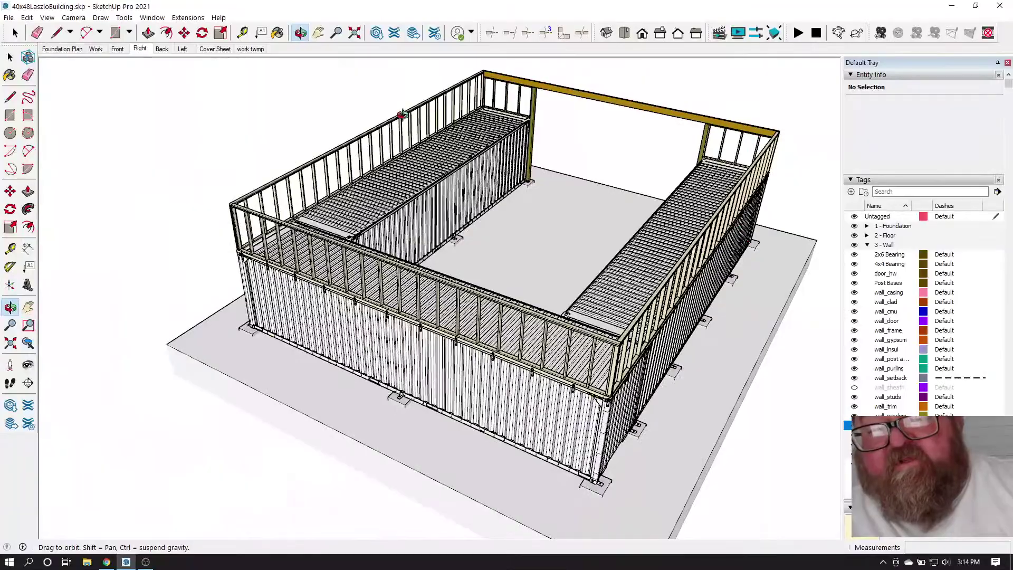
middle_click_drag(347, 170, 528, 253)
scroll(350, 314, "up", 5)
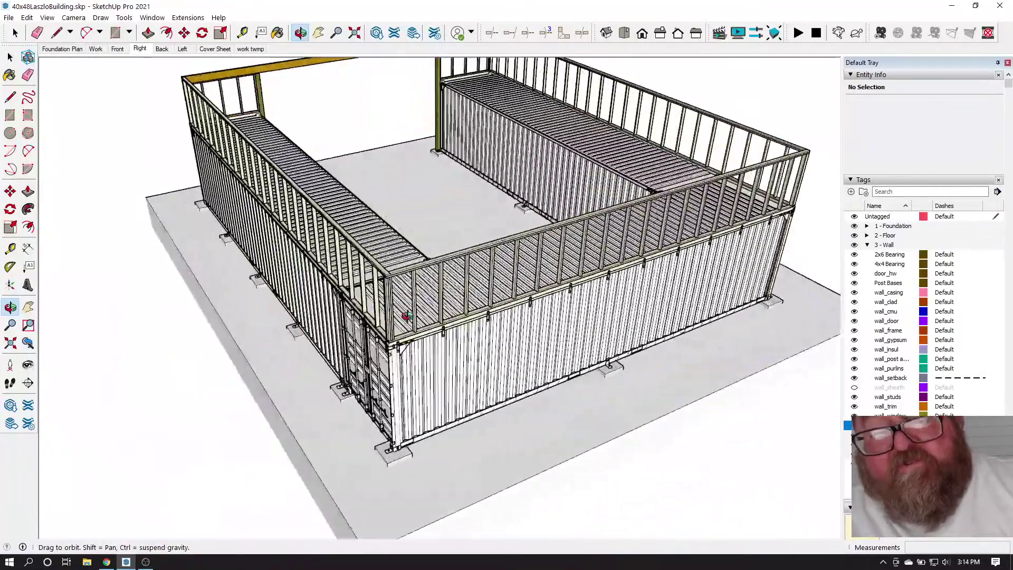
middle_click_drag(349, 314, 618, 275)
scroll(599, 298, "up", 2)
left_click_drag(620, 274, 303, 173)
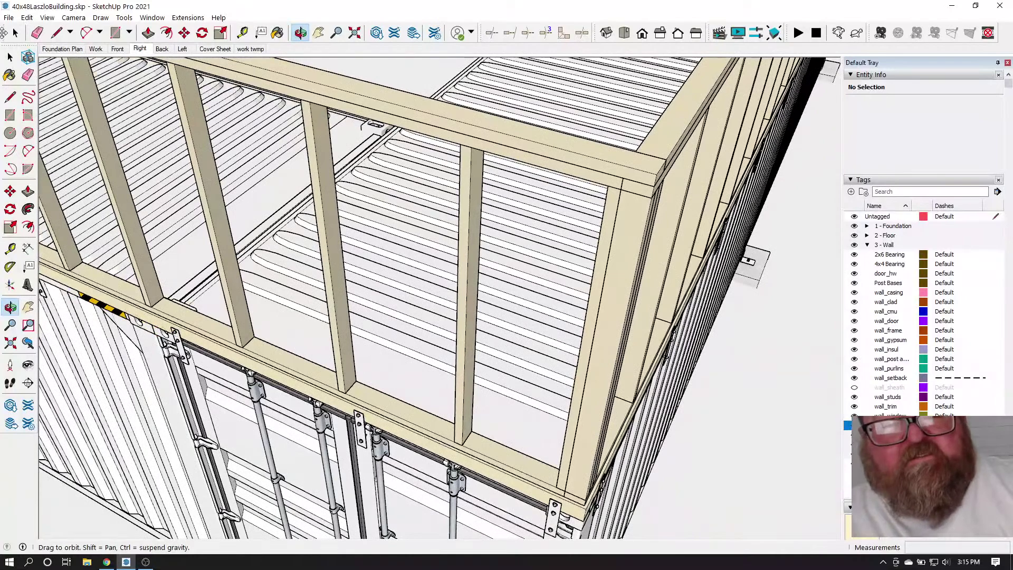
left_click(15, 34)
scroll(65, 114, "down", 1)
scroll(366, 195, "up", 2)
left_click(485, 199)
right_click(498, 184)
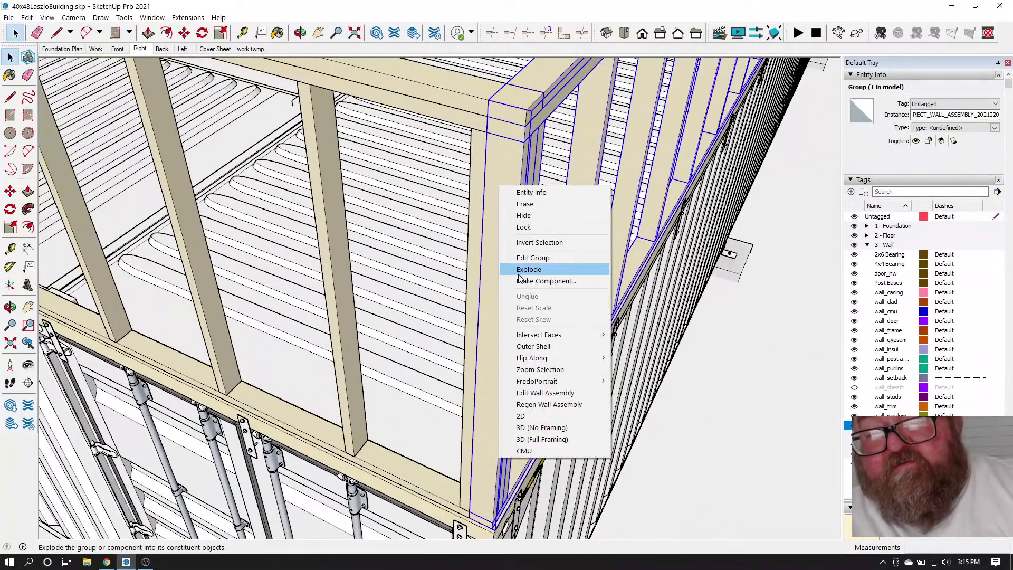
left_click(519, 272)
left_click(502, 218)
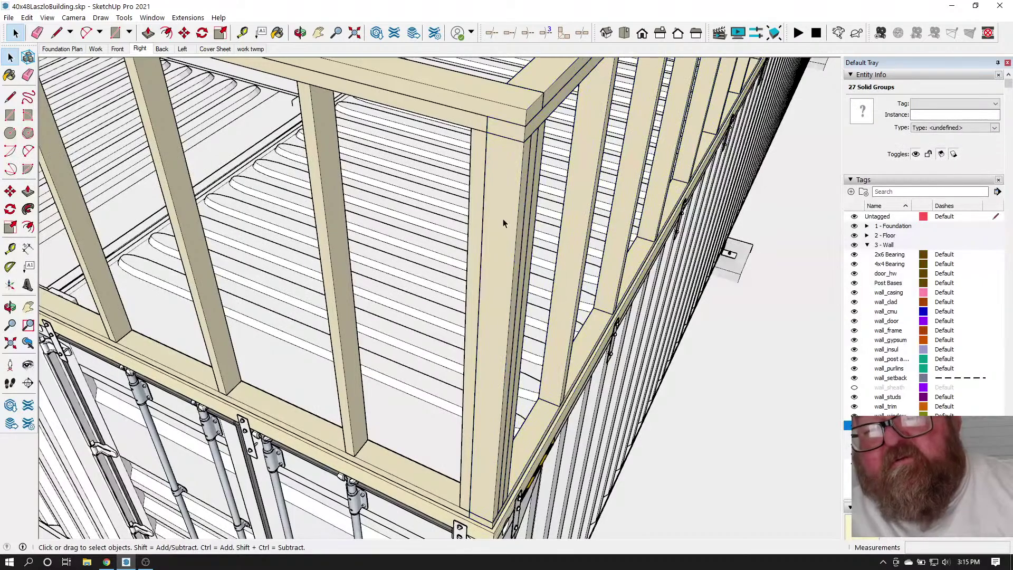
left_click(474, 189)
Switch to the Front scene and hide the 4 - Roof folder and the wall_sheath tag to expose the wall framing
key("Page_Up")
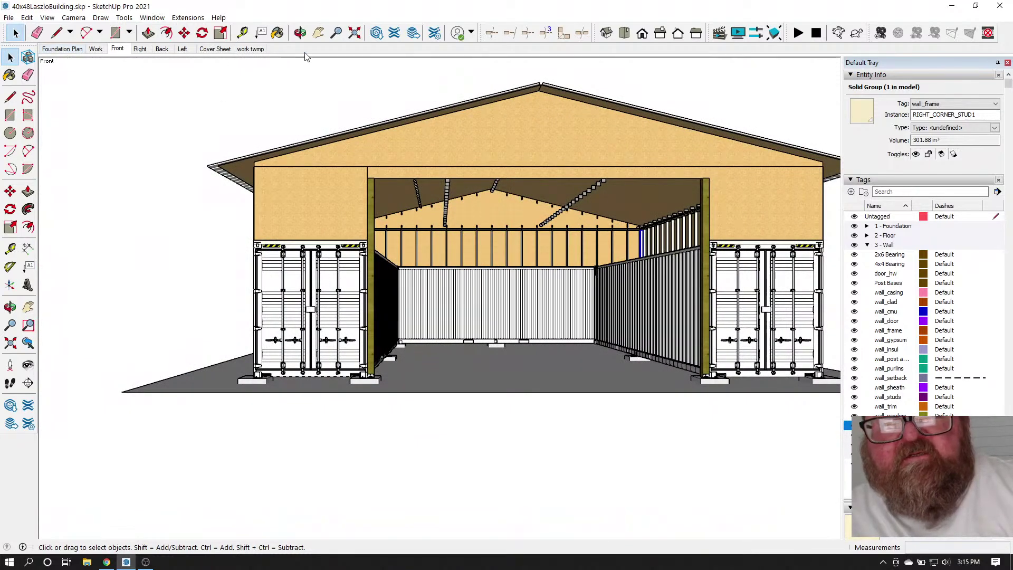
left_click(300, 33)
left_click_drag(659, 369, 831, 274)
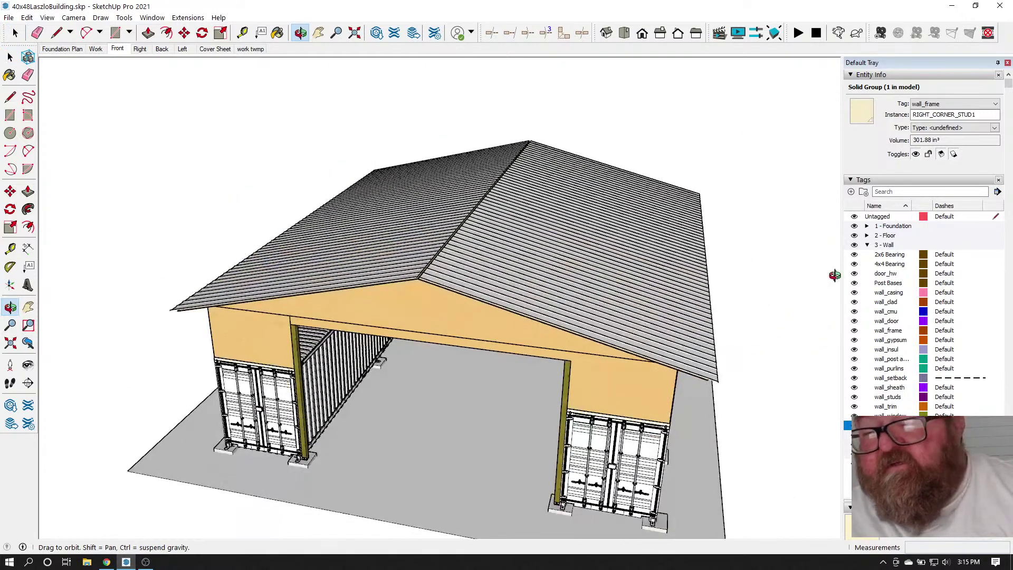
scroll(859, 339, "down", 3)
scroll(880, 217, "up", 3)
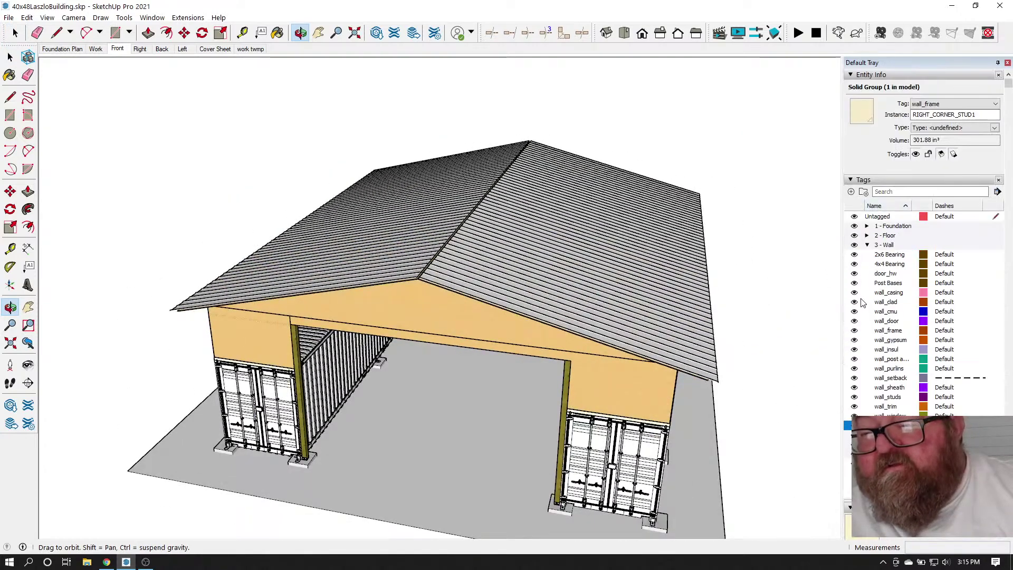
left_click(867, 244)
left_click(855, 255)
left_click_drag(680, 235, 792, 264)
left_click(867, 245)
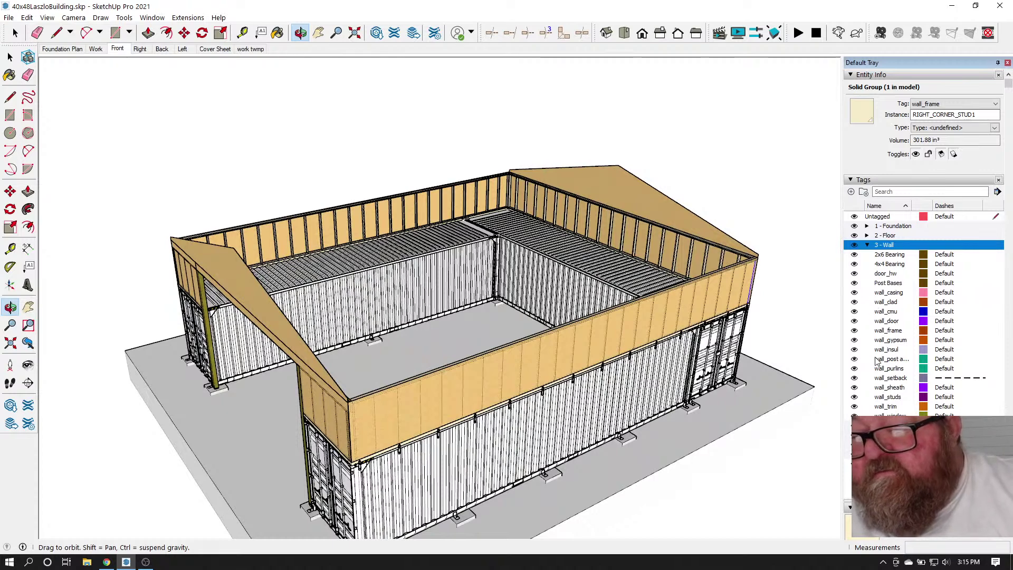
left_click(854, 388)
left_click_drag(743, 289, 730, 405)
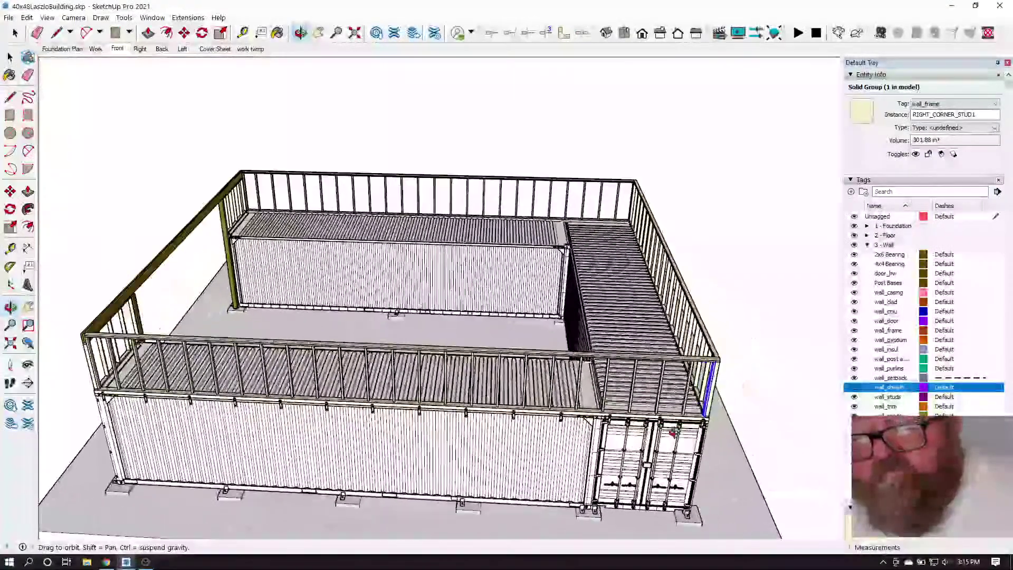
Inspect the individual corner studs and top plates at the rear corner above the container doors
scroll(729, 405, "up", 4)
scroll(730, 404, "up", 5)
left_click_drag(721, 369, 573, 314)
scroll(654, 234, "up", 3)
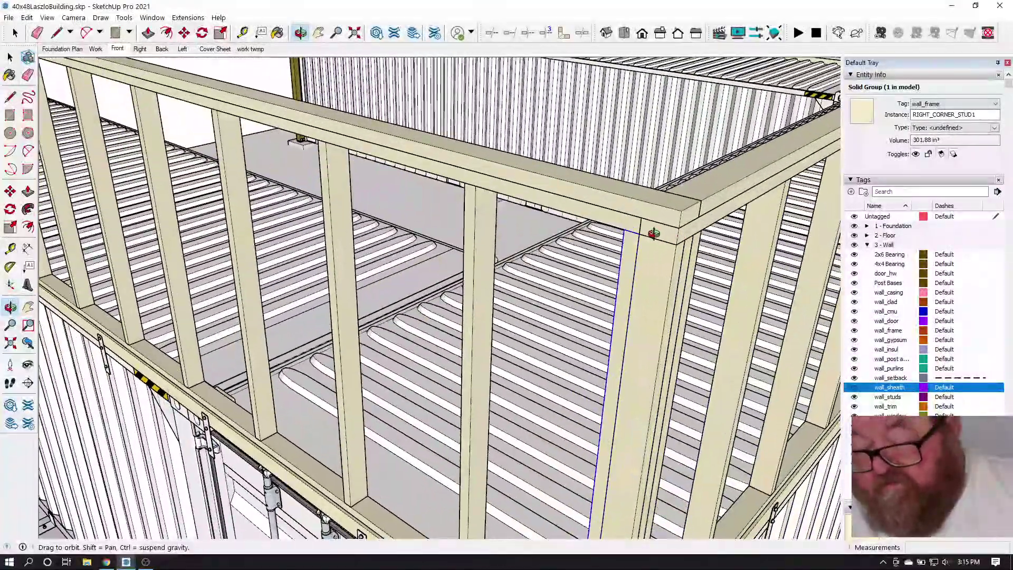
key("space")
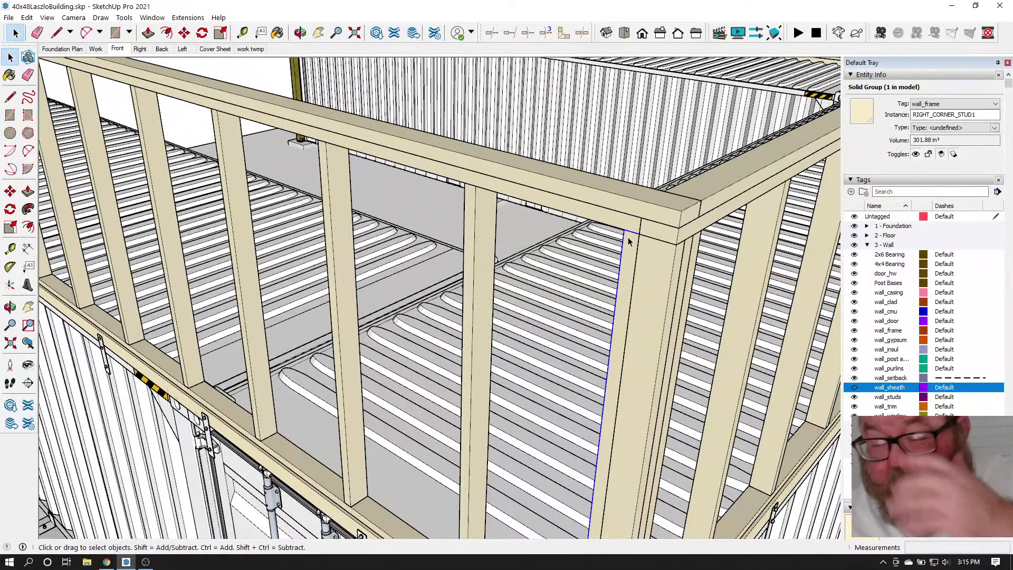
key("Escape")
left_click(657, 260)
scroll(656, 261, "down", 5)
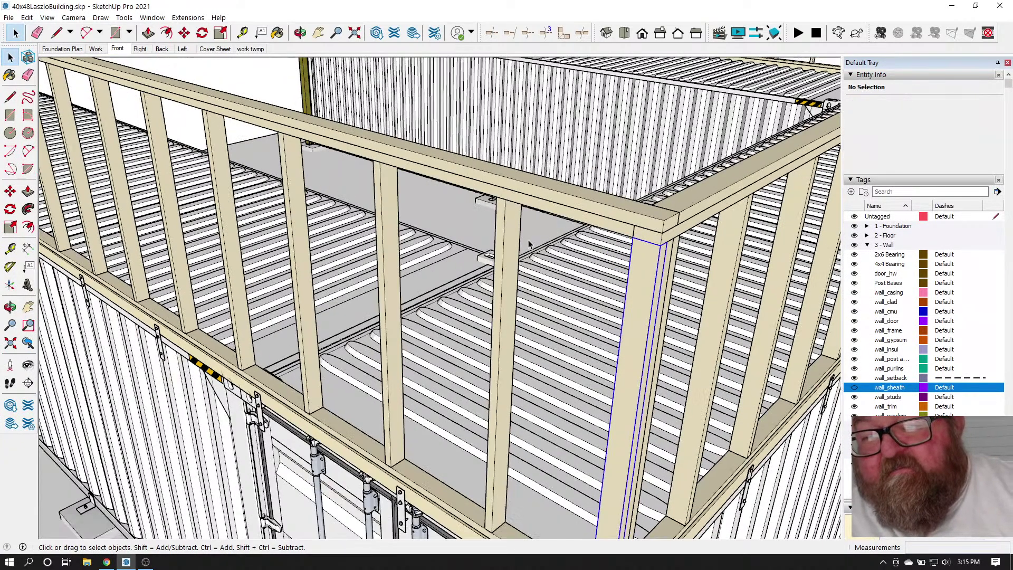
scroll(636, 304, "up", 4)
left_click(634, 144)
left_click(527, 158)
Select the rear wall's three corner studs at this corner and rotate them together 90 degrees about the vertical axis
left_click(585, 224)
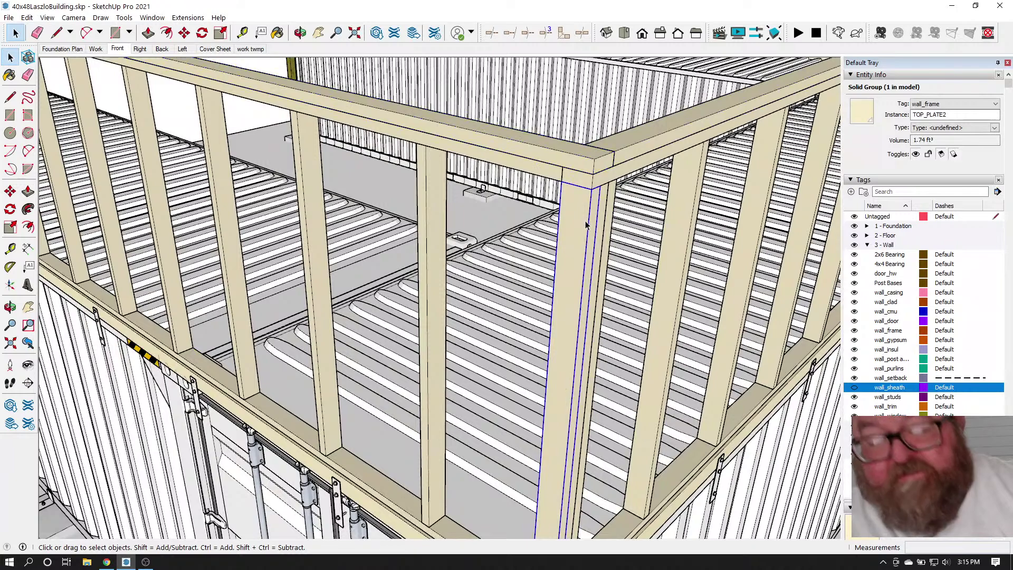
left_click(609, 213, "ctrl")
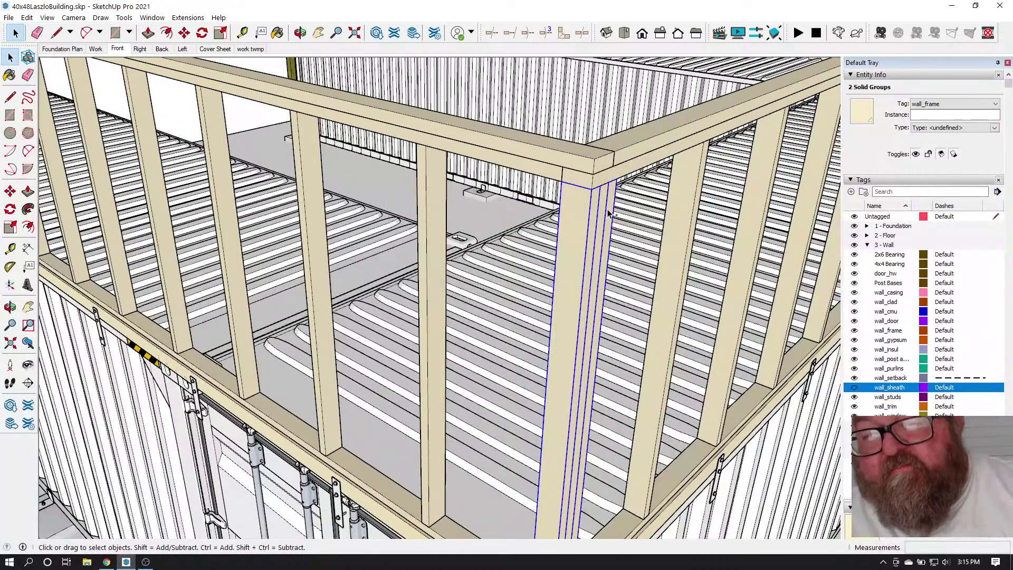
scroll(555, 204, "down", 5)
key("q")
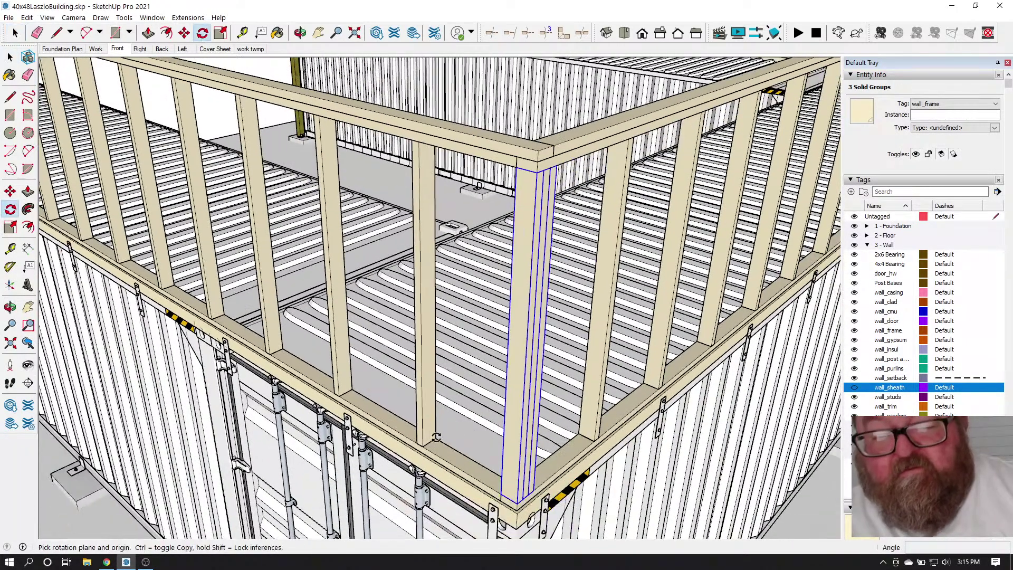
scroll(473, 479, "up", 5)
scroll(473, 478, "up", 2)
left_click(465, 475)
left_click(486, 484)
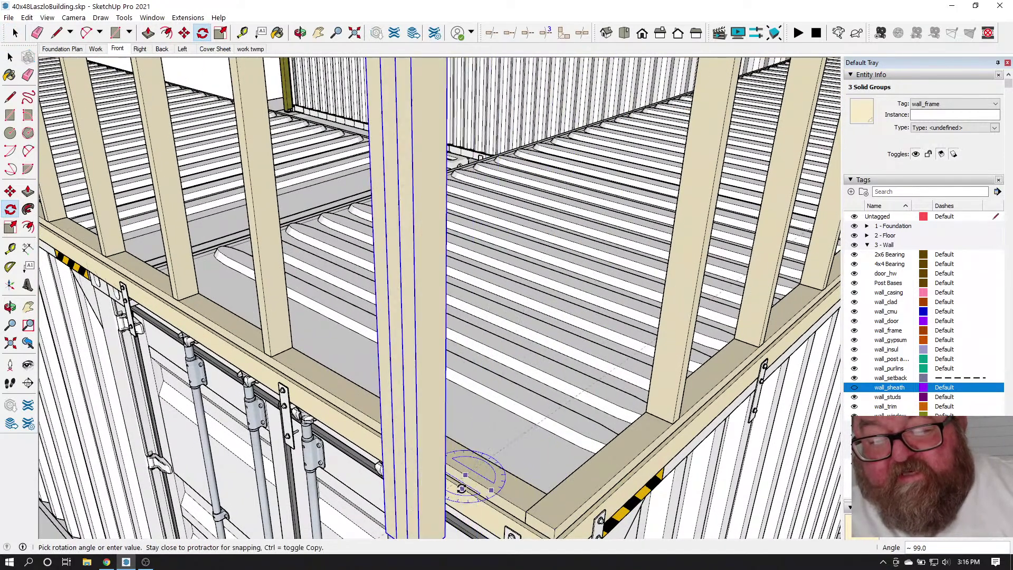
type("90")
key("Return")
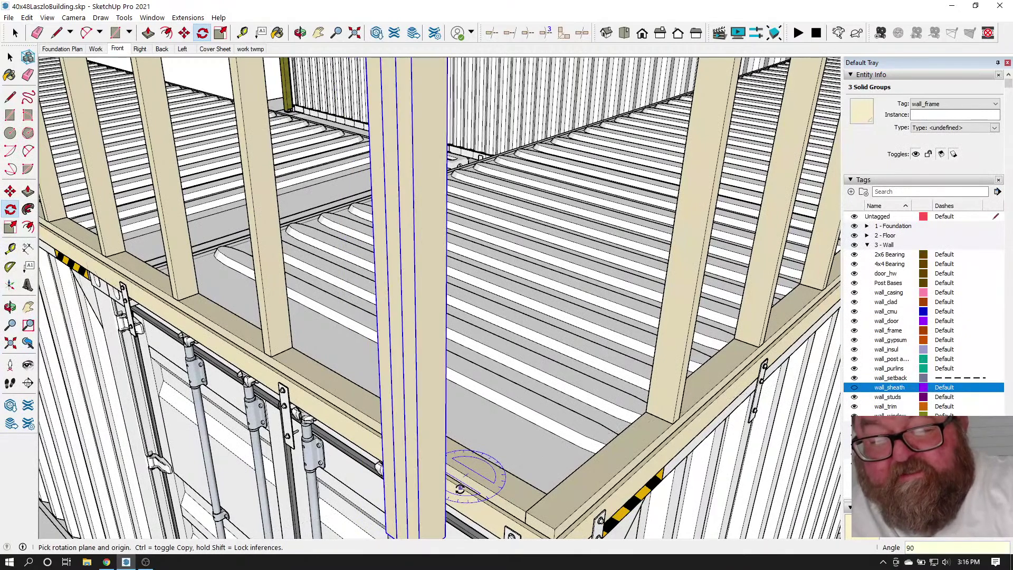
scroll(433, 369, "down", 3)
scroll(354, 298, "up", 4)
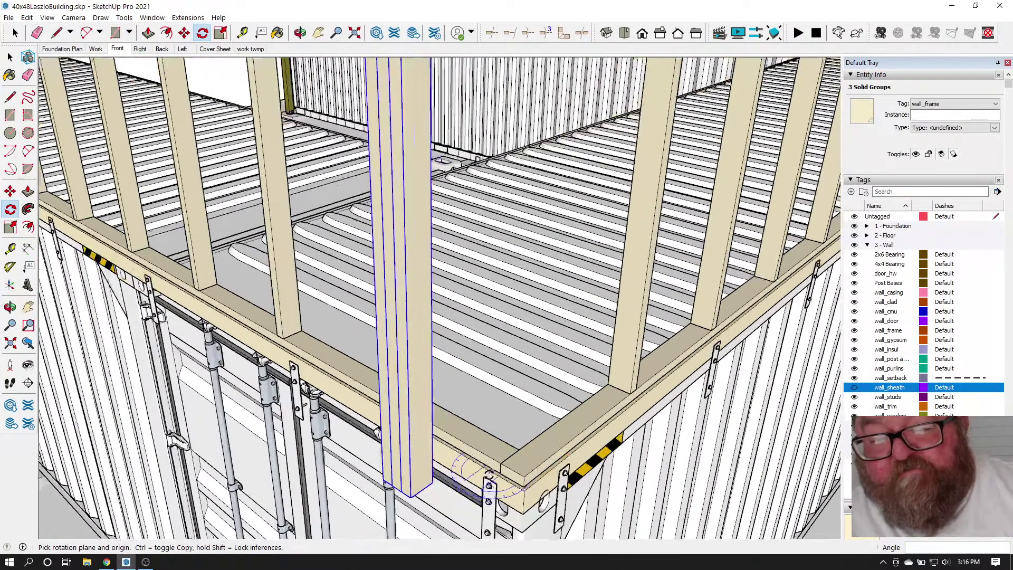
key("space")
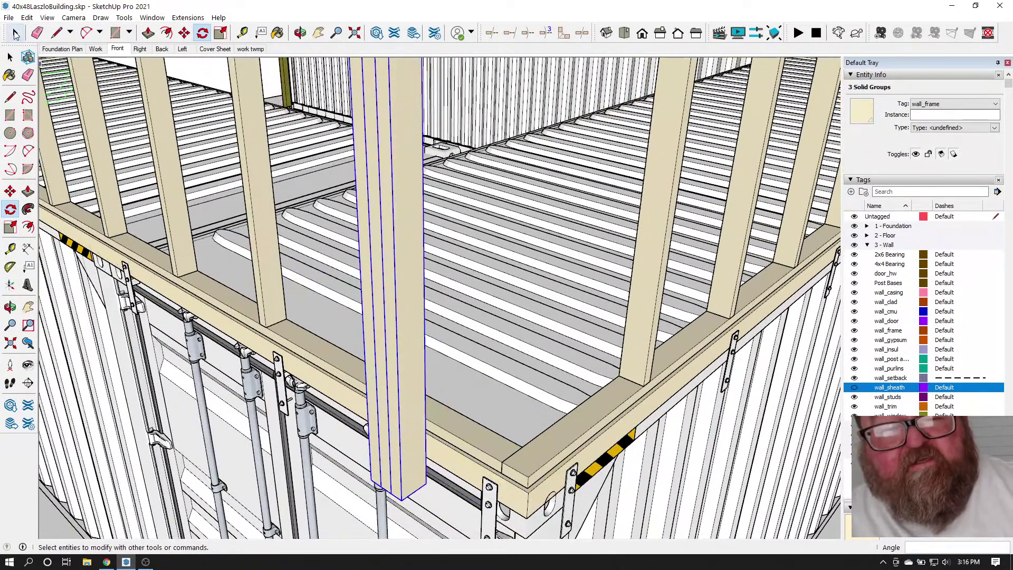
Extend the rear wall's bottom plate 3 1/2" with Push/Pull so it reaches the outer corner above the container doors
scroll(442, 440, "up", 4)
scroll(419, 380, "down", 2)
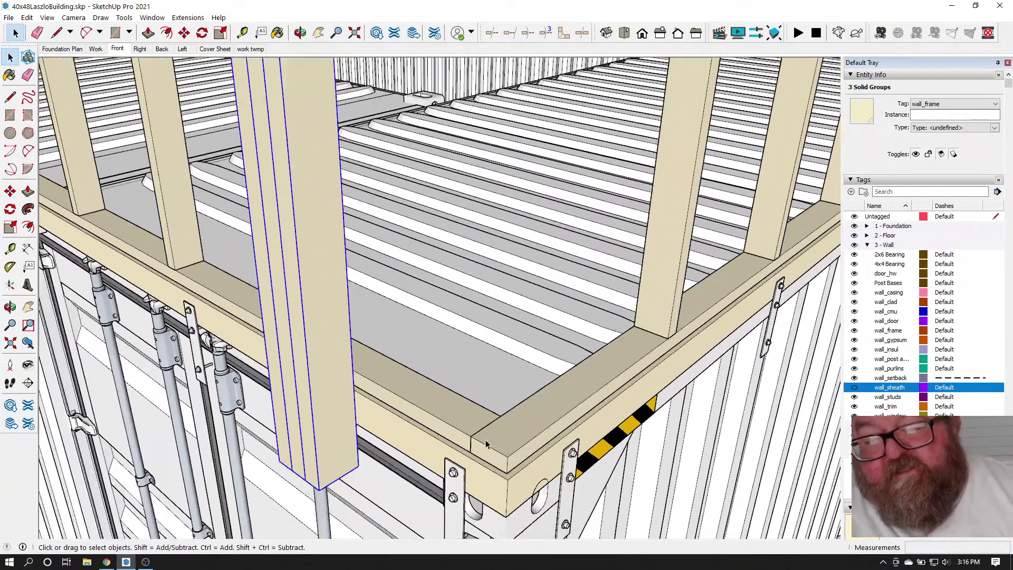
scroll(450, 411, "up", 2)
double_click(451, 413)
scroll(483, 424, "up", 3)
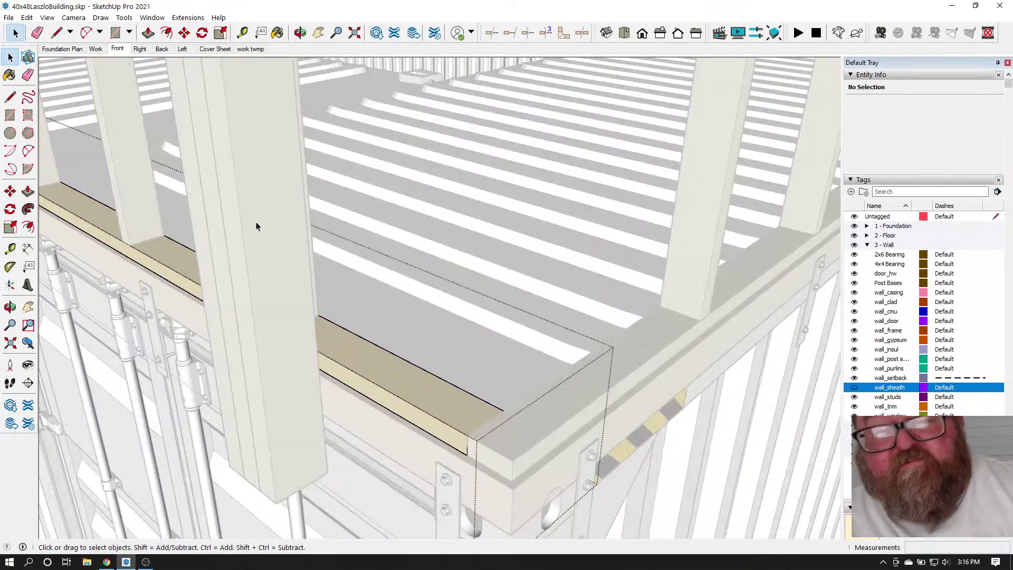
left_click(148, 32)
left_click_drag(484, 426, 500, 441)
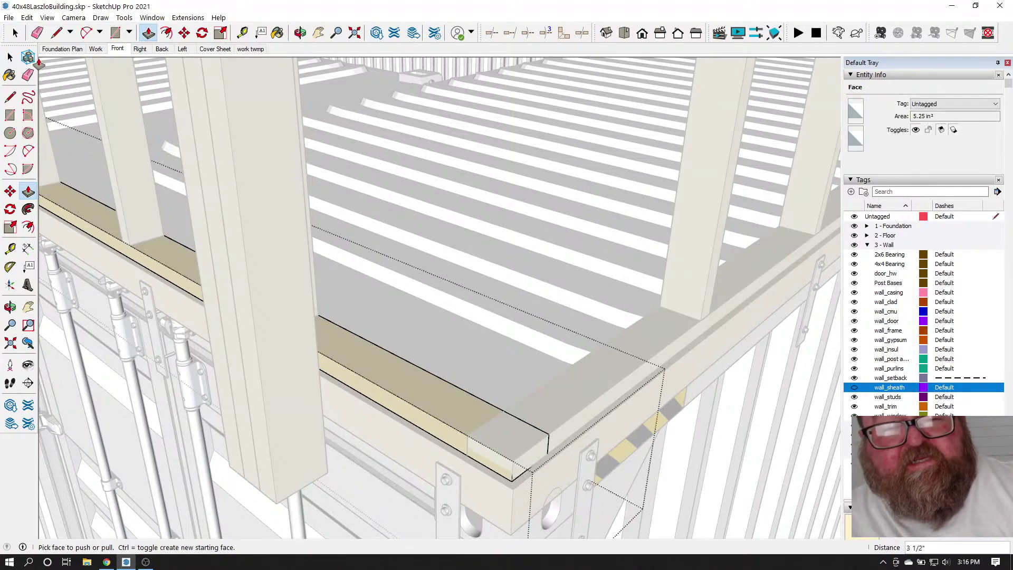
key("space")
left_click(631, 335)
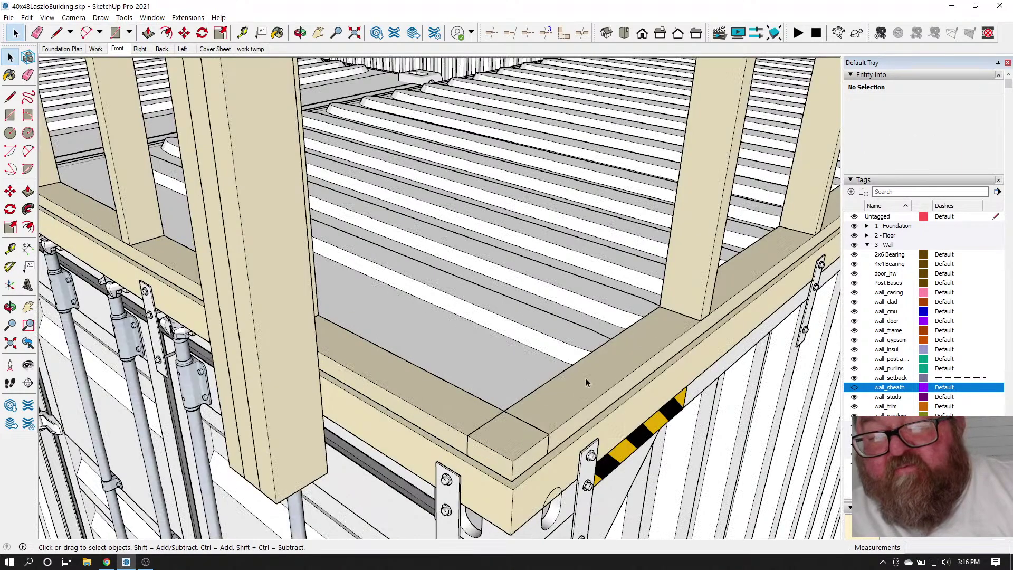
Shorten the adjoining long wall's bottom plate by 3 1/2" with Push/Pull so it butts against the rear wall's bottom plate
double_click(588, 378)
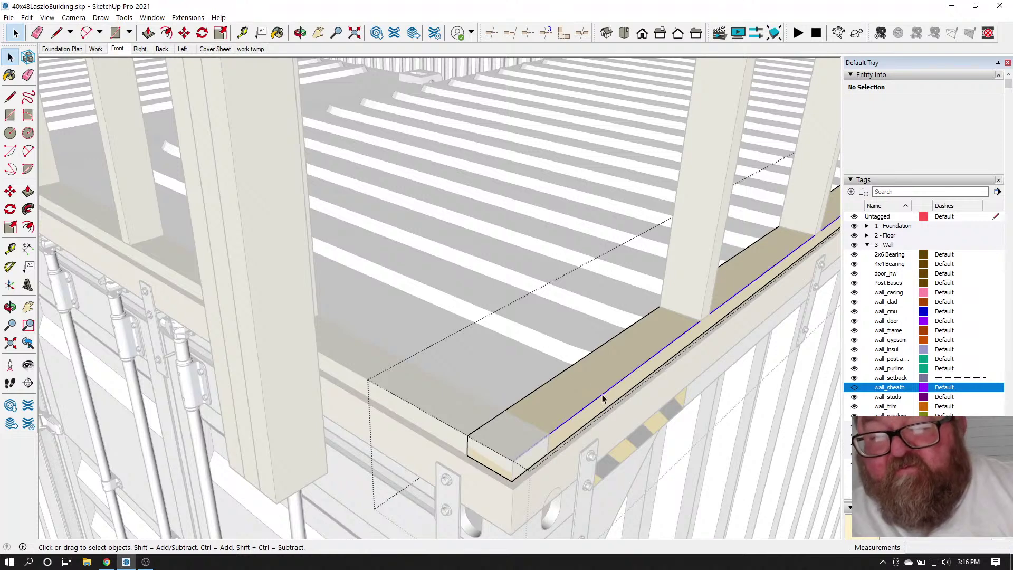
double_click(580, 382)
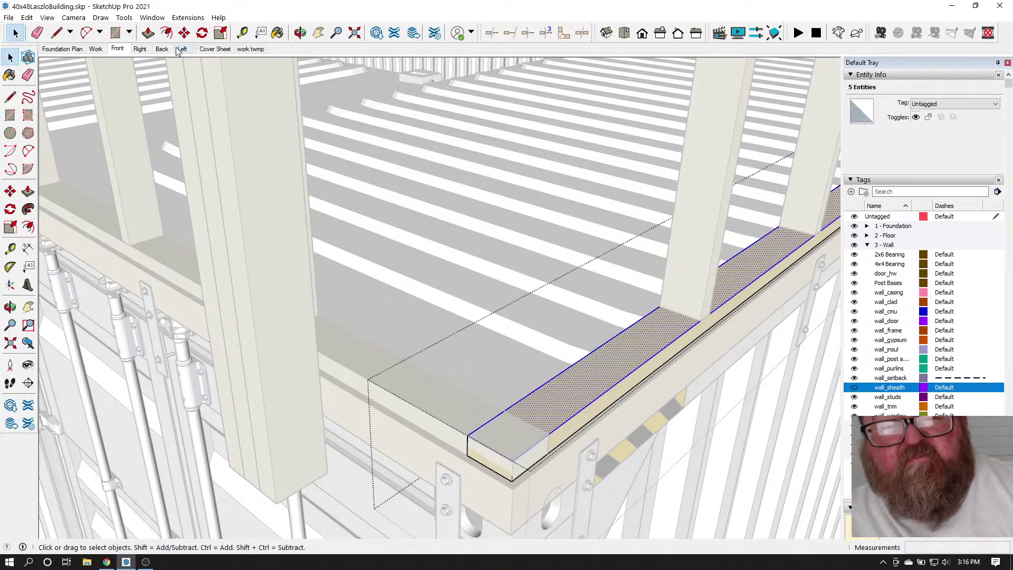
key("p")
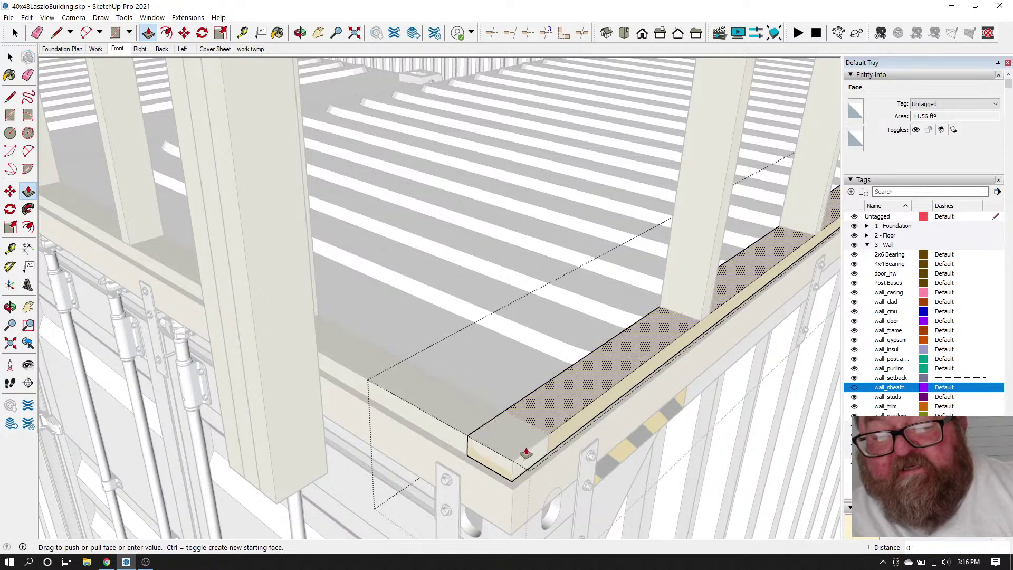
left_click(549, 441)
left_click(486, 459)
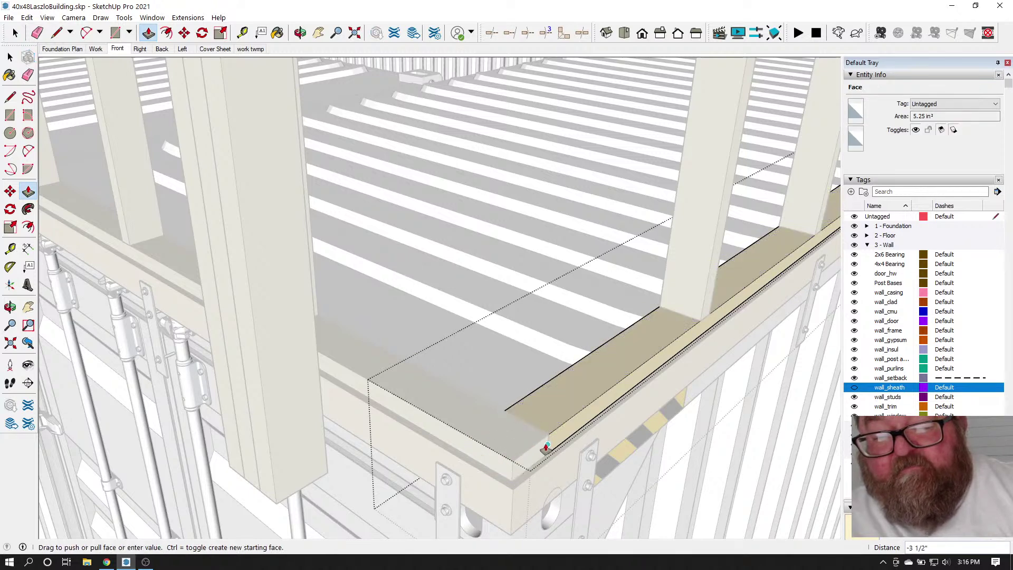
left_click(492, 443)
key("space")
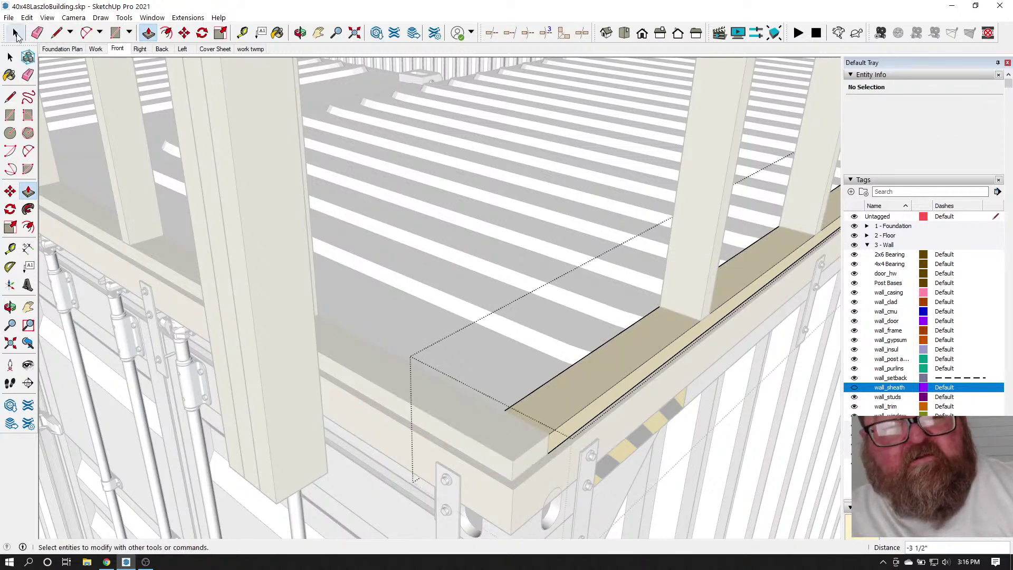
left_click(454, 215)
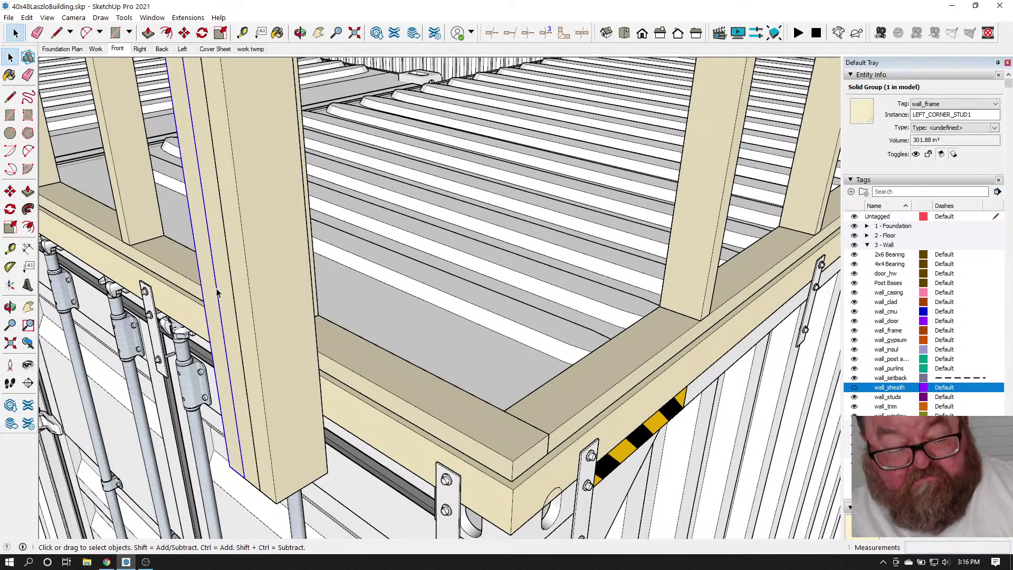
Select the three rotated corner studs and move them together onto the outer corner of the rear wall's bottom plate
left_click(238, 298, "shift")
key("m")
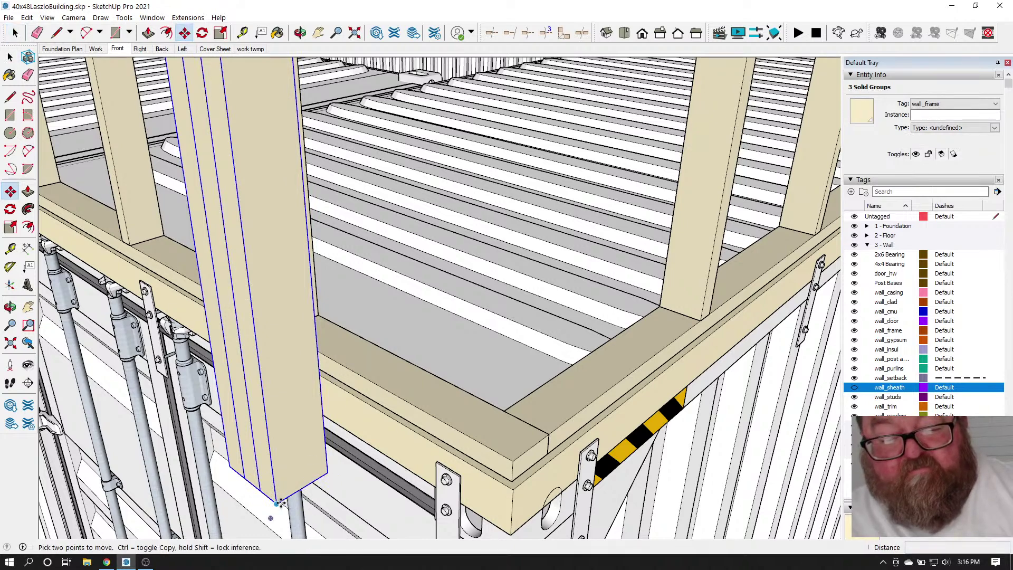
left_click(277, 503)
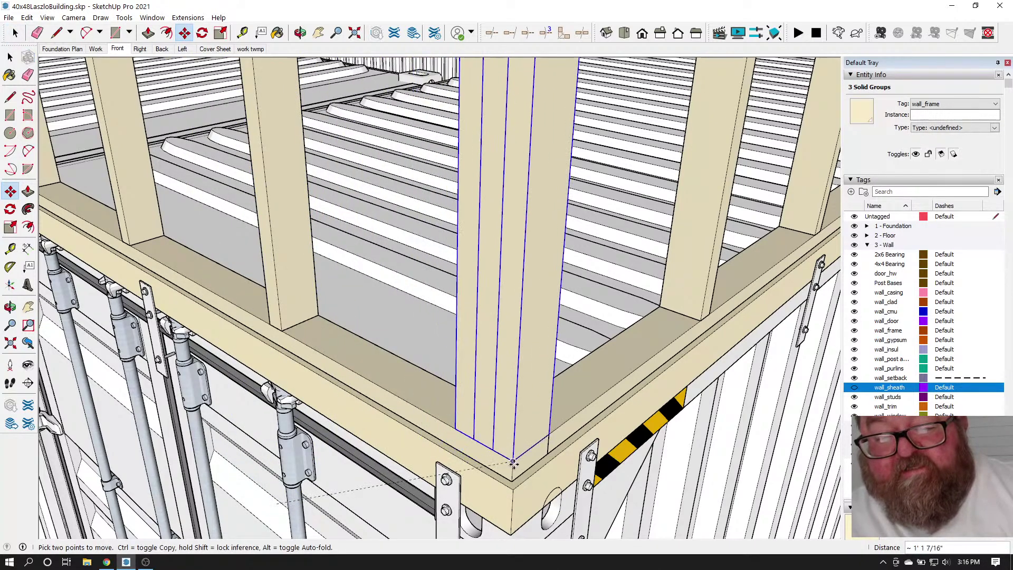
left_click(513, 462)
scroll(499, 496, "down", 3)
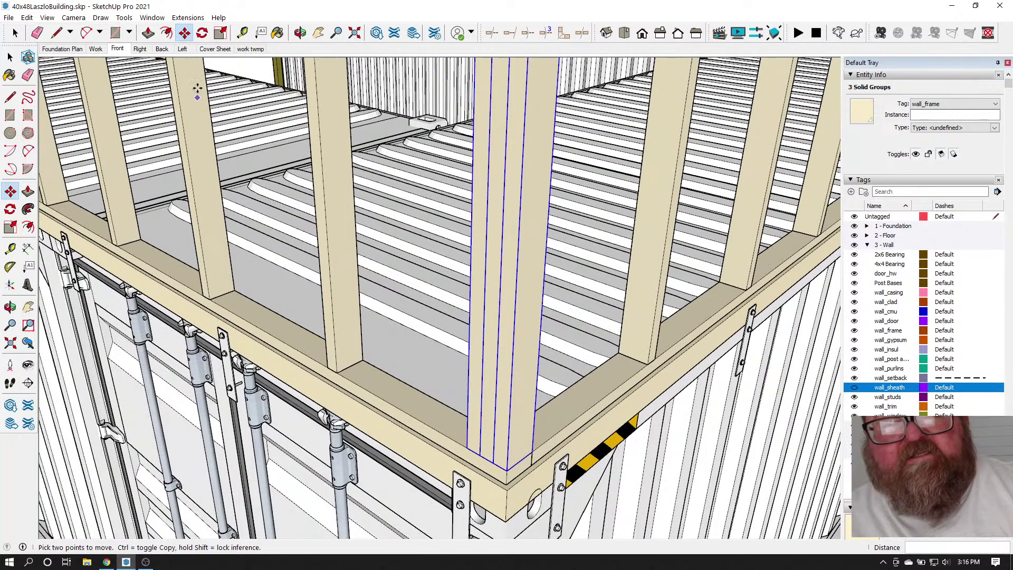
Measure the distance from the rear wall's nearest regular stud to the relocated corner studs
key("t")
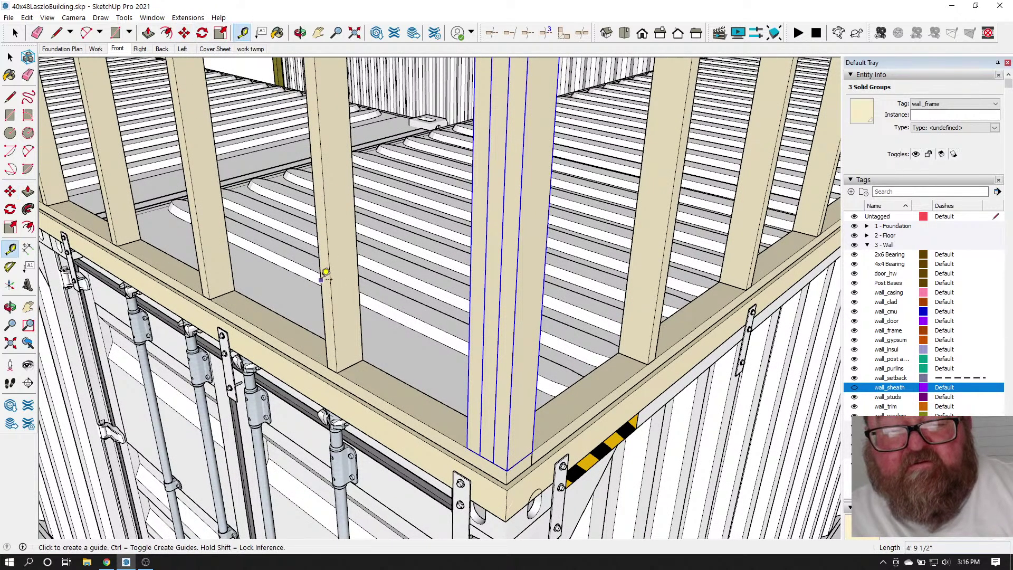
left_click(321, 279)
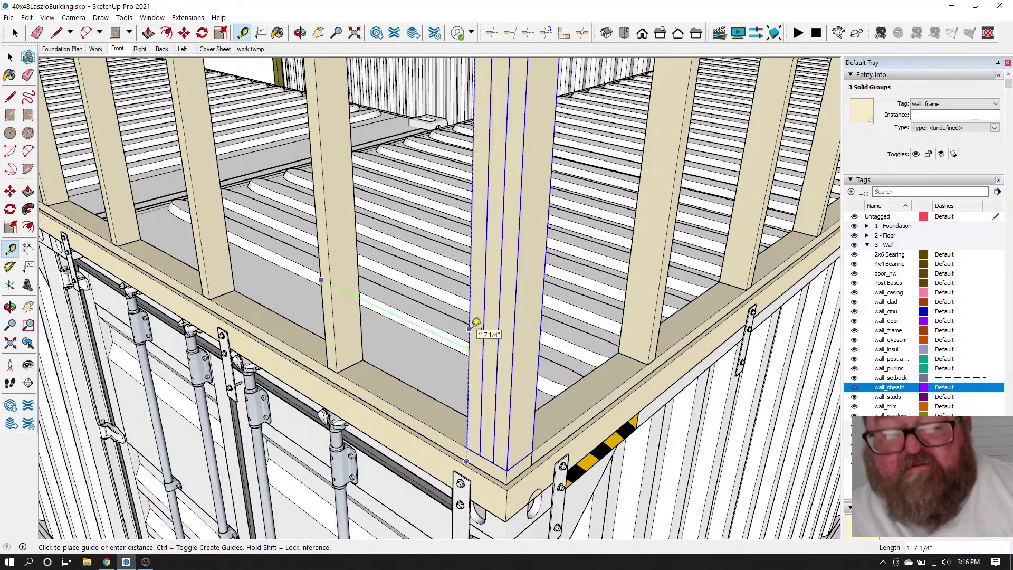
key("Escape")
Shorten the rear wall's uppermost top plate by 3 1/2" at the corner with Push/Pull
scroll(312, 382, "down", 2)
scroll(335, 359, "down", 3)
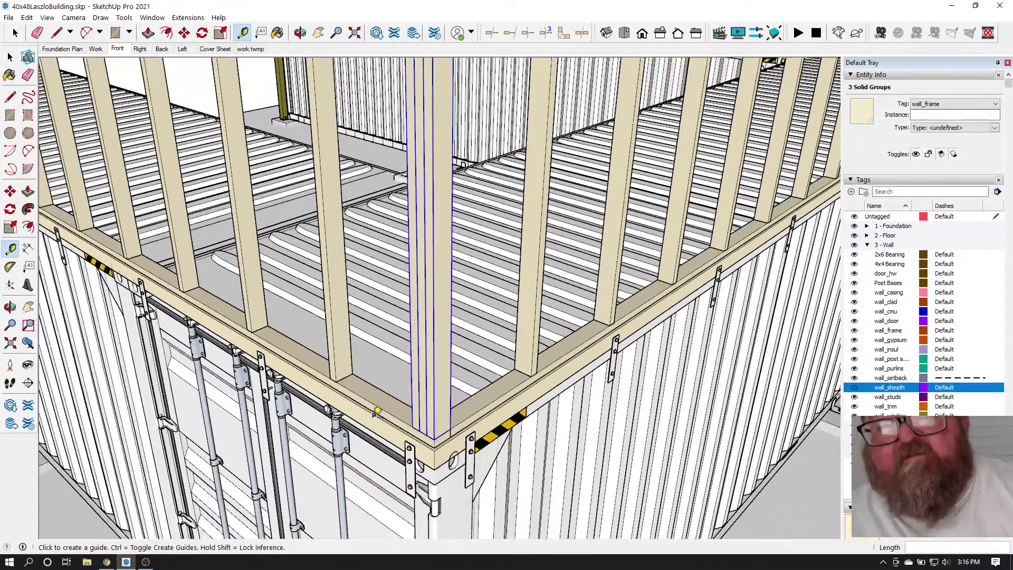
scroll(402, 145, "up", 5)
scroll(391, 220, "down", 5)
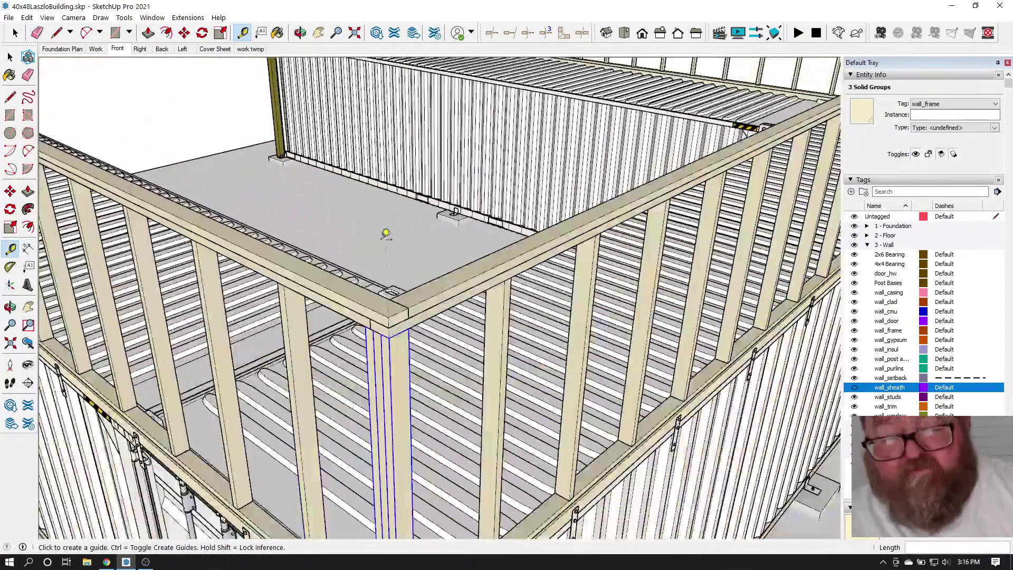
scroll(376, 353, "up", 2)
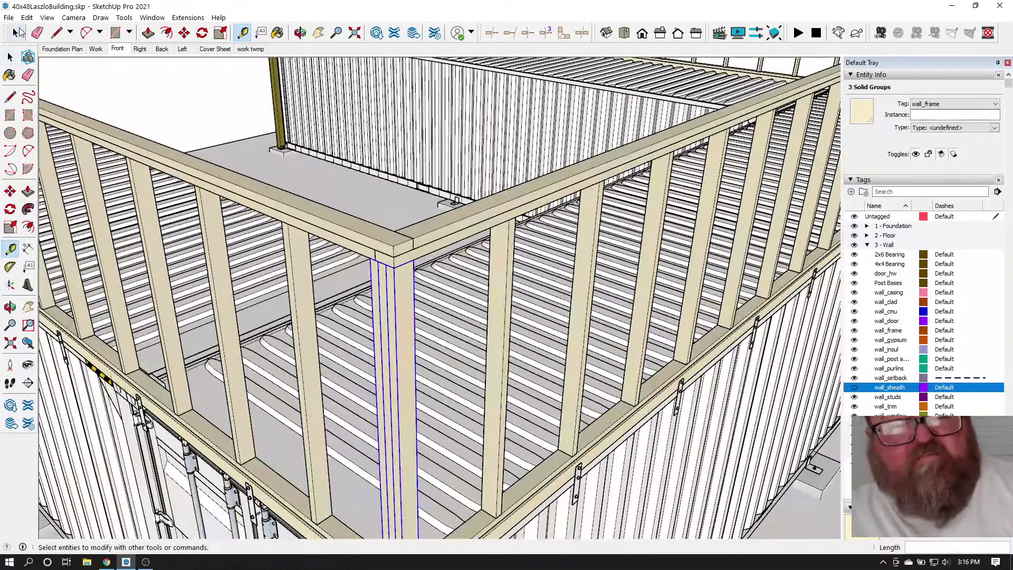
left_click(18, 33)
scroll(352, 250, "up", 2)
double_click(405, 248)
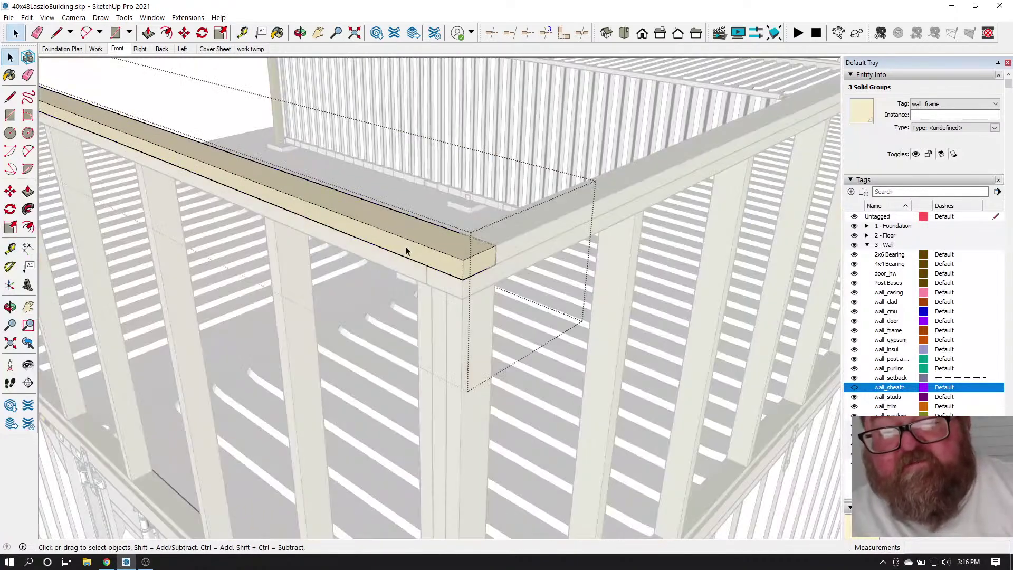
left_click(148, 33)
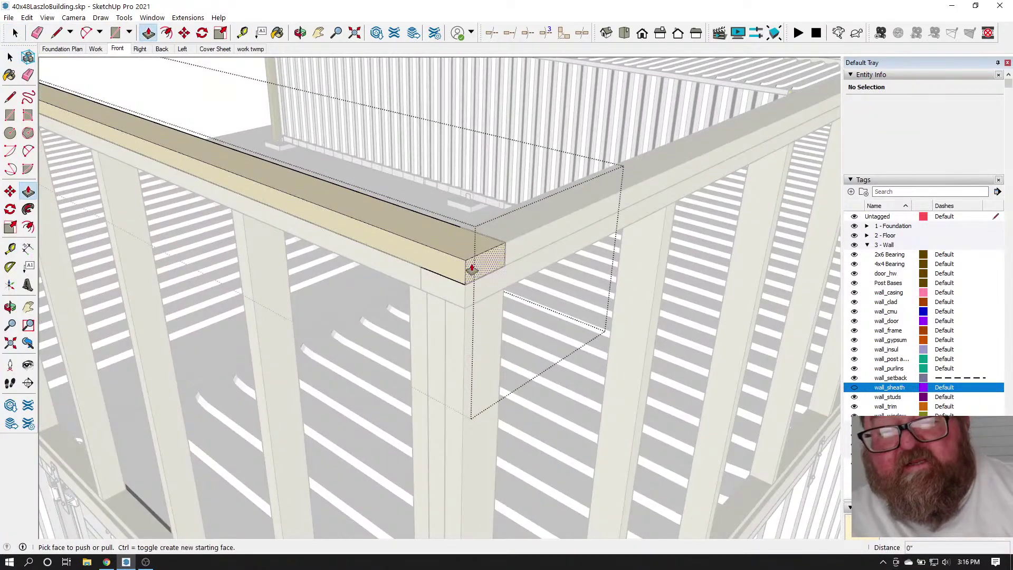
left_click(482, 267)
left_click(423, 274)
key("space")
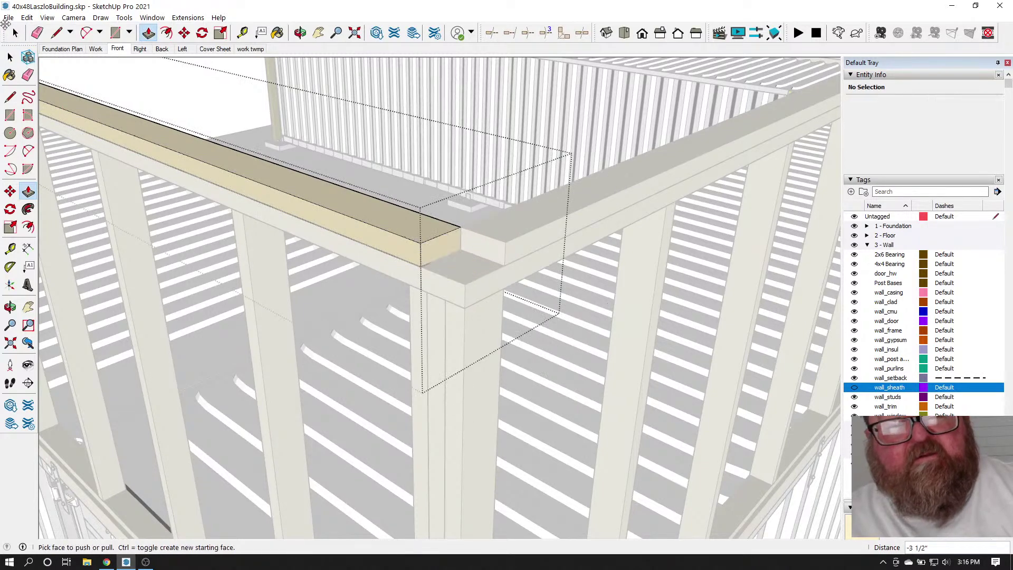
left_click(534, 378)
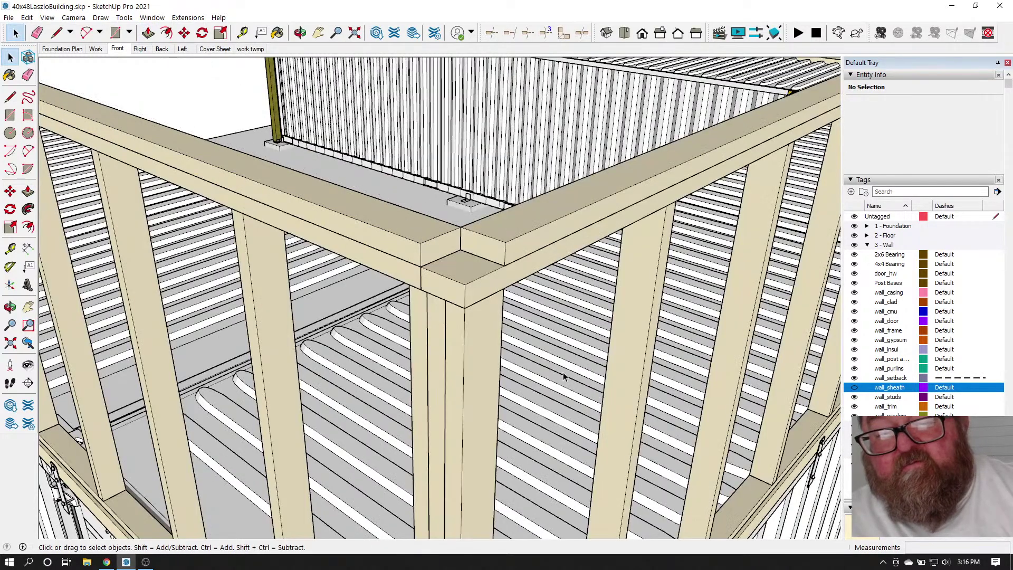
Push the end of the long wall's lower top plate back 3 1/2" from the corner
double_click(449, 291)
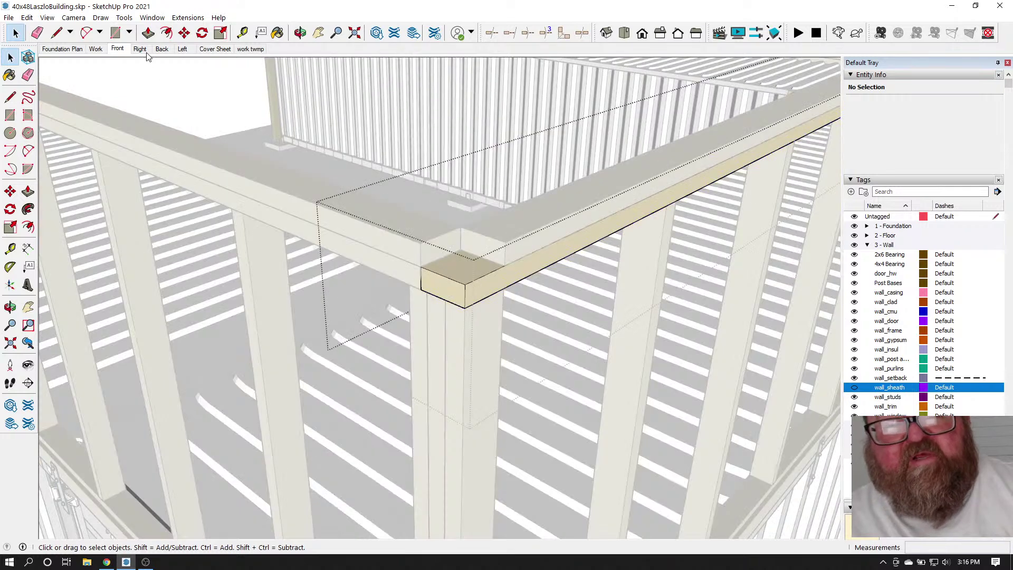
left_click(148, 33)
left_click(434, 290)
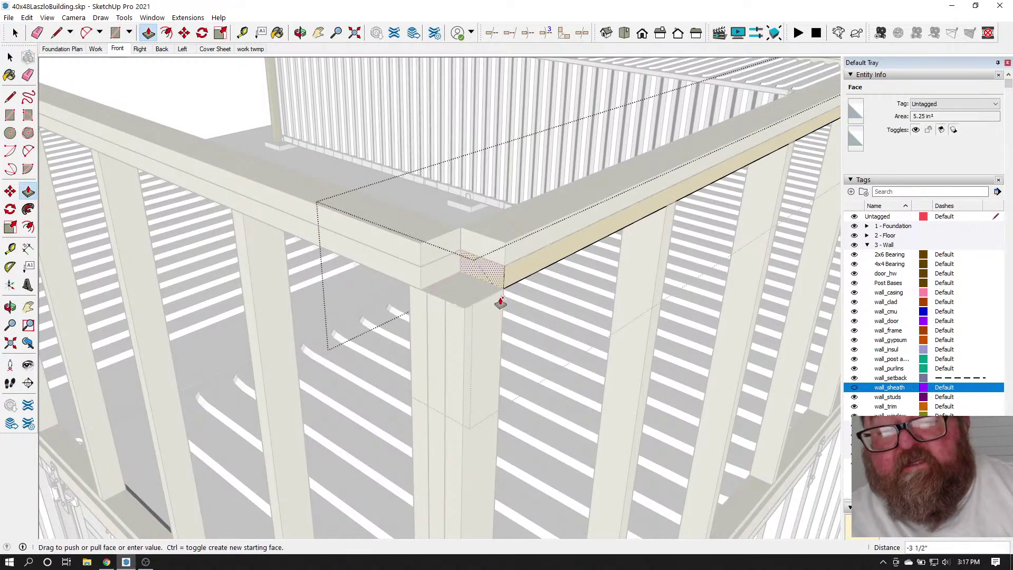
left_click(502, 302)
key("space")
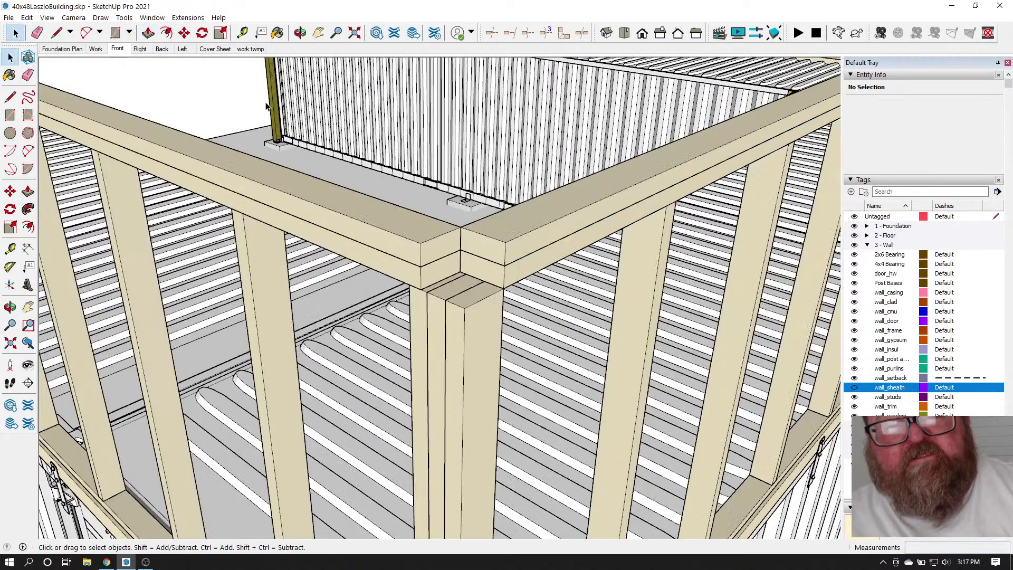
Extend the rear wall's lower top plate with Push/Pull over the corner studs to their outer edge
left_click(457, 265)
double_click(450, 269)
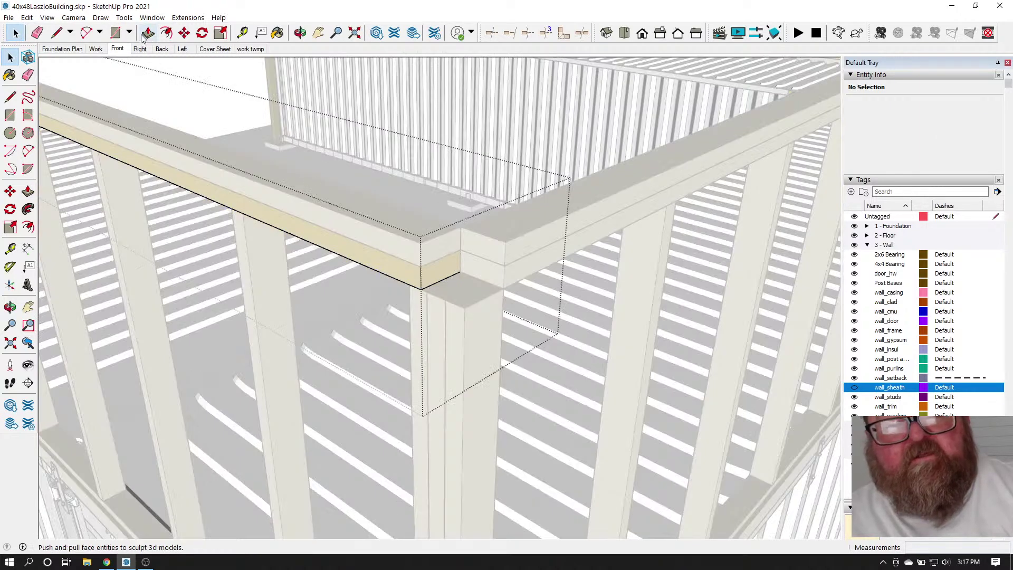
left_click(147, 32)
left_click(440, 273)
left_click(464, 310)
key("space")
left_click(241, 109)
key("Escape")
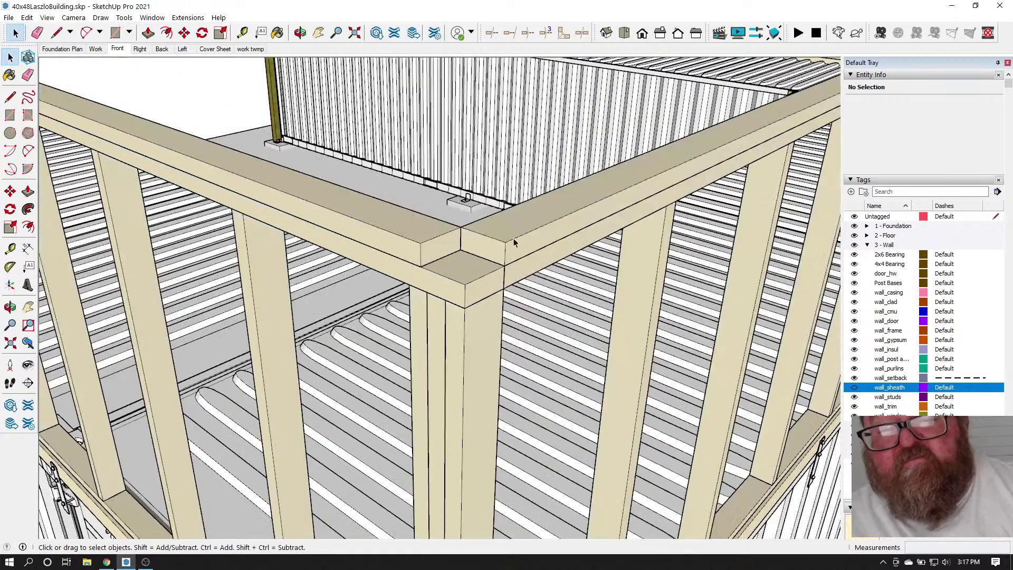
Extend the long wall's uppermost top plate 3 1/2" so it overlaps the rear wall's lower top plate at the corner
double_click(511, 236)
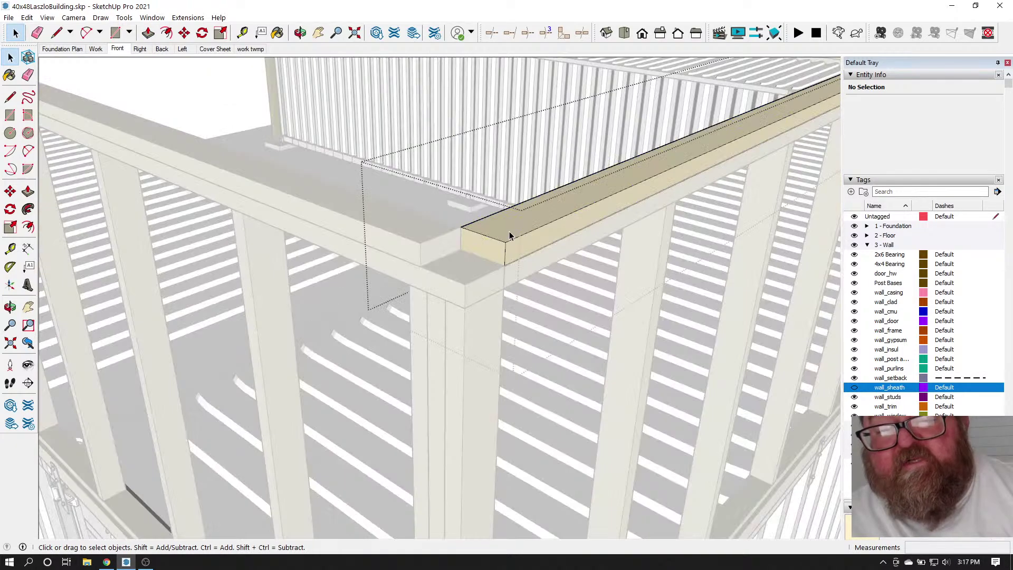
left_click(149, 32)
left_click_drag(465, 249, 463, 288)
left_click(463, 288)
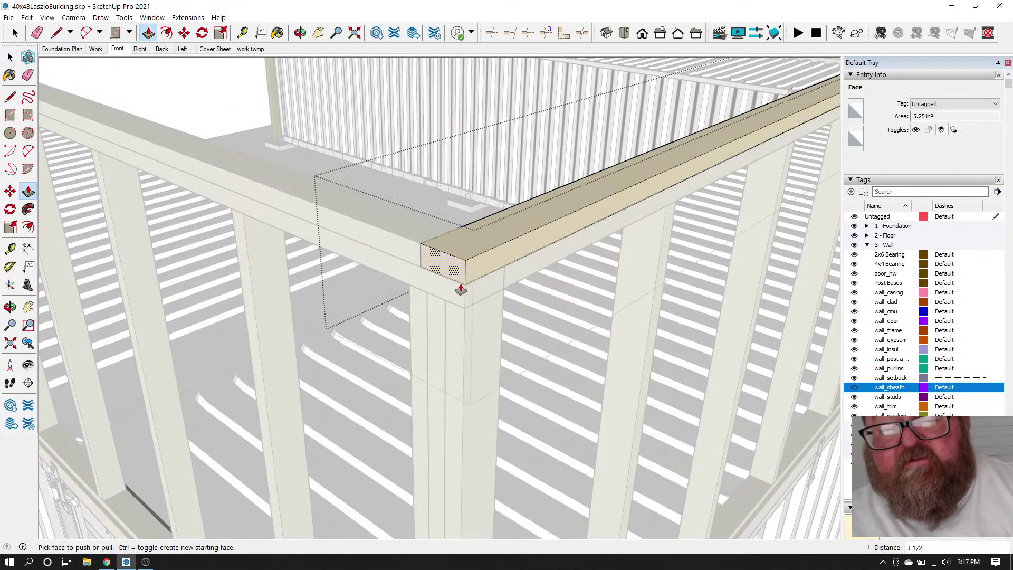
key("space")
left_click(263, 113)
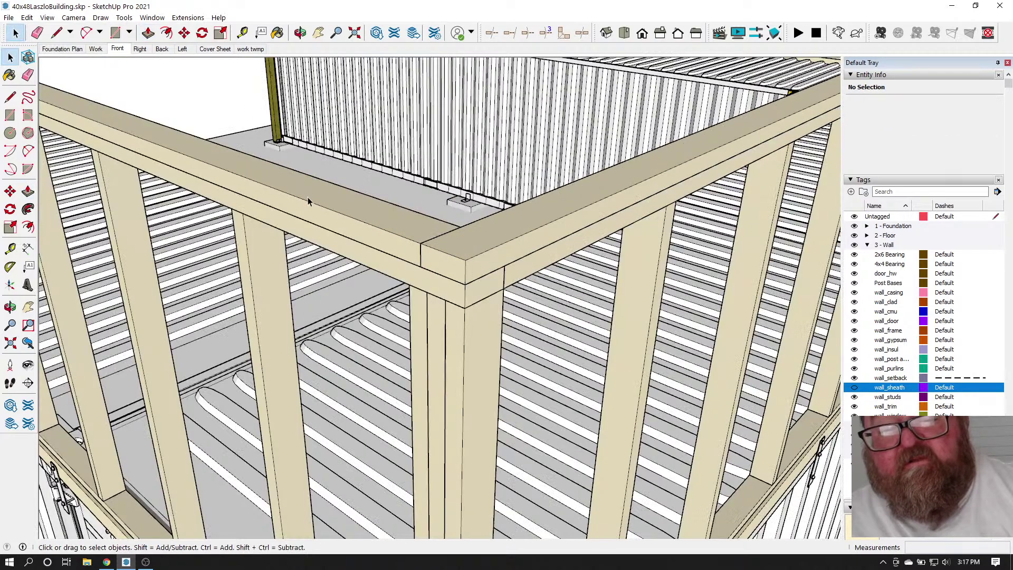
Copy the long wall's first regular stud (STUD1) along the wall to the end of its lower top plate, against the corner studs
scroll(446, 282, "down", 3)
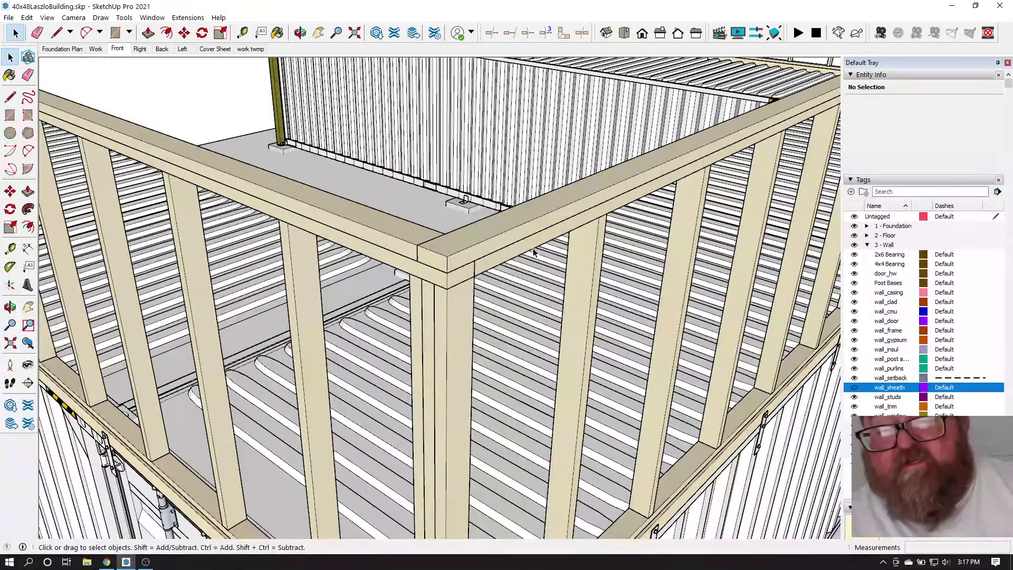
left_click(299, 33)
left_click_drag(529, 260, 446, 267)
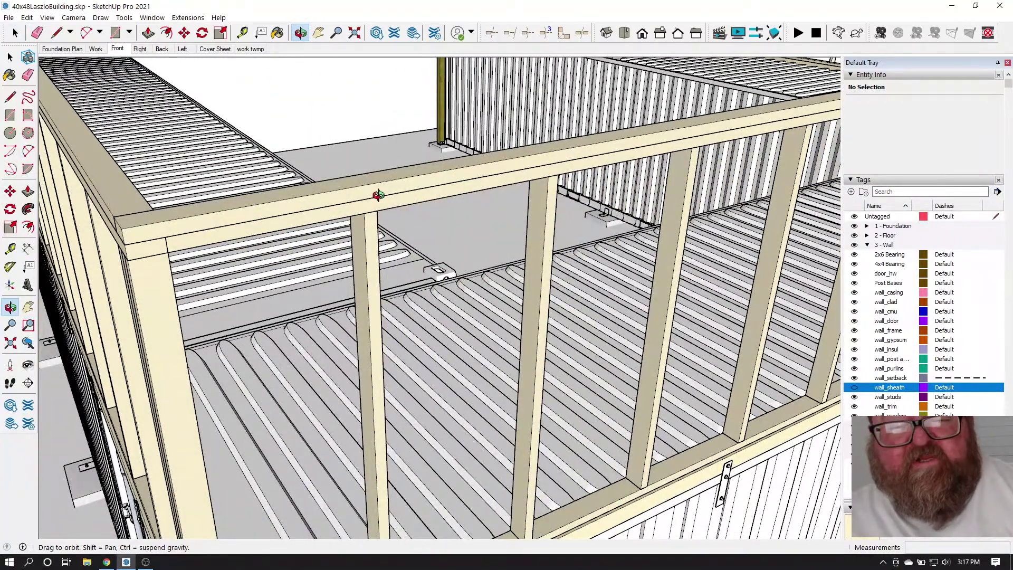
left_click_drag(378, 195, 338, 200)
key("space")
left_click(378, 223)
left_click(184, 33)
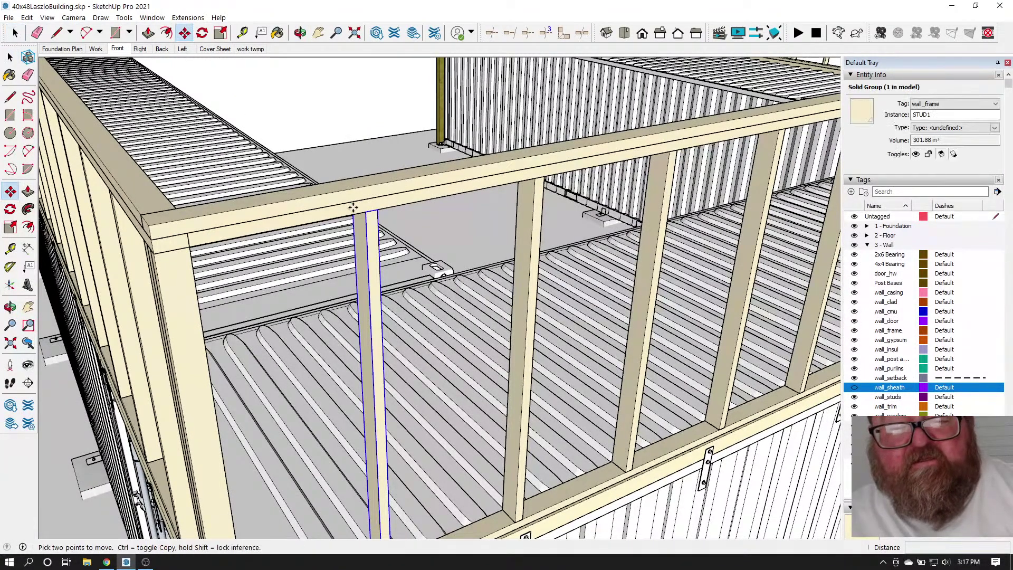
left_click(353, 207)
key("ctrl")
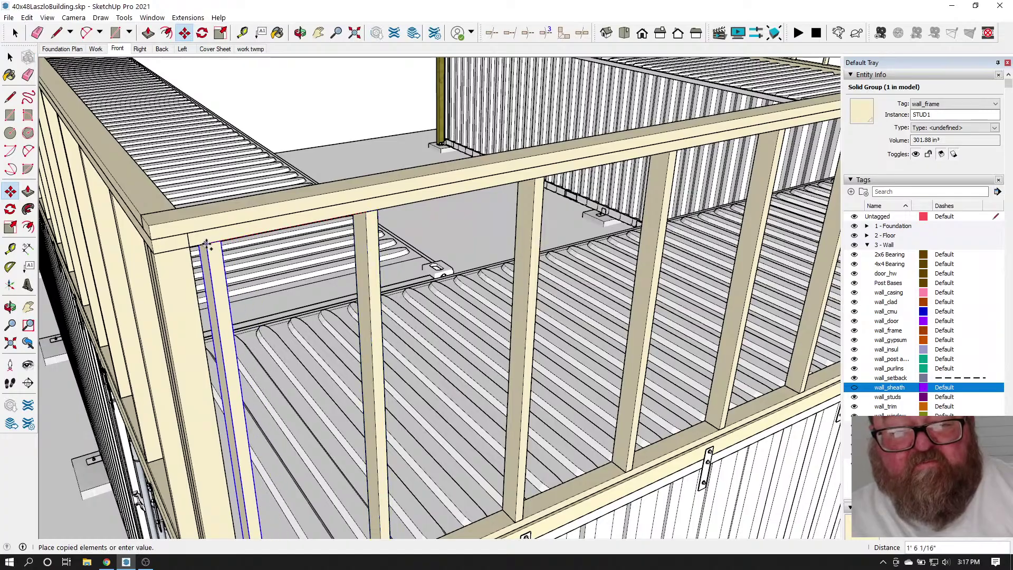
left_click(199, 245)
middle_click_drag(196, 247, 337, 208)
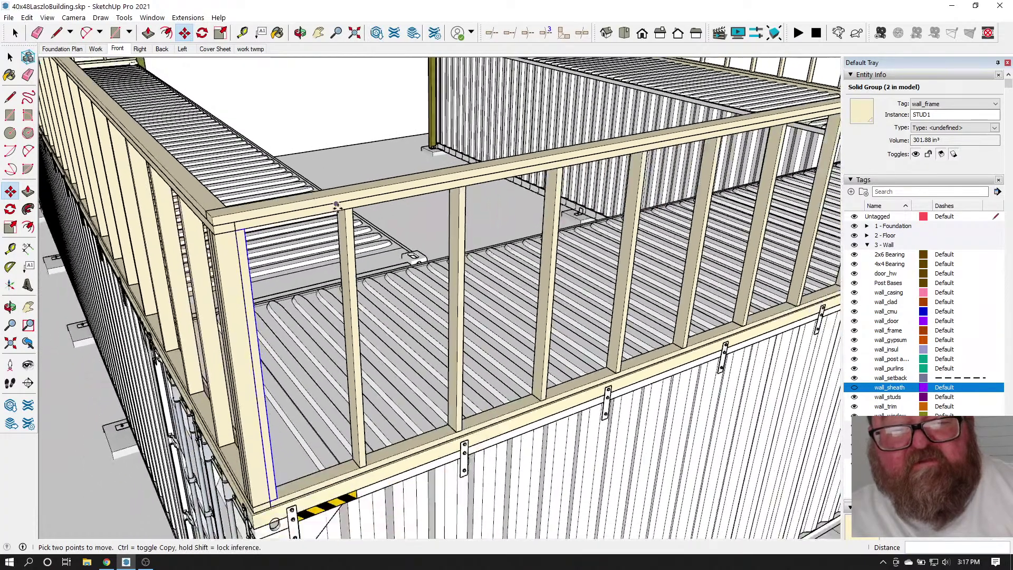
Collapse the 3 - Wall tag folder, make the 4 - Roof tag folder visible and expand it
middle_click_drag(248, 227, 383, 320)
middle_click_drag(463, 283, 181, 258)
scroll(515, 317, "down", 2)
scroll(70, 312, "up", 5)
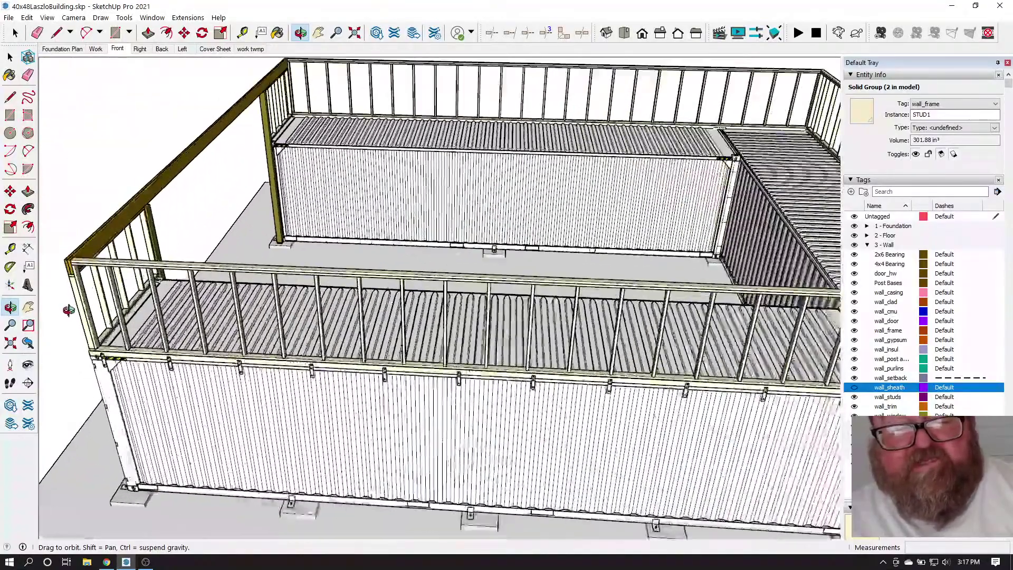
scroll(174, 337, "down", 3)
scroll(237, 296, "down", 3)
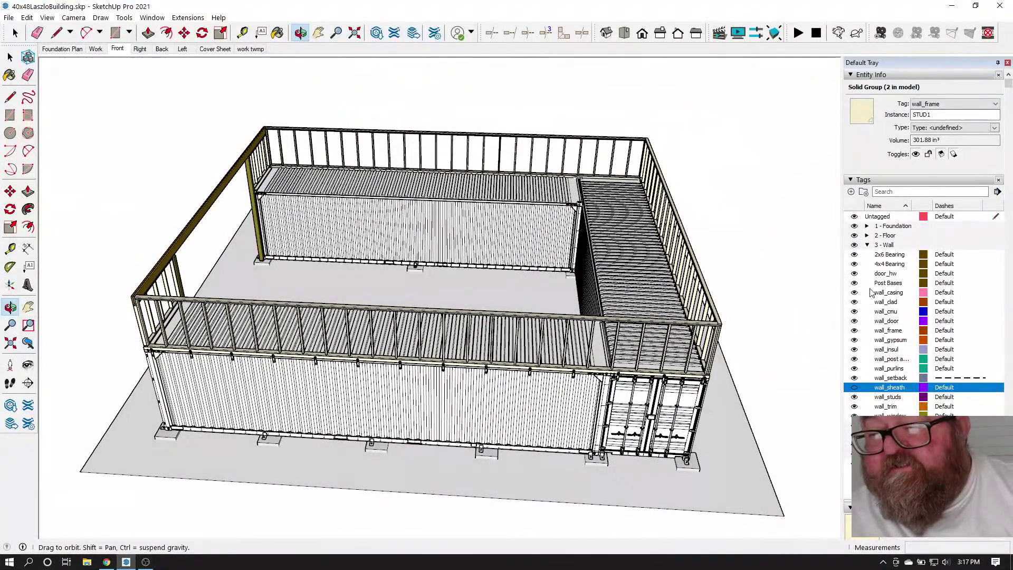
scroll(862, 288, "down", 3)
scroll(872, 219, "up", 2)
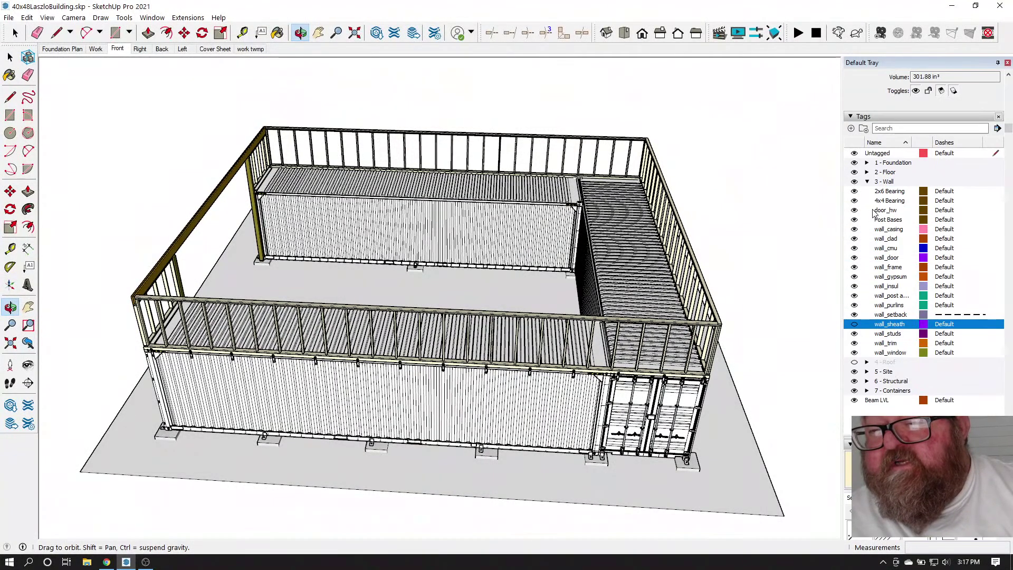
left_click(867, 182)
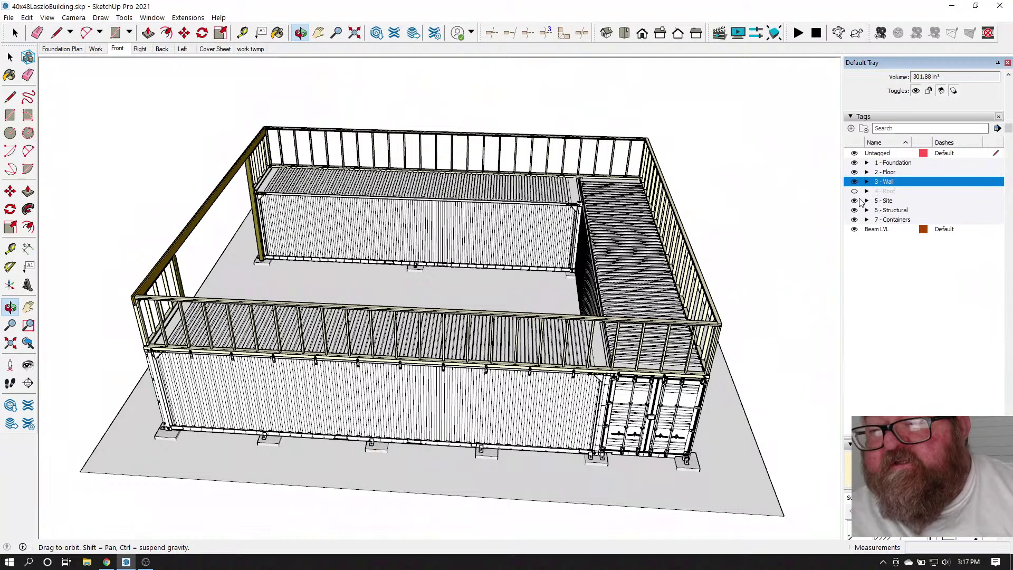
left_click(854, 192)
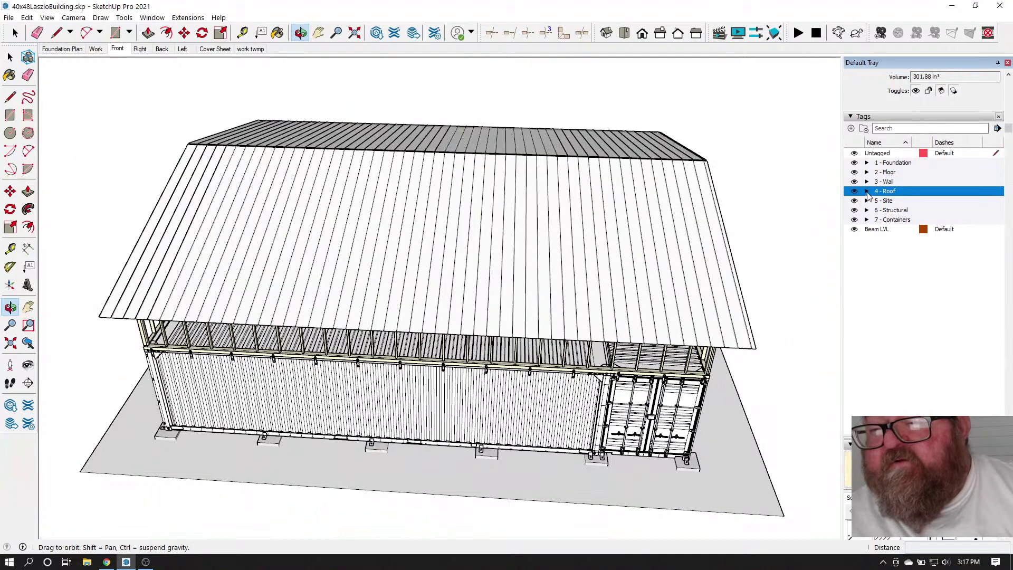
left_click(867, 192)
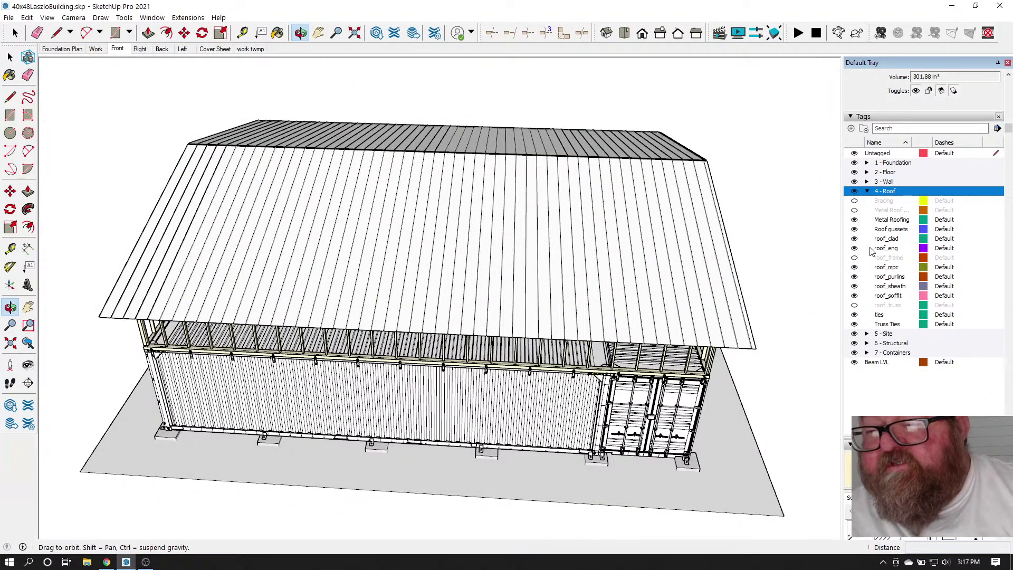
Hide the Metal Roofing, Roof gussets, roof_clad and roof_sheath tags, and show the roof_truss tag
left_click(854, 219)
left_click(856, 230)
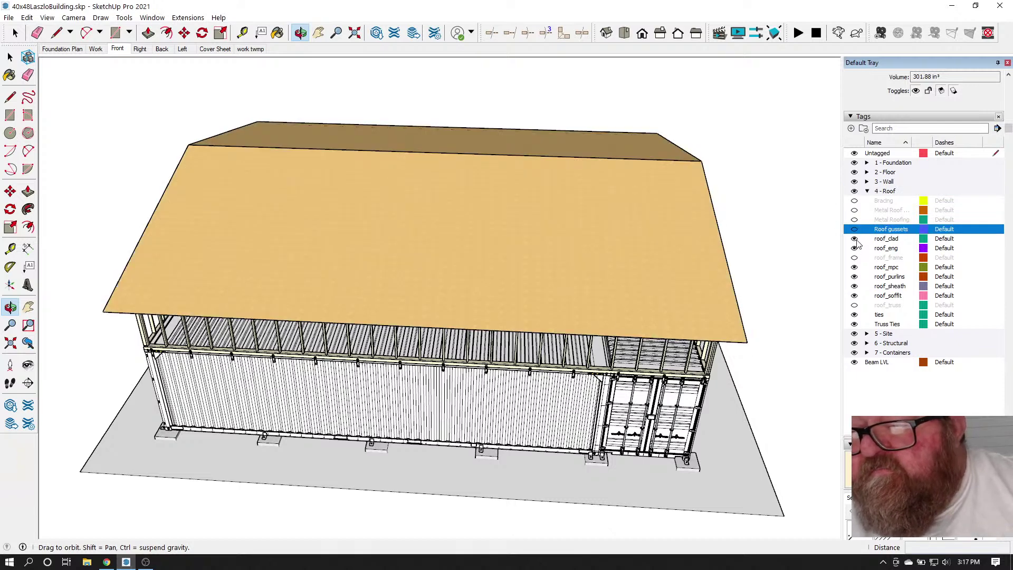
left_click(855, 239)
left_click(854, 249)
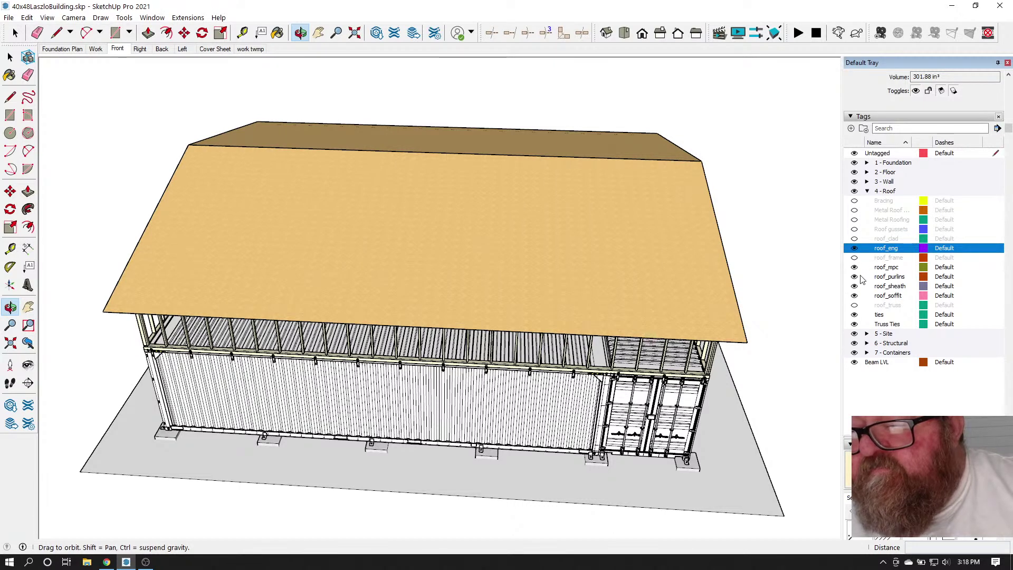
left_click(854, 287)
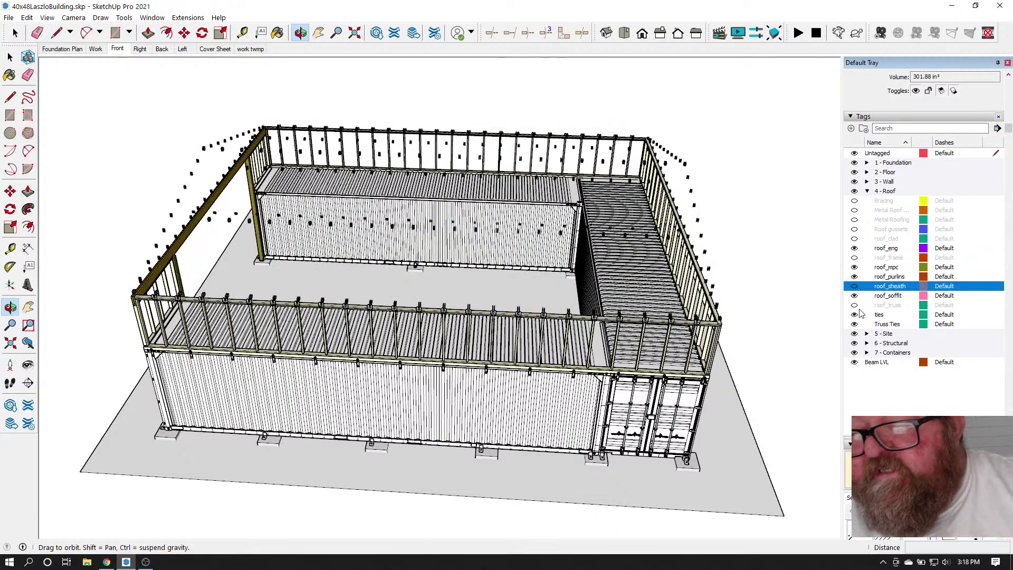
left_click(855, 306)
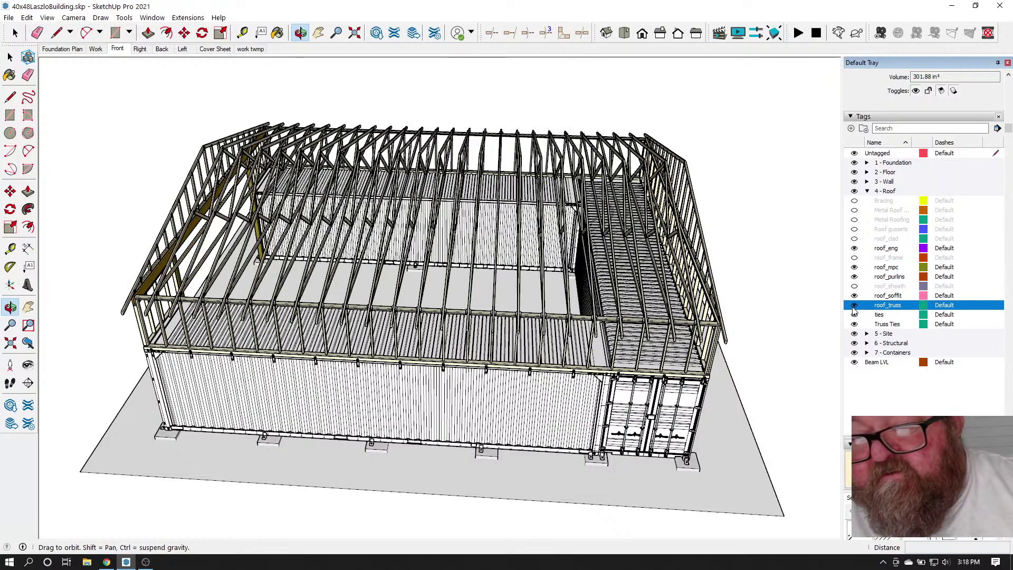
Examine how the truss heels bear on the long wall's top plates and line up with the studs
scroll(188, 323, "up", 6)
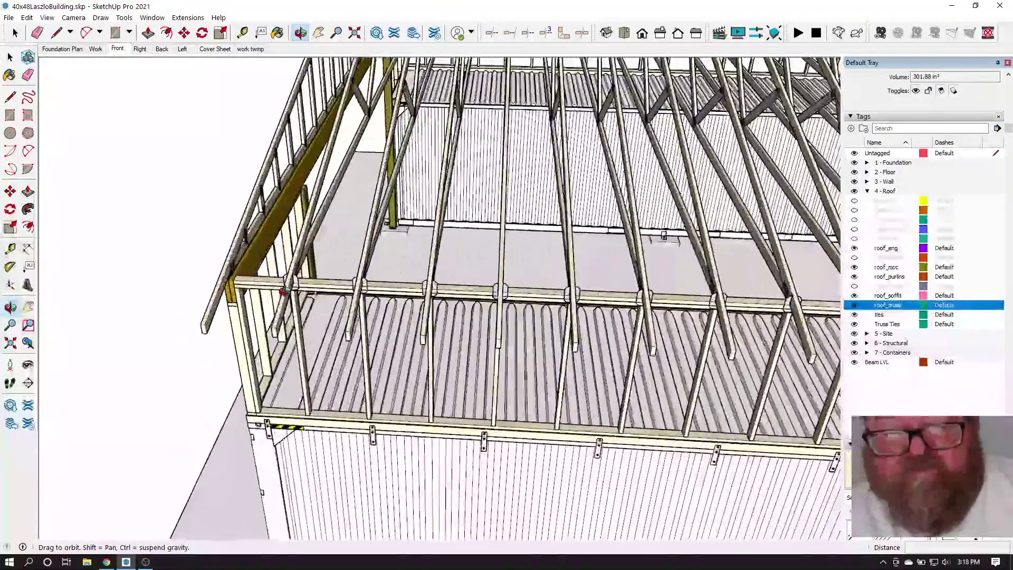
left_click_drag(283, 291, 226, 266)
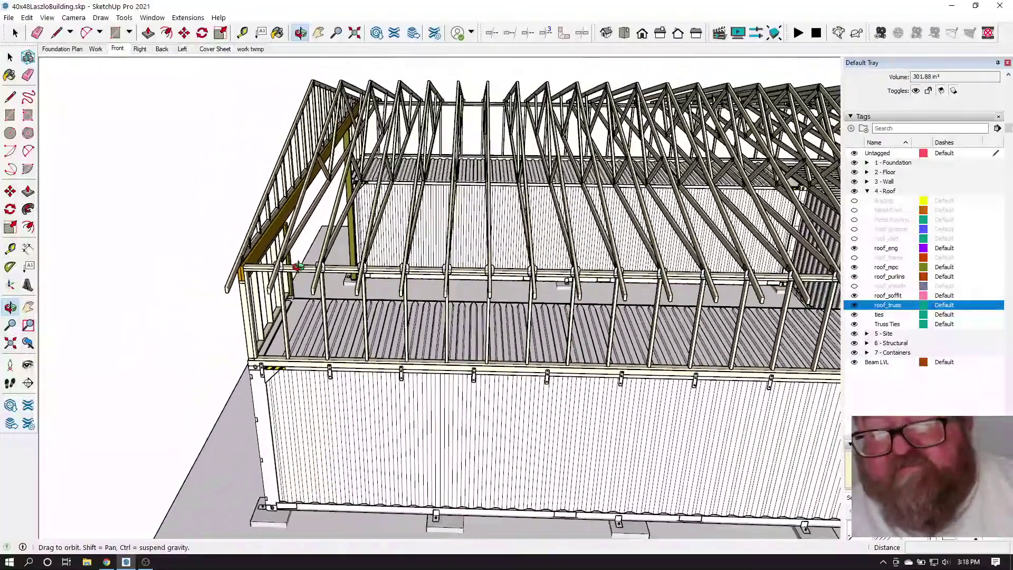
scroll(676, 300, "up", 8)
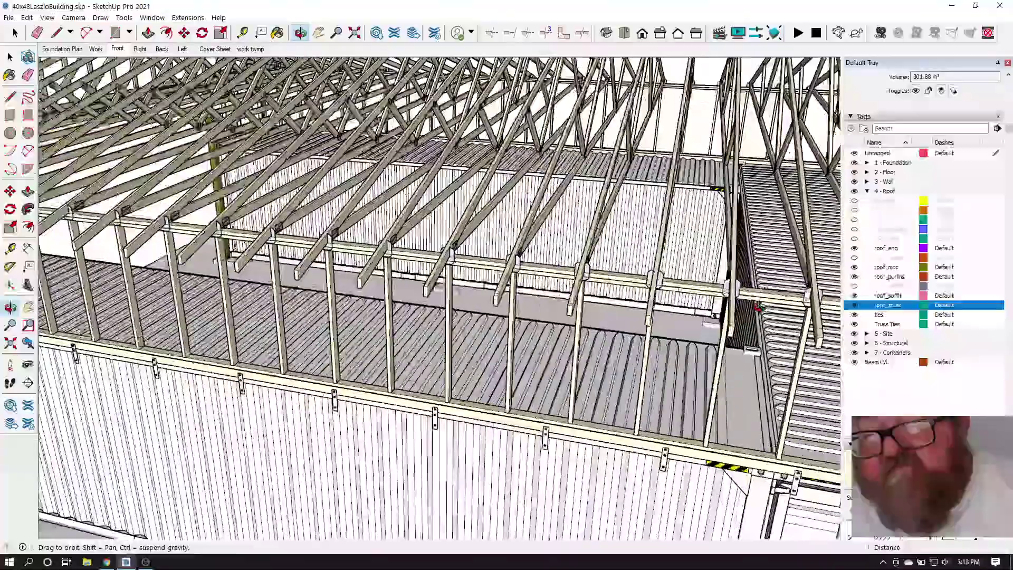
scroll(677, 300, "down", 6)
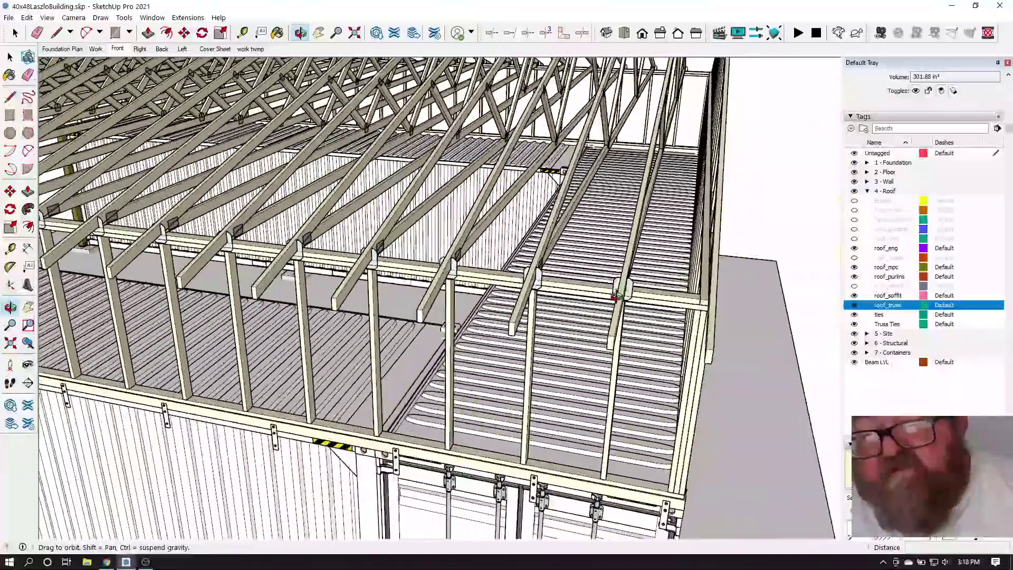
left_click_drag(615, 296, 388, 299)
scroll(388, 299, "up", 10)
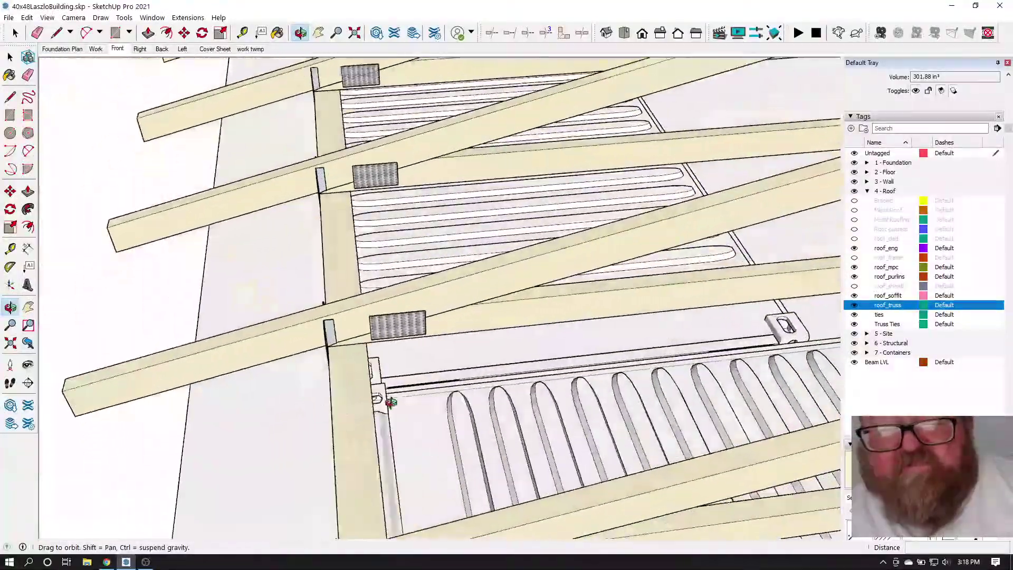
left_click_drag(391, 402, 216, 357)
left_click_drag(347, 362, 368, 351)
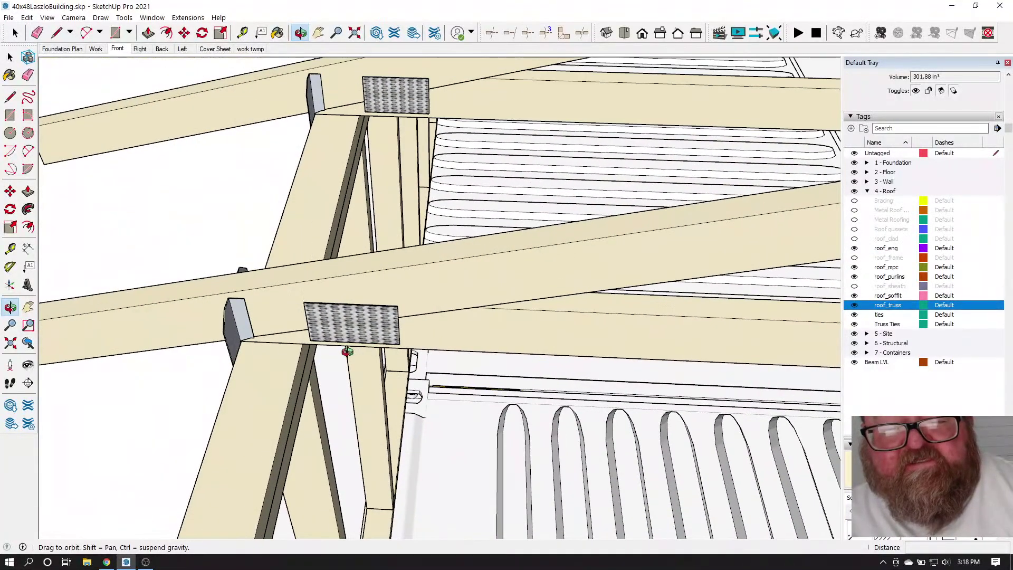
left_click(10, 58)
scroll(285, 277, "down", 3)
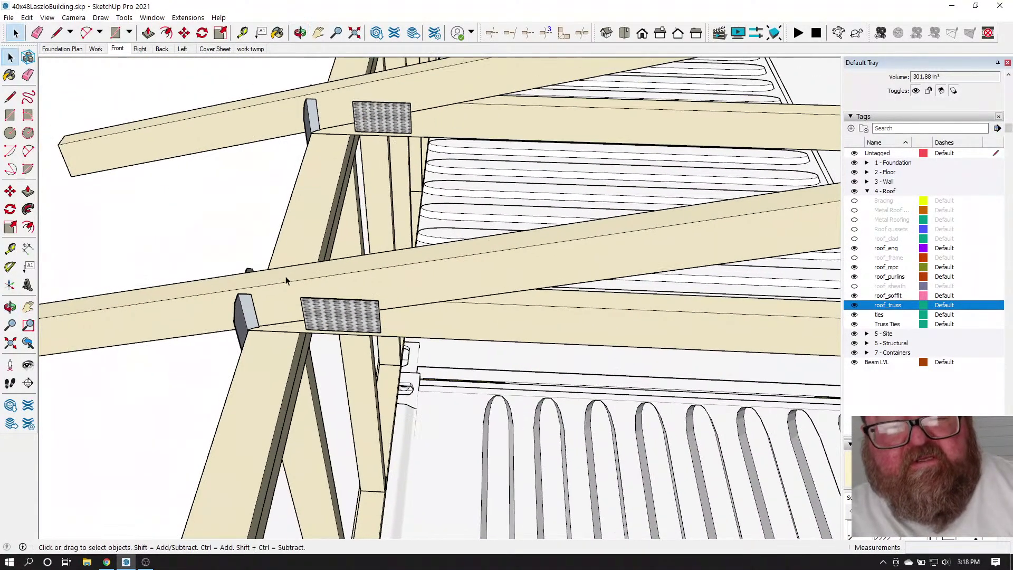
scroll(257, 320, "down", 5)
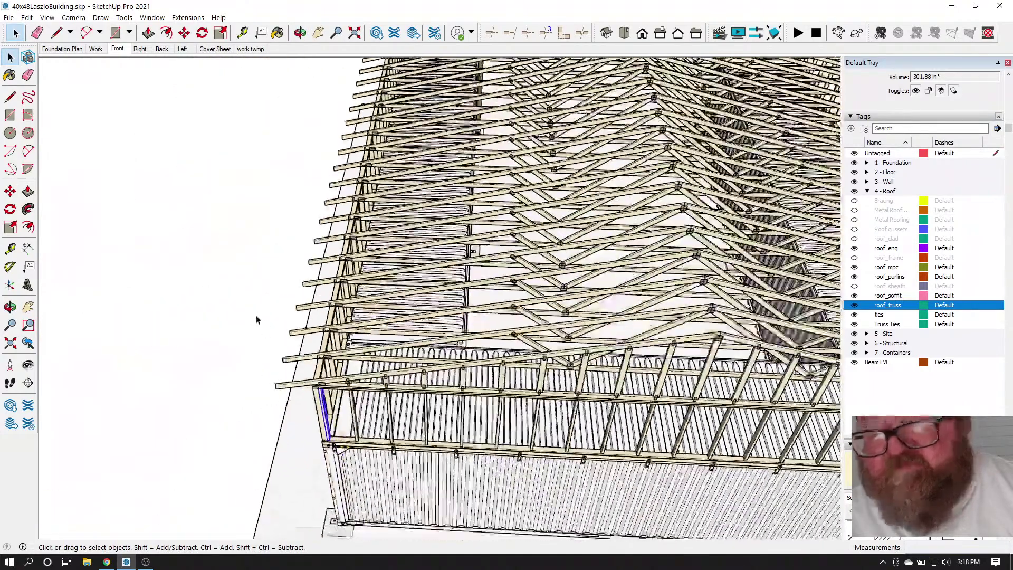
Inspect the truss tails and the metal ties along the outside of the long wall
scroll(381, 285, "up", 5)
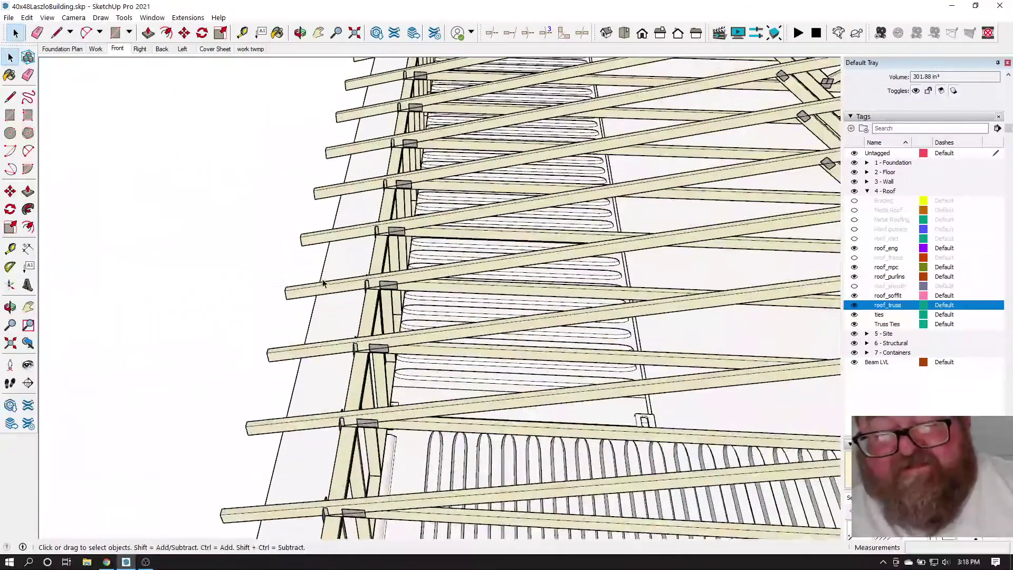
key("o")
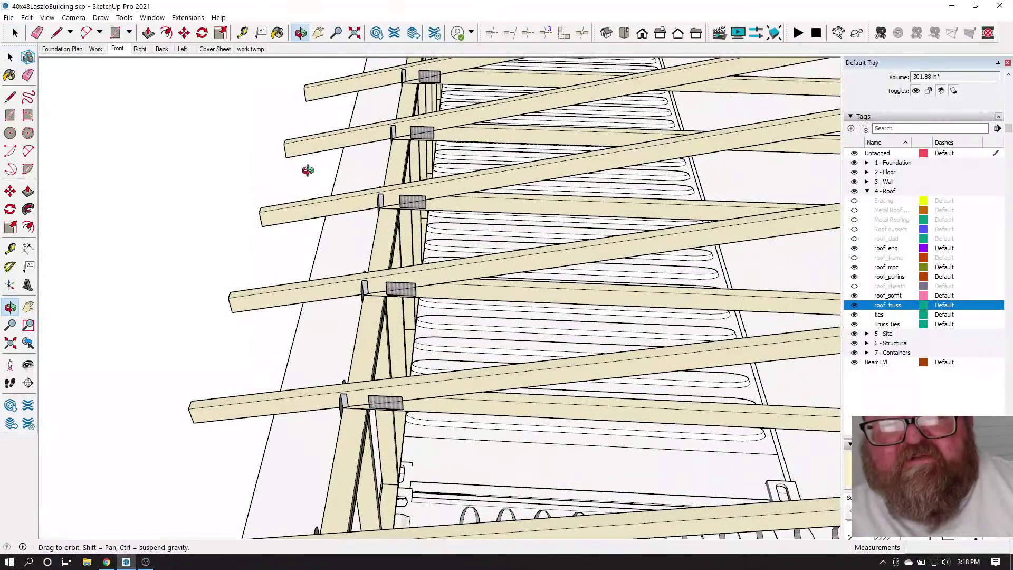
left_click_drag(294, 125, 488, 243)
scroll(631, 197, "up", 6)
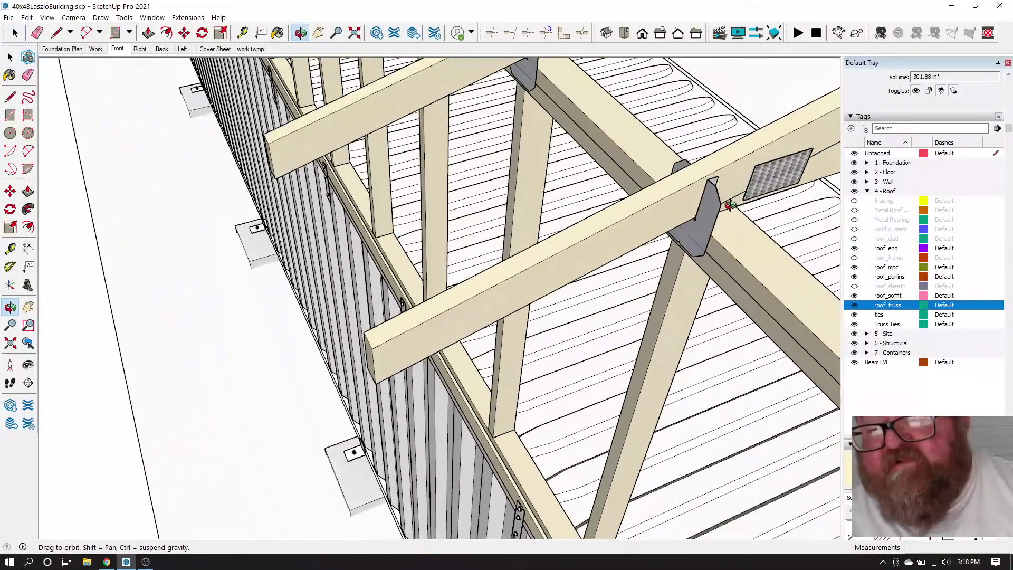
scroll(711, 204, "down", 10)
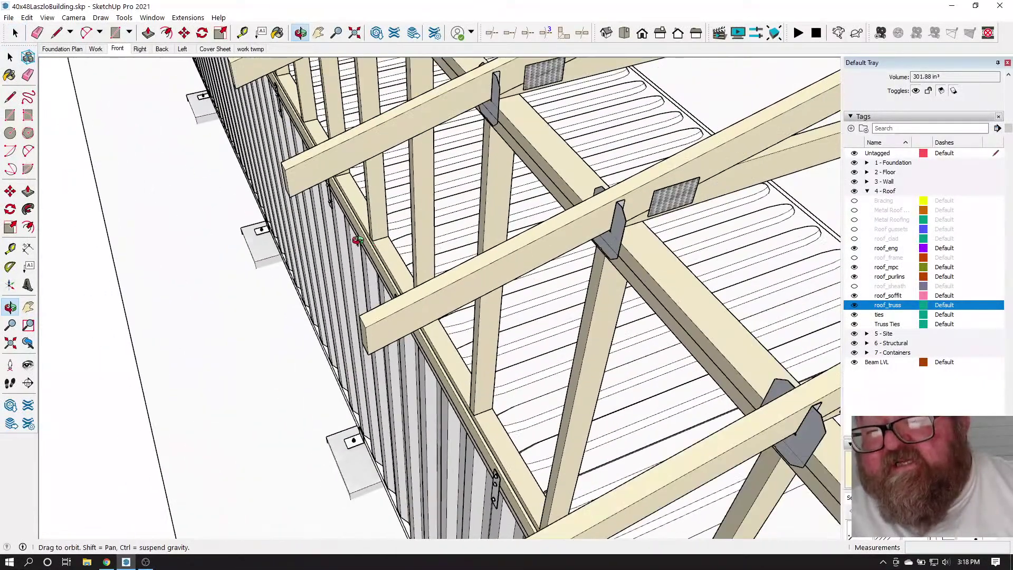
scroll(402, 293, "down", 4)
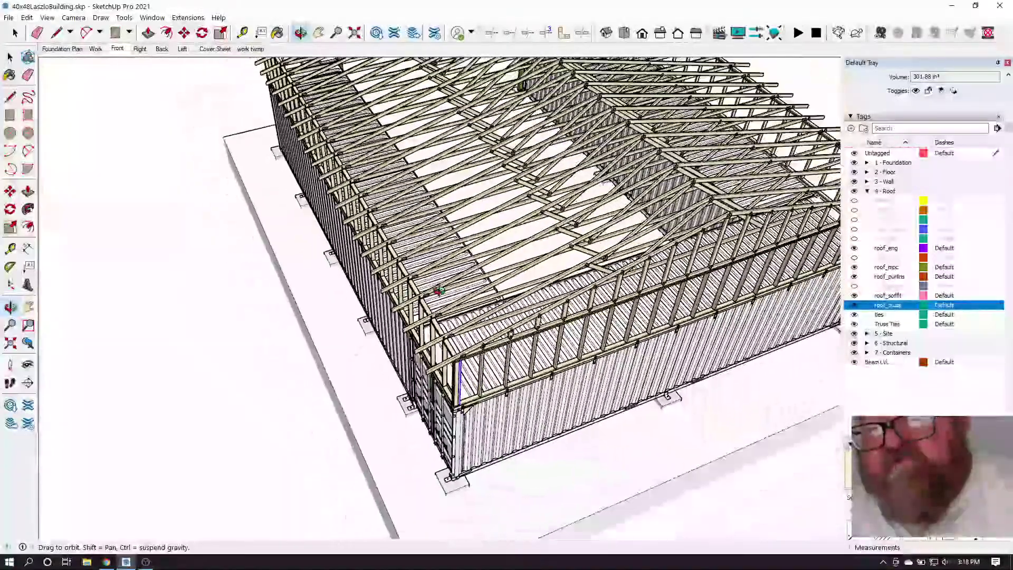
scroll(678, 247, "down", 2)
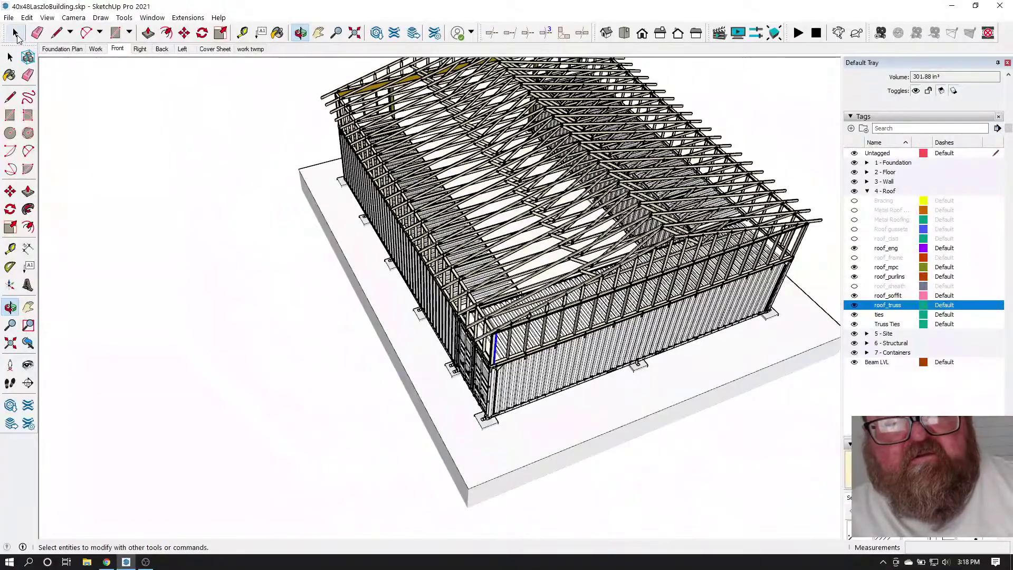
Look over the whole truss roof from the rear gable around to the front beam
left_click(15, 32)
scroll(660, 242, "up", 3)
scroll(701, 257, "up", 1)
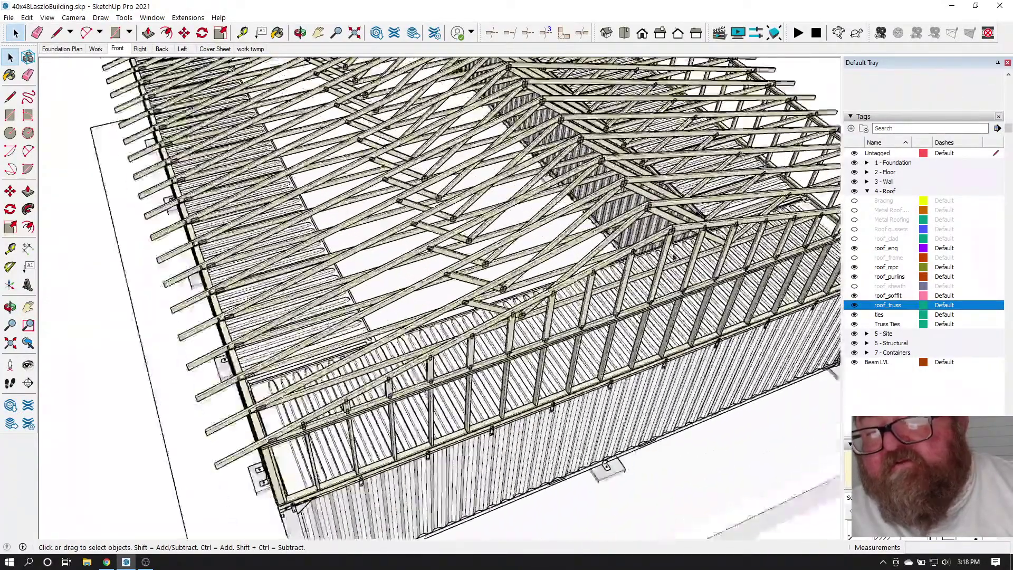
left_click(302, 35)
scroll(467, 260, "down", 6)
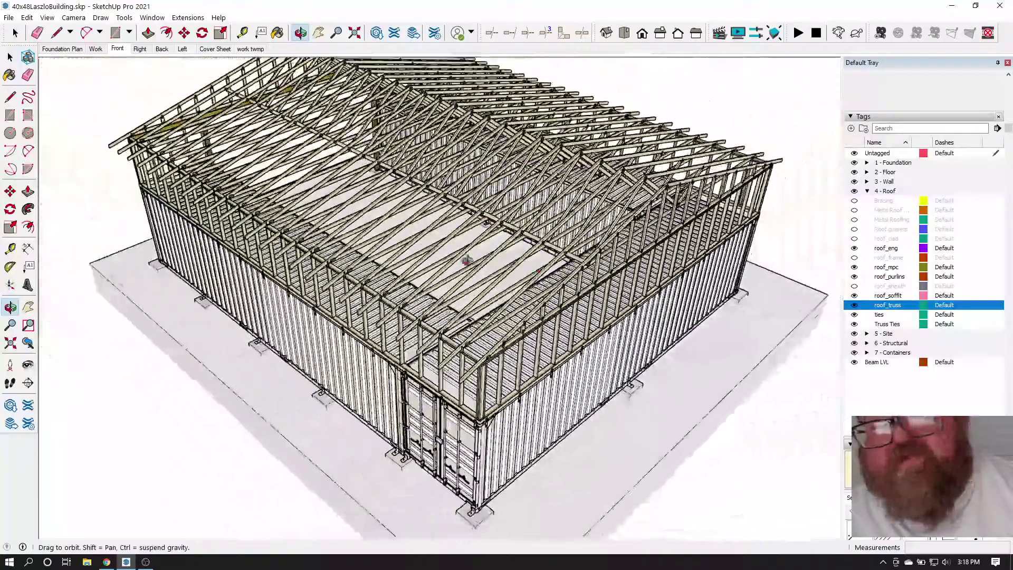
left_click_drag(467, 260, 643, 296)
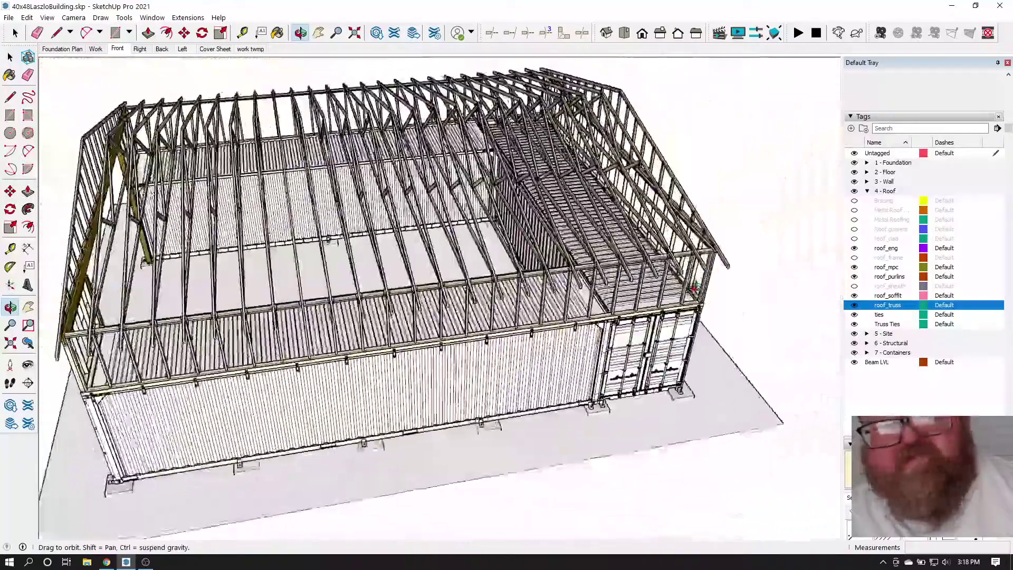
scroll(644, 295, "down", 1)
scroll(196, 193, "up", 5)
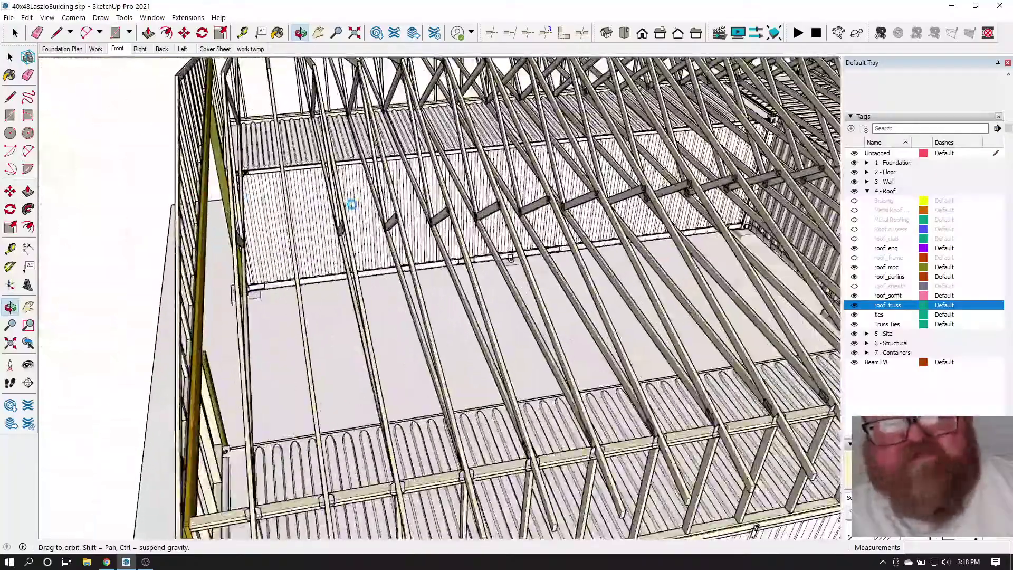
scroll(393, 238, "down", 4)
scroll(393, 237, "down", 1)
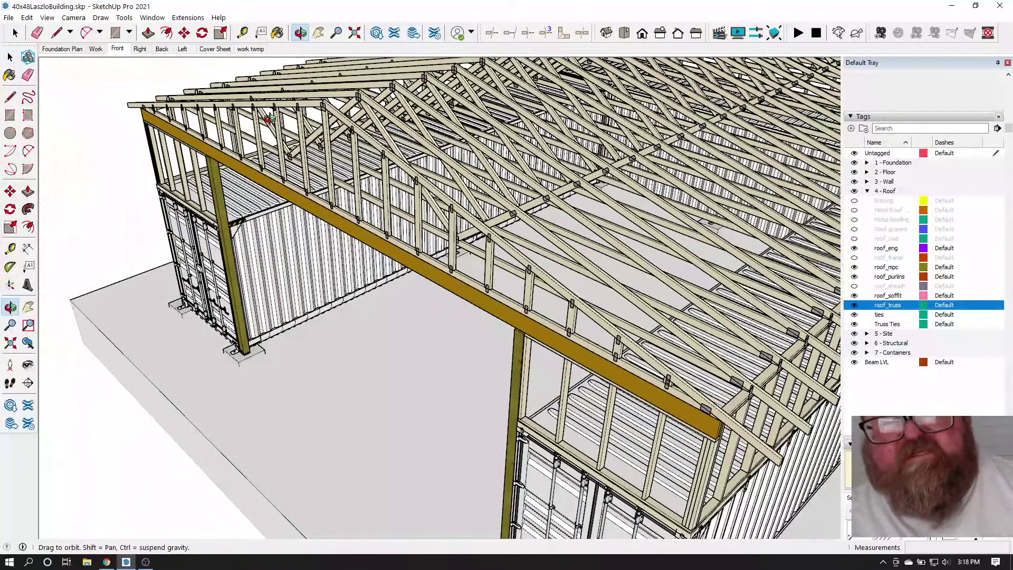
Select the roof truss assembly group at the gable above the front beam
left_click(16, 33)
scroll(259, 237, "down", 2)
scroll(285, 135, "up", 3)
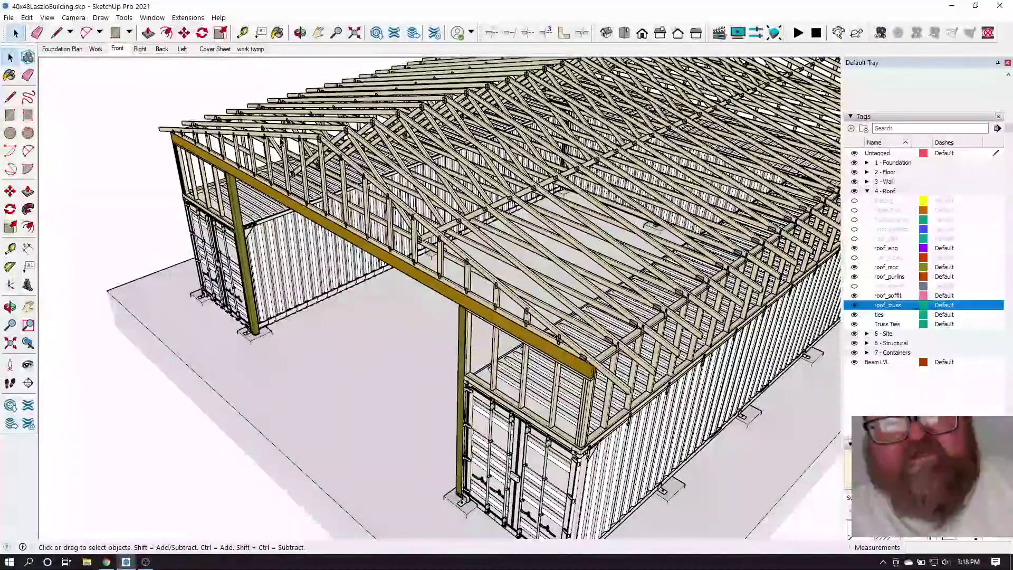
left_click(285, 135)
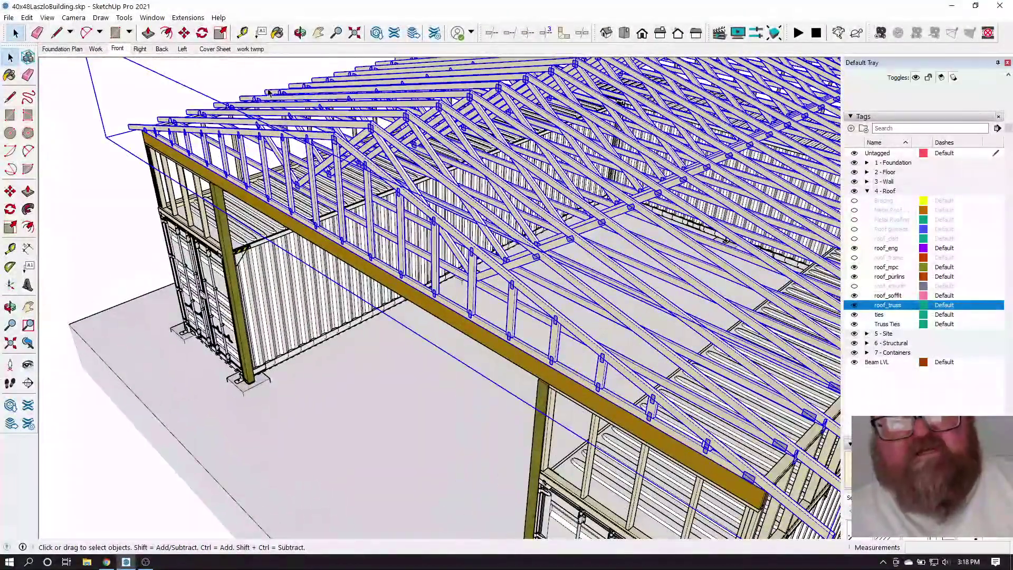
left_click(194, 20)
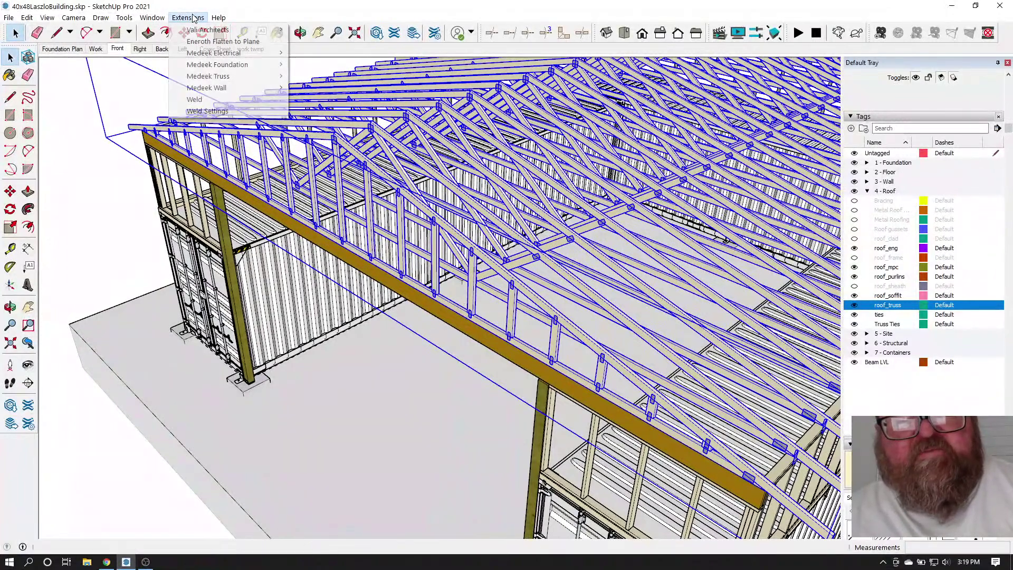
mouse_move(212, 83)
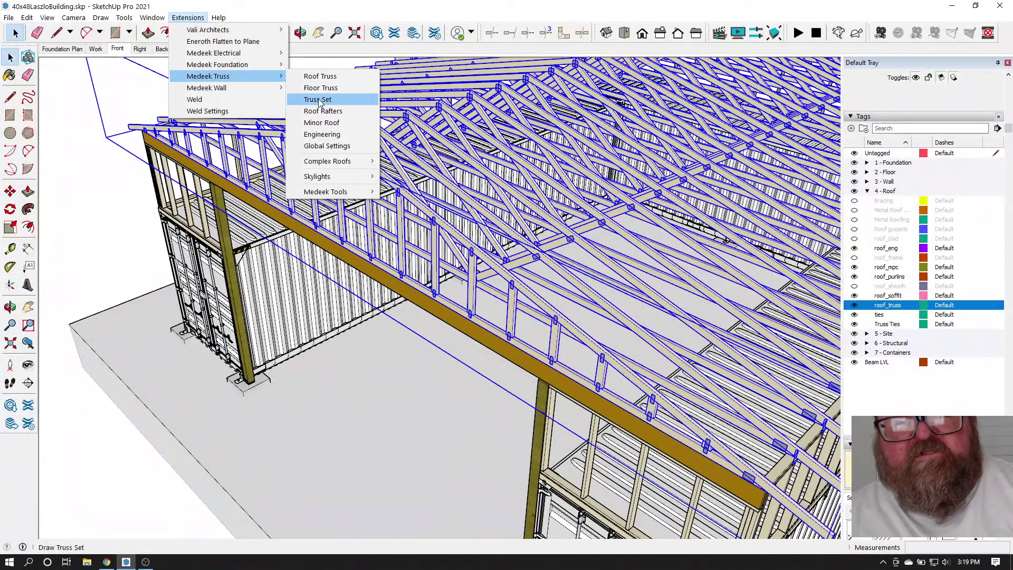
left_click(59, 108)
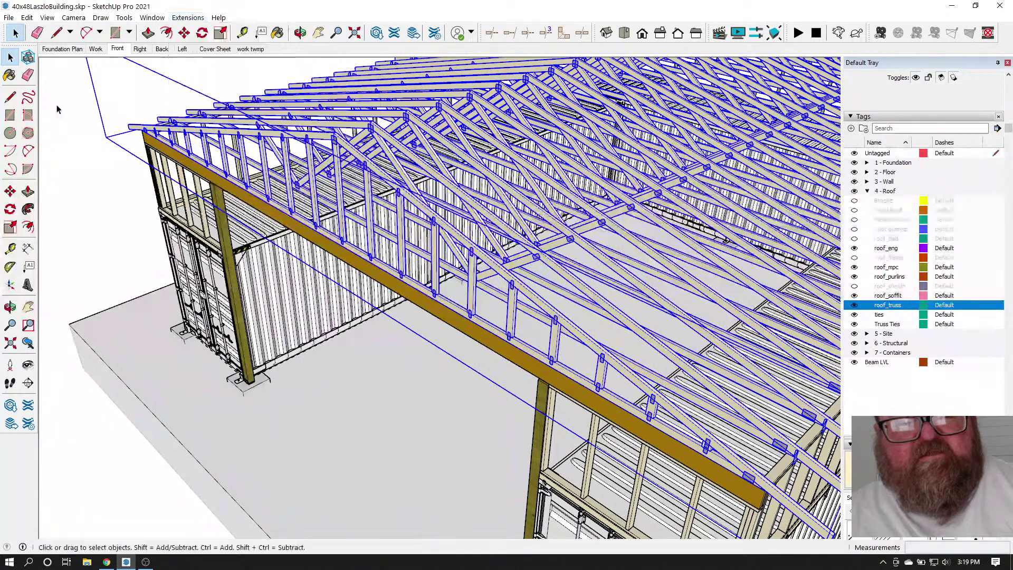
Edit the roof truss assembly to use structural outlookers with vertical orientation, and update it
right_click(288, 136)
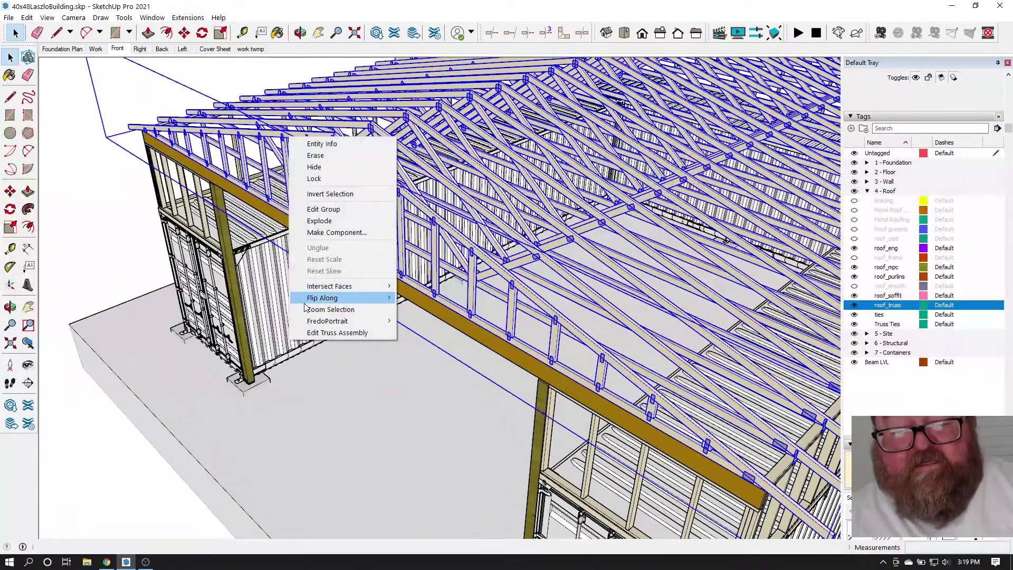
left_click(320, 333)
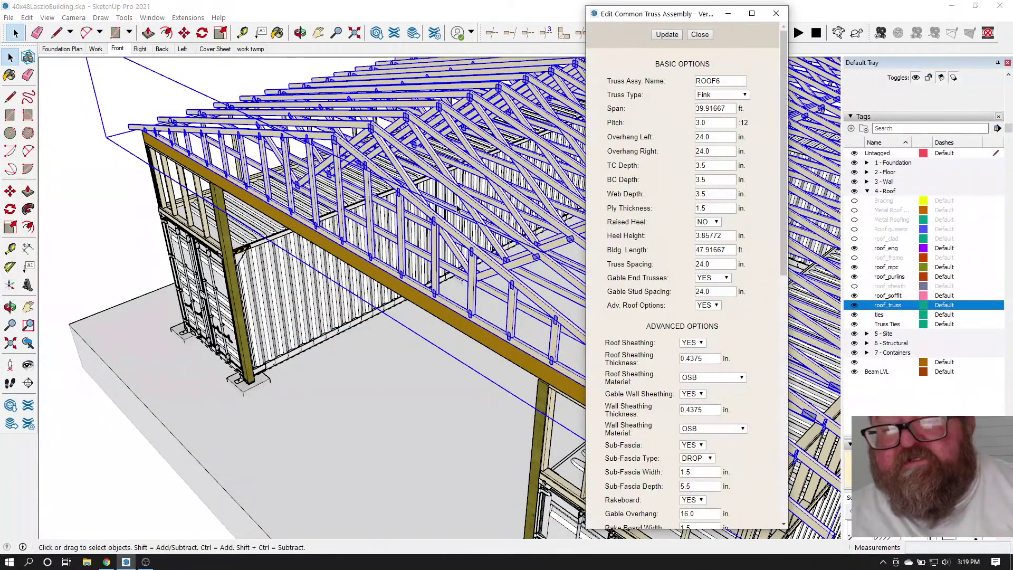
scroll(603, 342, "down", 4)
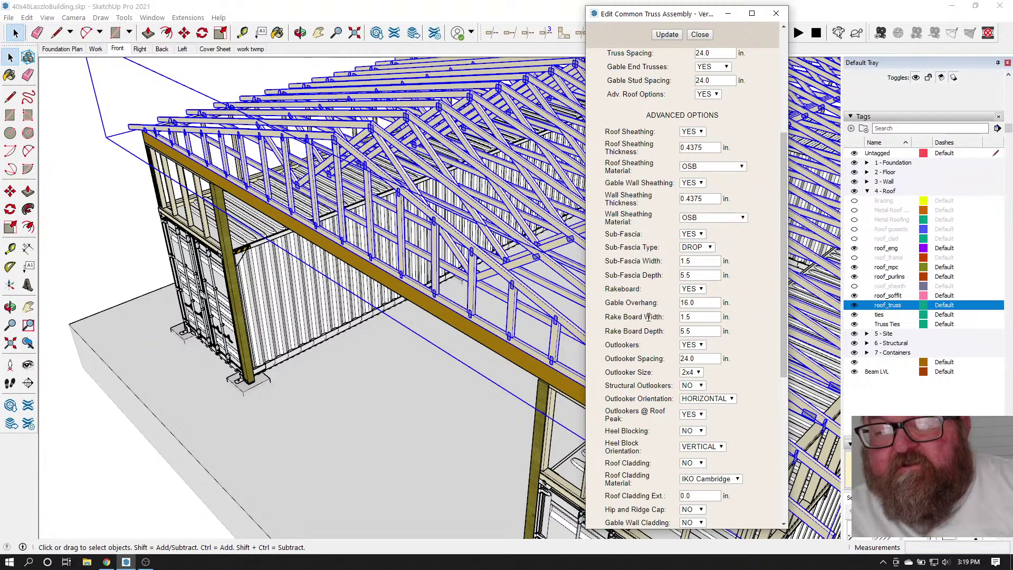
left_click(691, 386)
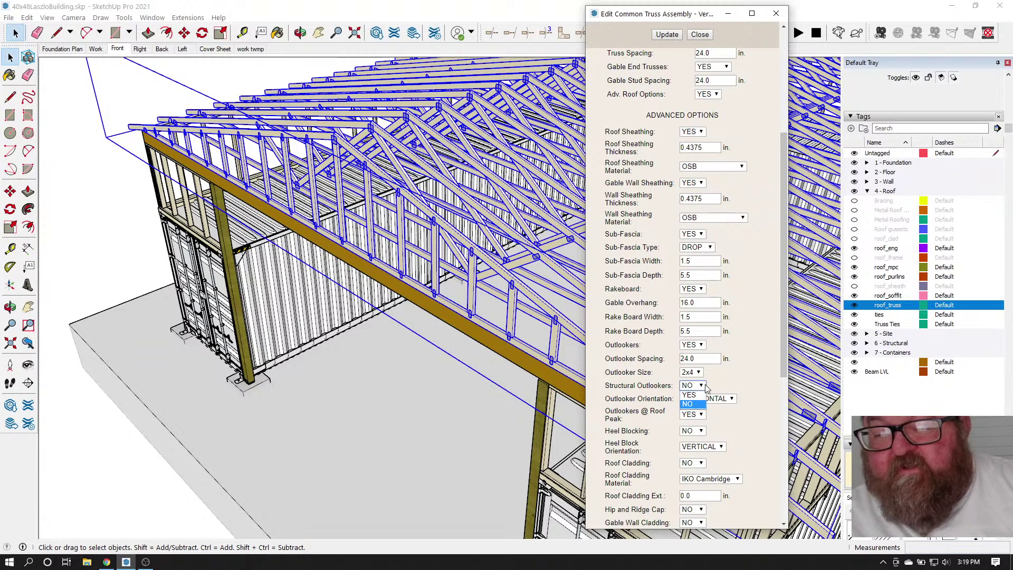
left_click(689, 401)
left_click(725, 399)
left_click(724, 415)
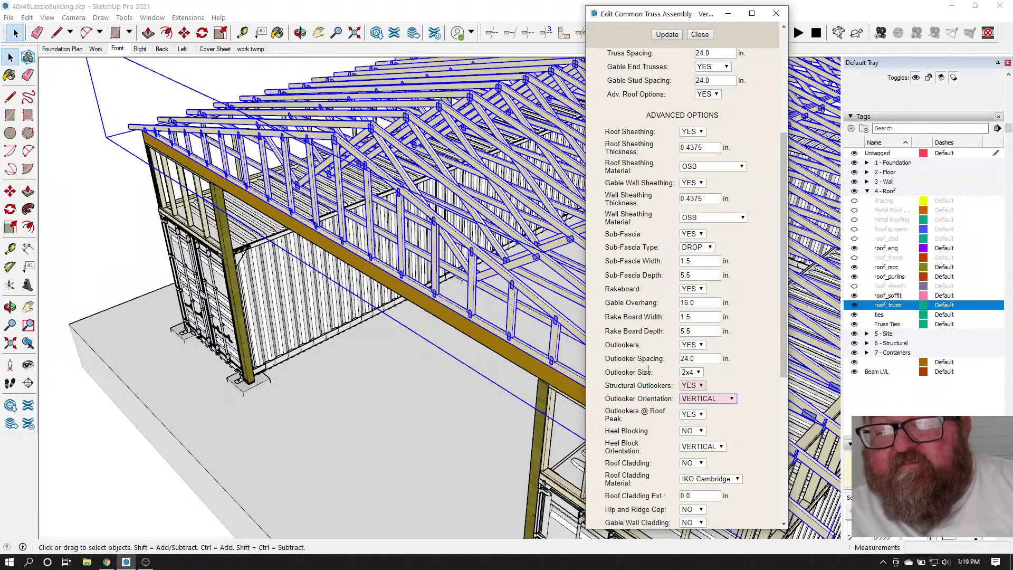
scroll(642, 398, "down", 1)
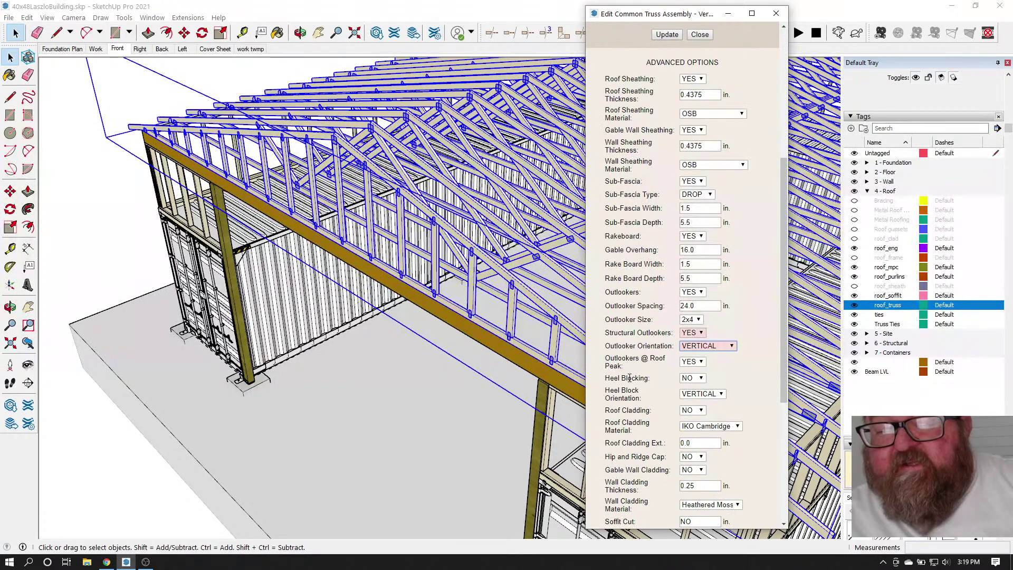
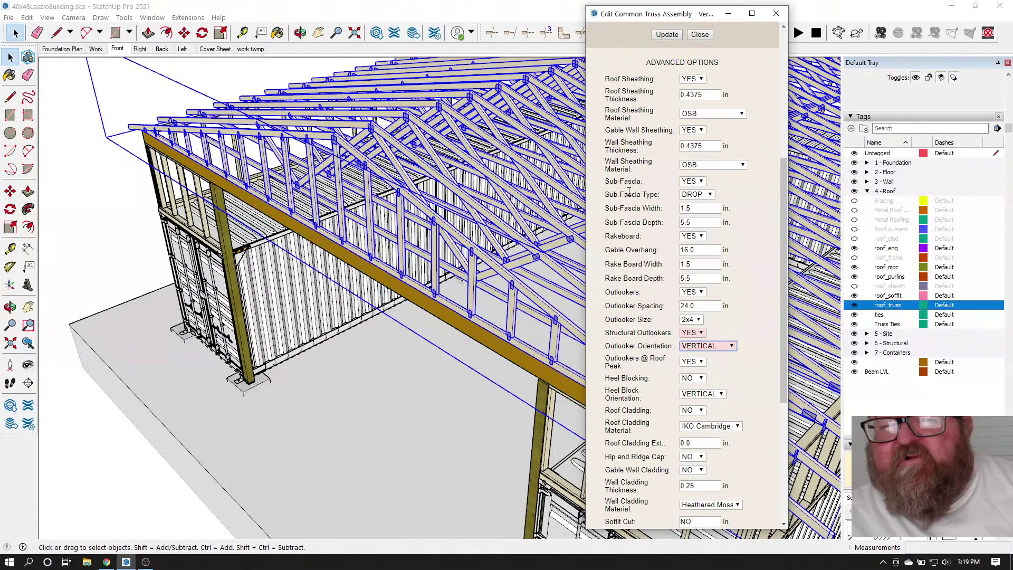
scroll(652, 194, "up", 1)
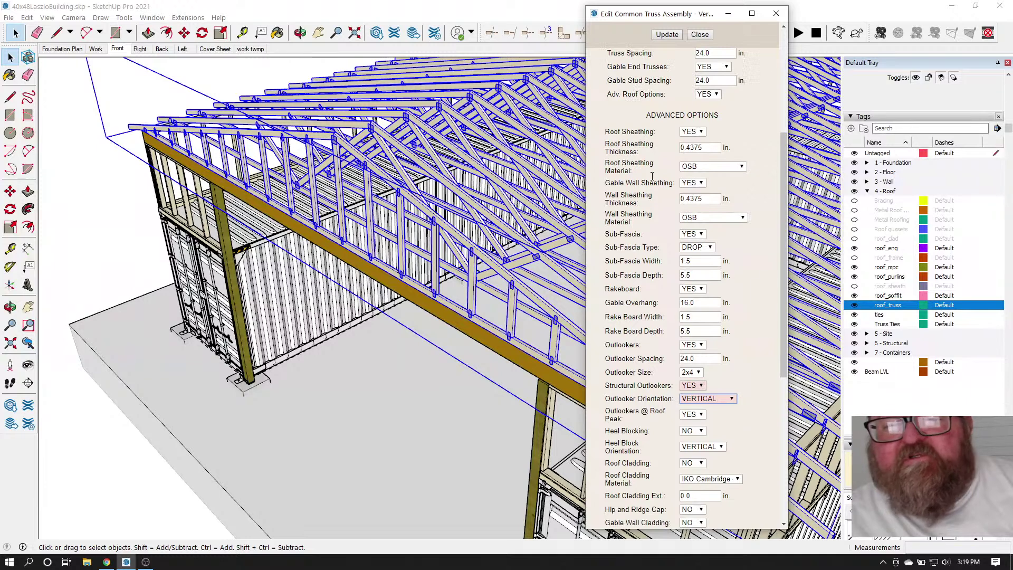
left_click(669, 34)
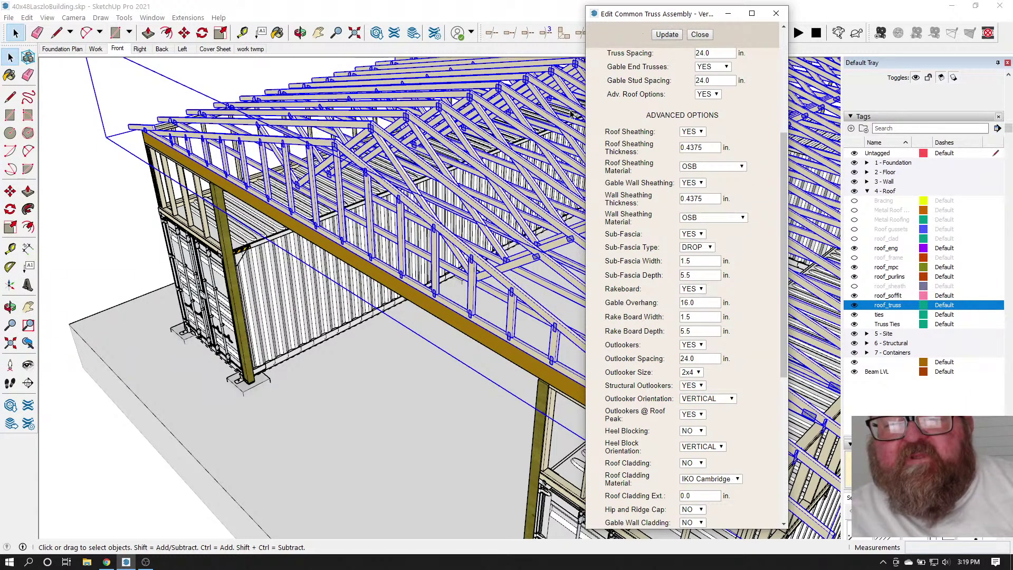
left_click(701, 34)
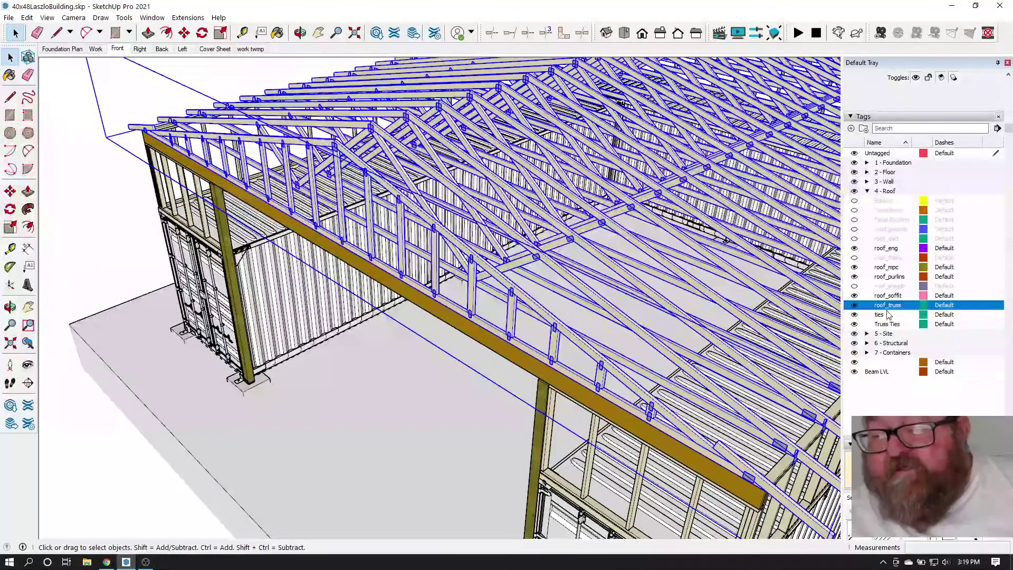
Show the roof_frame tag, clear the selection and view the outlookers on the front gable up close
left_click(856, 258)
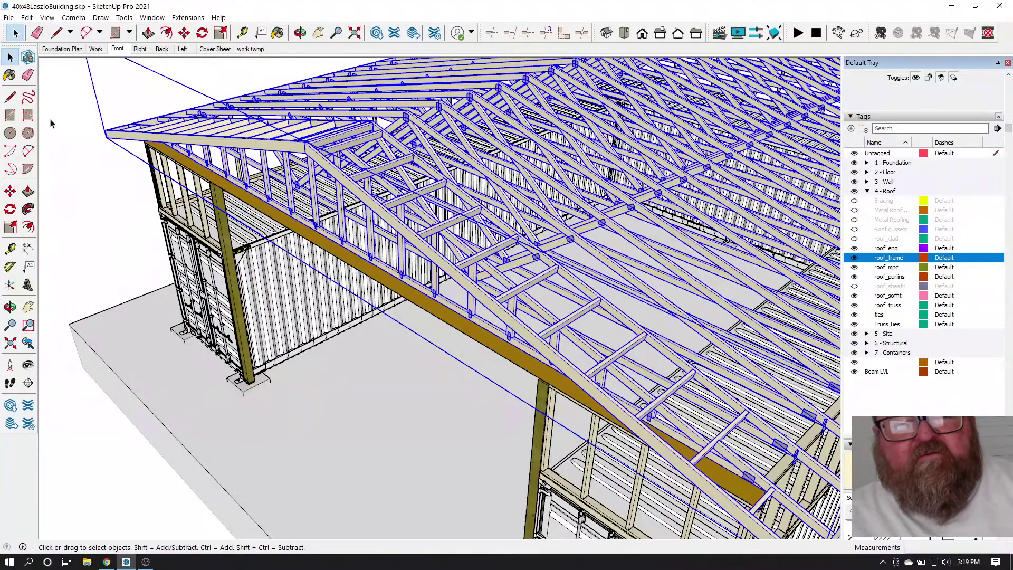
left_click(56, 127)
left_click(300, 33)
left_click_drag(305, 79, 327, 153)
scroll(477, 122, "up", 8)
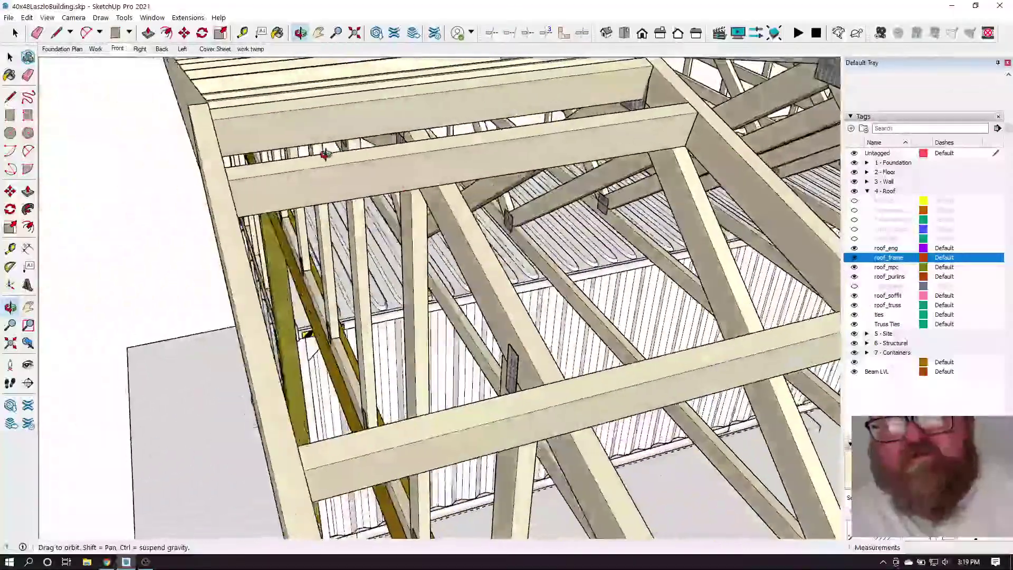
Examine how the outlookers run from the rake board across the dropped gable truss to the first common truss
left_click_drag(453, 217, 355, 181)
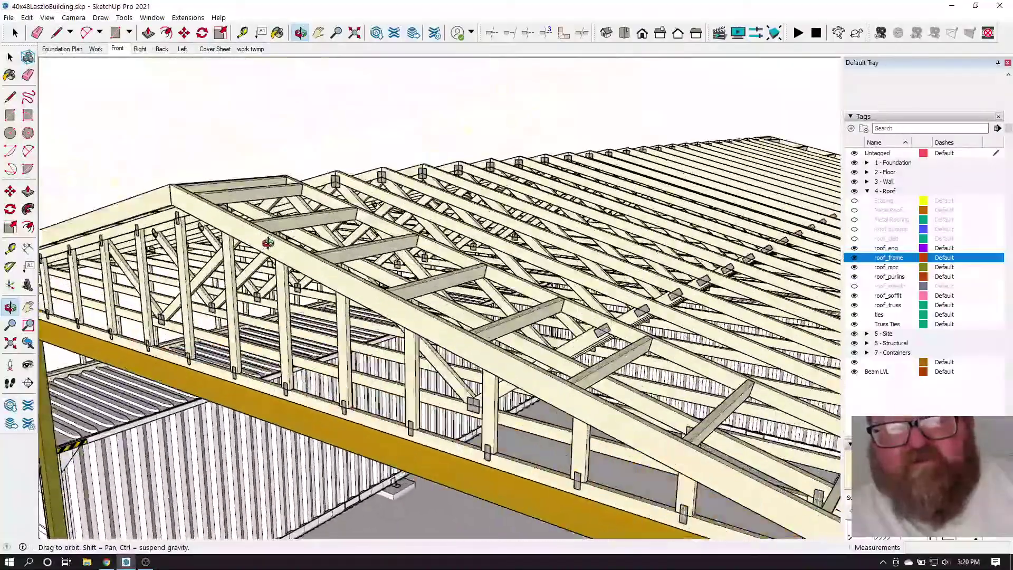
left_click_drag(268, 243, 320, 241)
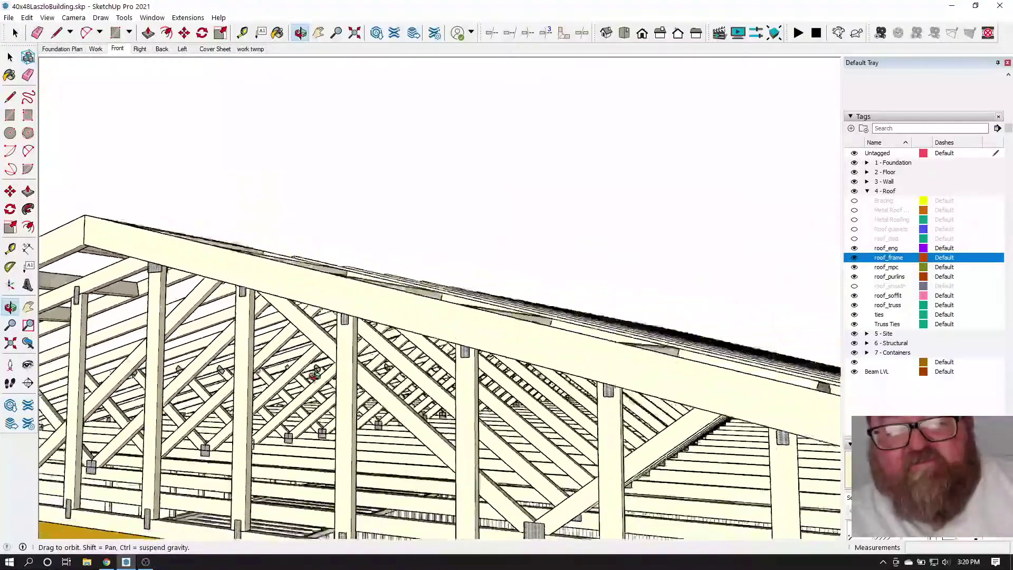
scroll(407, 277, "up", 7)
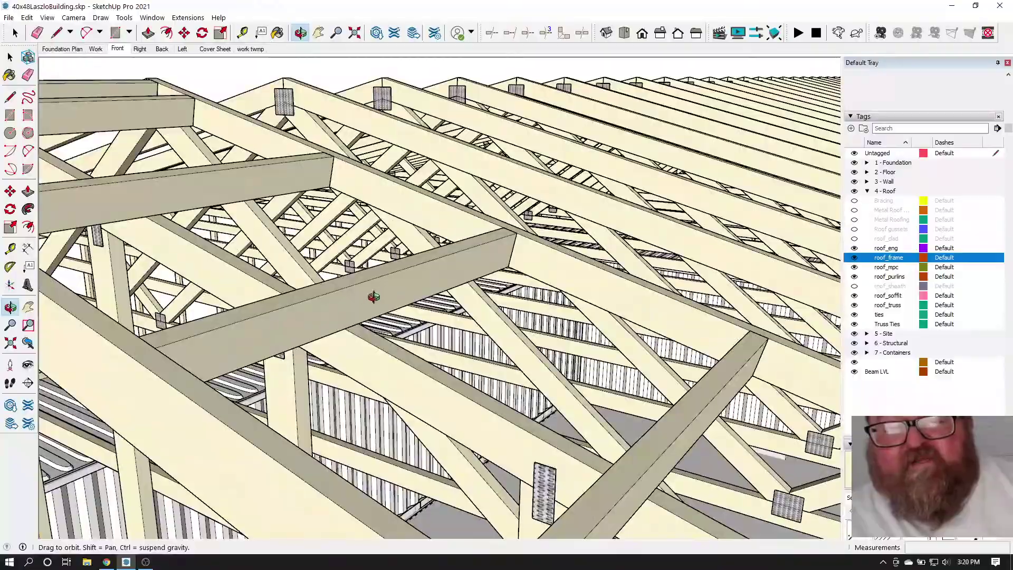
left_click_drag(373, 297, 138, 311)
left_click_drag(489, 279, 309, 285)
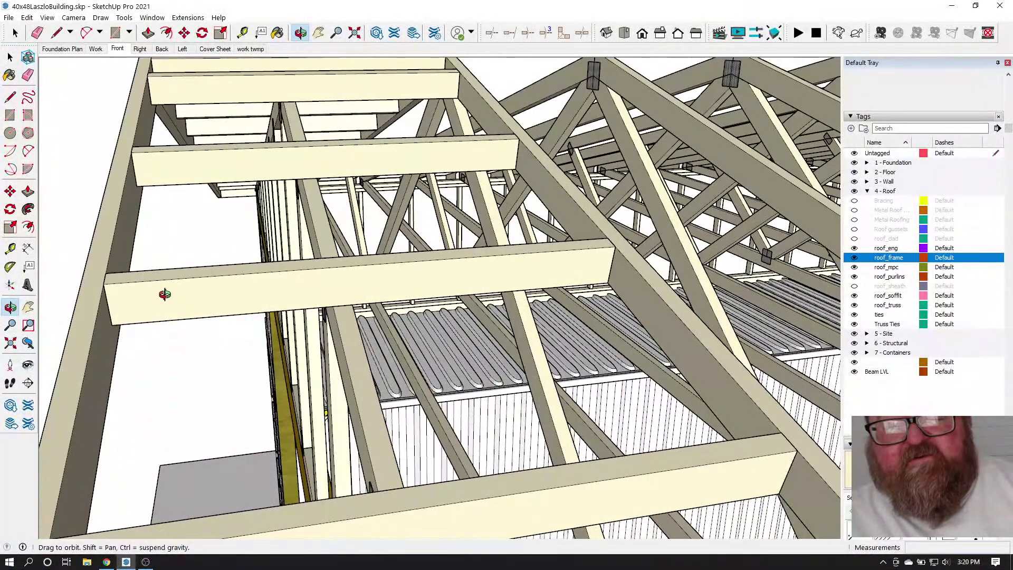
left_click_drag(145, 294, 414, 277)
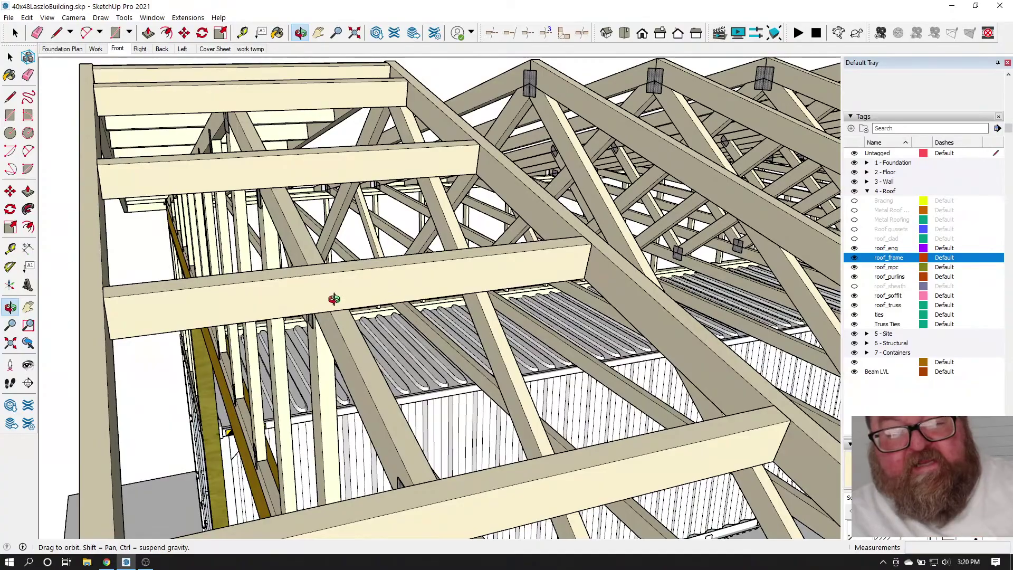
left_click_drag(204, 303, 315, 292)
left_click_drag(253, 323, 225, 243)
Set the truss assembly's gable overhang to 24 in and update it
left_click(15, 33)
left_click(293, 213)
right_click(293, 213)
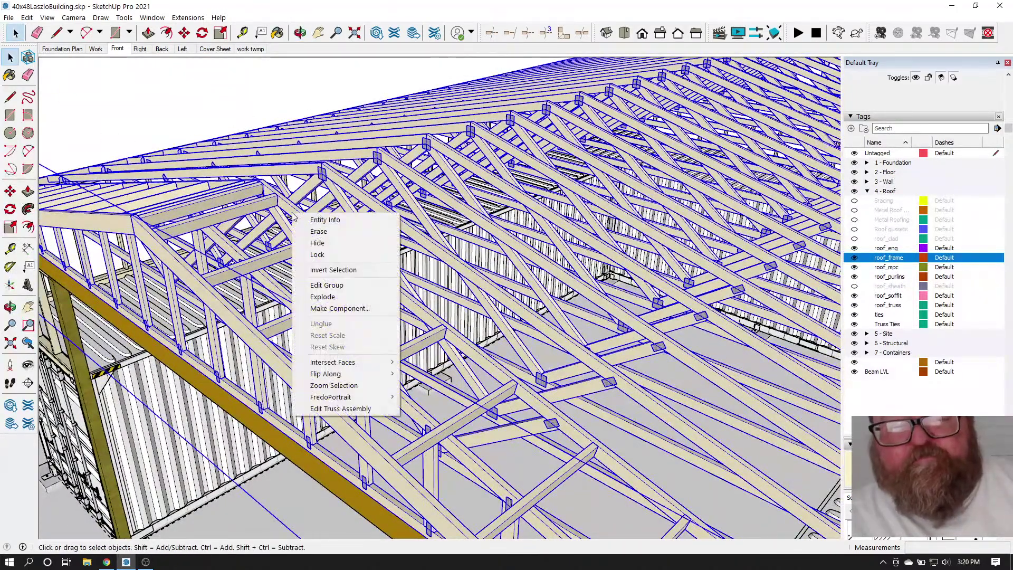
left_click(319, 410)
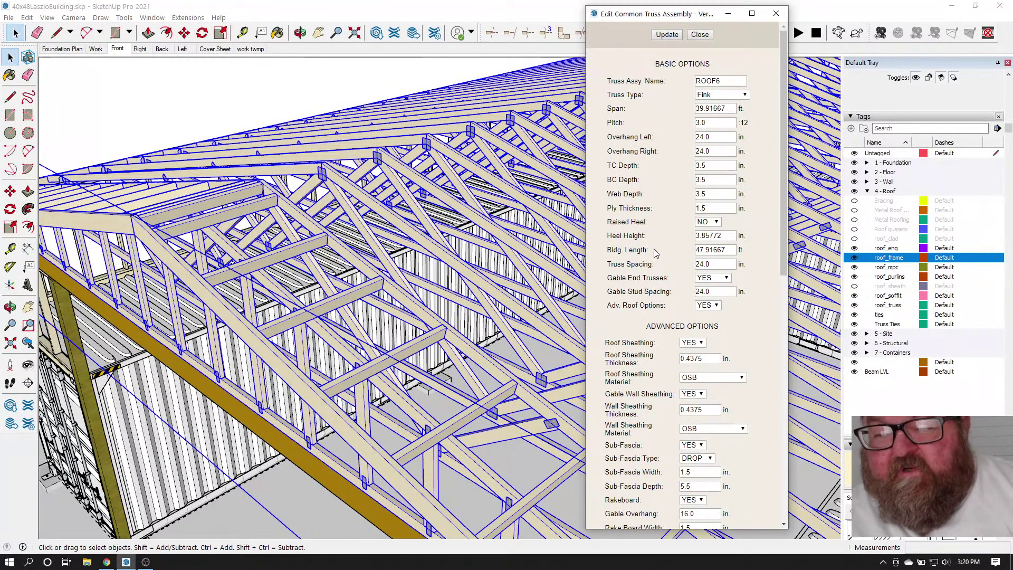
scroll(655, 253, "down", 3)
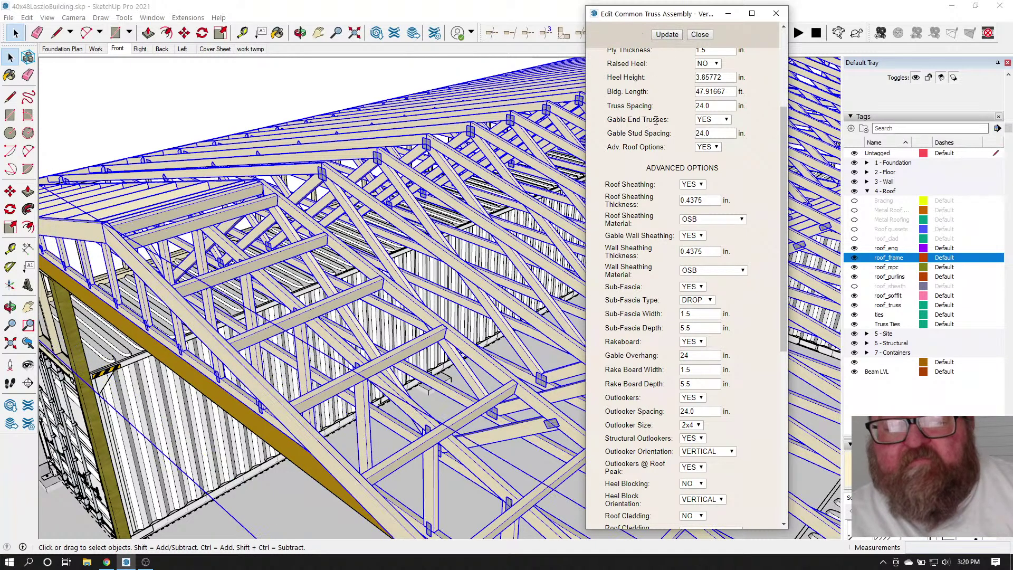
left_click(699, 34)
Look over the gable overhangs around the whole roof, ending at the rear gable, and clear the selection
middle_click_drag(606, 271, 422, 237)
left_click(298, 33)
left_click_drag(422, 201, 544, 232)
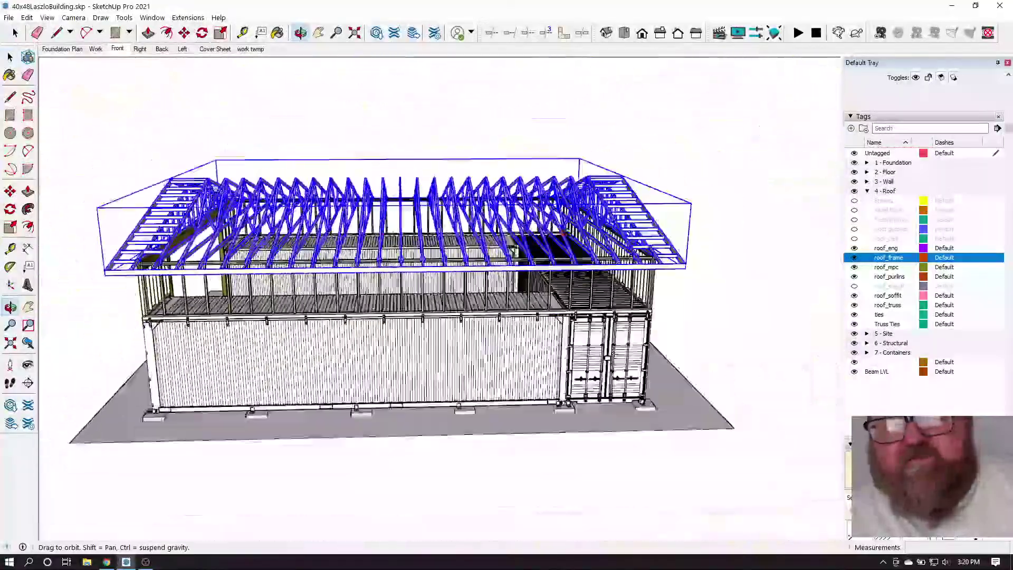
middle_click_drag(392, 251, 346, 249)
scroll(543, 280, "up", 4)
middle_click_drag(607, 253, 422, 277)
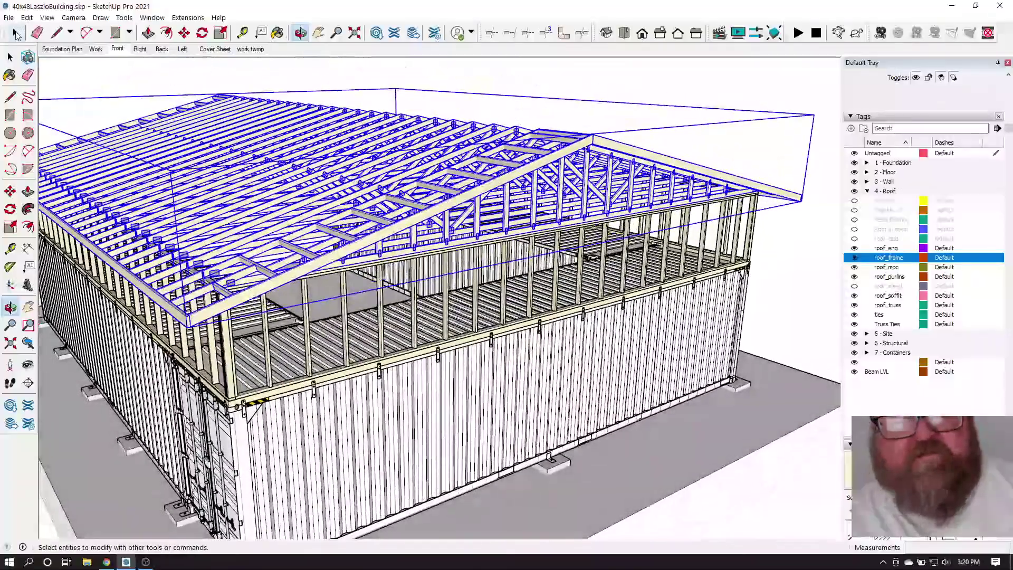
left_click(299, 33)
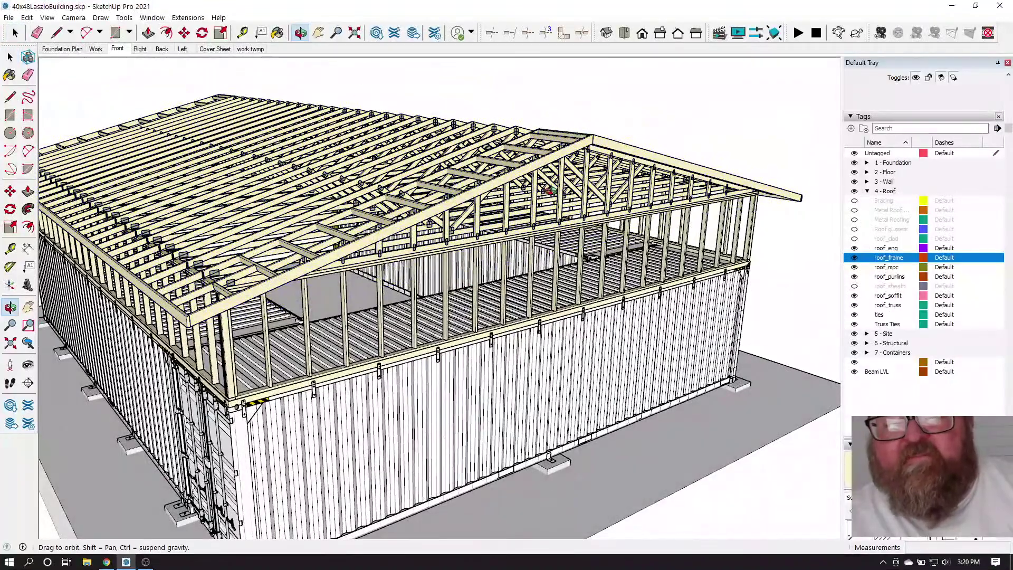
scroll(570, 213, "up", 8)
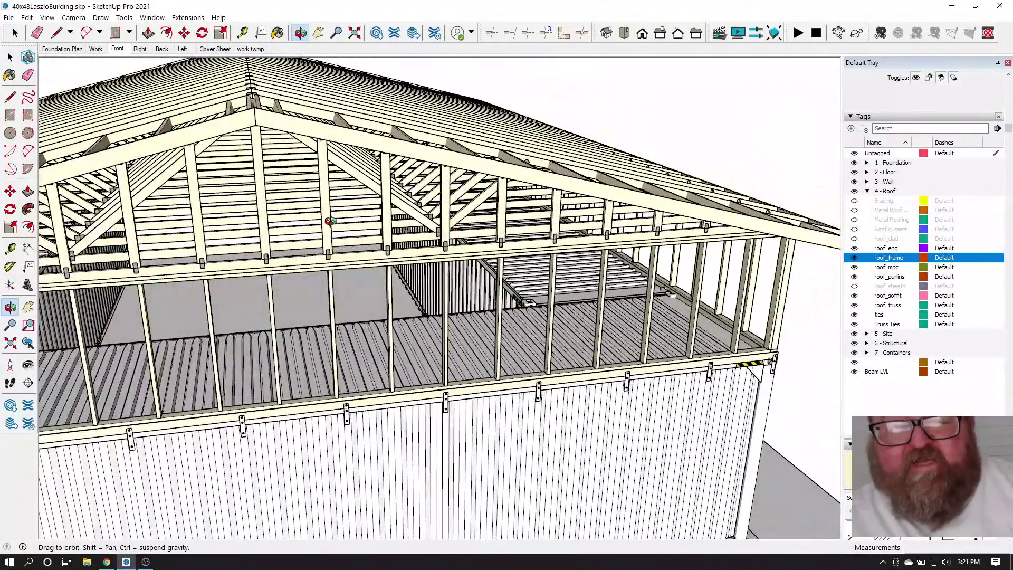
left_click_drag(329, 248, 333, 272)
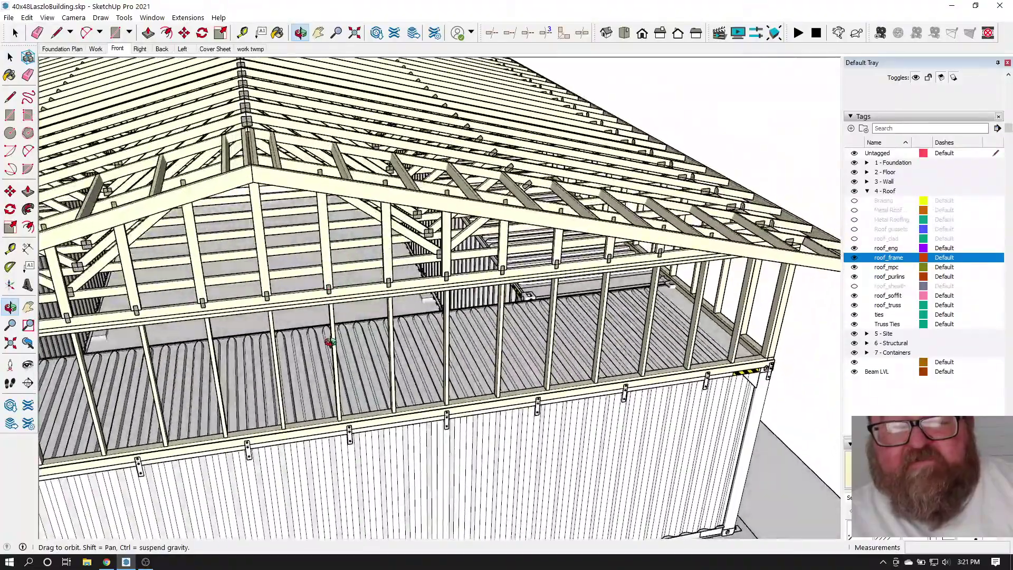
Inspect the truss heels and metal ties on the long wall's top plate against the studs below
left_click_drag(389, 309, 235, 301)
scroll(235, 301, "down", 1)
left_click_drag(384, 323, 375, 293)
scroll(375, 288, "up", 6)
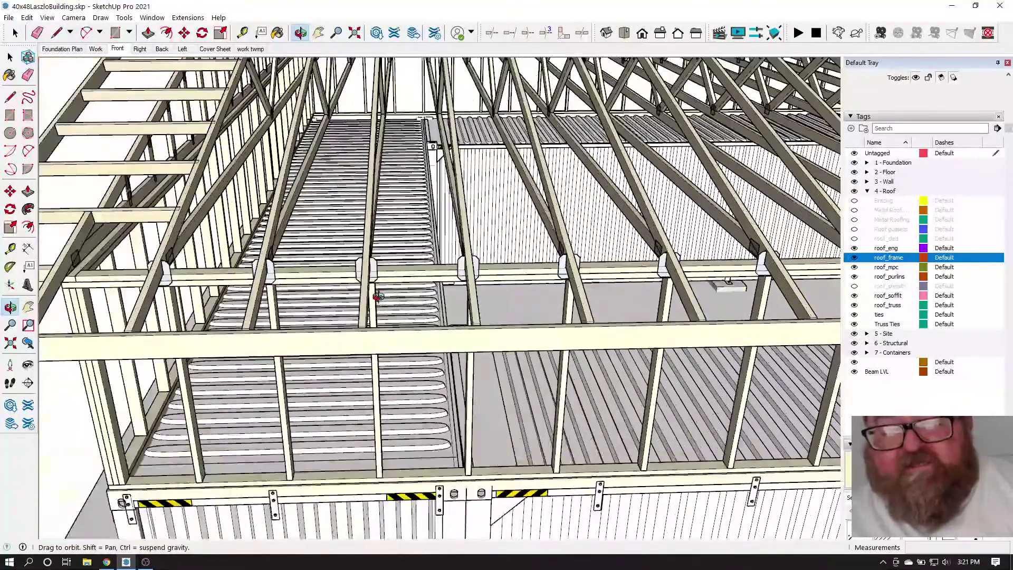
scroll(375, 286, "up", 3)
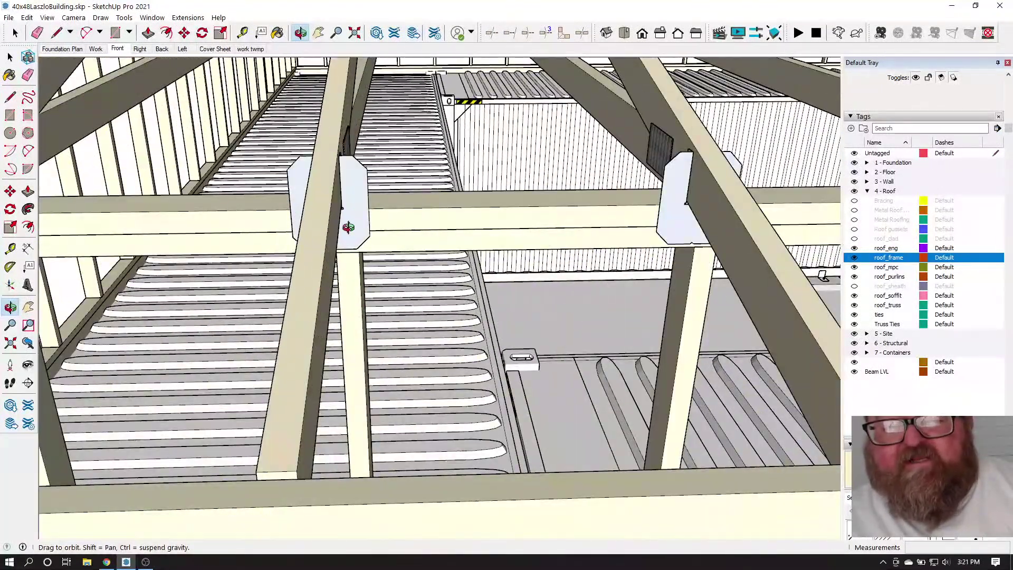
scroll(369, 270, "down", 2)
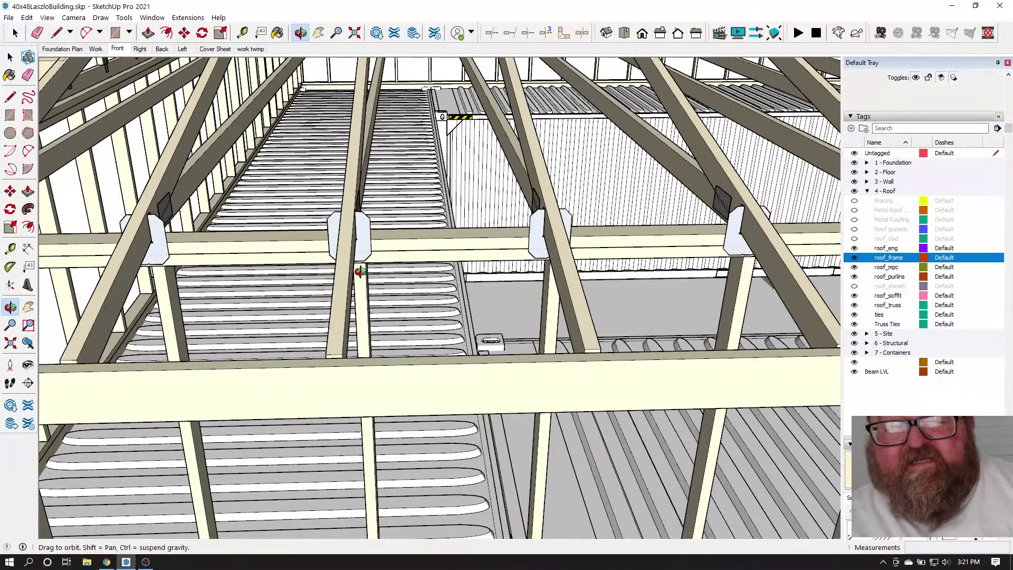
Check the live chat of the stream in YouTube Studio and return to the SketchUp model
left_click(107, 563)
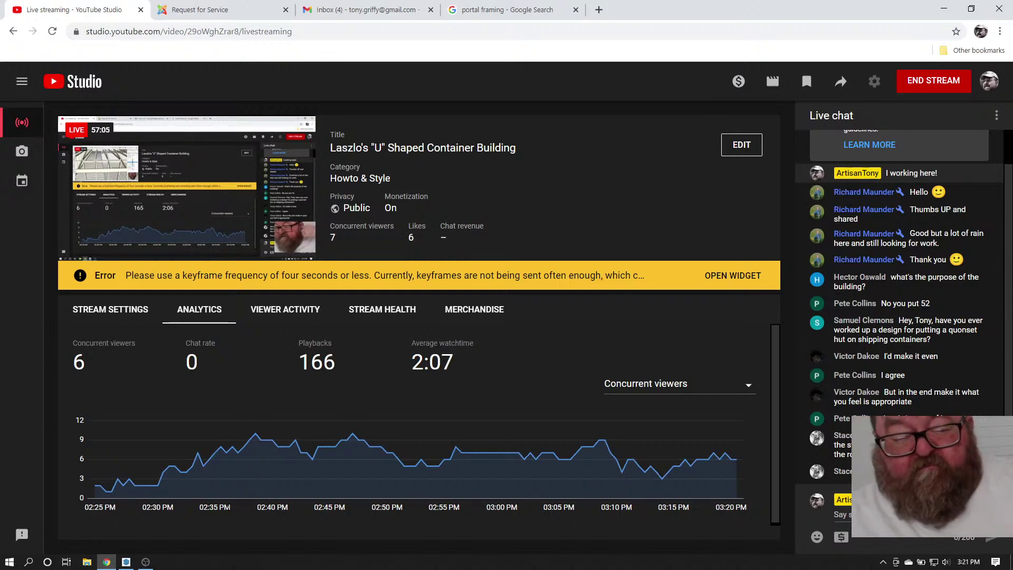
left_click(125, 562)
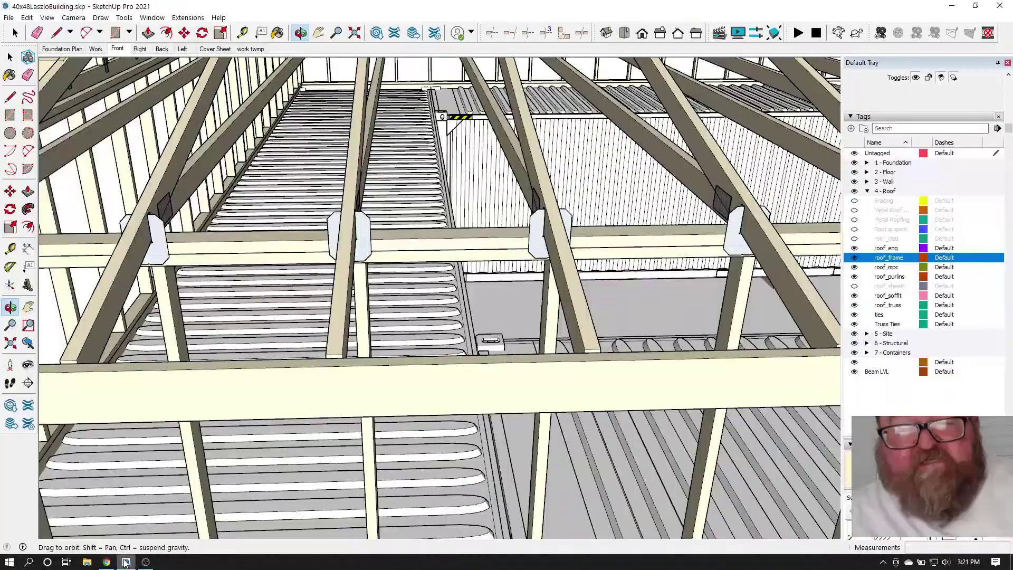
Examine the space between the container roofs and the truss bottom chords, then look over the long wall and whole roof from outside
scroll(294, 359, "down", 10)
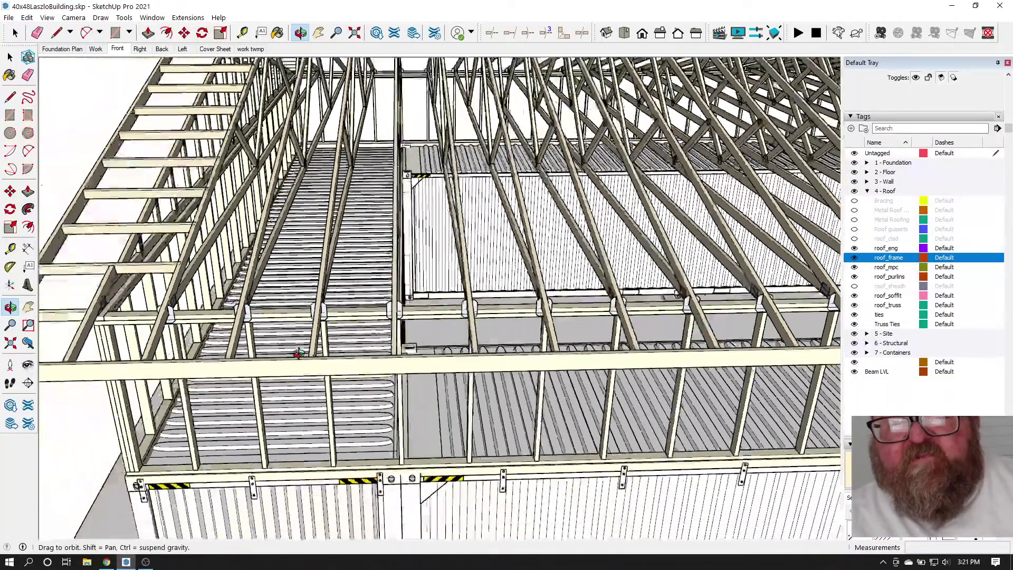
scroll(226, 306, "down", 5)
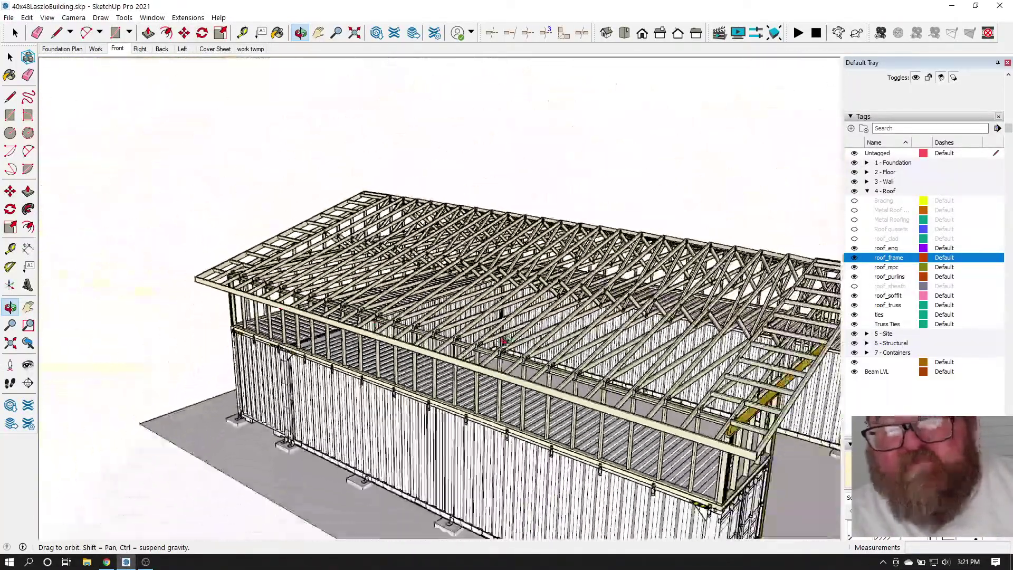
middle_click_drag(508, 340, 289, 308)
scroll(289, 308, "up", 10)
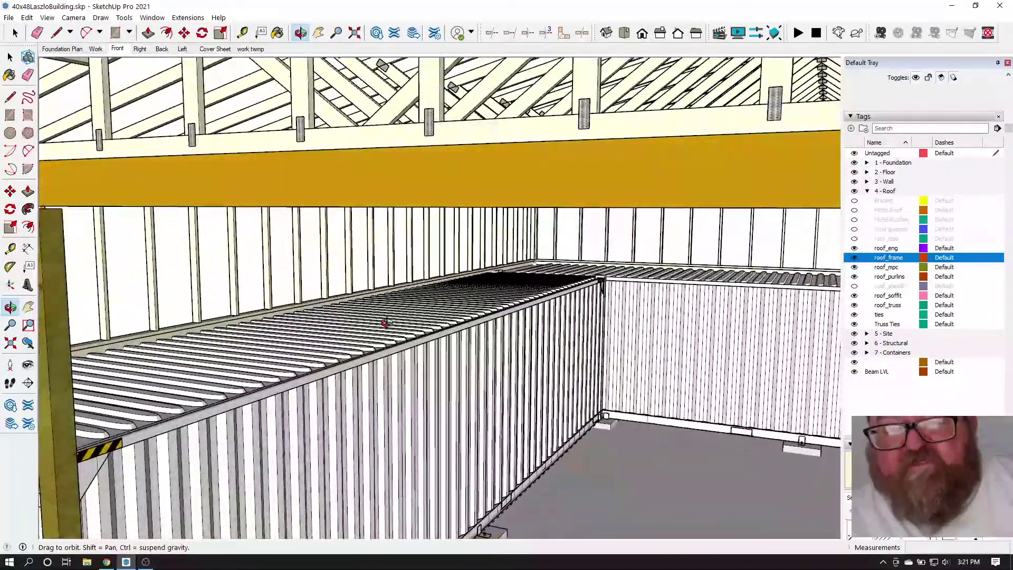
left_click_drag(262, 346, 284, 360)
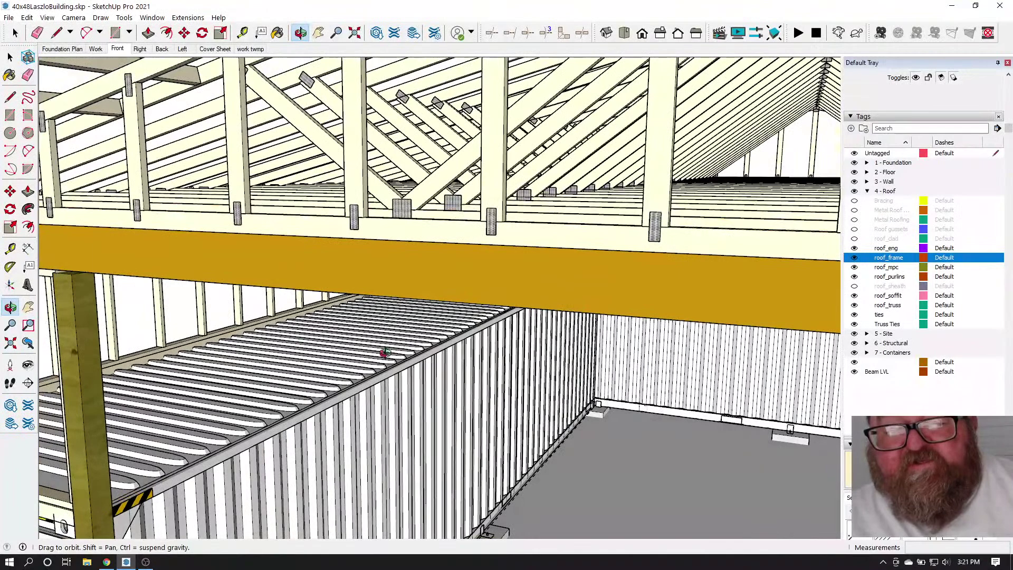
left_click_drag(361, 345, 343, 371)
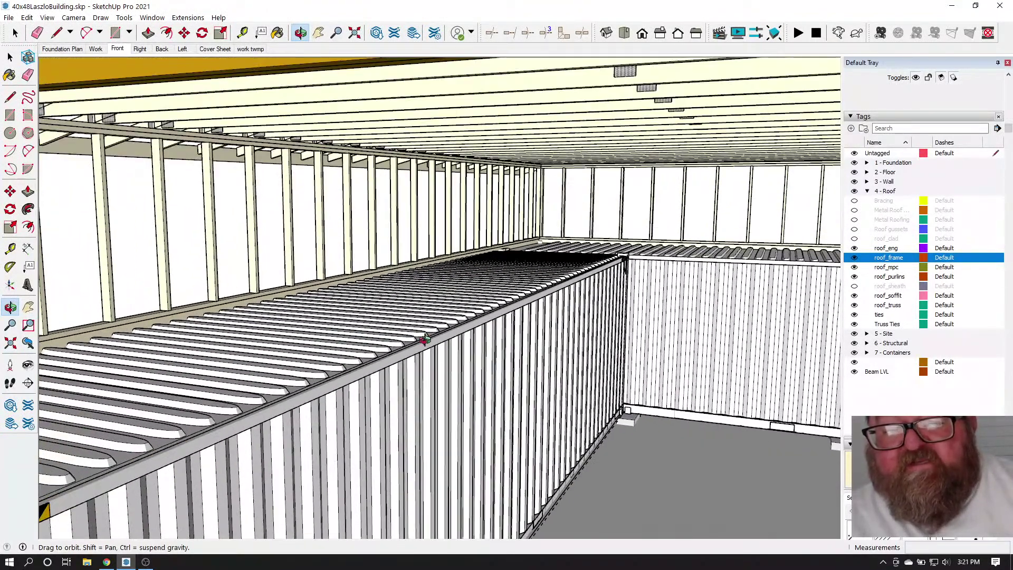
left_click_drag(269, 344, 419, 323)
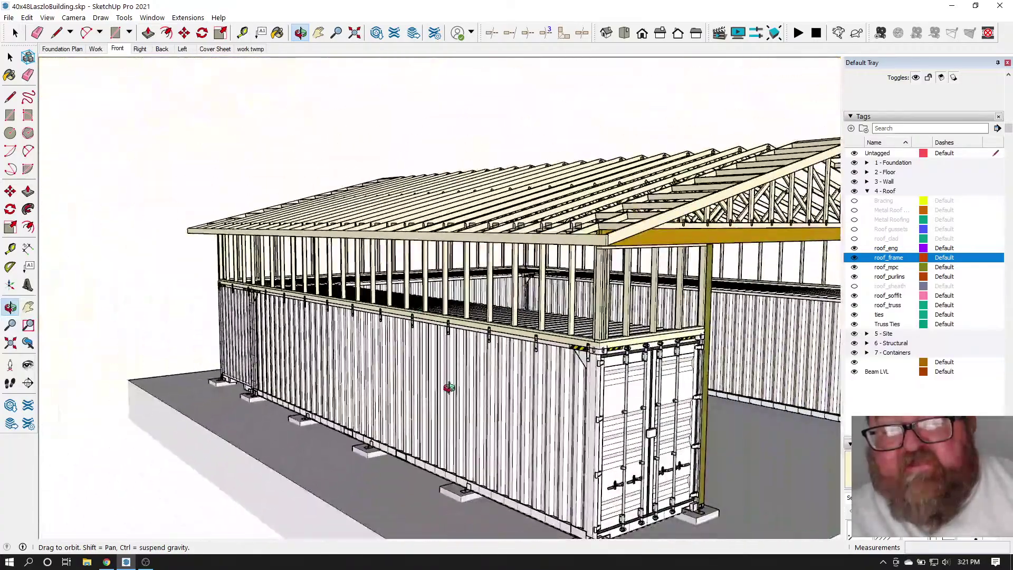
left_click_drag(486, 381, 518, 327)
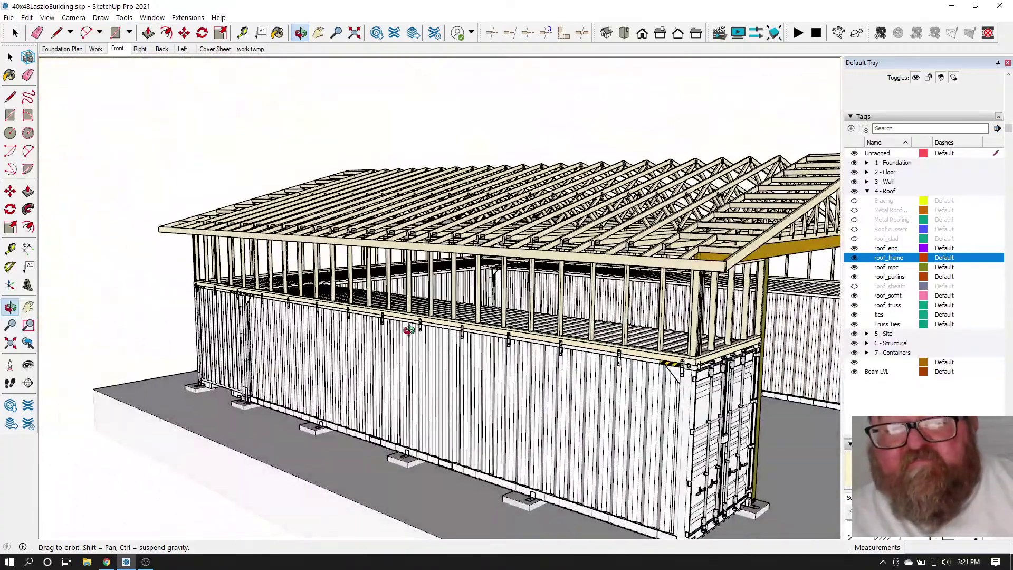
left_click_drag(520, 403, 466, 375)
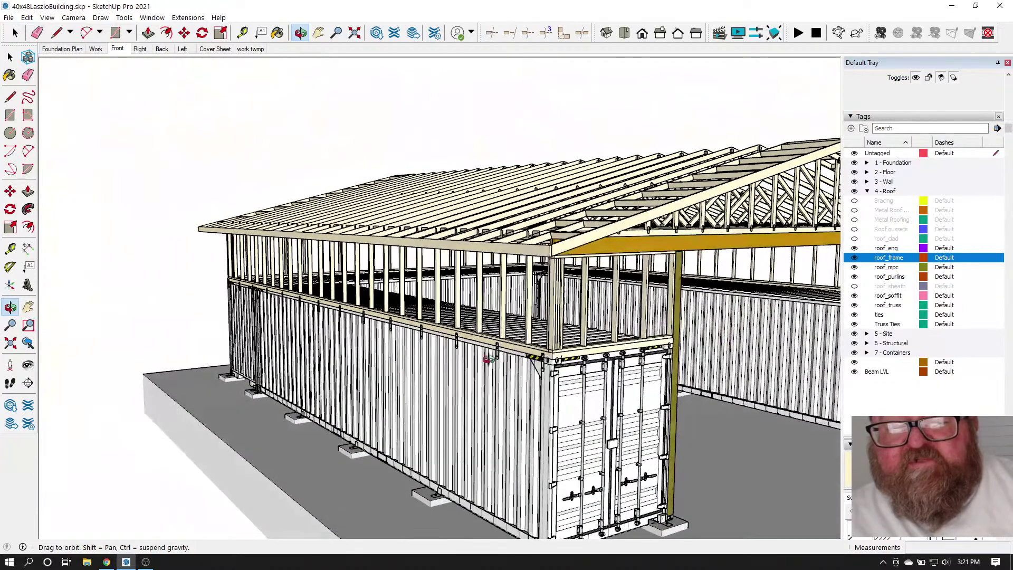
left_click_drag(371, 314, 378, 344)
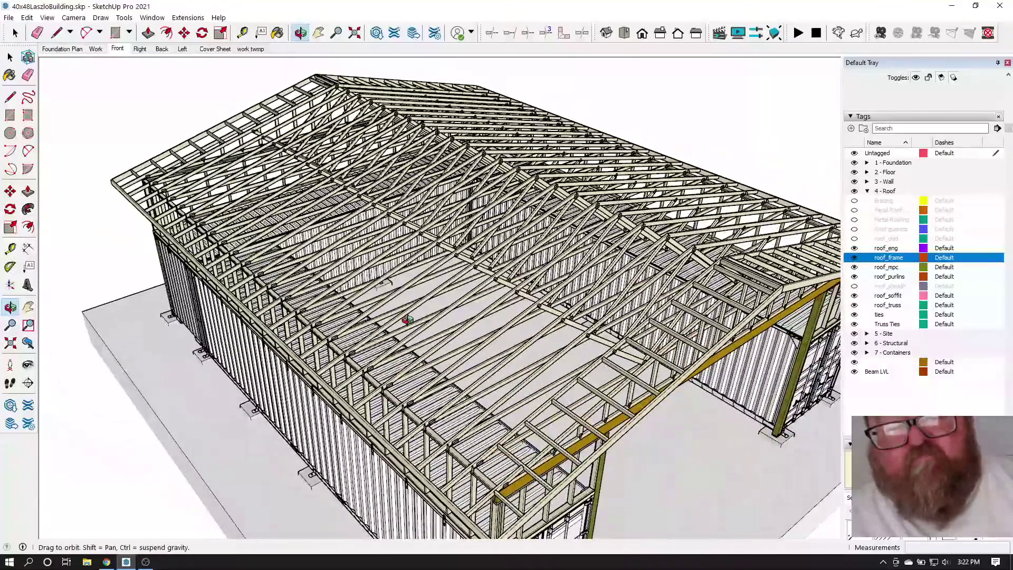
scroll(428, 268, "down", 10)
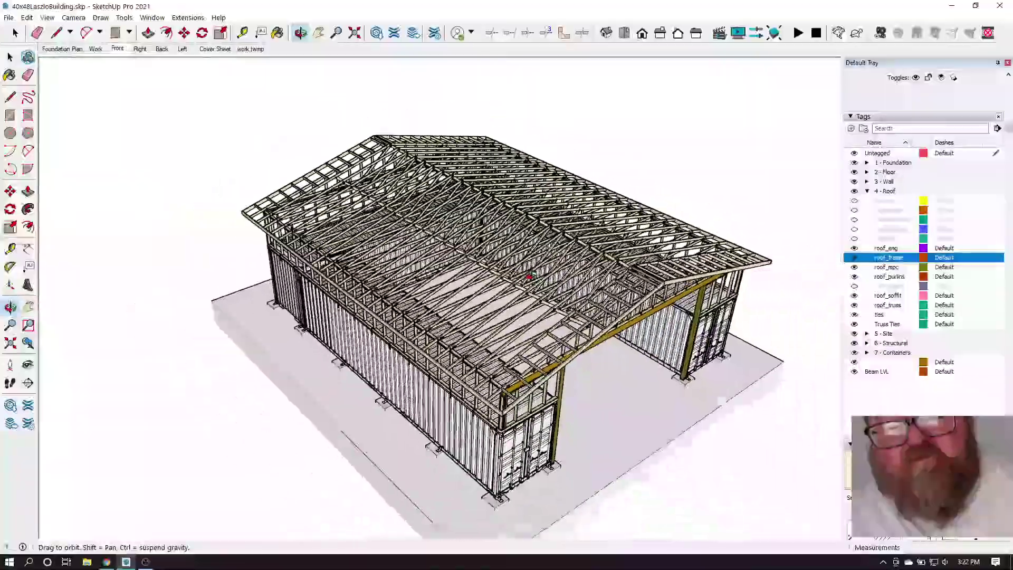
scroll(479, 290, "up", 5)
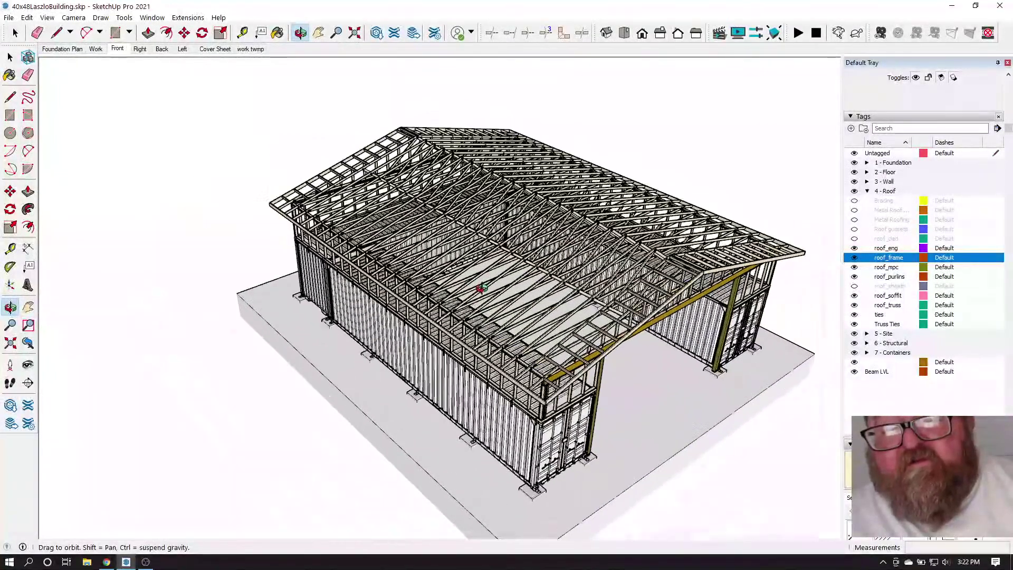
Explode the roof truss assembly group into its constituent objects
left_click(16, 33)
left_click(420, 172)
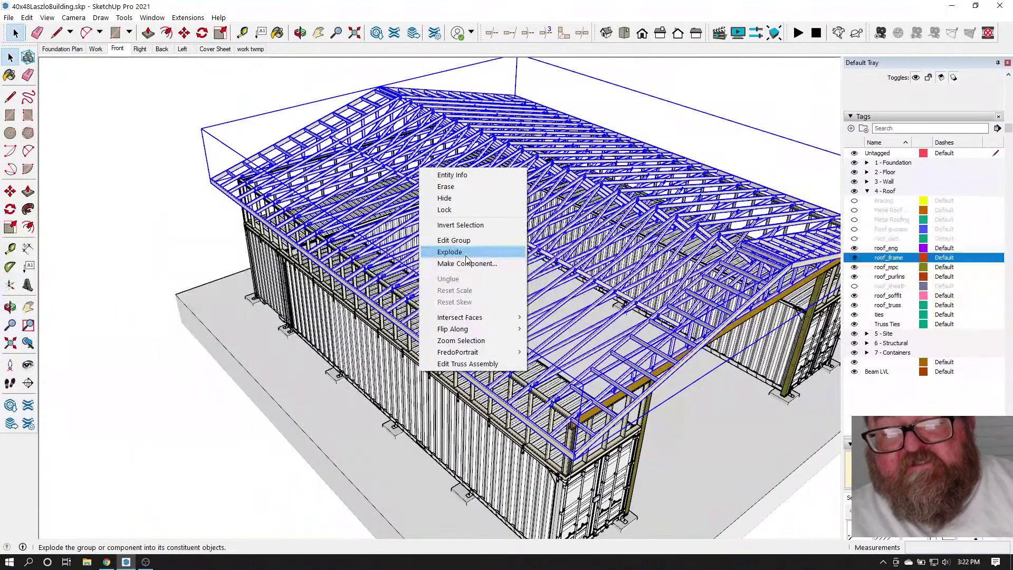
left_click(449, 251)
left_click(270, 317)
Inspect the metal ties and heel plates where the trusses sit on the long wall's top plate, from above and below
scroll(458, 233, "up", 8)
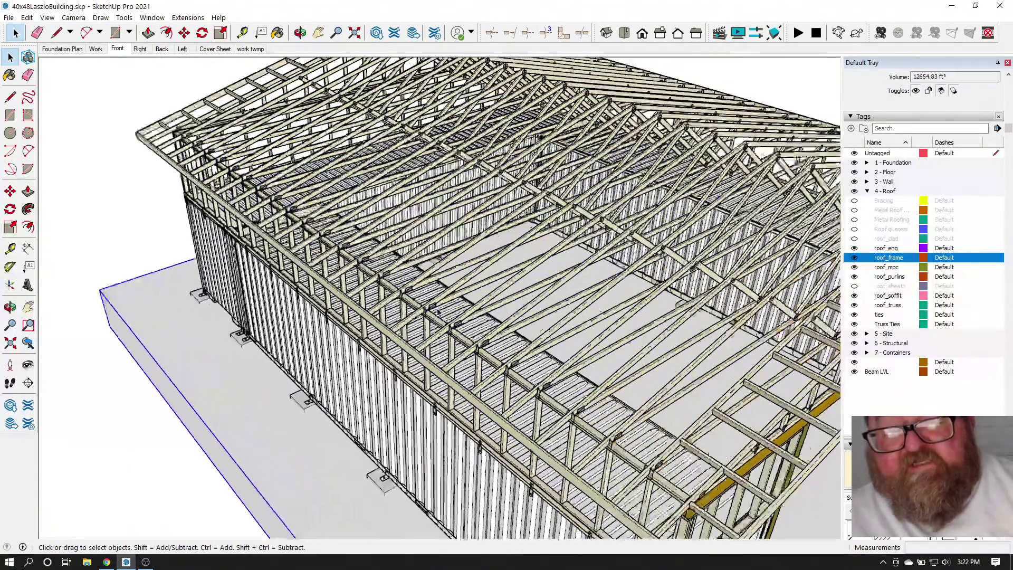
scroll(440, 303, "up", 2)
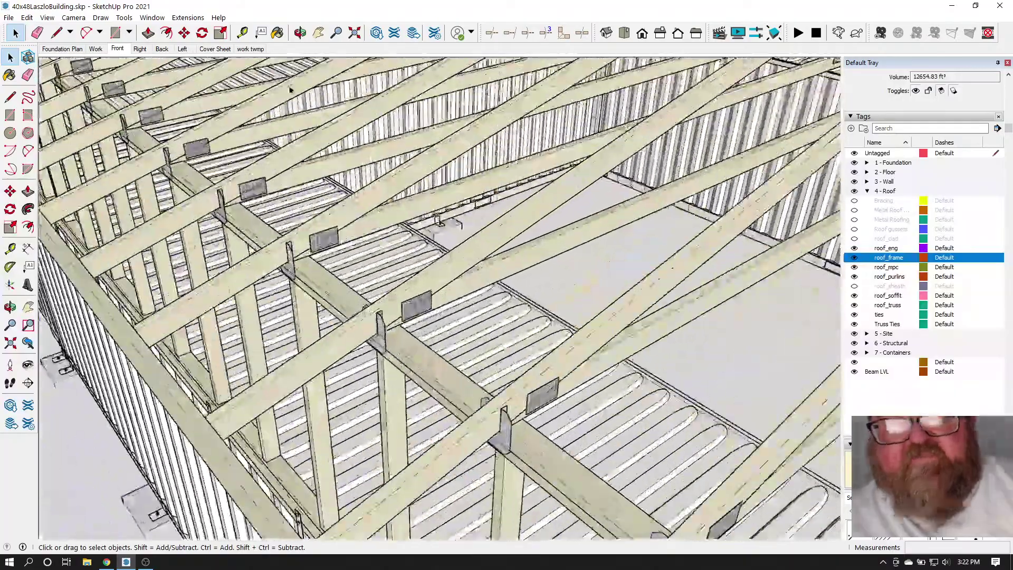
left_click(300, 33)
left_click_drag(421, 301, 185, 207)
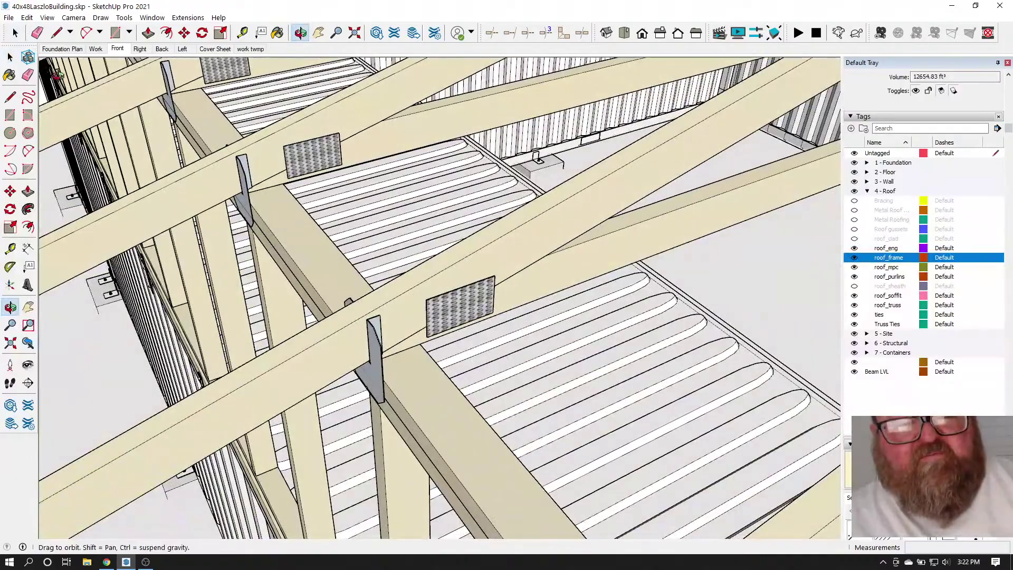
left_click_drag(420, 367, 558, 259)
left_click_drag(521, 297, 537, 301)
left_click_drag(530, 265, 436, 330)
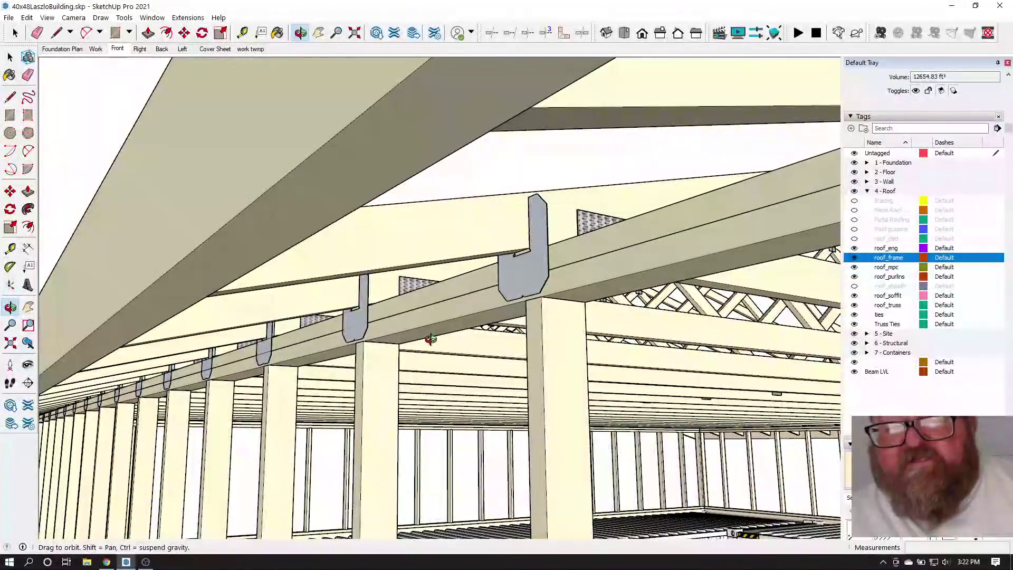
left_click_drag(514, 289, 708, 251)
left_click_drag(576, 279, 422, 415)
Open a truss component for editing and move its heel tie inward from the outer side of the top plate to the inner side
key("space")
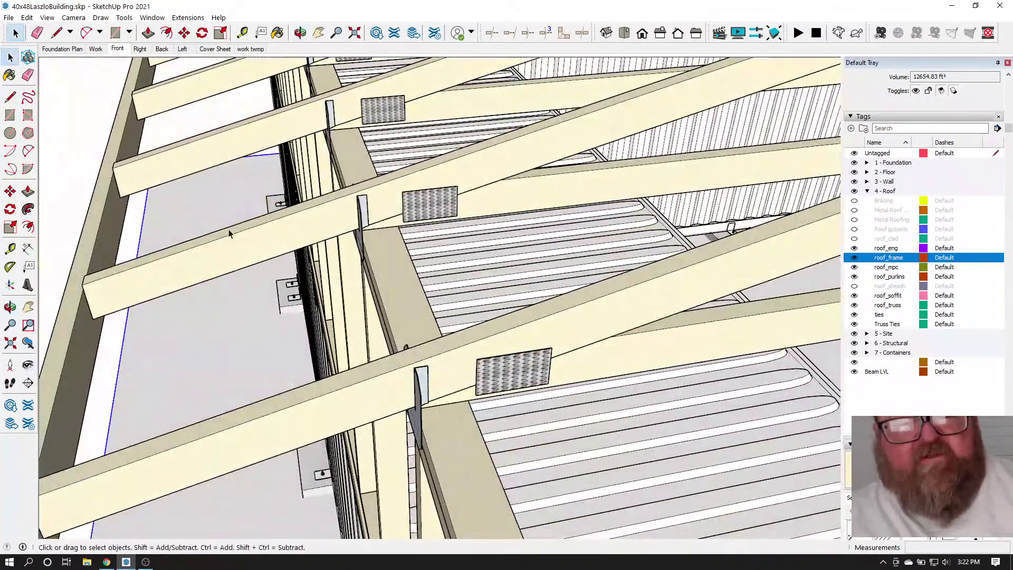
left_click(460, 356)
double_click(461, 356)
left_click(422, 389)
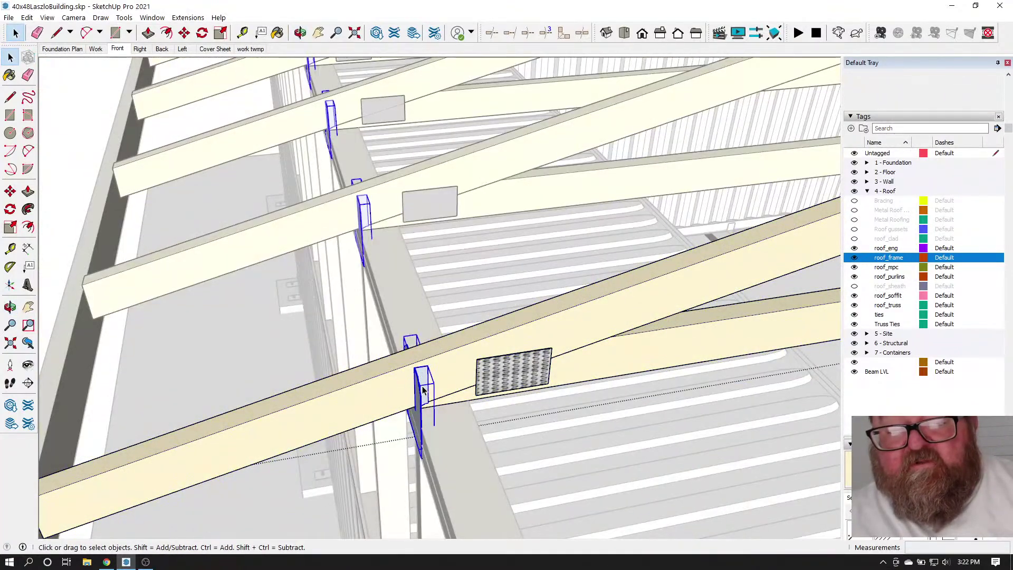
left_click(300, 33)
left_click_drag(491, 328, 283, 416)
scroll(248, 420, "up", 5)
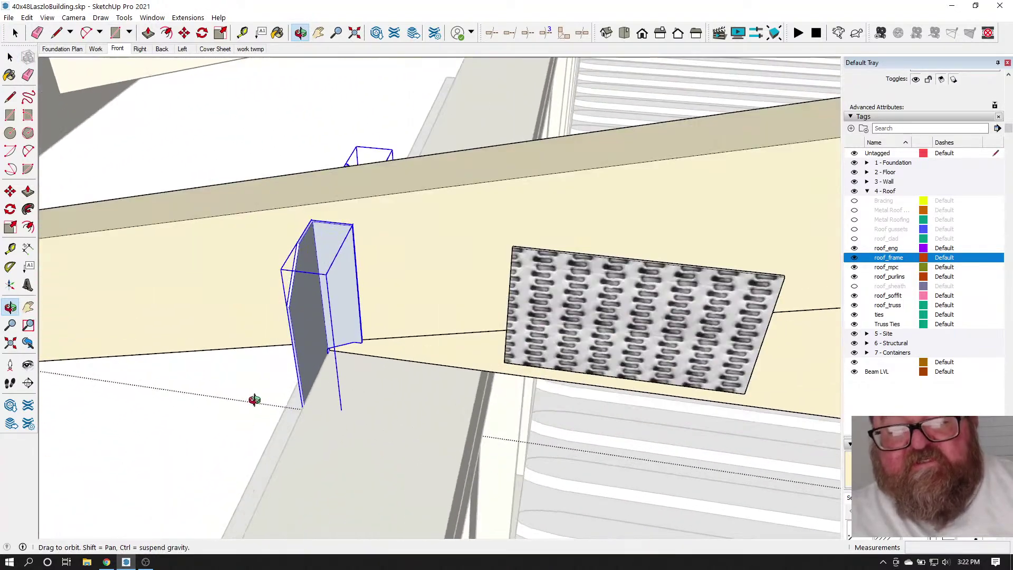
left_click(184, 33)
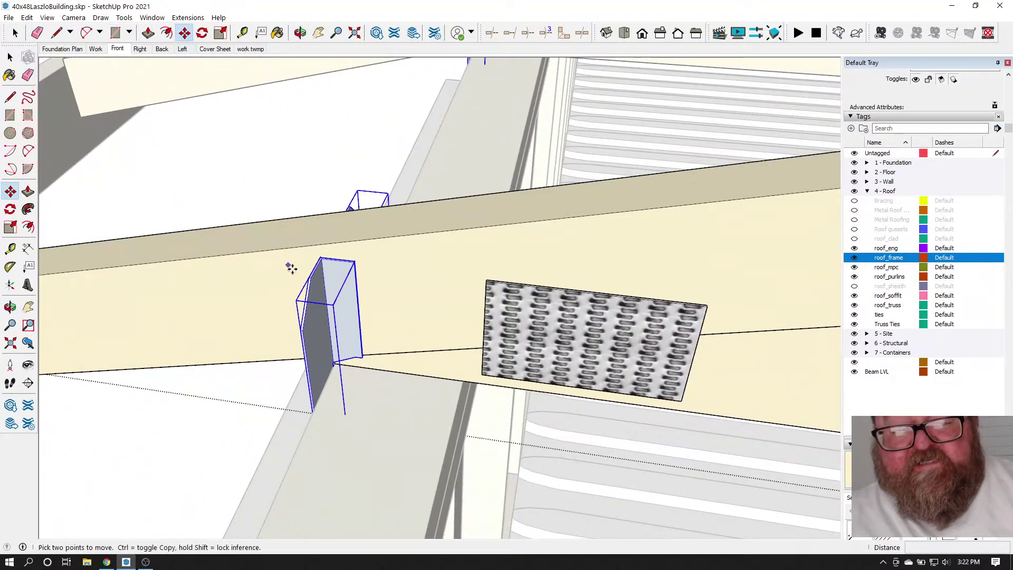
left_click(308, 275)
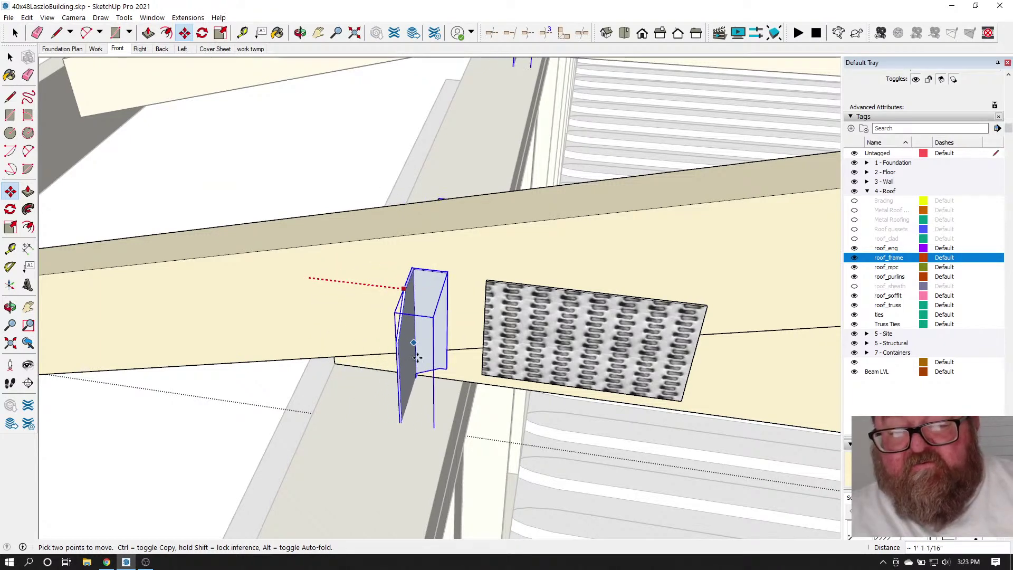
left_click(444, 443)
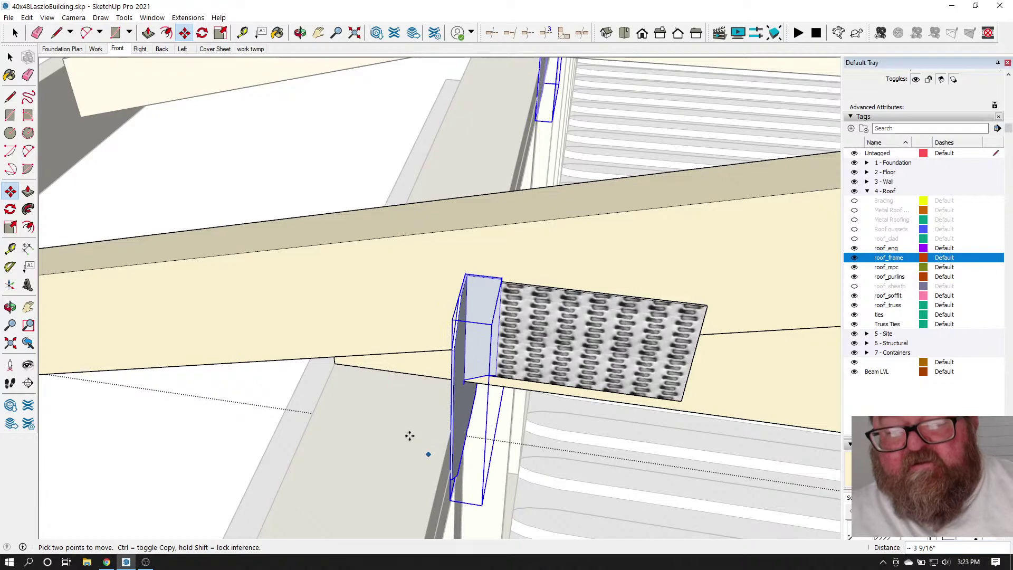
Inspect the relocated tie against the top plate and heel plate, close the truss component, and view the whole roof from the front gable
left_click(300, 33)
left_click_drag(580, 253, 359, 143)
left_click_drag(540, 355, 480, 247)
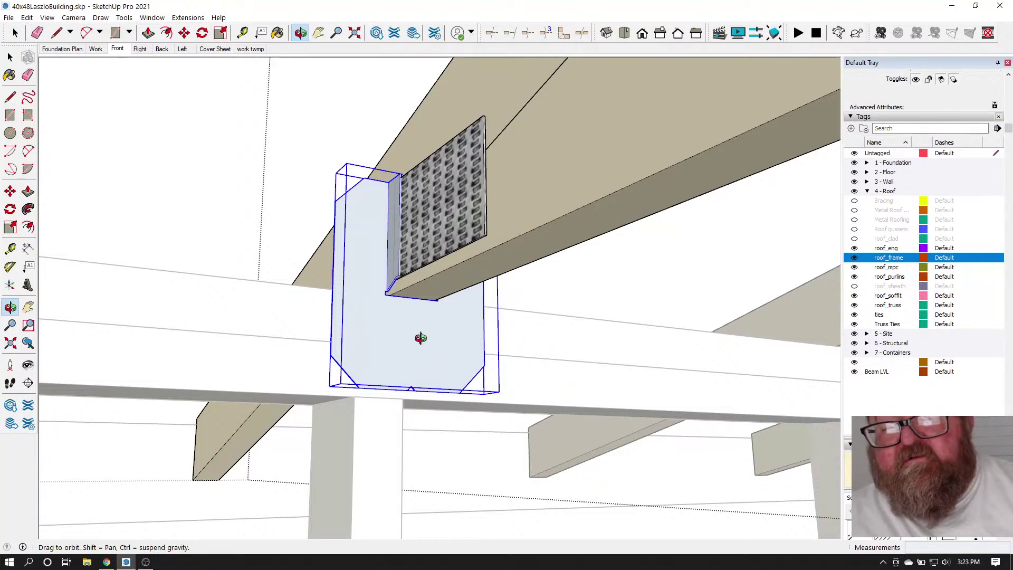
left_click_drag(409, 335, 471, 402)
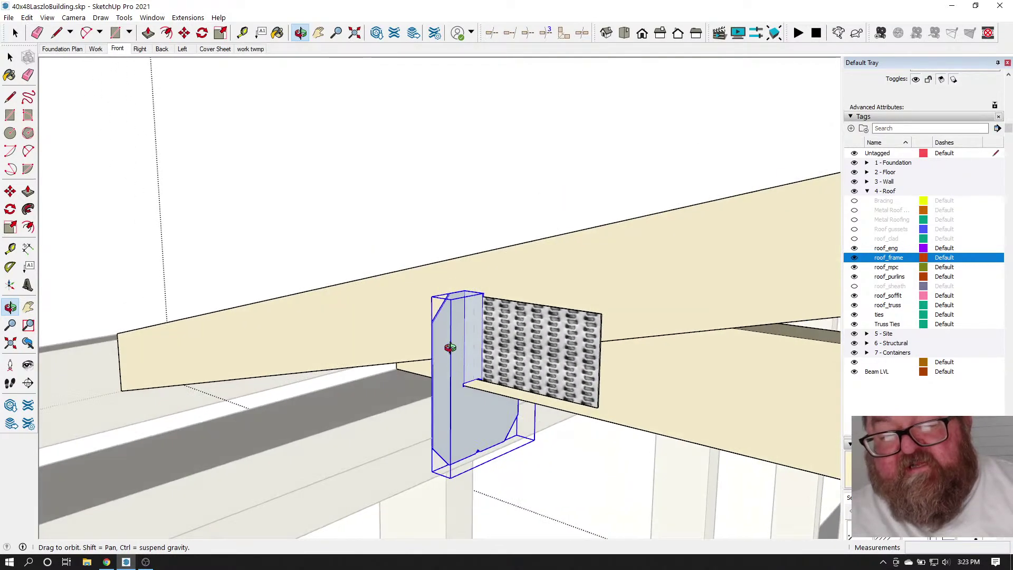
left_click_drag(448, 356, 403, 436)
key("space")
scroll(129, 253, "down", 5)
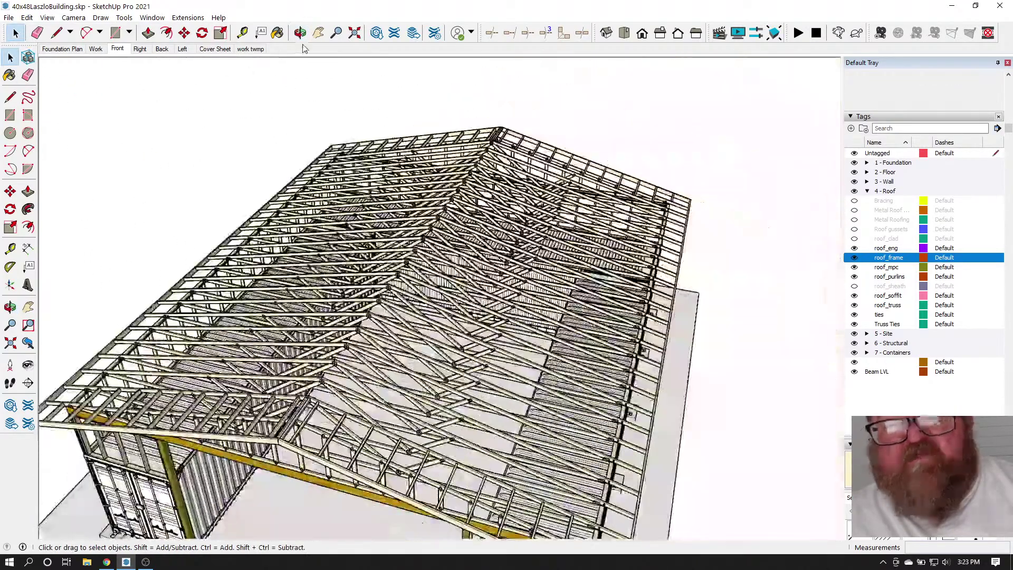
key("o")
left_click_drag(174, 496, 53, 510)
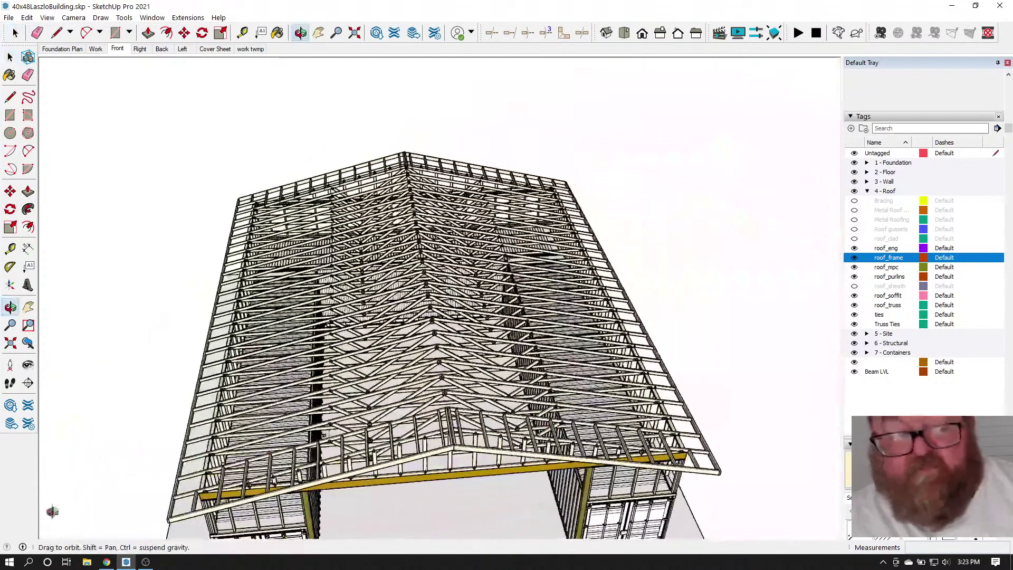
Switch to the Chrome tab with the portal framing image search and search Google for "rafter ties"
left_click(108, 563)
left_click(538, 12)
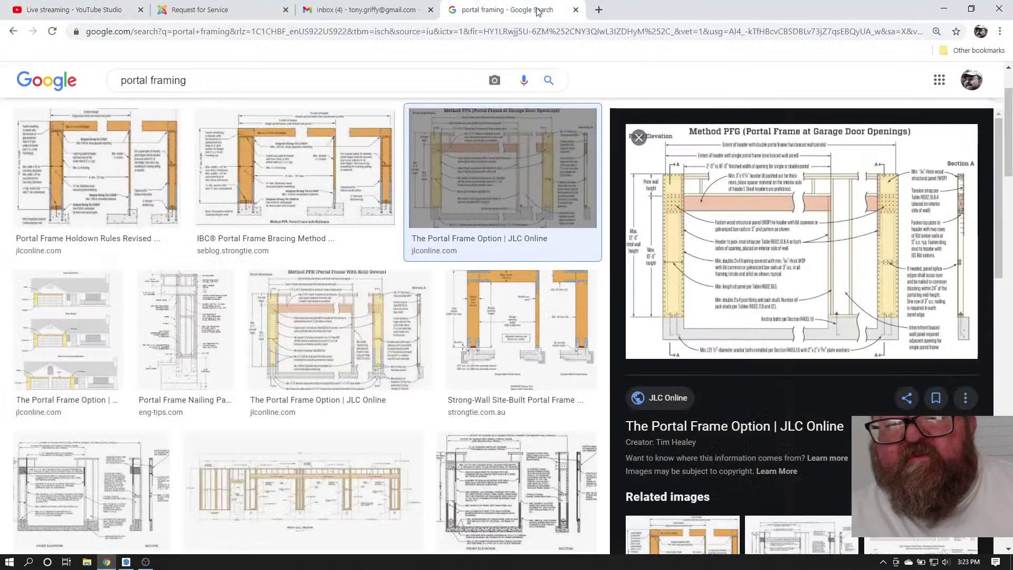
left_click(256, 34)
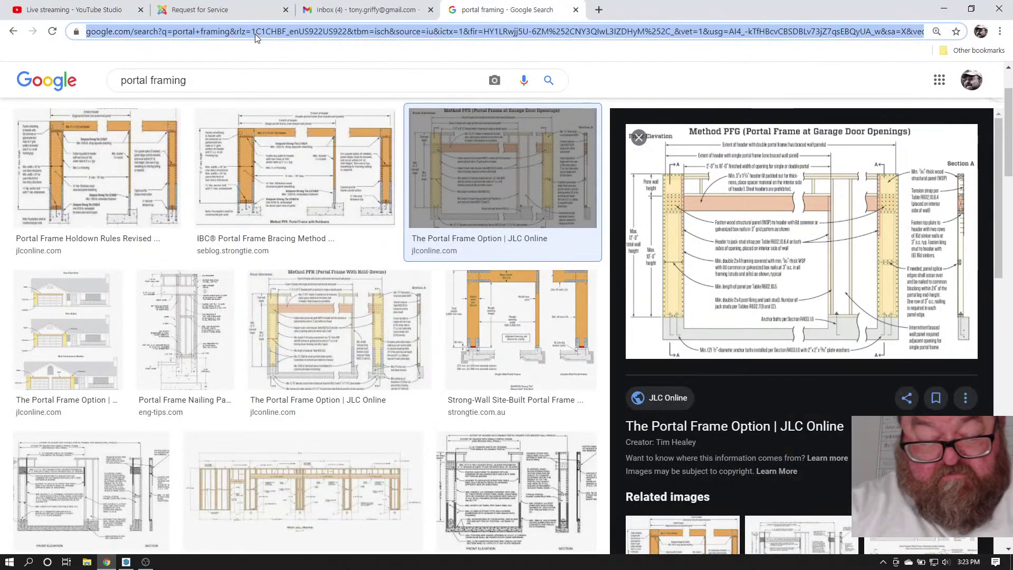
type("rafter ties")
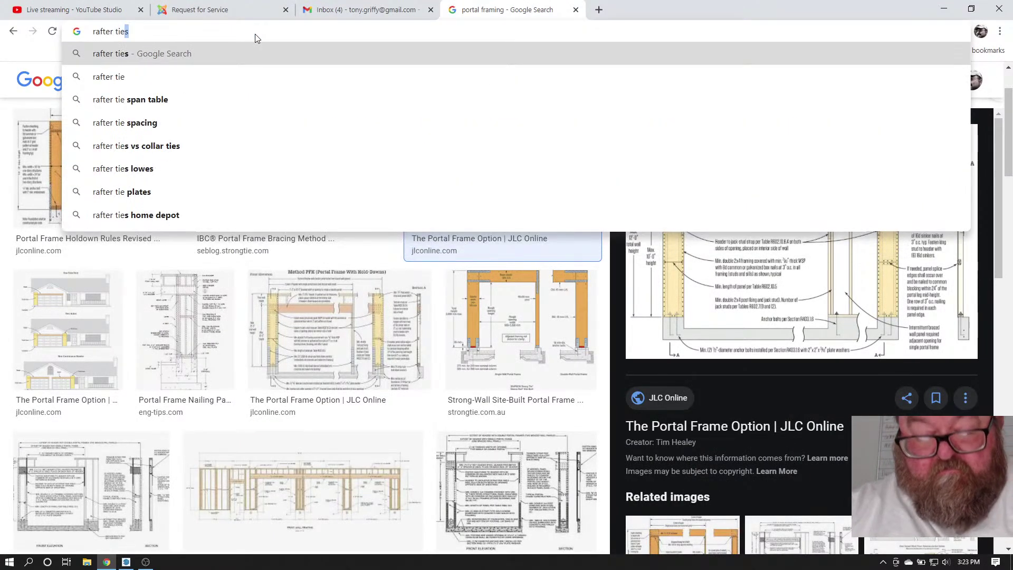
key("Return")
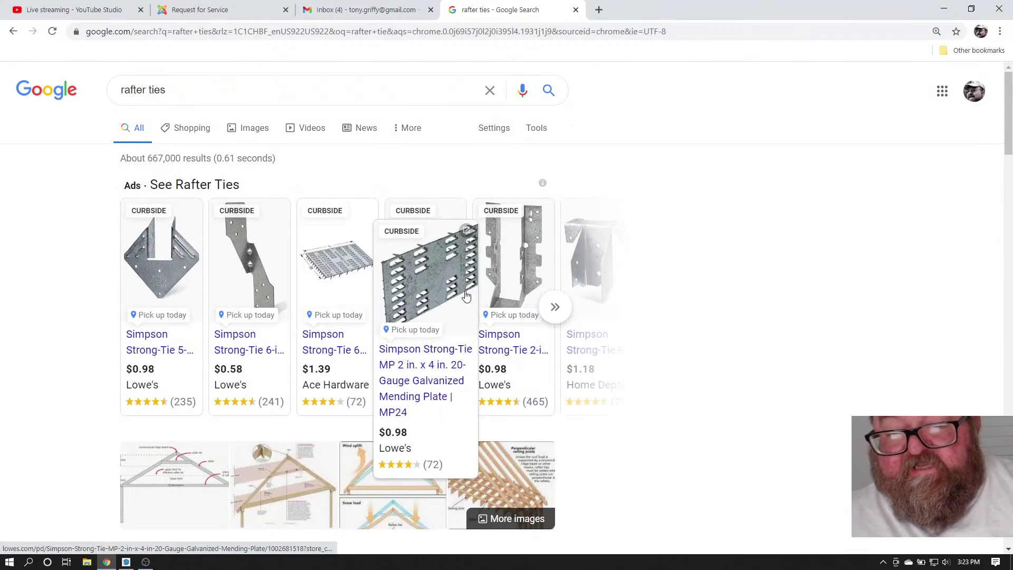
View the Lowe's product page of the Simpson Strong-Tie 6-in 18-gauge rafter tie and return to the roof trusses in SketchUp
scroll(80, 281, "down", 2)
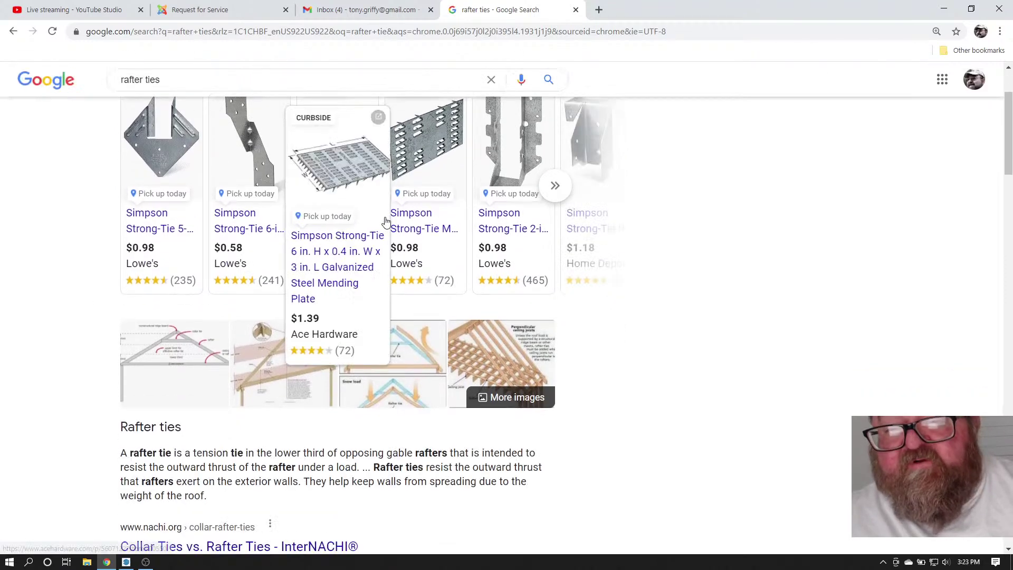
left_click(238, 184)
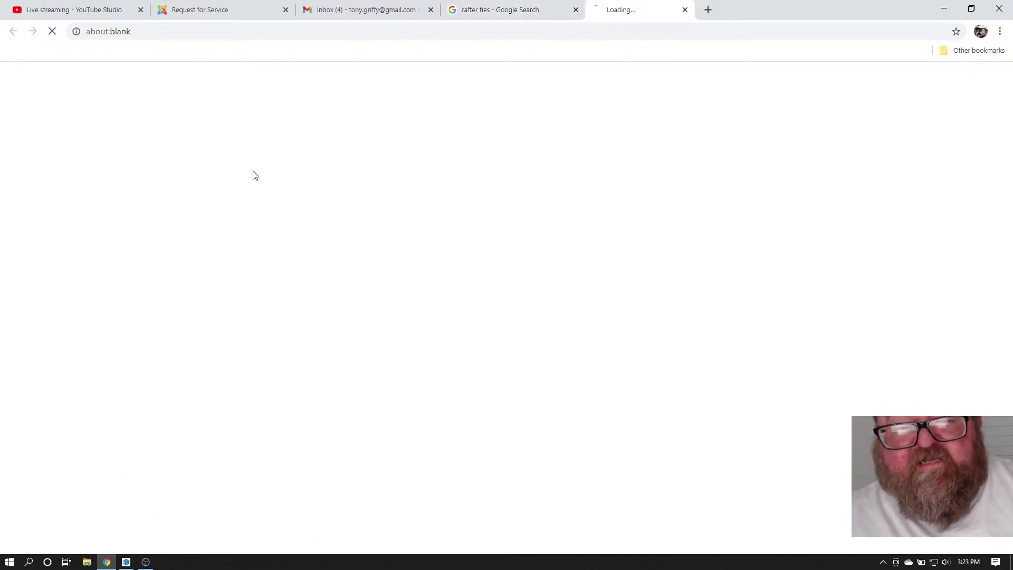
scroll(375, 294, "down", 3)
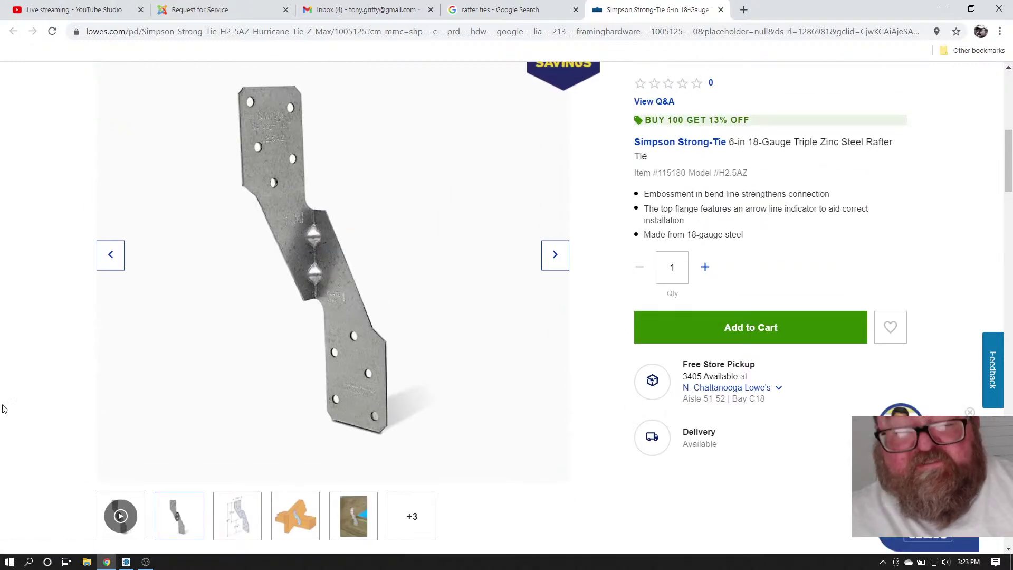
left_click(124, 563)
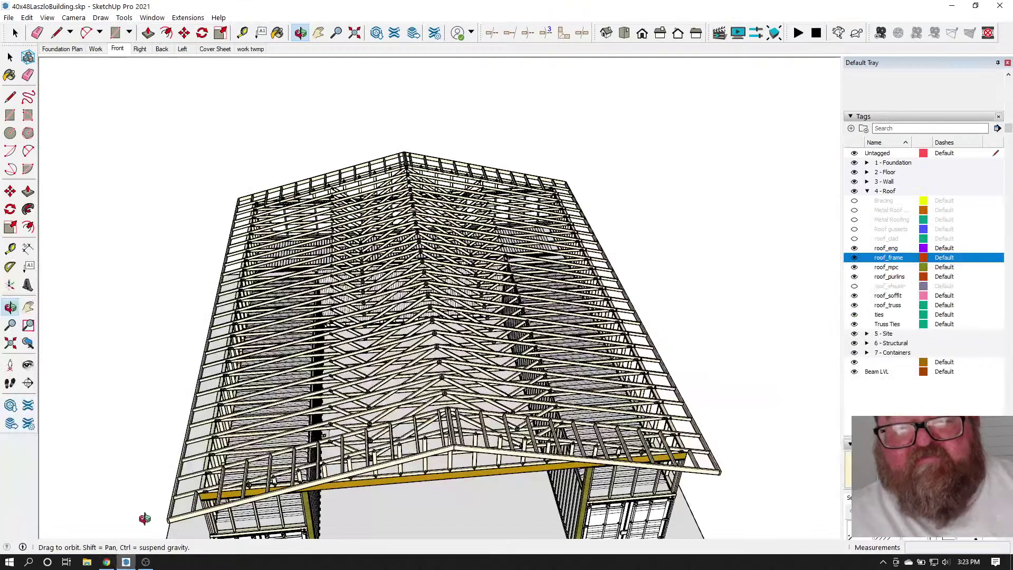
scroll(238, 346, "up", 8)
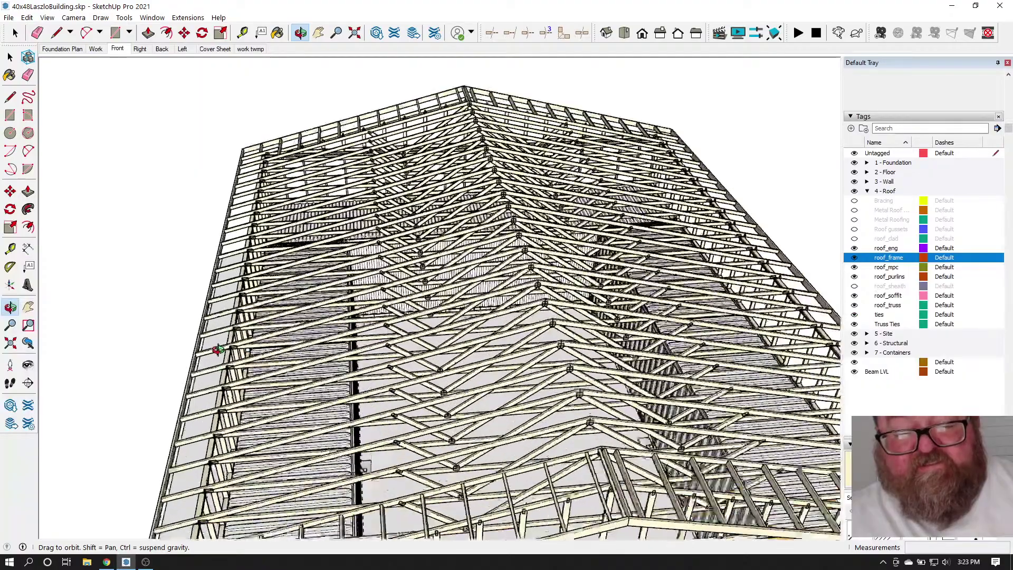
Open the truss component at the wall top plate for editing and delete its existing heel tie
scroll(227, 349, "up", 10)
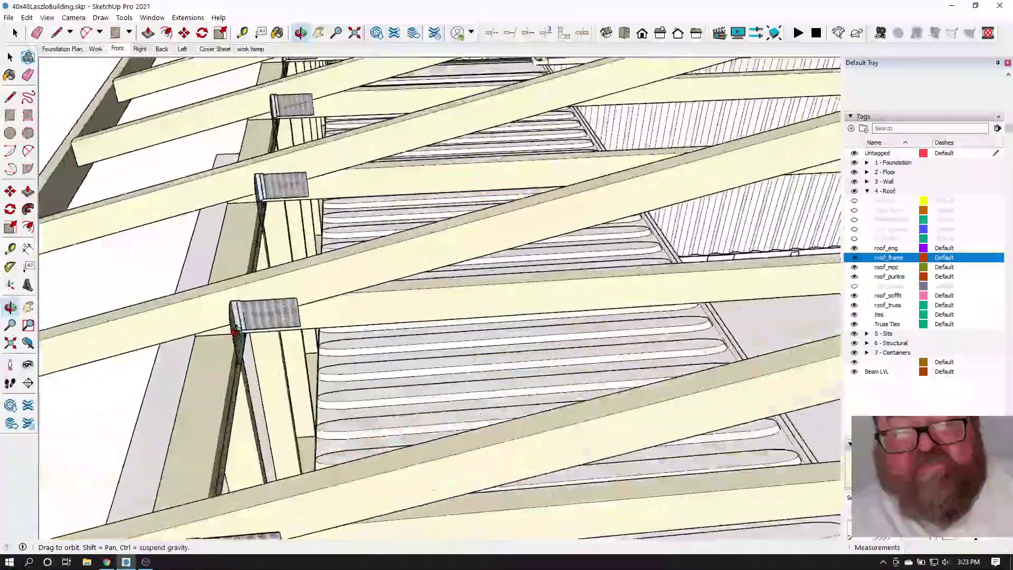
scroll(158, 330, "down", 4)
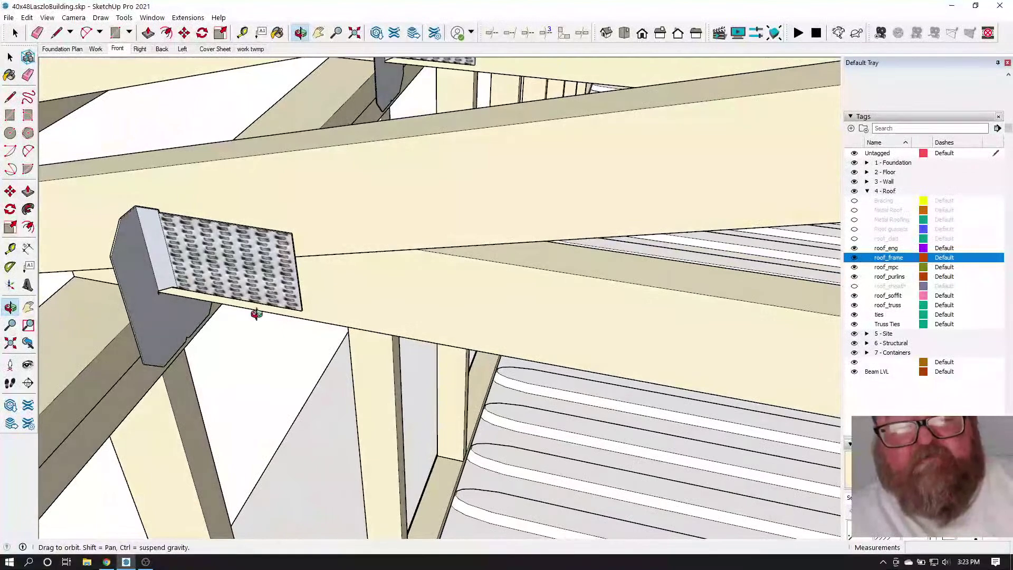
scroll(354, 314, "up", 5)
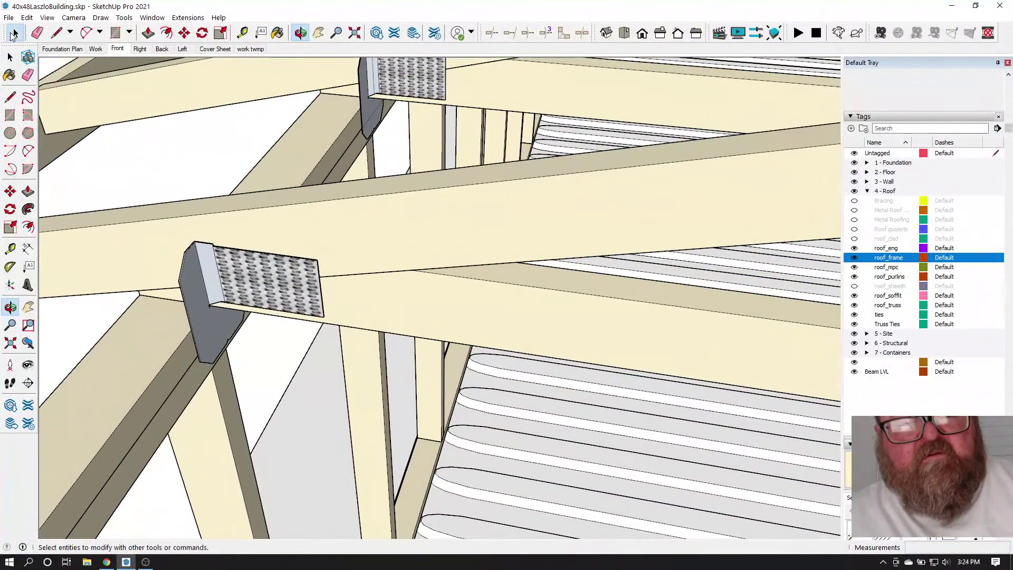
left_click(13, 33)
left_click(178, 241)
double_click(178, 242)
left_click(195, 258)
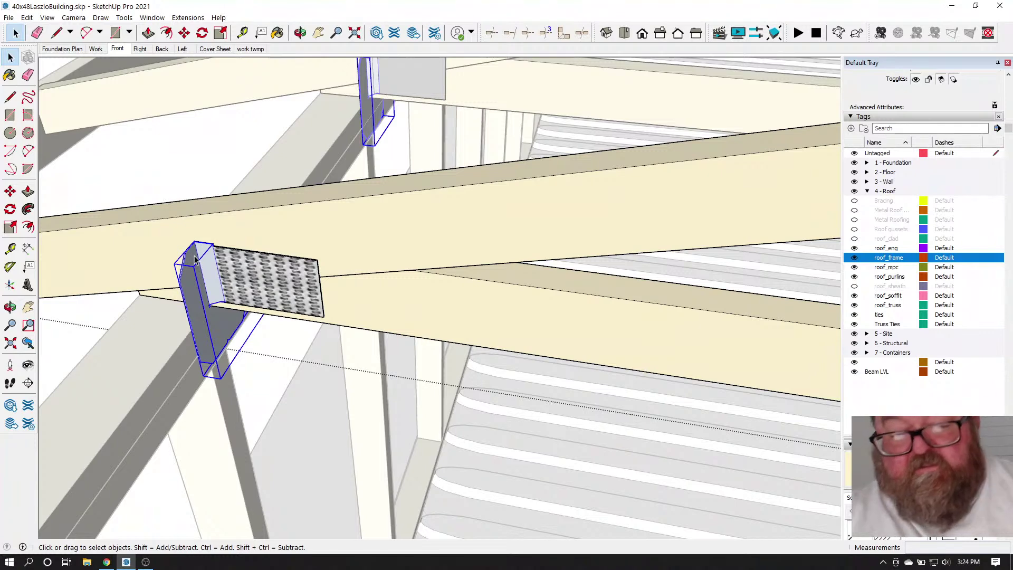
key("Delete")
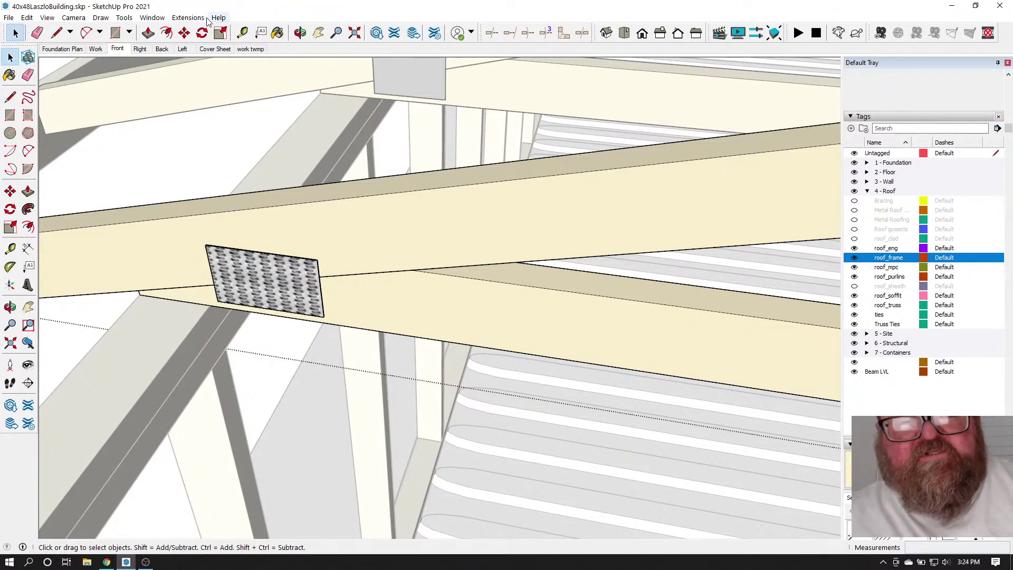
Search the 3D Warehouse for "rafter tie"
left_click(188, 17)
mouse_move(152, 17)
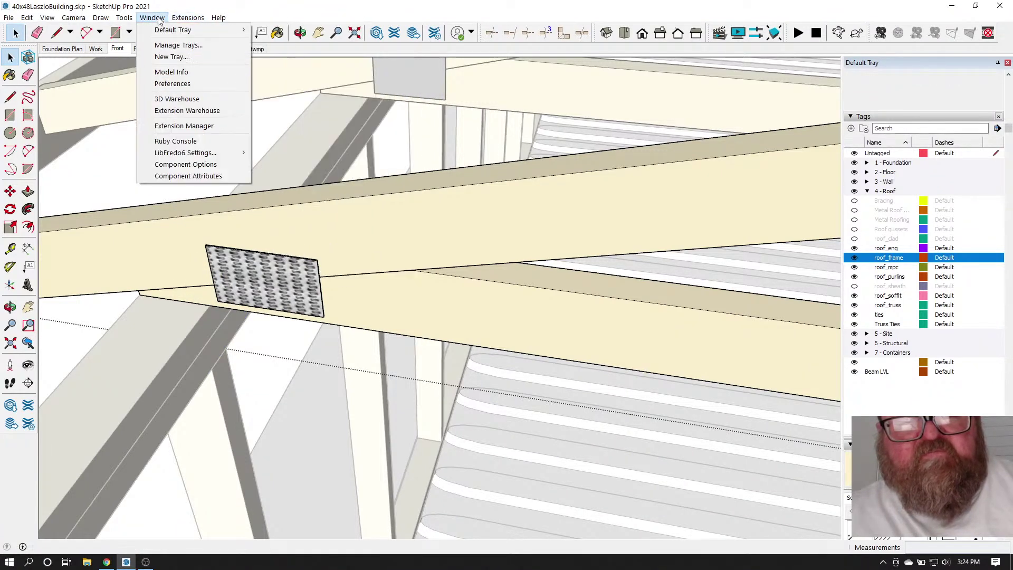
left_click(176, 100)
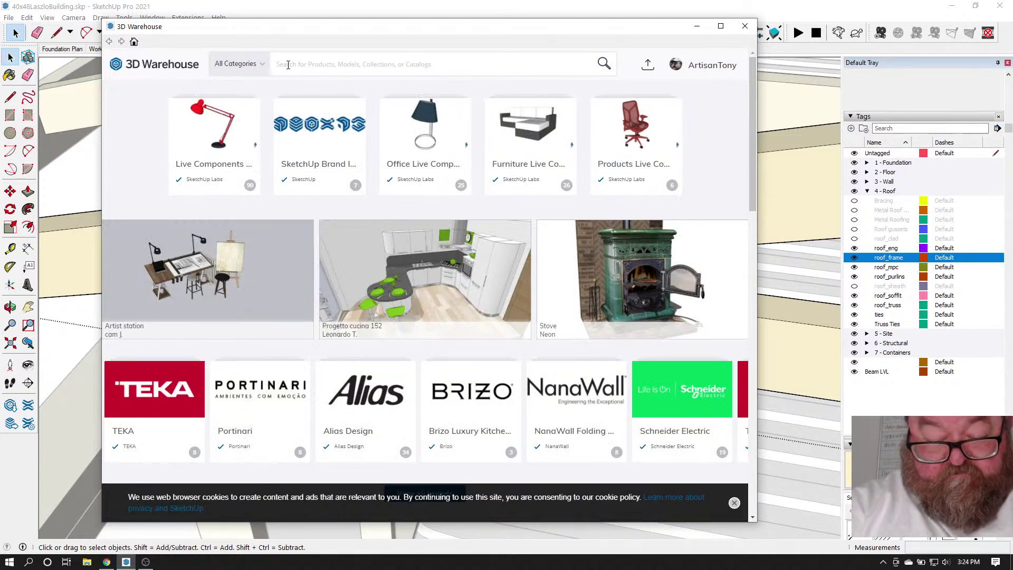
left_click(288, 64)
type("rafter tie")
key("Return")
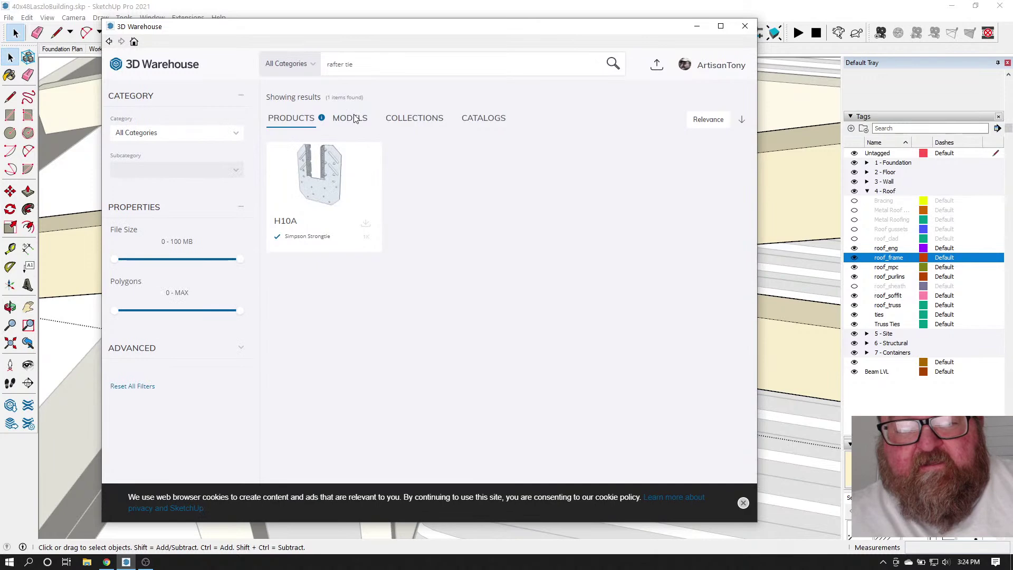
Download the Simpson Strong-Tie H2.5A hurricane tie from the Warehouse models and place it on the top plate beside the truss heel
left_click(352, 118)
scroll(570, 297, "down", 5)
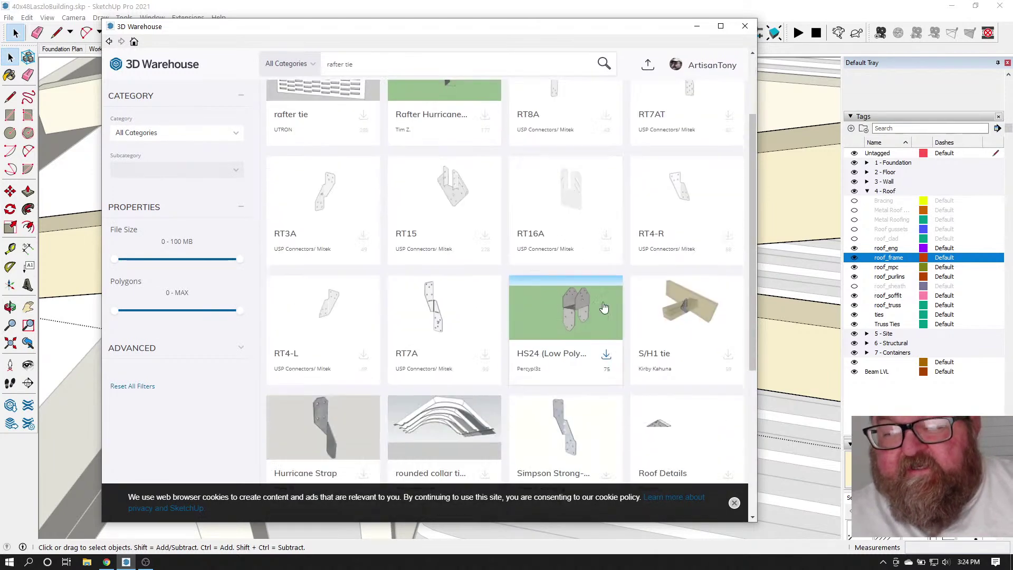
left_click(578, 301)
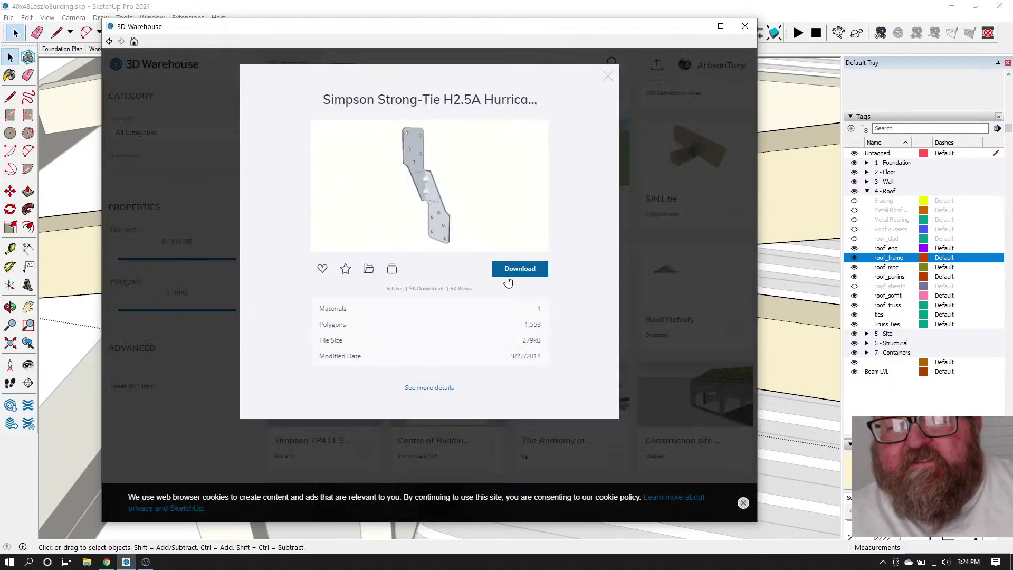
left_click(520, 269)
left_click(384, 299)
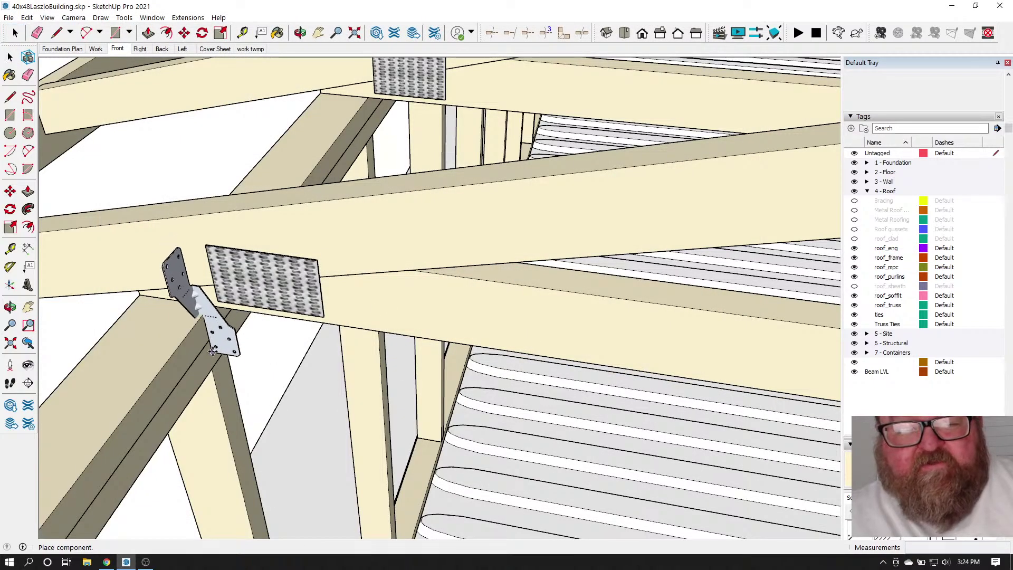
left_click(174, 324)
Try rotating the placed H2.5A tie 90 degrees horizontally and in the plane of the truss, and undo the rotation
scroll(175, 324, "up", 4)
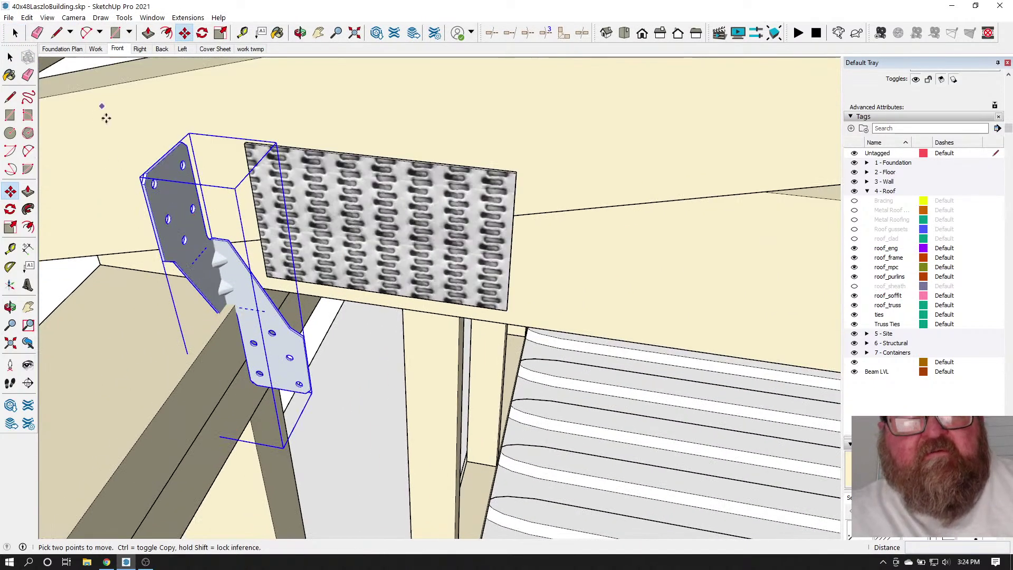
key("q")
left_click(181, 378)
left_click(132, 369)
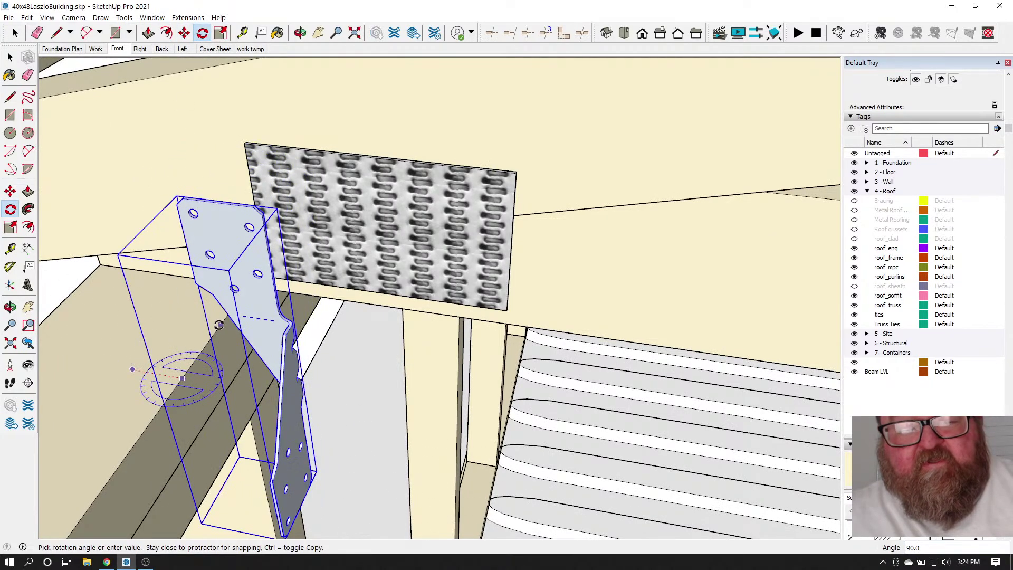
left_click(219, 325)
scroll(404, 279, "down", 1)
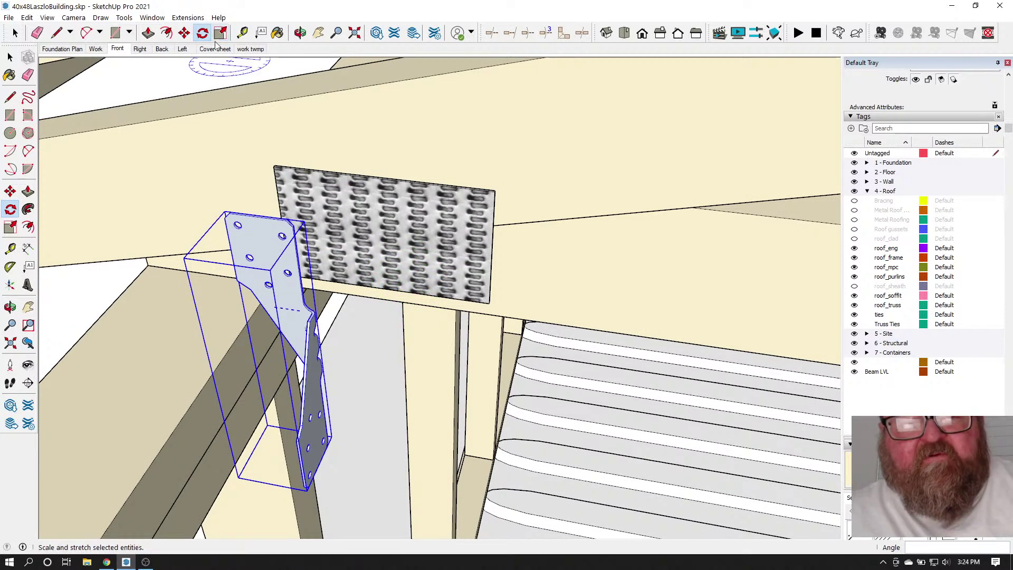
left_click(394, 142)
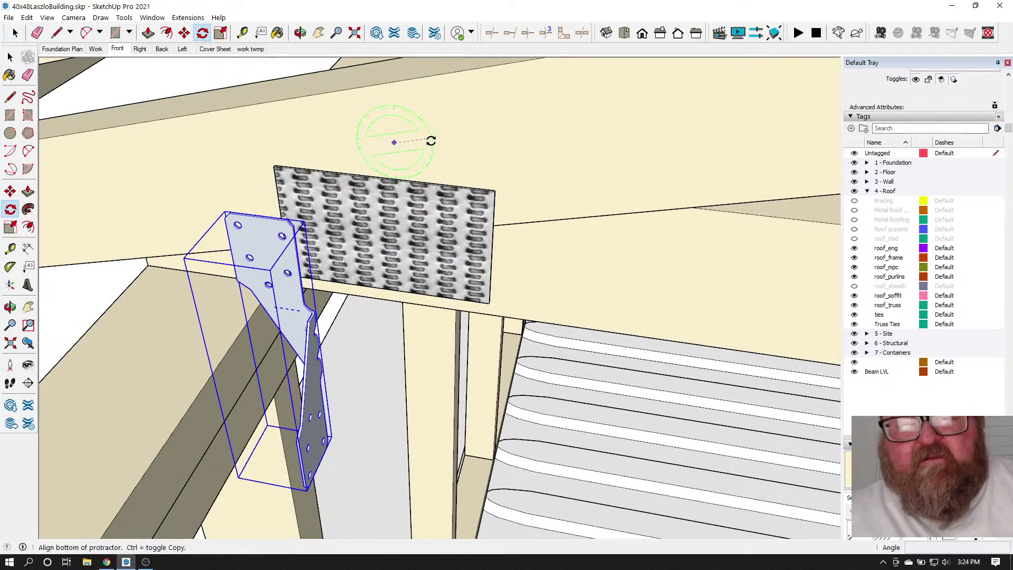
left_click(431, 140)
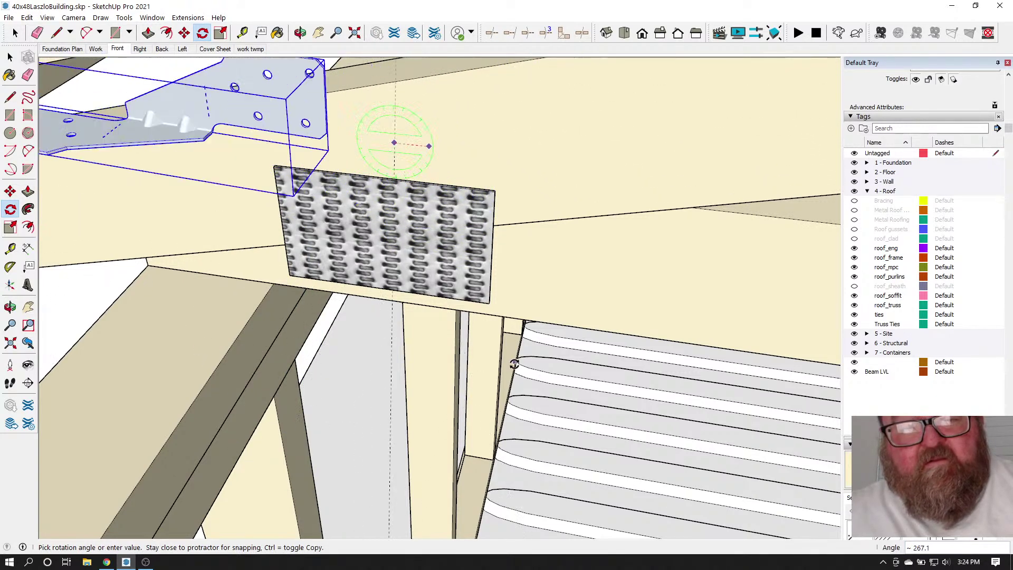
left_click(336, 272)
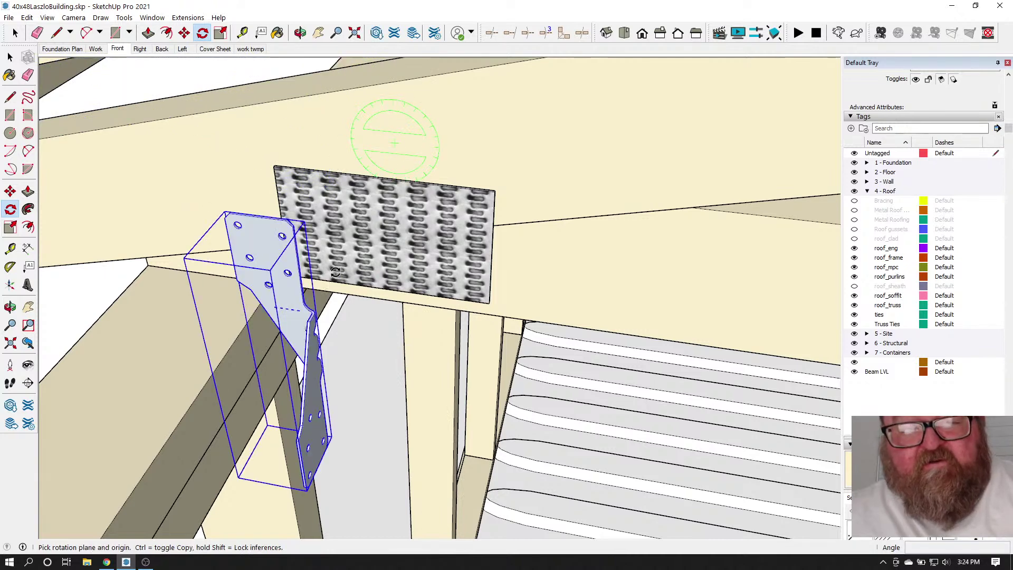
key("ctrl+z")
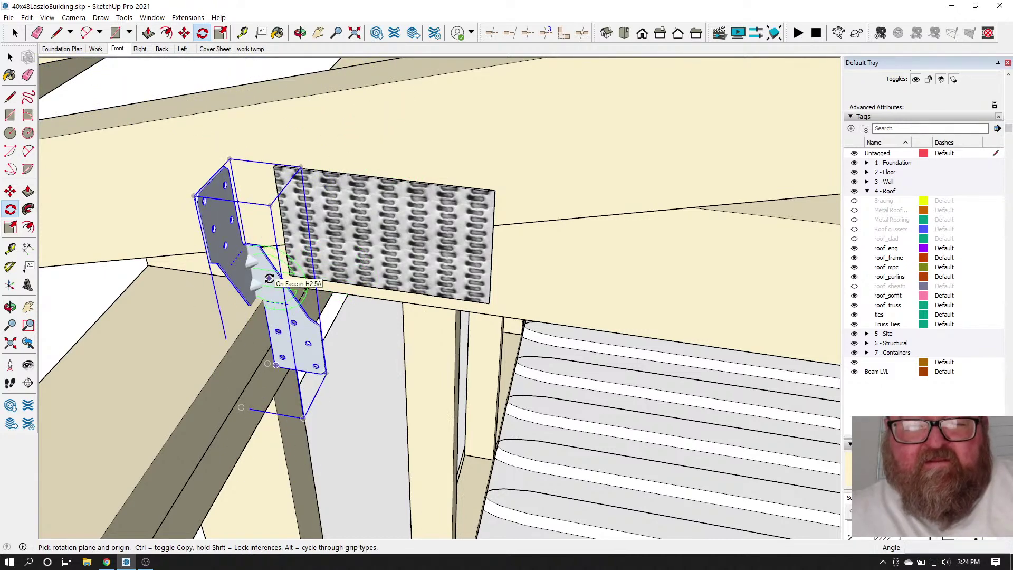
Rotate the H2.5A tie 90 degrees about the vertical axis so its upper flange lies parallel to the truss
left_click(301, 33)
left_click_drag(347, 118, 351, 195)
left_click(203, 34)
left_click(183, 296)
left_click(217, 274)
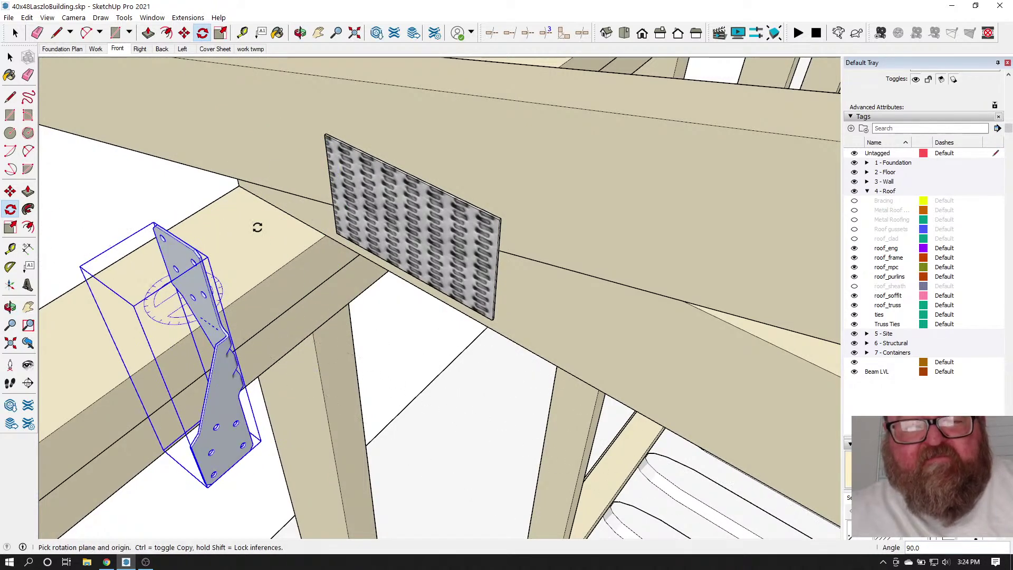
left_click(238, 283)
Mirror the H2.5A tie by scaling it -1 along the green axis
left_click(301, 33)
left_click_drag(422, 132, 488, 138)
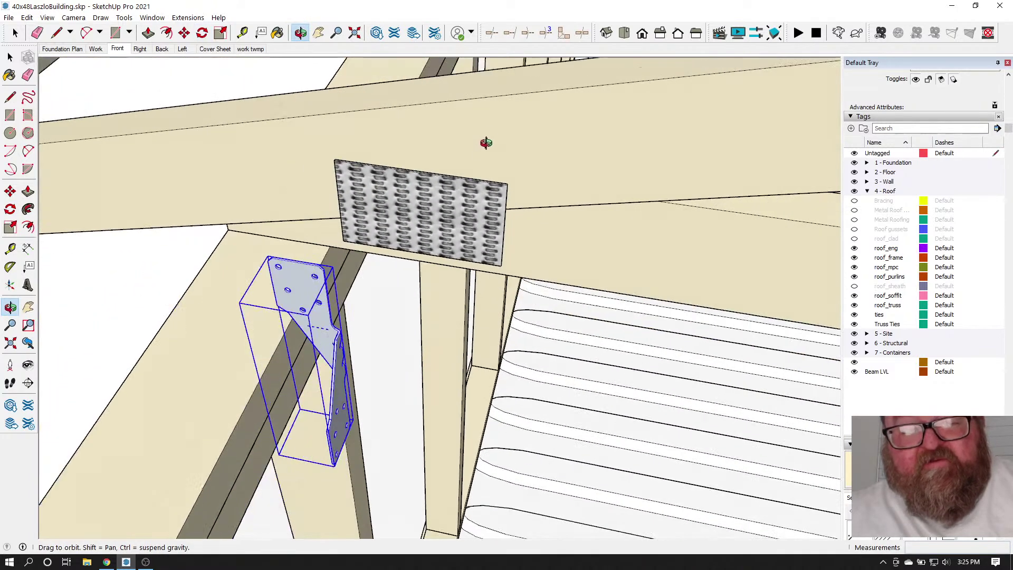
left_click(221, 32)
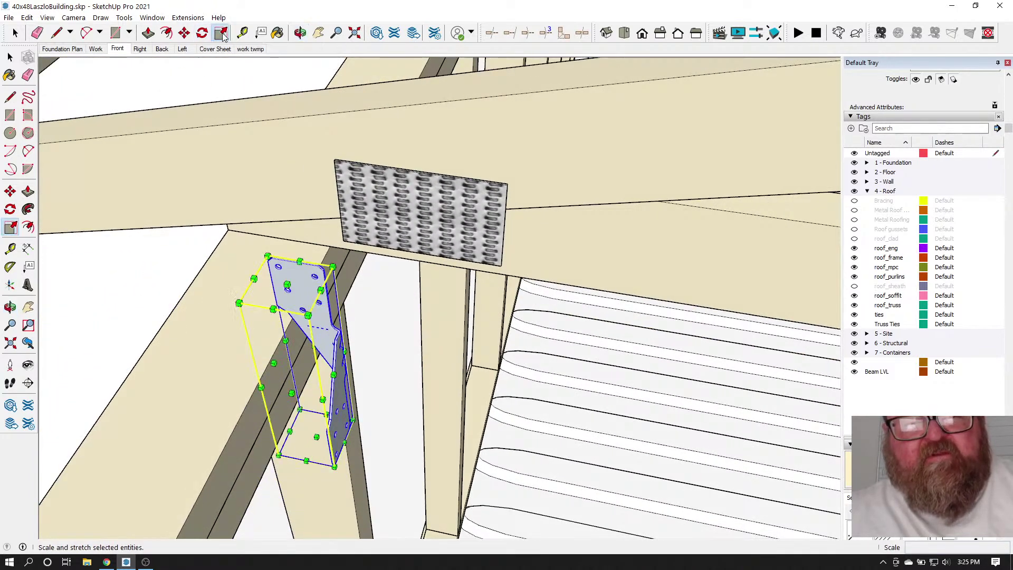
left_click_drag(333, 375, 219, 363)
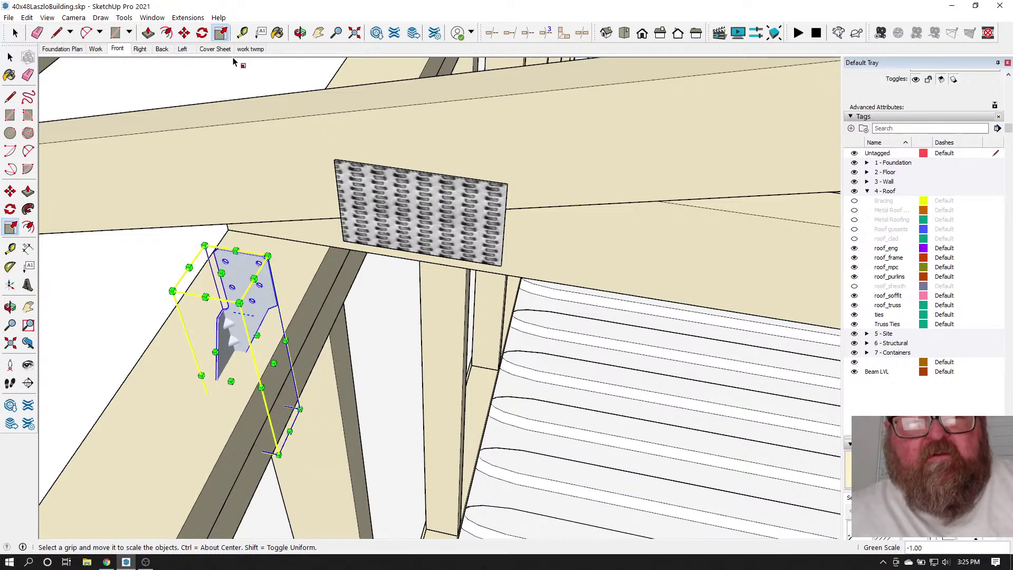
Move the H2.5A tie against the truss heel, with its upper flange on the truss face and lower flange on the top plate's inner side
left_click(184, 33)
scroll(266, 175, "up", 3)
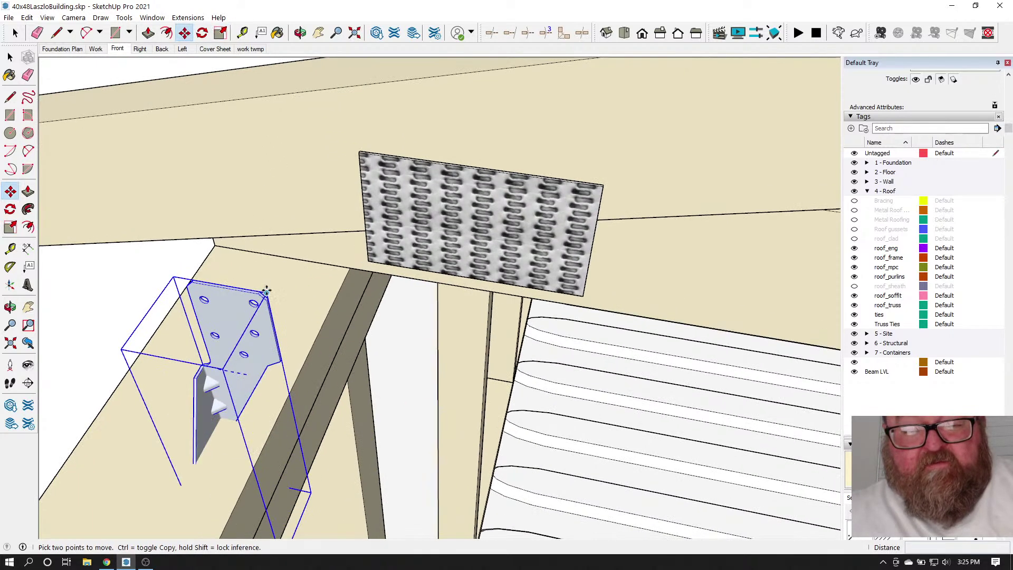
left_click(266, 289)
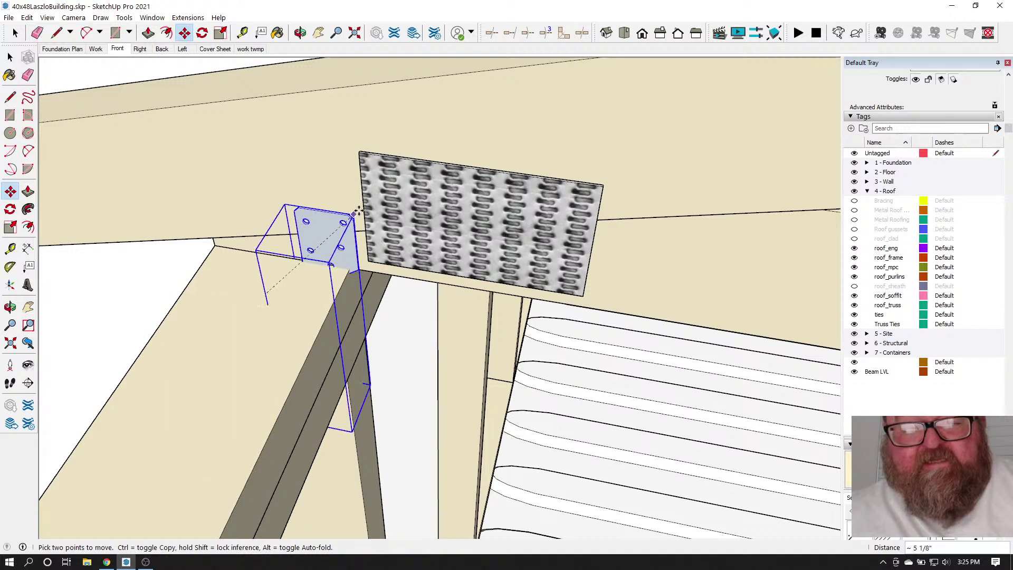
left_click(421, 162)
key("o")
left_click_drag(294, 128, 253, 323)
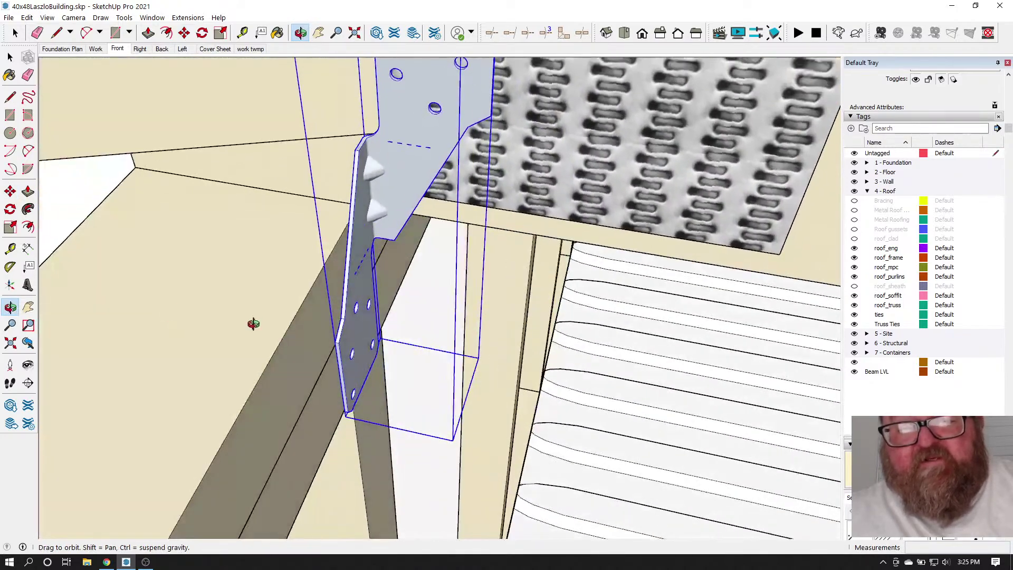
left_click_drag(286, 357, 212, 256)
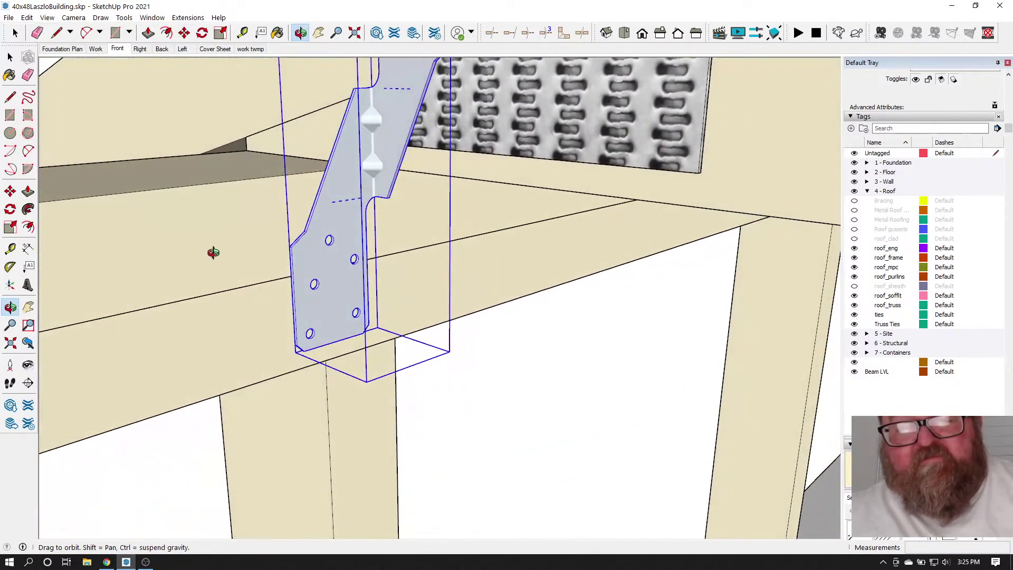
left_click(184, 34)
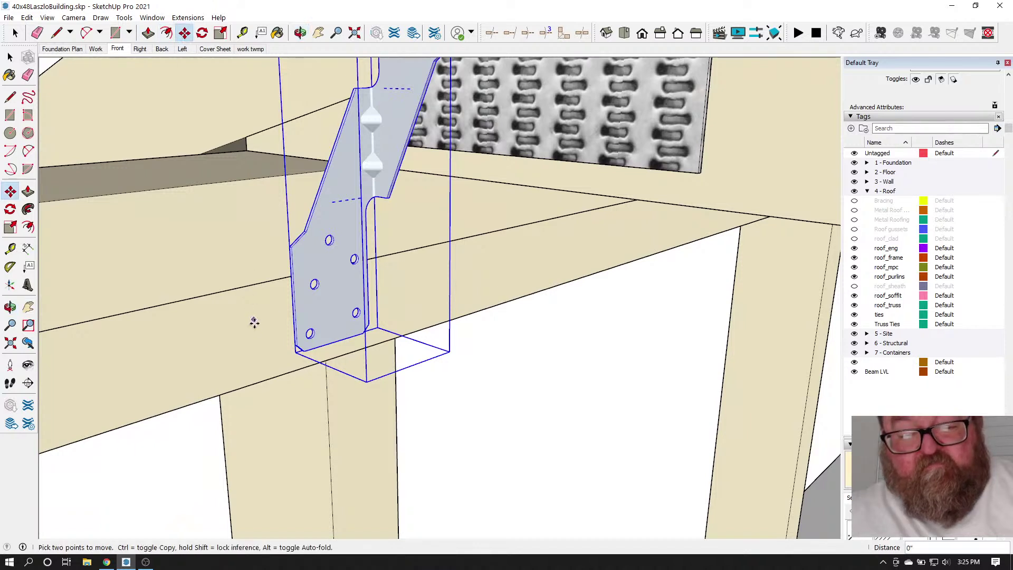
left_click_drag(254, 323, 255, 330)
scroll(311, 315, "down", 1)
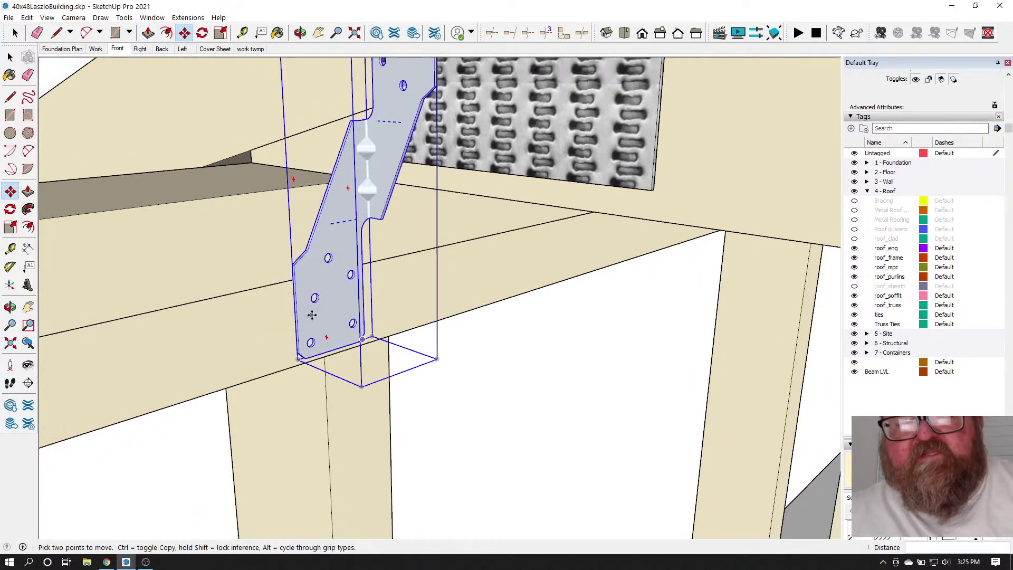
Inspect the fitted tie at the truss heel and cut it from the model
left_click(300, 33)
left_click_drag(303, 95, 400, 241)
left_click_drag(582, 127, 494, 194)
left_click_drag(369, 173, 347, 394)
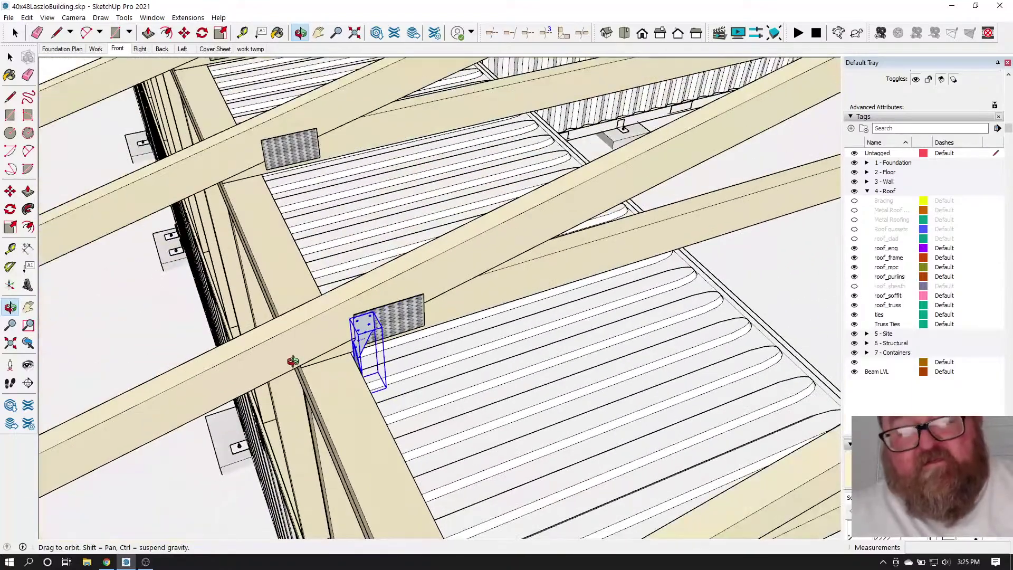
left_click(10, 56)
left_click(306, 243)
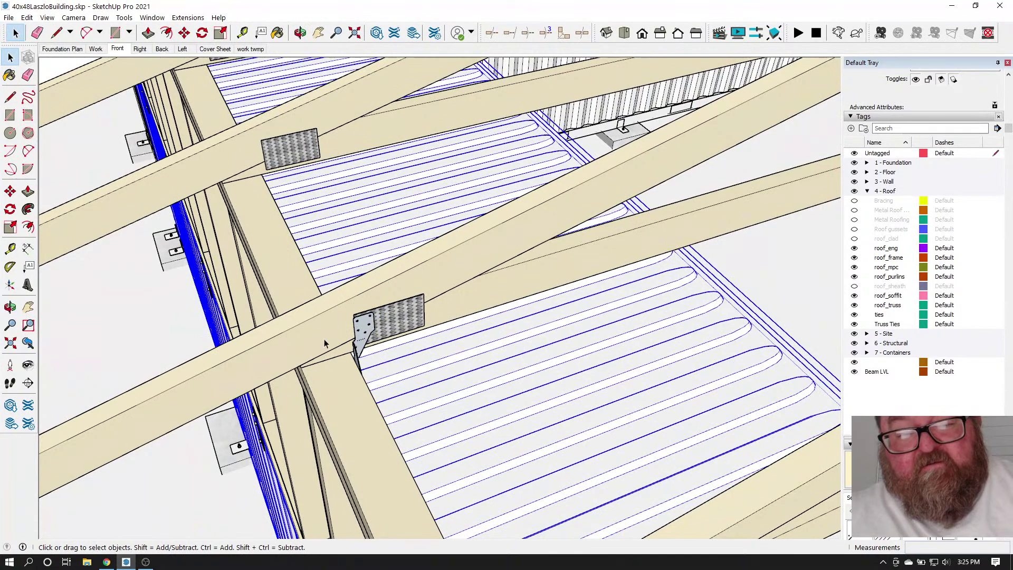
scroll(364, 355, "up", 3)
left_click(384, 331)
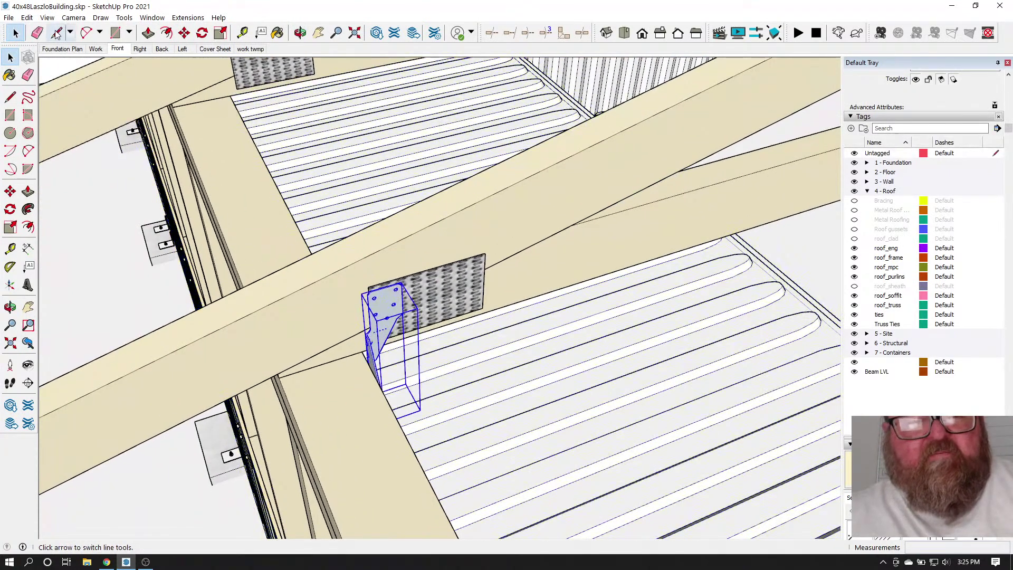
left_click(27, 17)
left_click(58, 59)
Open the truss component for editing and paste the cut tie in place inside it
left_click(359, 270)
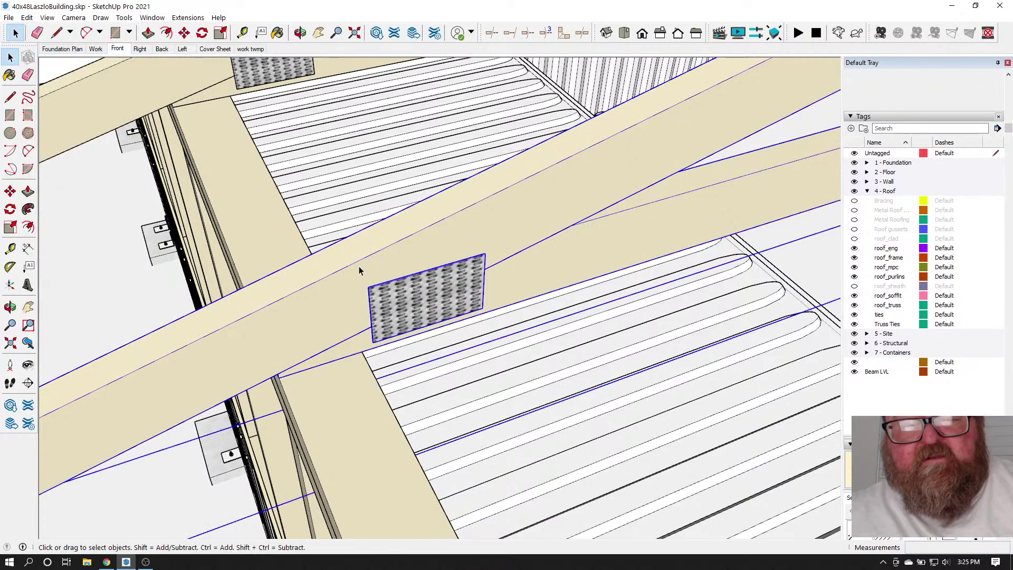
double_click(358, 265)
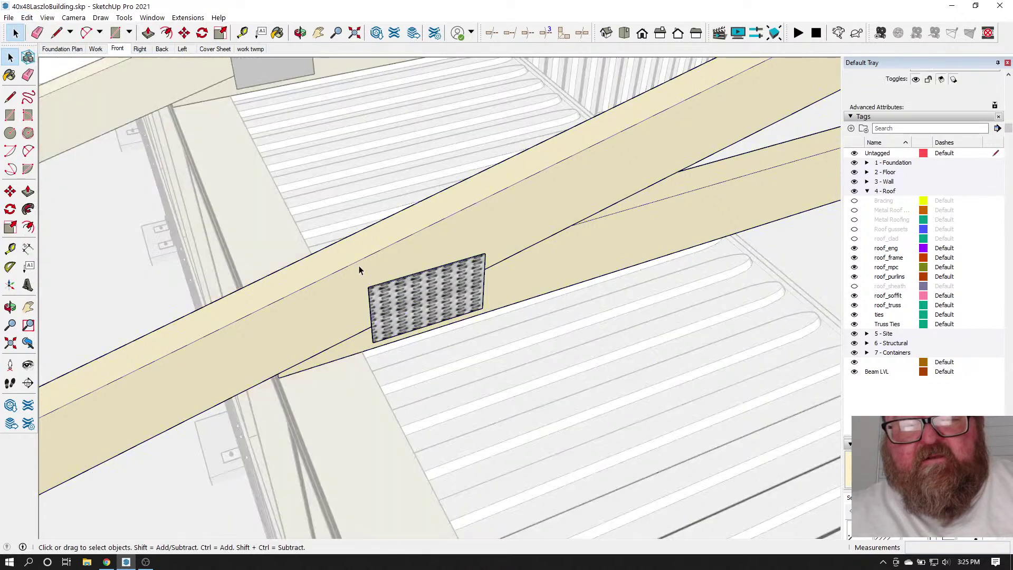
left_click(27, 17)
left_click(58, 90)
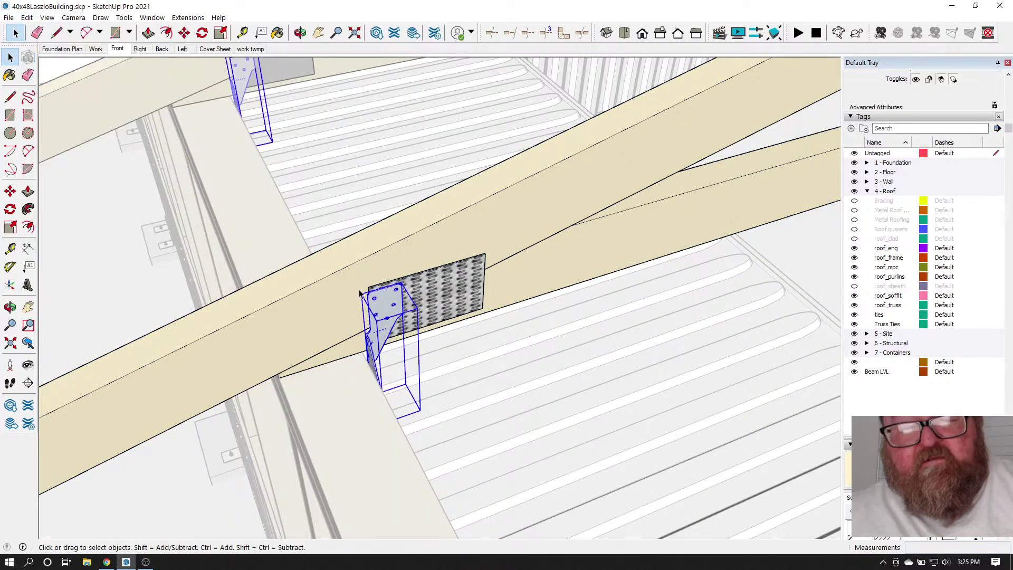
scroll(364, 301, "down", 1)
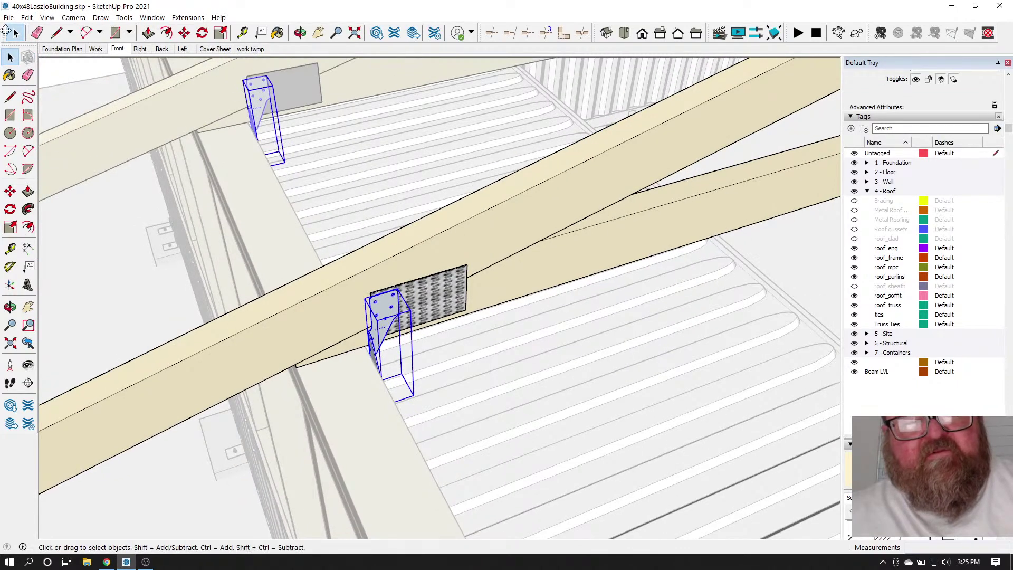
Delete the old heel tie from the opposite end of the truss inside the truss component
left_click(153, 187)
scroll(255, 278, "down", 3)
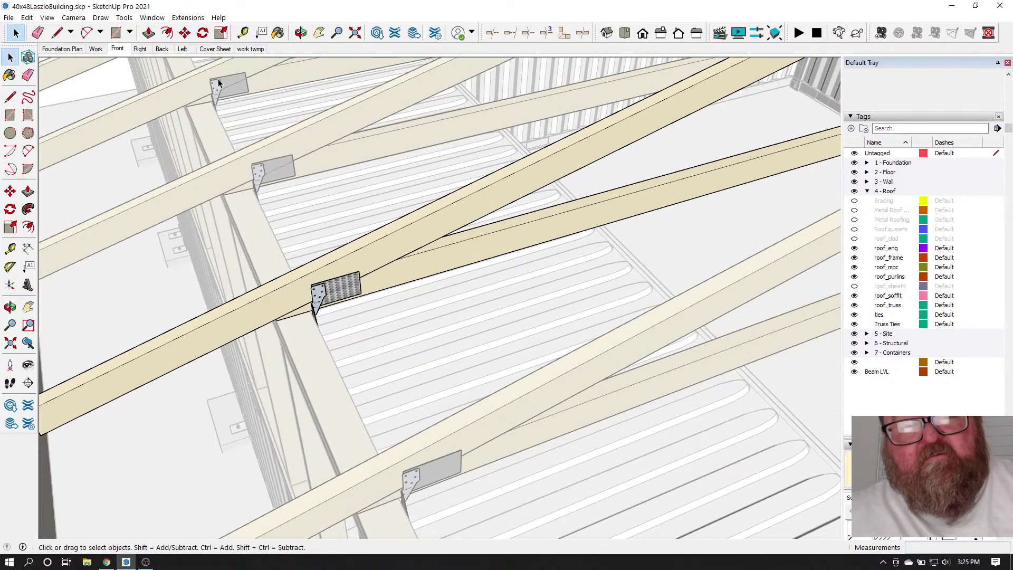
scroll(308, 287, "down", 1)
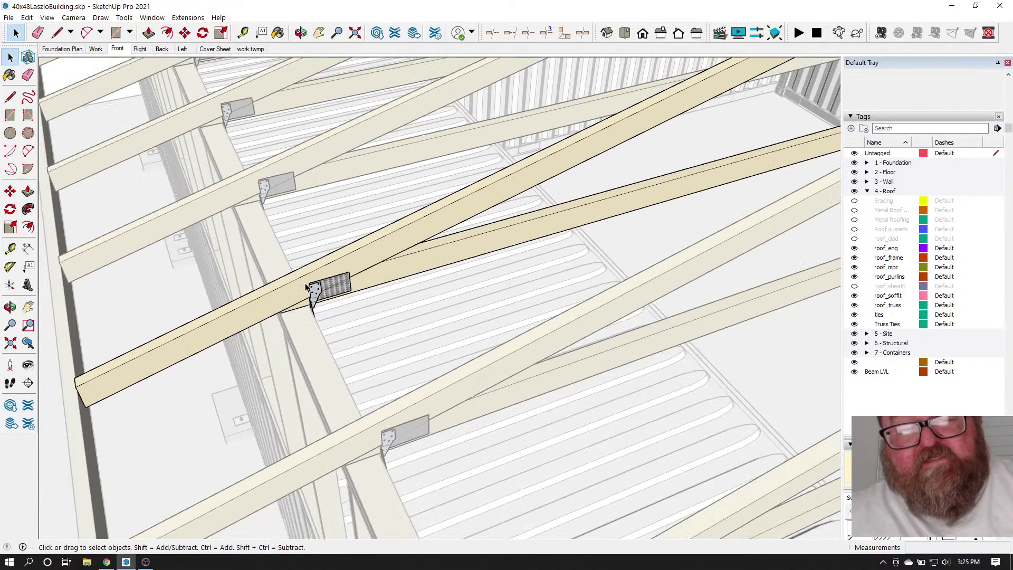
left_click(299, 34)
left_click_drag(309, 276, 279, 304)
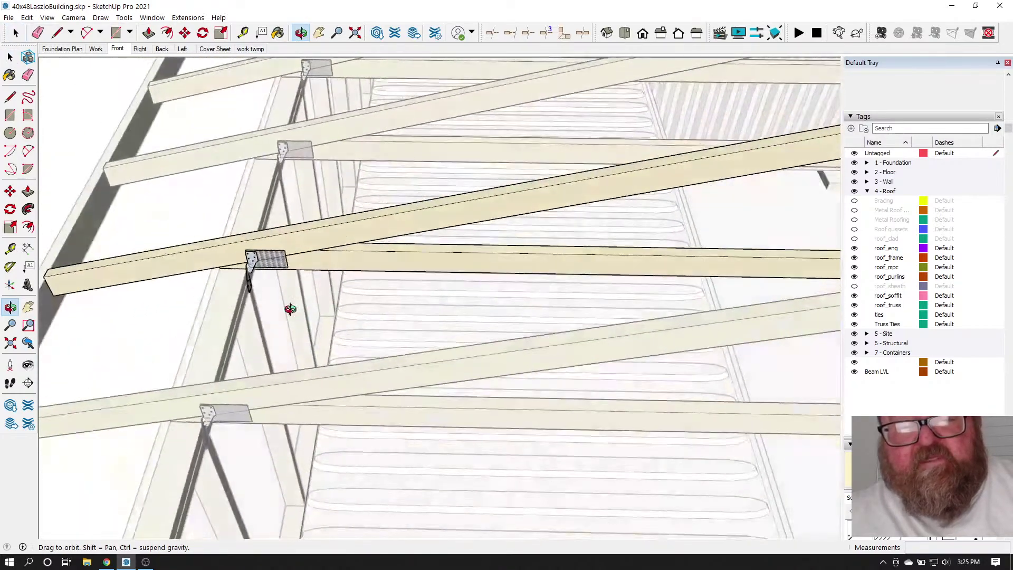
scroll(199, 253, "up", 1)
scroll(45, 428, "down", 5)
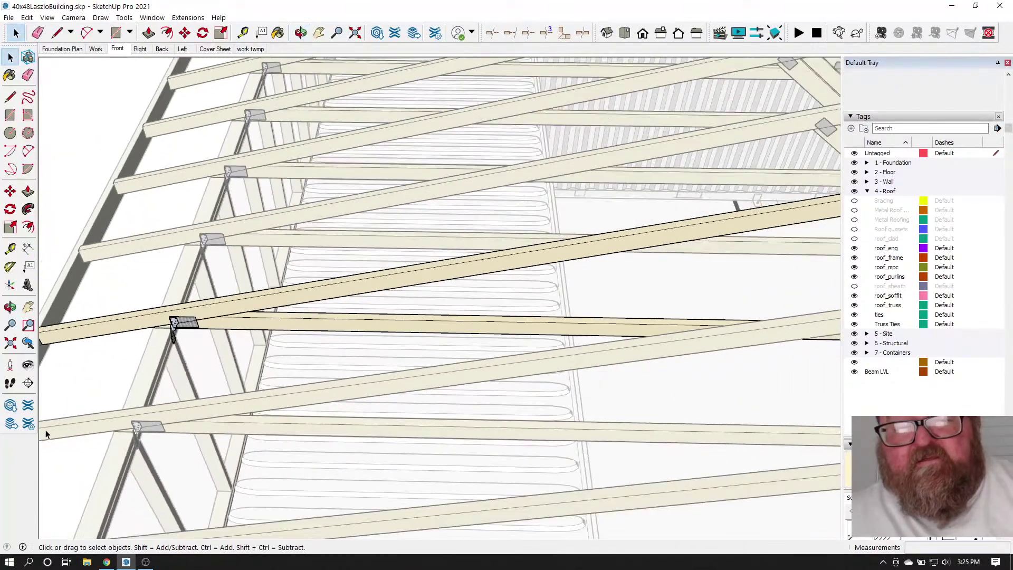
scroll(176, 395, "up", 2)
middle_click_drag(177, 396, 580, 408)
scroll(579, 407, "up", 10)
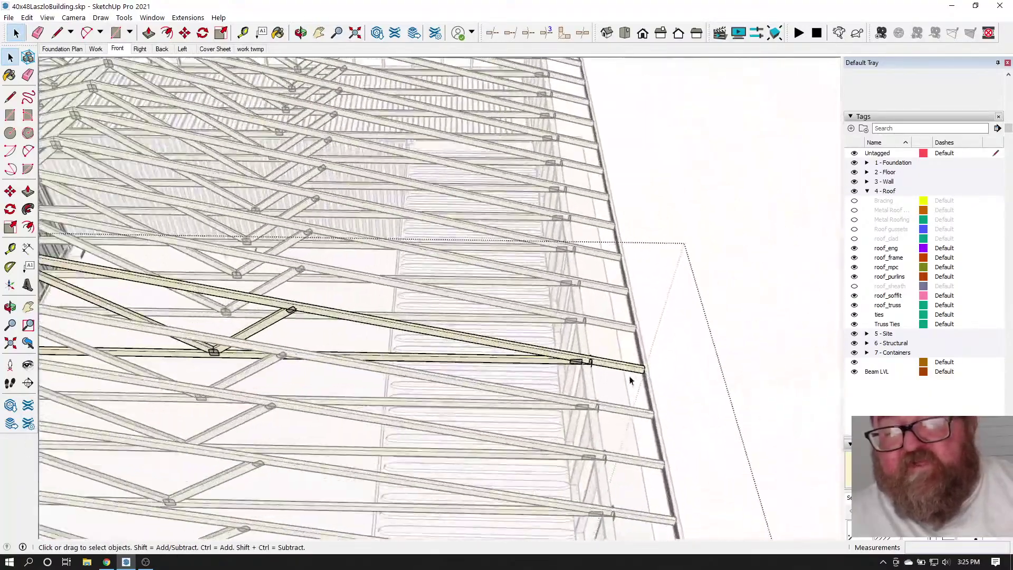
scroll(587, 364, "up", 3)
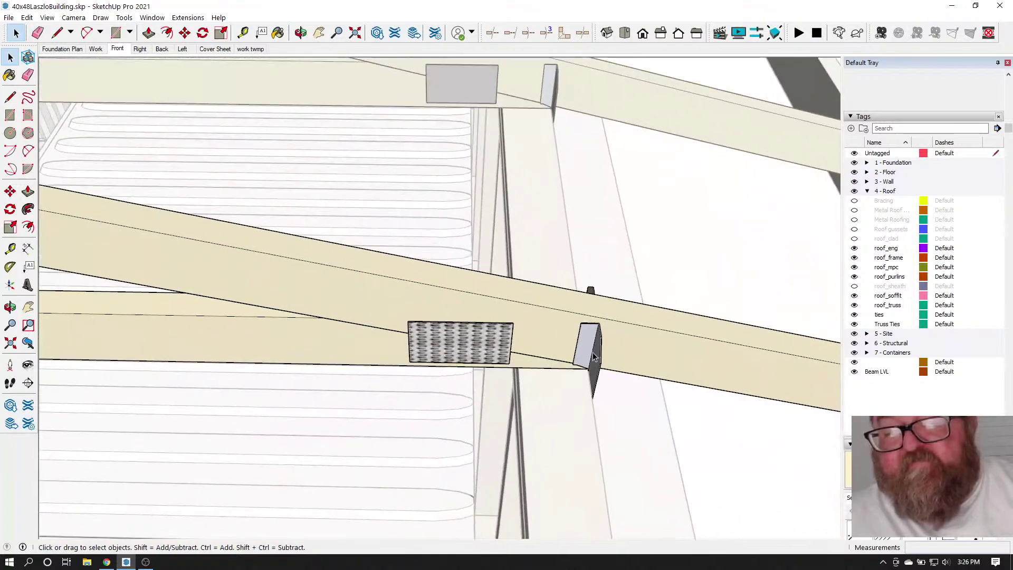
key("Delete")
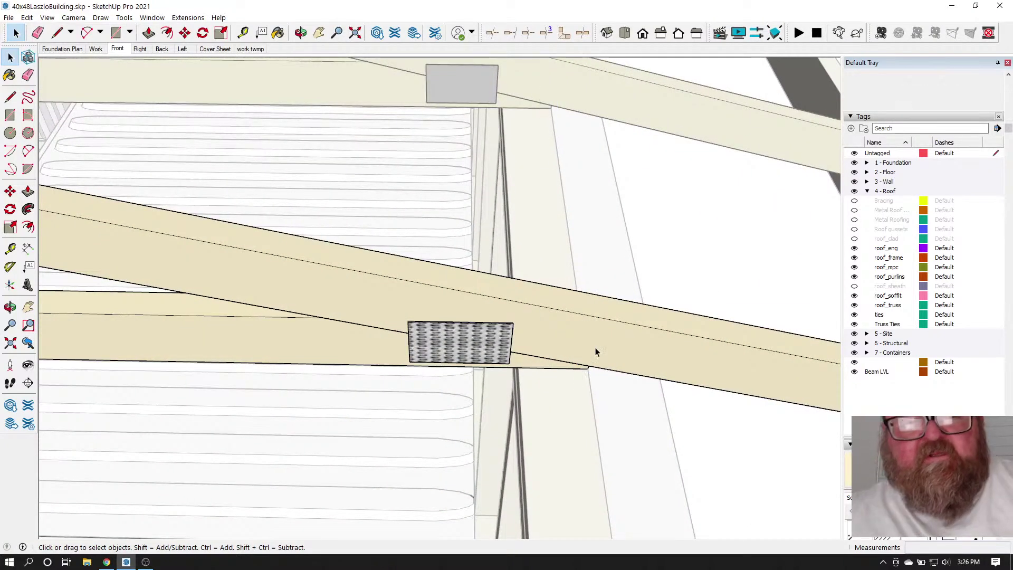
Load the Simpson Strong-Tie H2.5A hurricane tie from 3D Warehouse and place it on the truss's heel plate
left_click(152, 18)
left_click(164, 98)
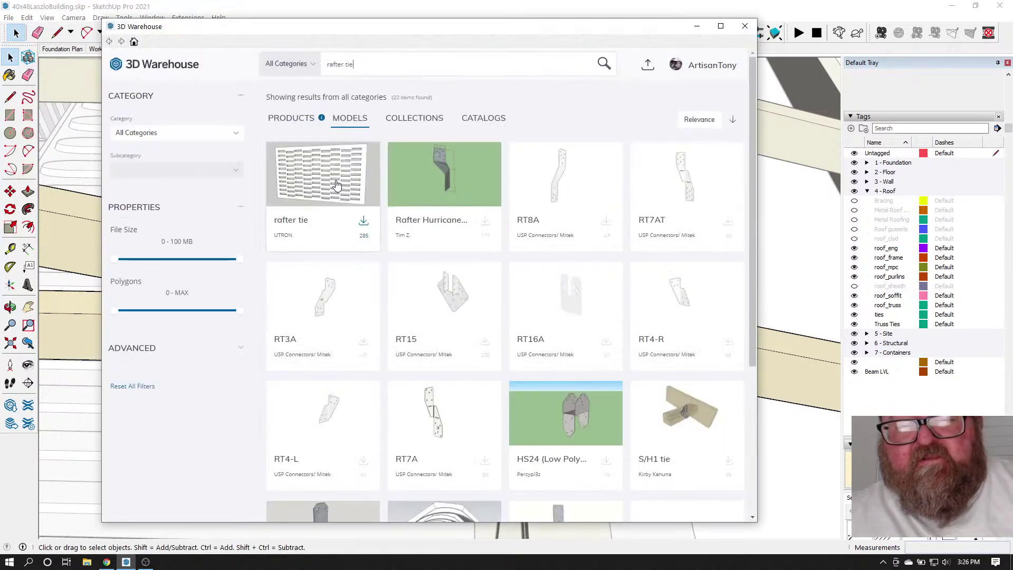
scroll(570, 327, "down", 5)
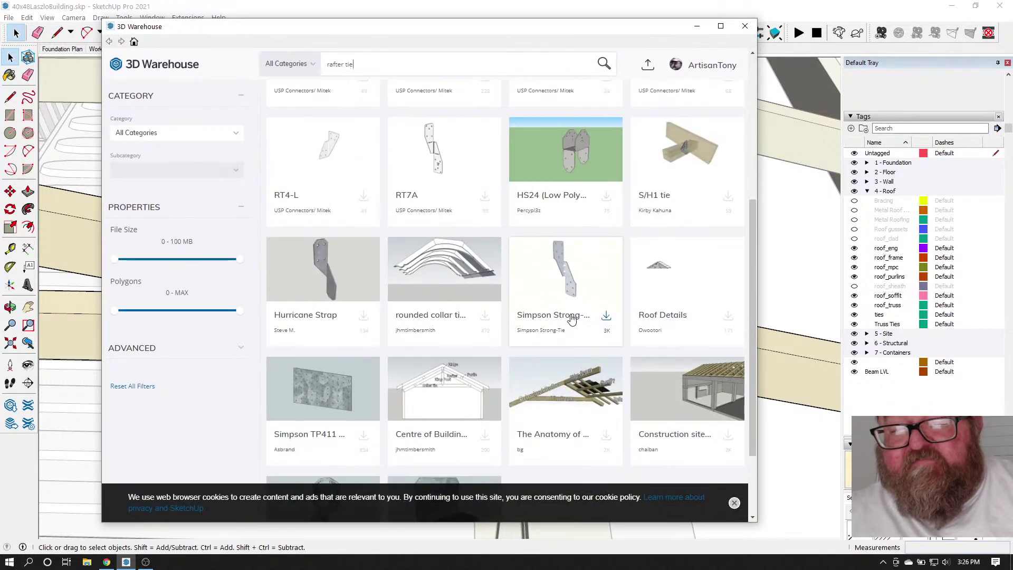
left_click(572, 273)
left_click(534, 270)
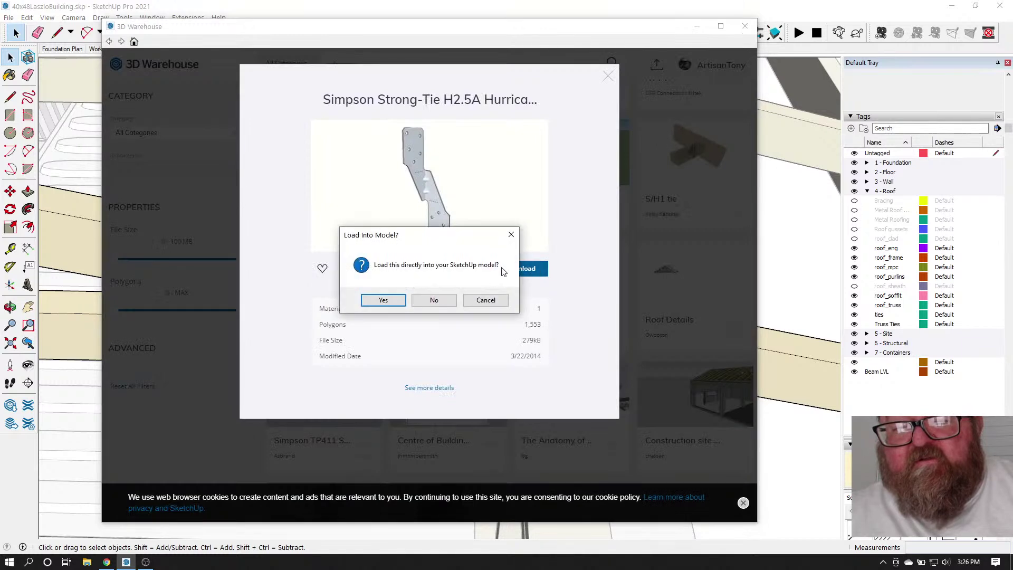
left_click(383, 300)
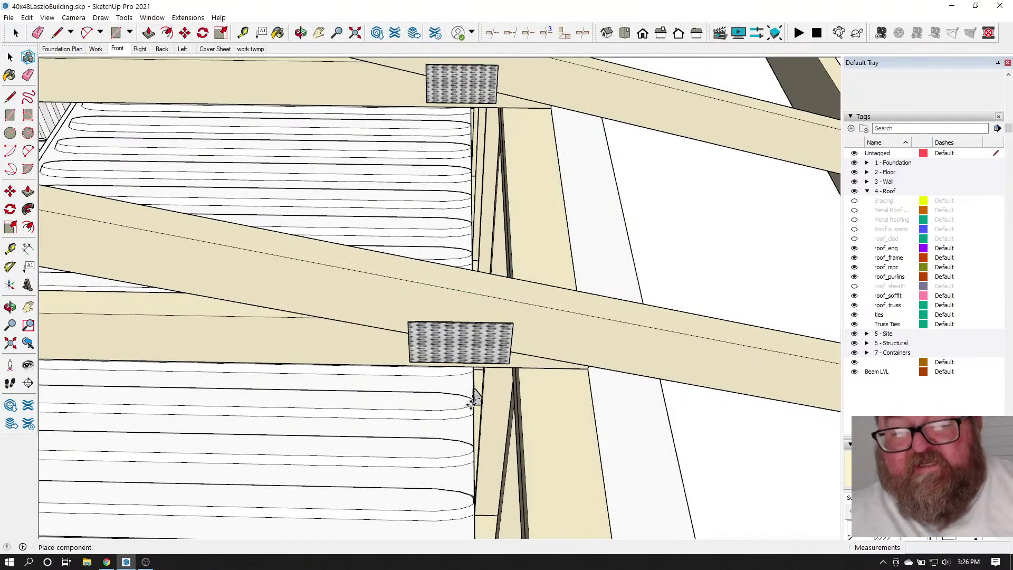
left_click(470, 350)
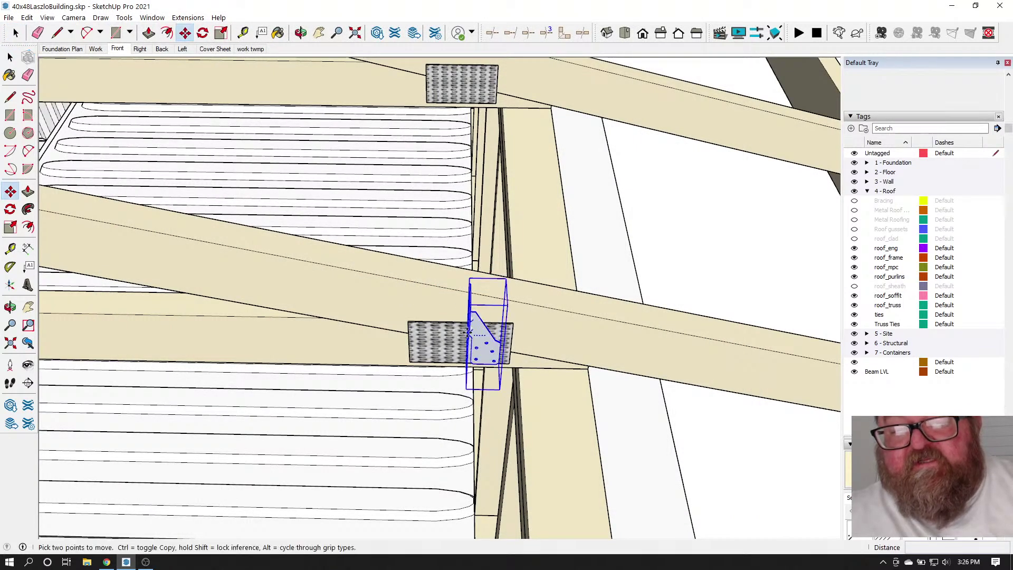
Rotate the placed H2.5A tie 180 degrees in the plane of the truss face
left_click(301, 32)
left_click_drag(426, 323, 470, 416)
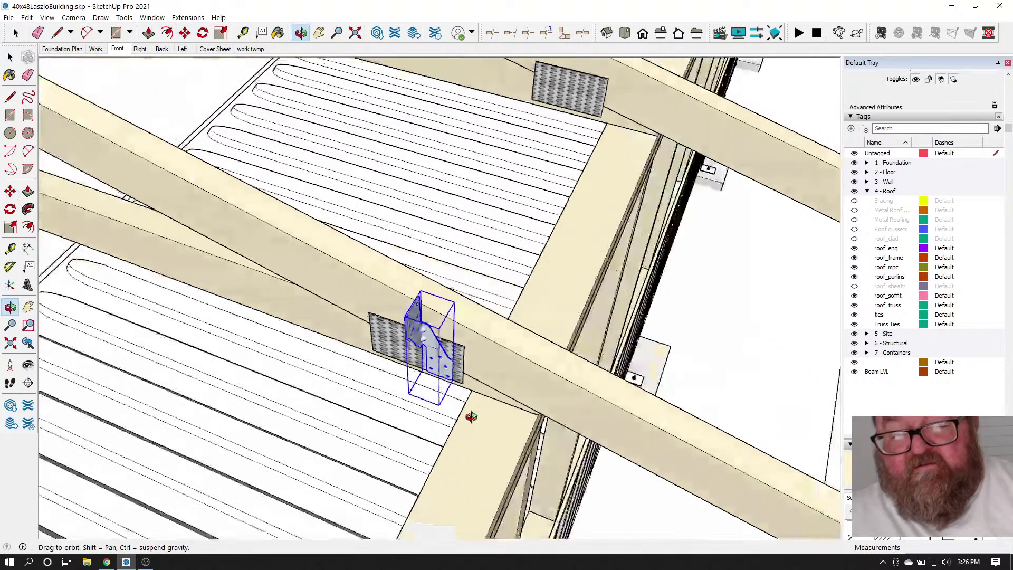
scroll(461, 408, "up", 5)
left_click_drag(447, 294, 443, 299)
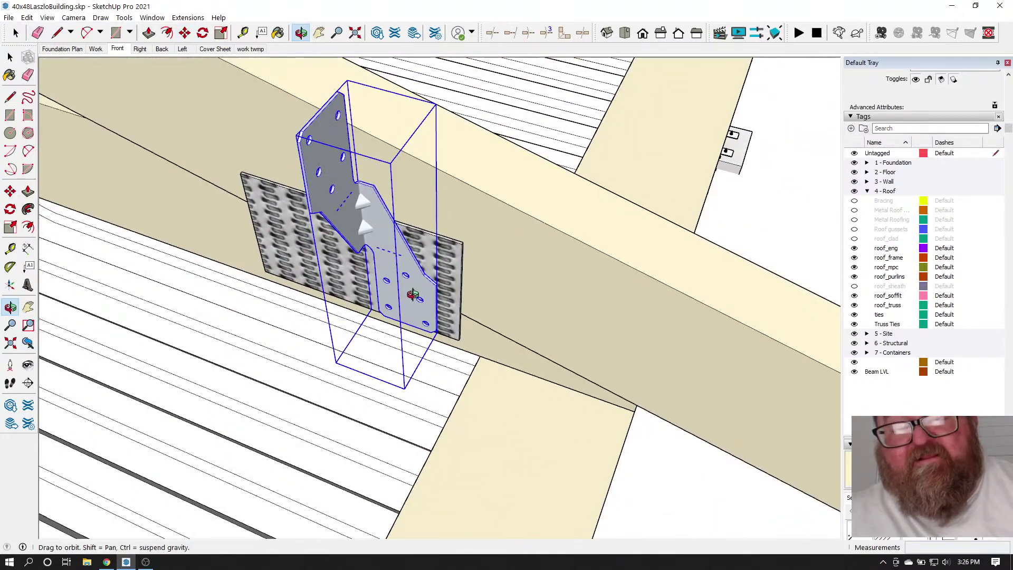
left_click_drag(499, 252, 297, 139)
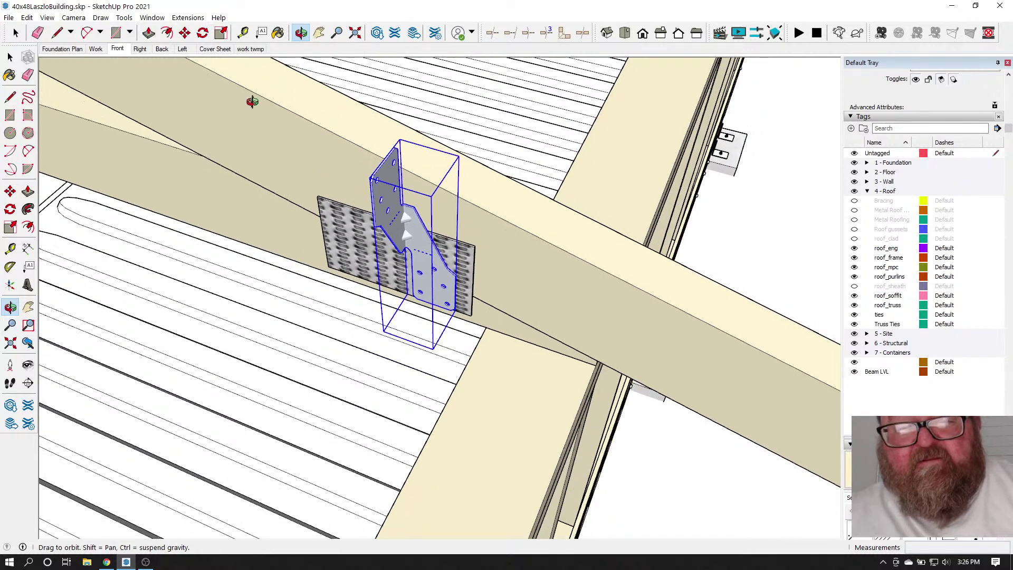
left_click(203, 34)
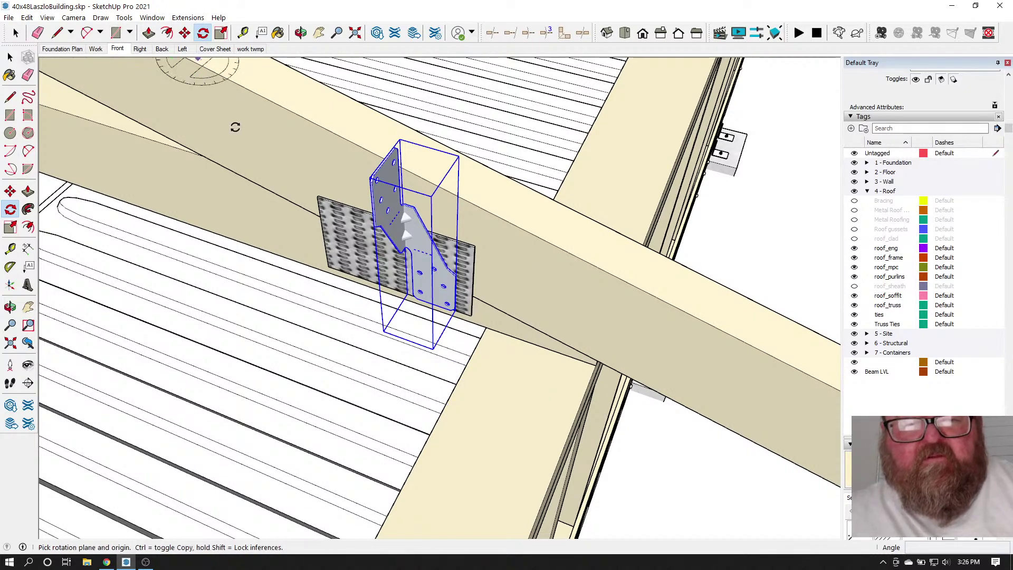
left_click(271, 152)
left_click(295, 159)
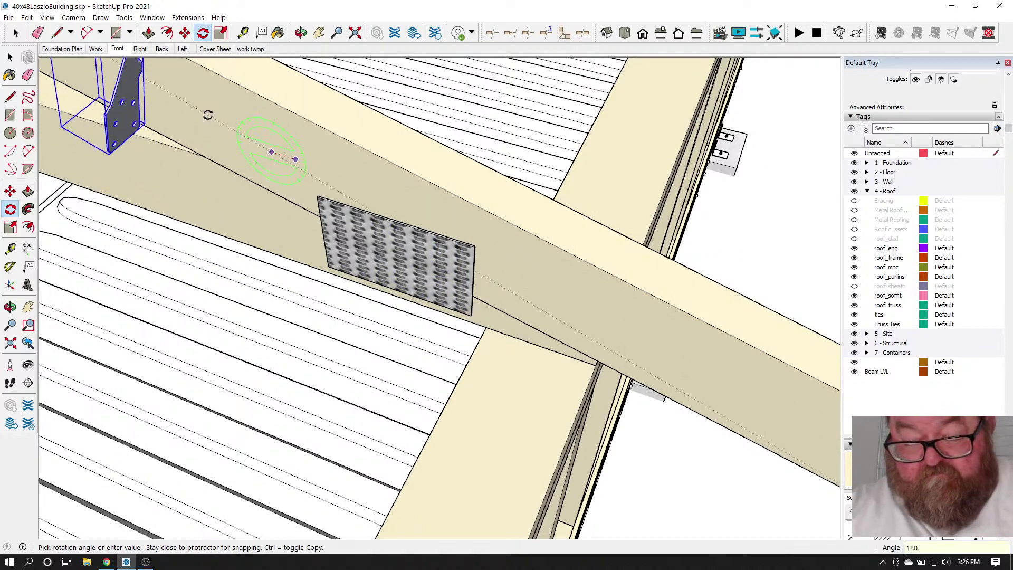
key("Return")
Move the rotated tie back to the heel and set its upper flange against the truss
left_click(182, 34)
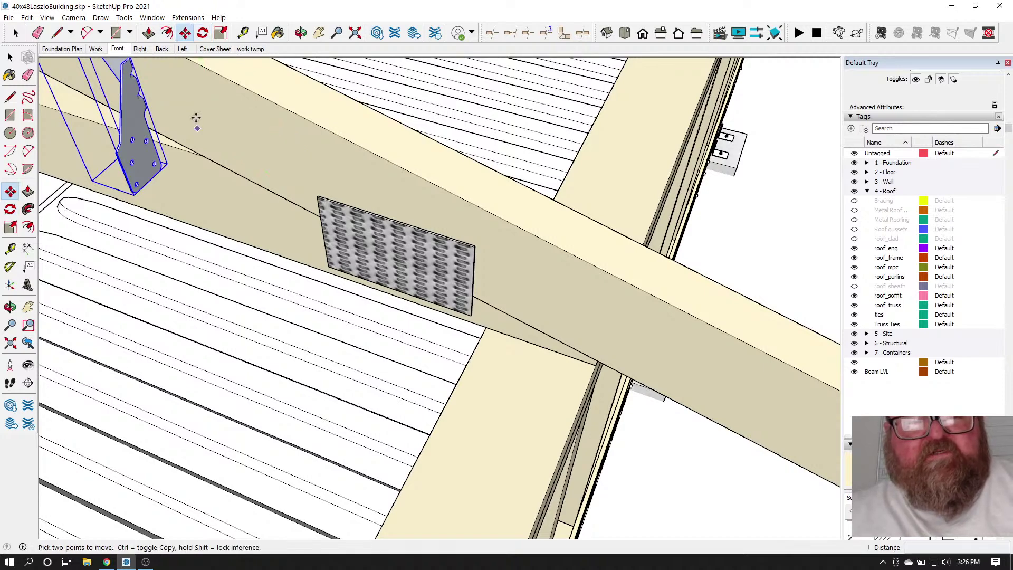
left_click(125, 66)
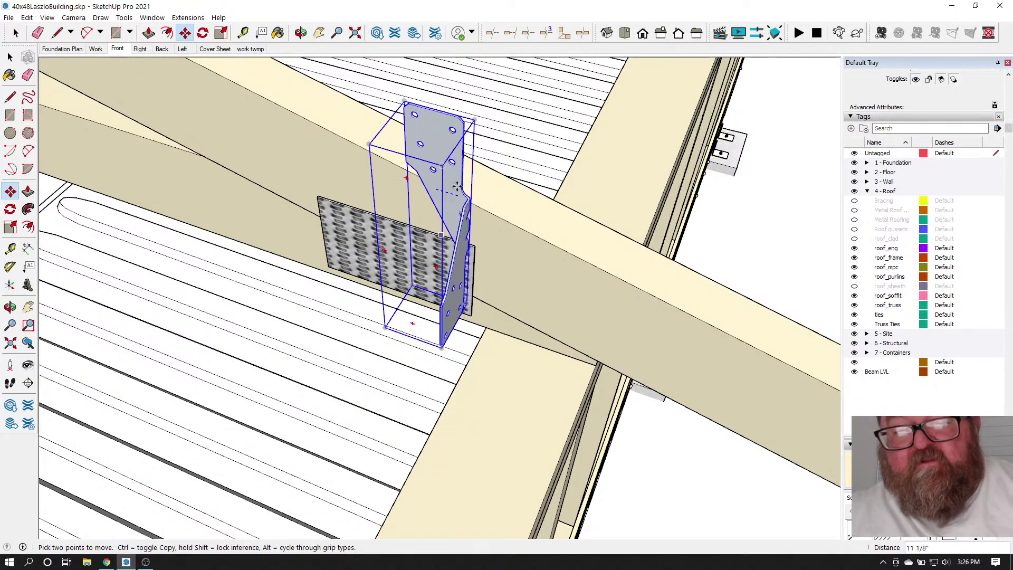
middle_click_drag(305, 89, 359, 160)
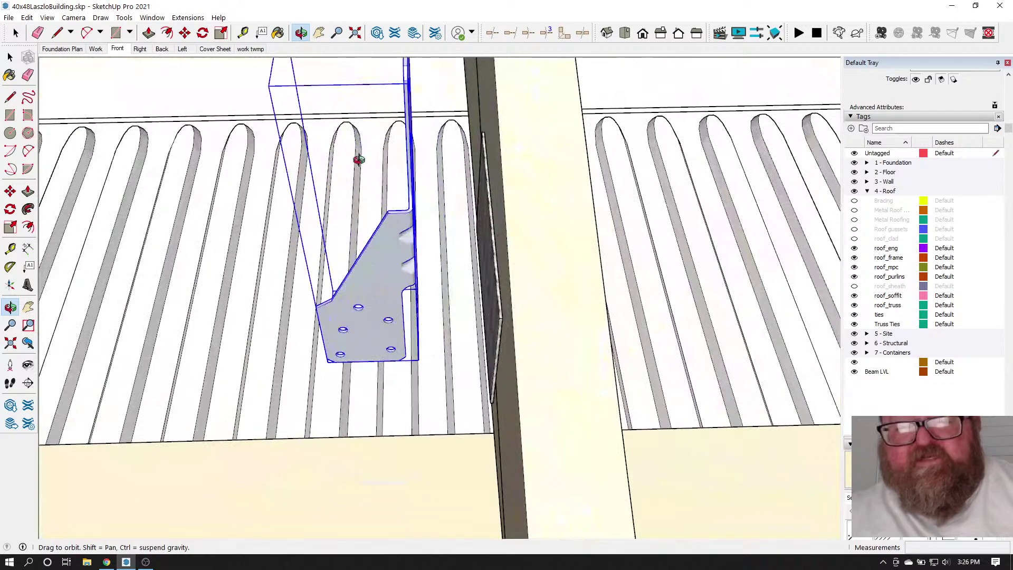
left_click(185, 34)
left_click(415, 209)
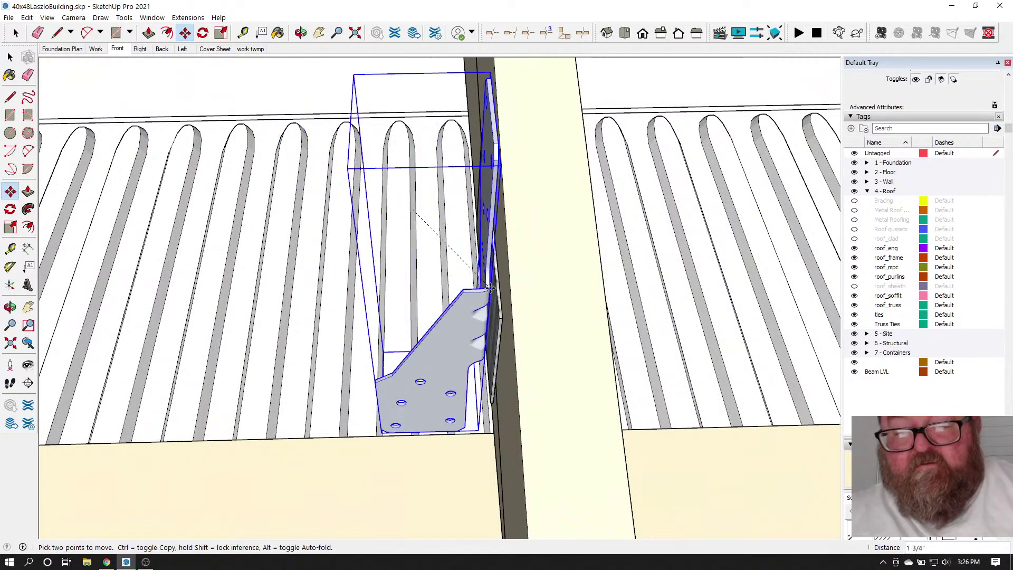
scroll(502, 275, "up", 3)
middle_click_drag(515, 277, 469, 274)
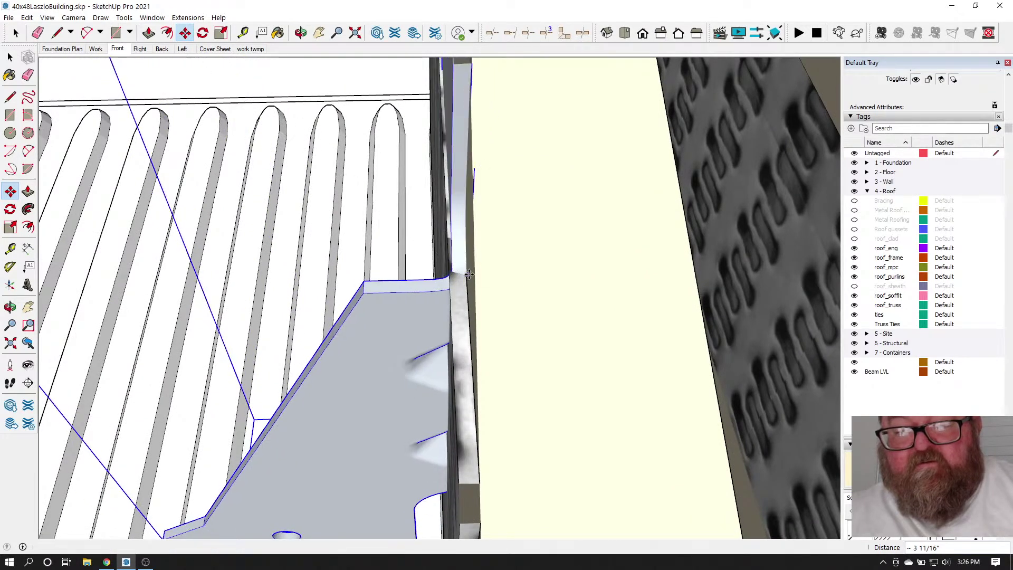
Move the tie along the truss until its lower flange meets the inner edge of the wall top plate
left_click(301, 33)
left_click_drag(411, 208, 596, 237)
scroll(429, 256, "down", 3)
scroll(429, 256, "down", 4)
left_click_drag(590, 363, 677, 335)
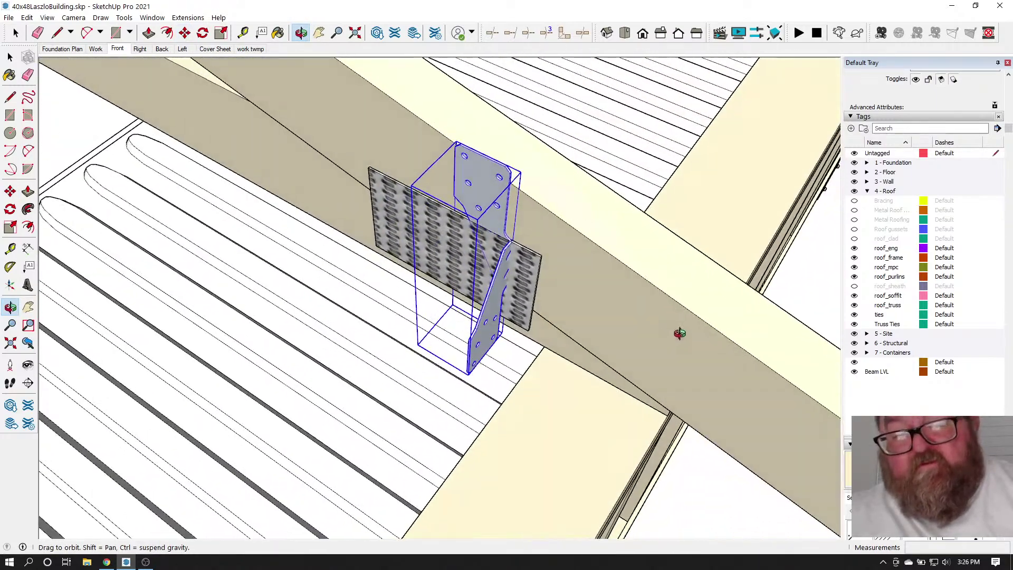
left_click(185, 33)
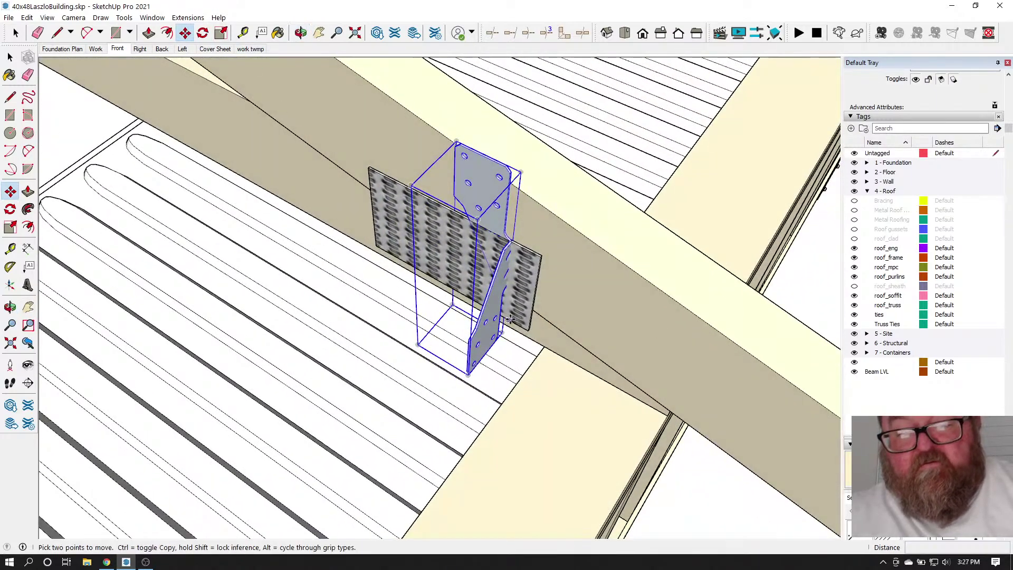
scroll(499, 324, "up", 3)
left_click(452, 338)
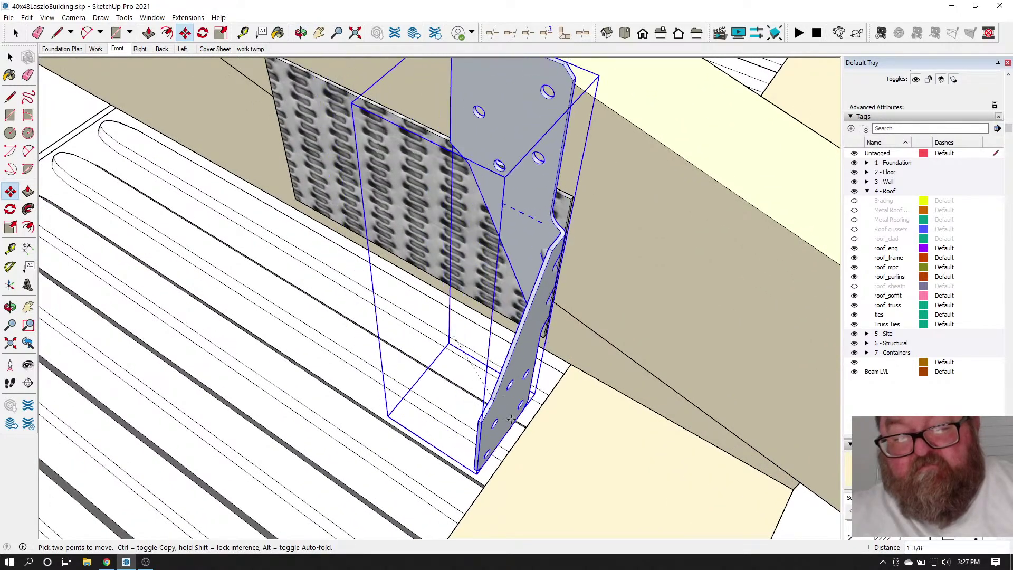
scroll(543, 390, "up", 5)
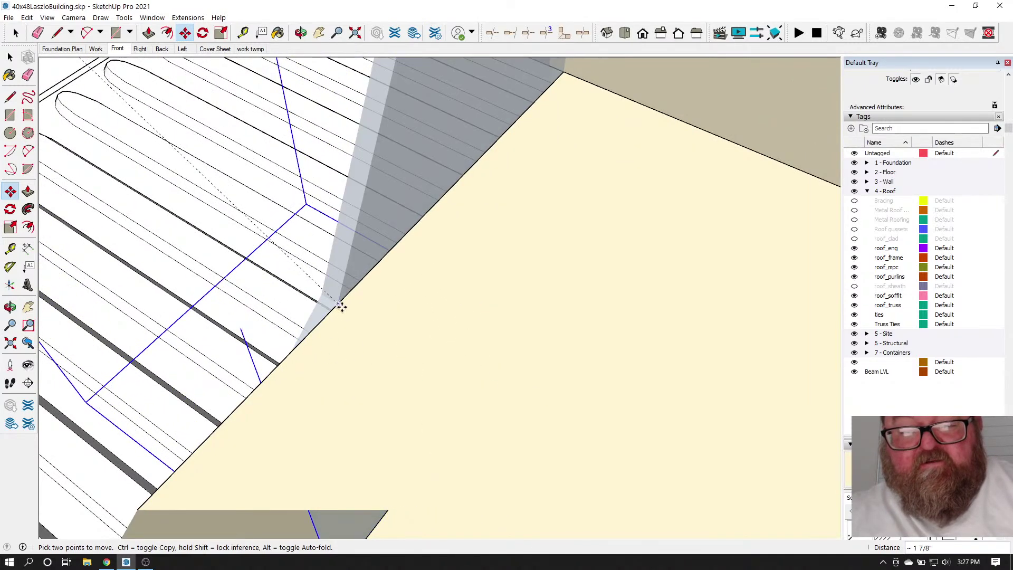
left_click(341, 305)
scroll(517, 388, "down", 3)
scroll(517, 389, "down", 5)
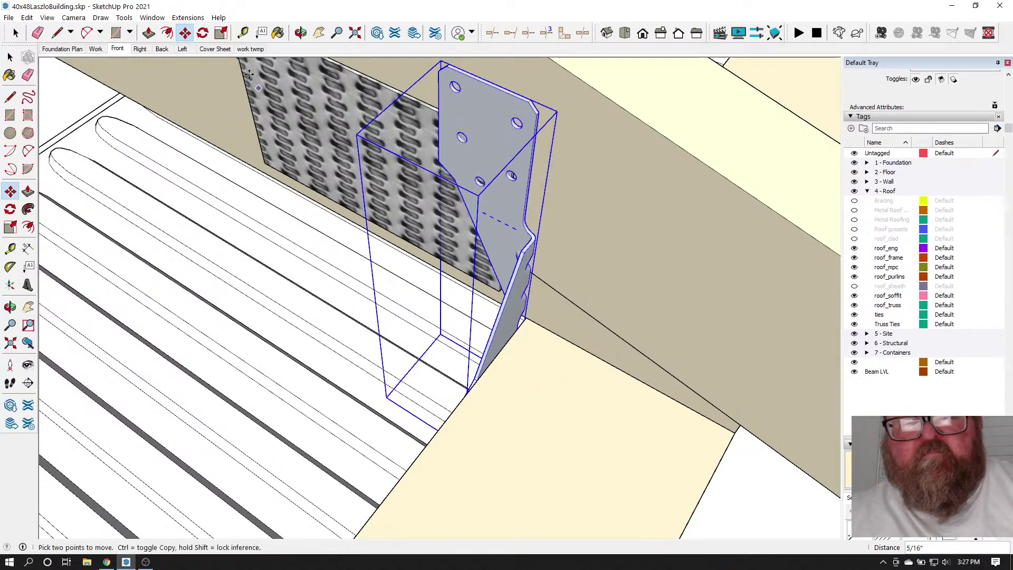
Shift the tie about 15/16" to seat its lower flange on the inner side of the top plates, and check the fit
left_click(301, 33)
left_click_drag(475, 132, 579, 380)
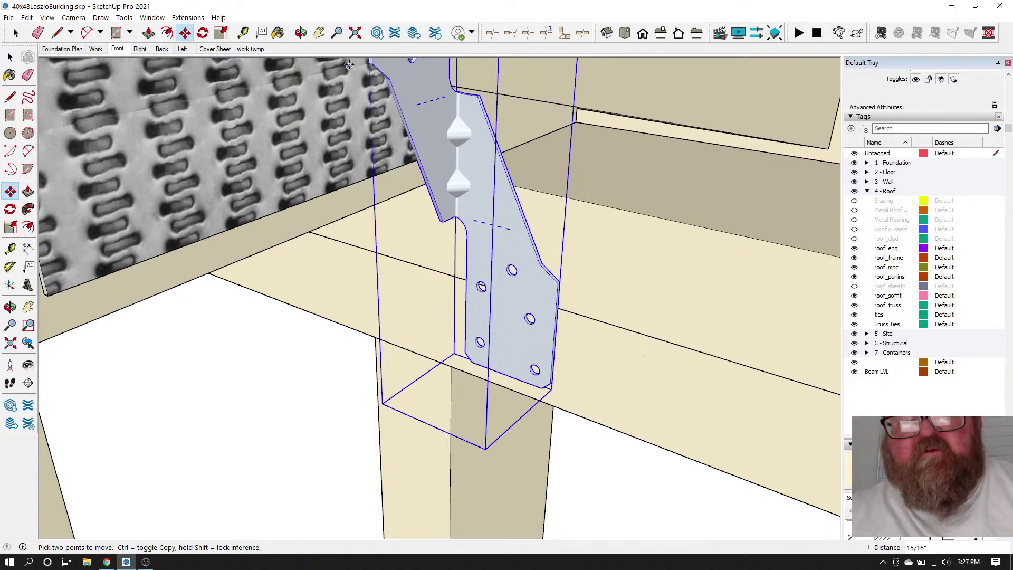
left_click(299, 33)
left_click_drag(401, 175, 569, 390)
scroll(568, 390, "down", 2)
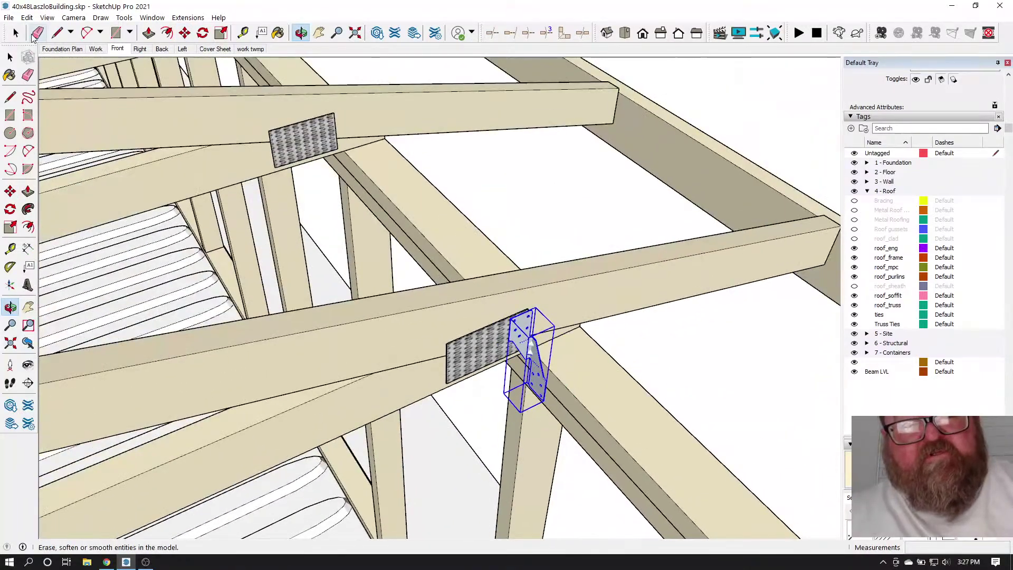
Cut the fitted tie from the model and paste it in place inside the truss component
left_click(10, 57)
left_click(26, 17)
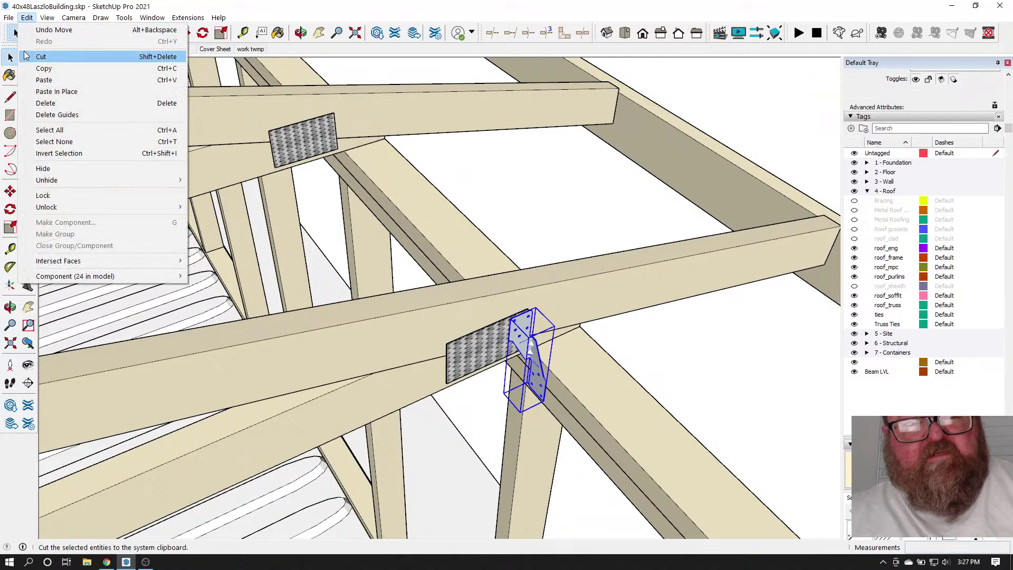
left_click(27, 56)
double_click(487, 318)
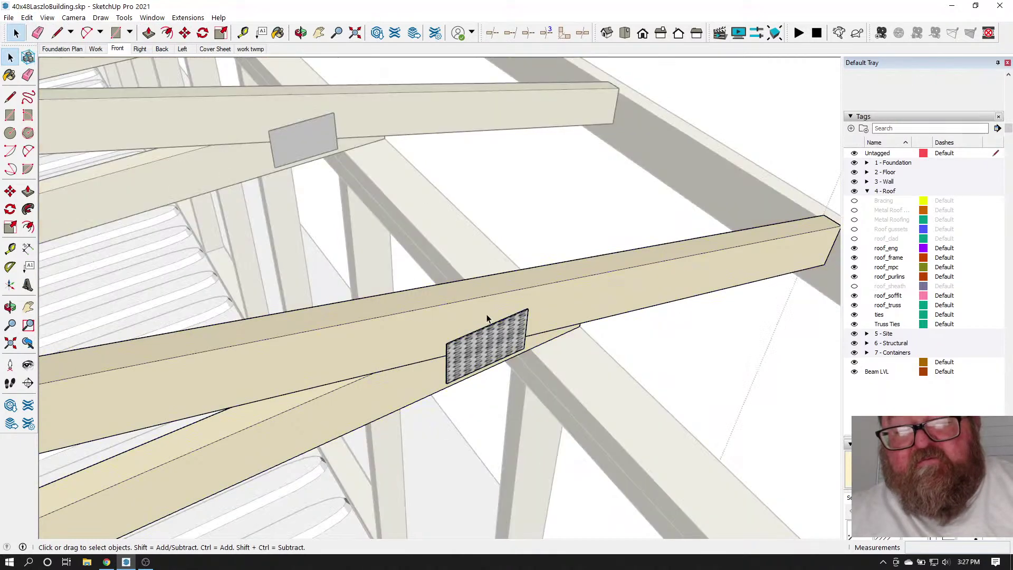
left_click(27, 18)
left_click(42, 91)
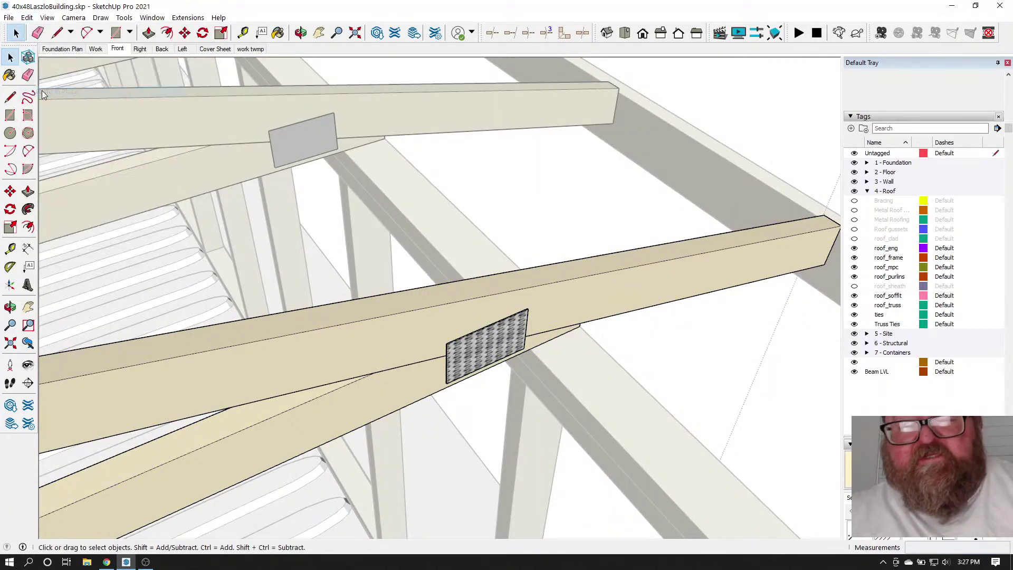
left_click(490, 203)
Leave the truss component and examine the new ties along the wall and the overall roof framing
scroll(525, 244, "down", 2)
scroll(633, 305, "down", 4)
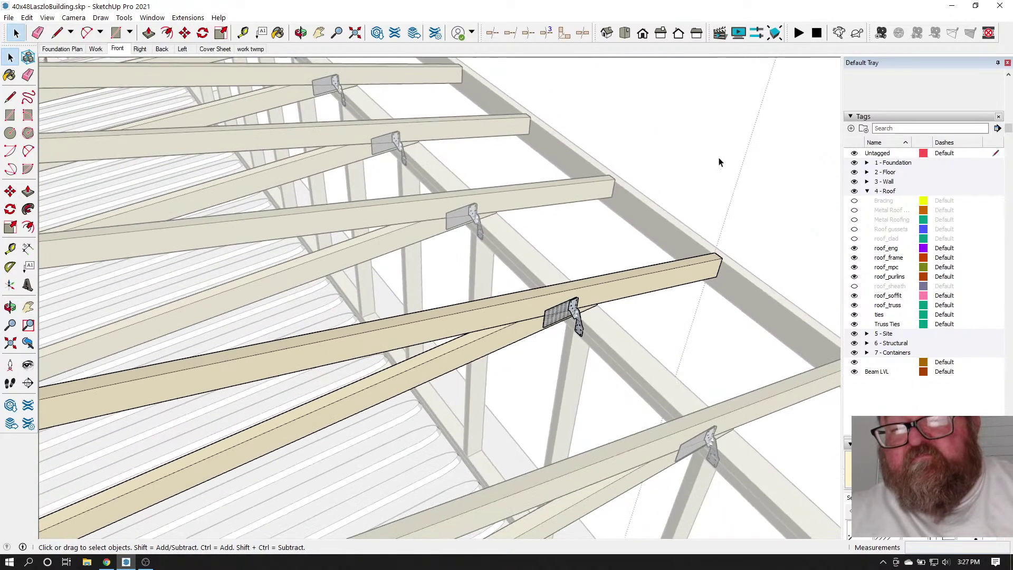
scroll(705, 187, "down", 3)
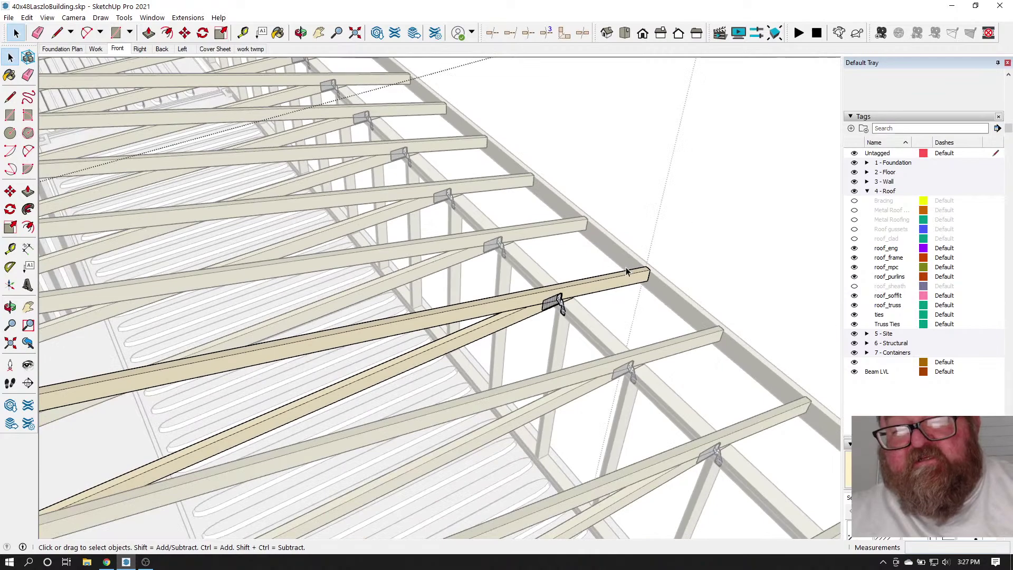
scroll(628, 269, "down", 5)
scroll(584, 267, "up", 5)
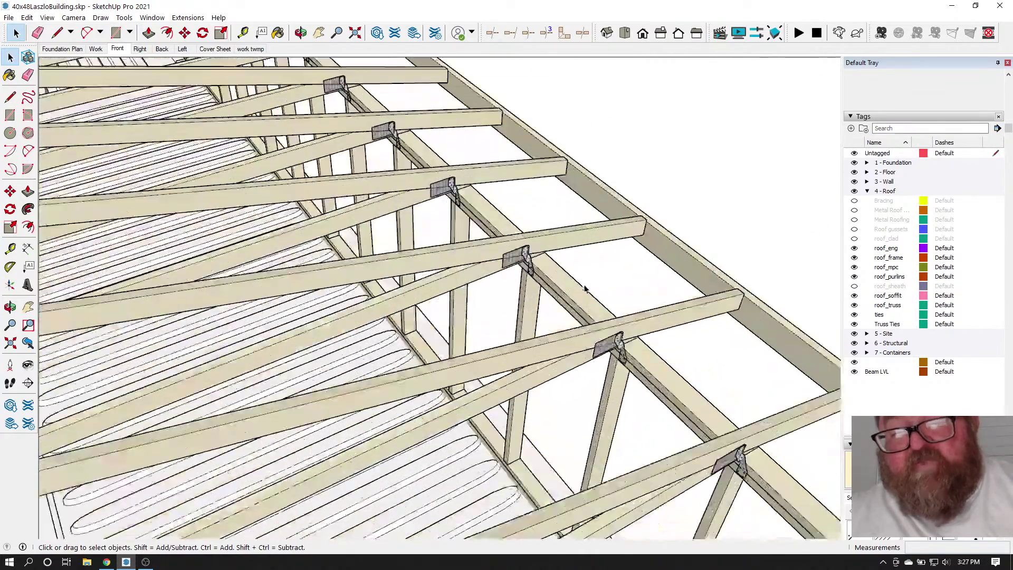
scroll(585, 286, "up", 3)
scroll(642, 379, "up", 2)
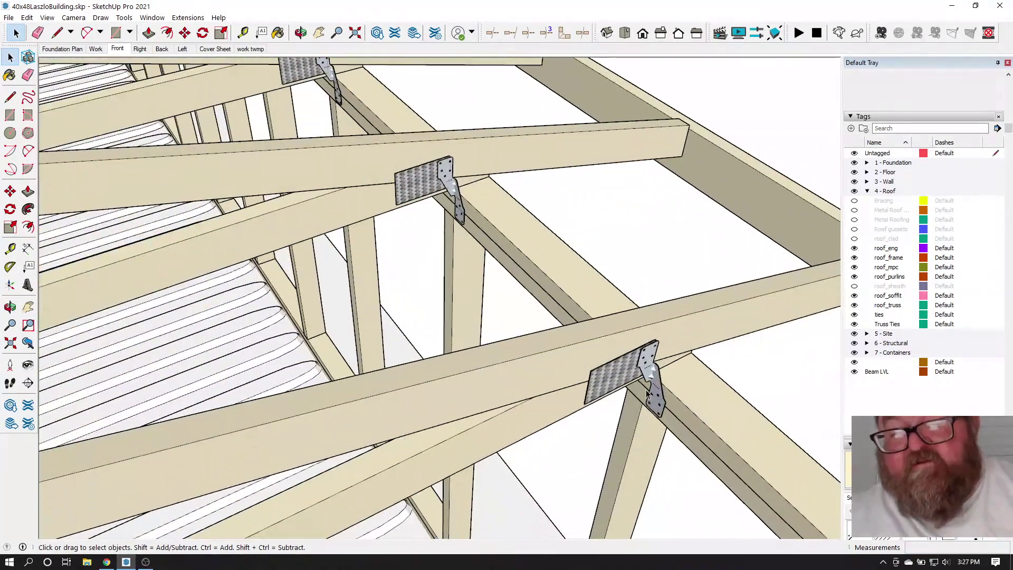
scroll(664, 356, "down", 8)
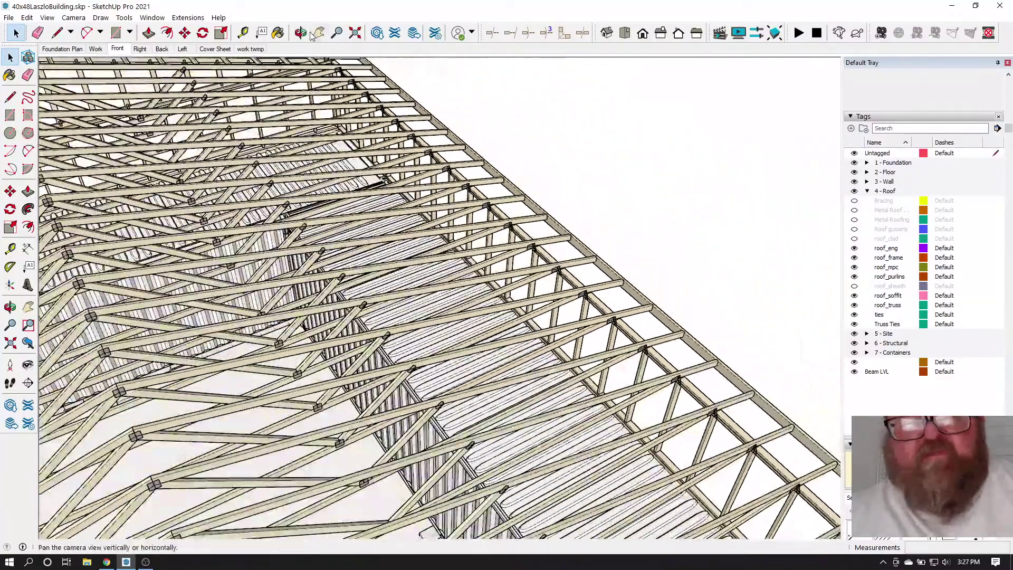
left_click(302, 34)
scroll(588, 179, "down", 10)
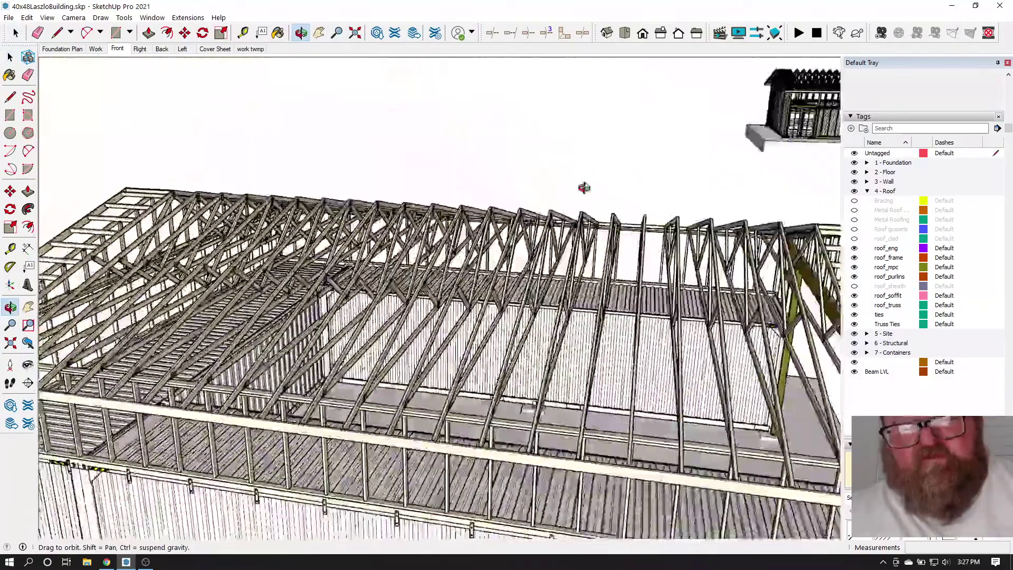
scroll(335, 322, "up", 10)
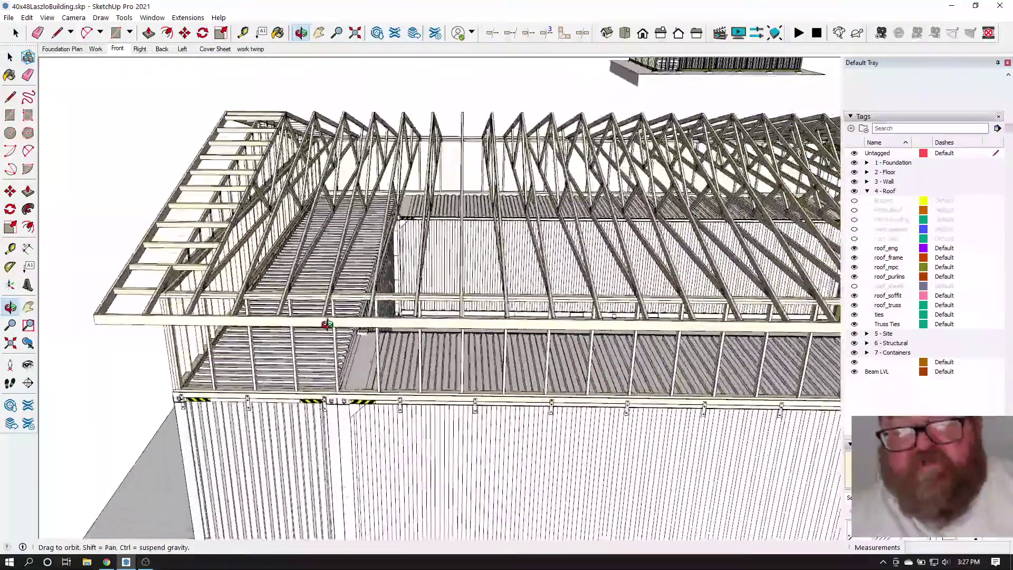
scroll(335, 322, "up", 3)
scroll(402, 275, "down", 10)
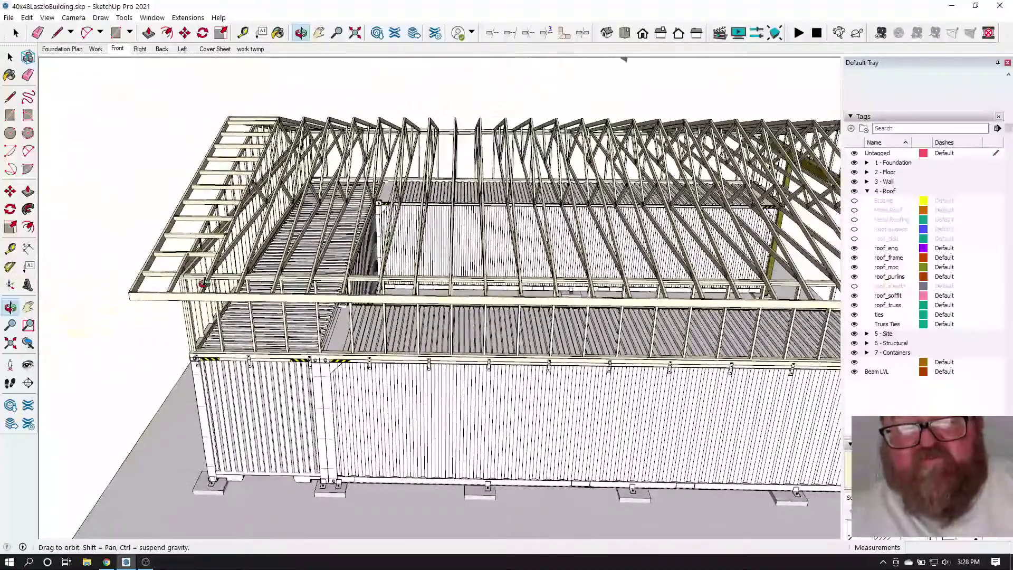
mouse_move(203, 285)
left_mouse_down()
mouse_move(255, 284)
mouse_move(246, 346)
mouse_move(192, 338)
left_mouse_up()
scroll(245, 349, "down", 2)
left_click_drag(339, 354, 195, 339)
scroll(192, 338, "up", 5)
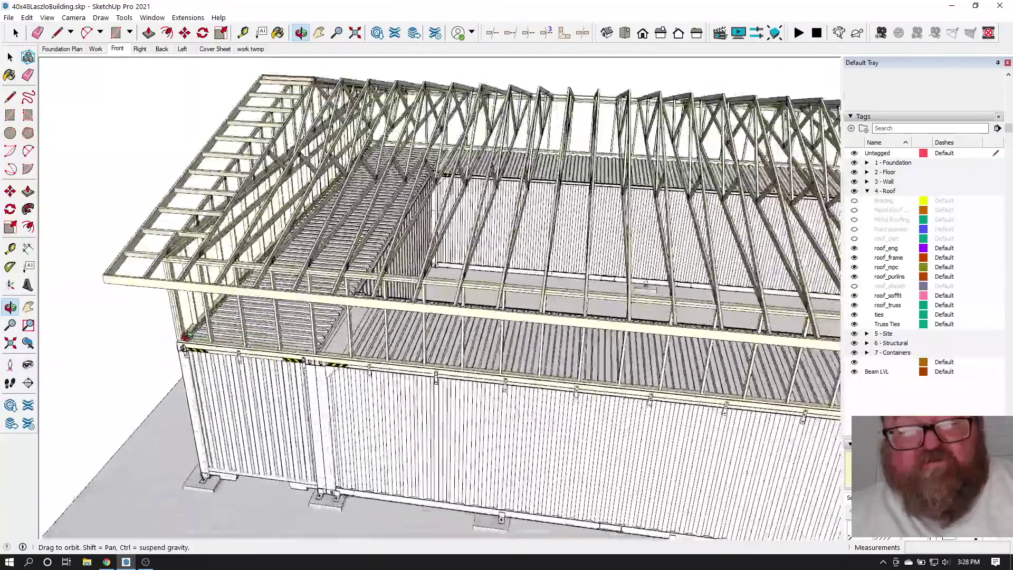
scroll(197, 283, "up", 3)
key("space")
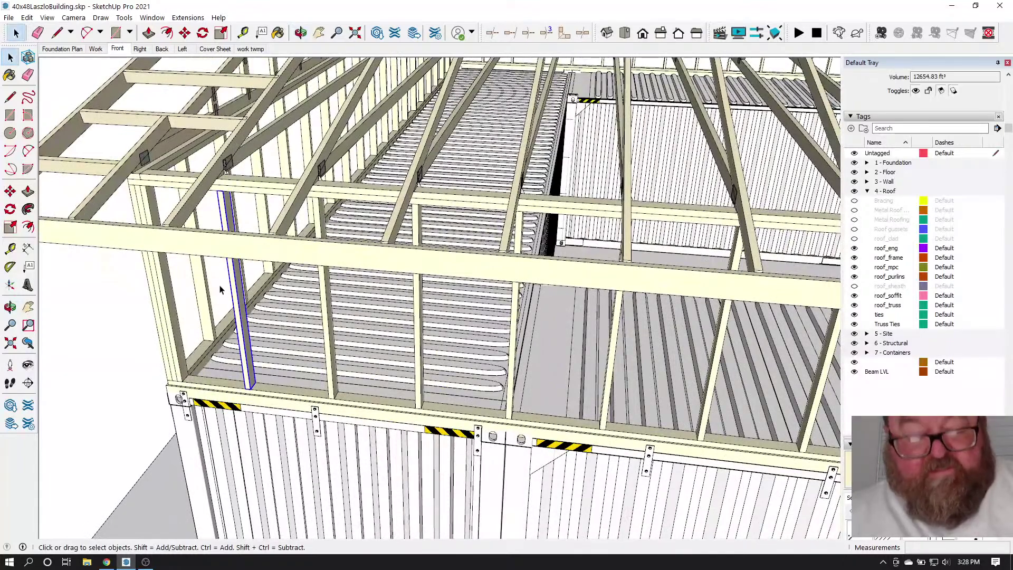
left_click(324, 312, "shift")
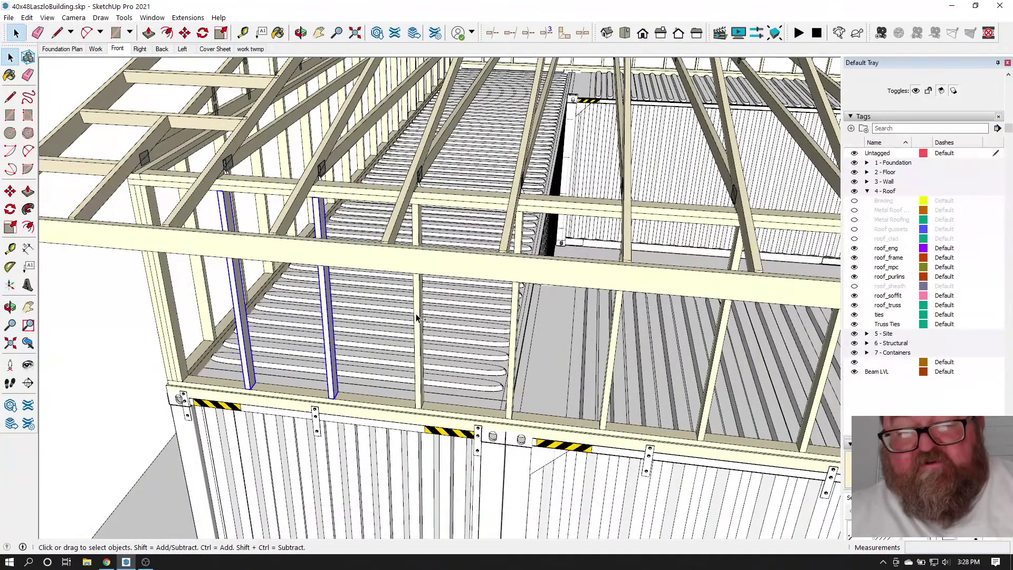
scroll(416, 316, "down", 6)
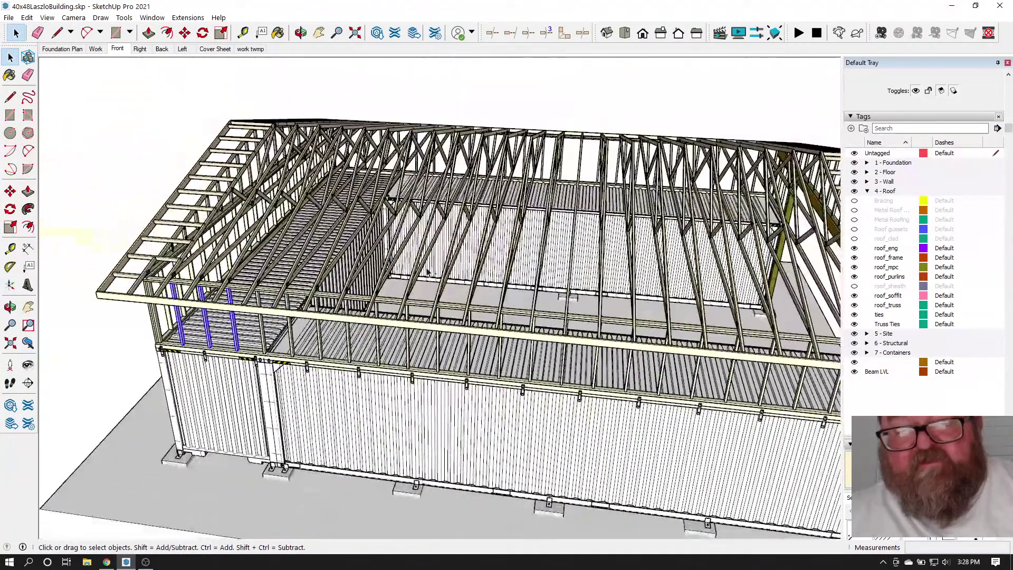
Select the run of studs in the middle of the upper side wall above the container
left_click(300, 32)
mouse_move(296, 296)
left_mouse_down()
mouse_move(296, 327)
mouse_move(286, 305)
left_mouse_up()
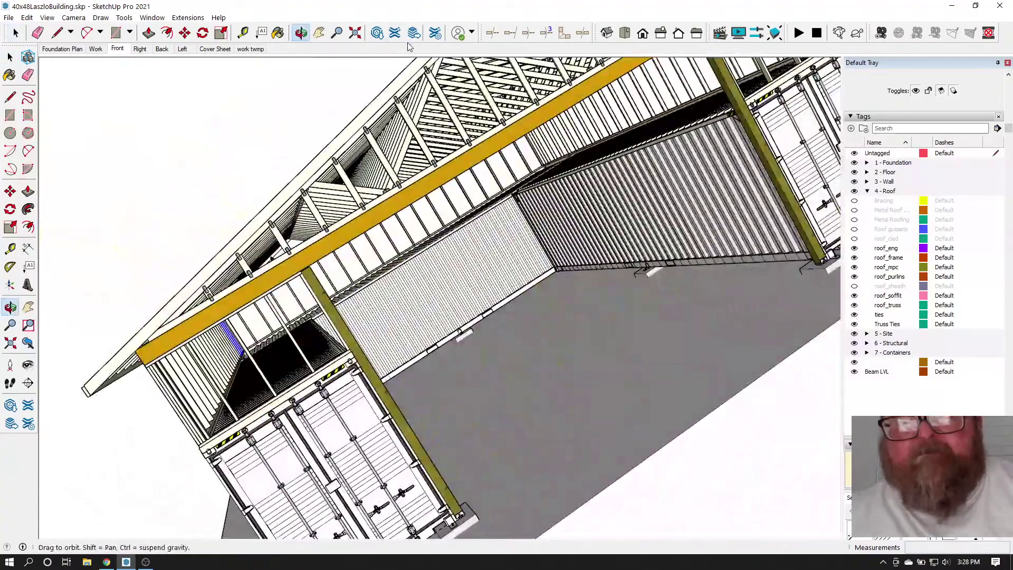
left_click(643, 34)
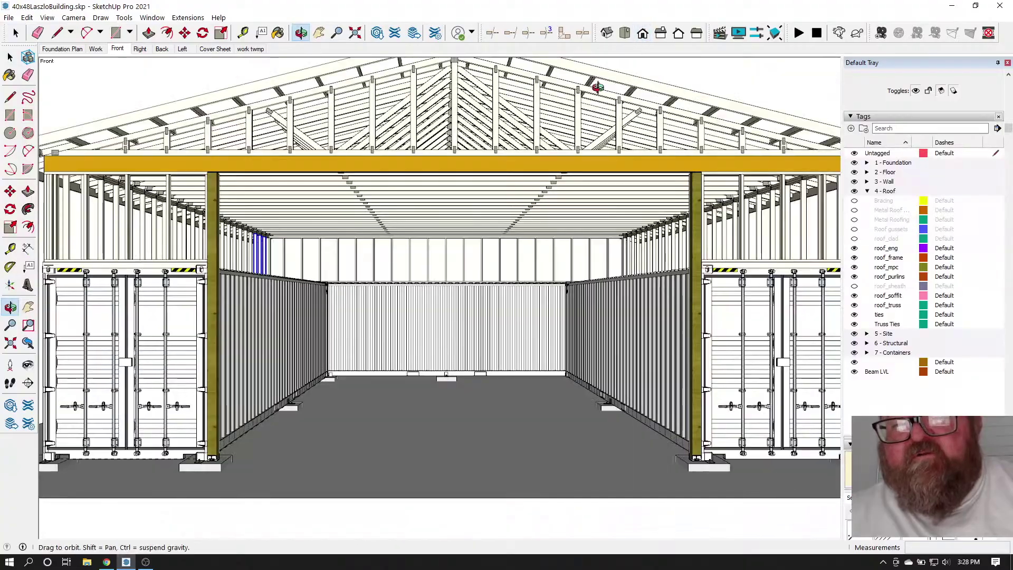
left_click_drag(344, 257, 131, 306)
scroll(543, 336, "down", 6)
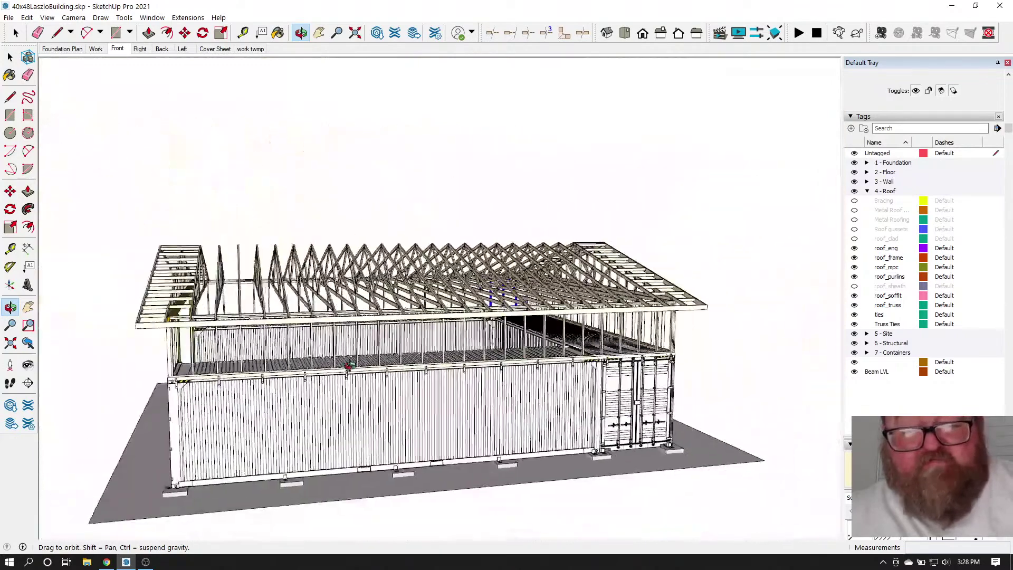
left_click_drag(357, 369, 320, 341)
scroll(369, 306, "up", 8)
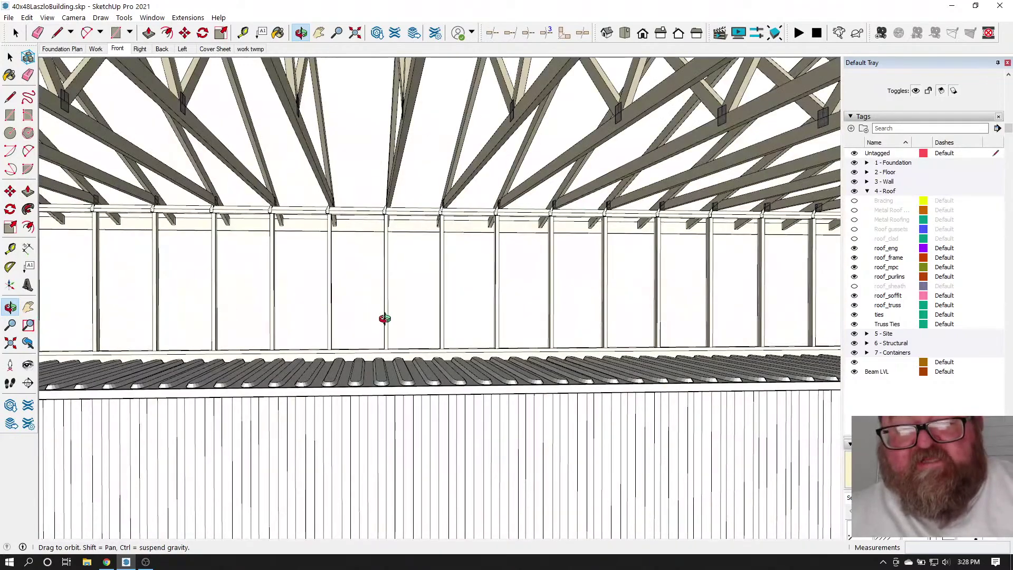
left_click(16, 34)
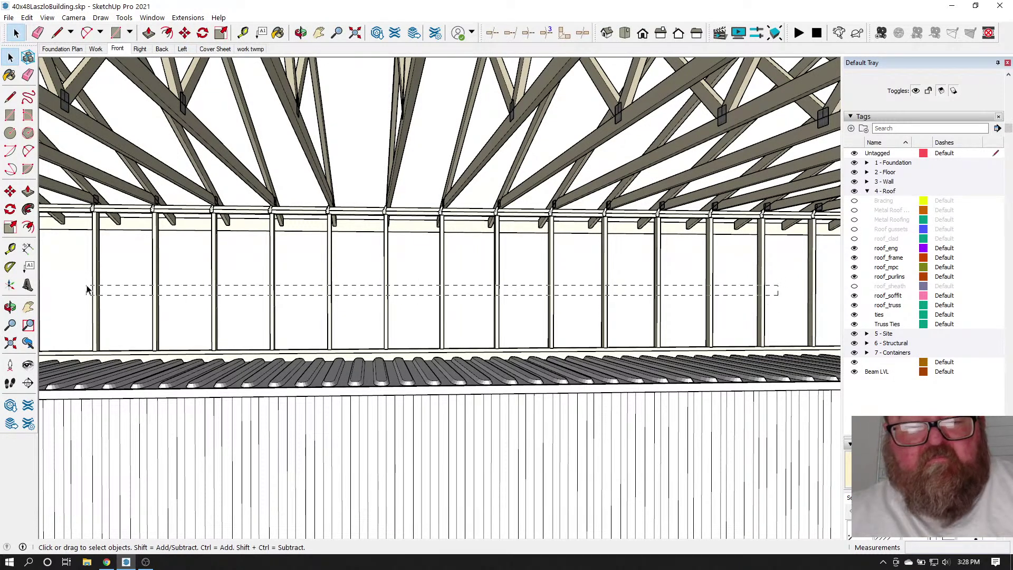
left_click_drag(91, 289, 81, 291)
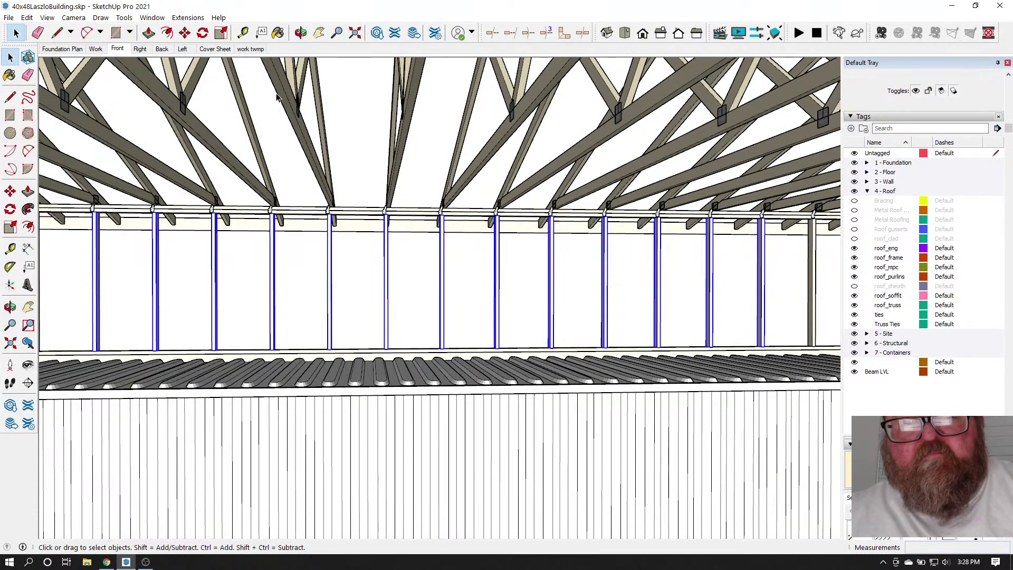
Add the remaining regular studs toward the rear corner and toward the front beam to the side wall's stud selection
left_click(319, 33)
left_click_drag(322, 200, 285, 200)
key("space")
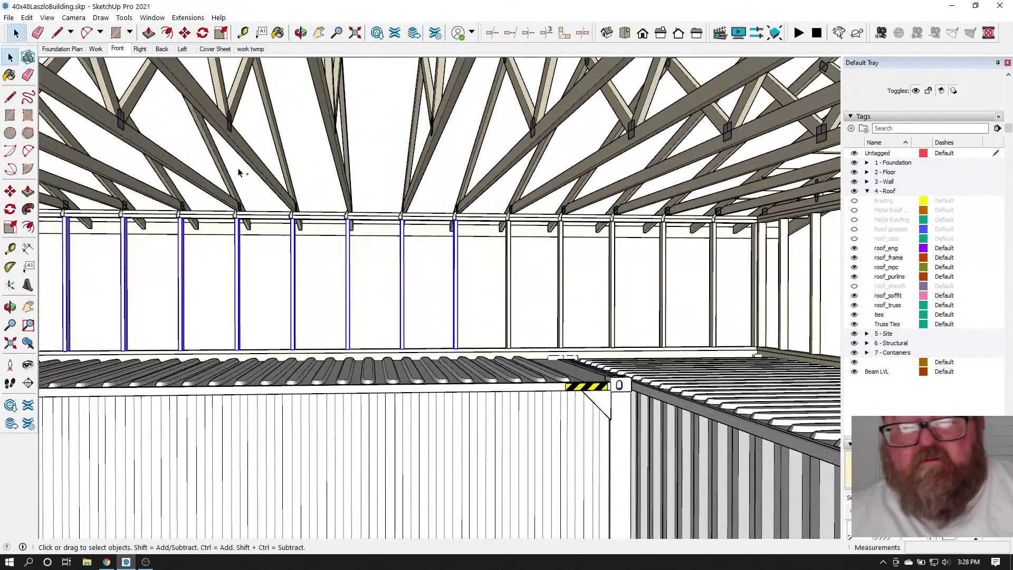
left_click_drag(473, 291, 467, 292, "ctrl")
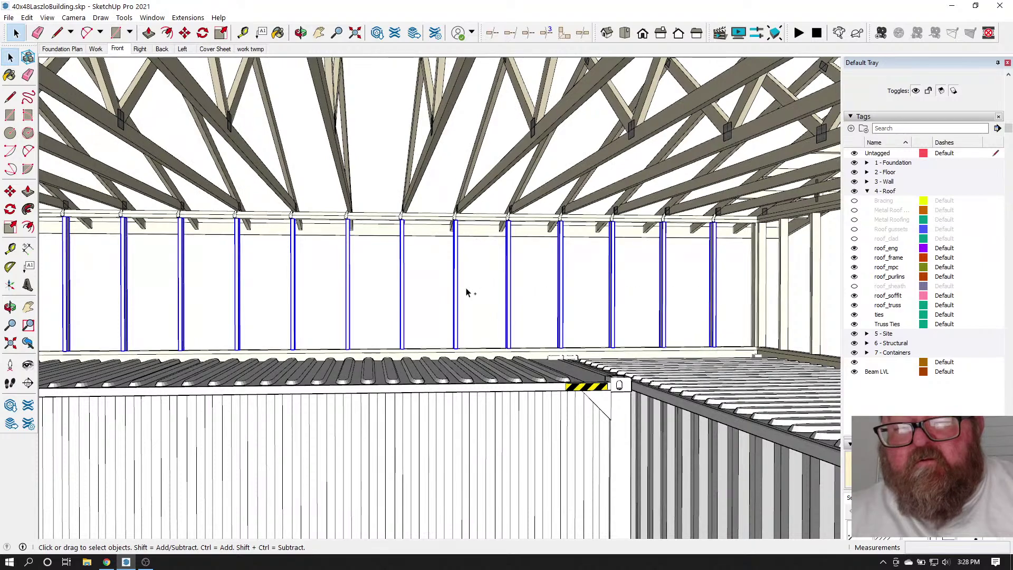
left_click(319, 34)
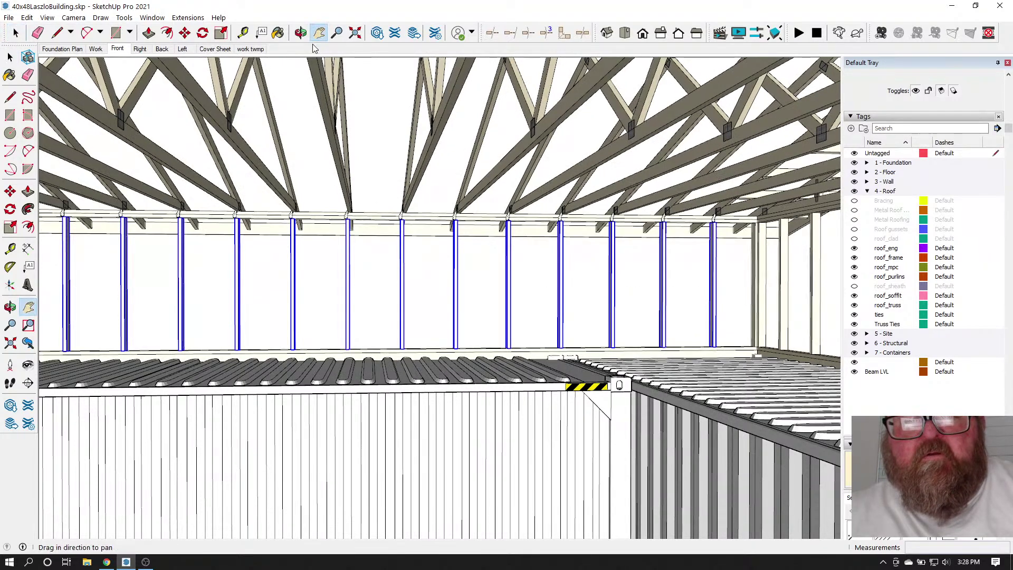
left_click_drag(242, 165, 610, 201)
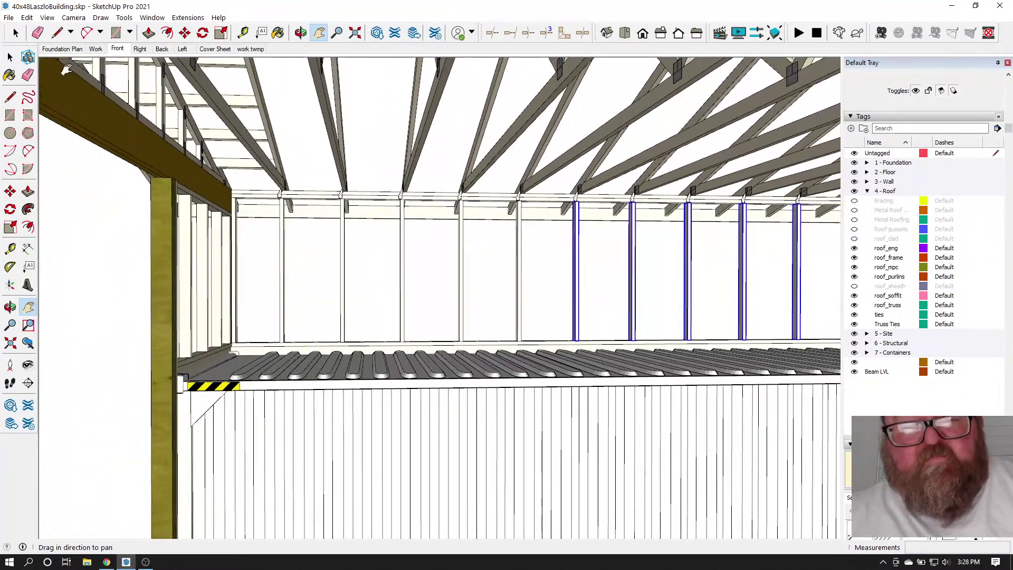
left_click(15, 34)
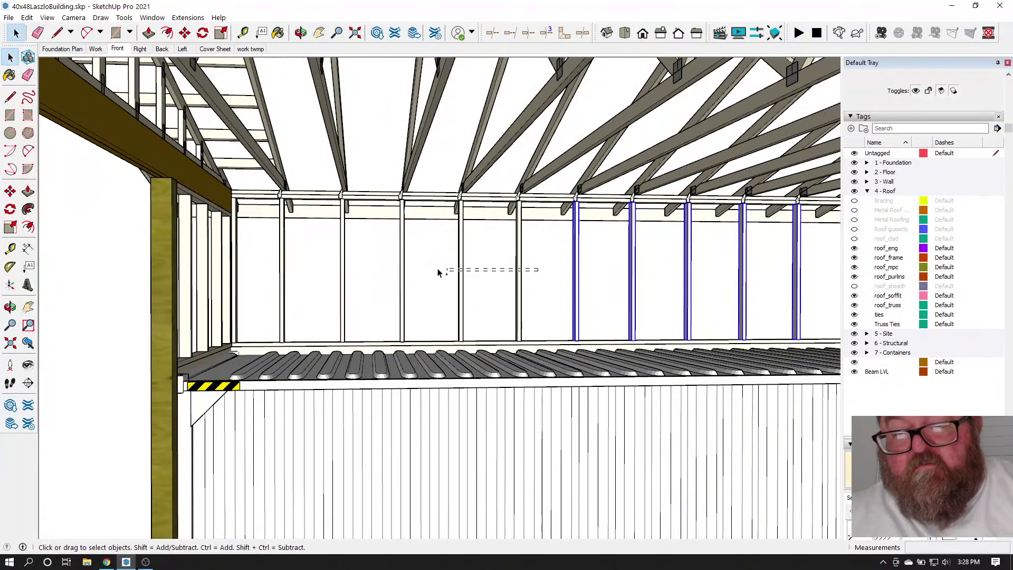
left_click_drag(295, 258, 265, 257, "ctrl")
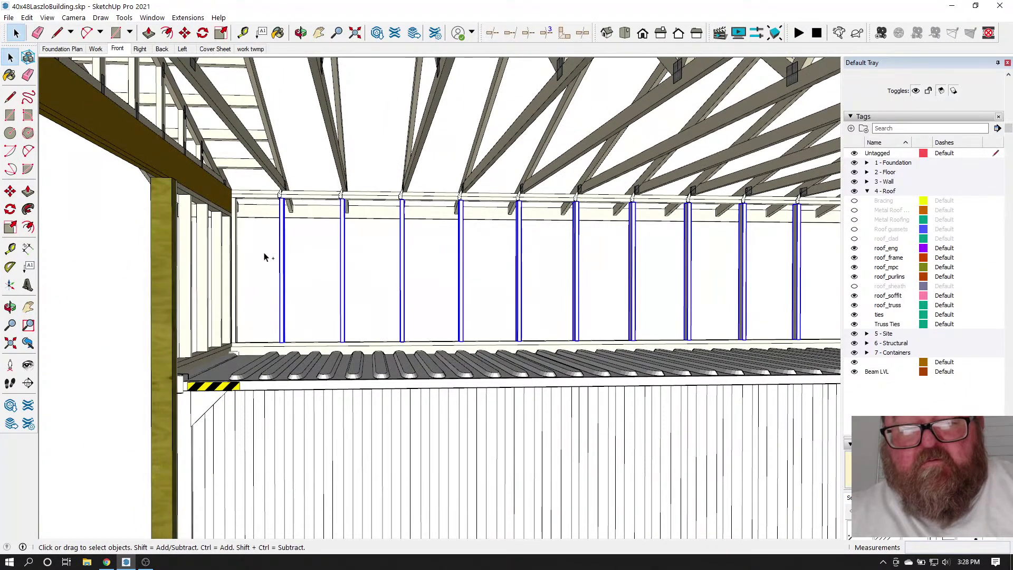
Move the selected side wall studs 1" along the top plate to line them up with the roof trusses
left_click(299, 31)
left_click_drag(317, 159, 336, 254)
scroll(309, 333, "down", 6)
left_click_drag(575, 388, 636, 435)
left_click_drag(485, 391, 644, 342)
scroll(518, 318, "up", 5)
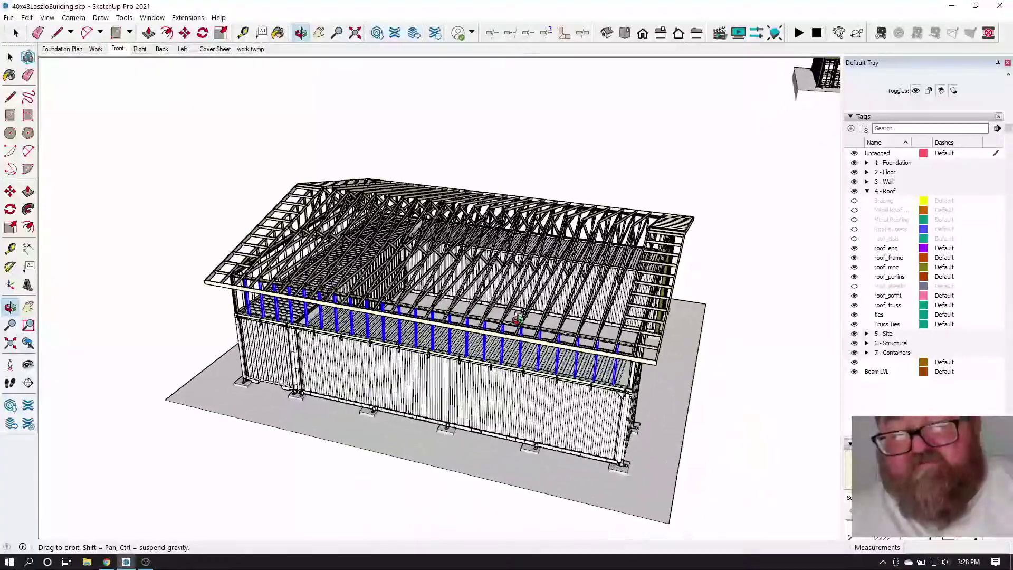
scroll(518, 318, "up", 10)
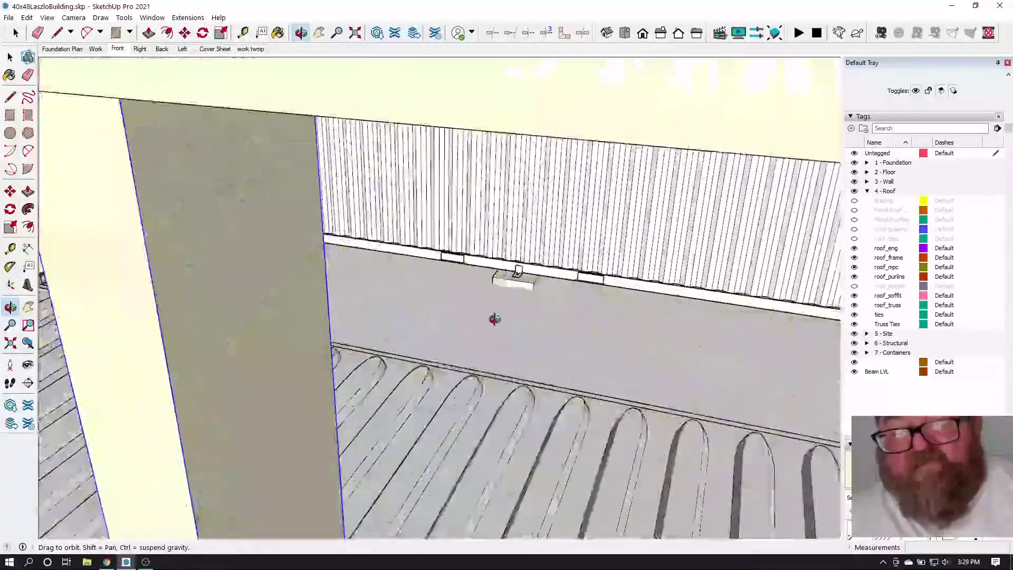
scroll(496, 317, "down", 4)
scroll(476, 296, "up", 4)
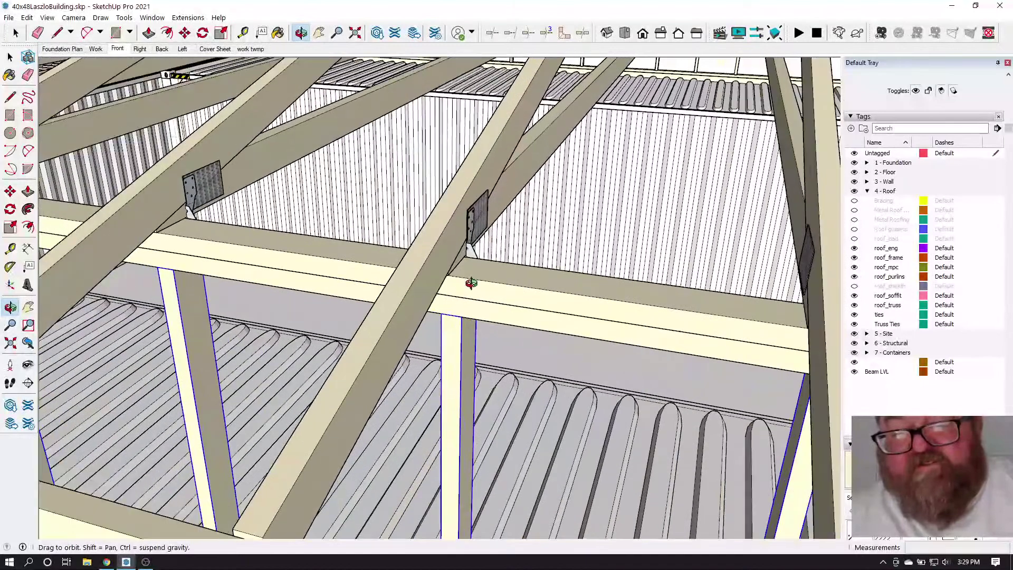
scroll(464, 264, "up", 2)
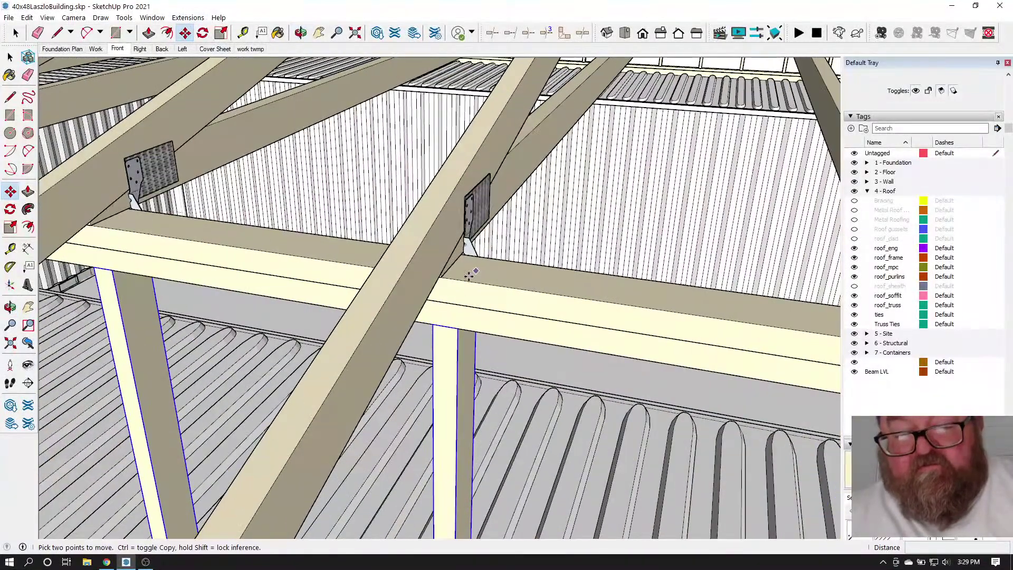
left_click(457, 326)
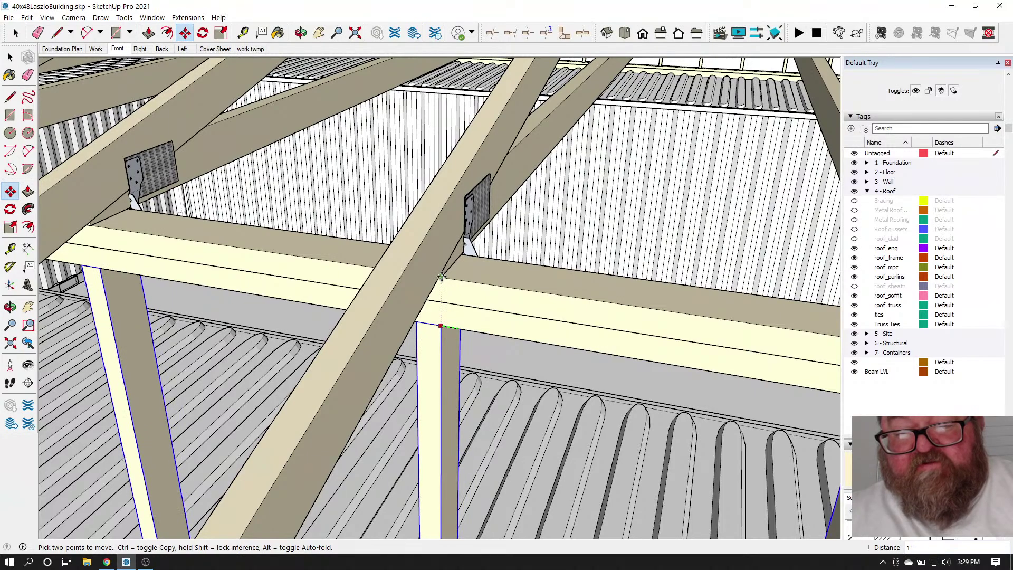
Examine the studs' alignment under the trusses and the framing at the rear wall corner, and clear the selection
left_click(301, 33)
left_click_drag(391, 237, 451, 348)
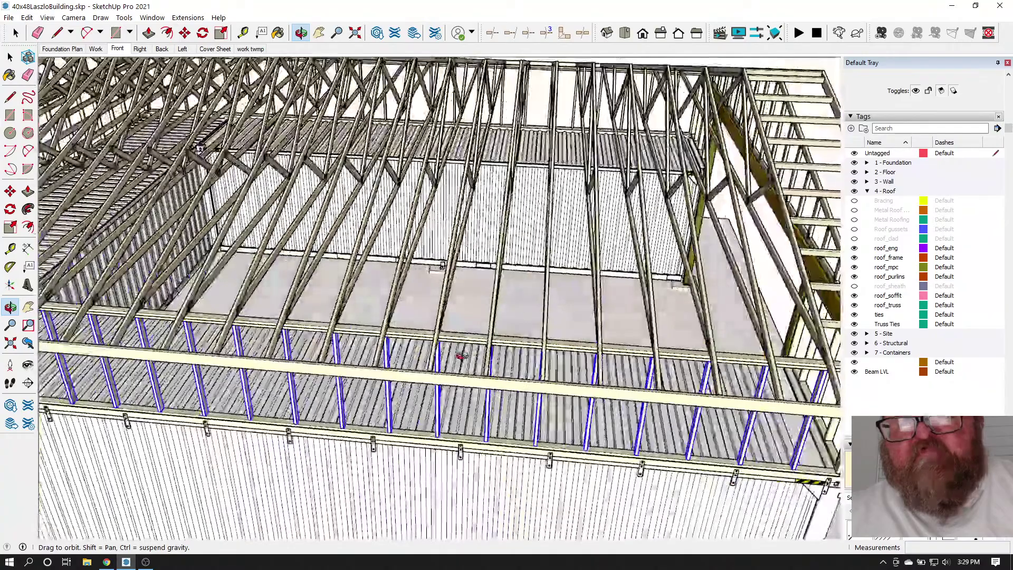
scroll(454, 352, "down", 4)
left_click_drag(535, 156, 651, 285)
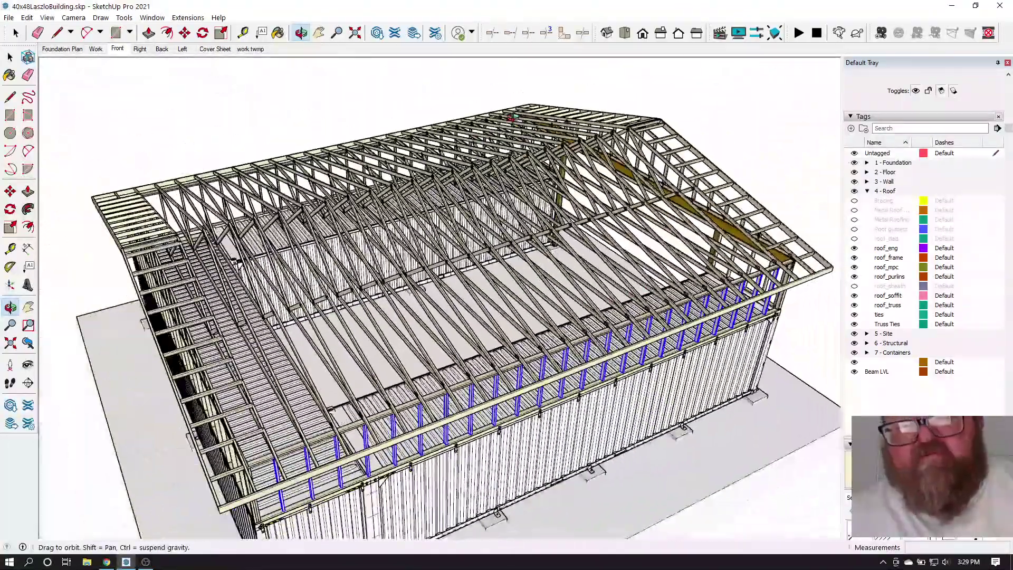
left_click_drag(226, 170, 690, 199)
left_click_drag(452, 353, 263, 275)
left_click_drag(330, 265, 83, 323)
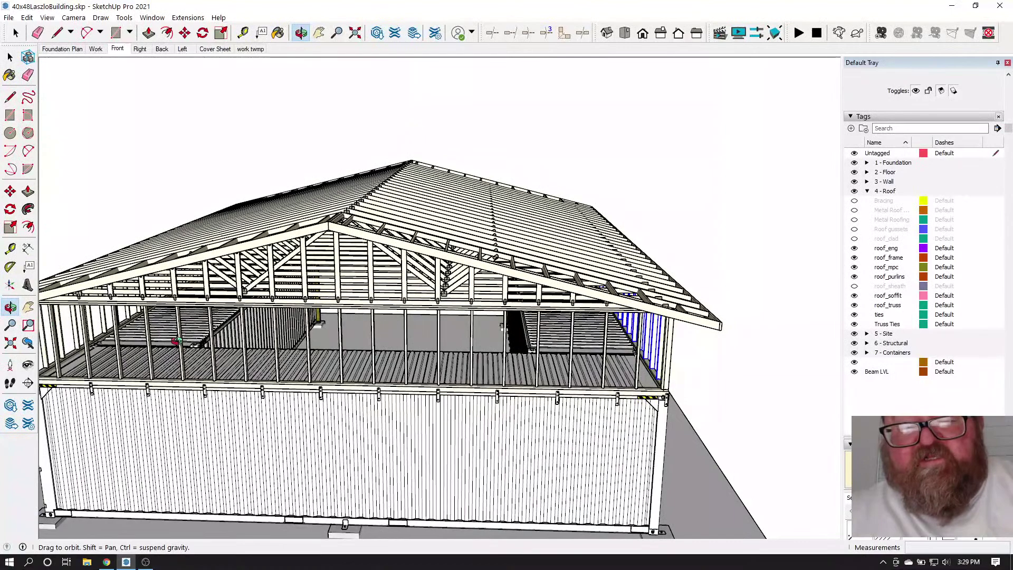
scroll(613, 347, "up", 6)
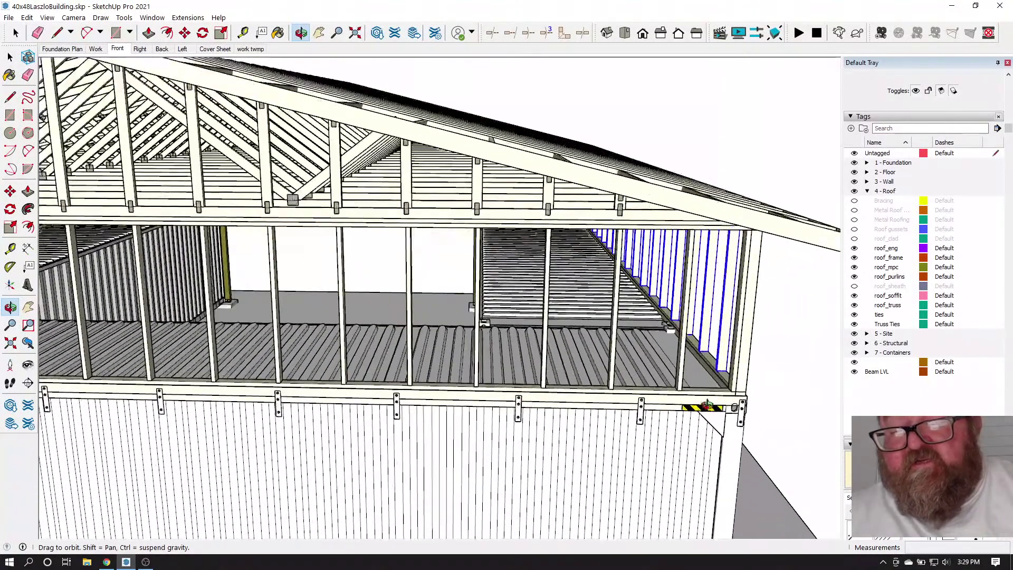
scroll(667, 402, "up", 6)
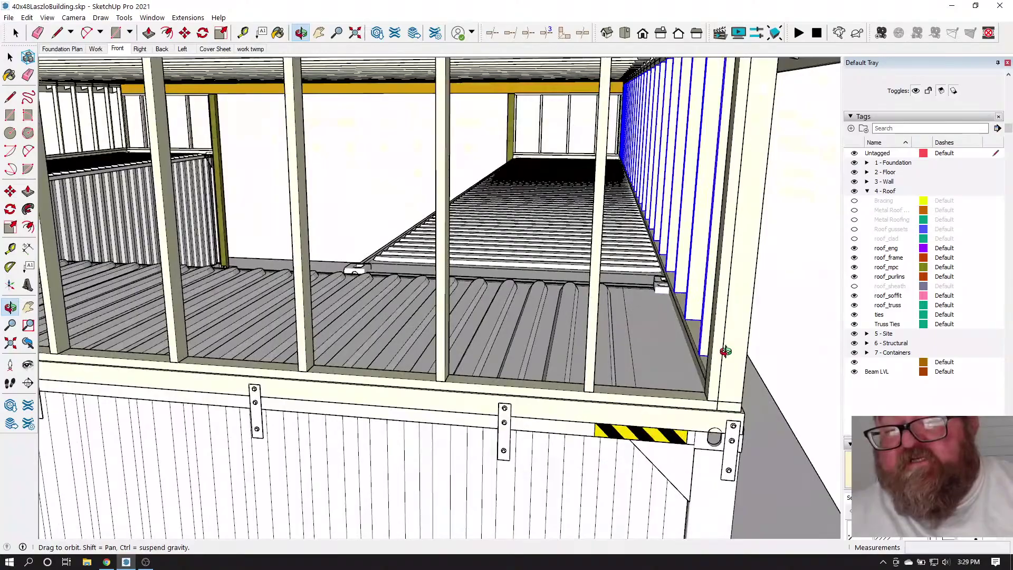
left_click_drag(725, 351, 430, 384)
scroll(430, 384, "down", 10)
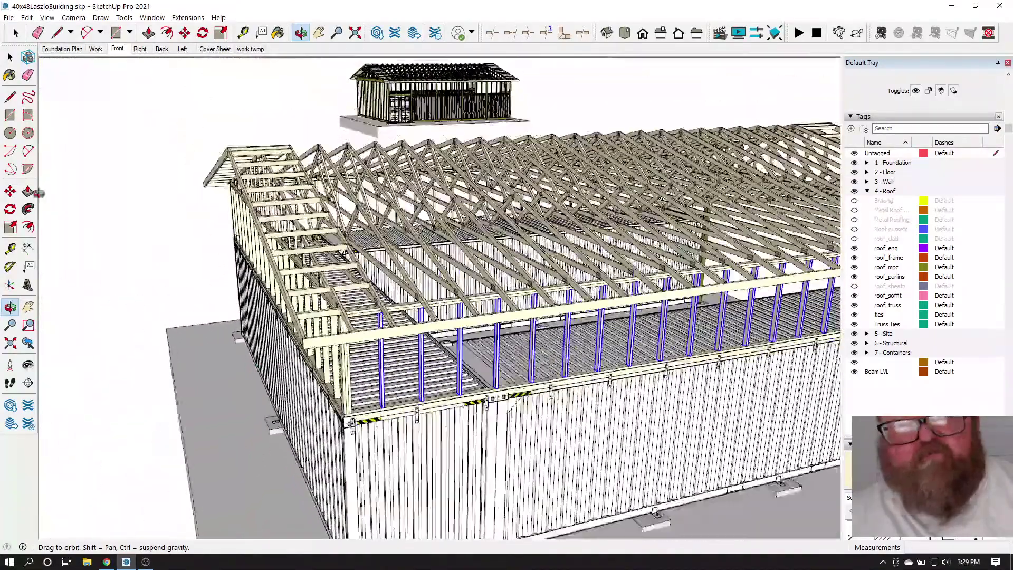
left_click(14, 35)
left_click(14, 35)
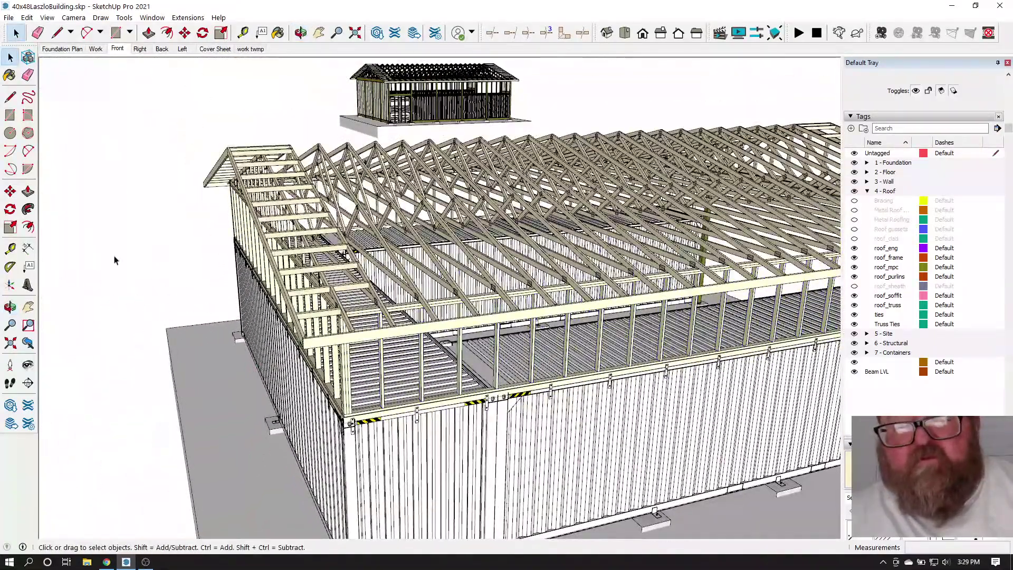
Switch to the browser to check the live chat in YouTube Studio and return to the SketchUp model
left_click(106, 562)
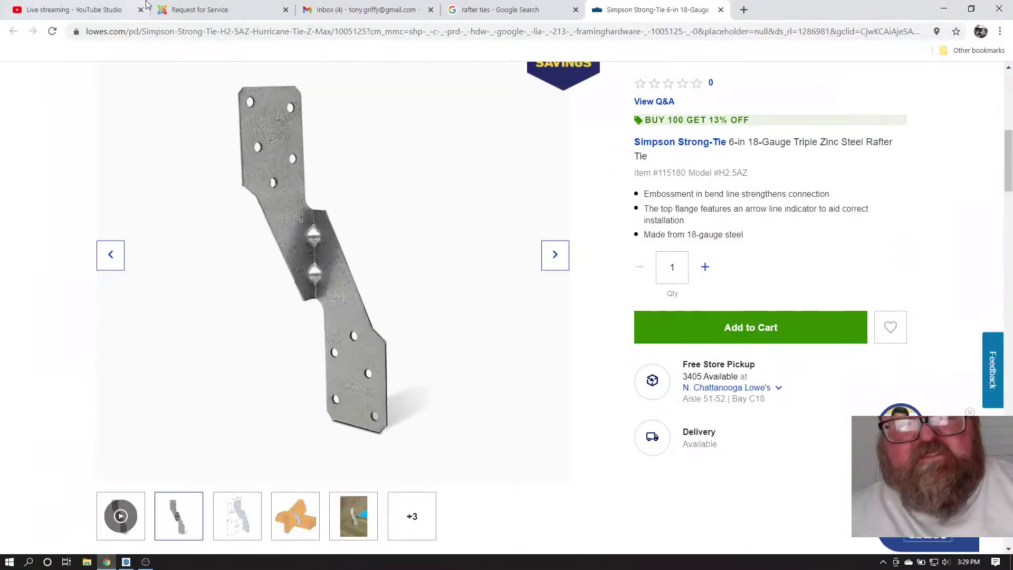
left_click(104, 7)
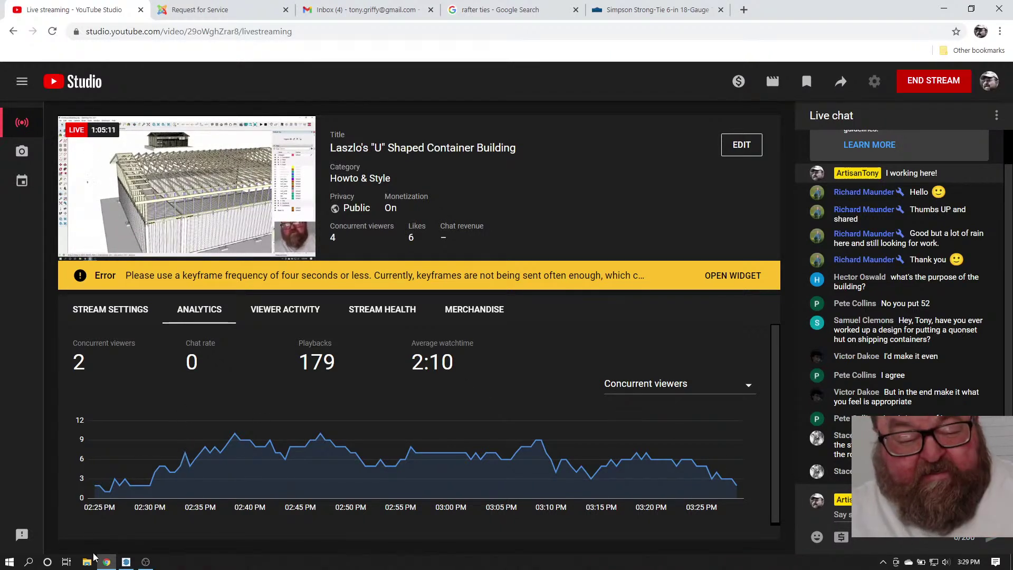
left_click(126, 562)
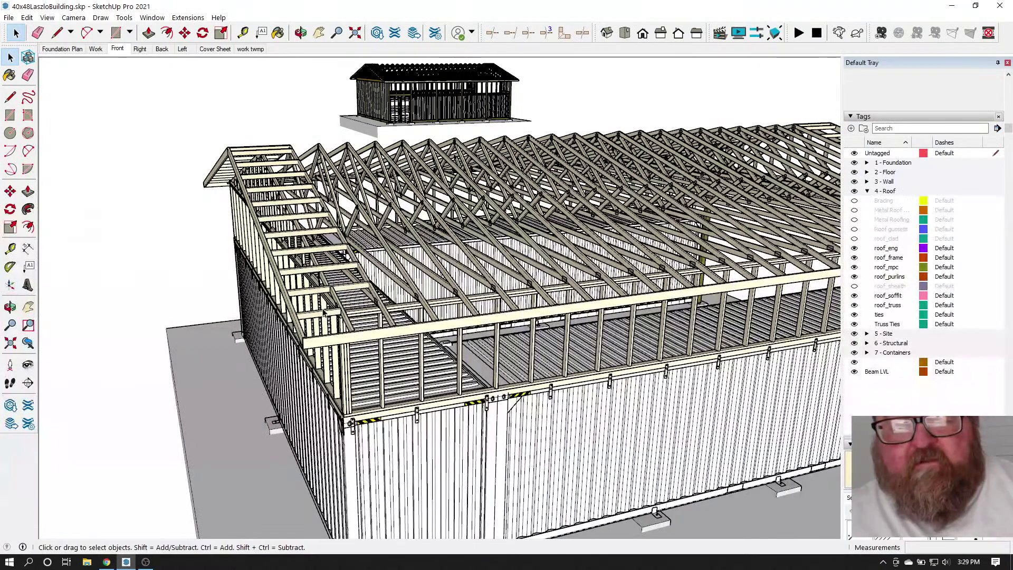
Examine the wall framing above the containers at the front corner and the long wall framed with posts and studs
left_click(301, 34)
scroll(507, 292, "down", 5)
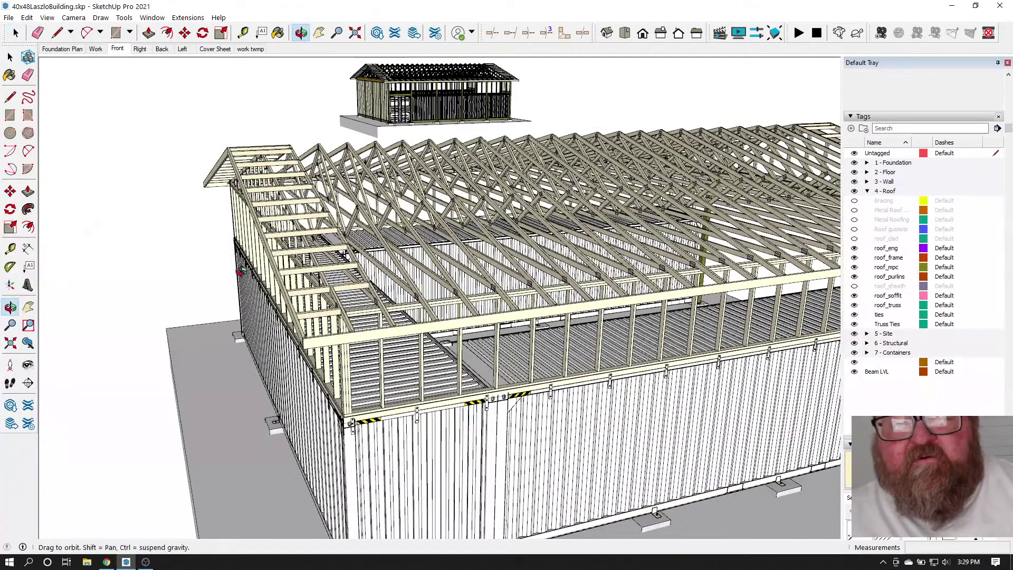
left_click_drag(506, 292, 434, 389)
left_click_drag(482, 425, 418, 328)
scroll(425, 413, "up", 3)
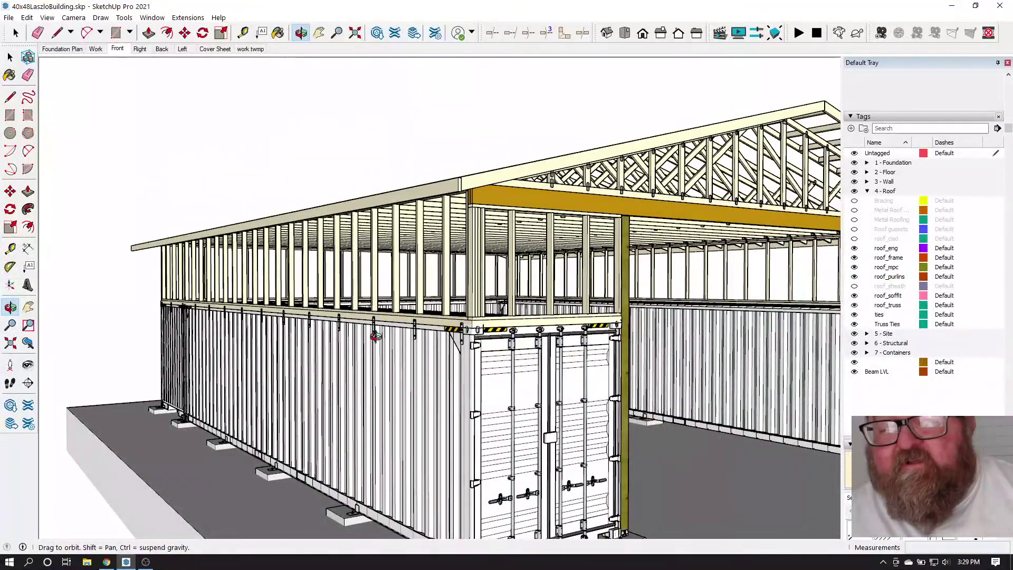
scroll(270, 360, "down", 10)
left_click_drag(260, 423, 40, 375)
scroll(774, 369, "up", 6)
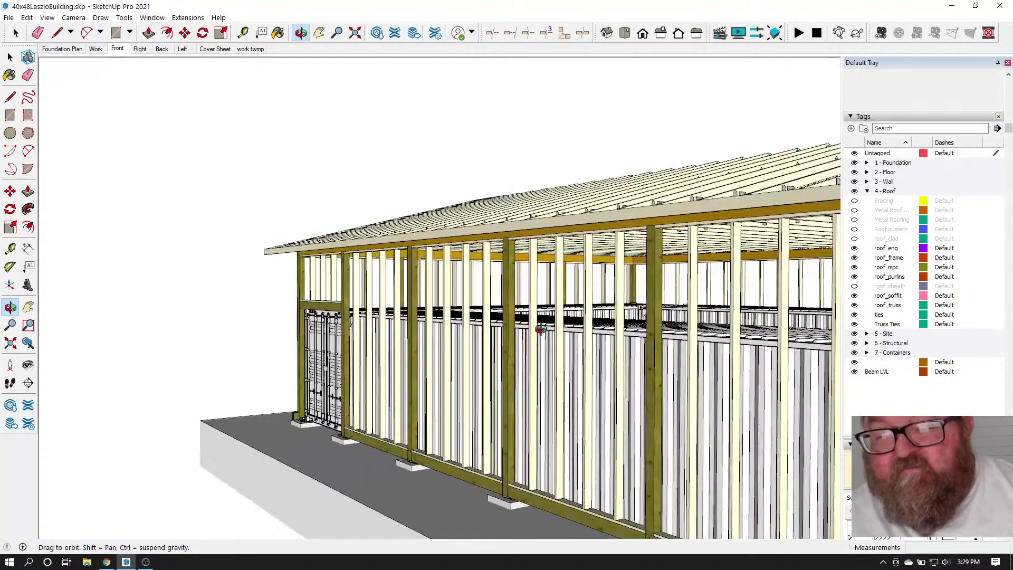
Examine the post-framed container building's front corner, the studs of its long wall and the roof trusses above it
left_click_drag(541, 328, 500, 317)
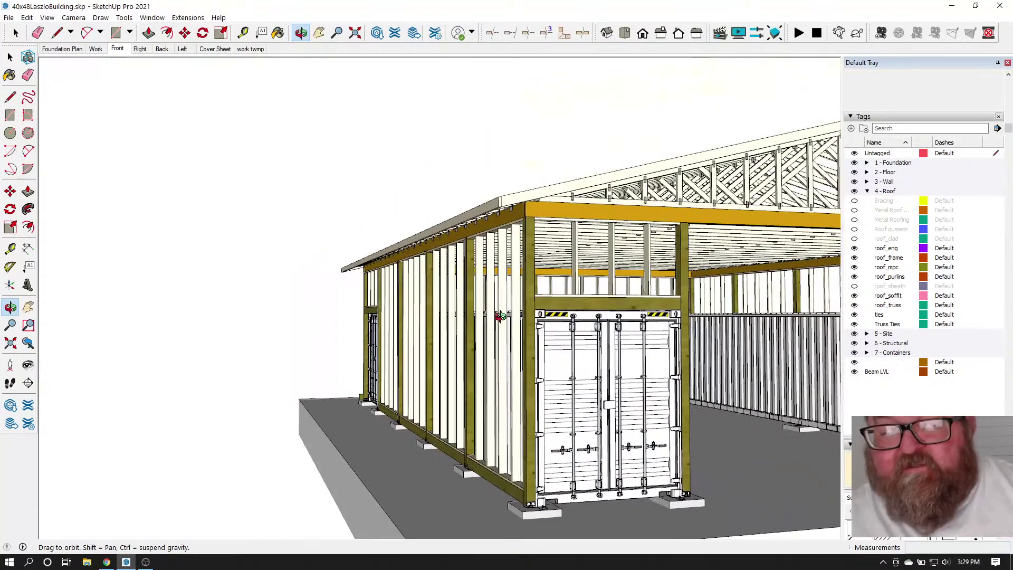
left_click_drag(448, 490, 472, 473)
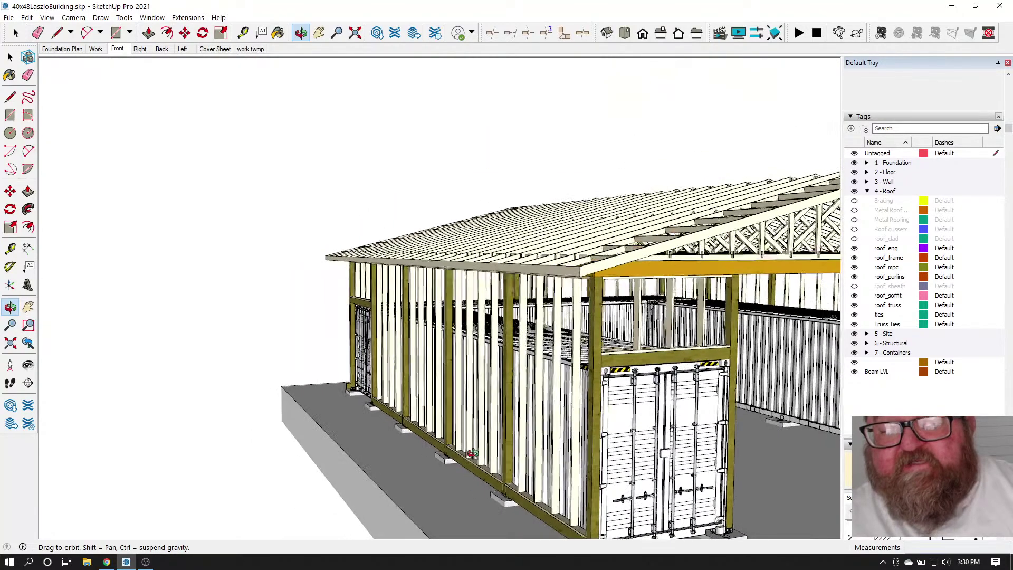
left_click_drag(486, 357, 594, 385)
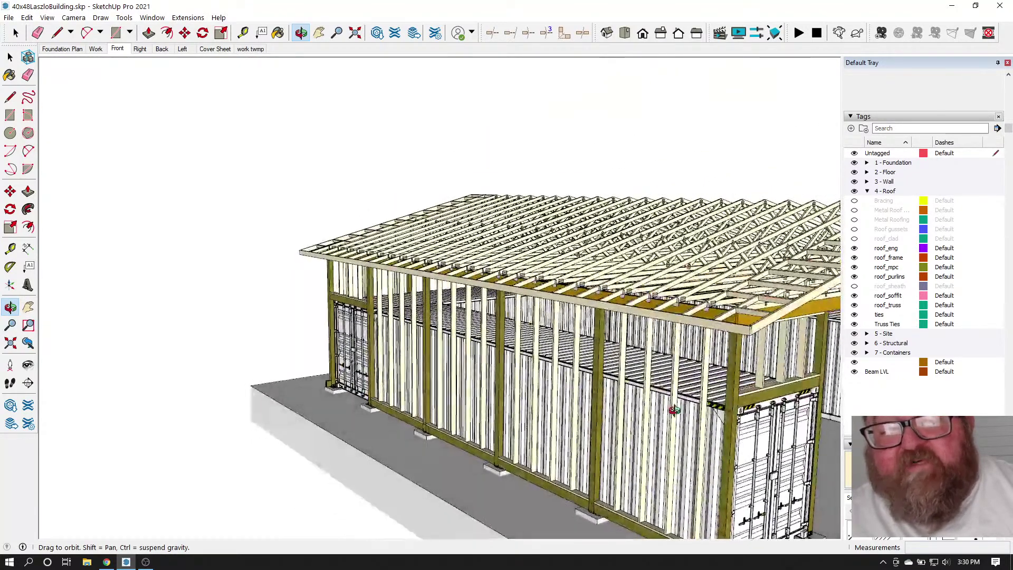
scroll(652, 402, "down", 6)
left_click_drag(739, 402, 397, 467)
Examine the stud walls on top of the containers, the front beam with its posts and the gable-end trusses
scroll(267, 450, "up", 10)
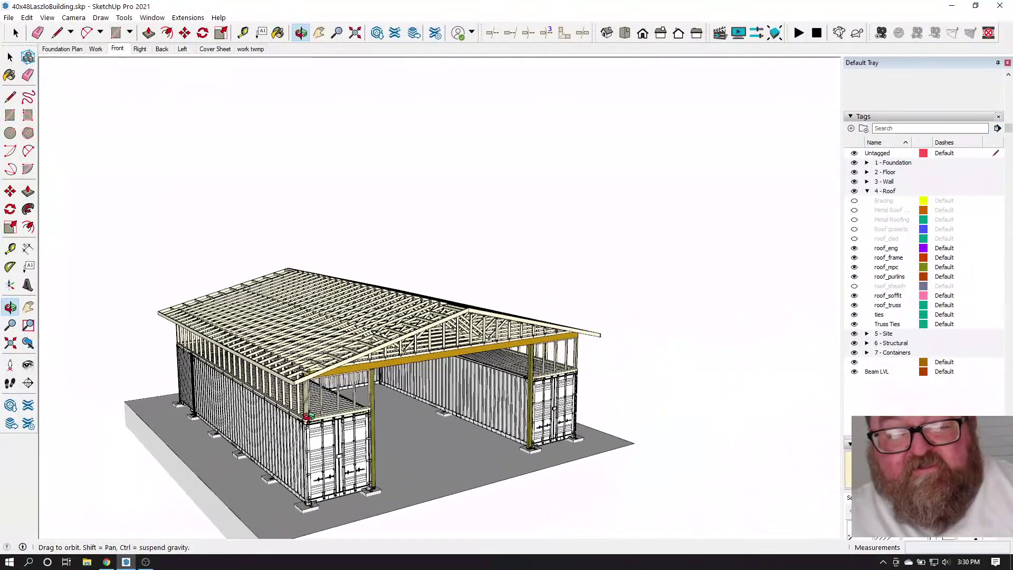
scroll(309, 408, "up", 10)
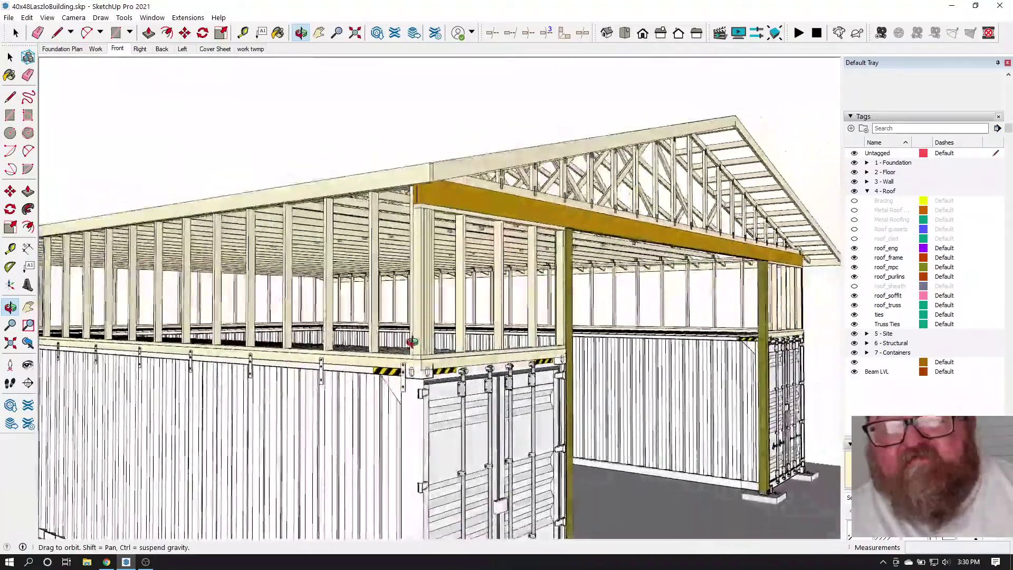
left_click_drag(412, 342, 250, 458)
left_click_drag(270, 417, 528, 364)
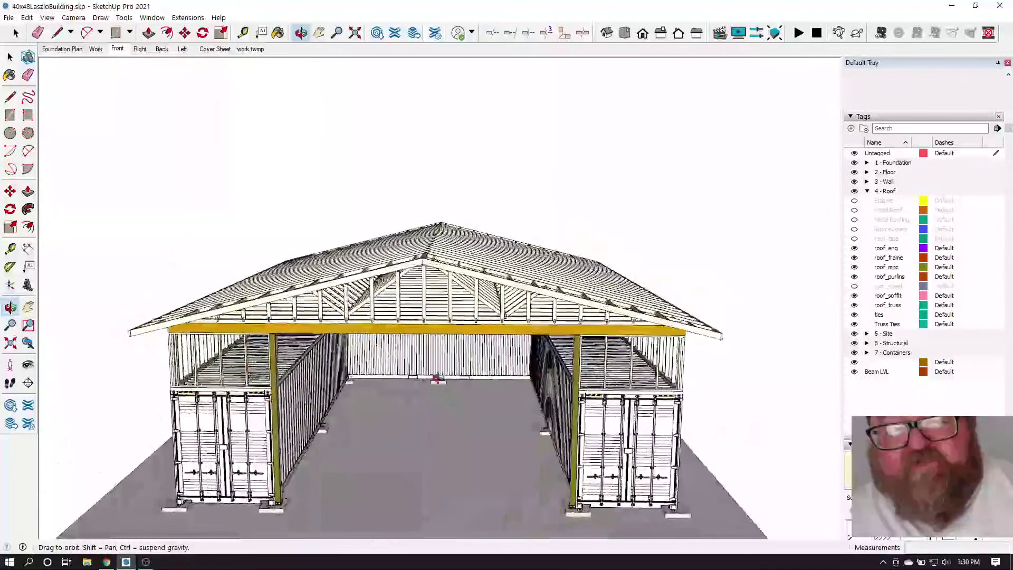
scroll(416, 299, "up", 3)
scroll(429, 304, "up", 3)
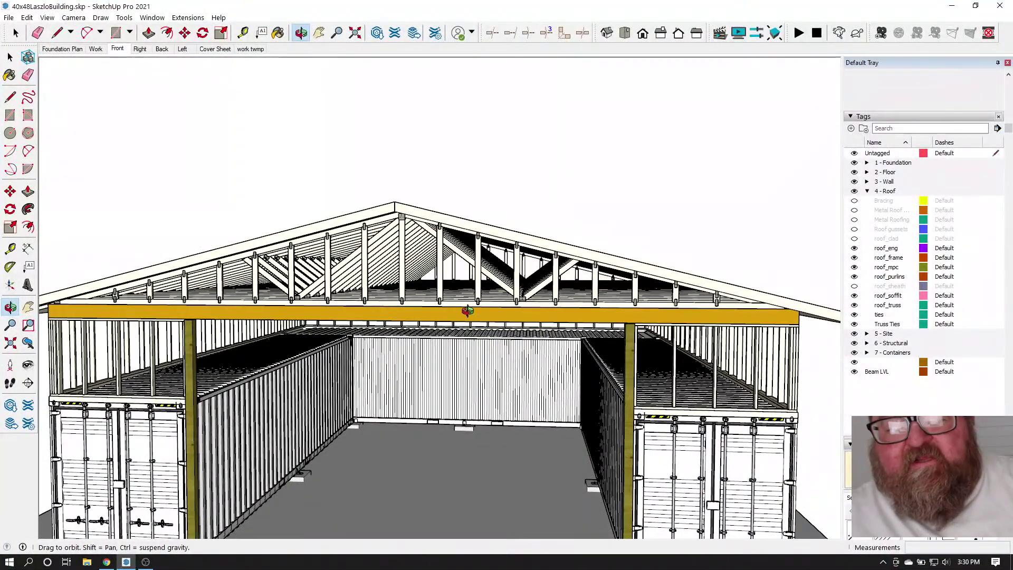
scroll(511, 312, "down", 5)
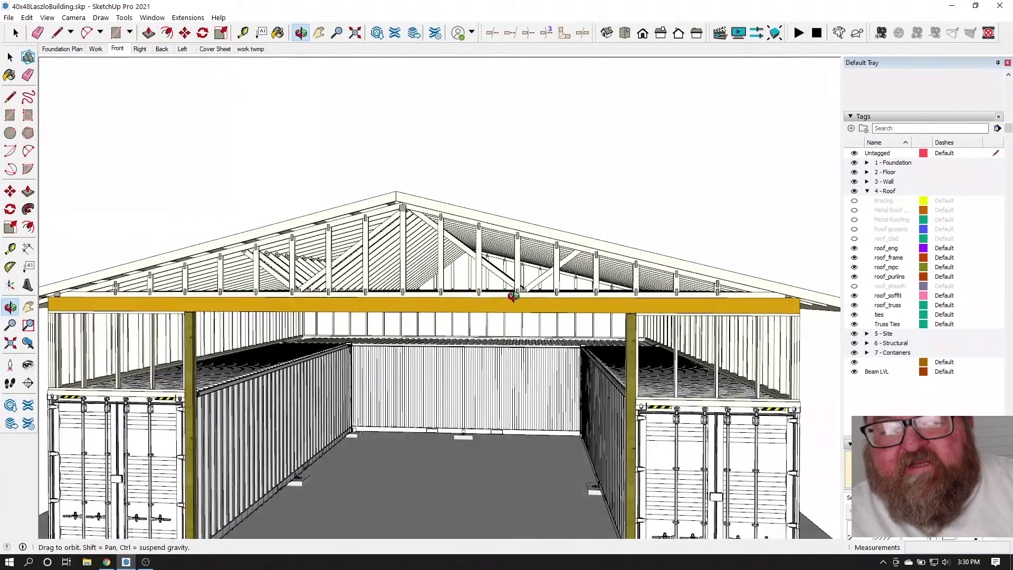
left_click_drag(486, 259, 448, 253)
scroll(600, 350, "down", 1)
left_click_drag(648, 390, 519, 402)
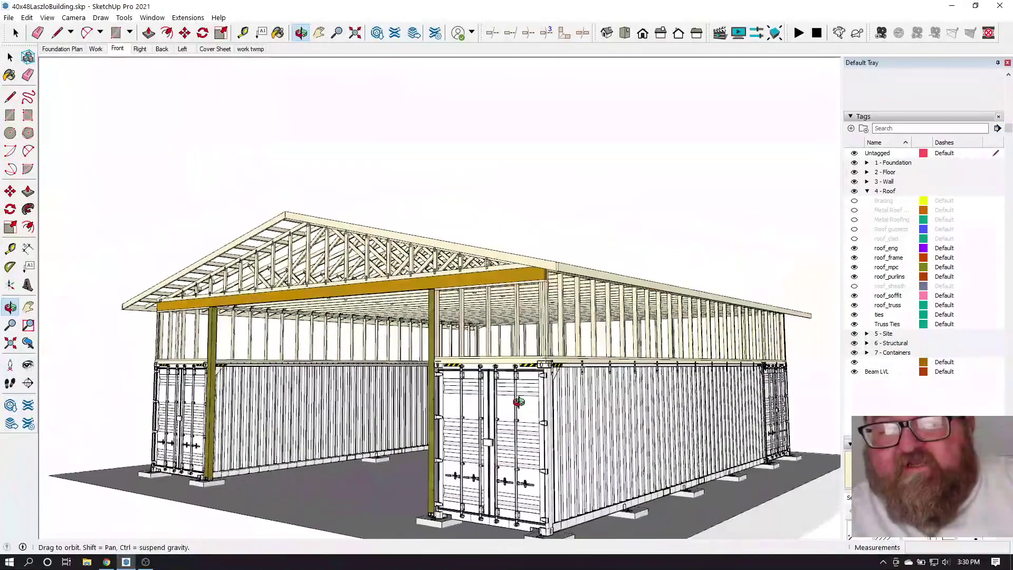
mouse_move(459, 380)
left_mouse_down()
mouse_move(315, 402)
mouse_move(498, 404)
left_mouse_up()
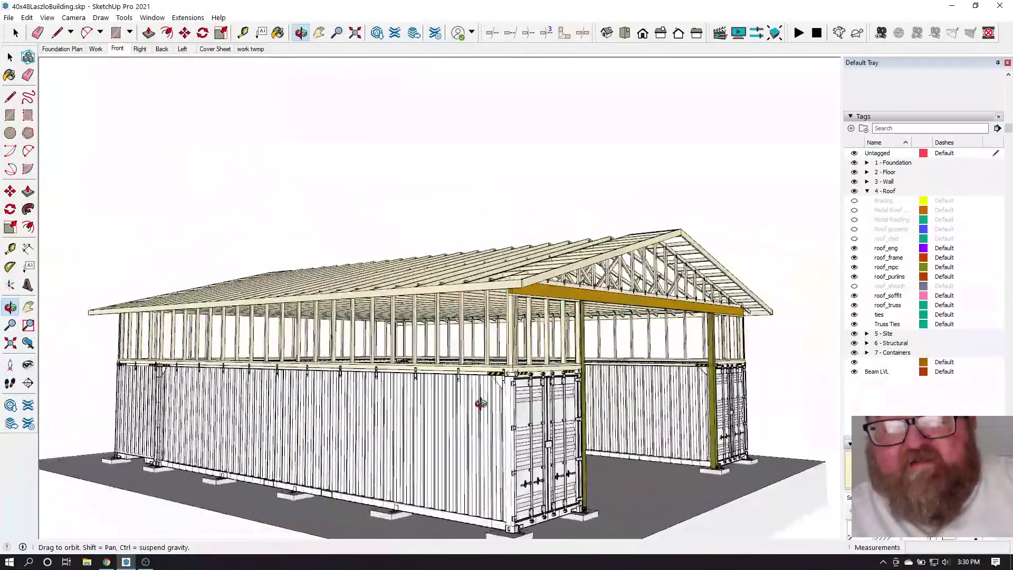
Examine the straps fastening the wall's bottom plate to the side container and the container's bottom rail
scroll(475, 409, "up", 3)
scroll(478, 408, "down", 3)
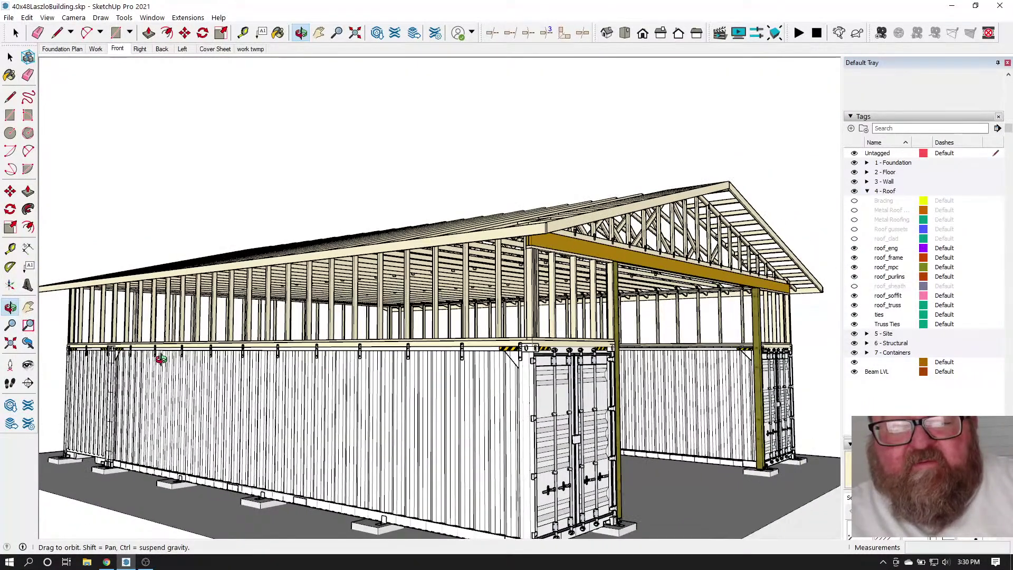
scroll(421, 351, "up", 6)
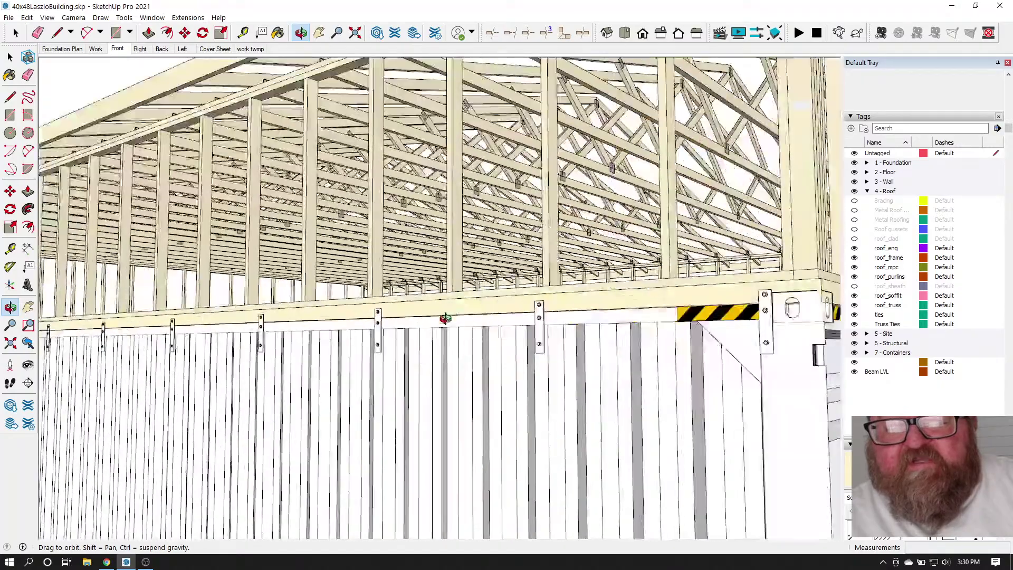
left_click_drag(444, 318, 484, 376)
left_click_drag(526, 343, 394, 348)
left_click_drag(455, 325, 414, 367)
left_click_drag(443, 299, 369, 437)
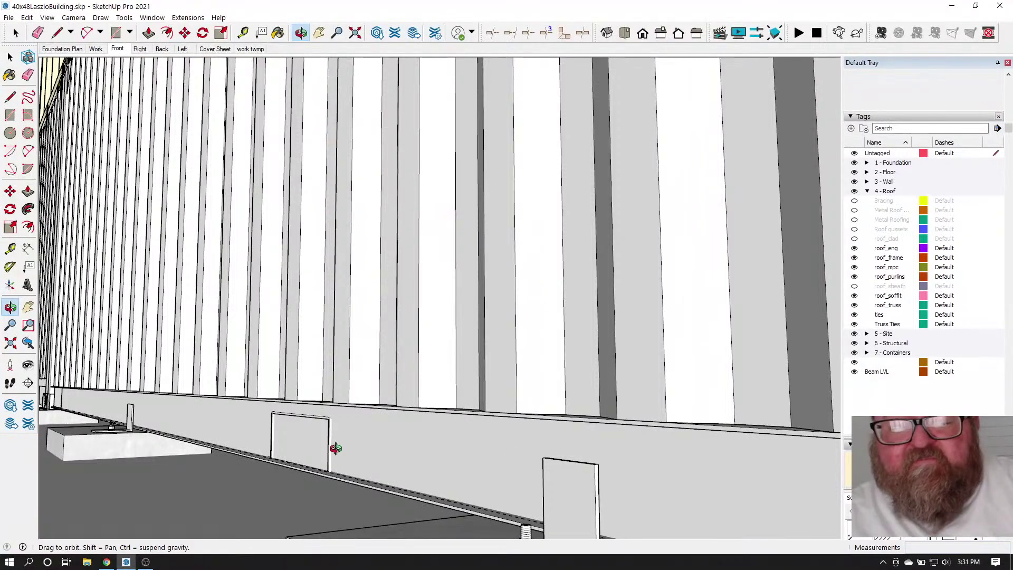
left_click_drag(303, 424, 561, 450)
scroll(378, 448, "down", 7)
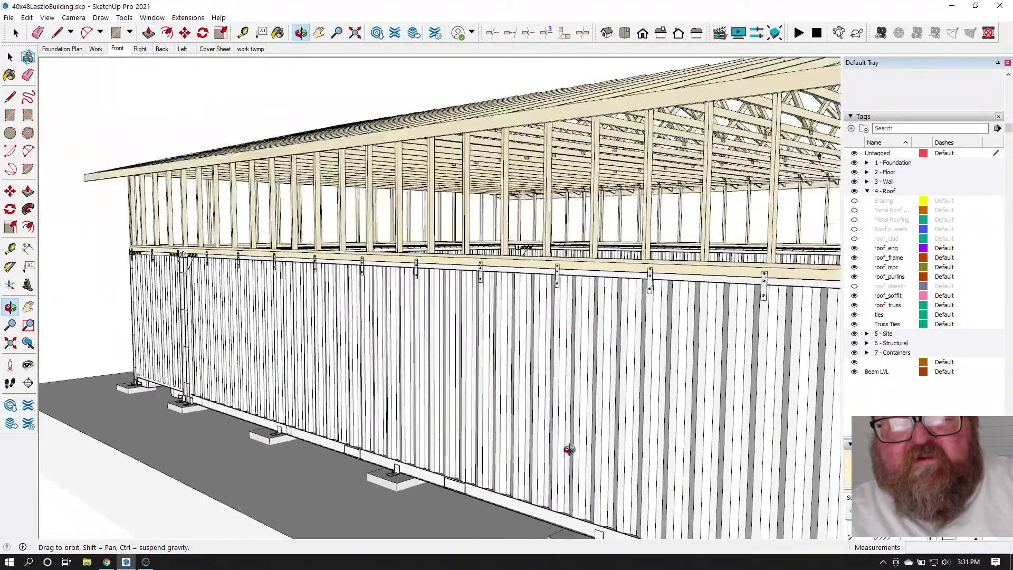
Examine the side stud wall from above and the spacing of its plate straps relative to the studs
scroll(263, 403, "down", 5)
left_click_drag(312, 385, 333, 420)
scroll(341, 390, "down", 3)
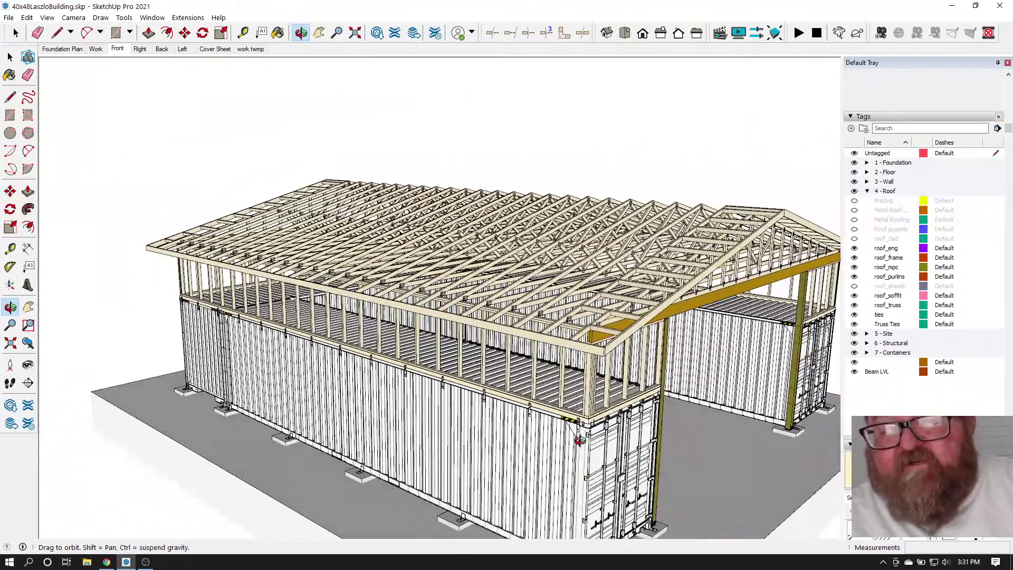
left_click_drag(481, 402, 502, 377)
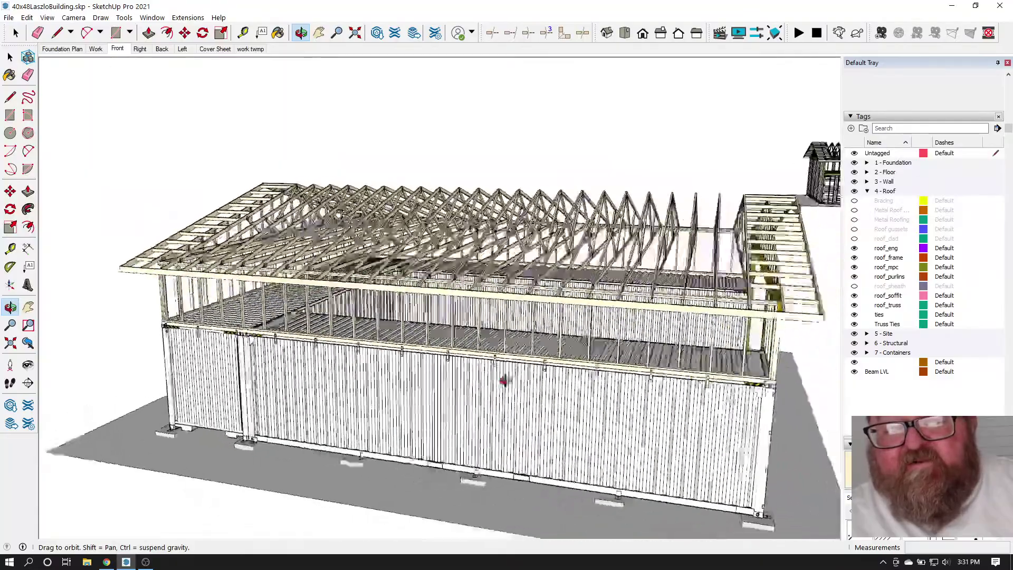
scroll(509, 343, "up", 5)
scroll(512, 350, "up", 3)
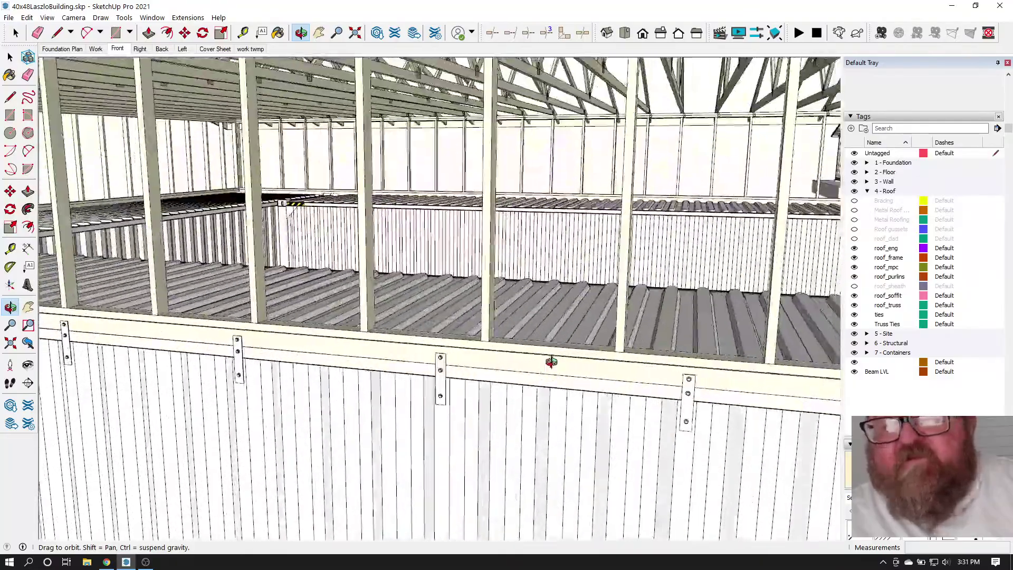
scroll(528, 353, "up", 4)
left_click_drag(518, 349, 468, 419)
scroll(385, 331, "down", 8)
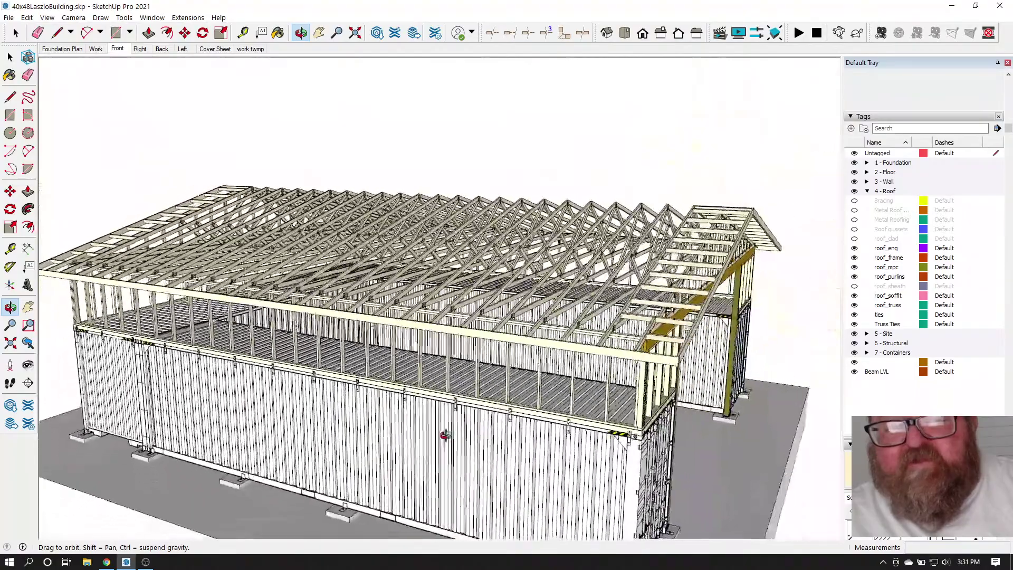
Examine the full side elevation, from the trusses and studs down to the containers and their foundation pads
left_click_drag(444, 435, 454, 424)
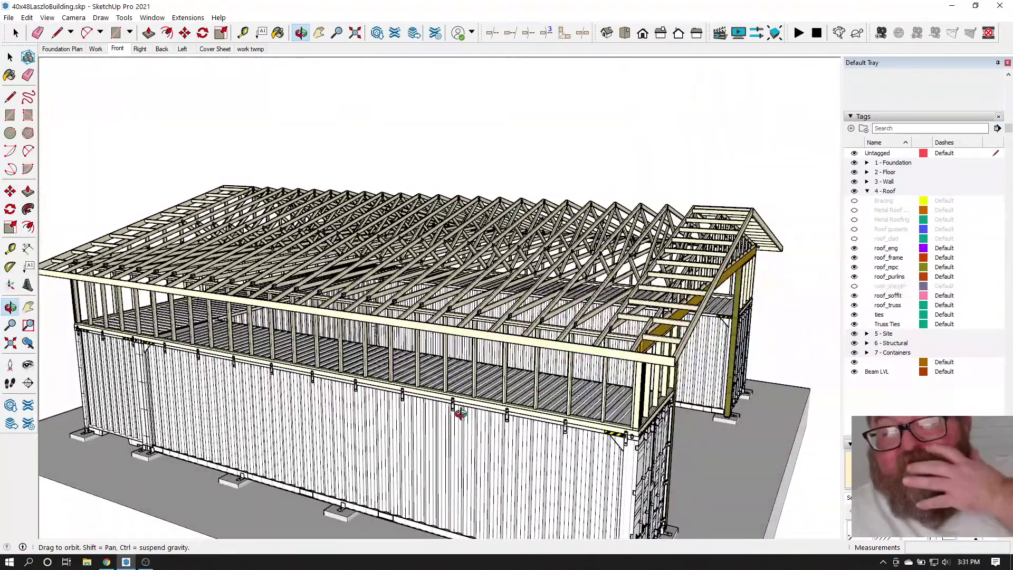
left_click_drag(503, 422, 549, 424)
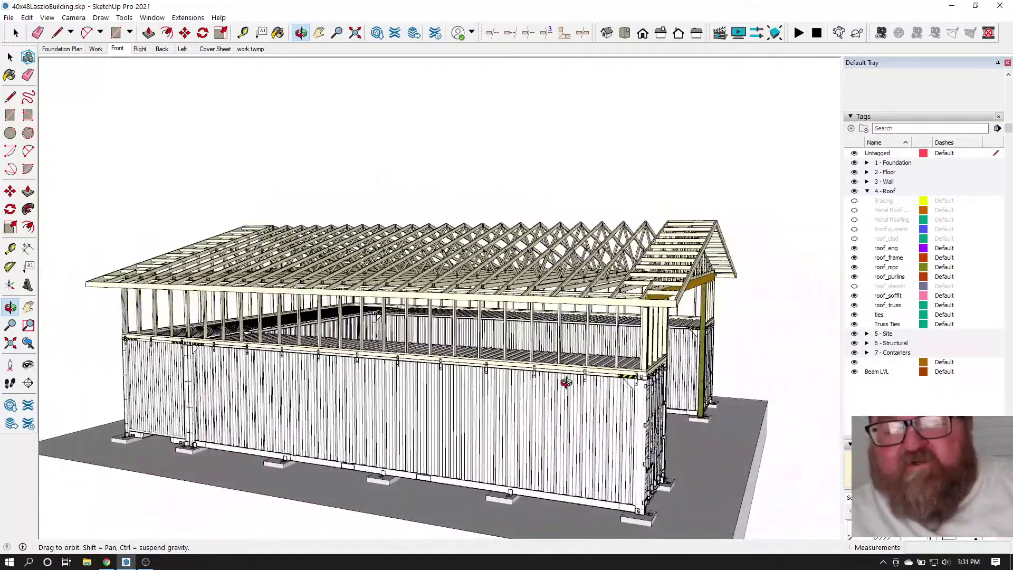
left_click_drag(562, 384, 591, 375)
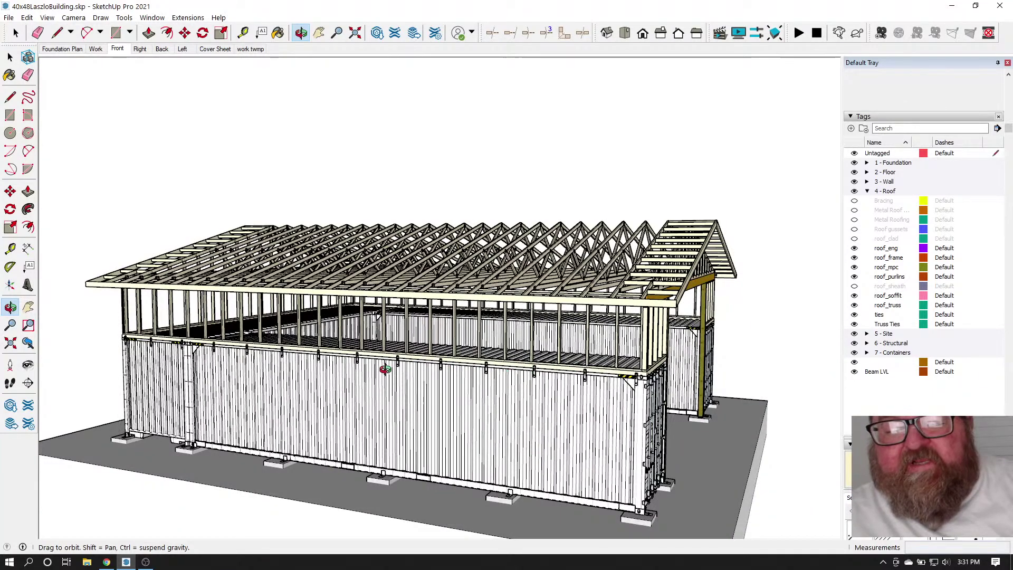
scroll(614, 388, "up", 2)
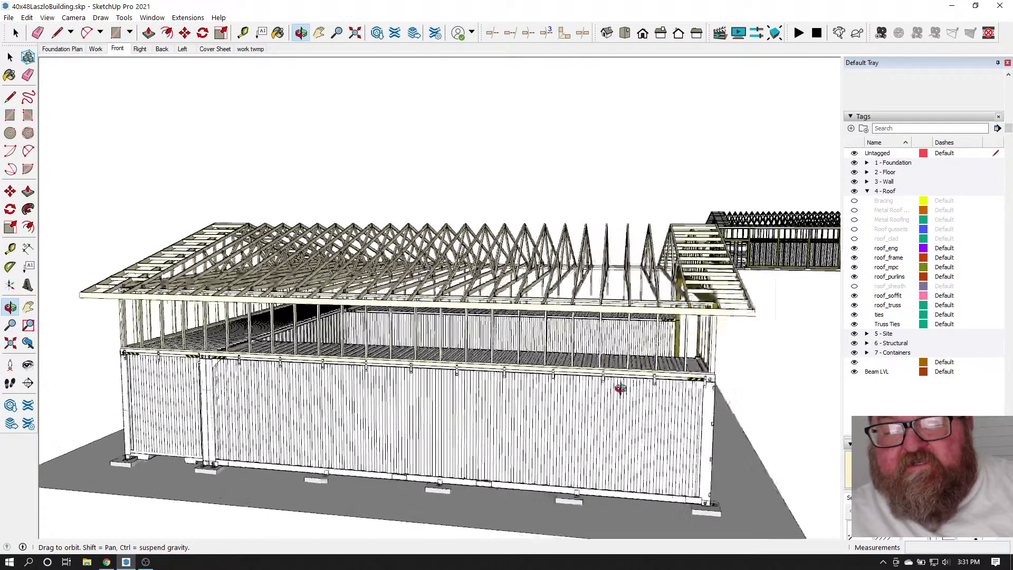
scroll(602, 393, "up", 4)
scroll(616, 372, "down", 1)
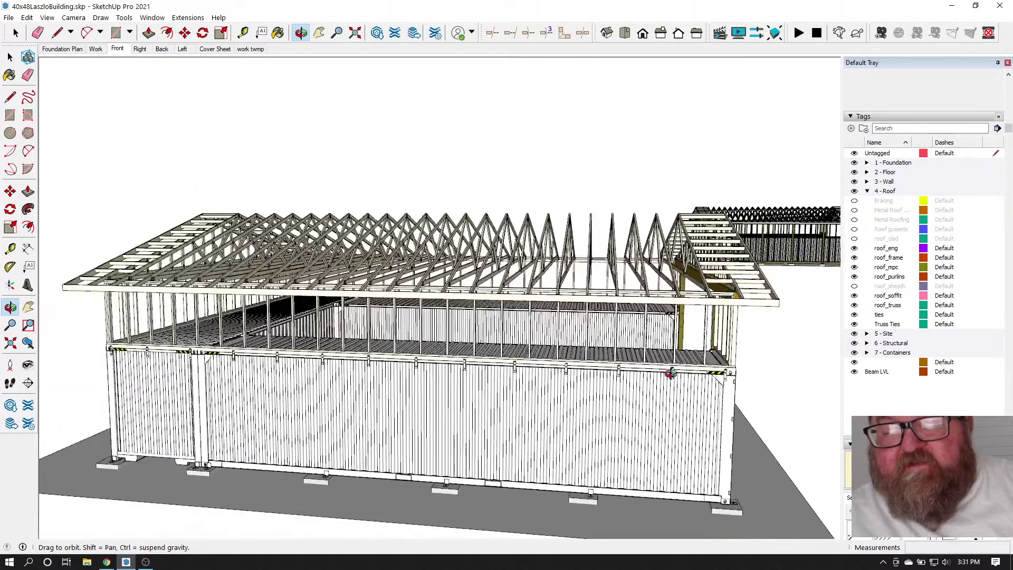
left_click_drag(669, 372, 549, 389)
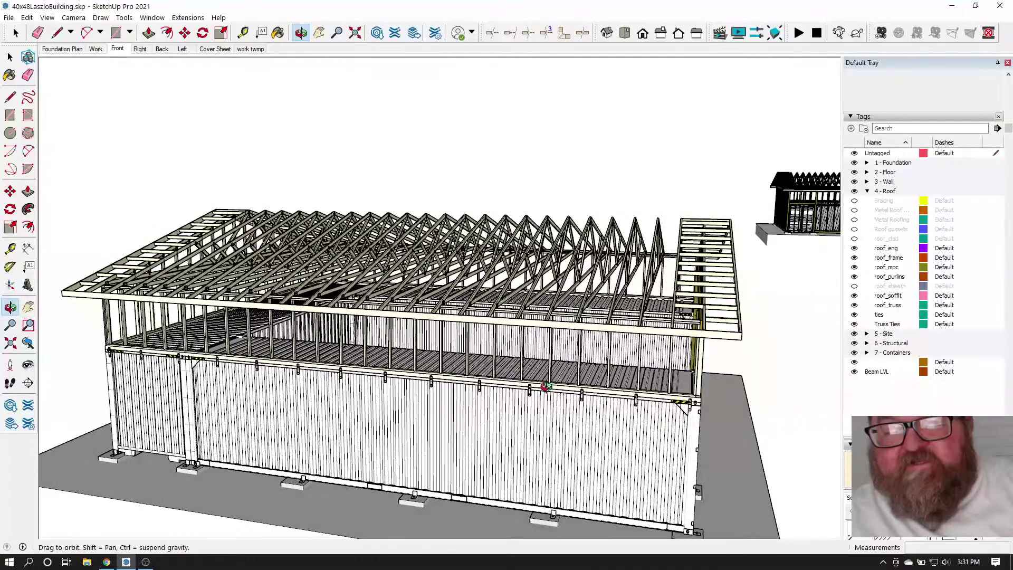
scroll(562, 388, "up", 2)
scroll(584, 400, "down", 3)
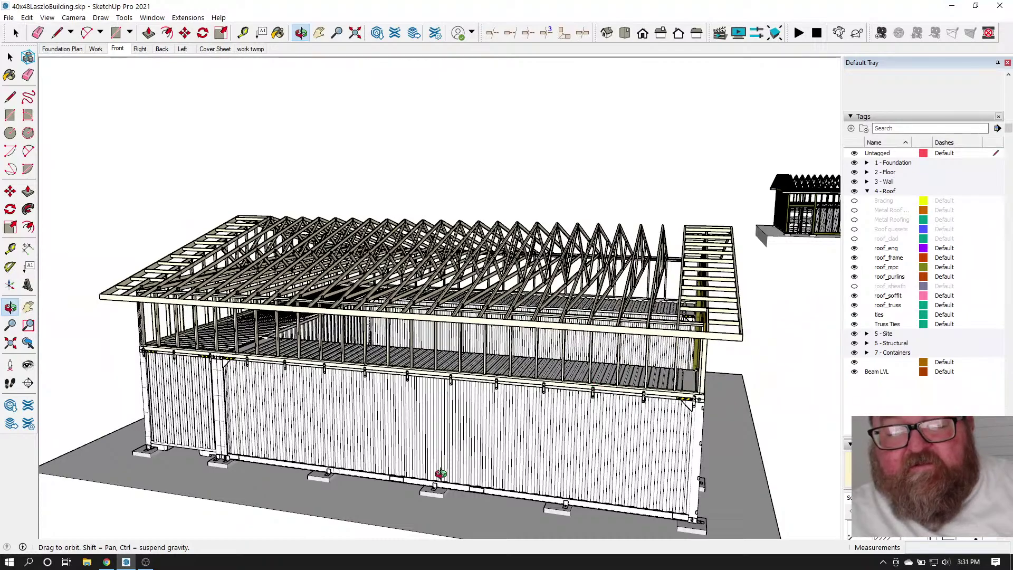
scroll(429, 466, "up", 6)
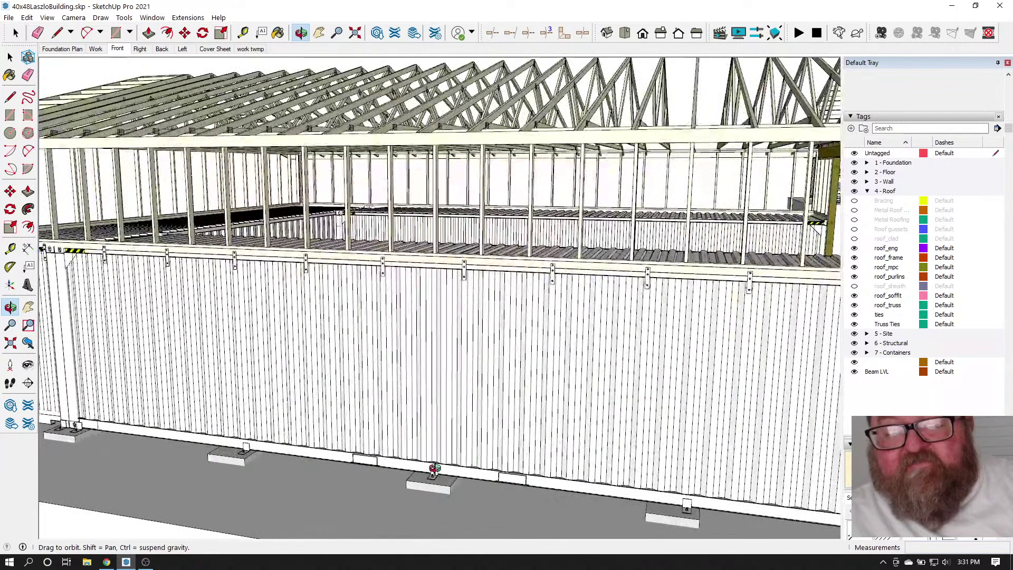
scroll(436, 468, "down", 6)
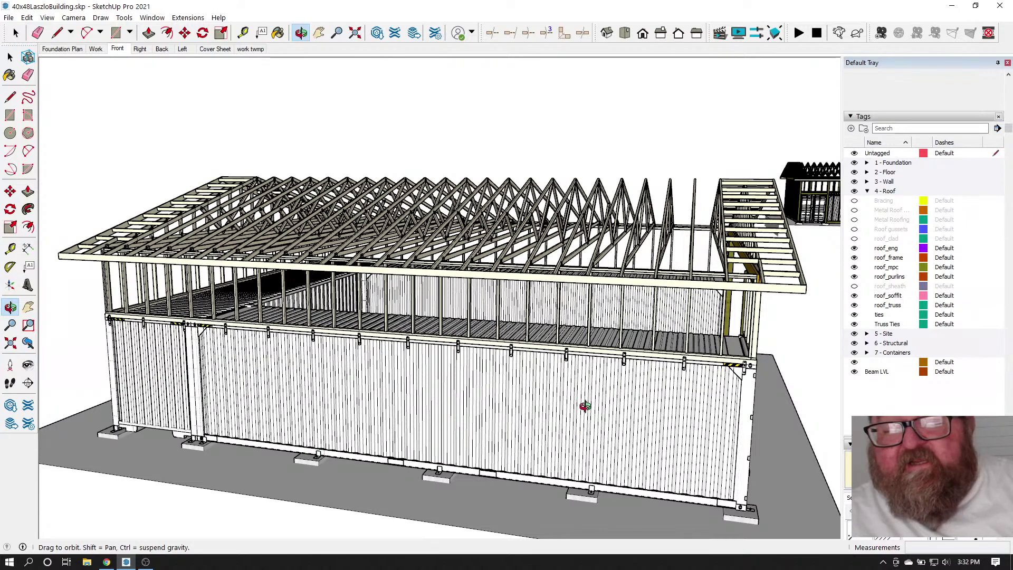
Show the Bracing tag and examine the brace members along the ridge and between the roof trusses
left_click_drag(583, 468, 457, 248)
scroll(526, 401, "up", 3)
scroll(473, 282, "up", 5)
scroll(439, 339, "up", 3)
scroll(478, 204, "down", 8)
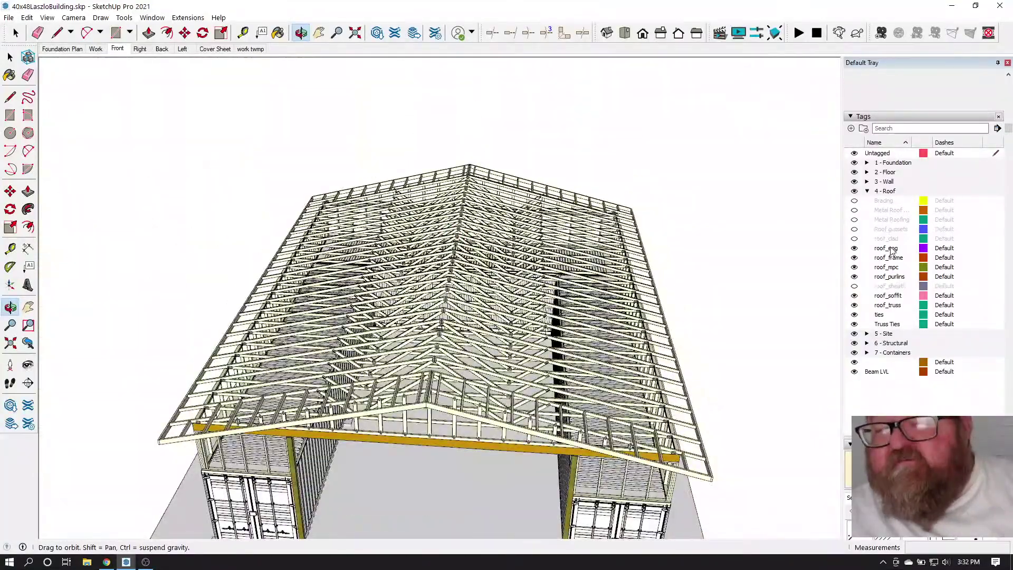
left_click(854, 201)
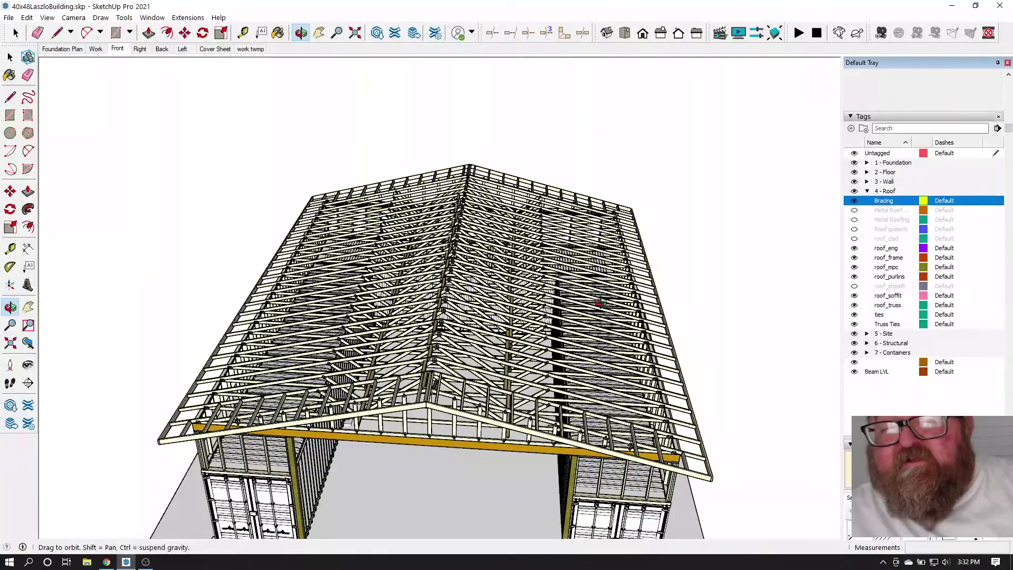
scroll(358, 384, "up", 10)
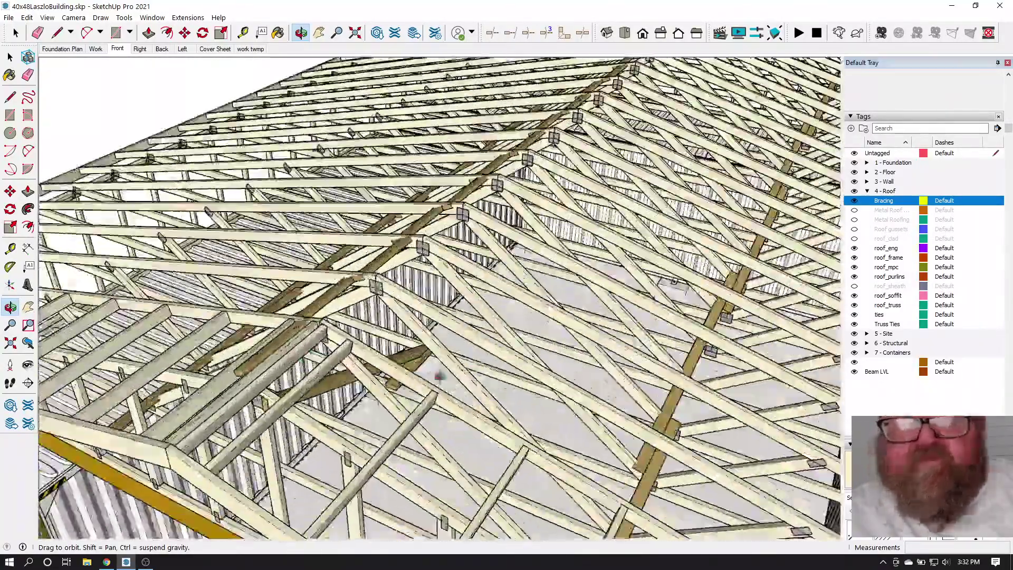
middle_click_drag(439, 375, 179, 413)
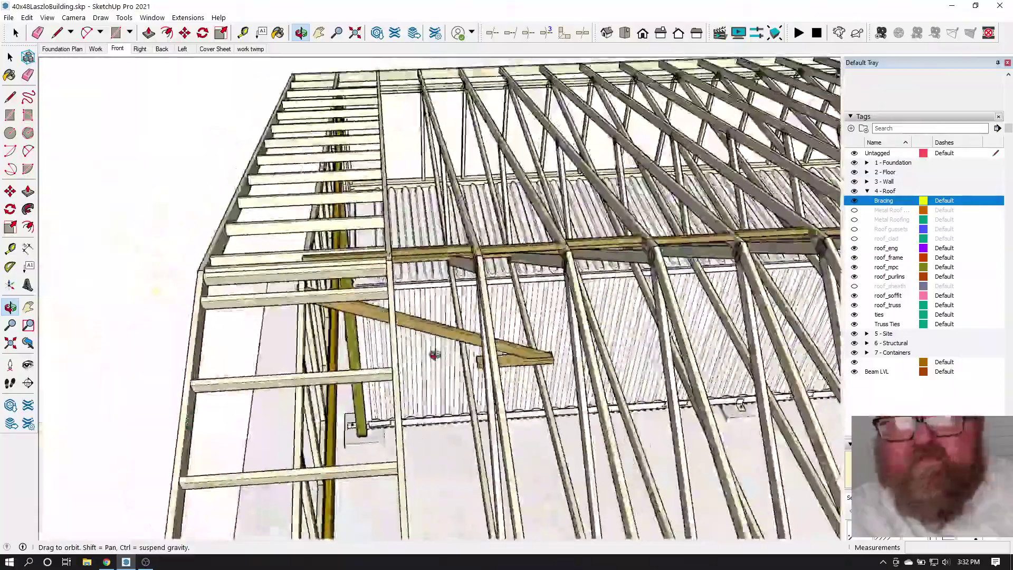
scroll(430, 359, "down", 5)
scroll(388, 350, "up", 6)
middle_click_drag(388, 350, 302, 372)
middle_click_drag(496, 401, 315, 327)
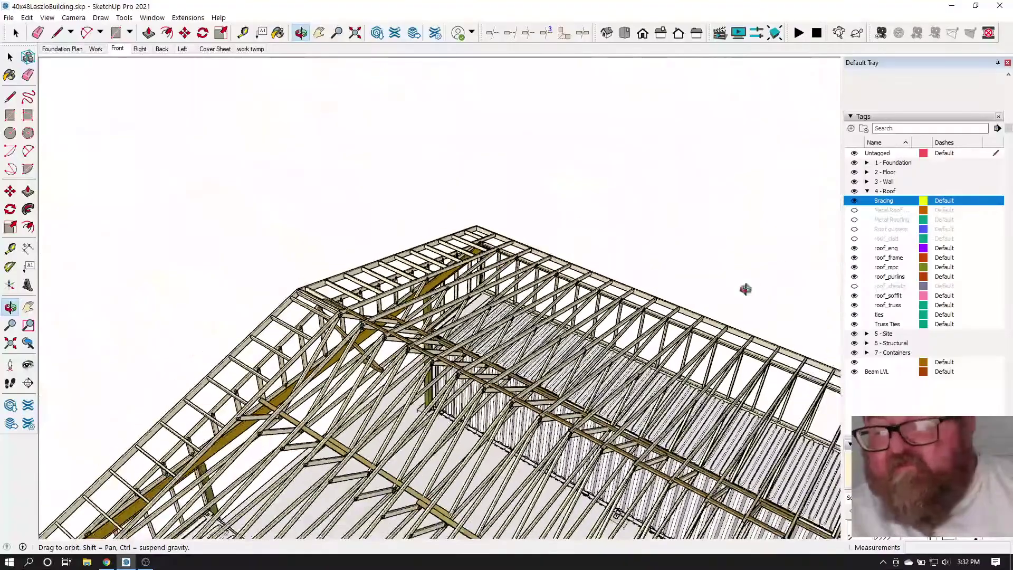
Hide the Bracing tag and examine the truss connections along the ridge near the gable end
left_click(854, 200)
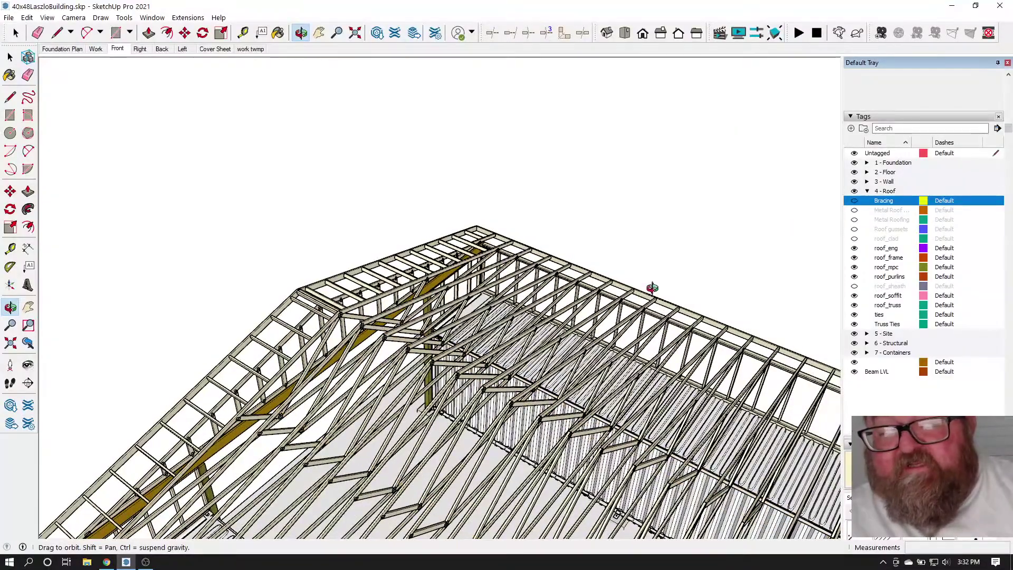
middle_click_drag(721, 353, 517, 344)
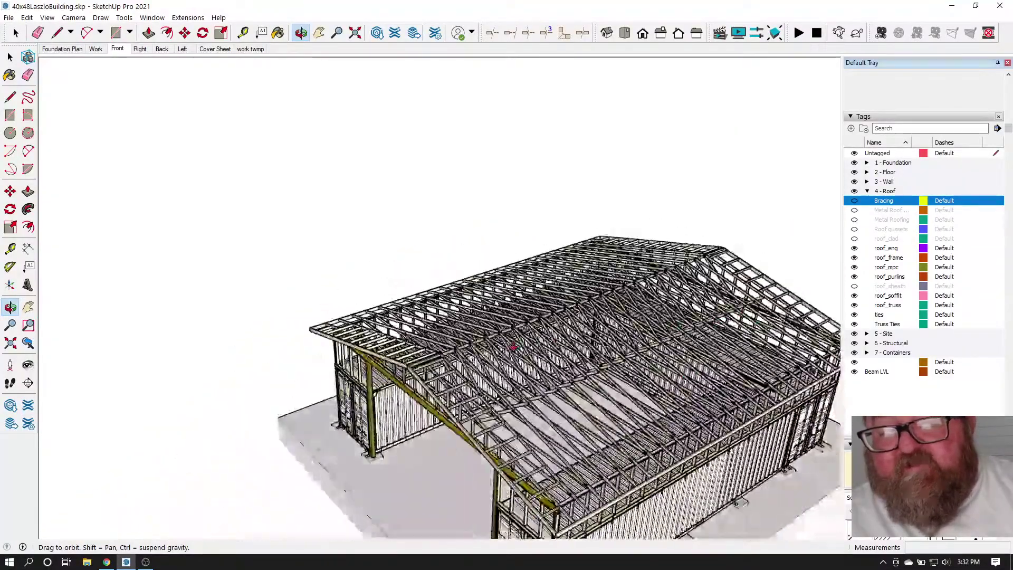
scroll(425, 360, "up", 5)
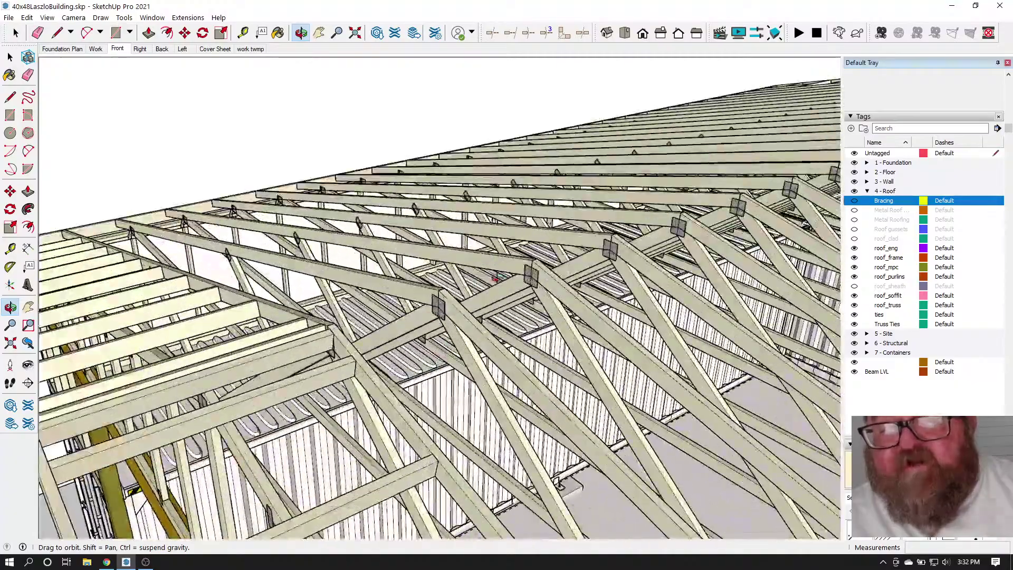
Examine the truss peaks along the ridge and the webs of the front gable truss
middle_click_drag(549, 262, 735, 194)
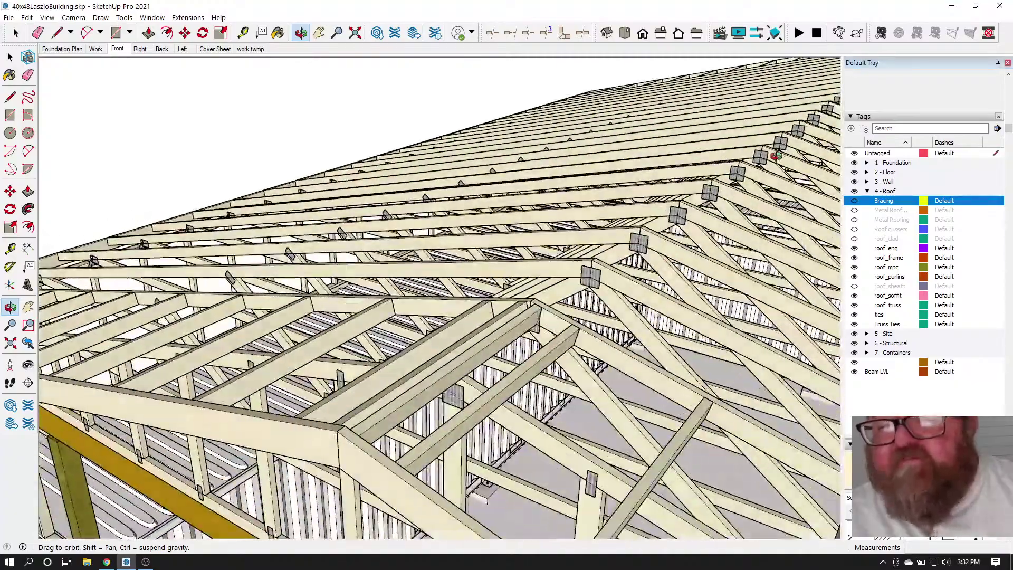
left_click_drag(683, 237, 459, 257)
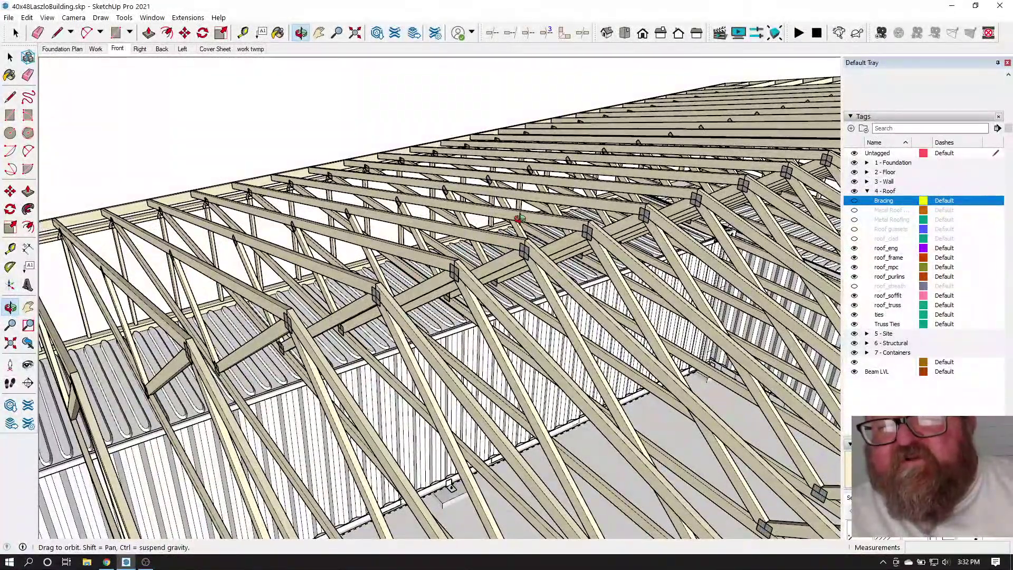
left_click_drag(675, 202, 583, 360)
scroll(580, 364, "up", 5)
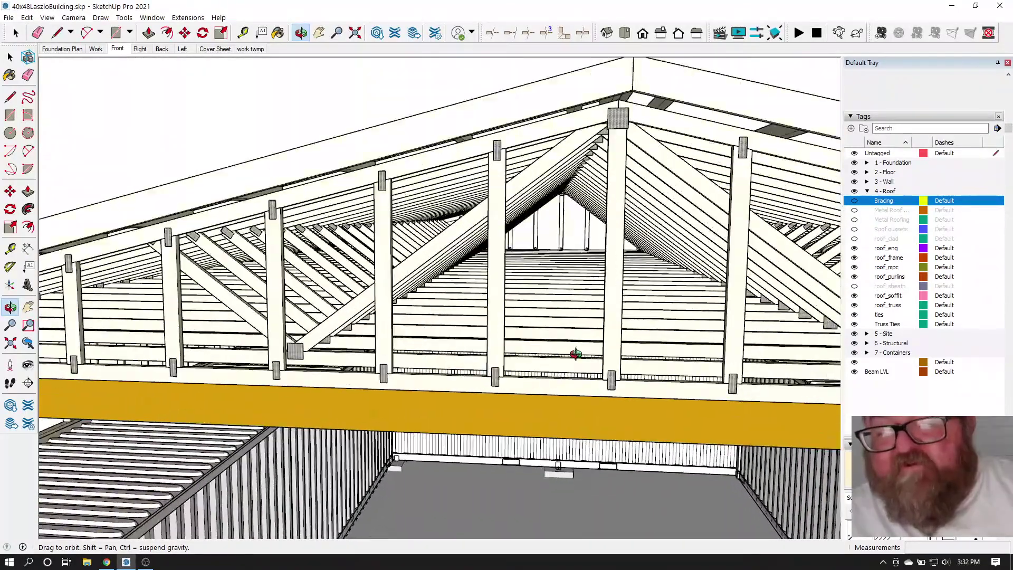
scroll(552, 248, "down", 6)
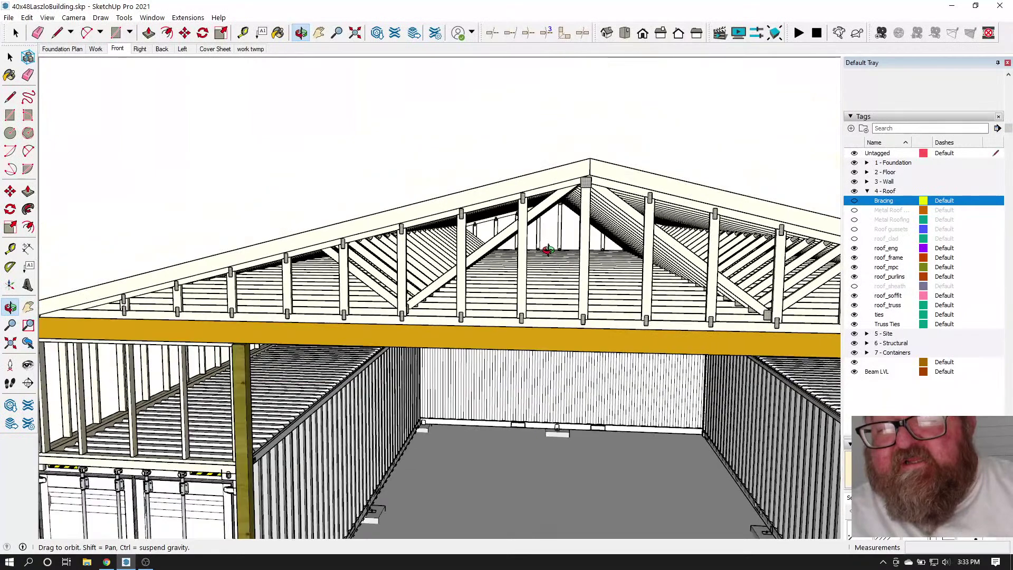
Examine the whole front of the building, from the gable truss and beam down to the posts and containers
left_click_drag(467, 322, 680, 299)
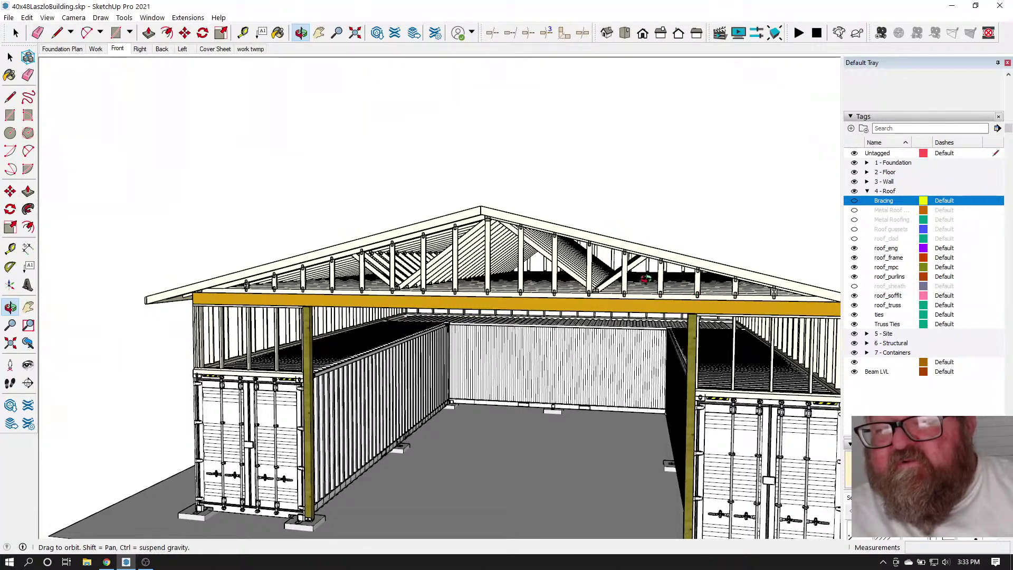
left_click_drag(684, 282, 547, 306)
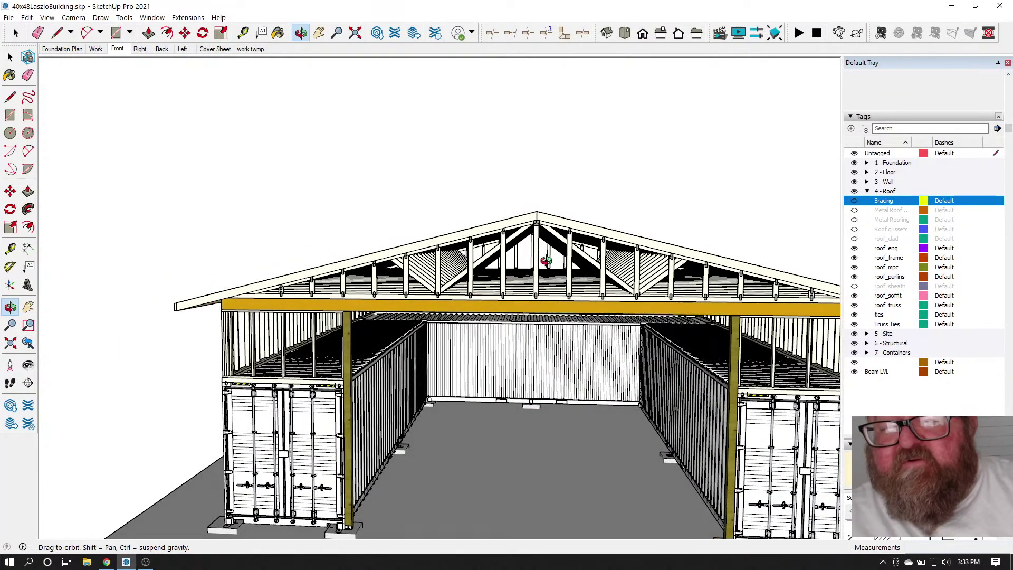
left_click_drag(480, 300, 551, 315)
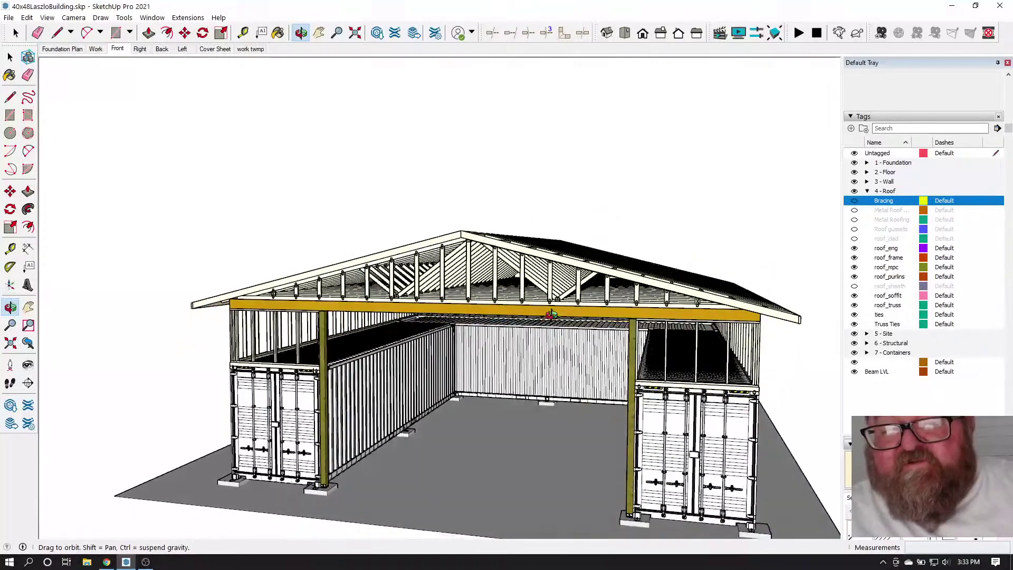
left_click_drag(448, 293, 459, 313)
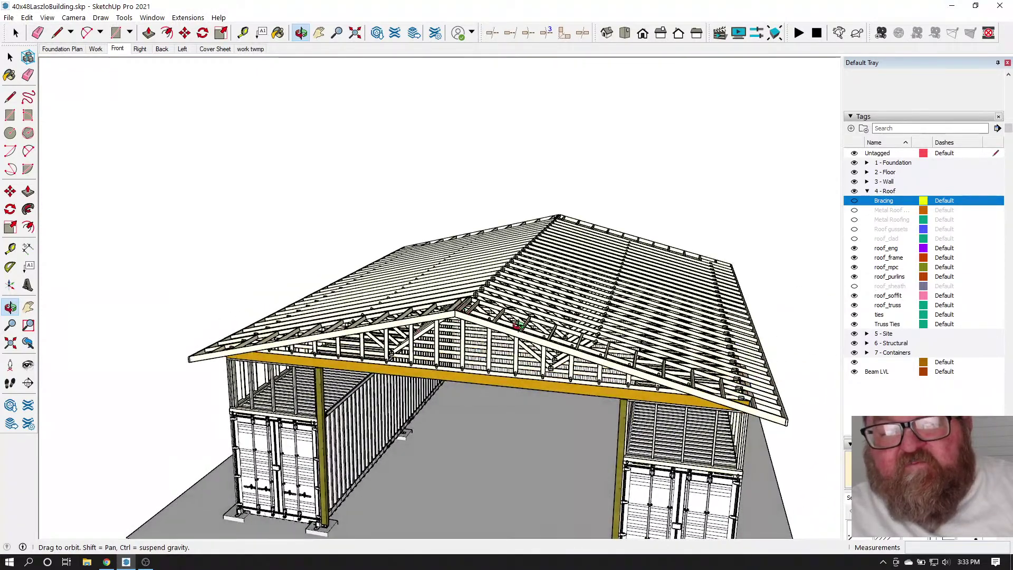
left_click_drag(521, 305, 544, 302)
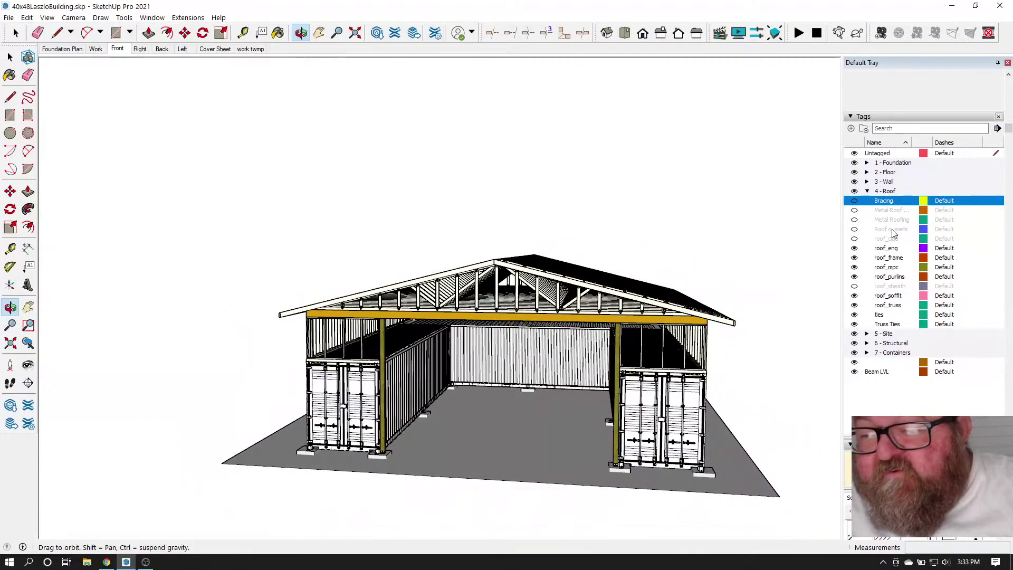
Show the wall_sheath and roof_sheath tags
left_click(867, 182)
left_click(855, 324)
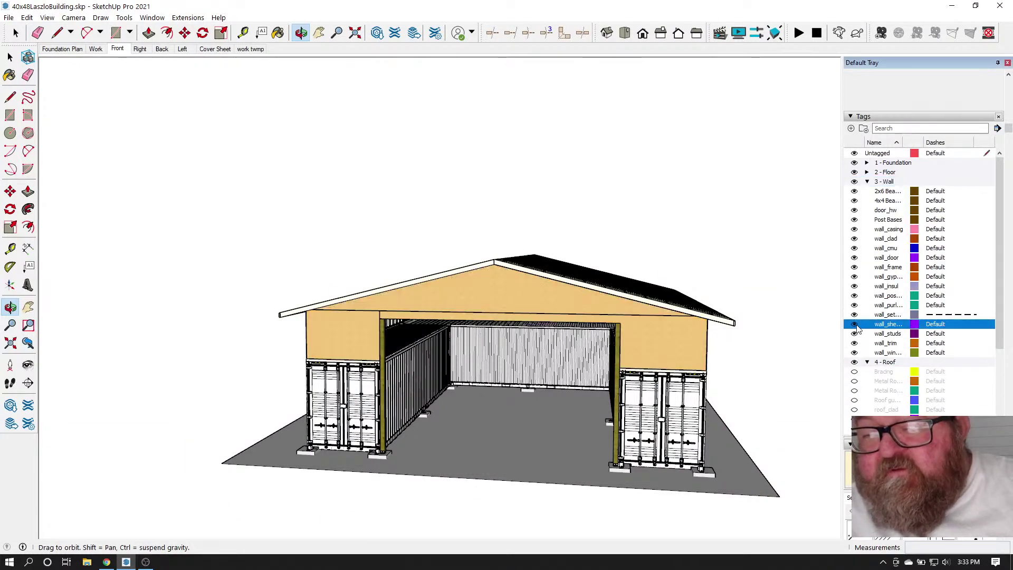
left_click_drag(454, 302, 680, 345)
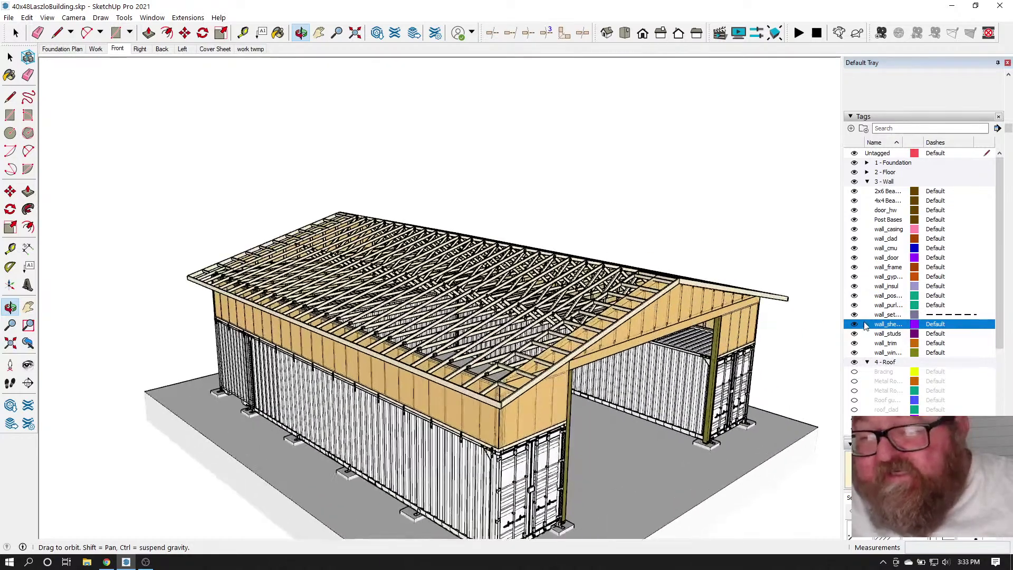
scroll(886, 299, "down", 3)
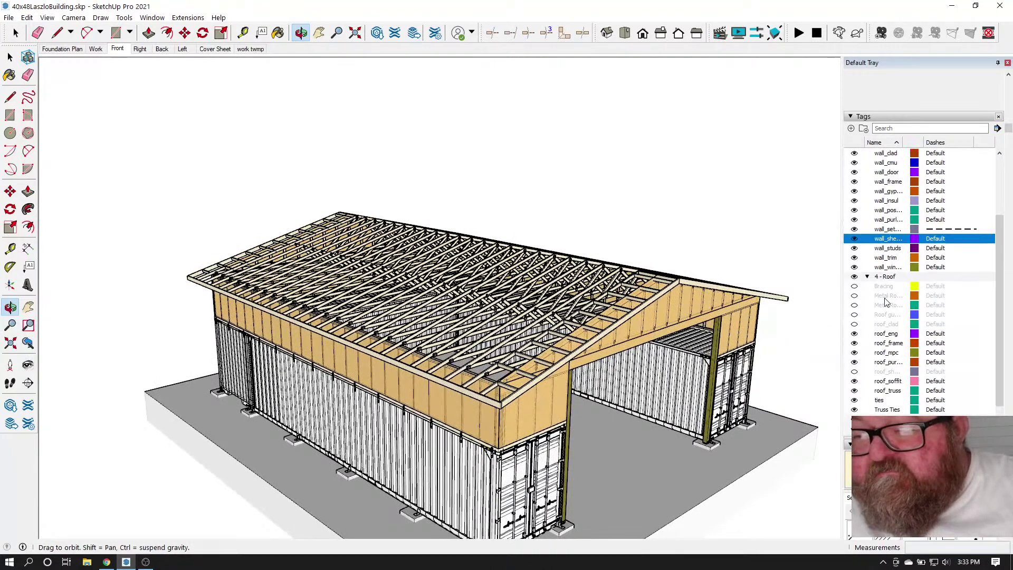
scroll(886, 299, "down", 3)
left_click(855, 280)
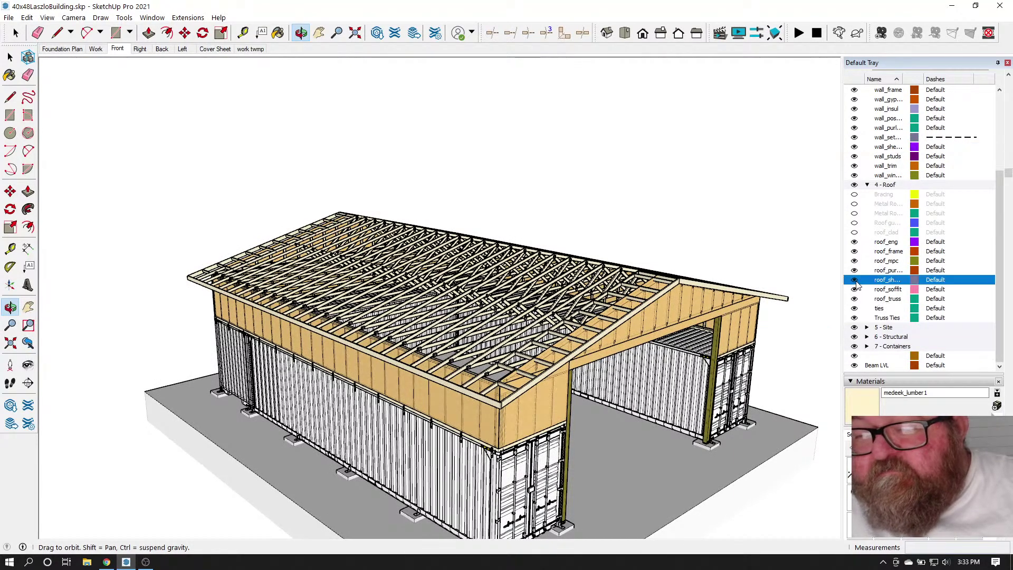
Place a vertical guide on the front wall sheathing, 48 inches in from its outer corner edge
left_click_drag(626, 326, 527, 301)
scroll(588, 315, "up", 5)
left_click_drag(588, 313, 746, 301)
scroll(593, 270, "up", 3)
scroll(593, 270, "down", 2)
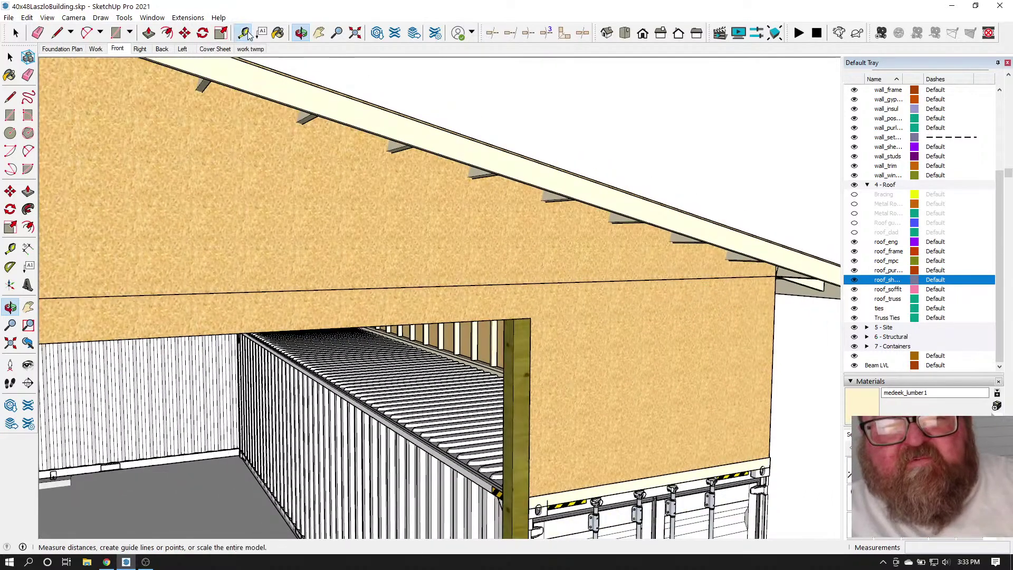
key("t")
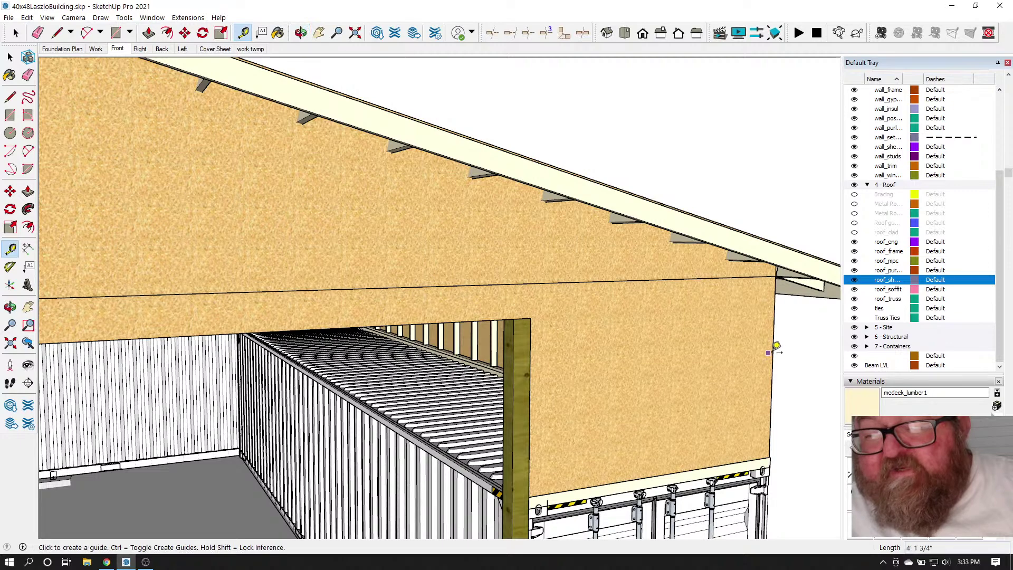
scroll(770, 374, "up", 3)
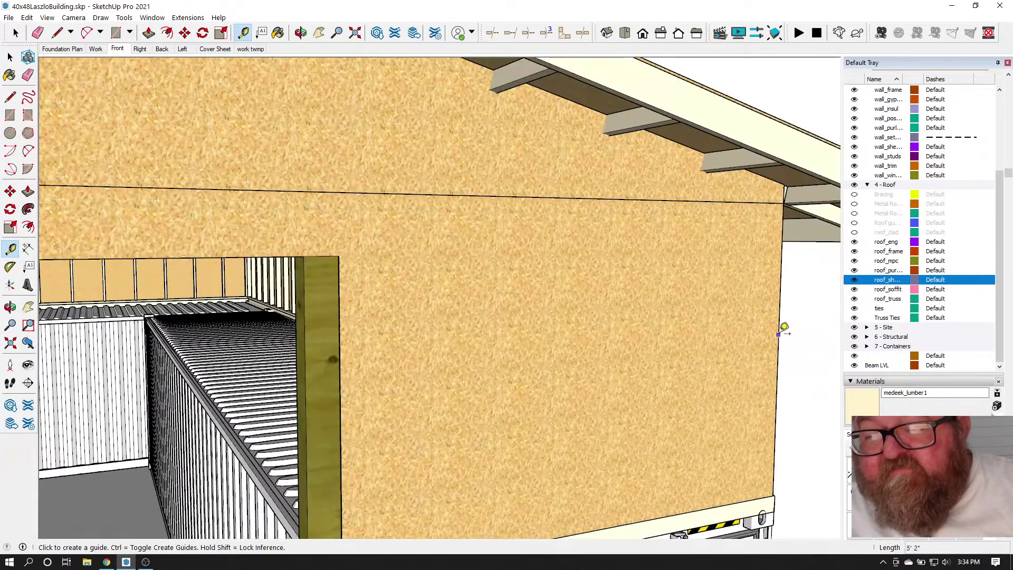
left_click(779, 333)
scroll(758, 368, "up", 4)
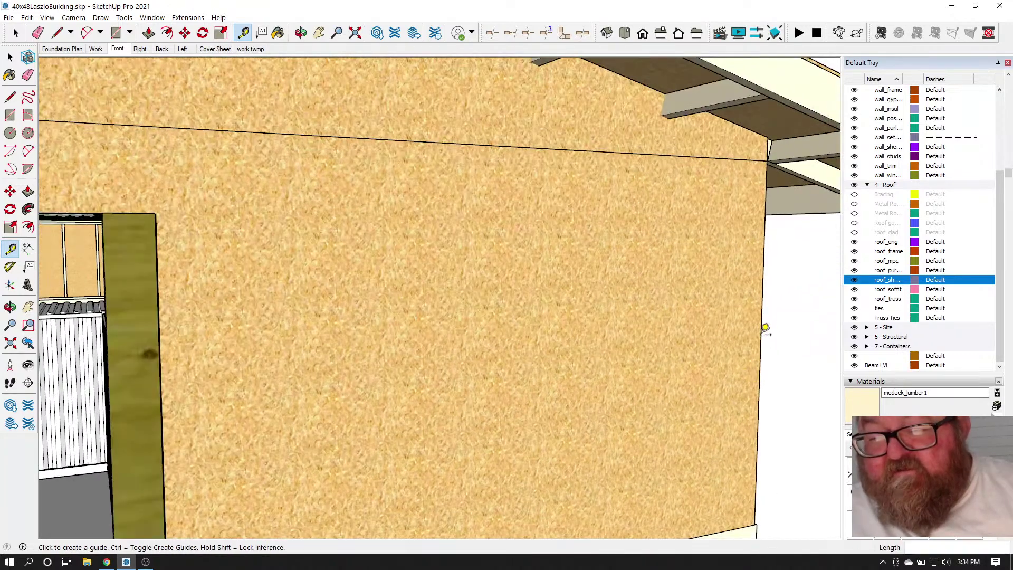
left_click(761, 324)
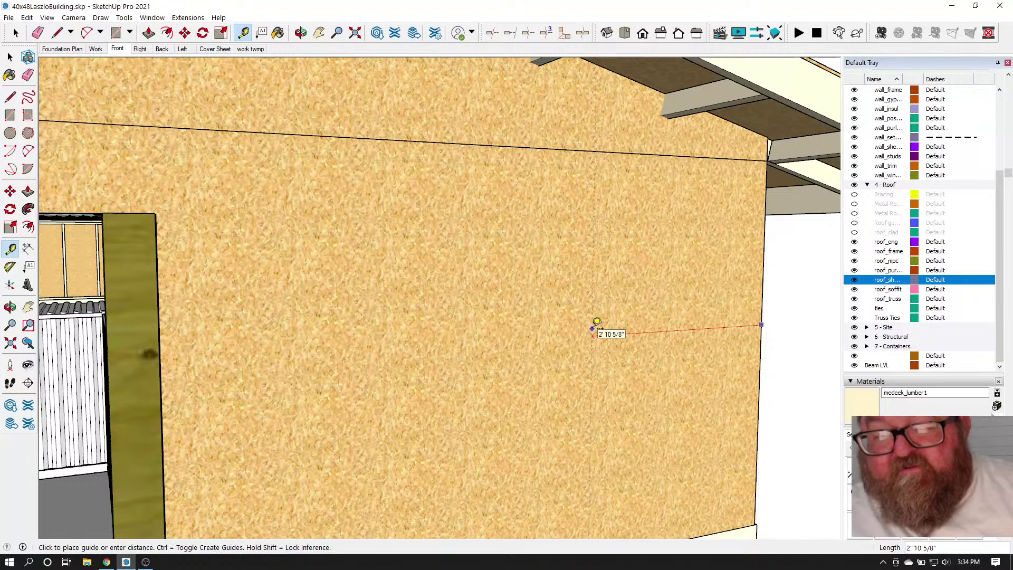
key("Return")
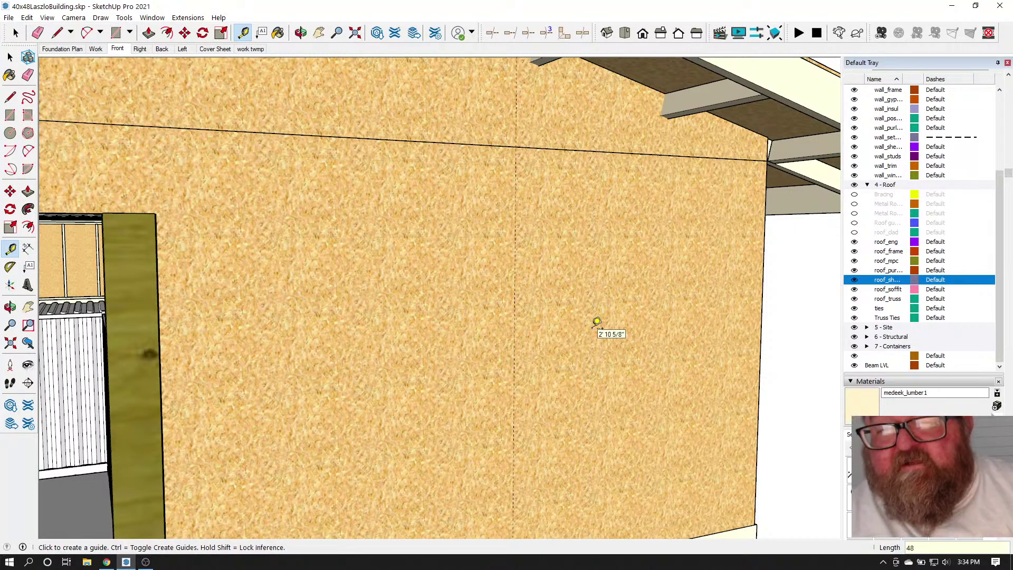
Measure the front wall sheathing's height along the guide, from its lower edge up to the roof overhang
scroll(777, 383, "down", 3)
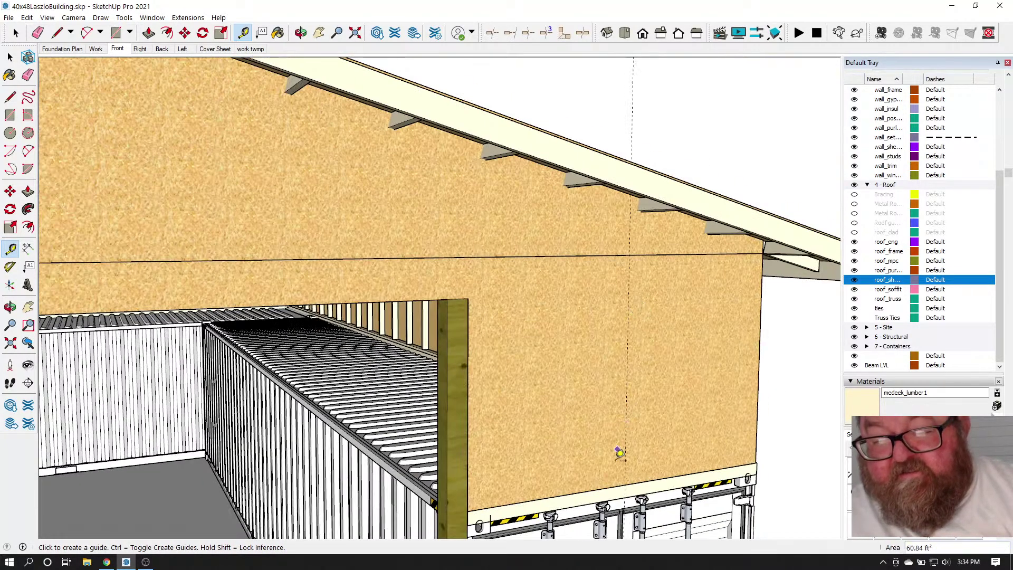
left_click(627, 484)
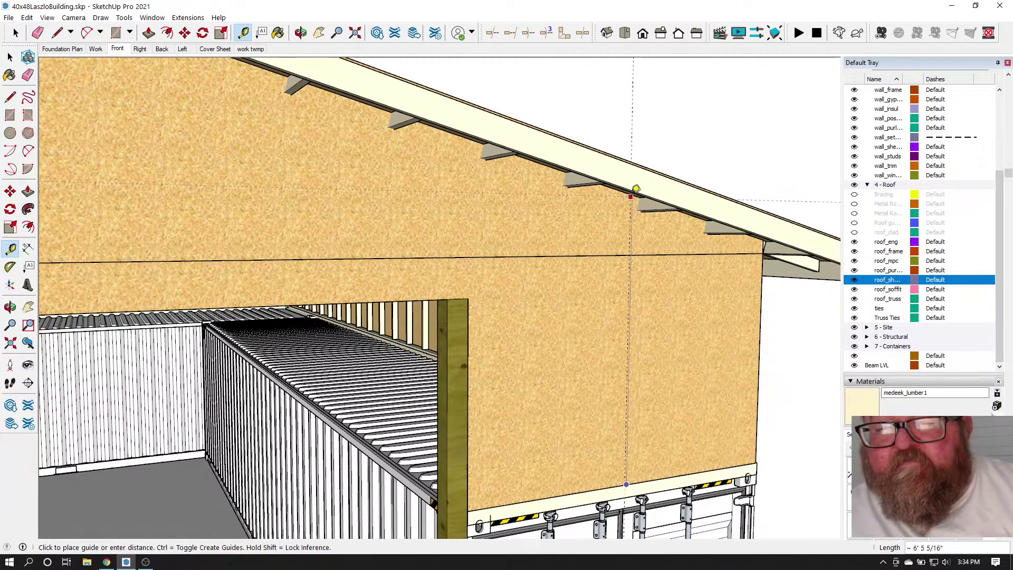
left_click(636, 188)
scroll(677, 343, "down", 1)
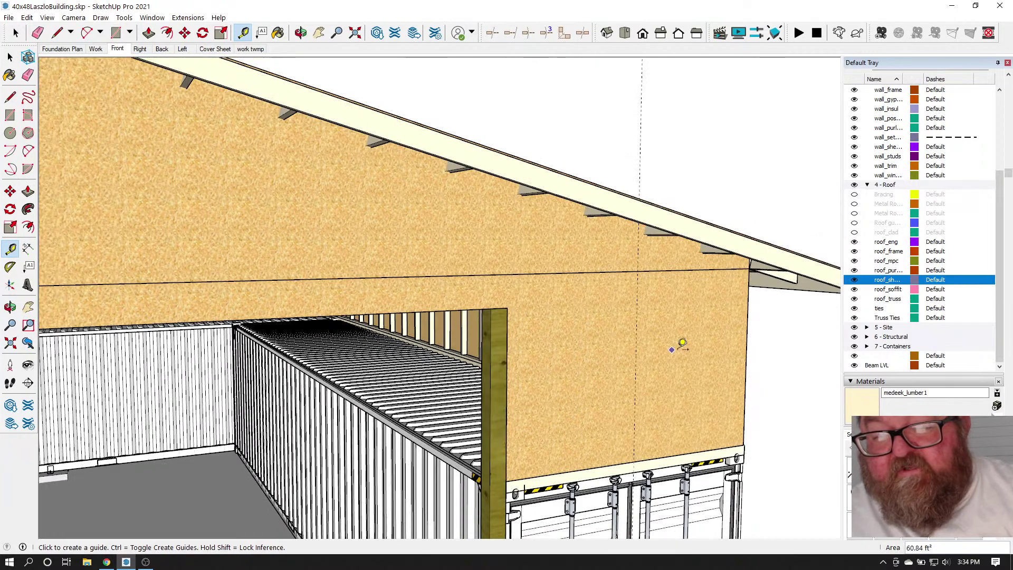
Erase the vertical guide from the front wall sheathing
left_click(300, 34)
left_click_drag(458, 285, 309, 260)
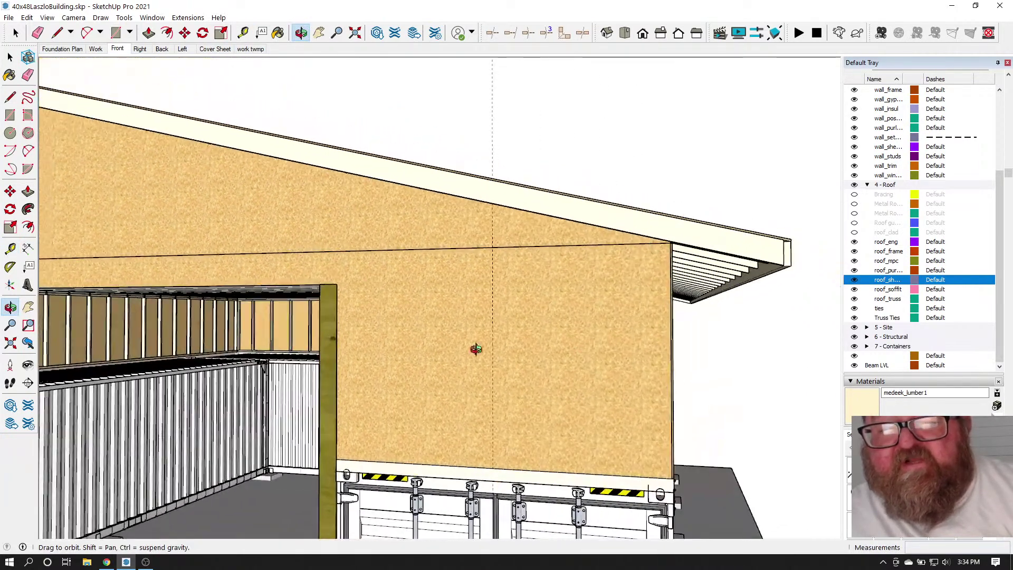
left_click_drag(558, 395, 572, 366)
left_click(37, 33)
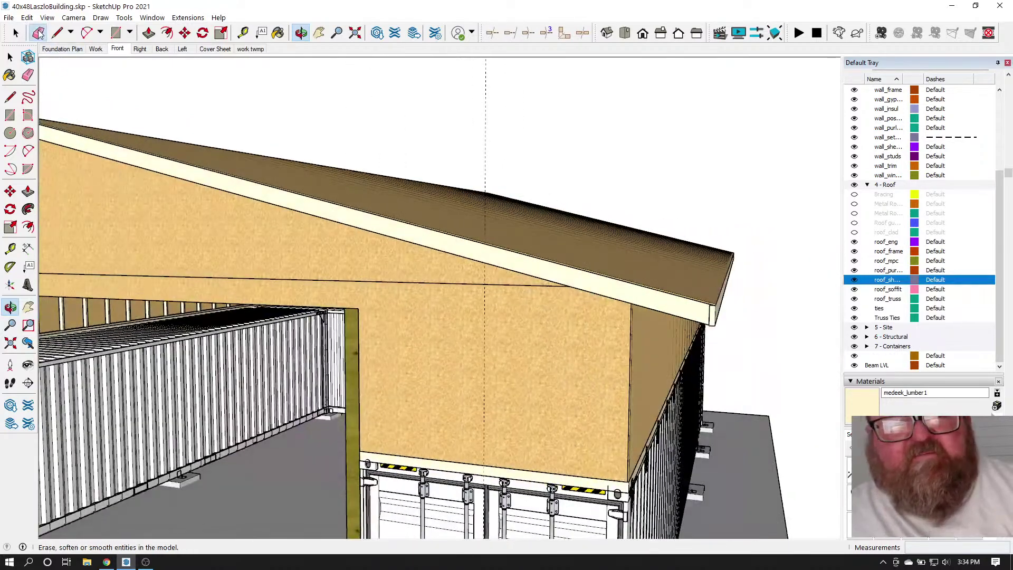
mouse_move(493, 102)
middle_mouse_down()
mouse_move(641, 197)
mouse_move(316, 276)
middle_mouse_up()
scroll(315, 276, "up", 1)
scroll(559, 293, "down", 2)
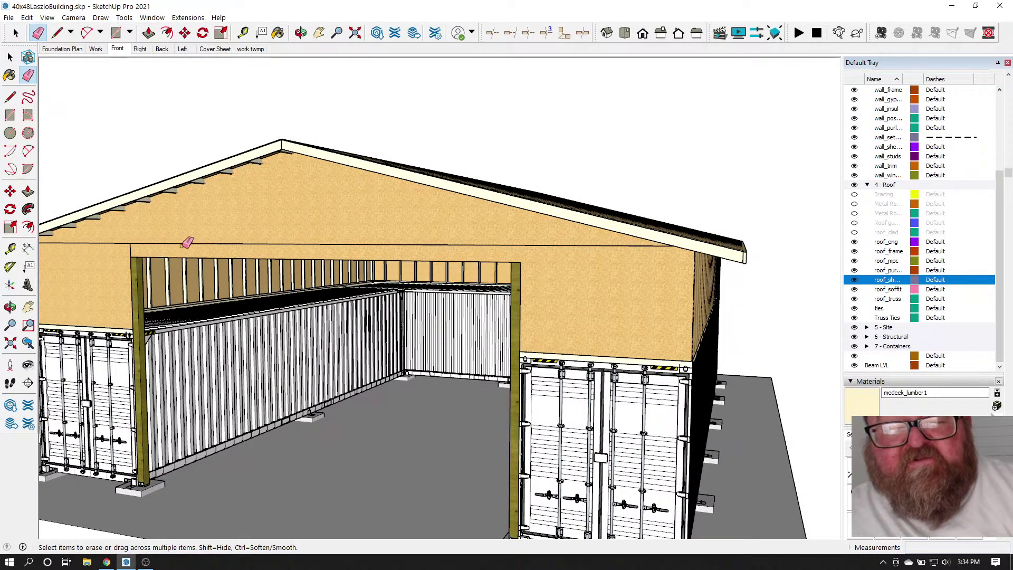
Examine the sheathed building from the front opening, the interior and the roof side
middle_click_drag(322, 218, 617, 232)
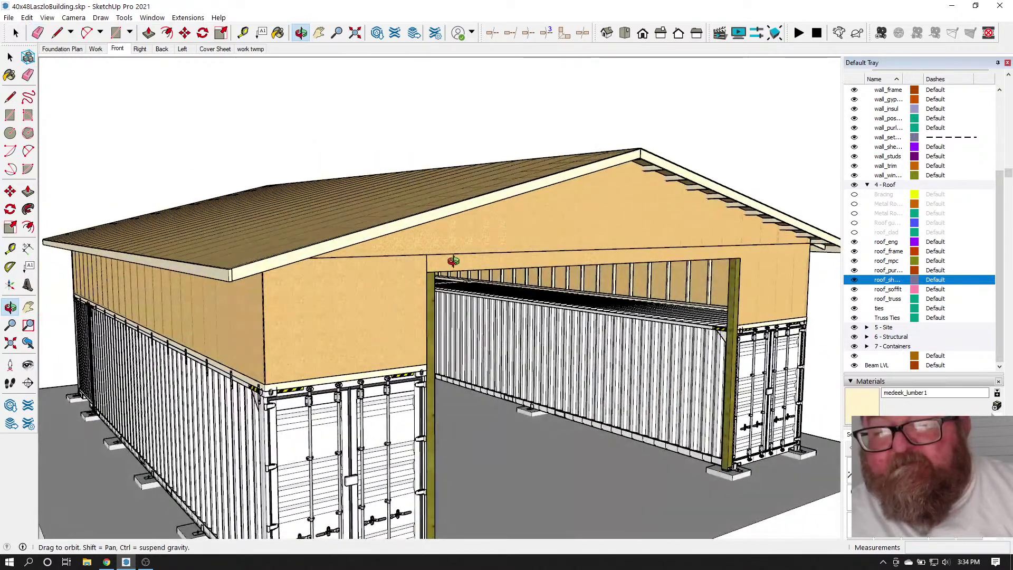
left_click_drag(469, 229, 189, 204)
left_click_drag(296, 202, 223, 211)
scroll(298, 310, "up", 6)
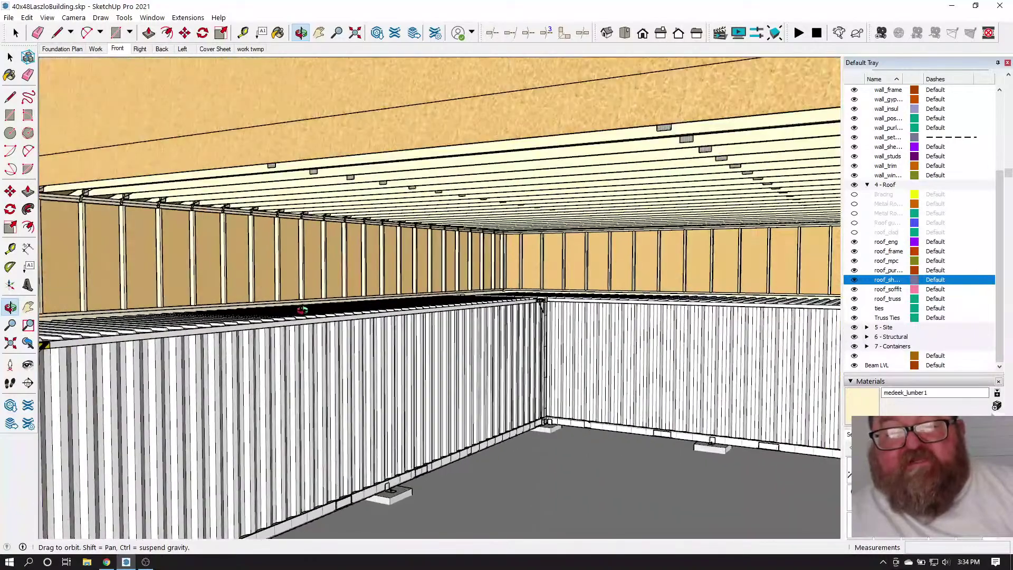
scroll(492, 332, "down", 5)
left_click_drag(493, 332, 536, 373)
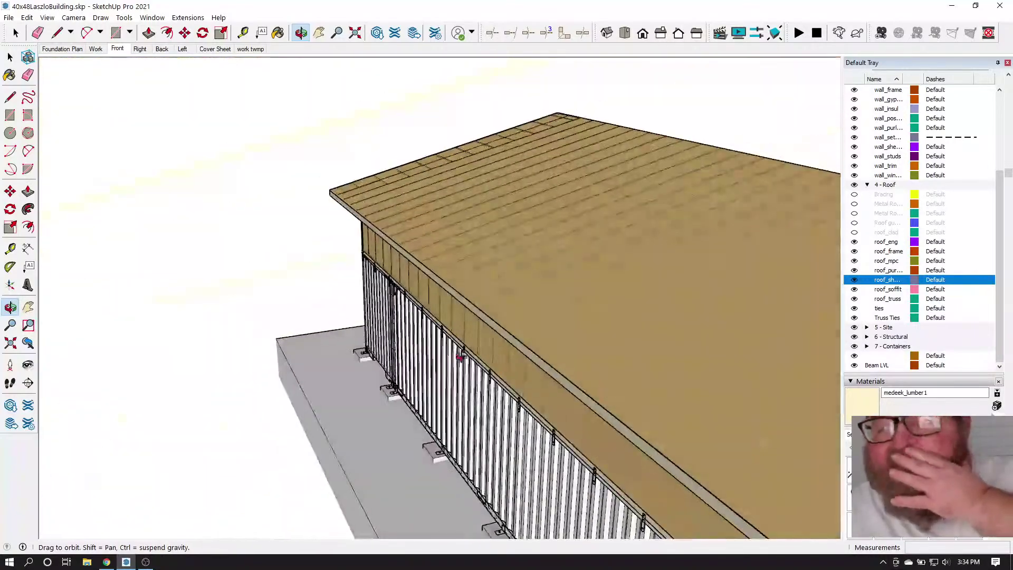
scroll(209, 322, "down", 2)
scroll(210, 322, "down", 3)
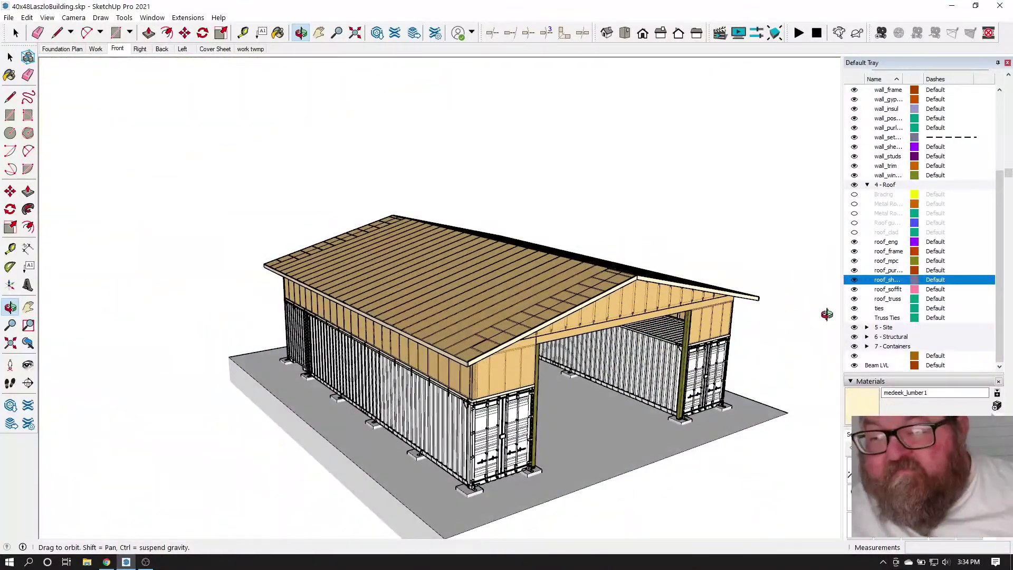
Hide the roof_sheath tag and the whole 4 - Roof tag folder
left_click(855, 281)
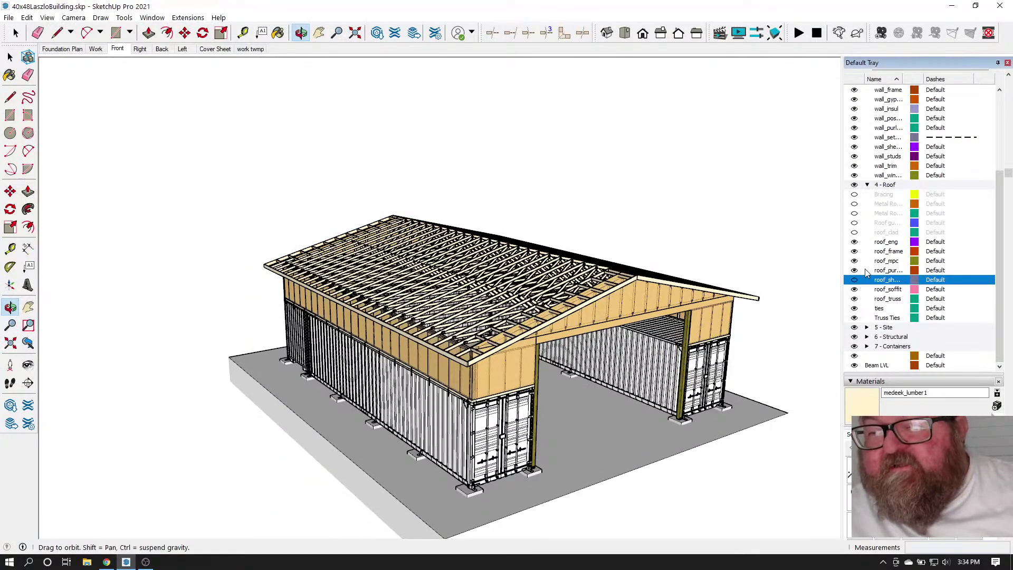
left_click(855, 186)
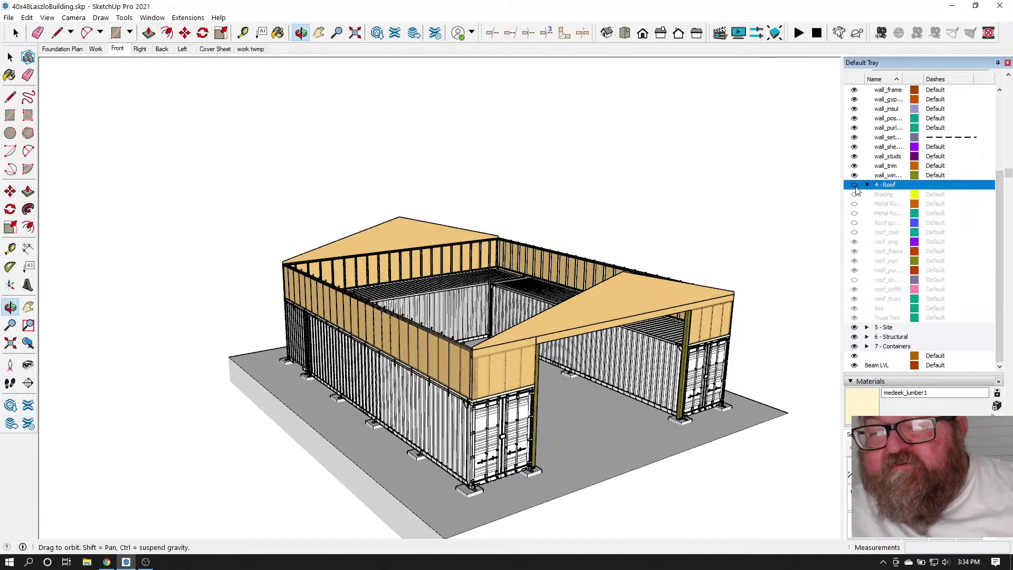
left_click_drag(569, 306, 449, 311)
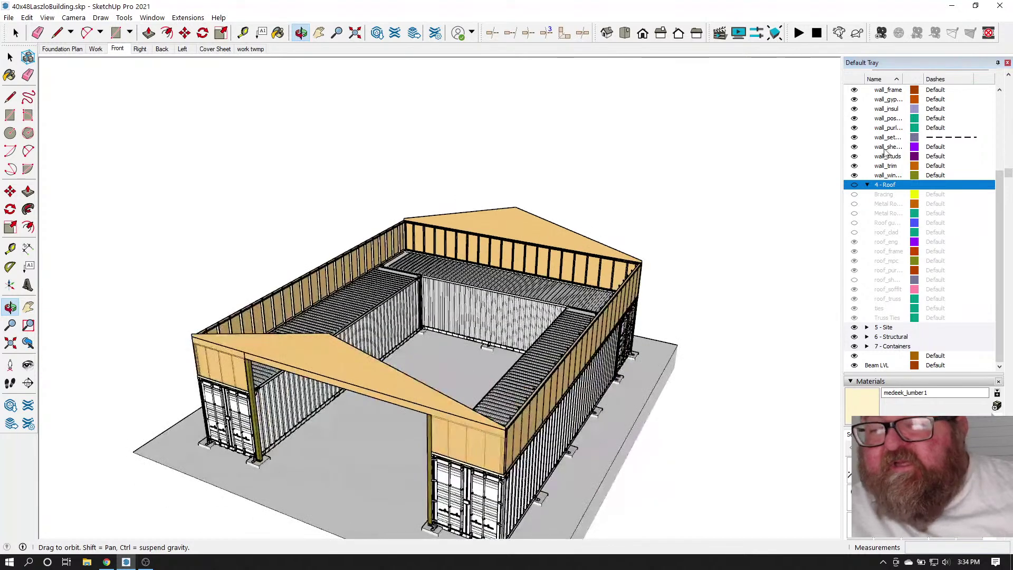
Widen the tag names, hide the wall_sheath tag and examine the stud walls standing on the containers
scroll(878, 161, "up", 1)
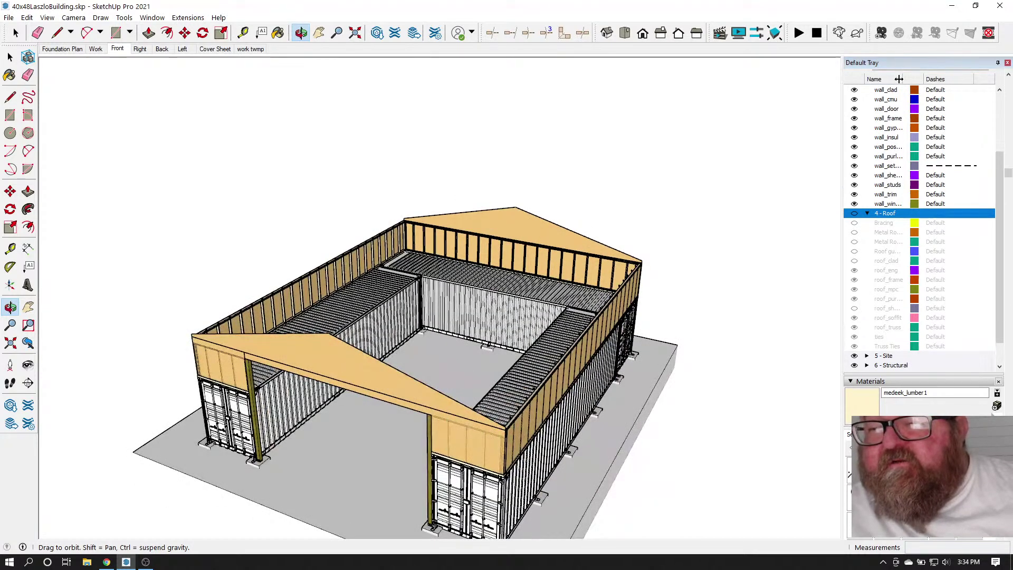
left_click_drag(903, 77, 932, 78)
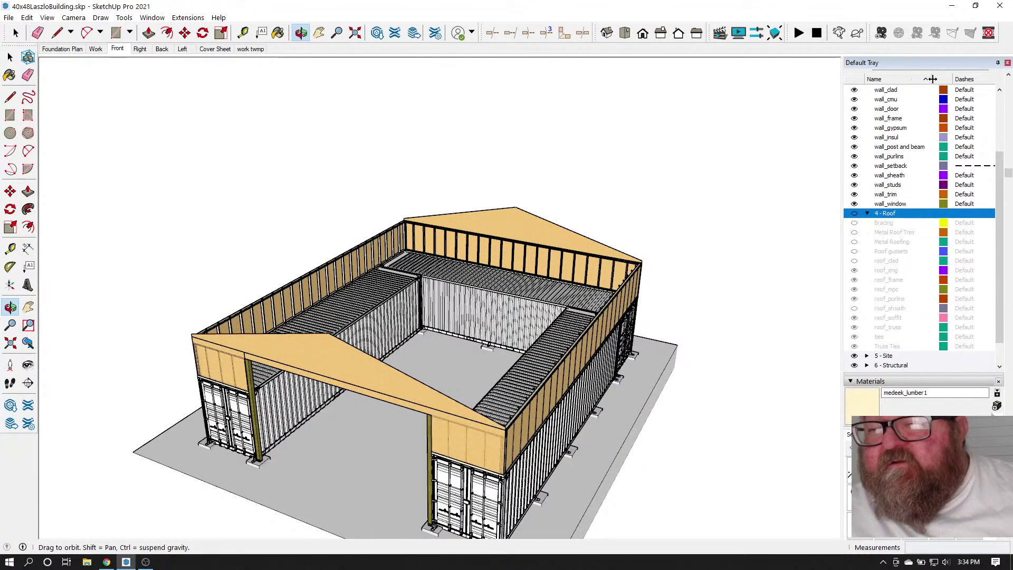
left_click(856, 176)
left_click_drag(488, 367, 309, 283)
scroll(303, 283, "up", 4)
scroll(303, 283, "up", 3)
left_click_drag(364, 325, 292, 339)
scroll(291, 339, "down", 3)
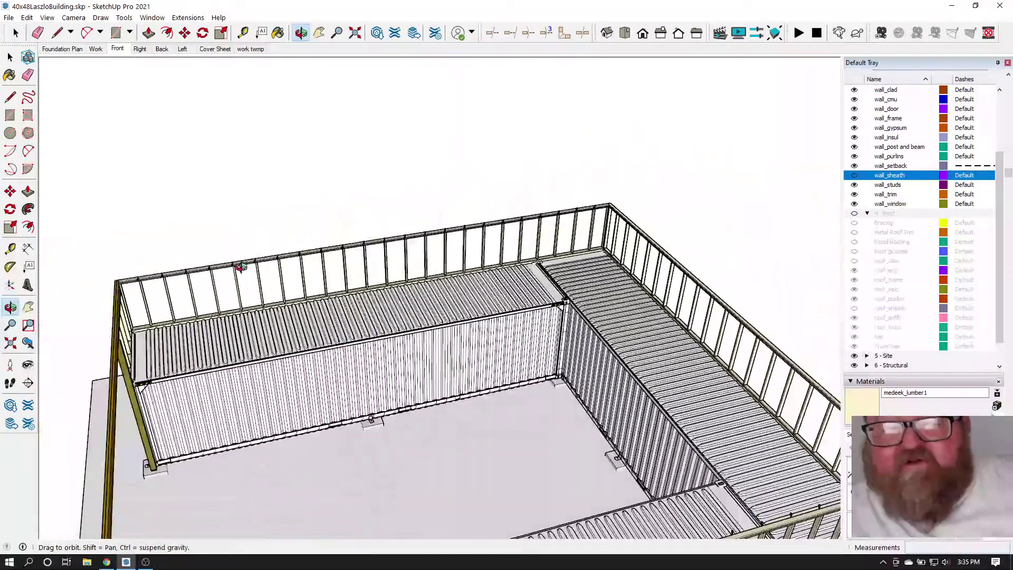
Examine the hurricane ties joining the studs to the top plates along the side wall
left_click_drag(383, 336, 276, 311)
scroll(231, 282, "up", 3)
left_click_drag(326, 333, 358, 310)
scroll(358, 310, "up", 8)
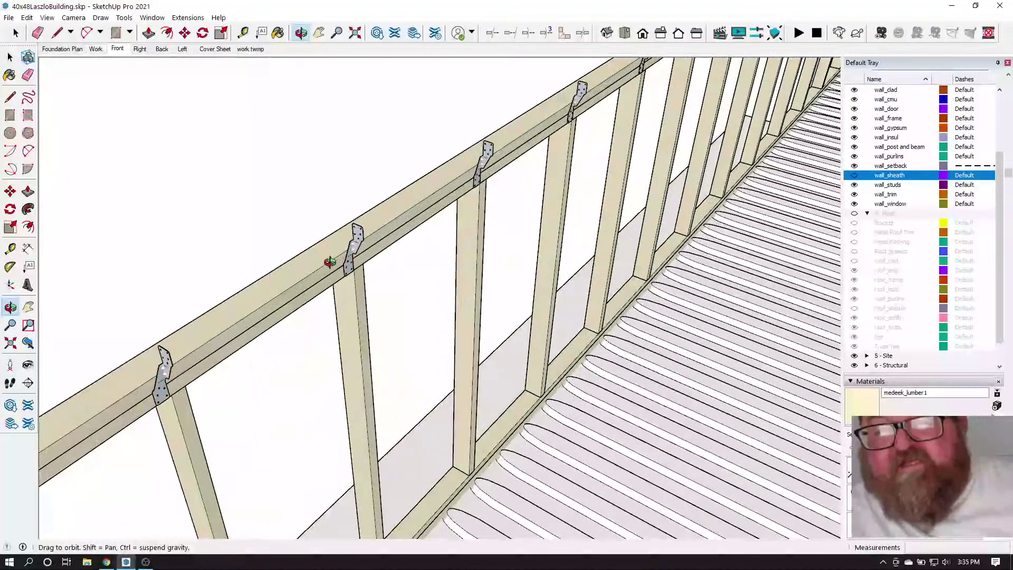
left_click(15, 33)
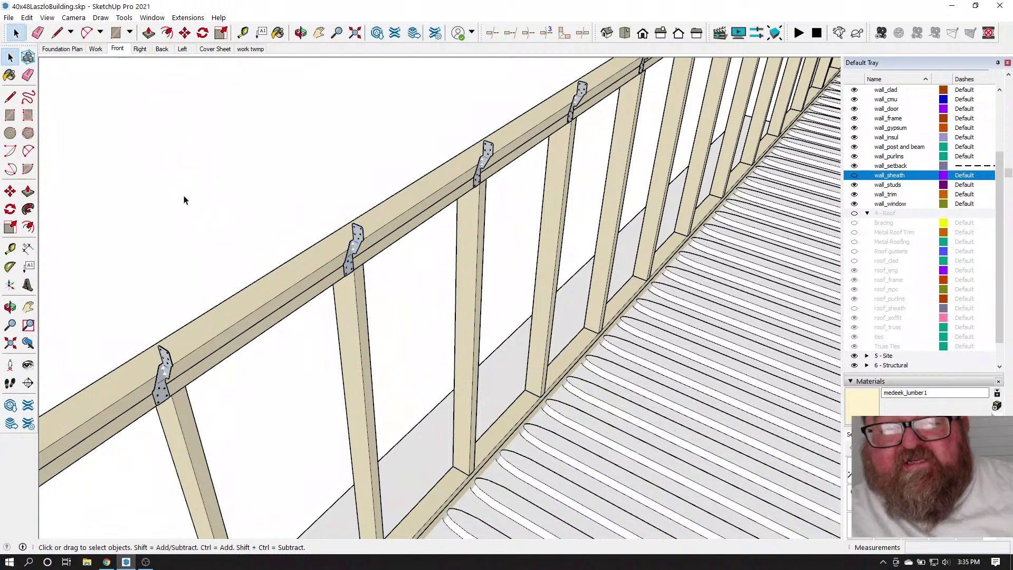
middle_click_drag(370, 246, 364, 244)
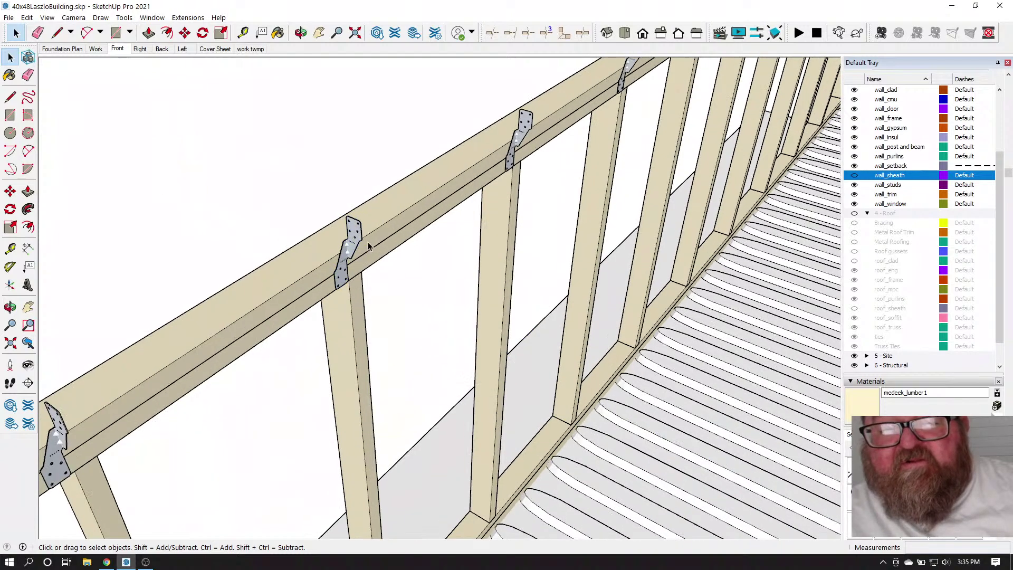
left_click(300, 32)
left_click_drag(420, 199, 224, 194)
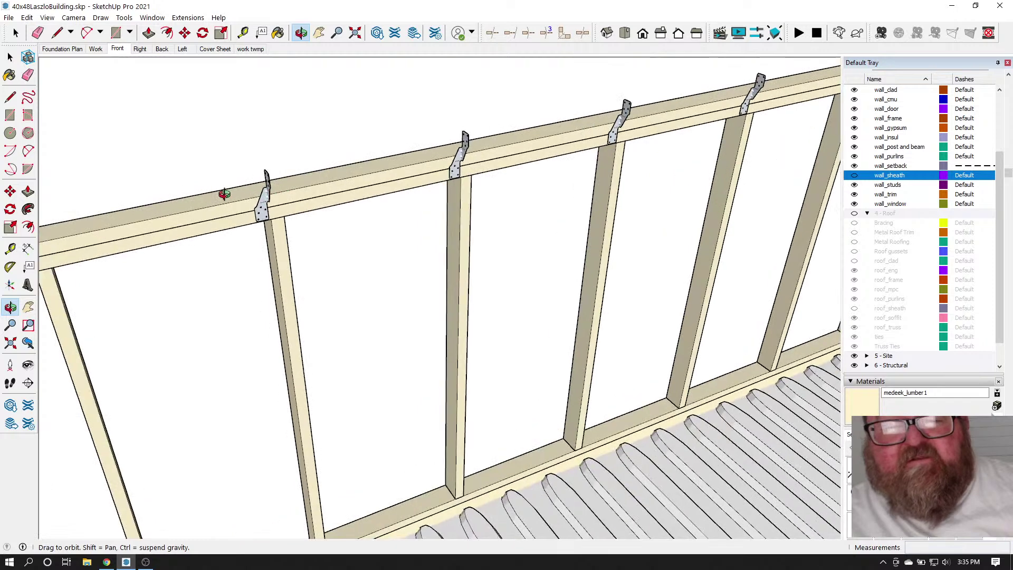
Open the side wall's hurricane tie group, select all its ties and assign them the roof_mpc tag, then leave the group
left_click(15, 32)
double_click(267, 182)
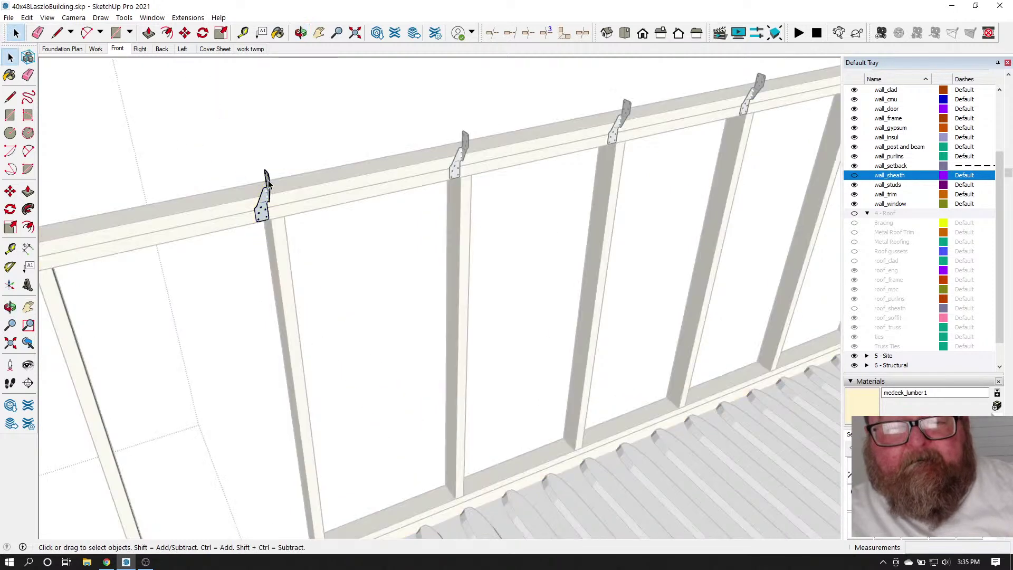
scroll(865, 190, "up", 5)
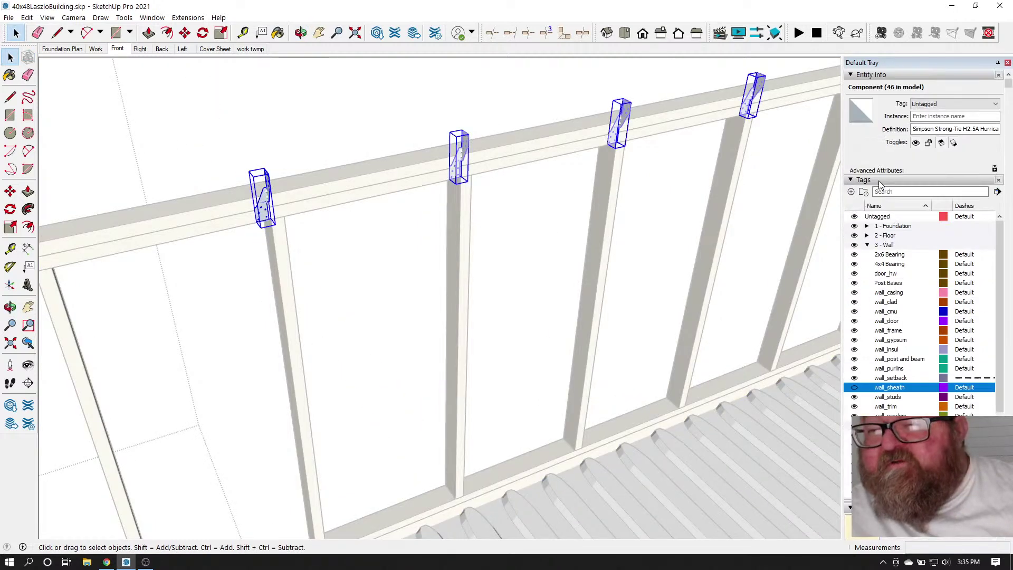
left_click(996, 105)
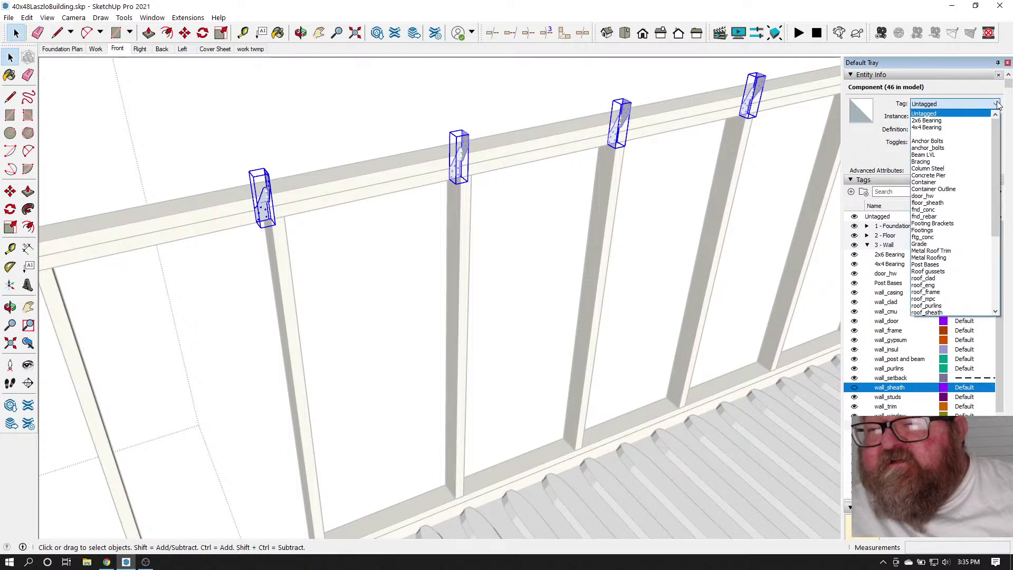
scroll(958, 270, "down", 2)
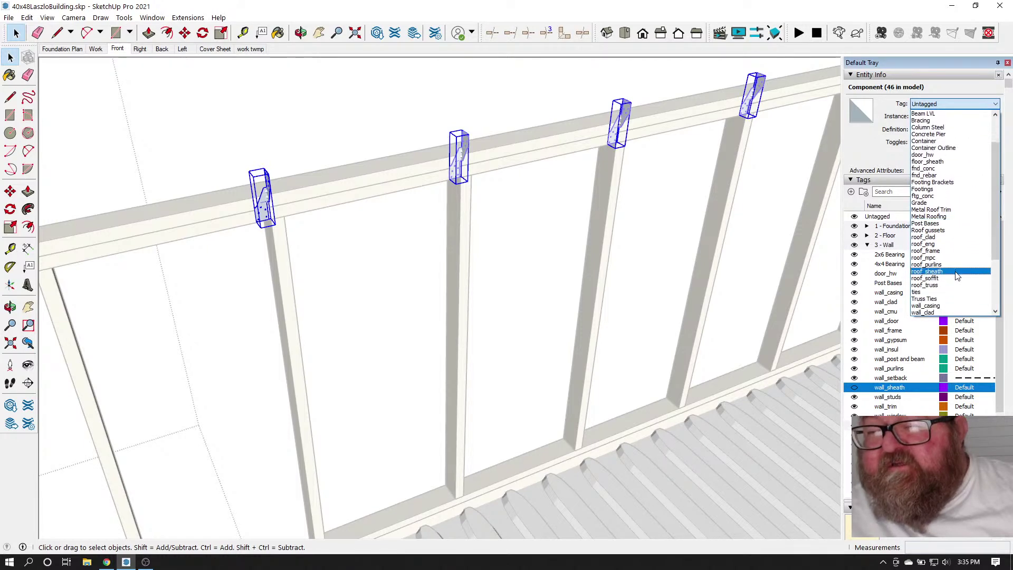
scroll(952, 302, "down", 1)
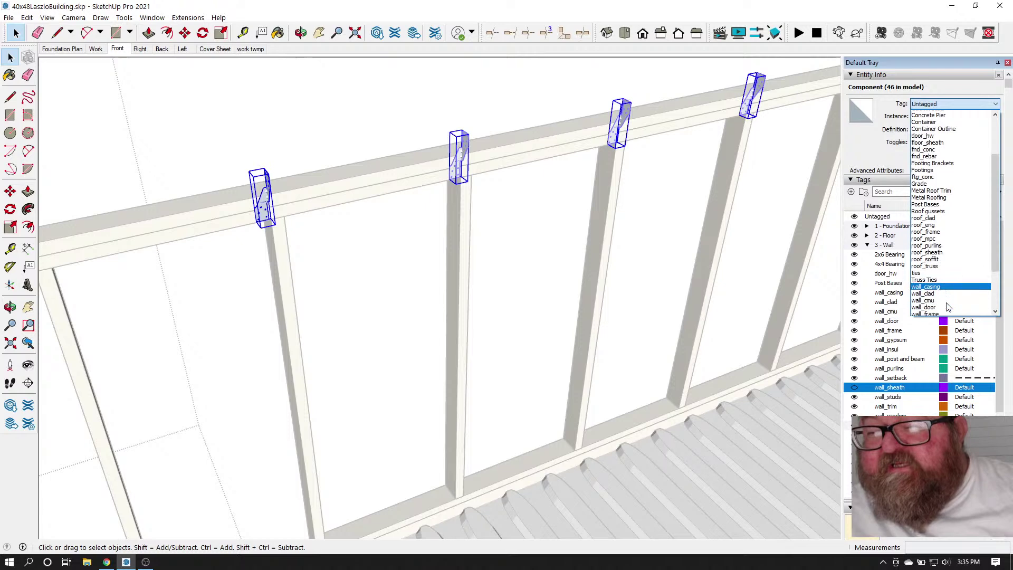
scroll(953, 285, "down", 1)
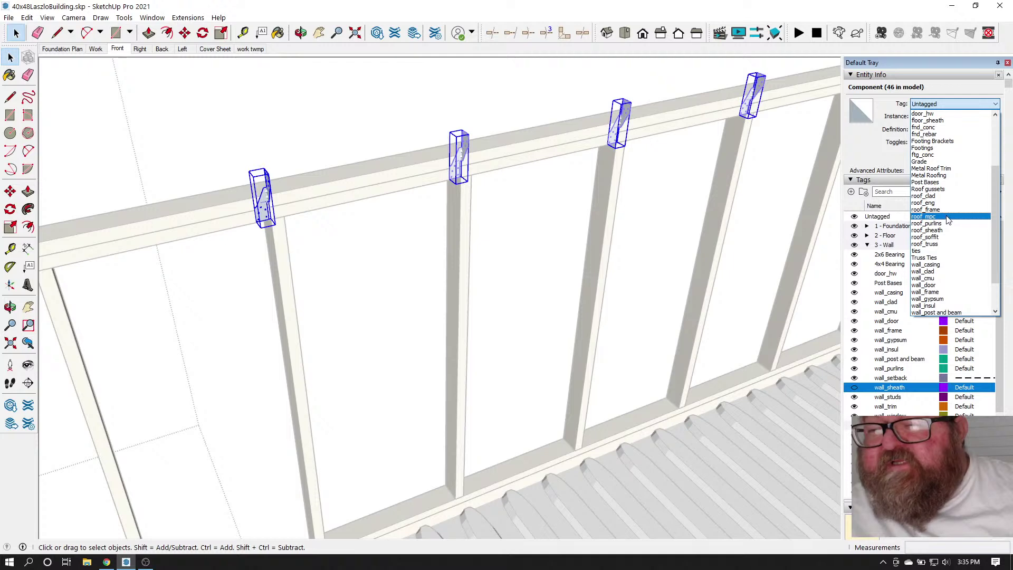
left_click(948, 217)
left_click(297, 102)
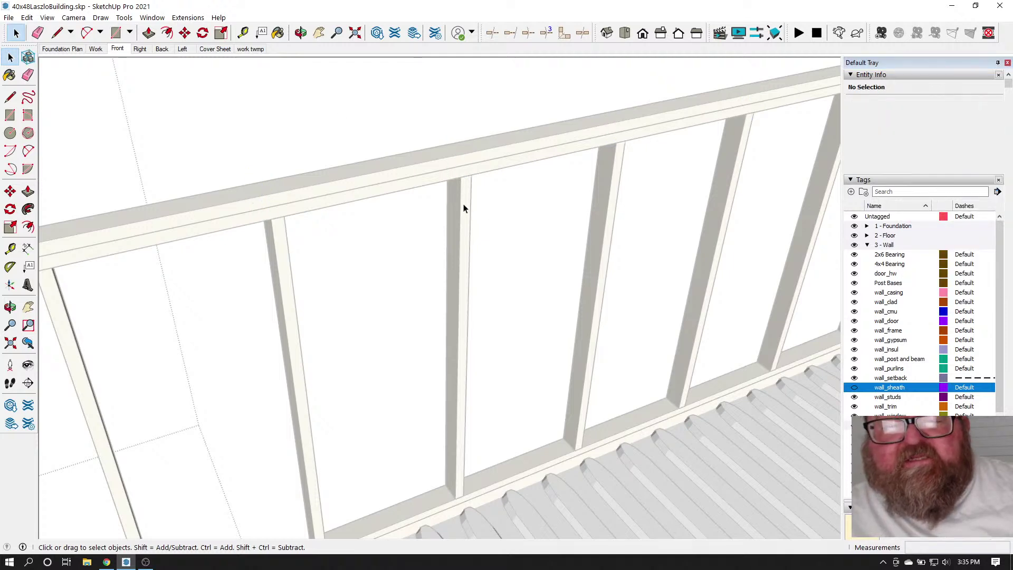
scroll(373, 210, "down", 8)
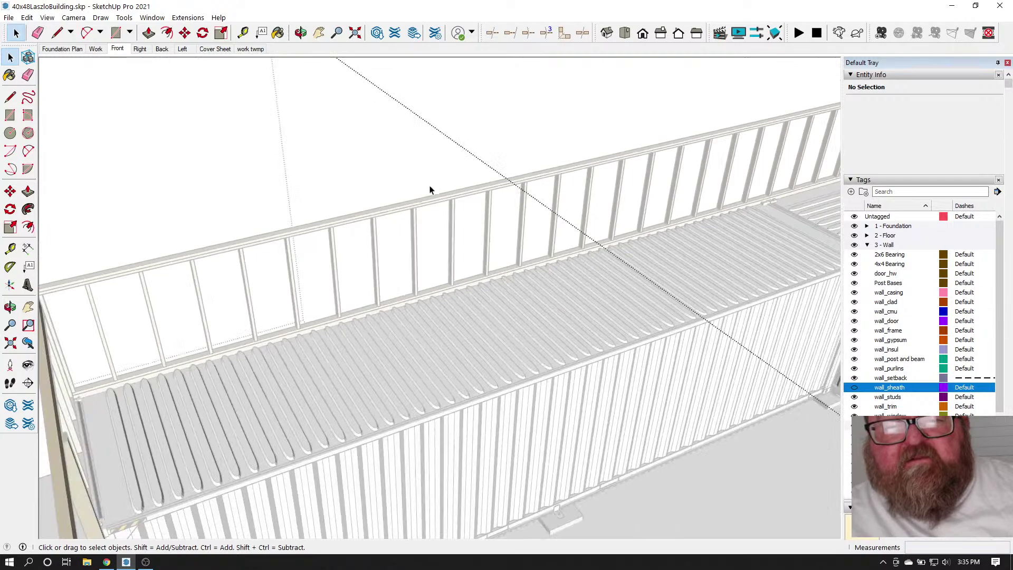
scroll(429, 290, "down", 3)
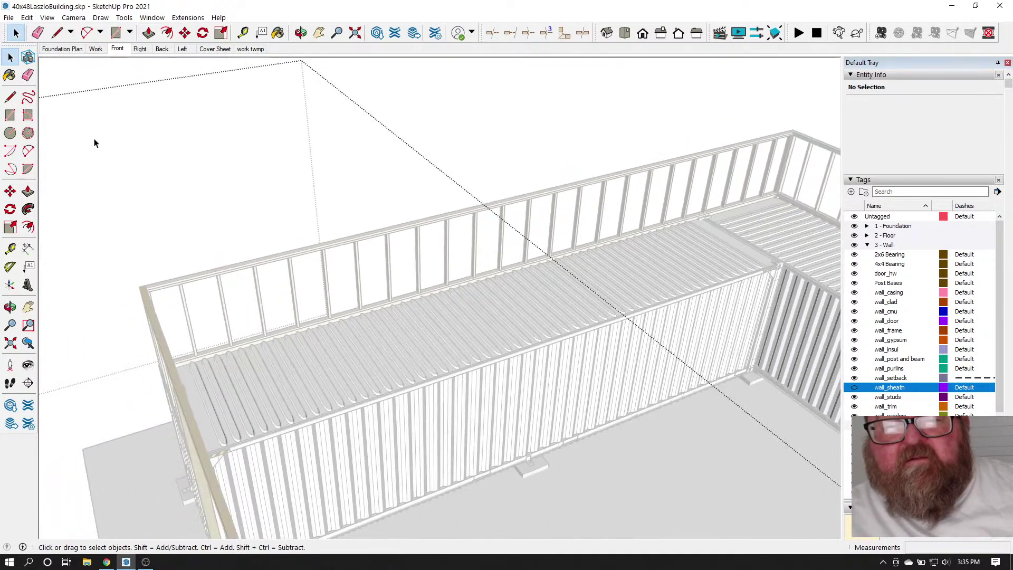
left_click(112, 78)
Examine the stud walls on all three containers from inside the courtyard and from outside the building
scroll(528, 243, "up", 4)
scroll(479, 246, "down", 4)
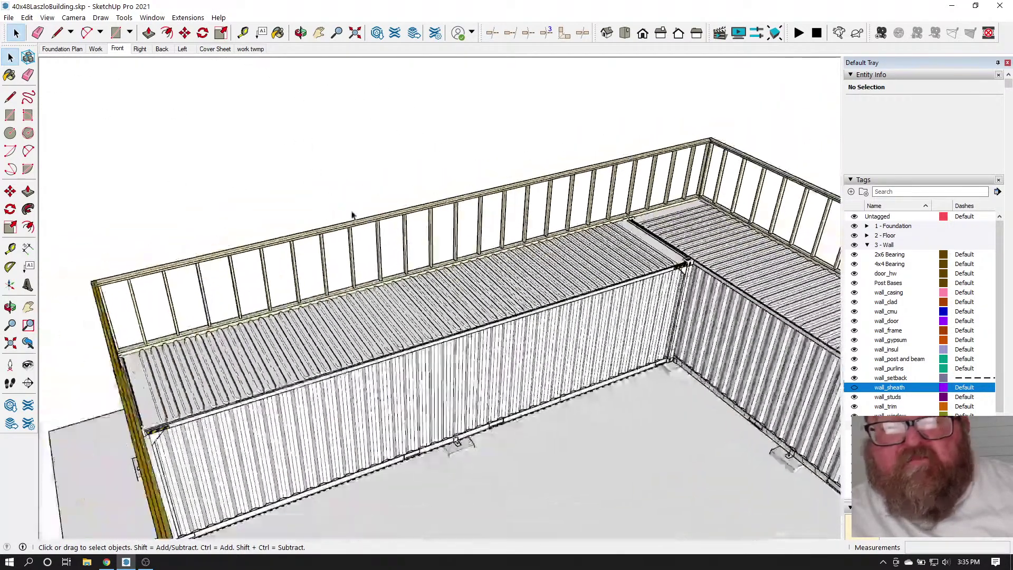
left_click(301, 33)
left_click_drag(475, 256, 184, 222)
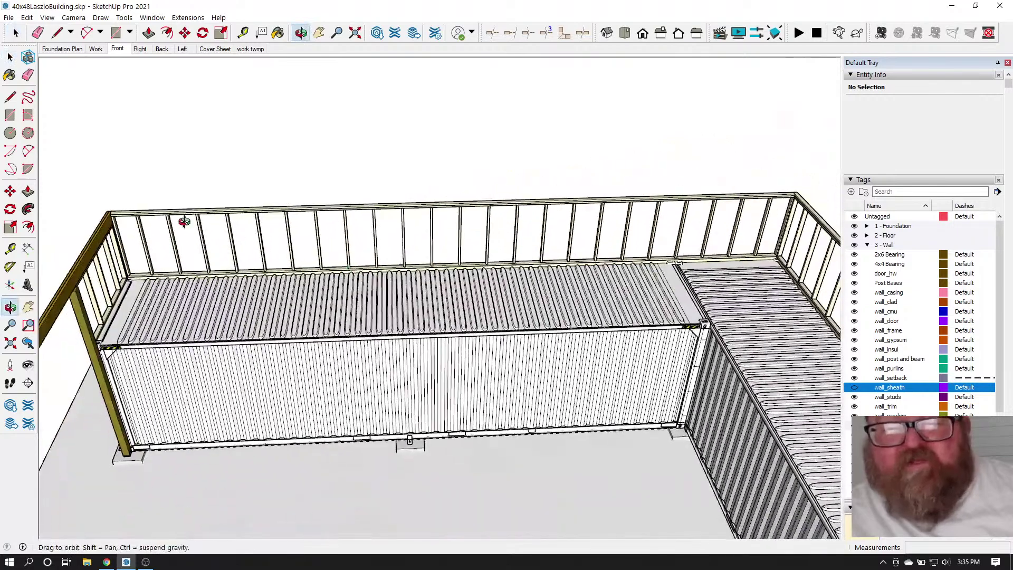
left_click_drag(283, 236, 210, 303)
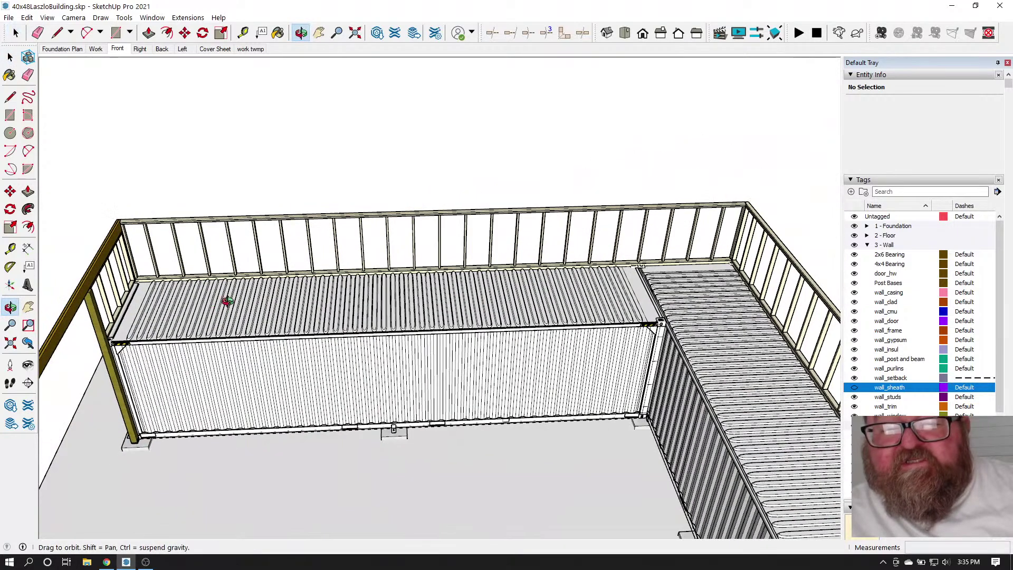
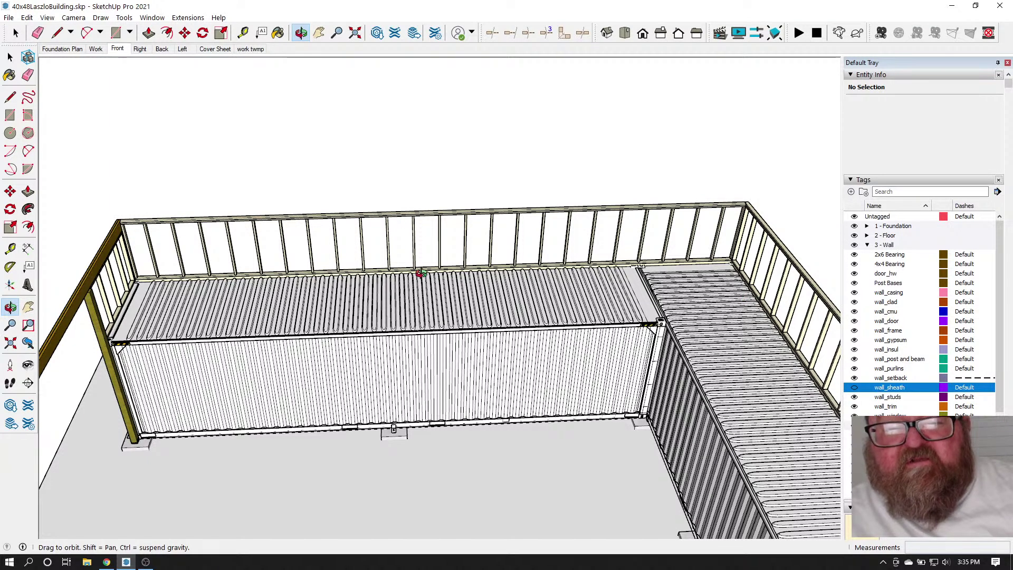
left_click_drag(463, 275, 220, 326)
scroll(423, 307, "up", 3)
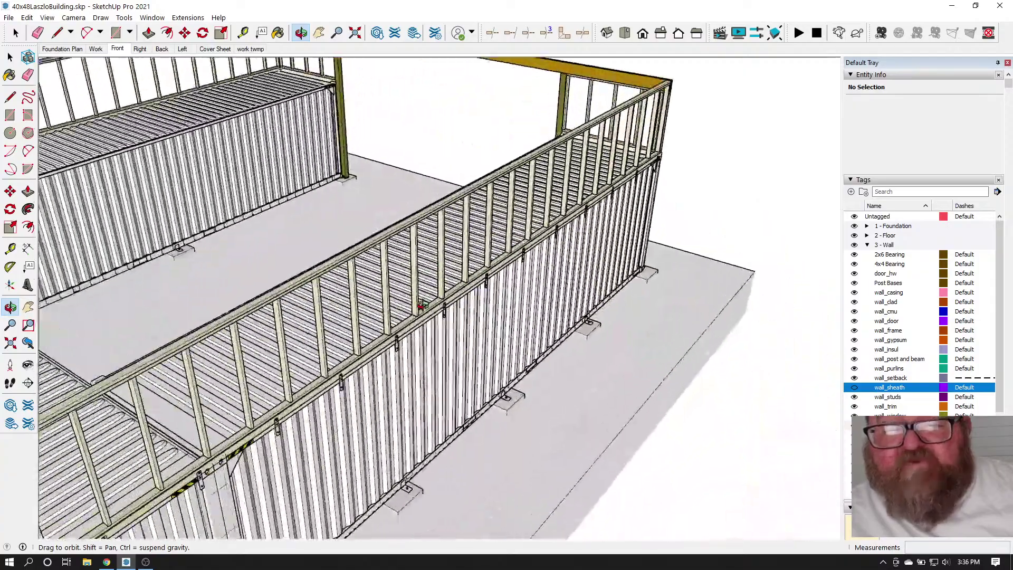
left_click_drag(462, 283, 400, 301)
scroll(434, 270, "down", 2)
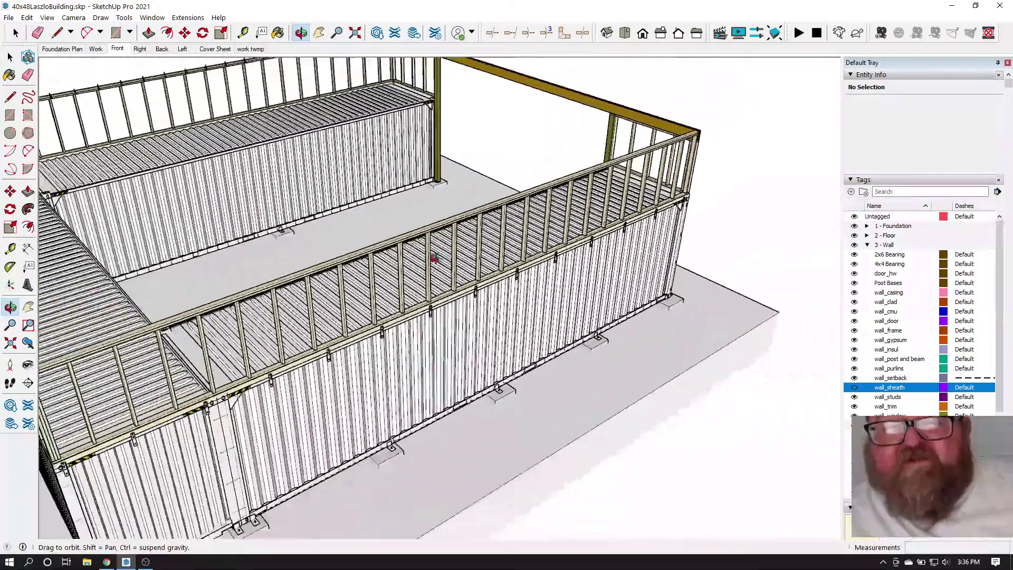
left_click_drag(399, 247, 548, 251)
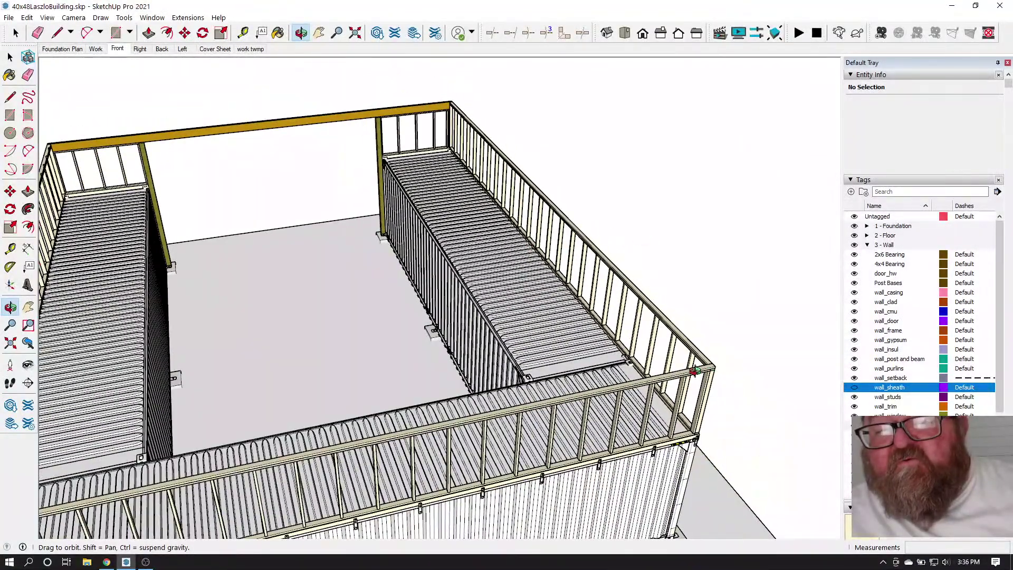
left_click_drag(576, 299, 572, 227)
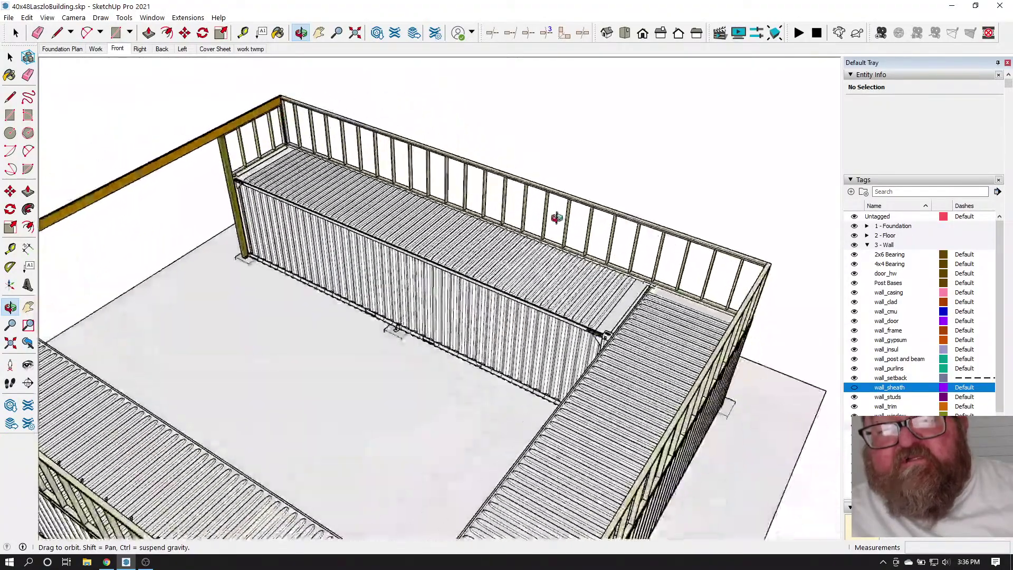
Try to place a guide across the long side wall, offset from the outer edge of the adjoining wall's top plate
left_click_drag(511, 195, 748, 203)
scroll(748, 202, "up", 5)
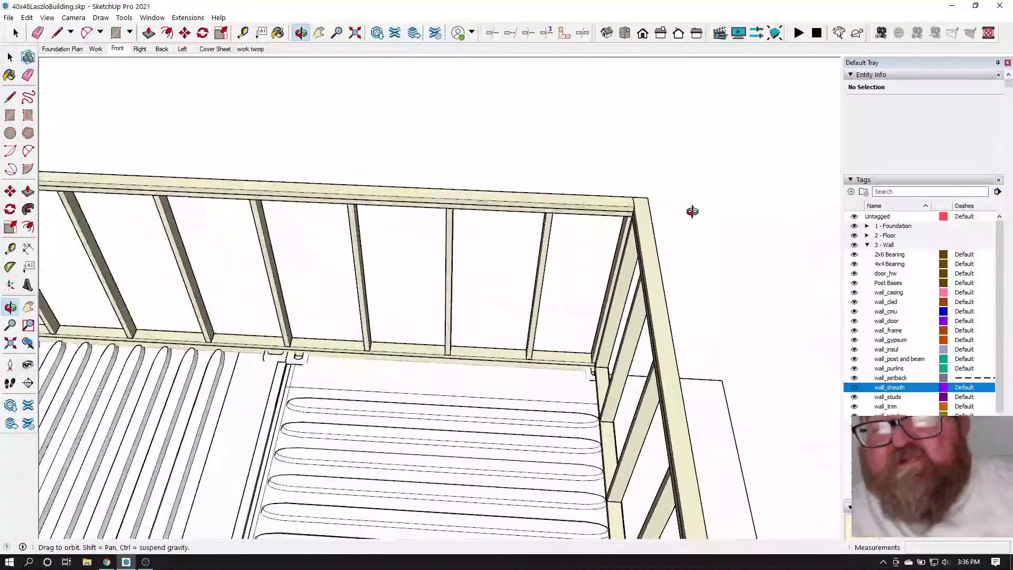
left_click(242, 37)
left_click(654, 235)
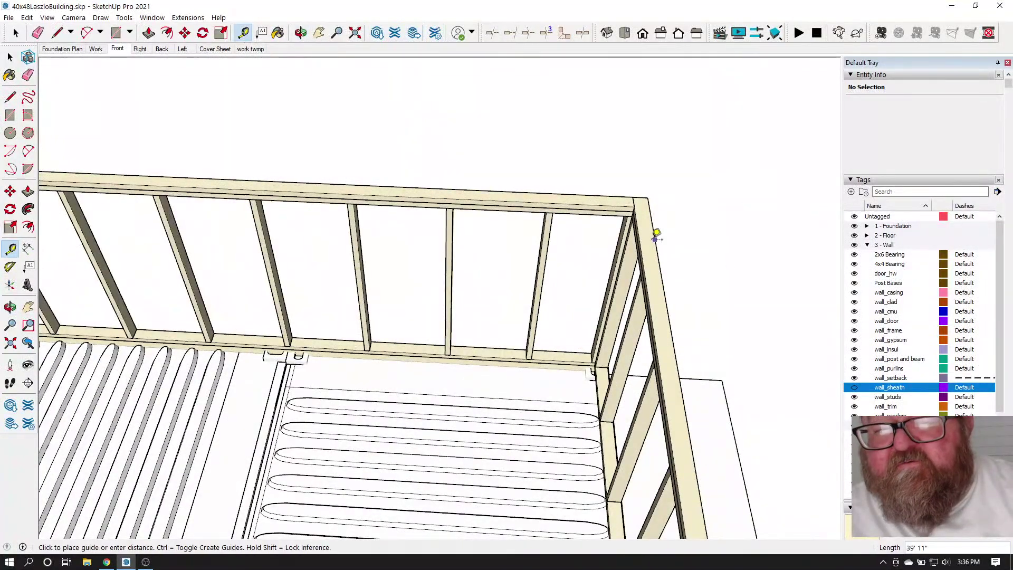
scroll(695, 256, "down", 4)
scroll(746, 272, "down", 2)
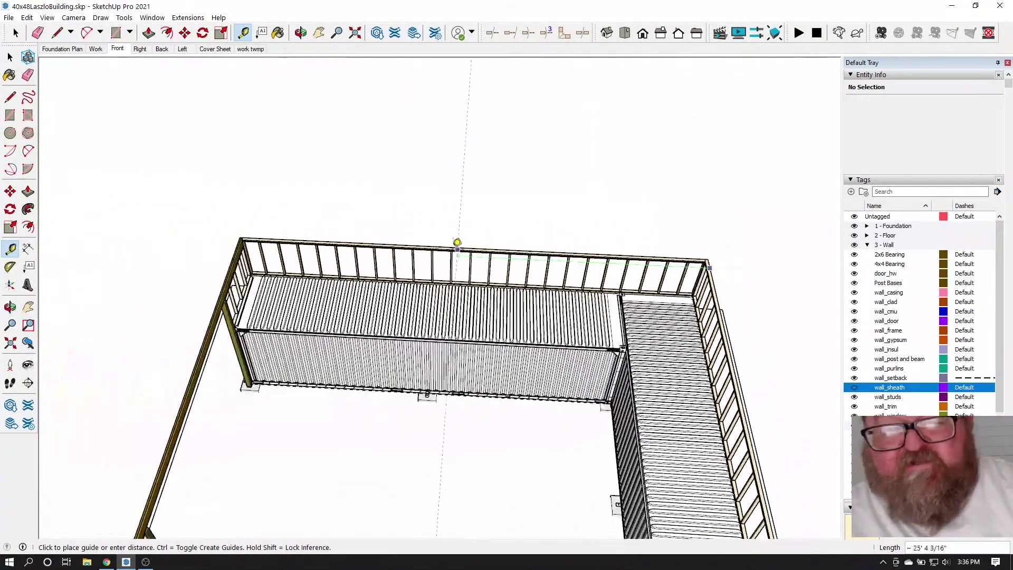
scroll(445, 243, "up", 5)
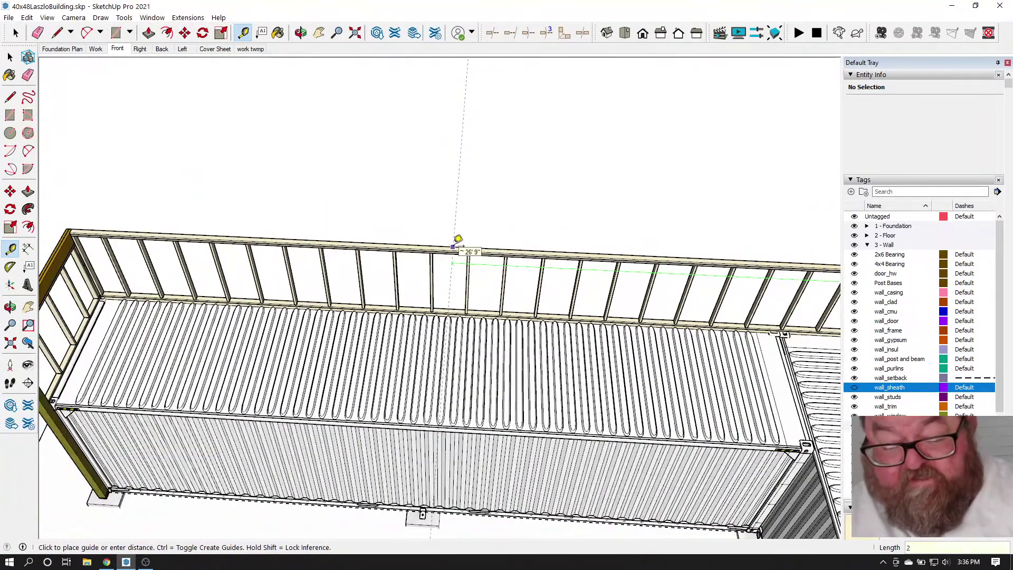
key("Return")
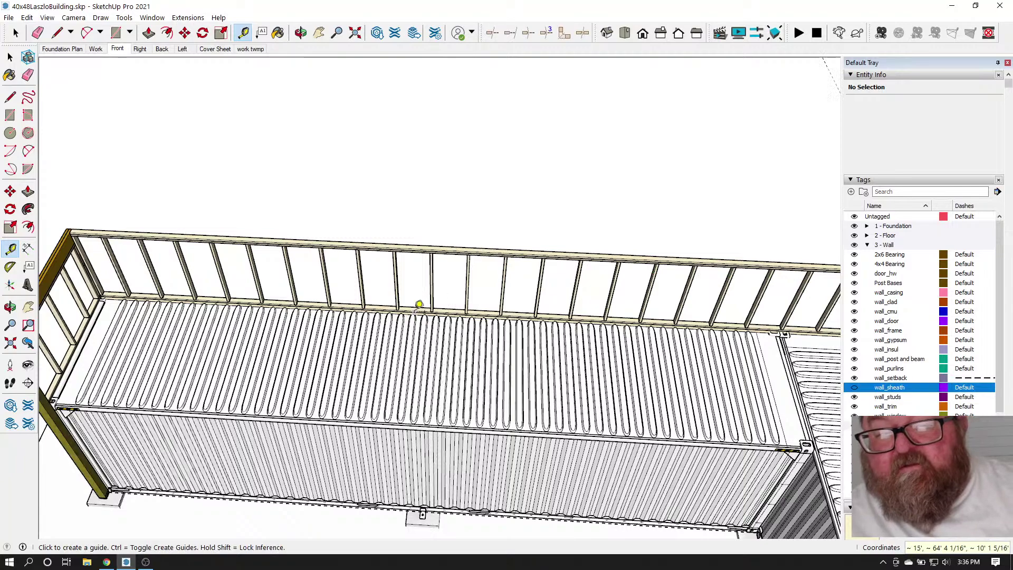
scroll(419, 304, "down", 6)
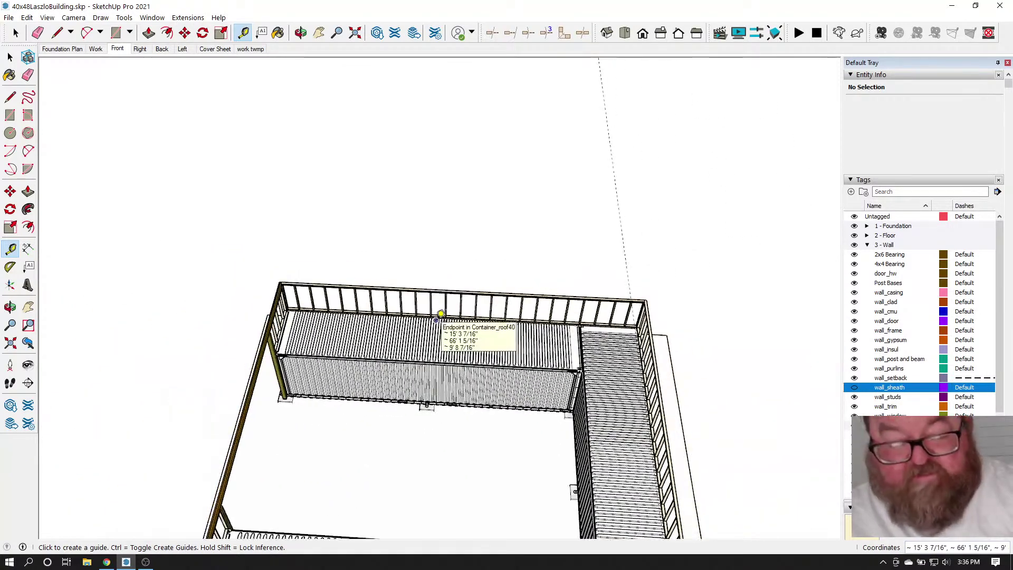
Place a guide 24' from the adjoining wall's outer top plate edge, across the long side wall
scroll(647, 285, "up", 6)
scroll(649, 321, "up", 2)
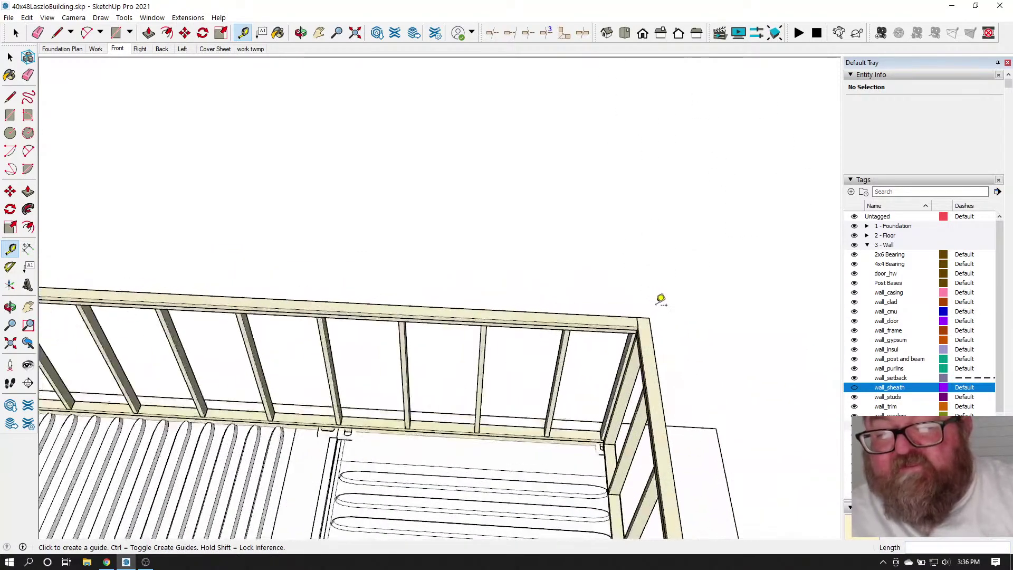
left_click(652, 328)
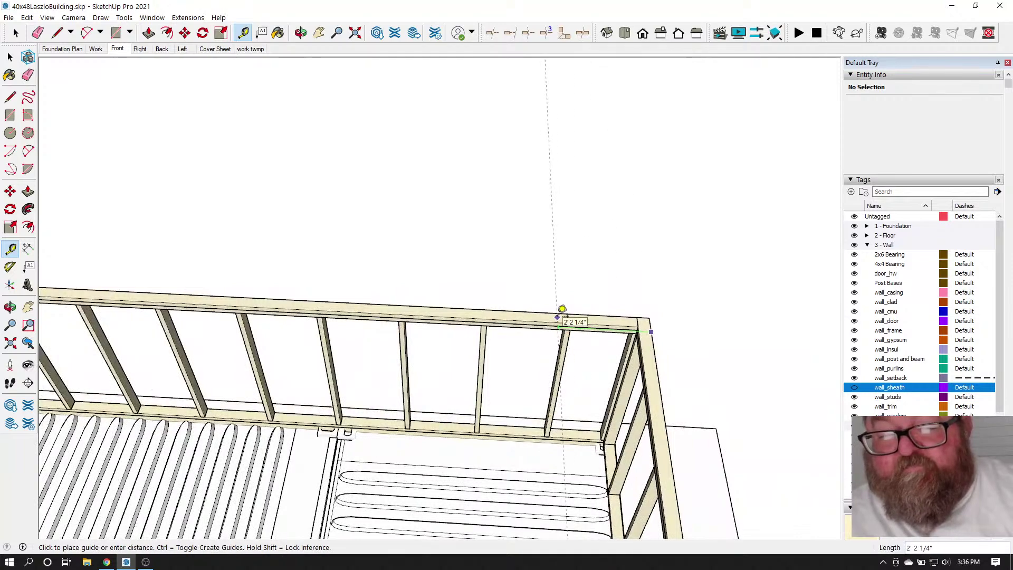
left_click(562, 309)
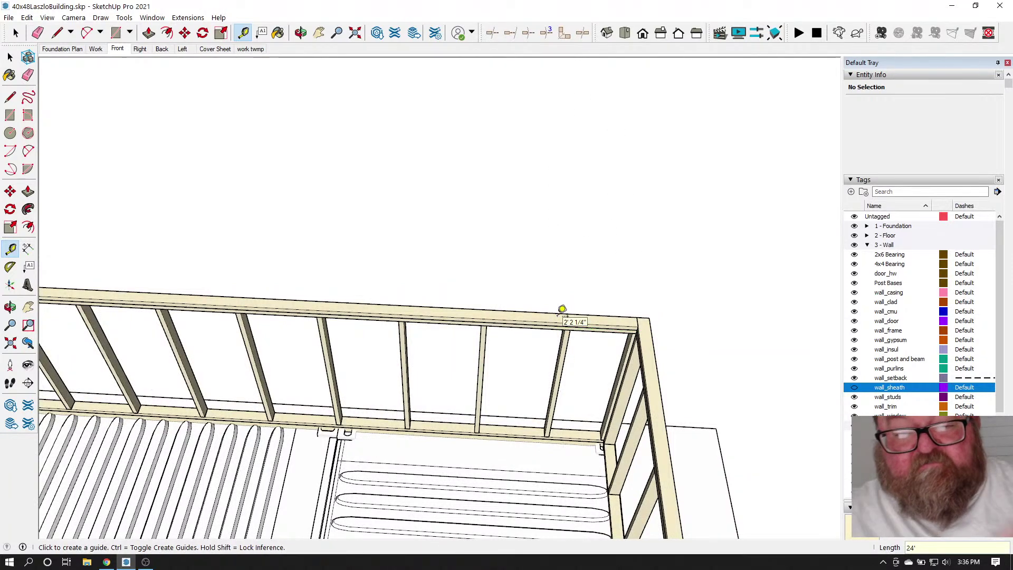
scroll(794, 337, "down", 5)
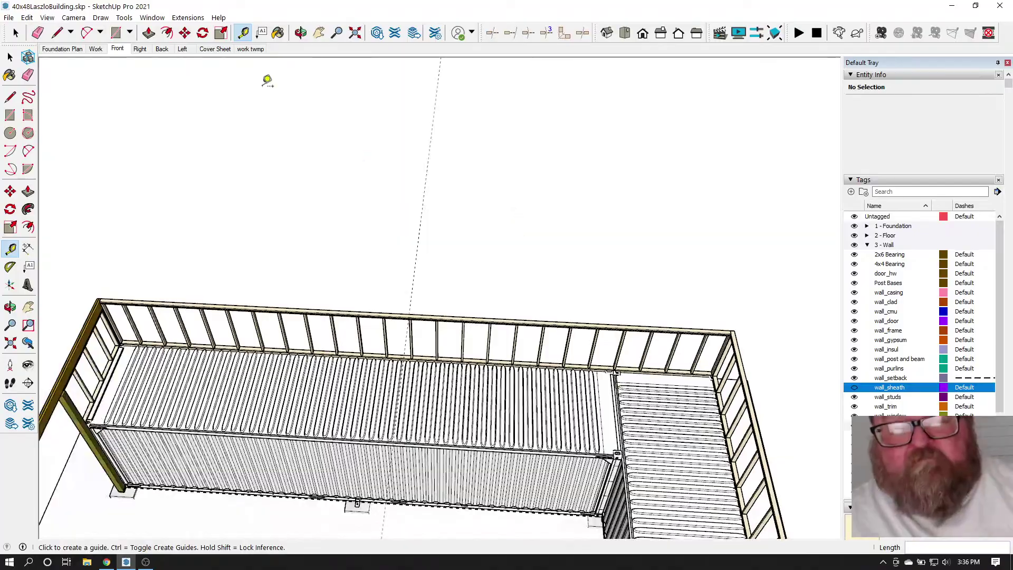
Measure the long side wall's height from its bottom plate to its top plate
left_click(300, 32)
left_click_drag(324, 113, 166, 393)
scroll(337, 388, "up", 5)
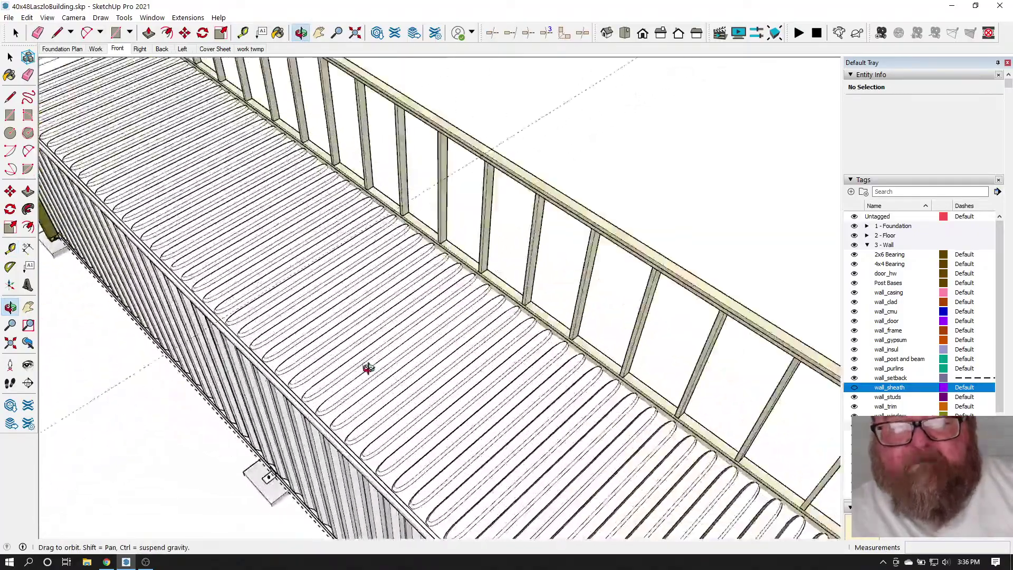
left_click_drag(369, 366, 375, 329)
left_click_drag(428, 339, 301, 181)
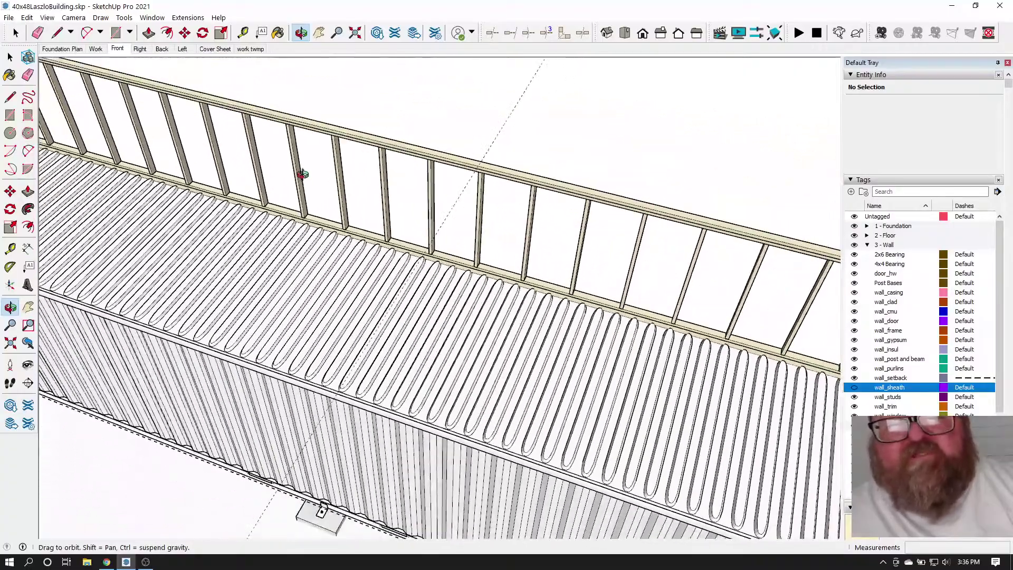
scroll(422, 217, "up", 5)
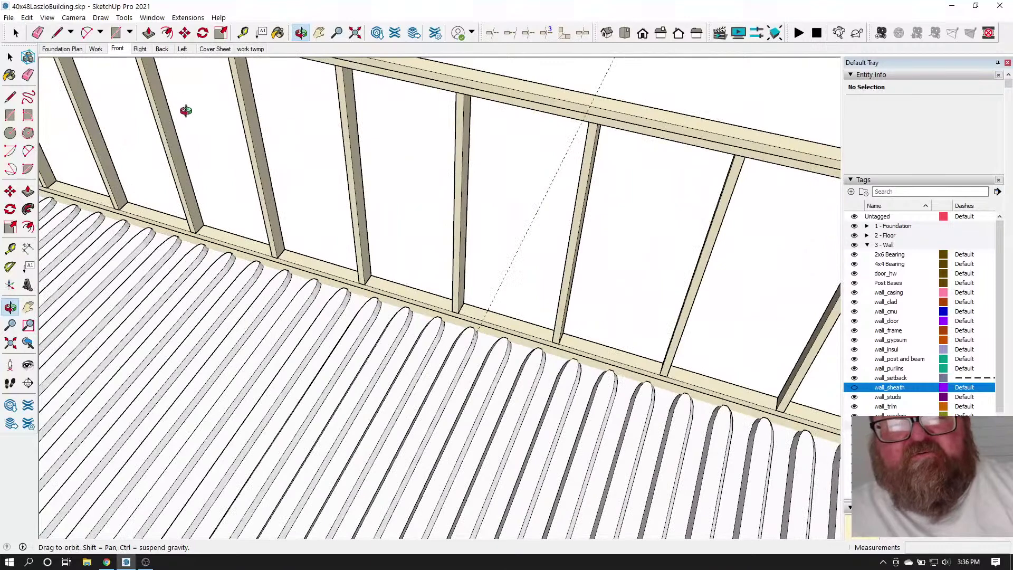
left_click(243, 33)
scroll(515, 332, "up", 5)
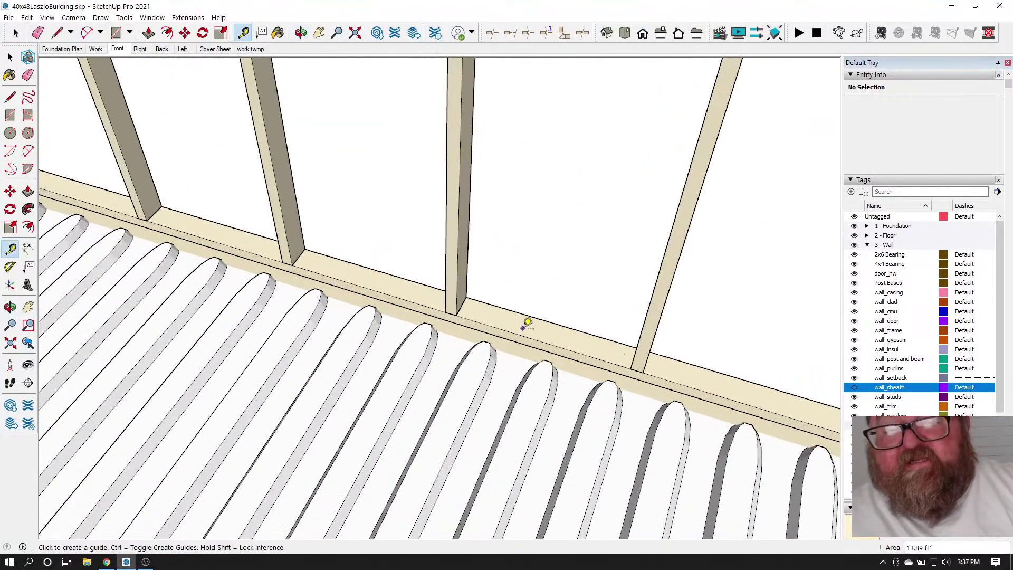
left_click(515, 333)
scroll(522, 343, "down", 3)
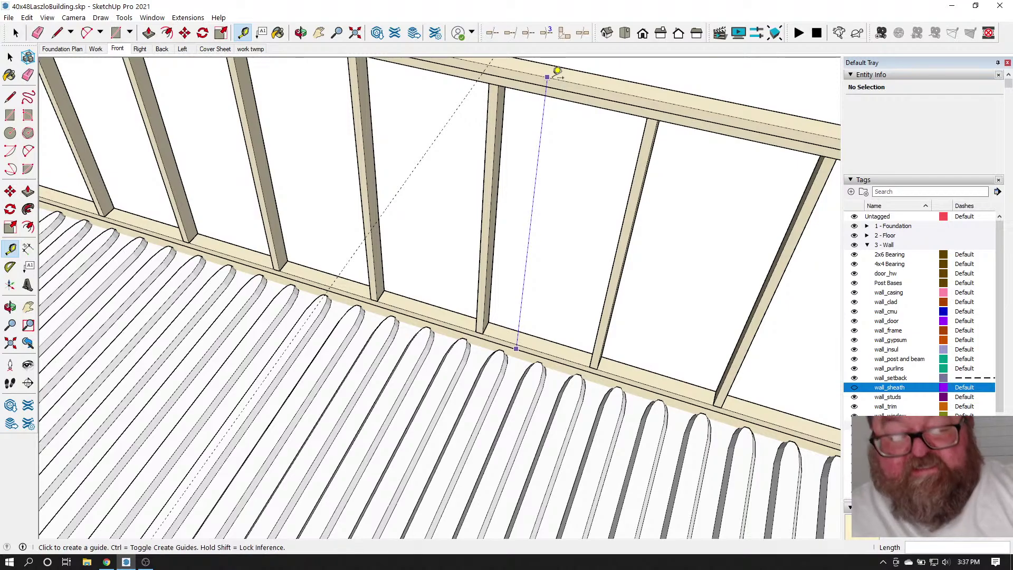
left_click(558, 70)
Examine the long side wall's studs and top plate around the 24' guide, and the container roof in front of them
scroll(538, 233, "down", 3)
middle_click_drag(282, 211, 417, 255)
middle_click_drag(412, 294, 260, 259)
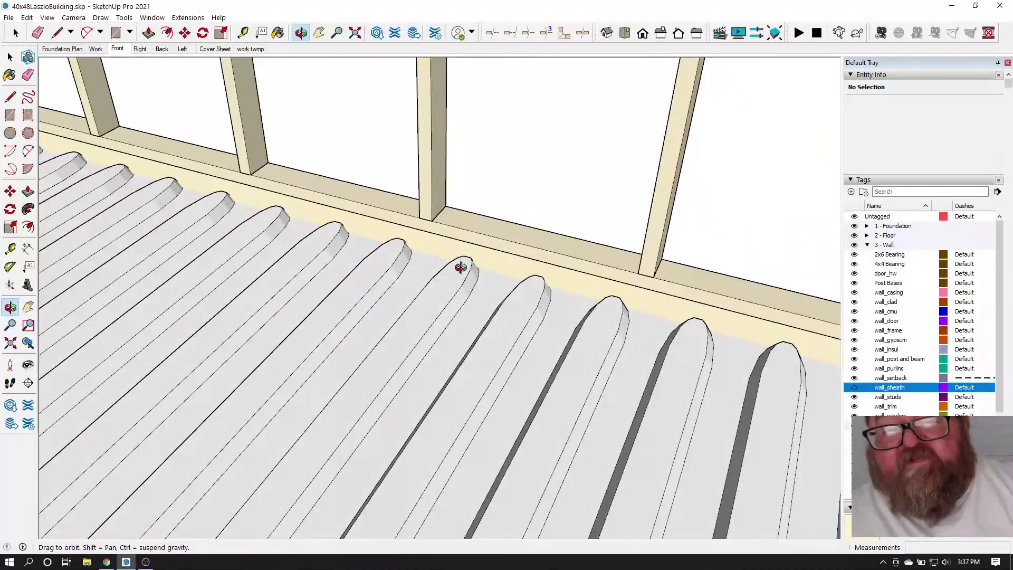
scroll(470, 315, "down", 8)
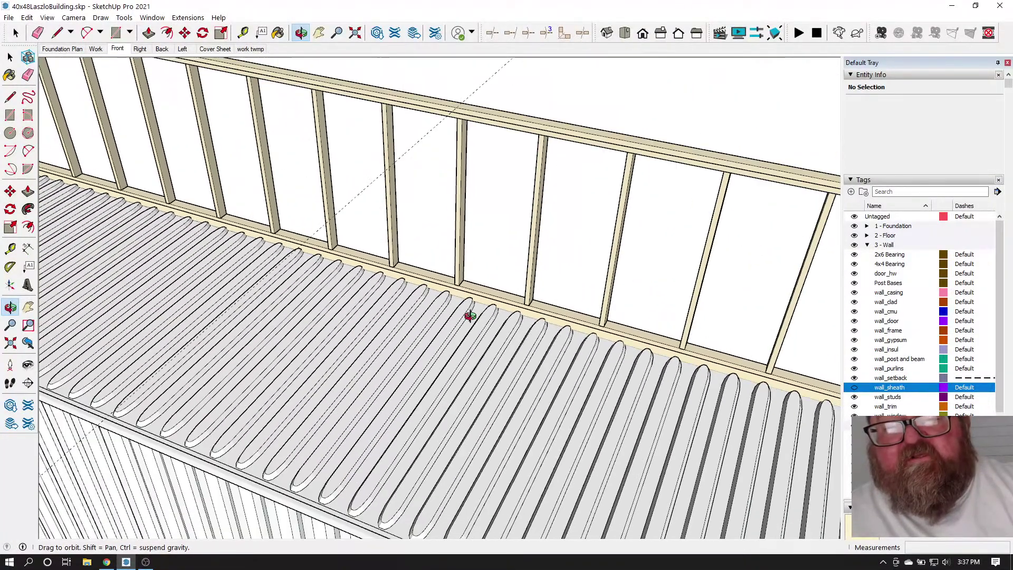
scroll(412, 118, "up", 4)
scroll(453, 155, "down", 5)
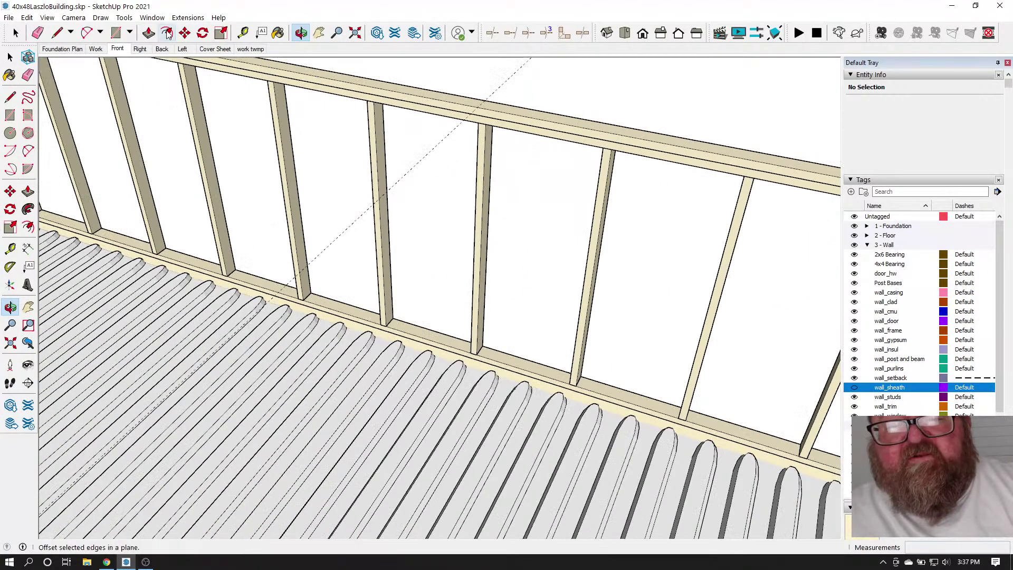
left_click(242, 32)
scroll(474, 344, "up", 5)
scroll(474, 344, "down", 6)
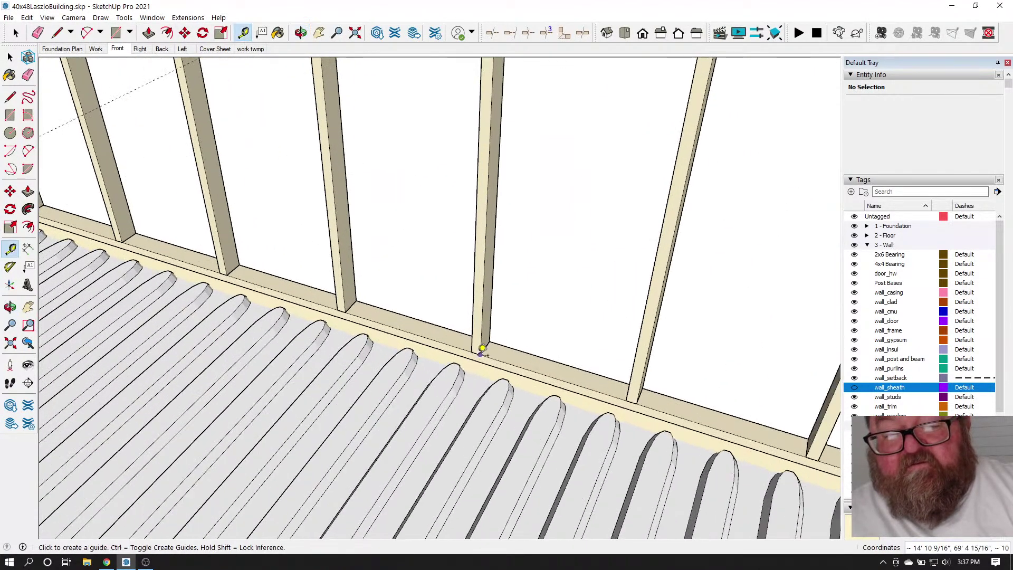
scroll(469, 329, "down", 4)
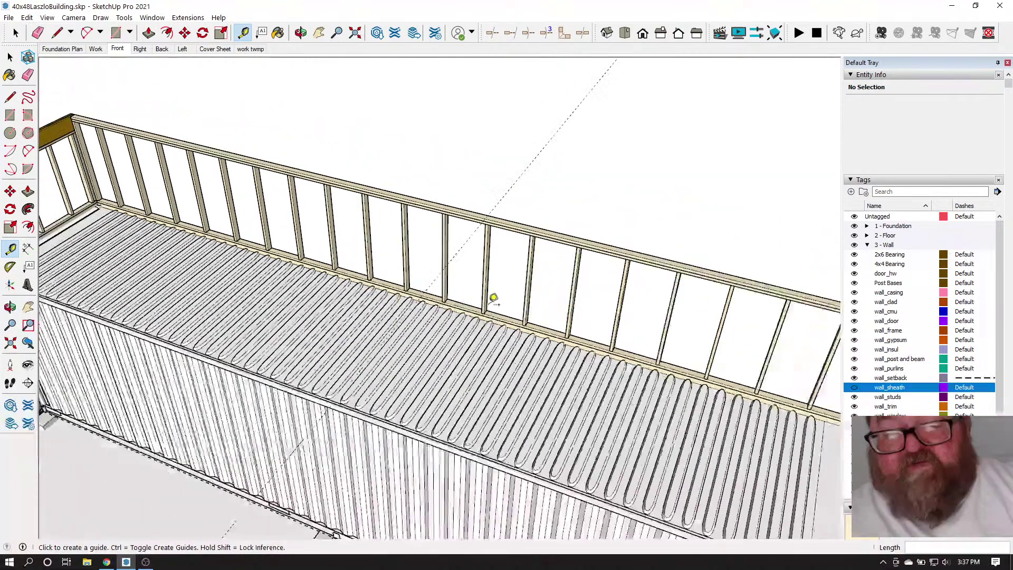
scroll(414, 430, "up", 2)
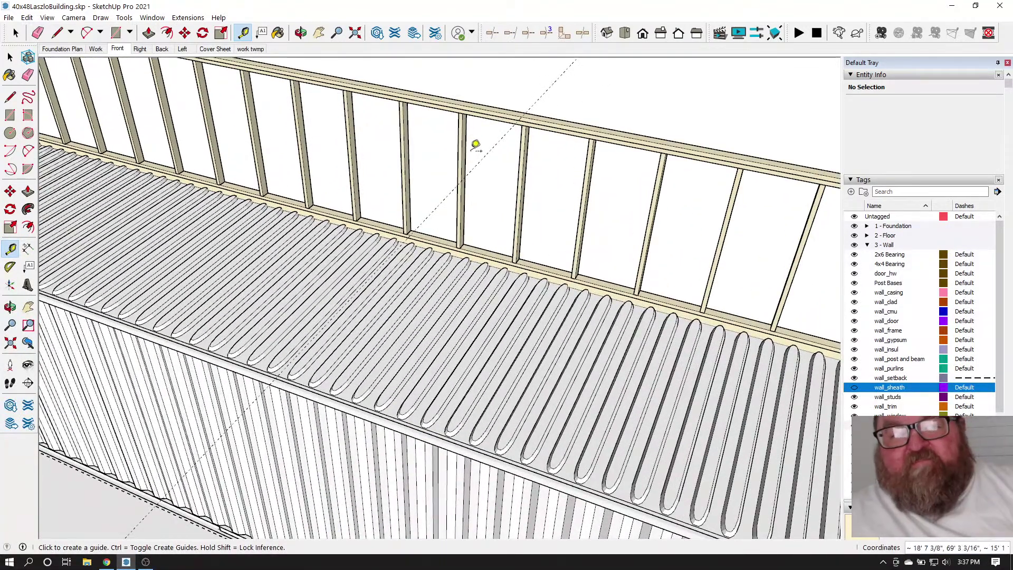
left_click(301, 32)
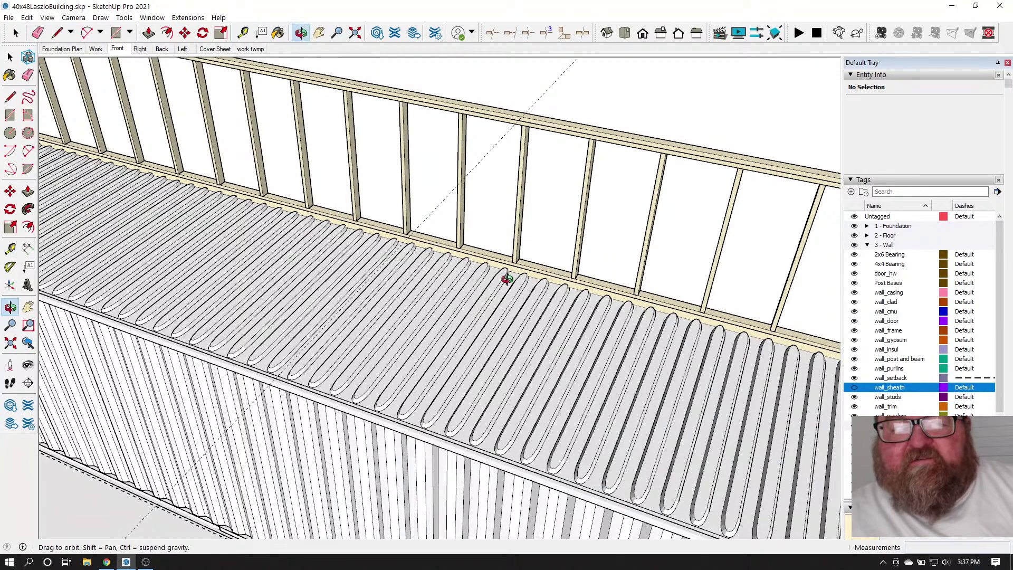
left_click_drag(511, 267, 418, 283)
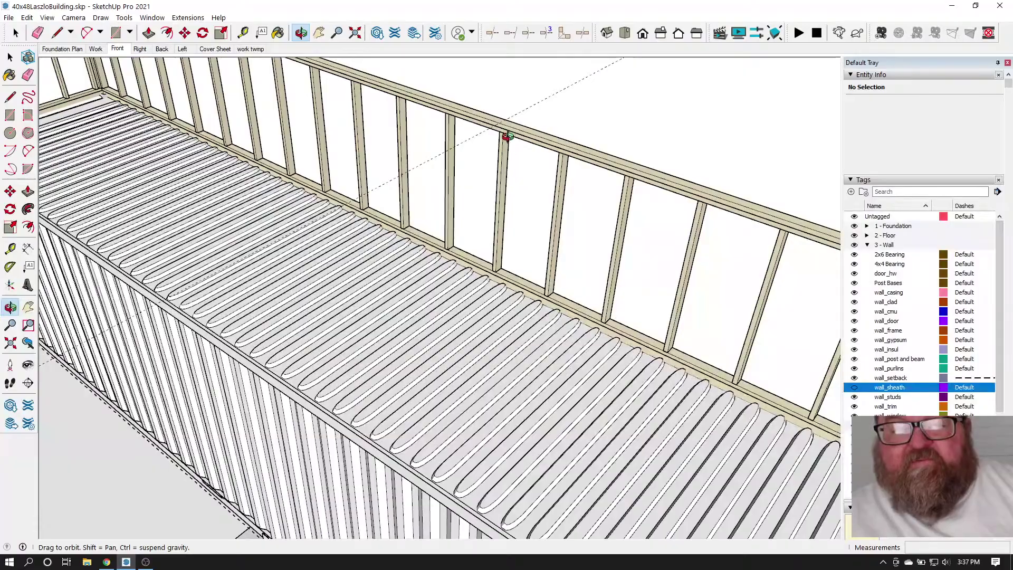
left_click_drag(380, 327, 516, 161)
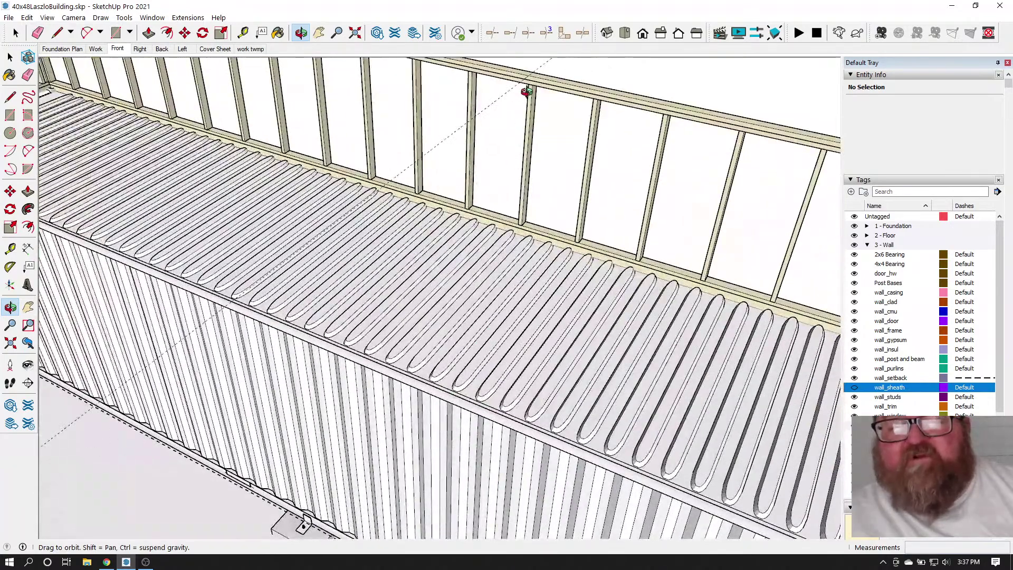
left_click_drag(429, 321, 486, 109)
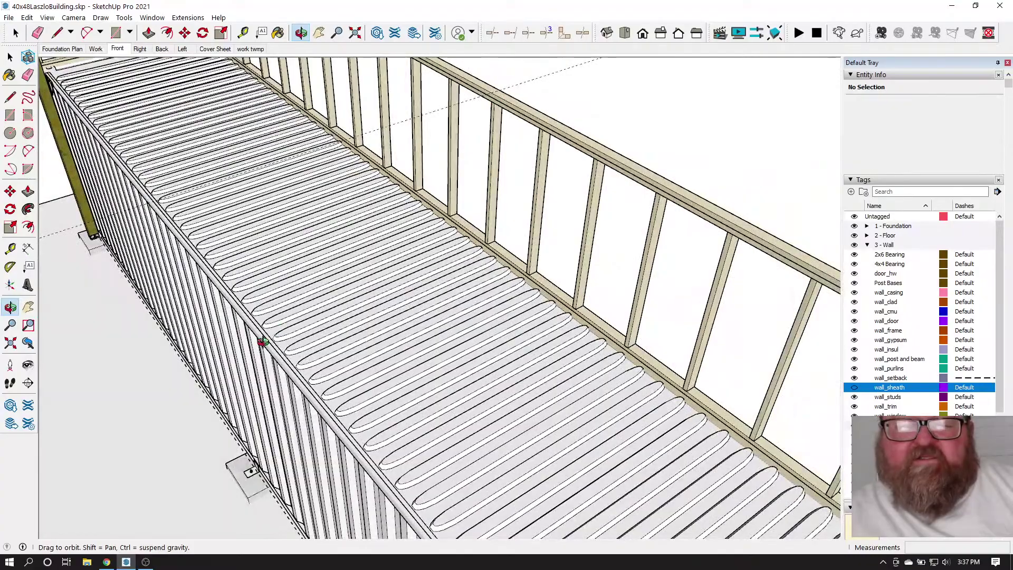
left_click_drag(290, 341, 403, 356)
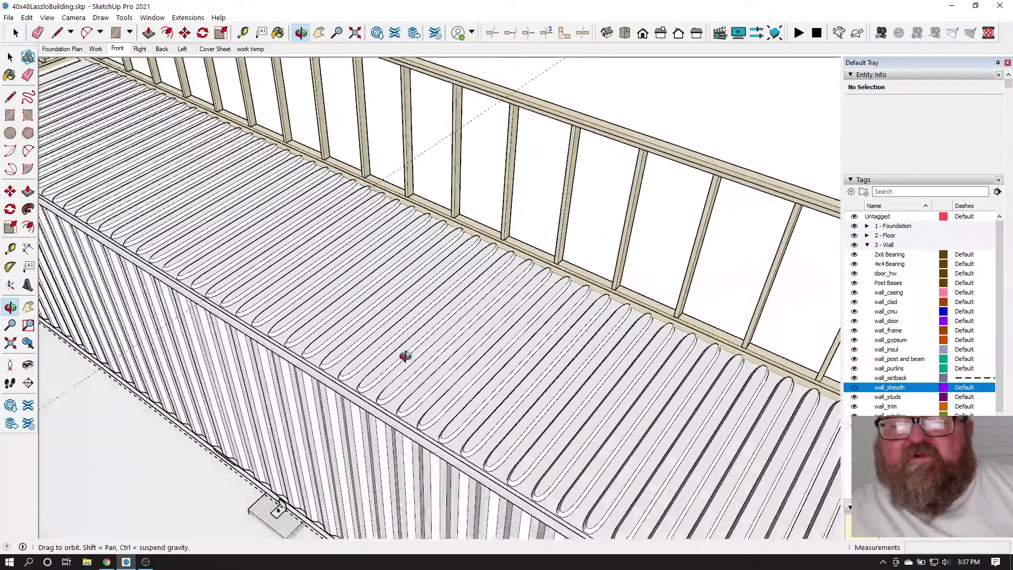
scroll(516, 84, "up", 5)
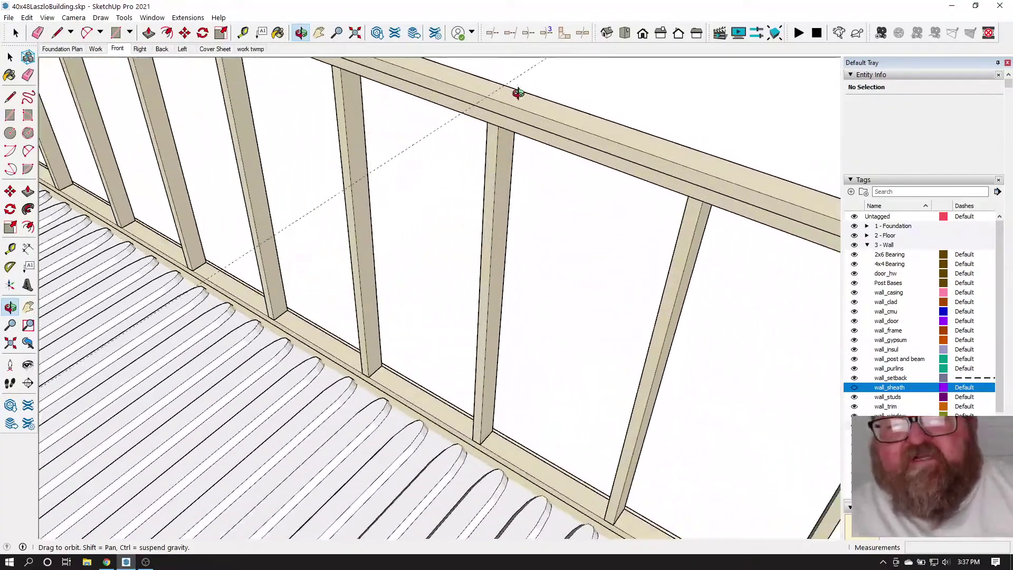
scroll(566, 105, "down", 5)
left_click_drag(567, 111, 514, 238)
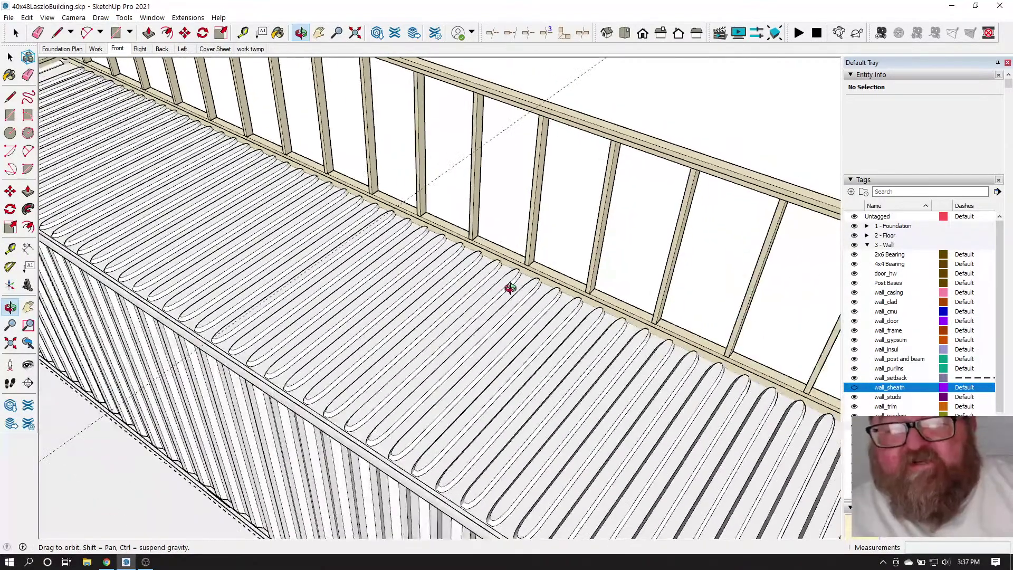
left_click_drag(400, 417, 510, 340)
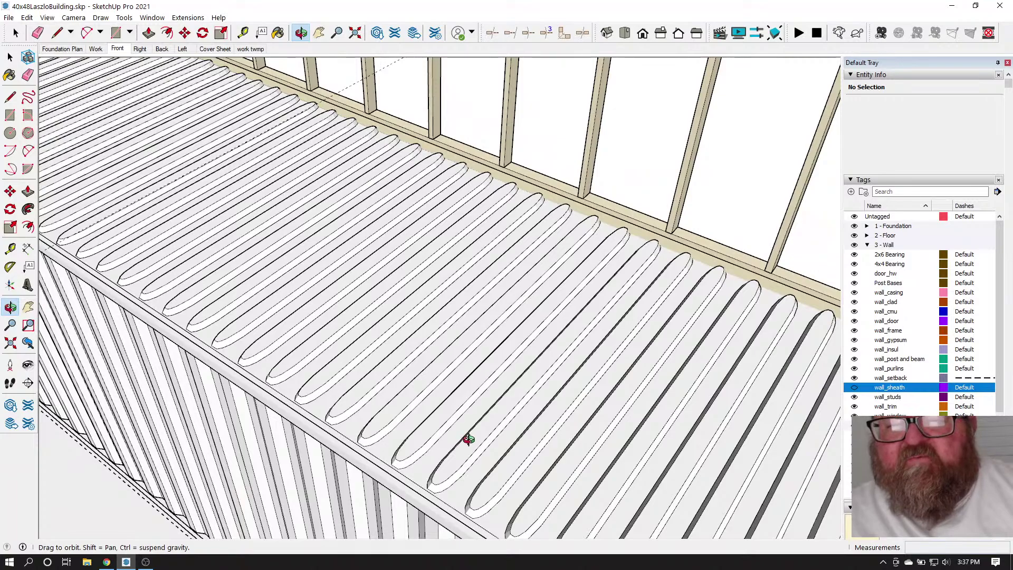
scroll(467, 440, "down", 5)
left_click_drag(464, 430, 416, 391)
scroll(513, 171, "up", 4)
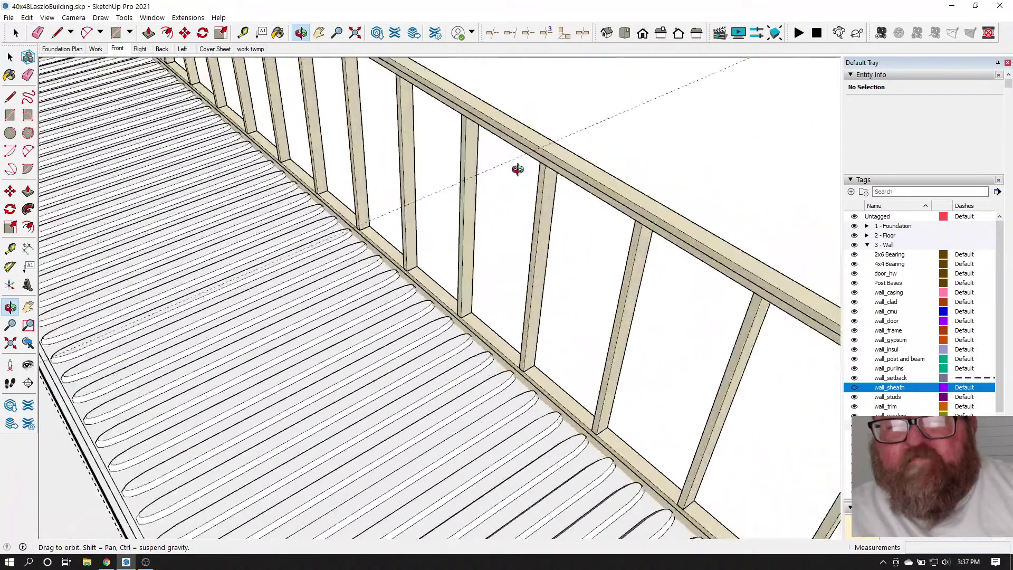
scroll(512, 170, "up", 3)
scroll(568, 152, "up", 2)
Copy the wall stud nearest the 24' guide and place the copy inward of the wall, above the container roof
left_click(58, 34)
key("space")
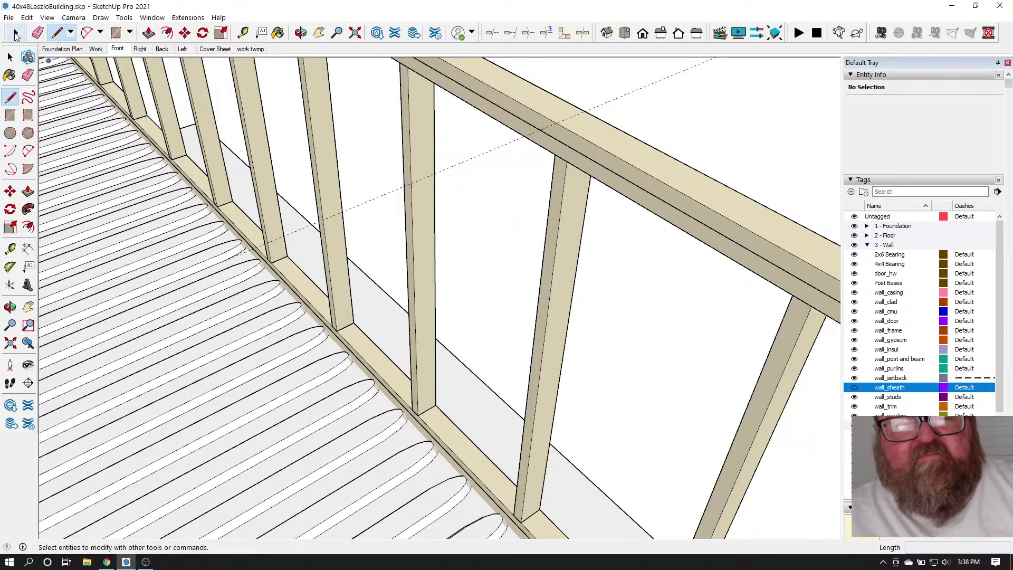
left_click(564, 196)
key("m")
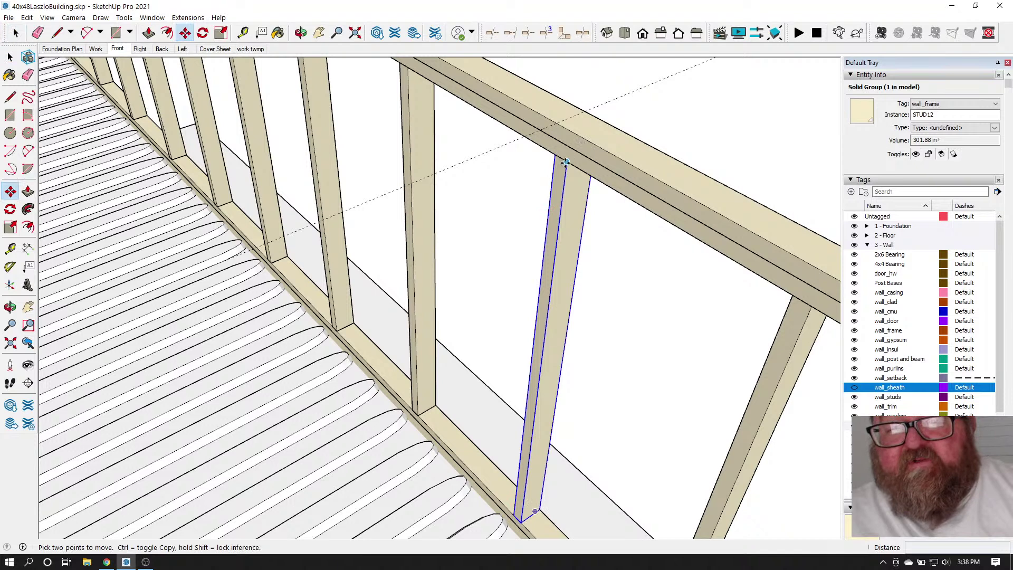
left_click(565, 162)
left_click(474, 206)
Rotate the copied stud 60° about its top corner so it slopes down over the container roof as a brace
key("q")
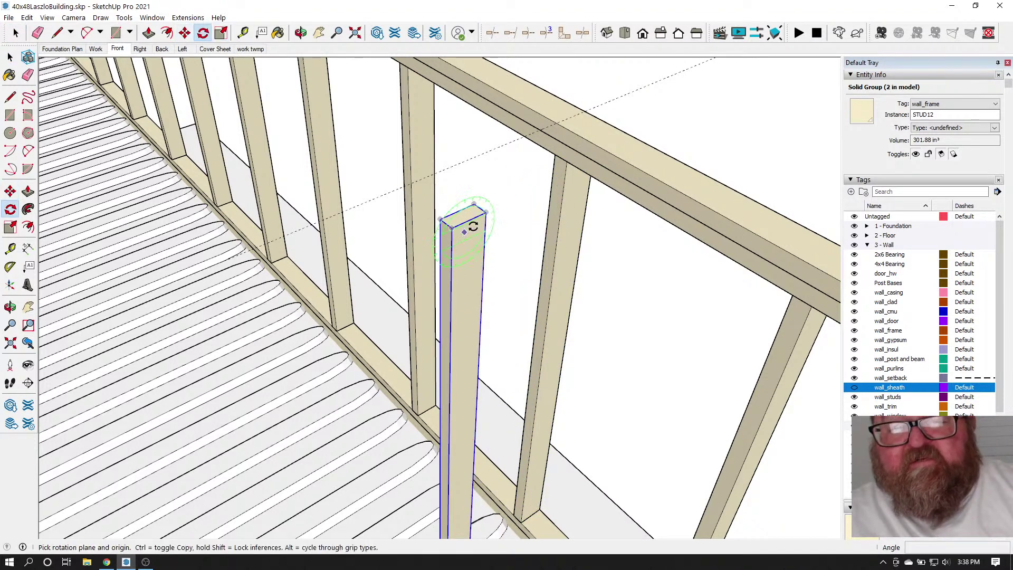
left_click(484, 215)
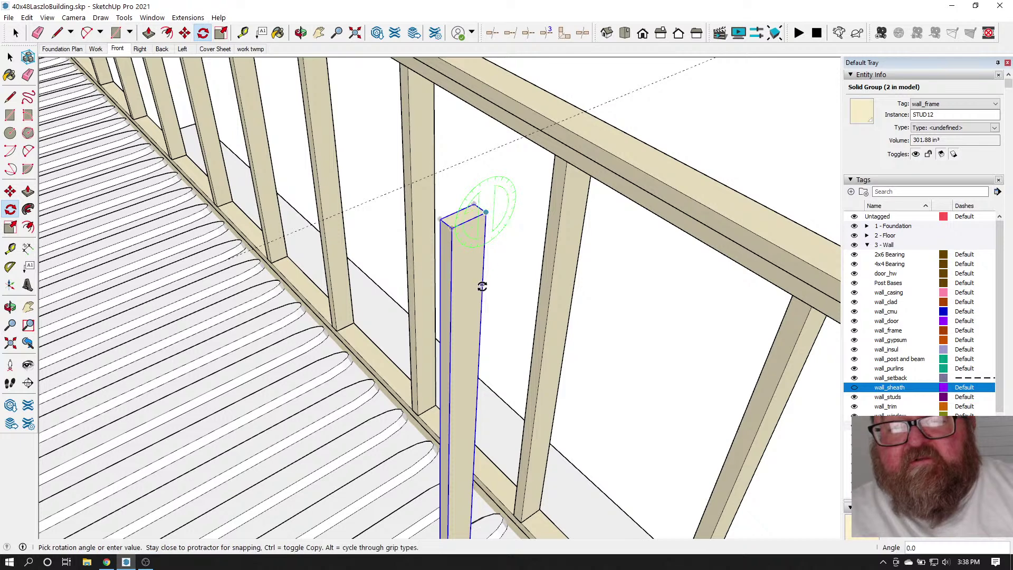
left_click(483, 283)
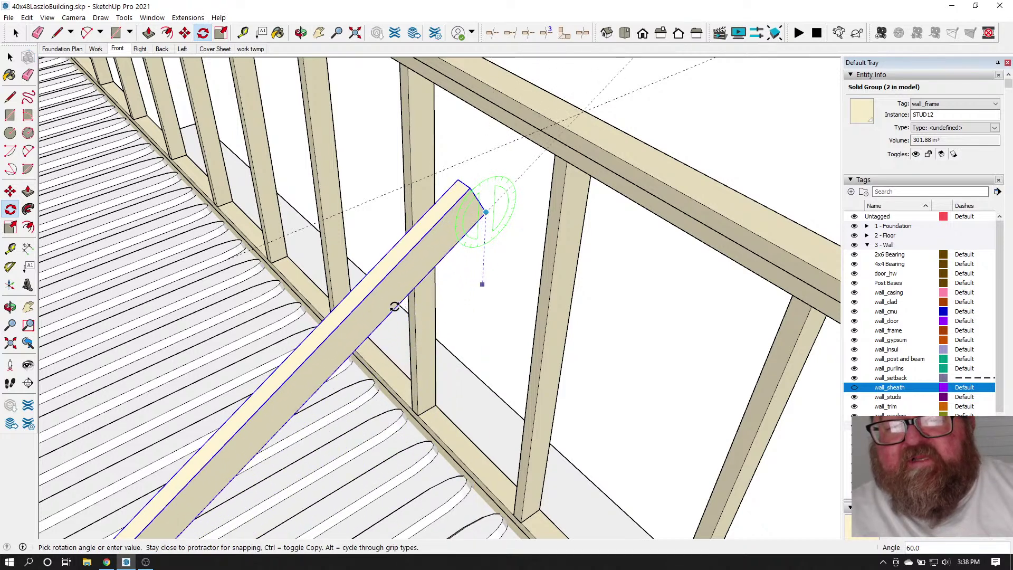
left_click(394, 306)
Move the sloped brace by its upper end corner to the top of the original stud, just under the top plate
left_click(185, 34)
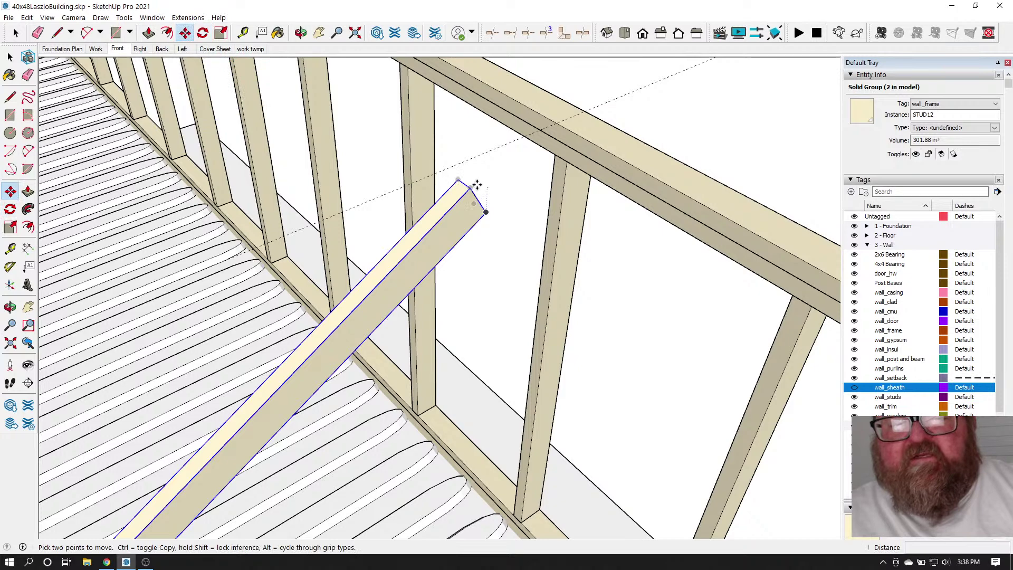
left_click(458, 179)
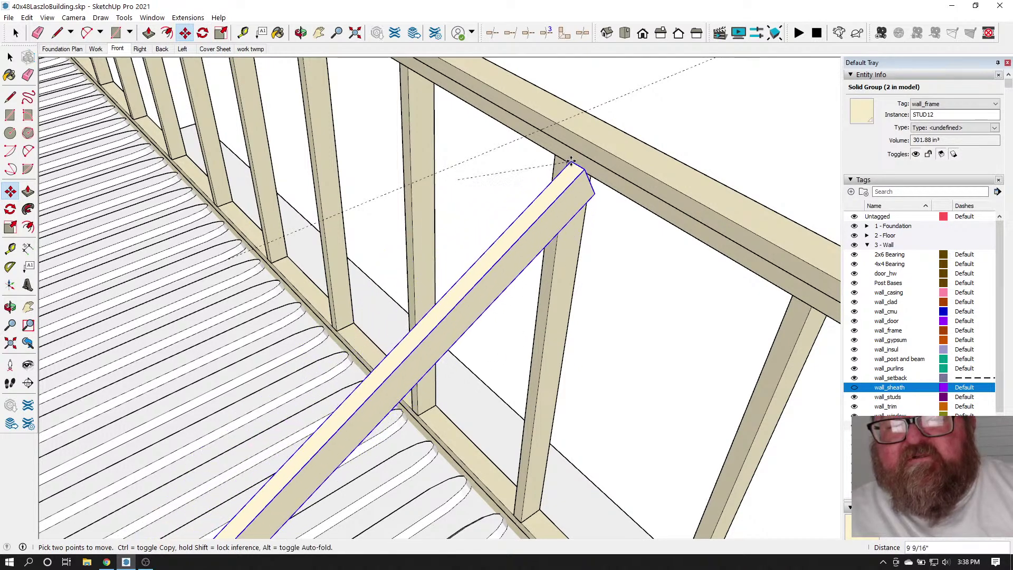
scroll(570, 160, "up", 6)
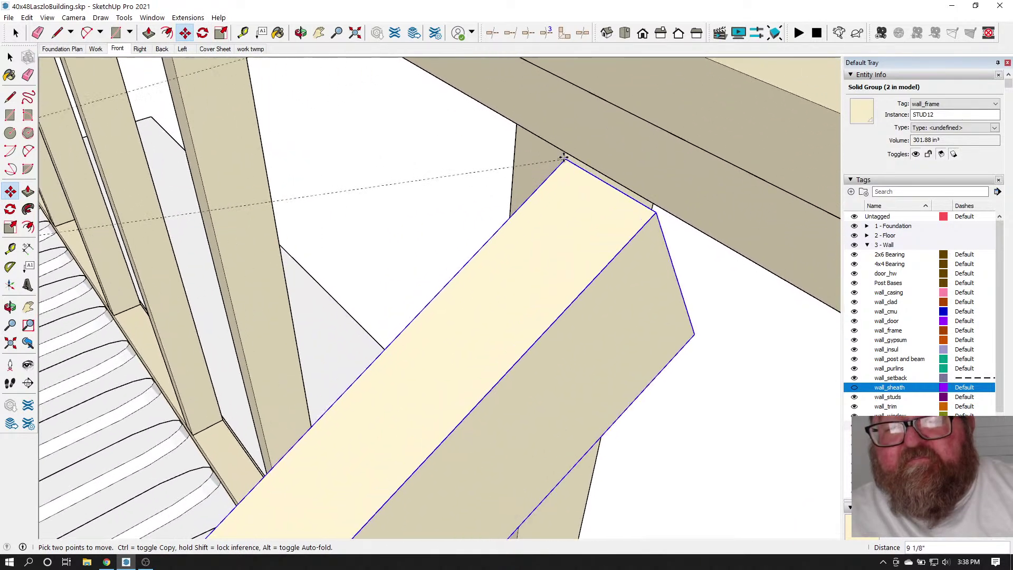
scroll(563, 163, "up", 2)
left_click(564, 153)
Examine how the sloped brace meets the wall's top plate and where its lower end sits above the container roof
scroll(382, 237, "down", 10)
left_click(301, 33)
left_click_drag(371, 249, 247, 267)
scroll(337, 219, "up", 8)
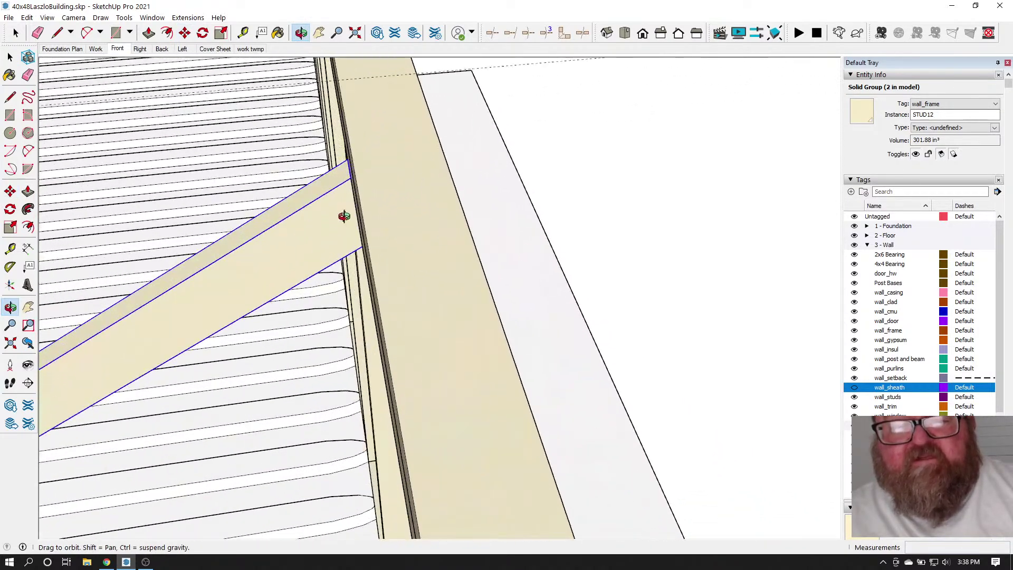
scroll(396, 241, "down", 10)
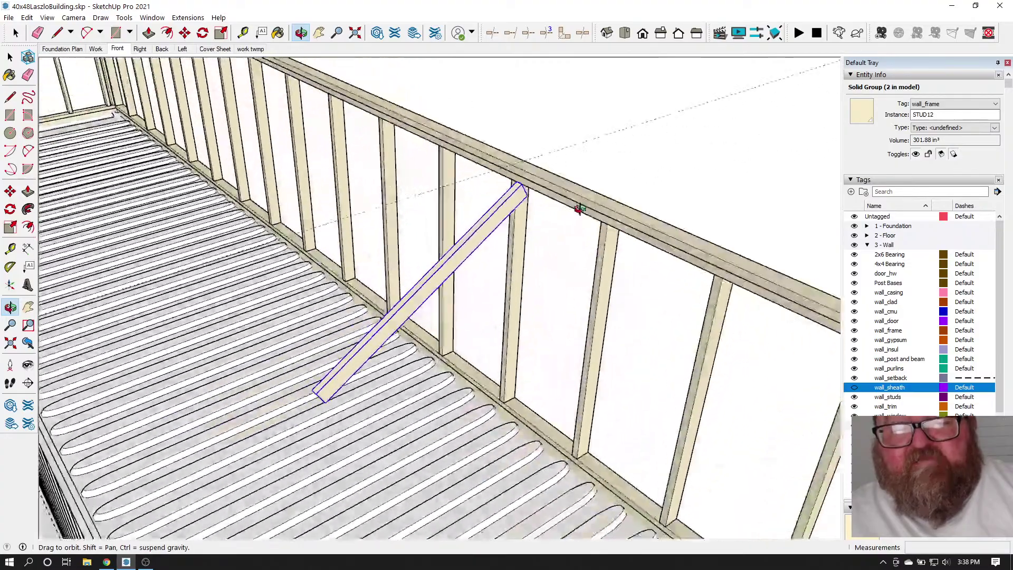
scroll(418, 329, "up", 5)
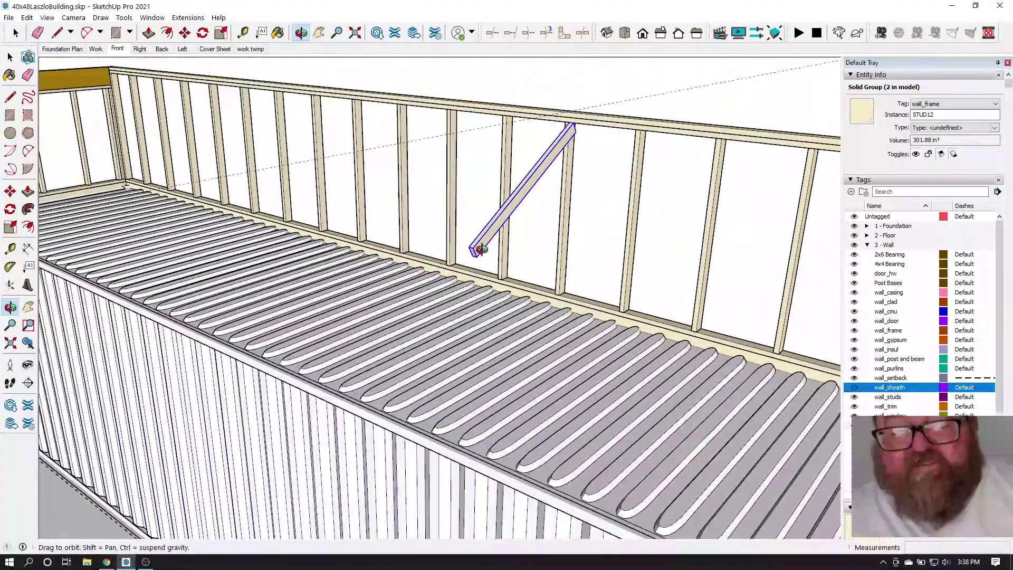
left_click_drag(481, 249, 464, 301)
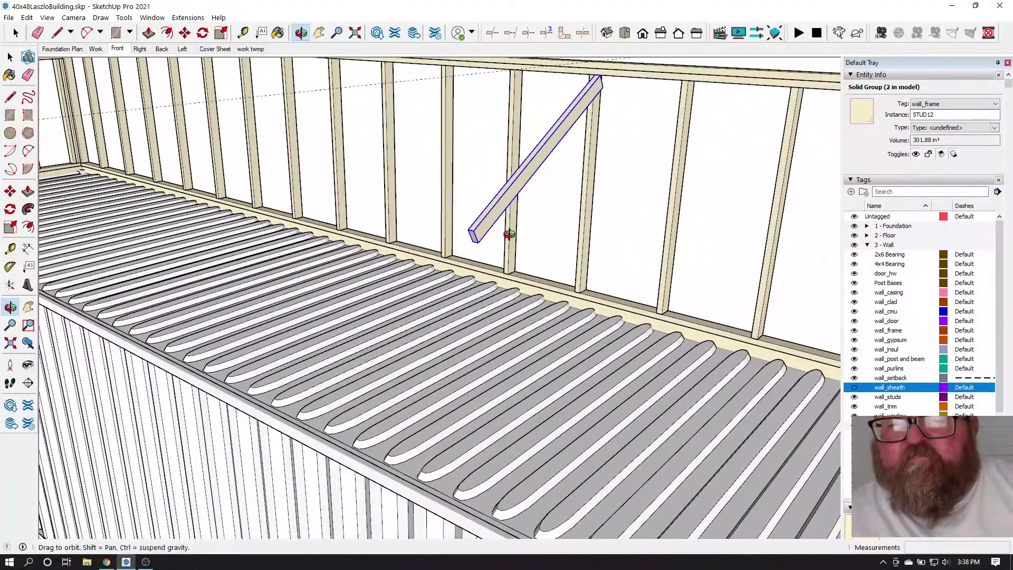
middle_click_drag(510, 231, 469, 235)
scroll(567, 101, "up", 5)
Rotate the brace about its upper end corner so its slope lines up with the container's outer top edge
key("q")
left_click(566, 98)
scroll(544, 132, "down", 6)
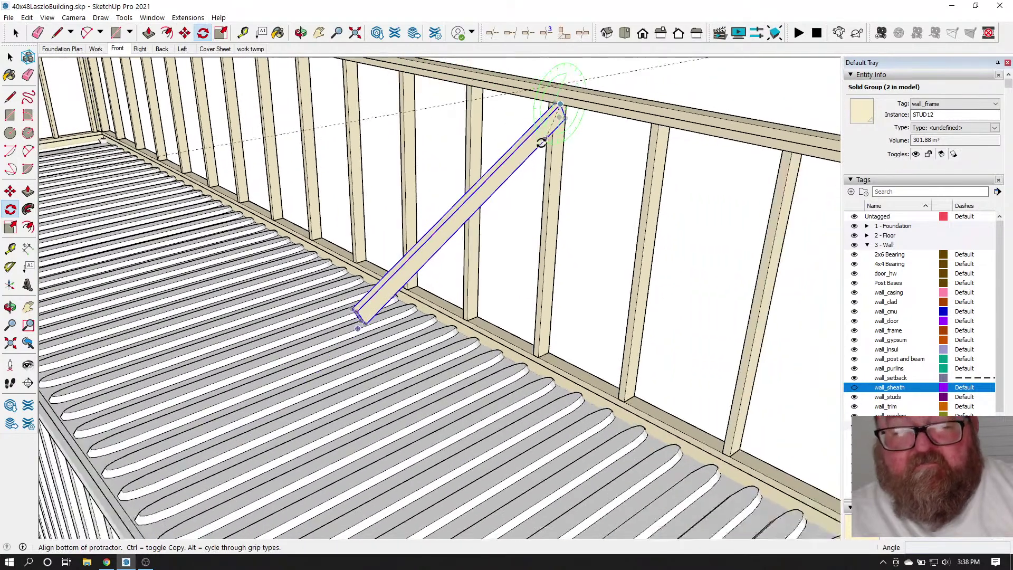
scroll(371, 295, "up", 3)
middle_click_drag(371, 296, 397, 293)
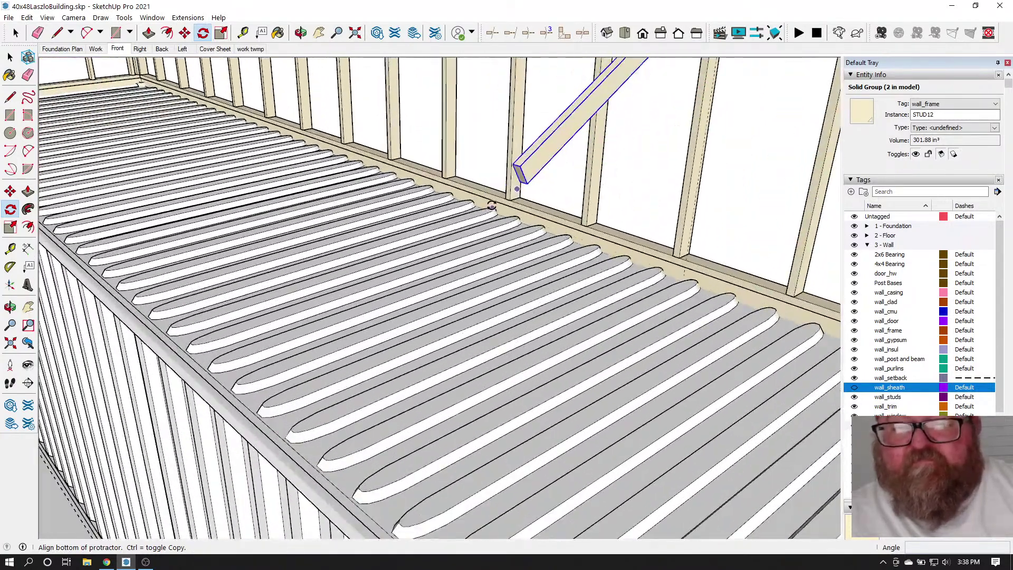
middle_click_drag(452, 260, 443, 271)
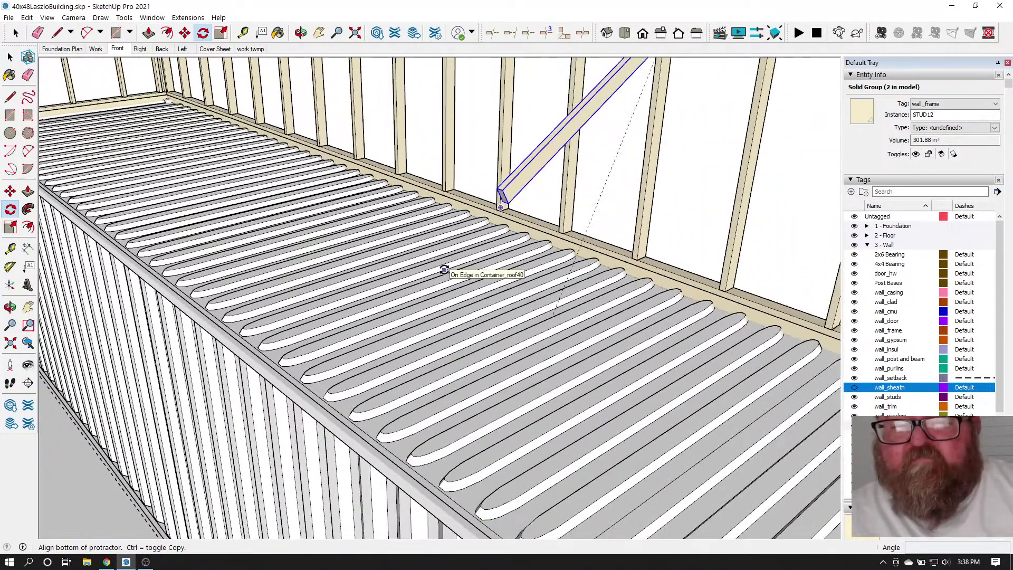
left_click(504, 191)
middle_click_drag(277, 374, 294, 388)
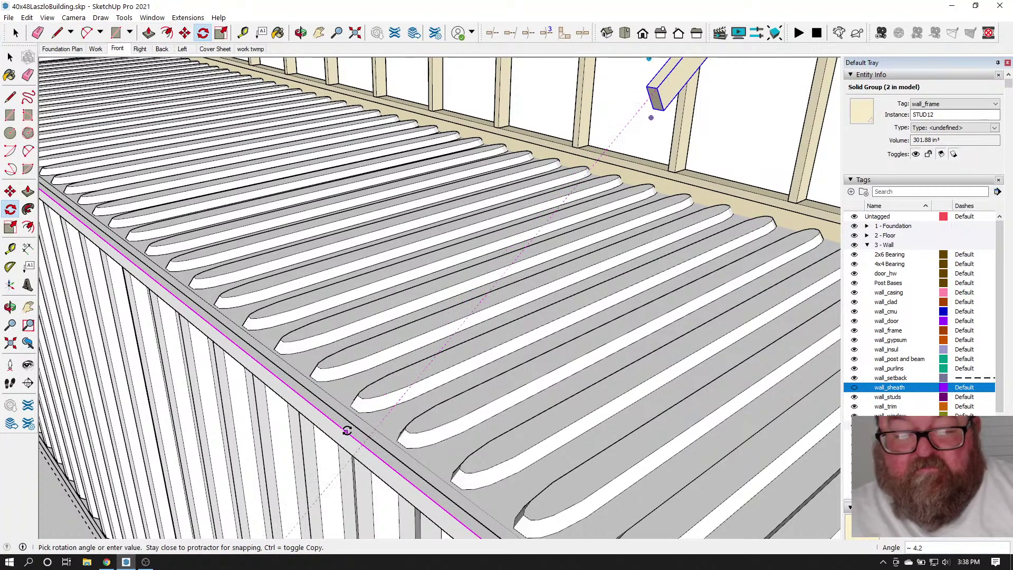
left_click(347, 430)
Open the brace group and extend its lower end face about 4' 5 7/16" to the container's outer top edge
key("space")
double_click(654, 100)
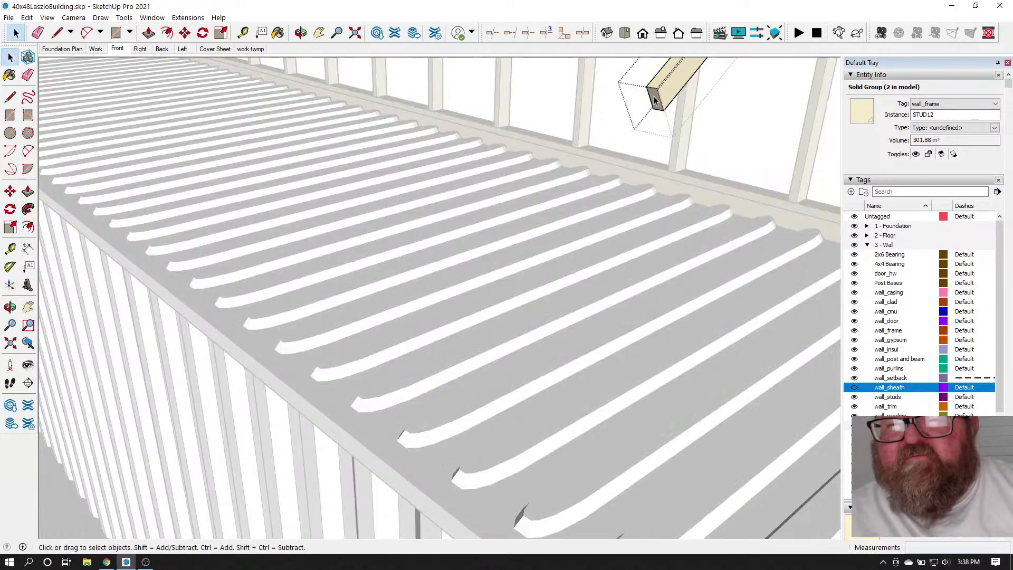
key("p")
left_click_drag(648, 100, 368, 451)
scroll(364, 446, "up", 5)
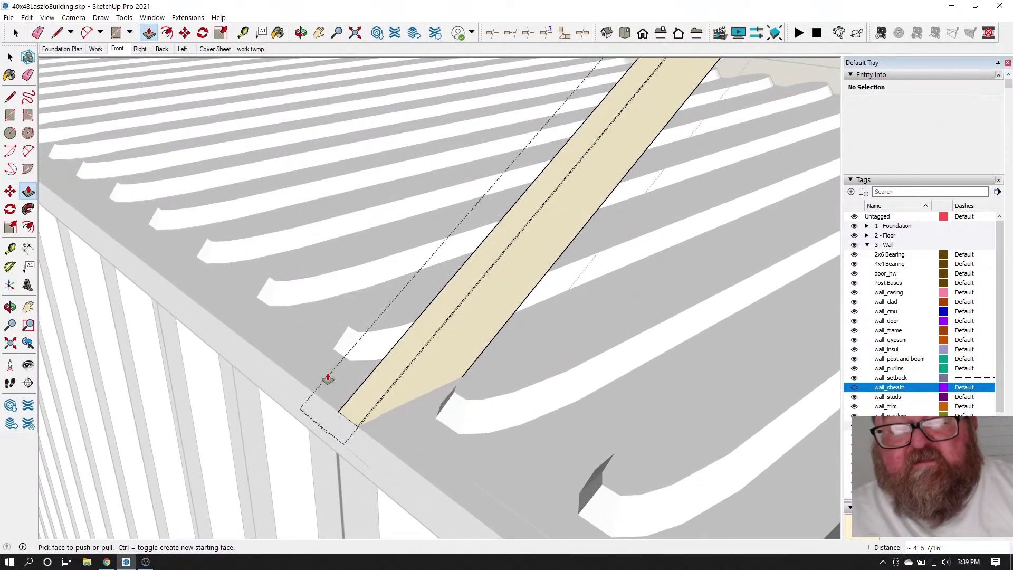
Draw a cut line across the brace's lower end along the roof surface and push the waste away by 1 1/2"
left_click(55, 33)
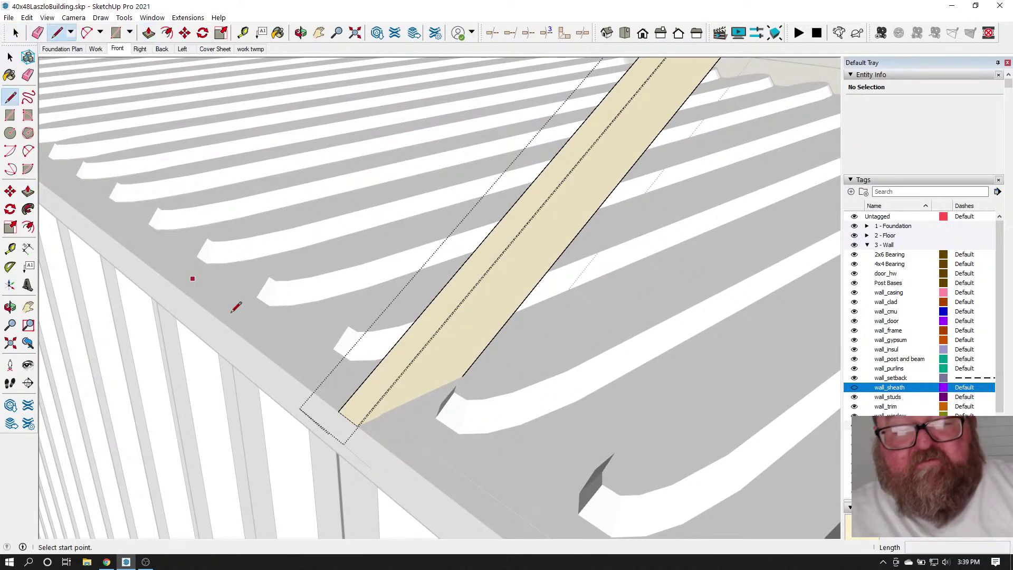
scroll(385, 441, "up", 3)
left_click(343, 407)
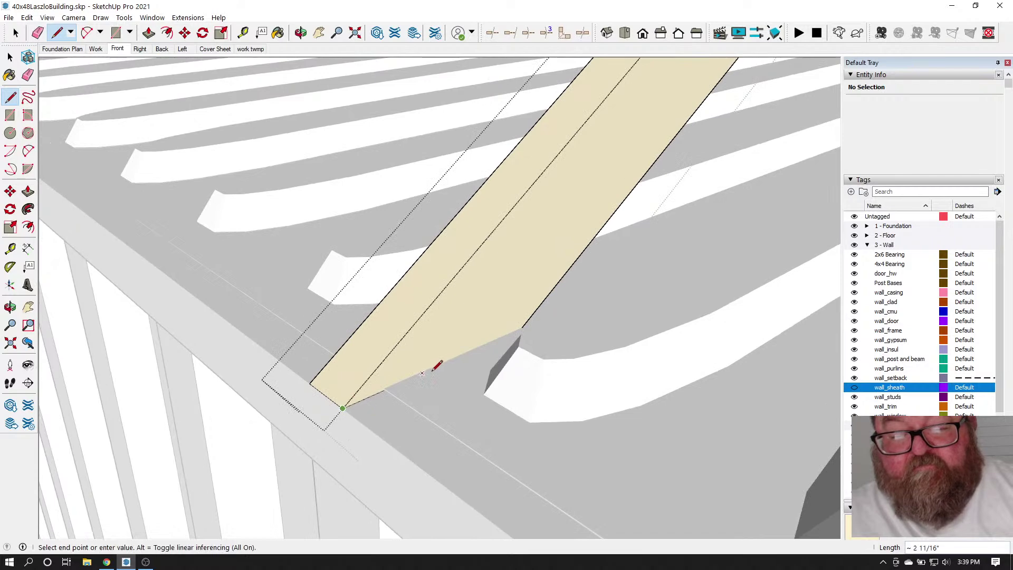
left_click(443, 362)
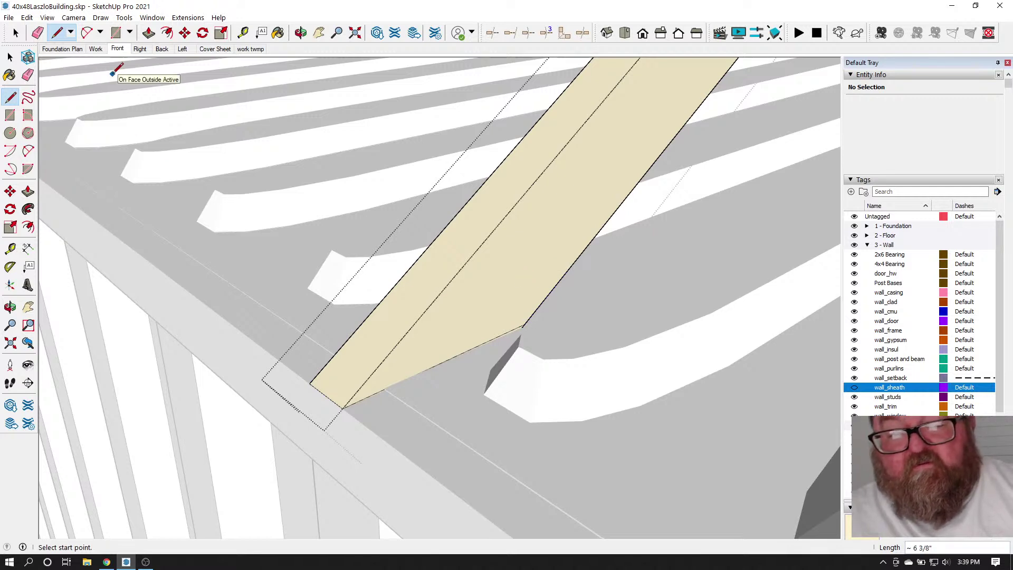
left_click(148, 33)
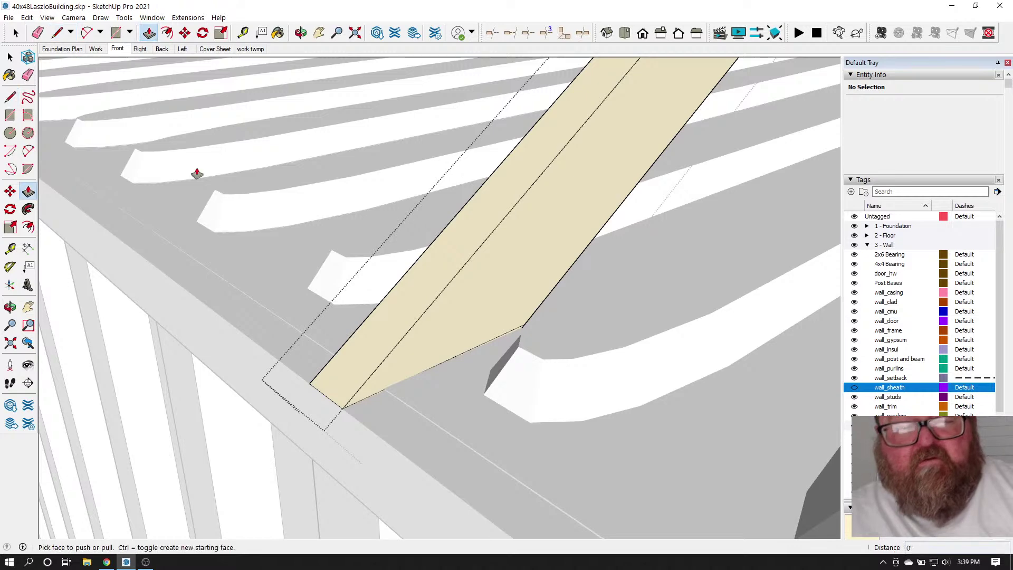
left_click(415, 366)
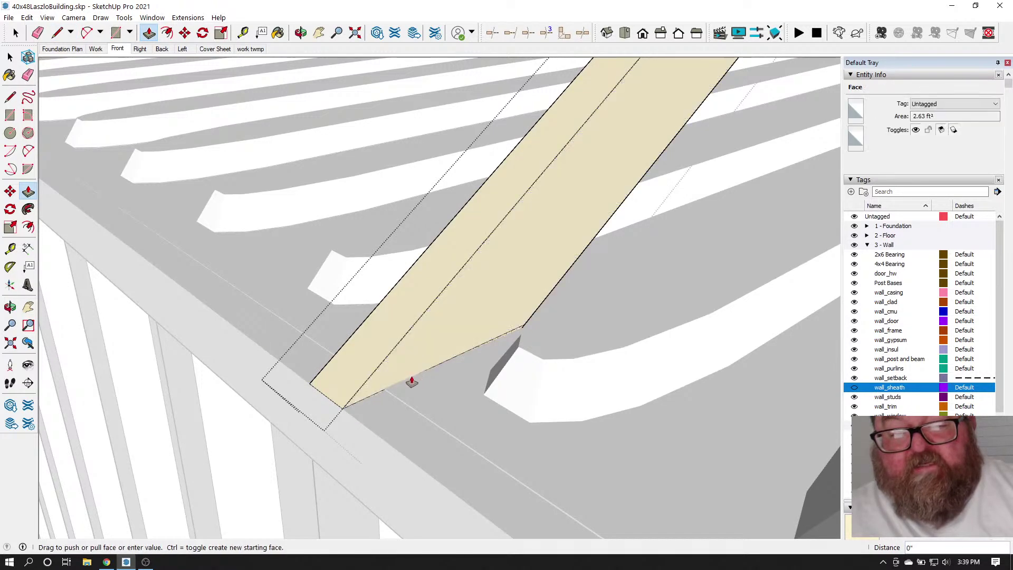
left_click(321, 376)
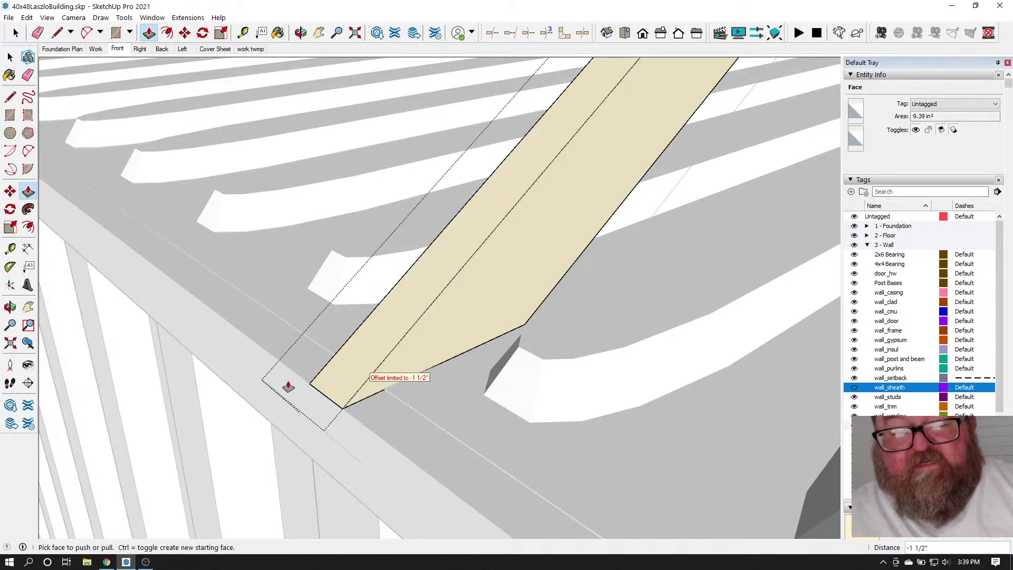
Examine the trimmed lower end of the brace at the container edge and how its upper end meets the stud
middle_click_drag(306, 380, 231, 392)
left_click(10, 57)
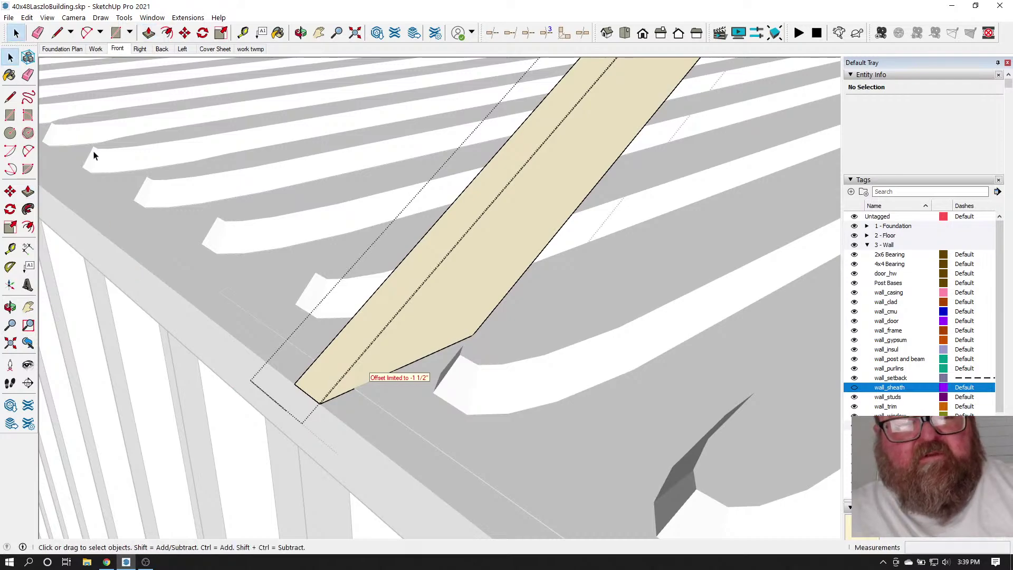
left_click(301, 33)
left_click_drag(338, 274, 574, 385)
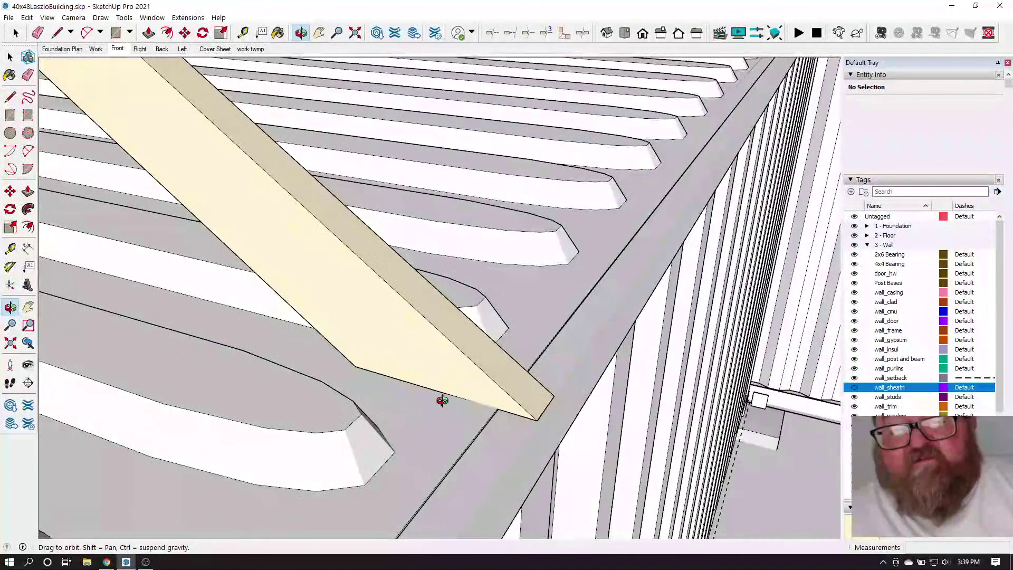
left_click_drag(522, 478, 445, 460)
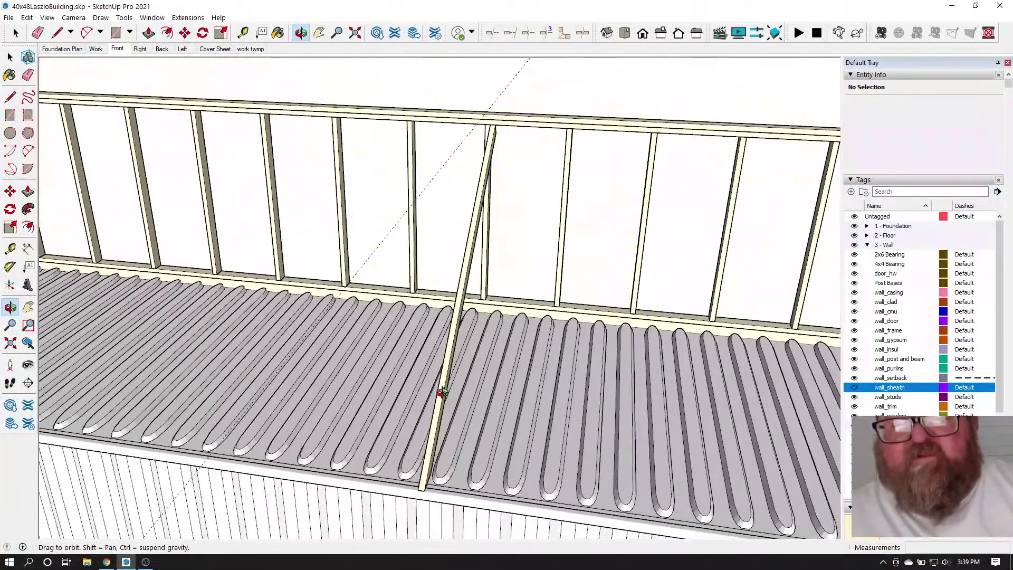
left_click_drag(470, 414, 371, 452)
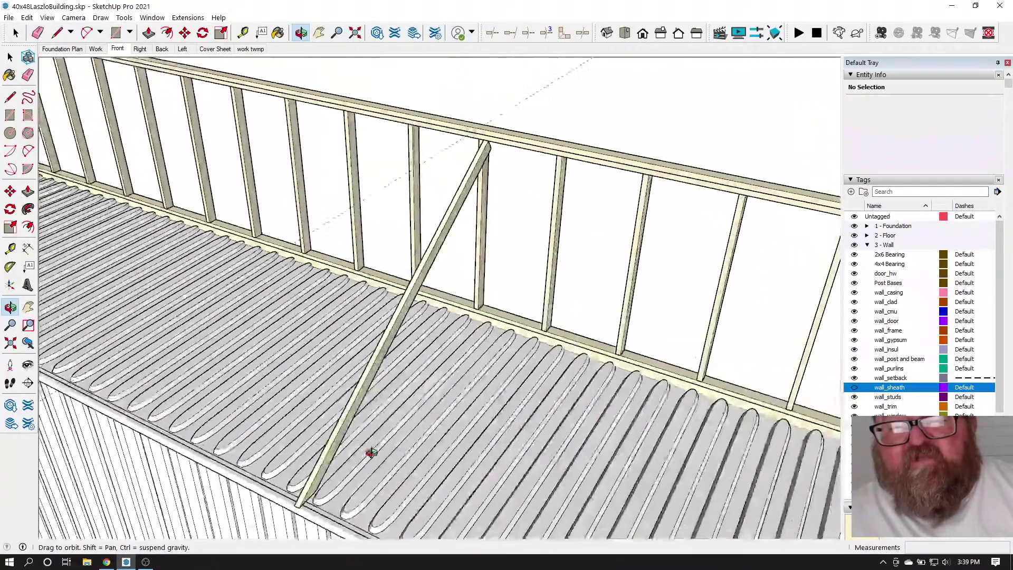
left_click_drag(423, 295, 239, 144)
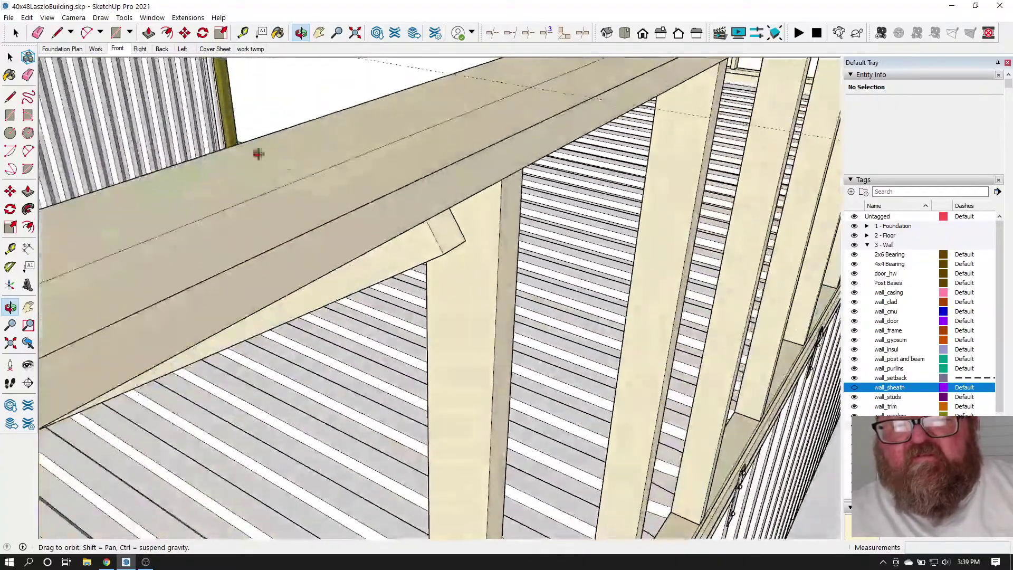
left_click_drag(369, 229, 452, 90)
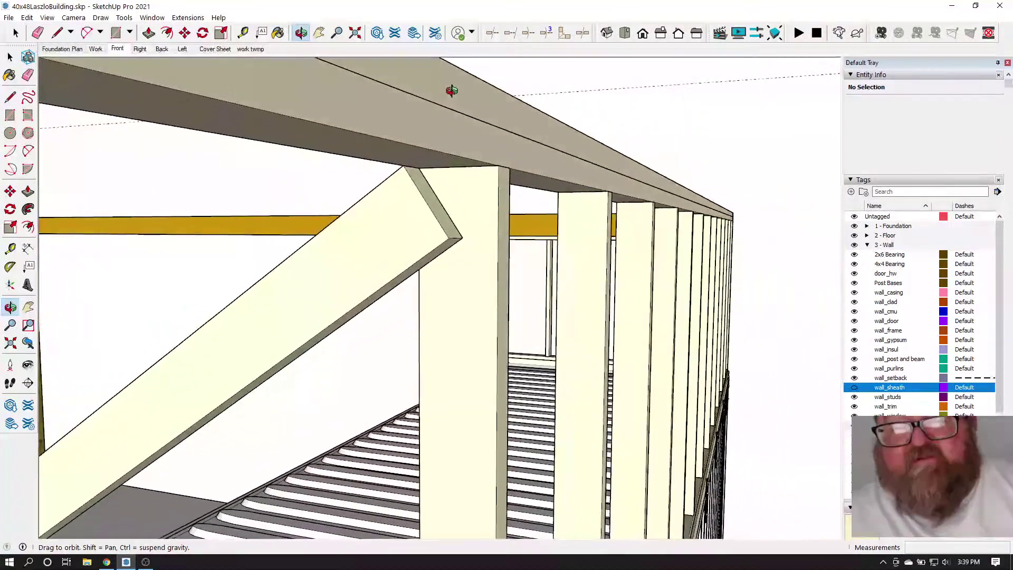
Move the brace 3 1/2" across the stud's width, away from the container roof, by its top corner
left_click(16, 33)
left_click(434, 239)
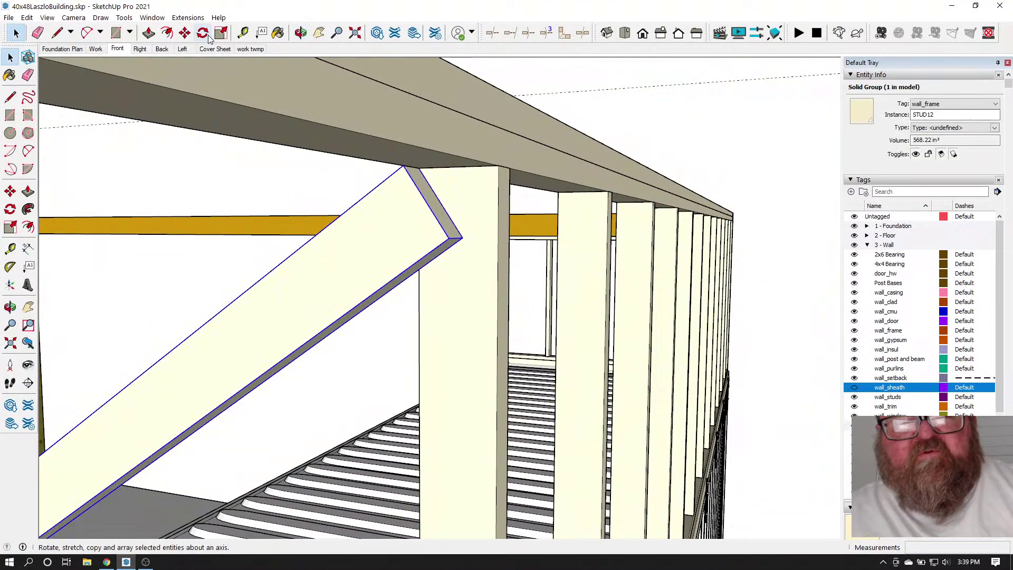
left_click(185, 33)
left_click_drag(404, 167, 486, 165)
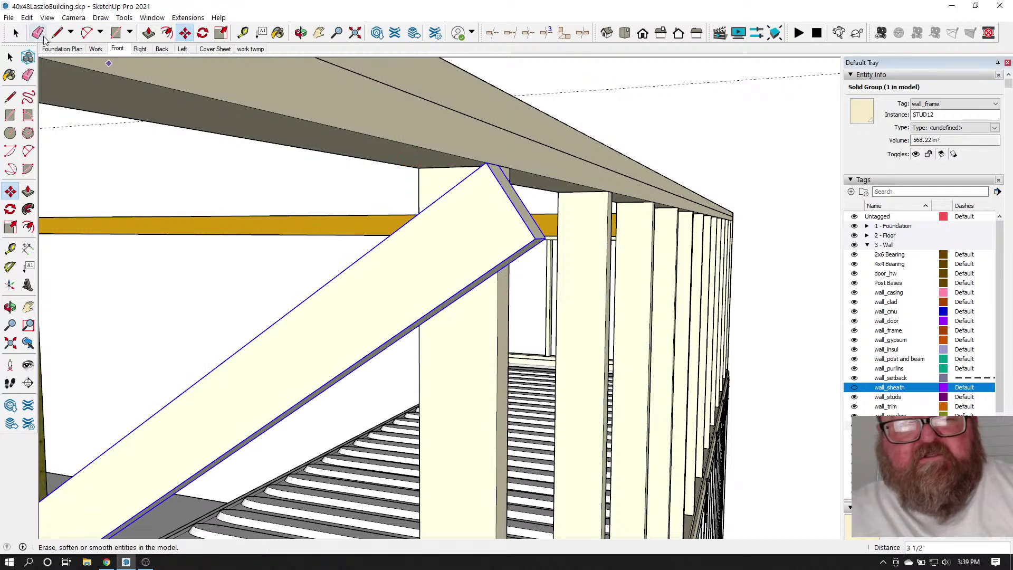
Inside the brace group, place a vertical guide through its top corner and draw a vertical cut line about 4 1/4" long
left_click(16, 33)
double_click(459, 205)
key("l")
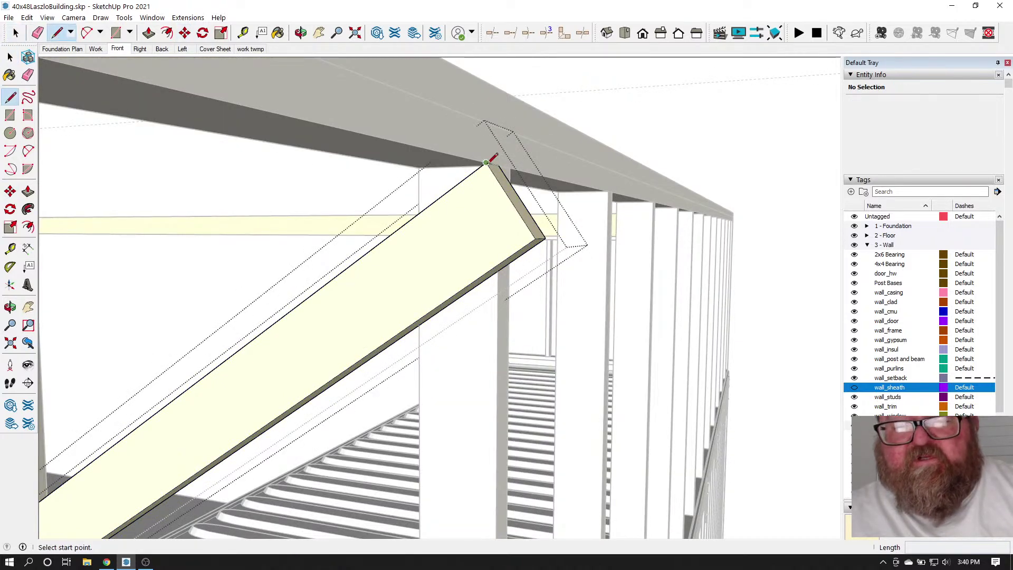
left_click(486, 163)
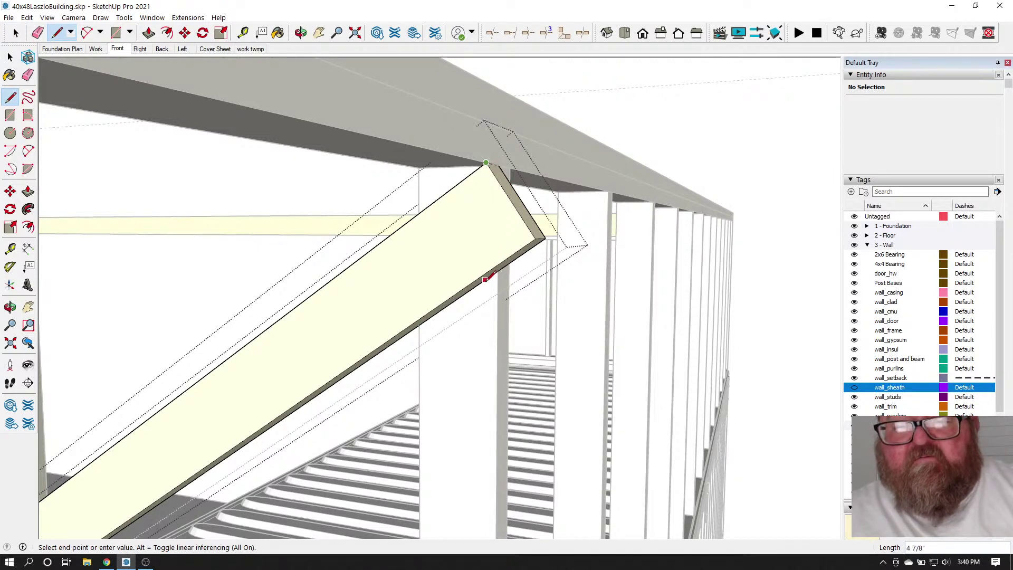
key("Escape")
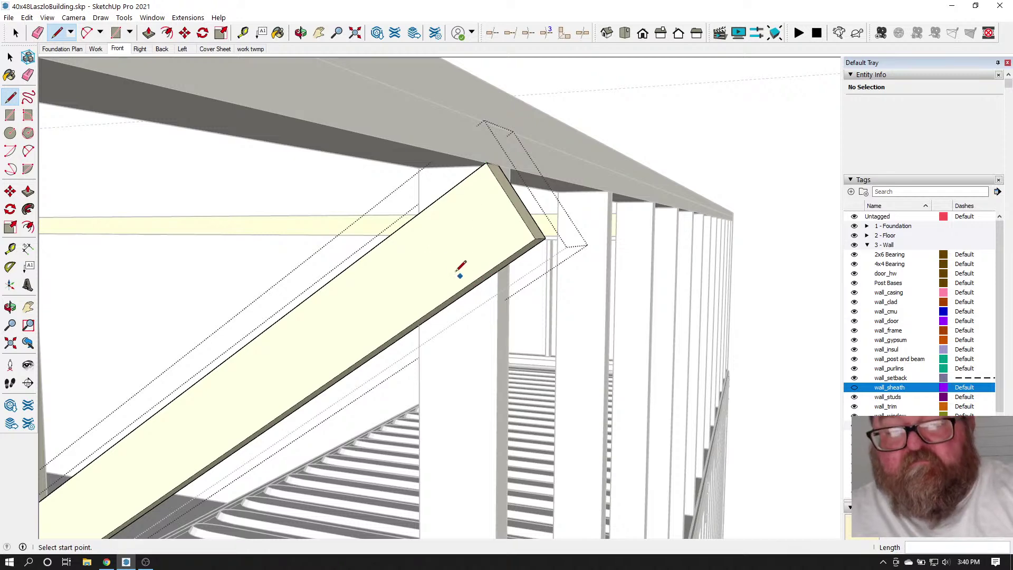
left_click(242, 32)
left_click(503, 261)
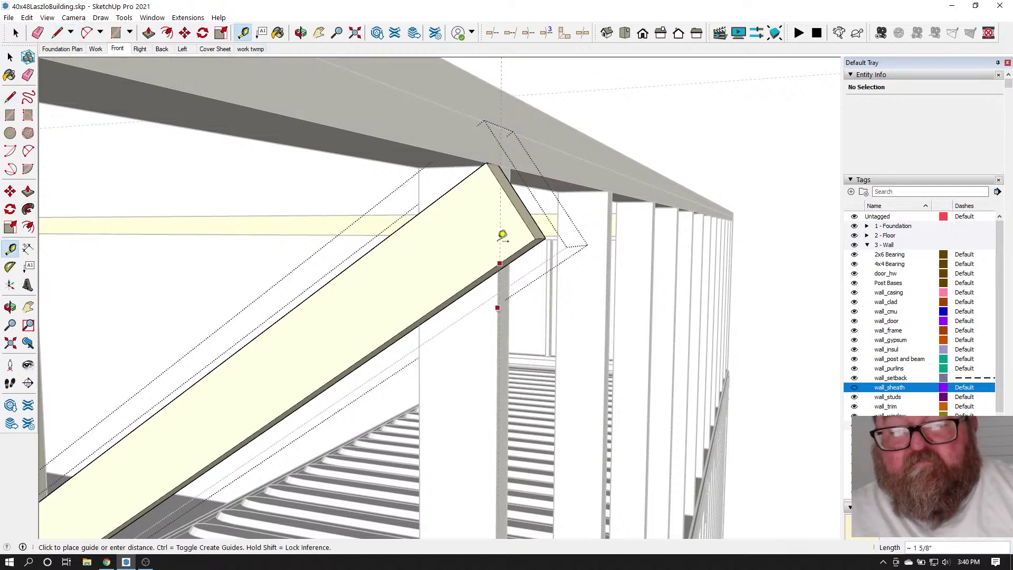
key("Escape")
key("l")
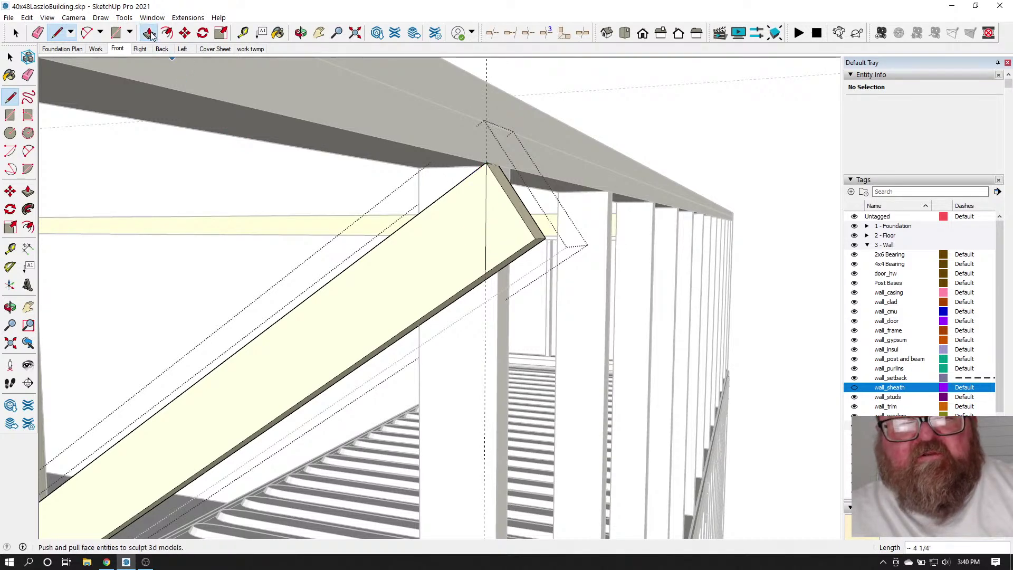
Push the waste corner beyond the vertical cut line through the brace's 1 1/2" thickness
left_click(149, 33)
left_click(509, 229)
left_click(552, 265)
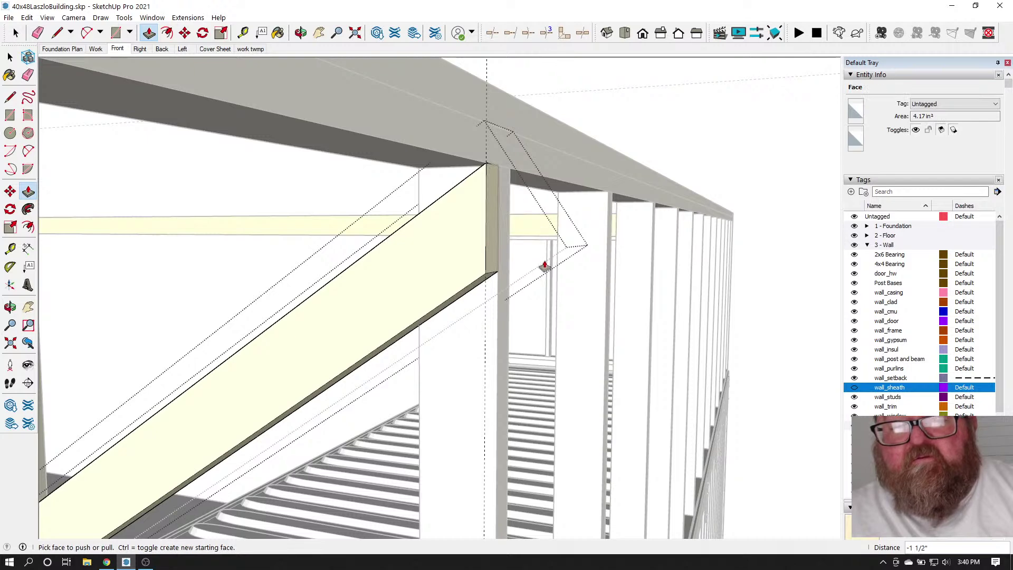
Erase the vertical guide at the brace's upper end and close the brace group
left_click(42, 34)
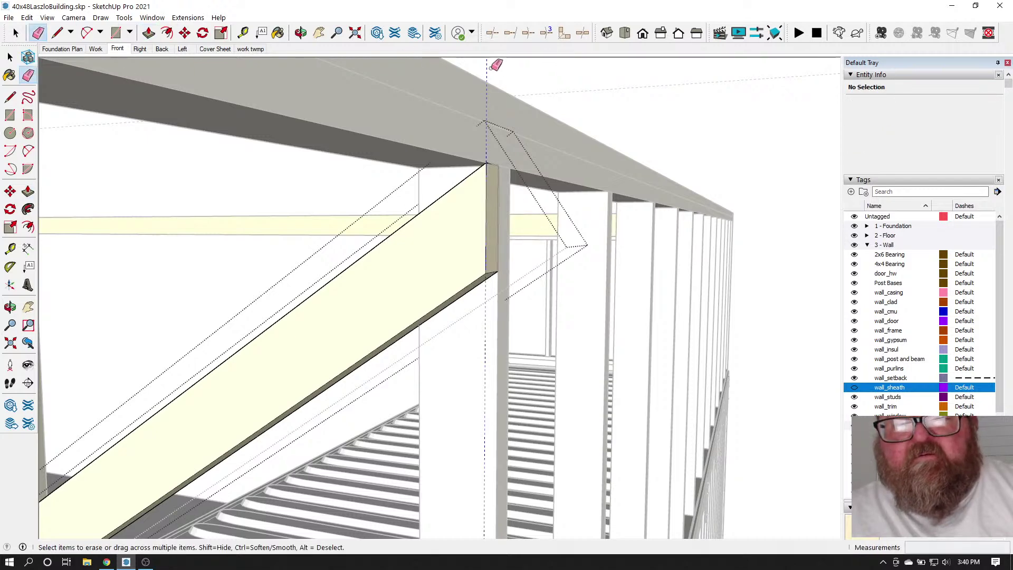
left_click(300, 32)
left_click_drag(355, 151, 503, 546)
left_click_drag(490, 508, 488, 379)
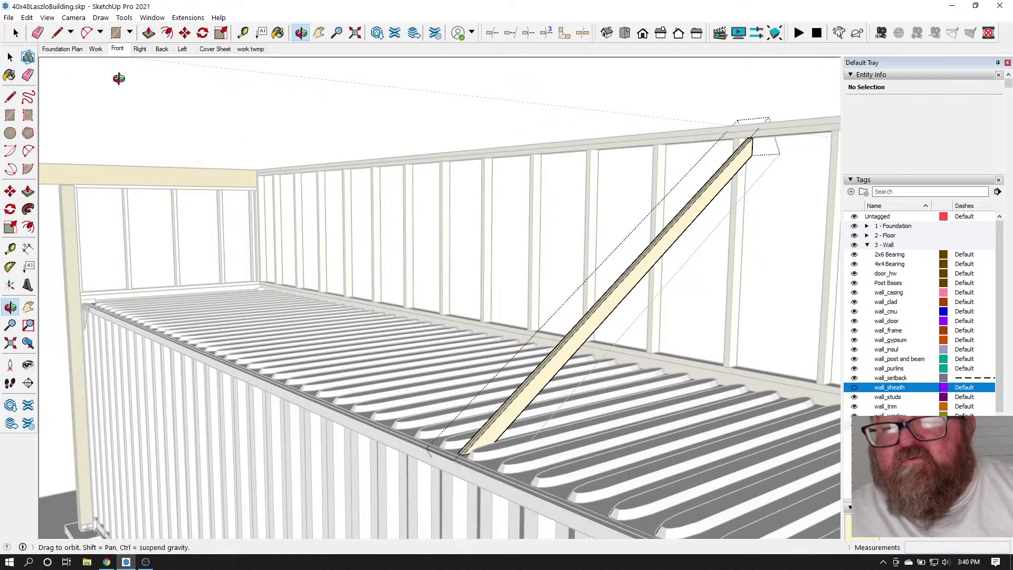
left_click(17, 33)
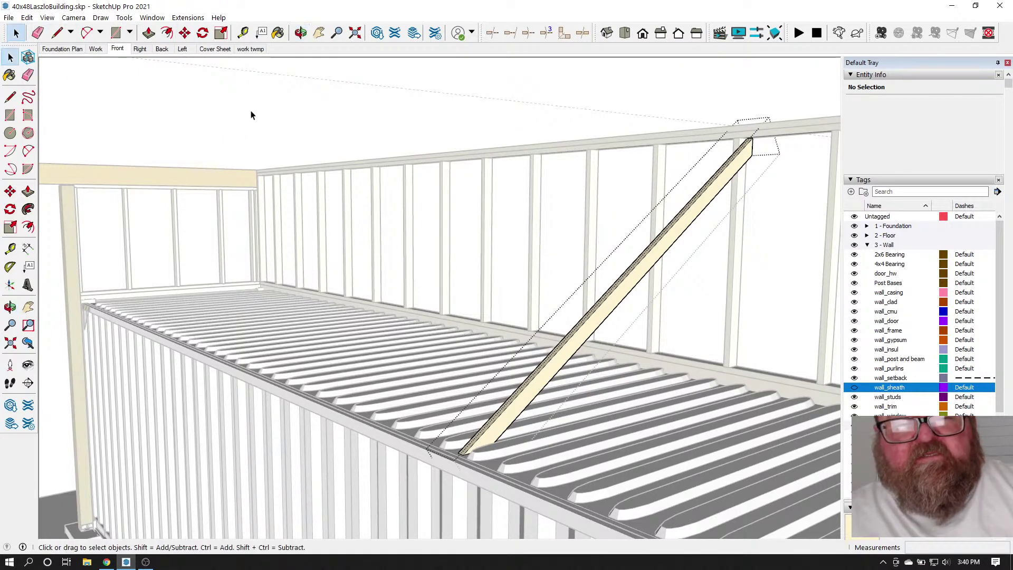
left_click(250, 110)
Rotate the brace about 0.9° around its upper corner so its lower corner lines up with the container's outer top edge
left_click(203, 33)
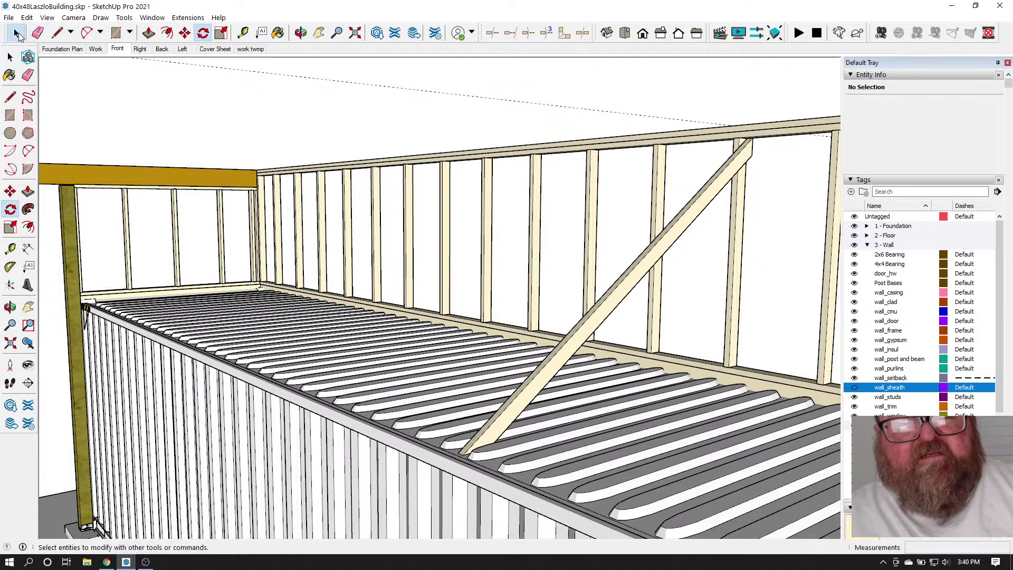
left_click(17, 33)
left_click(485, 184)
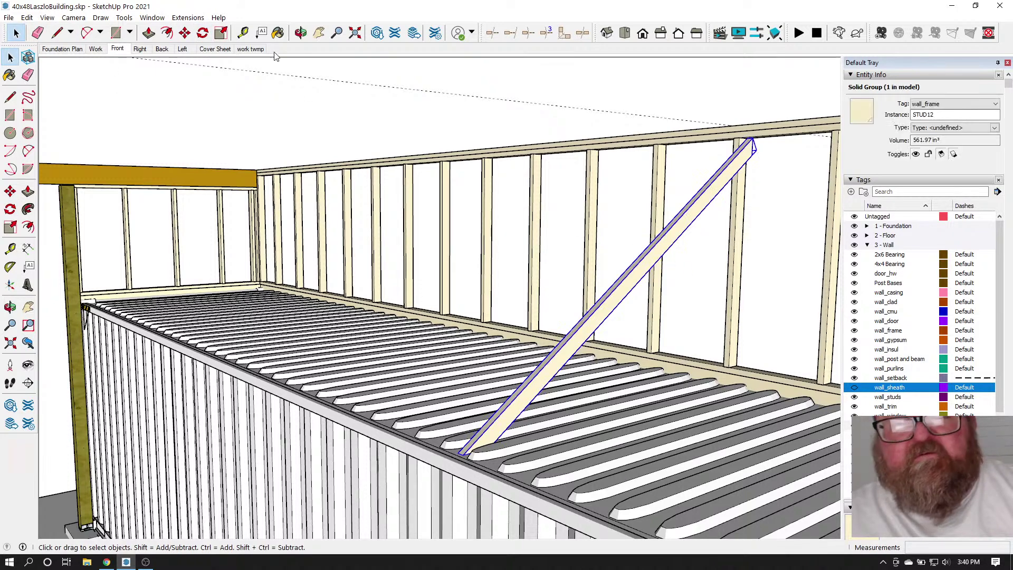
left_click(203, 33)
scroll(656, 151, "down", 3)
scroll(641, 203, "up", 2)
scroll(639, 206, "up", 5)
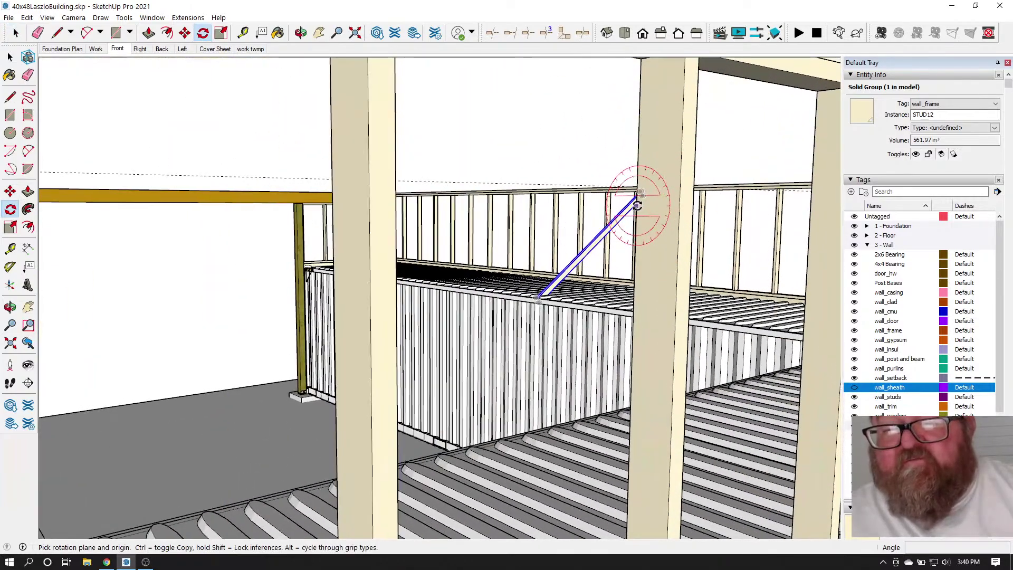
scroll(671, 178, "up", 3)
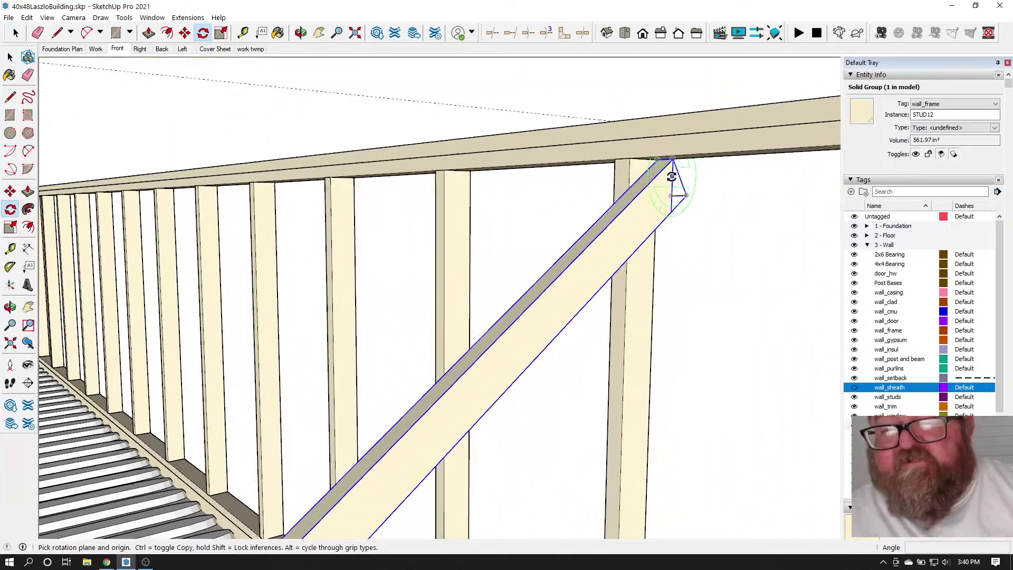
scroll(674, 159, "down", 4)
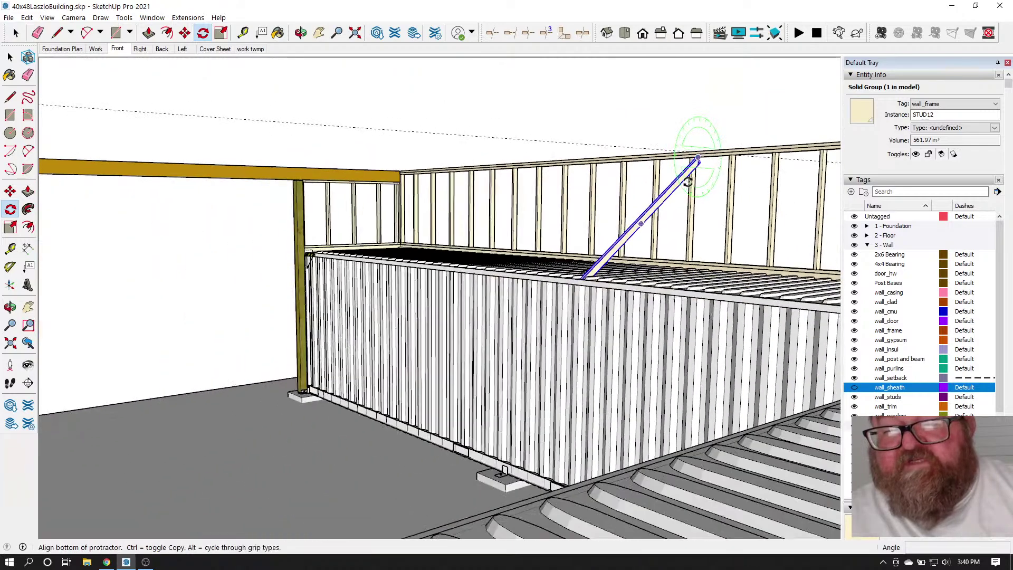
scroll(526, 352, "up", 5)
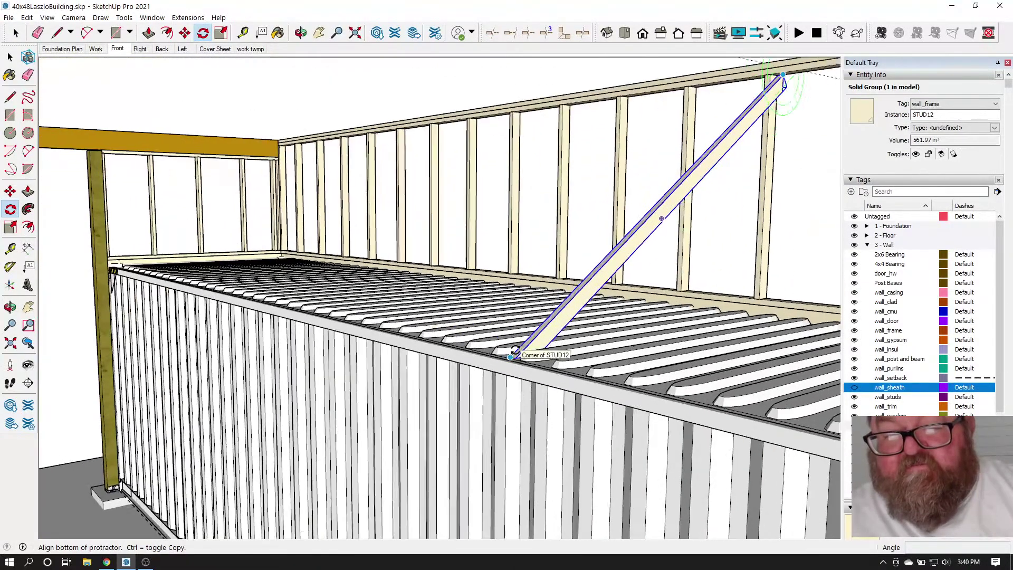
scroll(518, 351, "up", 3)
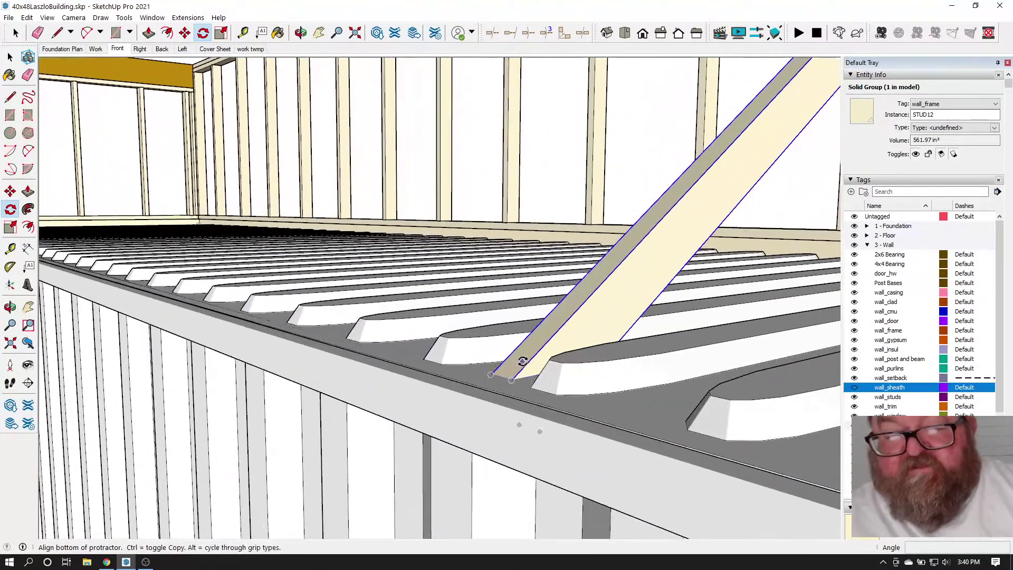
left_click(513, 376)
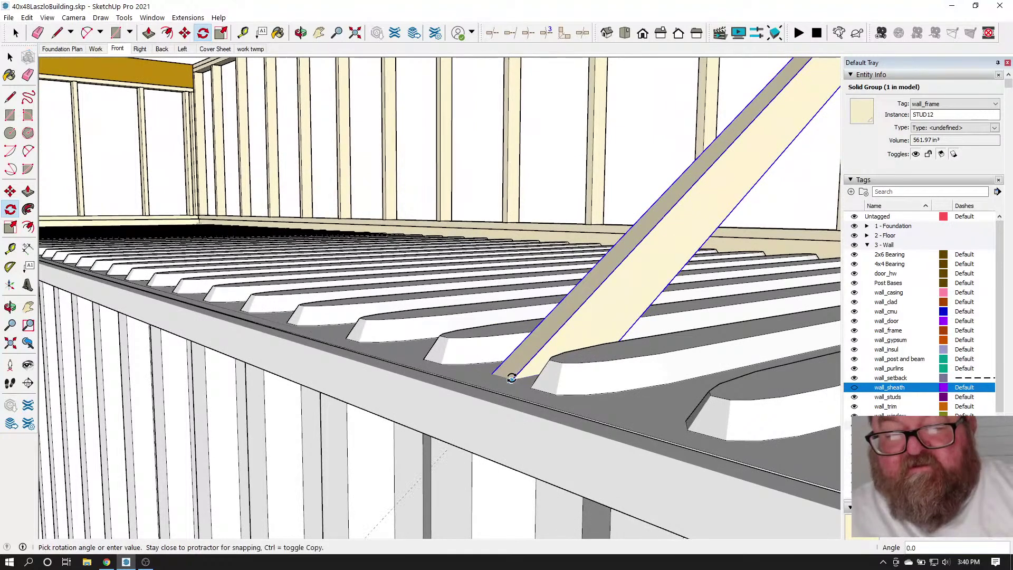
left_click(456, 389)
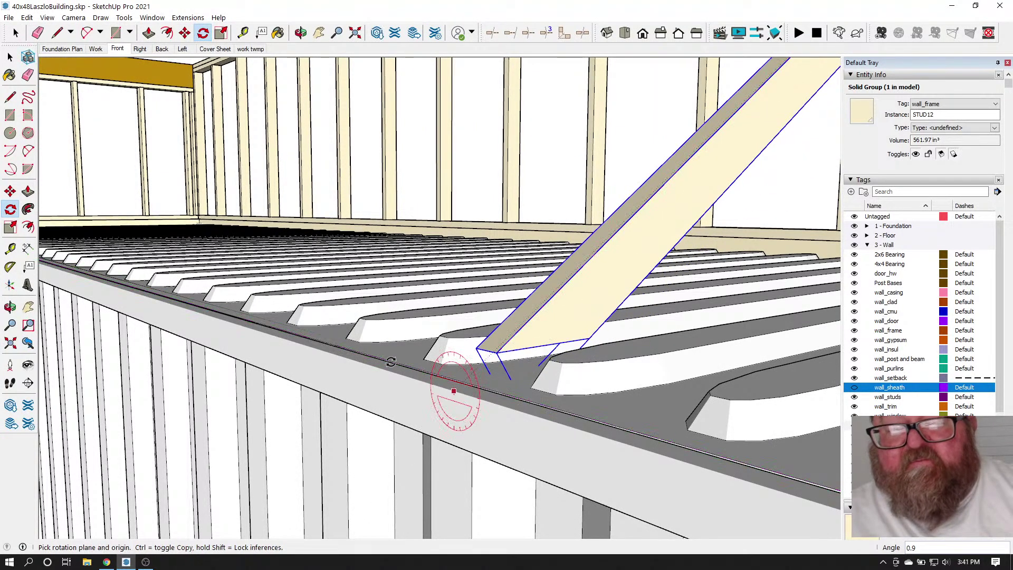
Inside the brace group, place a lengthwise guide through the lower corner and stretch the lower end about 2 5/8" along it to the container's outer top edge
left_click(15, 34)
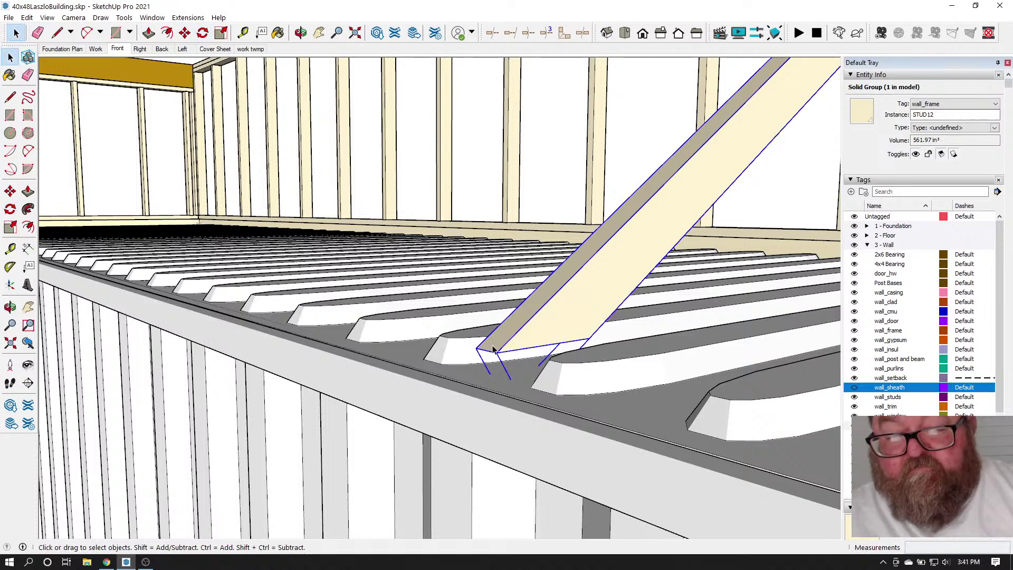
double_click(529, 343)
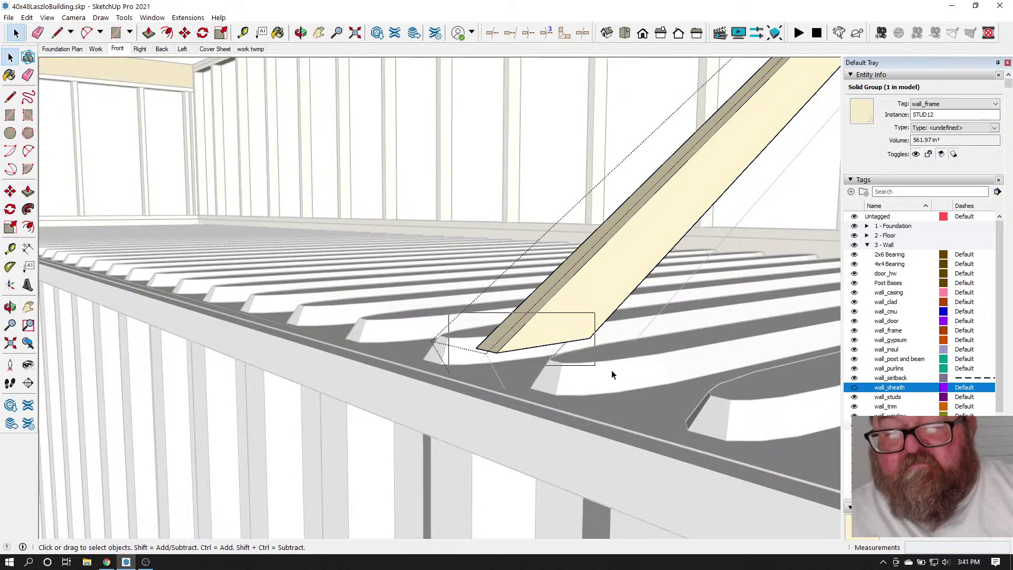
left_click_drag(655, 387, 464, 314)
left_click(243, 32)
left_click(617, 305)
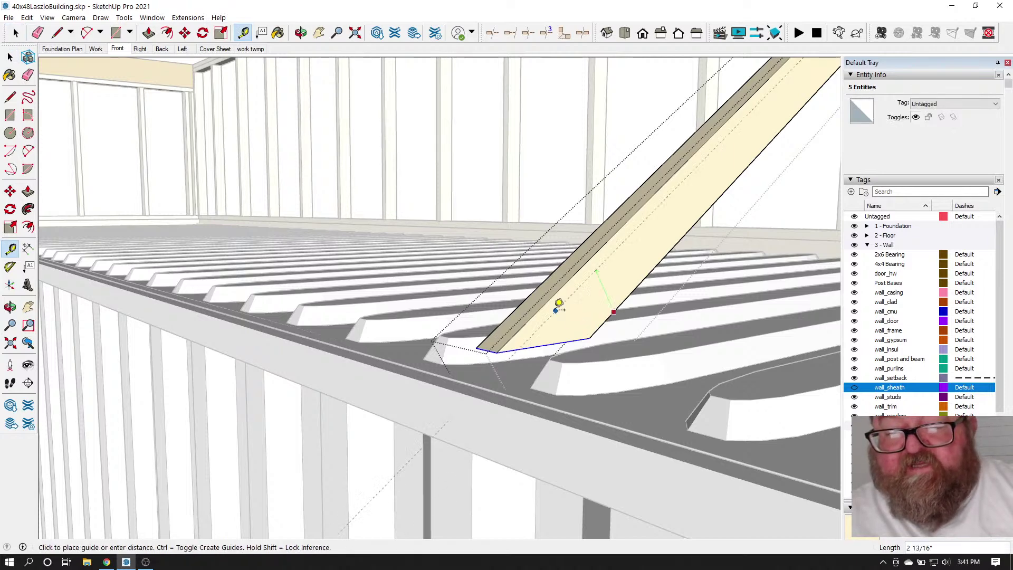
scroll(509, 368, "up", 1)
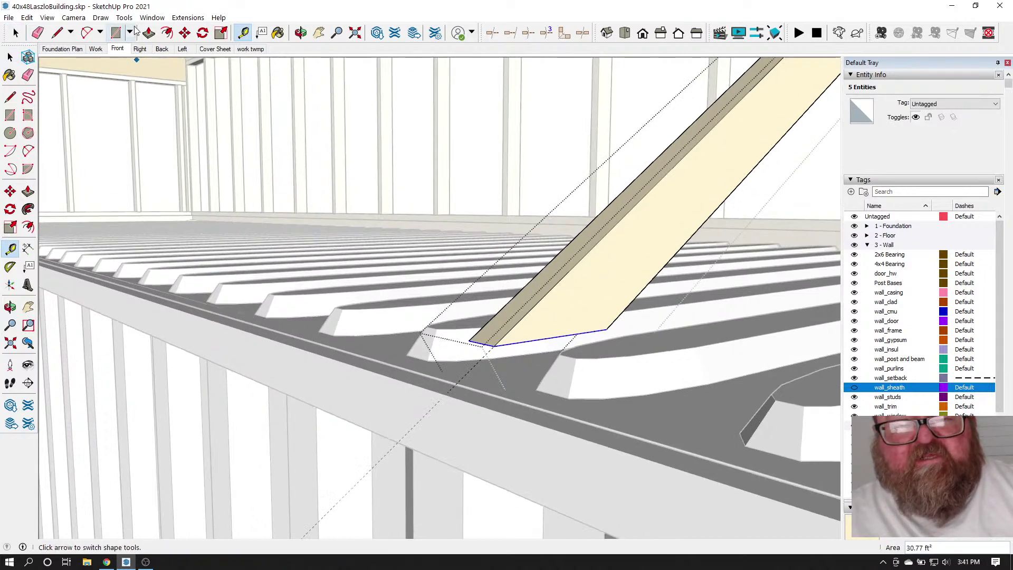
left_click(185, 34)
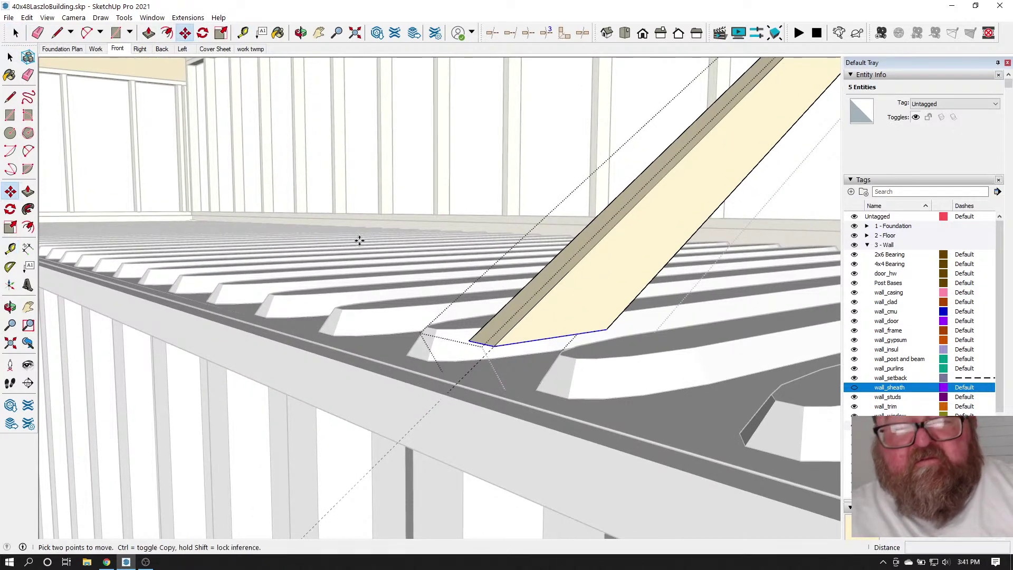
left_click(496, 348)
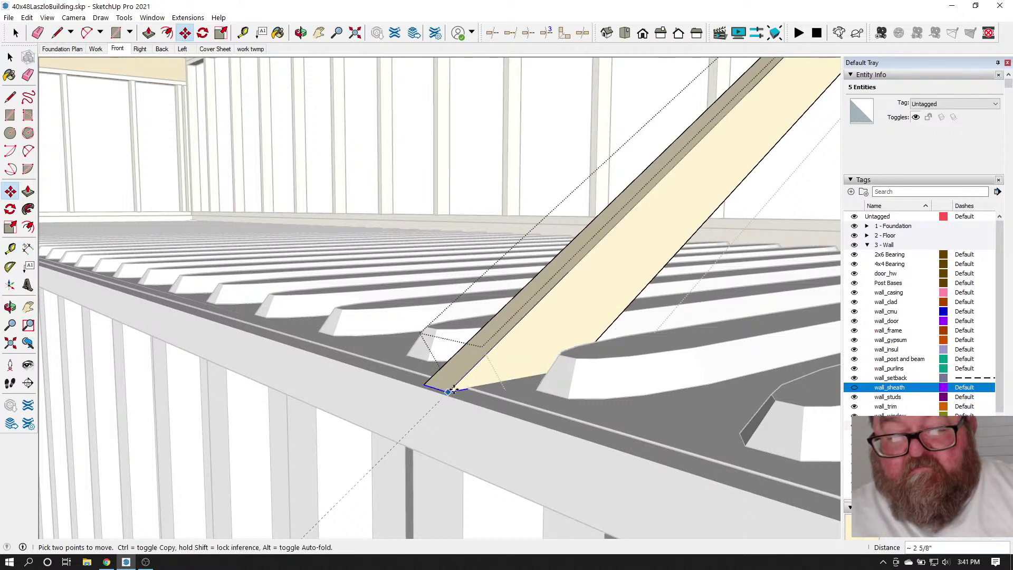
Place a guide parallel to the brace's upper long edge through the lower corner of its vertical end cut
left_click(301, 33)
left_click_drag(369, 188, 574, 324)
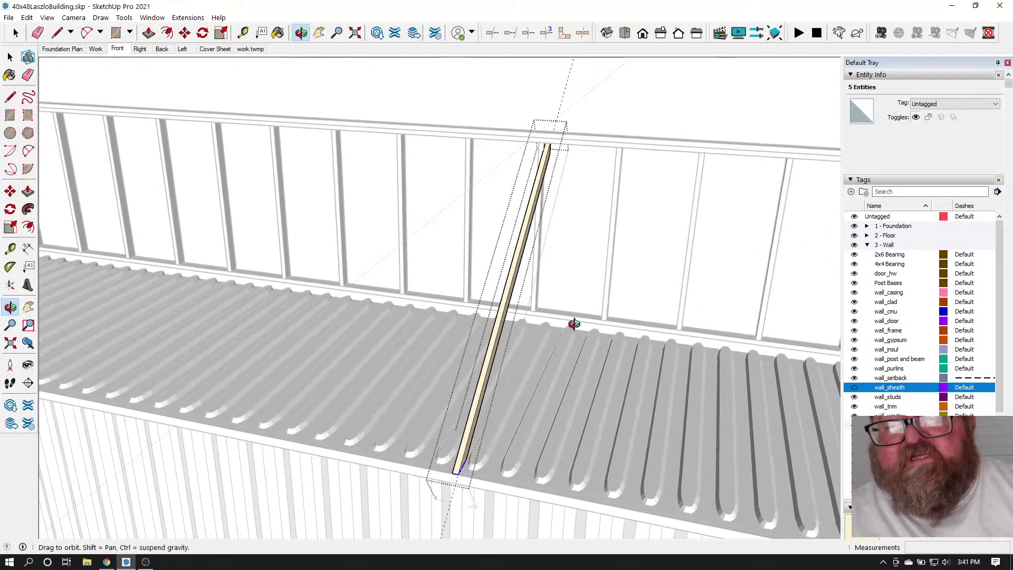
left_click_drag(552, 141, 324, 160)
scroll(327, 166, "up", 8)
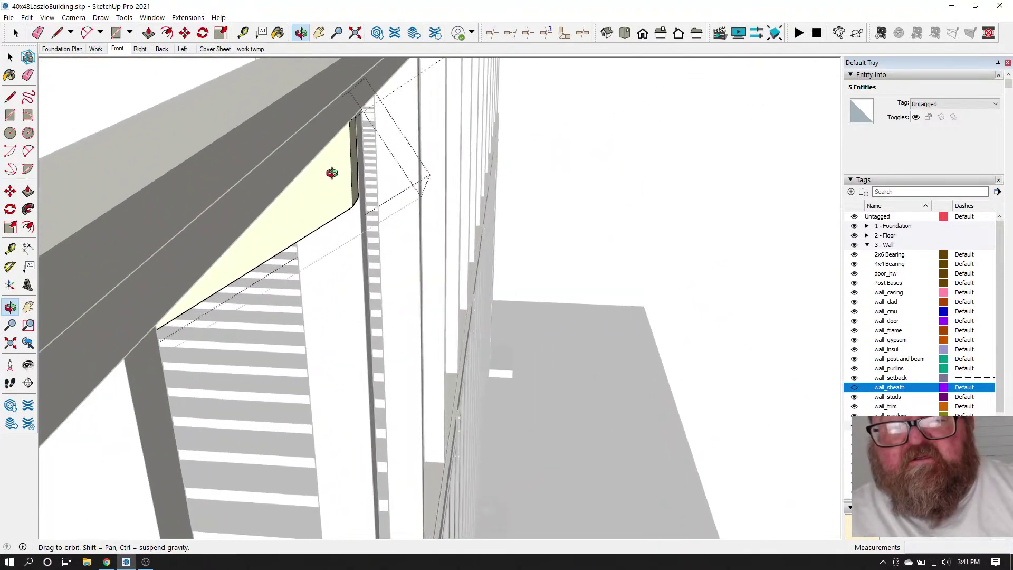
scroll(332, 174, "up", 2)
left_click_drag(353, 192, 391, 168)
left_click(243, 32)
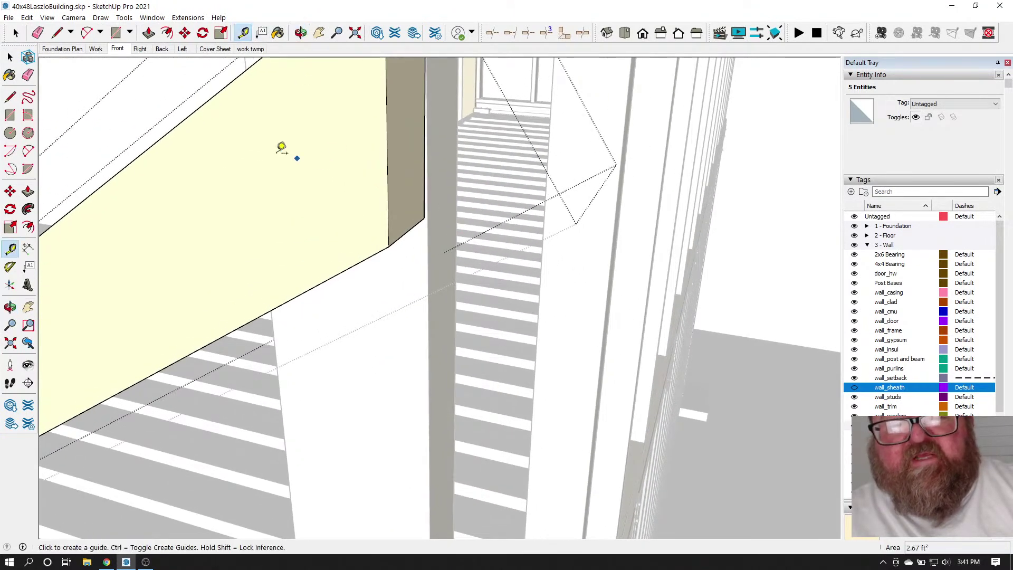
left_click(241, 74)
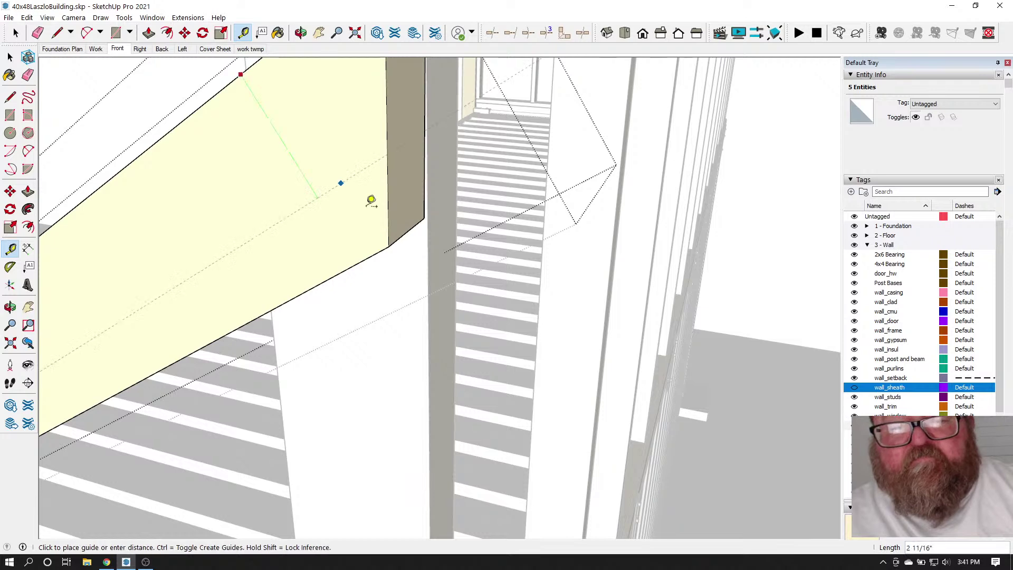
left_click(428, 212)
scroll(431, 221, "up", 1)
Move the 1 1/2" bottom edge of the vertical end cut about 1/16" along the guide to meet the stud
left_click(15, 33)
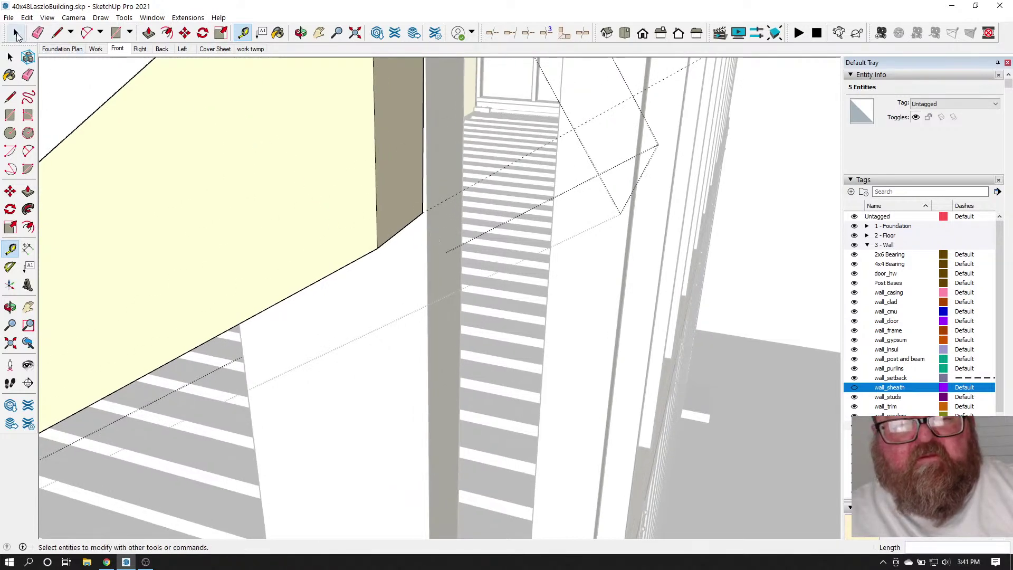
scroll(392, 228, "up", 2)
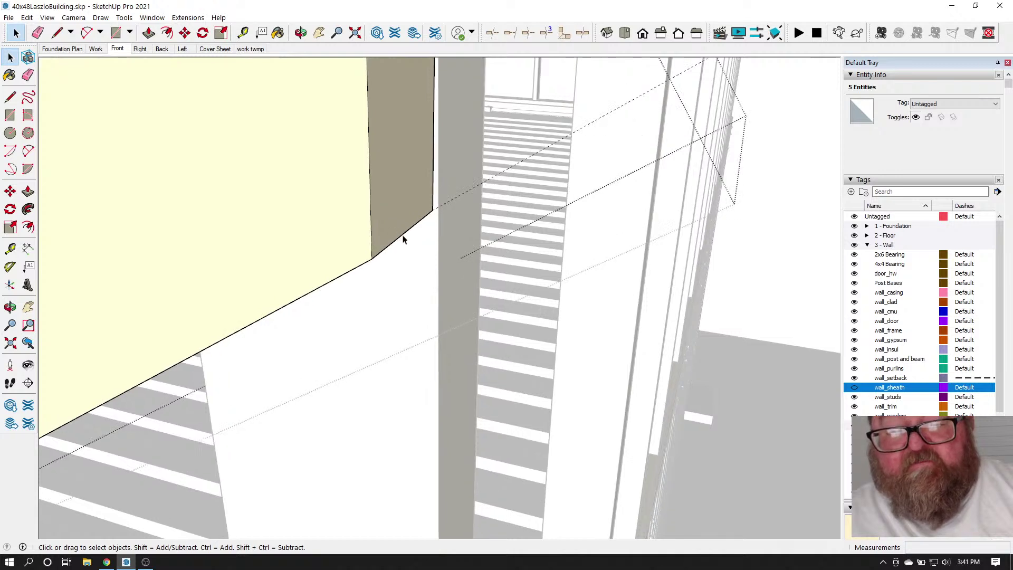
left_click(402, 240)
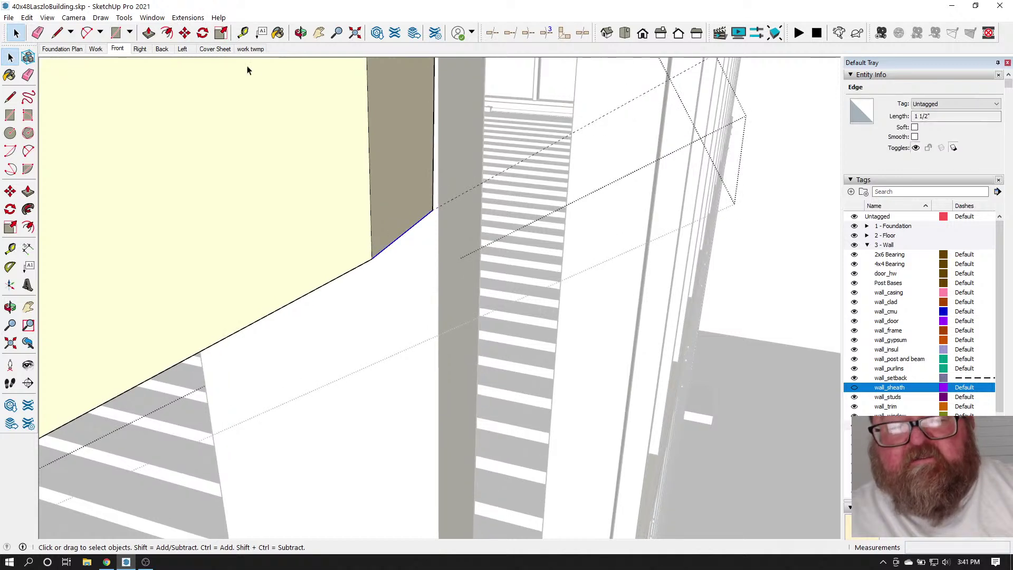
left_click(186, 34)
scroll(419, 205, "up", 1)
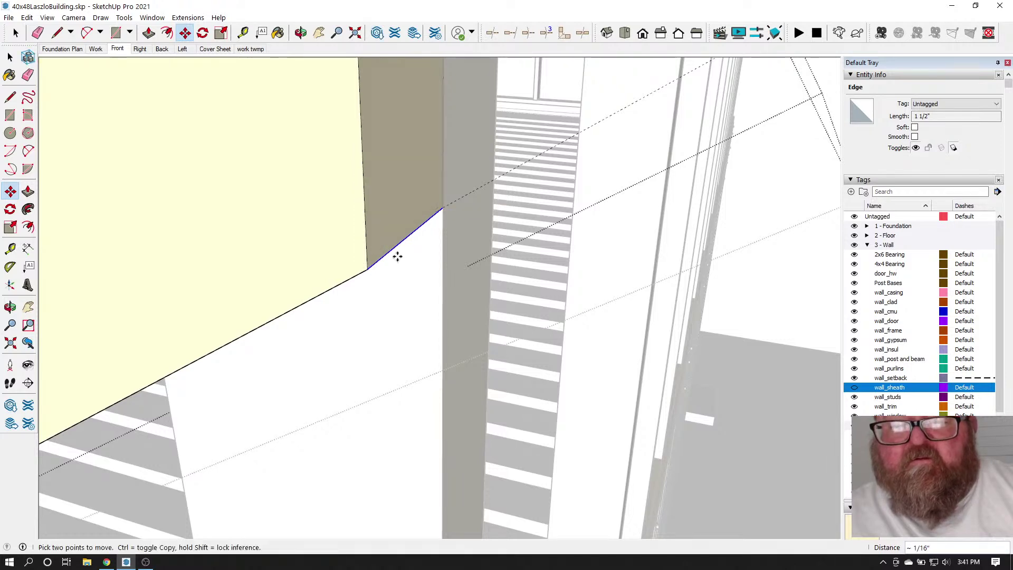
scroll(389, 339, "down", 4)
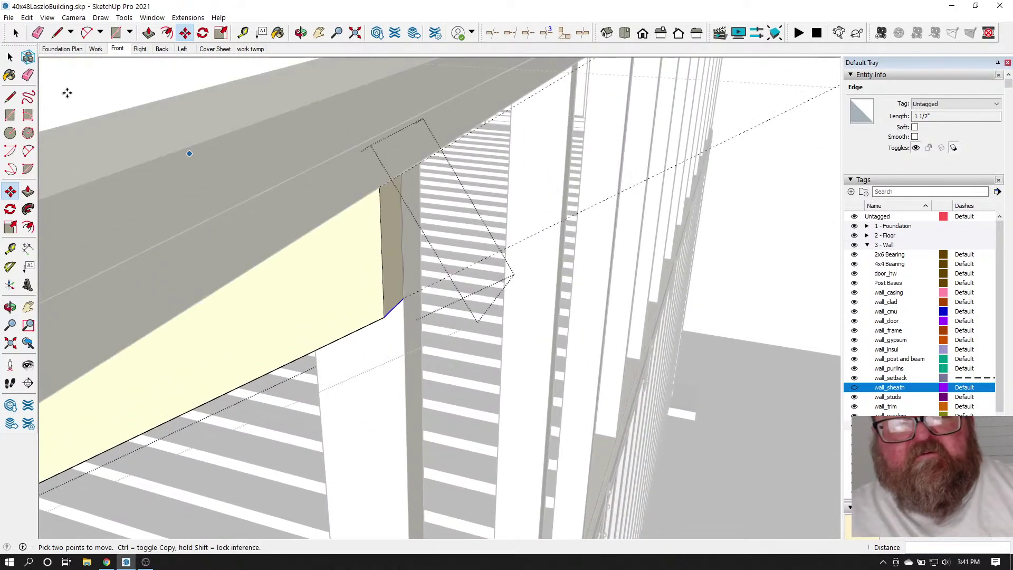
Erase the two lengthwise guides and close the brace group
left_click(16, 33)
scroll(280, 274, "down", 5)
left_click(37, 33)
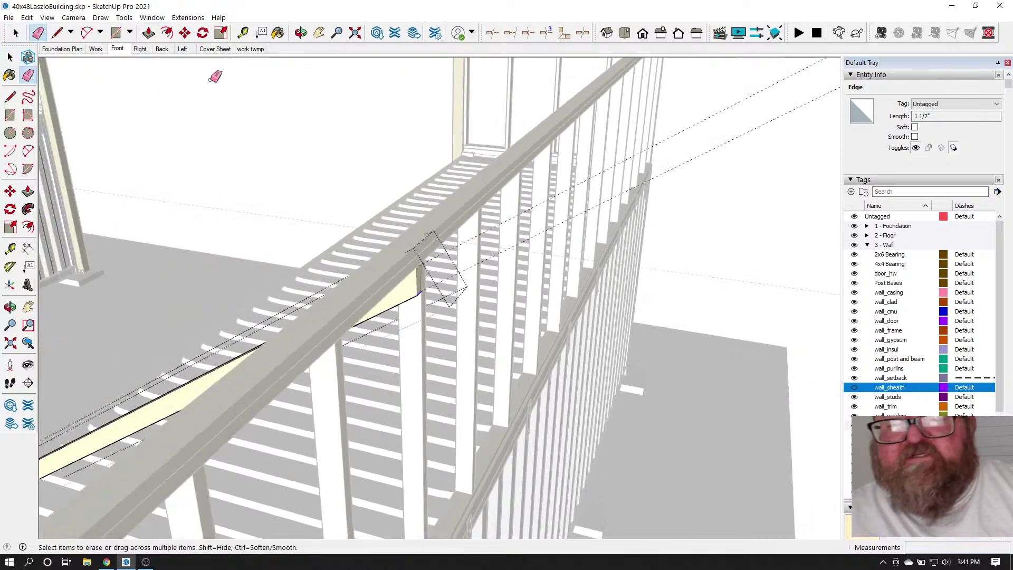
scroll(694, 190, "down", 2)
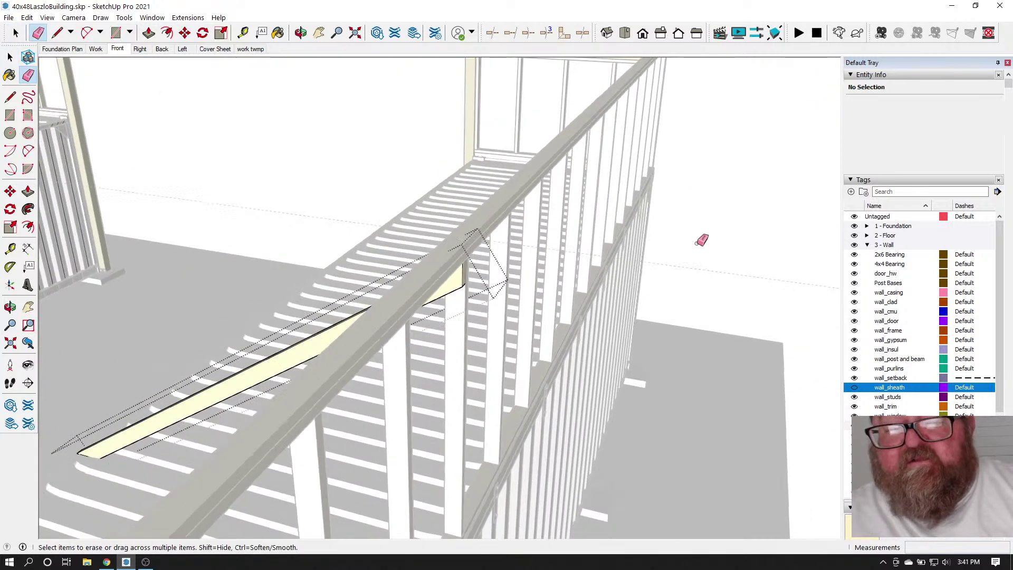
left_click(302, 33)
left_click_drag(363, 213, 477, 169)
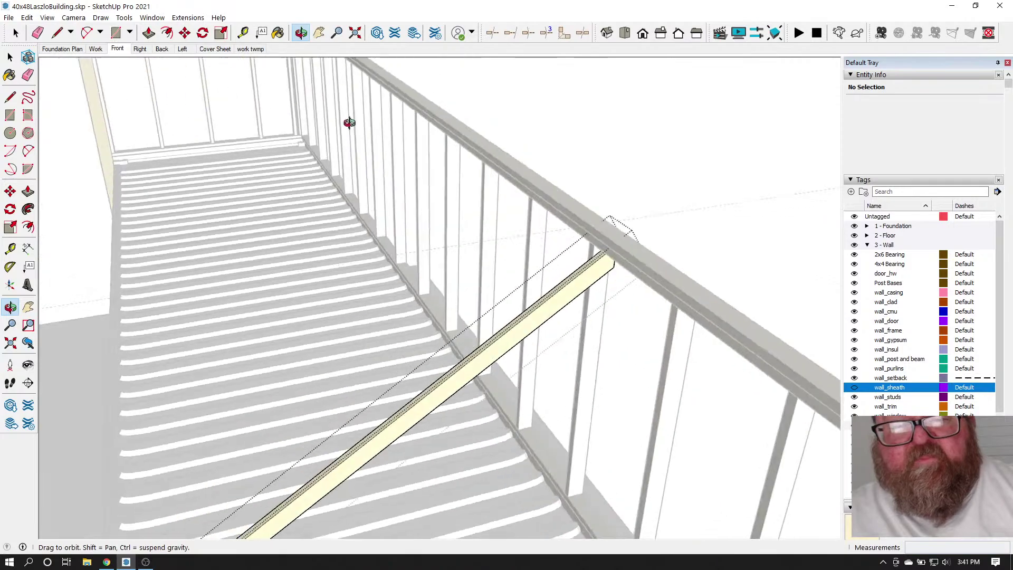
left_click(15, 33)
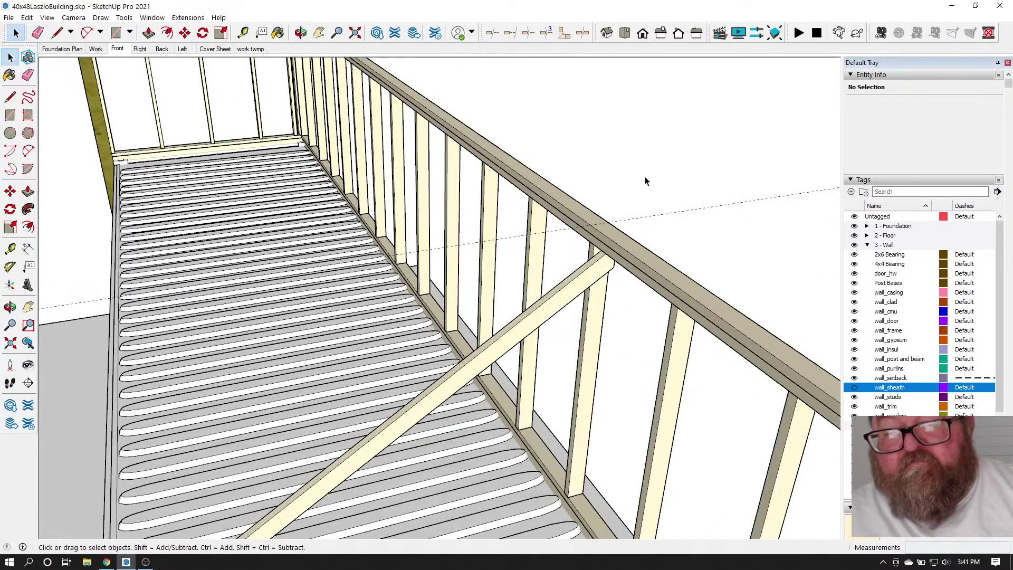
Copy the brace sideways by its own thickness, corner to corner at the lower end, to place a second brace directly beside it
scroll(640, 186, "down", 3)
scroll(462, 356, "up", 2)
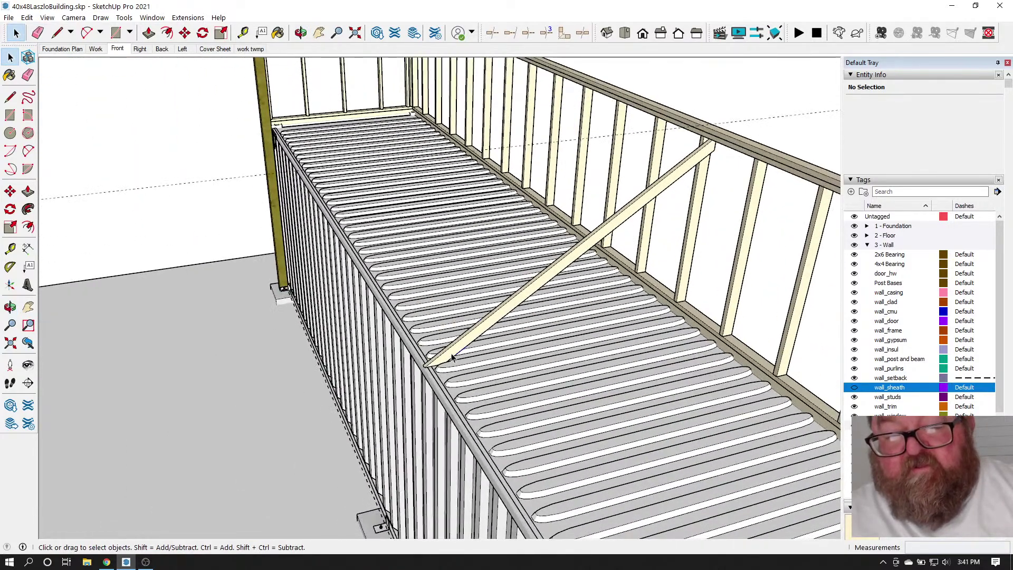
left_click(301, 33)
left_click_drag(384, 283, 546, 432)
scroll(546, 432, "up", 6)
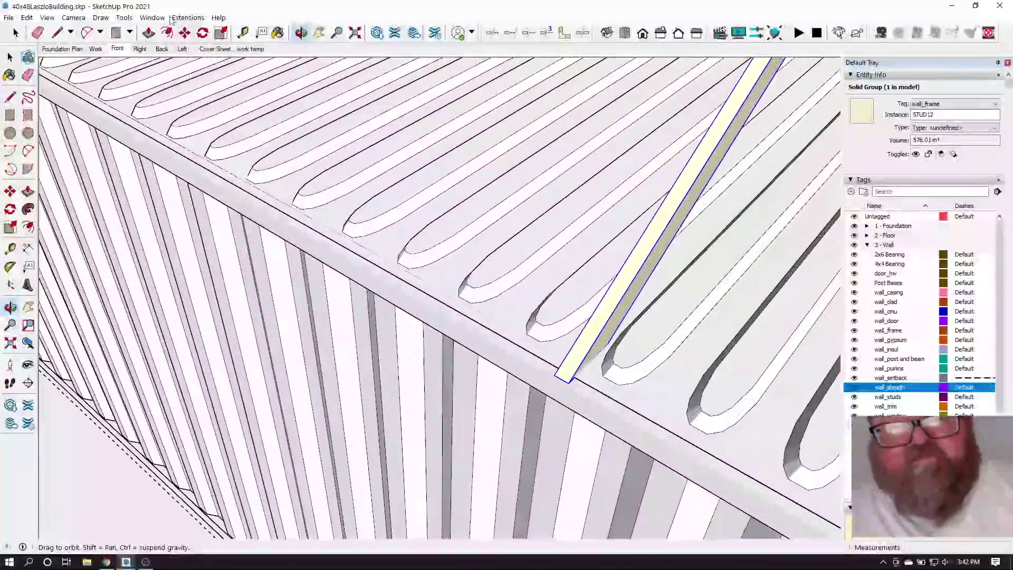
left_click(185, 32)
scroll(567, 390, "up", 3)
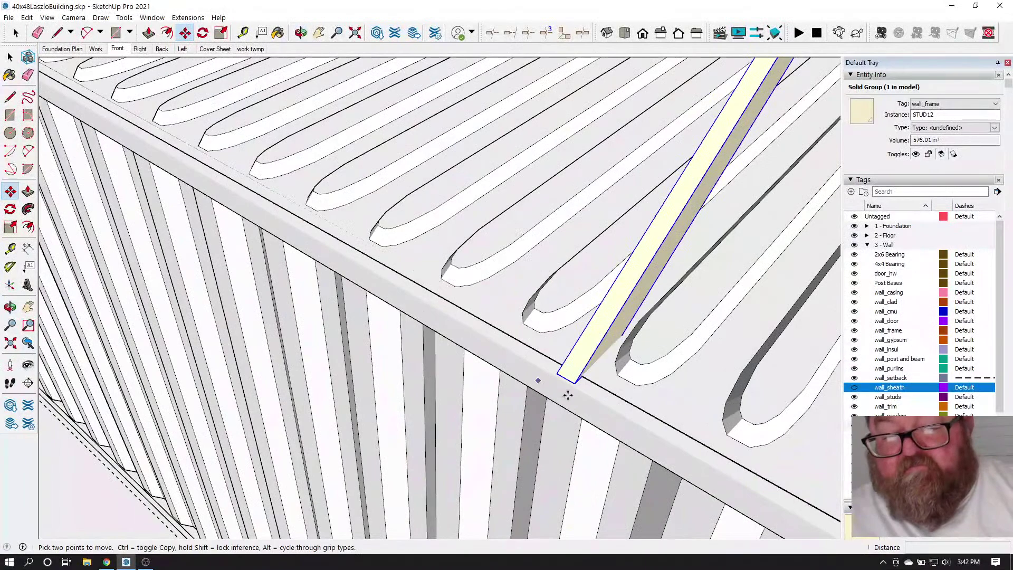
left_click(576, 379)
key("ctrl")
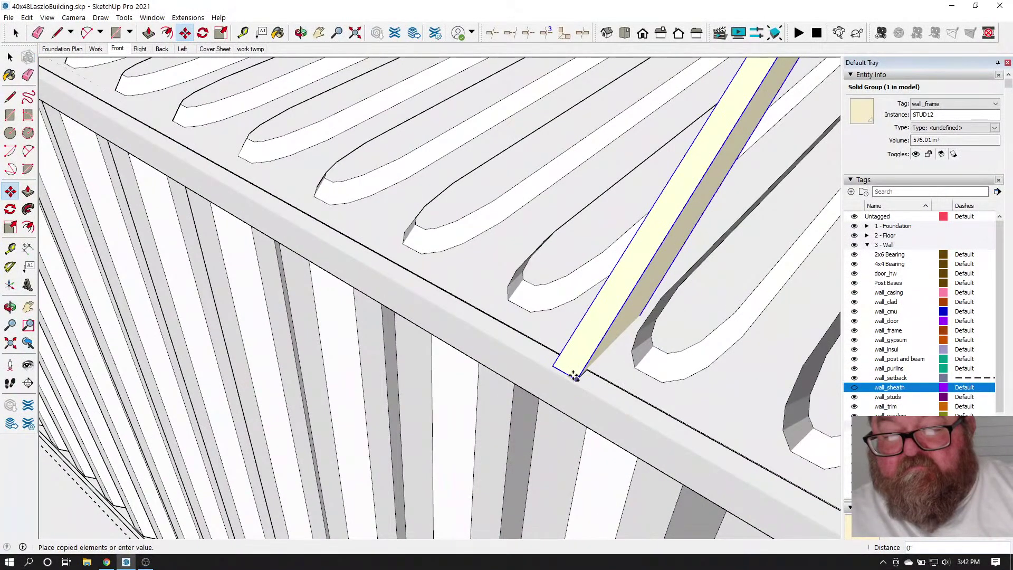
left_click(554, 365)
scroll(475, 409, "down", 3)
scroll(477, 409, "down", 3)
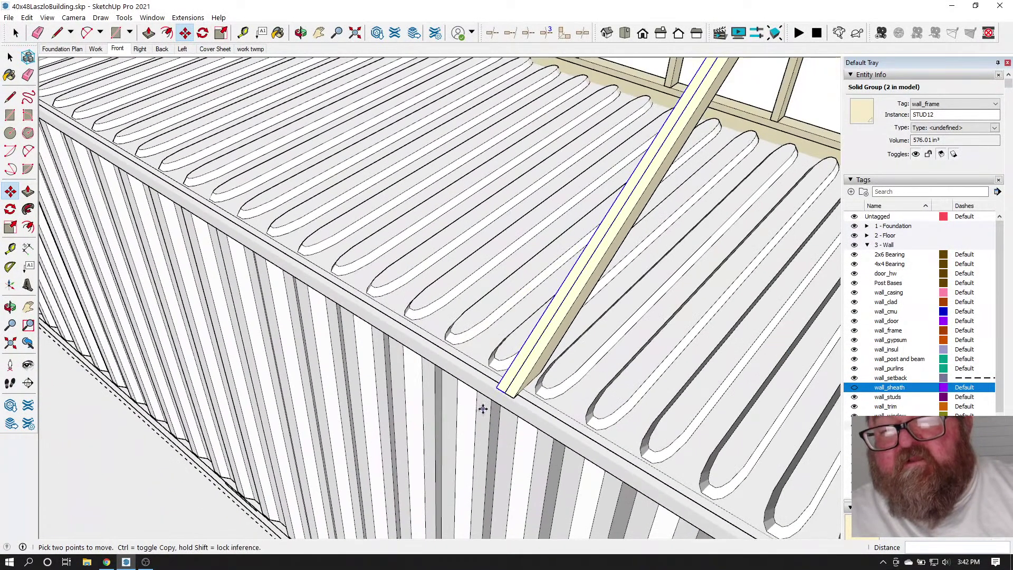
scroll(496, 387, "up", 3)
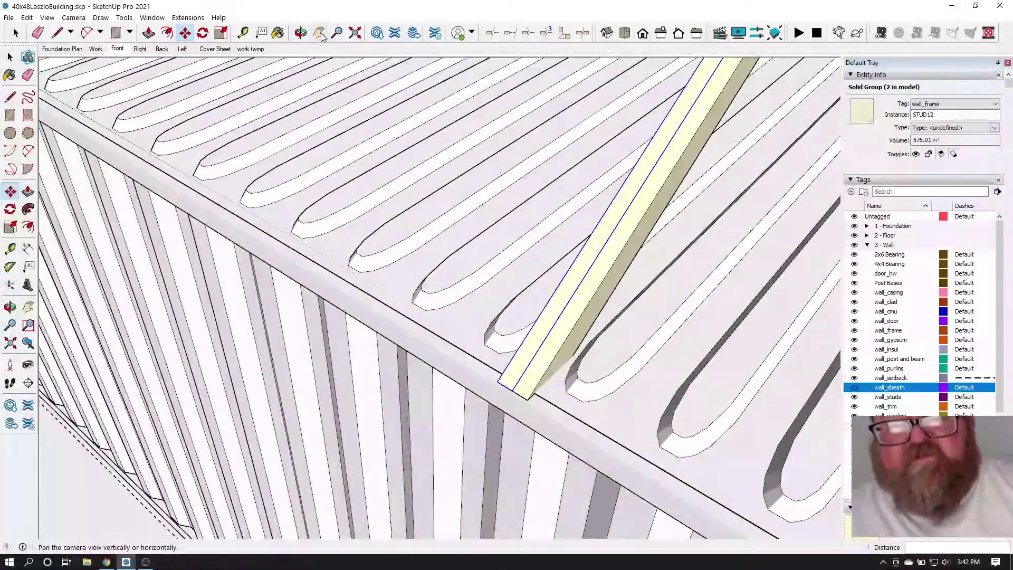
left_click(301, 33)
left_click_drag(623, 349, 643, 310)
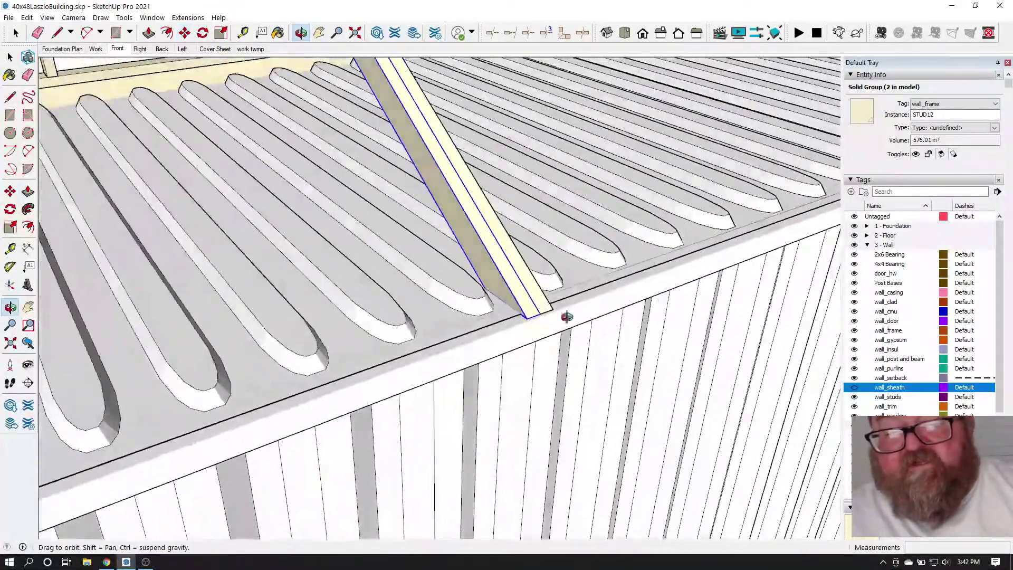
Open the overlapping brace's group and draw a vertical cut line about 4 3/16" long across its upper end, flush with the stud's face
left_click_drag(497, 307, 194, 354)
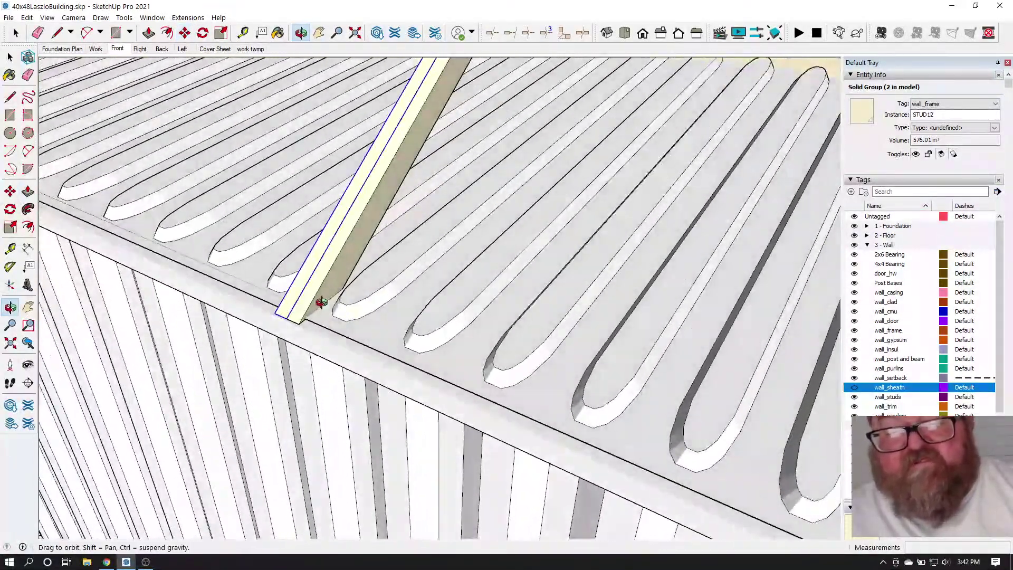
left_click_drag(346, 324, 285, 354)
left_click_drag(326, 293, 378, 460)
left_click_drag(484, 139, 594, 133)
scroll(520, 109, "up", 3)
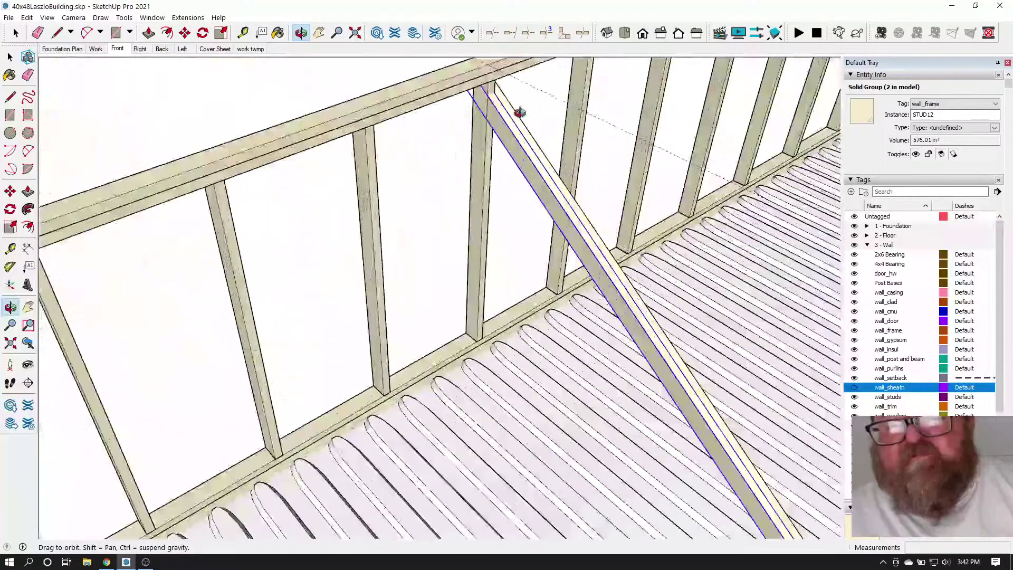
scroll(553, 140, "up", 2)
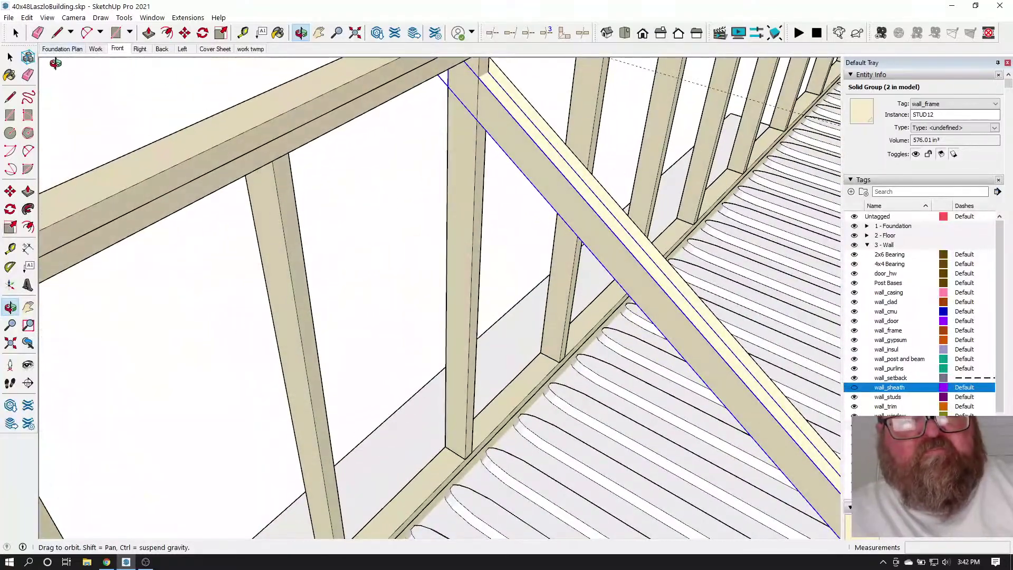
left_click(15, 33)
double_click(498, 109)
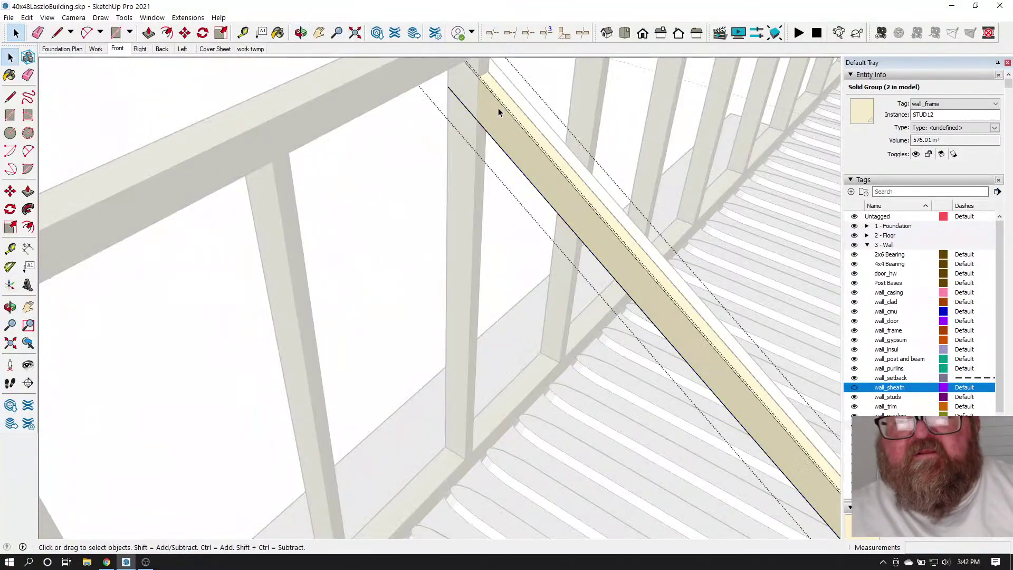
left_click(57, 33)
scroll(479, 109, "up", 2)
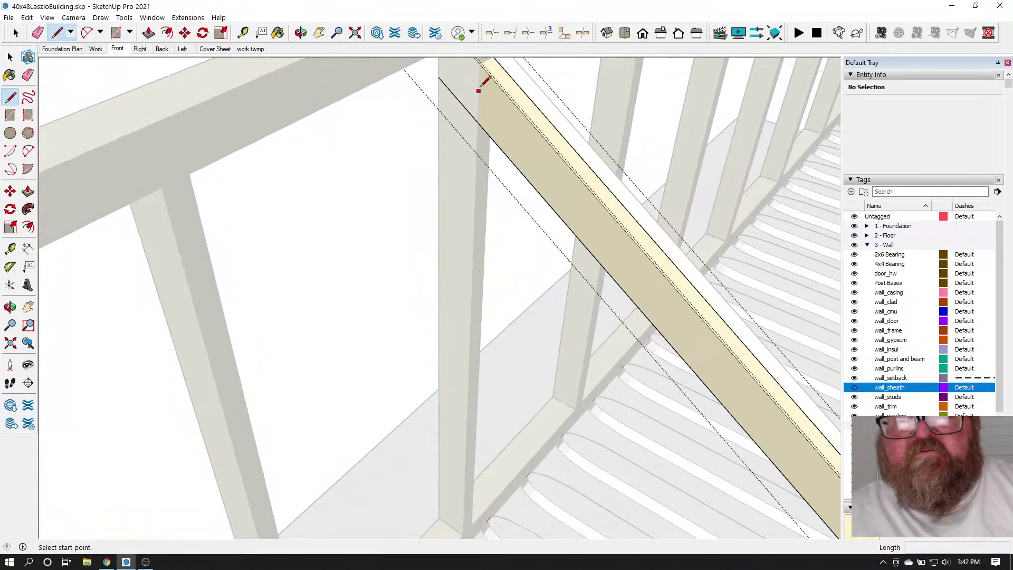
left_click(480, 63)
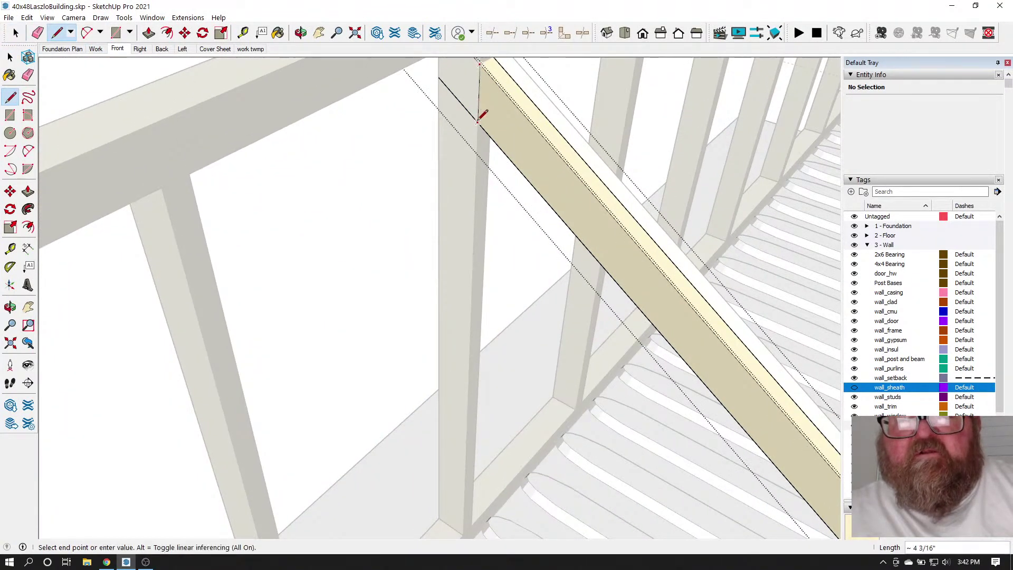
Push the brace's waste end beyond the cut line through its 1 1/2" thickness to remove it, and close the group
left_click(148, 33)
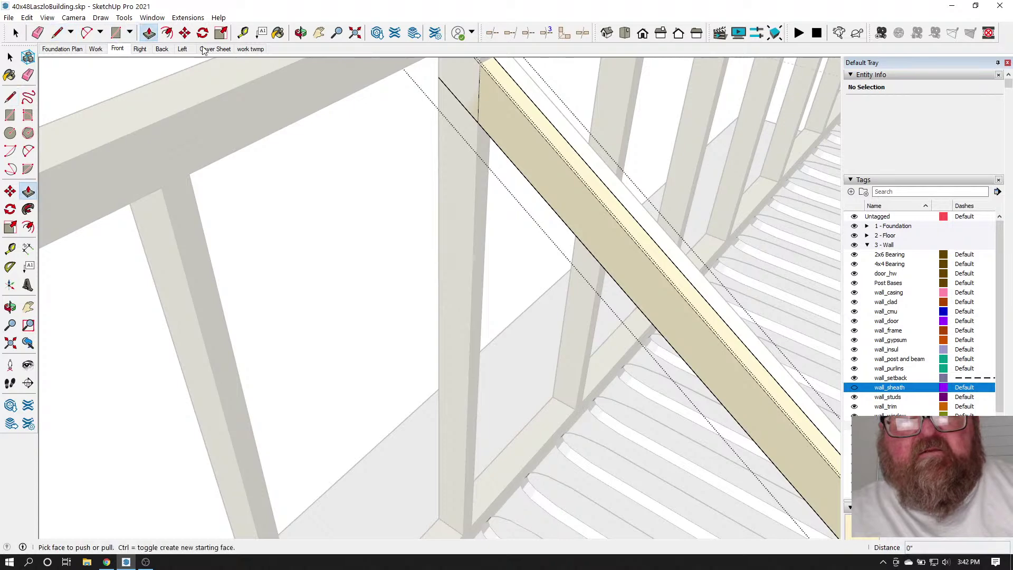
left_click(472, 83)
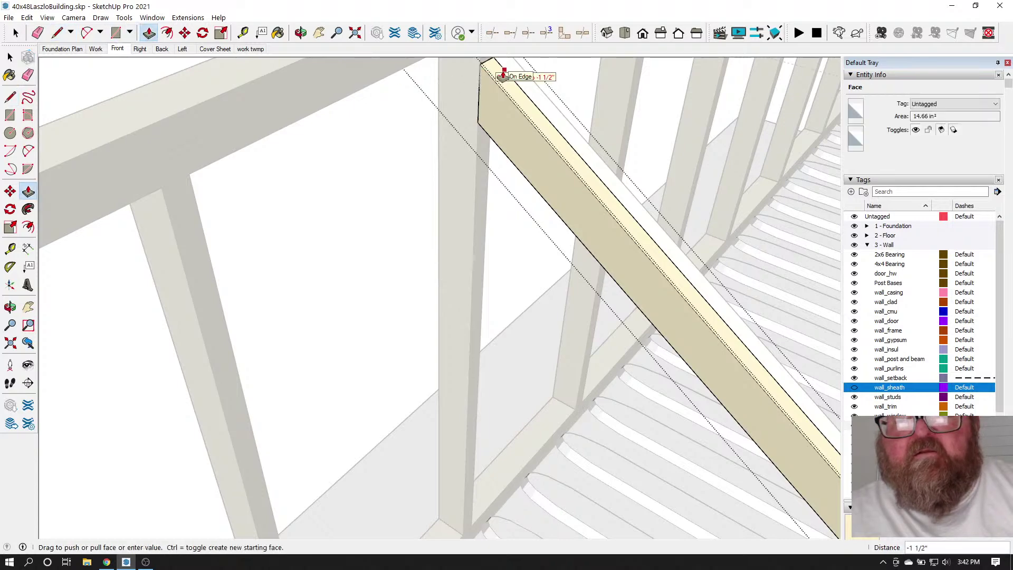
left_click(503, 74)
scroll(430, 214, "down", 1)
left_click(16, 33)
scroll(283, 169, "down", 4)
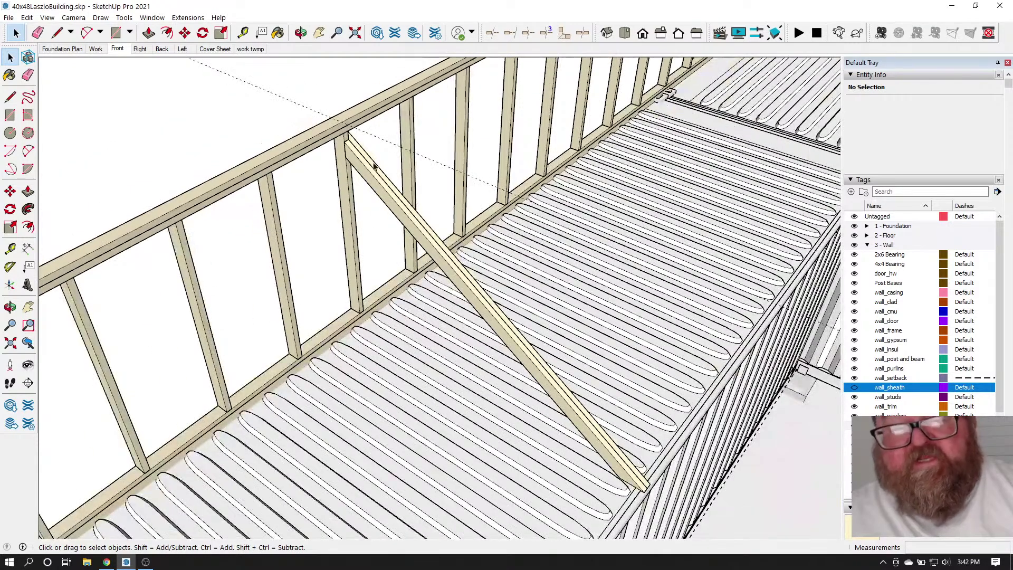
Select the two side-by-side diagonal braces and combine them into one group
left_click(301, 33)
left_click_drag(388, 158, 406, 159)
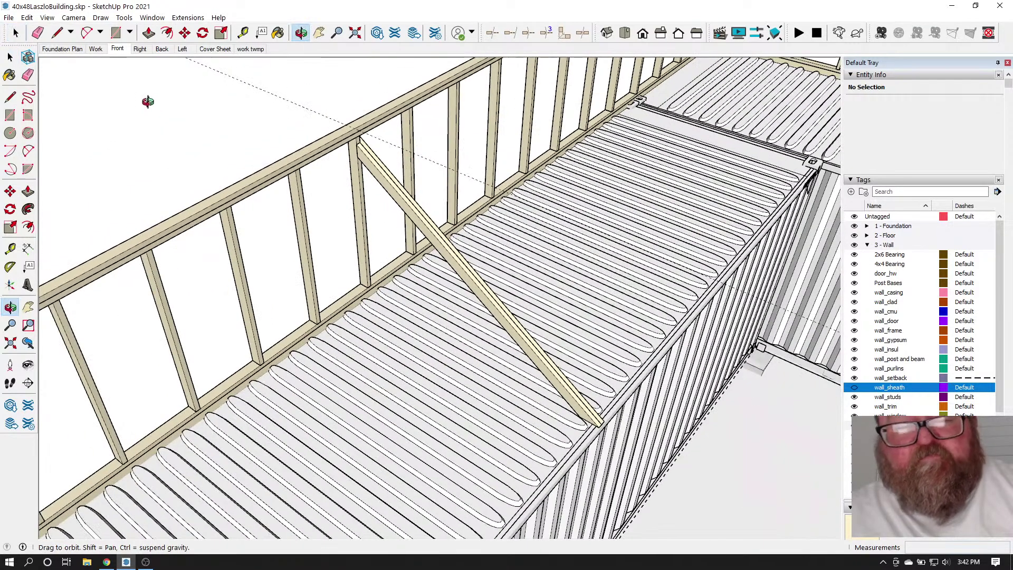
left_click(38, 33)
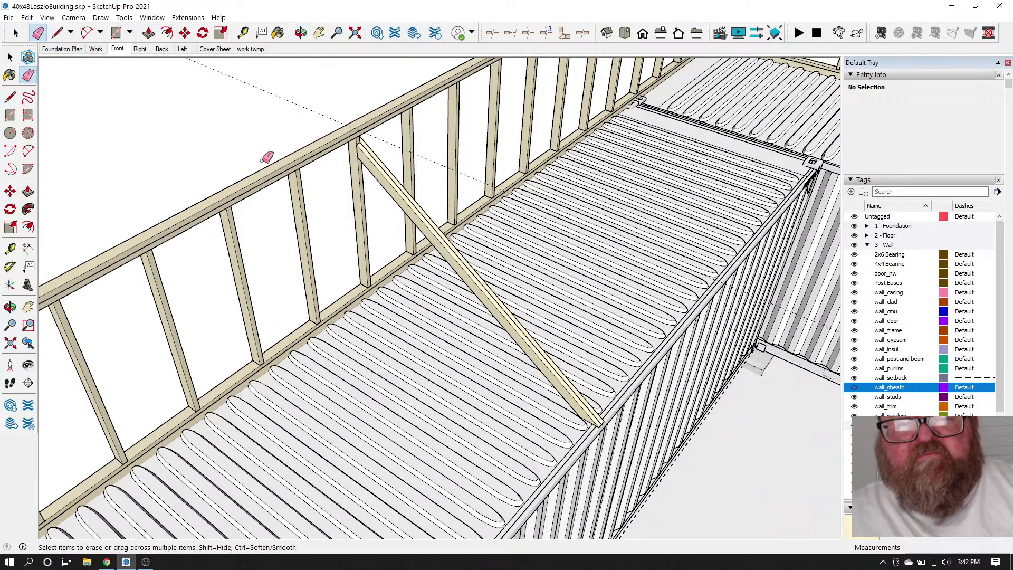
left_click(301, 33)
left_click_drag(460, 220, 86, 79)
left_click(15, 33)
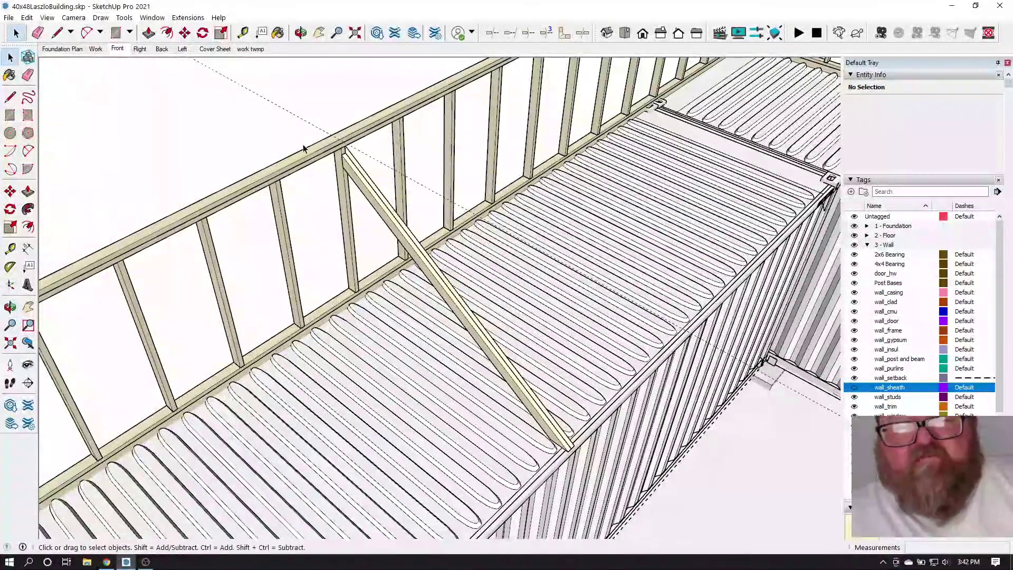
scroll(384, 187, "up", 5)
left_click(384, 187)
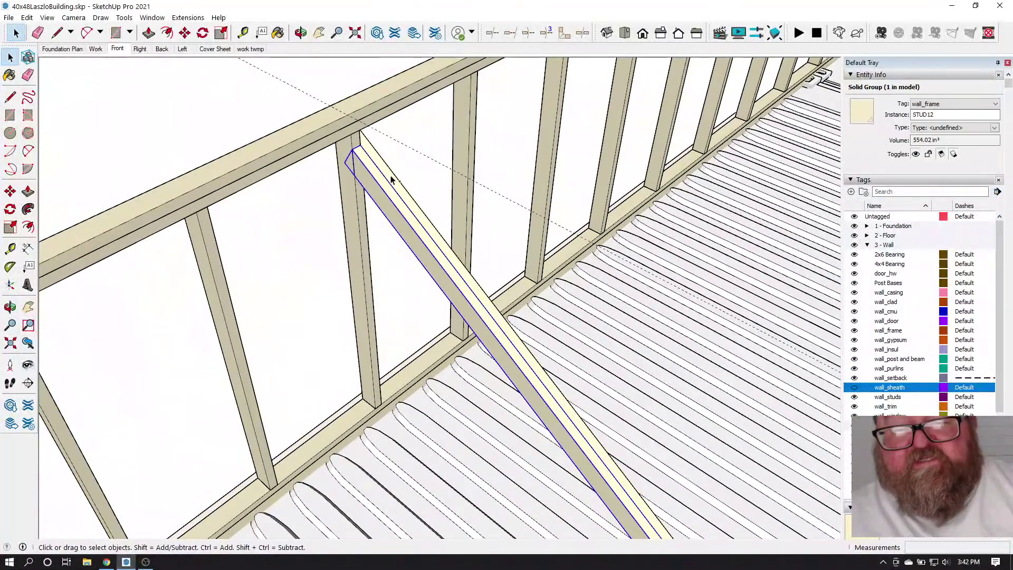
right_click(396, 174)
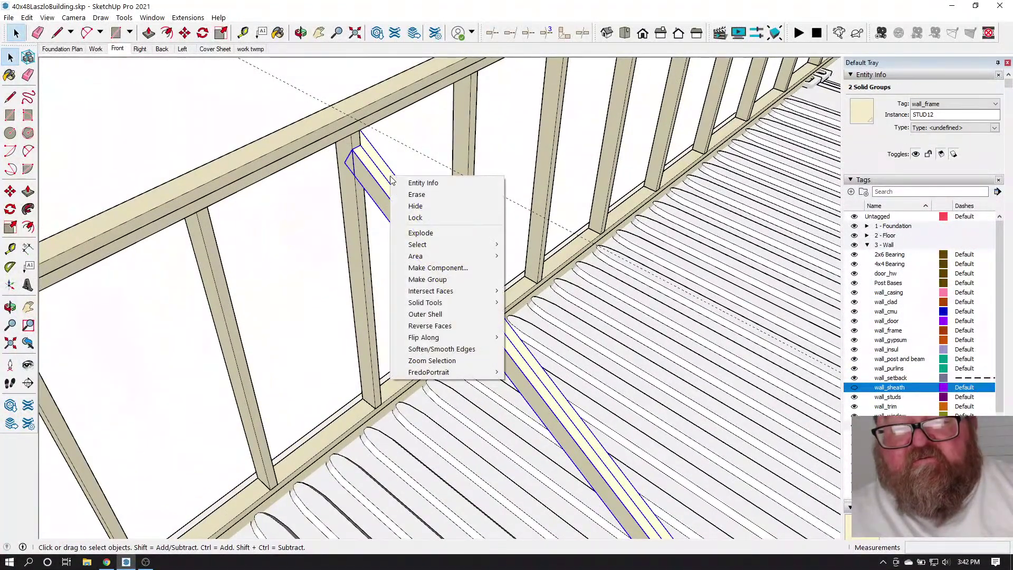
left_click(427, 279)
Convert the doubled brace group into a component with the default definition settings
right_click(411, 216)
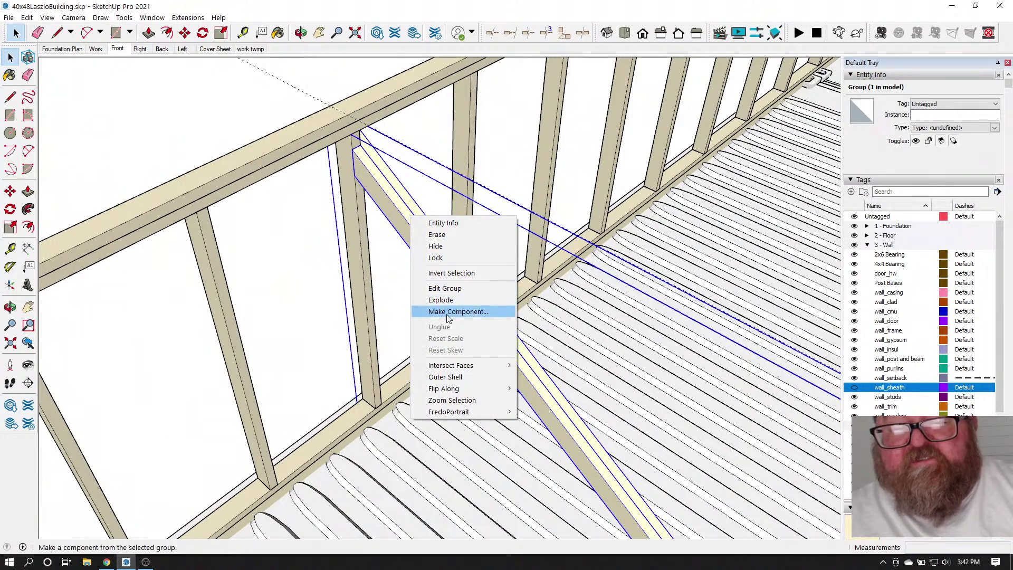
left_click(466, 313)
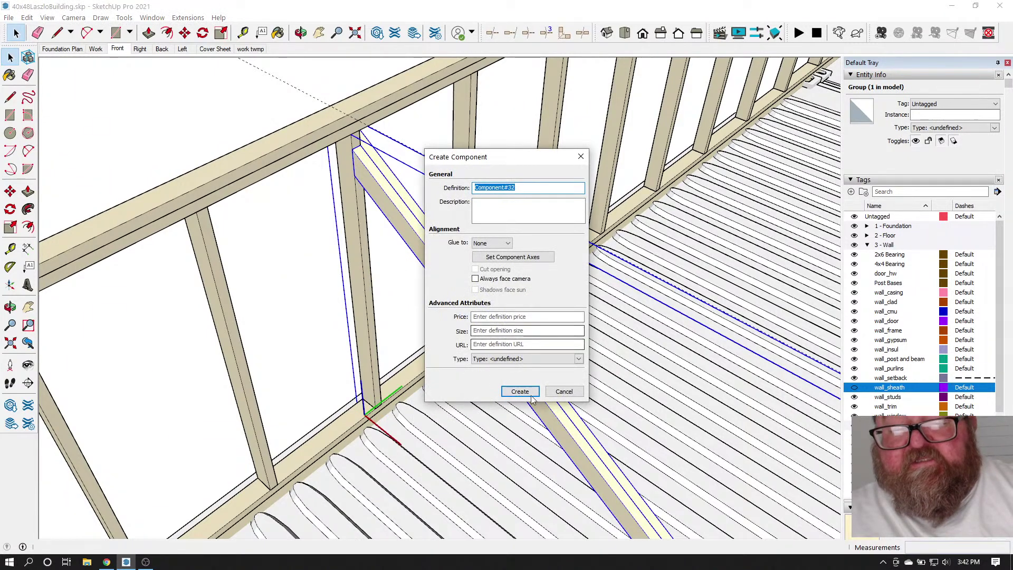
left_click(535, 394)
Copy the doubled brace component straight across from the wall into the open area between the containers
middle_click_drag(407, 287, 290, 220)
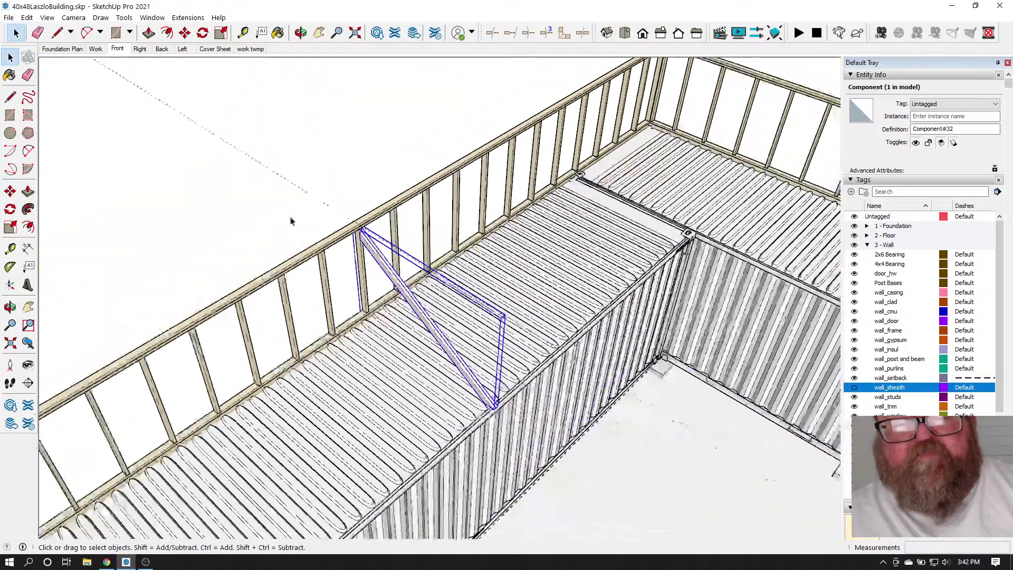
left_click(301, 32)
scroll(333, 188, "down", 6)
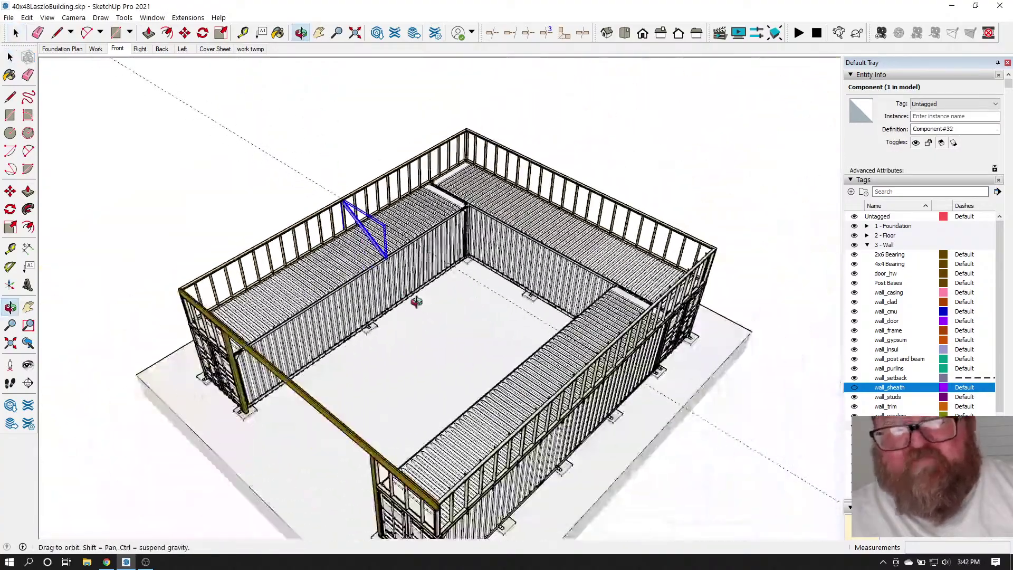
left_click_drag(406, 291, 516, 328)
scroll(515, 329, "up", 3)
left_click(184, 33)
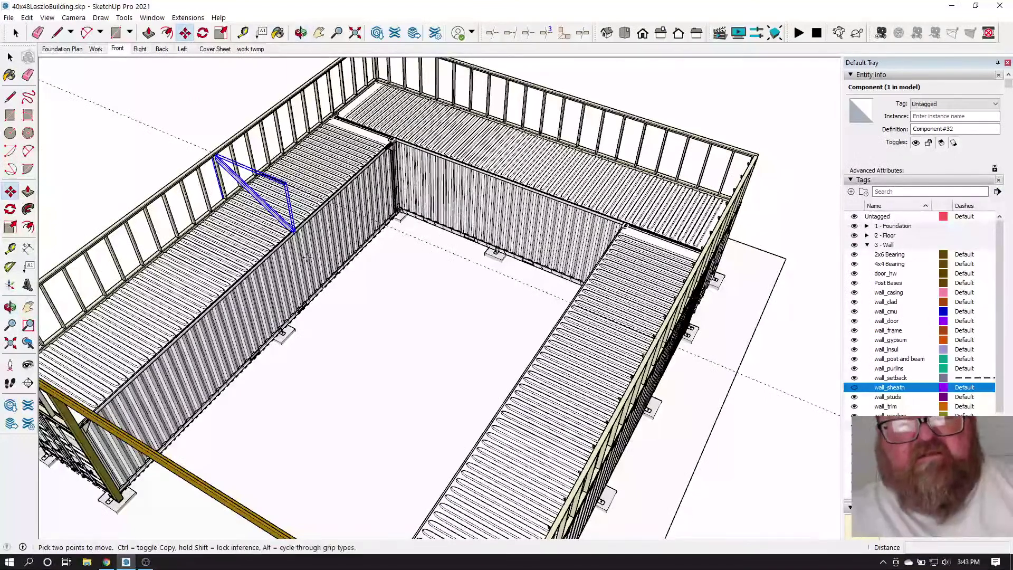
left_click(320, 312)
key("ctrl")
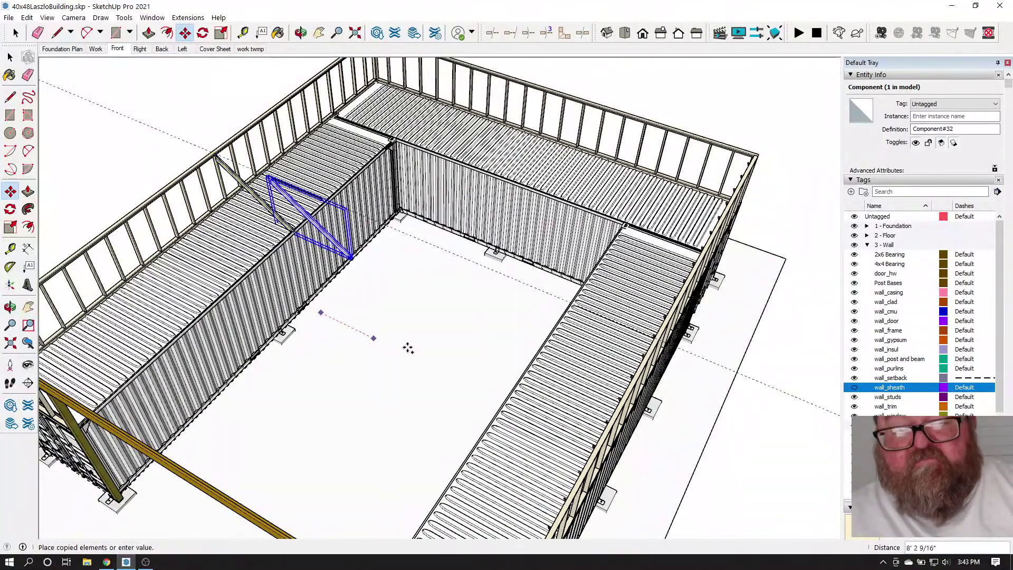
left_click(464, 376)
Rotate the copied brace component 180 degrees horizontally so it faces the opposite long wall
left_click(202, 33)
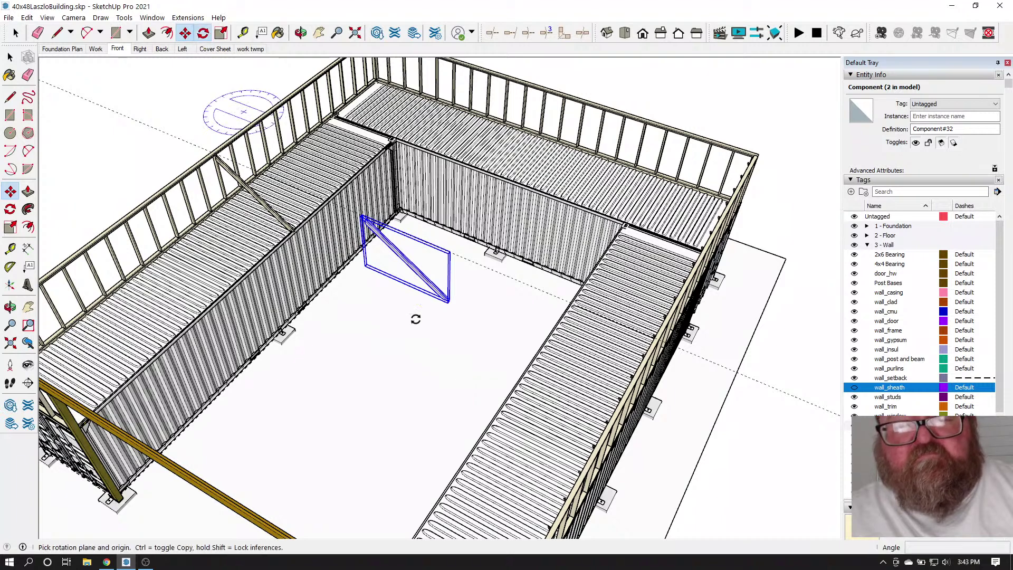
left_click(388, 331)
left_click(425, 347)
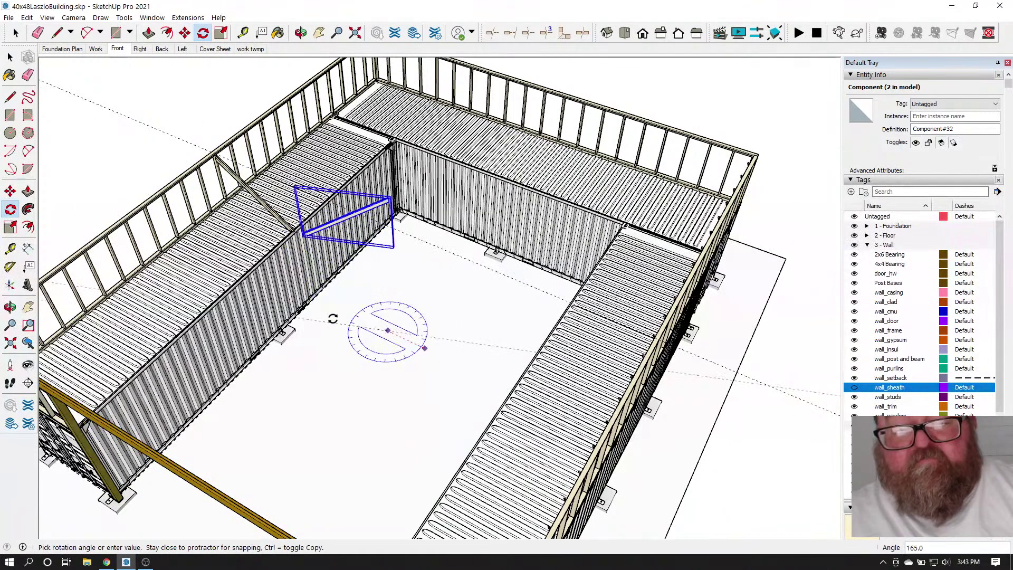
left_click(343, 306)
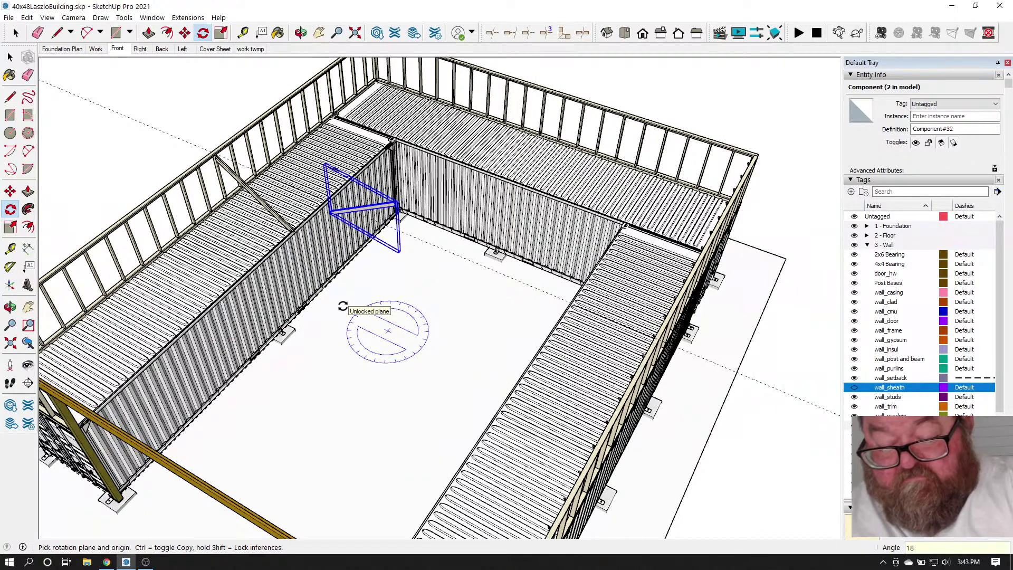
key("Return")
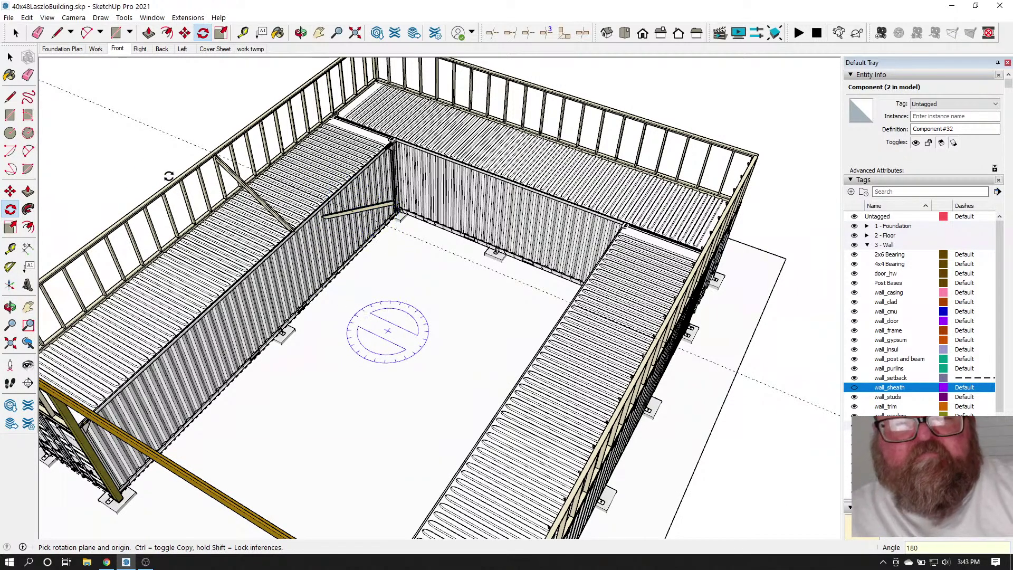
Move the rotated brace by its upper end corner onto the middle stud beneath the opposite long wall's top plate
scroll(296, 182, "up", 3)
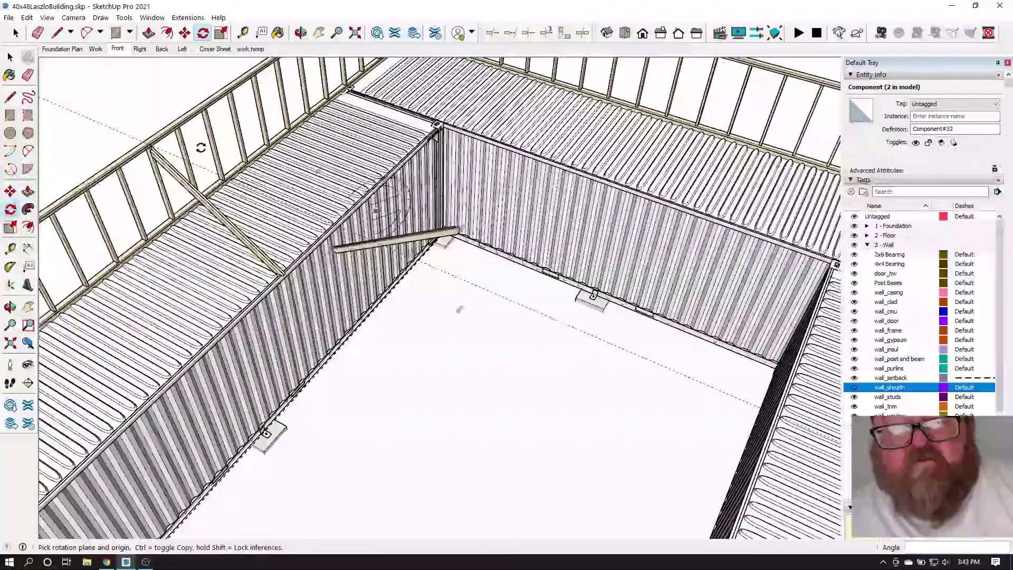
key("space")
left_click(437, 236)
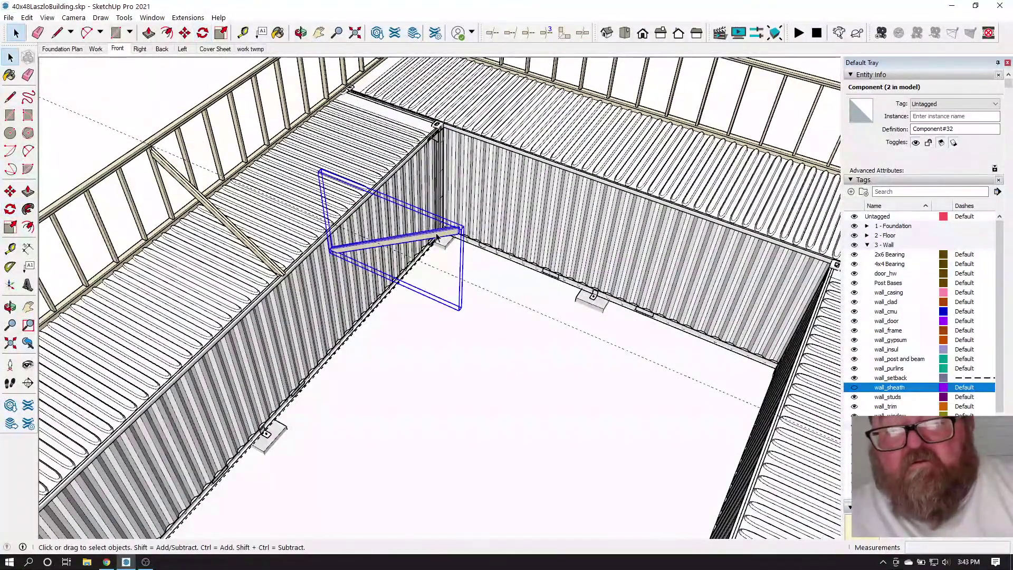
key("m")
scroll(457, 217, "up", 3)
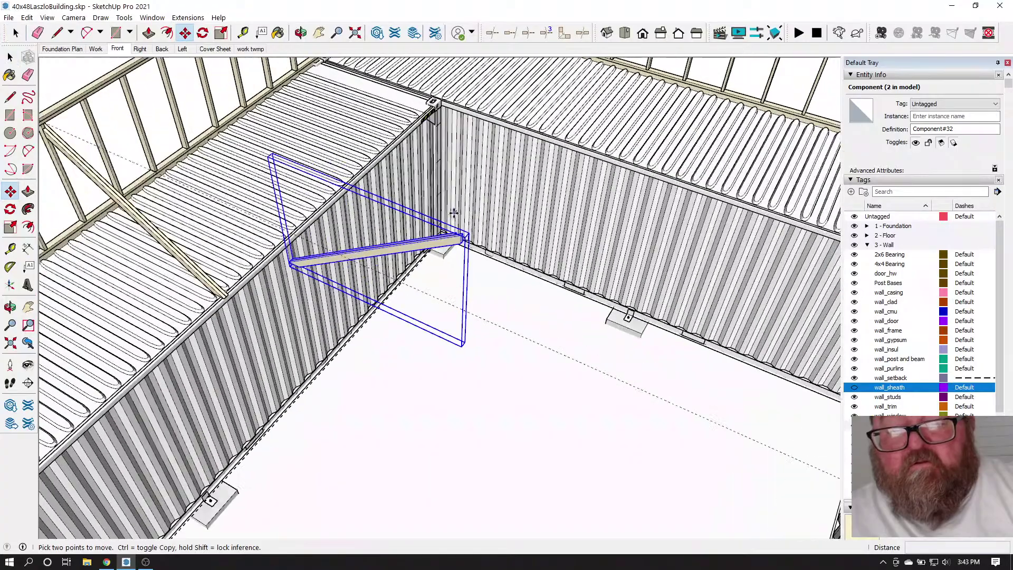
scroll(464, 240, "up", 3)
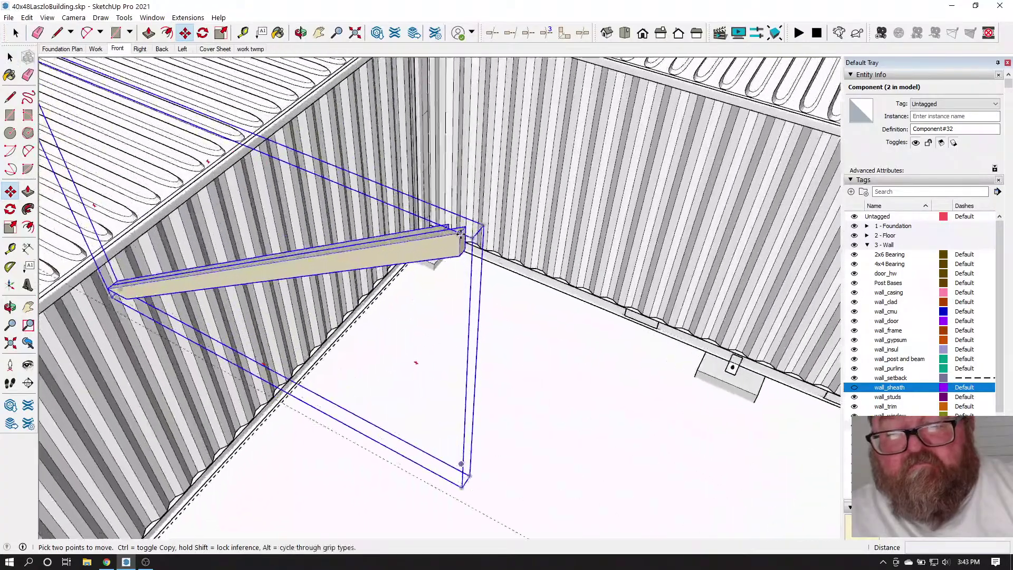
left_click(465, 227)
scroll(465, 227, "down", 10)
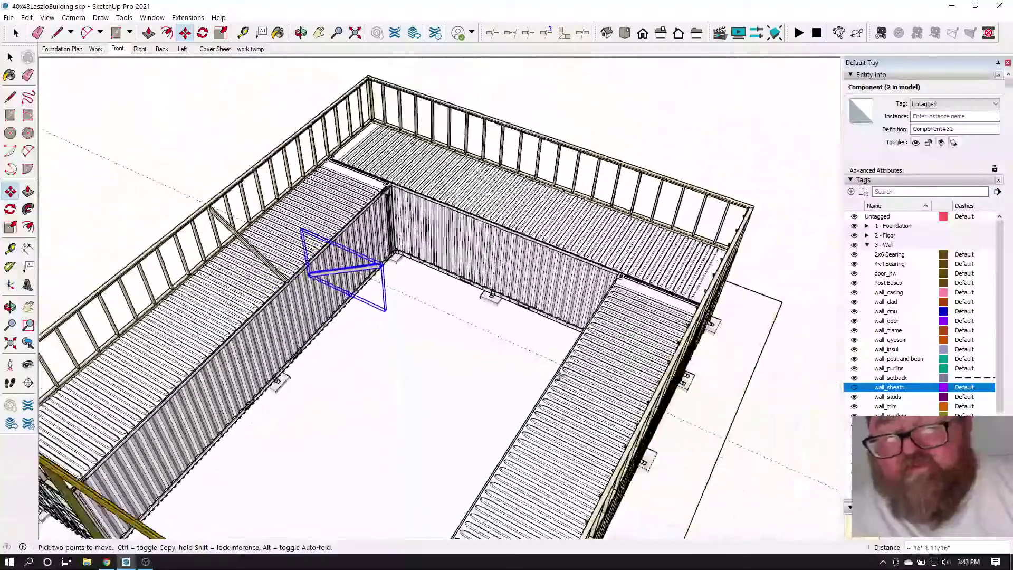
scroll(686, 404, "up", 5)
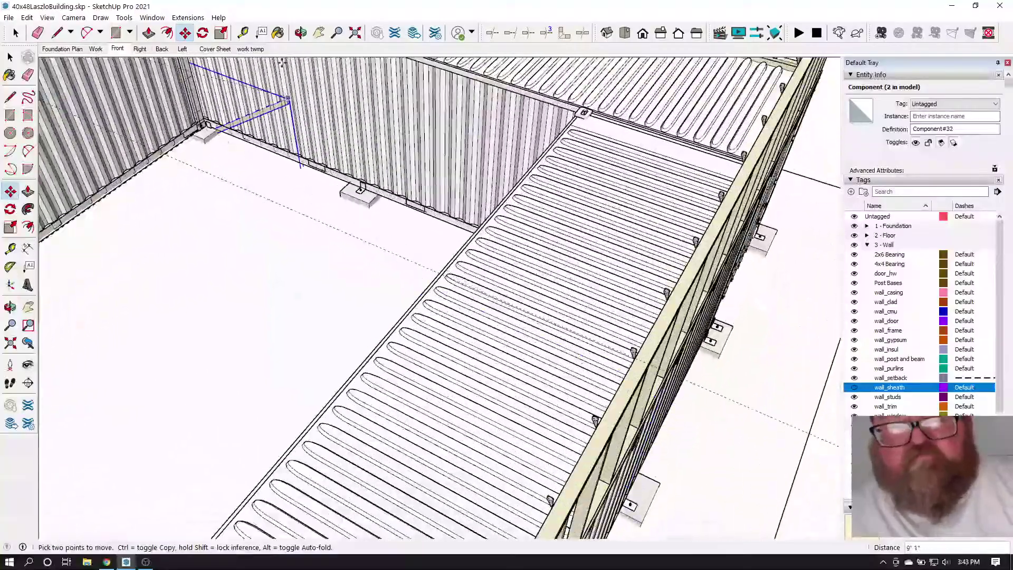
middle_click_drag(600, 342, 492, 233)
right_click(540, 267)
left_click(559, 279)
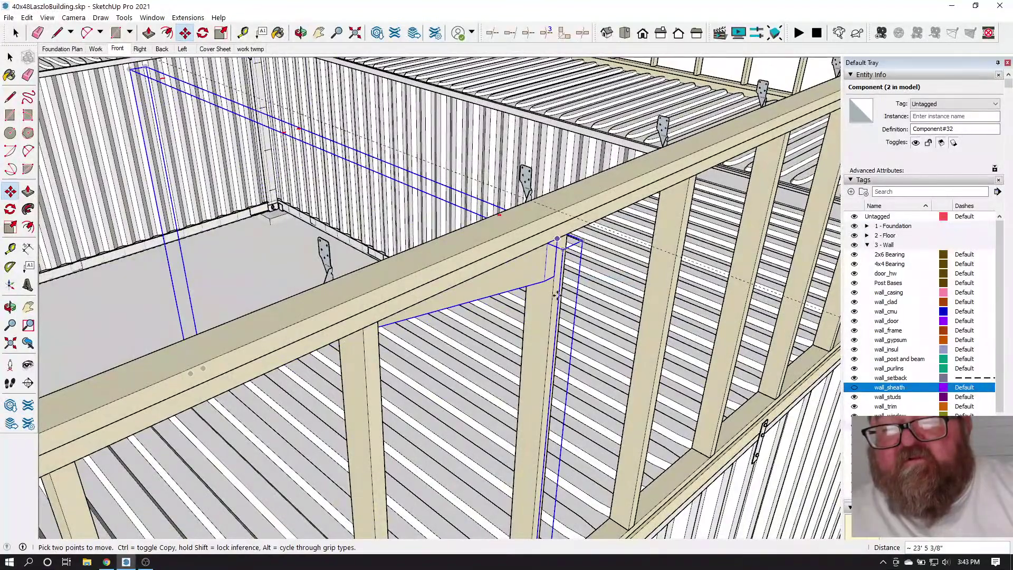
Erase the long dashed guide line that crosses the building at the walls' midpoint
left_click(301, 33)
left_click_drag(401, 211, 410, 339)
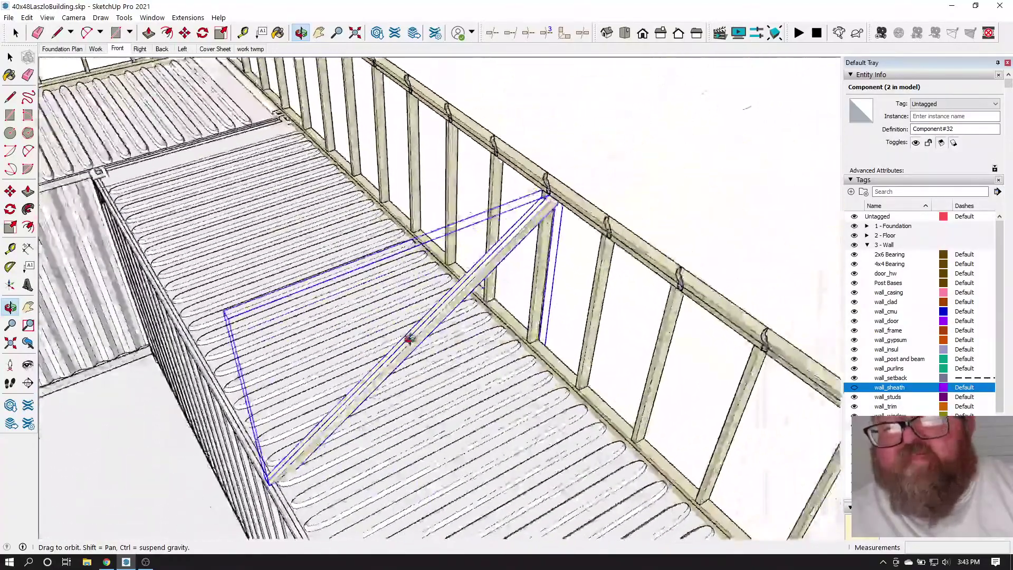
left_click(12, 32)
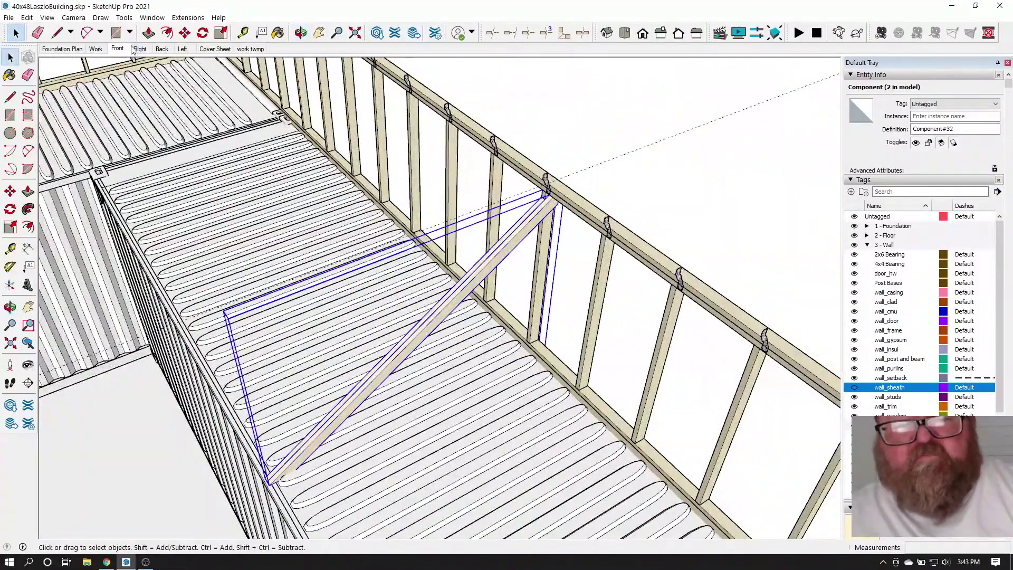
left_click(37, 32)
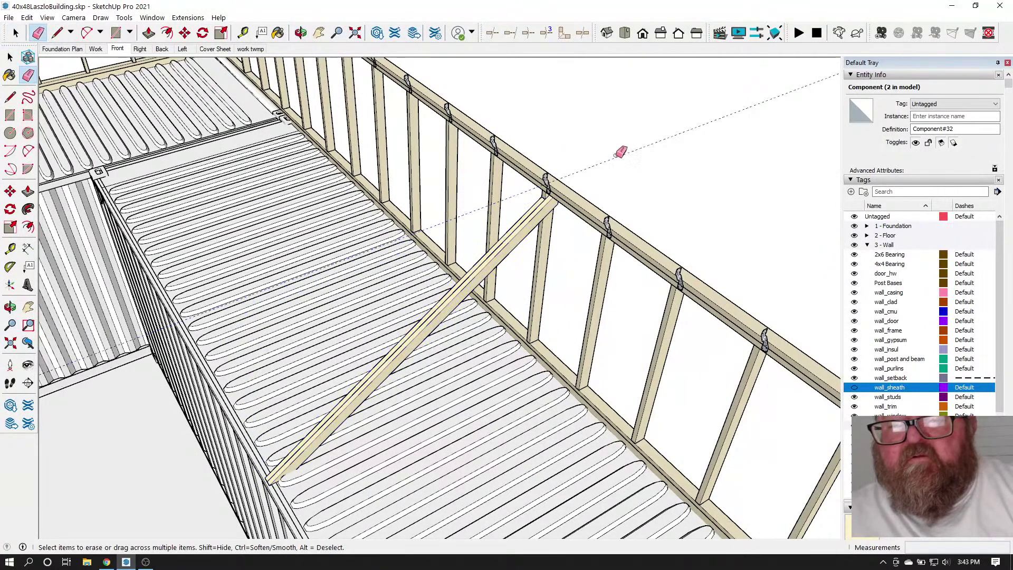
middle_click_drag(627, 177, 670, 230)
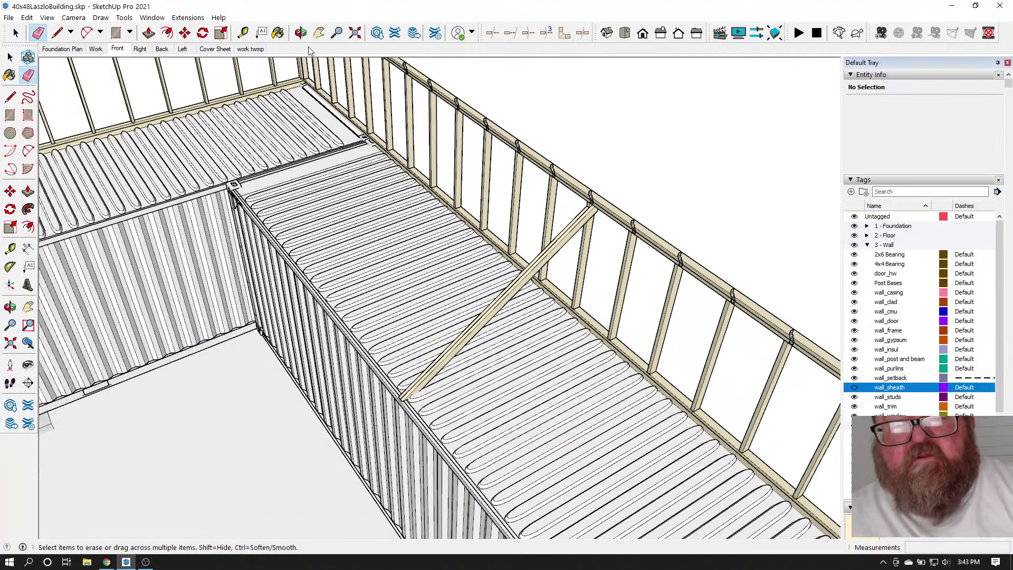
Inspect the doubled diagonal braces on both long stud walls from close up and from around the whole building
left_click(301, 32)
left_click_drag(568, 282, 521, 302)
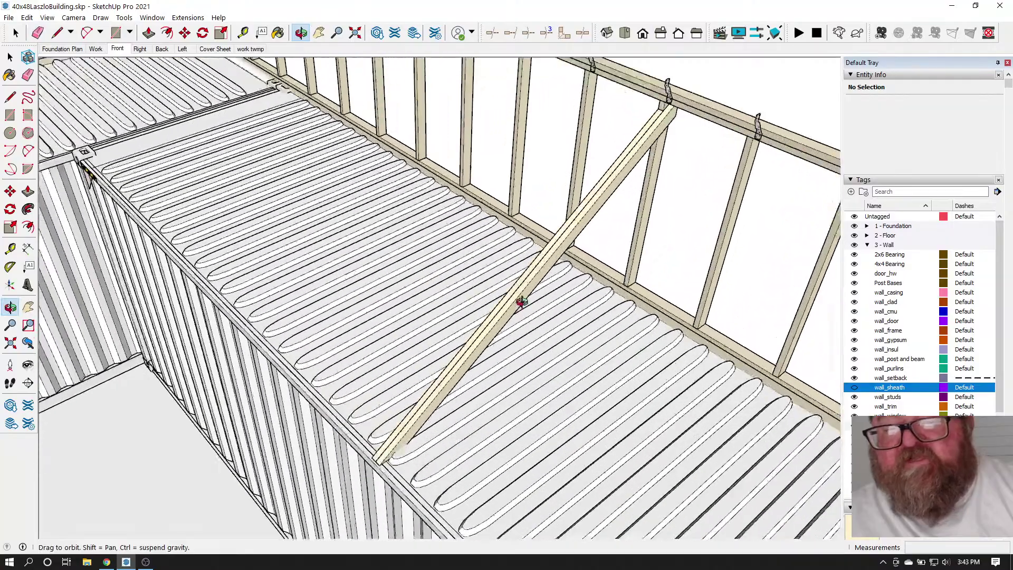
left_click_drag(465, 357, 683, 337)
left_click_drag(770, 349, 595, 287)
scroll(645, 319, "down", 8)
left_click_drag(537, 344, 642, 362)
left_click_drag(616, 327, 533, 353)
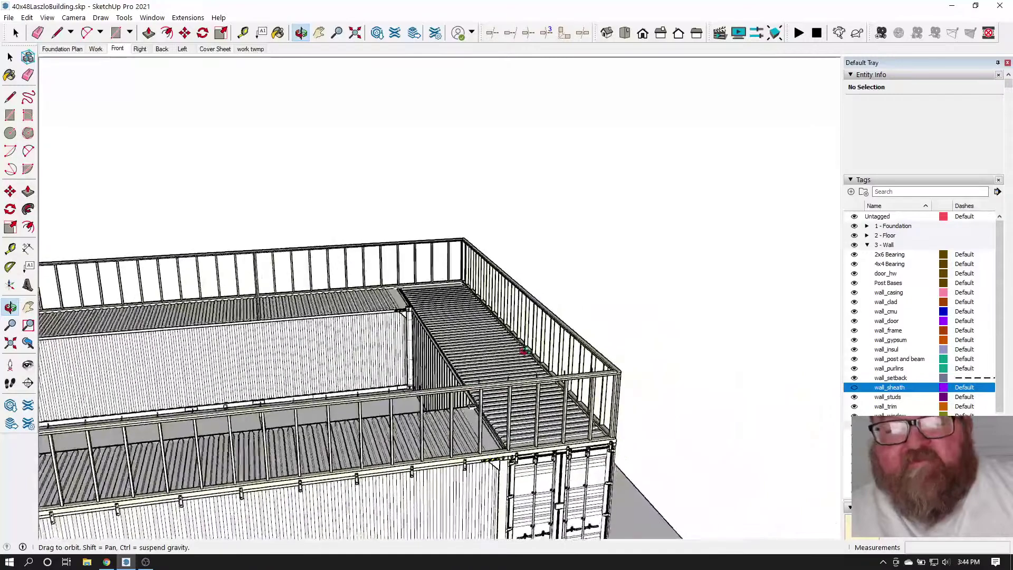
scroll(672, 436, "down", 3)
left_click_drag(443, 437, 259, 426)
scroll(262, 429, "up", 3)
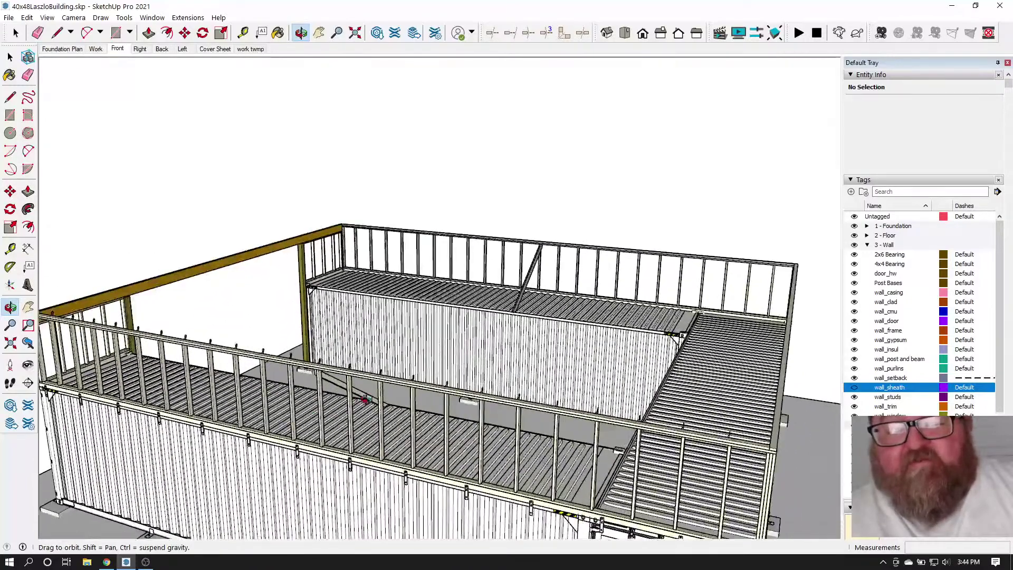
scroll(478, 335, "down", 3)
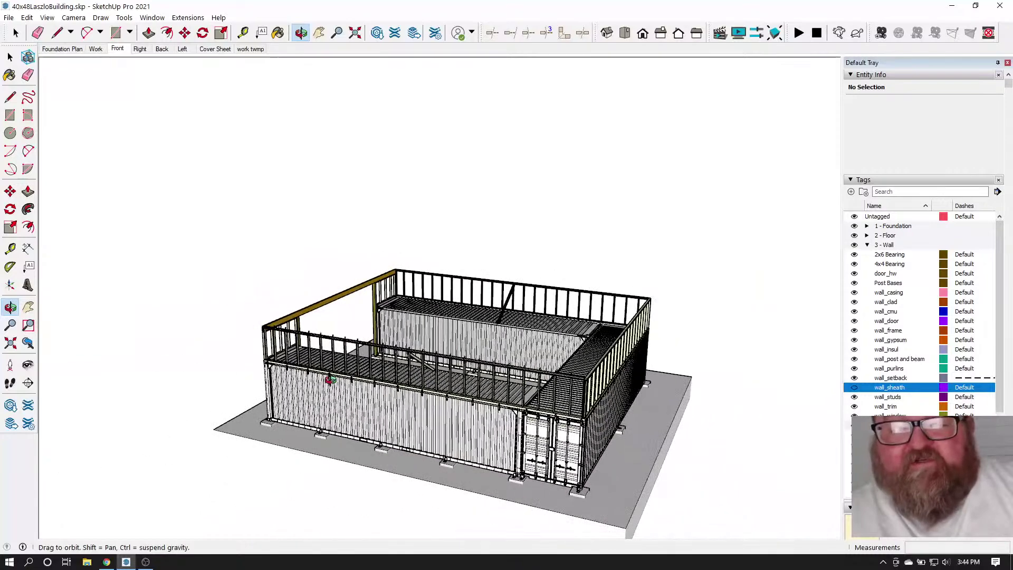
scroll(311, 364, "up", 3)
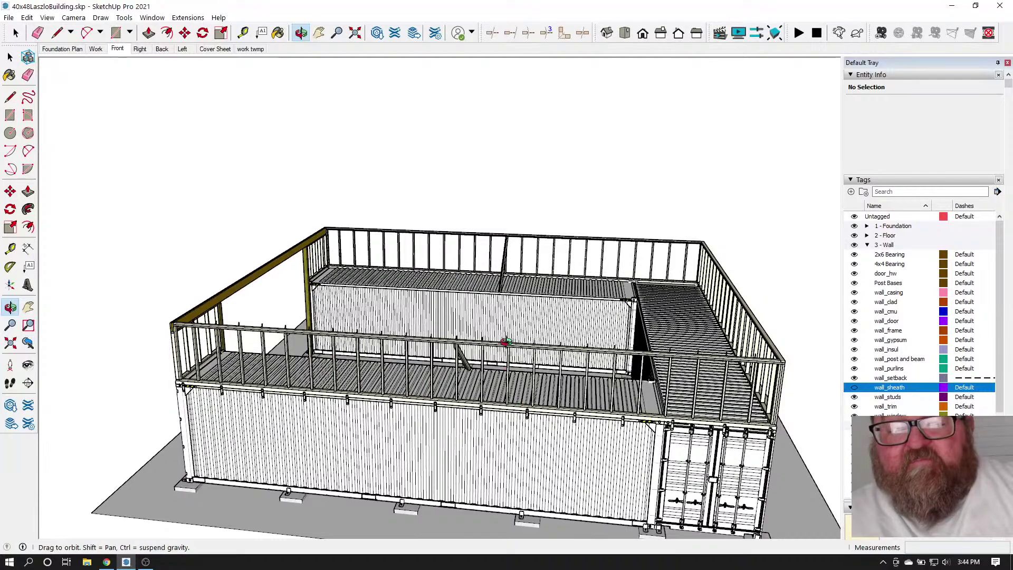
middle_click_drag(238, 363, 480, 422)
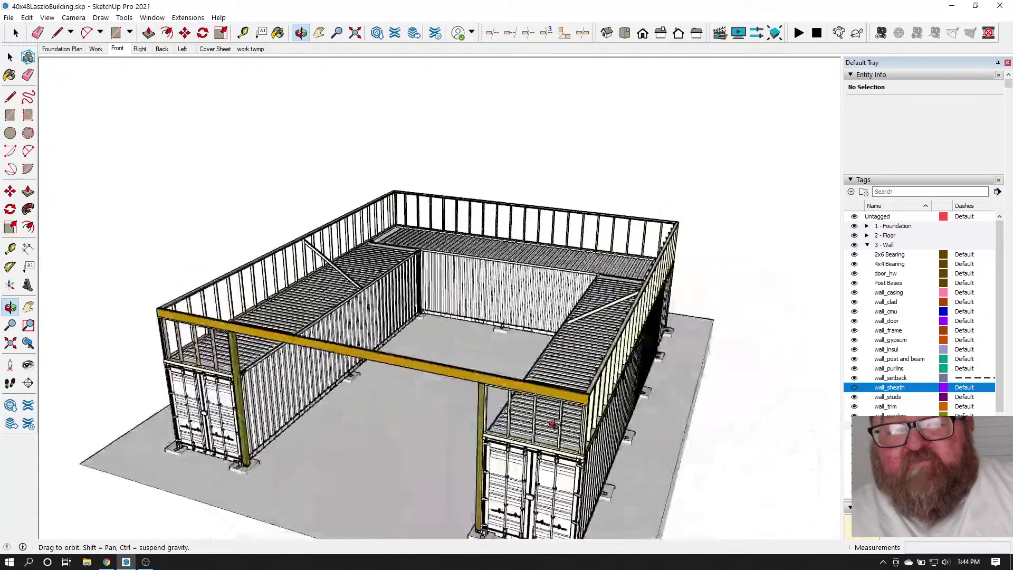
scroll(575, 466, "up", 4)
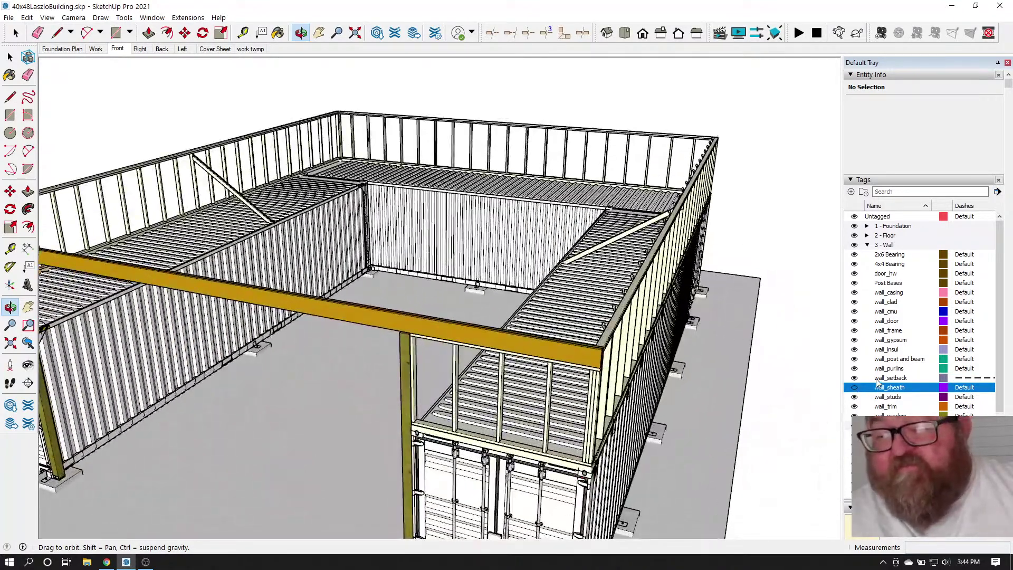
Make the wall_sheath, 4 - Roof and roof_sheath tags visible to show the building's wall sheathing and sheathed roof
left_click(854, 388)
left_click_drag(565, 384, 660, 388)
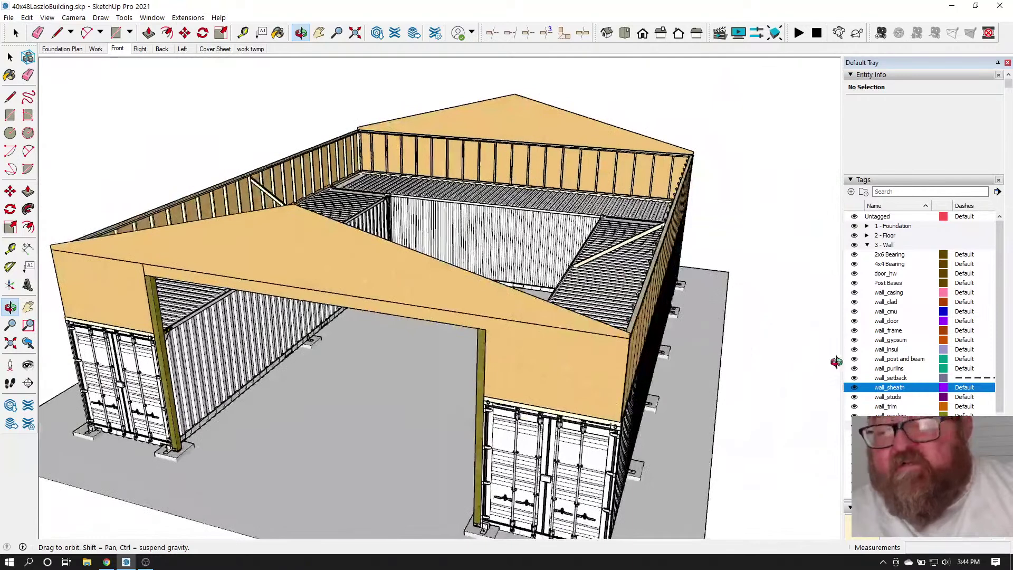
scroll(891, 359, "down", 3)
scroll(900, 369, "down", 5)
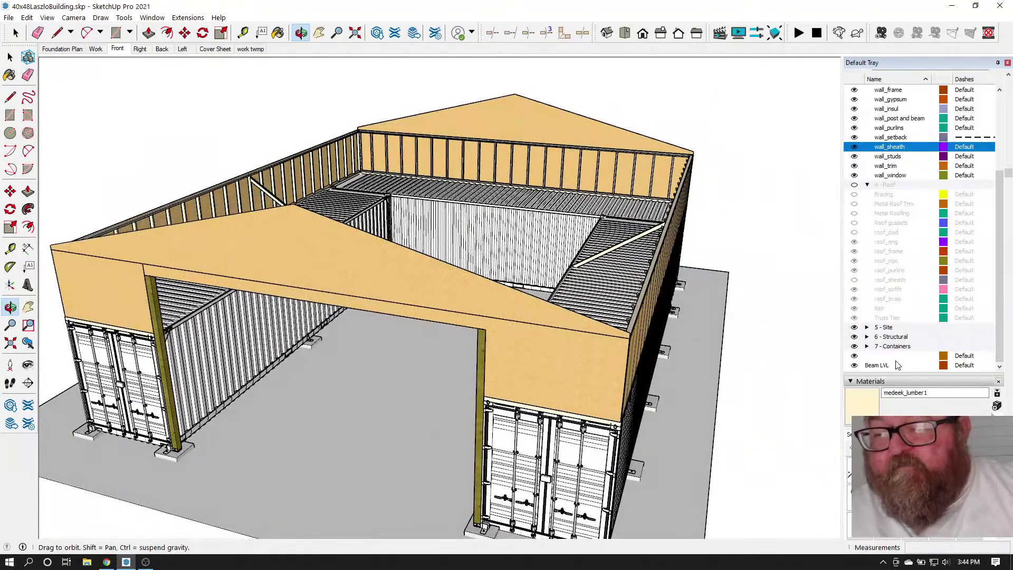
left_click(857, 299)
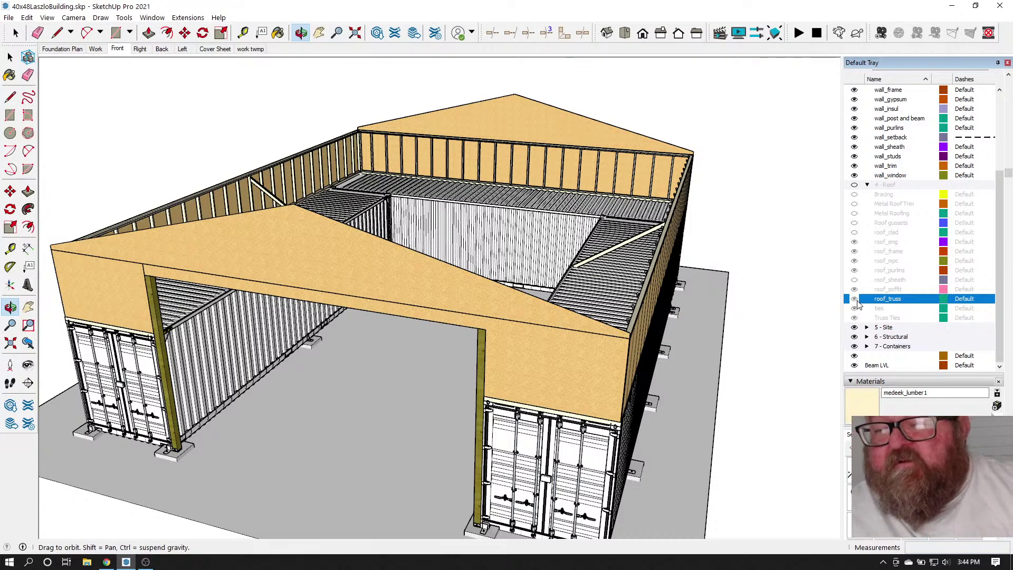
left_click(854, 185)
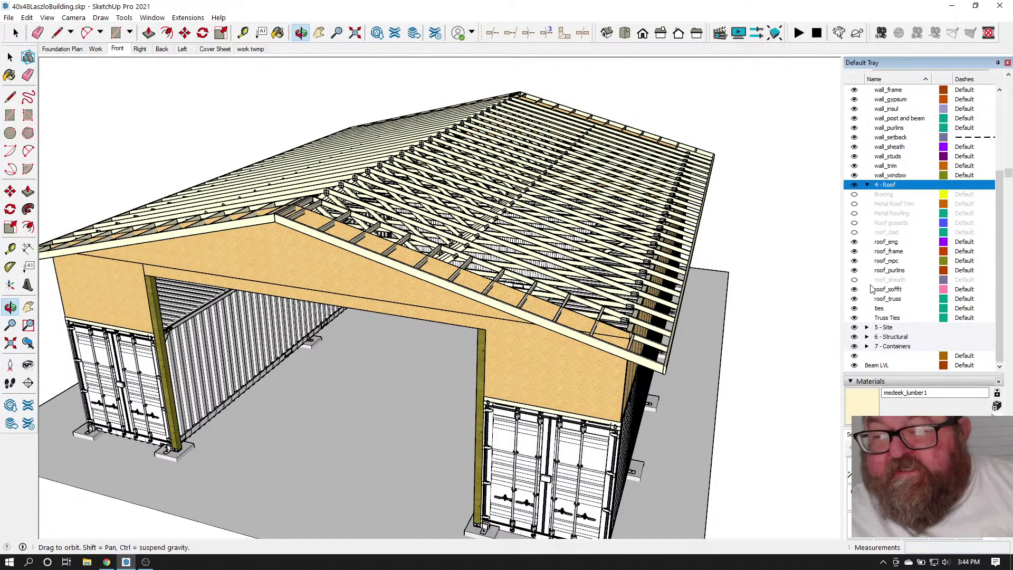
left_click(854, 279)
Examine the sheathed roof and gable walls from the rear, sides and front of the building
left_click_drag(523, 309, 459, 259)
left_click_drag(375, 264, 626, 266)
left_click_drag(475, 277, 596, 289)
left_click_drag(285, 288, 415, 326)
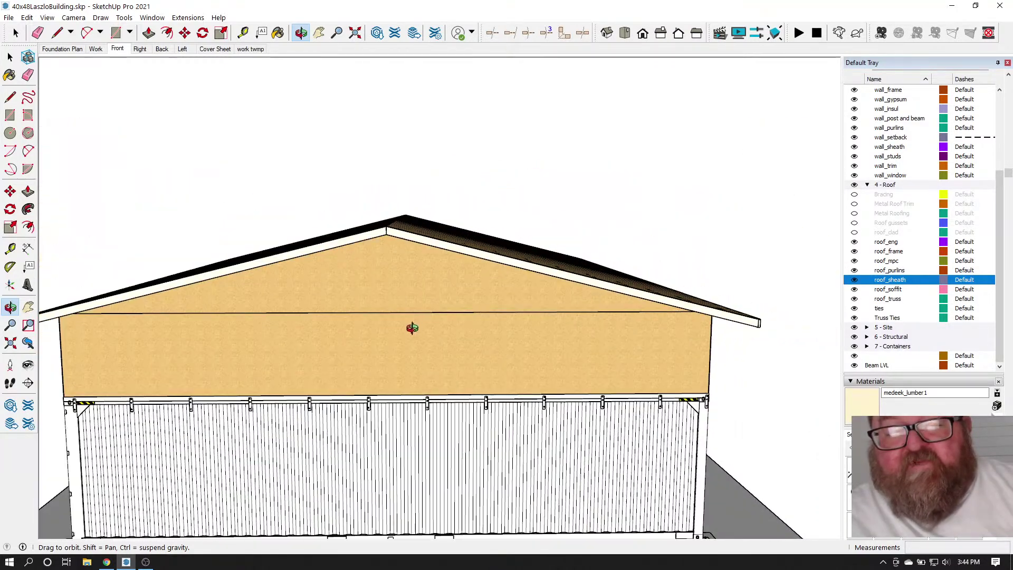
left_click_drag(454, 362, 557, 309)
scroll(487, 377, "down", 5)
scroll(558, 309, "up", 3)
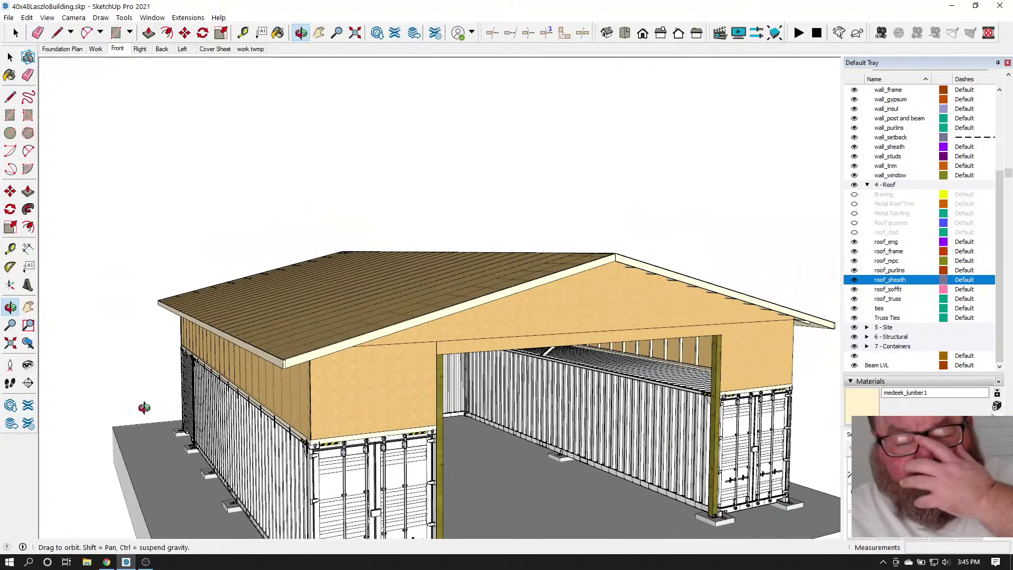
Switch to YouTube Studio in the browser to check the live chat, and return to SketchUp
left_click(106, 561)
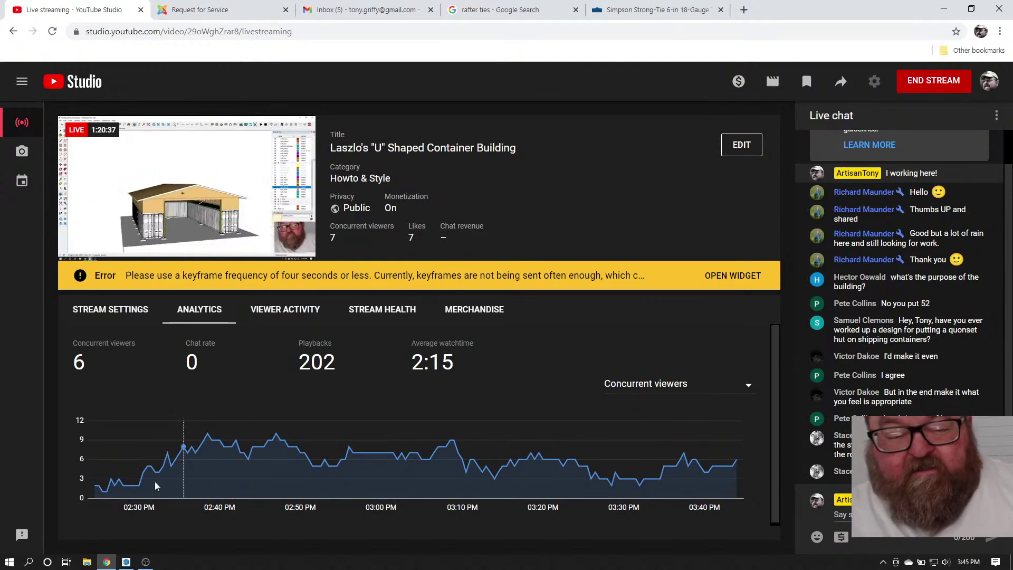
left_click(126, 562)
mouse_move(346, 342)
left_mouse_down()
mouse_move(298, 393)
mouse_move(407, 347)
mouse_move(611, 391)
mouse_move(597, 402)
mouse_move(602, 351)
mouse_move(595, 384)
left_mouse_up()
key("space")
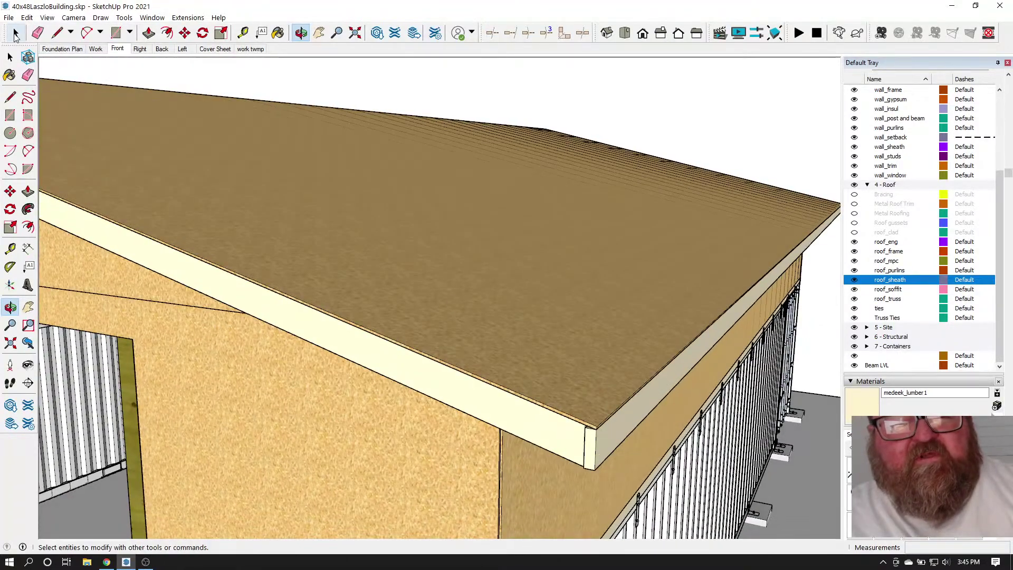
scroll(615, 362, "down", 1)
left_click(620, 357)
right_click(629, 297)
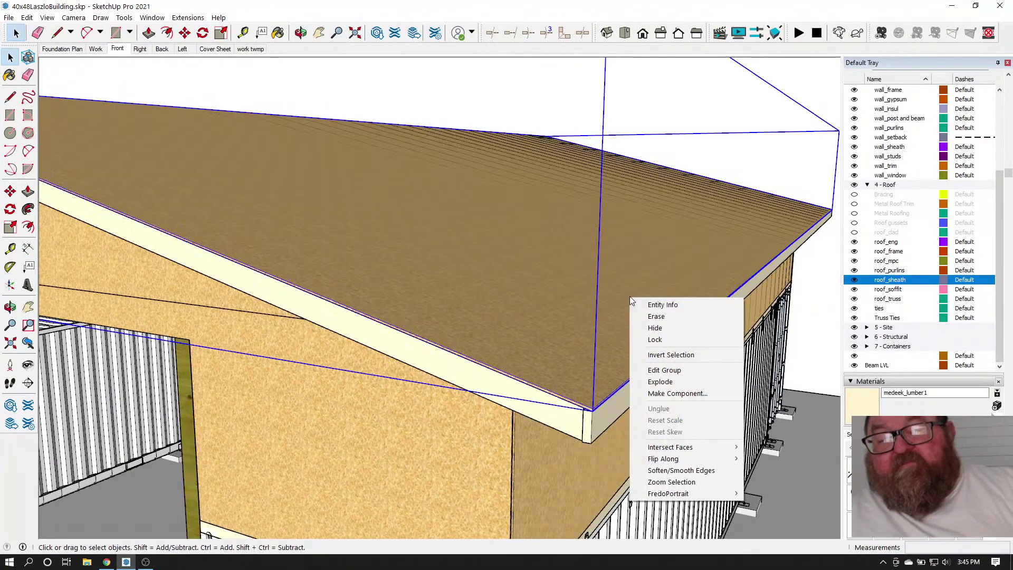
left_click(762, 92)
Examine the roof overhang at the eave corner and the building's exterior from both front corners
scroll(622, 380, "up", 6)
scroll(544, 491, "down", 1)
left_click(300, 32)
left_click_drag(581, 293, 674, 340)
scroll(709, 349, "down", 5)
left_click_drag(429, 304, 583, 229)
scroll(468, 276, "up", 5)
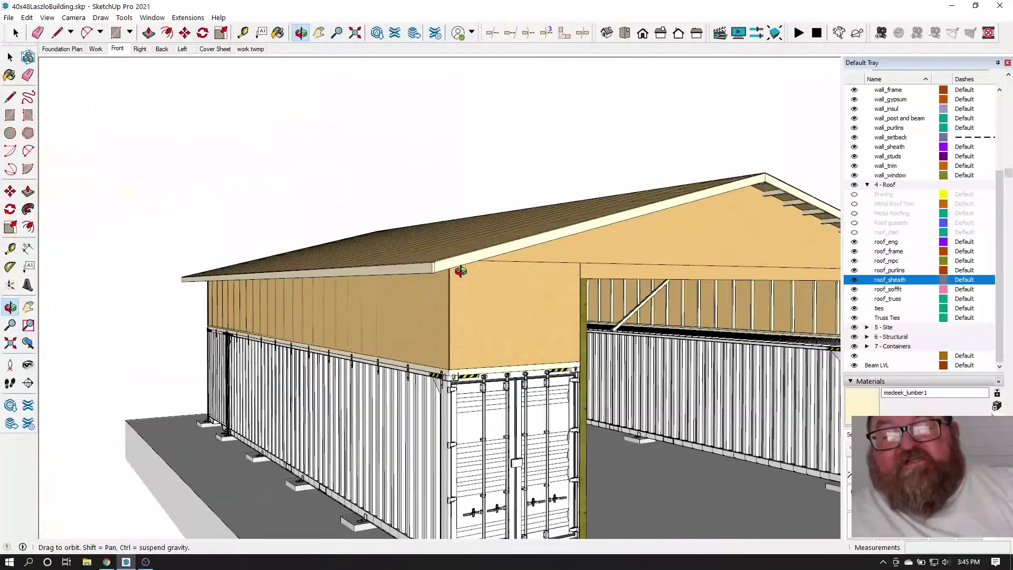
left_click_drag(426, 268, 365, 273)
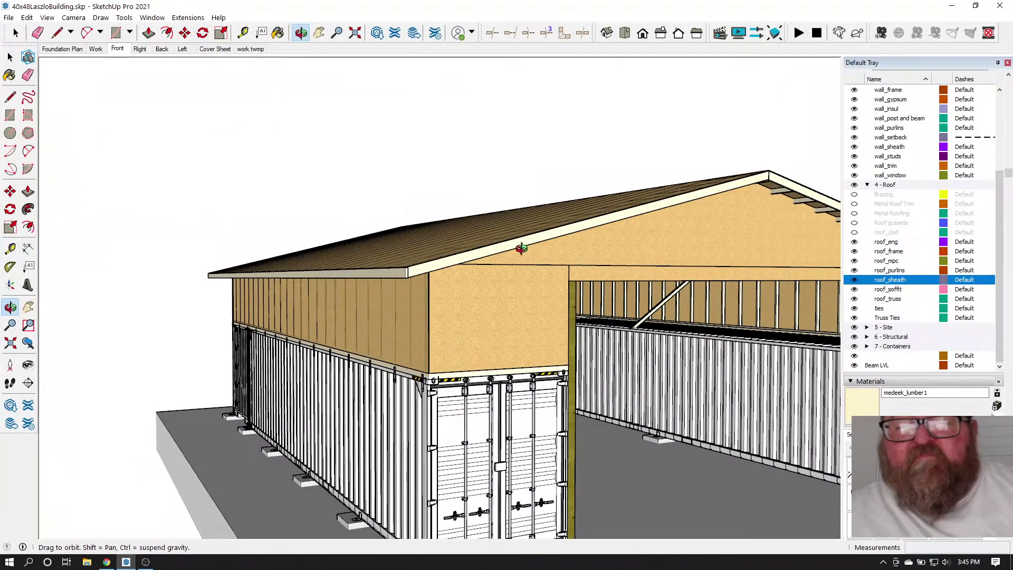
scroll(255, 282, "up", 5)
left_click_drag(255, 282, 404, 277)
scroll(404, 277, "down", 4)
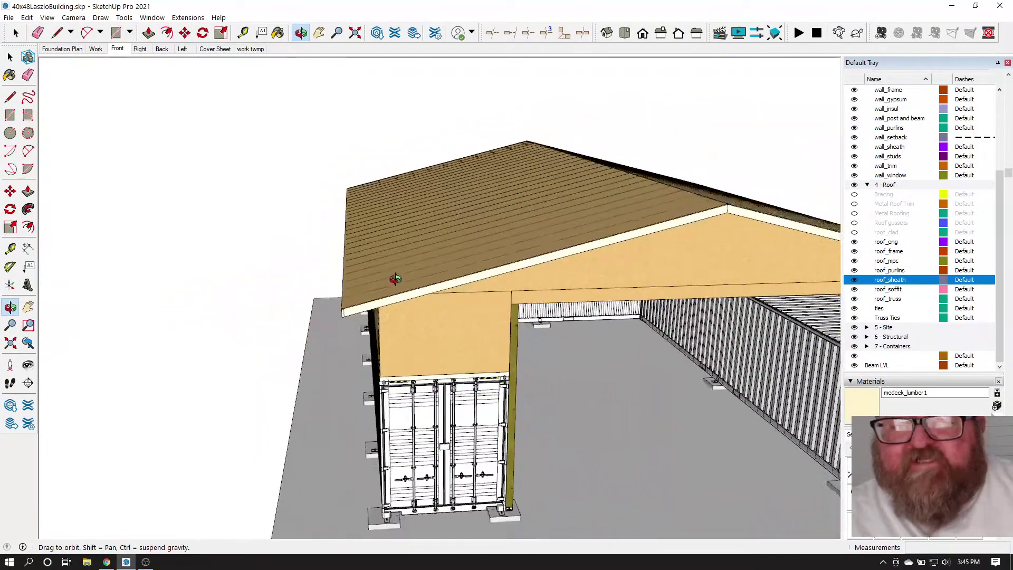
scroll(403, 302, "down", 2)
scroll(456, 290, "down", 2)
left_click_drag(484, 223, 491, 258)
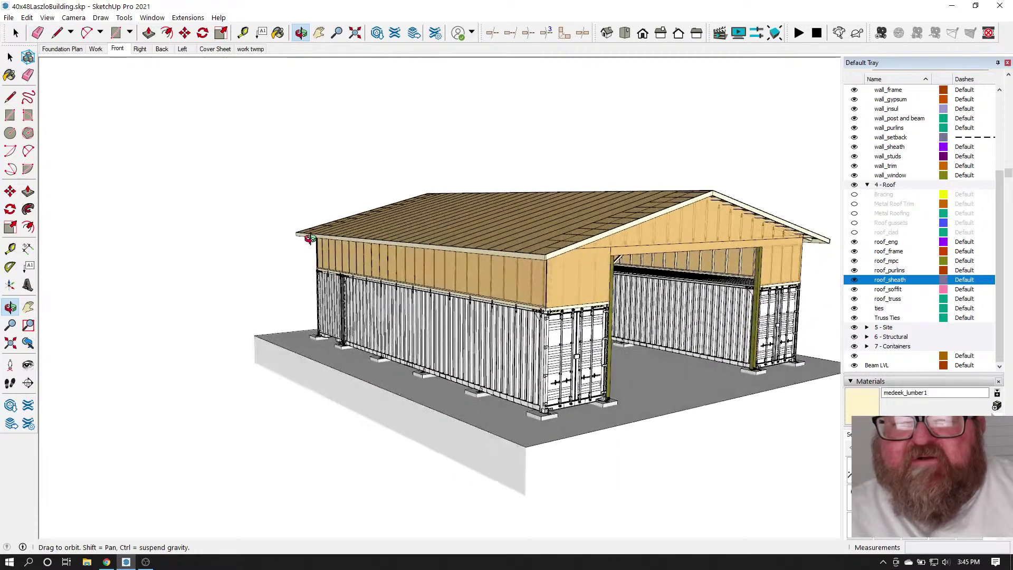
left_click_drag(495, 310, 224, 278)
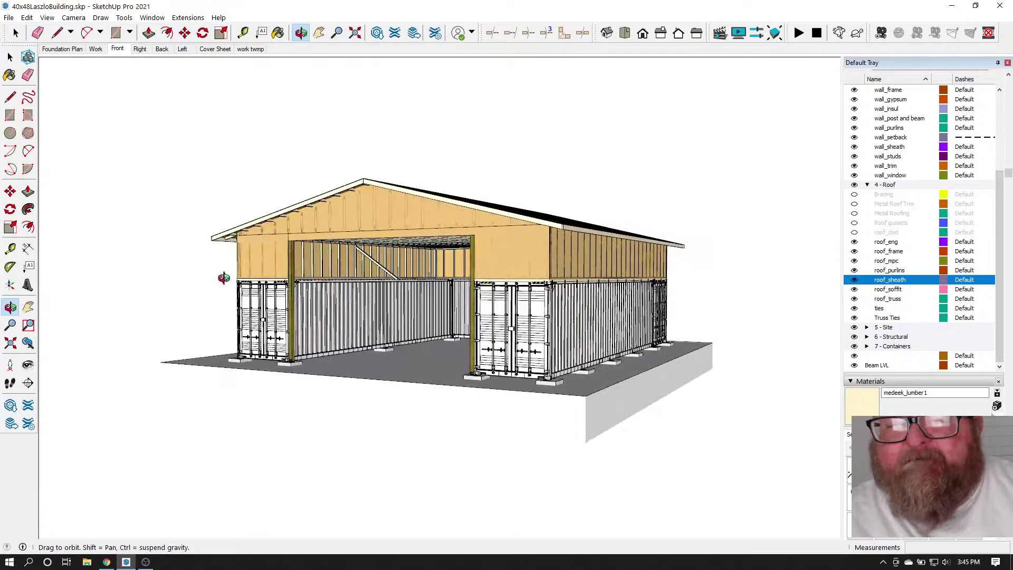
scroll(243, 279, "up", 4)
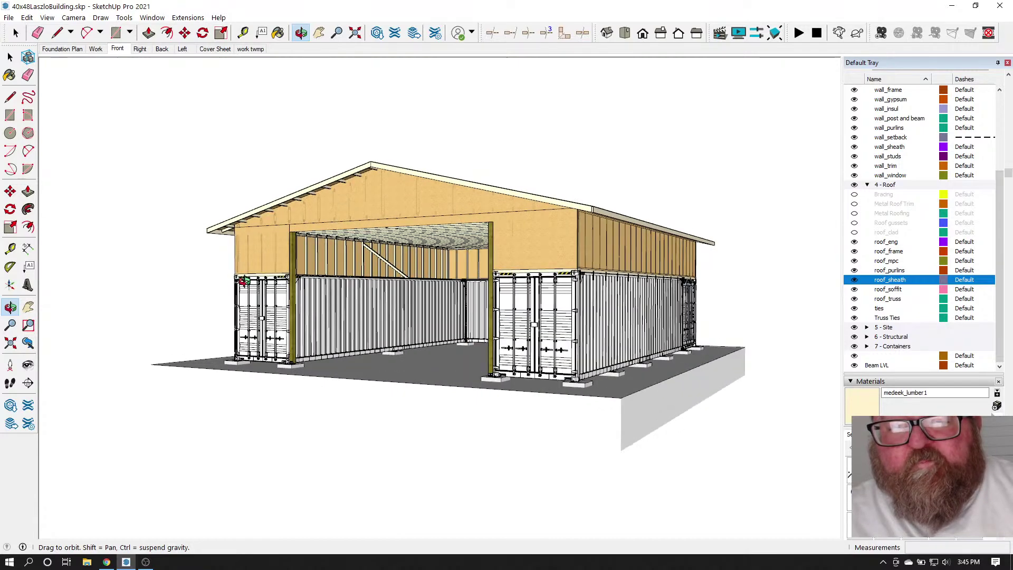
scroll(244, 280, "down", 3)
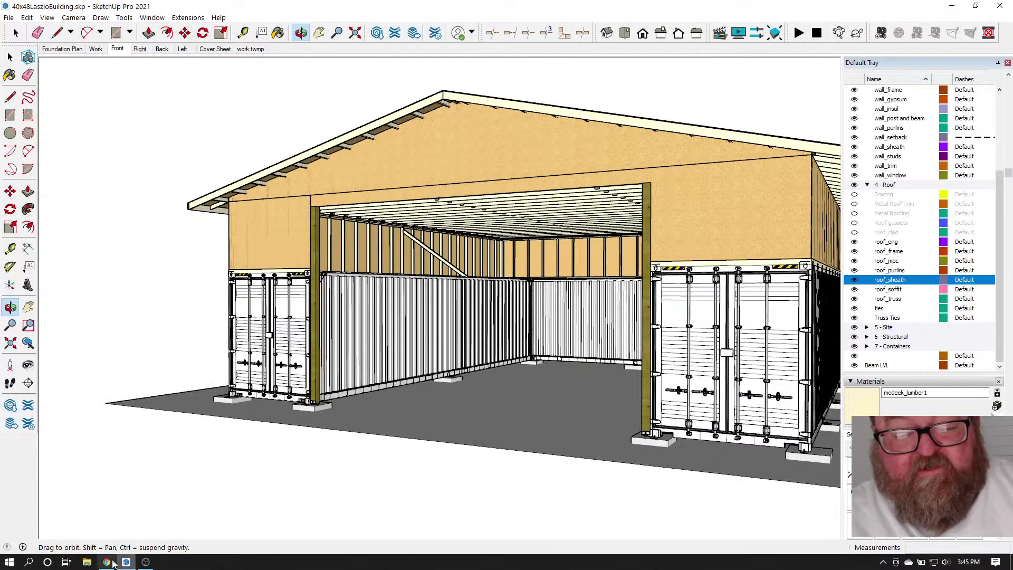
Check the livestream's chat in the browser again and return to the SketchUp model
left_click(106, 563)
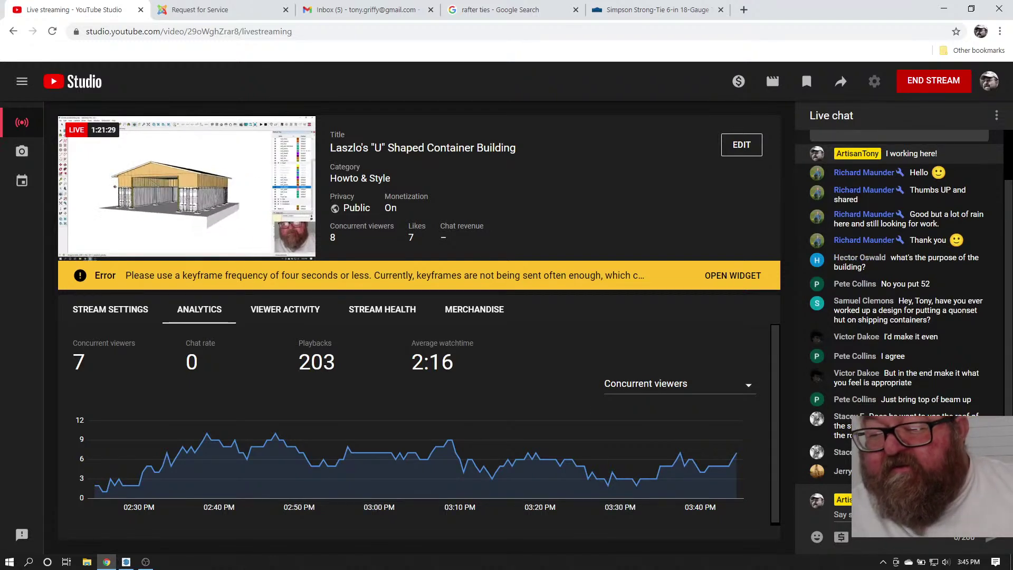
left_click(127, 562)
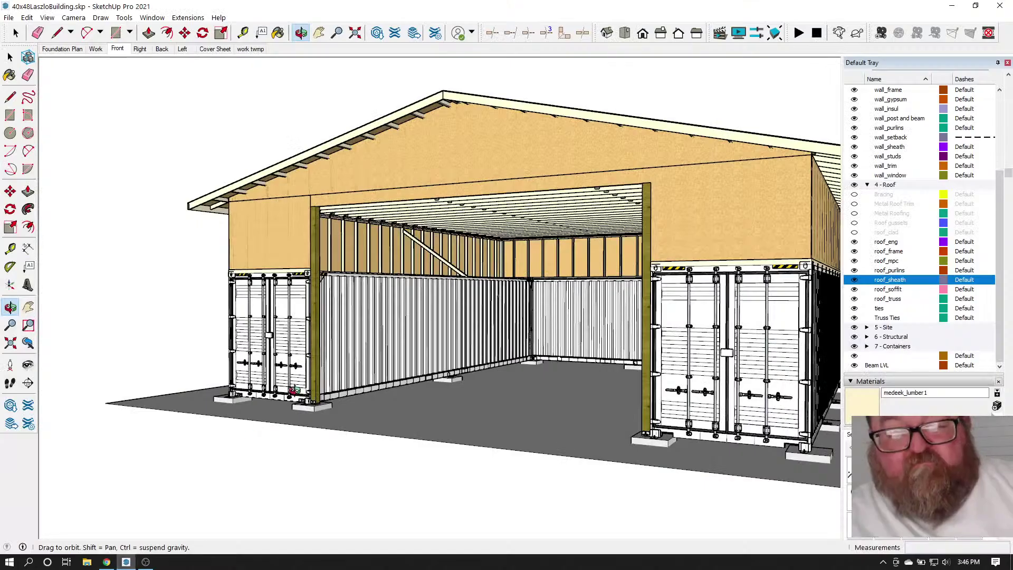
Examine the open bay between the containers, the wall braces and the ceiling framing through the front opening
left_click_drag(310, 358, 482, 448)
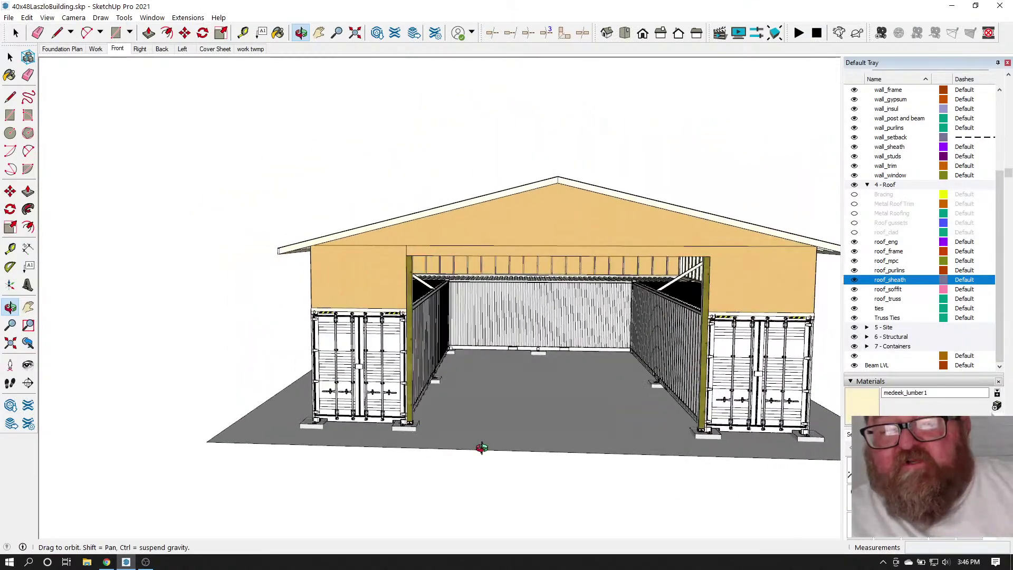
left_click_drag(595, 417, 500, 364)
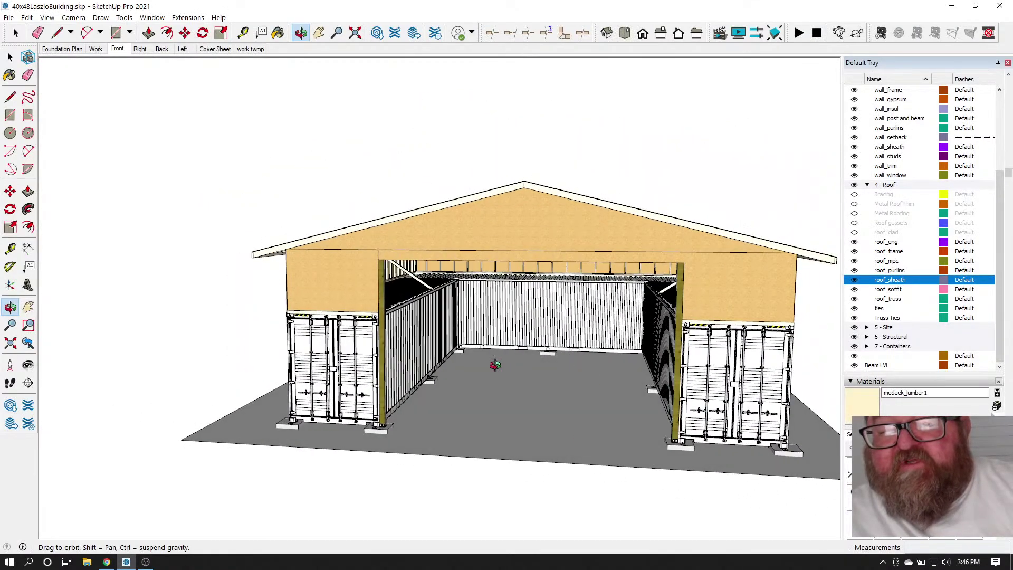
mouse_move(480, 429)
left_mouse_down()
mouse_move(478, 368)
mouse_move(482, 401)
mouse_move(466, 383)
left_mouse_up()
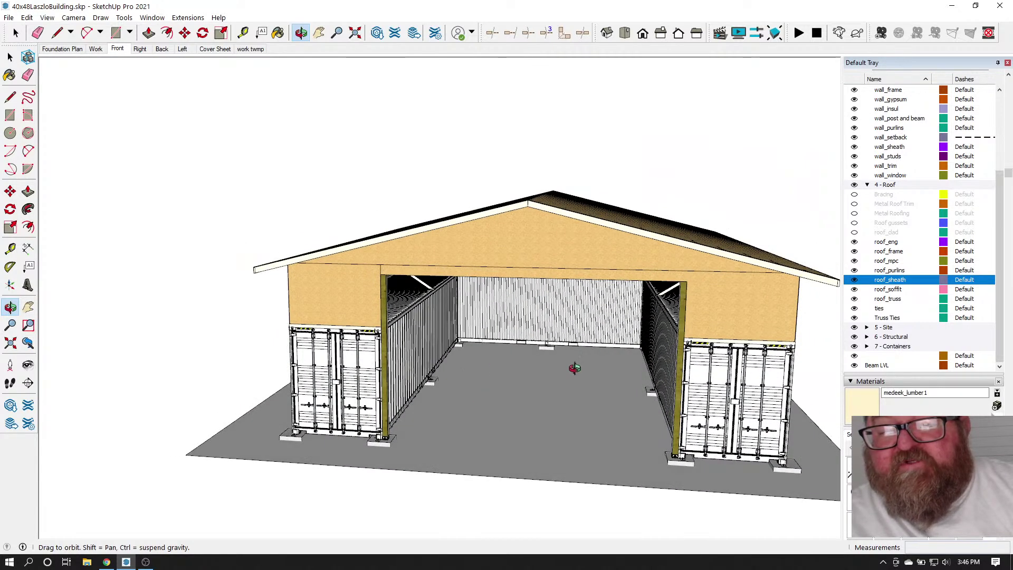
left_click_drag(577, 360, 584, 430)
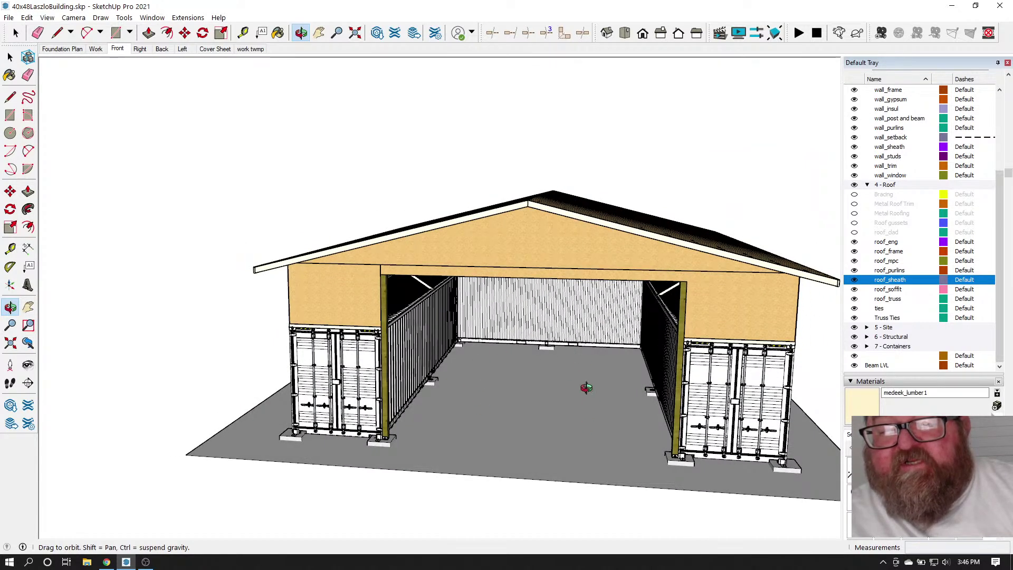
scroll(585, 381, "up", 3)
scroll(481, 314, "up", 8)
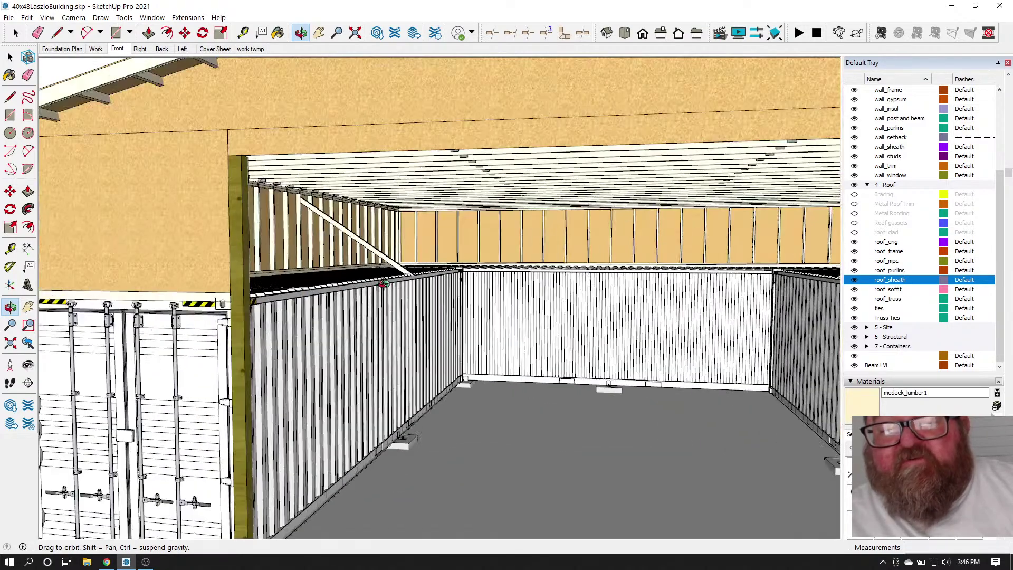
scroll(385, 283, "up", 3)
left_click_drag(368, 315, 495, 264)
scroll(549, 271, "down", 7)
mouse_move(348, 364)
left_mouse_down()
mouse_move(608, 361)
mouse_move(339, 410)
mouse_move(606, 413)
mouse_move(639, 424)
mouse_move(296, 363)
mouse_move(359, 372)
mouse_move(376, 400)
mouse_move(412, 381)
mouse_move(467, 376)
mouse_move(351, 379)
left_mouse_up()
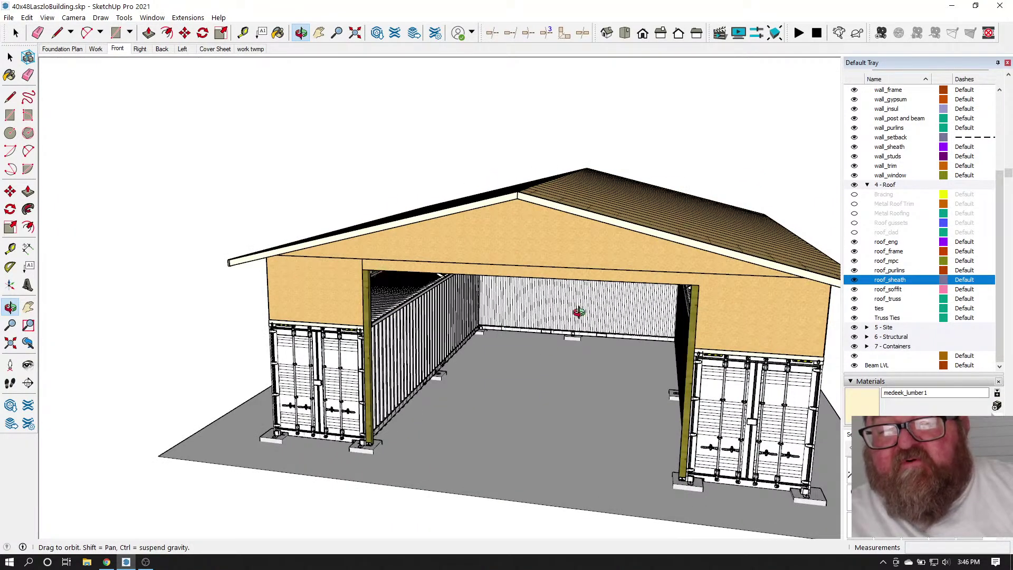
scroll(311, 398, "up", 2)
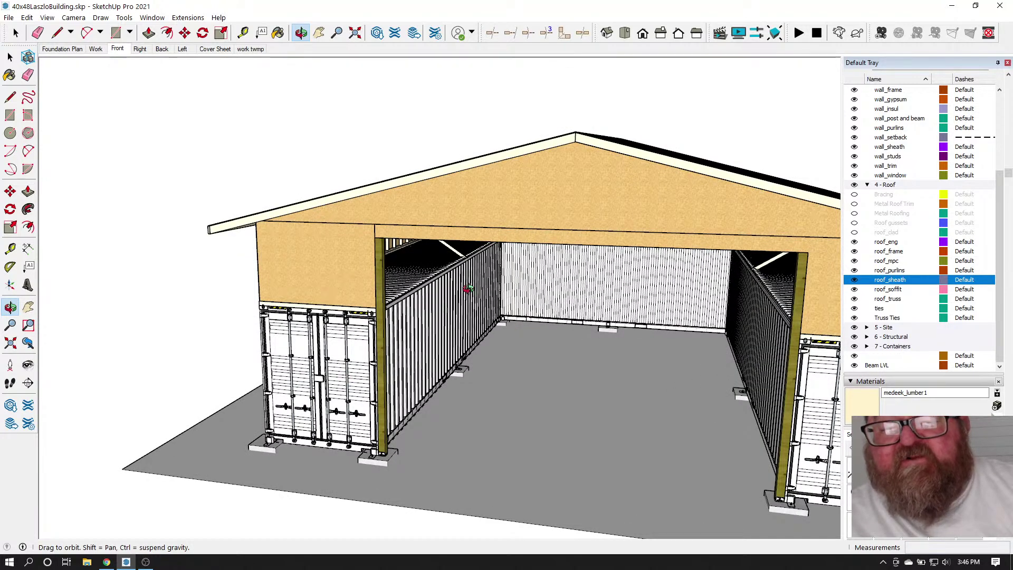
left_click_drag(374, 379, 432, 387)
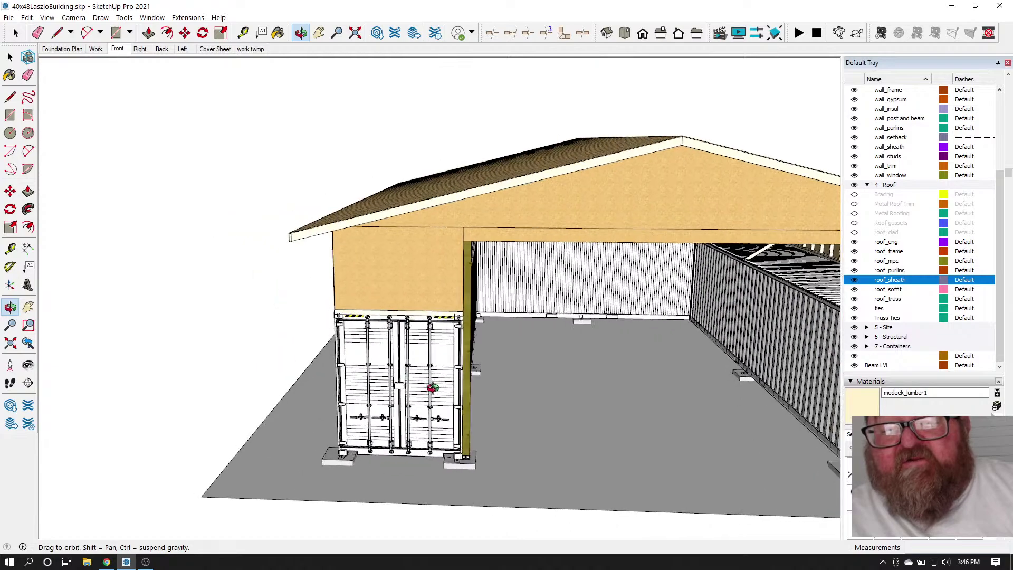
left_click_drag(617, 346, 597, 373)
left_click_drag(456, 404, 775, 389)
left_click_drag(680, 363, 446, 406)
scroll(477, 402, "up", 6)
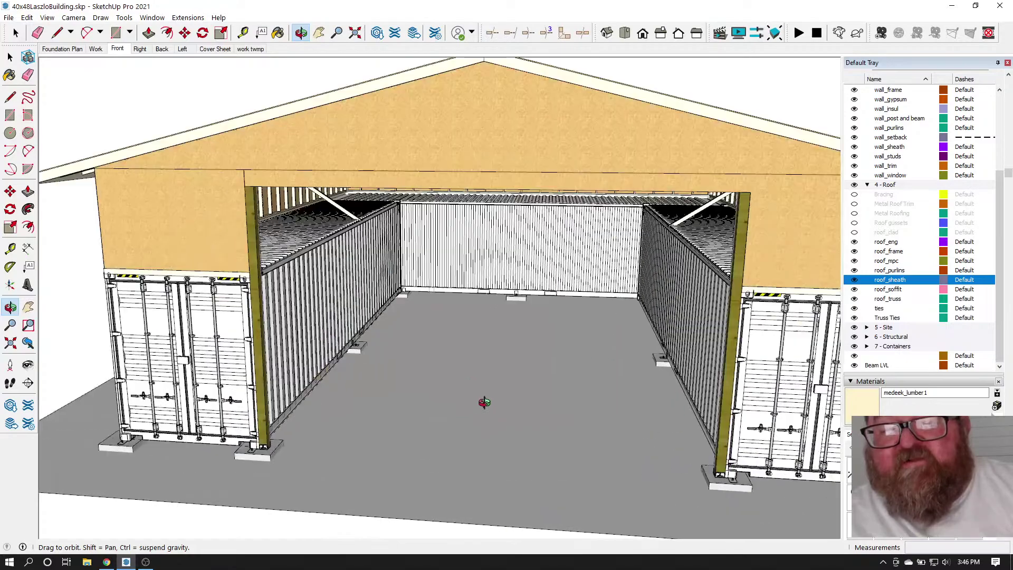
scroll(505, 395, "up", 4)
left_click_drag(507, 393, 637, 418)
scroll(533, 402, "down", 1)
scroll(359, 419, "down", 1)
scroll(457, 415, "down", 4)
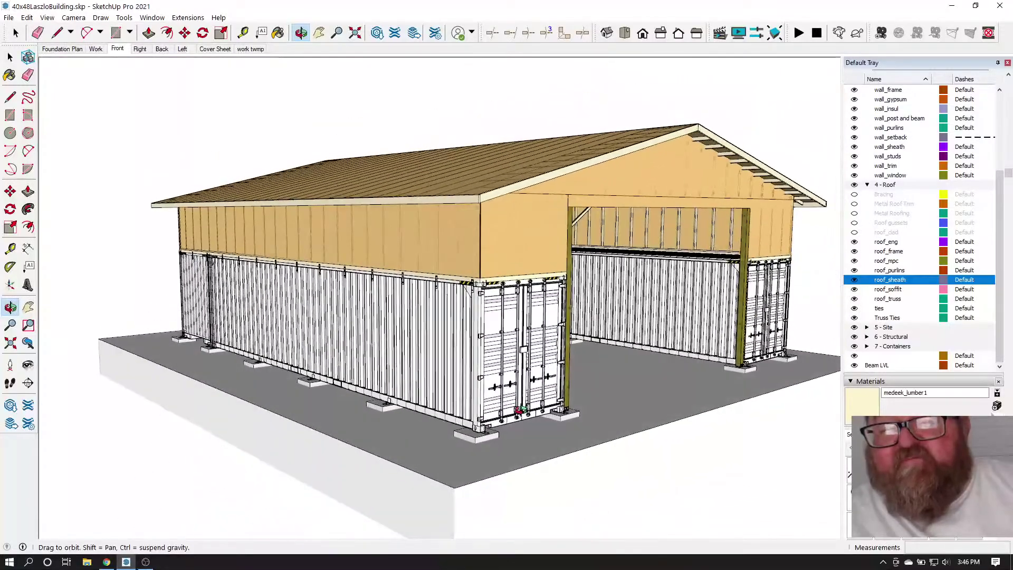
Examine the building's front opening, check the livestream chat in YouTube Studio in the browser, and return to SketchUp
left_click_drag(522, 410, 371, 411)
left_click_drag(637, 417, 564, 397)
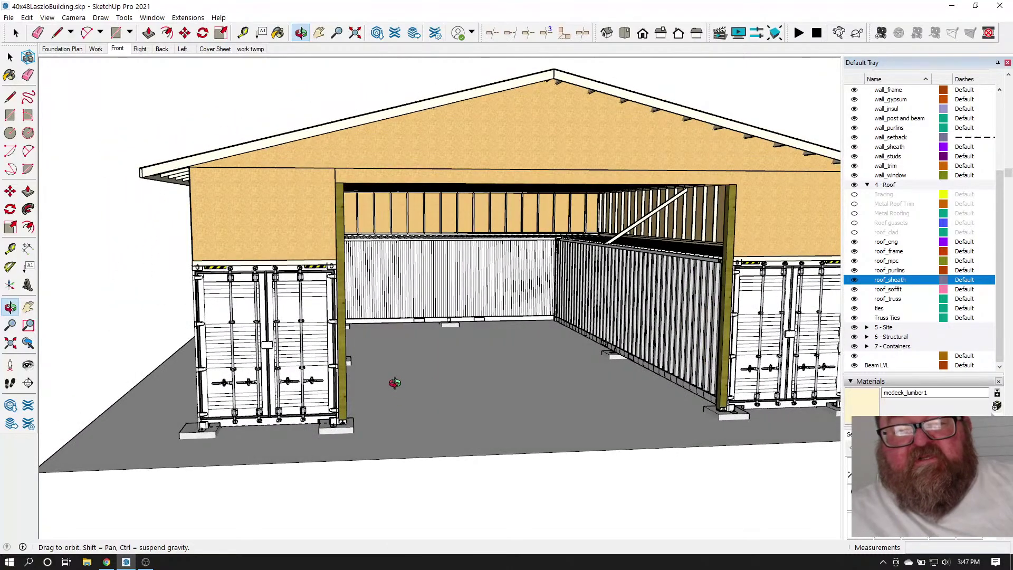
left_click(107, 563)
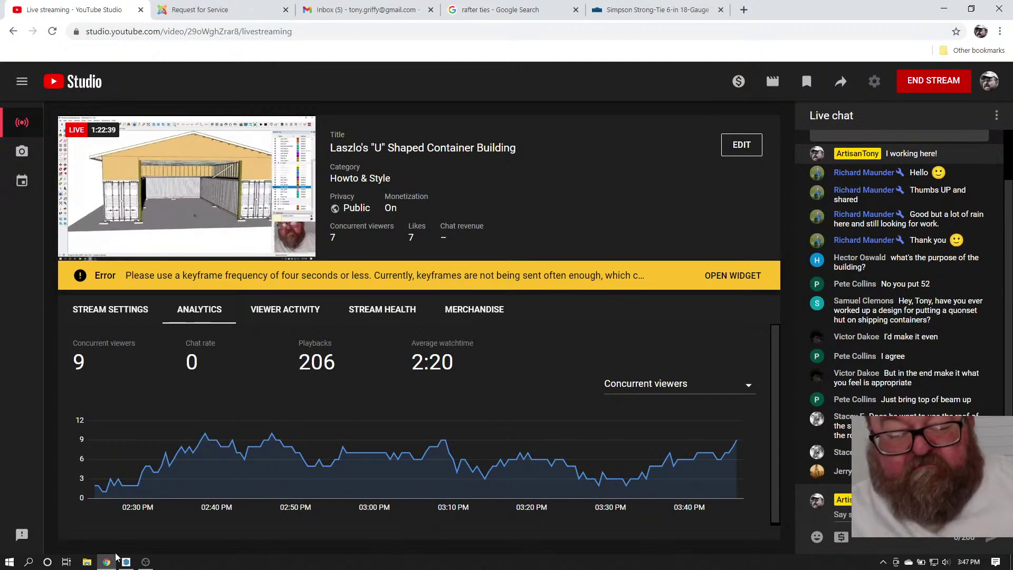
left_click(126, 561)
Examine the gable front, the open bay and the long container side of the sheathed building
left_click_drag(316, 353, 245, 360)
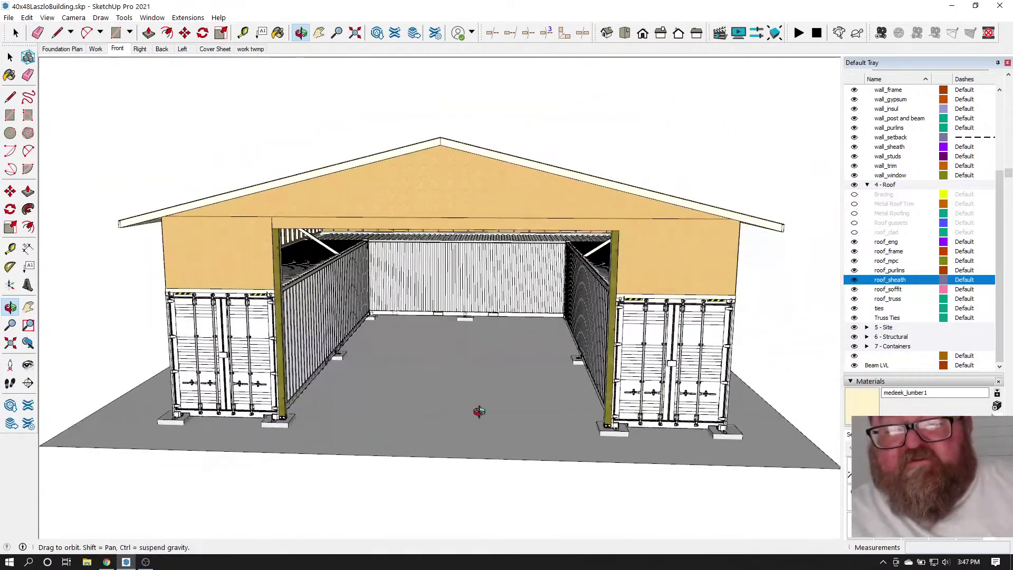
left_click_drag(623, 410, 520, 371)
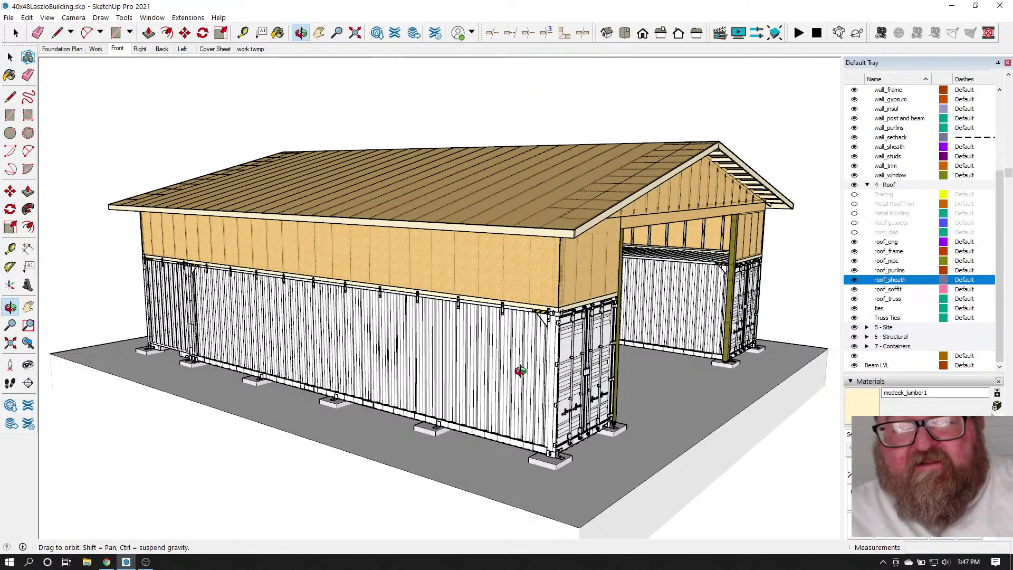
left_click_drag(514, 343, 215, 347)
left_click_drag(598, 382, 308, 424)
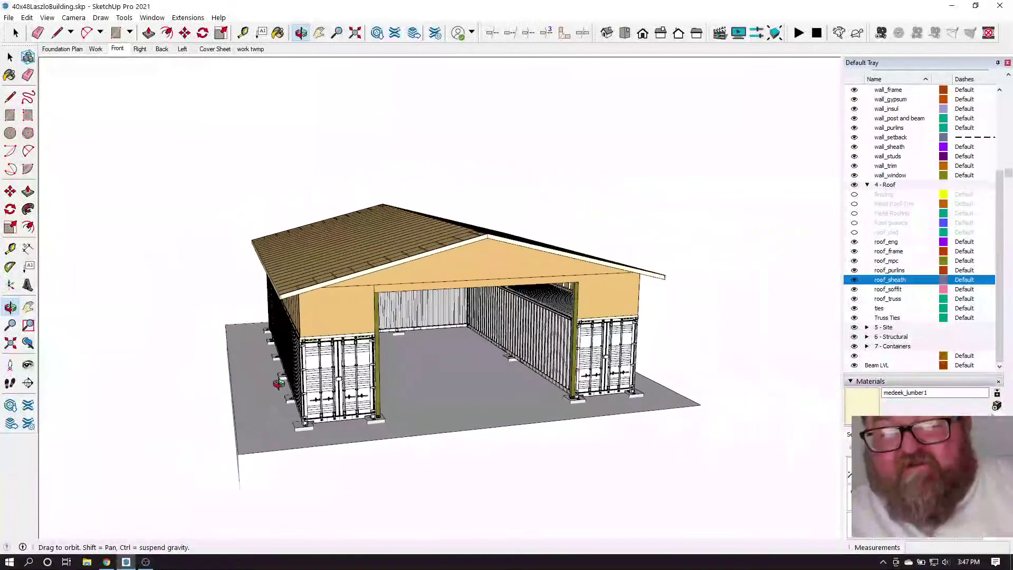
Check the livestream chat in the browser twice more, returning to the SketchUp model each time
left_click(115, 562)
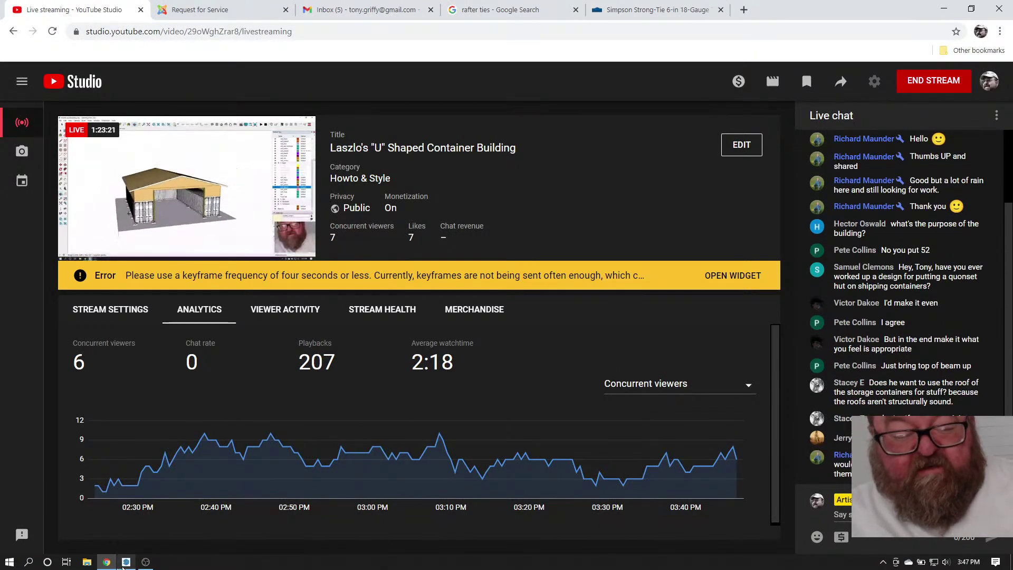
left_click(126, 562)
left_click_drag(295, 407, 298, 375)
left_click(106, 561)
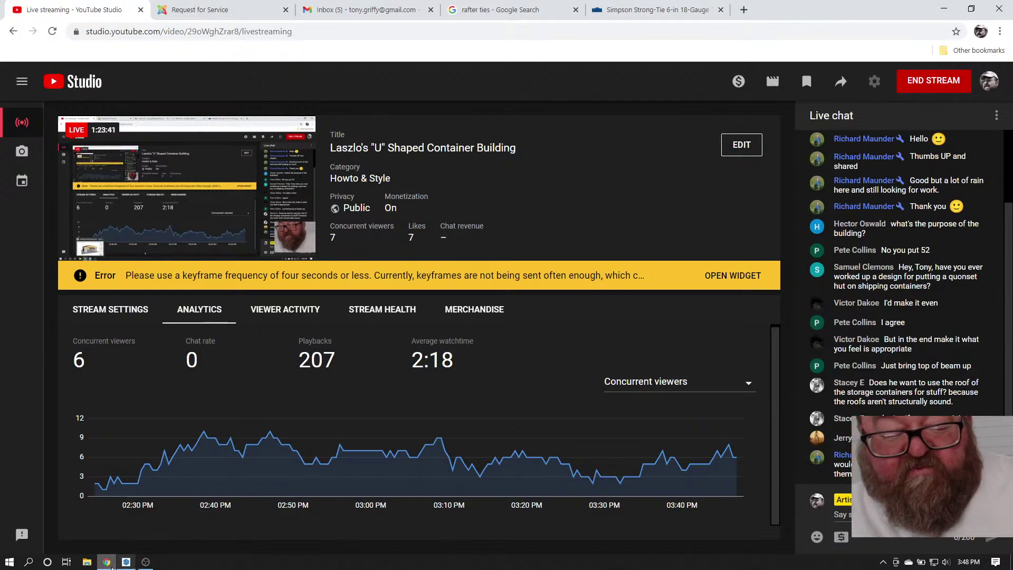
left_click(126, 562)
Examine the wall brace, container tops and rear stud wall inside the open bay, and the front container beside the opening
scroll(301, 351, "up", 10)
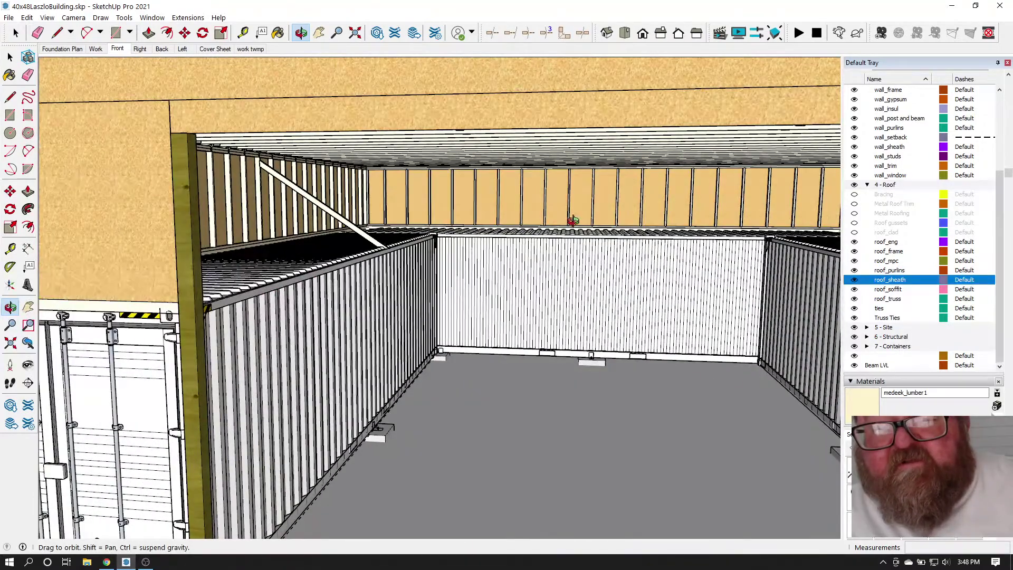
left_click_drag(381, 235, 340, 258)
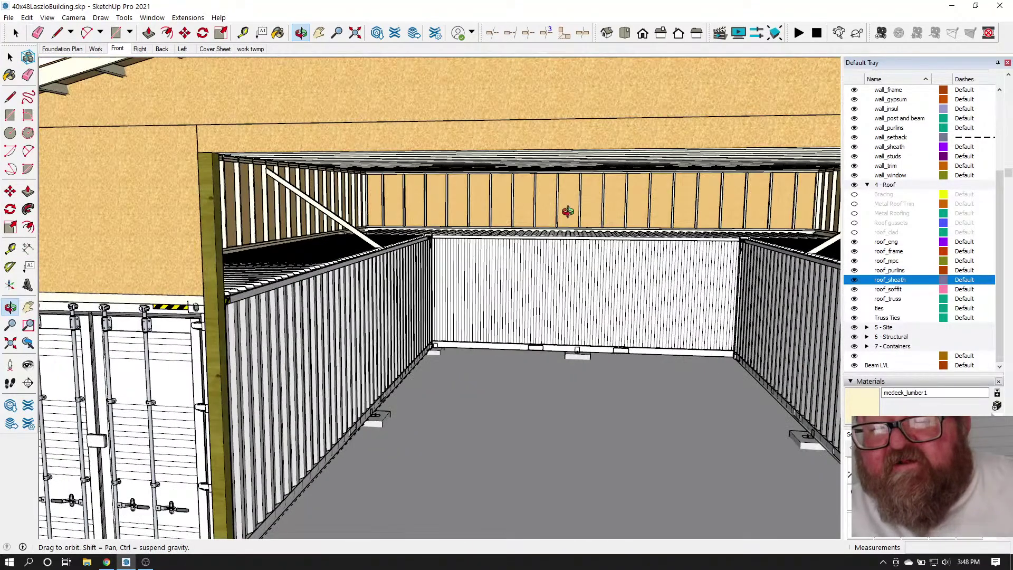
scroll(500, 227, "down", 6)
scroll(413, 253, "down", 3)
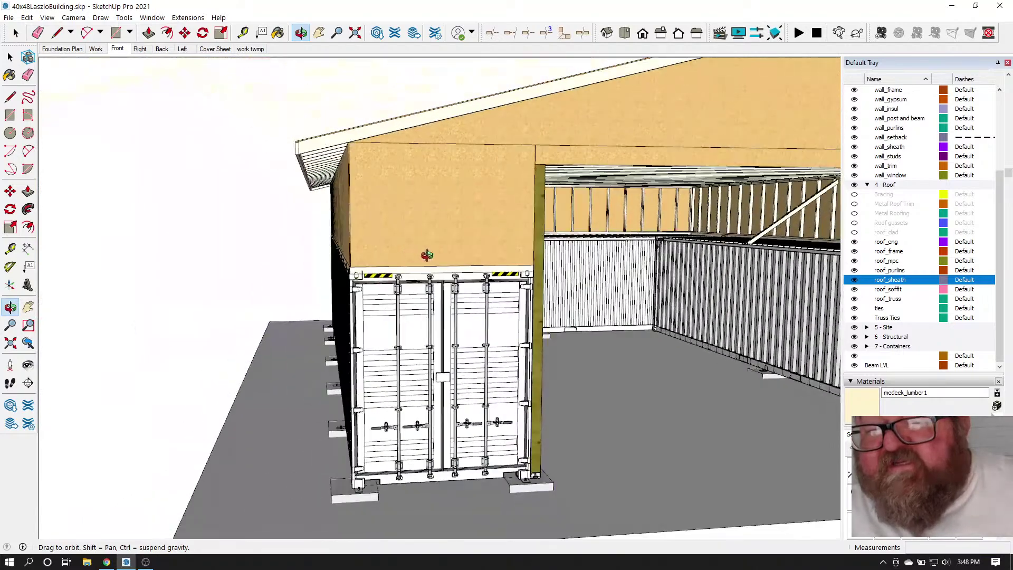
left_click_drag(567, 289, 638, 300)
scroll(476, 271, "down", 5)
scroll(696, 302, "down", 8)
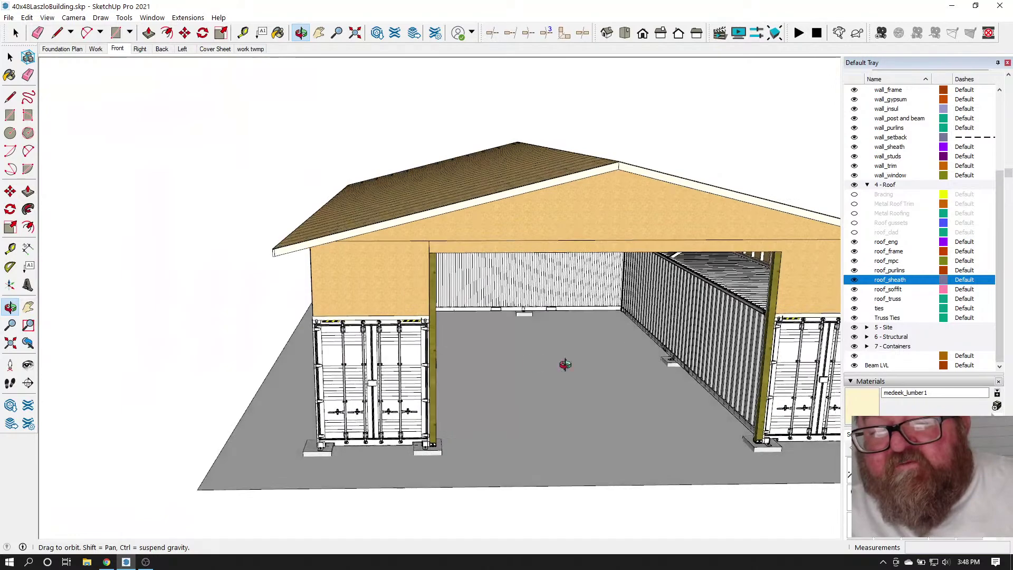
Examine the sheathed building's gable front, roof slopes and container side walls from all around the front corners
left_click_drag(597, 361, 626, 279)
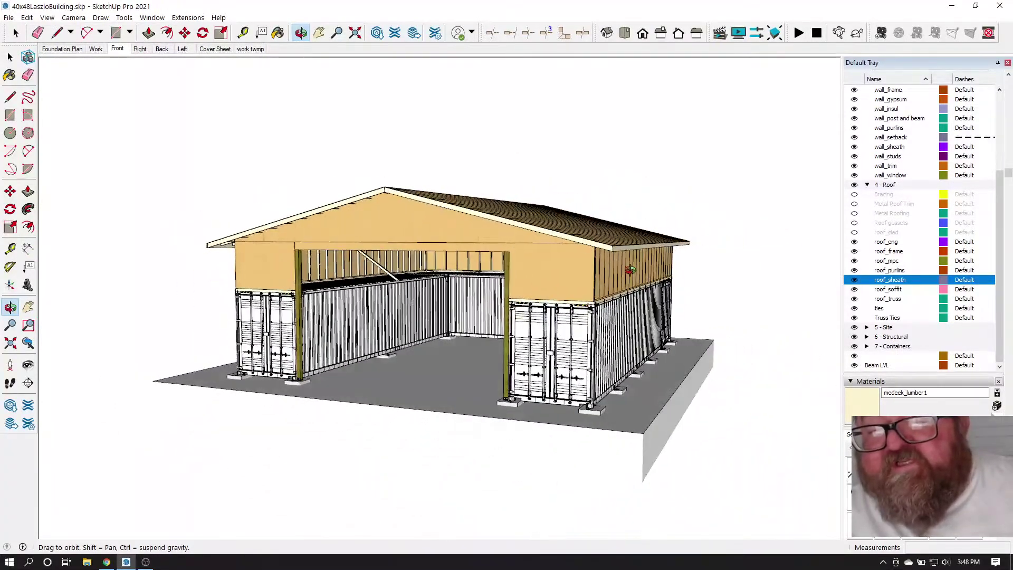
left_click_drag(764, 296, 518, 263)
left_click_drag(686, 346, 641, 272)
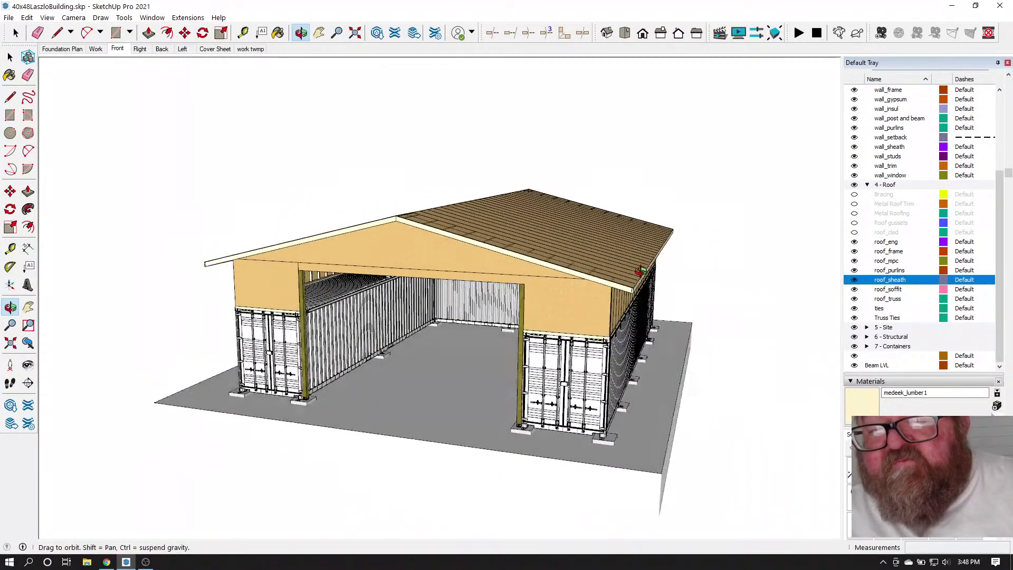
left_click_drag(760, 315, 317, 280)
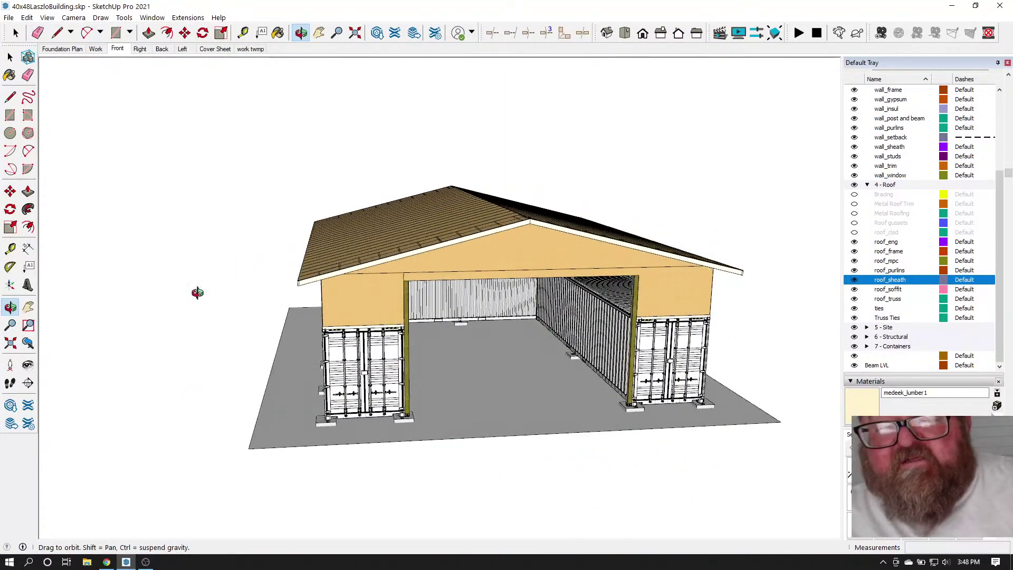
left_click_drag(547, 264, 421, 406)
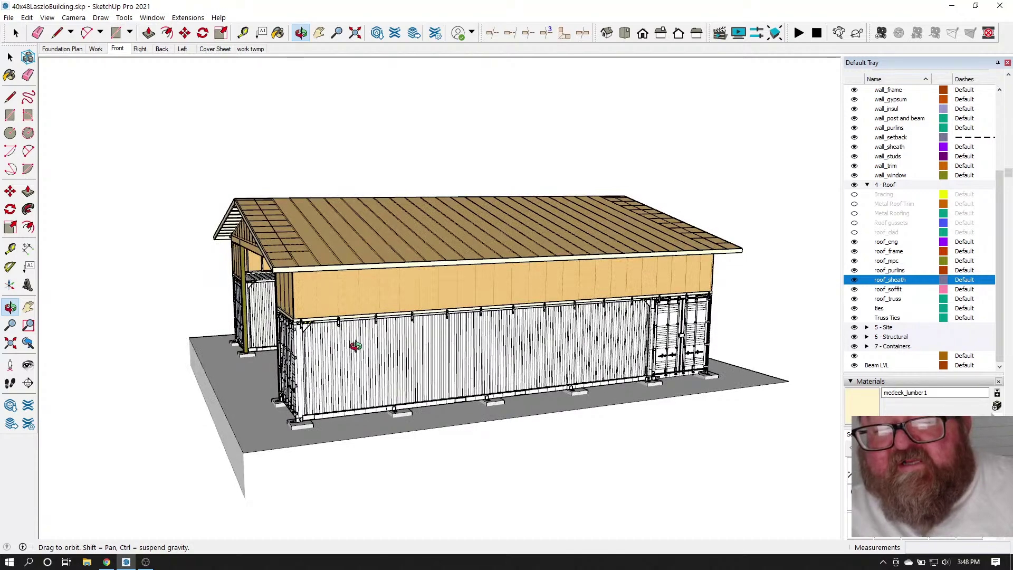
left_click_drag(393, 365, 507, 374)
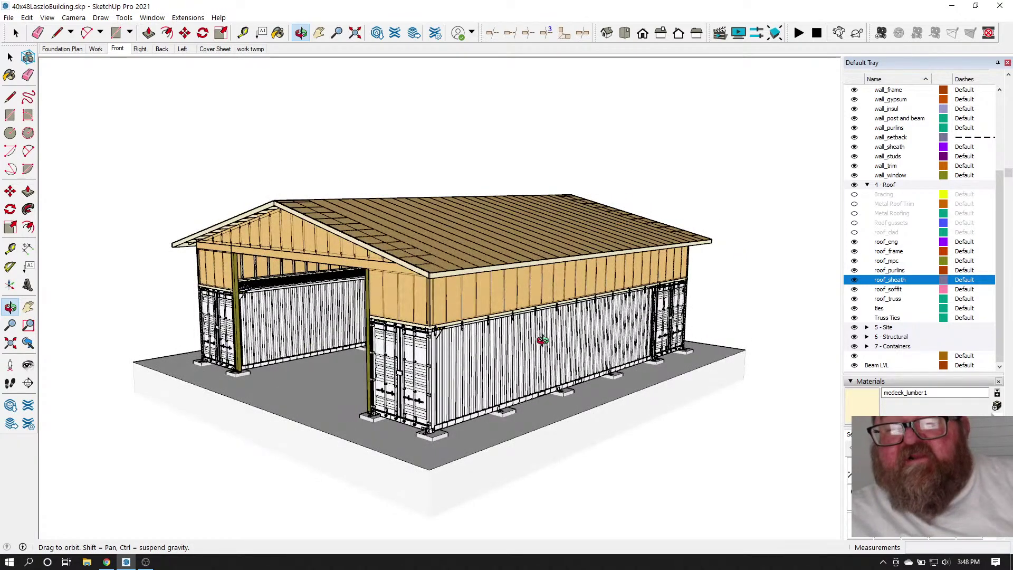
left_click_drag(526, 380, 688, 396)
Examine the neighbouring post-and-beam version of the building, including its side wall studs, posts, footings and rear framing
scroll(340, 395, "down", 8)
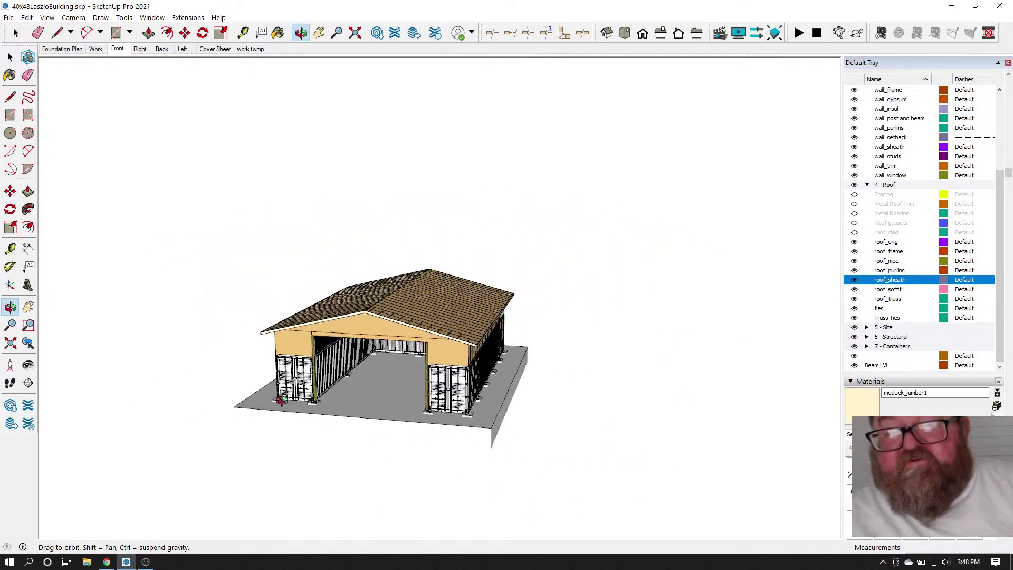
scroll(592, 433, "up", 8)
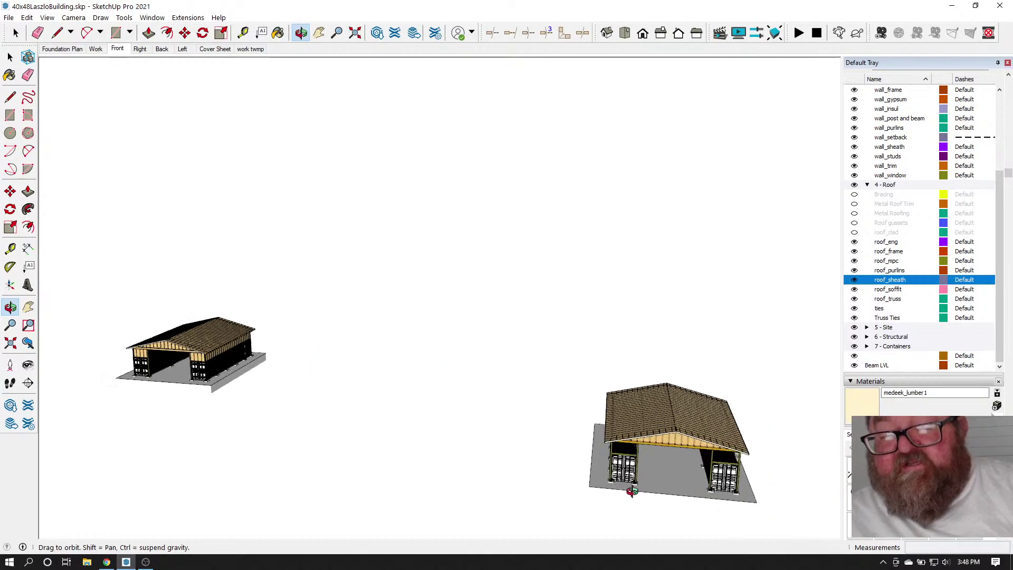
left_click_drag(591, 434, 759, 434)
scroll(670, 350, "up", 6)
scroll(594, 330, "up", 2)
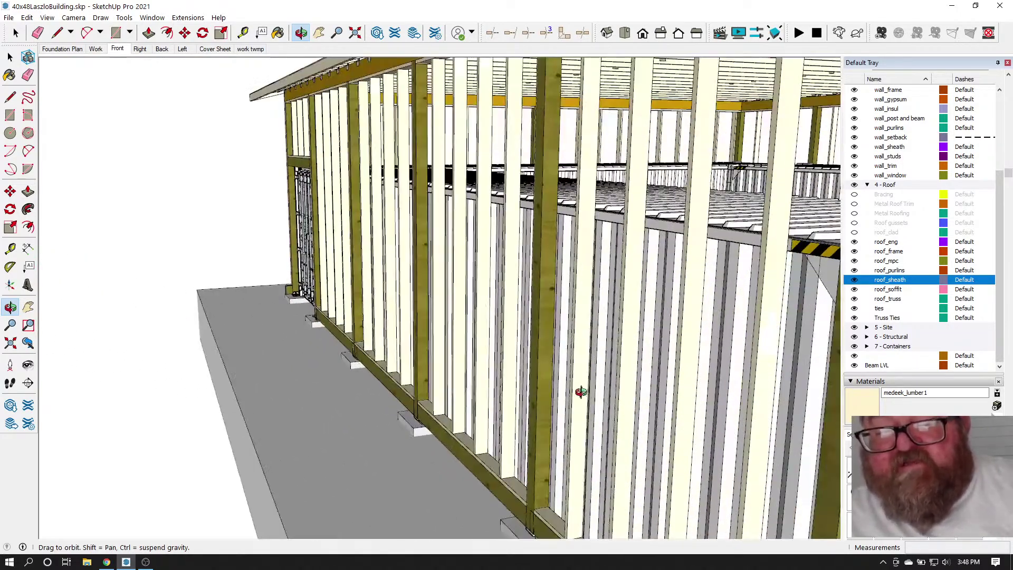
scroll(575, 294, "down", 1)
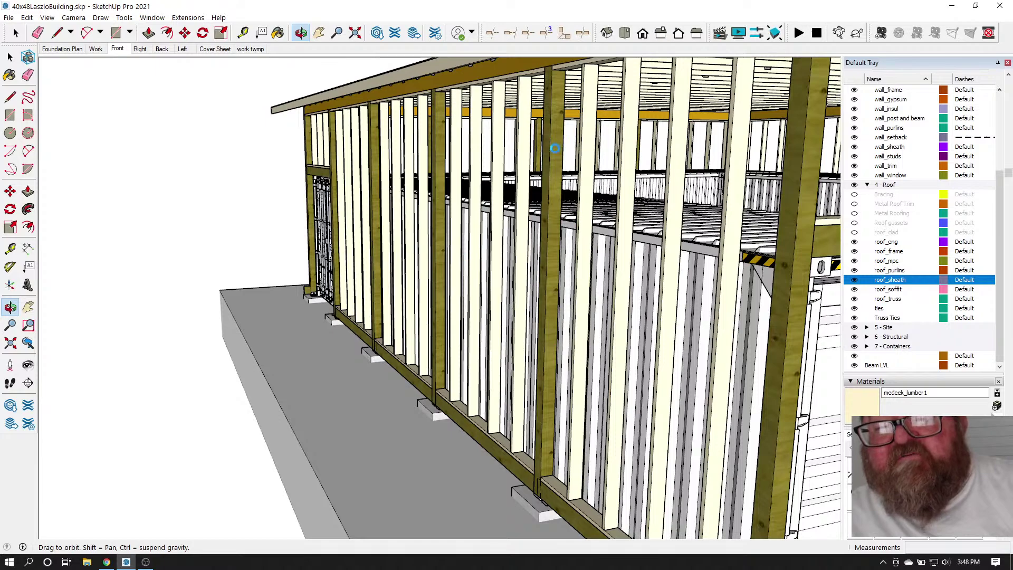
left_click_drag(517, 281, 673, 298)
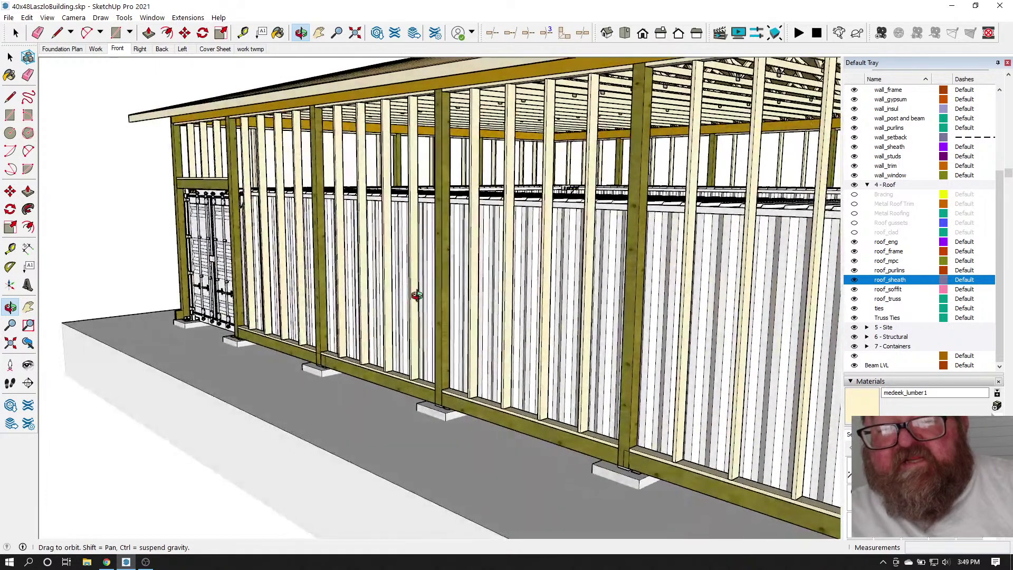
scroll(421, 289, "down", 5)
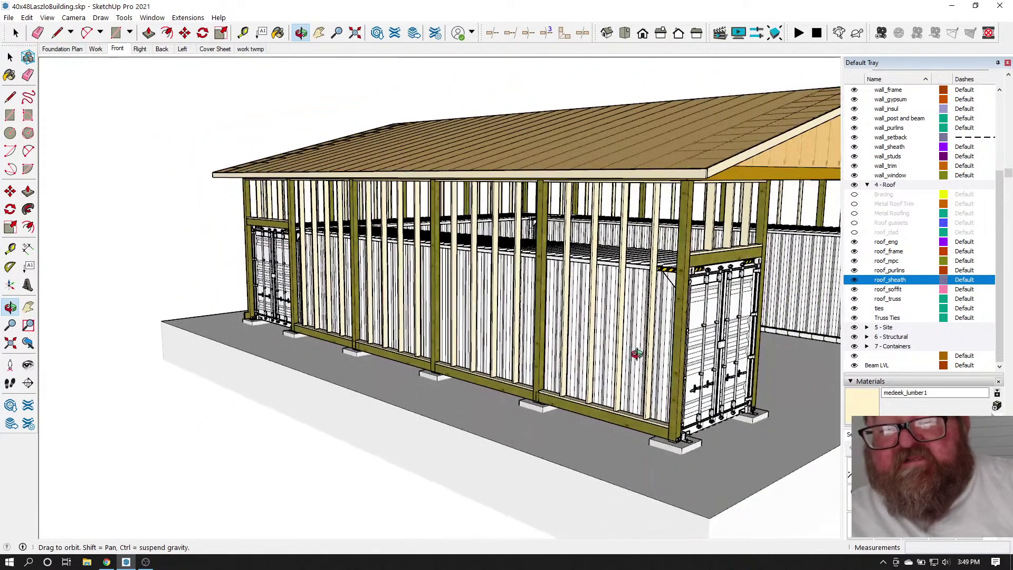
left_click_drag(664, 356, 354, 383)
scroll(404, 437, "down", 8)
scroll(352, 383, "down", 10)
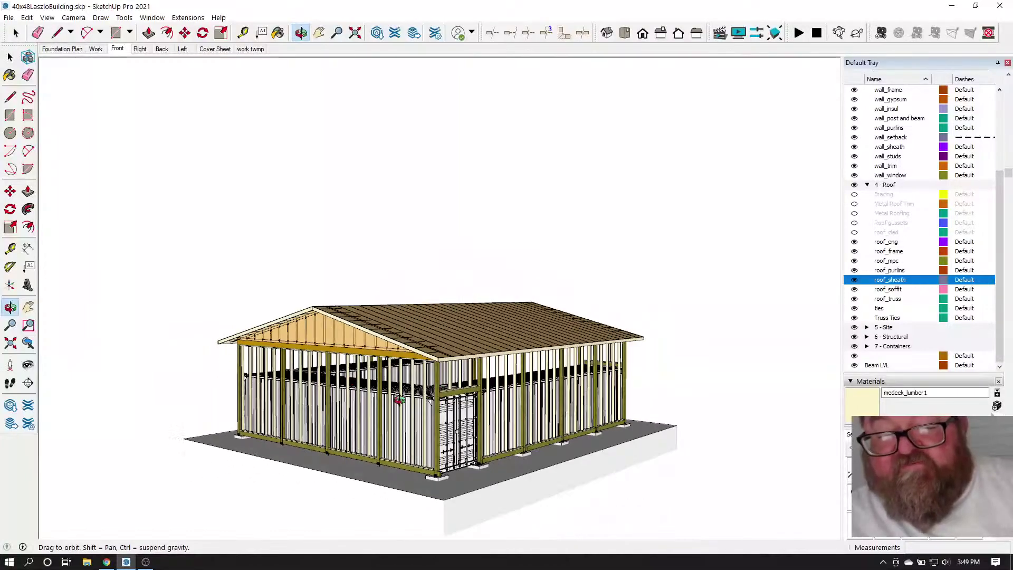
scroll(400, 358, "down", 3)
Examine the rear corner of the container-supported building and the straps along its long sheathed side wall
left_click_drag(635, 446, 580, 464)
scroll(586, 469, "up", 6)
scroll(638, 472, "up", 10)
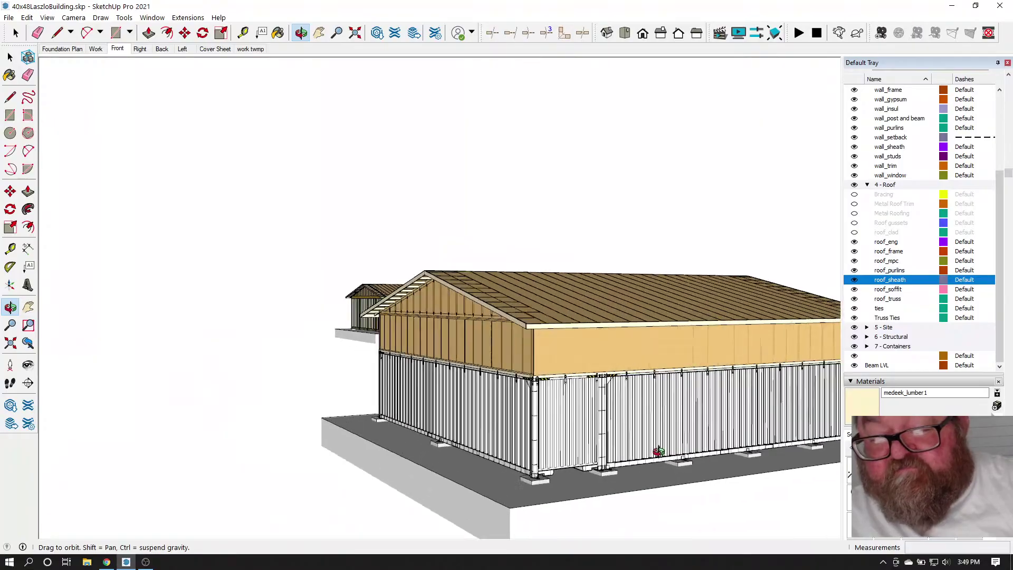
scroll(385, 380, "down", 3)
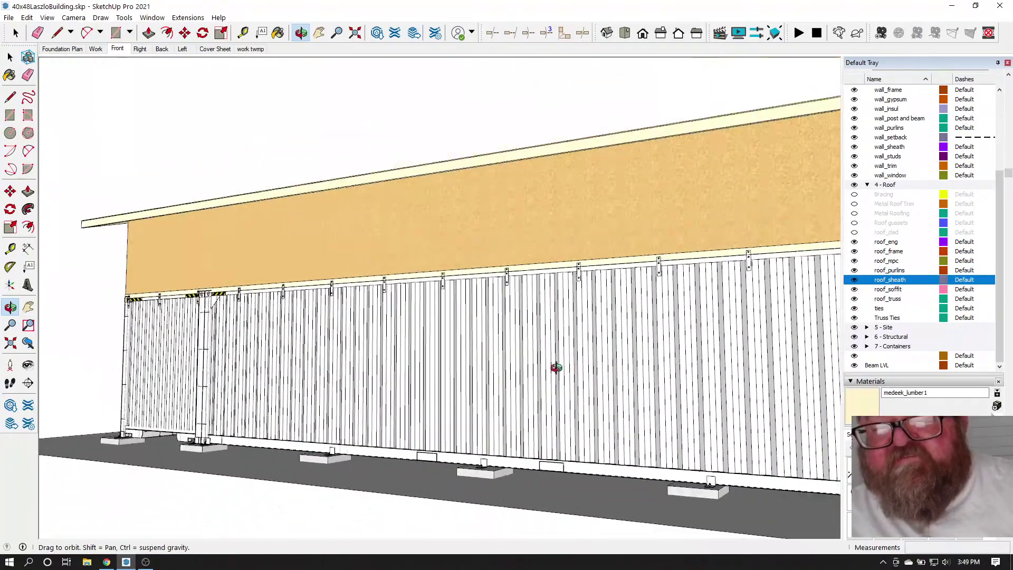
scroll(554, 366, "up", 12)
Examine the open bay's roof trusses, stud wall above the container and diagonal wall brace through the front opening
left_click_drag(443, 365, 317, 362)
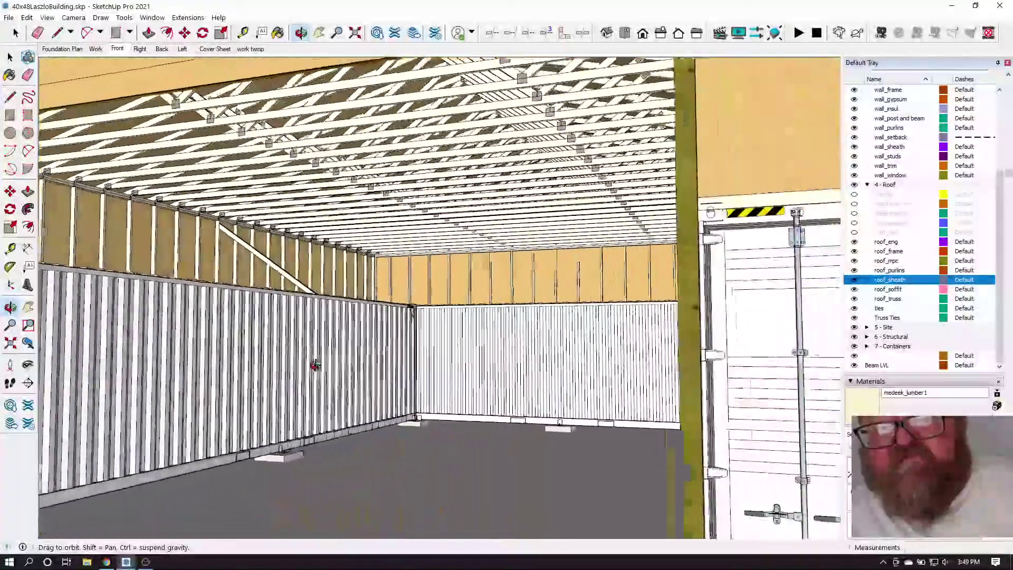
scroll(575, 368, "down", 3)
scroll(316, 335, "down", 3)
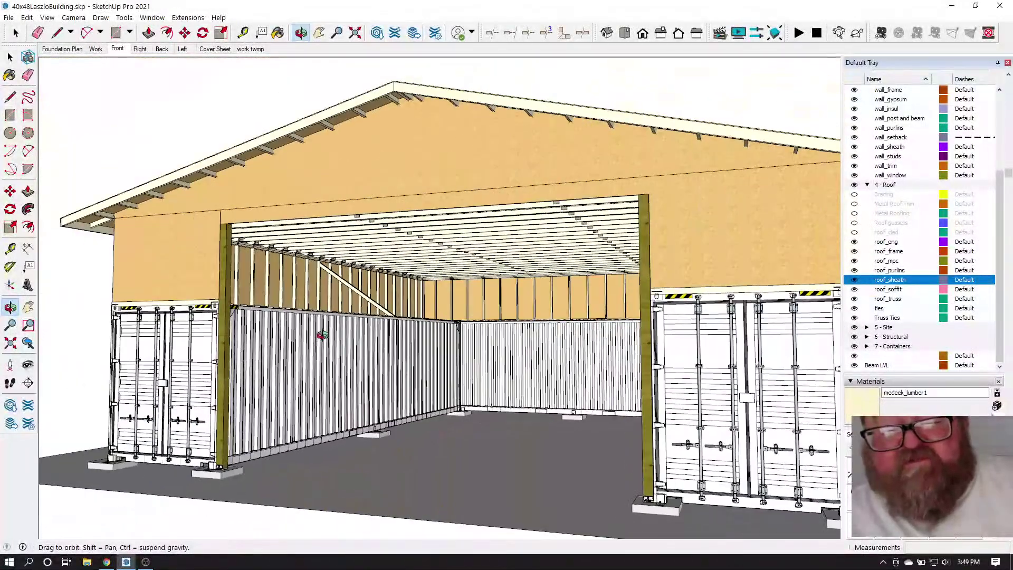
scroll(335, 332, "up", 5)
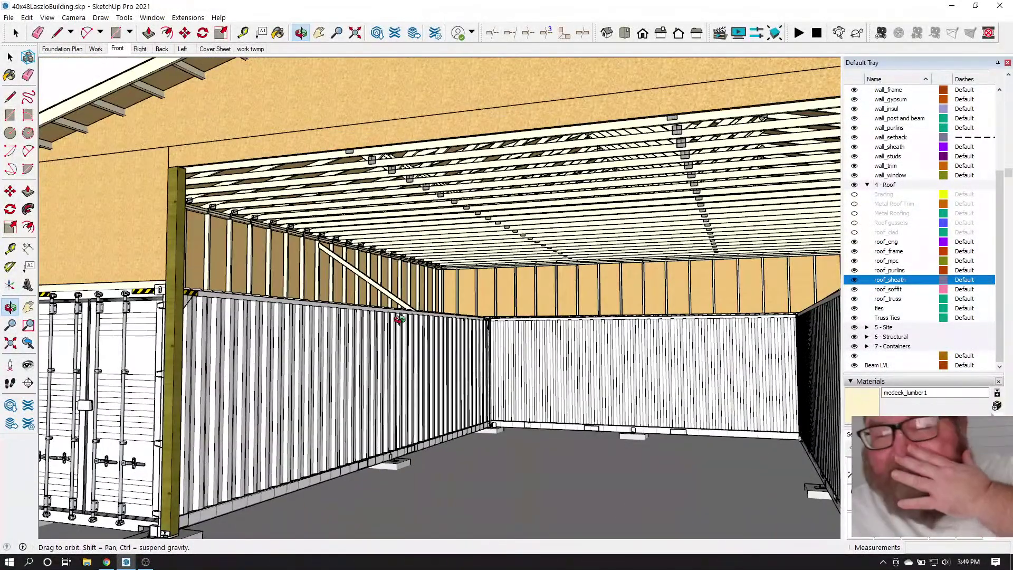
scroll(388, 346, "down", 2)
scroll(388, 346, "down", 3)
scroll(423, 343, "up", 4)
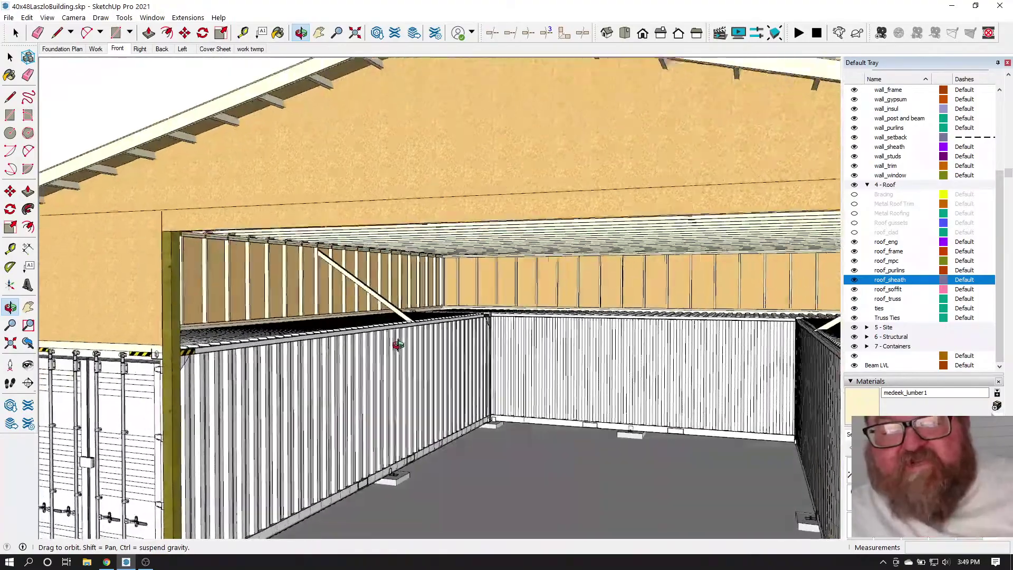
scroll(466, 341, "up", 2)
left_click_drag(467, 341, 230, 372)
scroll(230, 372, "up", 6)
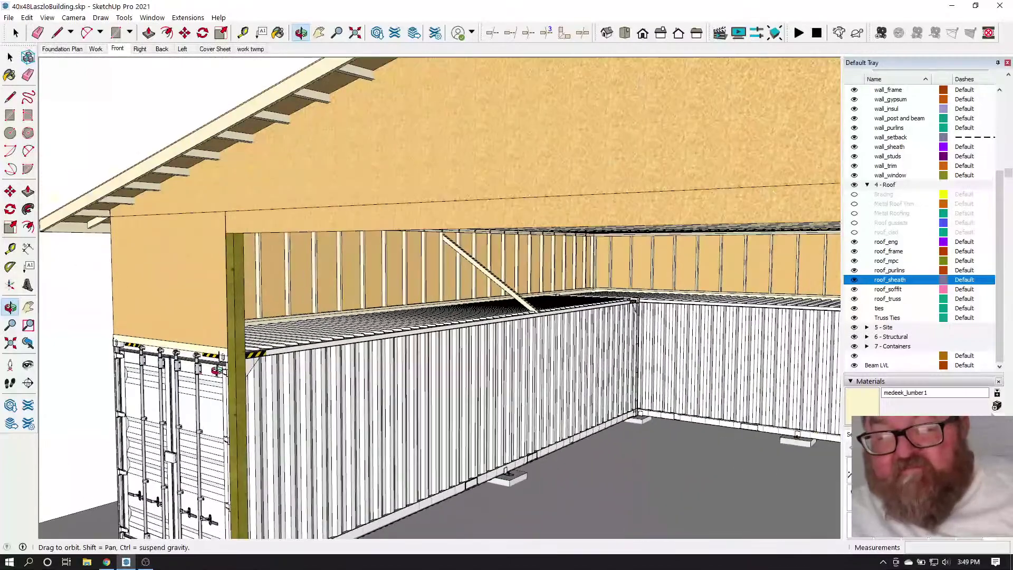
scroll(273, 348, "up", 3)
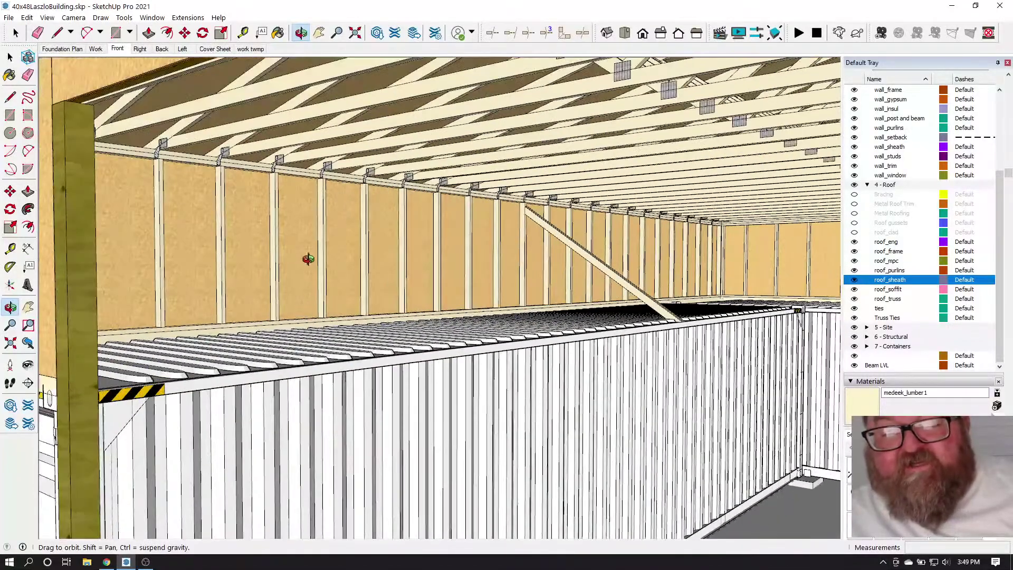
scroll(435, 285, "down", 4)
scroll(384, 328, "up", 1)
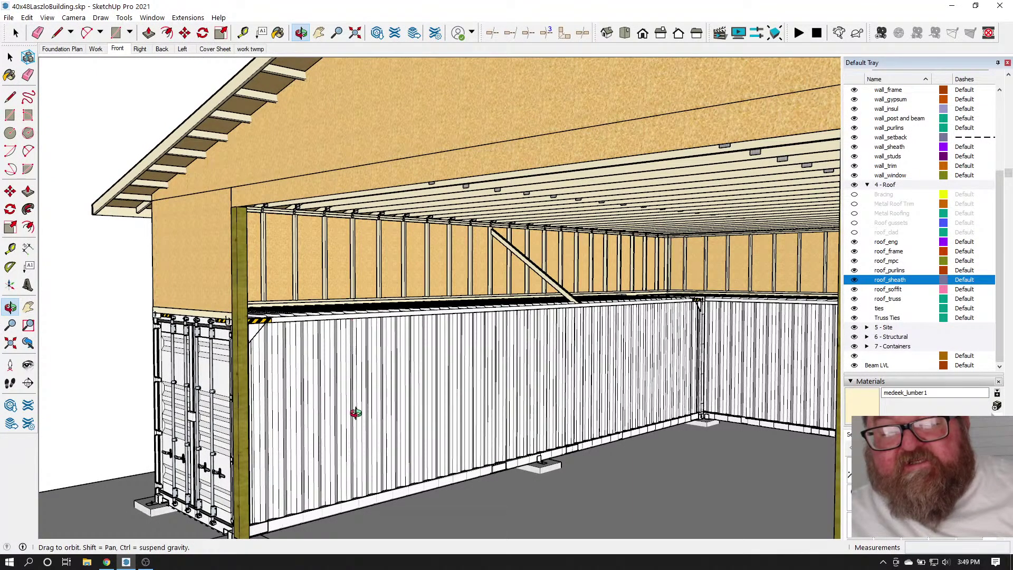
Examine the outer long side's upper wall sheathing, container straps and footings
left_click_drag(285, 373, 619, 320)
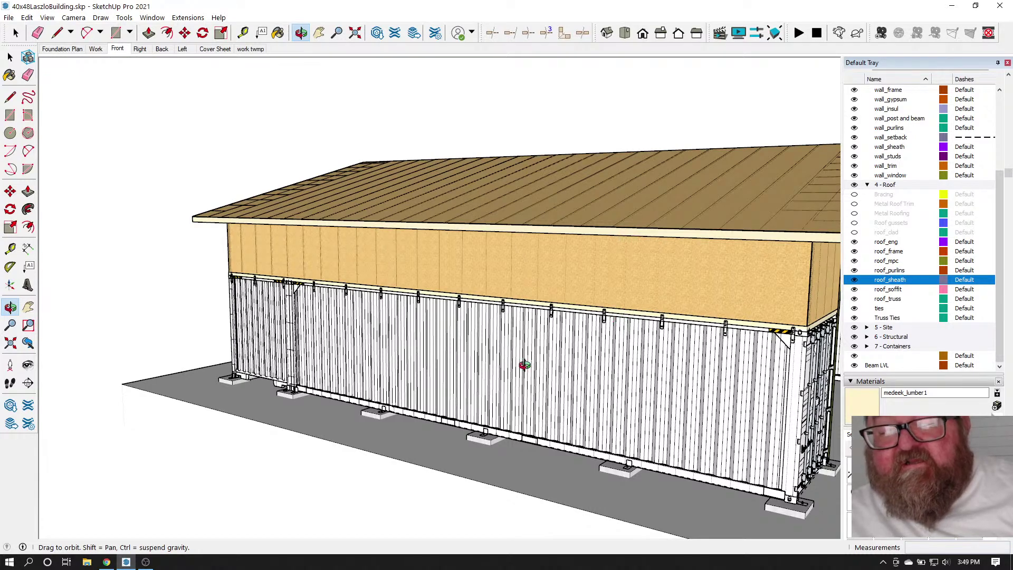
left_click_drag(479, 343, 534, 375)
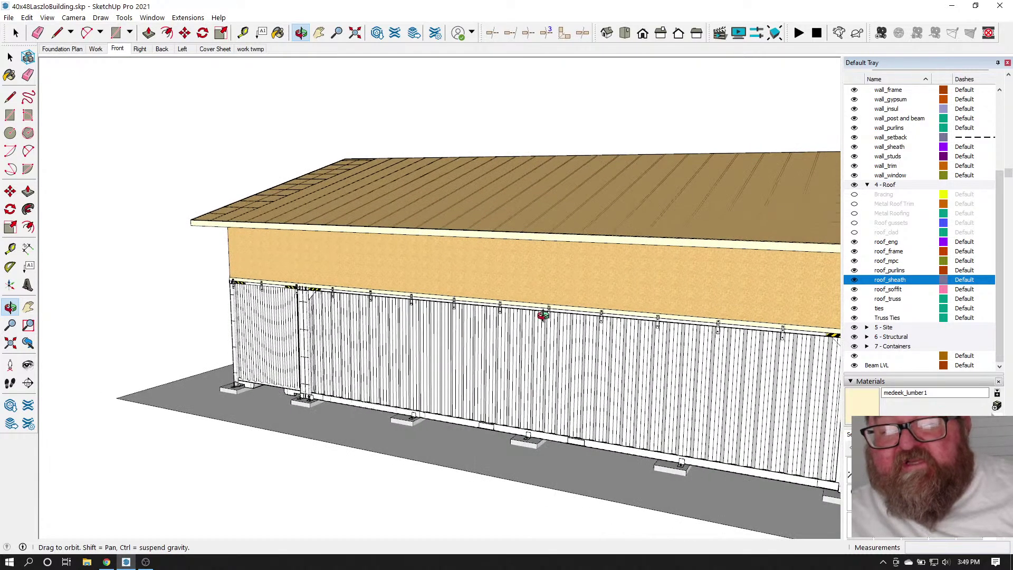
left_click_drag(380, 362, 531, 359)
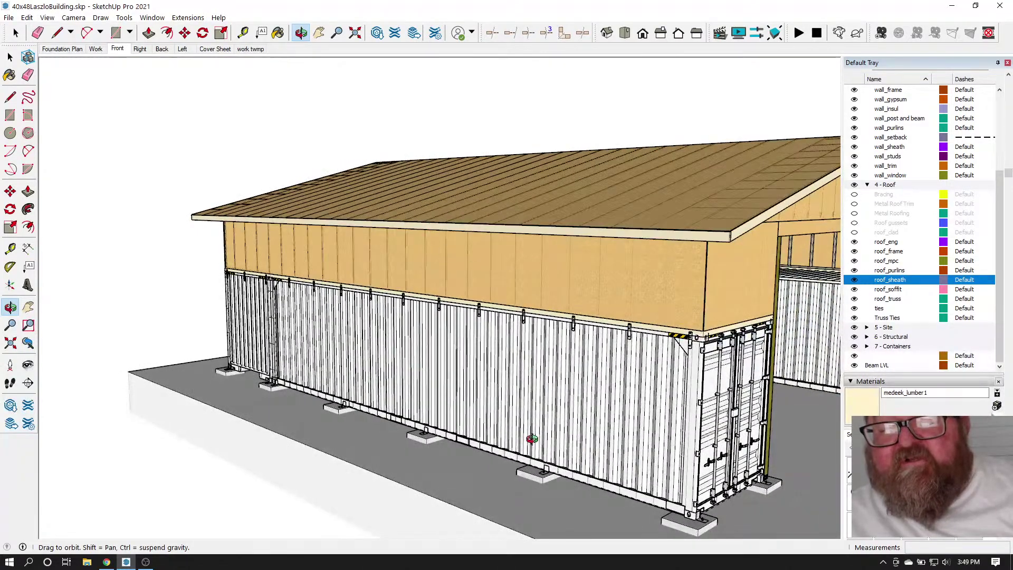
Examine the front gable end from both corners, including the container doors, opening posts, footings and upper wall sheathing
left_click_drag(334, 400, 452, 435)
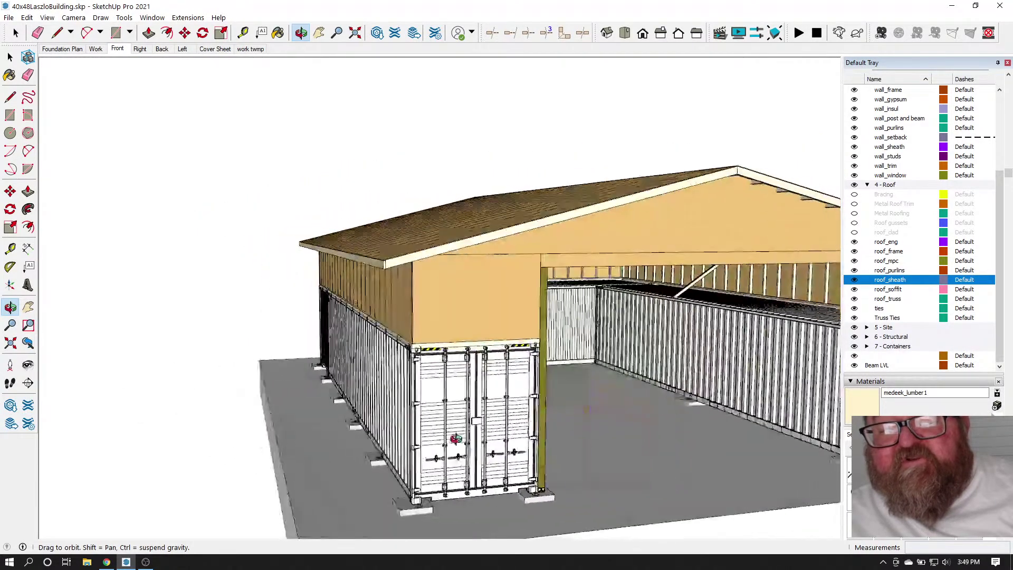
left_click_drag(630, 415, 431, 446)
scroll(431, 446, "up", 5)
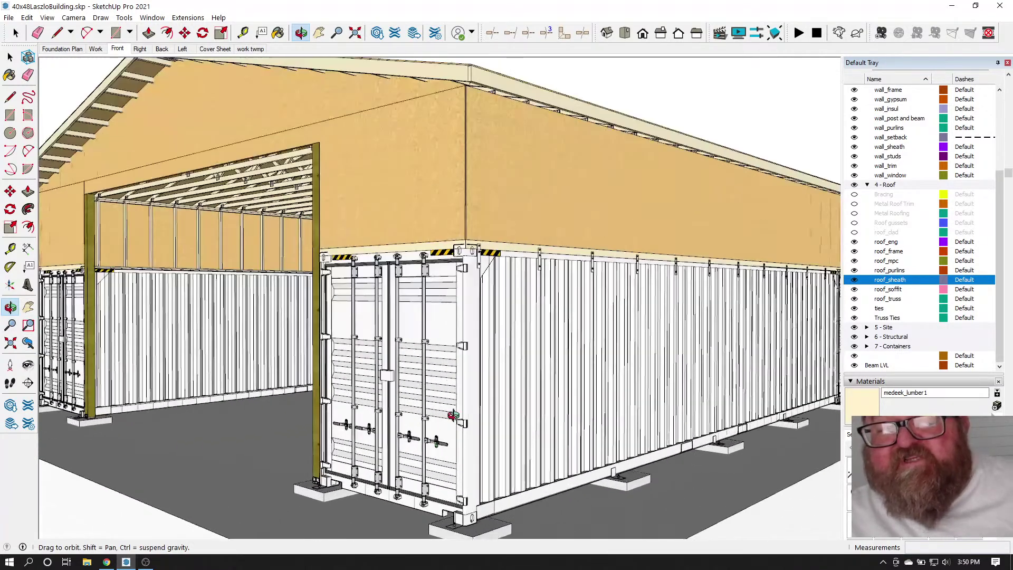
scroll(453, 411, "up", 3)
scroll(508, 416, "down", 5)
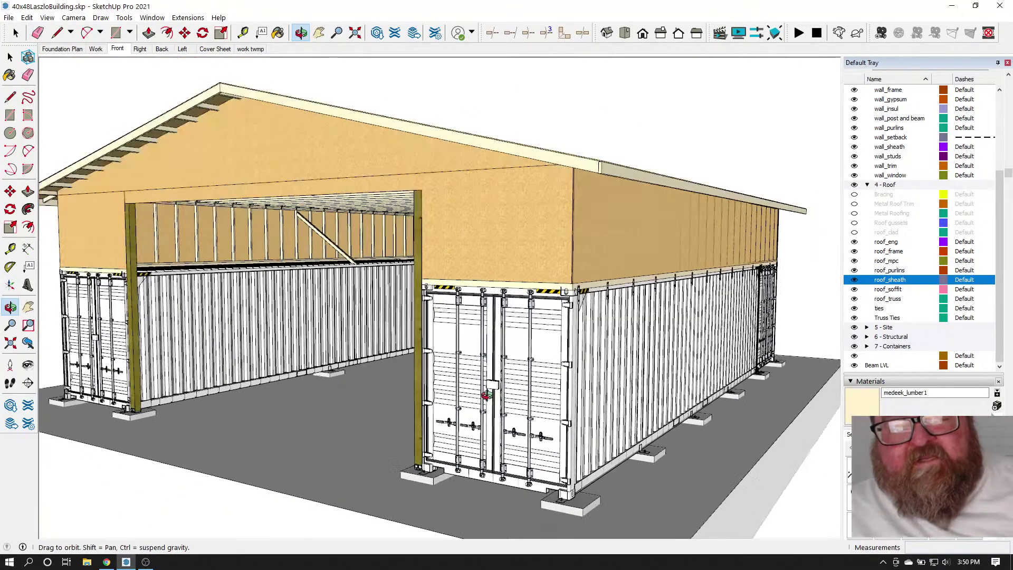
scroll(485, 396, "up", 2)
scroll(631, 345, "down", 3)
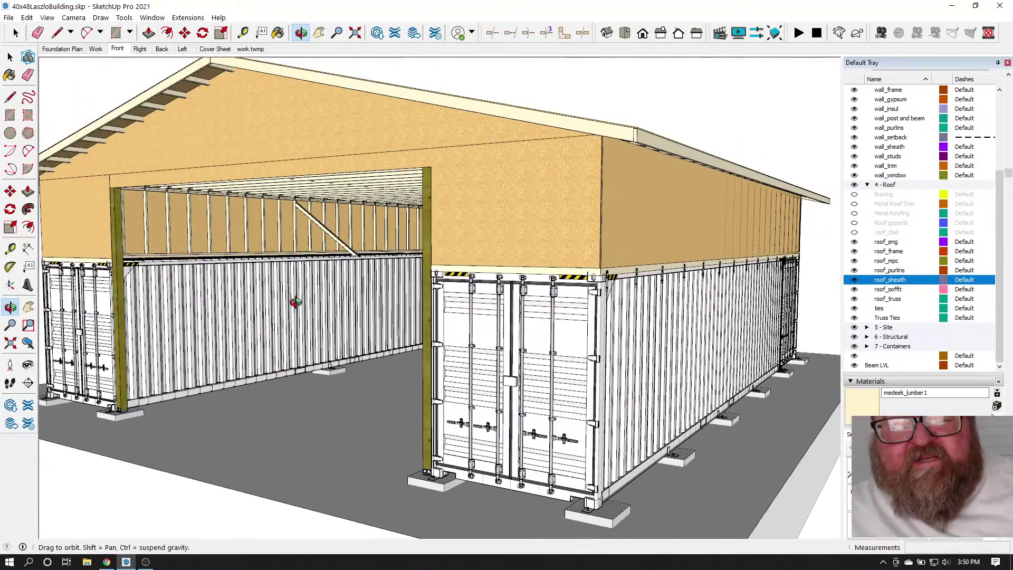
Examine the corrugated roof and inner top rail of the side container inside the bay, below the diagonal wall brace
scroll(192, 314, "up", 5)
scroll(193, 314, "up", 6)
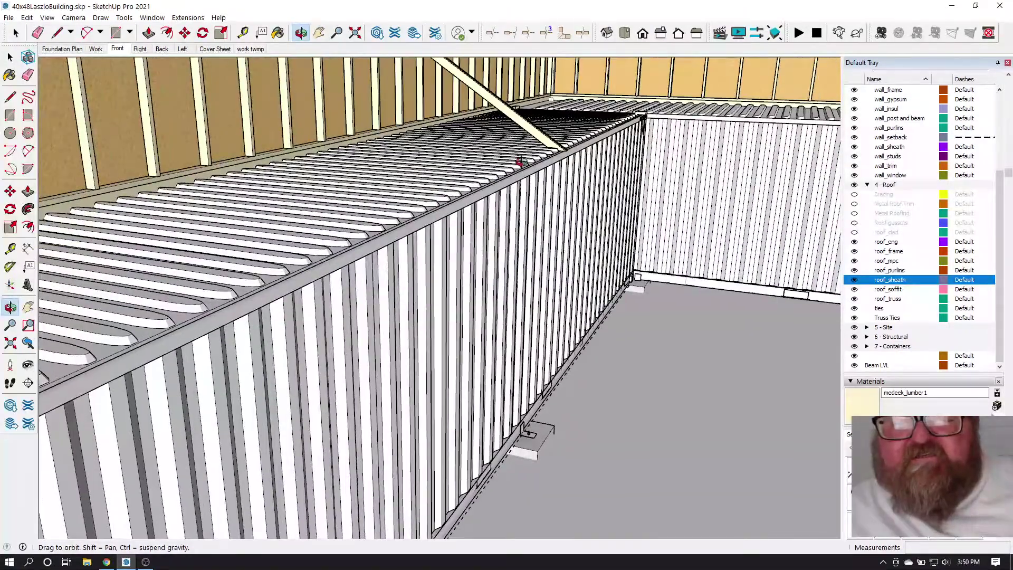
left_click_drag(582, 140, 574, 262)
left_click_drag(292, 322, 267, 311)
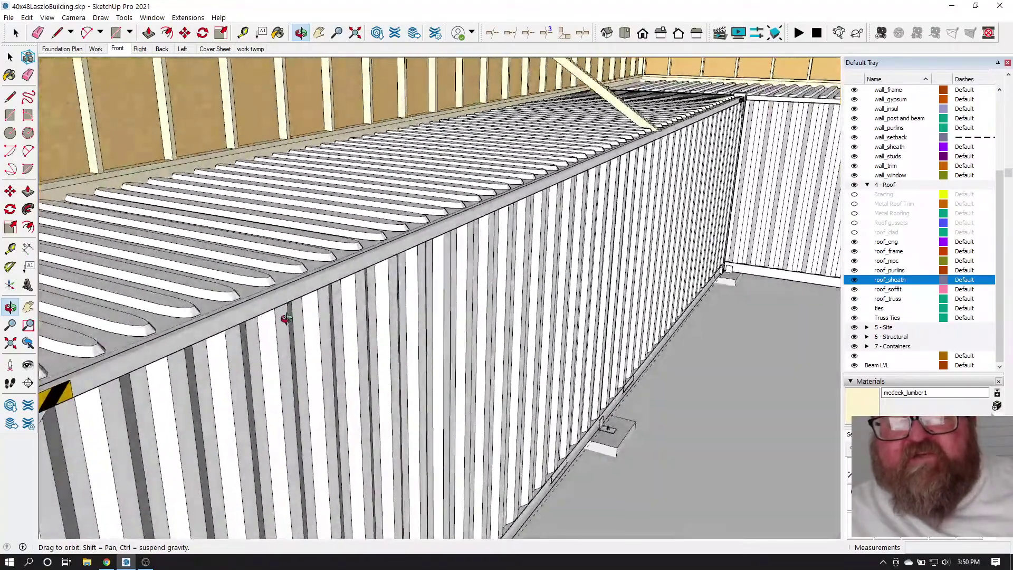
left_click_drag(338, 350, 352, 279)
left_click_drag(465, 224, 473, 226)
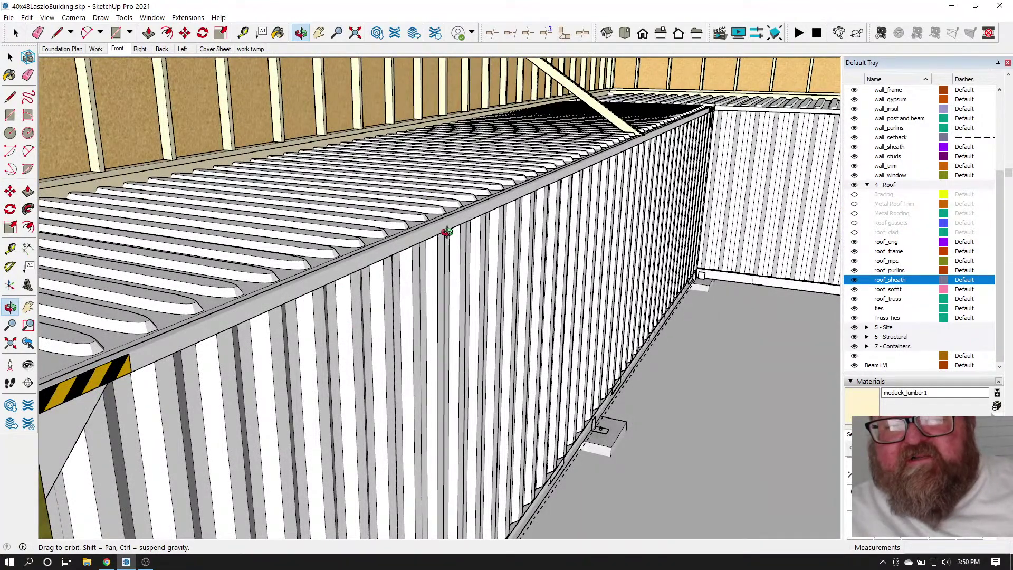
left_click_drag(239, 299, 353, 299)
left_click_drag(520, 206, 325, 276)
left_click_drag(307, 322, 290, 305)
left_click_drag(451, 222, 483, 166)
left_click_drag(385, 182, 517, 150)
left_click_drag(342, 241, 497, 162)
Examine the side container's front corner at the opening post, its doors and inner side wall back to the rear container
scroll(517, 182, "down", 4)
left_click_drag(248, 462, 335, 398)
scroll(375, 275, "down", 2)
left_click_drag(577, 171, 549, 167)
scroll(549, 166, "up", 6)
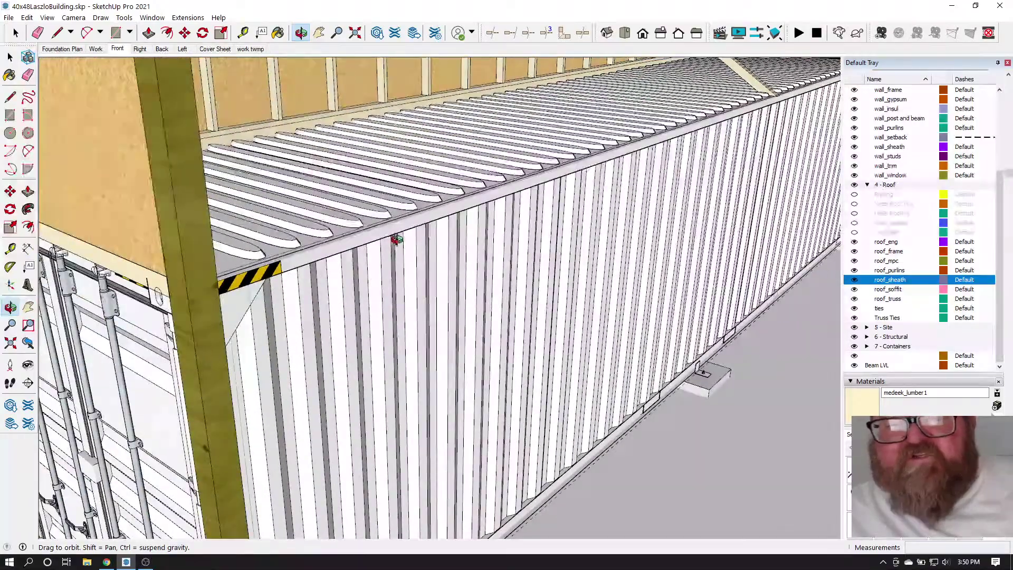
scroll(396, 239, "down", 6)
left_click_drag(470, 186, 460, 176)
left_click_drag(257, 219, 682, 116)
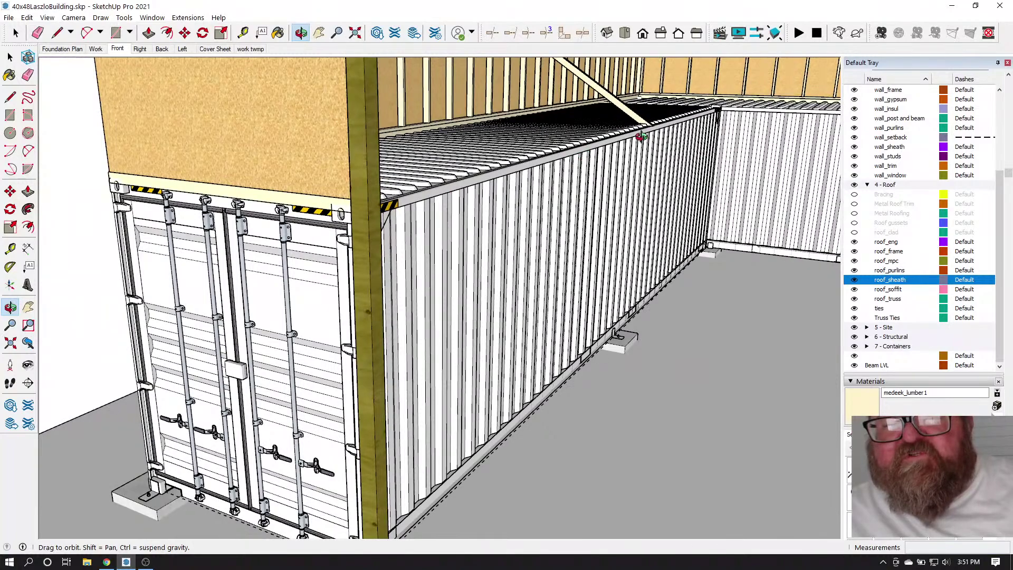
left_click_drag(515, 174, 504, 186)
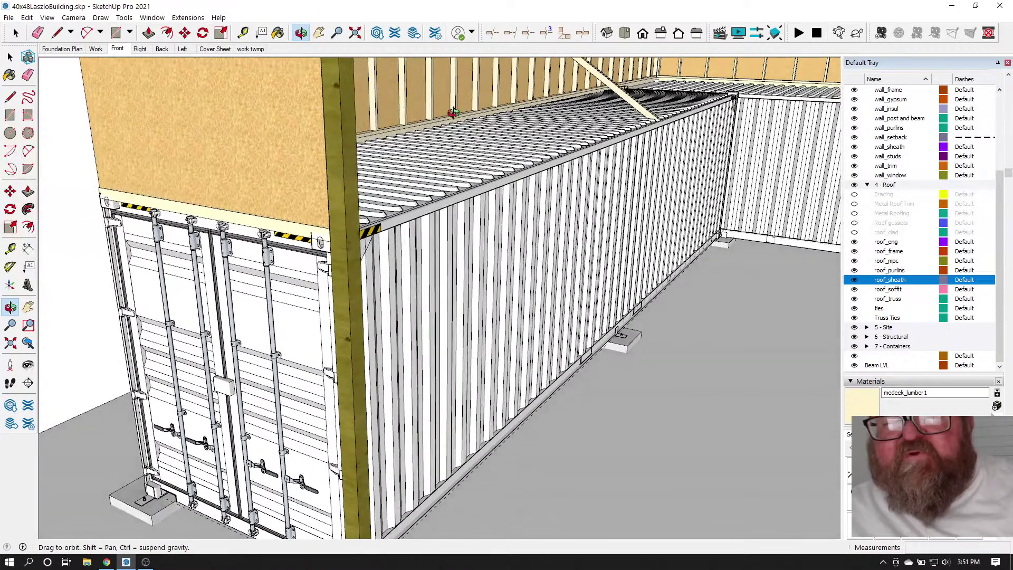